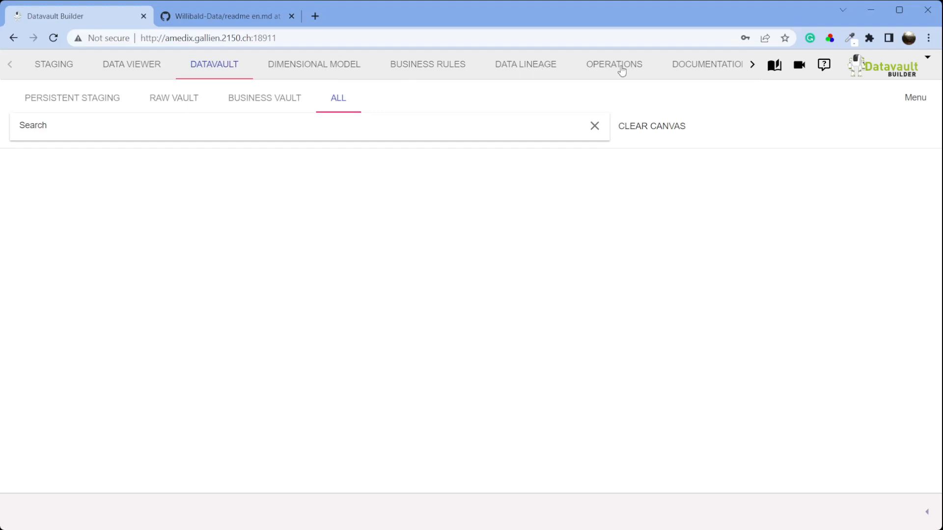
Step: Consult the Willibald source data diagram and add a hub named Order without a load, in a new Sales subject area
click(753, 66)
click(754, 66)
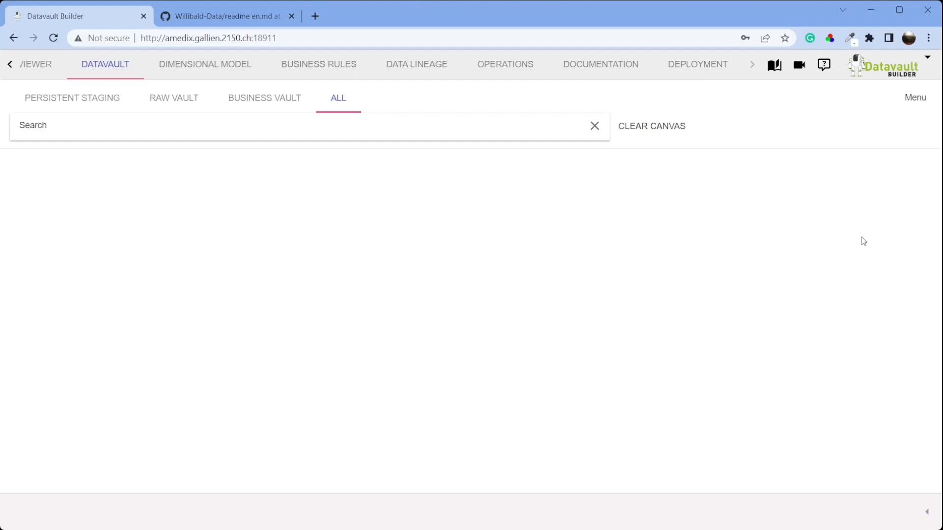
click(245, 17)
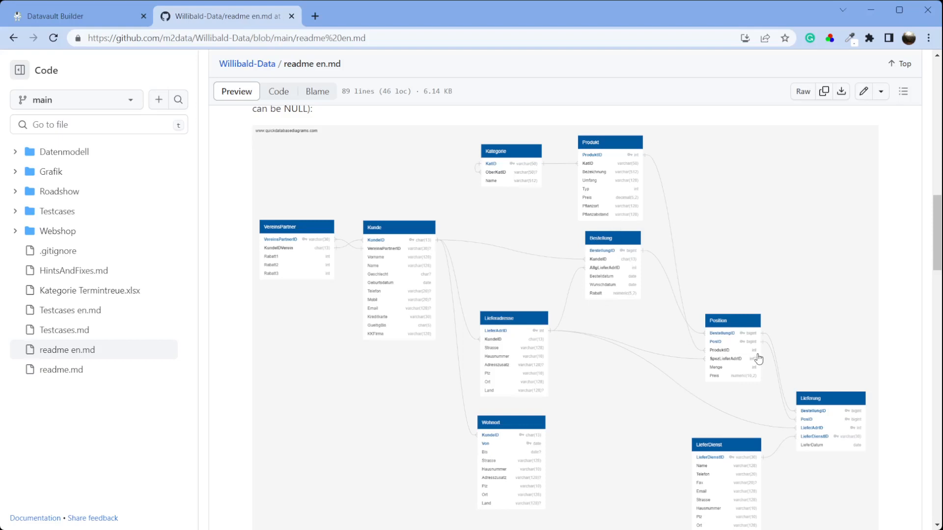
click(84, 22)
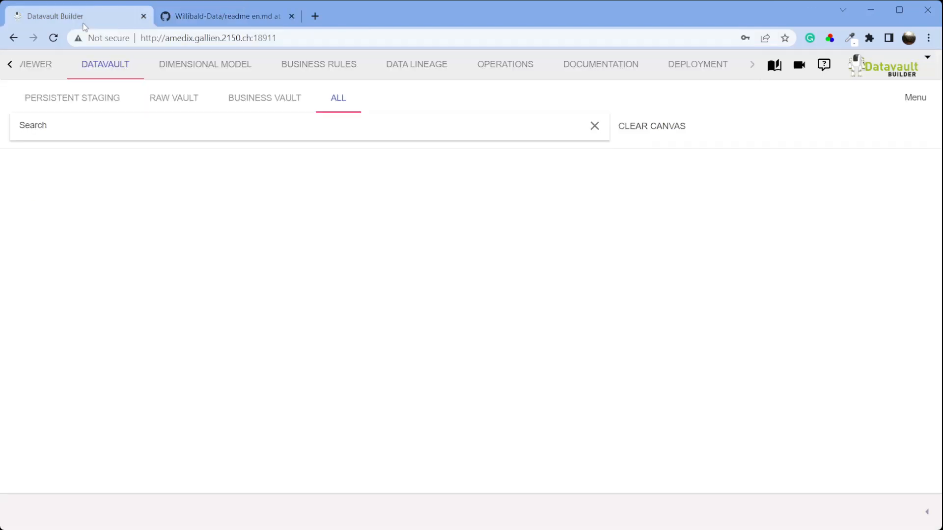
right_click(382, 316)
click(423, 366)
click(284, 180)
text(Order)
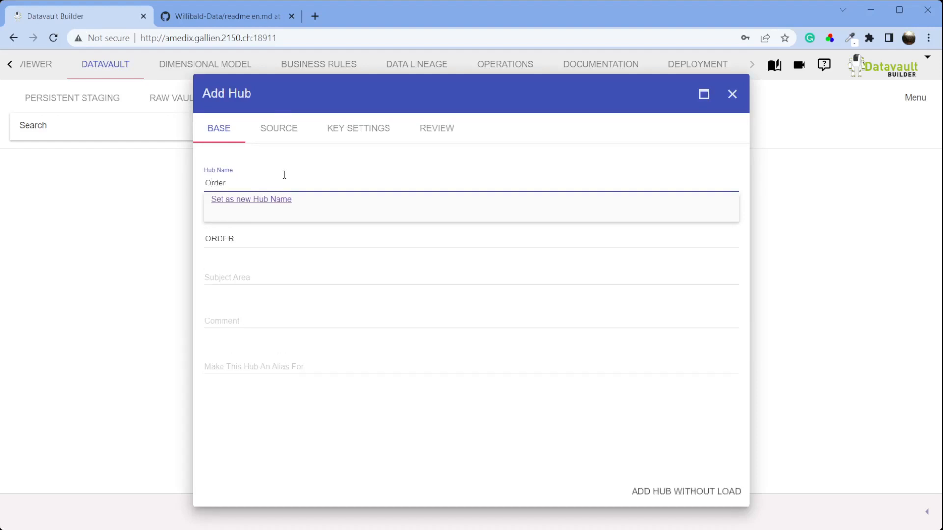
key(Tab)
key(Tab)
text(Sales)
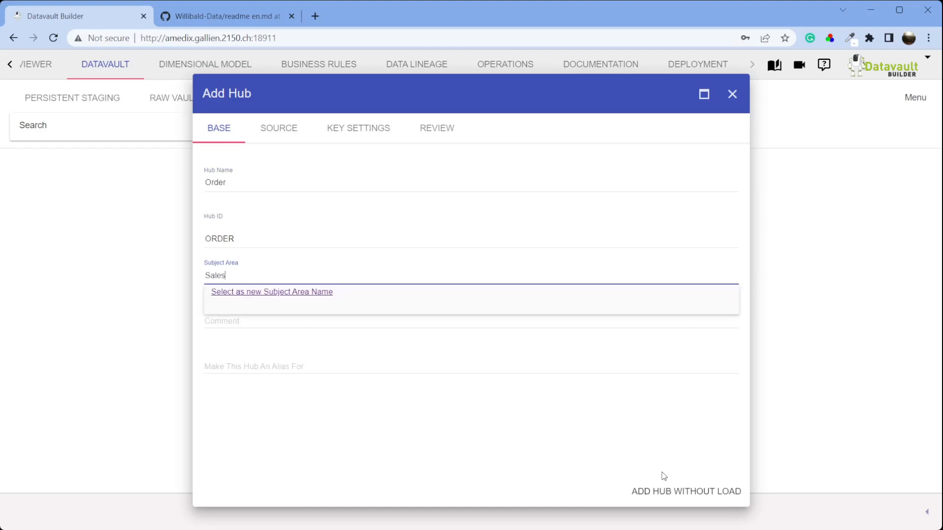
click(681, 495)
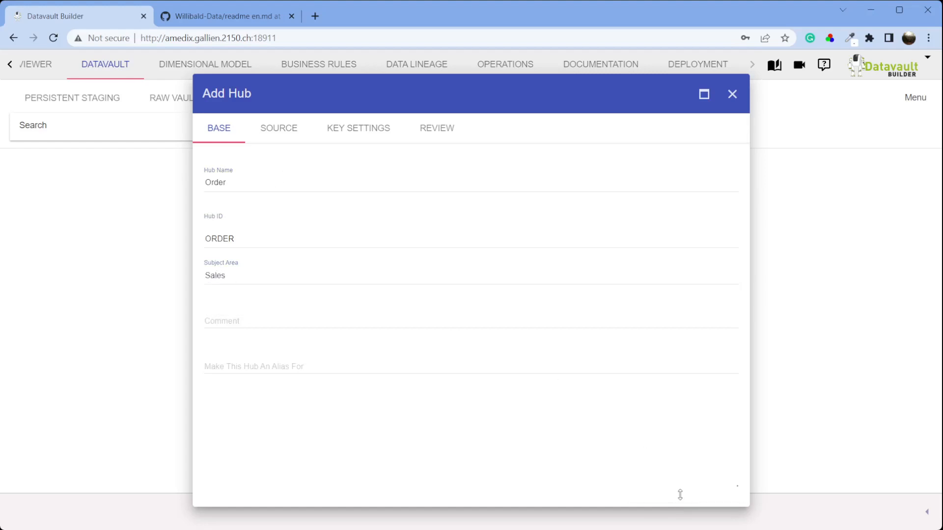
Step: Reposition the Order hub on the canvas and set its comment to "A Order is a Sales Order"
drag(472, 358, 387, 272)
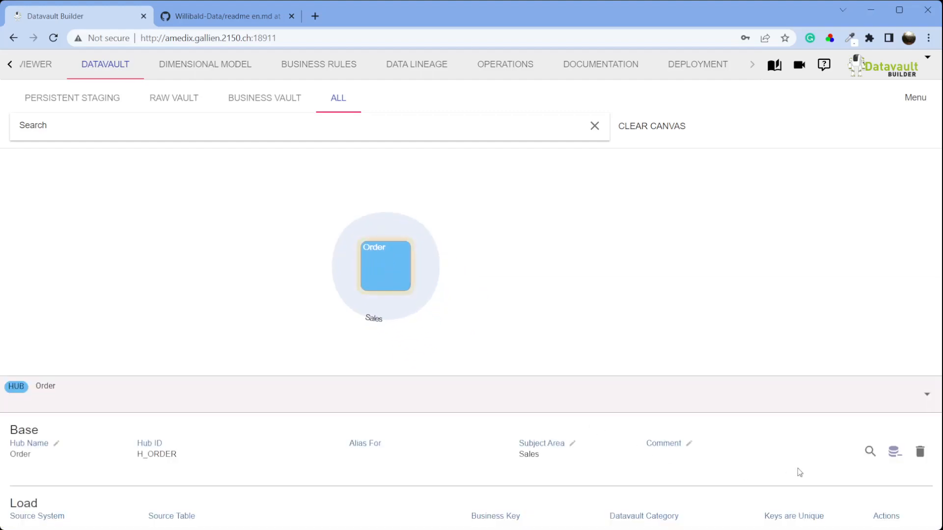
click(690, 444)
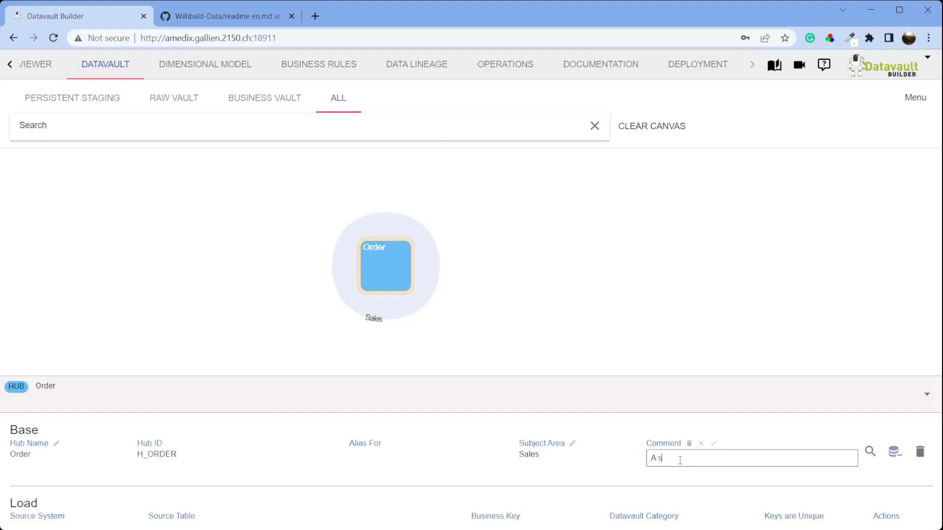
text(A Order is a Slaes Order)
key(Return)
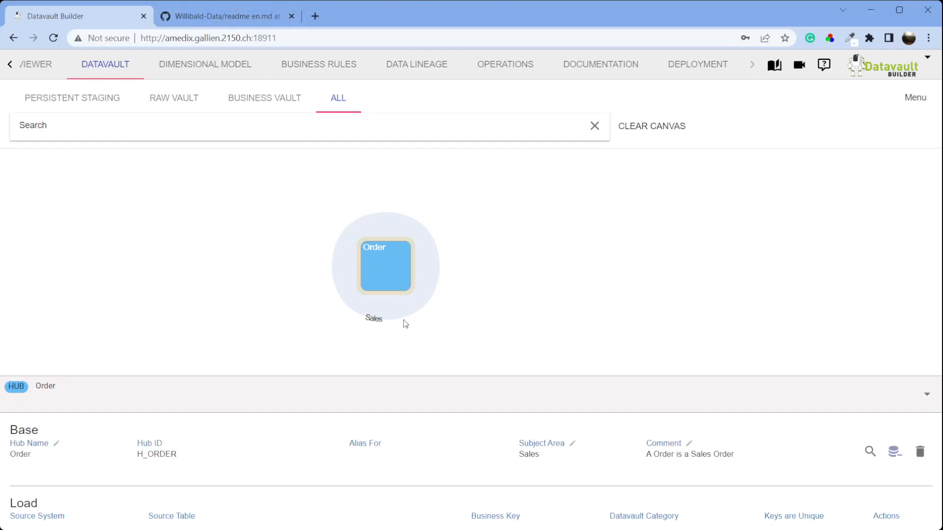
Step: Add an Order Line hub without a load in the Sales subject area and space it apart from the Order hub
right_click(412, 299)
click(443, 350)
click(316, 185)
text(Order Line)
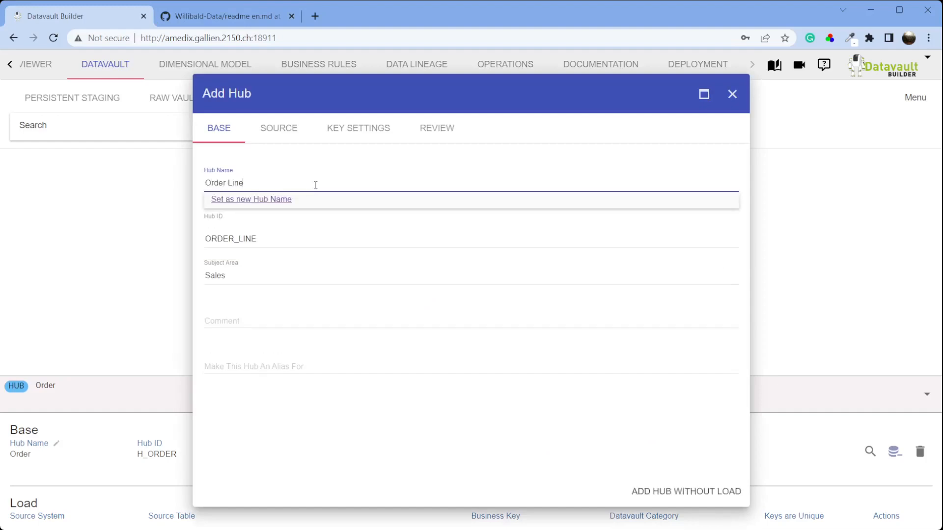
key(Tab)
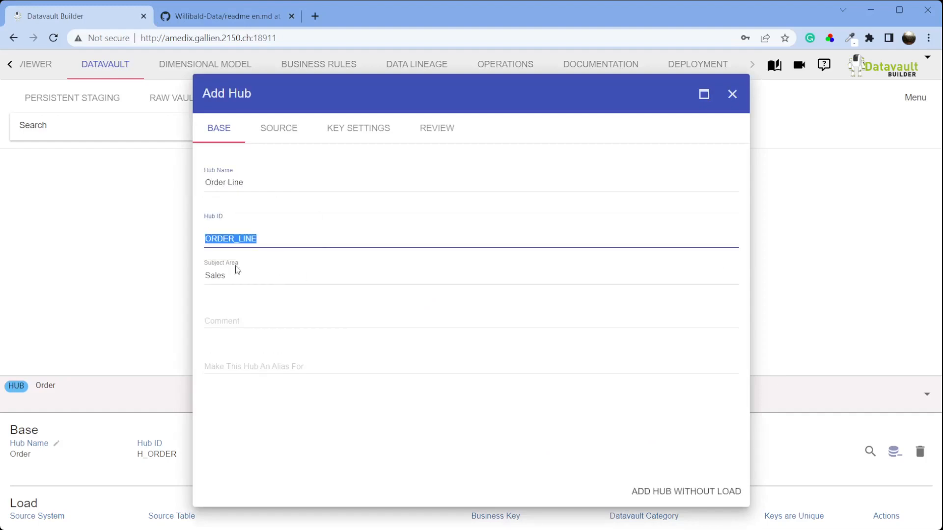
click(703, 486)
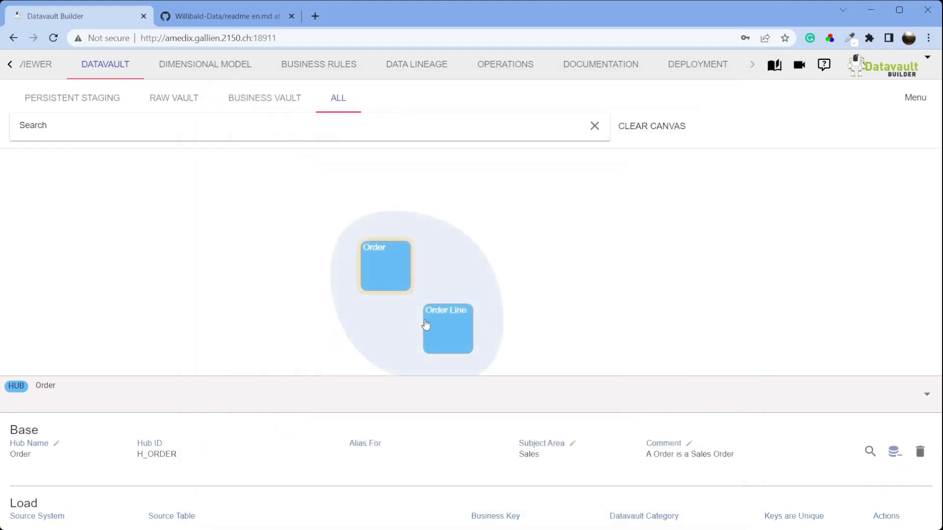
drag(459, 332, 515, 314)
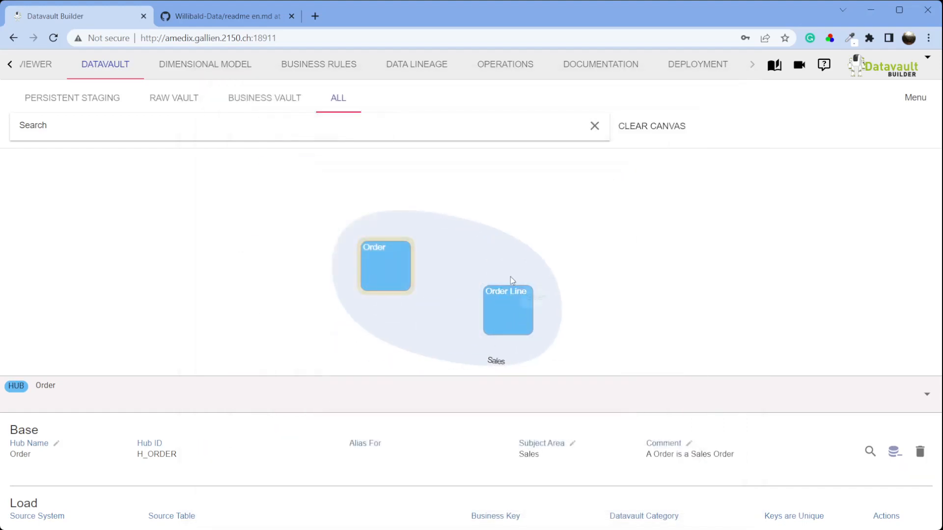
drag(379, 273, 377, 264)
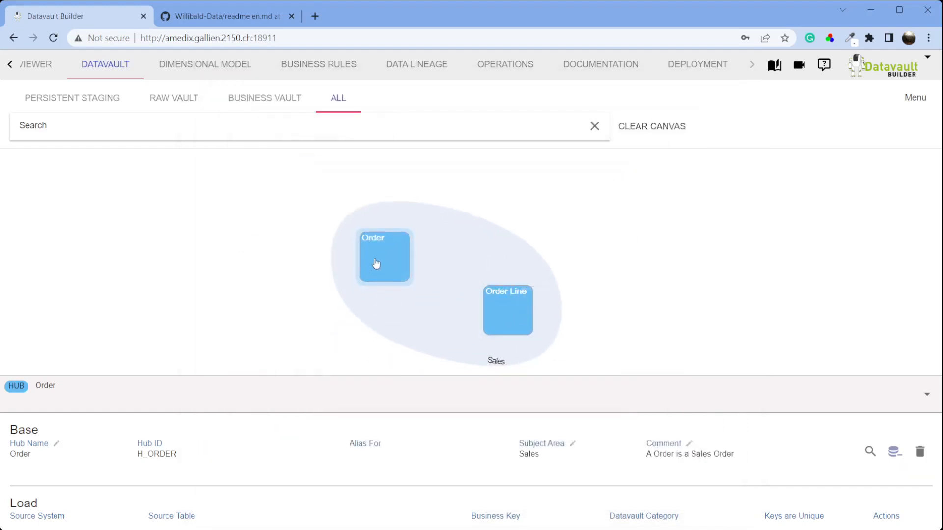
Step: Create a Many To One link from the Order Line hub to the Order hub, without a load
right_click(513, 316)
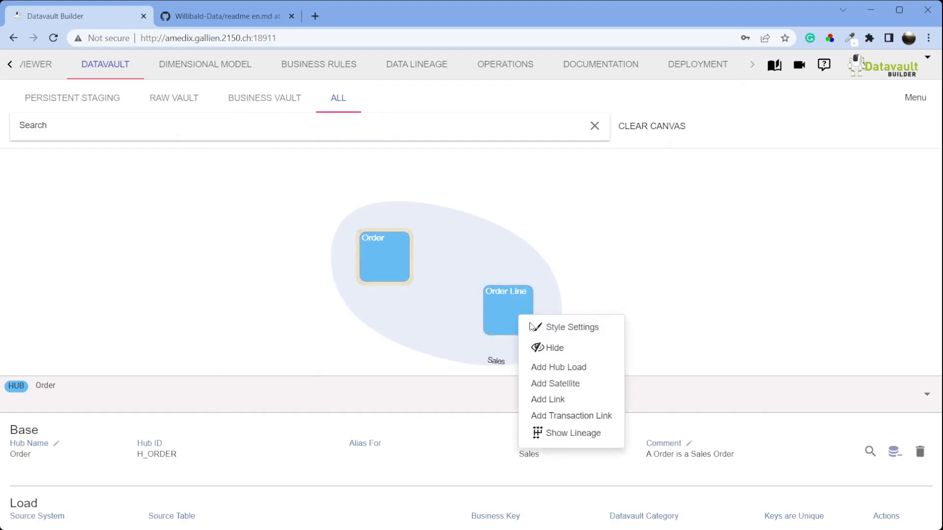
click(570, 408)
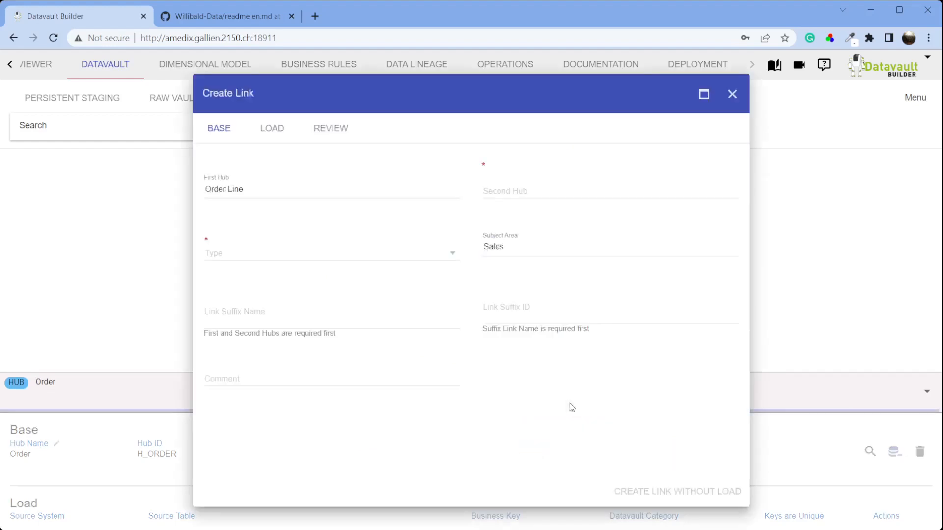
click(518, 191)
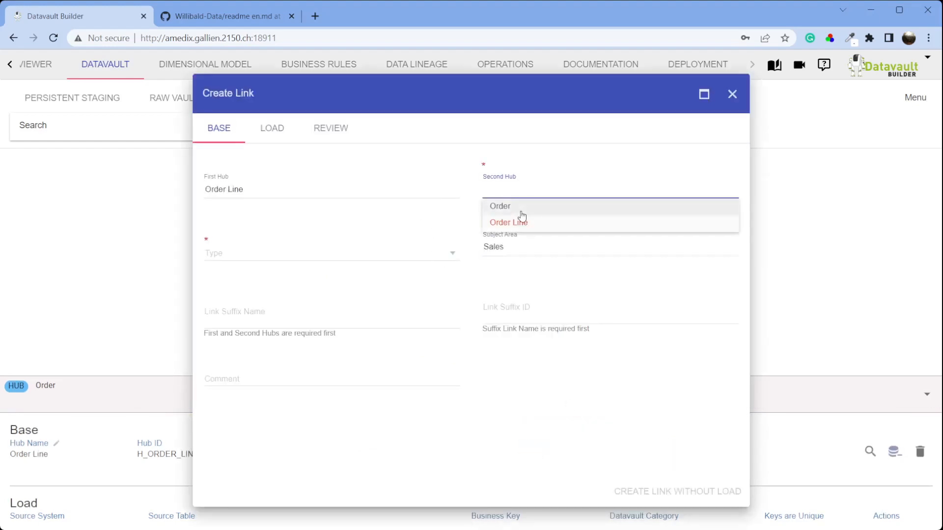
click(511, 207)
click(261, 253)
click(254, 292)
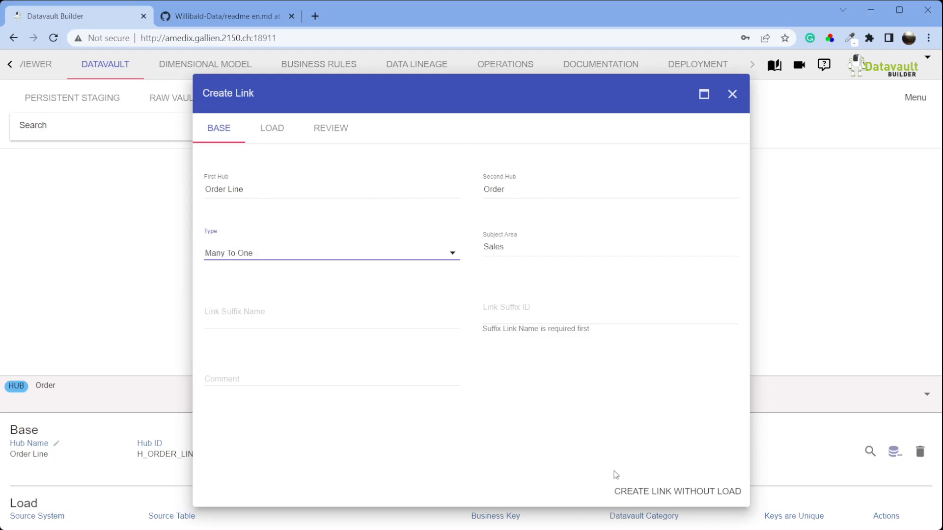
click(679, 493)
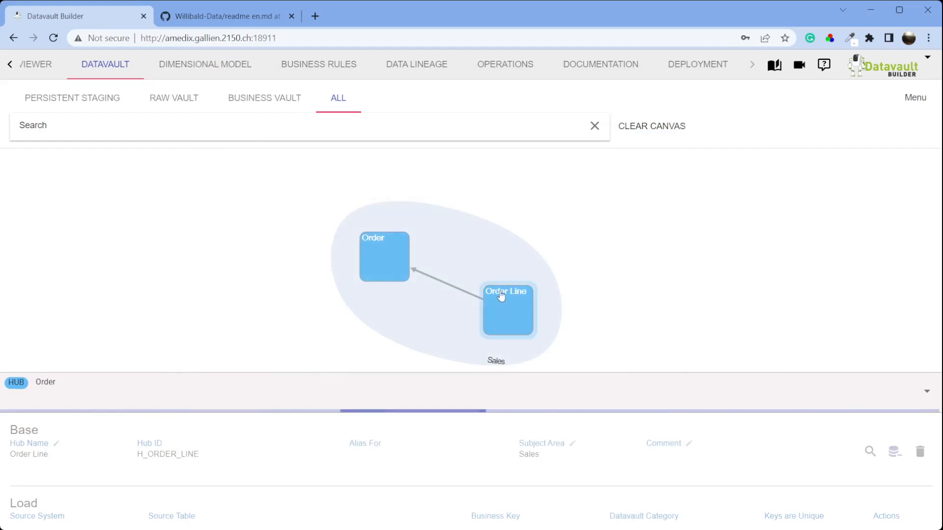
Step: Consult the source data diagram again and add a Product hub without a load, in a new Product subject area
key(ctrl+Tab)
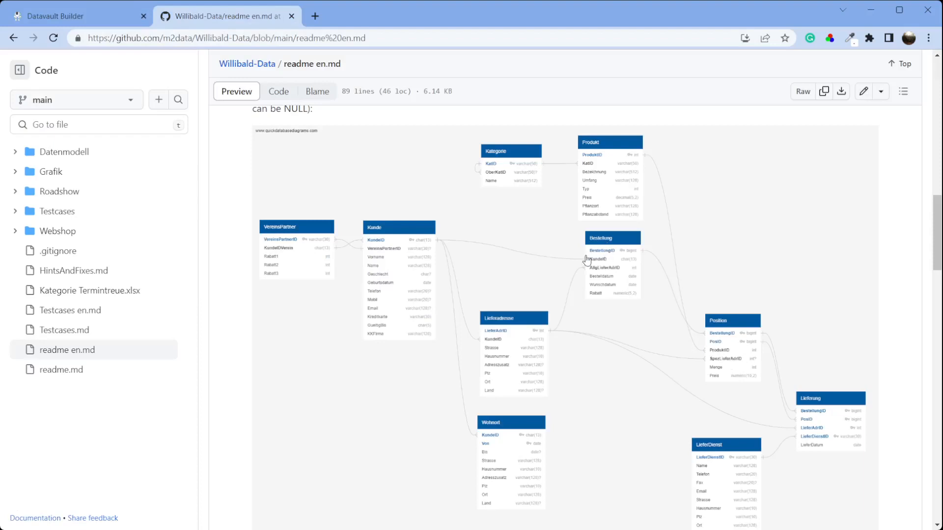
click(93, 19)
right_click(570, 218)
click(638, 273)
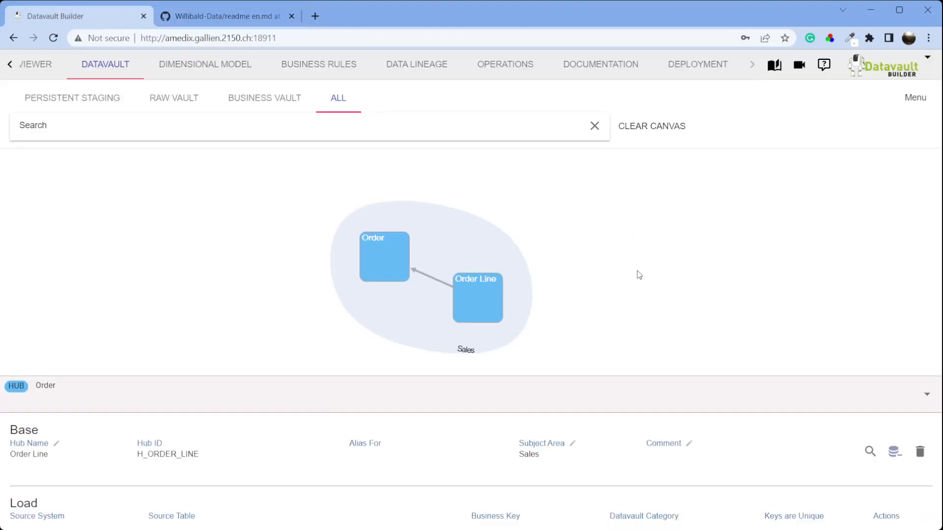
click(381, 176)
text(PRoduct)
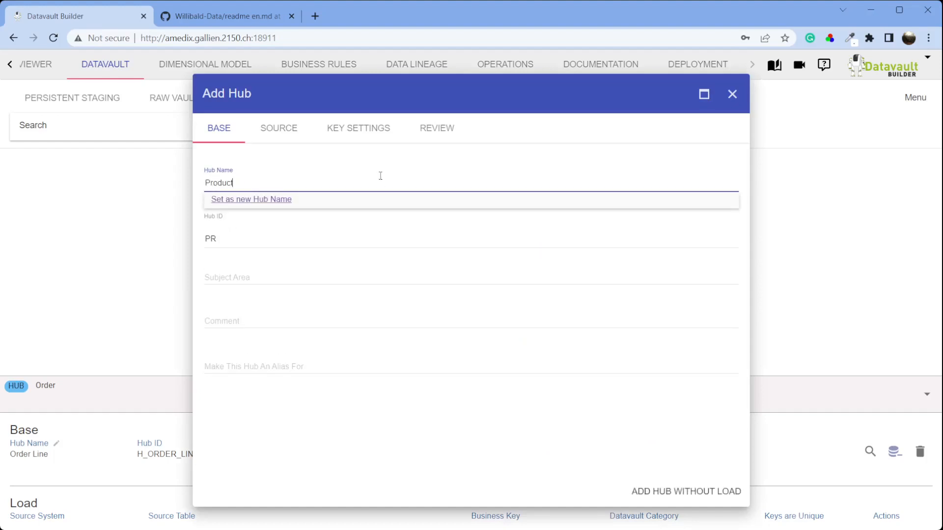
click(339, 276)
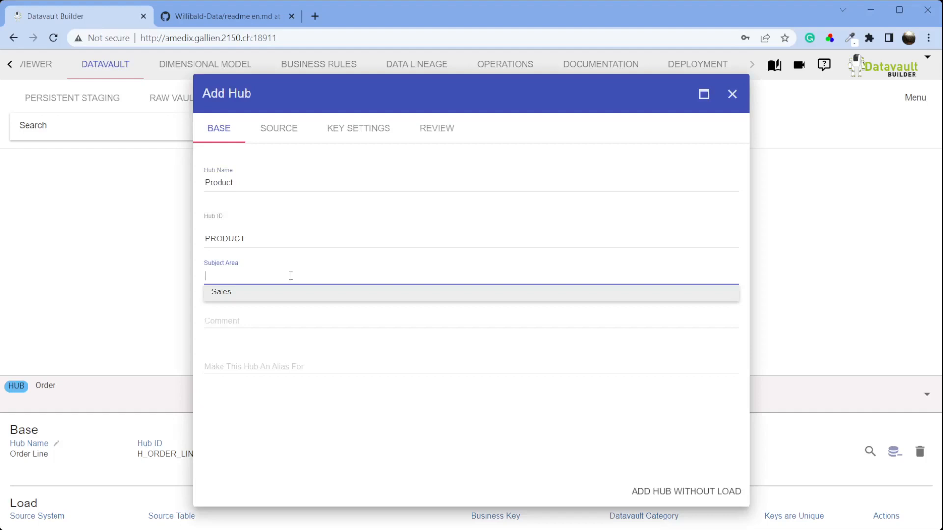
text(Product)
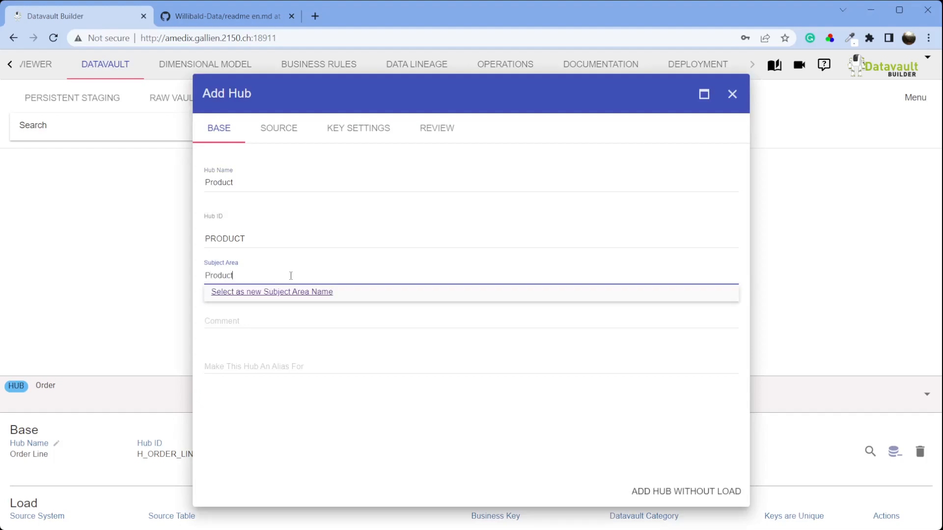
click(655, 492)
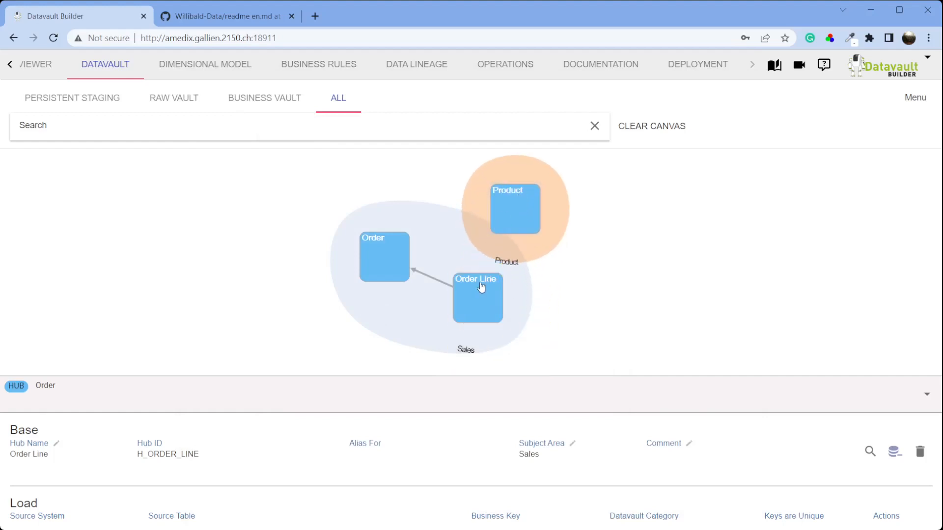
Step: Move the Order Line hub away from Product and try to create a Many To One link from it to Order without a load
drag(483, 306, 514, 339)
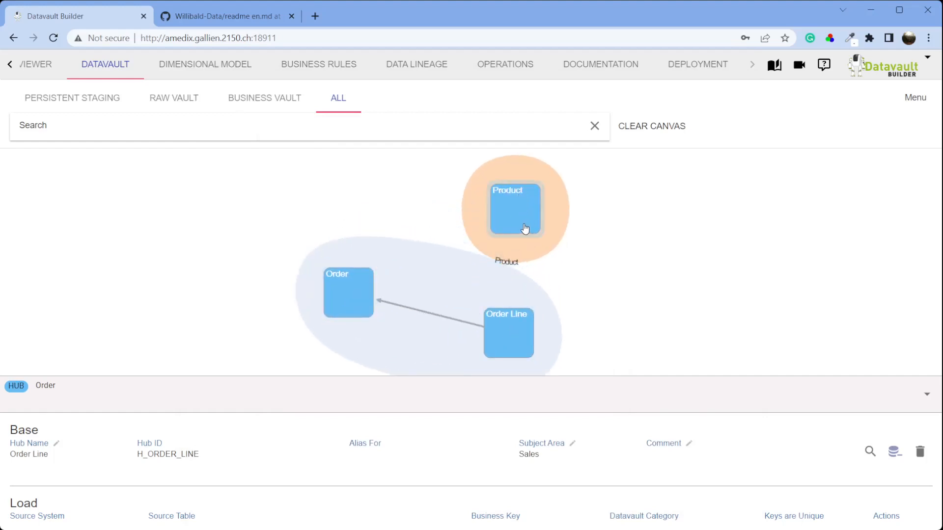
right_click(516, 328)
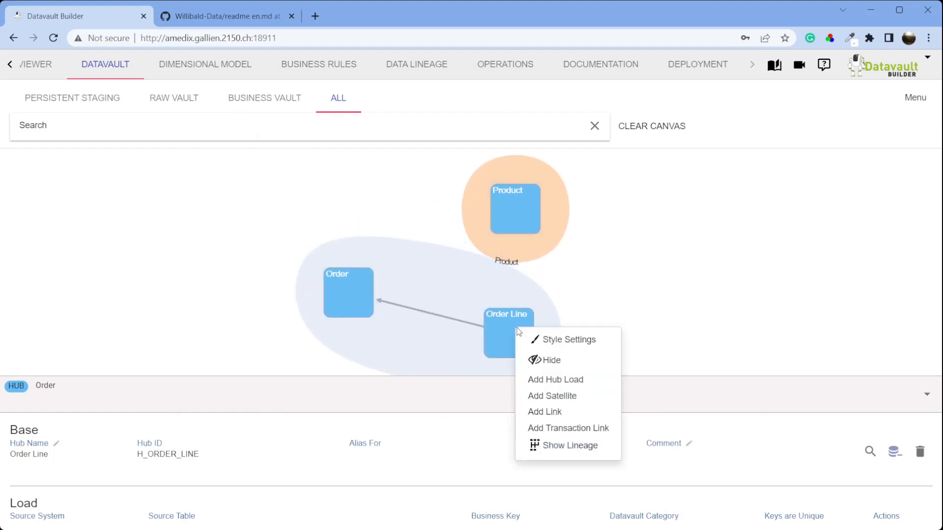
click(582, 416)
click(521, 189)
click(525, 210)
click(394, 260)
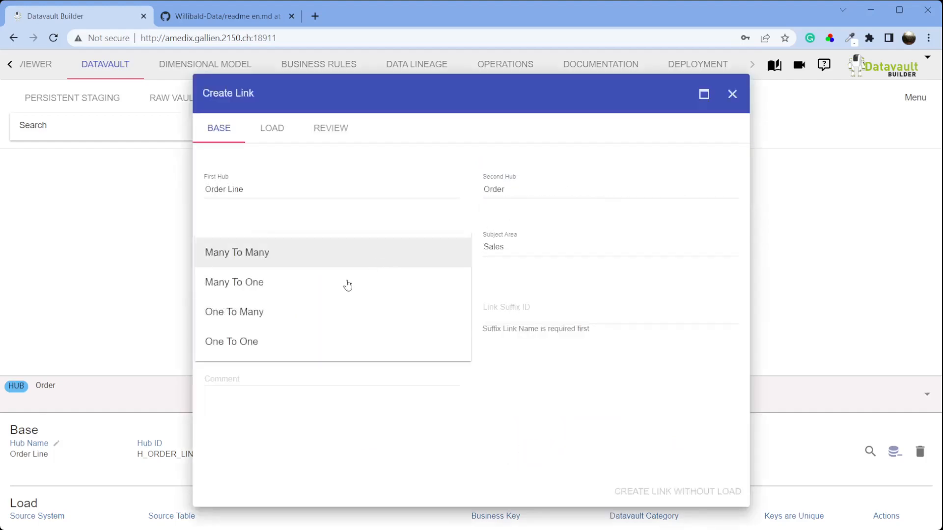
click(329, 284)
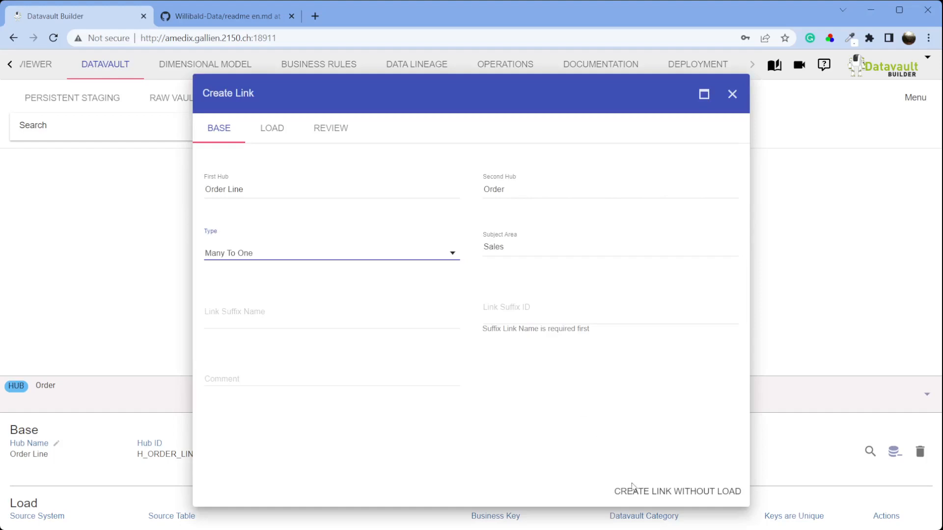
click(664, 492)
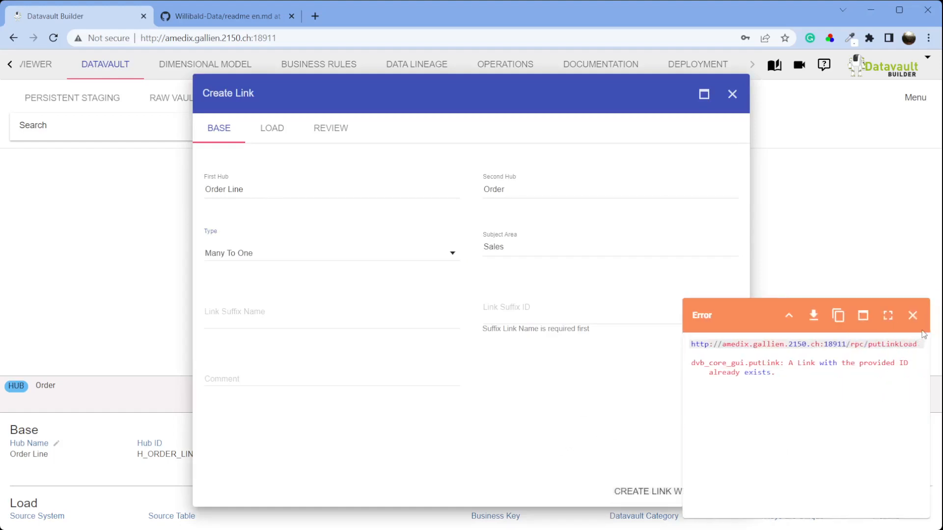
Step: Change the link's second hub to Product and create the link without a load
click(913, 315)
click(553, 189)
drag(520, 184, 411, 186)
text(Prod)
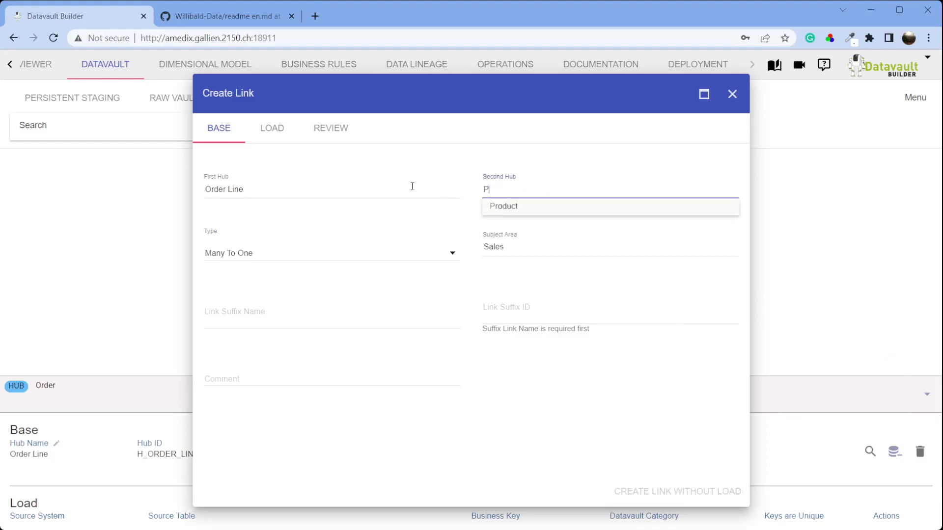
click(553, 213)
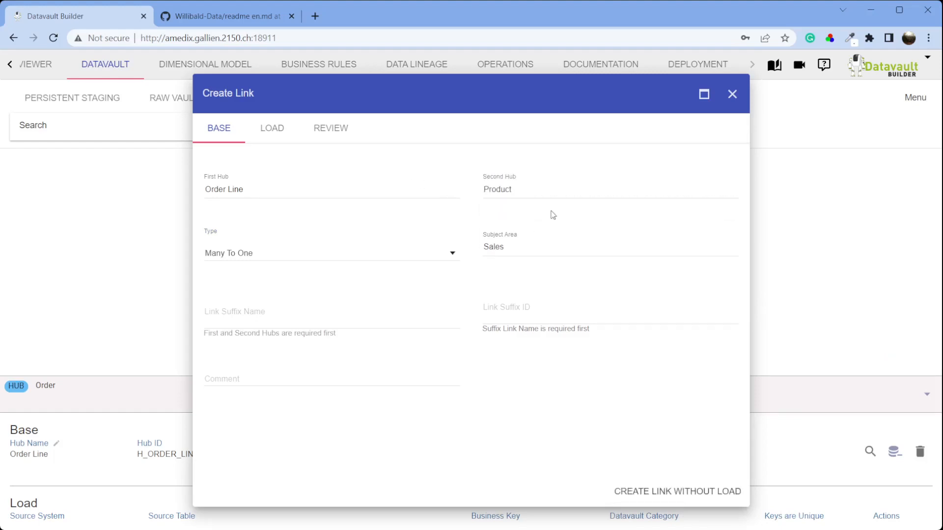
click(677, 492)
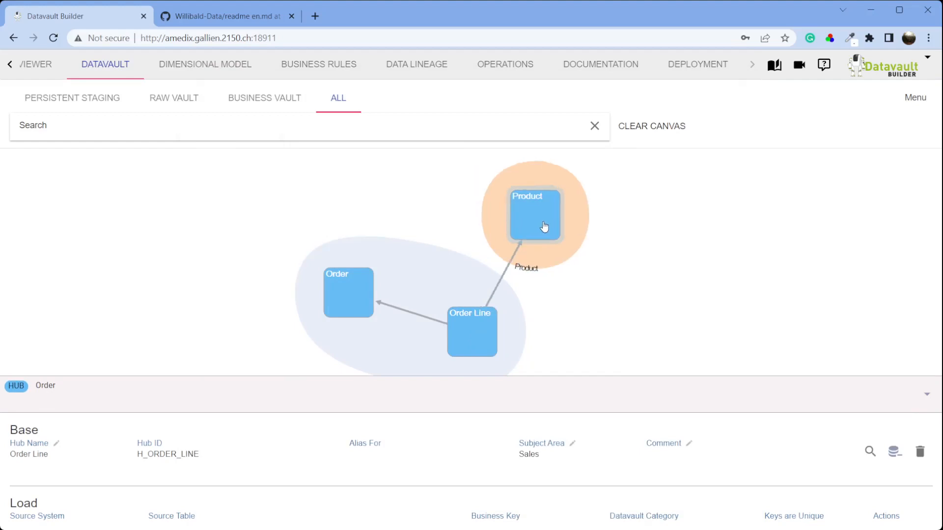
Step: Shift the Order hub slightly on the canvas and consult the Willibald source data diagram for the customer tables
drag(360, 297, 355, 308)
drag(694, 318, 720, 286)
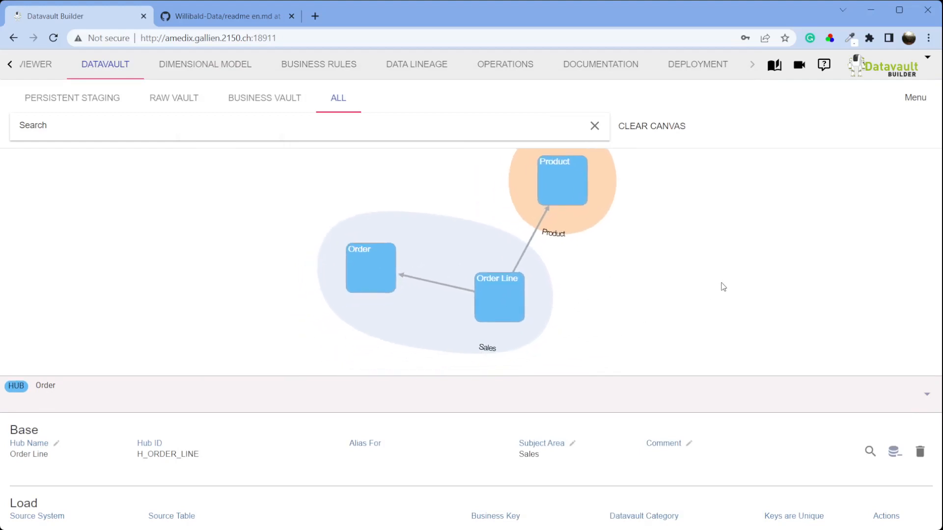
right_click(196, 197)
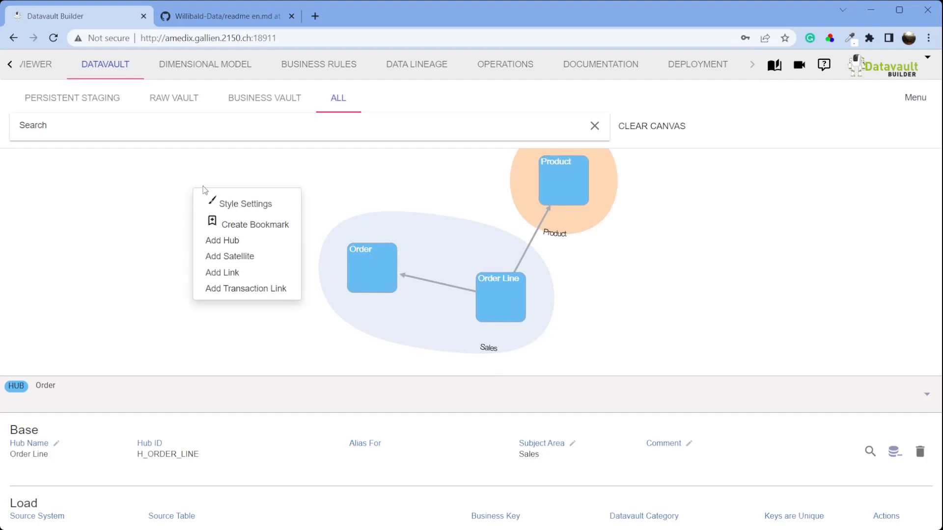
click(245, 19)
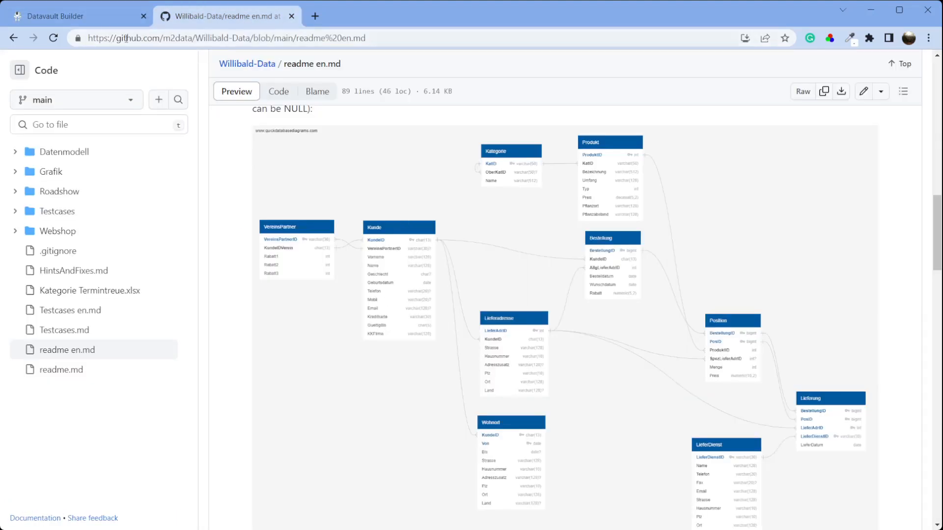
click(89, 16)
Step: Add a Customer hub without a load in a new CRM subject area and place it beside the Order hub
click(248, 241)
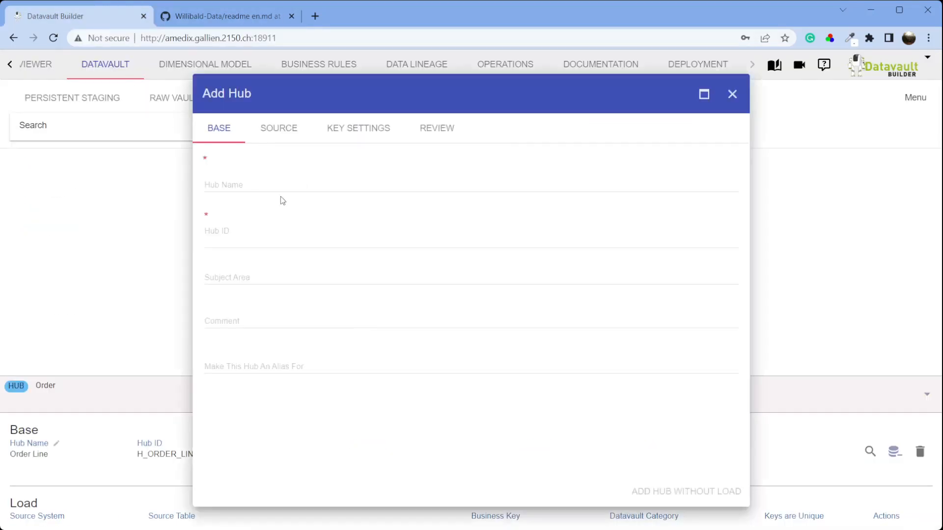
click(281, 189)
text(Customer)
key(Tab)
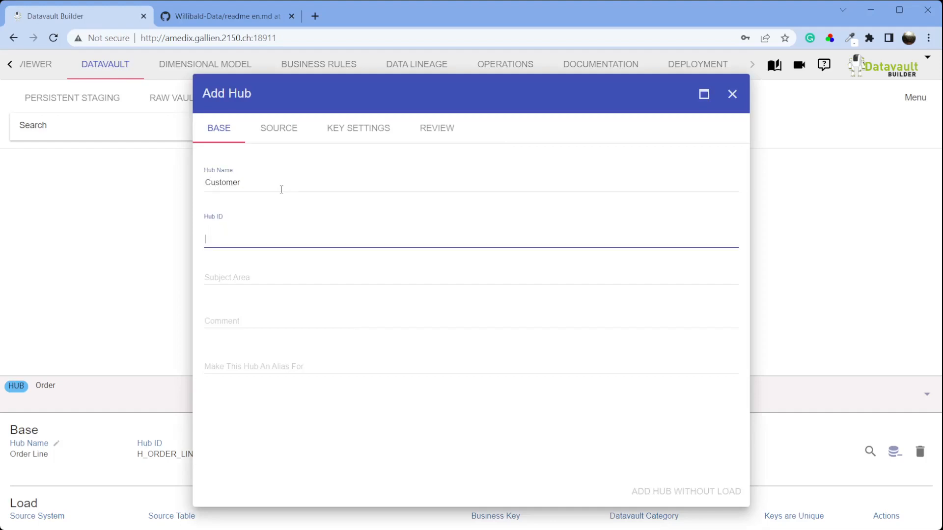
click(264, 278)
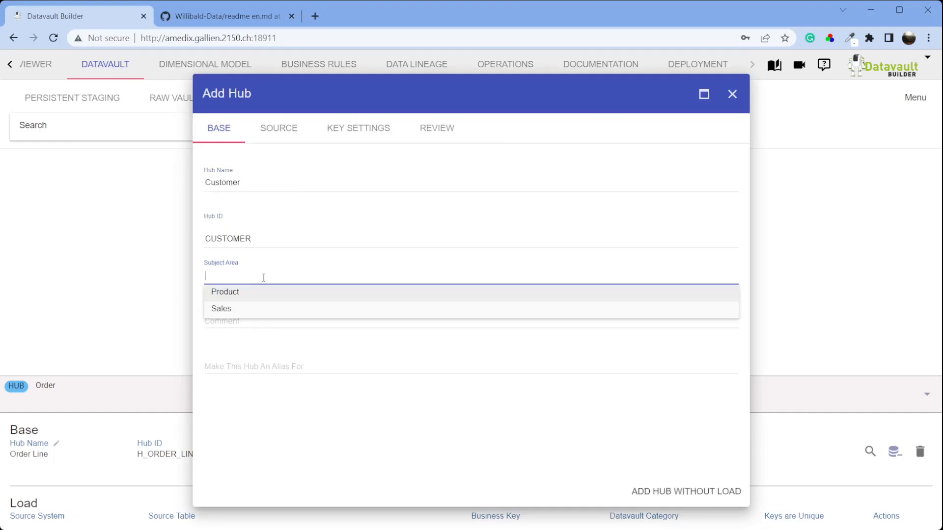
text(CRM)
click(393, 428)
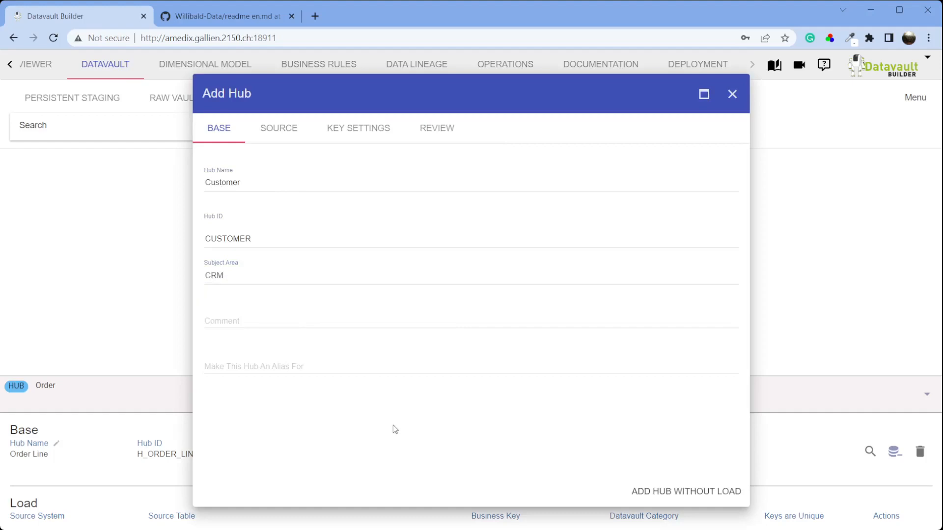
click(637, 494)
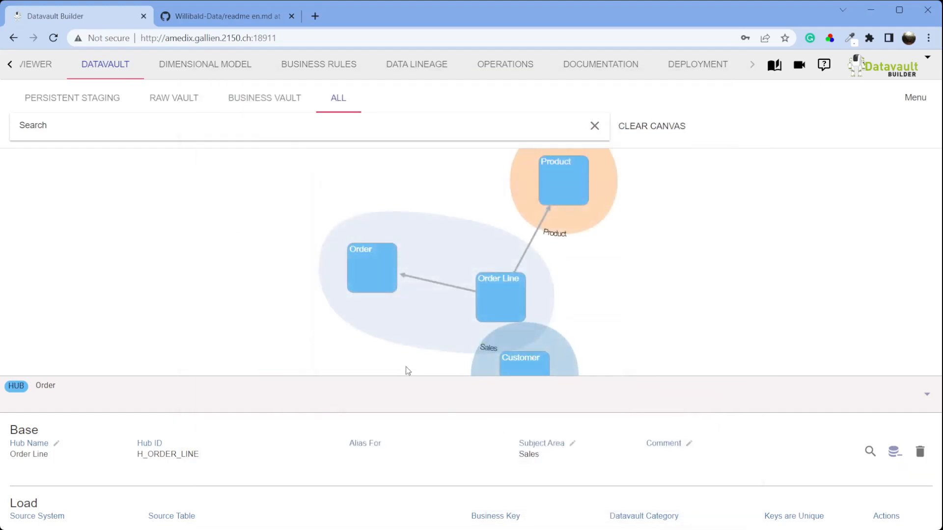
drag(524, 356, 273, 237)
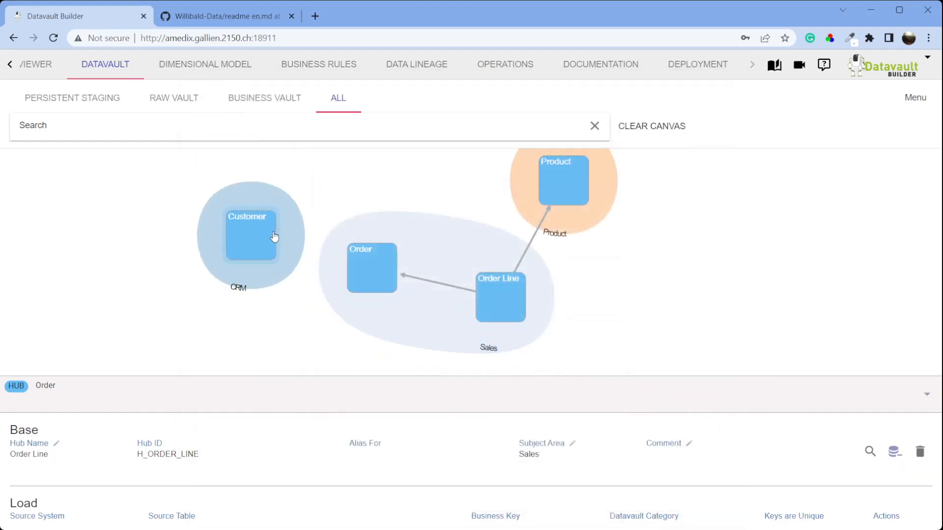
Step: Set up a new hub named Club Partner with the ID CLUB_PARTNER in the CRM subject area
right_click(114, 218)
right_click(217, 210)
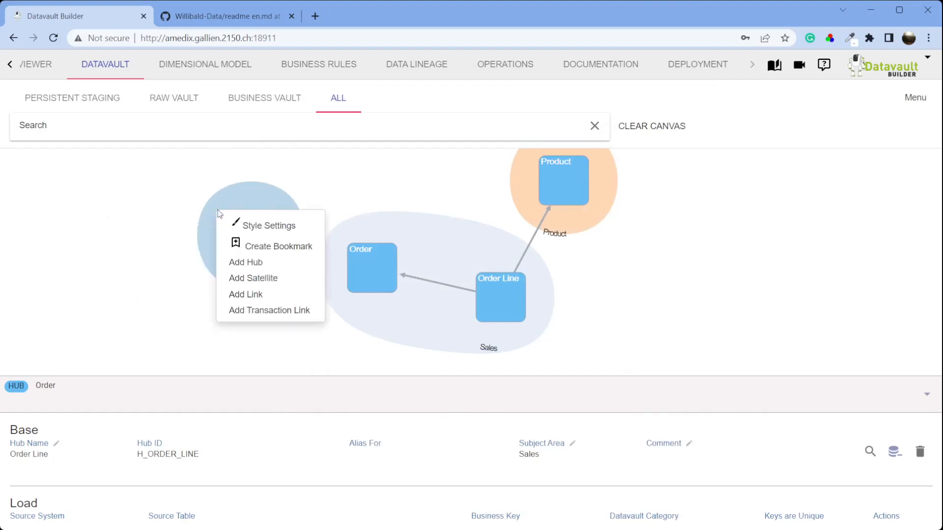
click(242, 260)
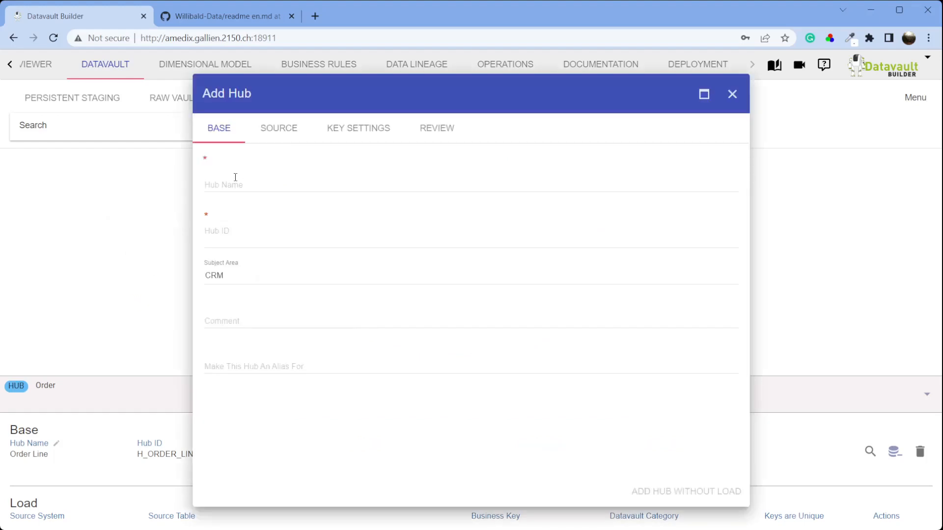
click(239, 182)
text(Club P)
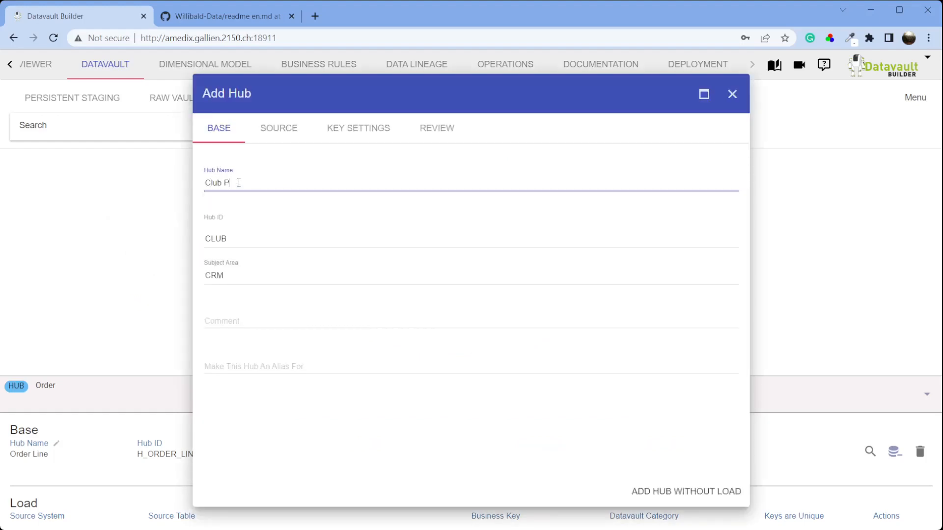
text(artner)
key(Tab)
key(Tab)
key(Tab)
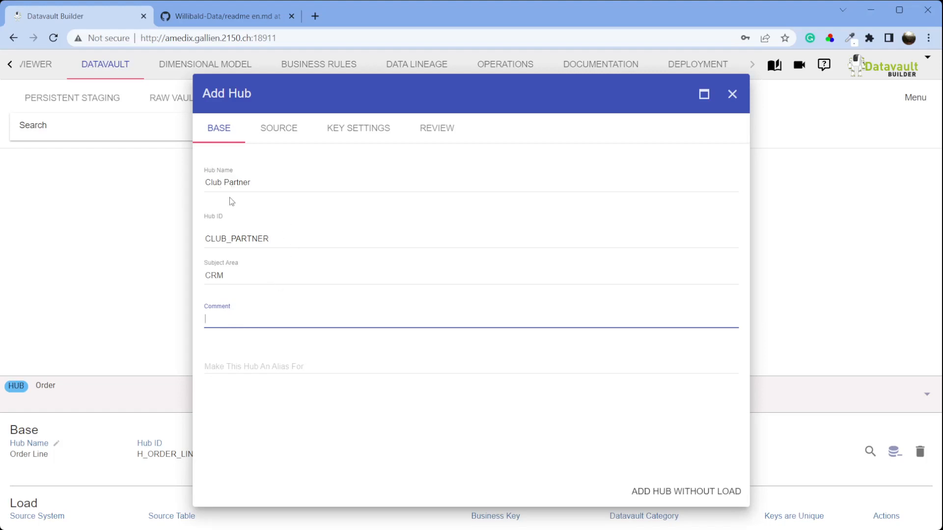
click(255, 238)
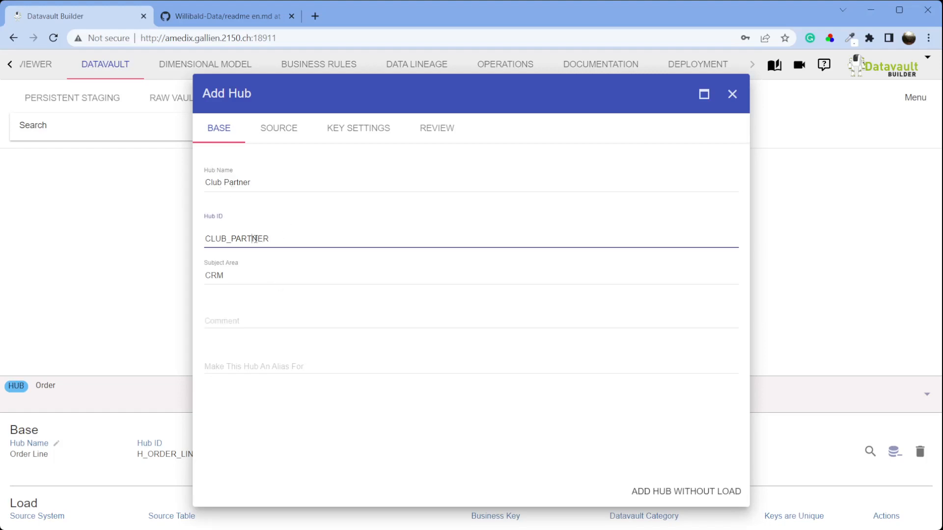
click(247, 321)
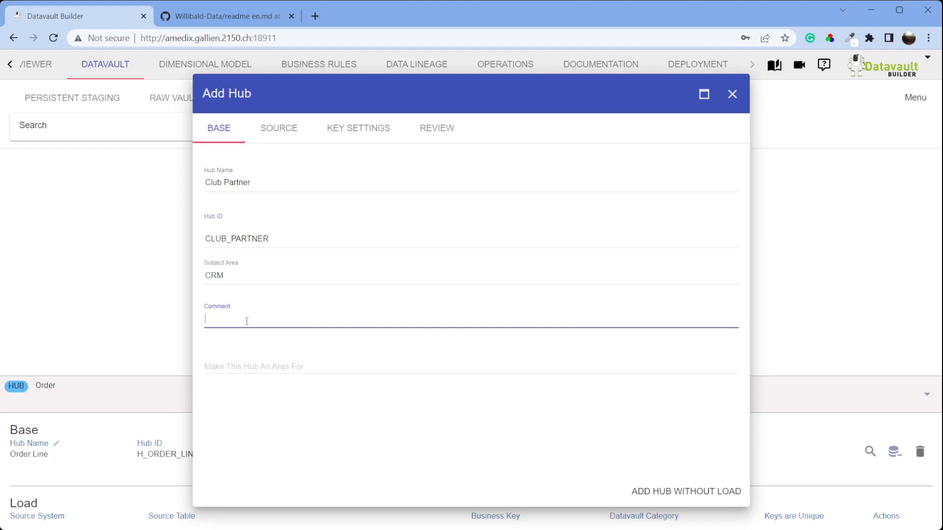
key(Tab)
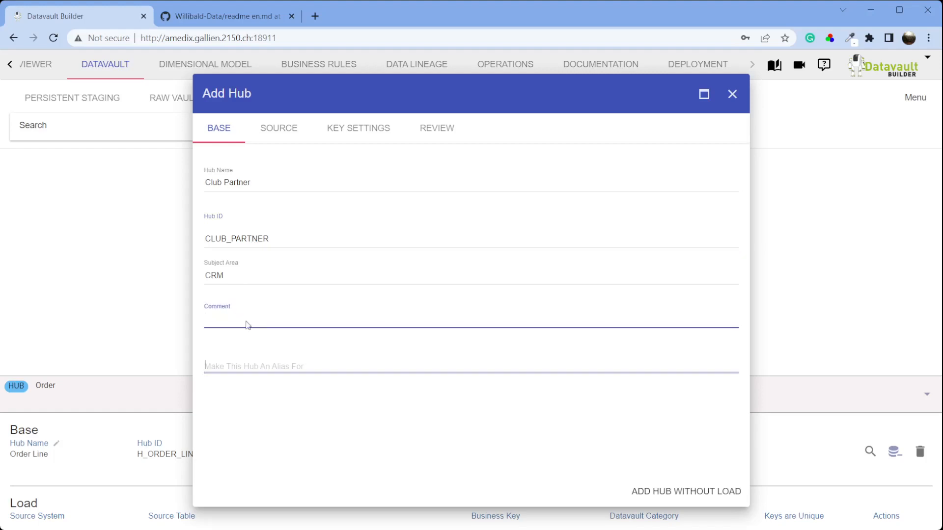
text(C)
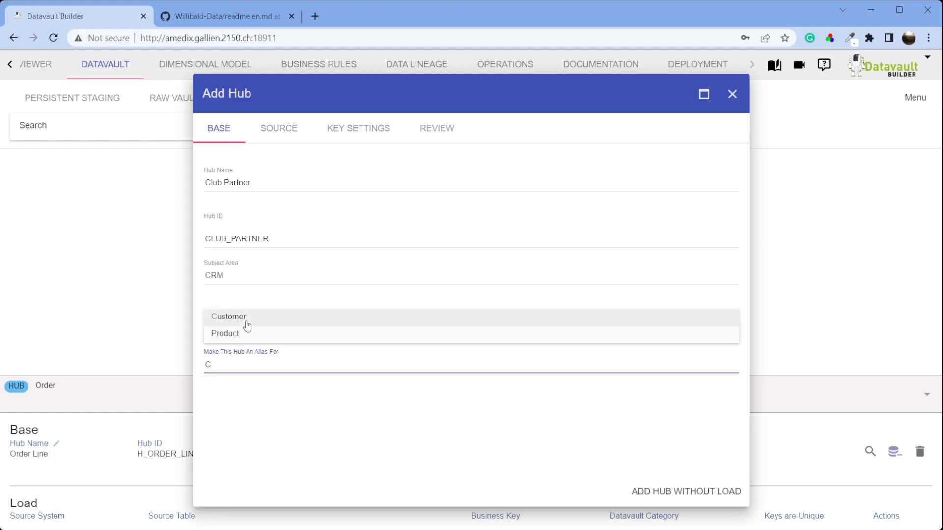
click(245, 305)
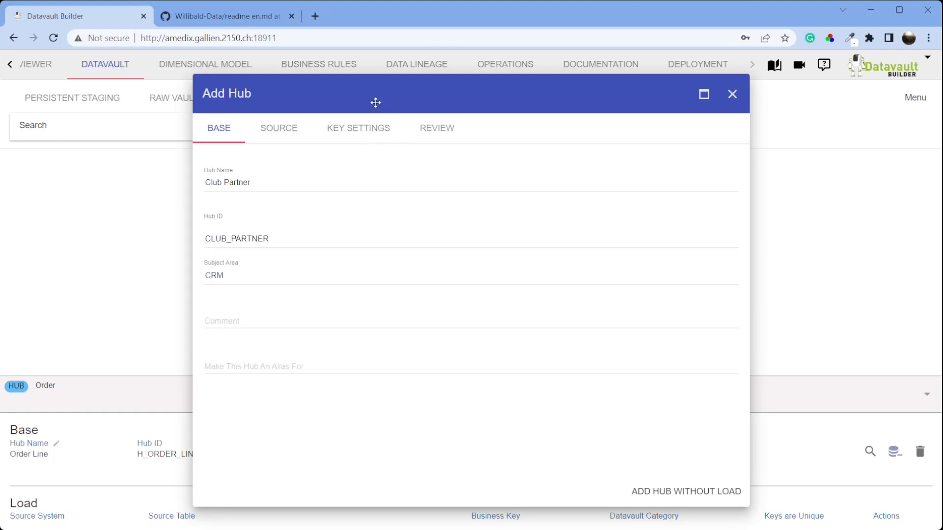
click(259, 365)
click(223, 419)
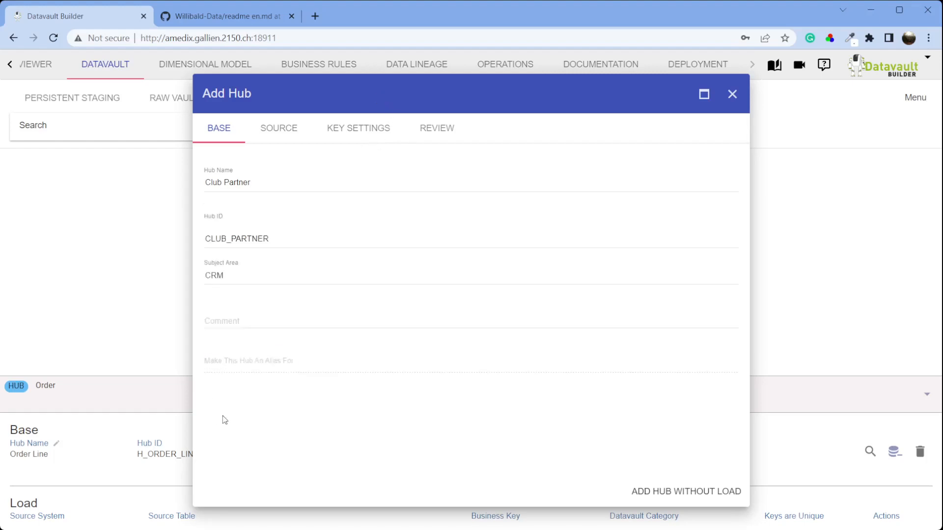
Step: Create the Club Partner hub without a load and place it next to Customer, on the side away from Order
click(676, 491)
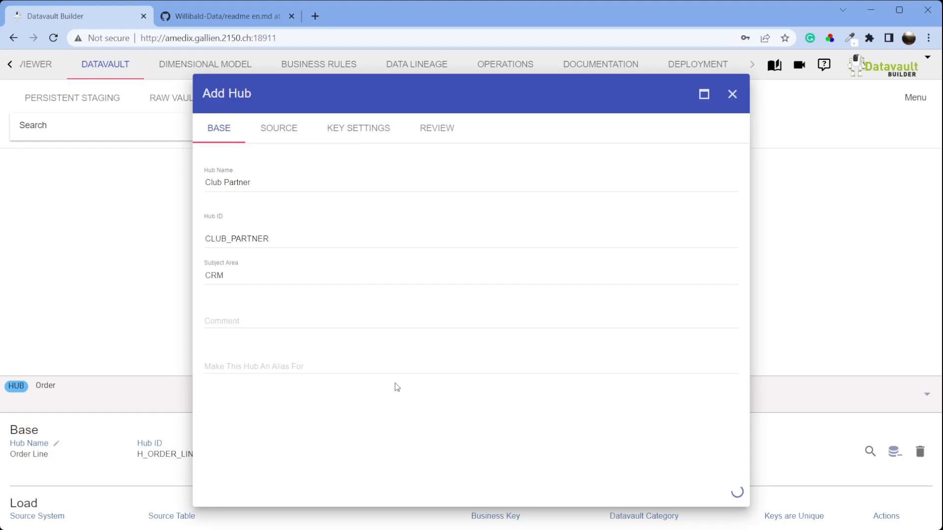
drag(394, 321, 119, 220)
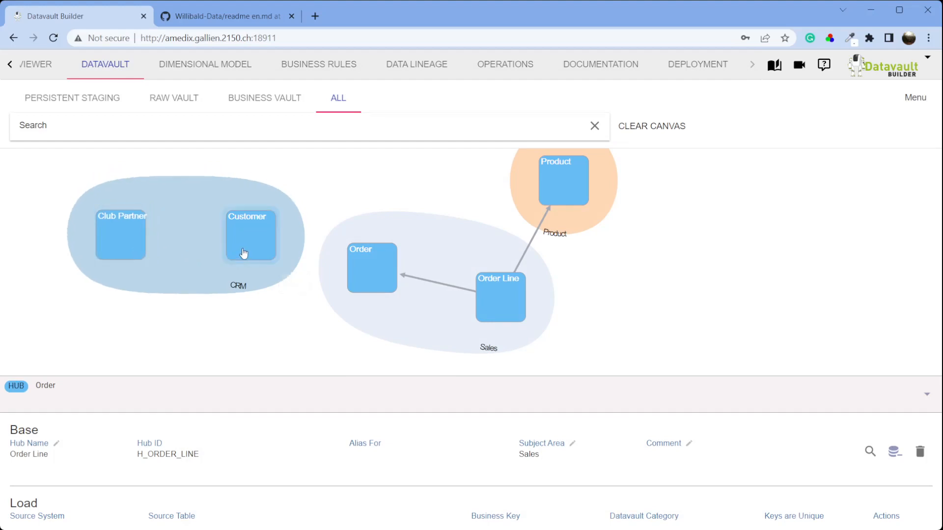
Step: Create a One To One link from Customer to Club Partner with the suffix name "is represented by", without a load
right_click(132, 241)
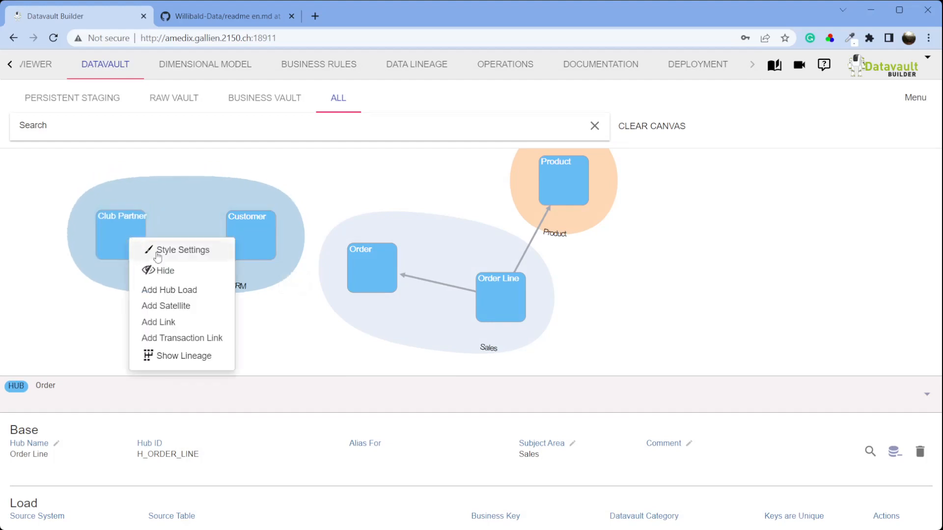
right_click(249, 241)
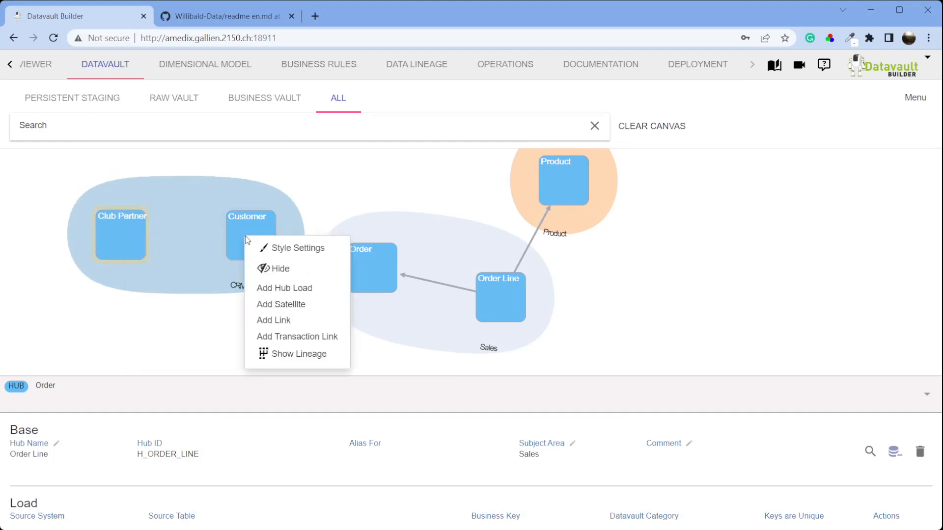
click(311, 324)
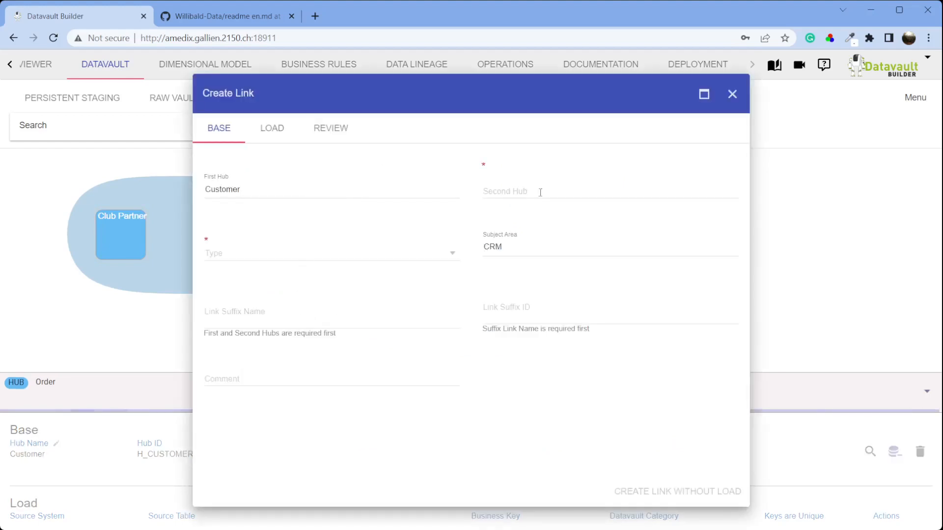
click(540, 193)
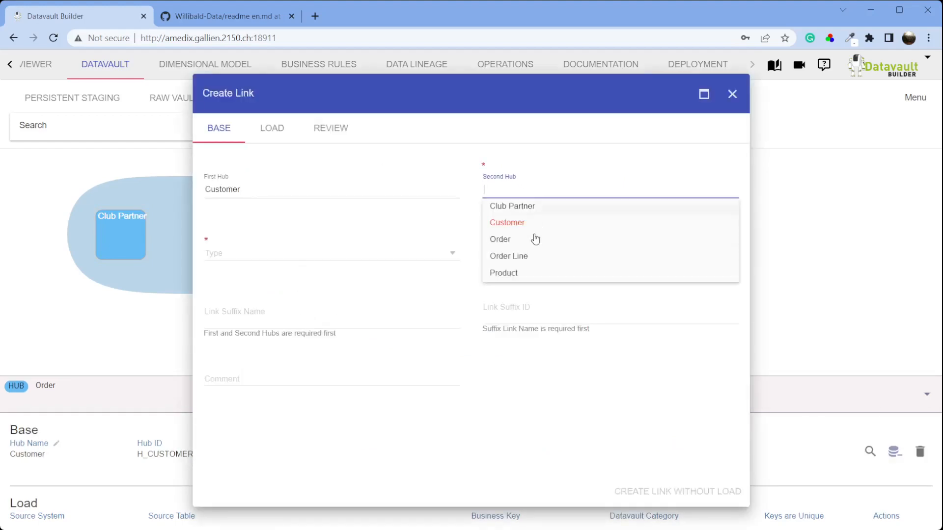
click(527, 209)
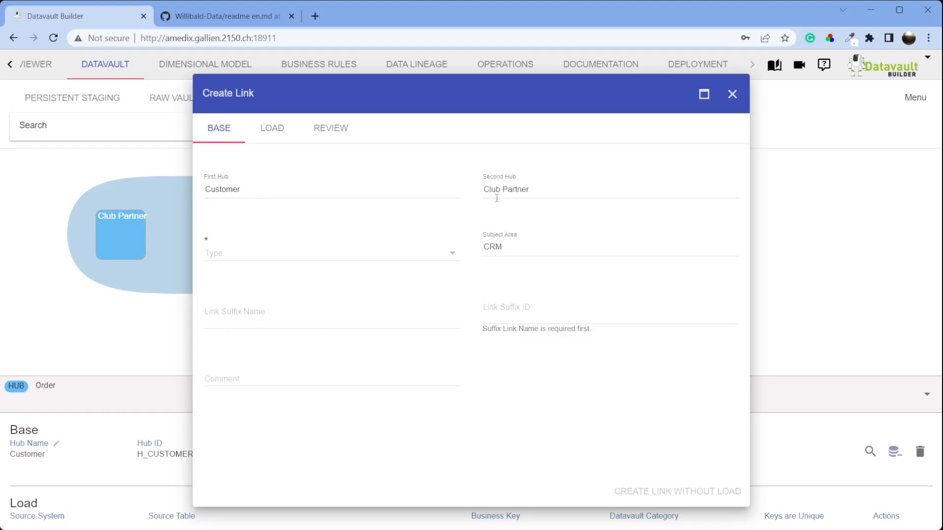
click(323, 262)
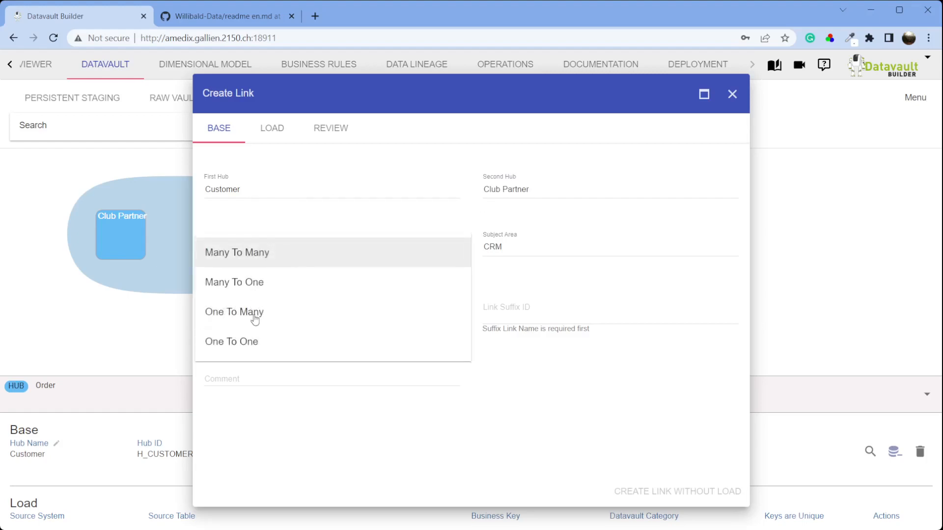
click(253, 341)
click(265, 316)
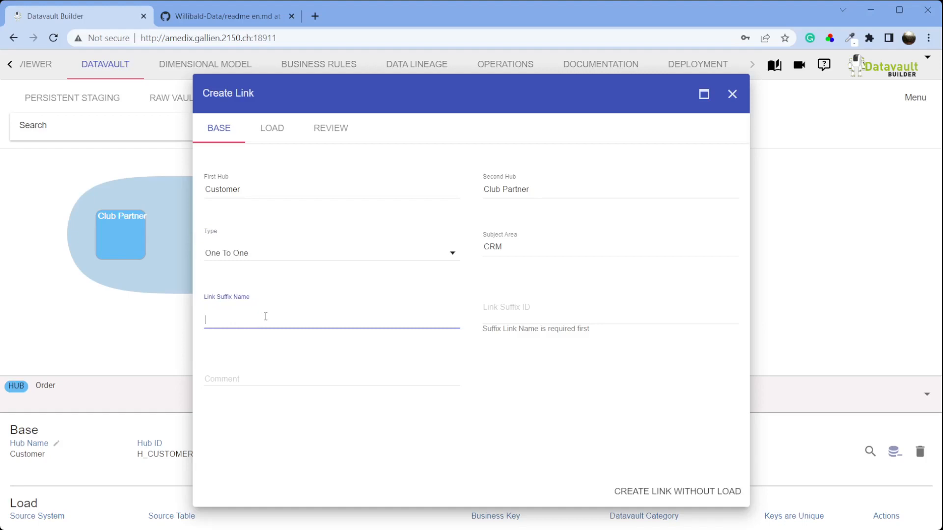
text(is re)
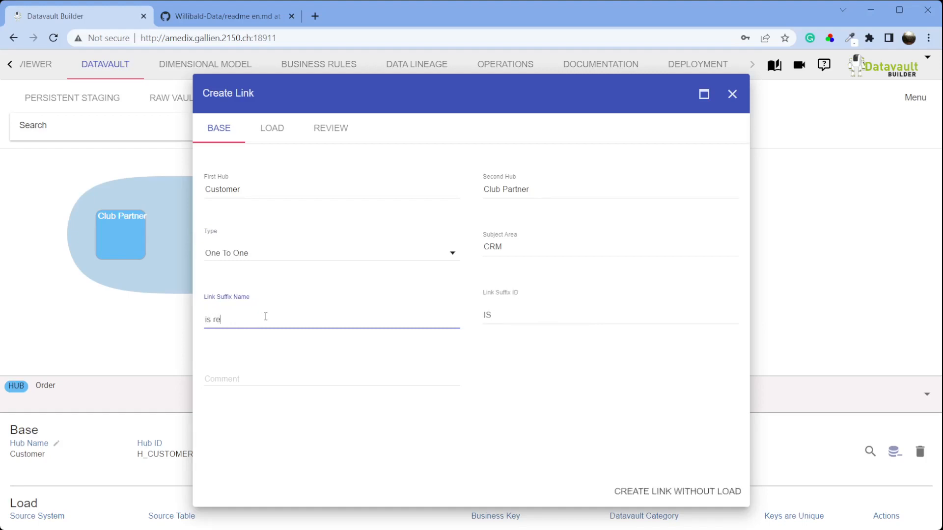
text(presented by)
click(668, 494)
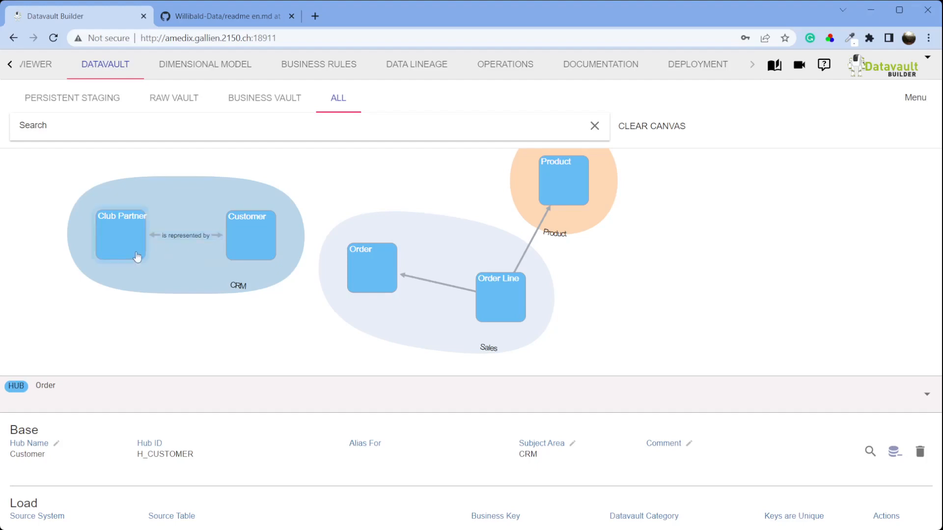
Step: Create a second Customer to Club Partner link, Many To One, with the suffix name "belongs to", without a load
right_click(238, 243)
click(288, 325)
click(535, 189)
click(513, 206)
click(287, 252)
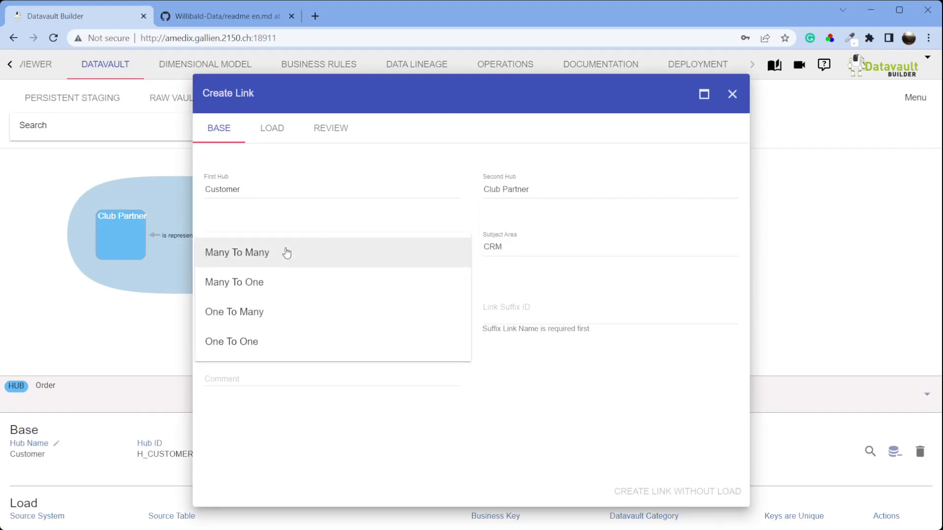
click(272, 285)
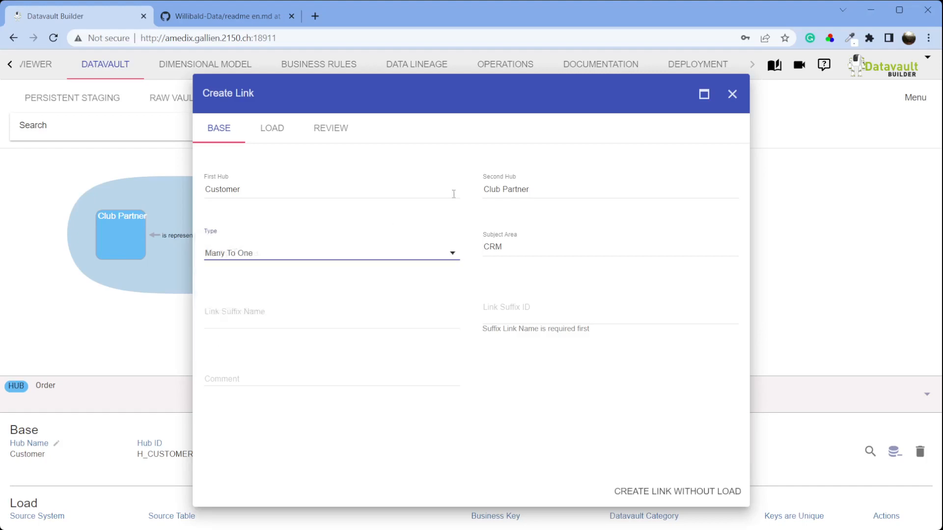
click(350, 316)
text(belongs to)
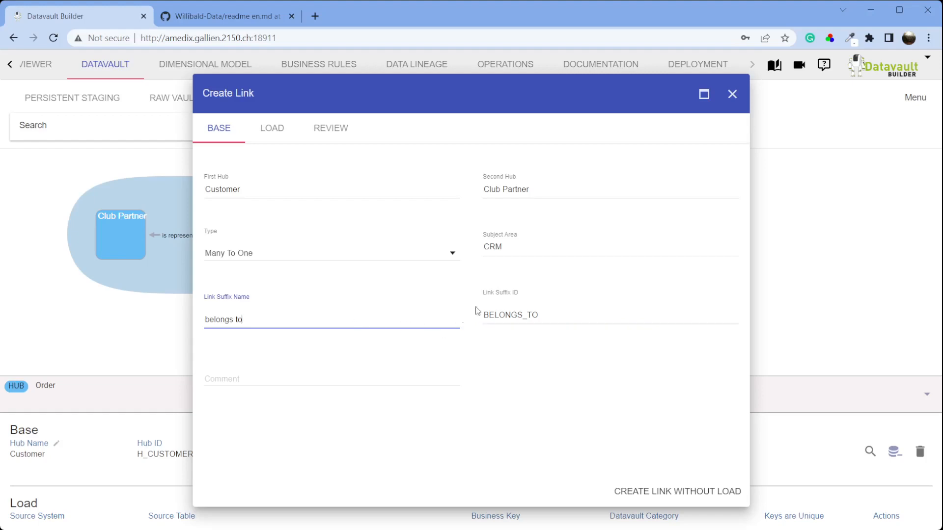
click(697, 496)
Step: Consult the source data diagram for the tables related to Kunde, then return to Datavault Builder
click(216, 19)
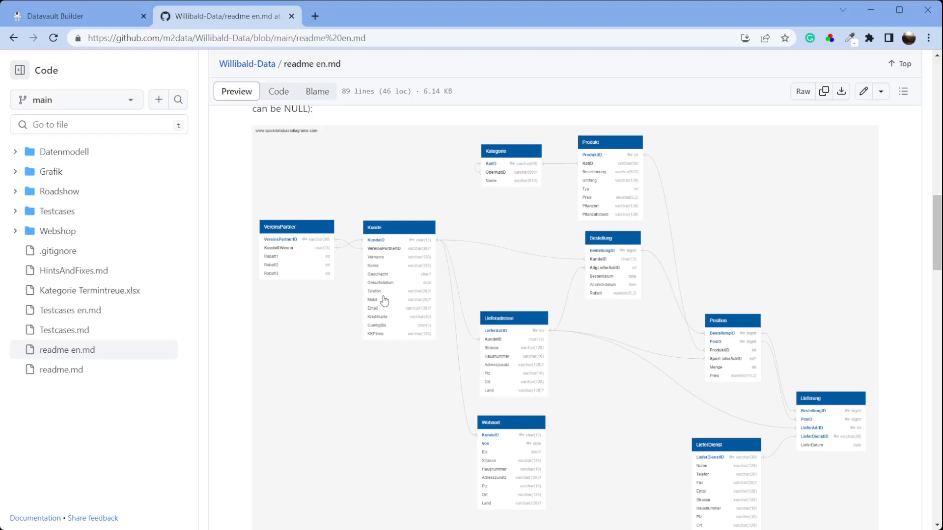
scroll(761, 314, down, 1)
scroll(766, 322, up, 1)
click(129, 16)
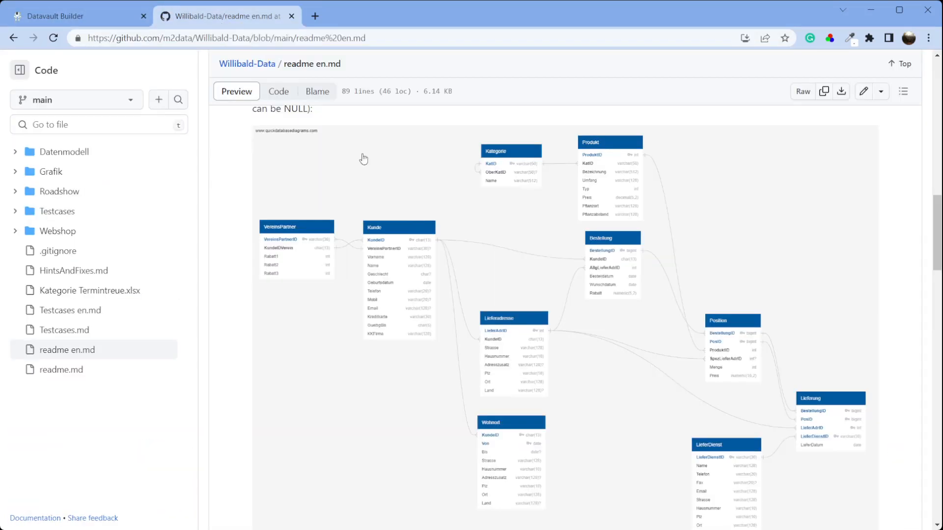
Step: Return to Datavault Builder and create a Many To One link from Order to Customer, without a load
click(222, 23)
click(99, 22)
right_click(364, 280)
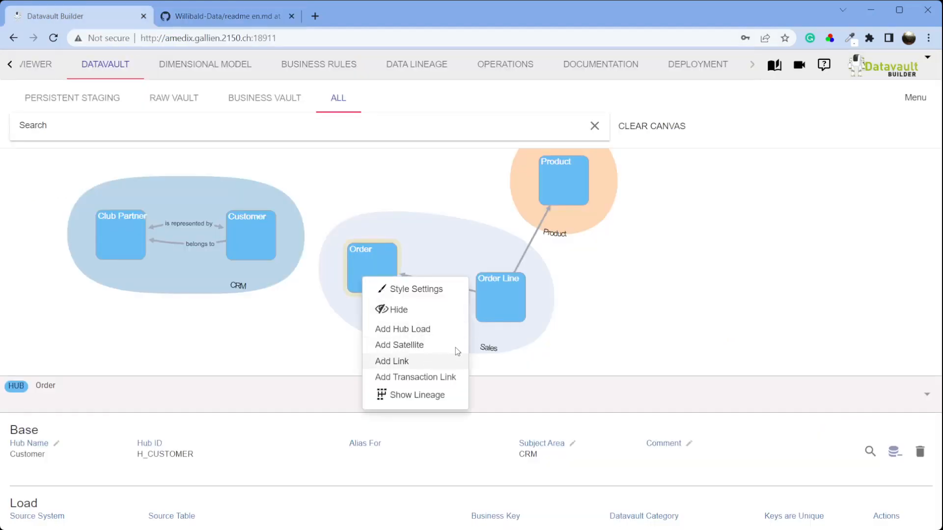
click(456, 356)
click(533, 189)
click(531, 221)
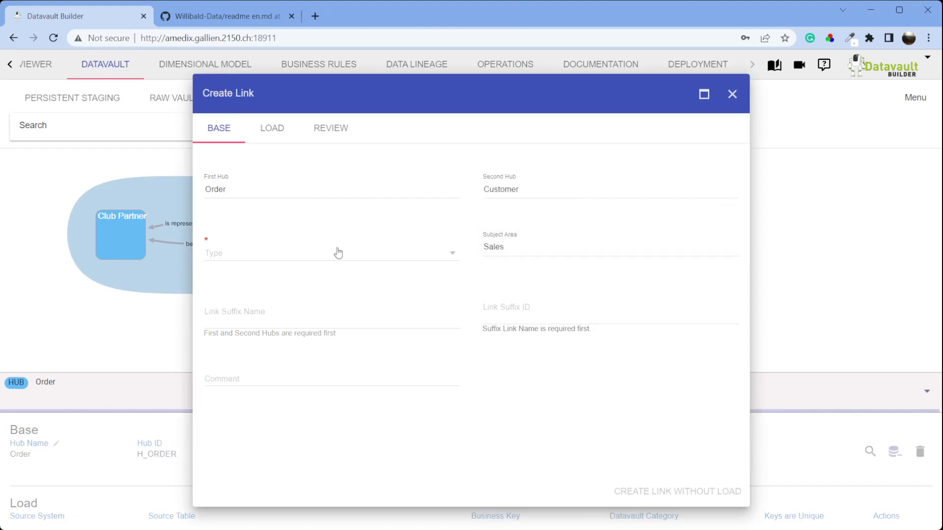
click(338, 253)
click(281, 280)
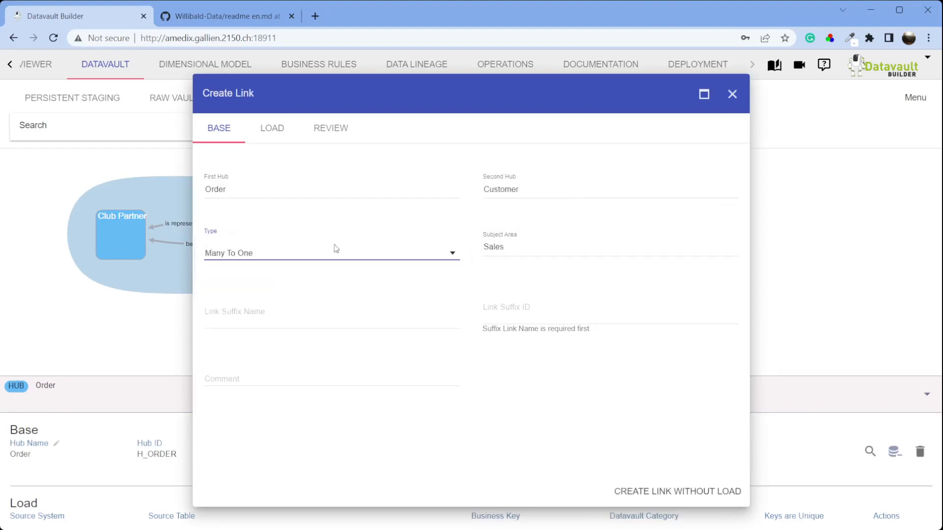
click(717, 492)
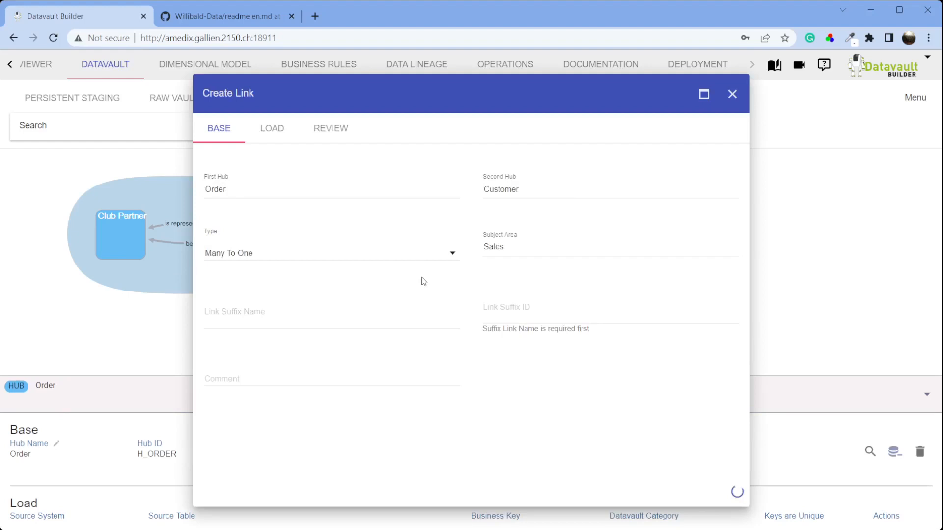
Step: Check the Kategorie table in the source diagram on GitHub, then add a Product Category hub without a load in Datavault Builder's Product area
click(217, 19)
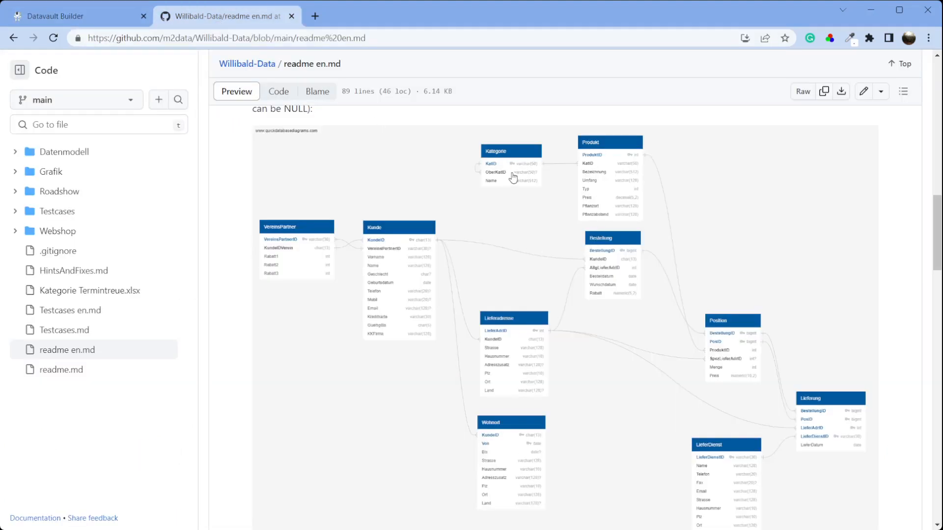
click(81, 10)
drag(643, 272, 571, 362)
right_click(535, 253)
click(572, 304)
click(432, 191)
text(Product Category)
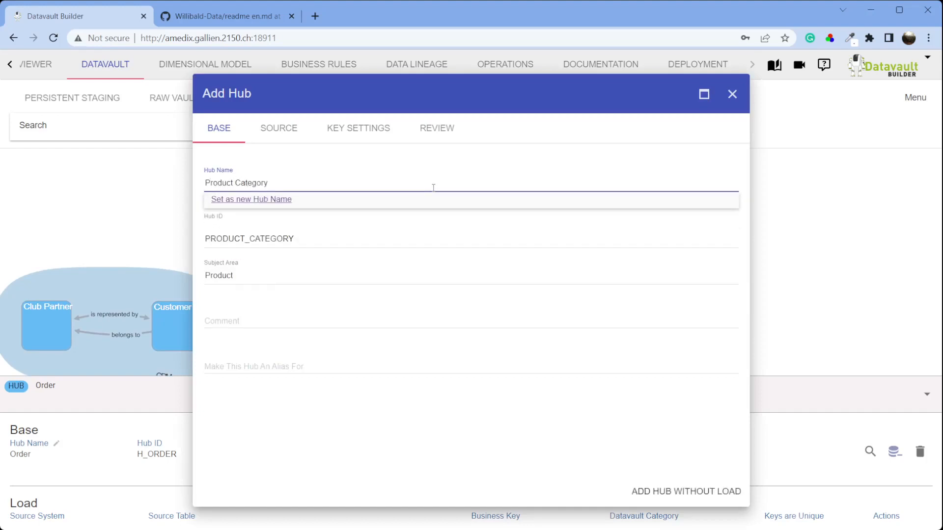
click(684, 492)
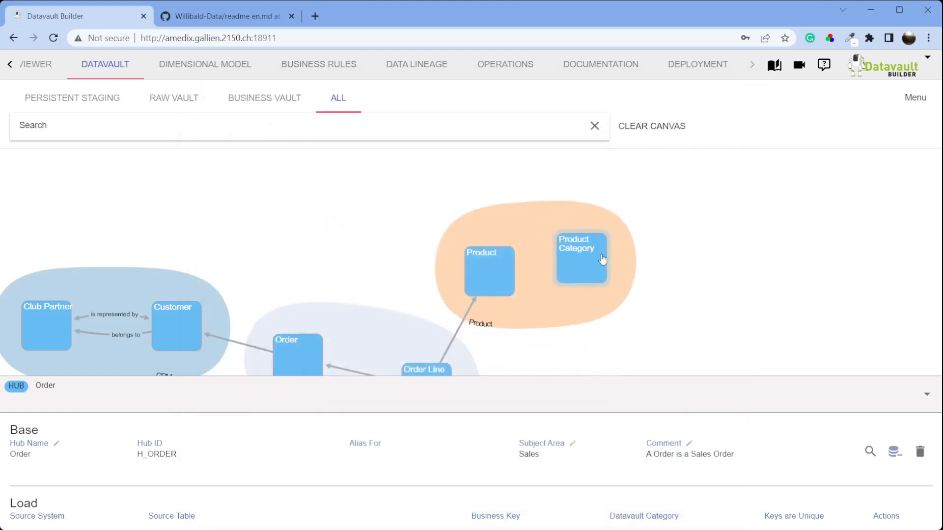
Step: Create a Many To One link from Product to Product Category, without a load
right_click(493, 274)
click(528, 358)
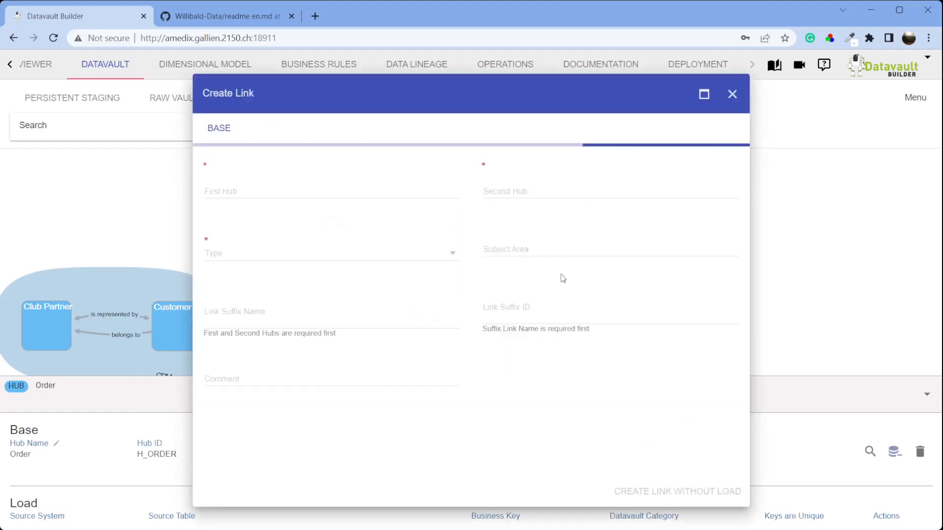
click(500, 192)
text(pr)
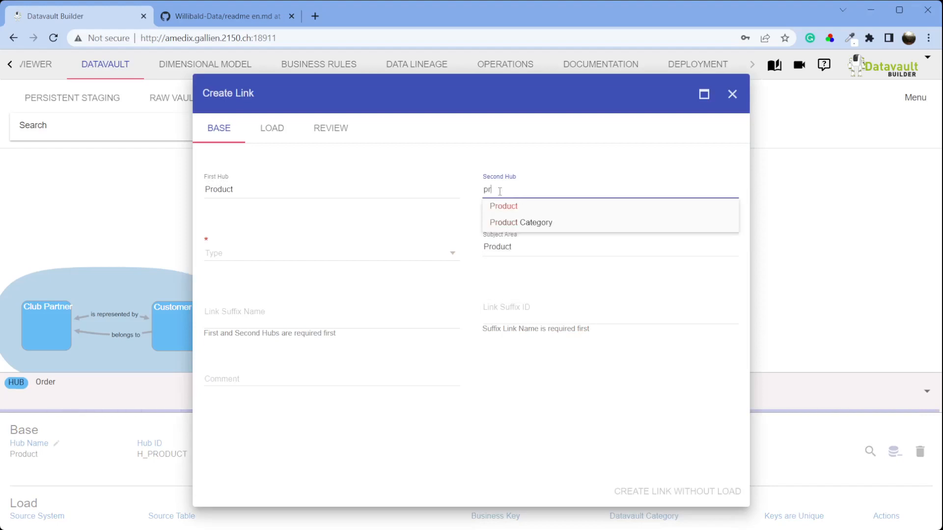
click(513, 221)
click(390, 257)
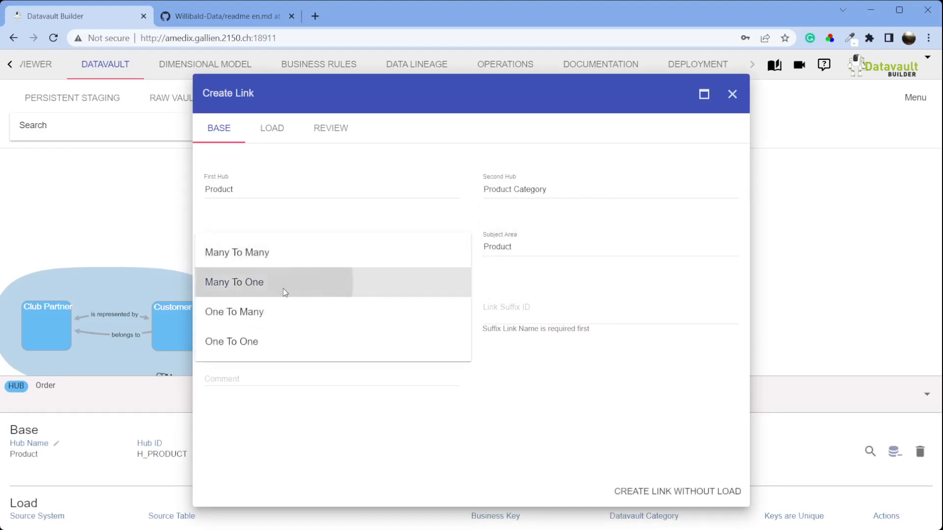
click(283, 289)
click(667, 480)
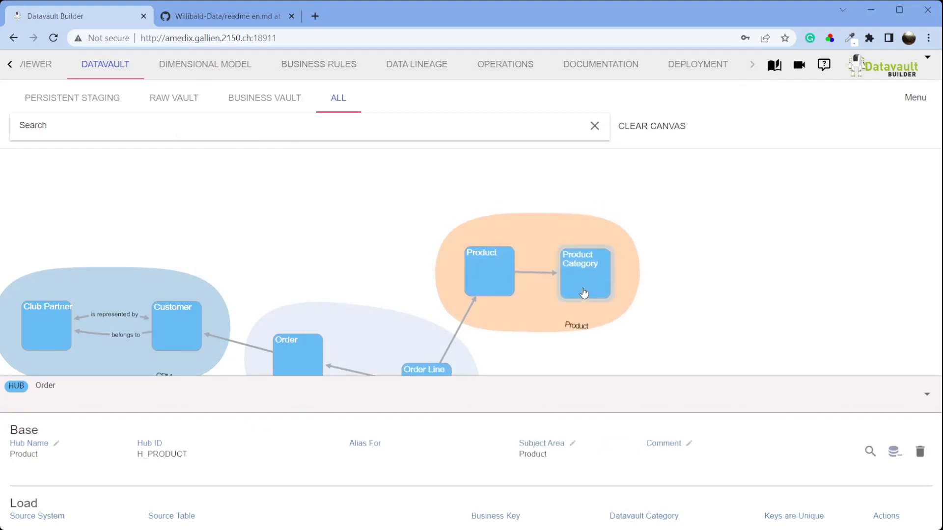
Step: Check Kategorie in the GitHub source diagram, then start a hub named Parent Product Category in Datavault Builder's Product subject area
click(208, 20)
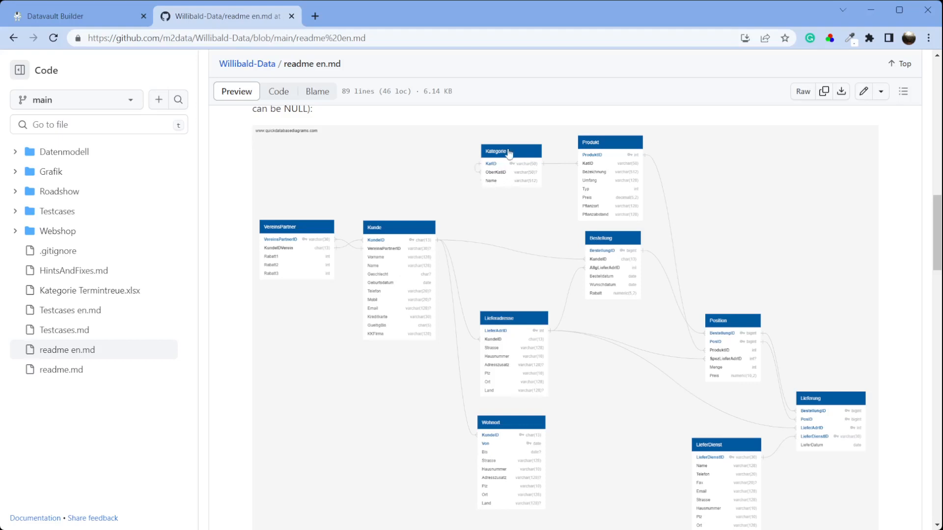
click(111, 19)
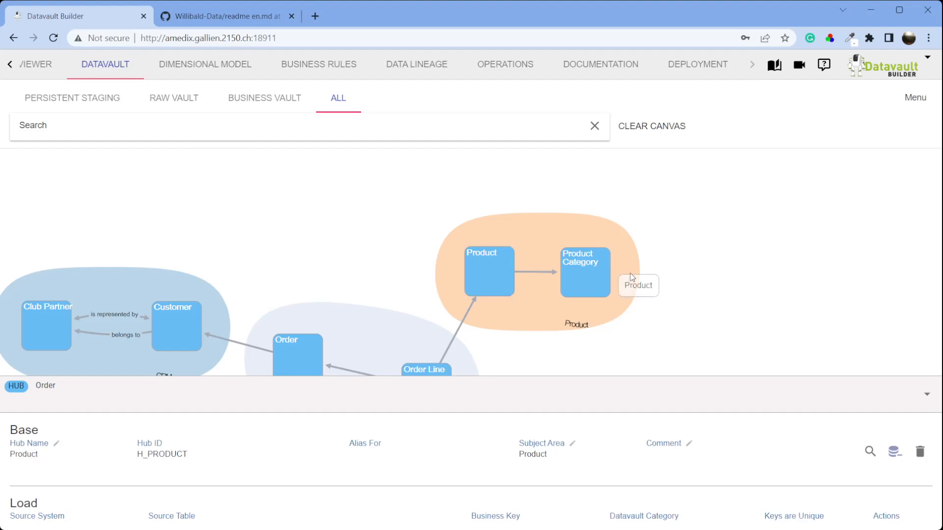
right_click(629, 273)
click(683, 326)
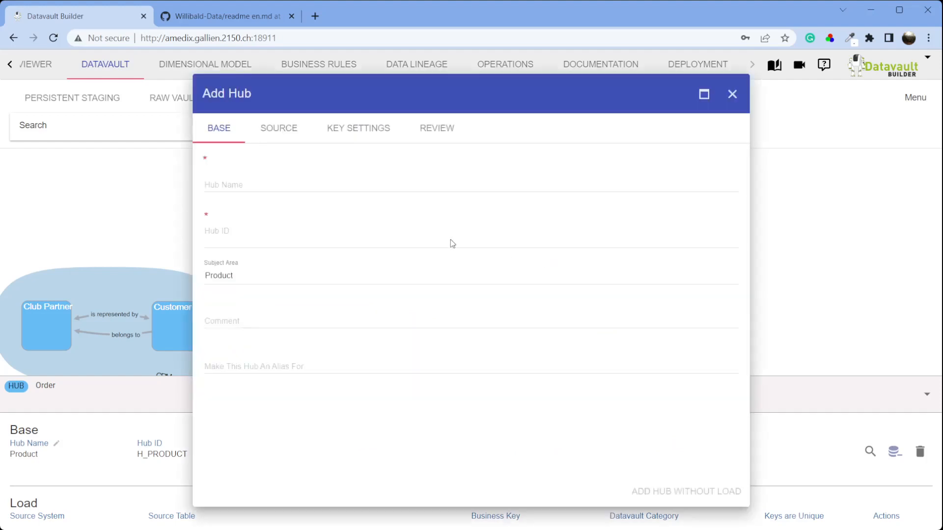
click(373, 181)
text(P)
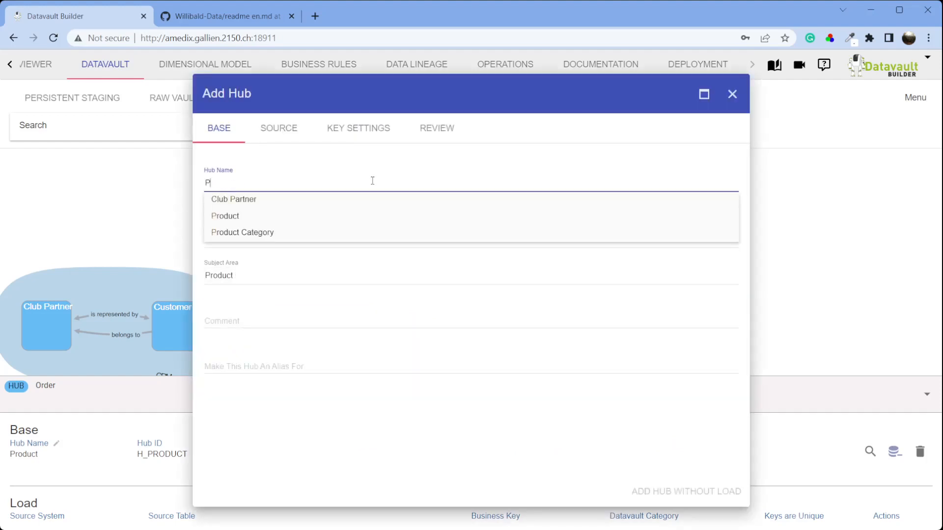
text(arent Product Category)
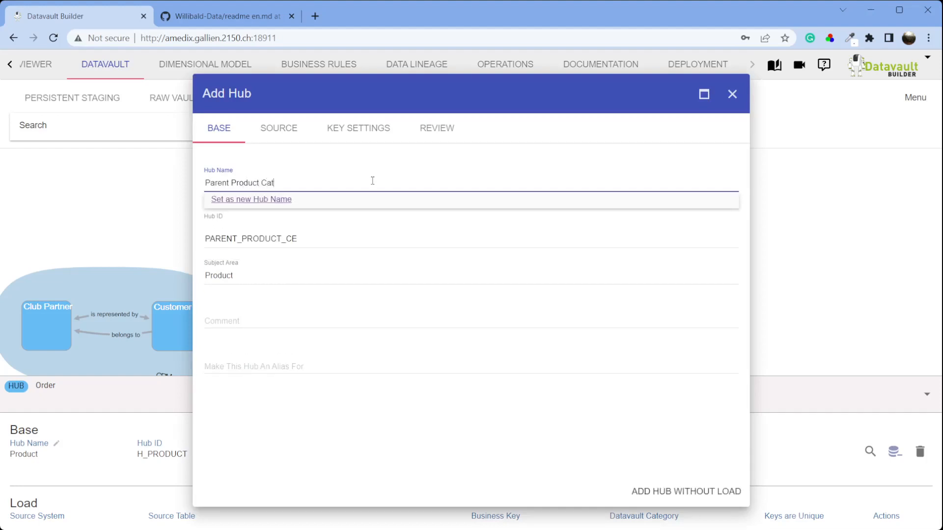
Step: Create the new hub without a load as an alias for Product Category, and place it beside Product Category, away from Product
key(Tab)
key(Tab)
key(Tab)
key(Tab)
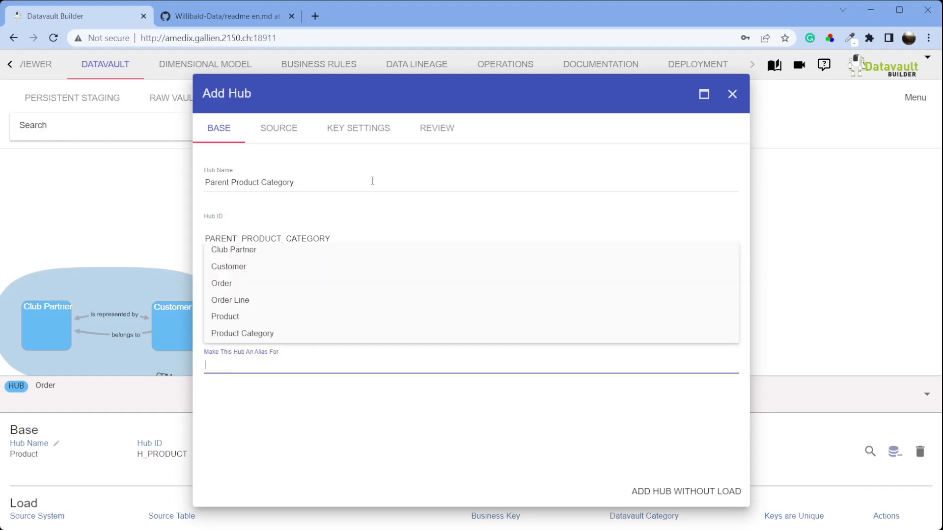
text(Pro)
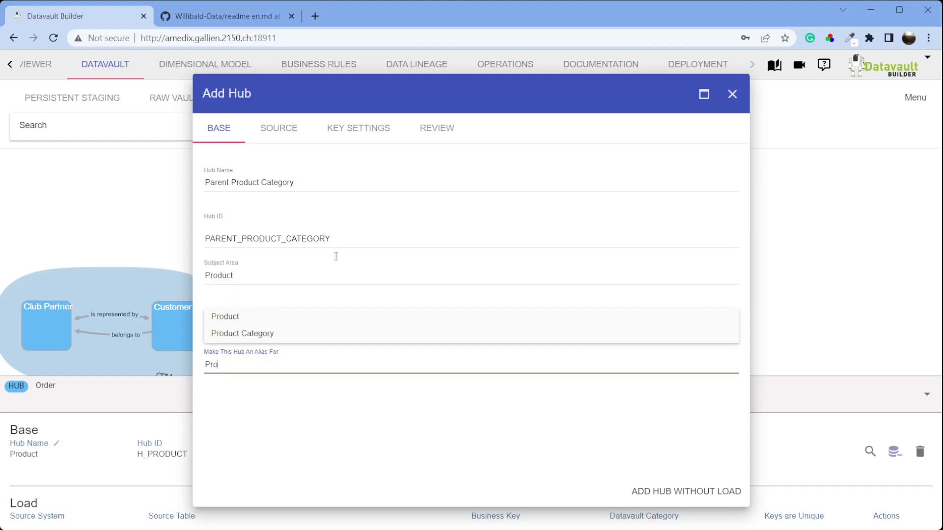
click(284, 336)
click(672, 490)
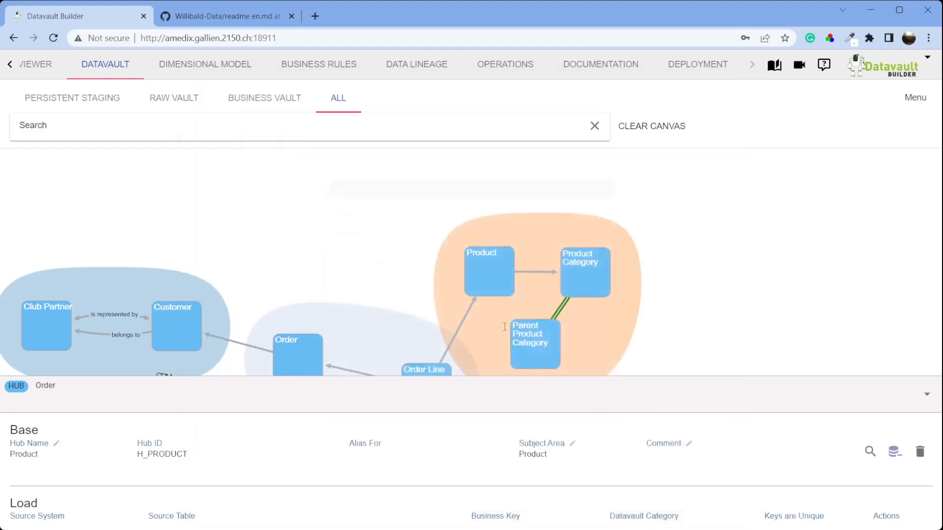
drag(546, 349, 687, 276)
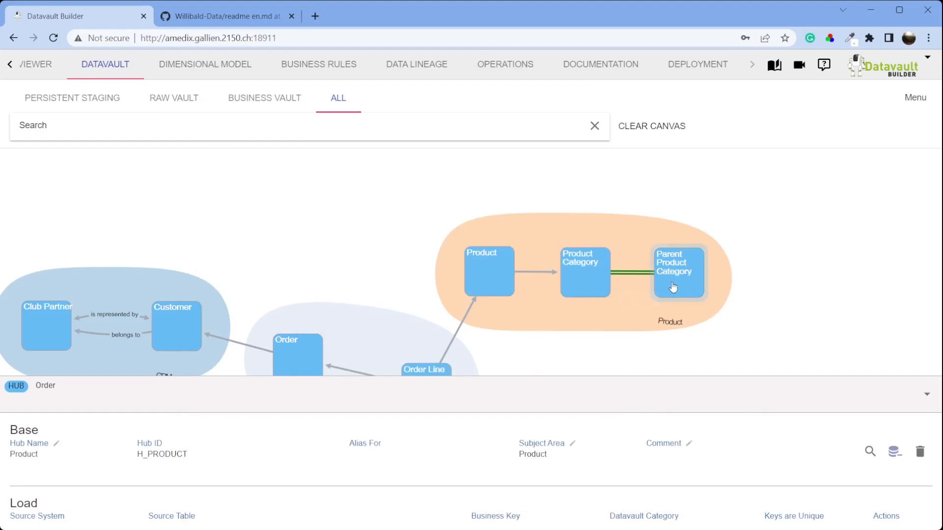
Step: Create a Many To One link from Product Category to Parent Product Category, without a load
right_click(581, 279)
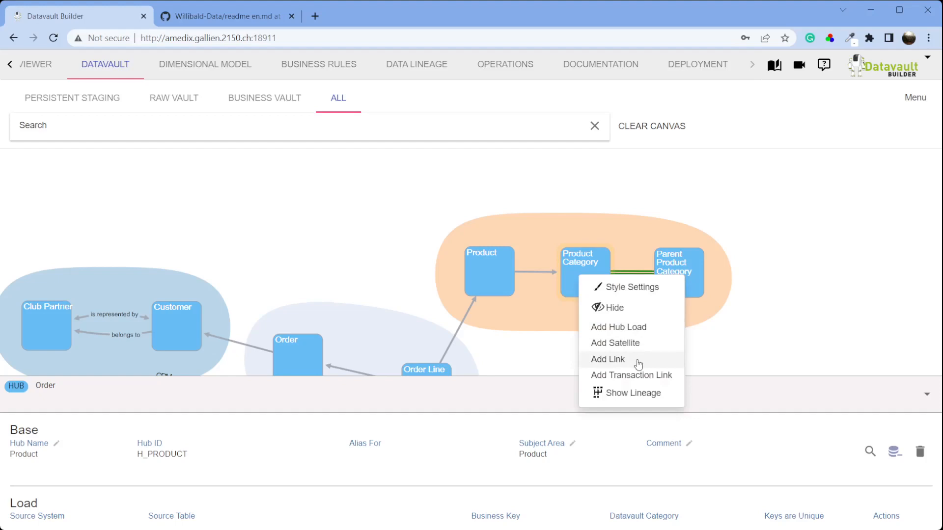
click(636, 361)
click(505, 191)
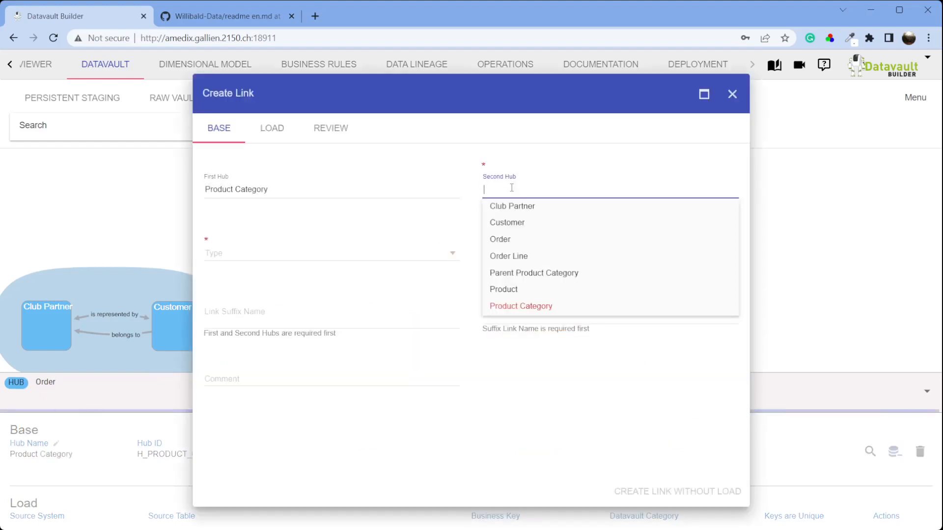
click(555, 278)
click(347, 253)
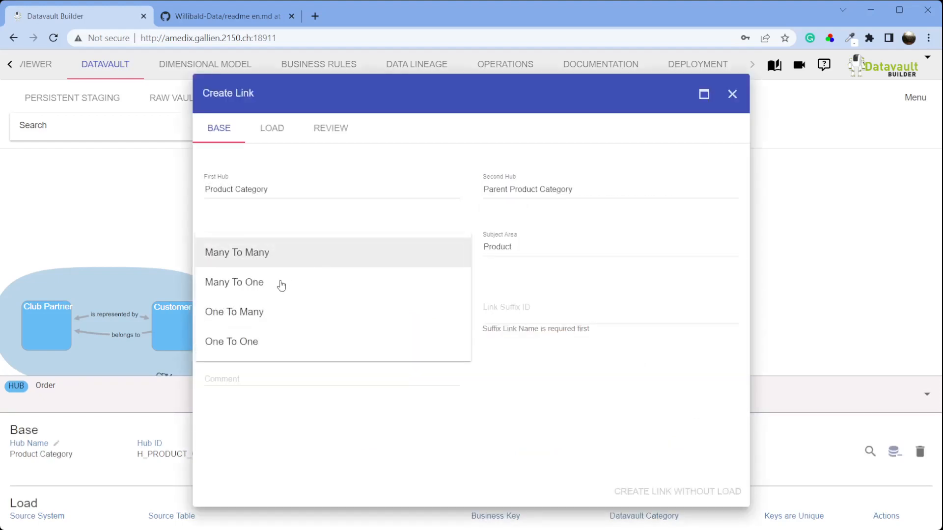
click(279, 284)
click(639, 498)
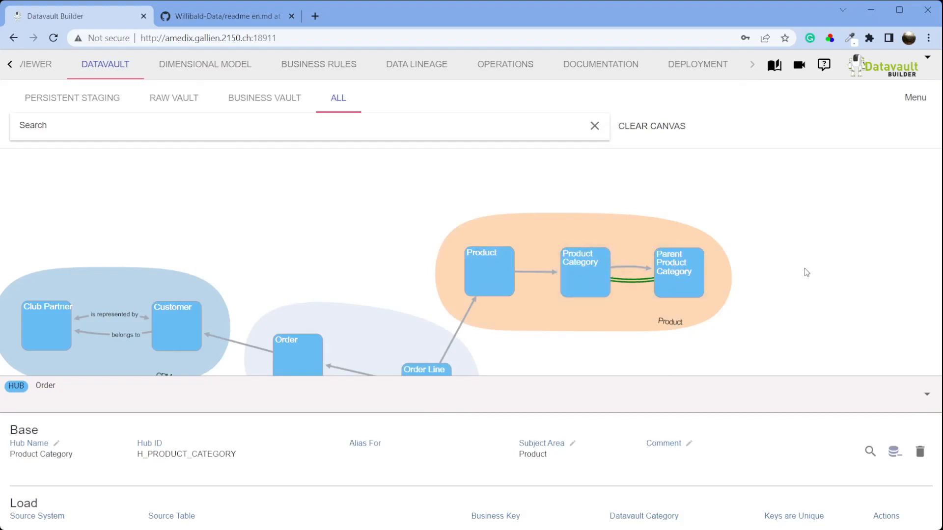
Step: Line up the Order hub level with Order Line, and consult the GitHub source diagram for the remaining tables before returning to Datavault Builder
drag(802, 315, 842, 211)
drag(338, 266, 337, 290)
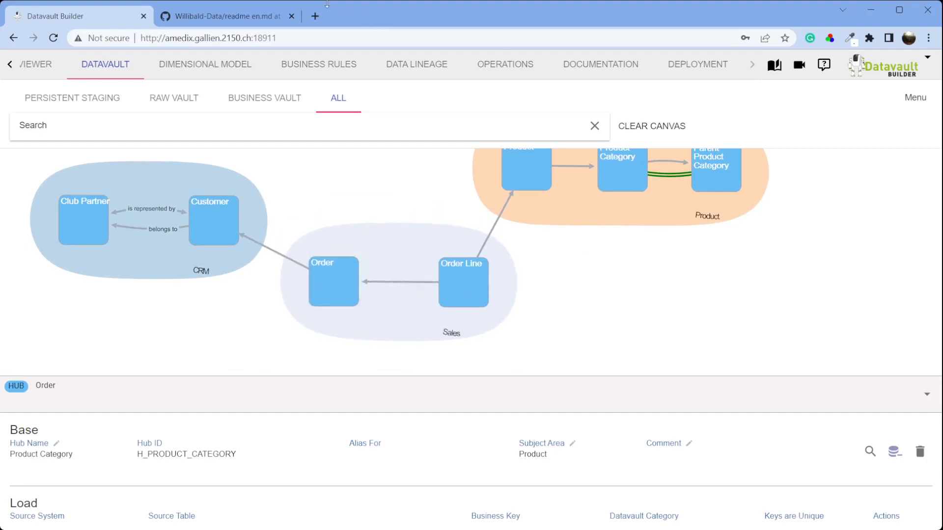
click(225, 17)
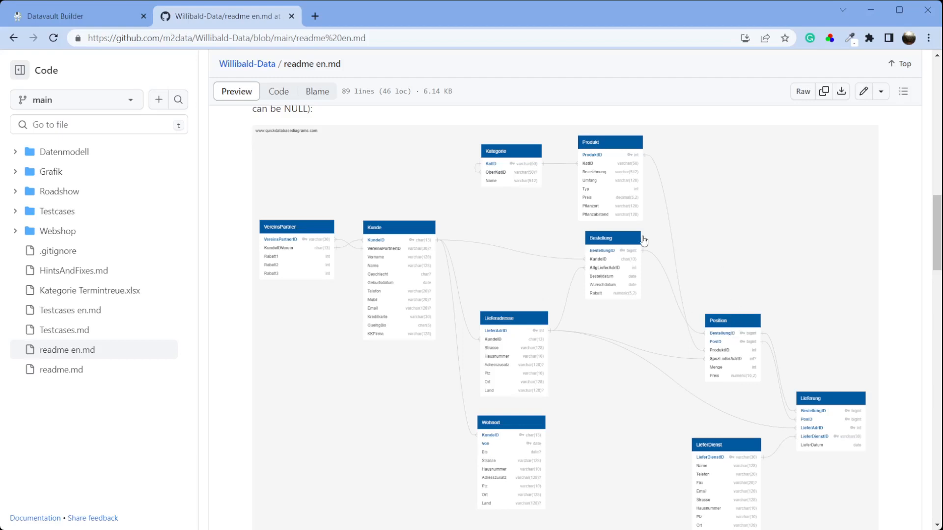
scroll(695, 371, down, 3)
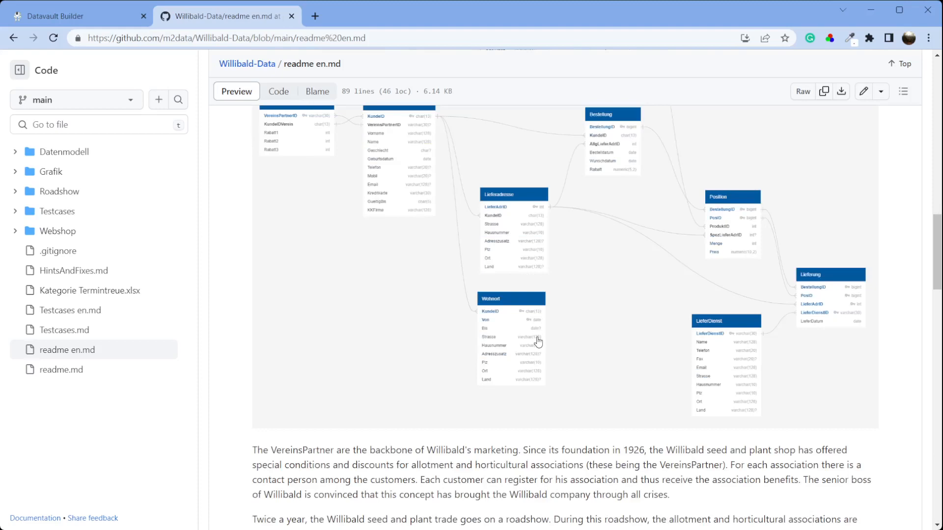
click(85, 13)
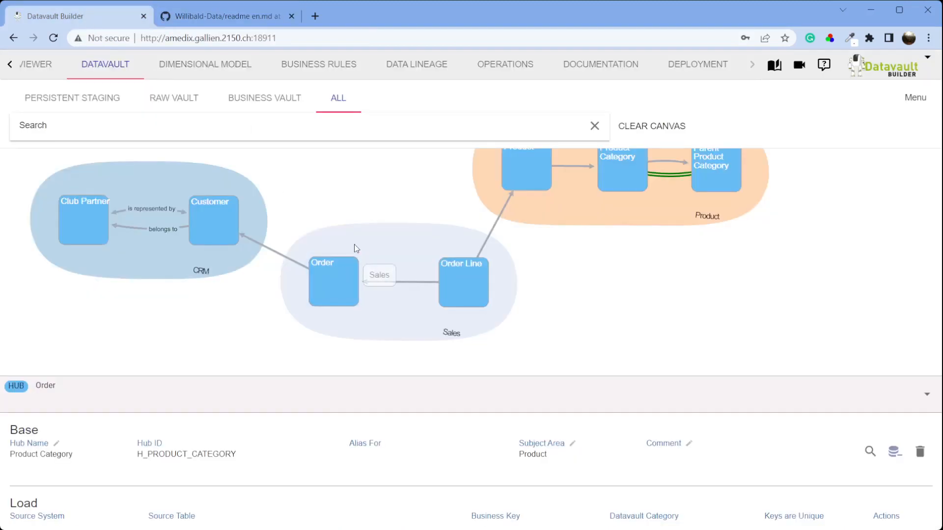
Step: Create the Credit Card hub in the CRM subject area without a load, and place it above Order, beside Customer
right_click(240, 204)
right_click(249, 196)
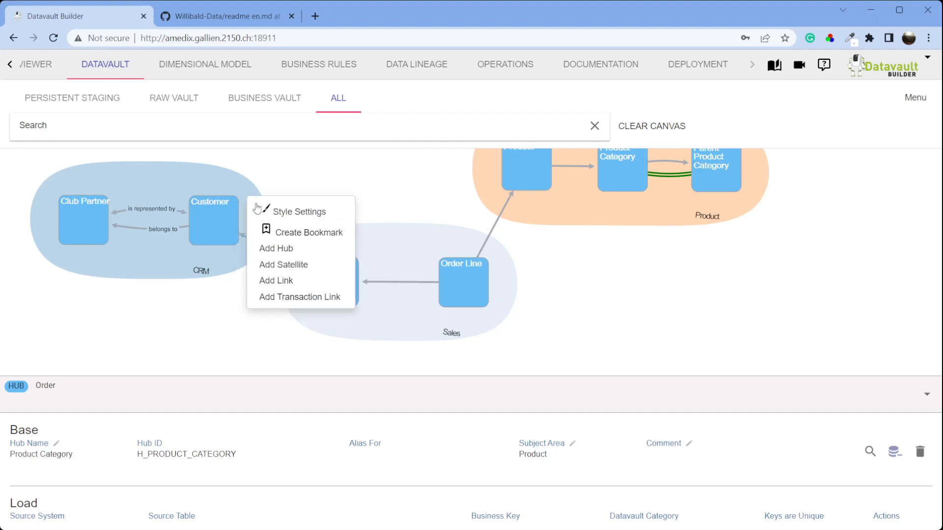
click(288, 248)
click(247, 181)
text(Credit Card)
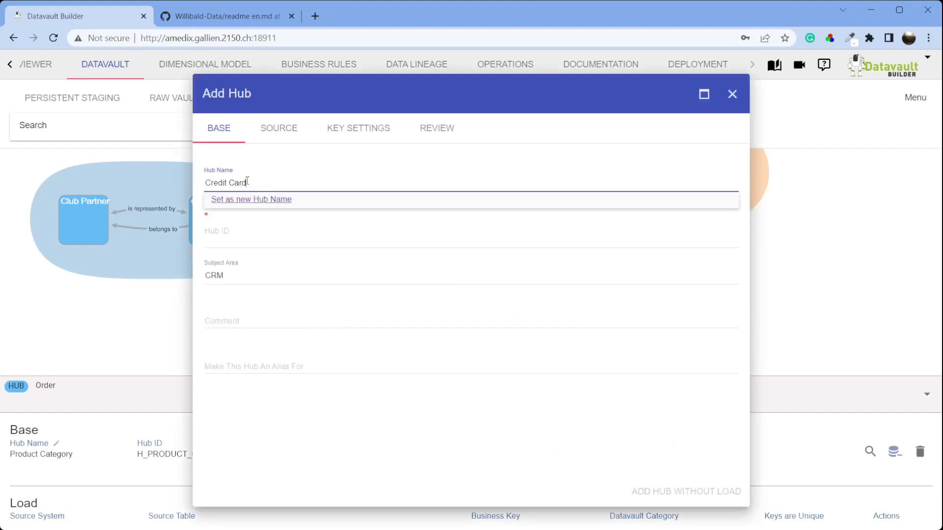
key(Tab)
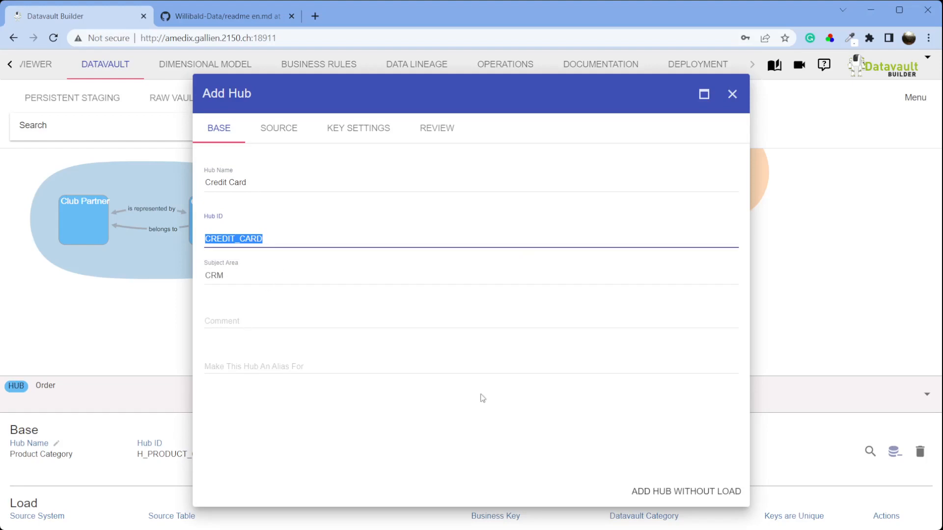
click(684, 490)
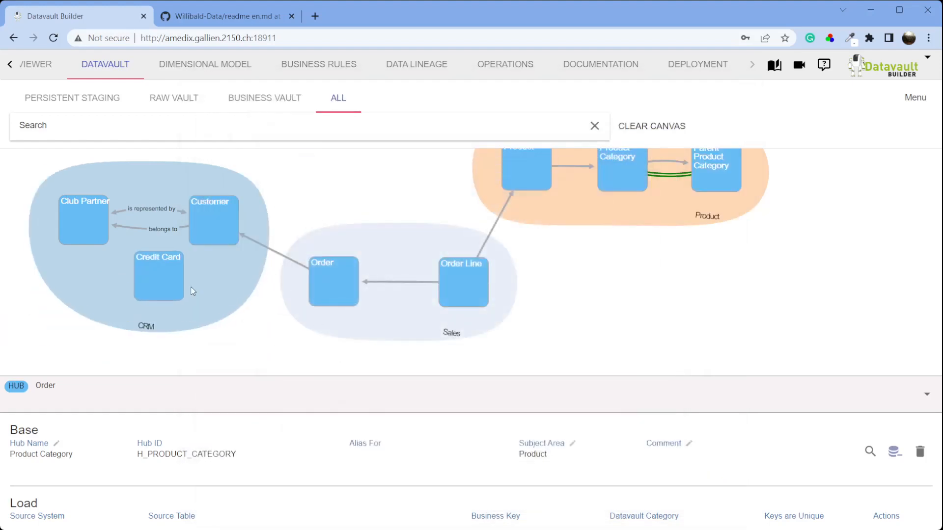
drag(159, 279, 315, 206)
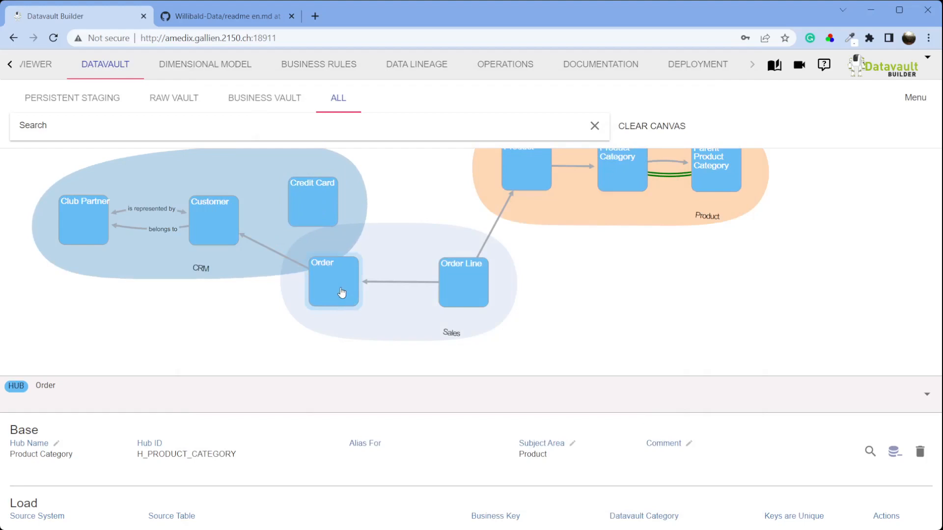
Step: Create a Many To One link from Order to Credit Card, without a load
right_click(342, 293)
click(404, 372)
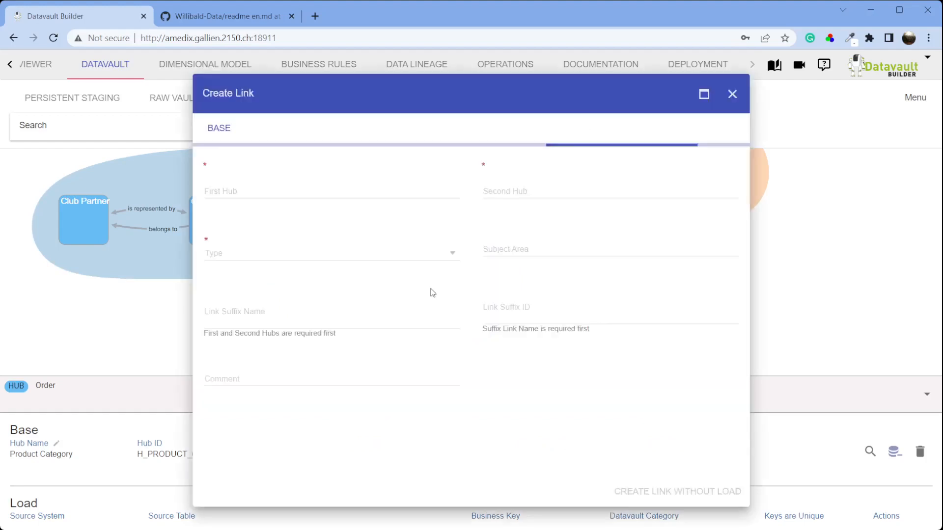
click(520, 199)
click(522, 220)
click(303, 266)
click(290, 285)
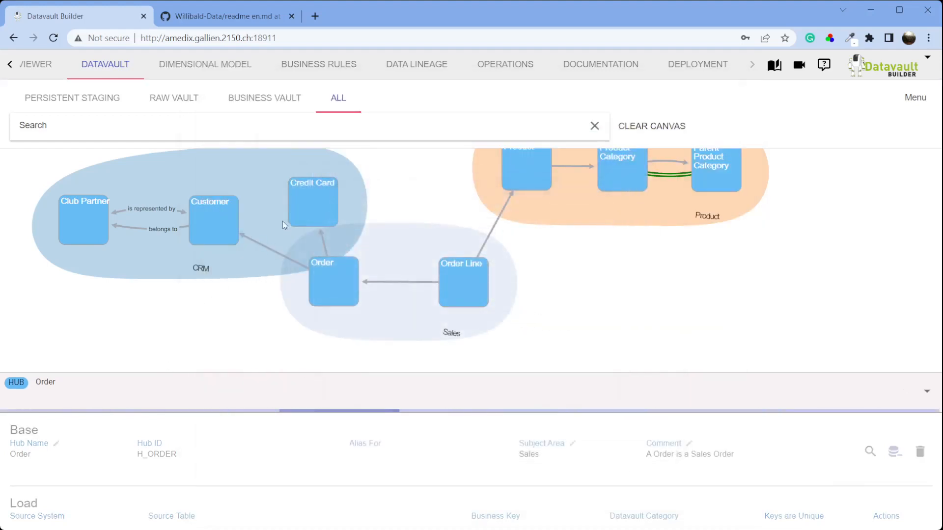
Step: Create a Many To One link from Credit Card to Customer, without a load
right_click(298, 207)
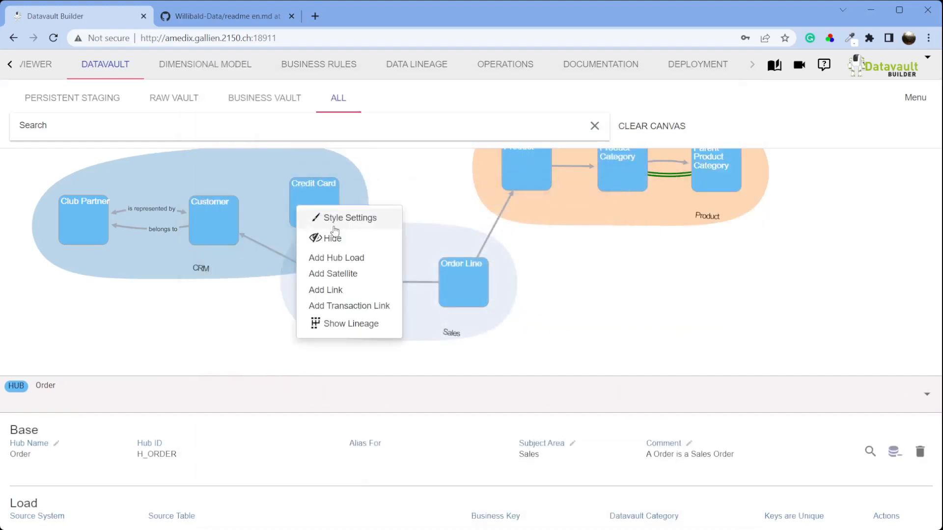
click(347, 290)
click(491, 193)
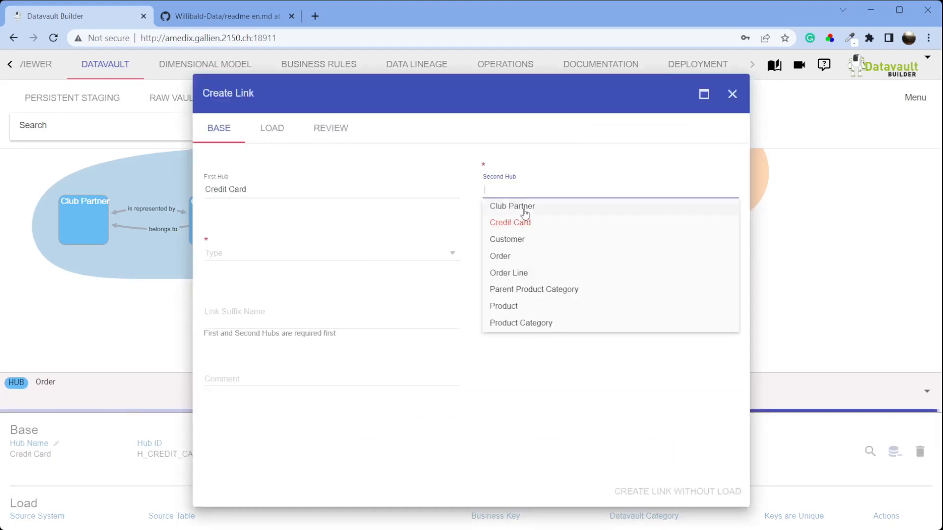
click(522, 245)
click(301, 256)
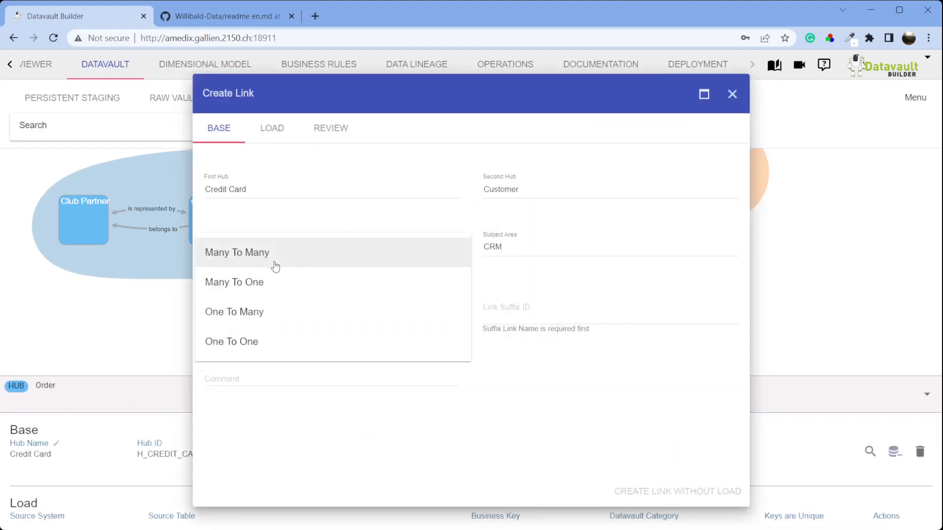
click(295, 288)
click(683, 491)
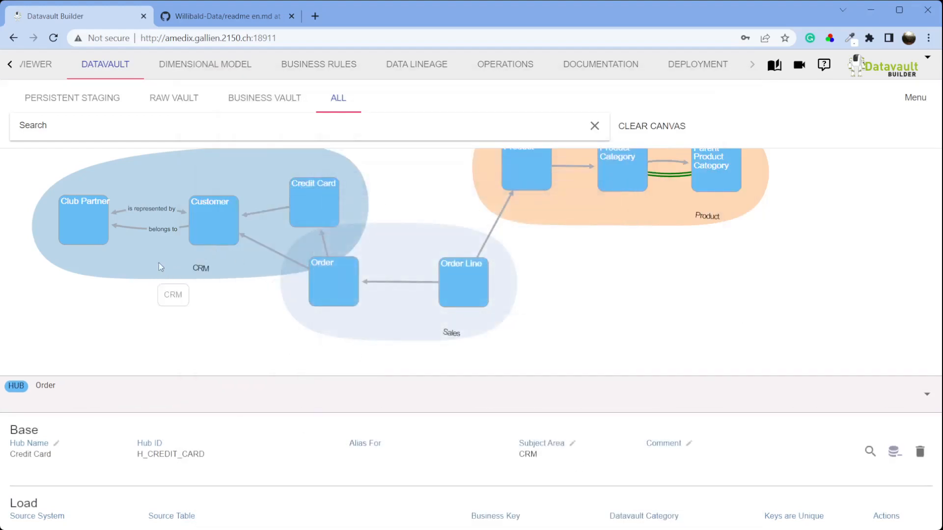
Step: Consult the GitHub source diagram for the address tables, and create the Delivery Address hub in the CRM subject area without a load, below Customer
key(ctrl+Tab)
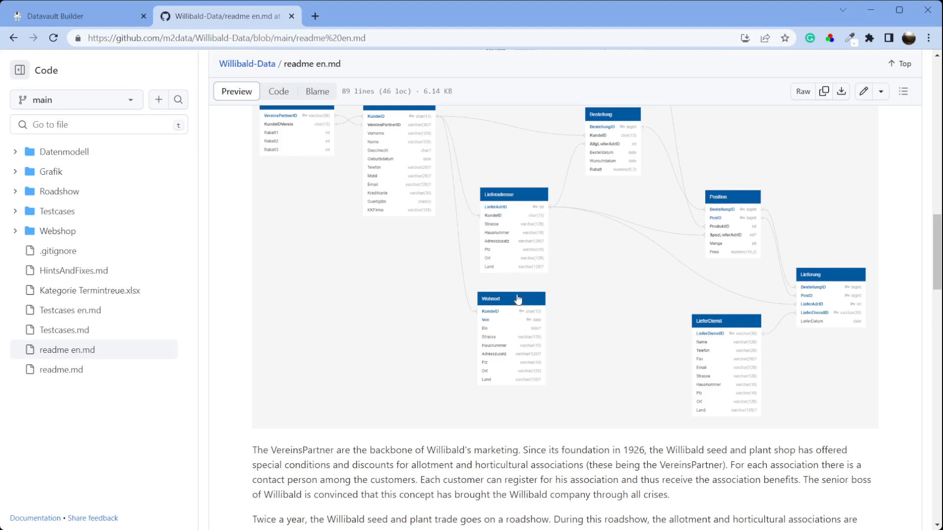
click(111, 10)
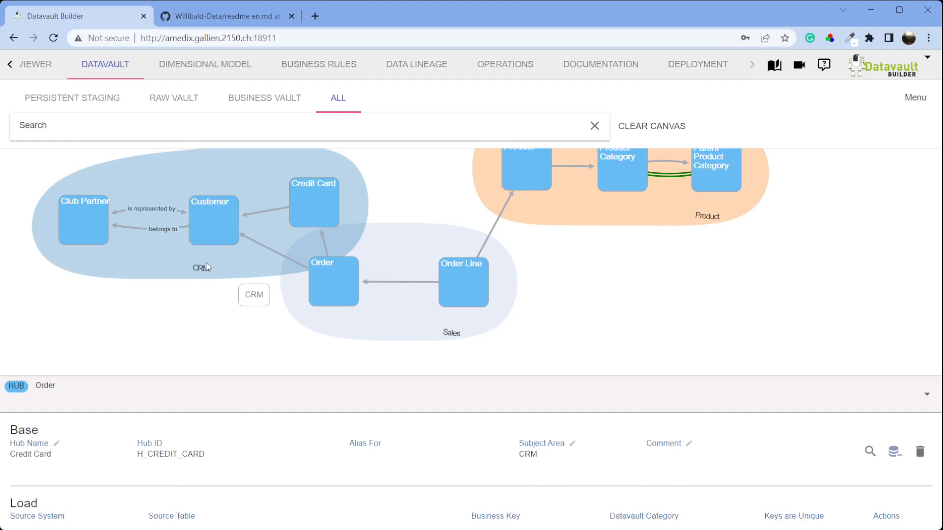
right_click(146, 257)
click(179, 308)
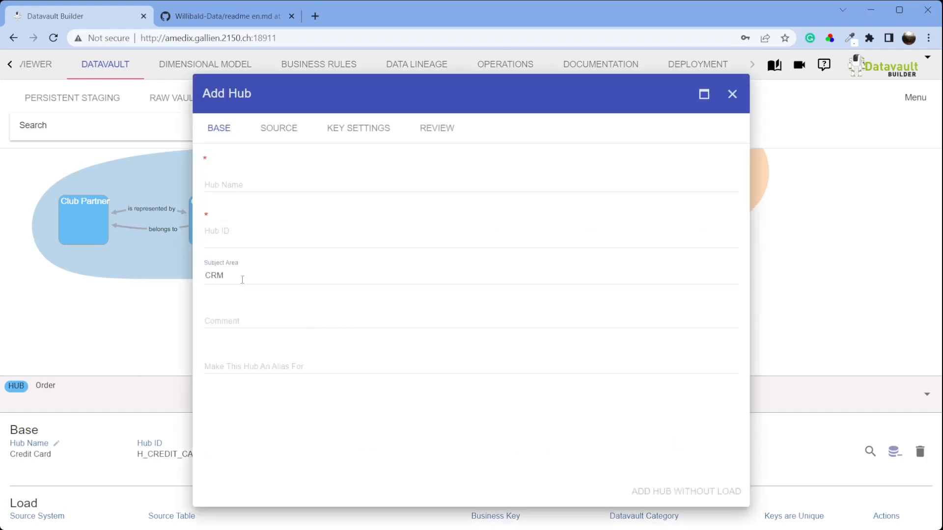
click(241, 184)
text(de)
key(BackSpace)
key(BackSpace)
text(D)
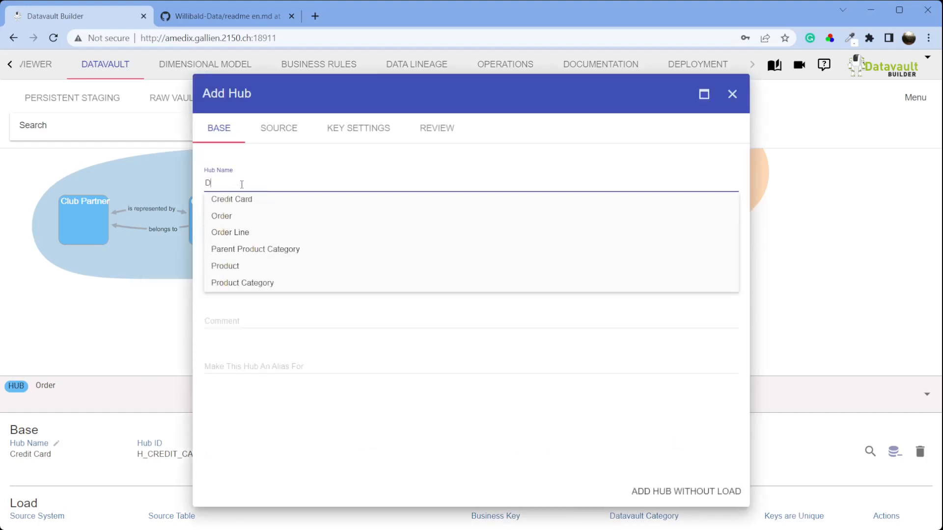
text(elivery Address)
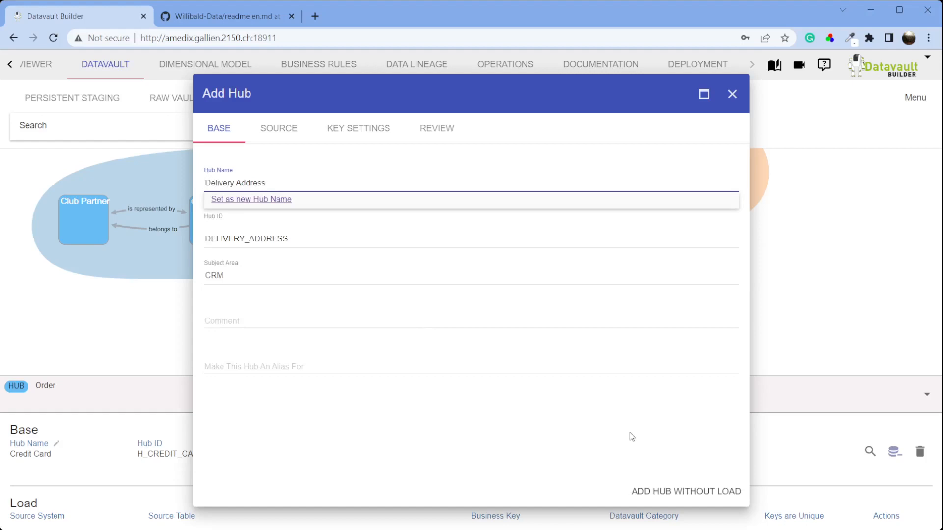
click(679, 491)
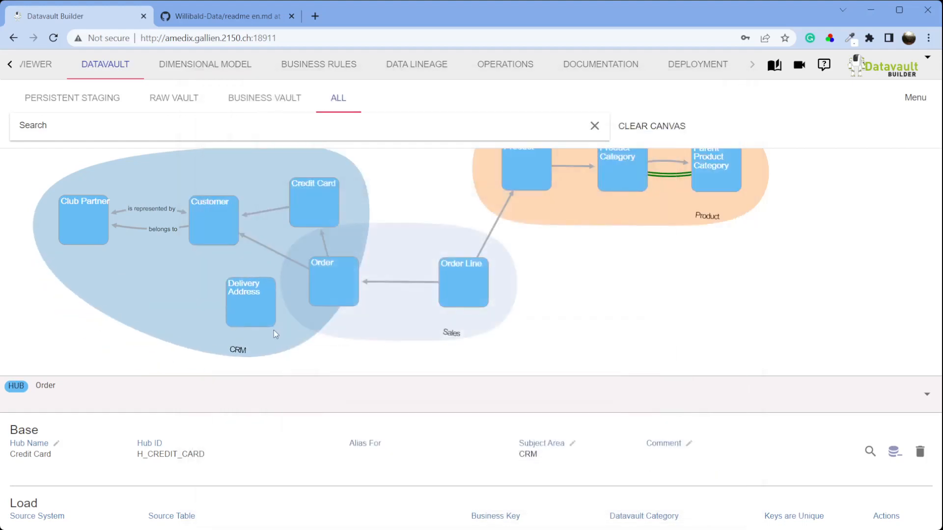
mouse_move(198, 324)
mouse_down()
mouse_move(180, 327)
mouse_move(197, 330)
mouse_up()
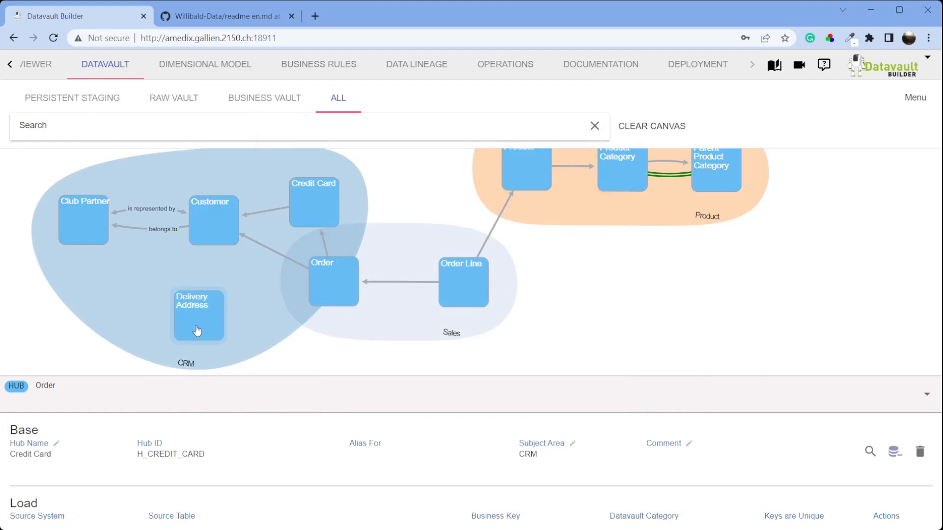
Step: Create a Many To One link from Delivery Address to Customer, without a load
right_click(197, 330)
click(248, 411)
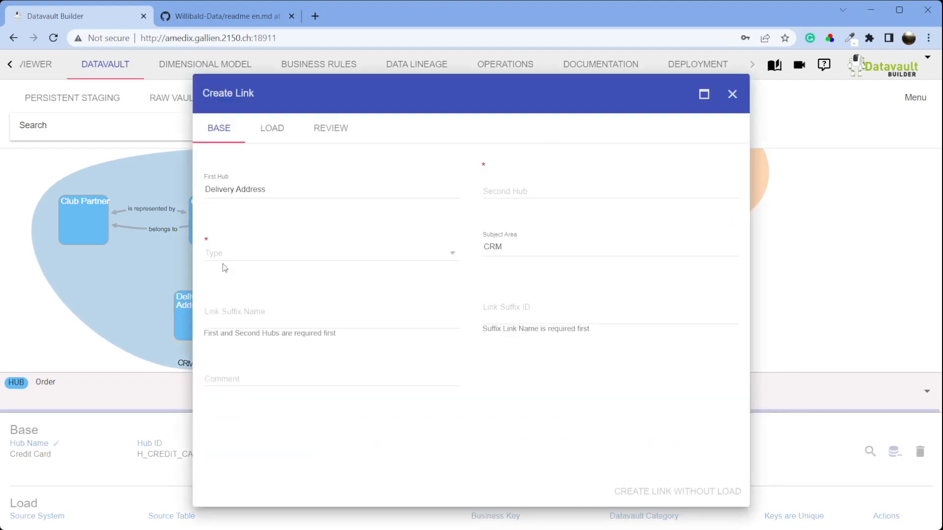
click(520, 193)
click(514, 238)
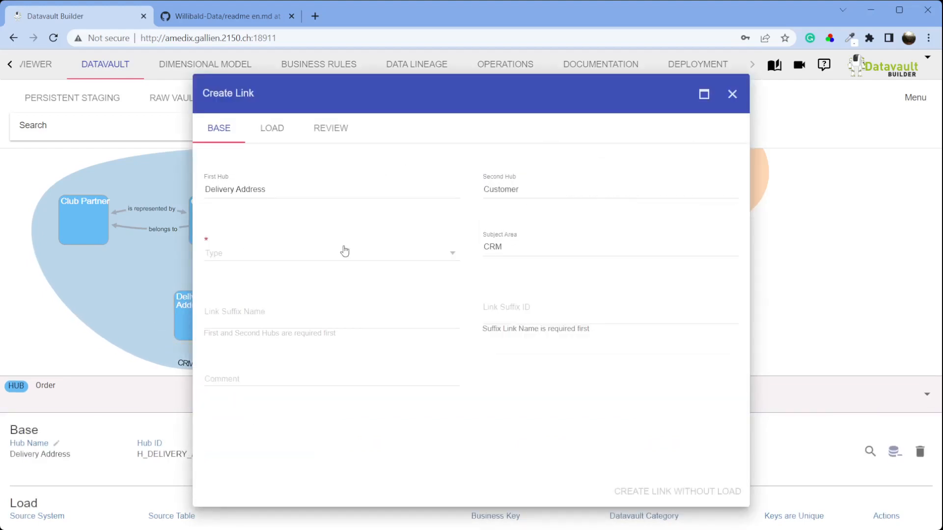
click(322, 259)
click(322, 277)
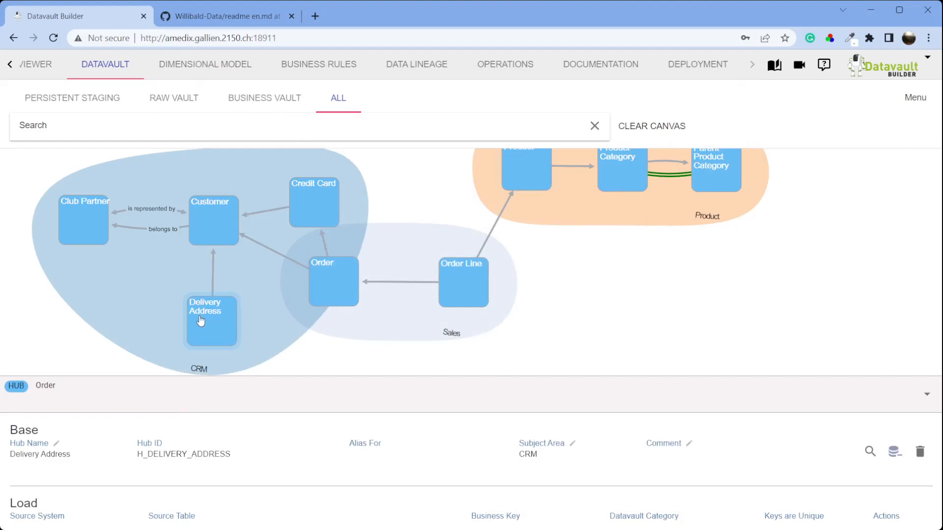
Step: Create the Address of Residence hub in the CRM subject area without a load, beside Delivery Address
right_click(122, 293)
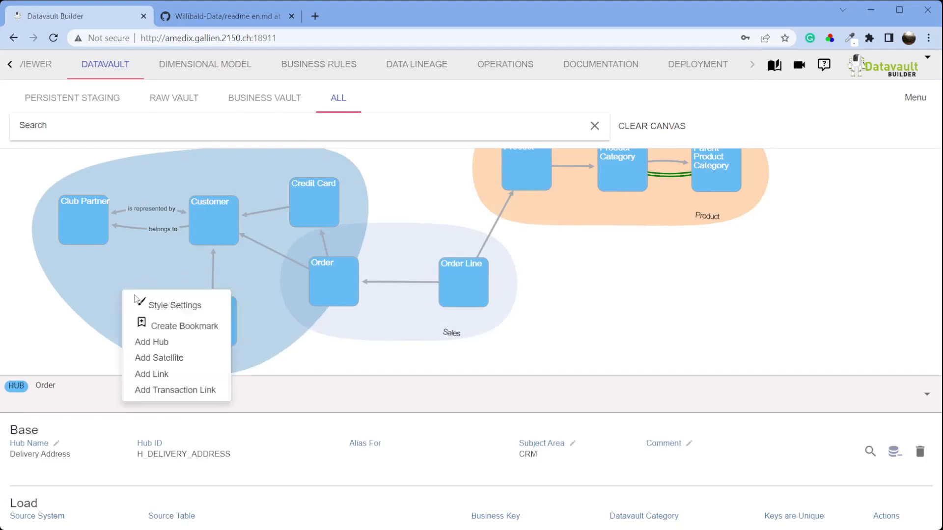
click(178, 341)
click(401, 184)
text(Address of Residence)
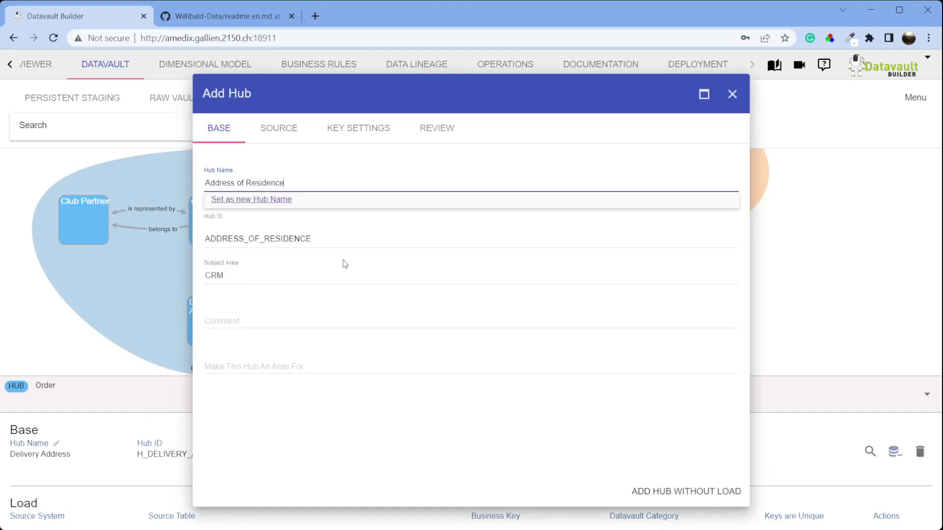
click(654, 487)
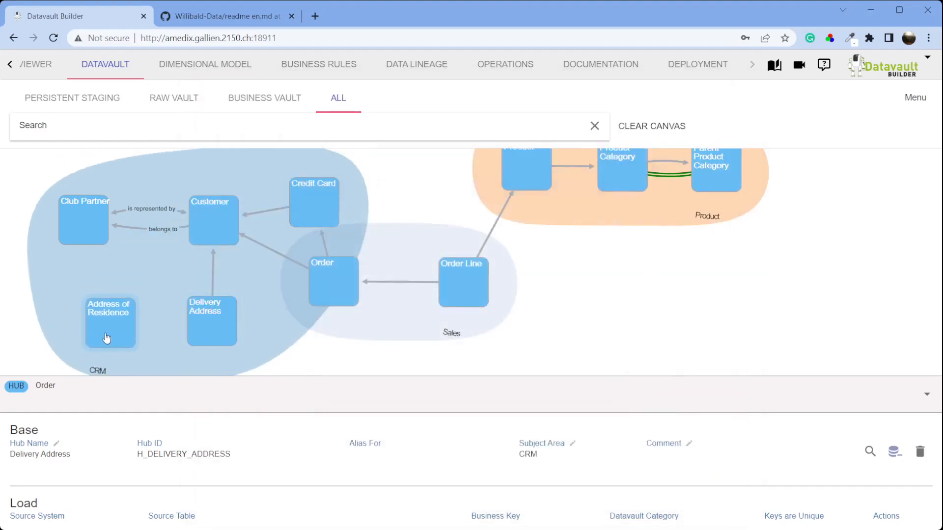
Step: Create a link from Address of Residence to Customer in the CRM subject area, without a load
right_click(111, 335)
click(172, 414)
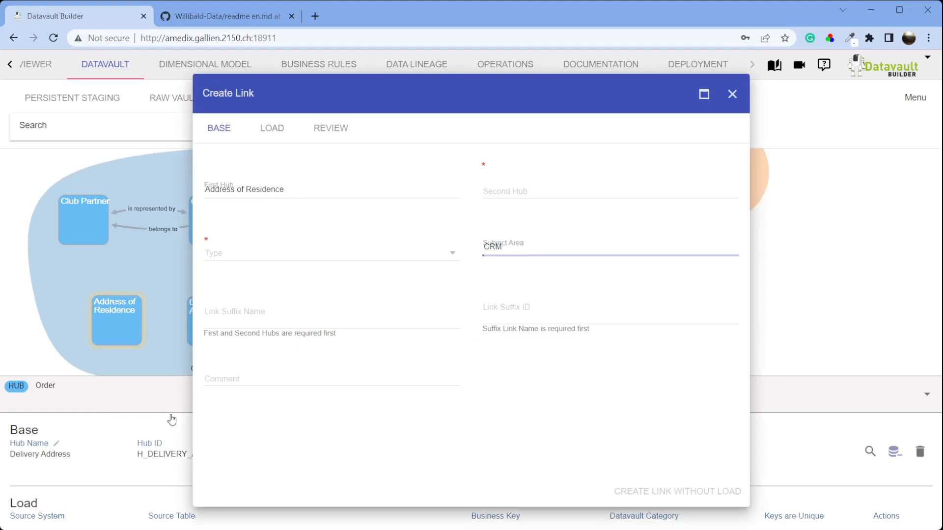
click(504, 188)
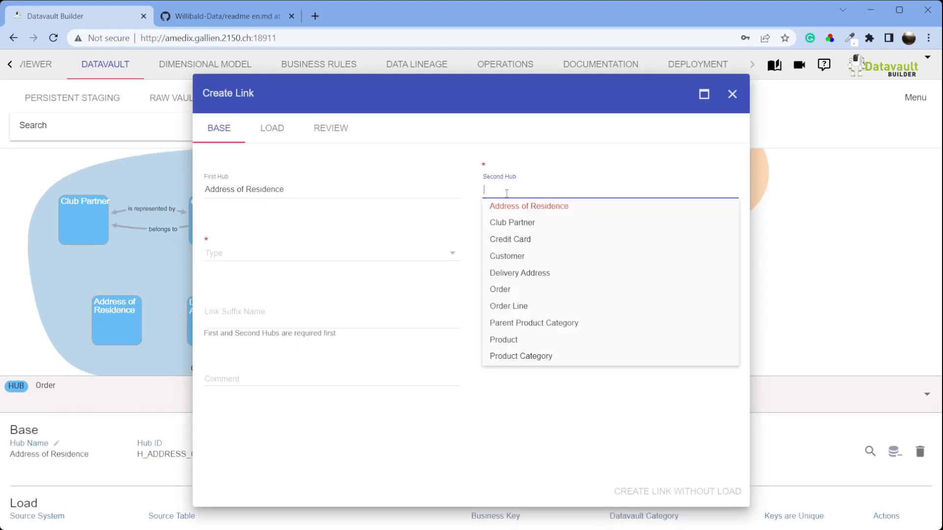
click(523, 256)
click(372, 256)
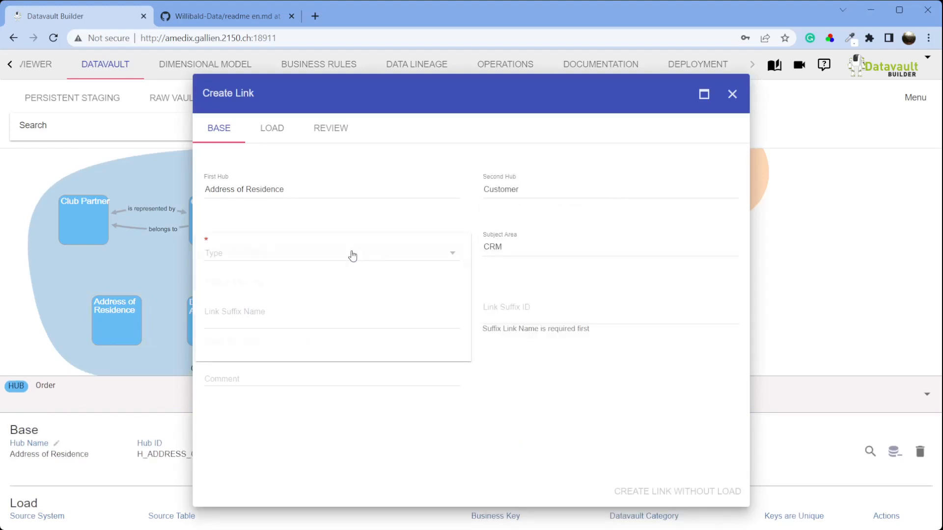
click(257, 282)
click(664, 488)
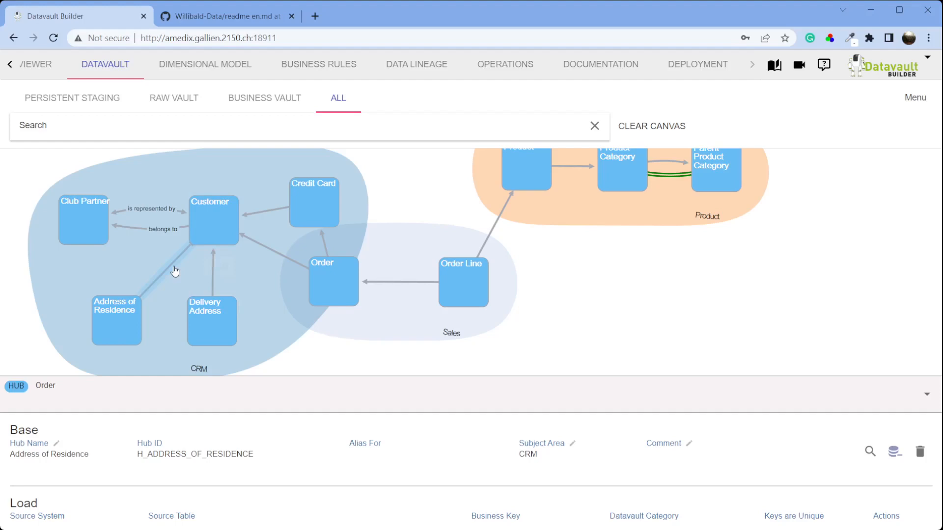
Step: Space out the diagram by shifting Address of Residence slightly outward and moving Order and Order Line further away from the CRM hubs
drag(131, 318, 121, 319)
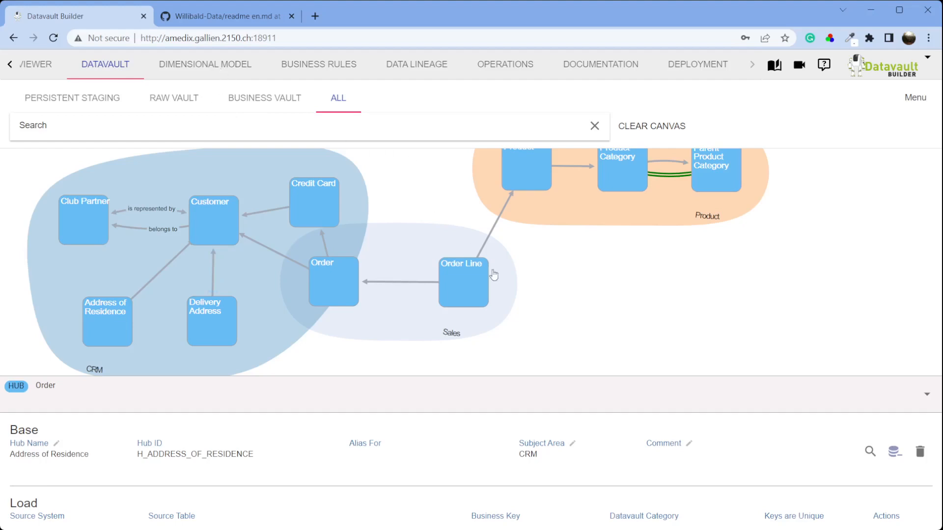
drag(596, 337, 596, 309)
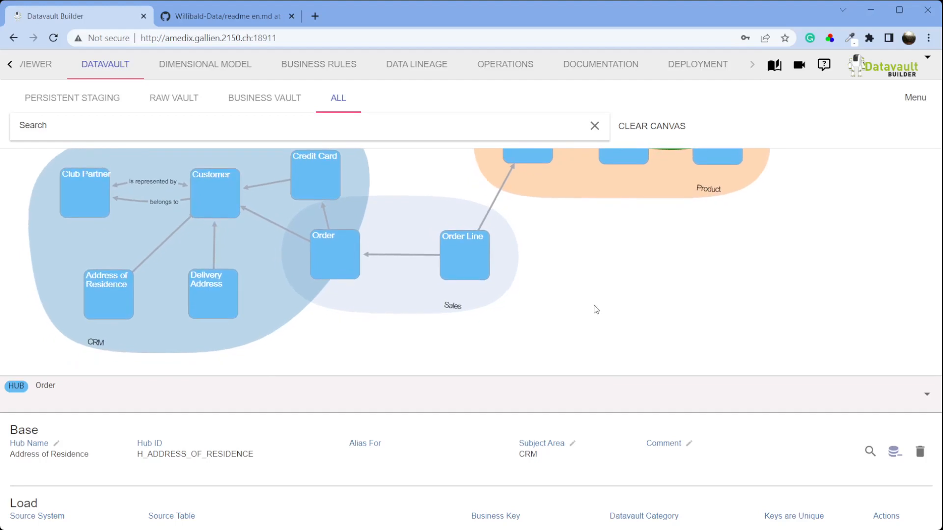
drag(338, 267, 380, 267)
drag(448, 268, 481, 266)
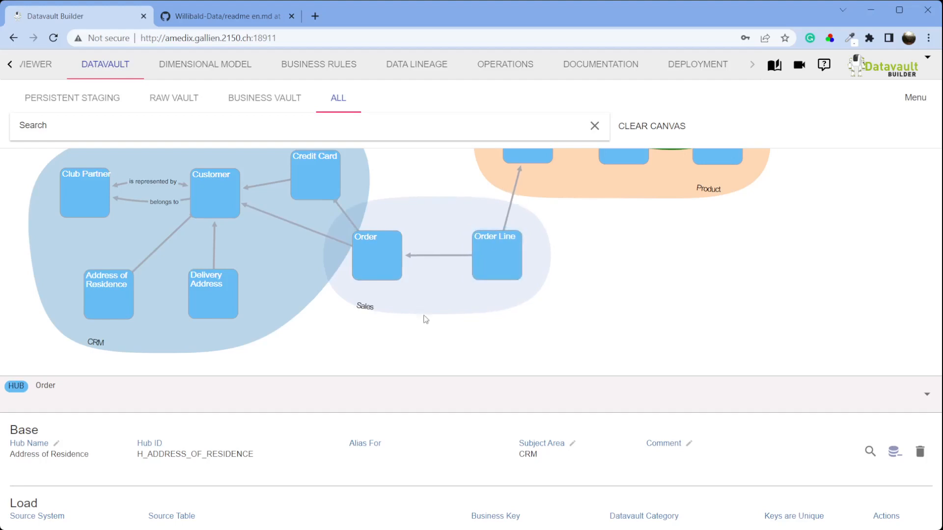
Step: Consult the GitHub source diagram for the delivery tables, and create the Delivery hub in a new Logistics subject area without a load, below Order Line
right_click(366, 356)
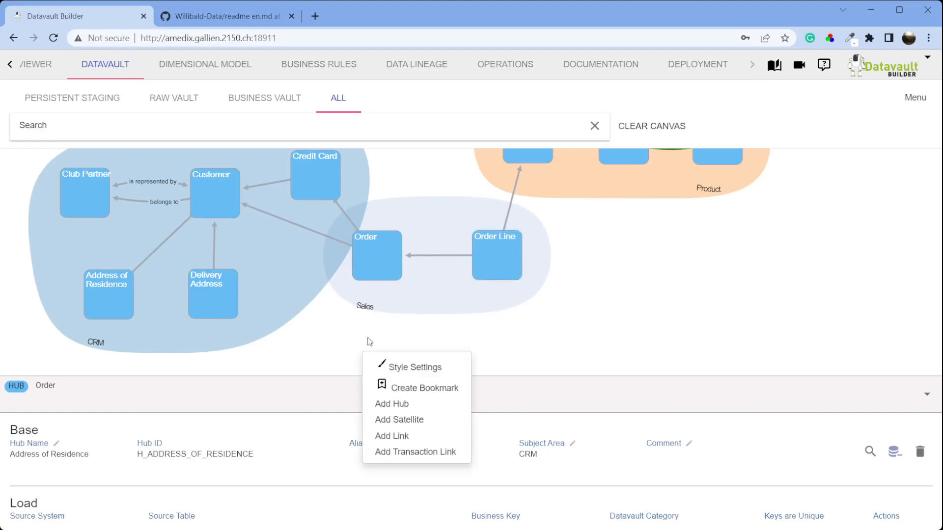
click(227, 15)
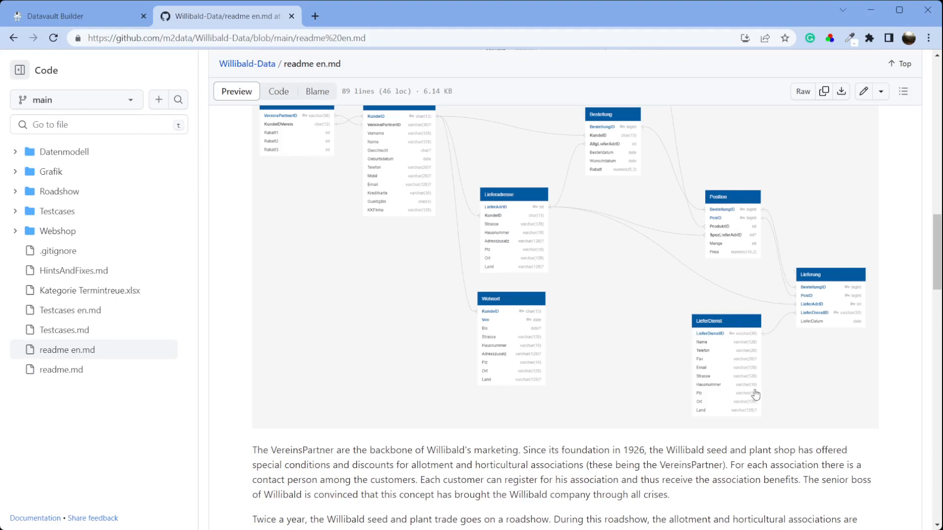
click(87, 20)
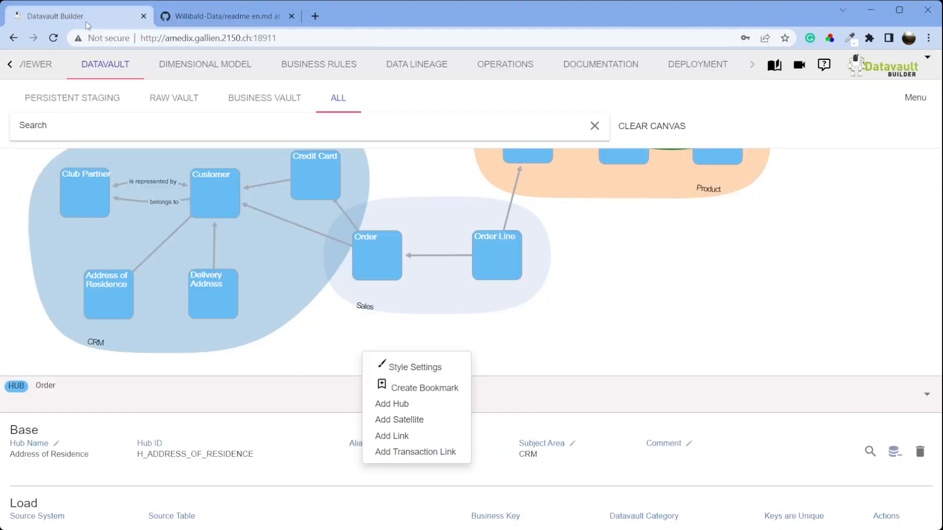
right_click(489, 337)
click(511, 384)
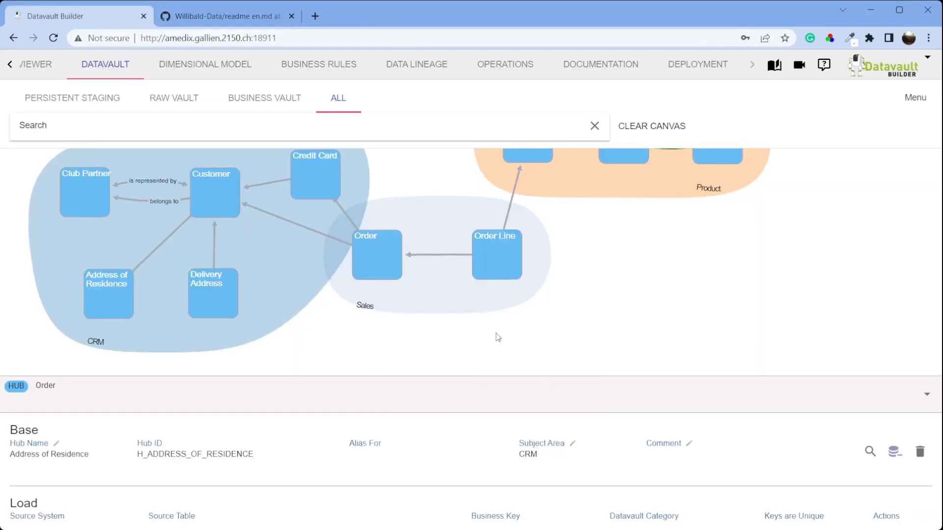
click(258, 190)
text(Delivery)
click(249, 217)
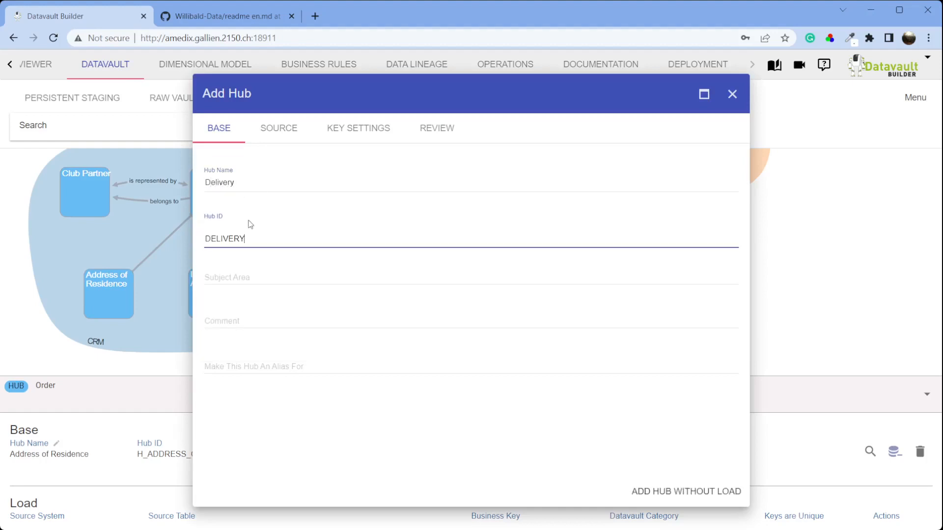
click(249, 275)
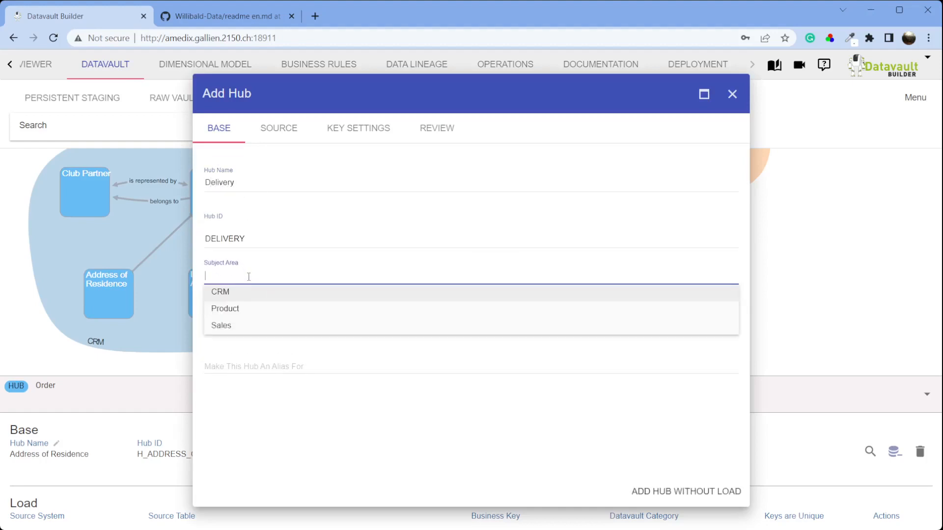
text(Logi)
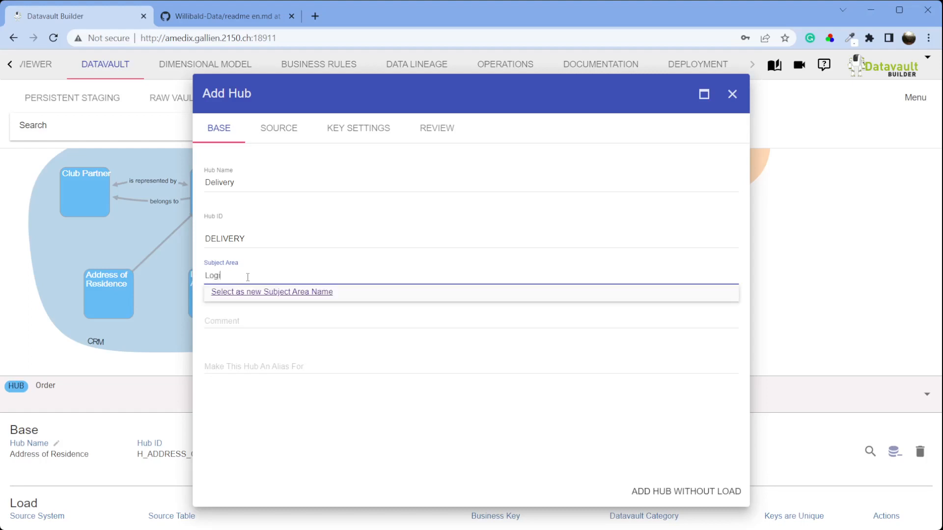
text(stics)
click(367, 292)
click(703, 491)
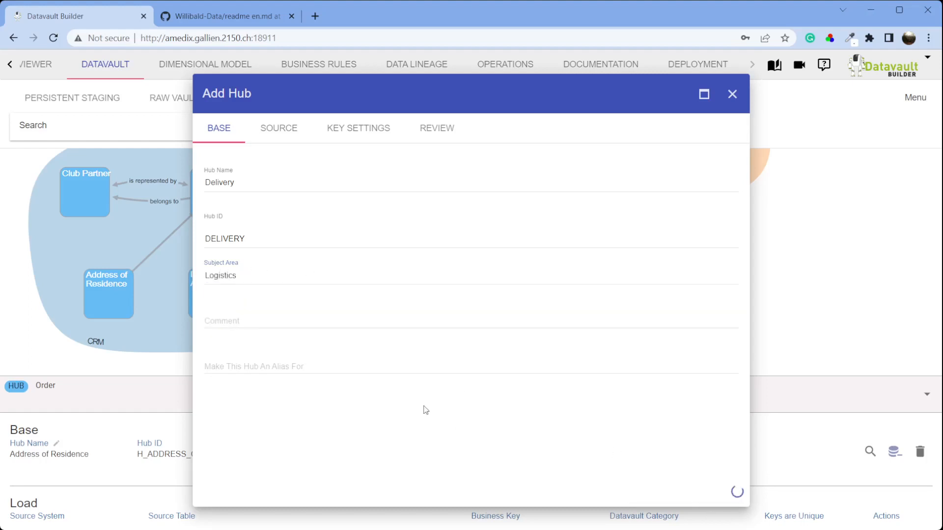
drag(292, 253, 596, 328)
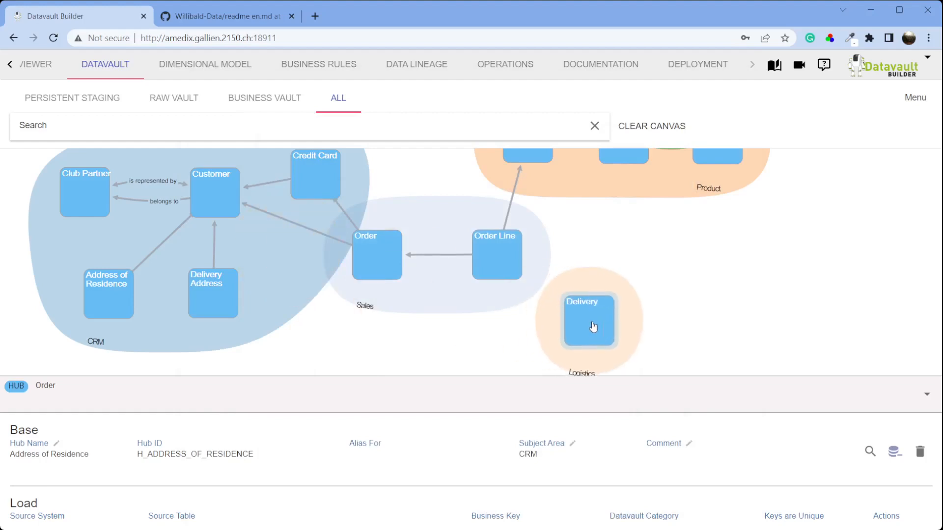
Step: Create the Delivery Service hub in the Logistics subject area without a load, and place it beside Delivery
right_click(632, 329)
click(649, 381)
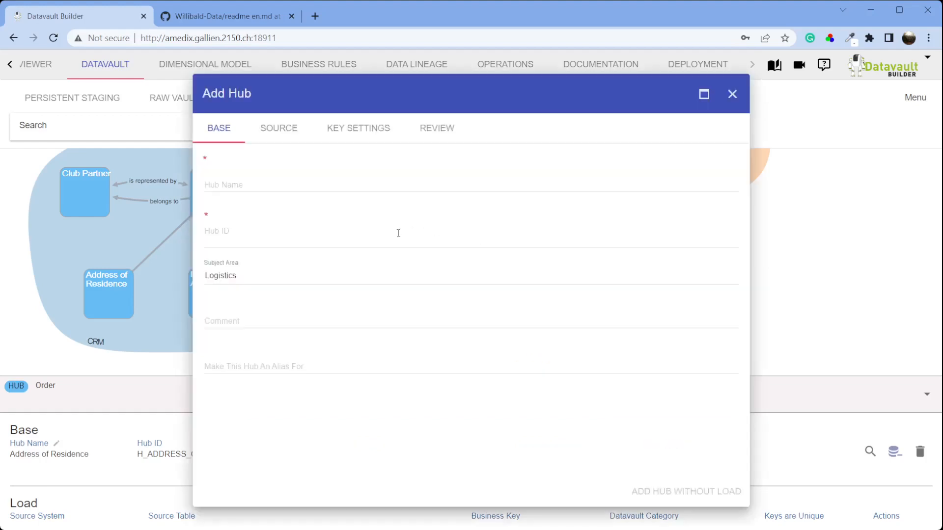
click(327, 187)
text(Delivery Ser)
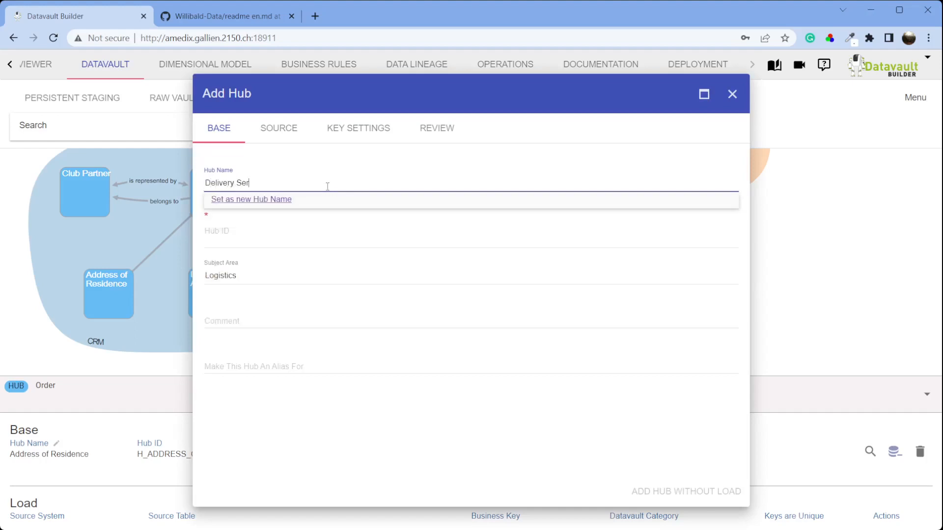
key(Tab)
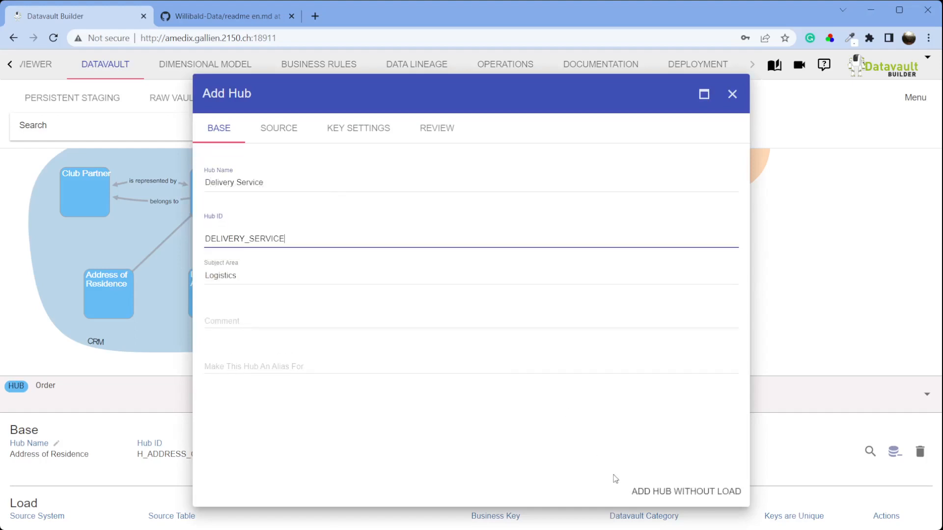
click(675, 491)
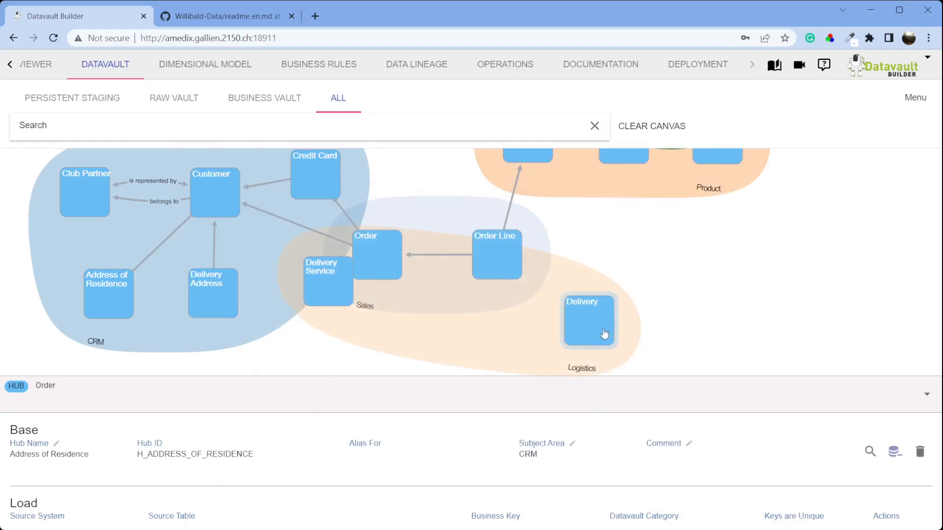
drag(333, 288, 687, 329)
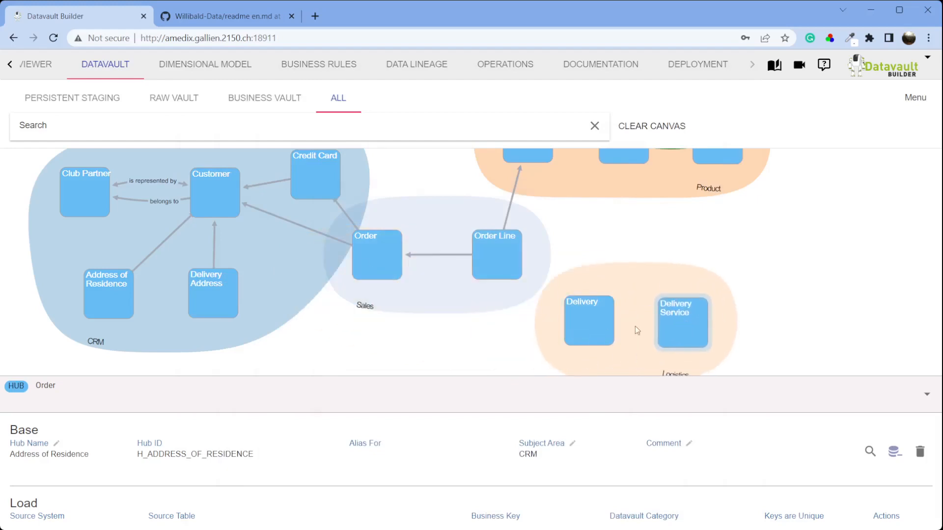
Step: Create a many-to-one link from Delivery to Delivery Service in the Logistics subject area without a load, and space the two hubs slightly apart
right_click(583, 330)
click(612, 410)
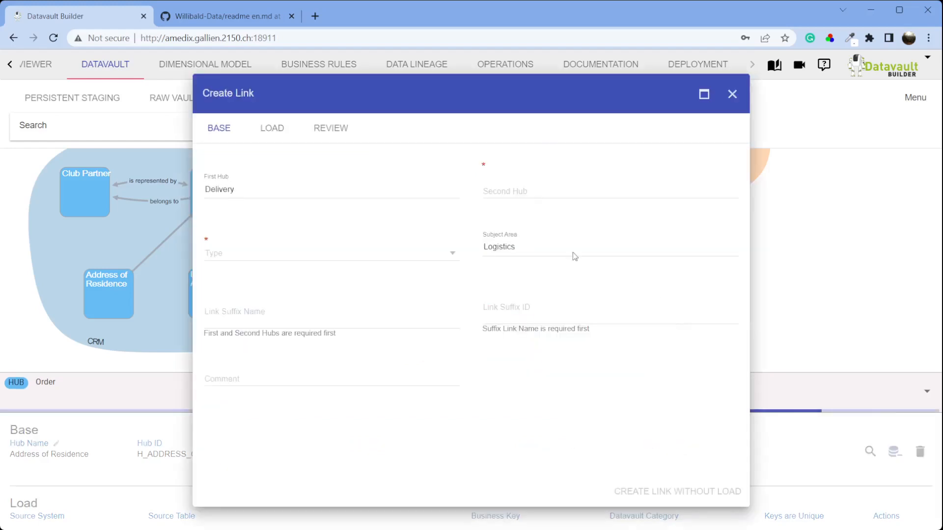
click(517, 190)
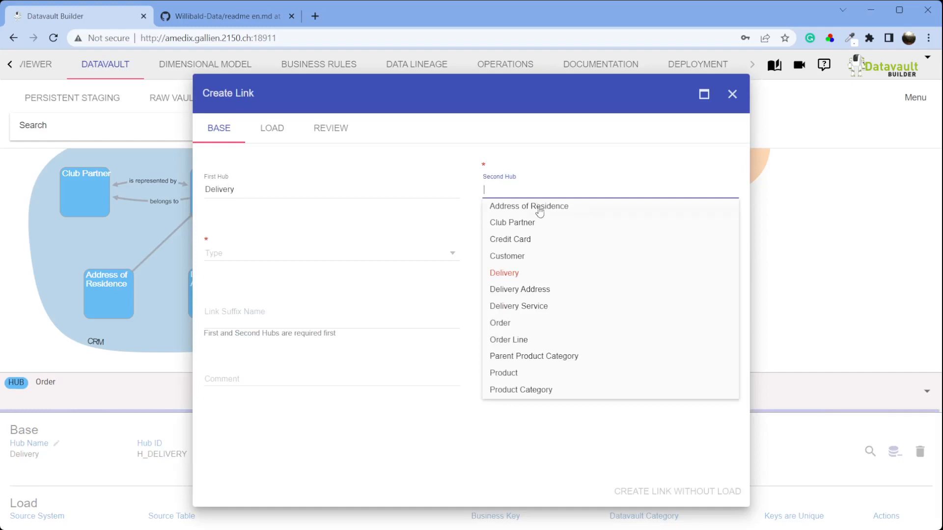
click(531, 314)
click(260, 249)
click(258, 282)
click(672, 492)
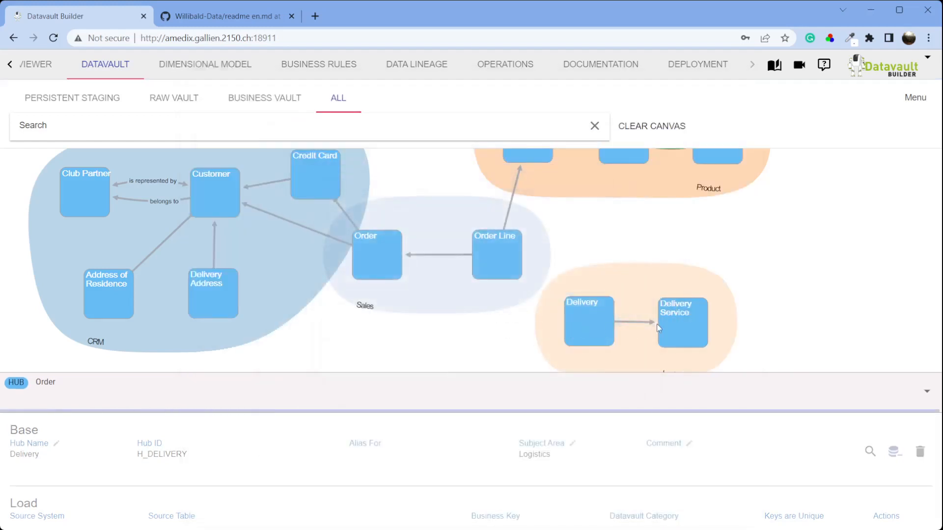
click(694, 330)
click(568, 323)
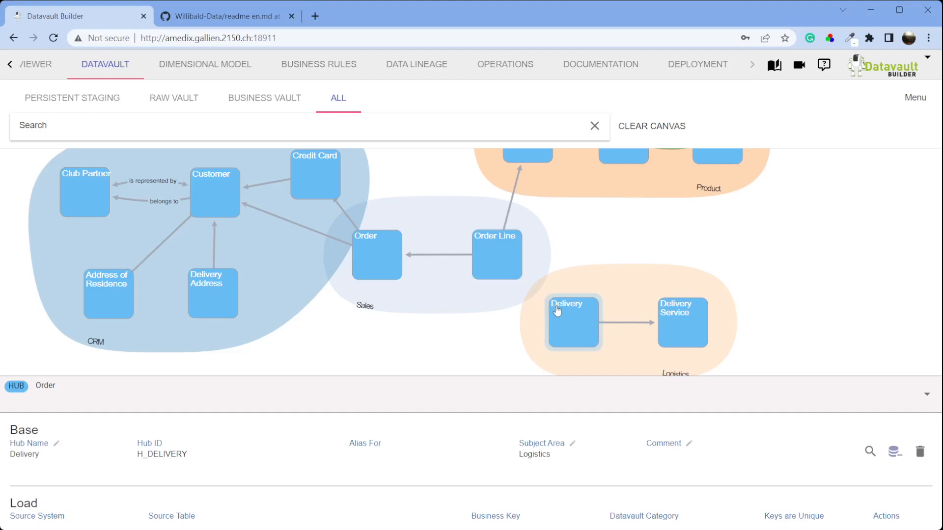
Step: Consult the GitHub source diagram, and create a many-to-one link from Order Line to Delivery in the Sales subject area, without a load
click(227, 16)
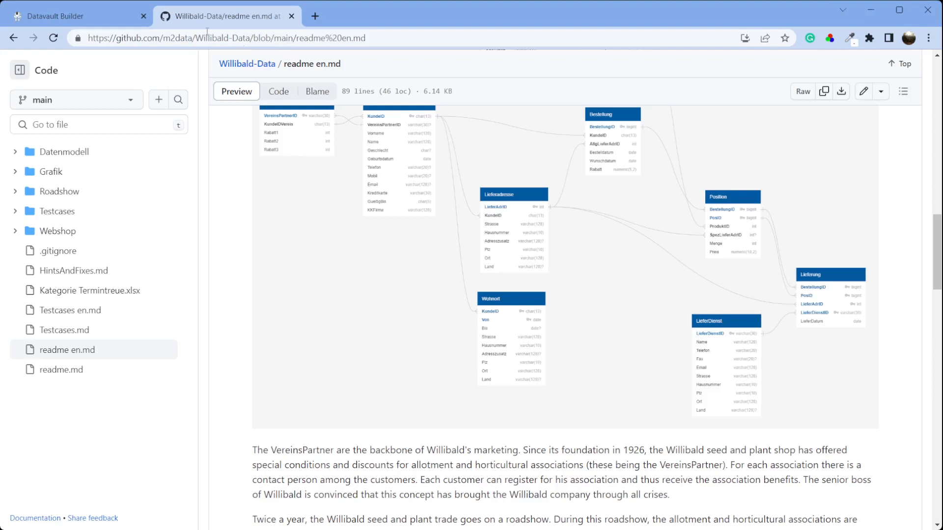
click(110, 18)
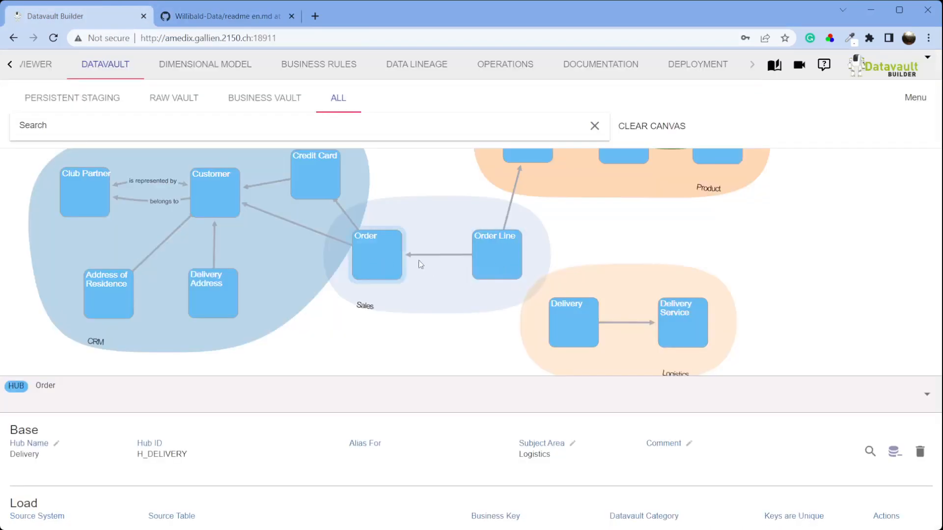
right_click(499, 267)
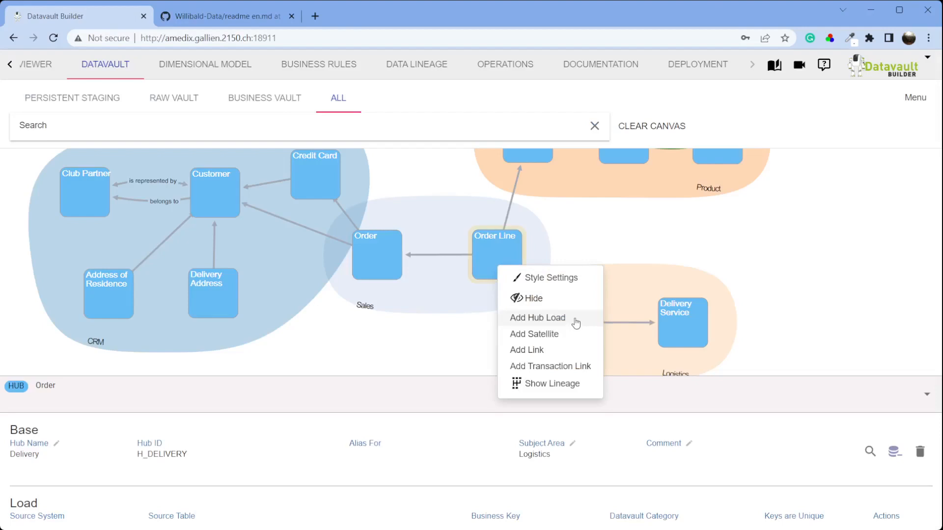
click(565, 350)
click(522, 190)
text(de)
click(505, 223)
click(312, 255)
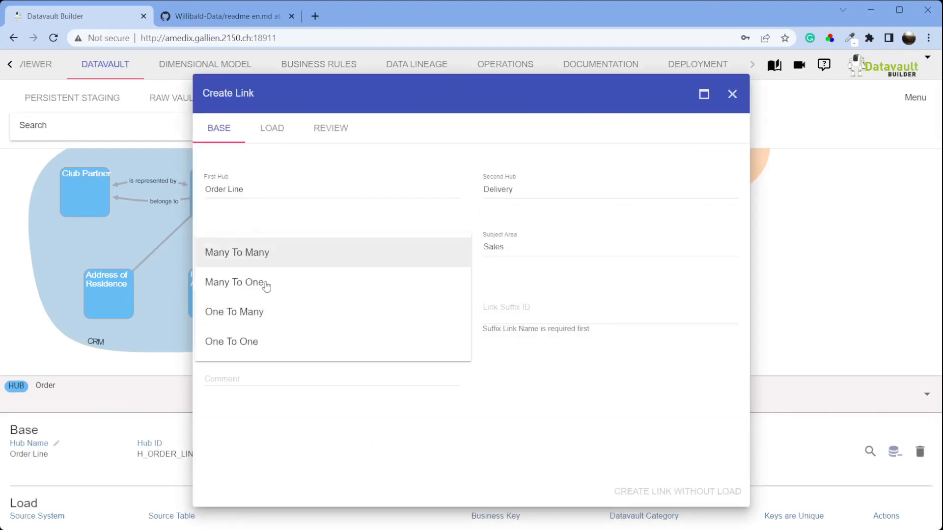
click(266, 283)
click(655, 490)
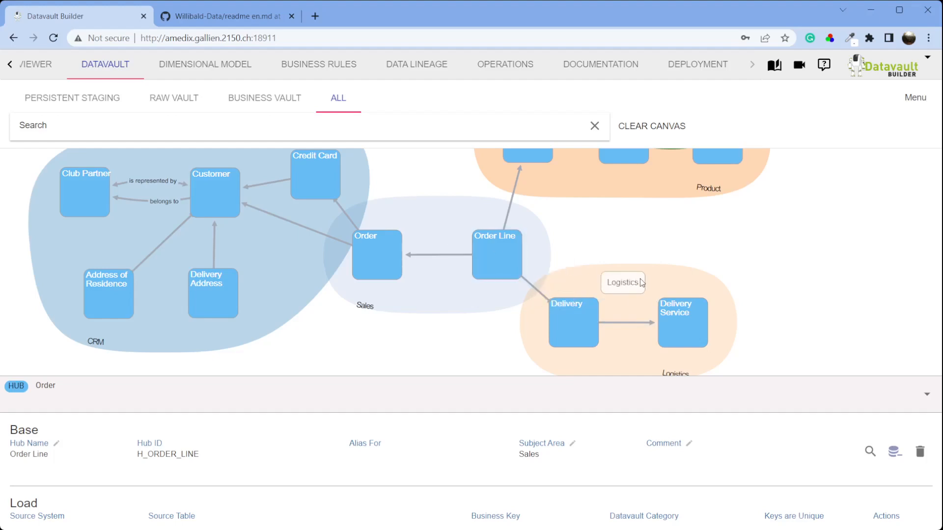
Step: Create a hub named Punctuatily in the Logistics subject area without a load, and place it above Delivery Service
right_click(641, 283)
click(660, 329)
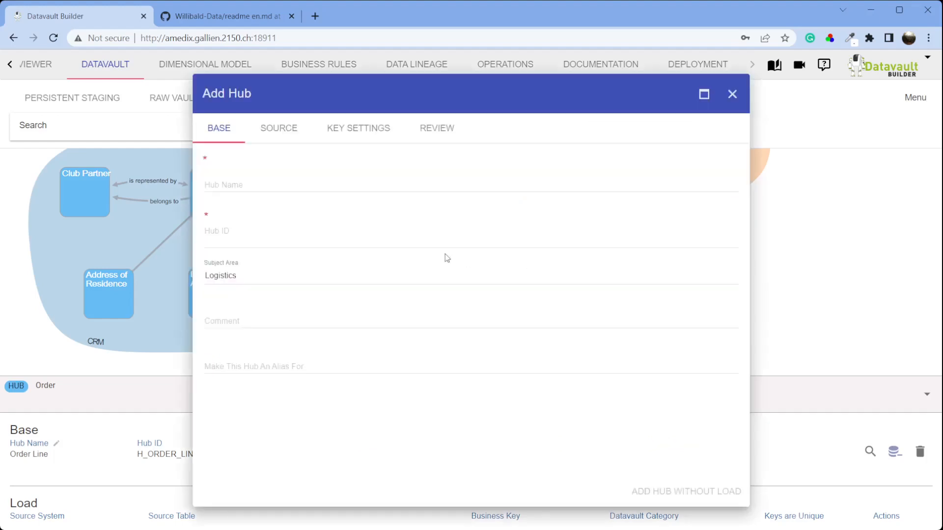
click(330, 190)
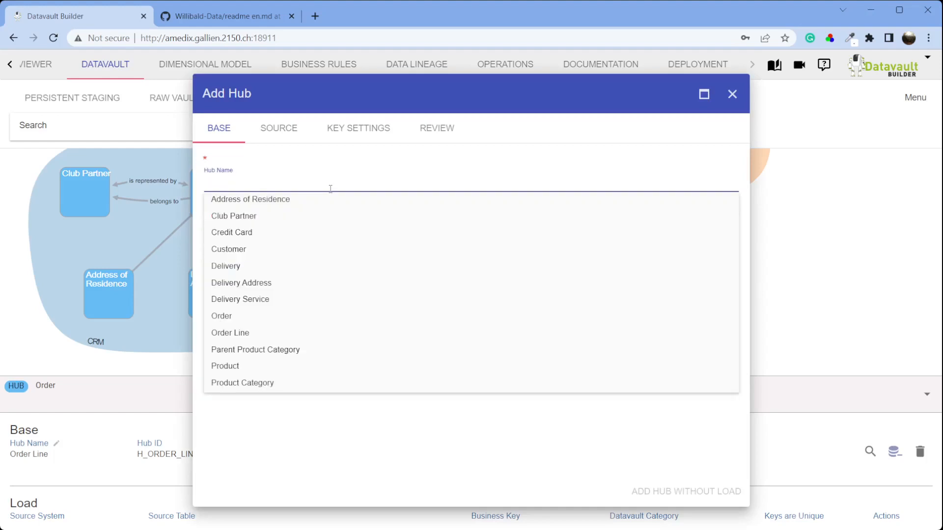
text(Punctuatily)
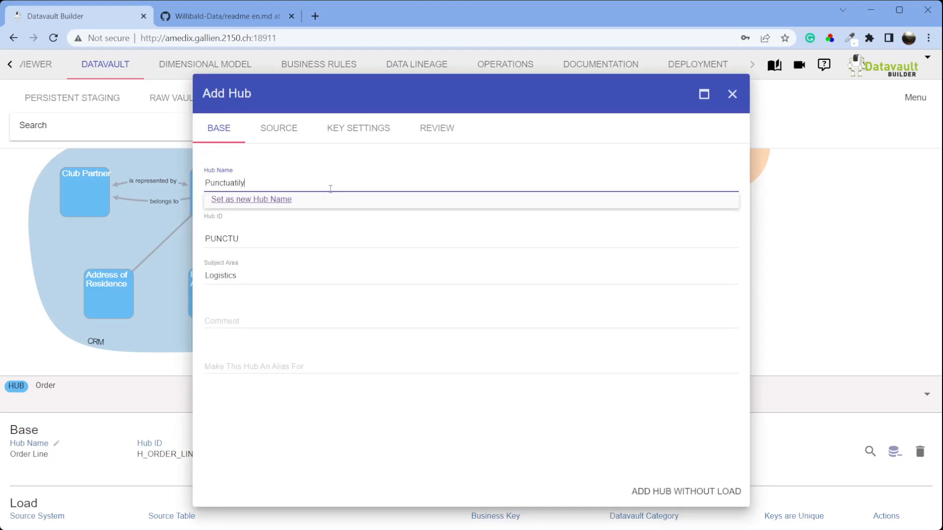
key(Tab)
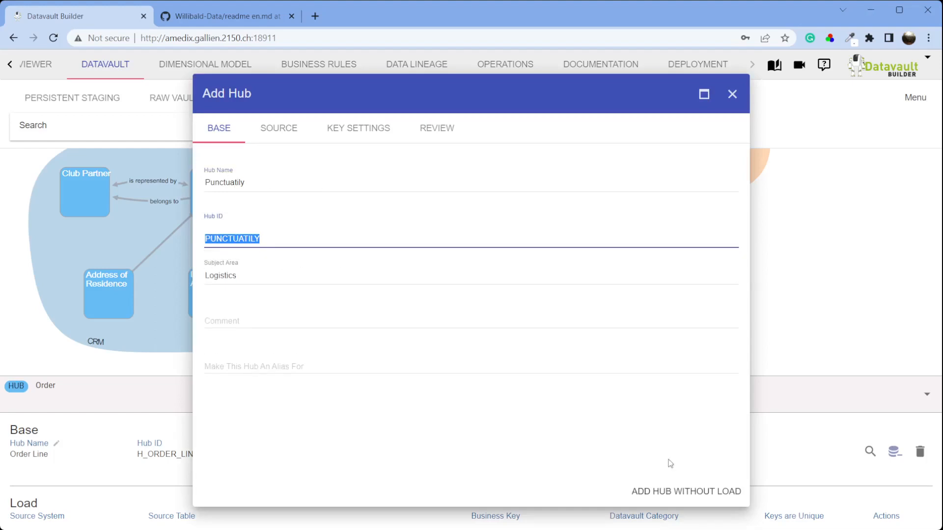
click(227, 16)
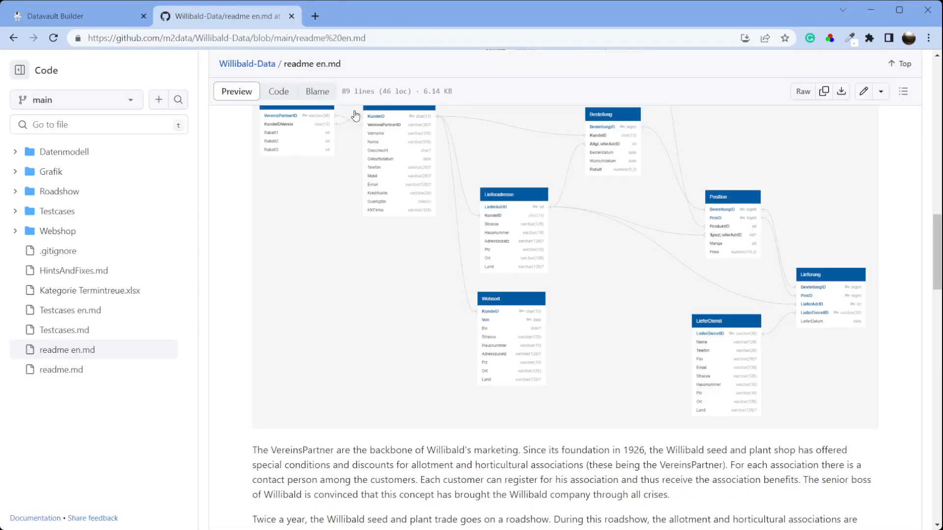
click(93, 16)
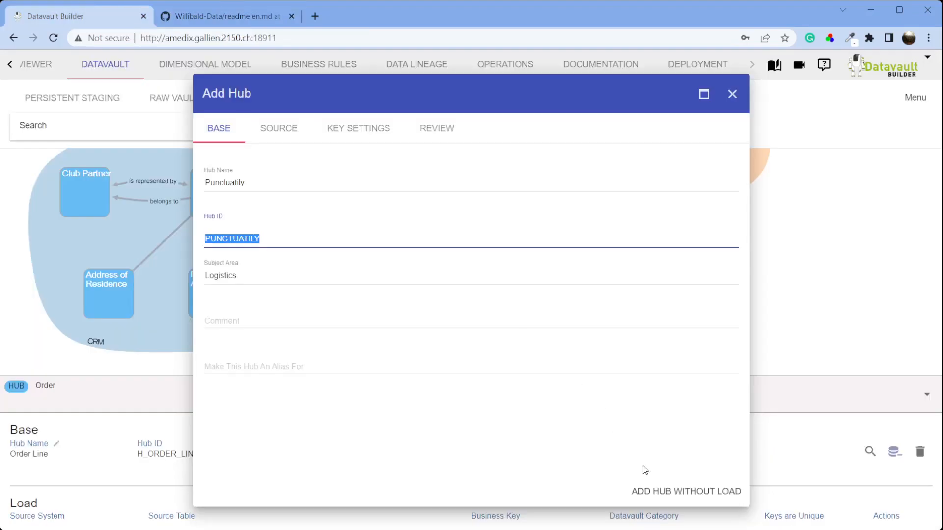
click(677, 492)
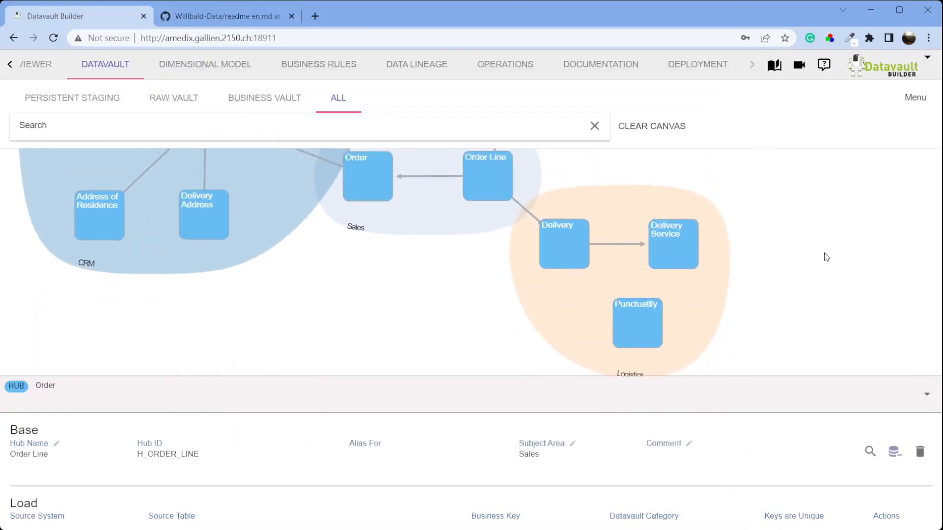
drag(643, 354, 680, 217)
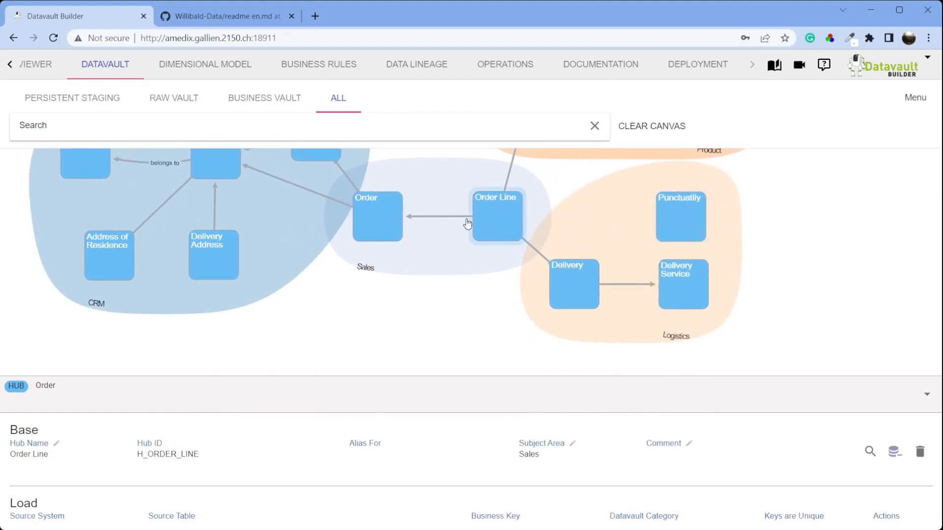
Step: Create a many-to-one link from Order Line to Punctuatily in the Sales subject area, without a load
right_click(484, 216)
click(541, 298)
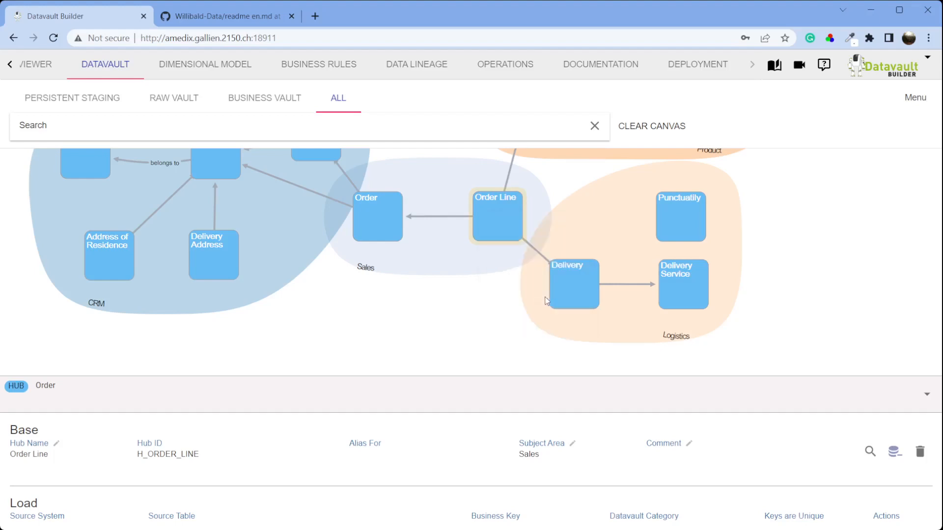
click(509, 189)
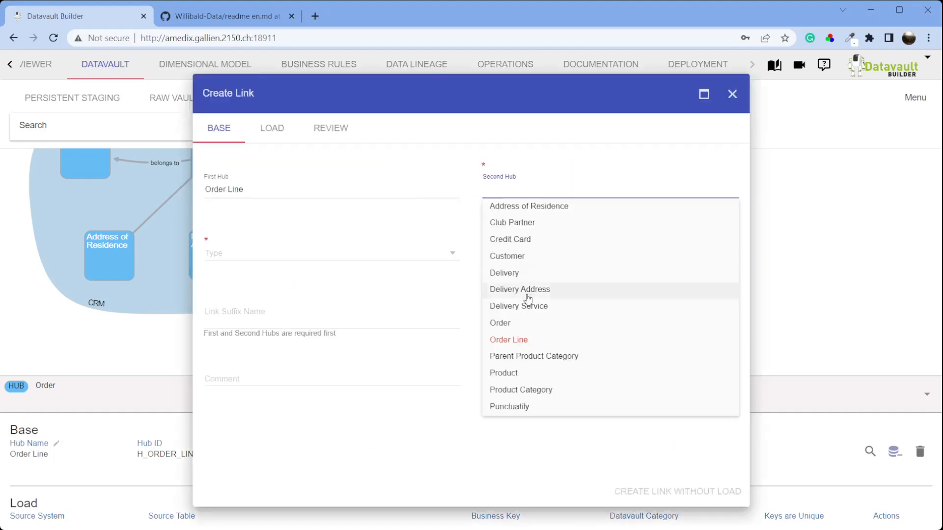
click(520, 407)
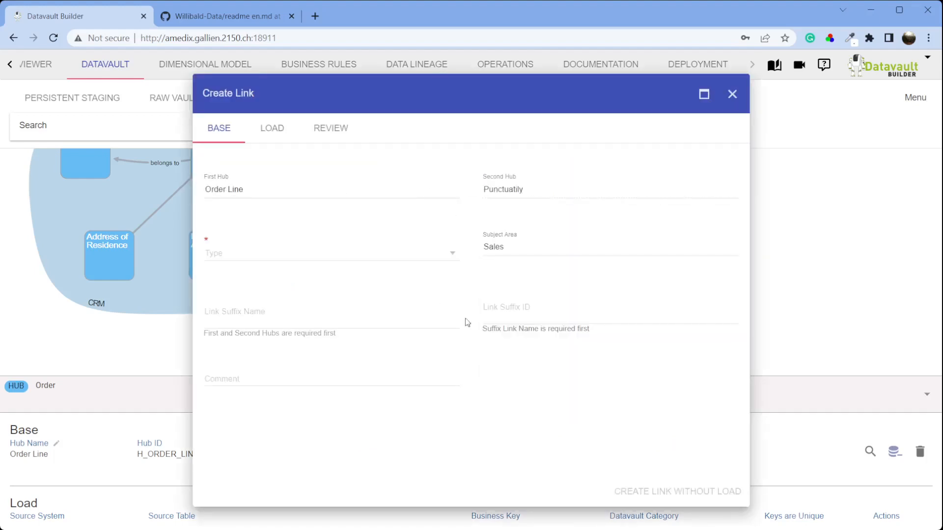
click(358, 251)
click(256, 285)
click(677, 492)
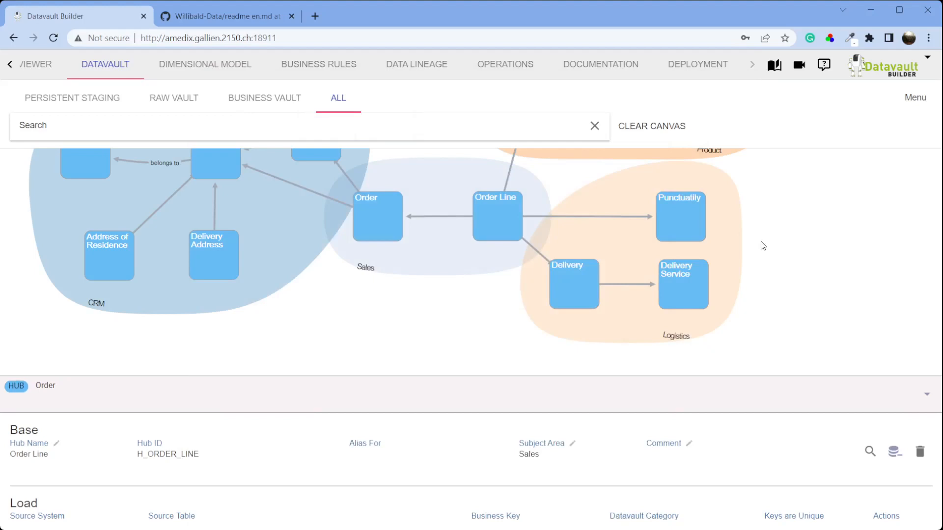
Step: Compare the model with the GitHub readme, examining the webshop diagram, the roadshow POS data model and the evaluation requirements
drag(770, 219, 770, 328)
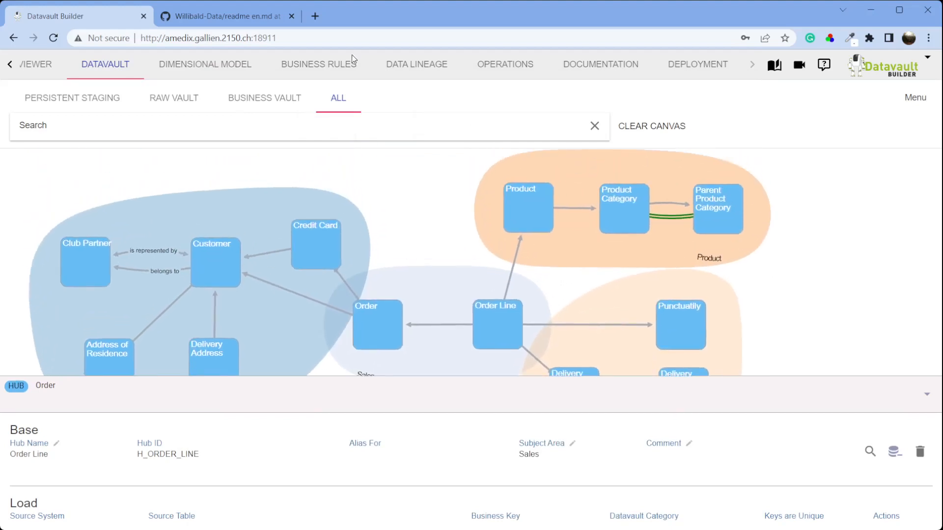
click(229, 16)
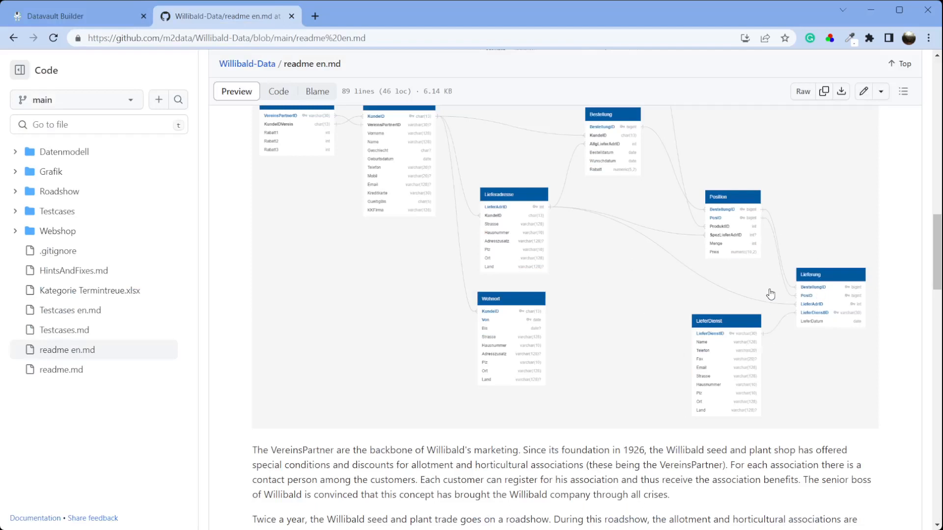
scroll(769, 295, up, 2)
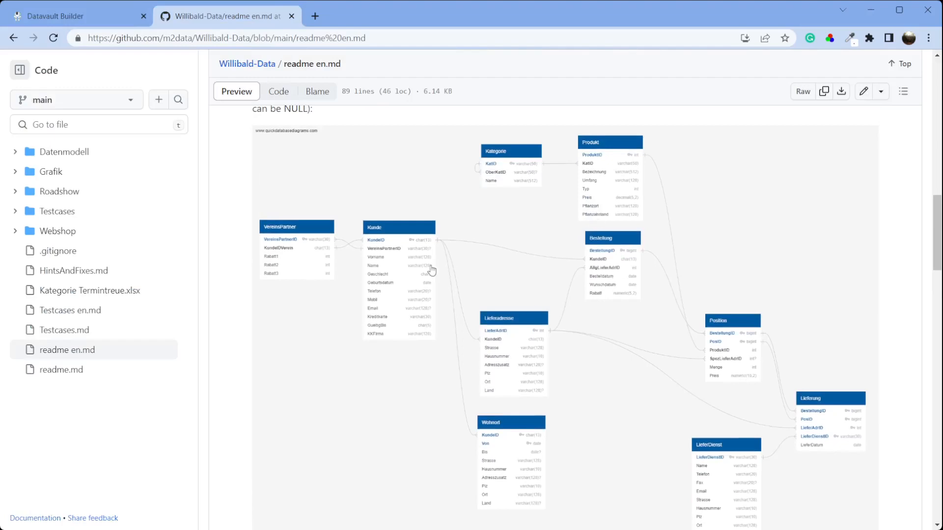
scroll(507, 368, down, 1)
scroll(508, 369, down, 15)
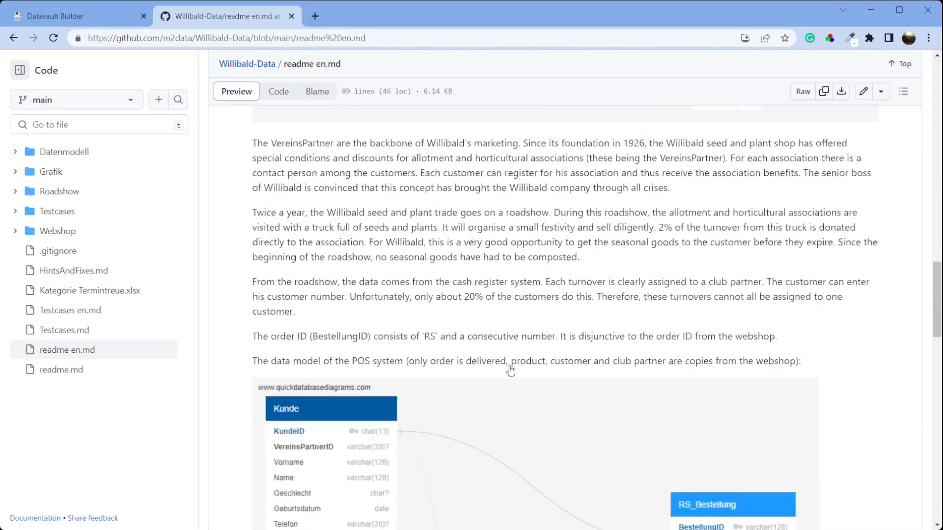
scroll(638, 388, down, 2)
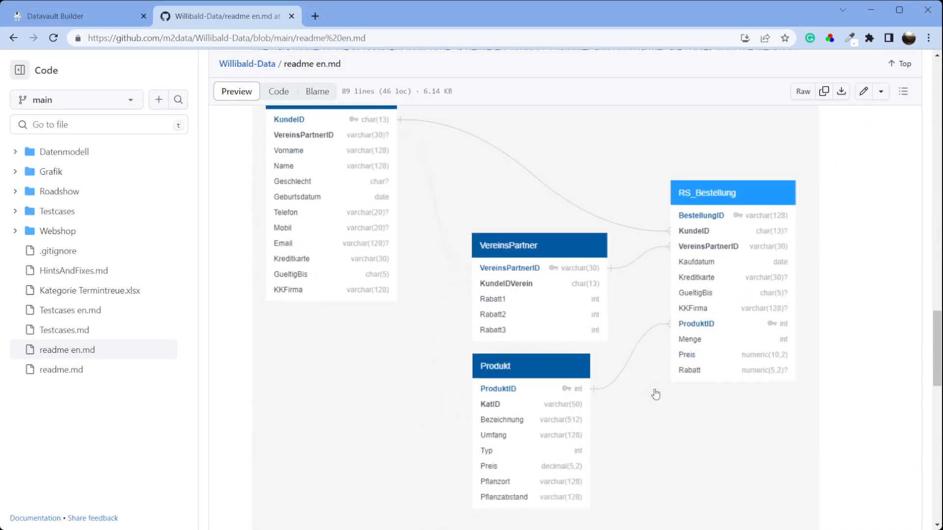
scroll(649, 385, up, 1)
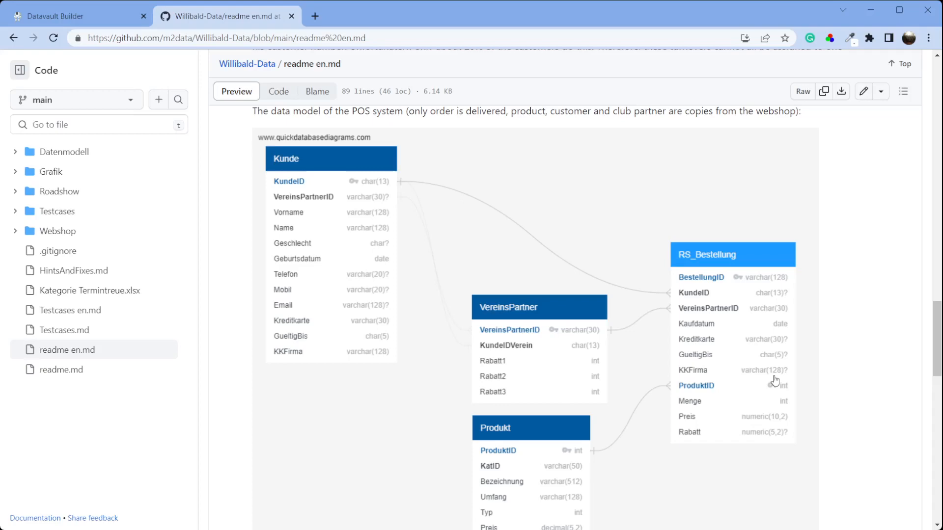
scroll(744, 326, down, 8)
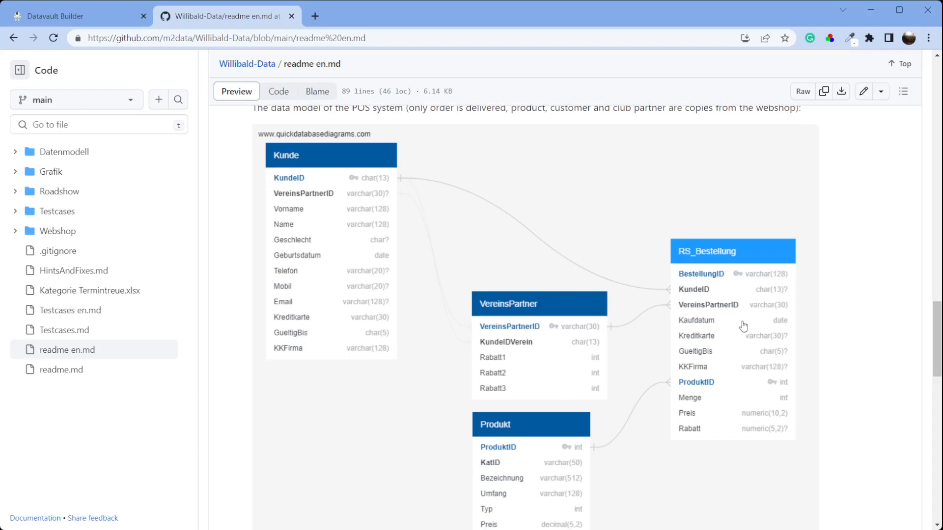
scroll(750, 340, down, 3)
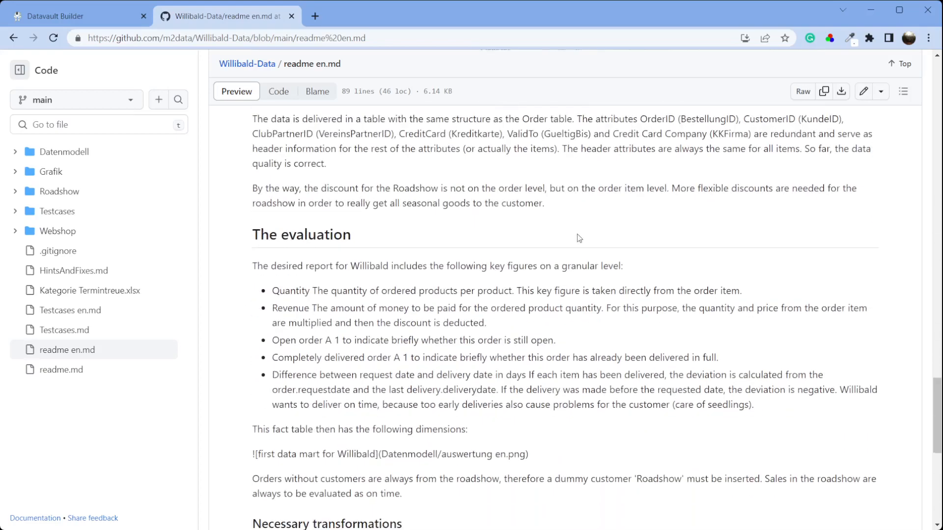
click(81, 22)
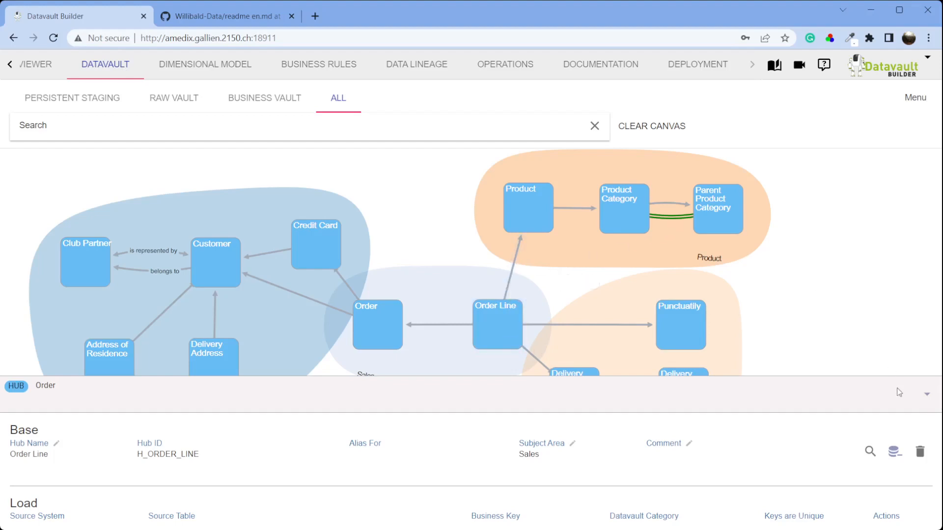
Step: Save the current canvas layout of the full Data Vault model as a bookmark under the bookmark owner's first name
drag(881, 309, 893, 280)
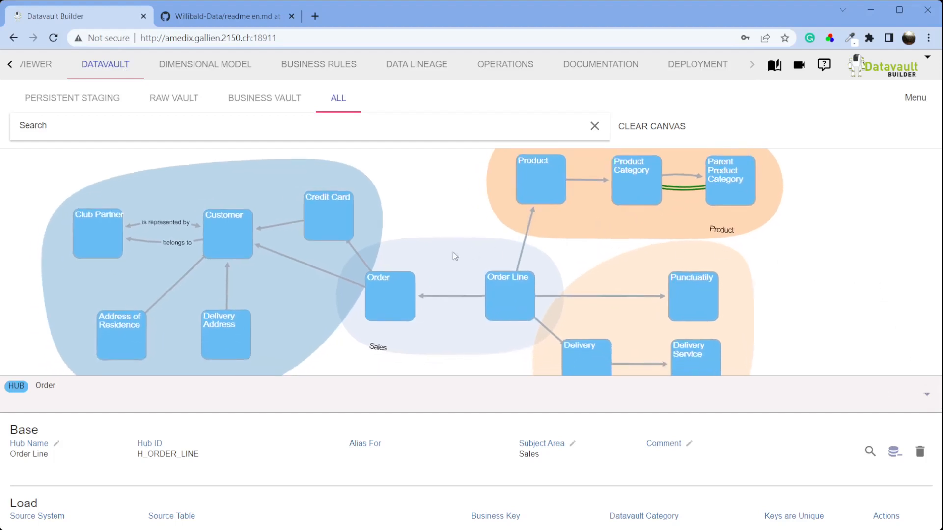
drag(796, 299, 818, 265)
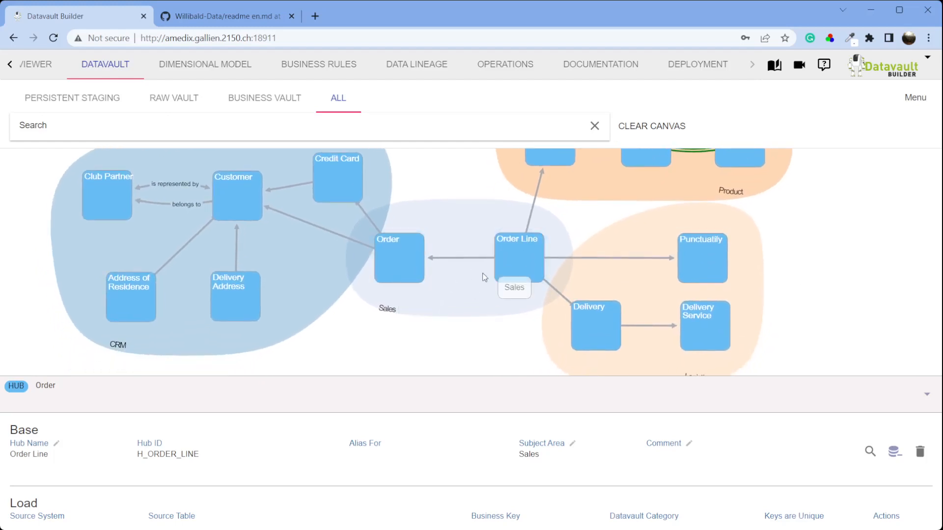
click(915, 97)
mouse_move(805, 179)
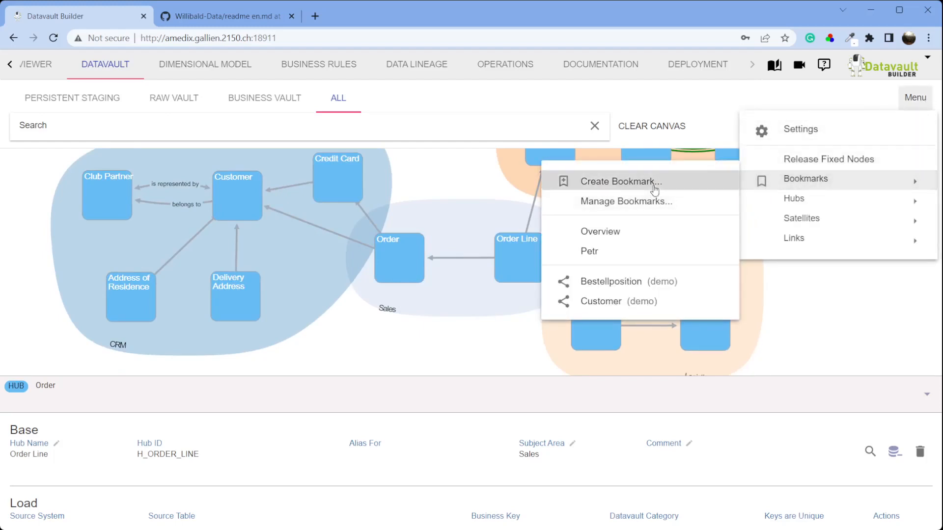
click(644, 183)
click(368, 281)
text(Petr)
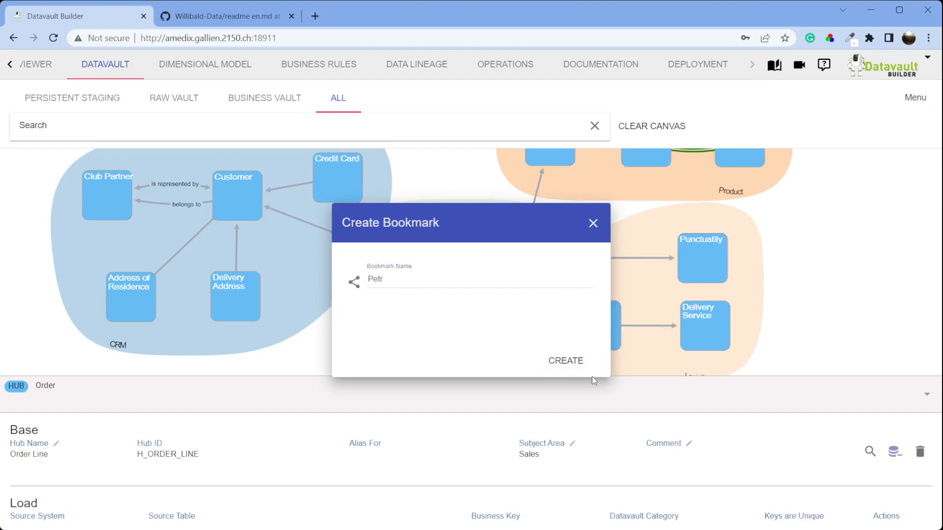
click(565, 361)
Step: Review the finished hub diagram and examine the data lineage of its hubs and links
drag(837, 323, 848, 305)
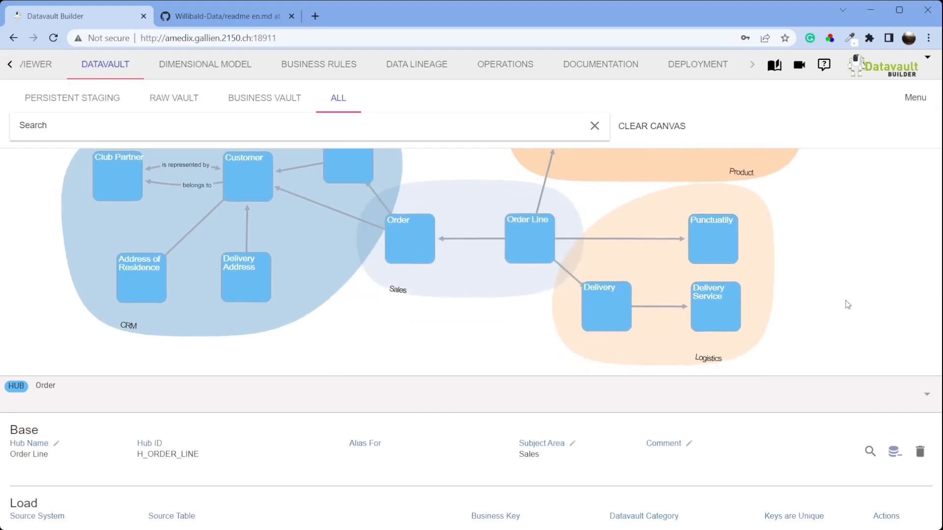
drag(839, 271, 854, 304)
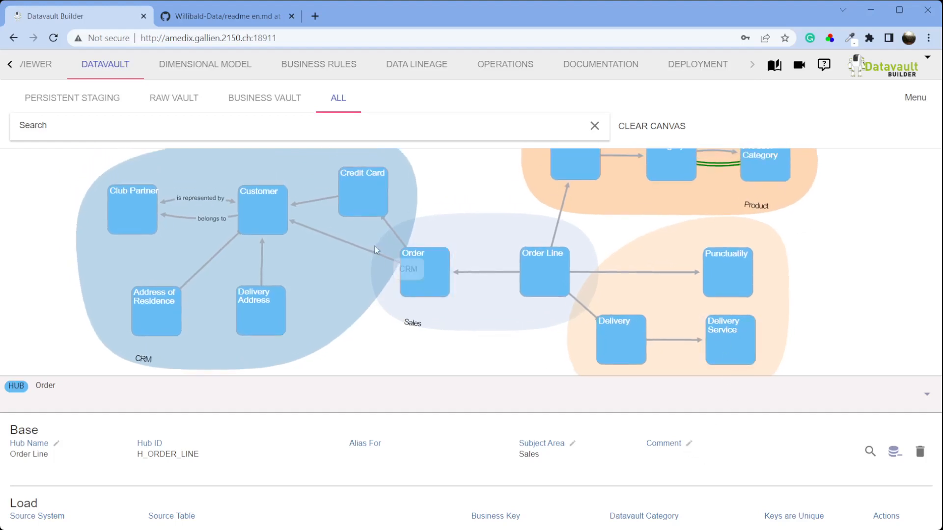
click(409, 71)
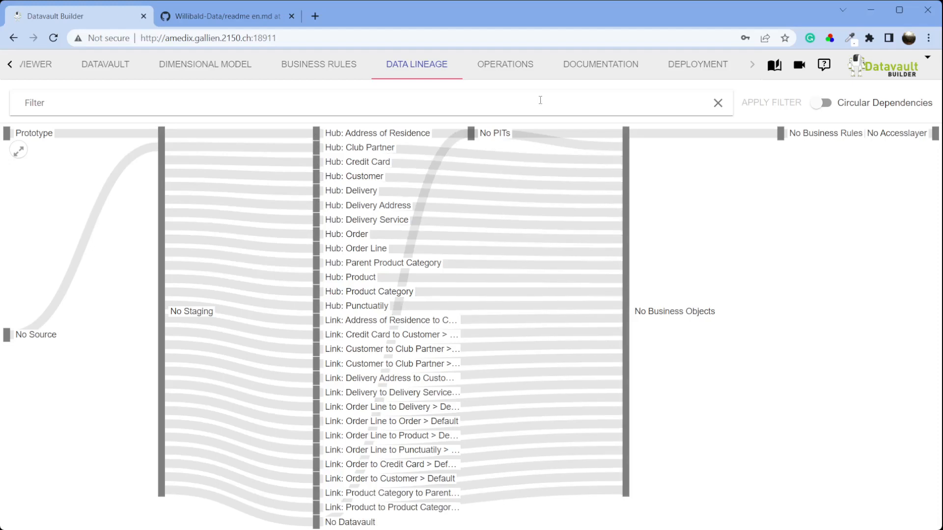
Step: Regenerate the project documentation, review its hub and subject area listings, and open the local deployment overview
click(592, 73)
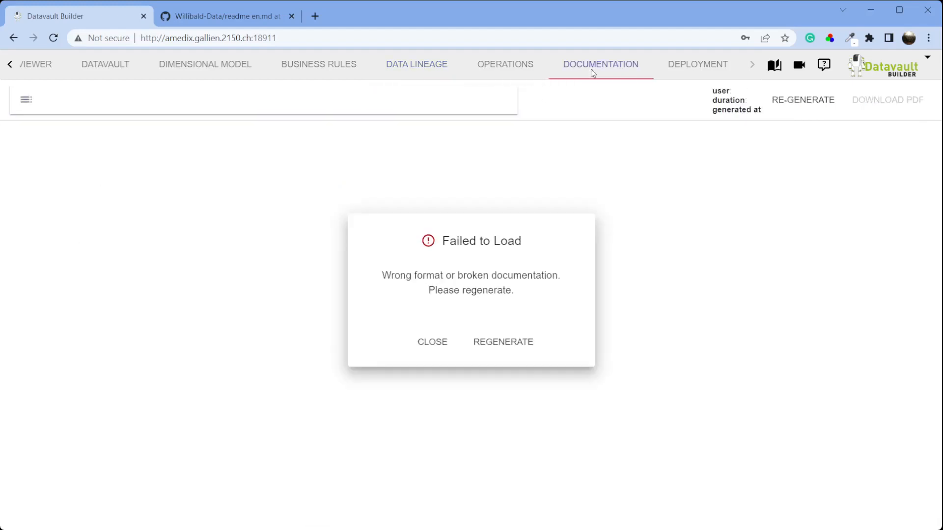
click(511, 345)
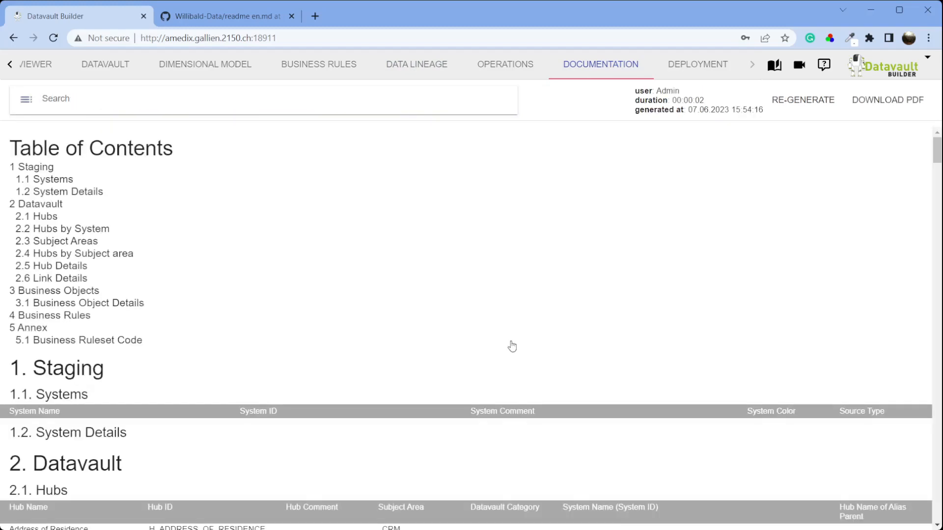
scroll(513, 346, down, 5)
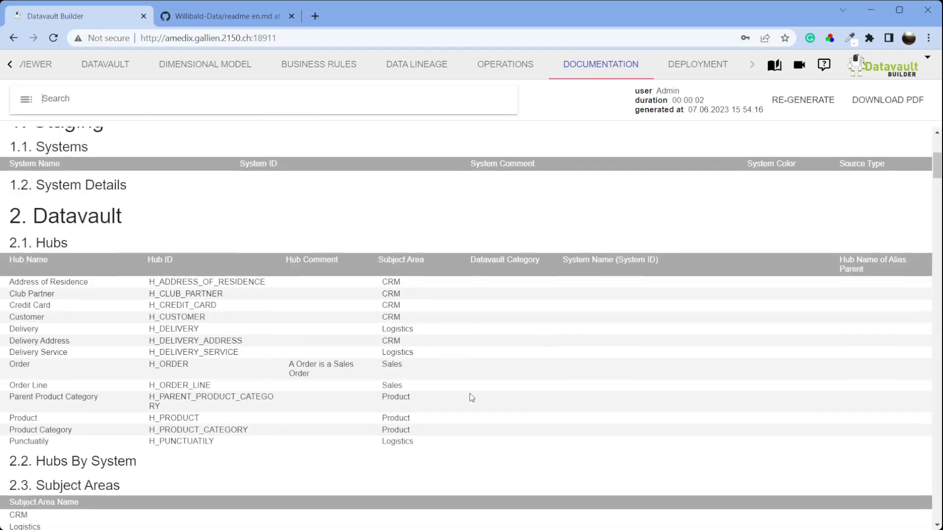
scroll(453, 398, down, 6)
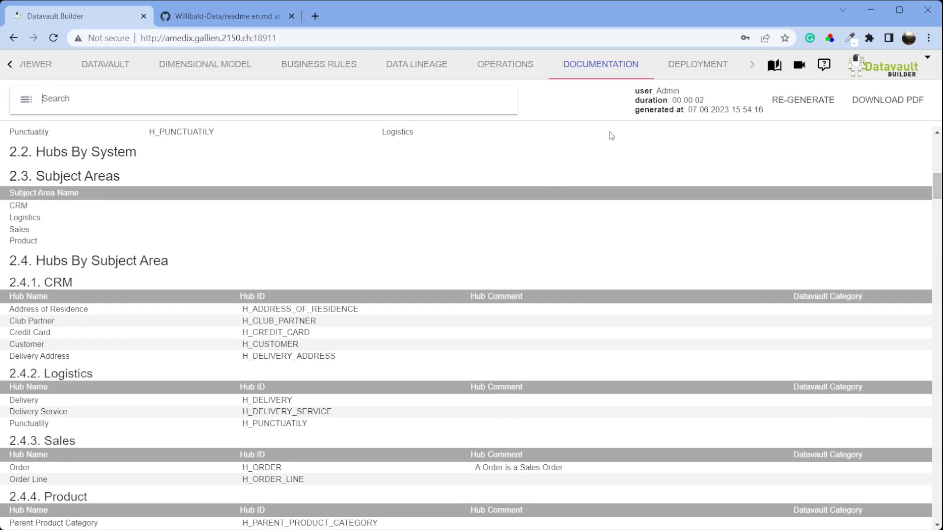
click(682, 73)
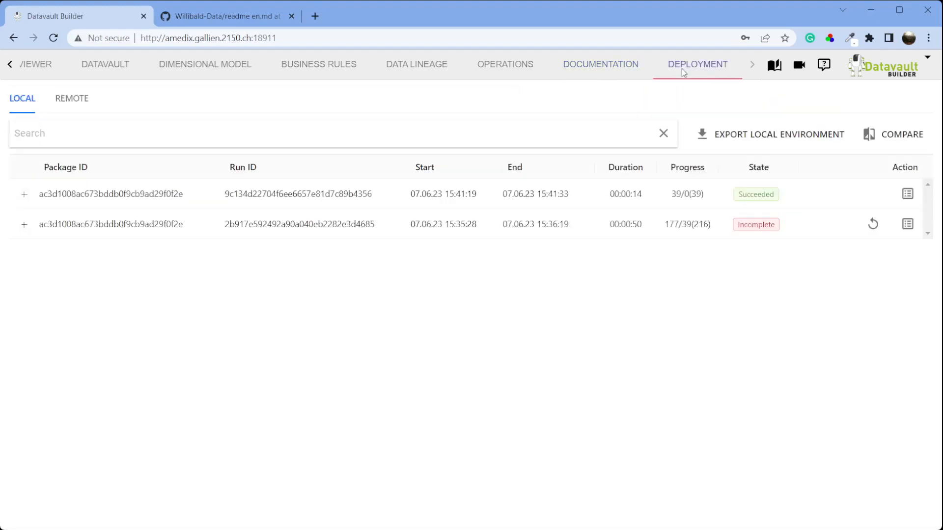
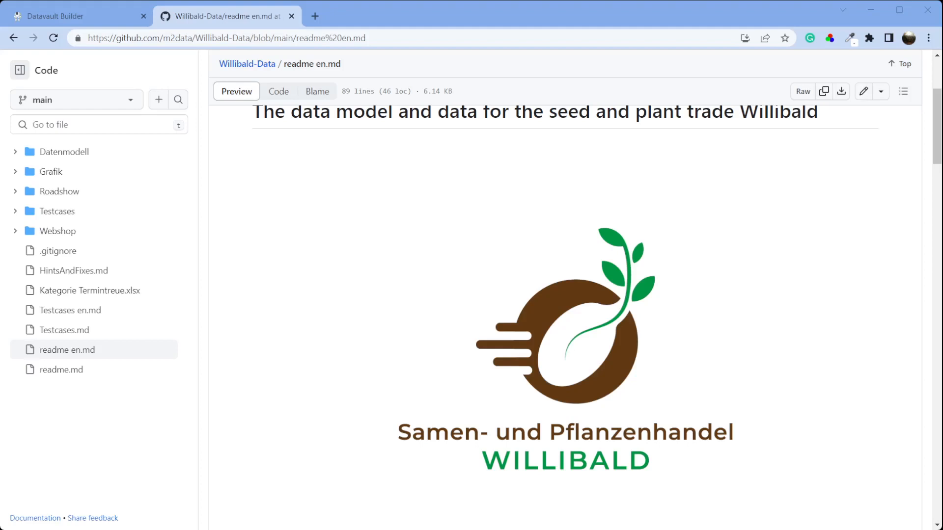
Step: Read the Willibald readme on GitHub, covering the company introduction, the initial data section and the webshop data model
scroll(565, 314, down, 3)
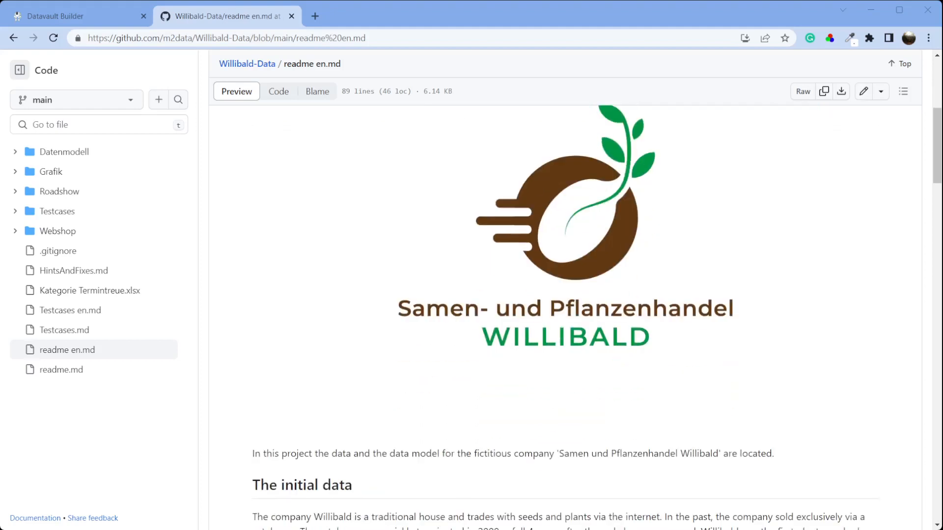
scroll(565, 314, down, 3)
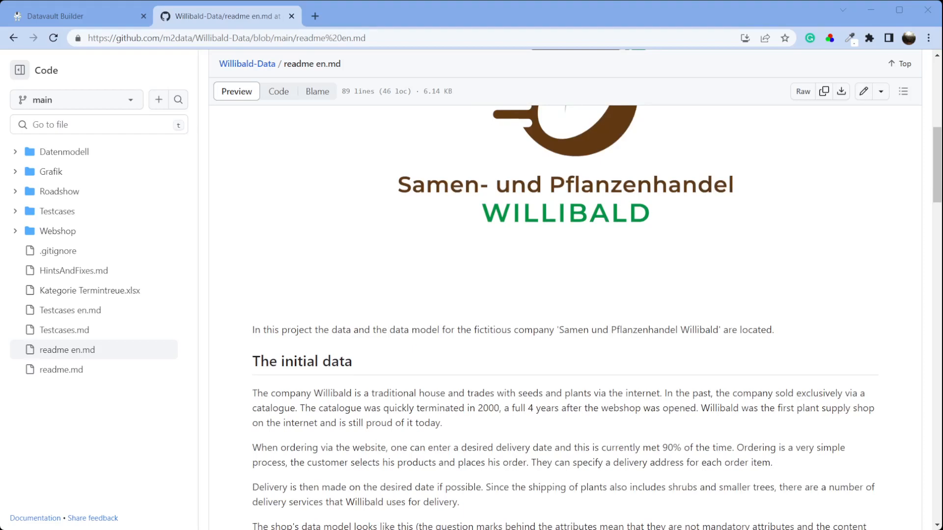
scroll(564, 314, down, 3)
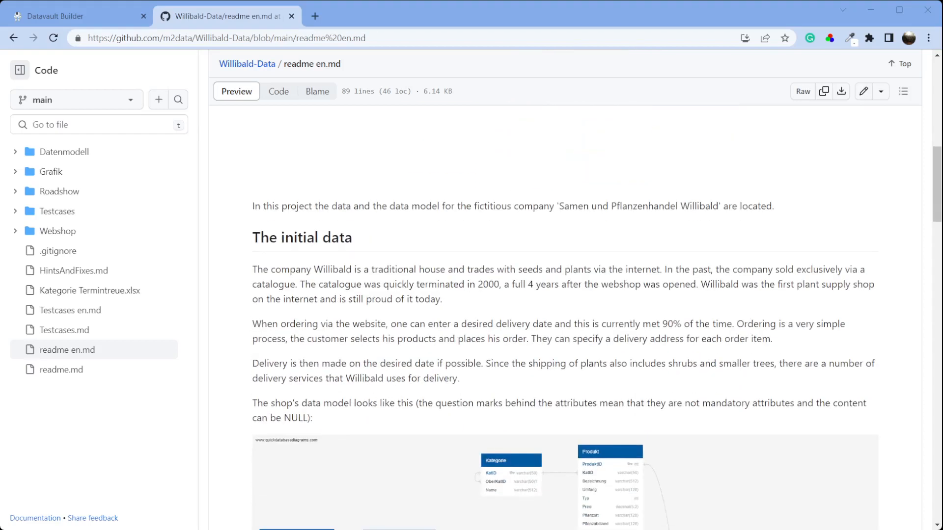
scroll(565, 314, down, 2)
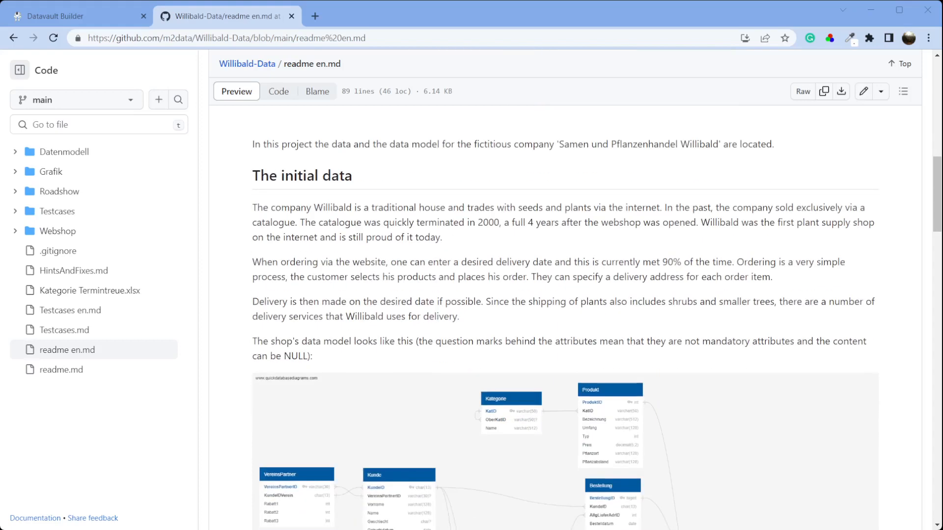
scroll(565, 314, up, 8)
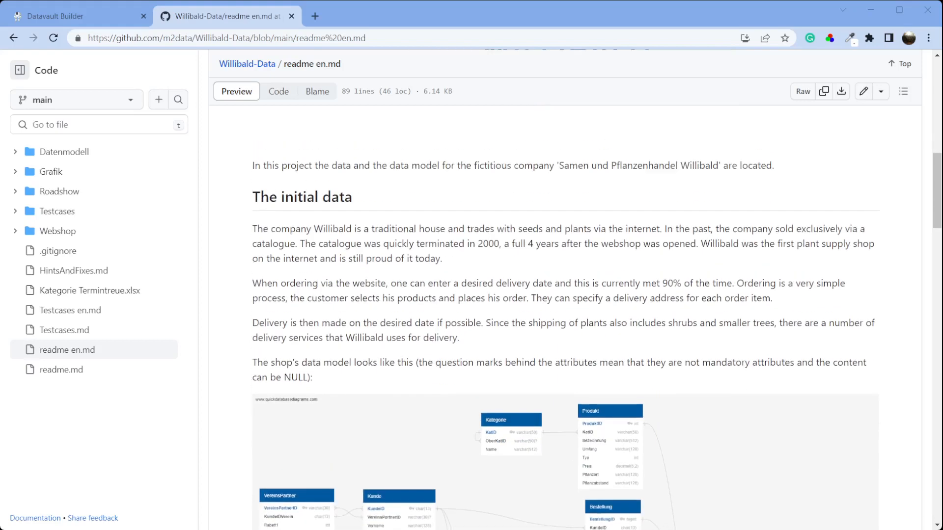
scroll(565, 315, up, 1)
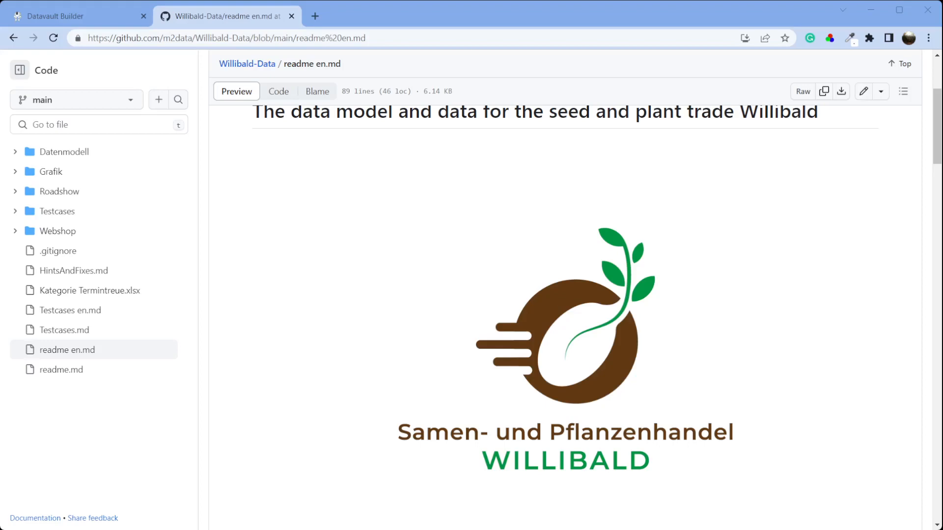
scroll(565, 314, down, 10)
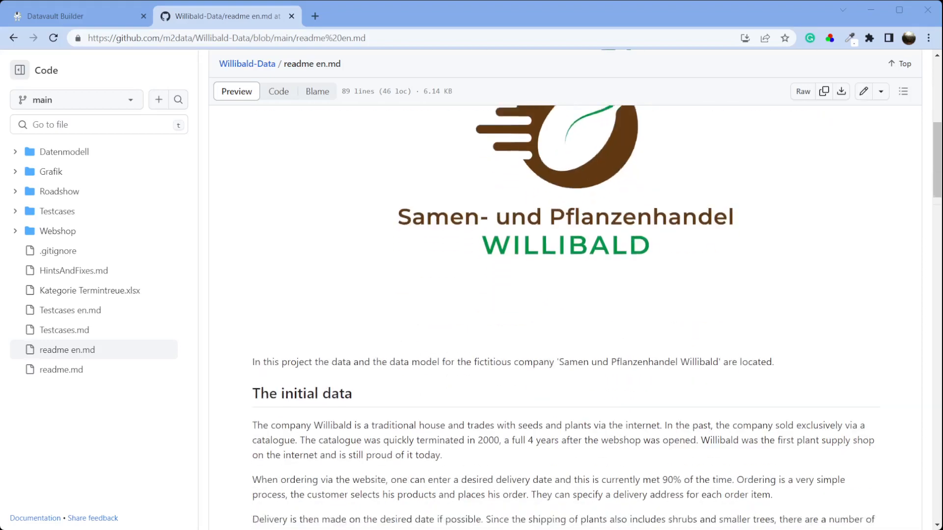
scroll(565, 315, down, 3)
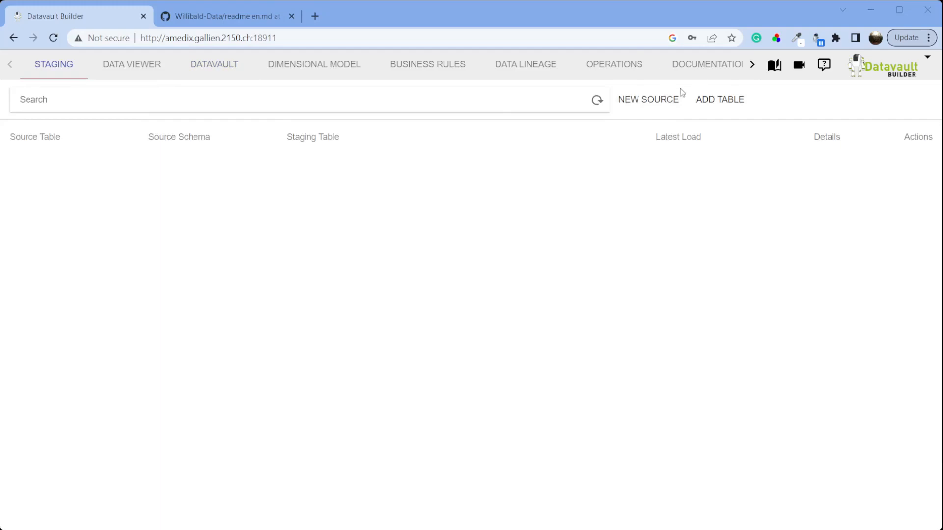
Step: Start a new source in Staging, consult the GitHub data model, and name the source system Webshop with ID WS
click(661, 104)
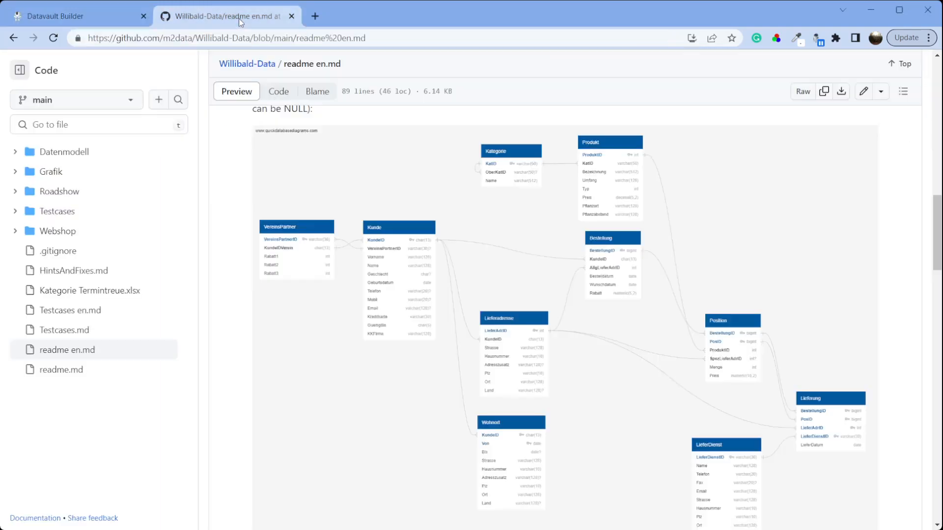
click(239, 18)
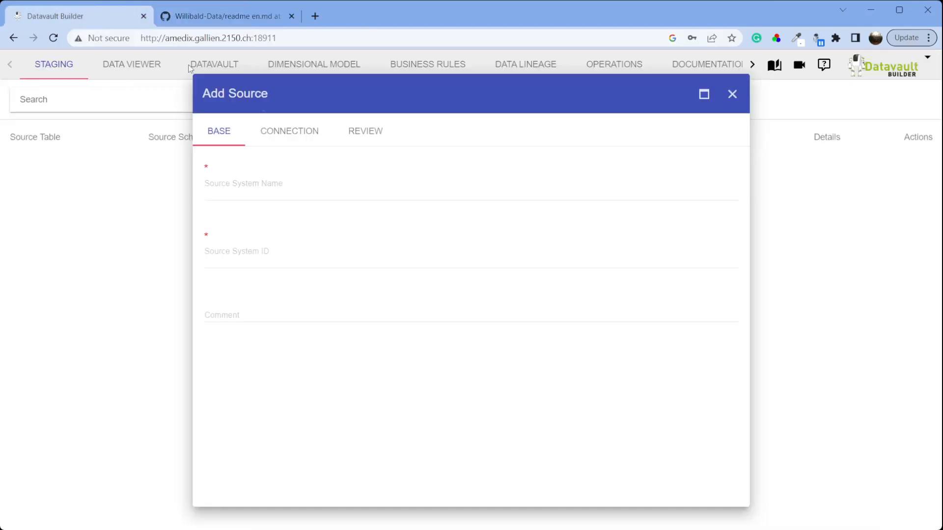
click(79, 15)
click(262, 192)
text(W)
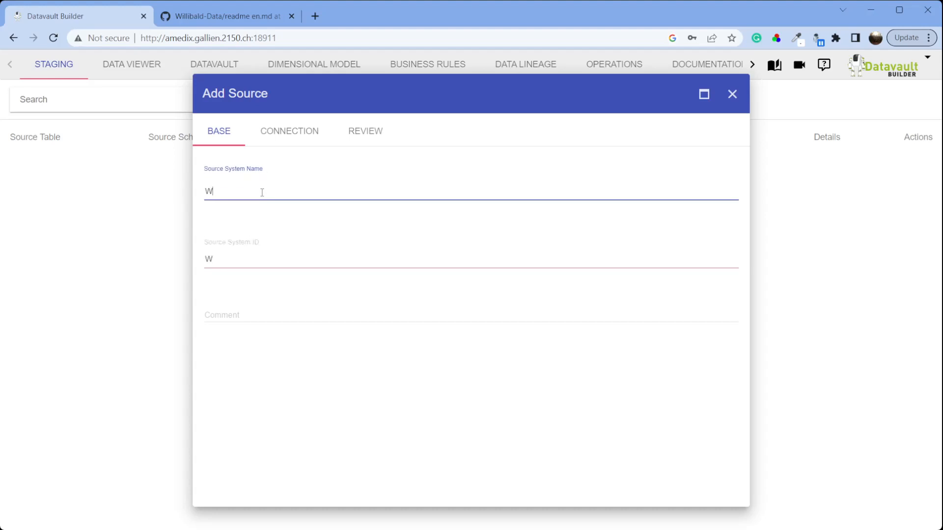
text(ebshop)
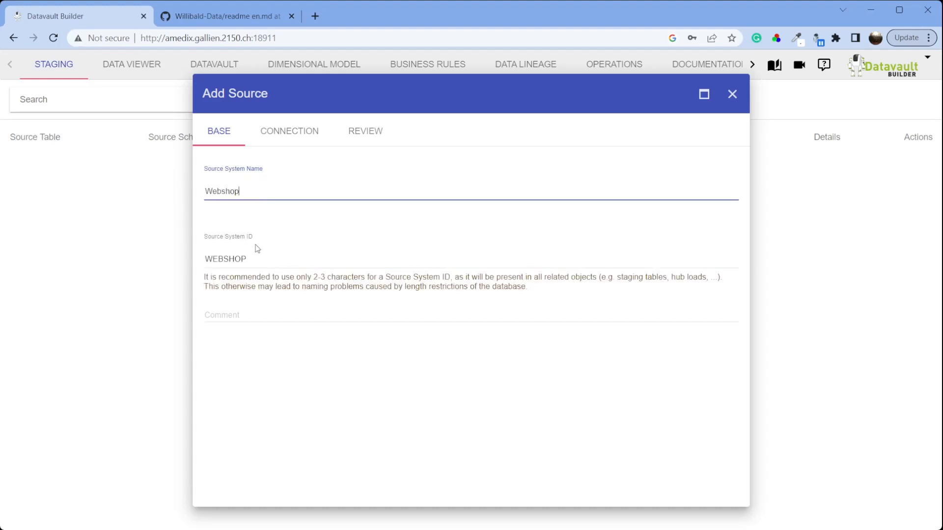
drag(255, 262, 208, 268)
text(WS)
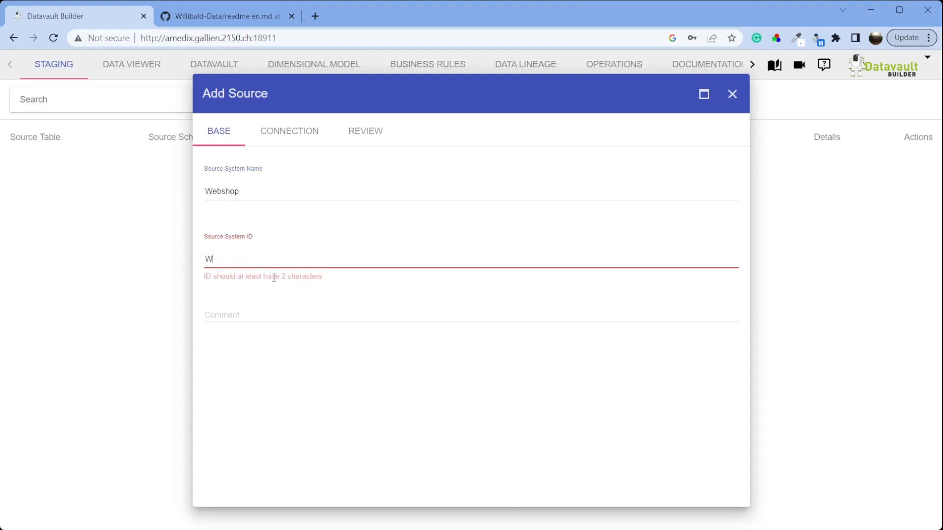
Step: Set the Webshop source's connection type to MS SQL Server (2012 and up, Azure SQL, Azure Synapse)
click(290, 142)
click(303, 174)
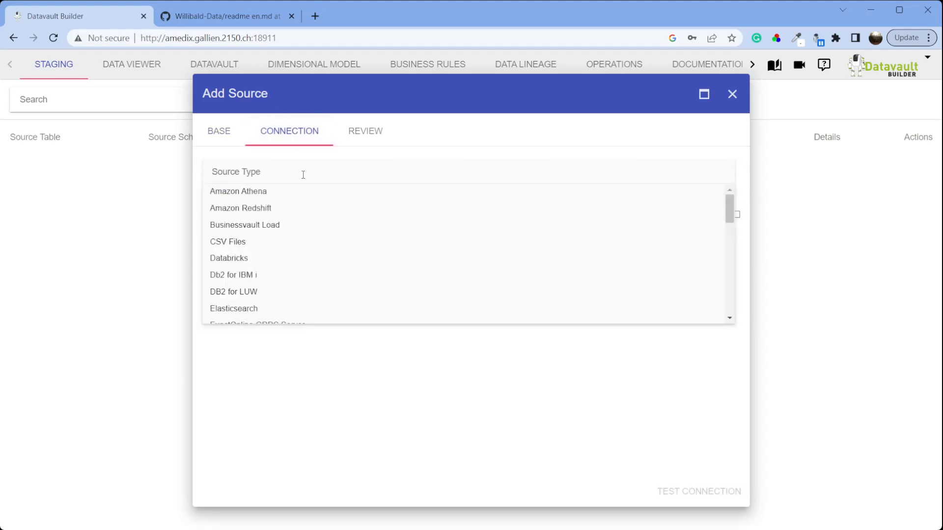
text(ms)
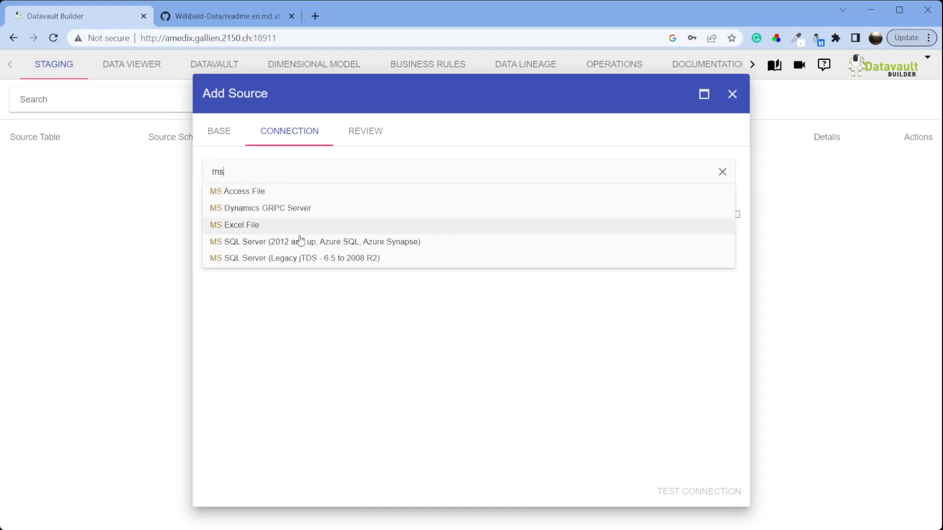
click(298, 242)
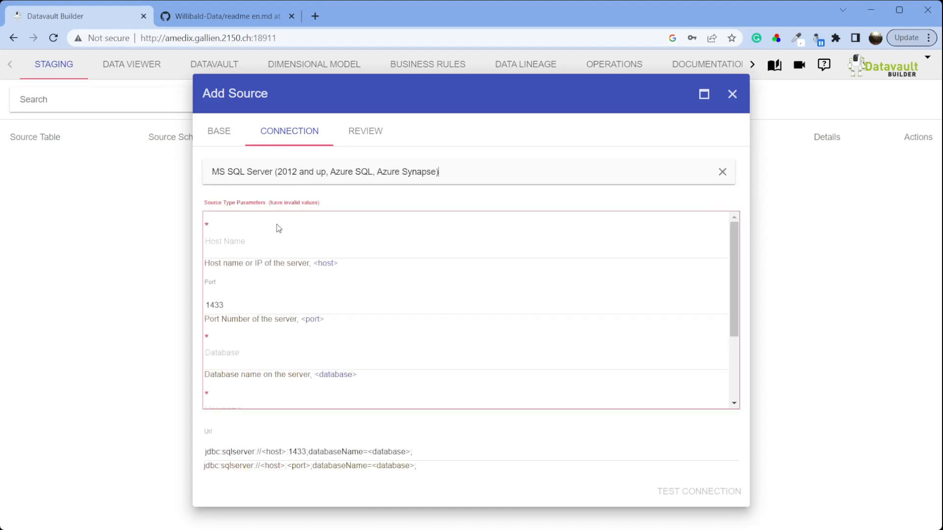
Step: Clear the source type and browse the list of other available source types
click(724, 175)
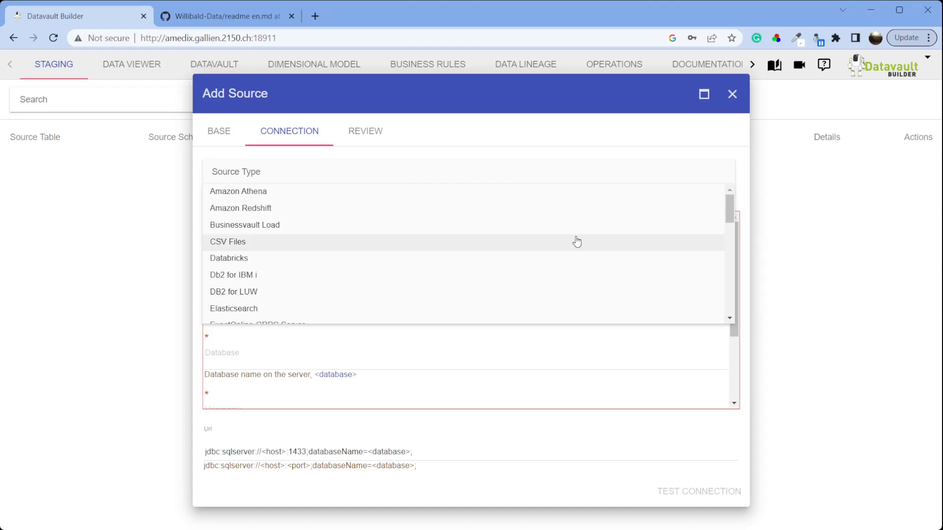
scroll(577, 241, down, 1)
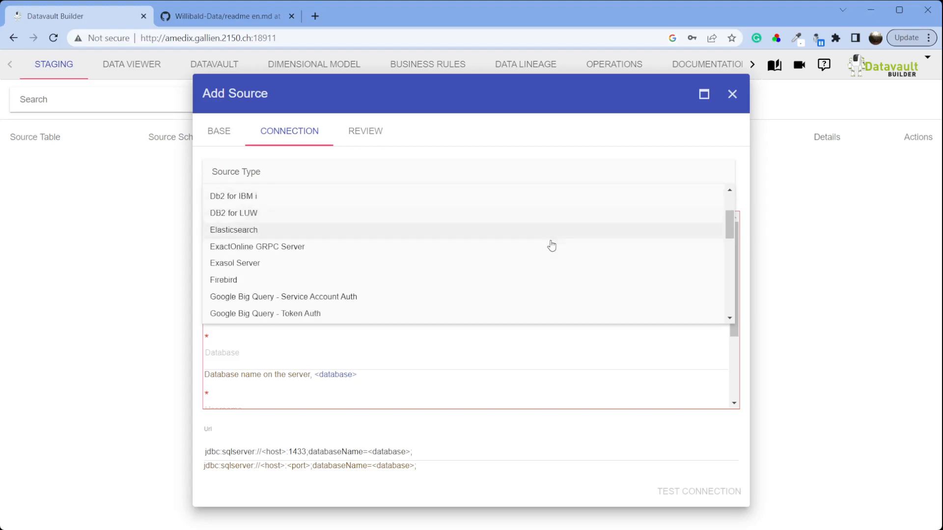
scroll(570, 246, down, 1)
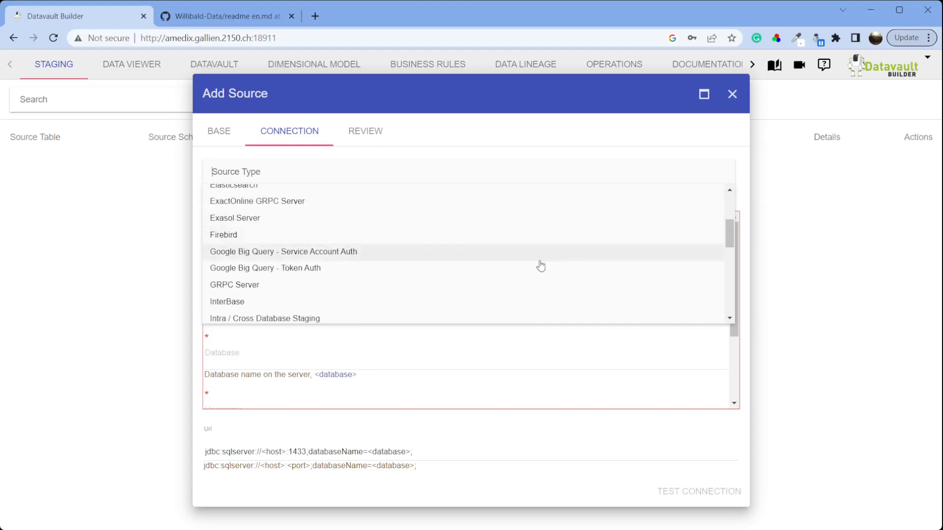
scroll(540, 265, down, 1)
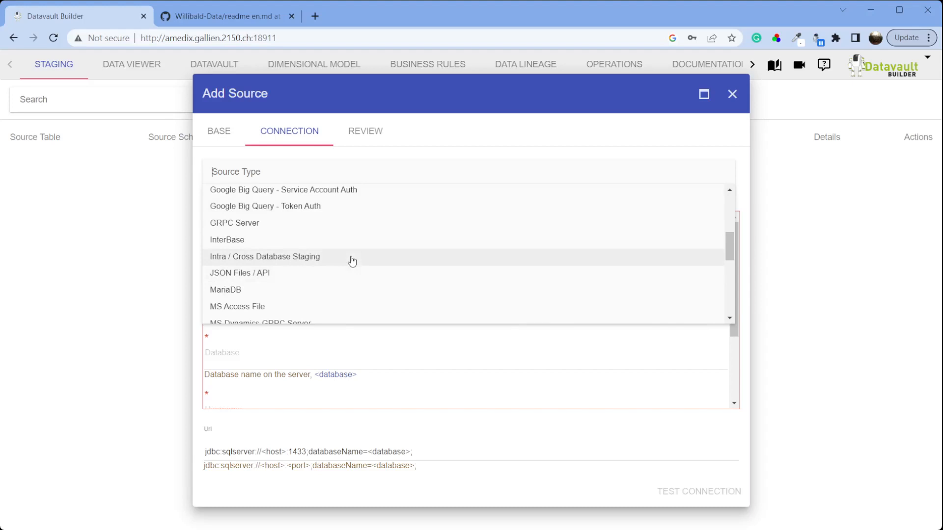
click(396, 421)
Step: Begin the host name with maj and set the source type to MS SQL Server (2012 and up, Azure SQL, Azure Synapse)
click(244, 249)
text(maj)
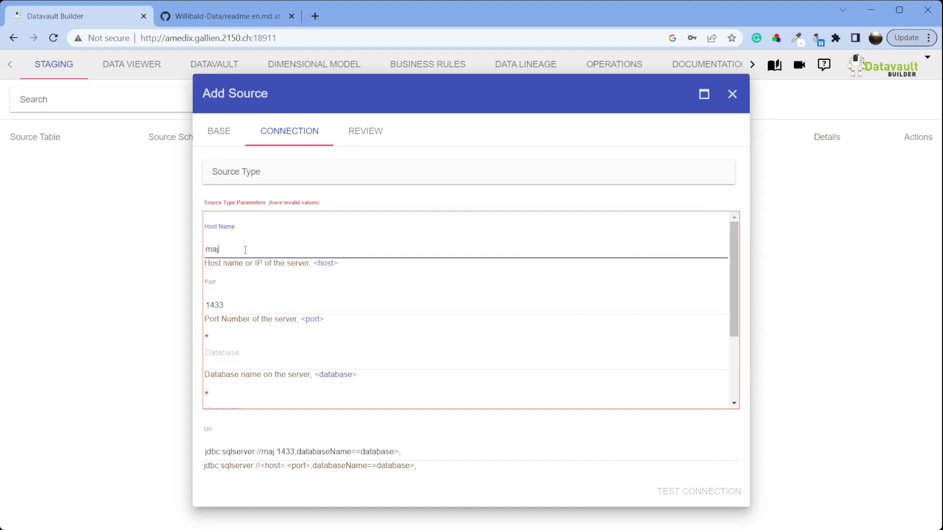
click(283, 177)
text(ms)
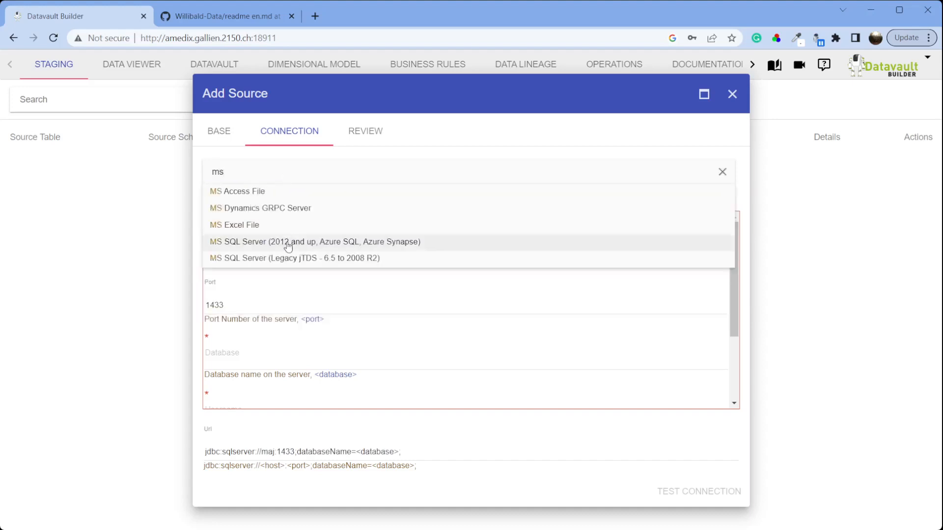
click(257, 242)
click(258, 247)
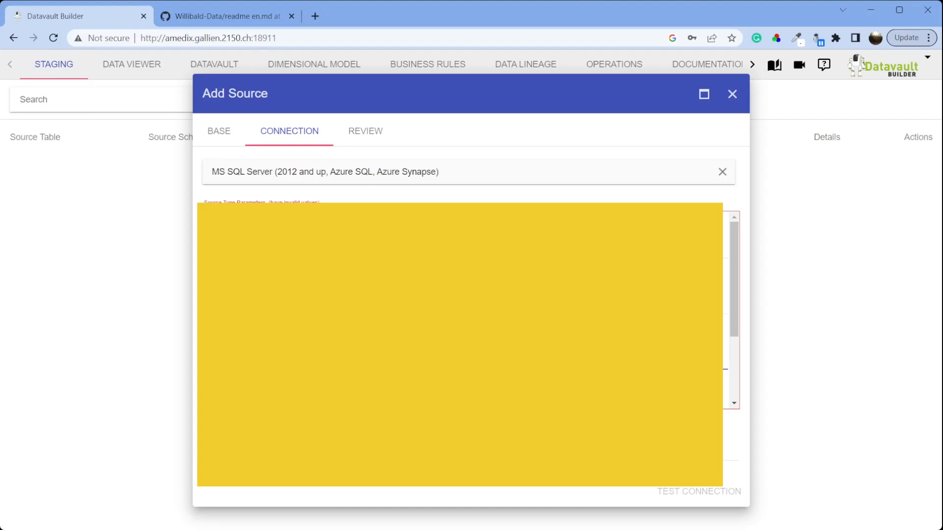
Step: Complete the Webshop source's SQL Server connection parameters, including the database, username and account password
key(alt+Tab)
key(alt+Tab)
key(Tab)
scroll(723, 361, down, 3)
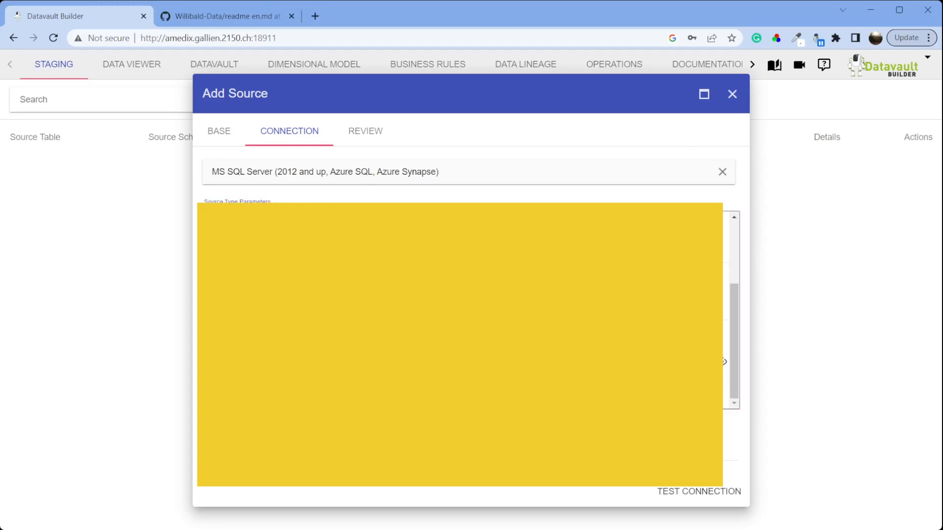
Step: Test the Webshop connection, review the source's settings and add the source
click(696, 491)
click(367, 133)
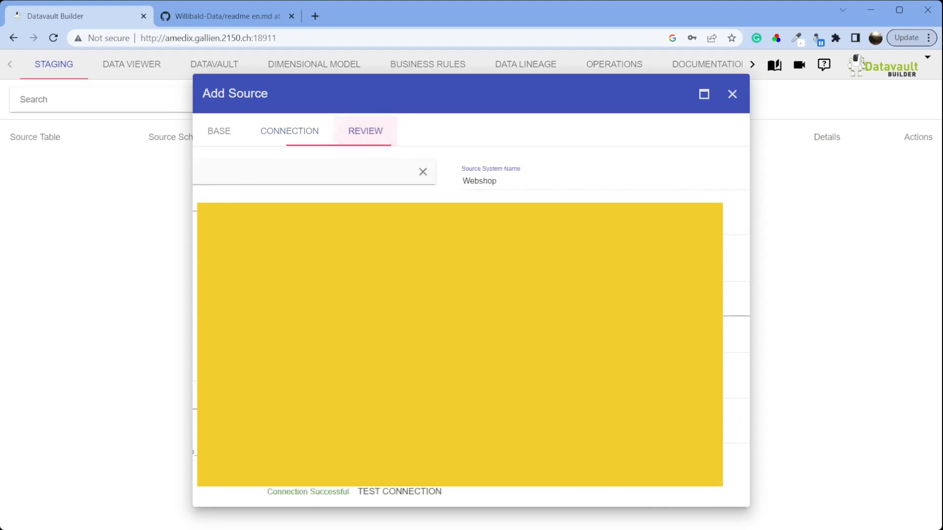
click(702, 491)
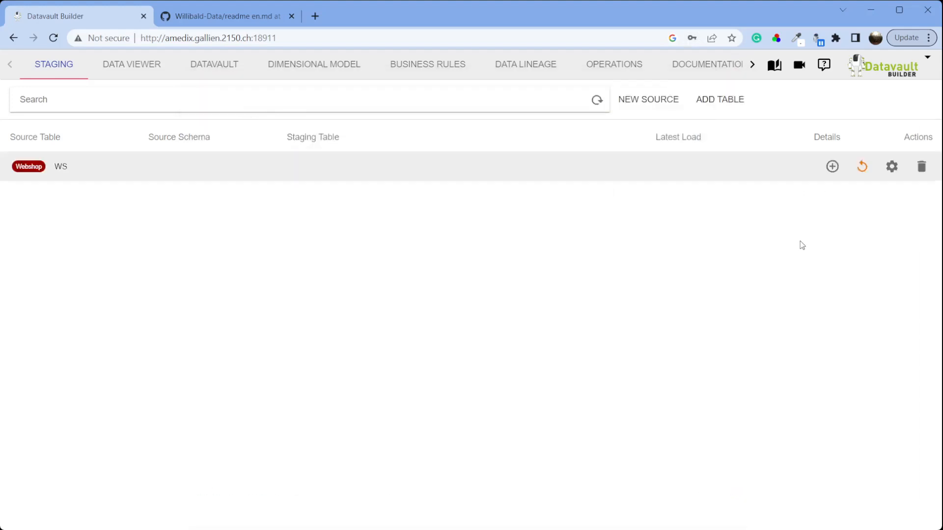
Step: Start a new table for the Webshop source, choosing the schema Dbo and the source table Position
click(833, 166)
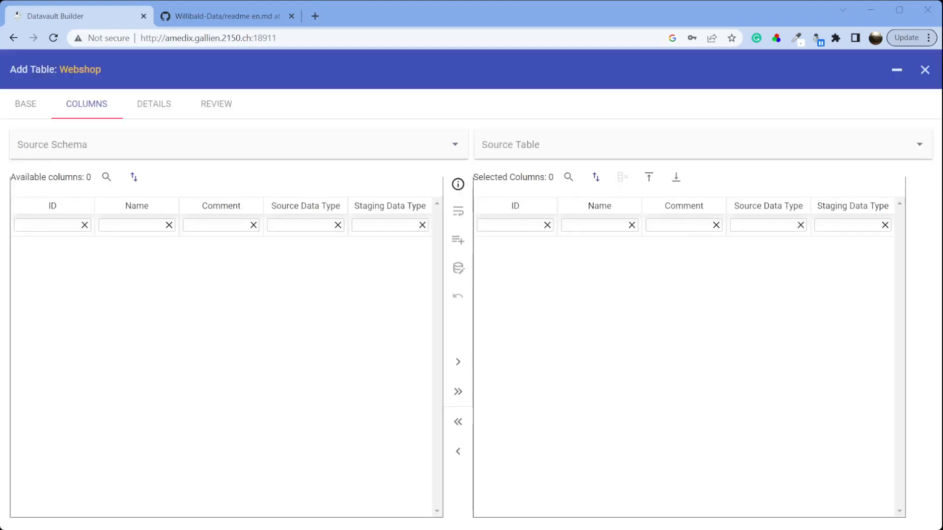
click(69, 143)
click(61, 180)
click(504, 138)
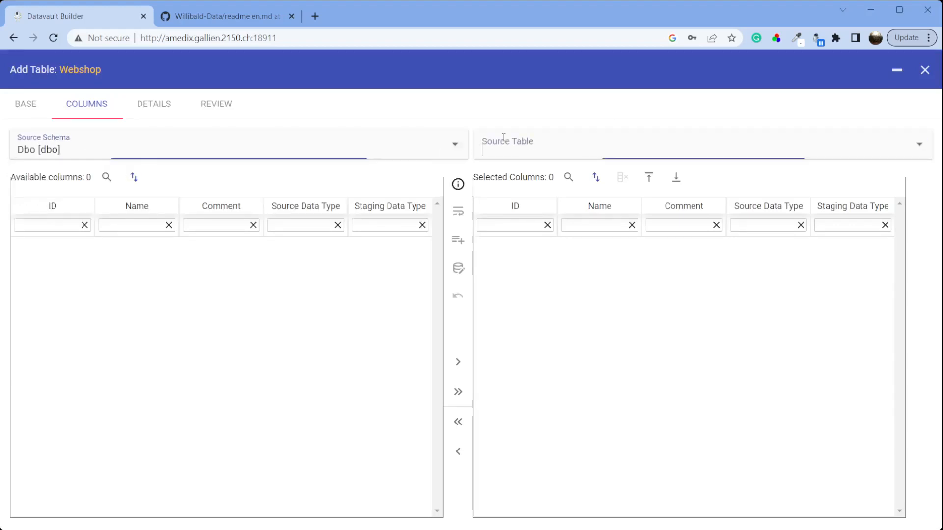
click(533, 147)
scroll(591, 252, down, 1)
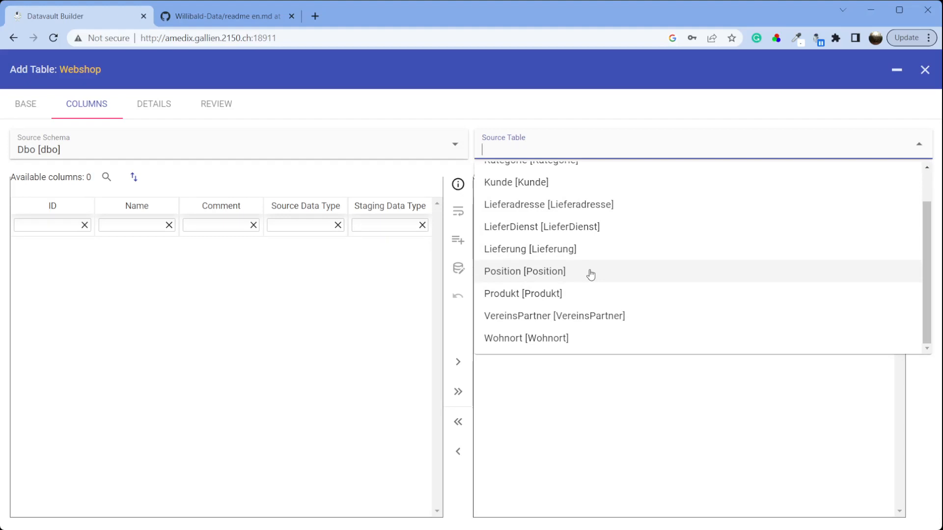
scroll(591, 274, up, 2)
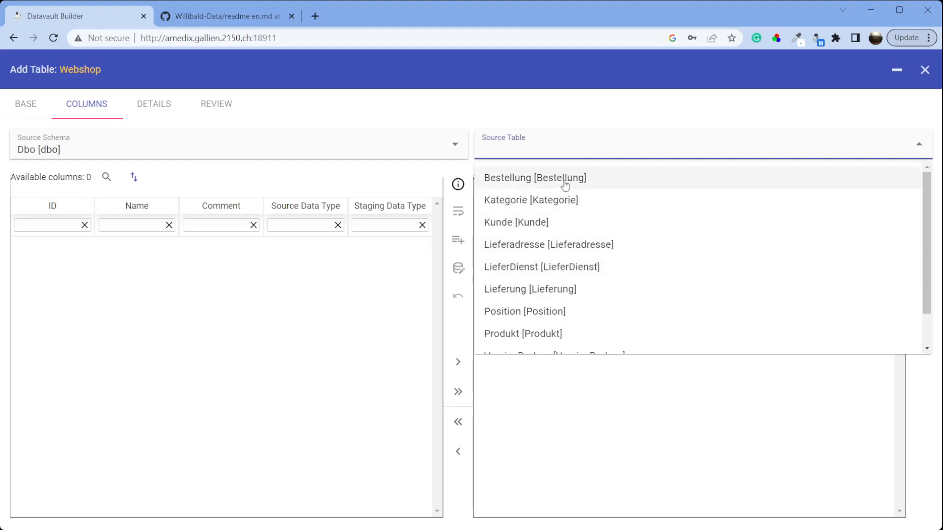
click(540, 314)
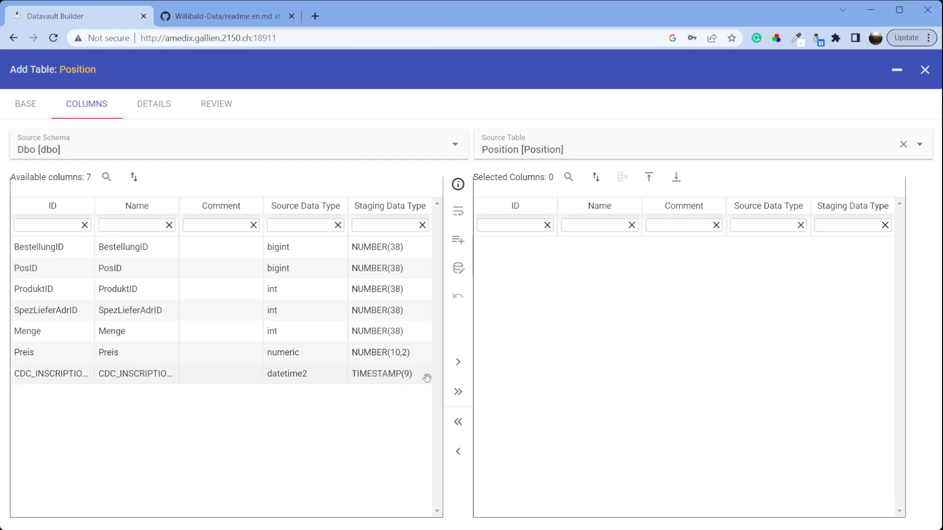
Step: Include all available columns of the Position table and resize the ID and Name columns of the selected list
click(459, 393)
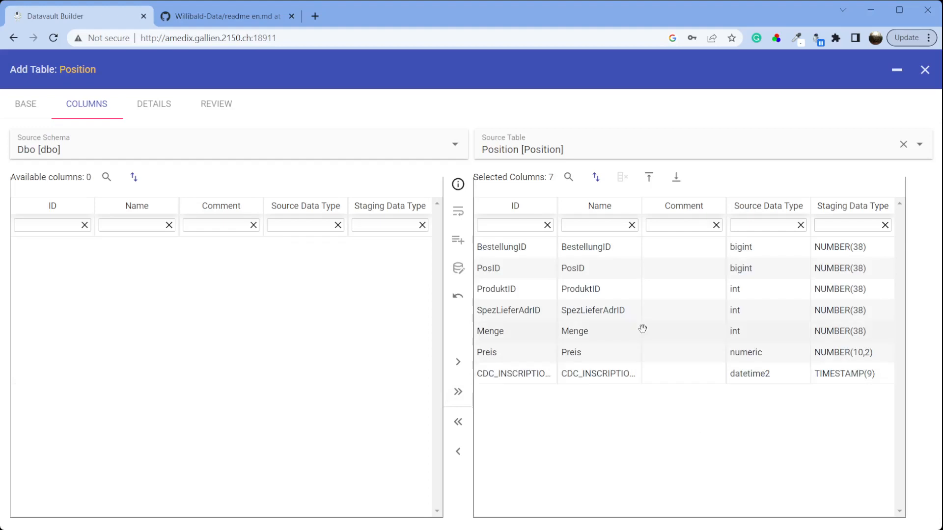
drag(642, 206, 676, 206)
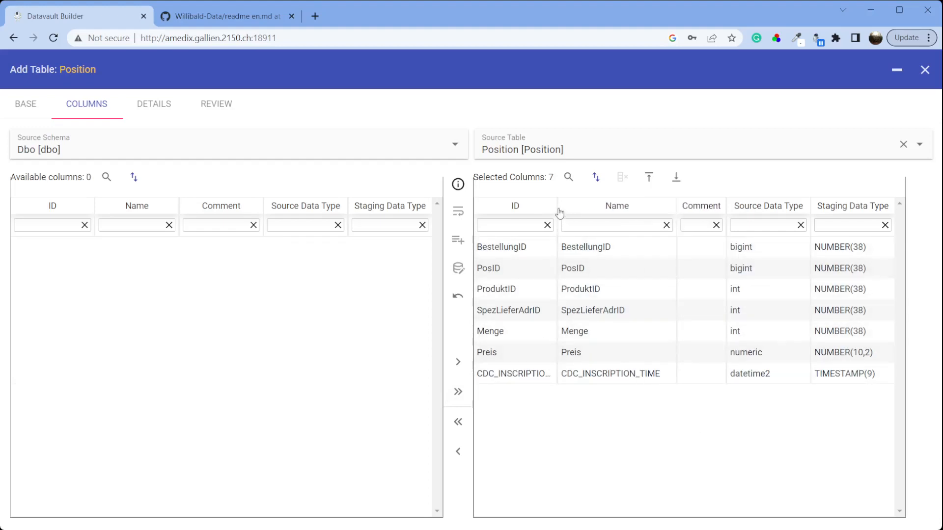
drag(557, 206, 589, 209)
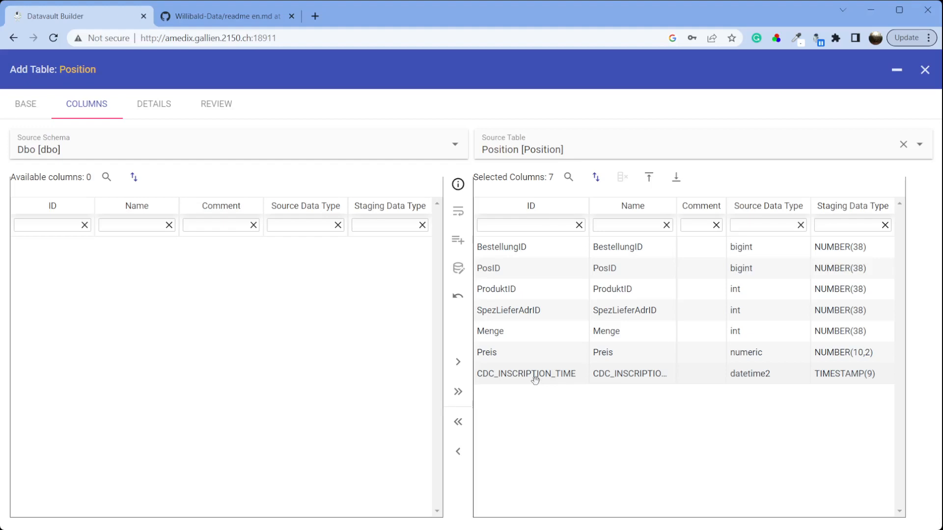
click(680, 208)
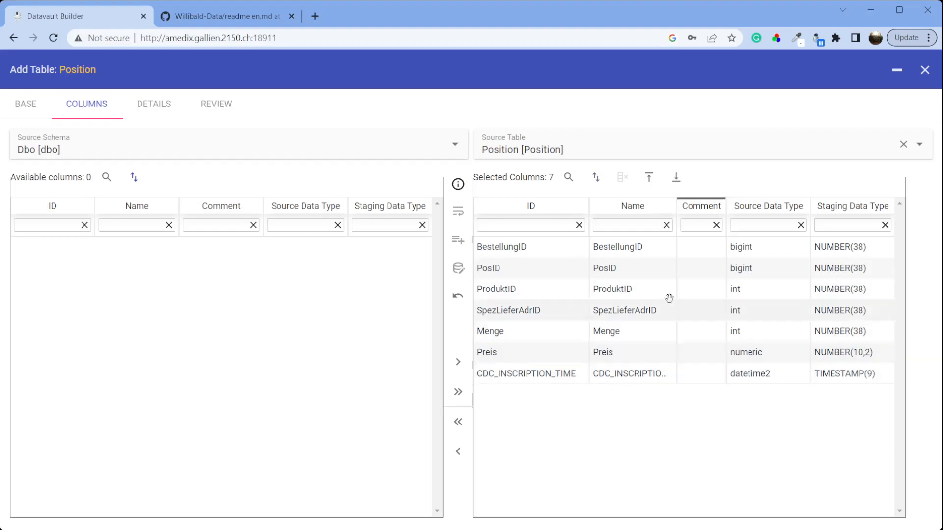
drag(677, 207, 708, 208)
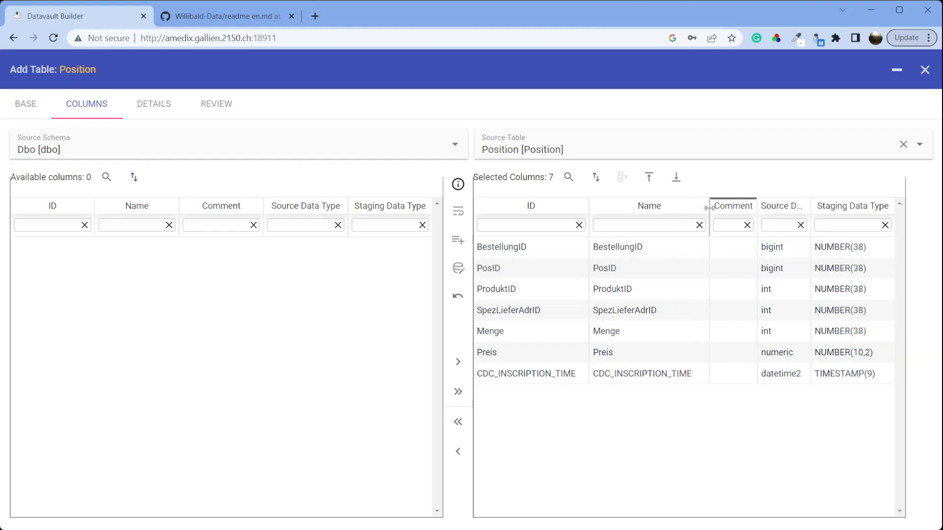
drag(709, 206, 665, 207)
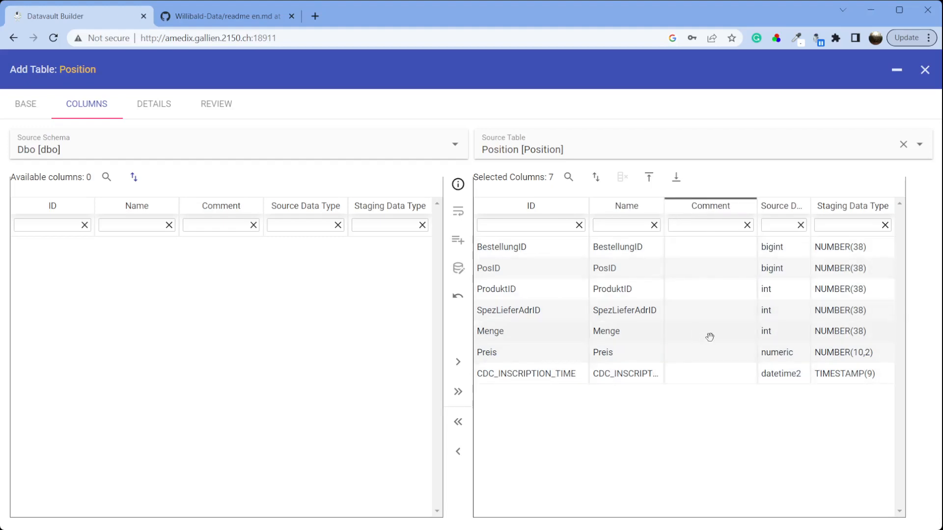
Step: Check the Position table's details and review, and add it to Staging with Load Immediately enabled
click(164, 115)
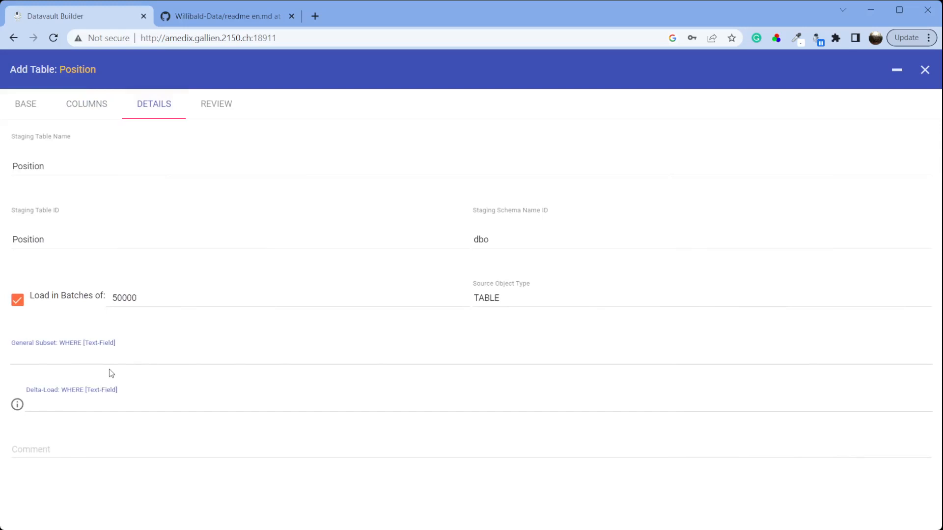
click(214, 105)
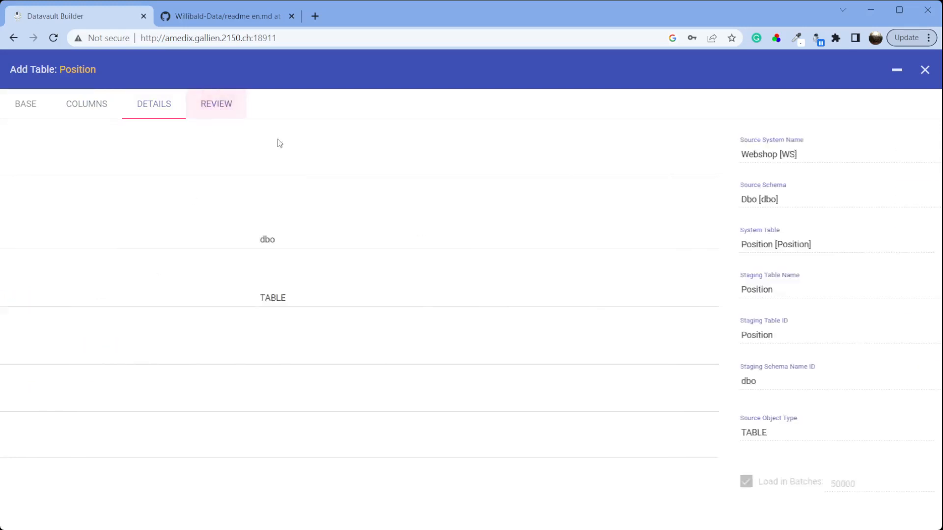
click(839, 518)
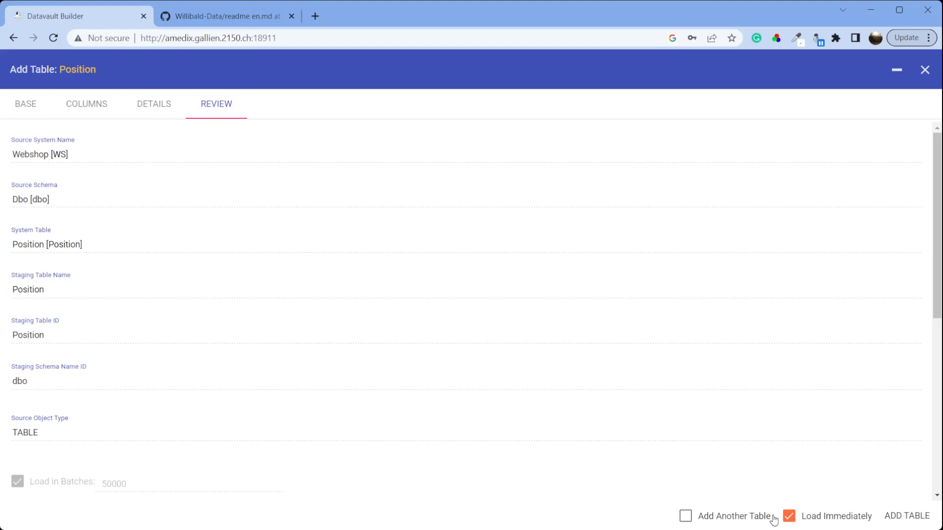
click(887, 516)
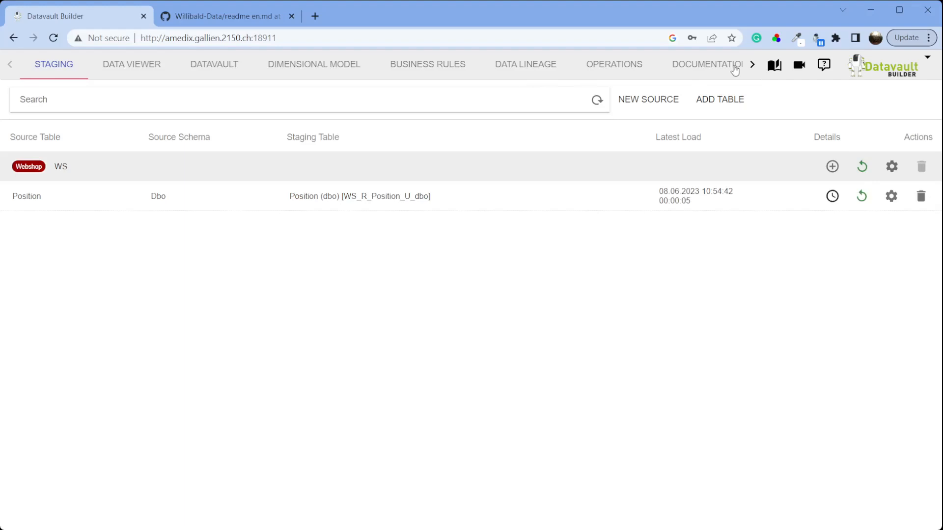
Step: Preview the loaded data of the Position staging table and close the preview
mouse_move(383, 205)
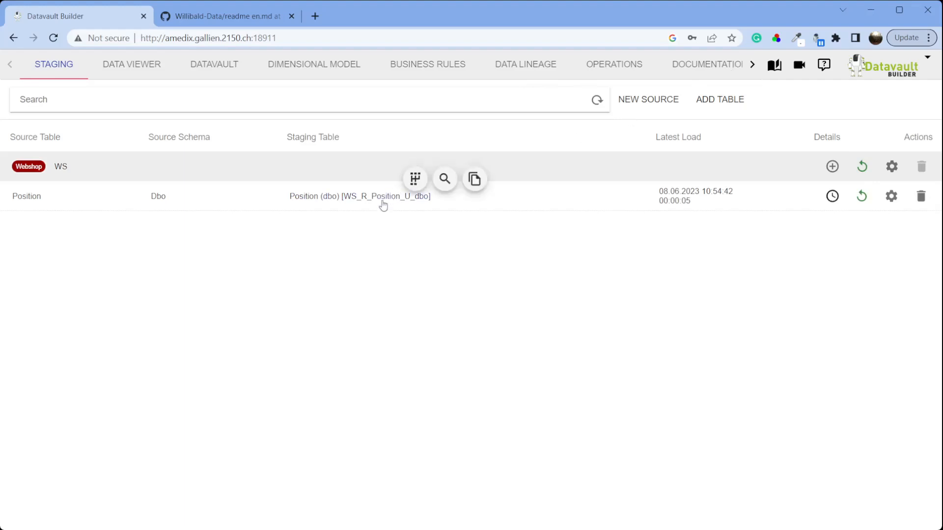
click(372, 205)
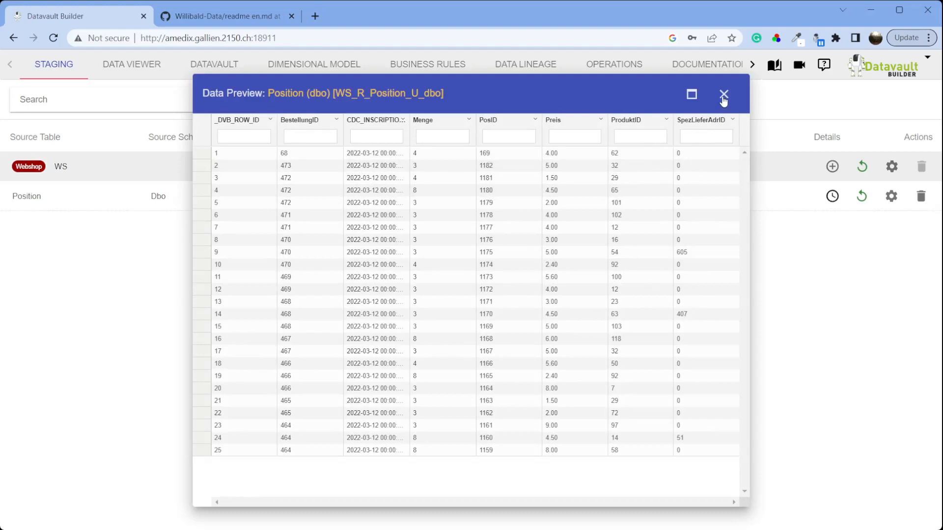
click(724, 94)
Step: Open the staging table Position in the Data Viewer and group its rows by BestellungID
click(146, 69)
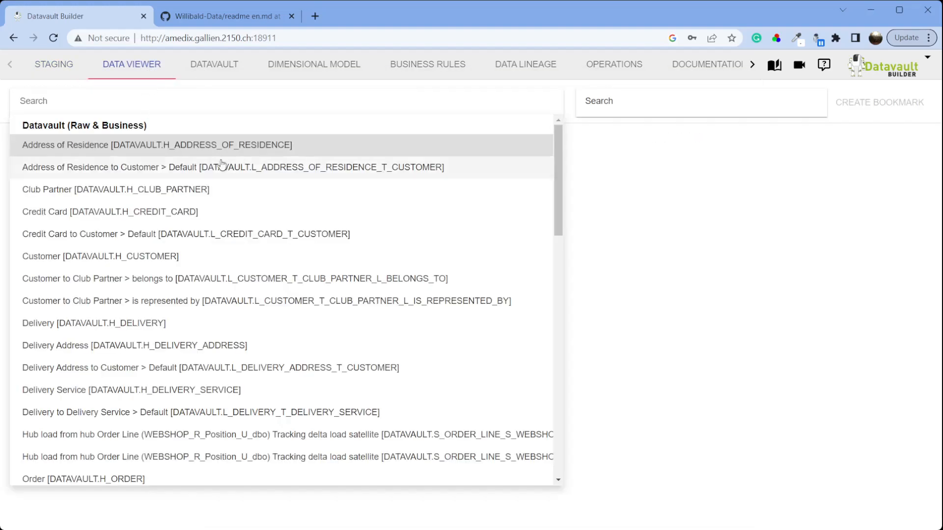
scroll(236, 221, down, 15)
scroll(204, 252, up, 3)
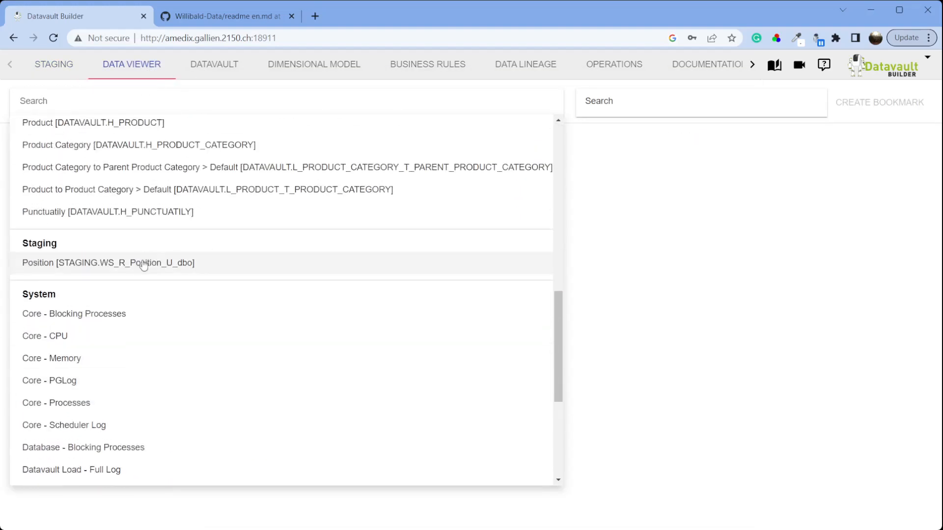
click(206, 260)
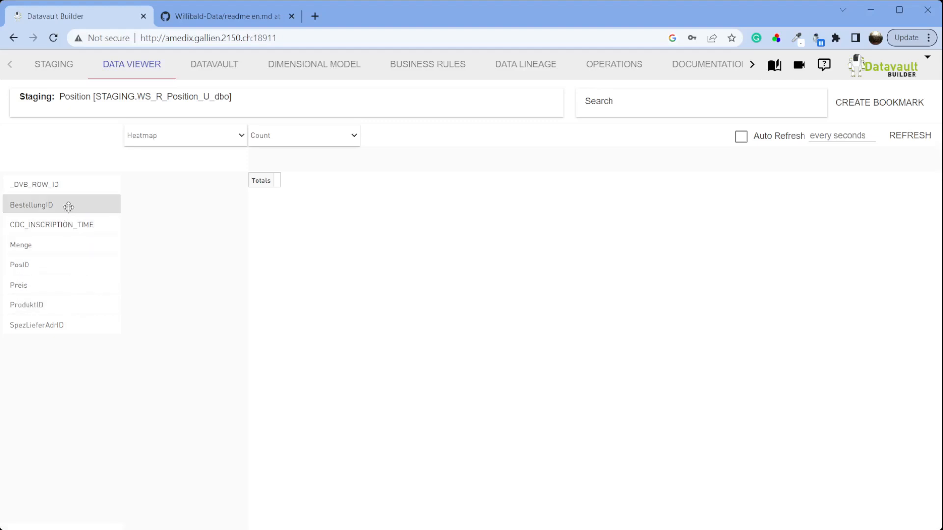
drag(68, 207, 196, 207)
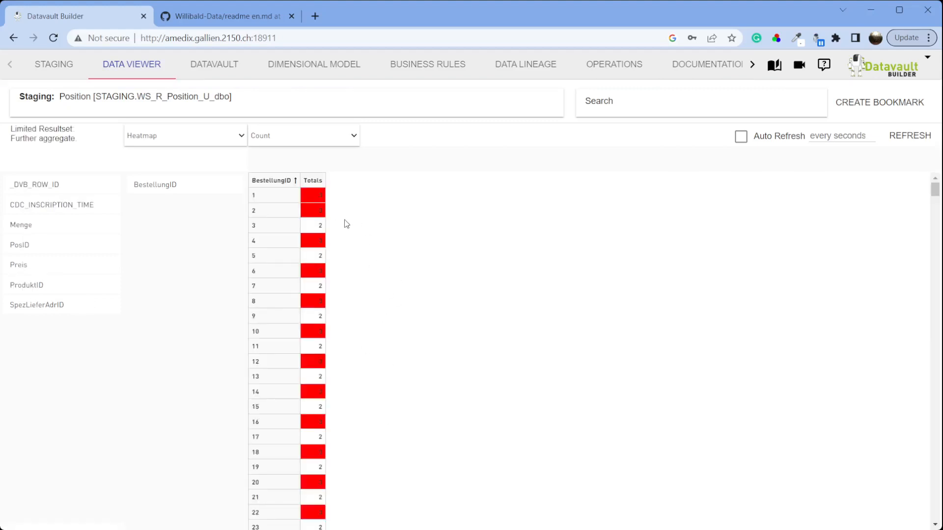
Step: Show the BestellungID counts as a Treemap and as a Bar Chart, and move BestellungID to the column dimension
click(195, 244)
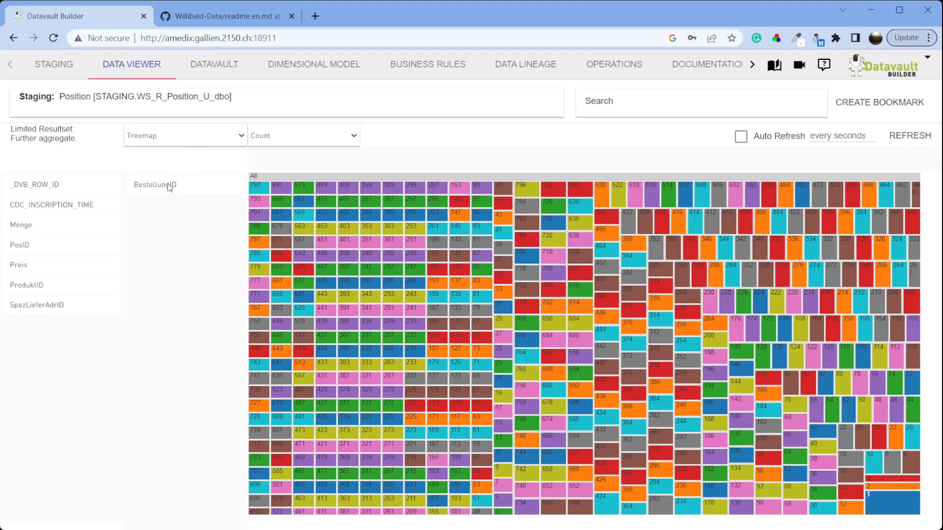
click(165, 205)
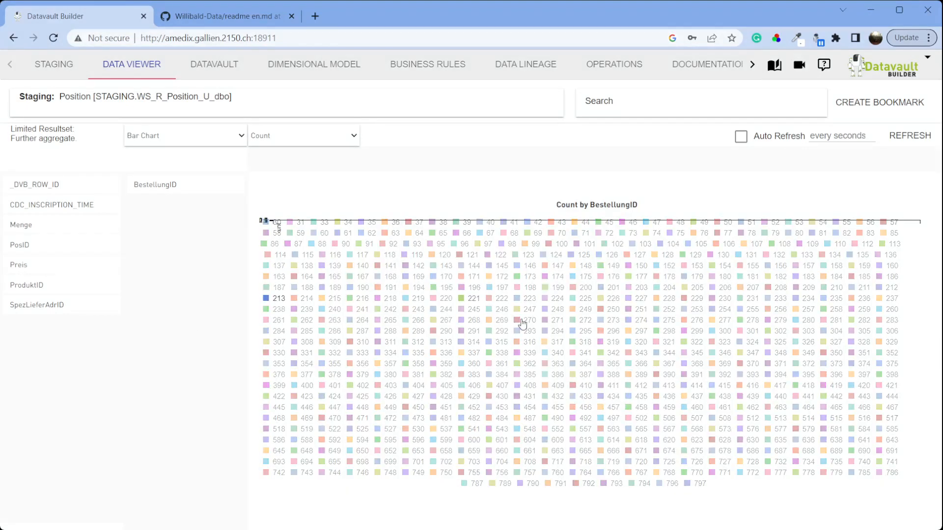
drag(177, 185, 325, 165)
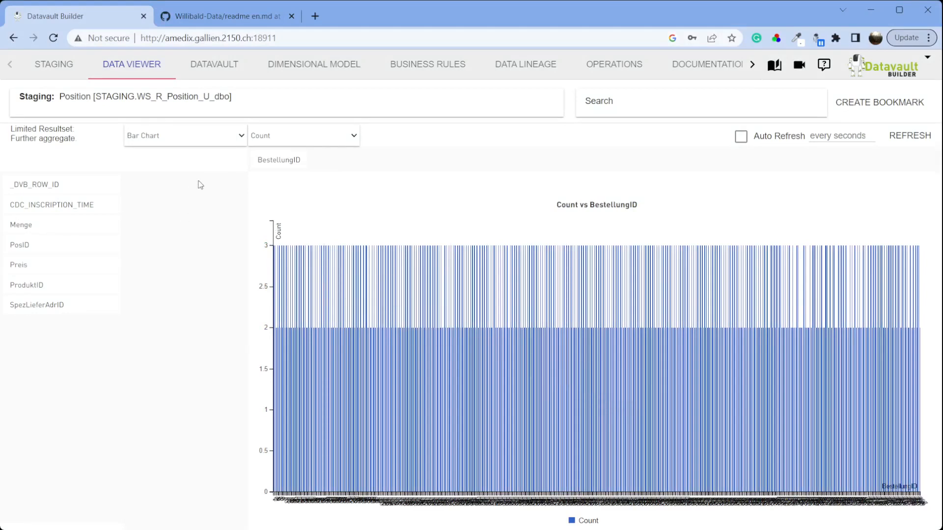
Step: Remove BestellungID from the bar chart and use Menge as the row dimension instead
click(295, 161)
click(99, 189)
drag(278, 160, 63, 202)
drag(49, 244, 162, 186)
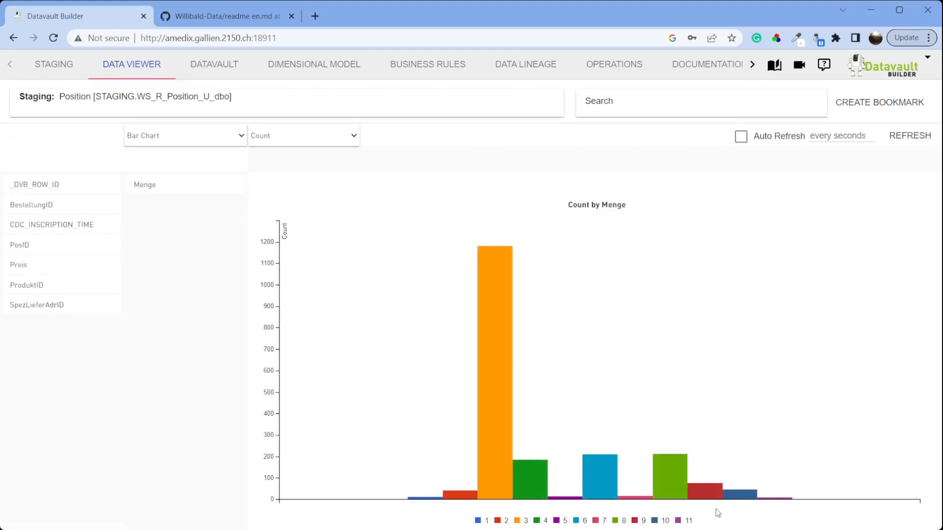
Step: Examine the filter values of Menge and close the filter with all values selected
click(188, 185)
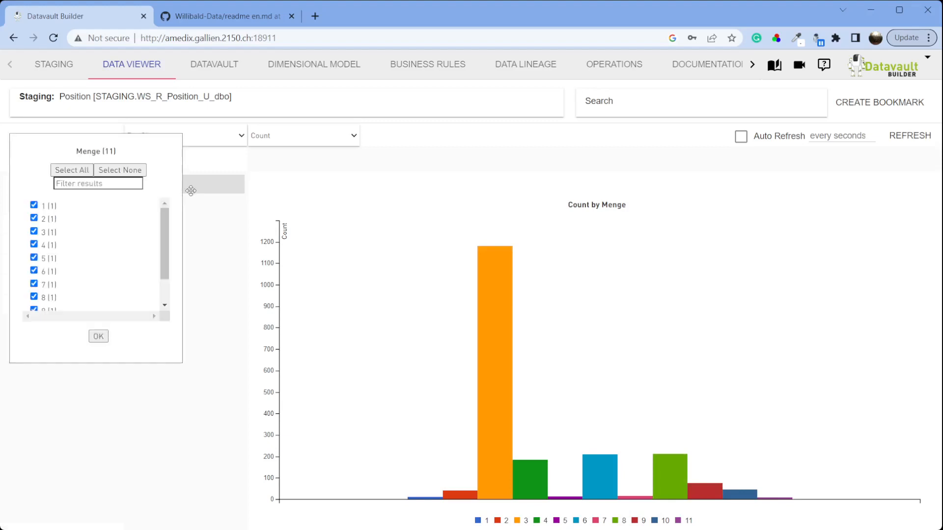
scroll(163, 223, down, 2)
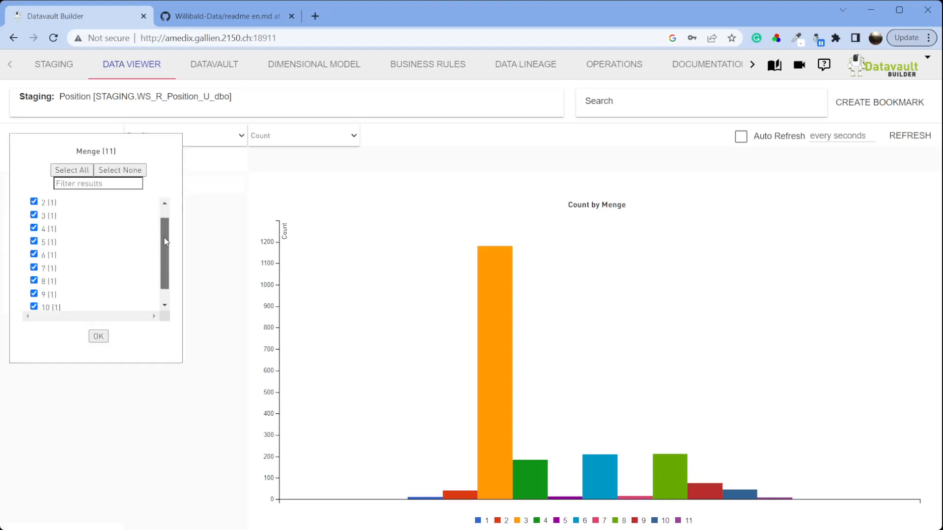
click(99, 337)
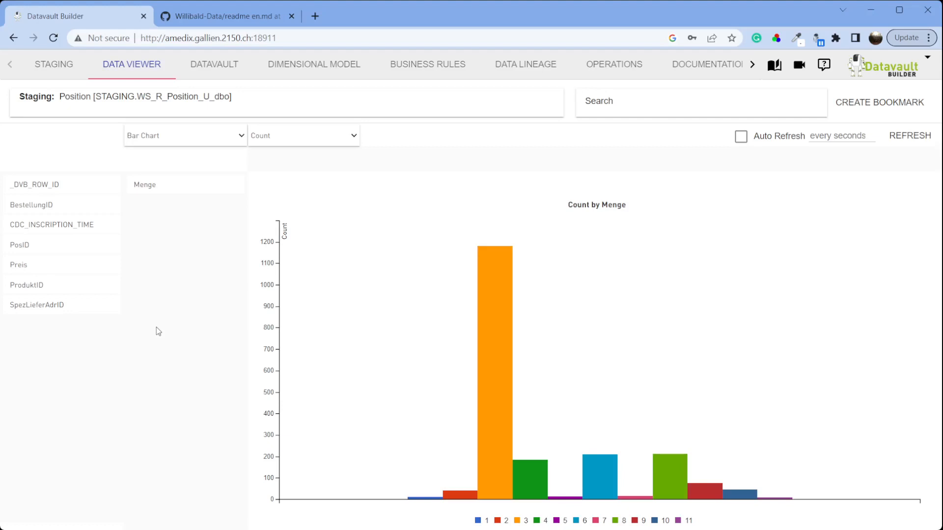
Step: Begin a hub load for the Order Line hub with Webshop as source system and Position (dbo) as source table
click(216, 71)
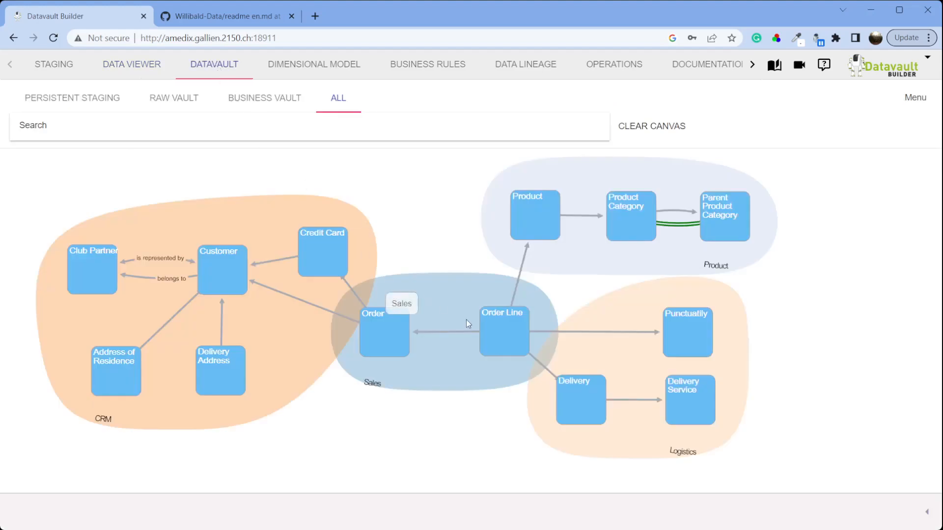
right_click(499, 342)
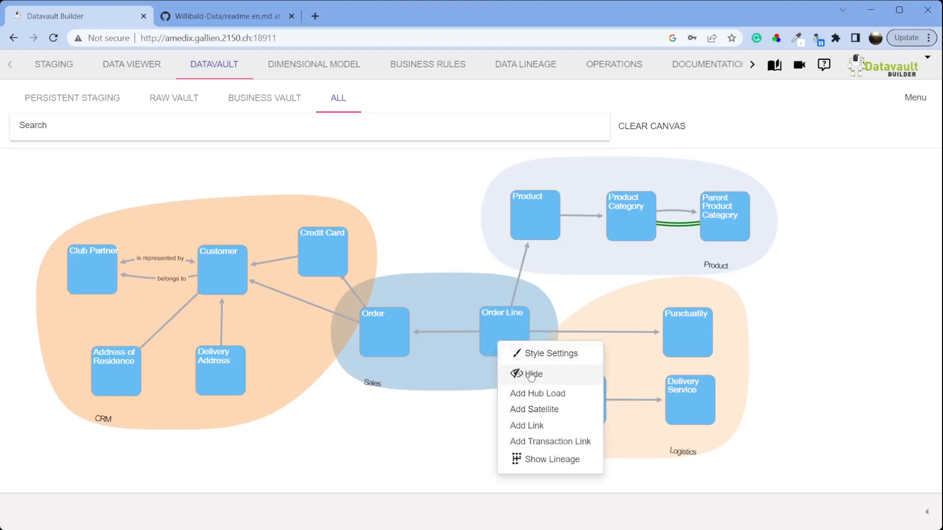
click(553, 398)
click(319, 169)
click(321, 190)
click(541, 169)
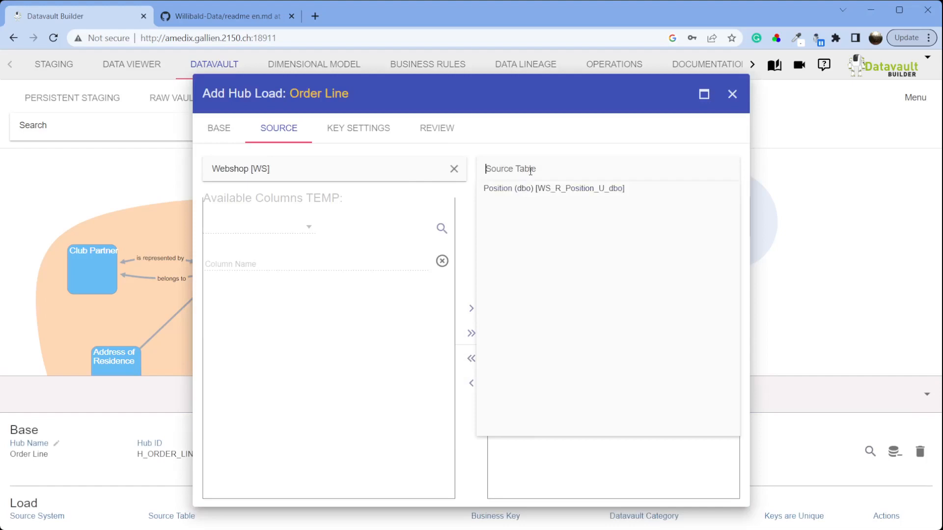
click(558, 189)
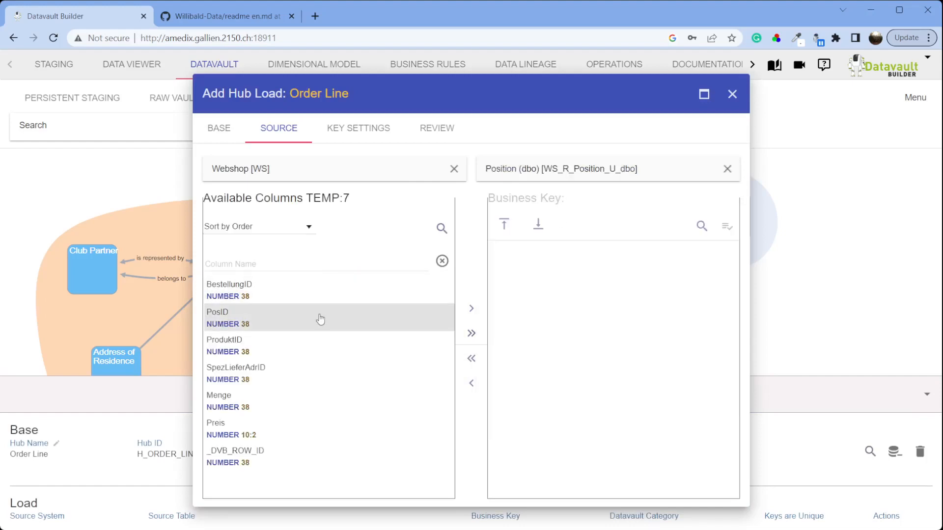
Step: Define the business key from BestellungID and PosID, checking its uniqueness and previewing its values
drag(453, 322, 612, 295)
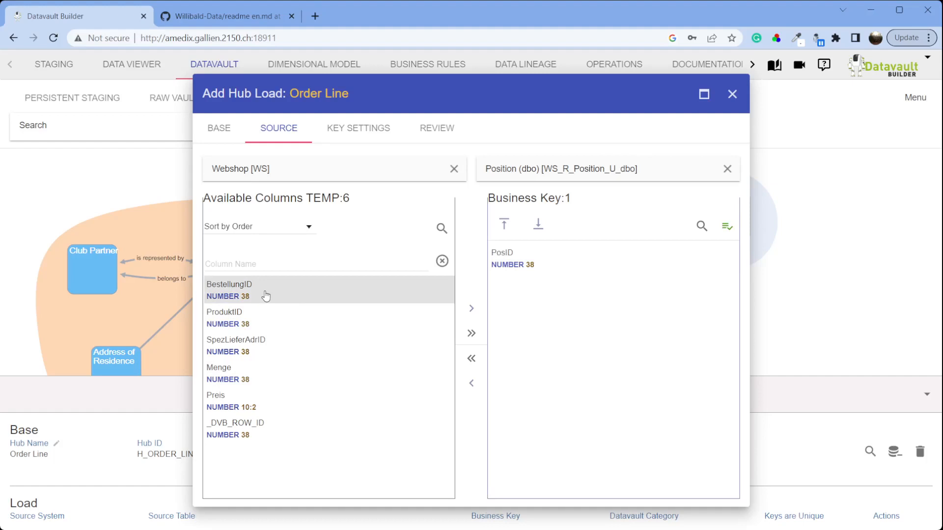
drag(266, 295, 559, 261)
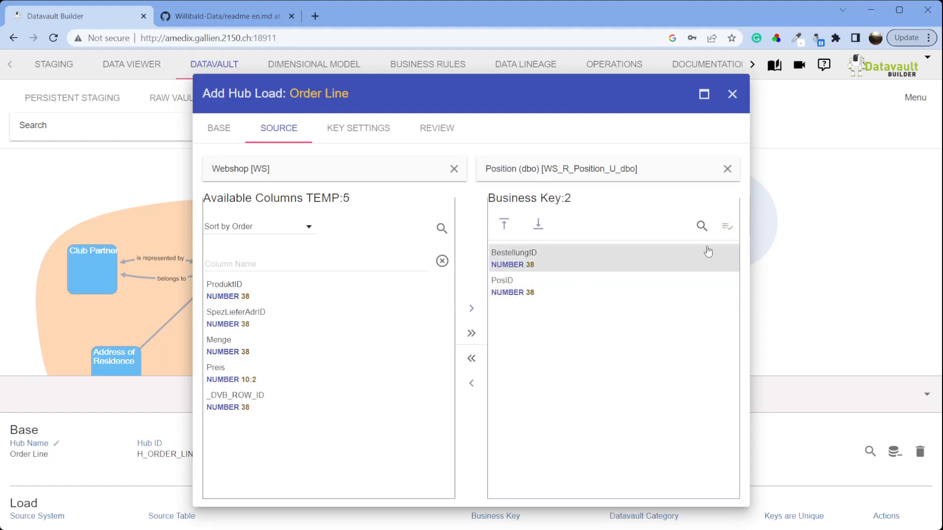
click(726, 228)
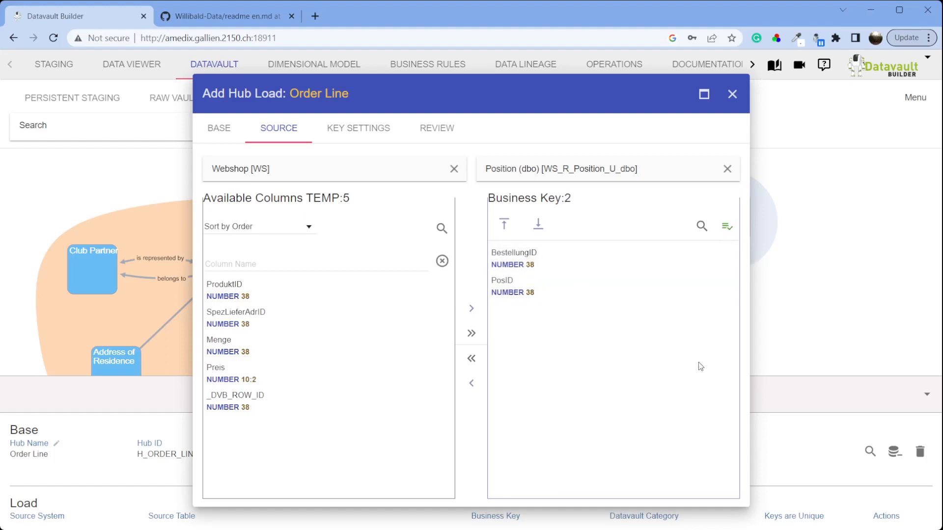
click(702, 227)
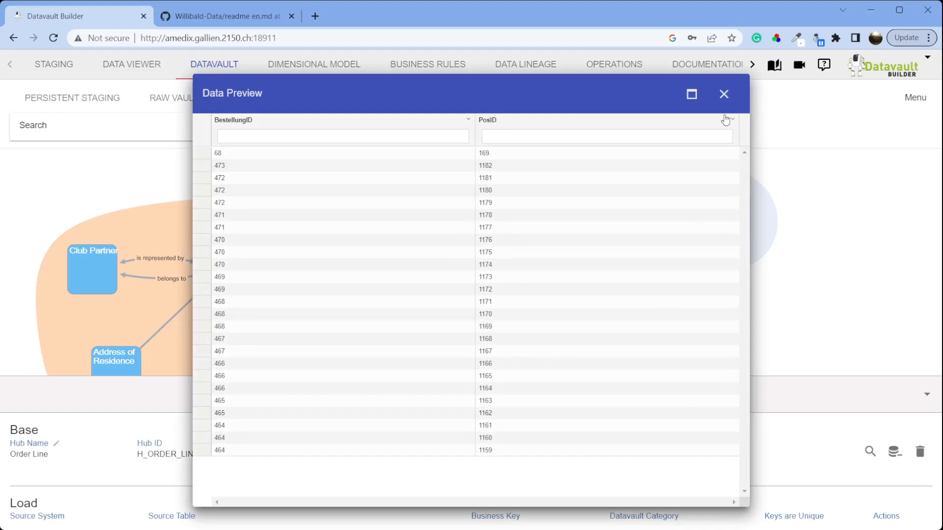
click(723, 93)
Step: Add the Order Line hub load with Keys are Unique, category Raw Vault and Auto Create Default Satellite enabled
click(375, 128)
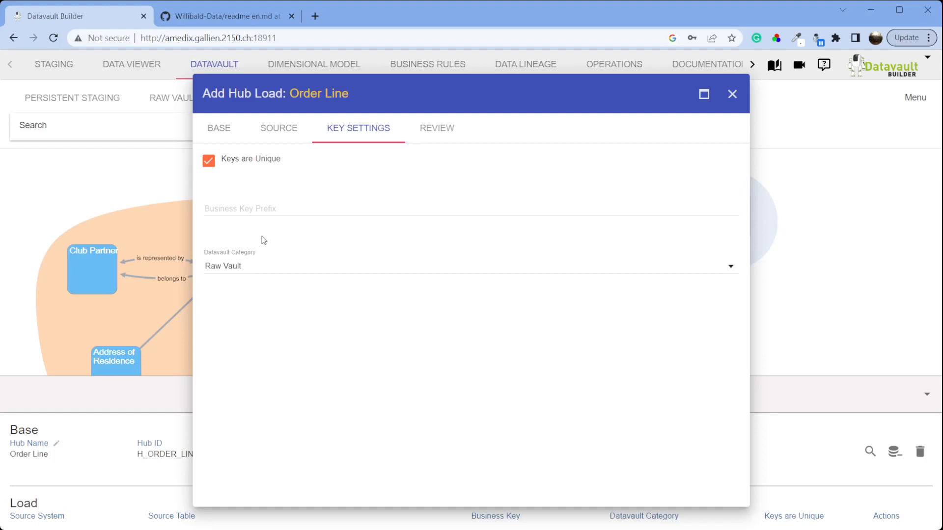
click(435, 131)
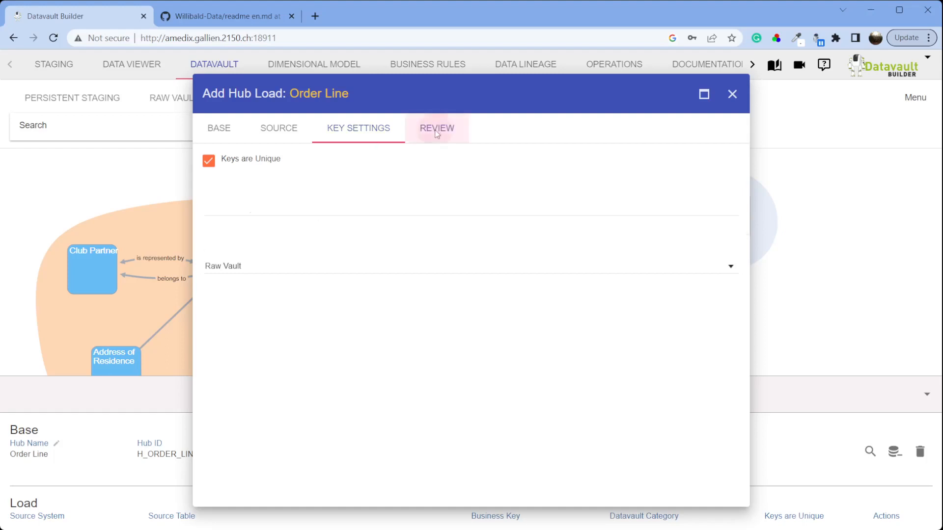
click(578, 500)
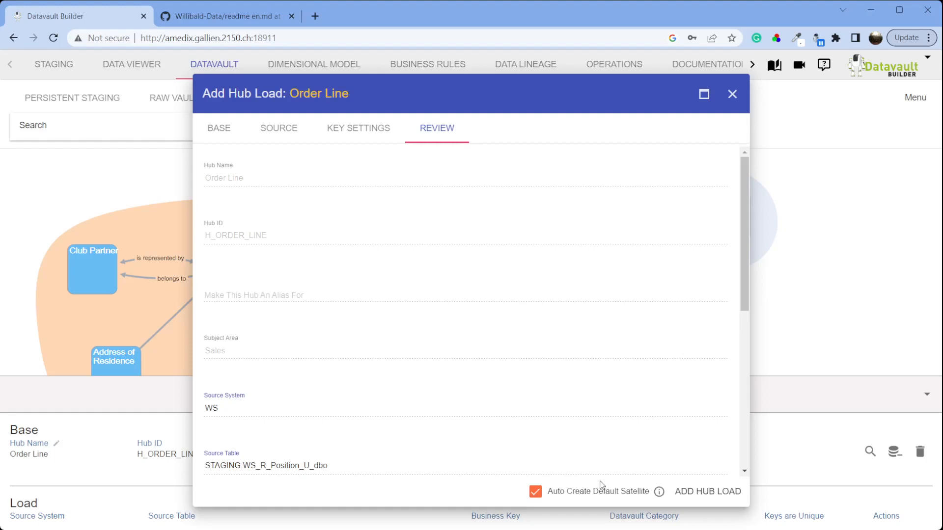
click(712, 492)
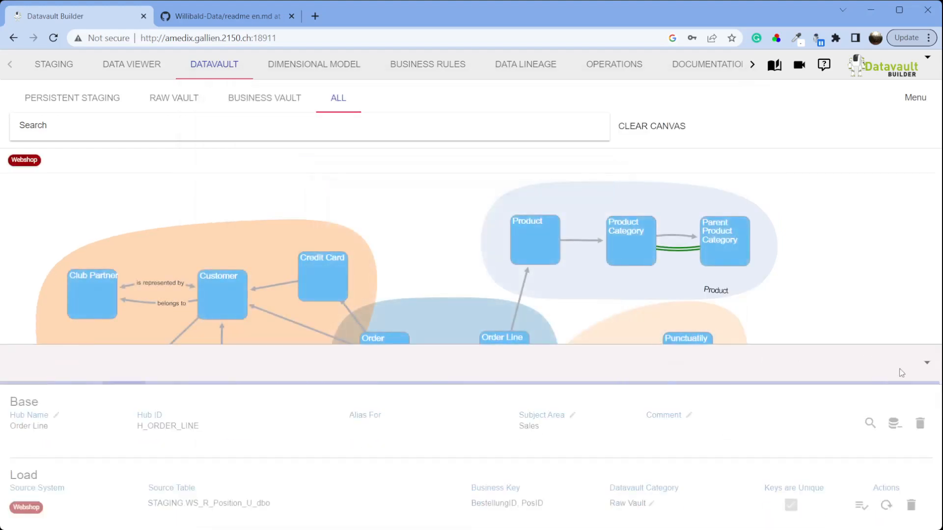
click(928, 368)
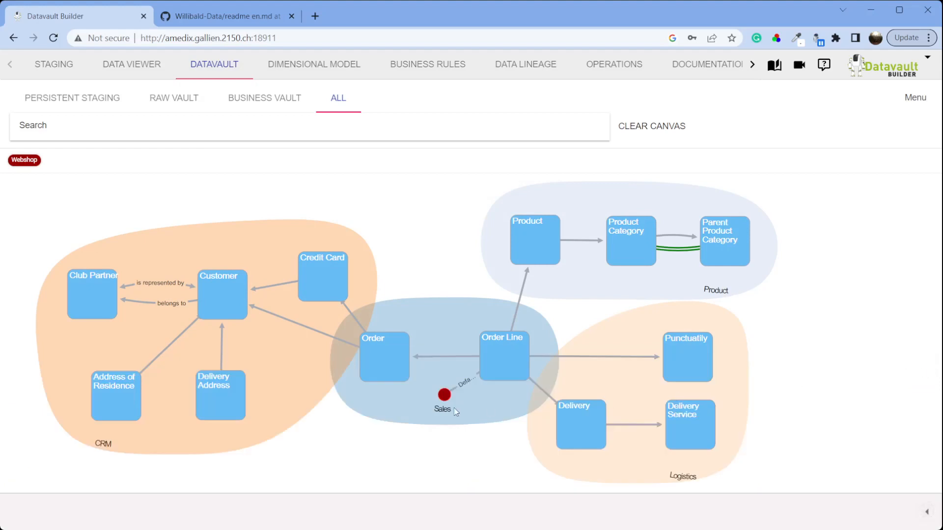
Step: Run the Webshop load of the Order Line hub and preview the loaded hub data
mouse_move(446, 396)
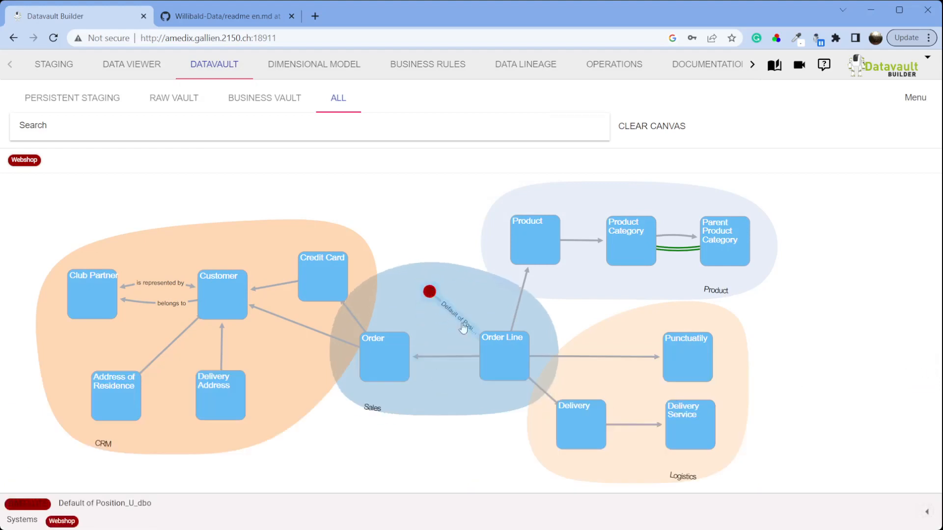
click(504, 365)
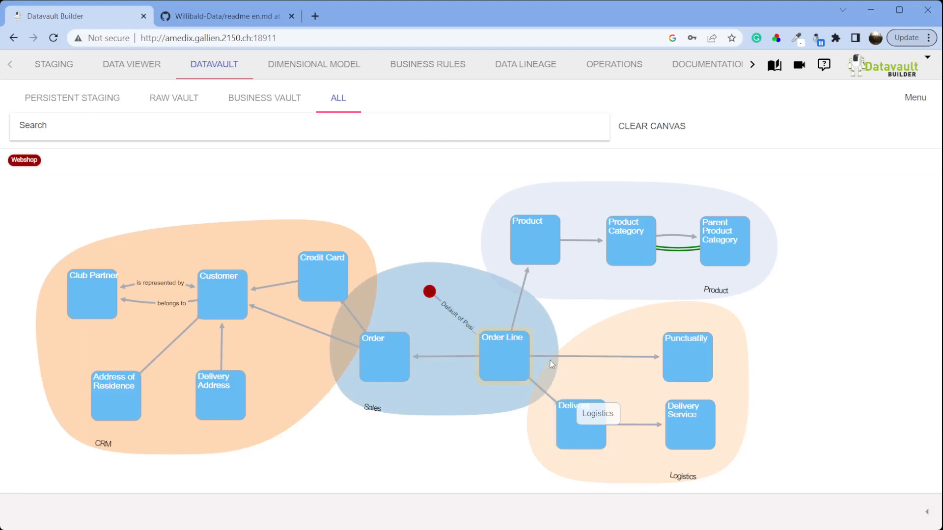
click(715, 516)
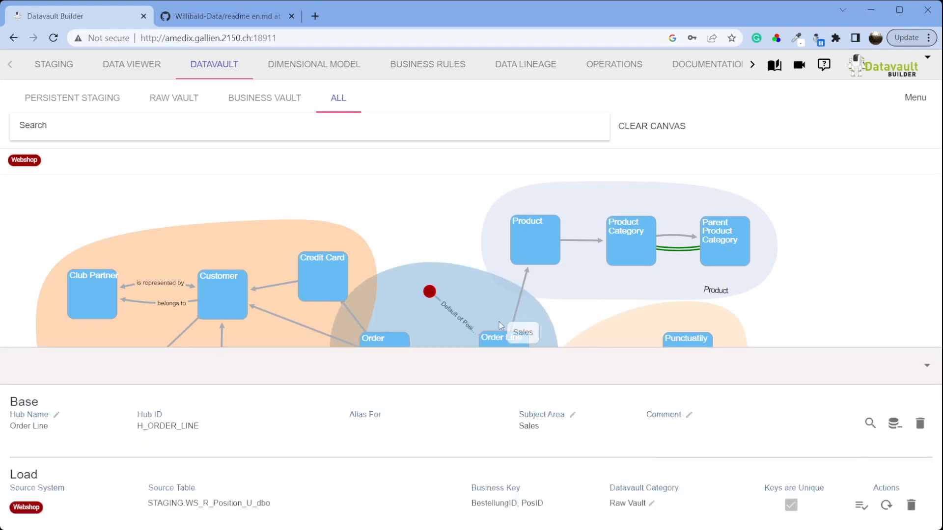
drag(847, 300, 848, 225)
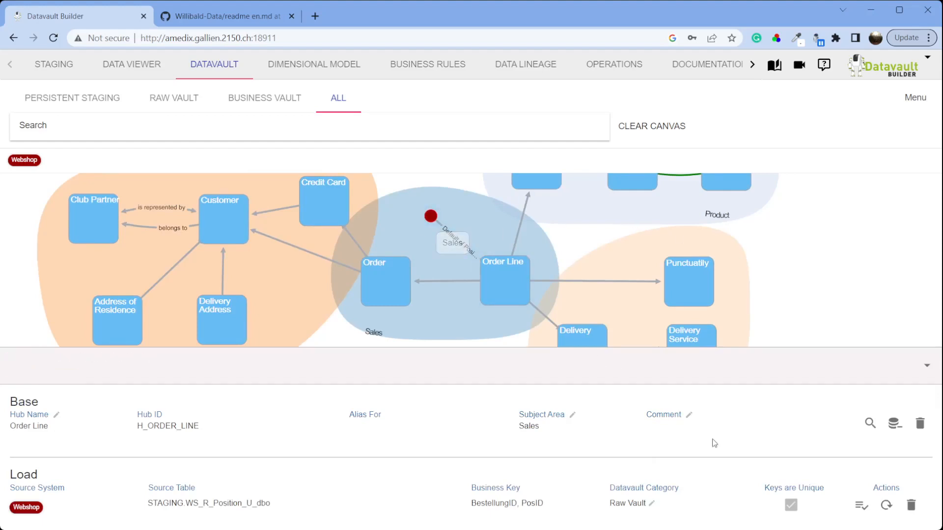
click(886, 505)
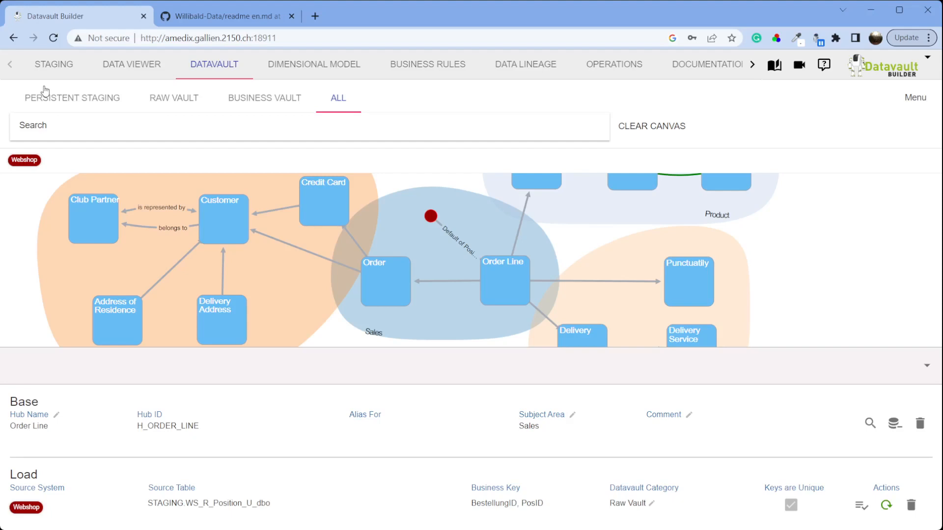
click(870, 423)
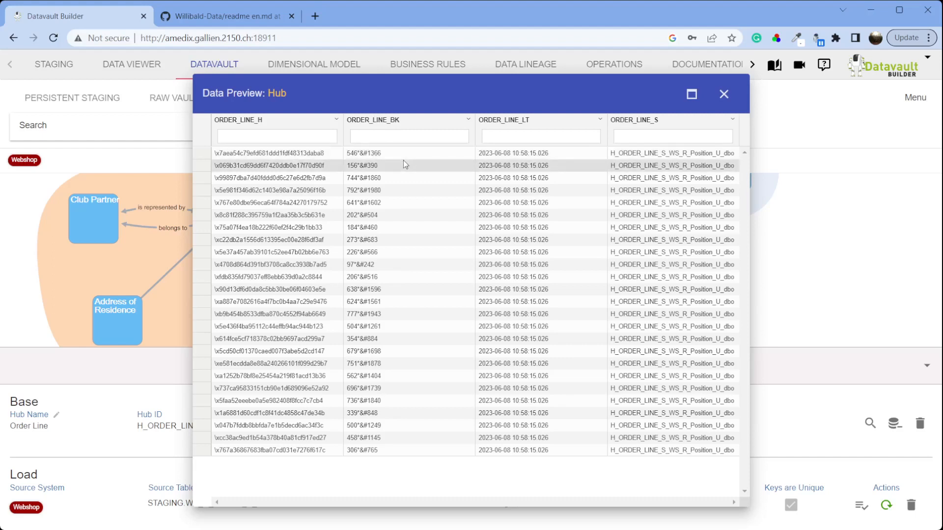
click(724, 94)
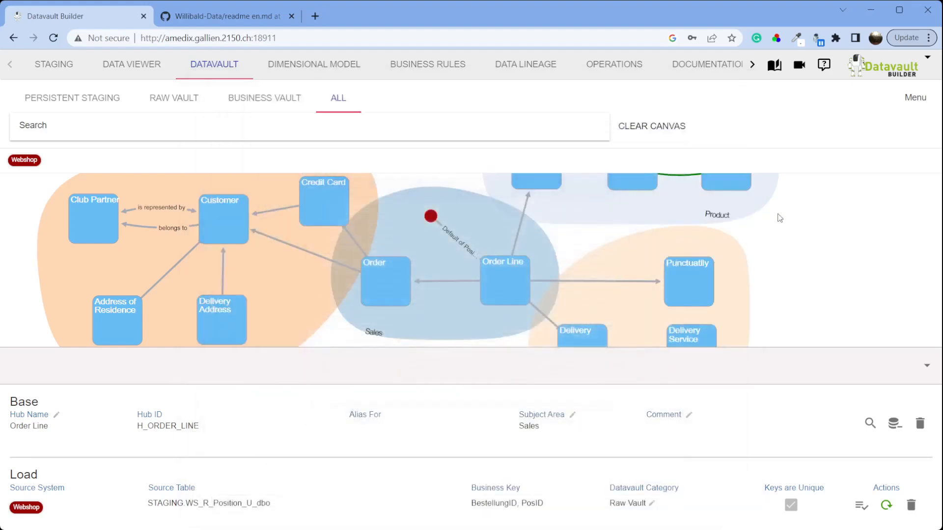
Step: Run the Webshop load of the Default of Position_U_dbo satellite and collapse its details
mouse_move(462, 250)
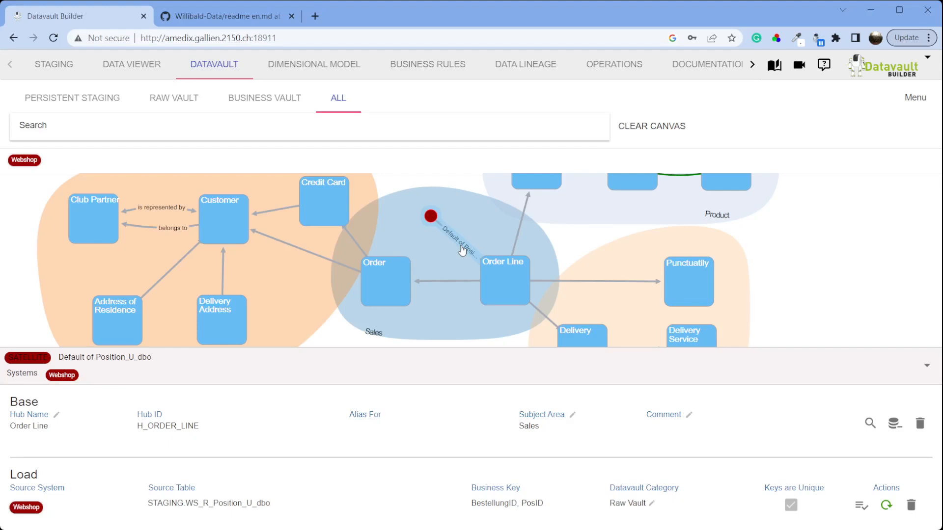
click(432, 218)
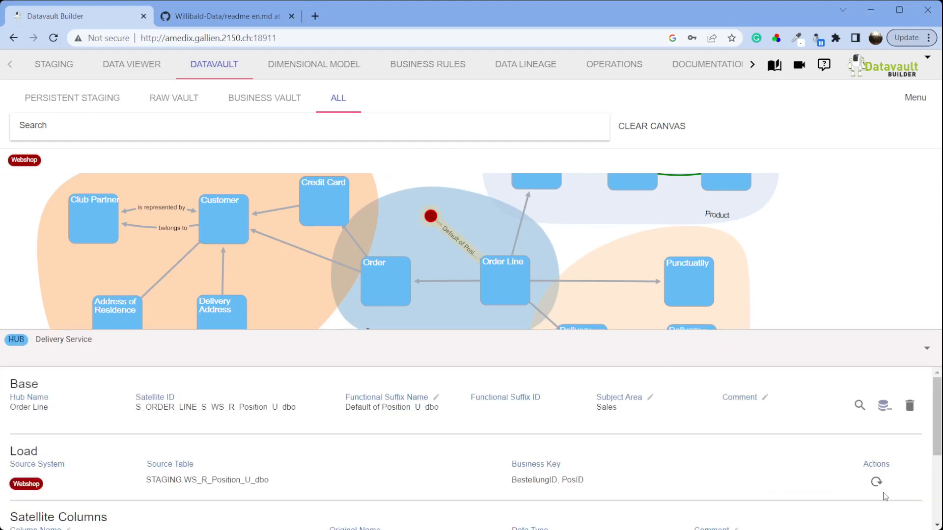
click(877, 481)
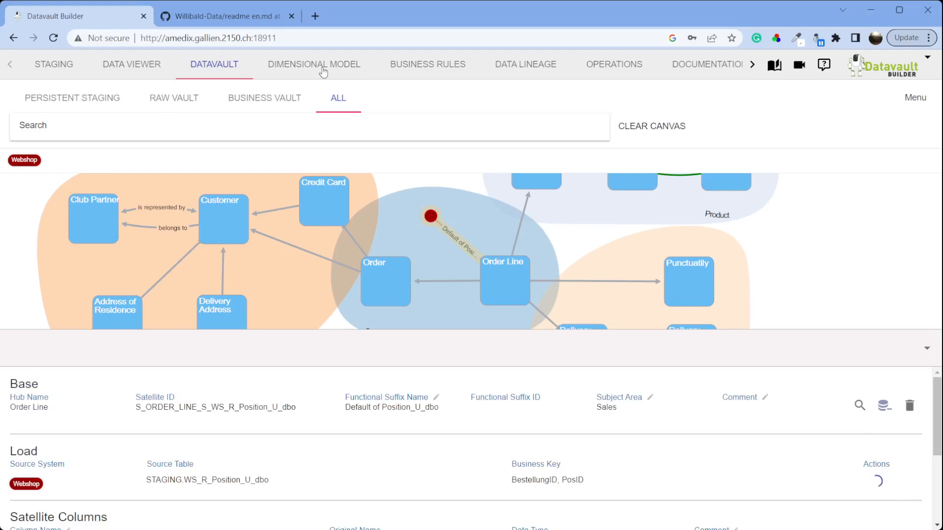
click(926, 348)
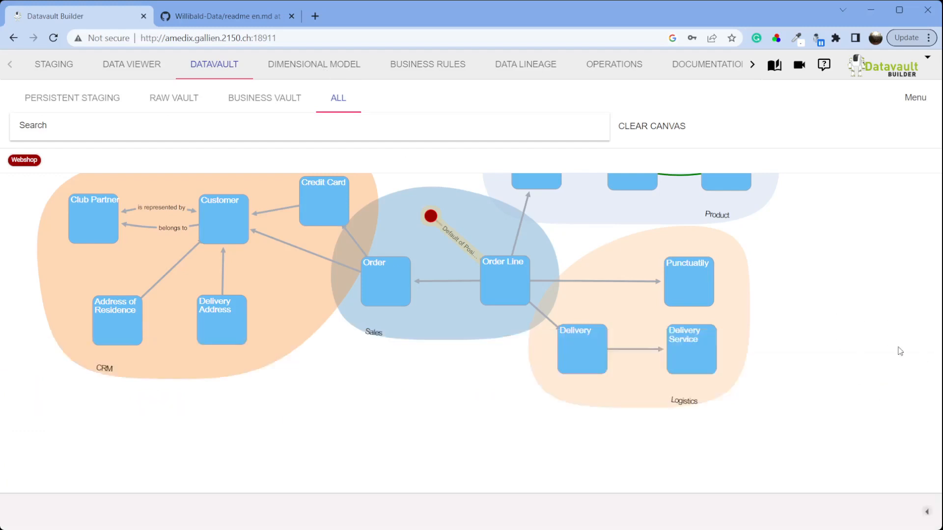
Step: Start a business object in the dimensional model with start hub Order Line, source system Webshop and start data set Default of Position_U_dbo
mouse_move(492, 296)
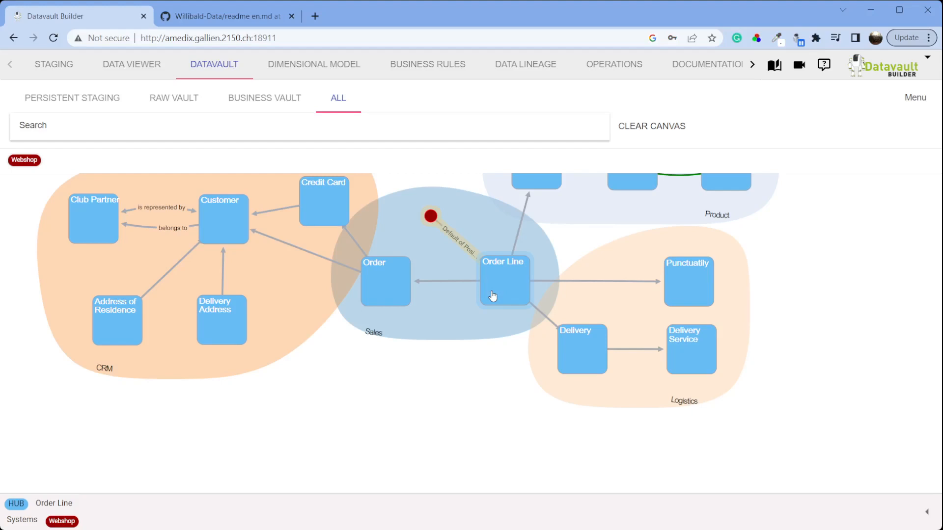
click(337, 67)
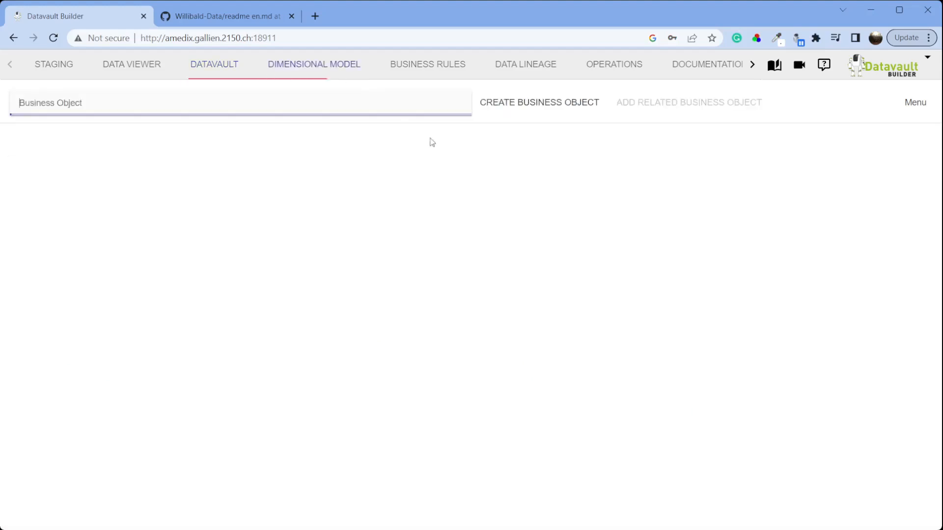
click(528, 104)
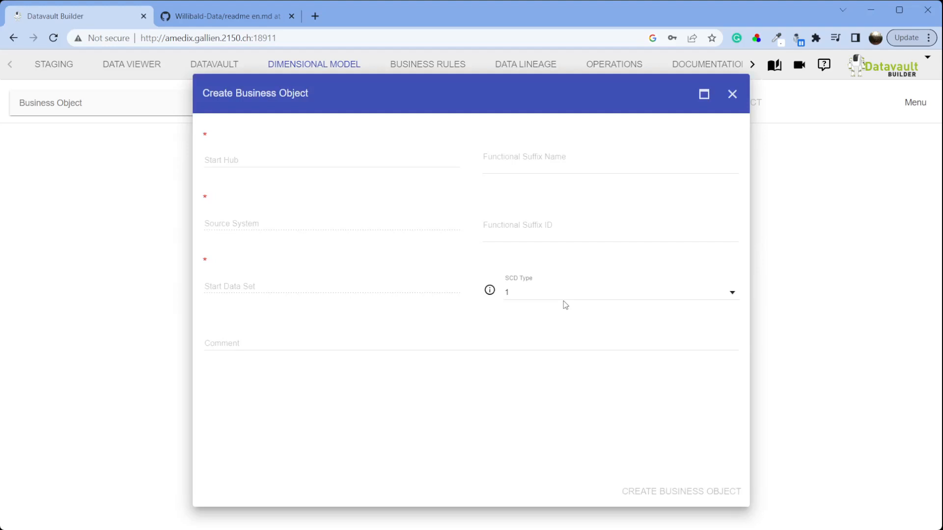
click(362, 158)
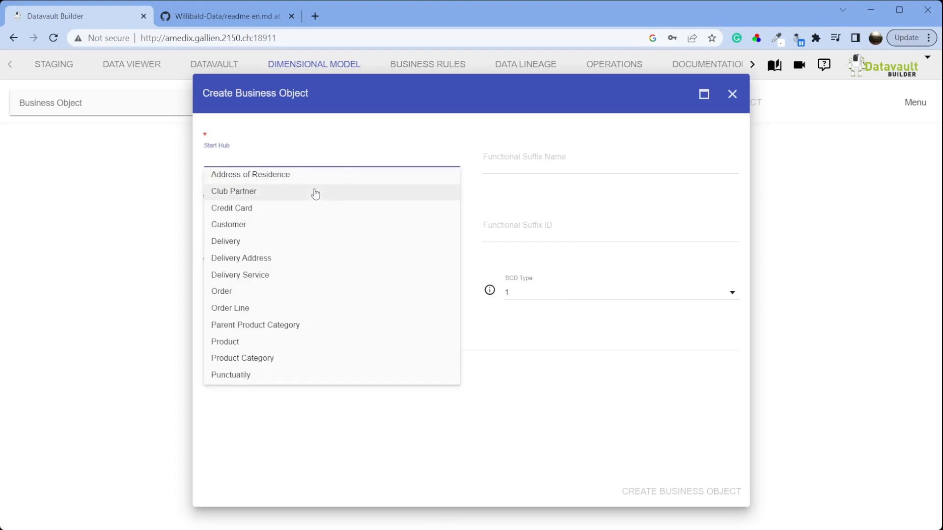
text(or)
click(316, 193)
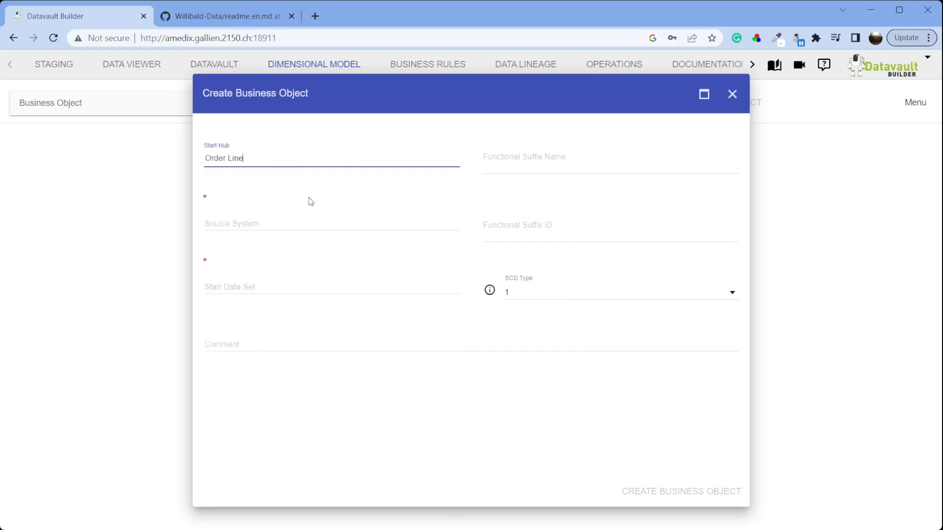
click(268, 218)
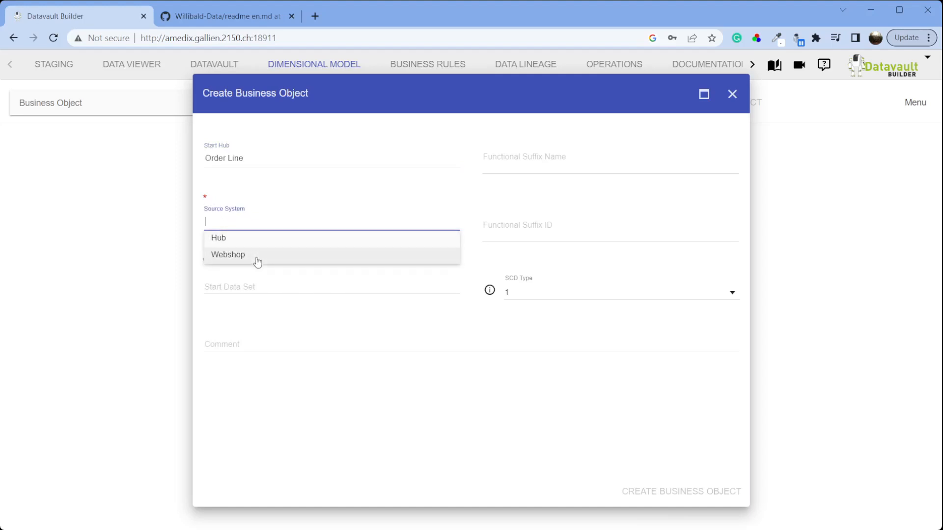
click(257, 254)
click(252, 287)
click(265, 301)
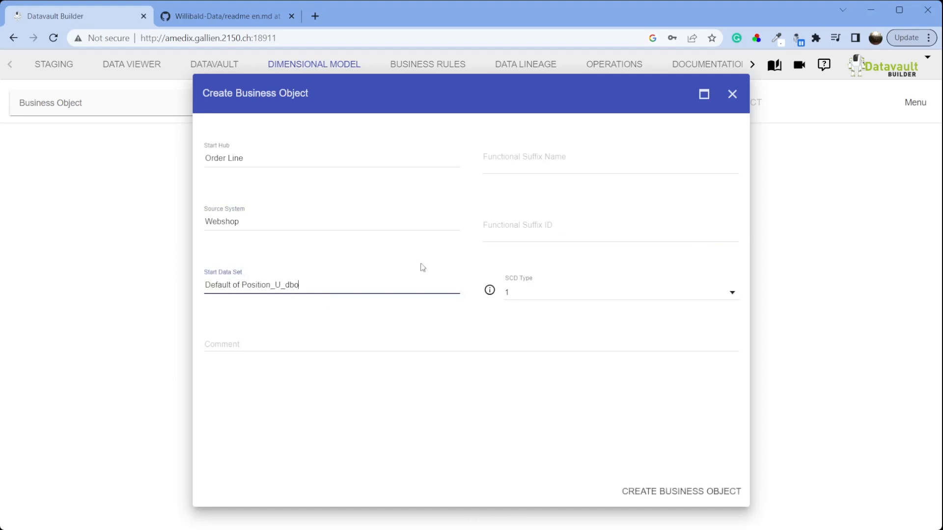
Step: Keep SCD type 1 and create the Order Line business object without a functional suffix
click(582, 290)
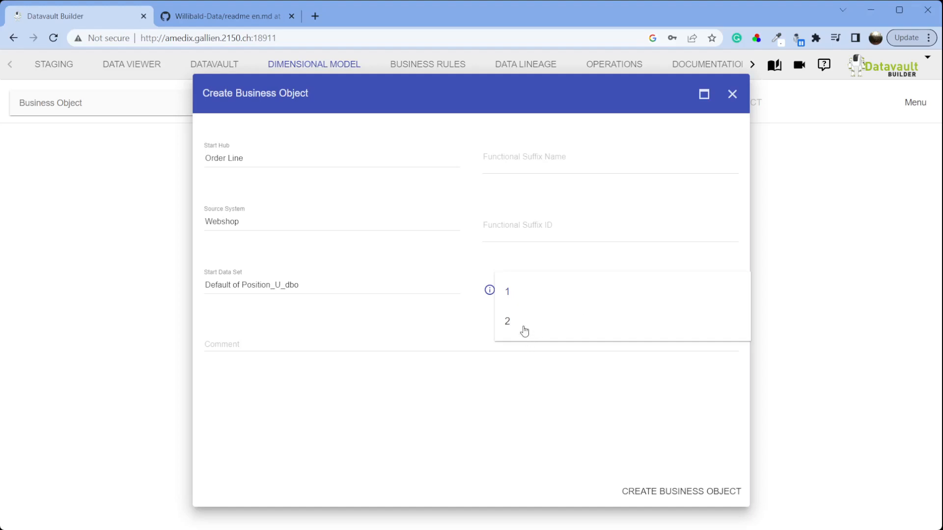
click(522, 158)
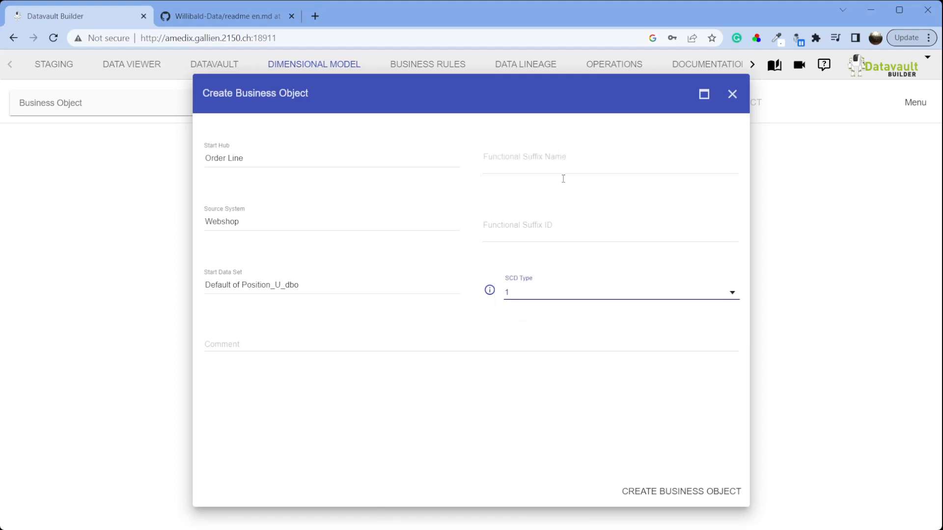
click(705, 486)
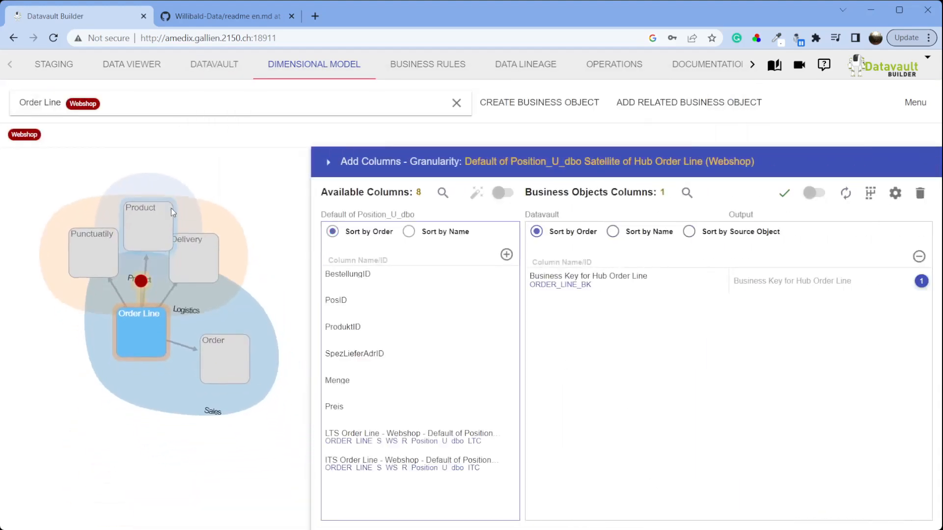
Step: Rearrange the Punctuality, Product, Delivery and satellite nodes around Order Line in the diagram so they are spread apart
drag(81, 248, 45, 278)
drag(121, 239, 141, 231)
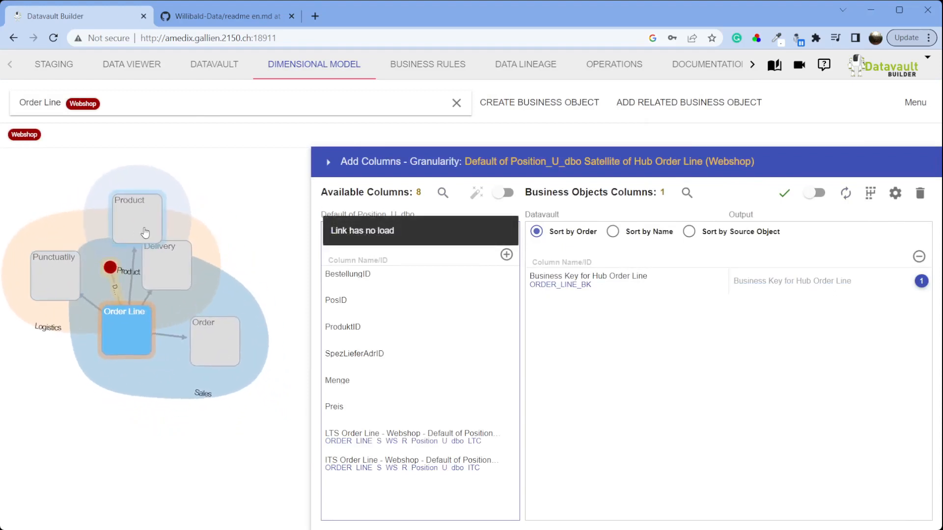
drag(169, 266, 208, 263)
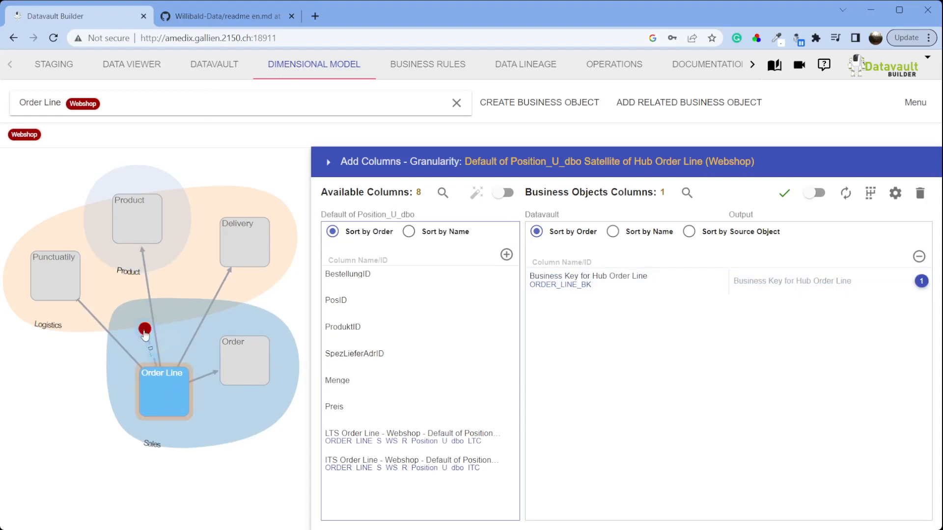
drag(144, 329, 66, 388)
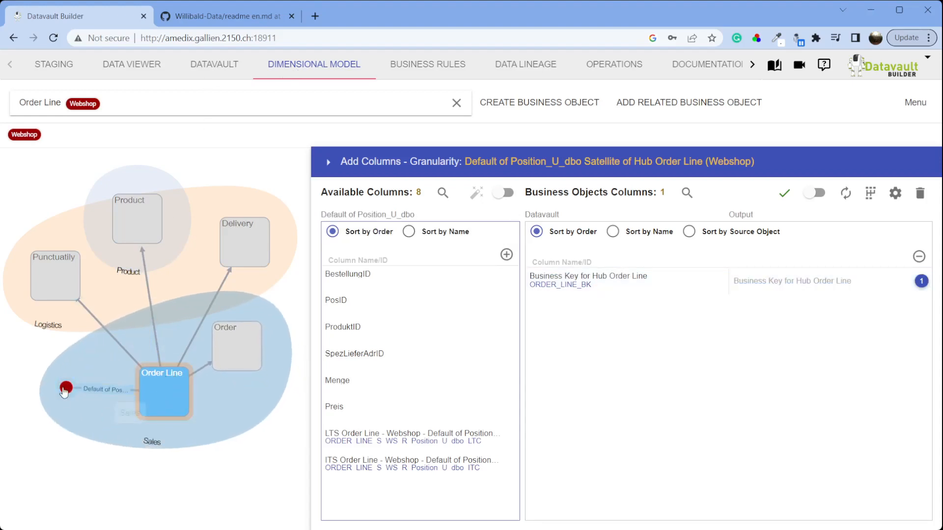
drag(142, 231, 115, 185)
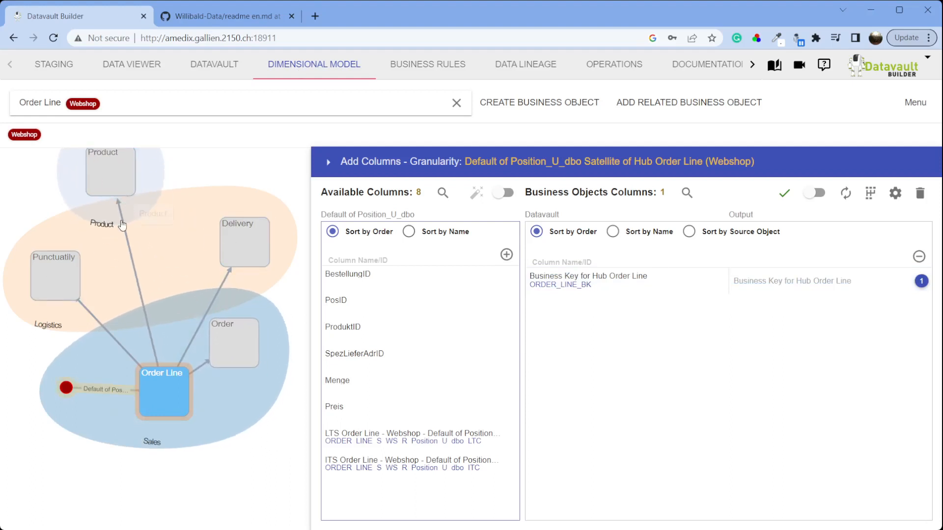
drag(81, 273, 73, 281)
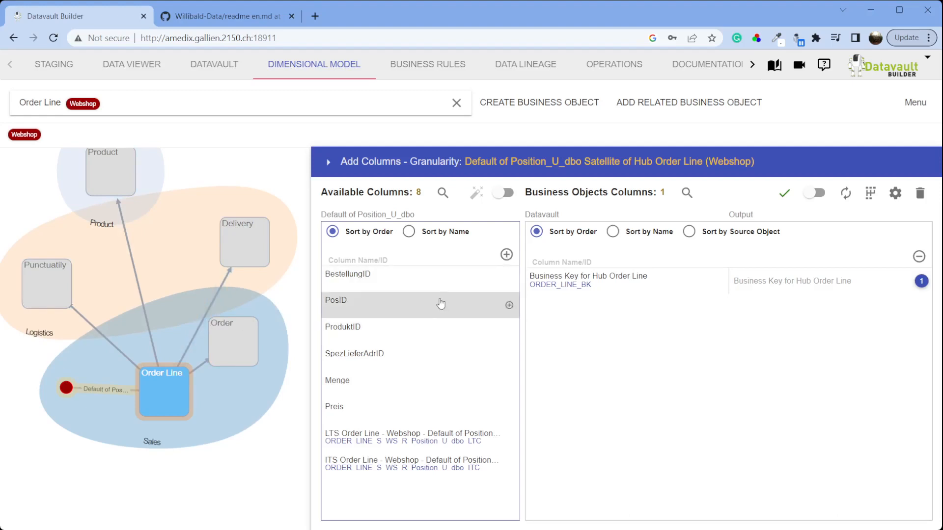
Step: Add the PosID, ProduktID, Menge and Preis columns to the Order Line business object and preview its data
drag(436, 282, 552, 328)
drag(404, 284, 600, 346)
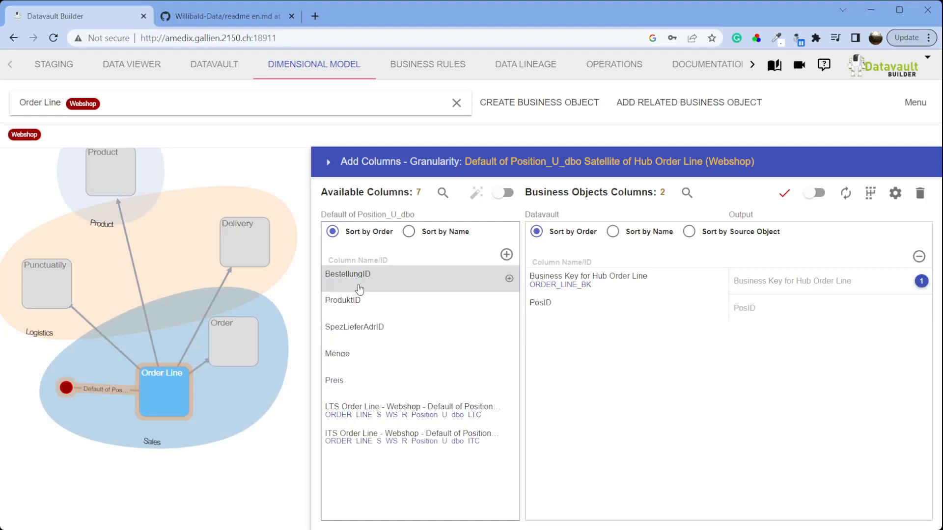
drag(364, 308, 573, 330)
drag(364, 317, 587, 370)
drag(379, 310, 579, 364)
drag(375, 336, 682, 325)
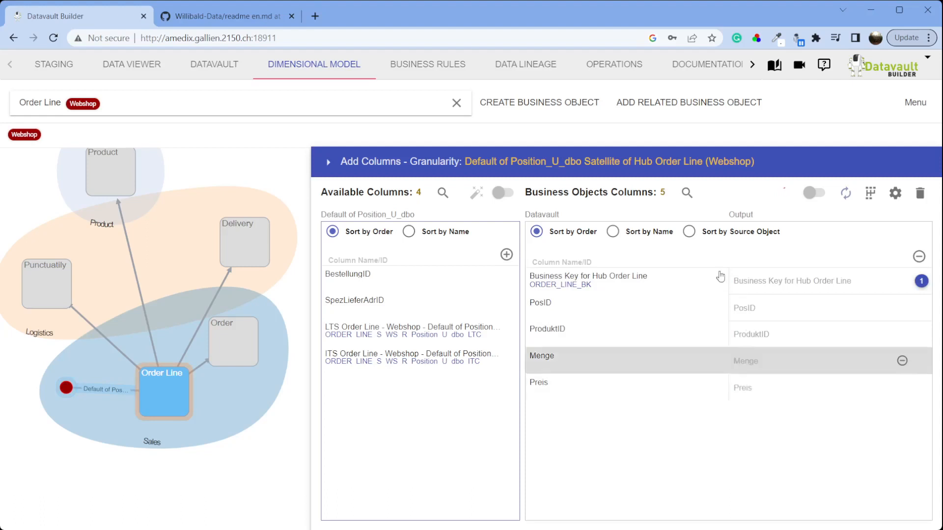
click(687, 195)
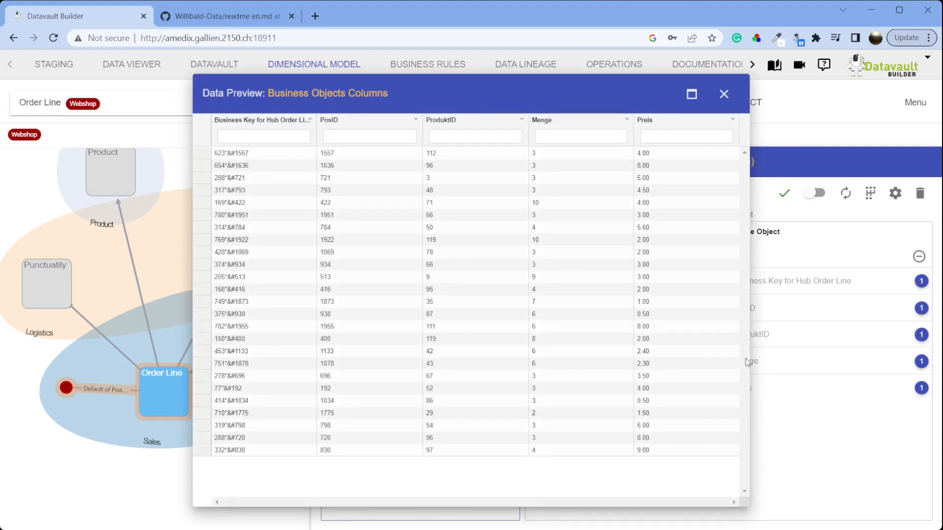
click(724, 96)
Step: Include the Unaltered default business ruleset of Order Line in the access layer and save its properties
click(446, 72)
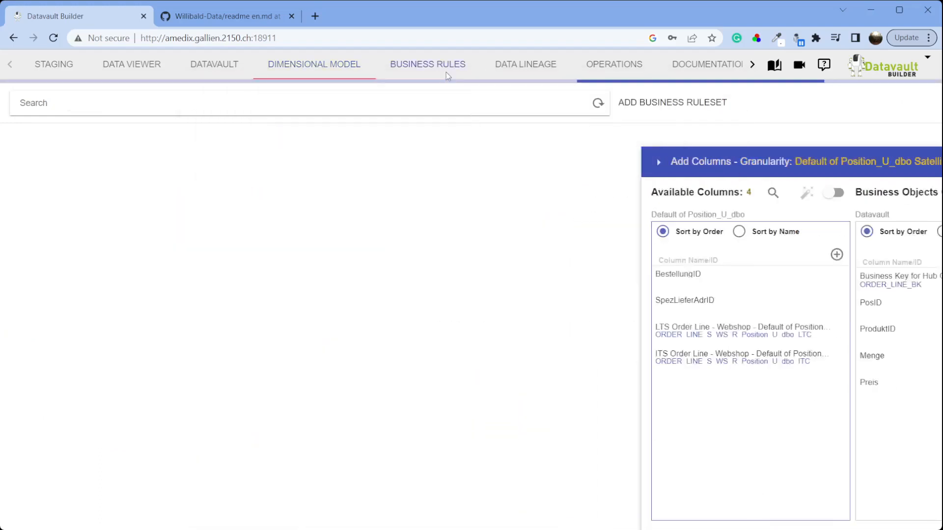
click(92, 196)
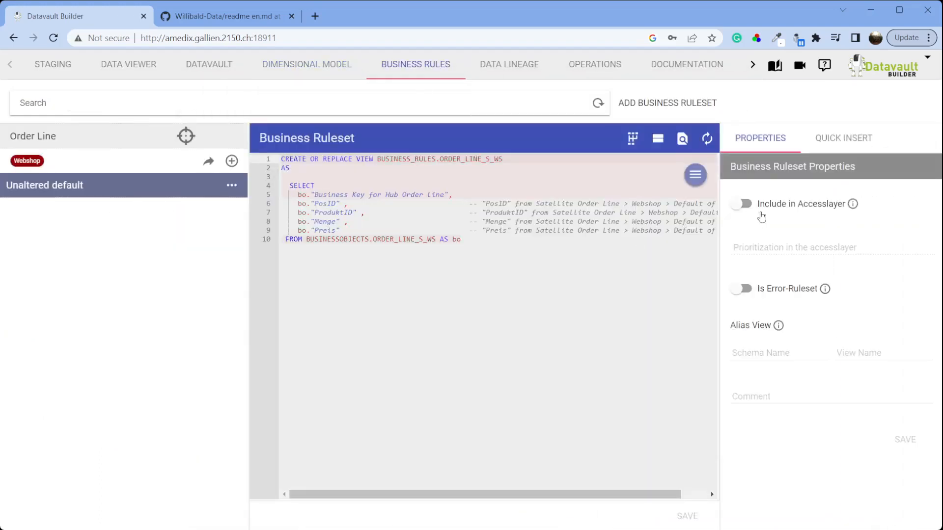
click(741, 204)
click(905, 439)
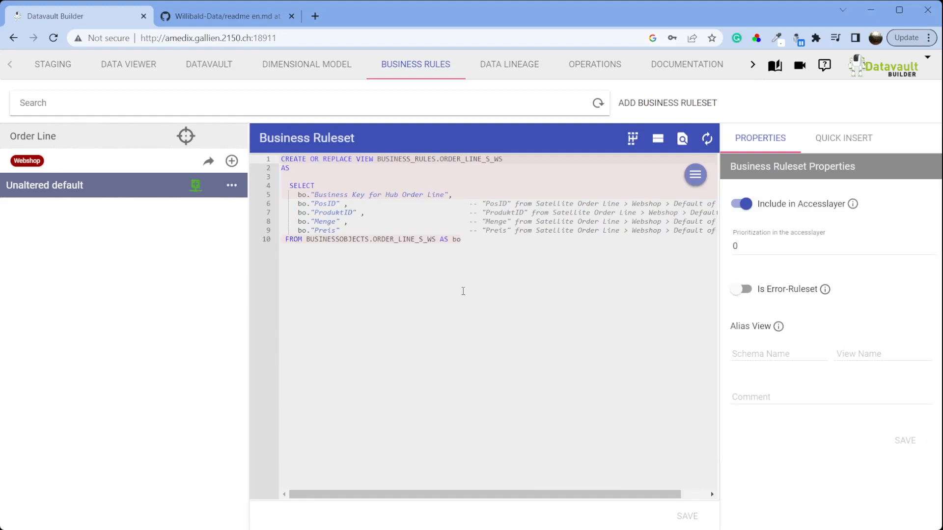
Step: Open the access layer table Order Line [ACCESSLAYER.ORDER_LINE] in the data viewer
click(142, 69)
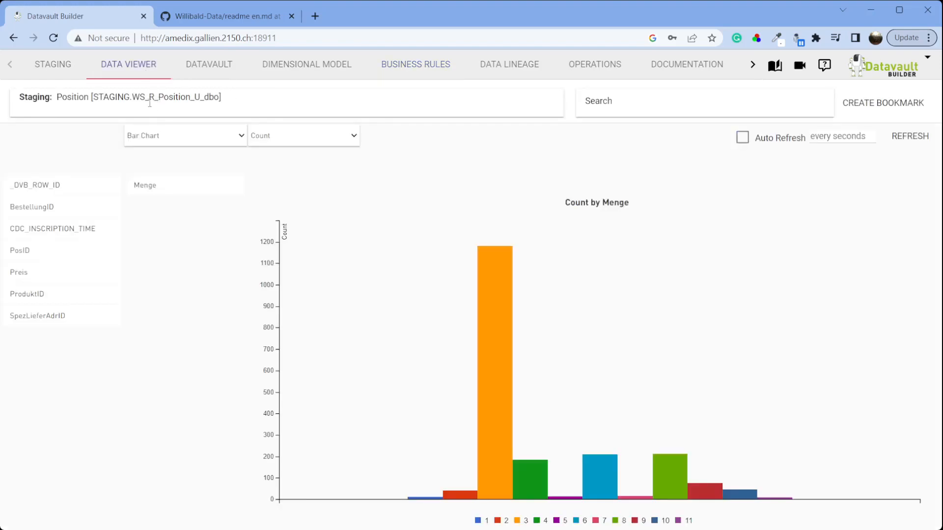
click(150, 103)
scroll(147, 171, up, 15)
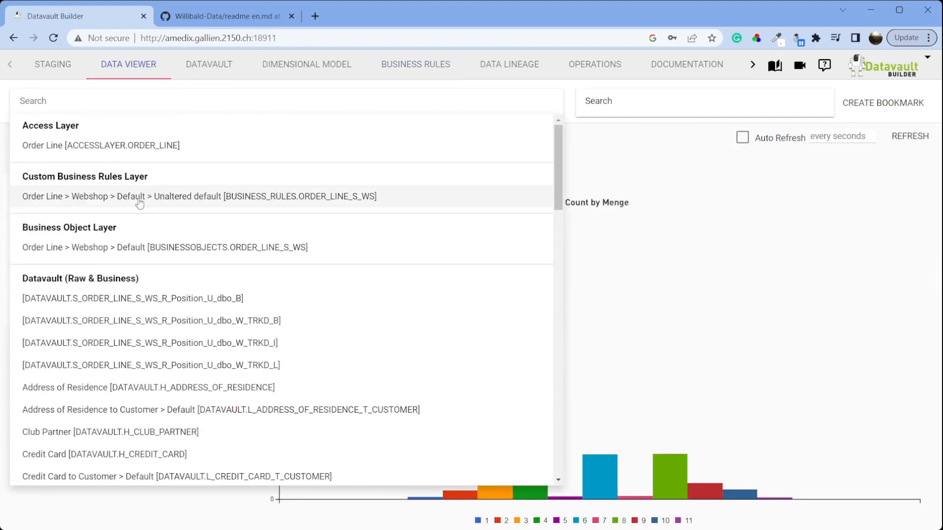
click(86, 147)
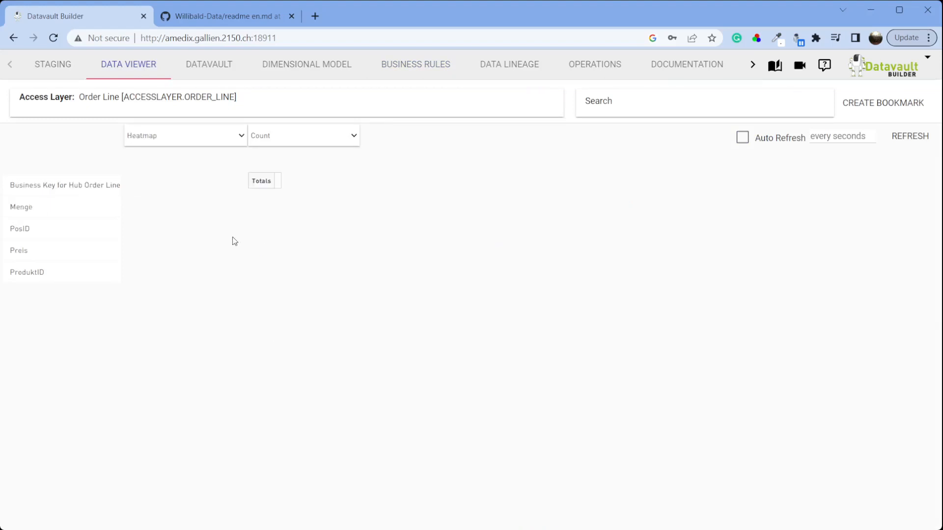
Step: Show a heatmap of the sum of Menge per ProduktID, sorted by totals in descending order
drag(104, 267, 210, 232)
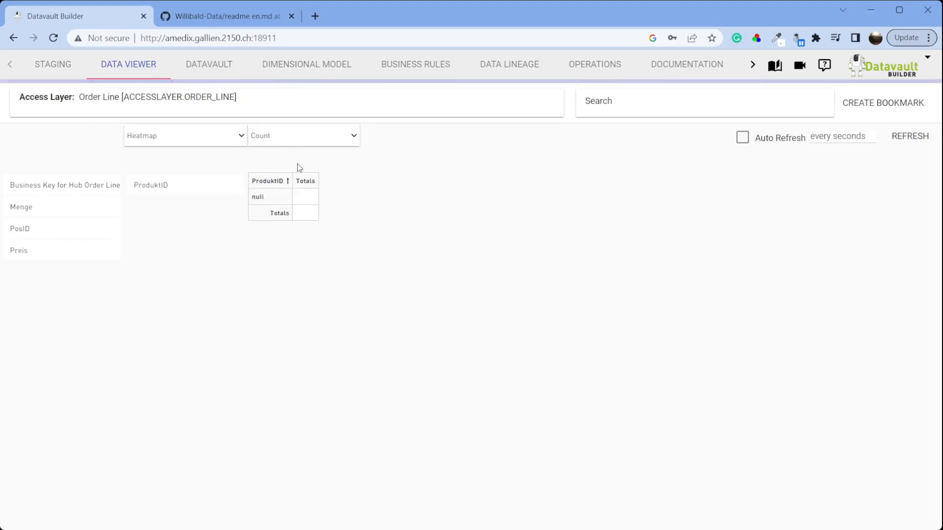
click(296, 197)
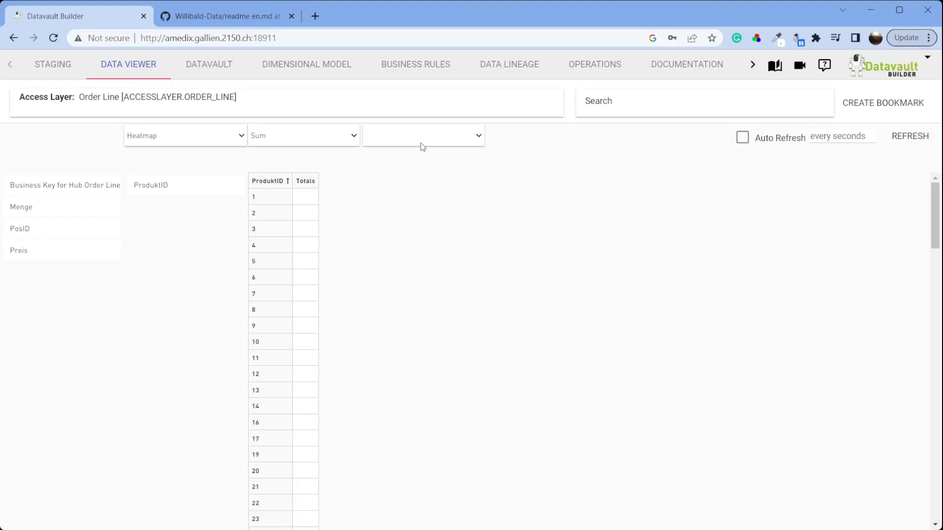
click(419, 164)
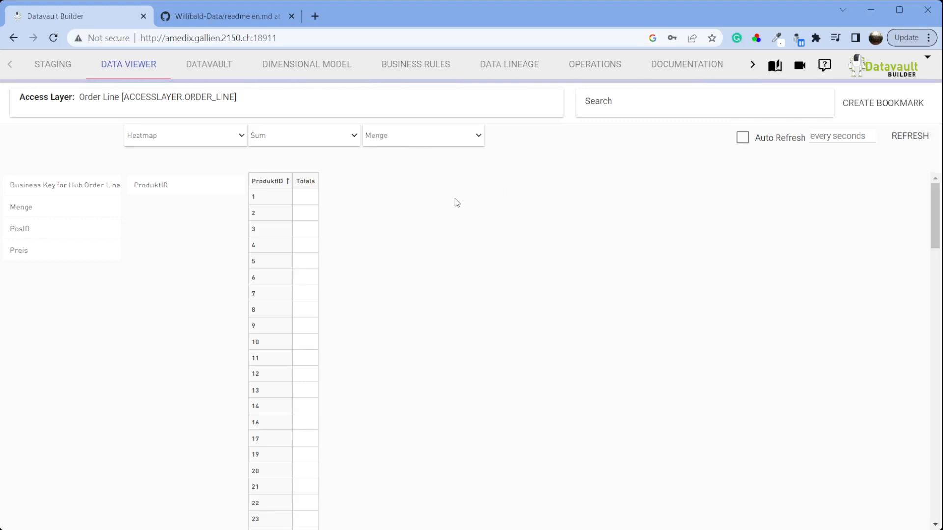
click(312, 181)
click(310, 183)
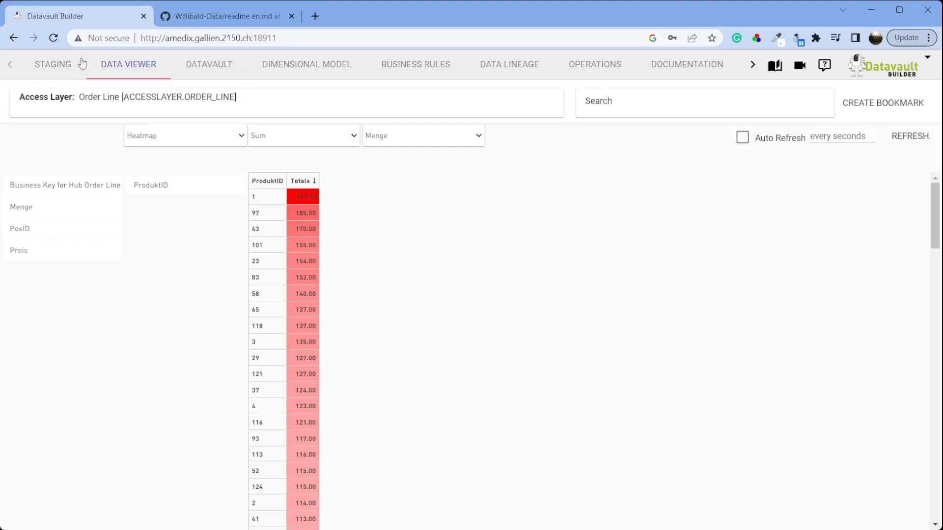
Step: Revisit the staging, Data Vault and dimensional model views and return to the staging tables
click(62, 67)
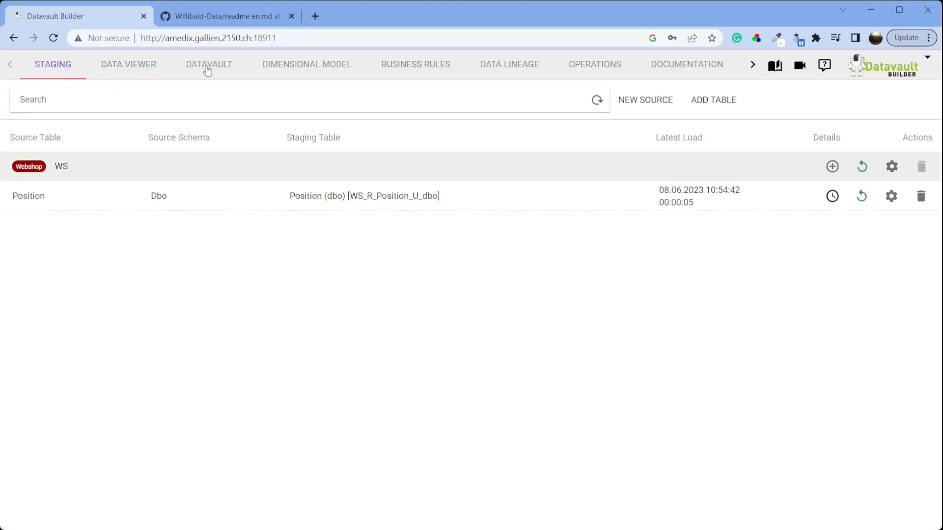
click(206, 68)
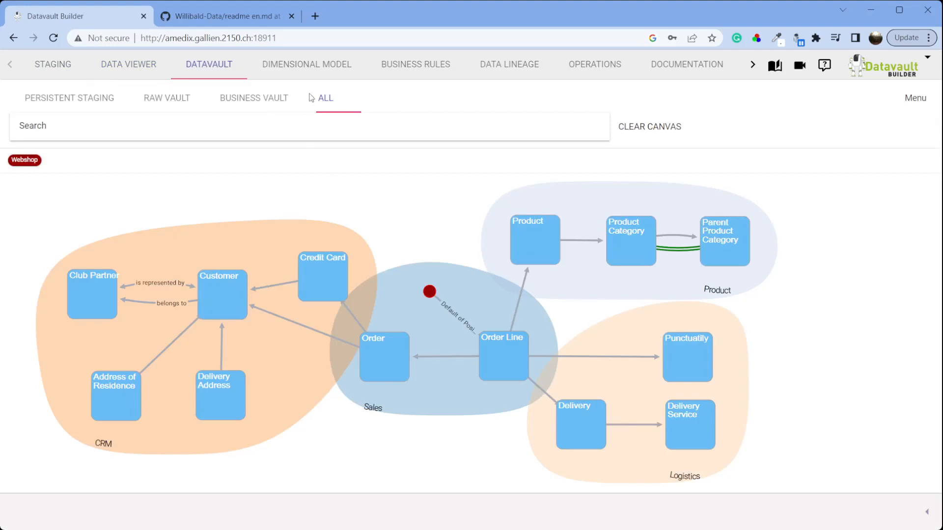
click(317, 73)
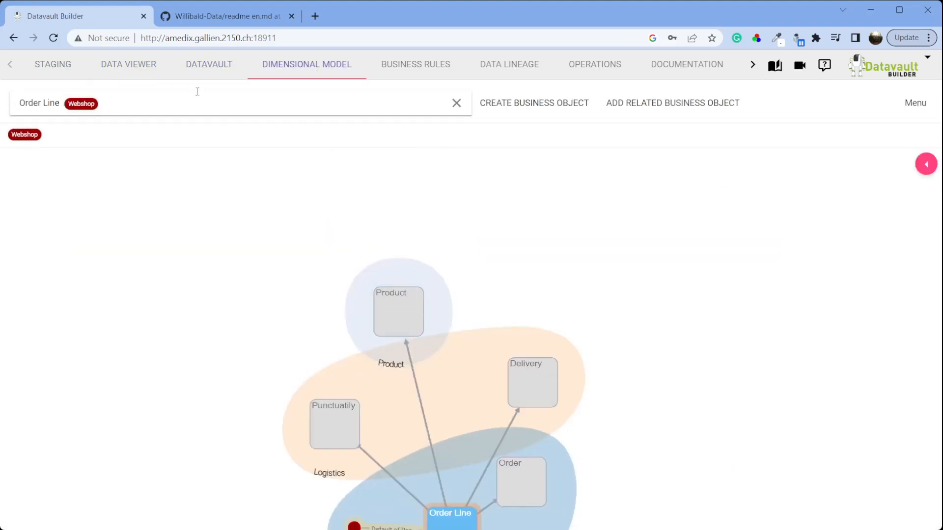
click(210, 68)
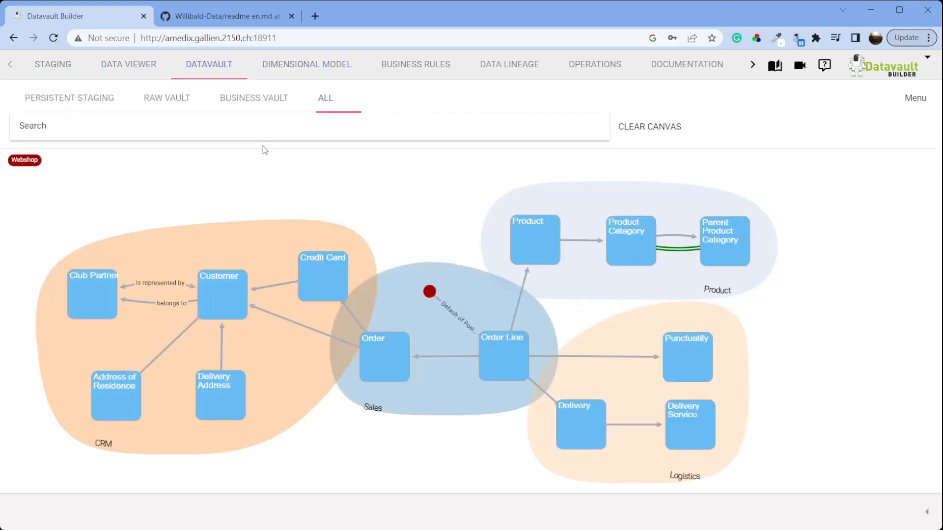
click(53, 68)
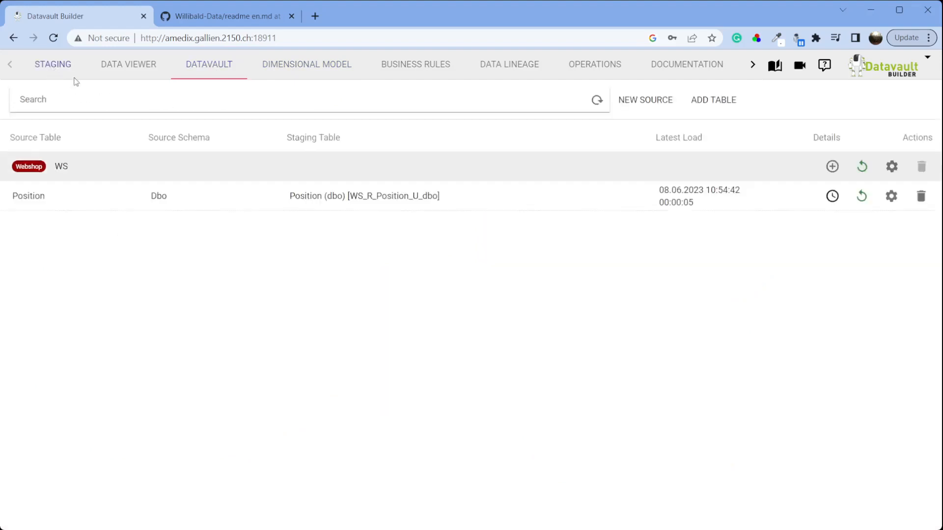
click(659, 103)
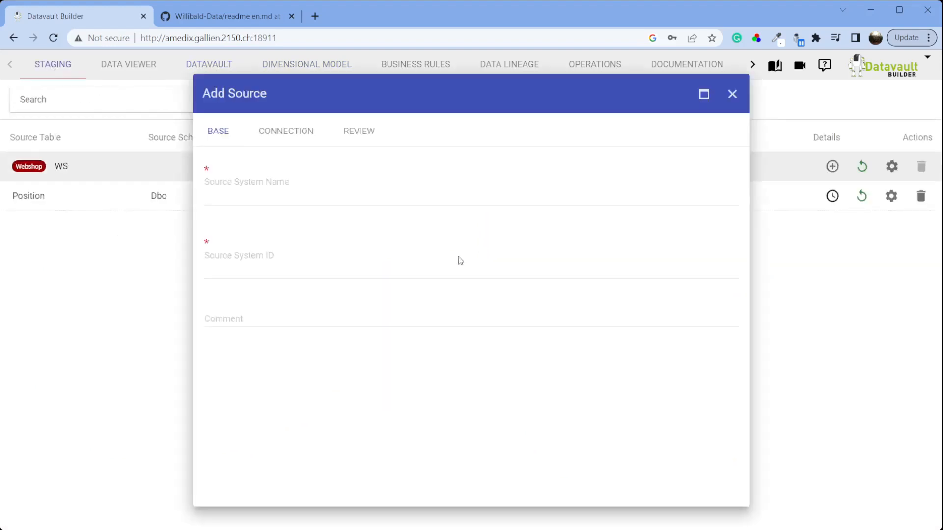
click(291, 189)
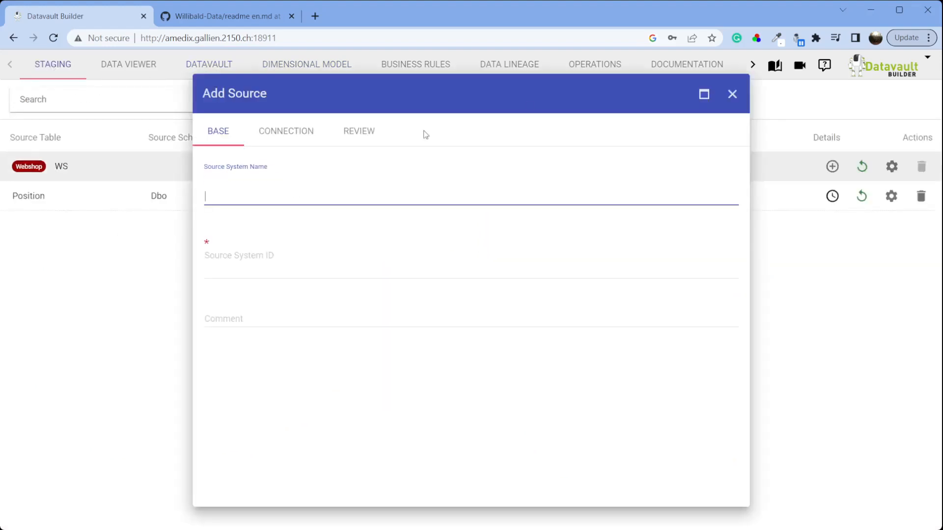
click(732, 94)
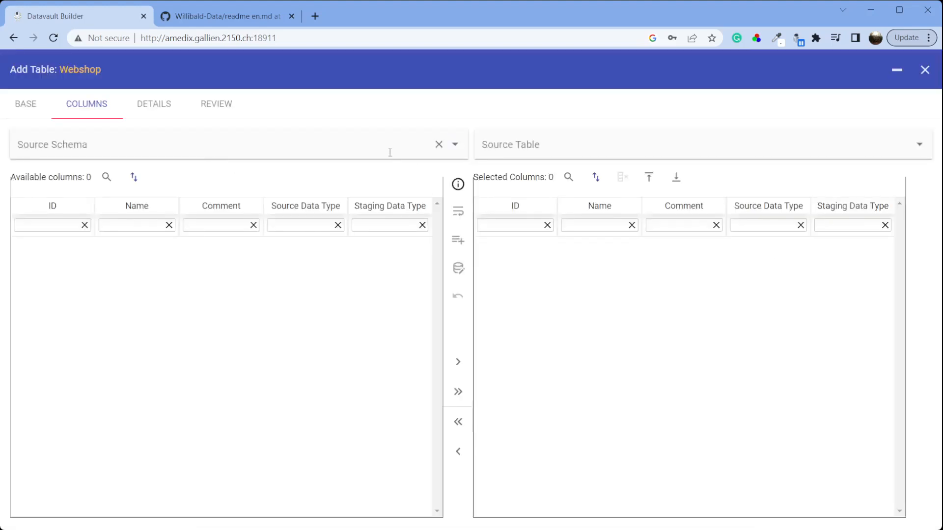
Step: For a new Webshop staging table, choose schema Dbo and source table Bestellung, and select all its columns
click(388, 151)
click(304, 172)
click(543, 147)
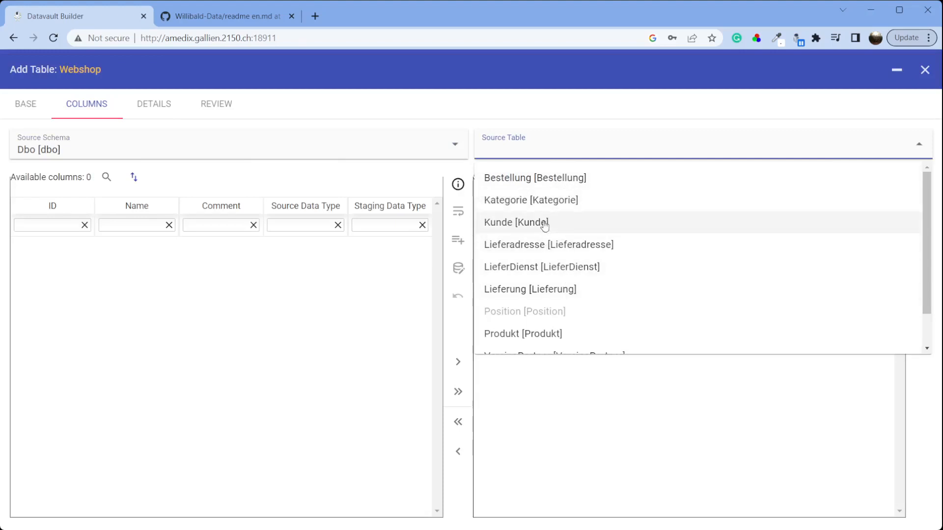
click(541, 179)
click(458, 392)
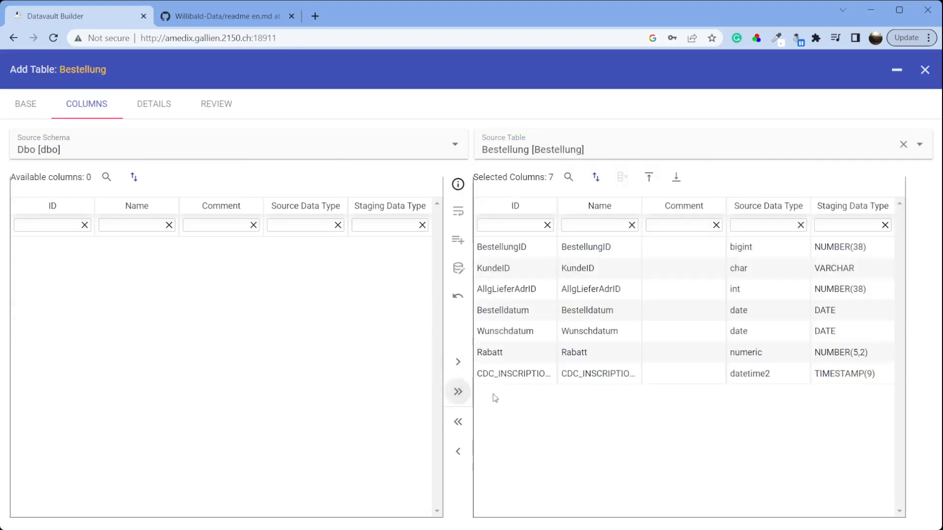
Step: Add the Bestellung staging table with Load Immediately and Add Another Table enabled
click(216, 104)
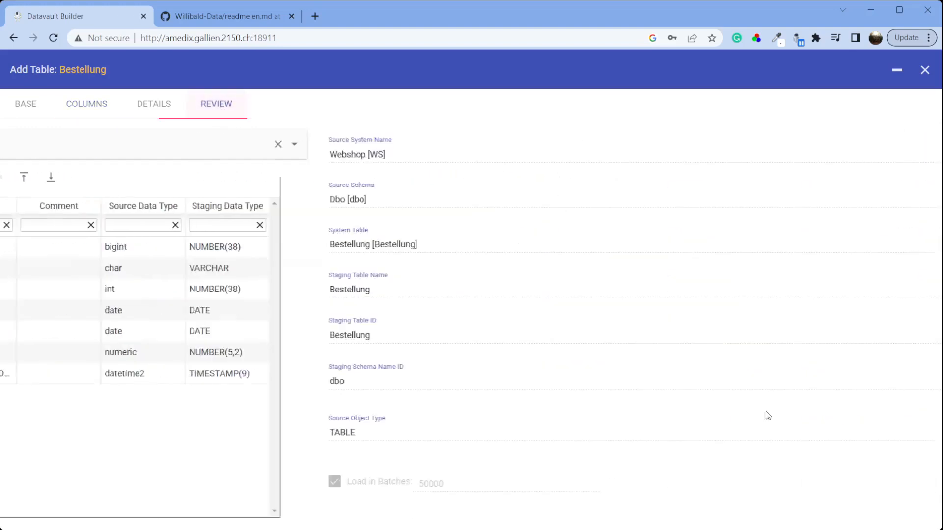
click(842, 515)
click(739, 517)
click(891, 518)
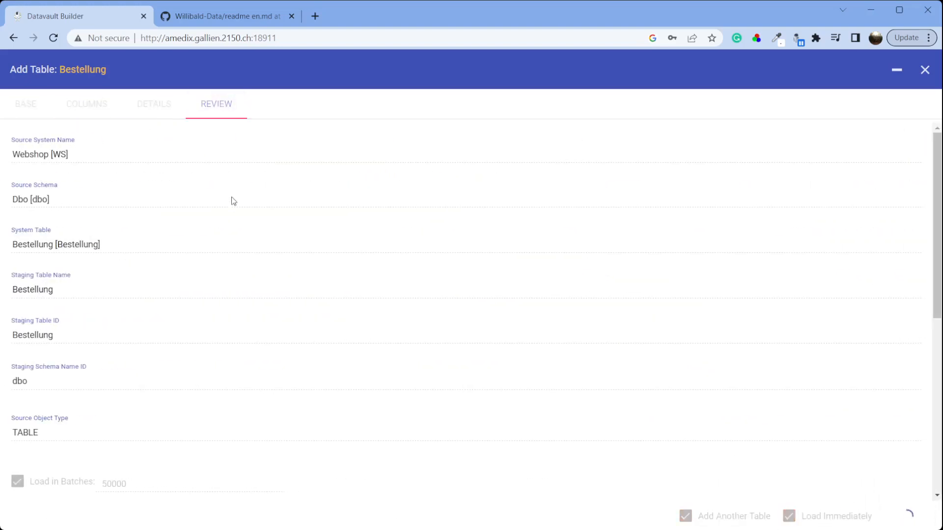
Step: For the next staging table, choose schema Dbo and source table Produkt, and select all its columns
click(346, 149)
click(237, 178)
click(492, 150)
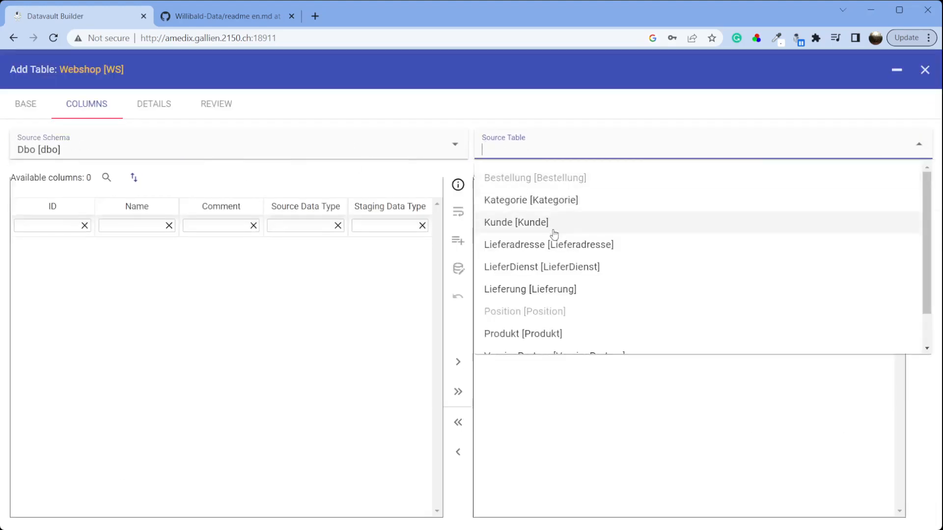
click(524, 333)
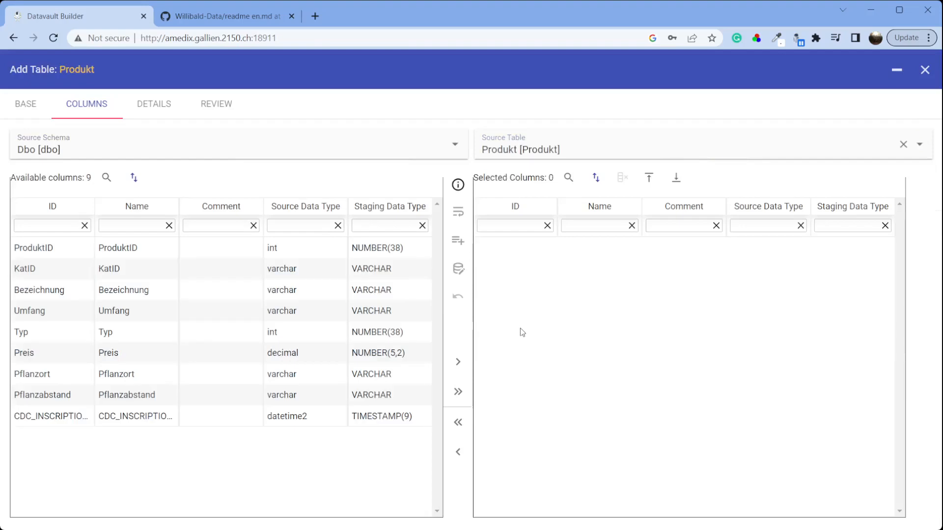
click(457, 391)
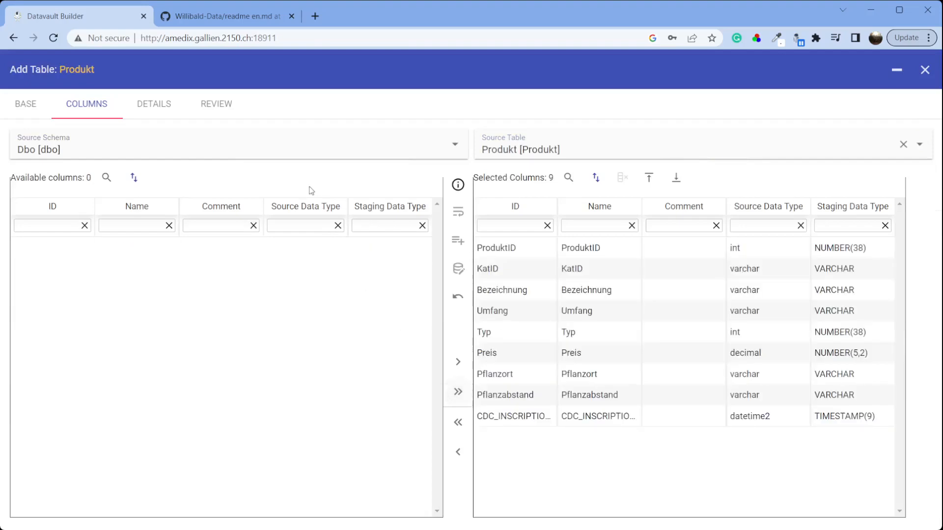
Step: Add the Produkt staging table with Load Immediately enabled and Add Another Table disabled
click(209, 105)
click(824, 517)
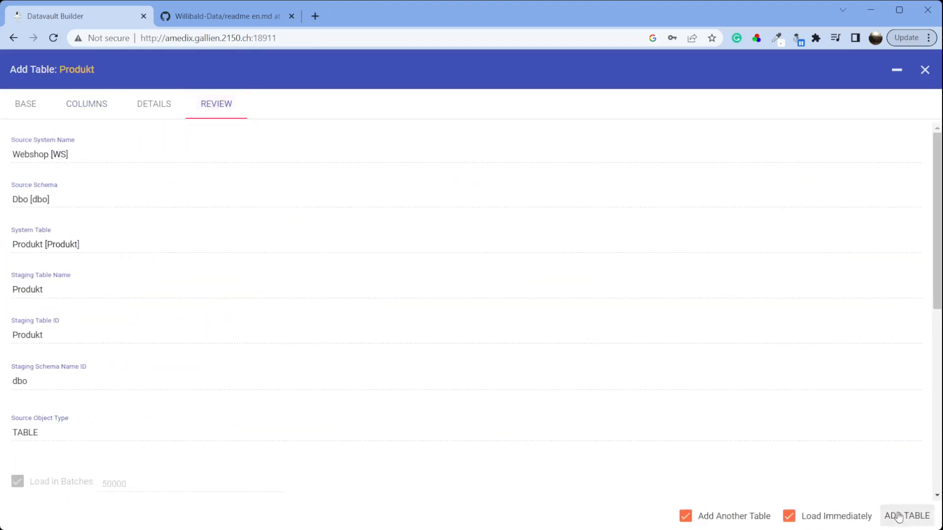
click(753, 516)
click(905, 517)
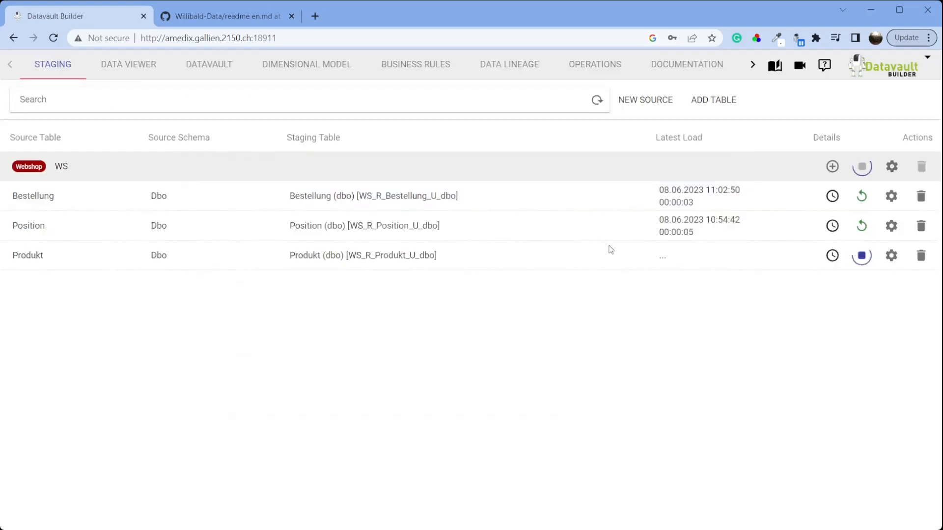
Step: In the Data Vault model, start a hub load for Order from Webshop table Bestellung, with BestellungID as the business key
click(207, 67)
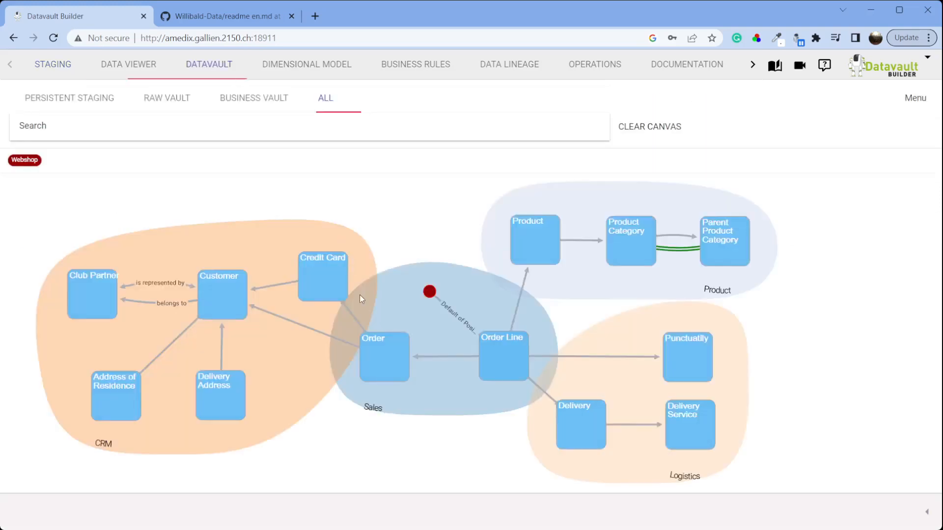
right_click(390, 359)
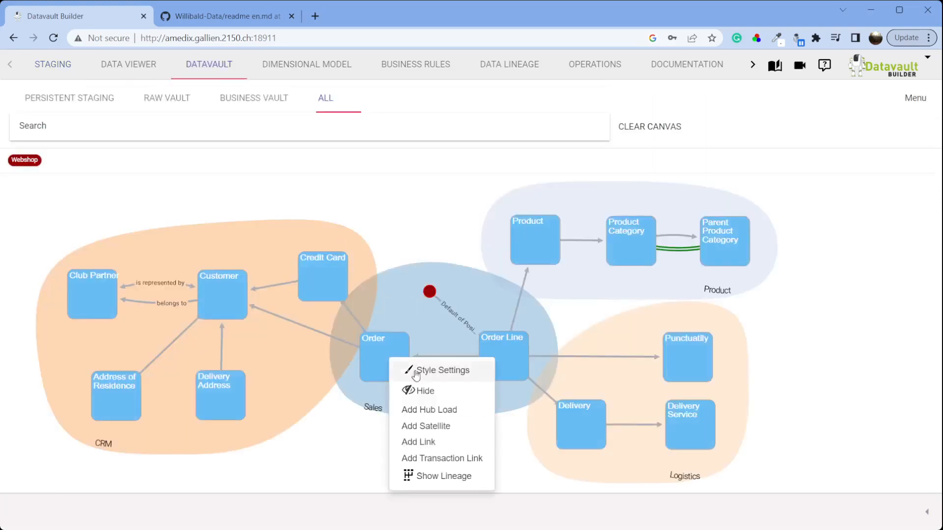
click(441, 411)
click(301, 177)
click(297, 192)
click(558, 168)
click(536, 193)
drag(332, 304, 663, 268)
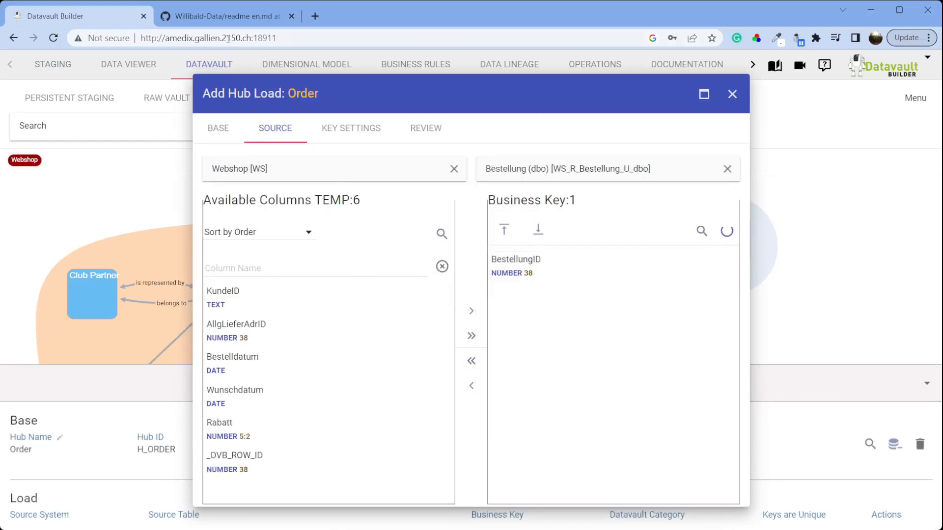
Step: Check the Bestellung table in the GitHub readme's data model, and add the Order hub load with Auto Create Default Satellite enabled
click(225, 22)
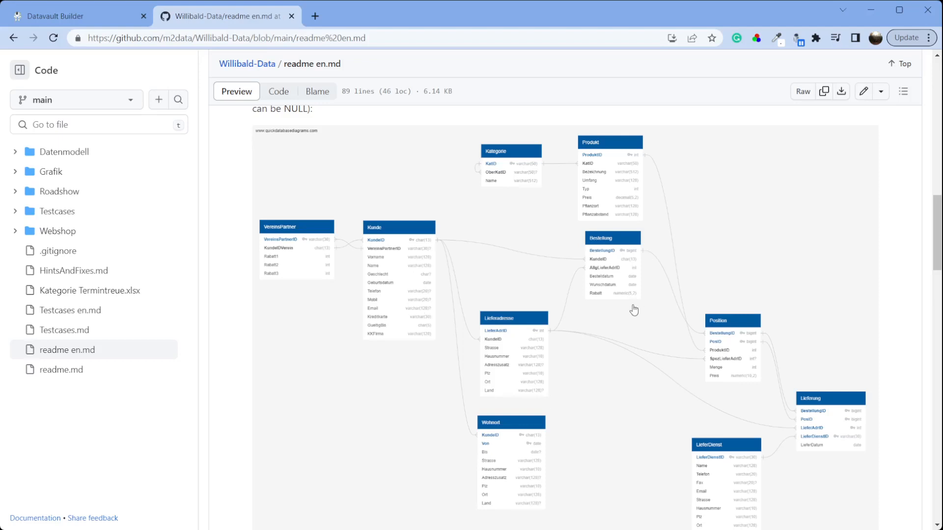
click(68, 20)
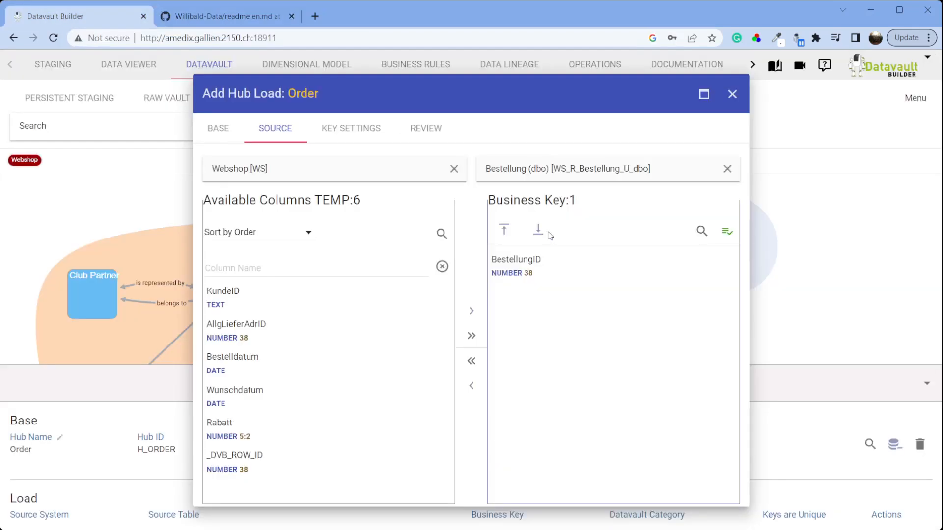
click(426, 128)
click(650, 491)
click(710, 491)
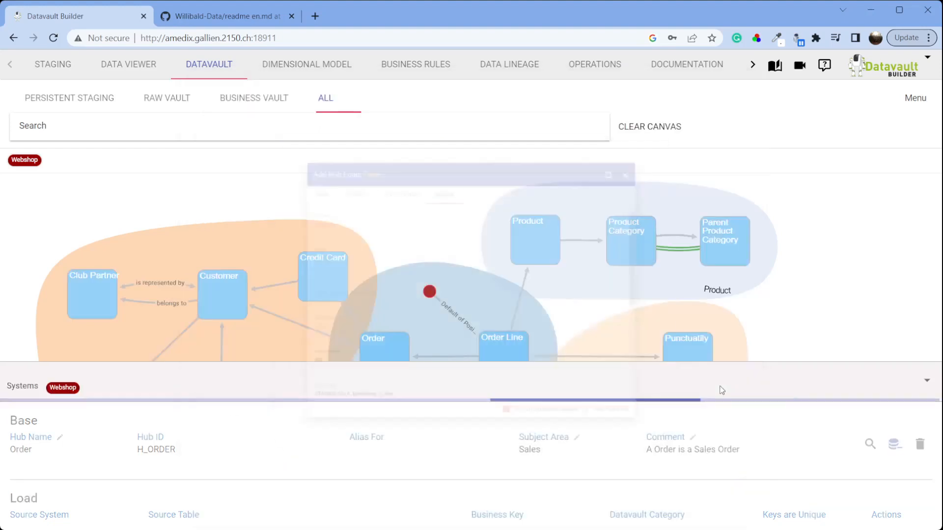
click(927, 352)
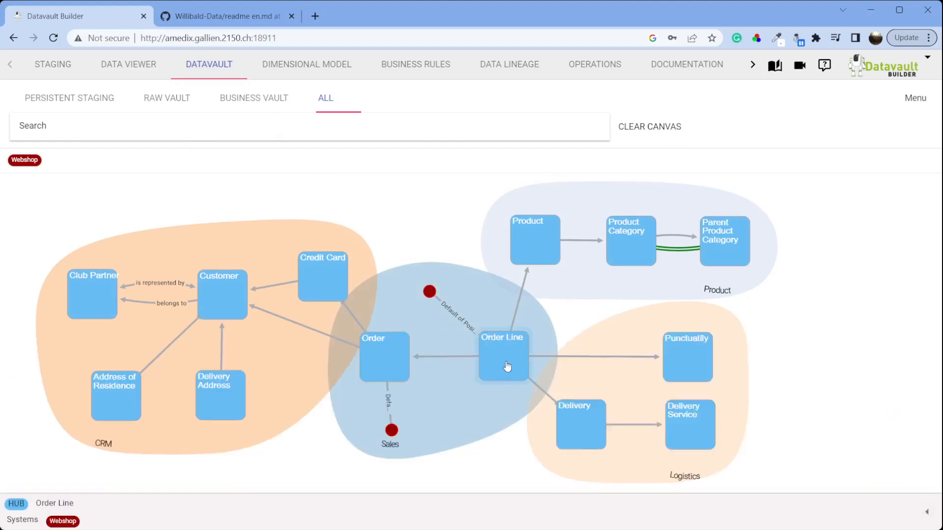
Step: Start another hub load for Order from Webshop table Position, with BestellungID as the business key
click(393, 361)
click(516, 358)
click(388, 363)
right_click(388, 364)
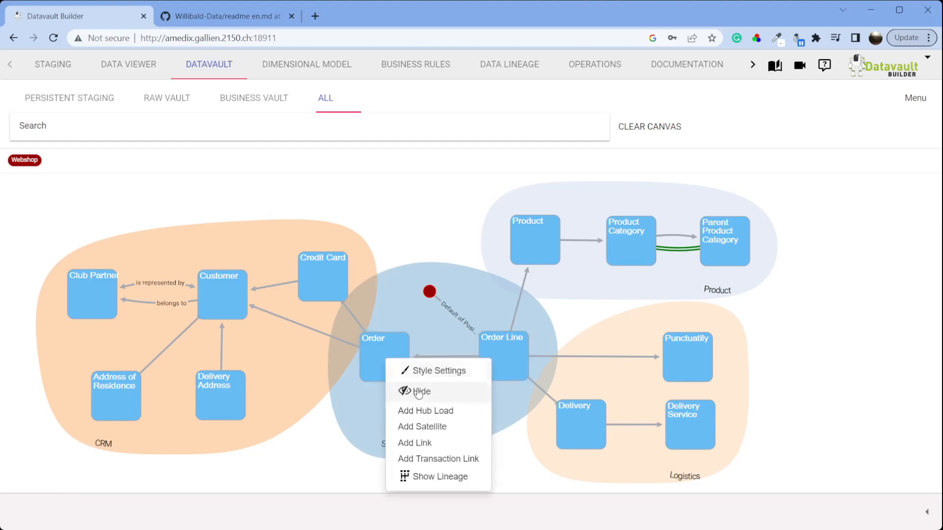
click(352, 272)
click(341, 172)
click(237, 187)
click(488, 172)
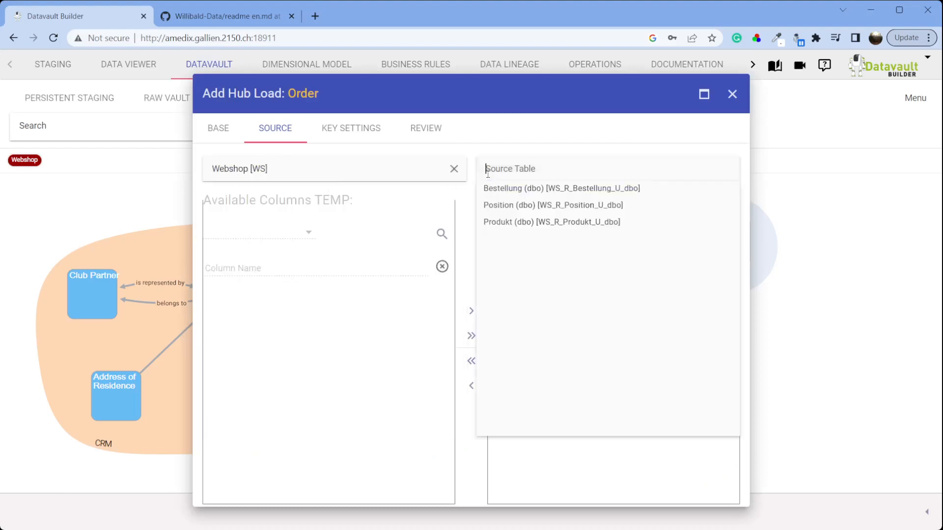
click(532, 205)
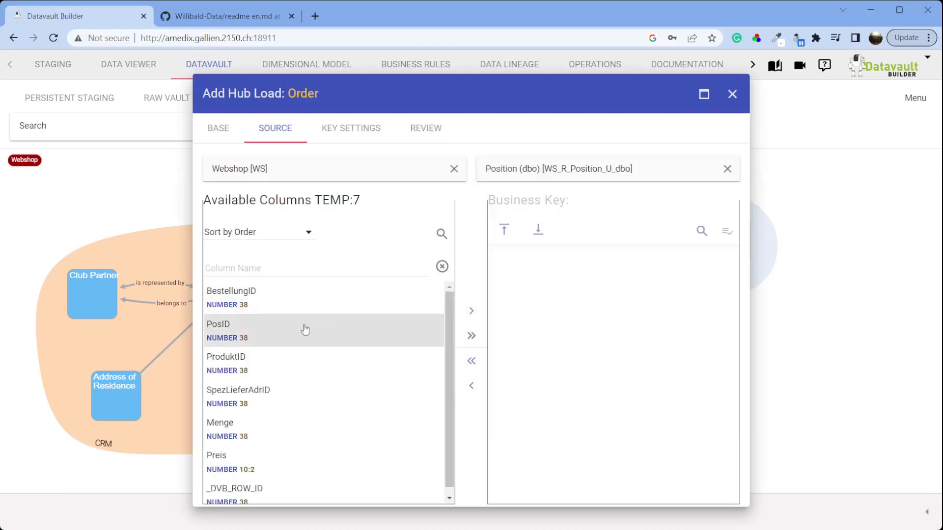
drag(326, 298, 733, 257)
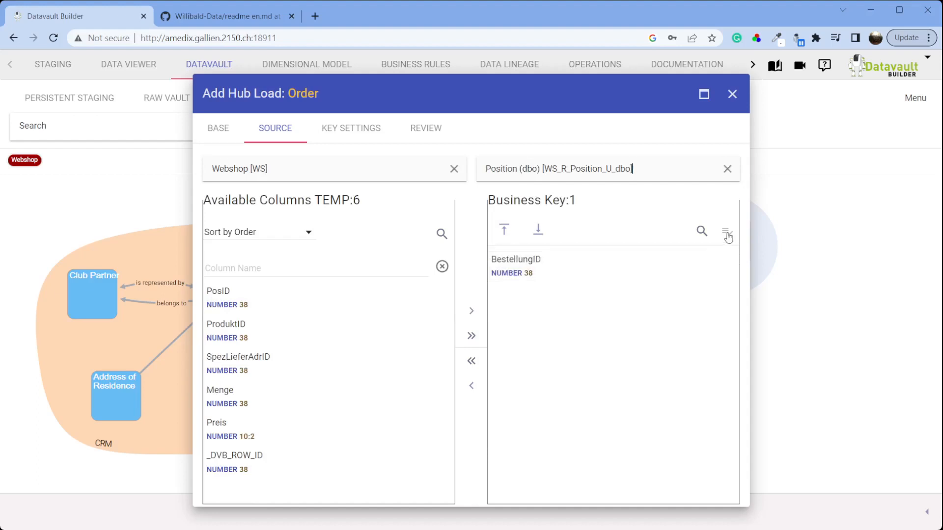
Step: Examine the duplicate business keys of the Position table in an enlarged preview, expanding the first key group to compare its rows
click(727, 235)
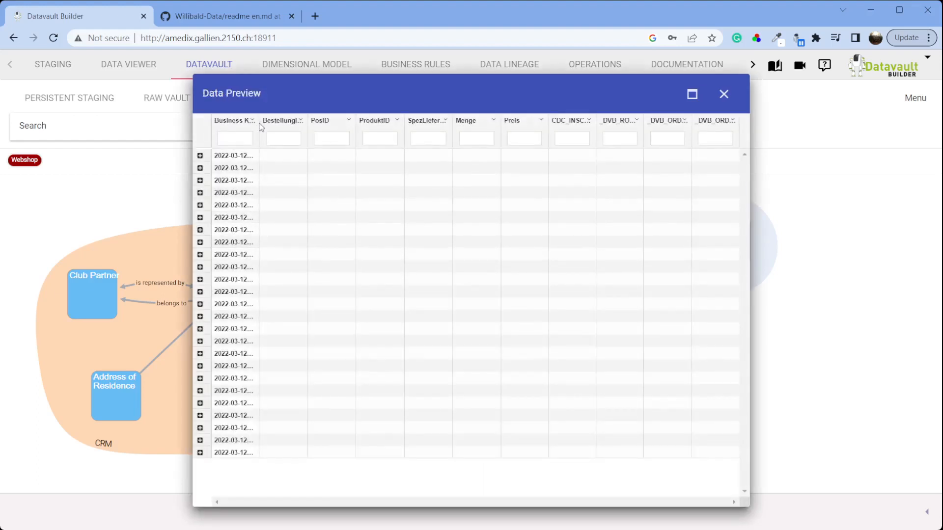
drag(260, 123, 388, 142)
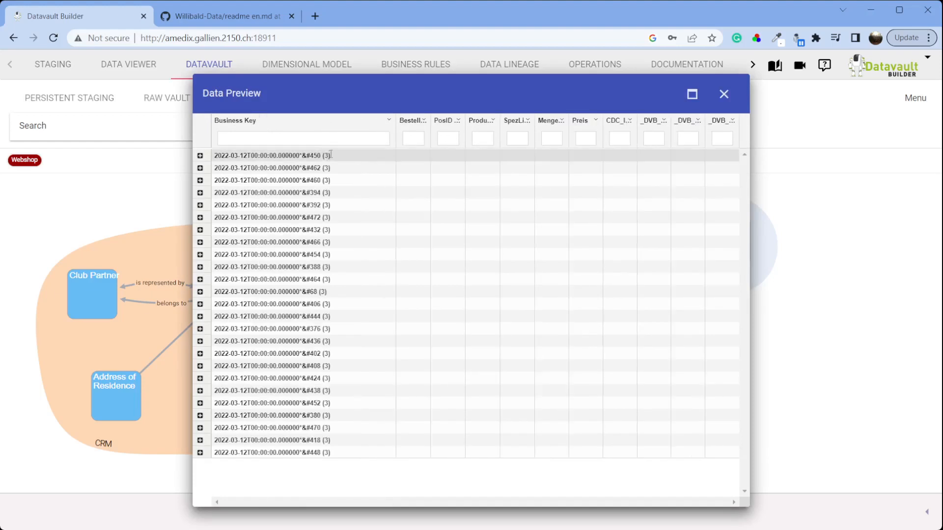
click(200, 155)
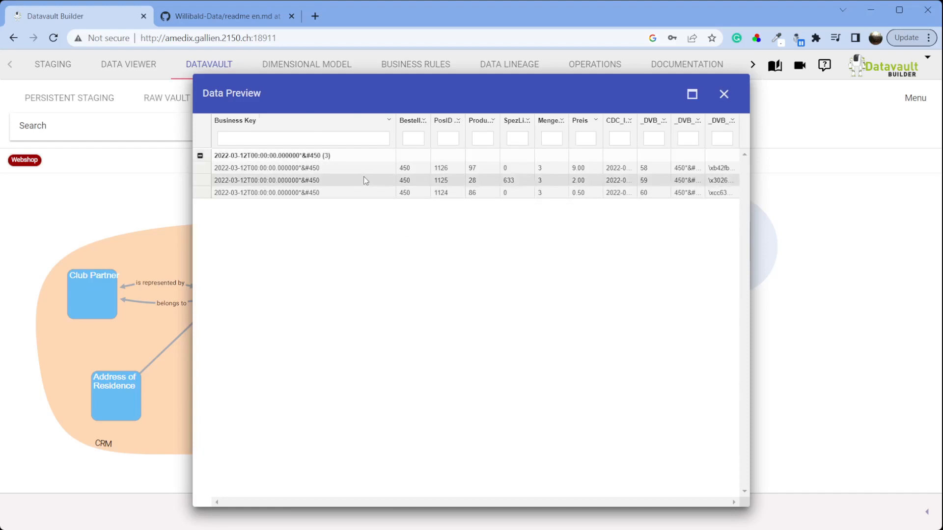
click(692, 97)
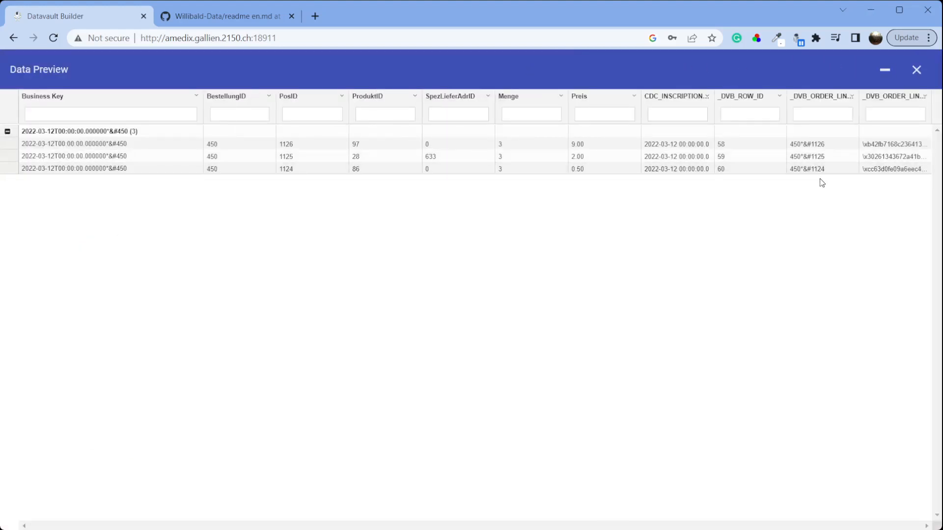
click(916, 71)
Step: Add the Position hub load to Order with Keys are Unique disabled and the Raw Vault category
click(422, 129)
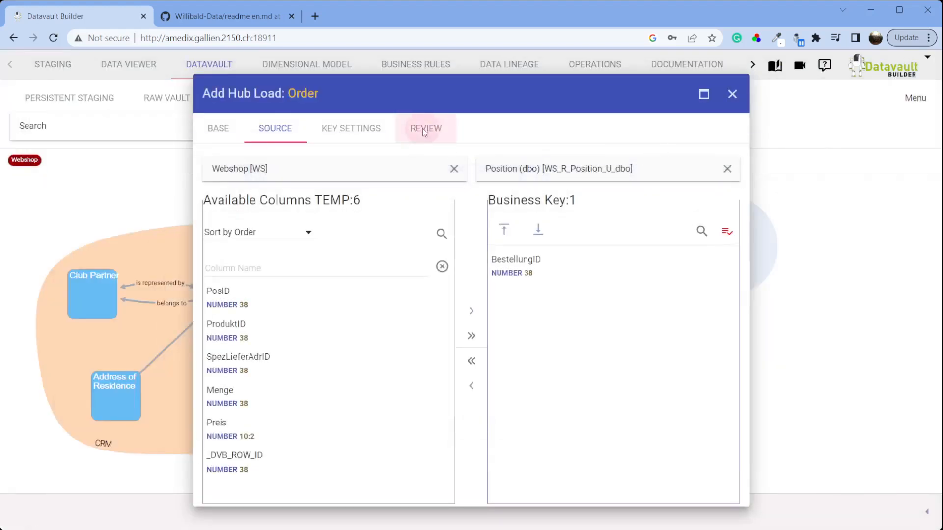
click(351, 128)
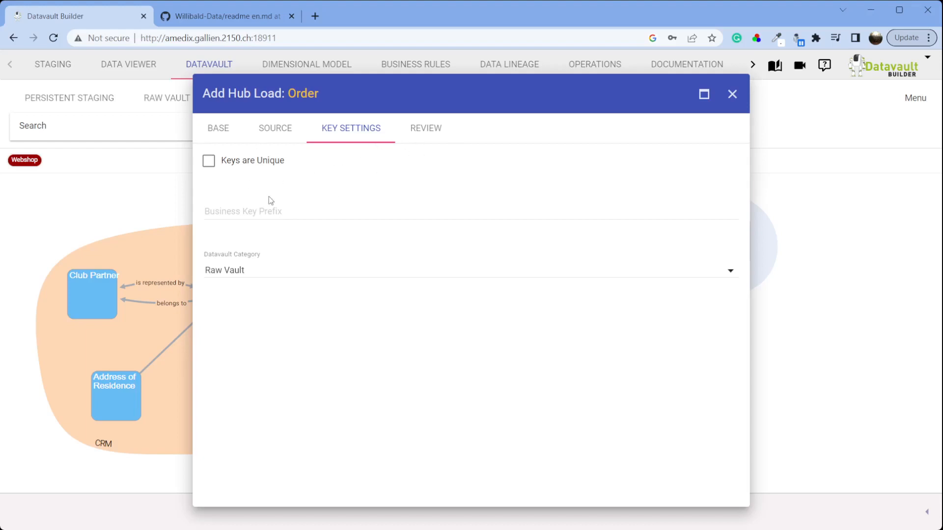
click(432, 129)
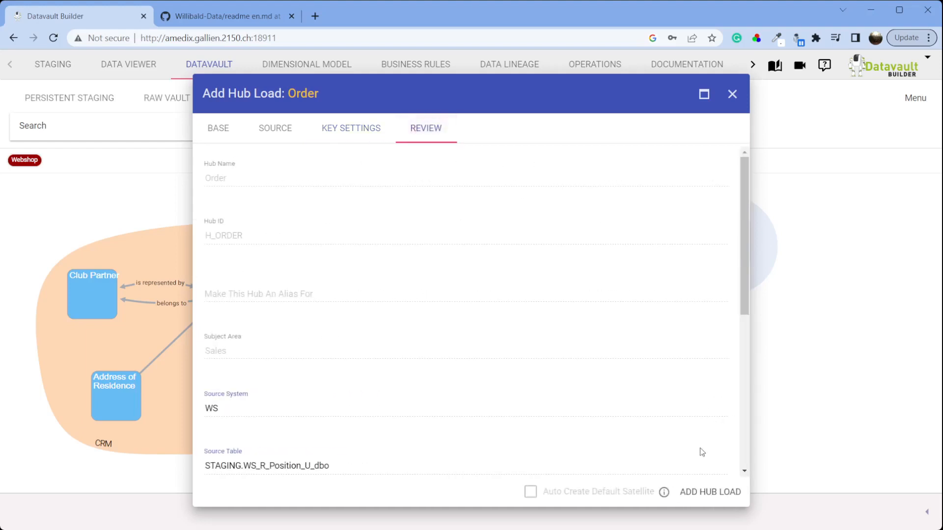
click(687, 492)
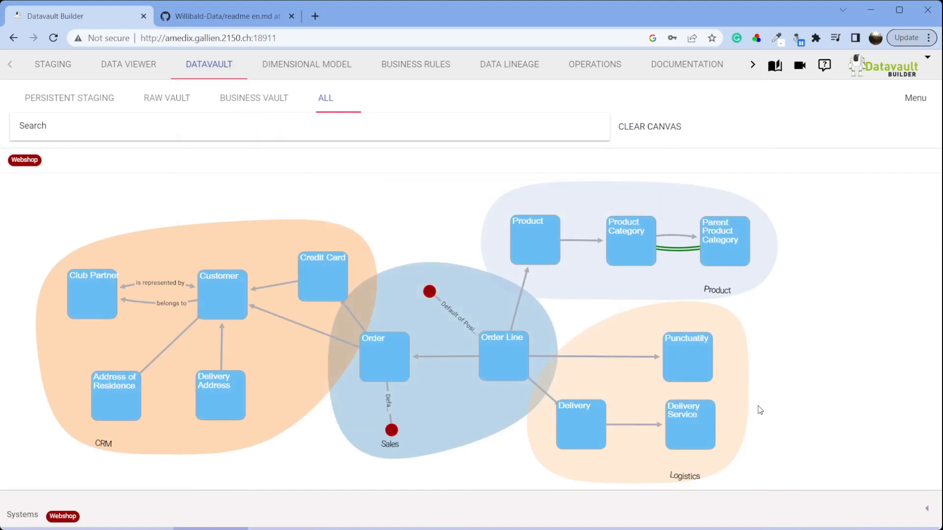
Step: Add a link load between Order Line and Order, using the Webshop POSITION U DBO loads on both sides
right_click(447, 357)
click(512, 390)
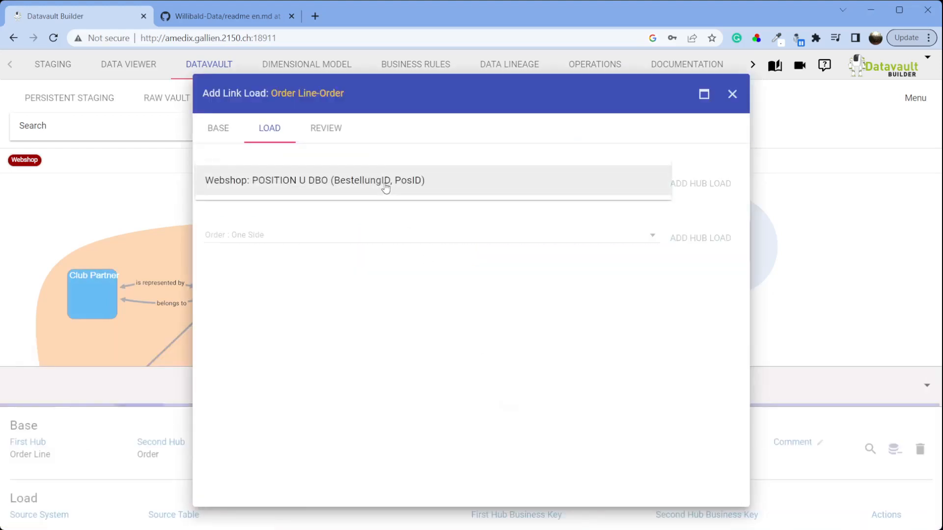
click(381, 188)
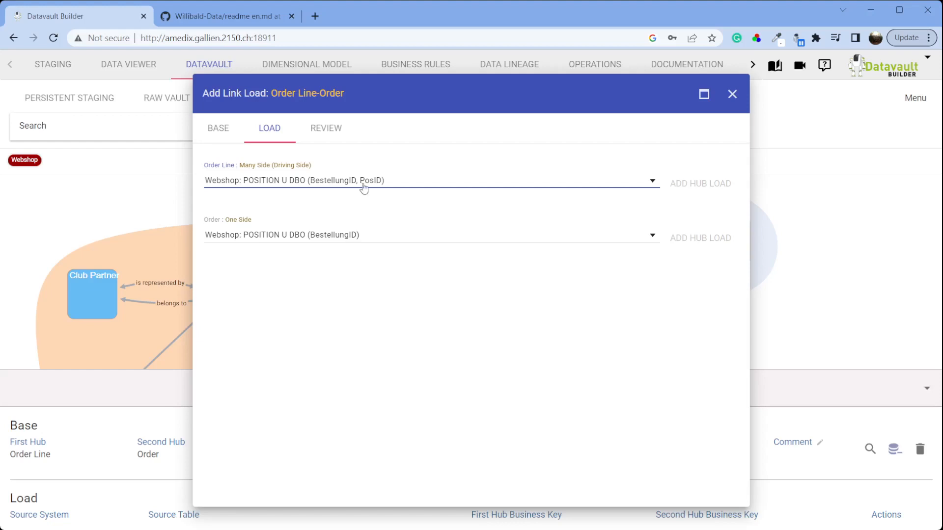
click(337, 138)
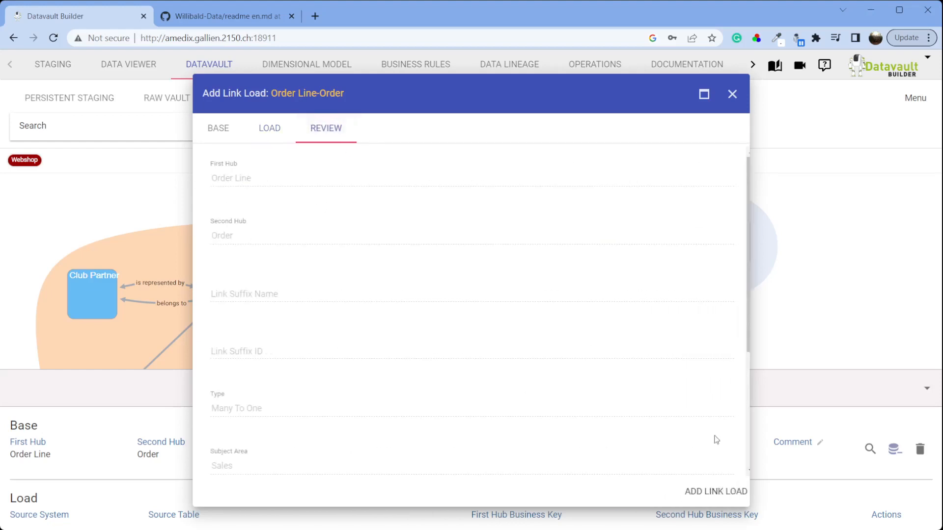
click(723, 492)
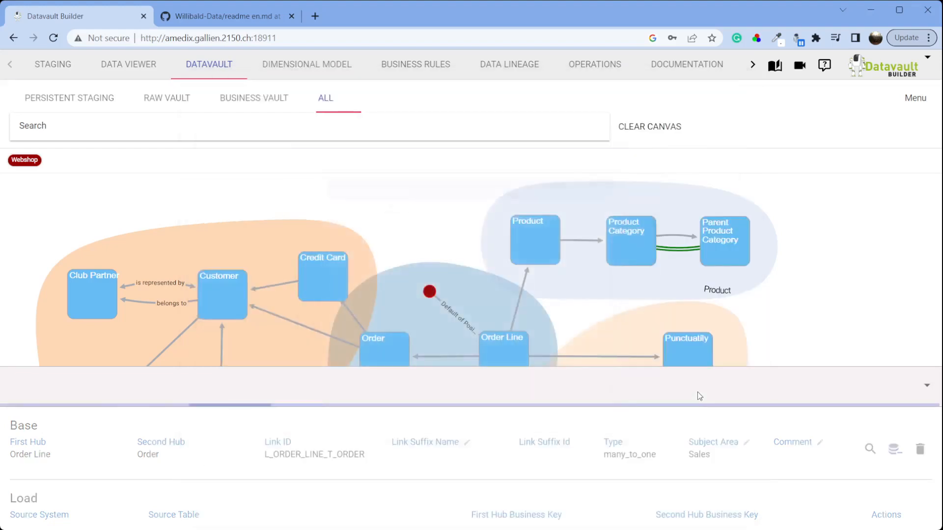
Step: In the dimensional model, expand the Order hub linked to Order Line and show the available columns of its Bestellung default satellite
click(317, 67)
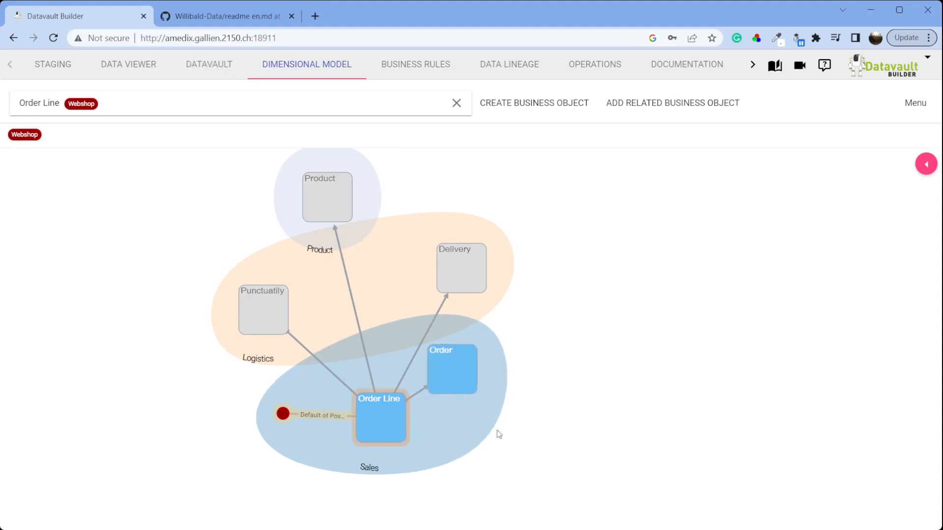
drag(472, 370, 205, 442)
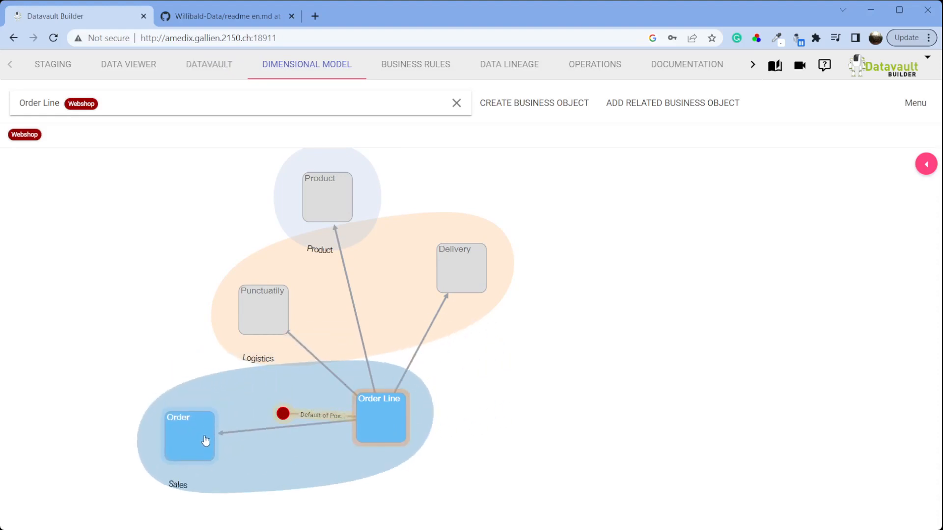
click(926, 165)
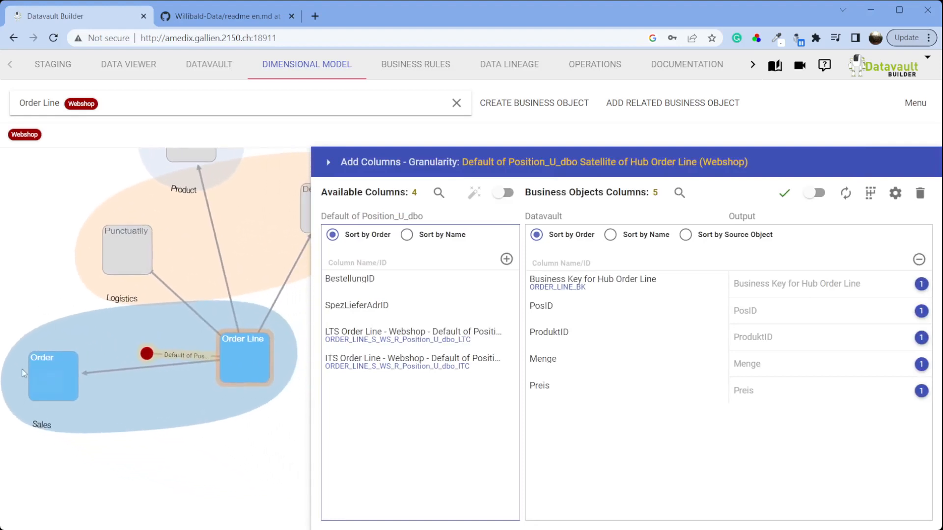
click(53, 382)
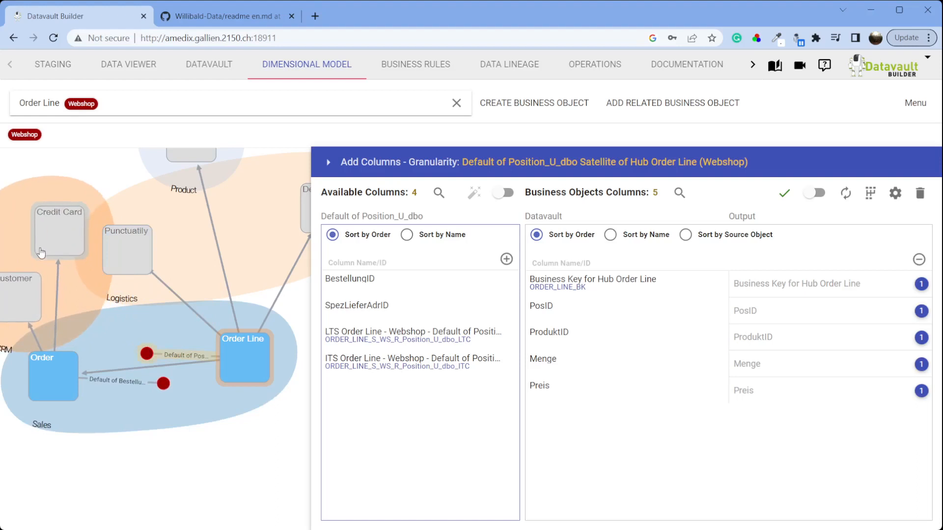
click(127, 445)
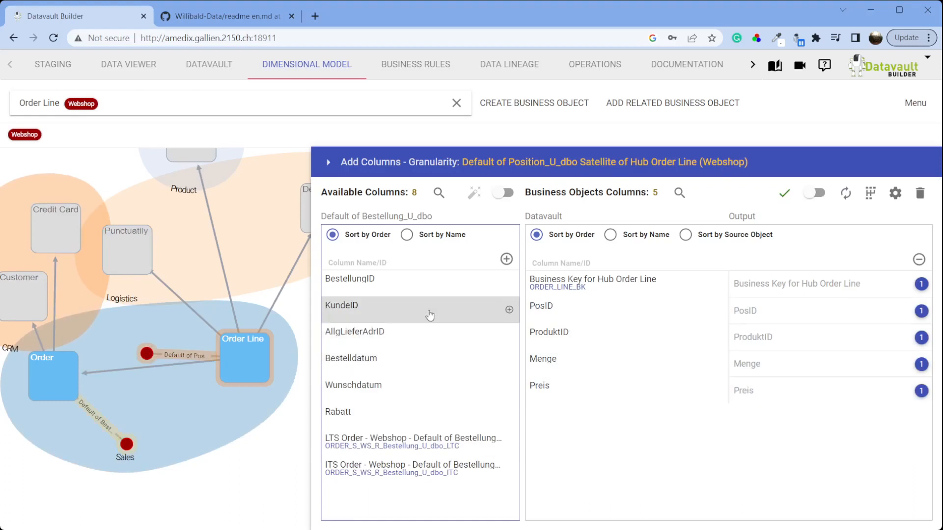
Step: Add BestellungID, Bestelldatum, Wunschdatum and Rabatt to the Order Line business object, save it and preview its data
drag(427, 291, 545, 422)
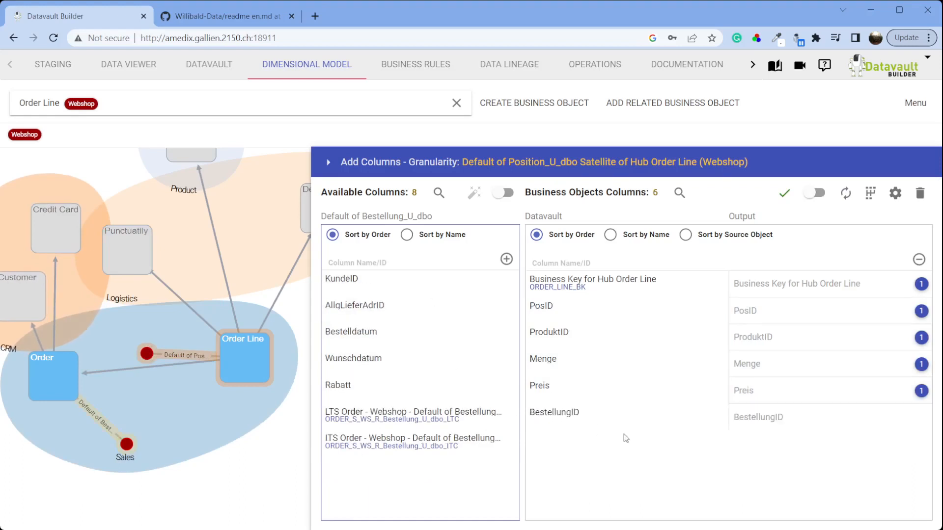
drag(432, 341, 564, 442)
drag(397, 342, 547, 482)
drag(393, 342, 600, 507)
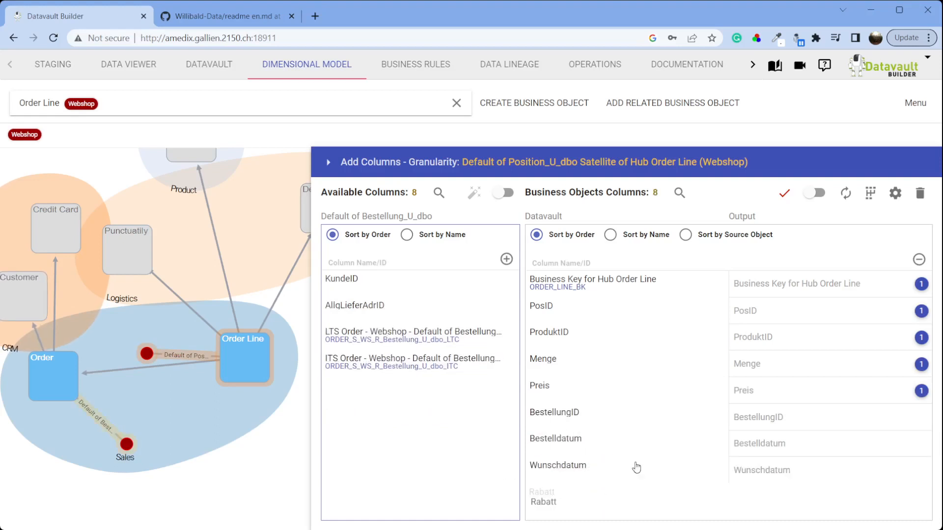
click(785, 195)
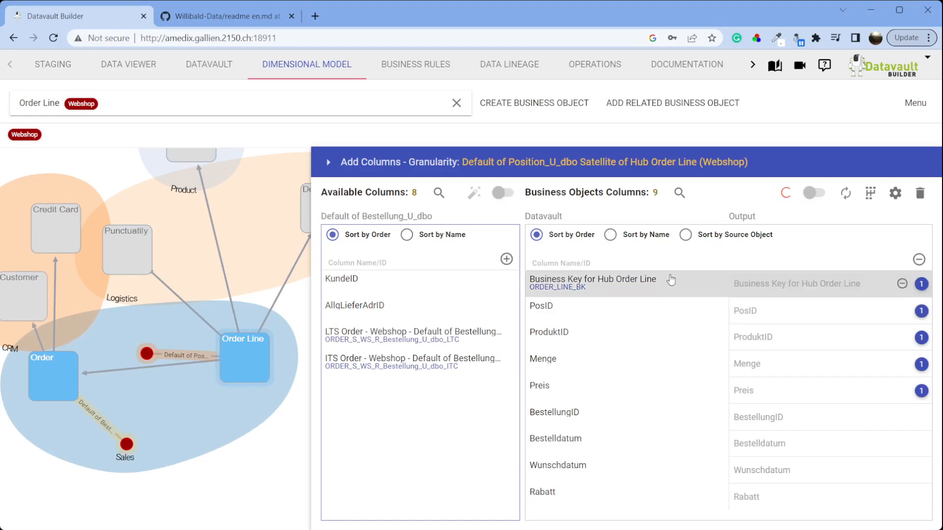
click(678, 194)
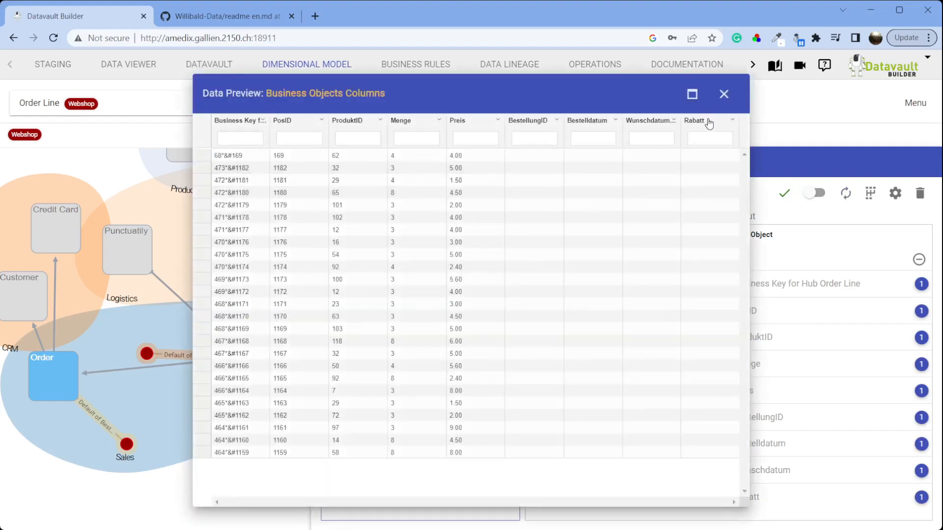
click(724, 95)
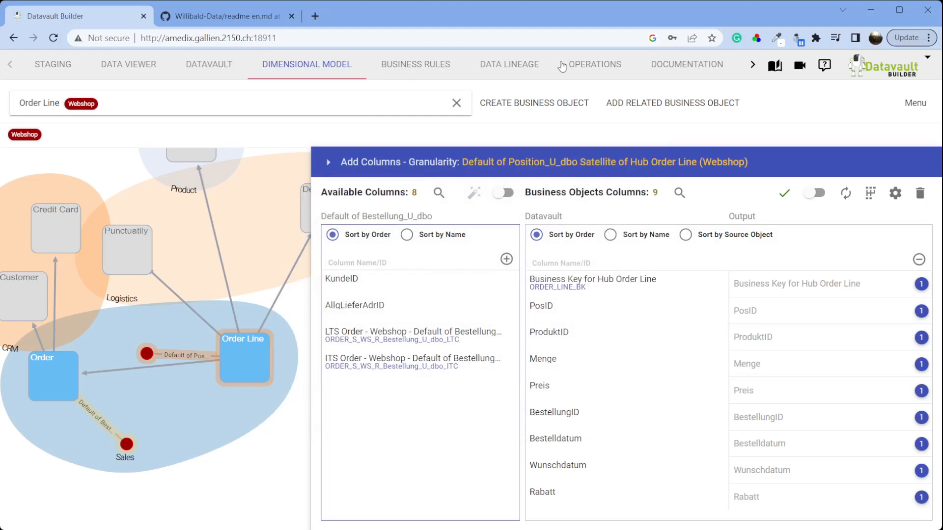
Step: Open the Webshop job Default [WS_J_DEFAULT] in the operations area
click(595, 64)
click(101, 100)
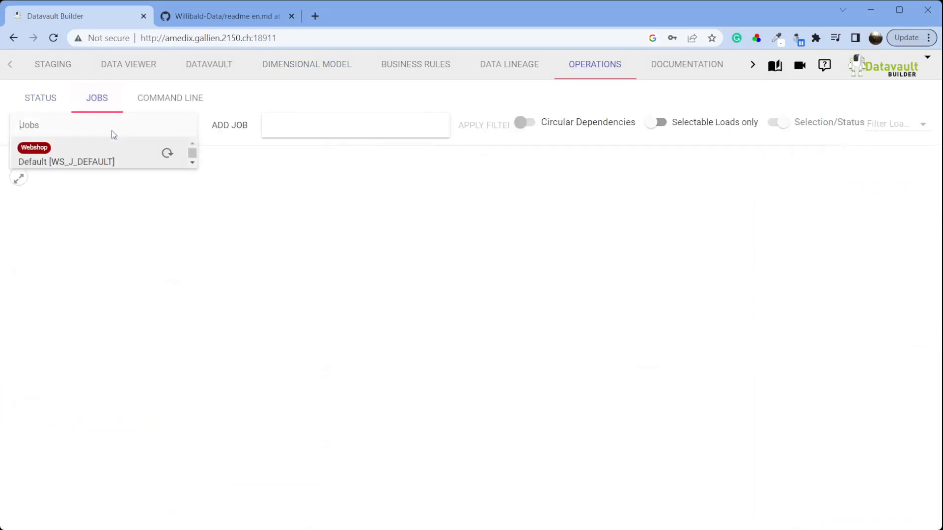
click(95, 153)
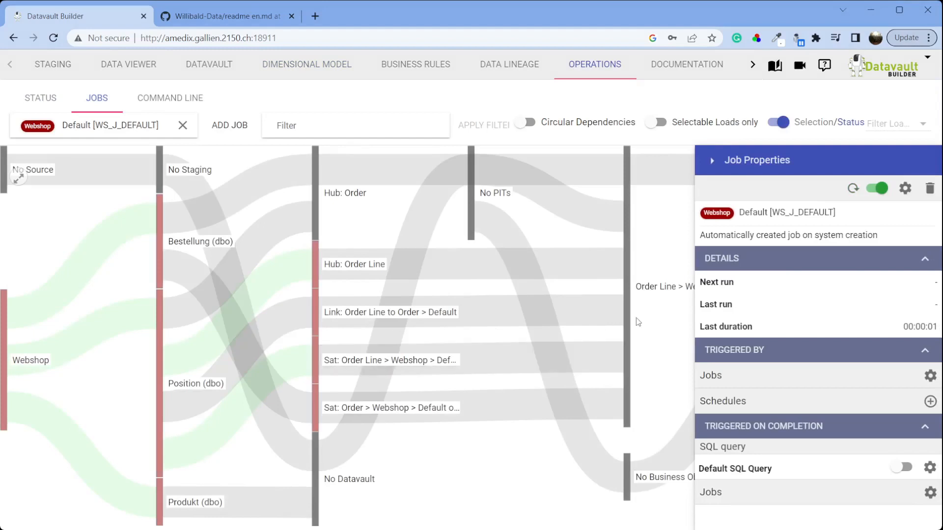
Step: Run the Webshop default job and preview the data of the Order Line business object in the dimensional model
click(853, 188)
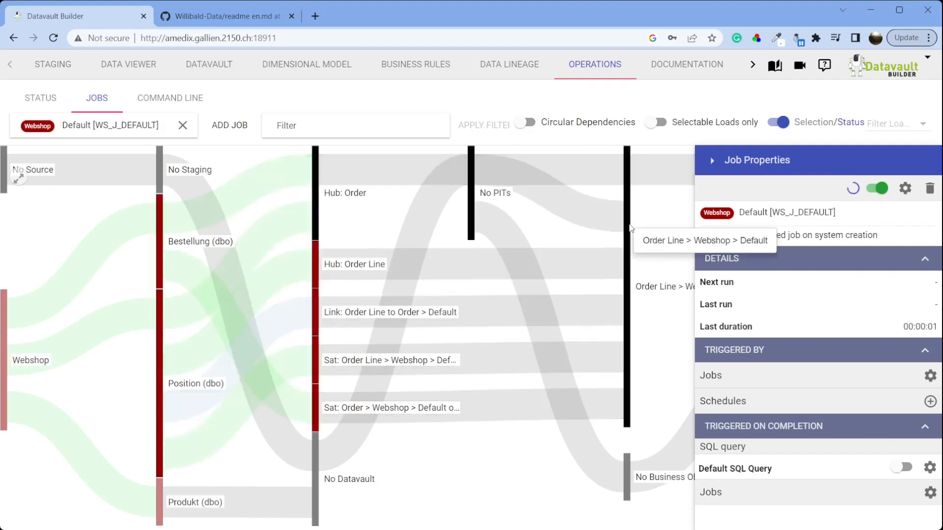
click(339, 68)
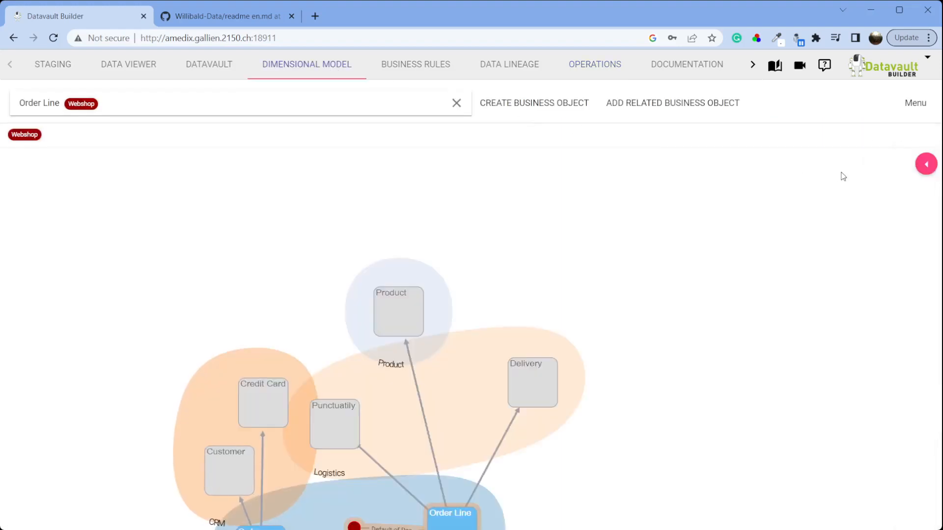
click(926, 165)
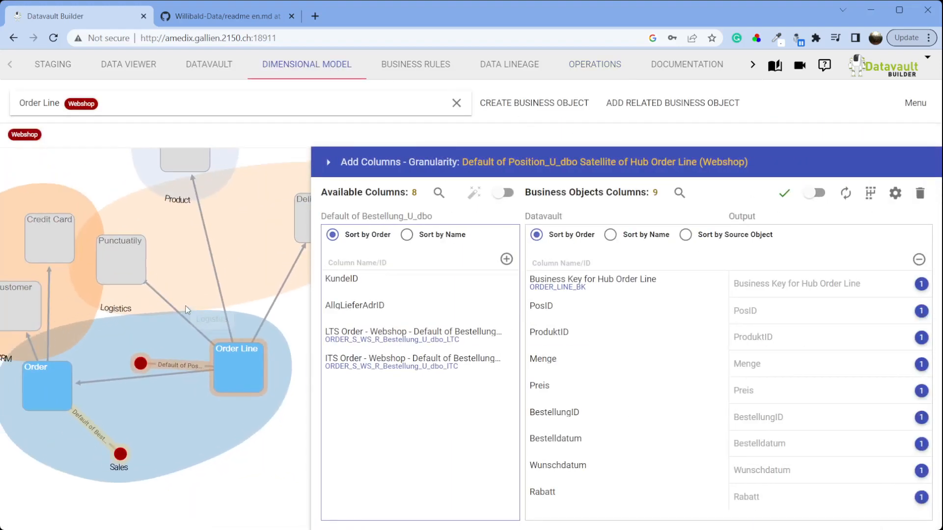
click(680, 194)
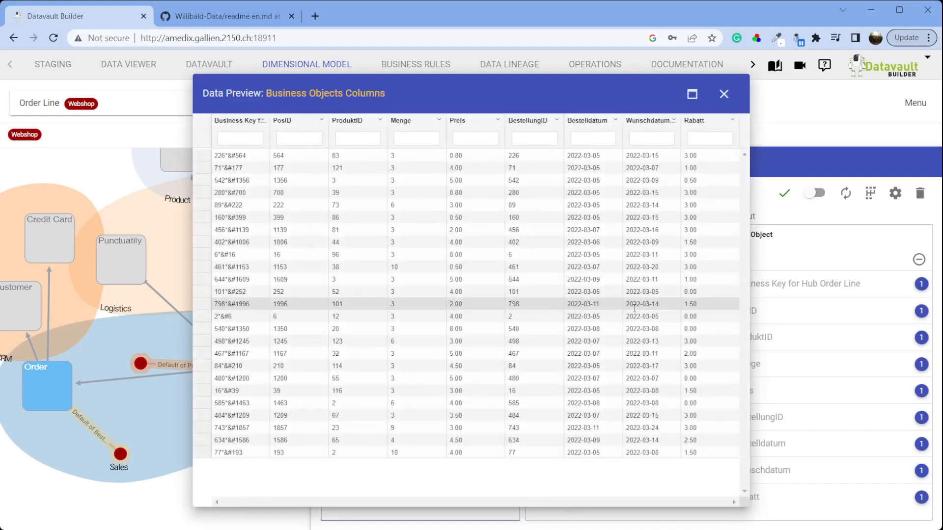
click(724, 93)
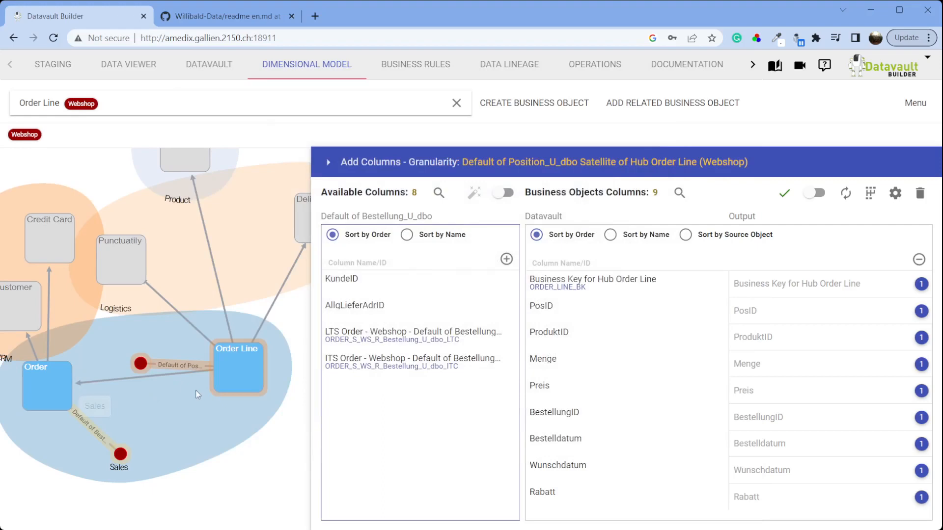
Step: In the Data Vault model, add a hub load to Product from the Webshop table Produkt (dbo), using ProduktID as the business key
click(219, 65)
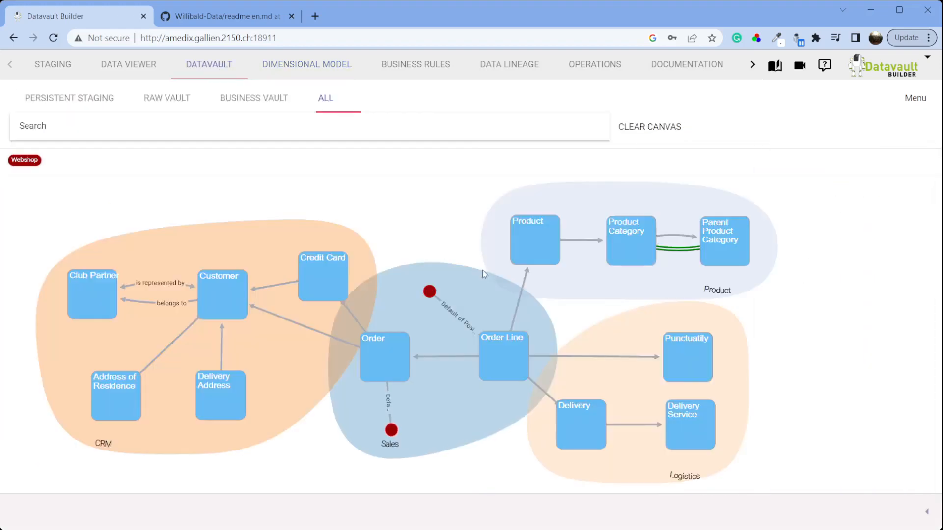
click(552, 248)
right_click(552, 248)
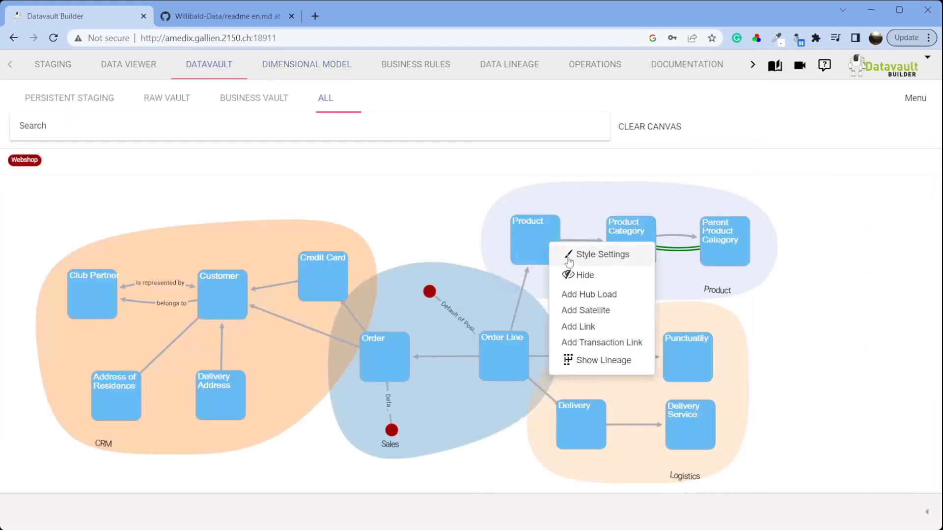
click(599, 298)
click(337, 175)
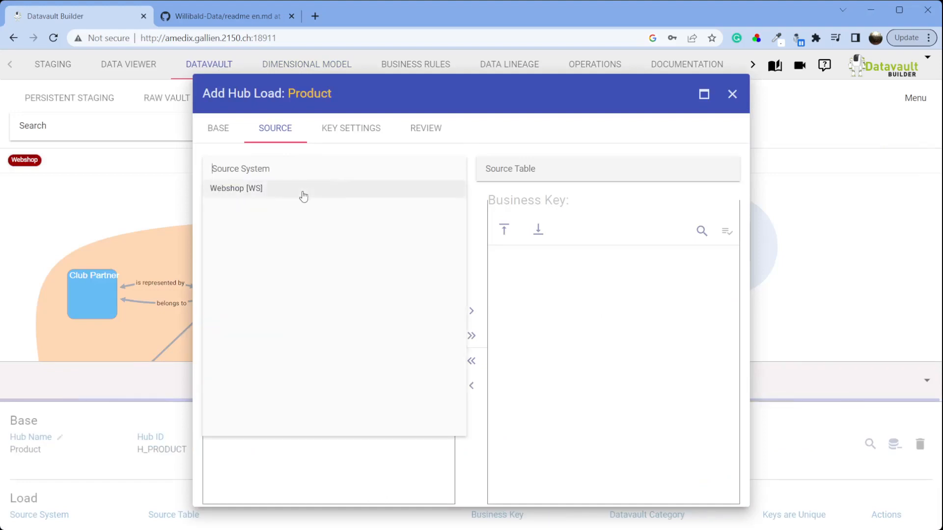
click(302, 189)
click(492, 164)
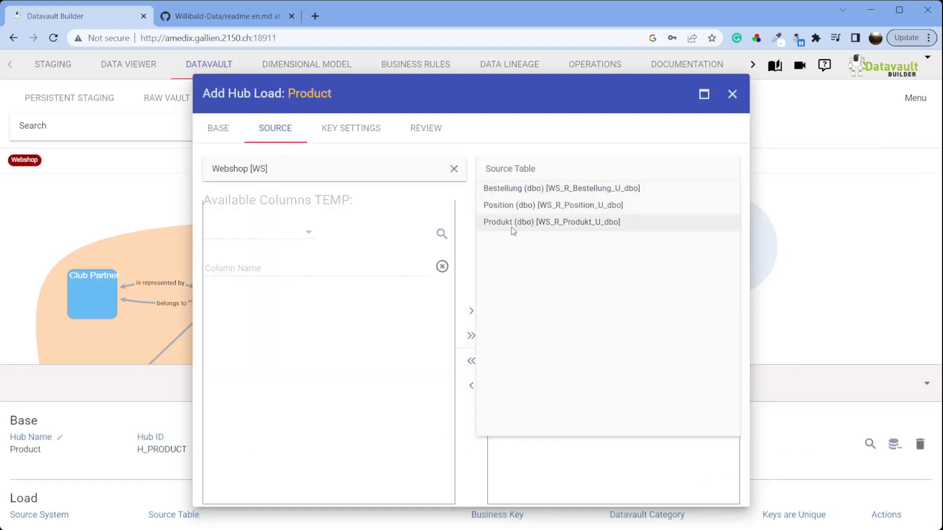
click(499, 219)
drag(292, 307, 737, 250)
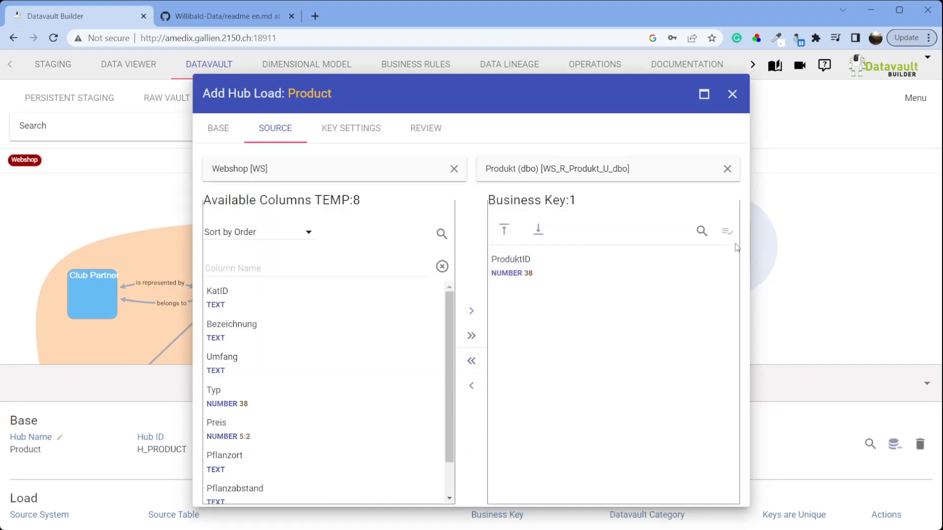
click(425, 132)
click(697, 491)
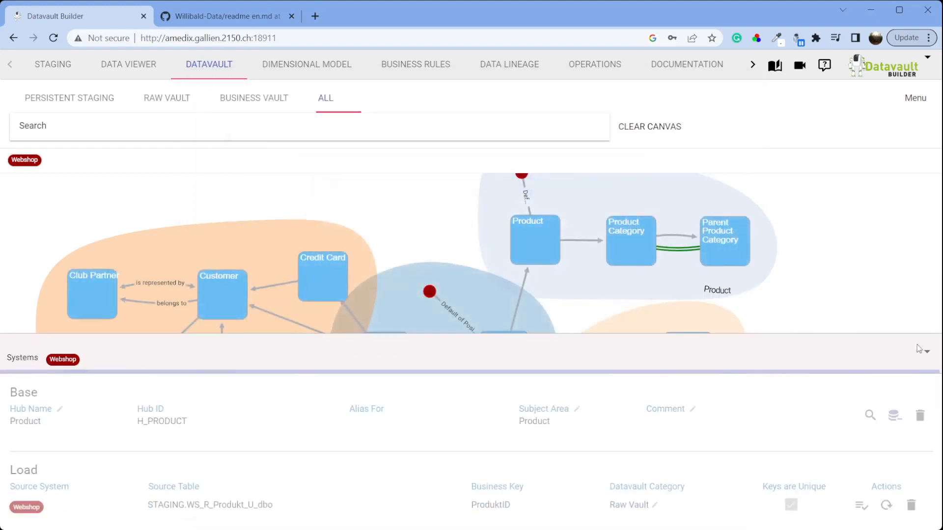
click(918, 356)
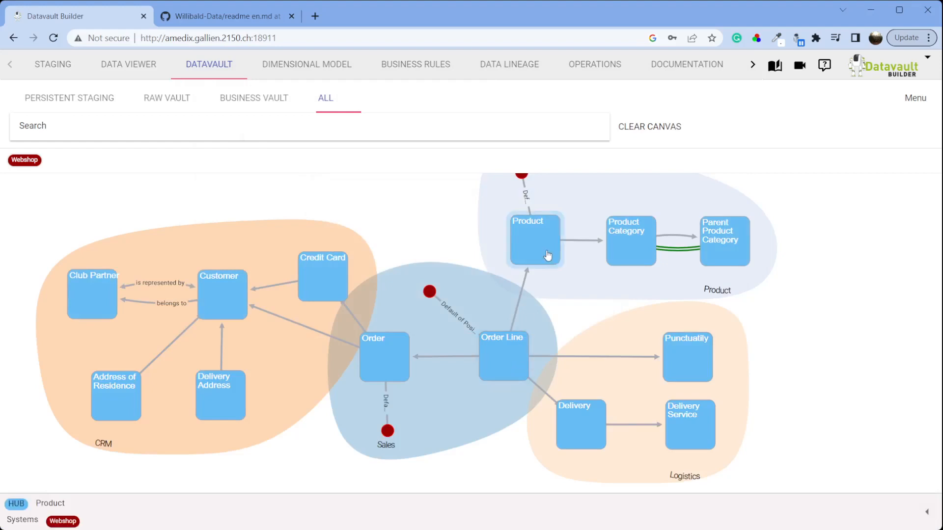
Step: Start a link load between Order Line and Product and open the choice of hub load for the Order Line side
right_click(522, 295)
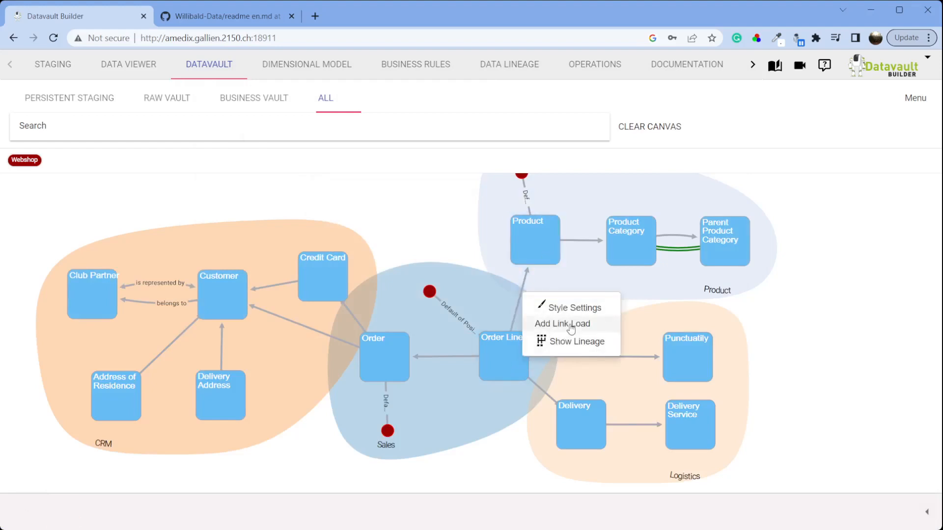
click(569, 324)
click(399, 189)
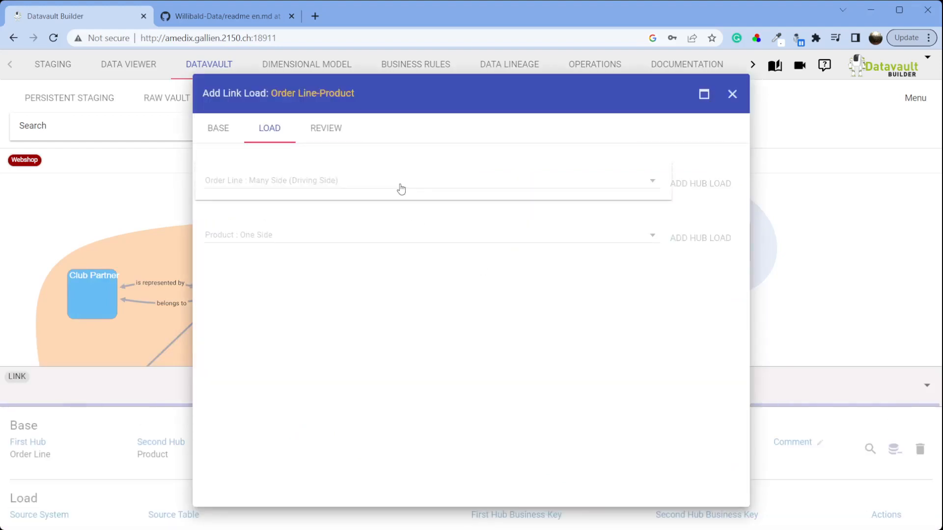
Step: Select the Webshop Position load for Order Line and add a Product hub load from Position with ProduktID as business key, previewing its data
click(375, 191)
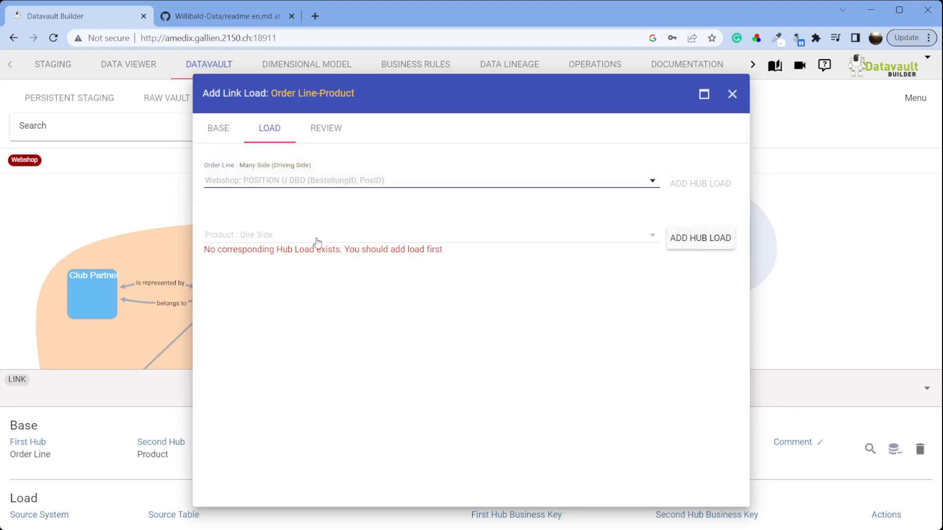
click(686, 238)
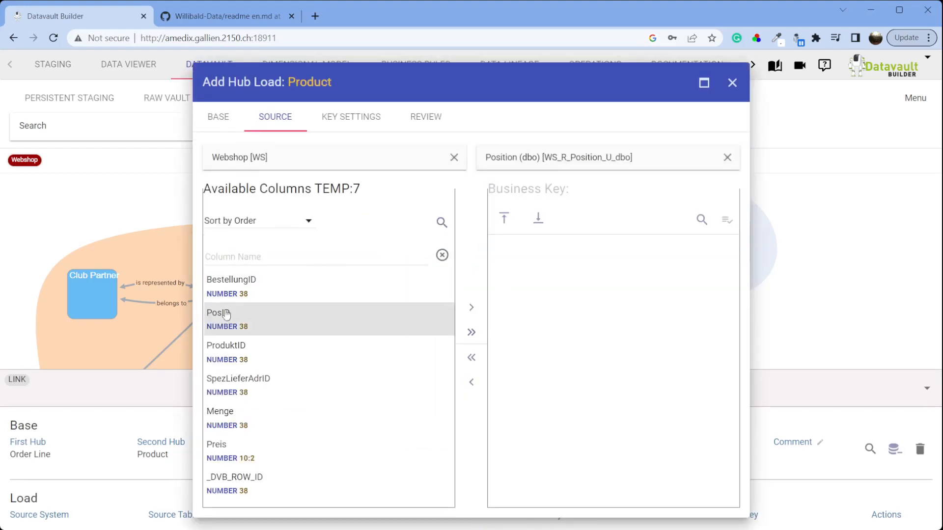
drag(431, 343, 712, 244)
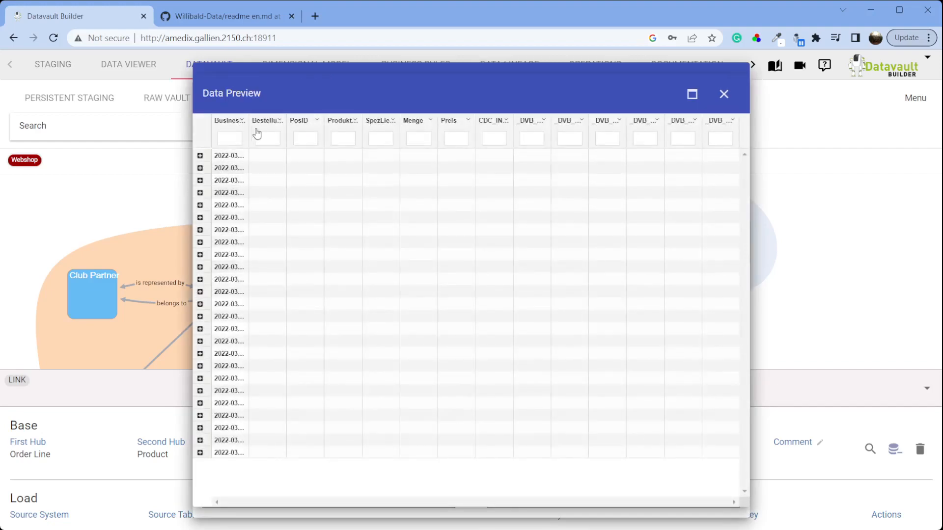
drag(249, 127, 350, 126)
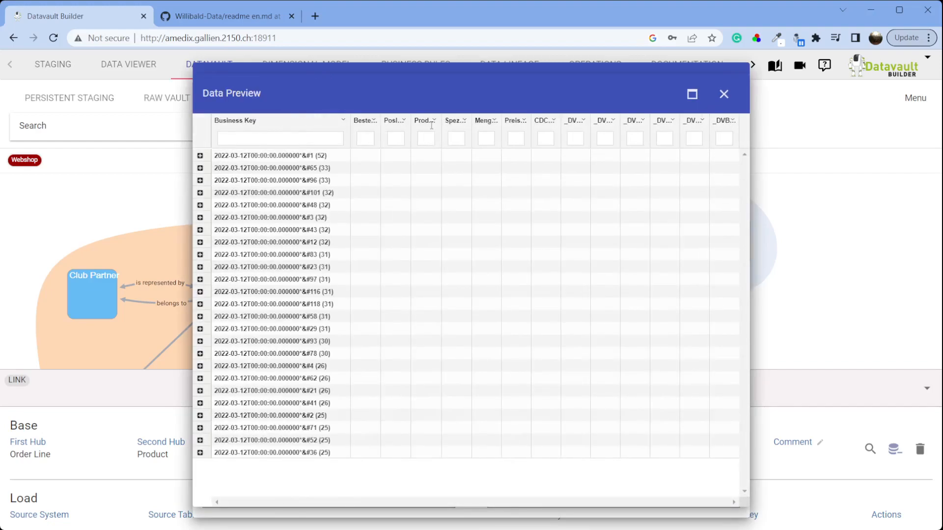
click(724, 95)
click(435, 122)
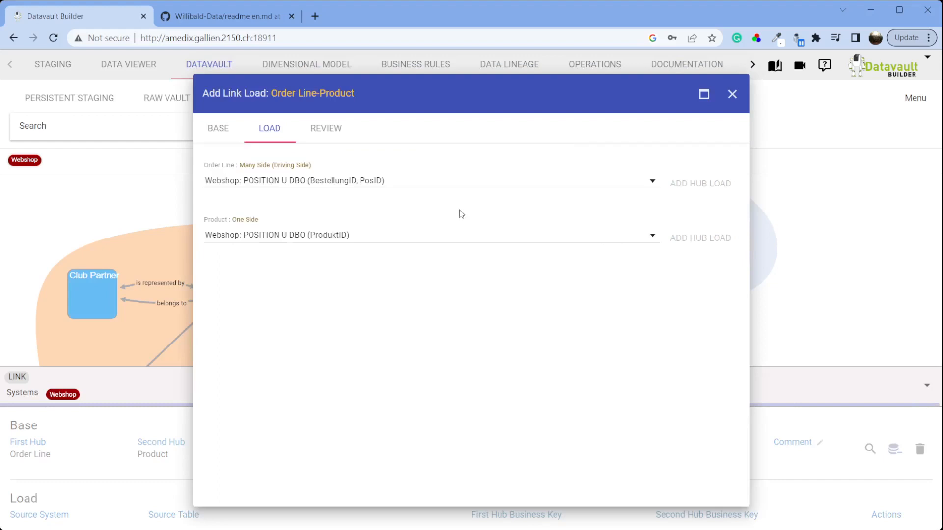
Step: Review and add the Order Line-Product link load, and collapse the link details to show the whole Datavault canvas
click(340, 130)
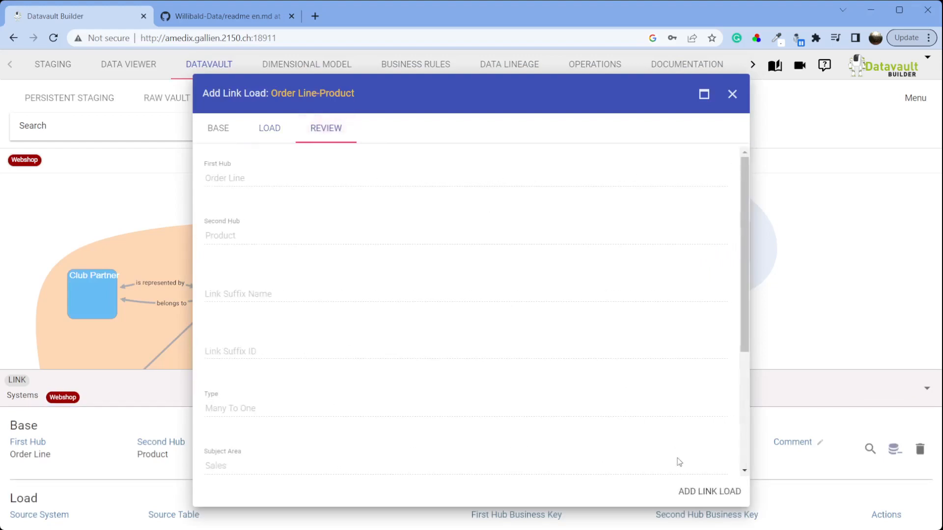
click(707, 490)
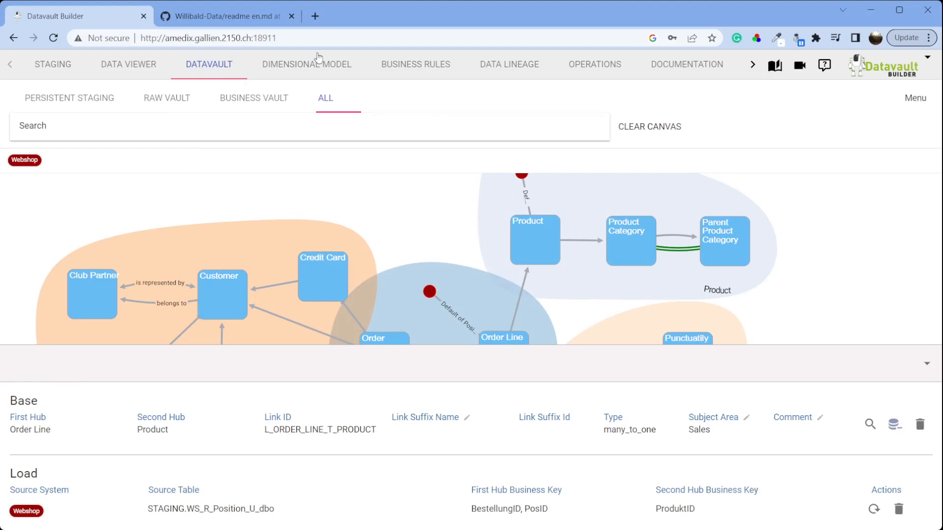
click(927, 366)
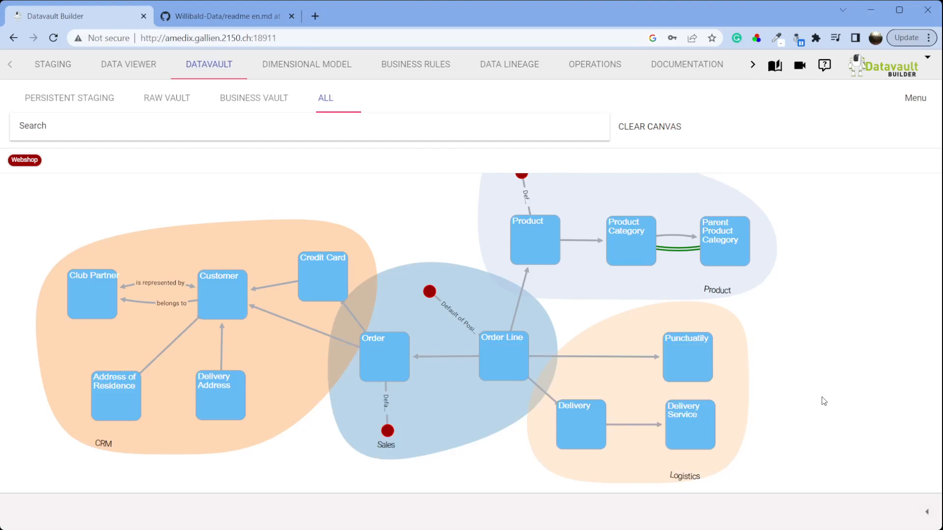
Step: Add the Bezeichnung column from the Product satellite to the Order Line business object in the dimensional model and save it
click(285, 72)
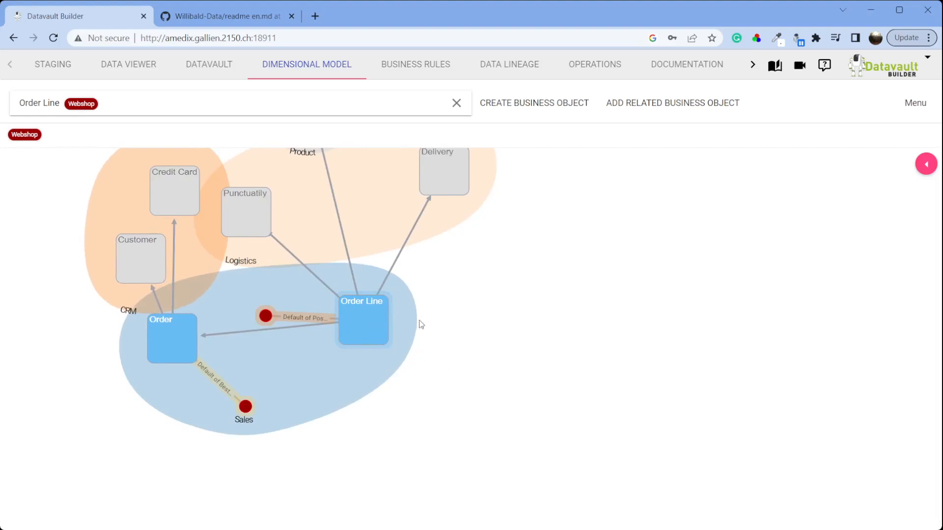
drag(512, 290, 511, 365)
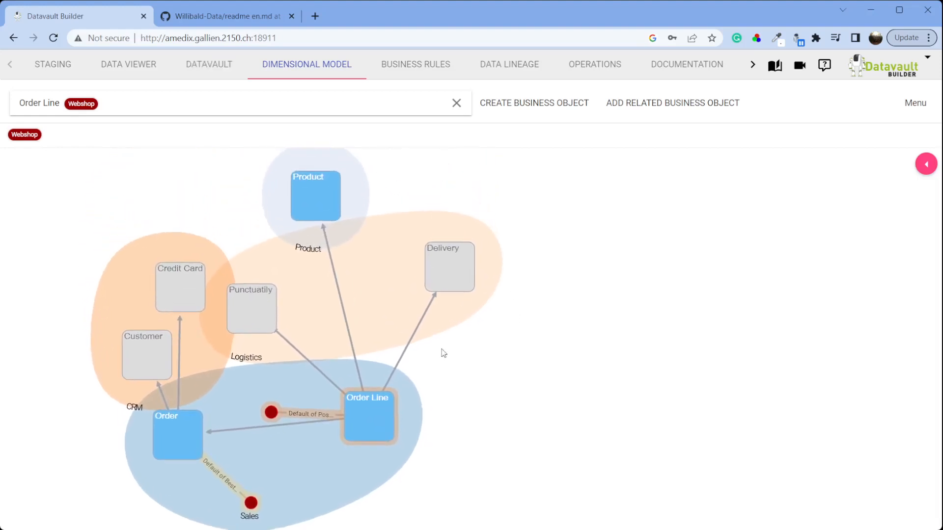
drag(319, 201, 487, 400)
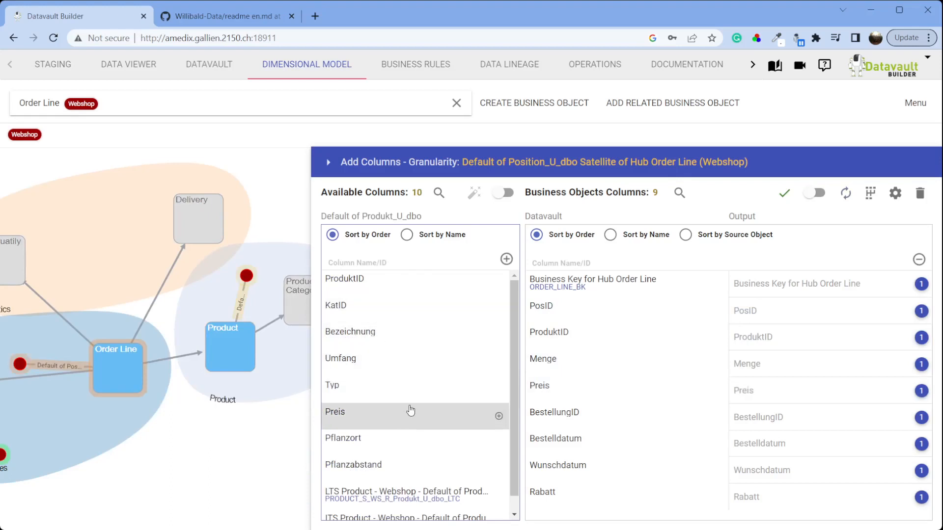
drag(404, 344, 633, 516)
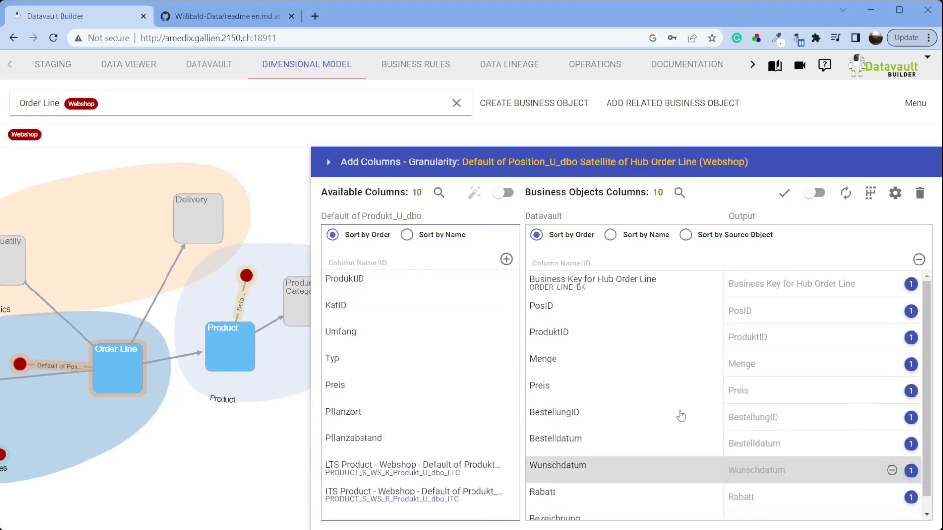
click(784, 193)
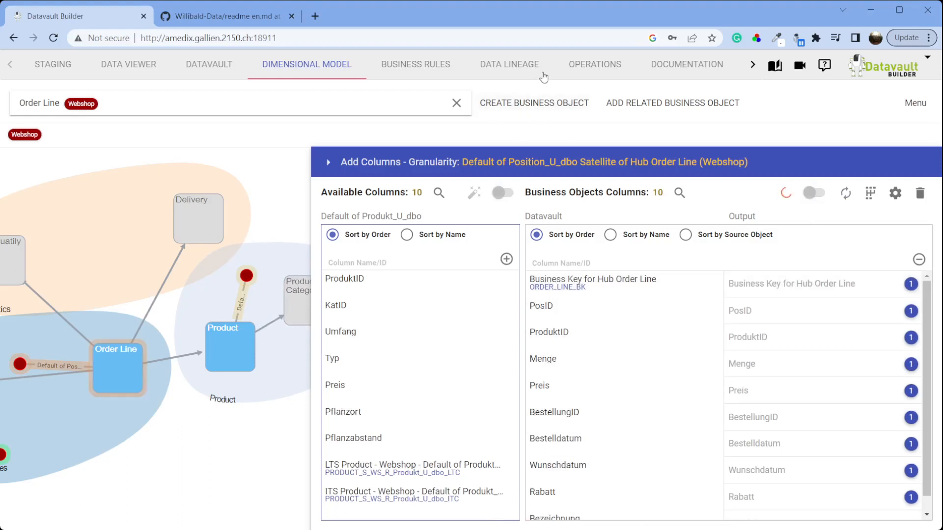
Step: Run the Webshop load job Default [WS_J_DEFAULT] from the operations area
click(591, 74)
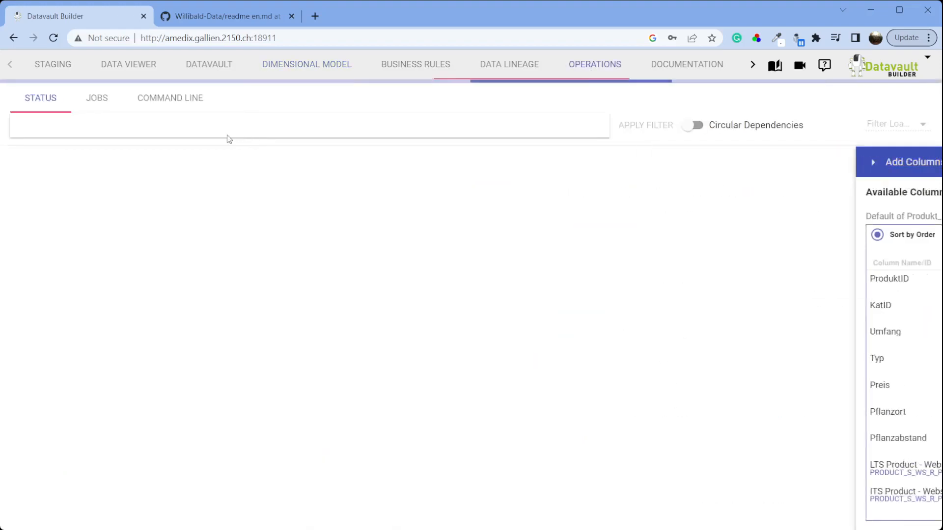
click(97, 103)
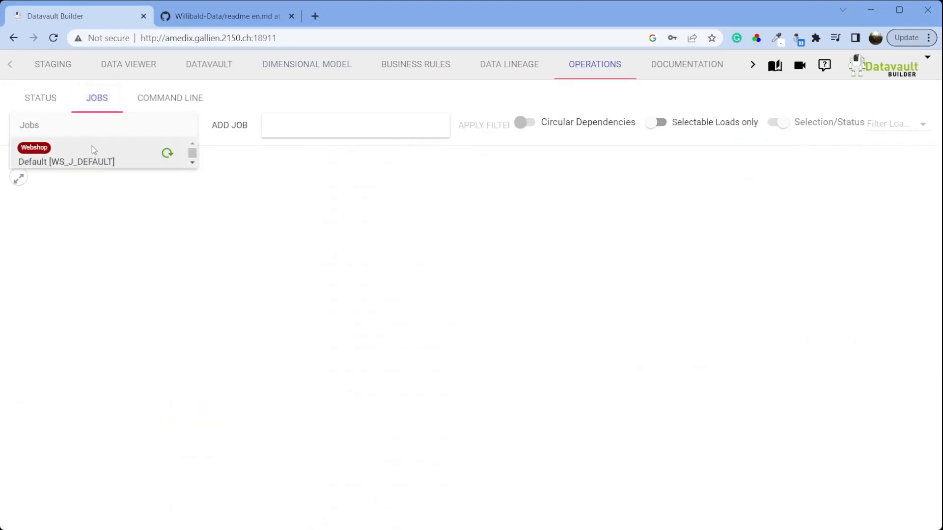
click(92, 151)
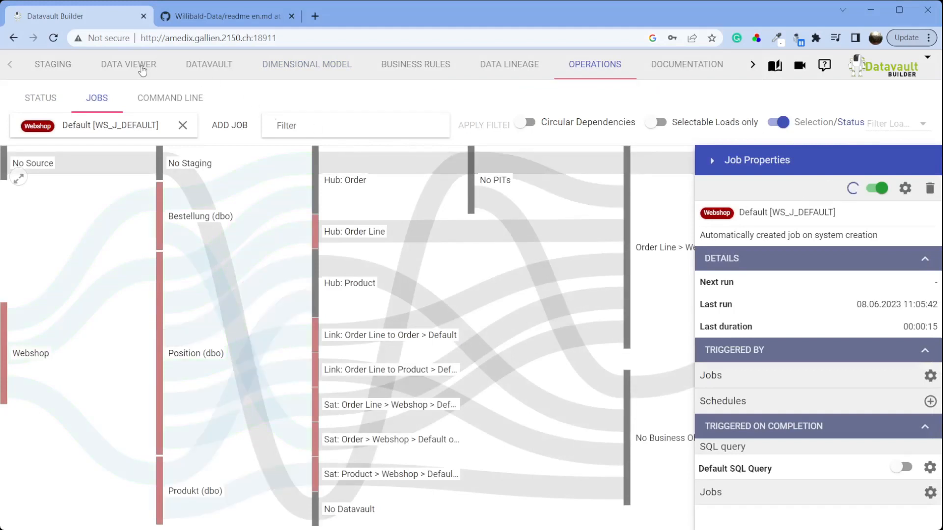
Step: Refresh the Order Line data in the data viewer and replace ProduktID with Bezeichnung as the pivot's row grouping
click(143, 71)
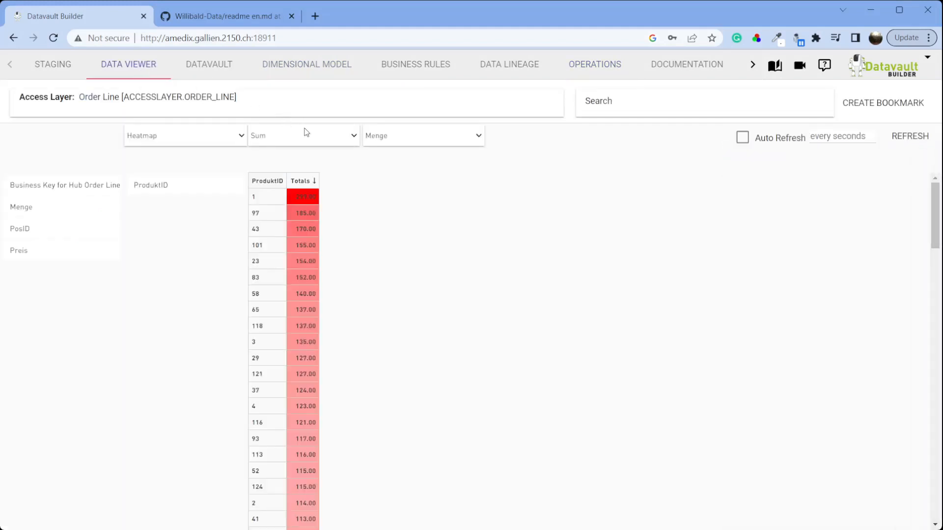
click(914, 138)
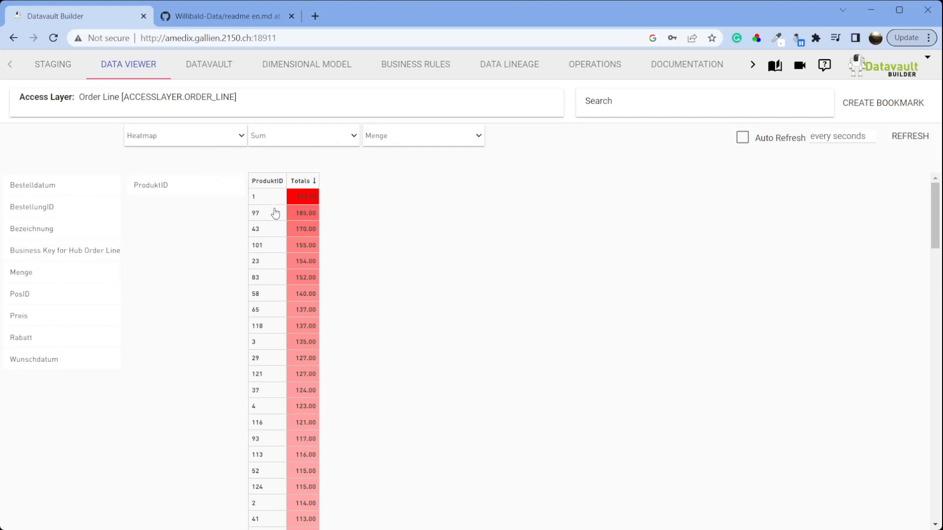
drag(100, 232, 191, 180)
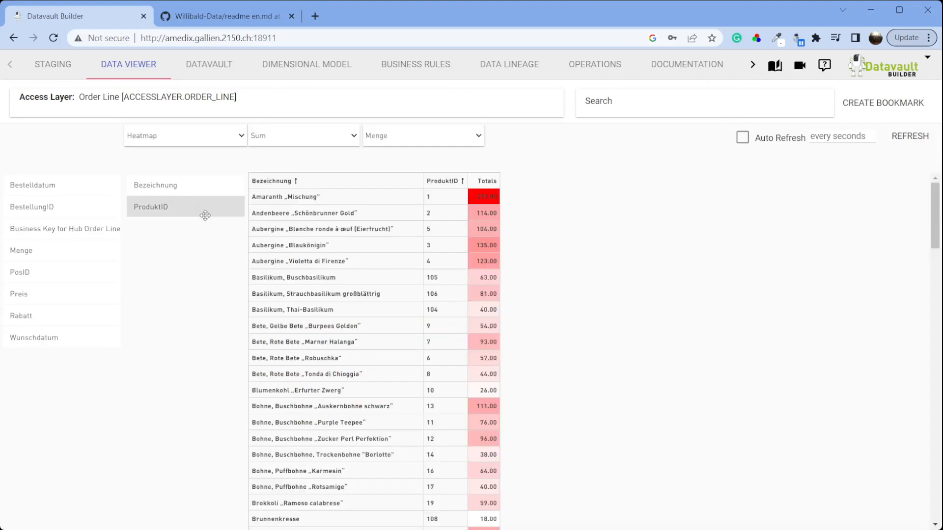
drag(205, 216, 63, 374)
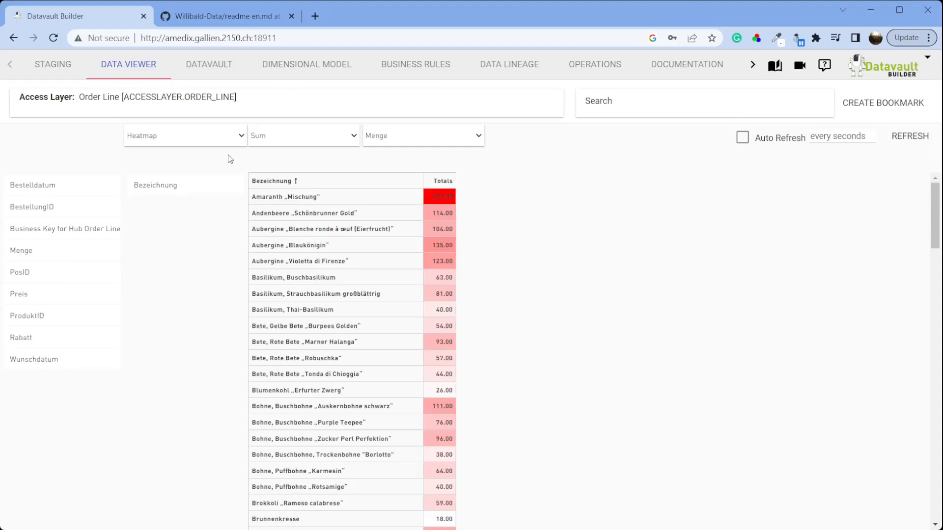
Step: Display the summed Menge per Bezeichnung as a treemap and inspect its largest tile
click(206, 142)
click(188, 247)
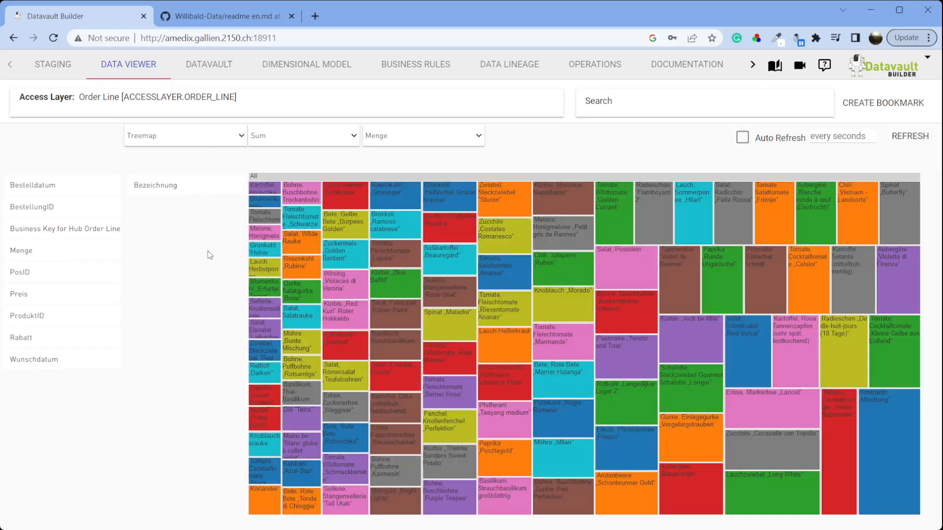
double_click(884, 399)
drag(890, 401, 865, 396)
Step: Compare the Datavault model and the staged Webshop tables with the Willibald source data diagram on GitHub, and return to the staging overview
click(222, 68)
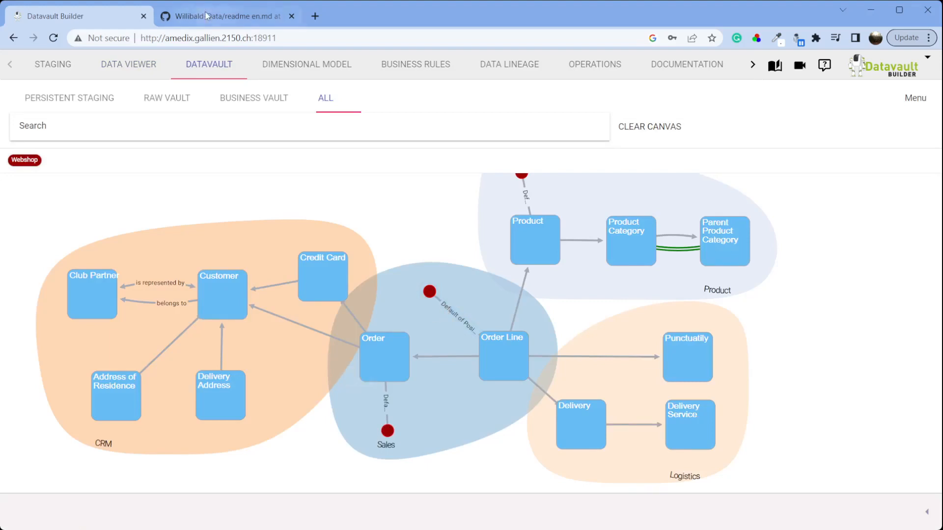
click(221, 16)
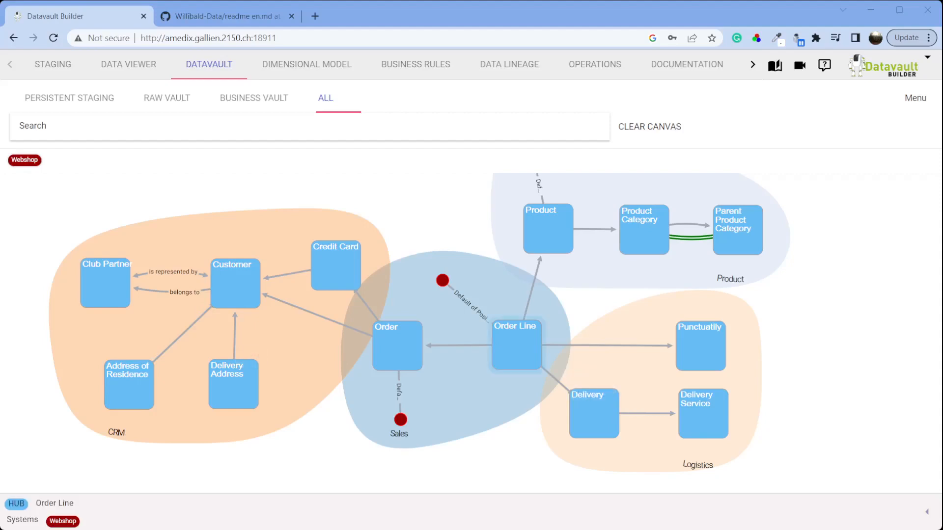
drag(680, 318, 678, 366)
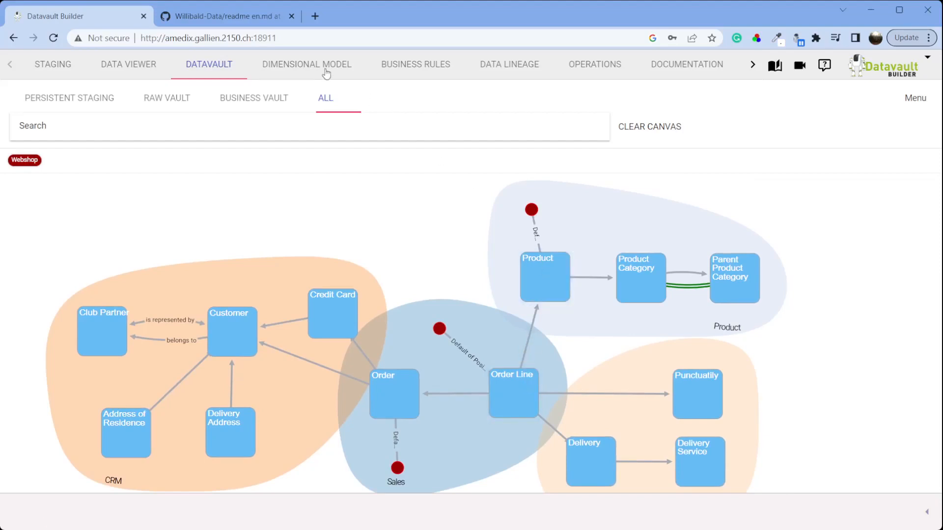
click(104, 66)
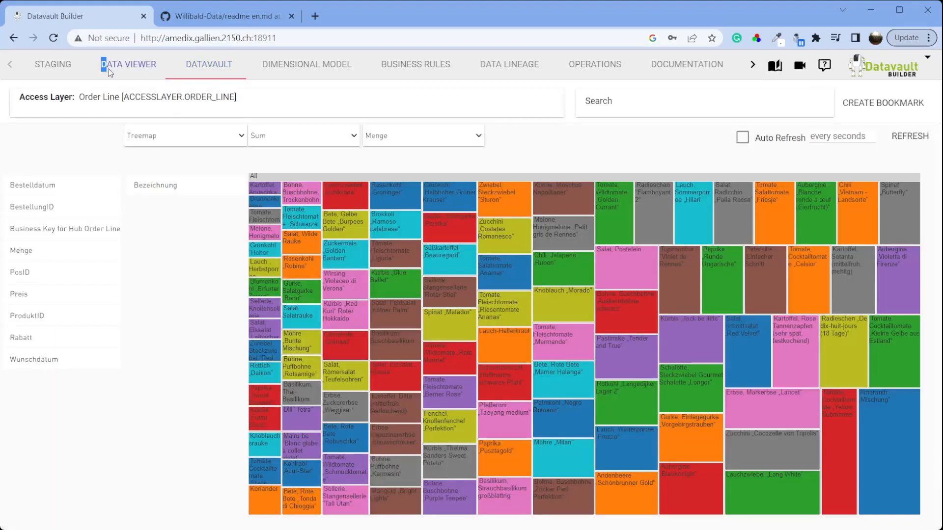
click(55, 68)
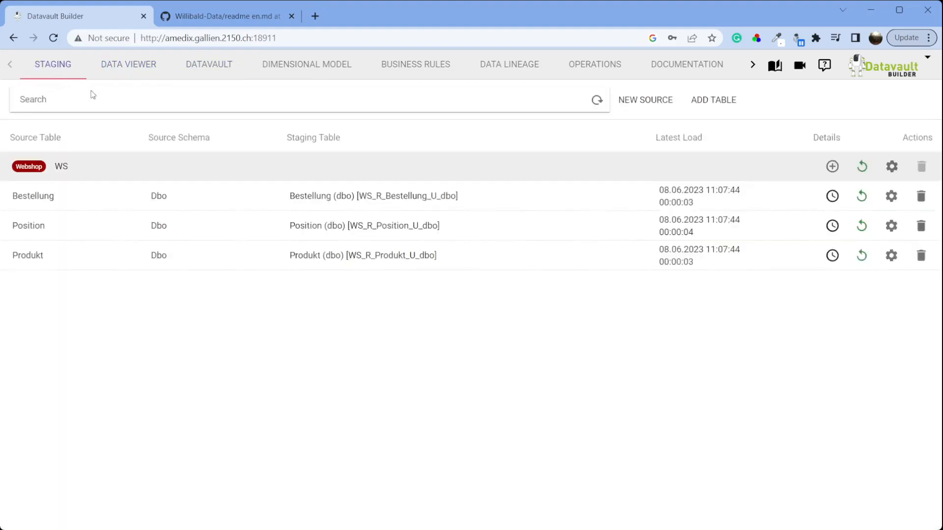
click(220, 17)
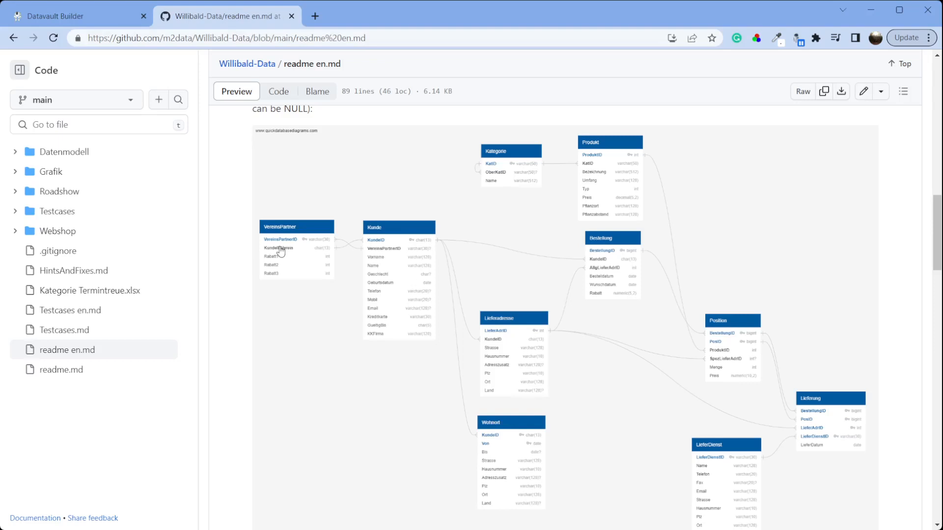
click(308, 218)
click(72, 16)
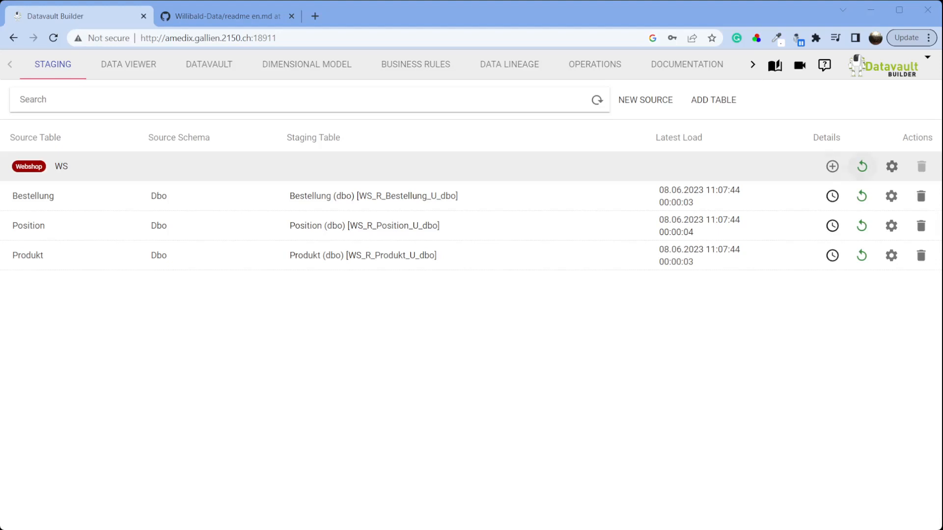
Step: Add the Kunde table from the Dbo schema with all its columns to the Webshop staging and continue with a further table
click(832, 166)
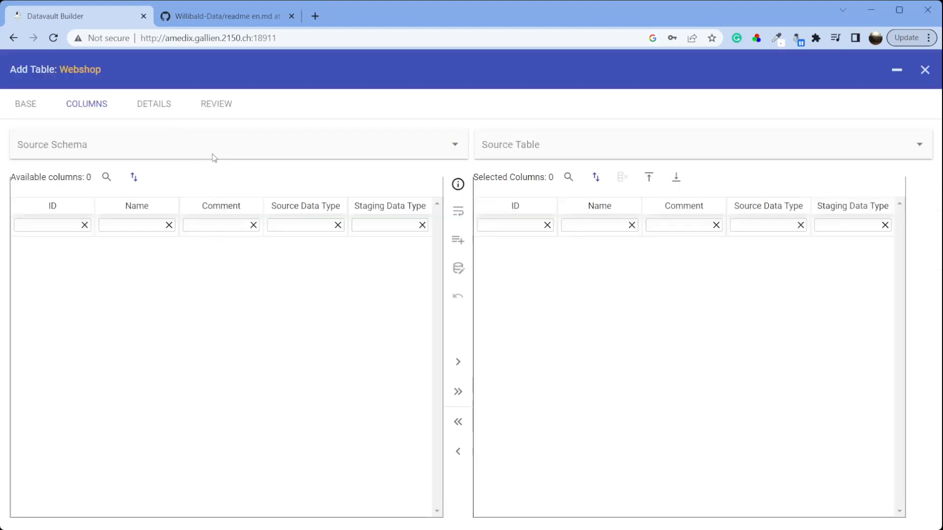
click(344, 152)
click(288, 175)
click(510, 156)
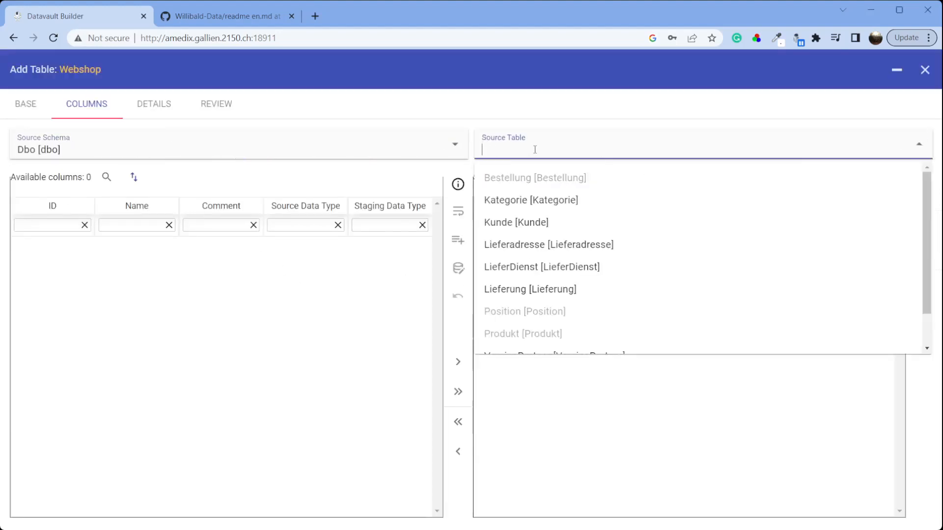
click(542, 218)
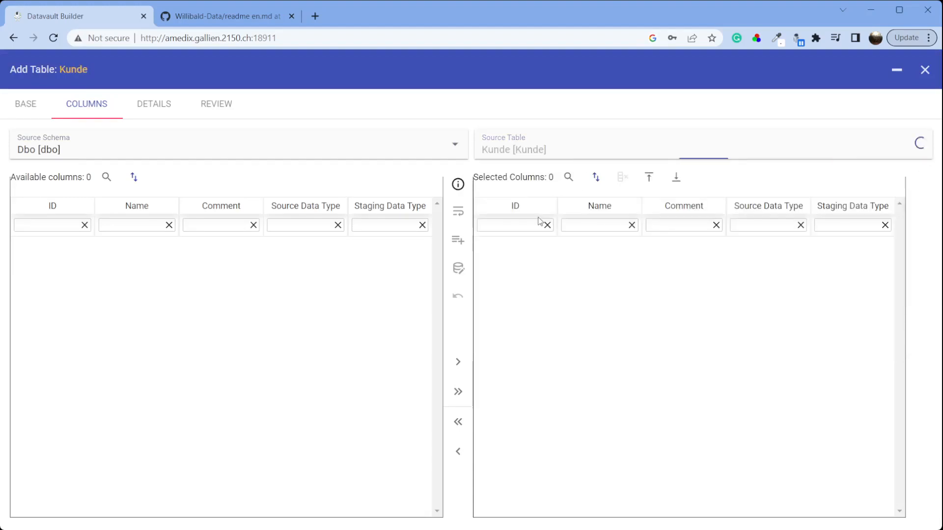
click(458, 393)
click(219, 107)
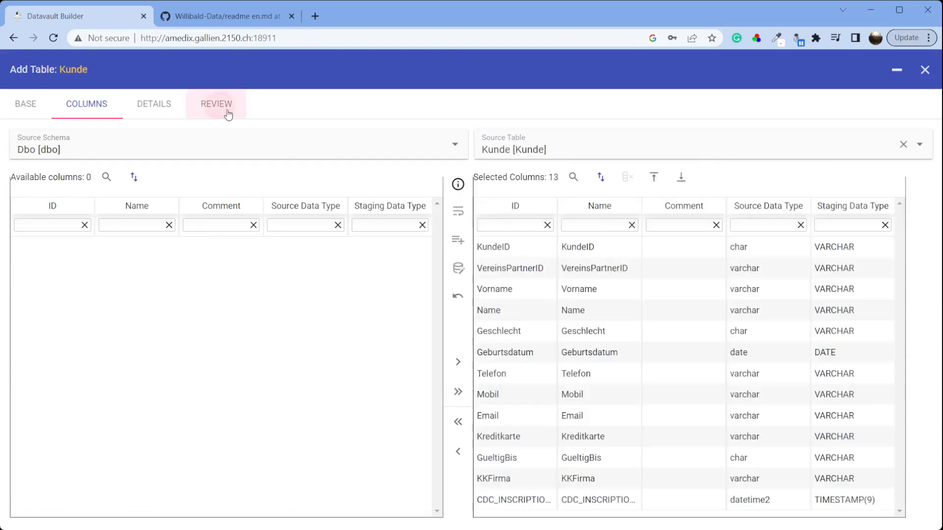
click(829, 517)
click(686, 516)
click(907, 516)
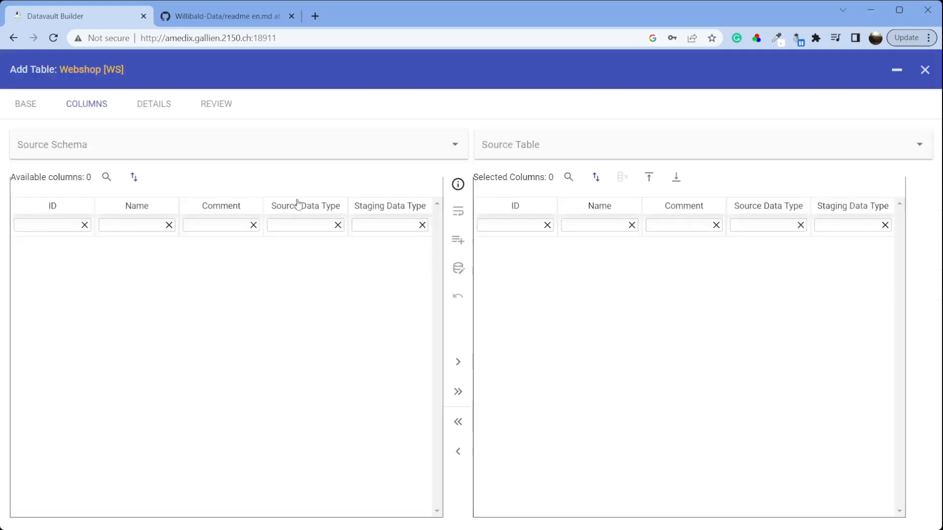
Step: Consult the source data diagram on GitHub, return to Datavault Builder and select VereinsPartner from the Dbo schema as the next table to stage
click(301, 148)
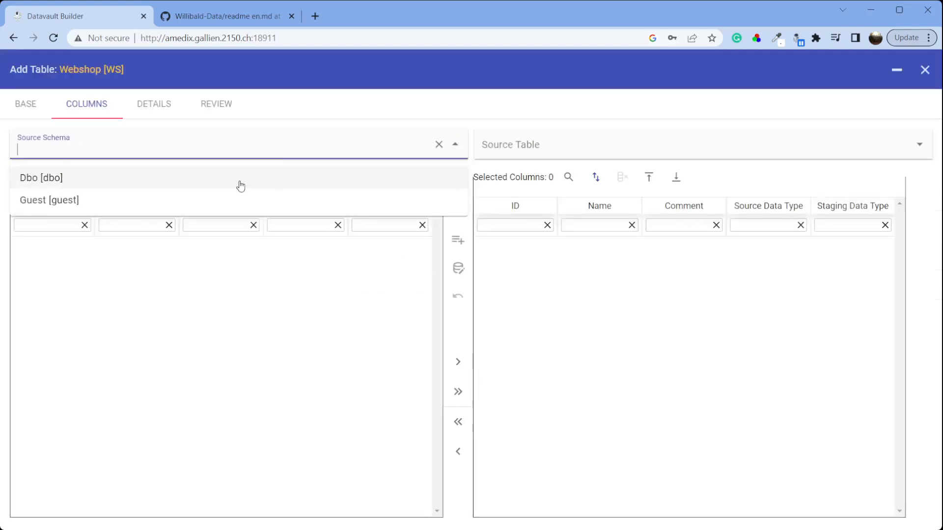
click(228, 17)
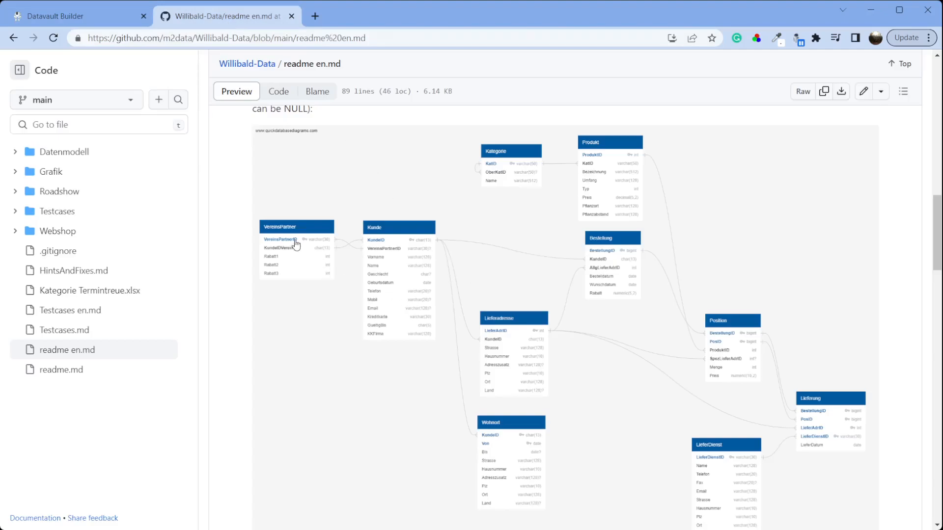
click(95, 20)
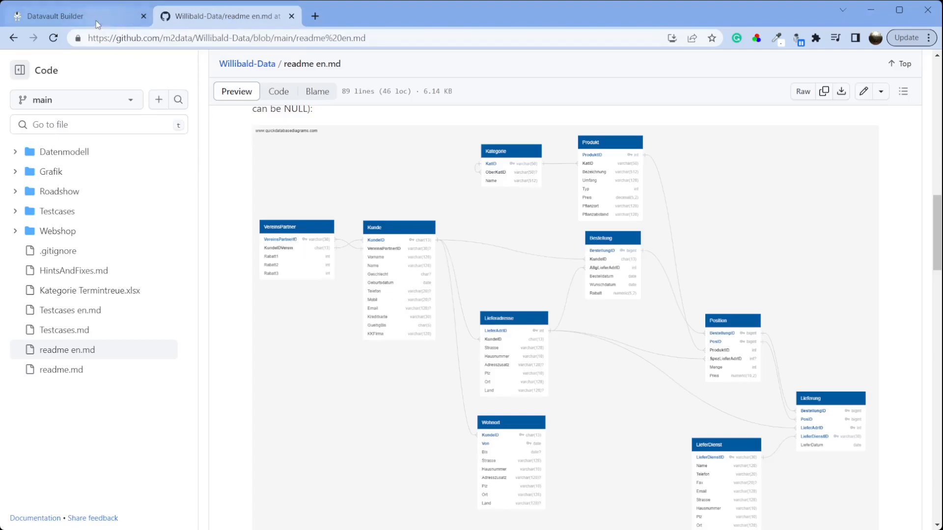
click(319, 149)
click(293, 175)
click(497, 147)
scroll(572, 314, down, 1)
click(577, 320)
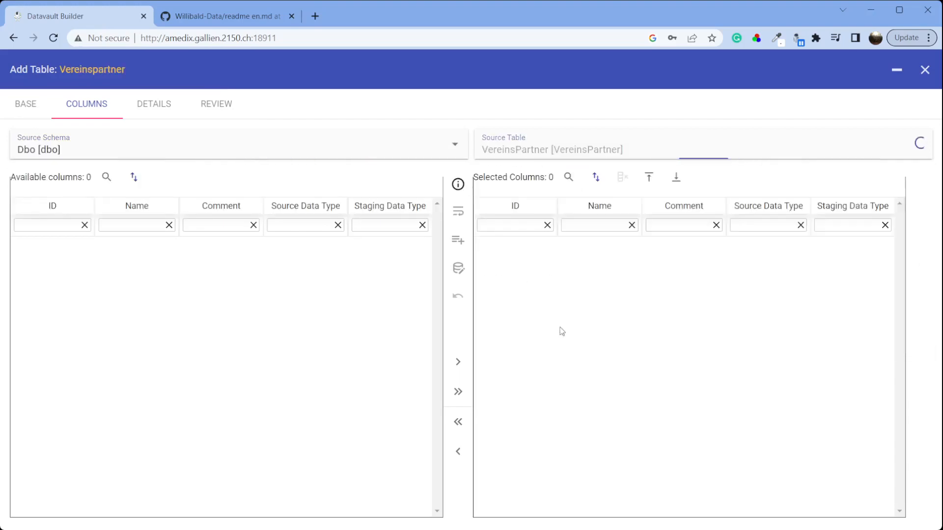
Step: Include all VereinsPartner columns and add the table with immediate loading enabled and Add Another Table disabled
click(458, 392)
click(218, 104)
click(817, 521)
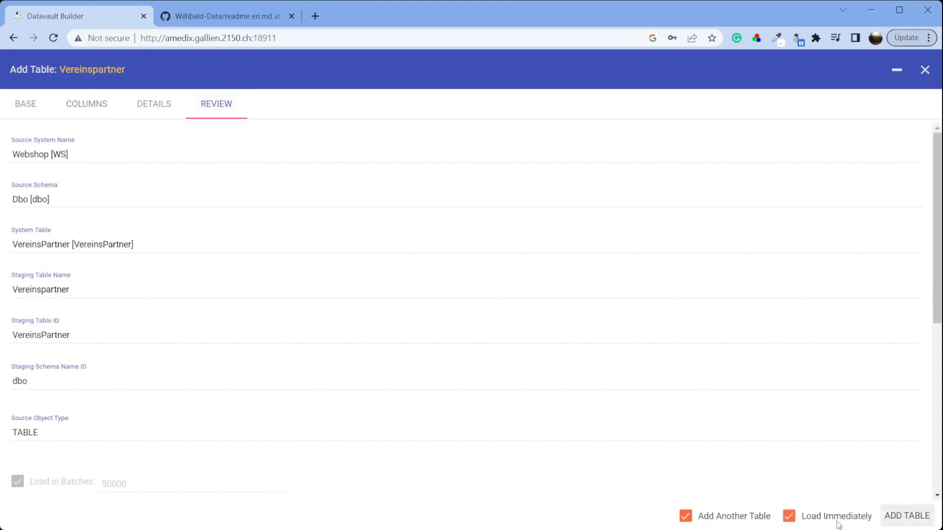
click(749, 522)
click(906, 515)
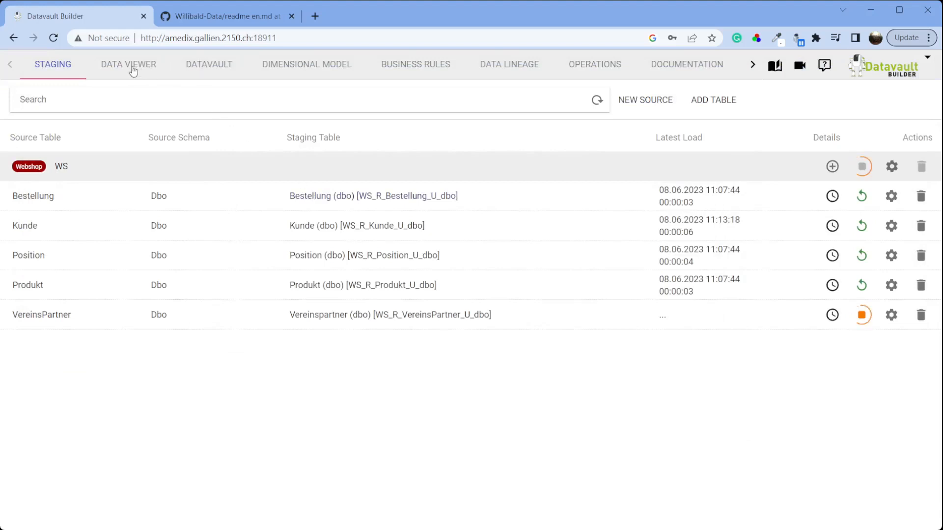
Step: In the Datavault model, add a Customer hub load from Webshop's Kunde table with KundeID as checked business key and an auto-created default satellite
click(208, 66)
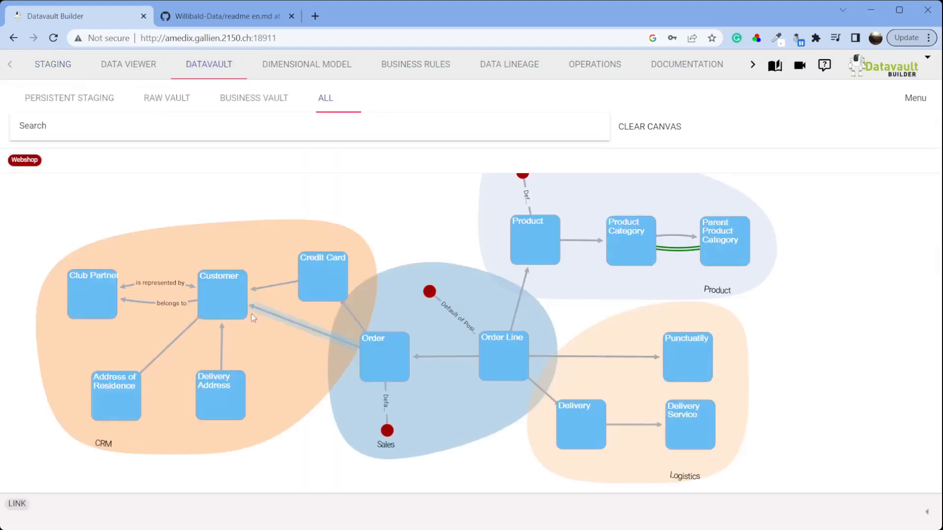
right_click(234, 302)
click(278, 351)
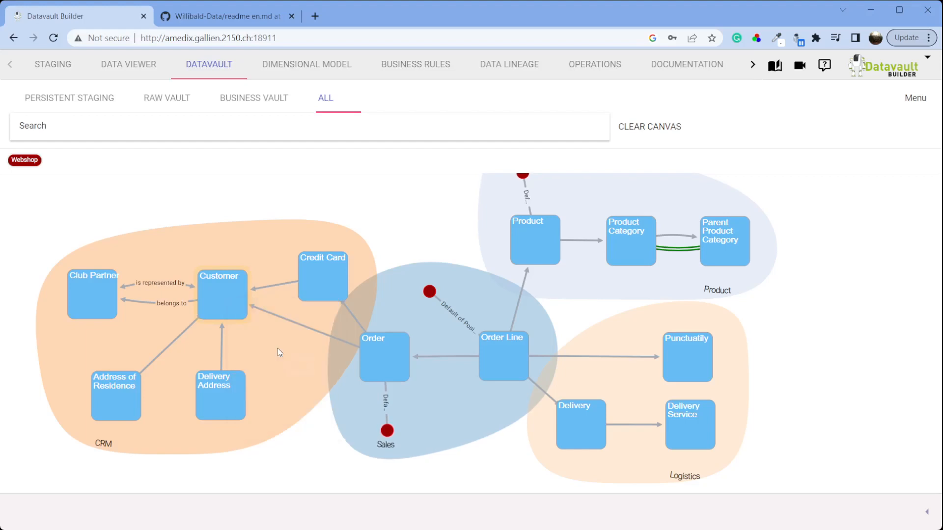
click(320, 168)
click(291, 191)
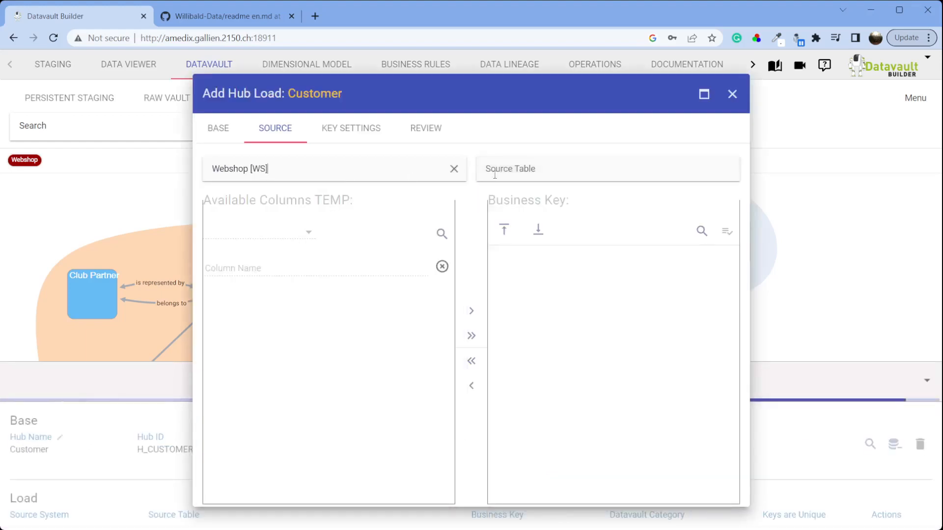
click(521, 170)
click(540, 205)
drag(378, 293, 696, 267)
click(728, 234)
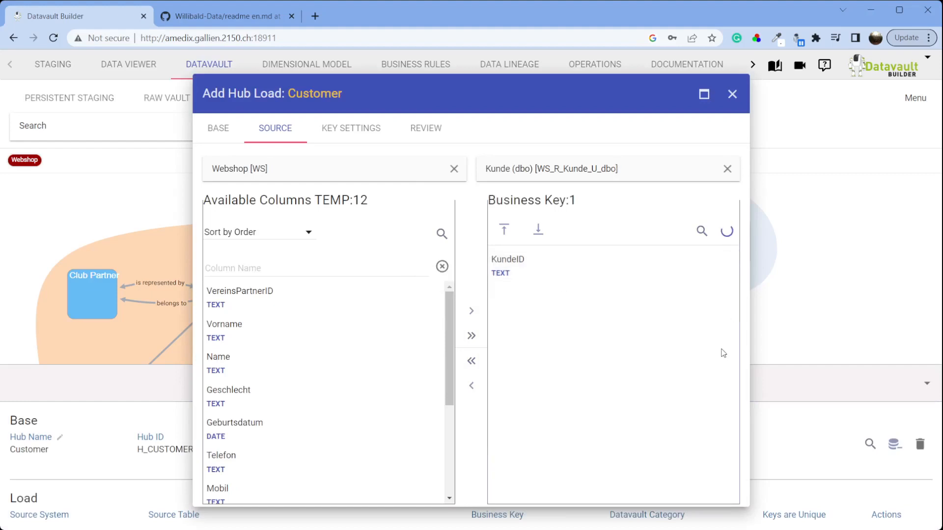
click(423, 128)
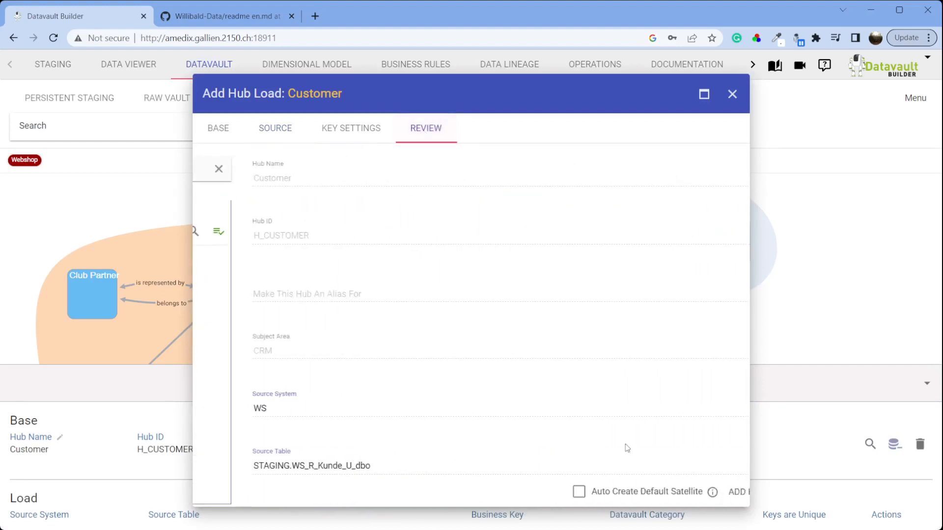
click(706, 493)
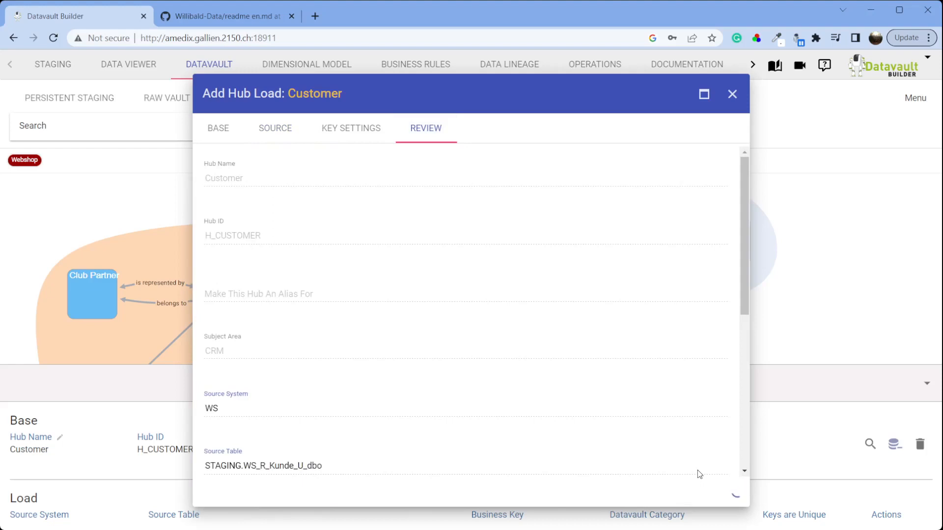
Step: Review the source data diagram on GitHub, then return to the Datavault model and collapse the Customer hub's details
click(238, 16)
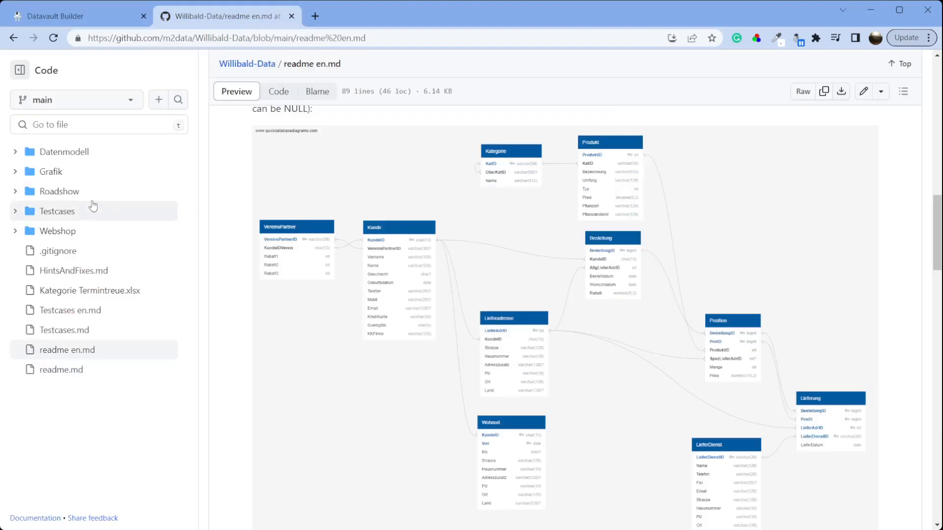
click(107, 21)
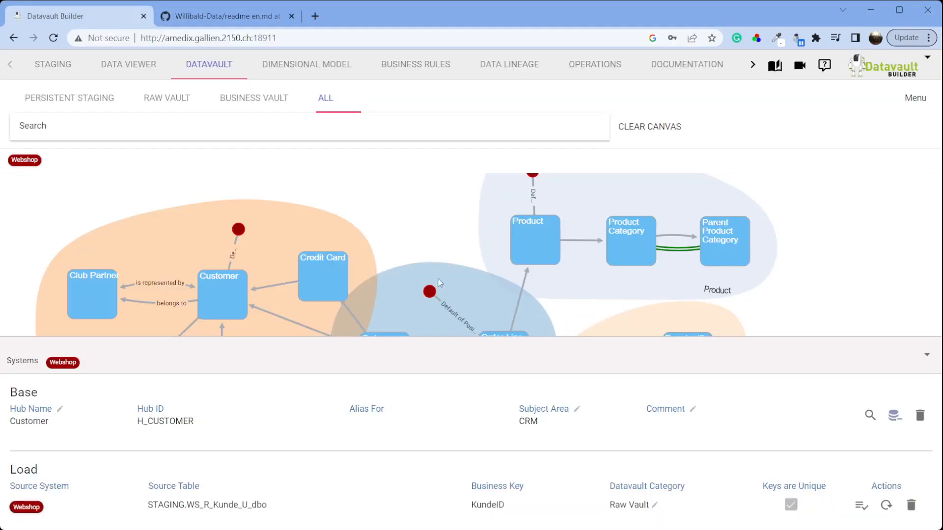
click(927, 355)
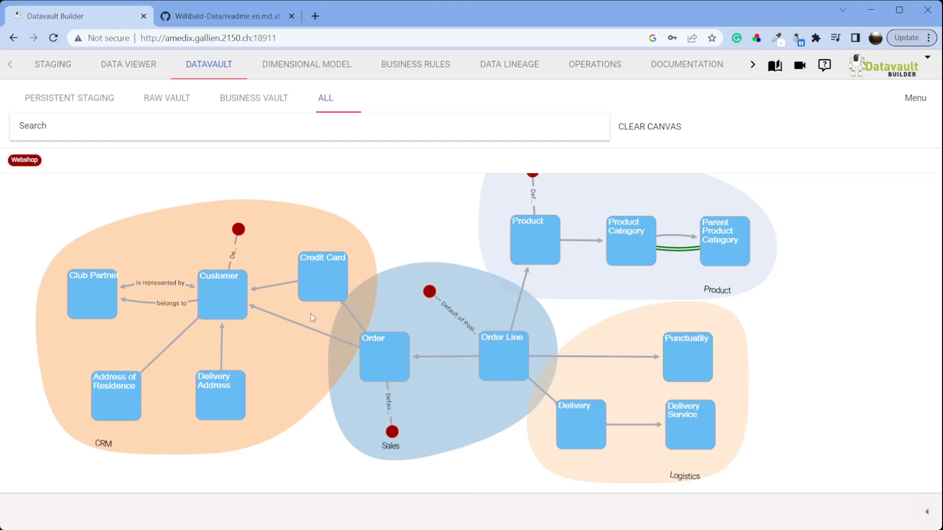
Step: Add a Club Partner hub load from Webshop's Vereinspartner table with VereinsPartnerID as checked business key and an auto-created default satellite
right_click(75, 294)
click(118, 343)
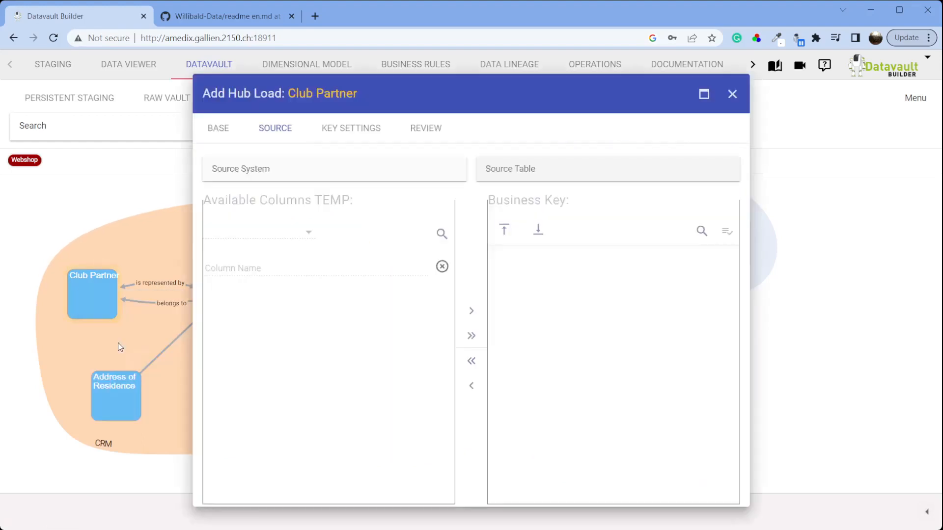
click(350, 174)
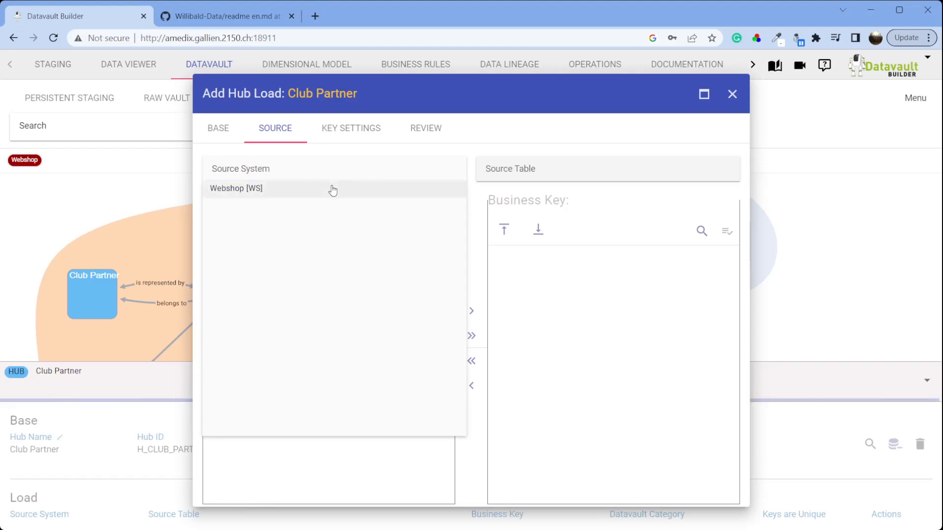
click(333, 190)
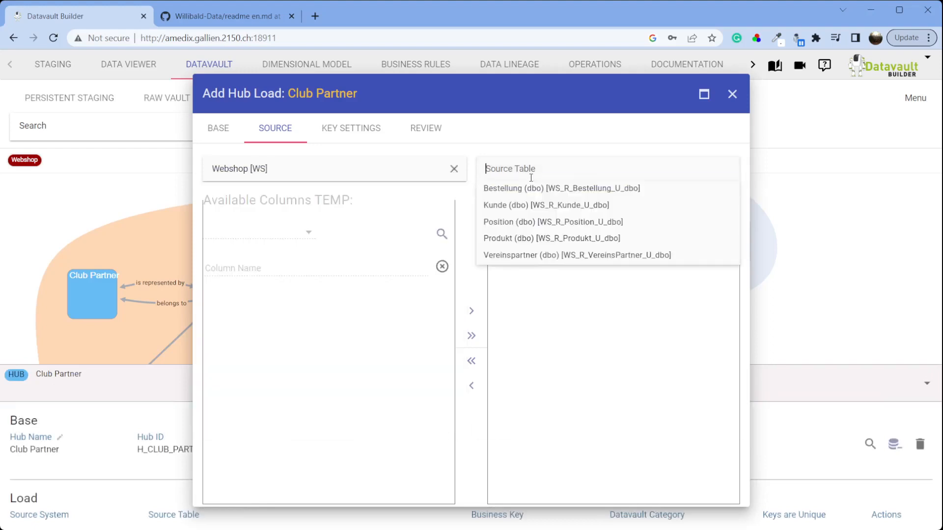
click(550, 259)
drag(337, 305, 592, 282)
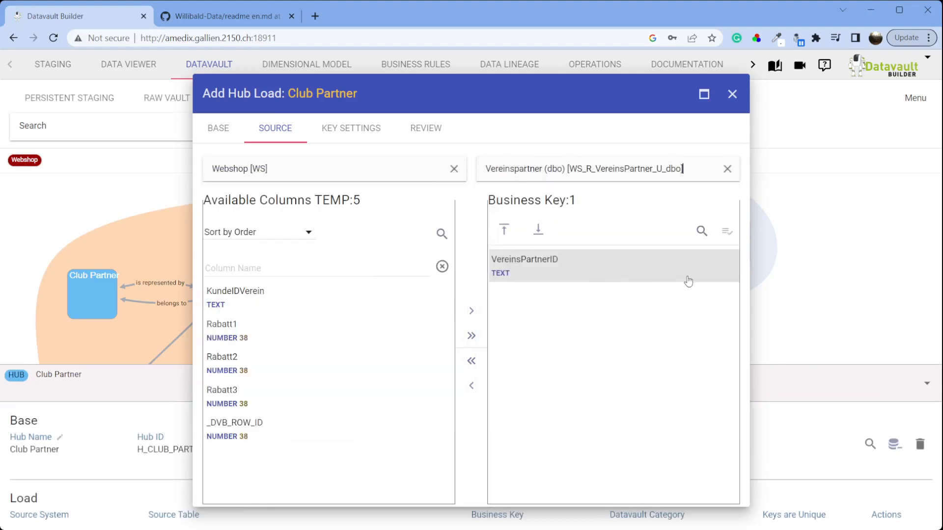
click(726, 232)
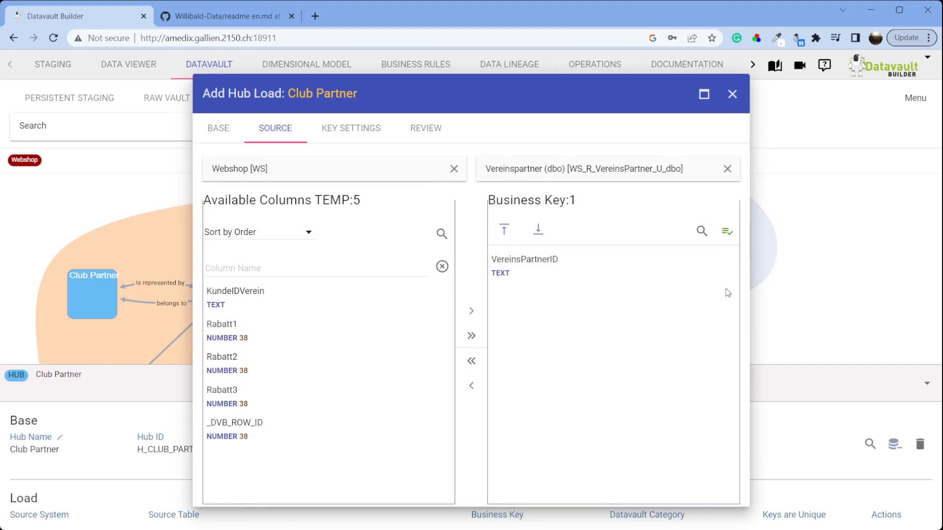
click(425, 128)
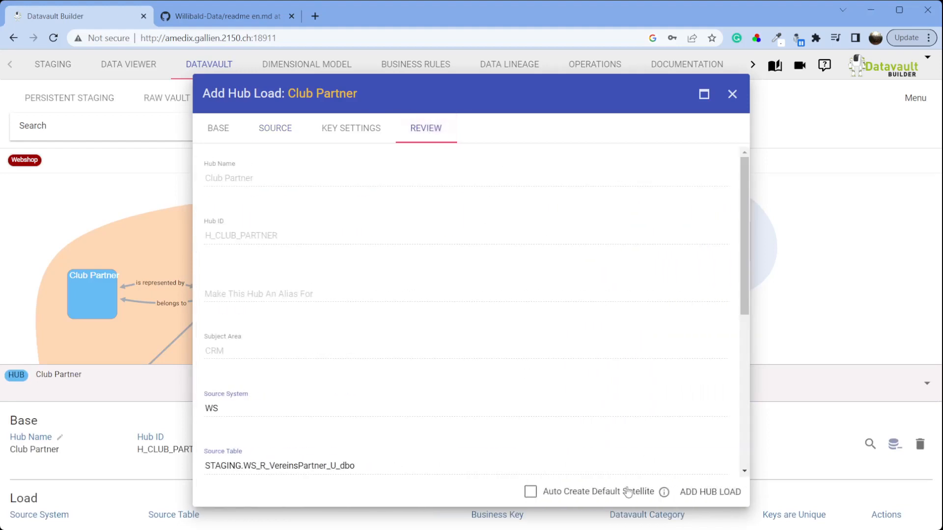
click(695, 496)
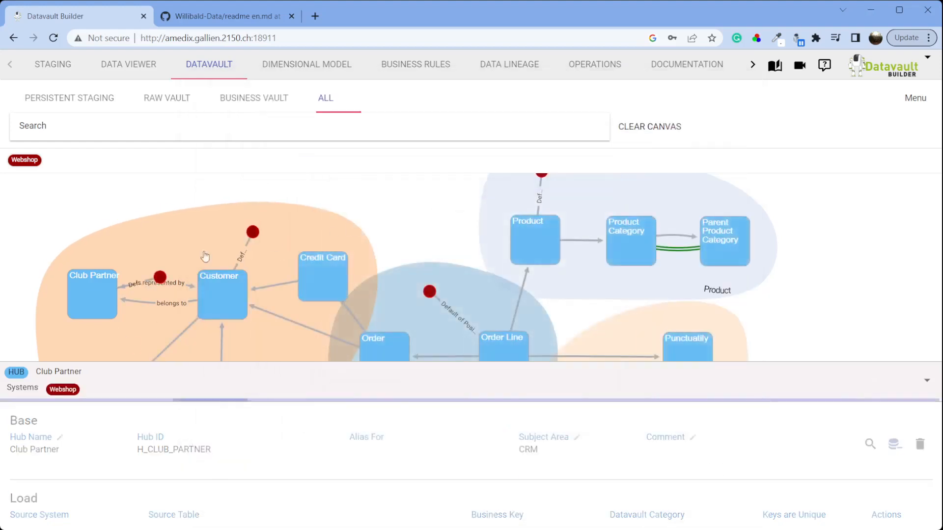
Step: Reposition Club Partner's default satellite above its hub and collapse the hub details to reveal the whole model
click(104, 230)
click(319, 311)
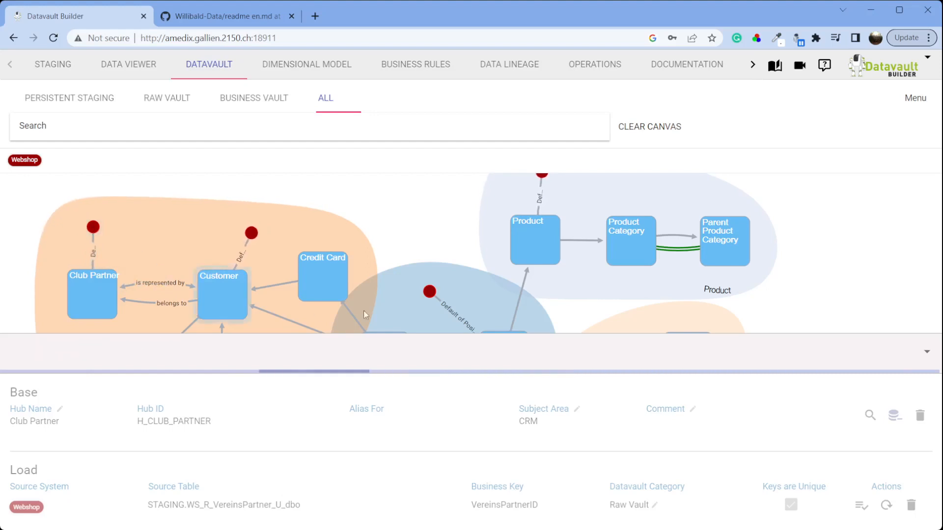
click(927, 354)
click(211, 301)
click(191, 302)
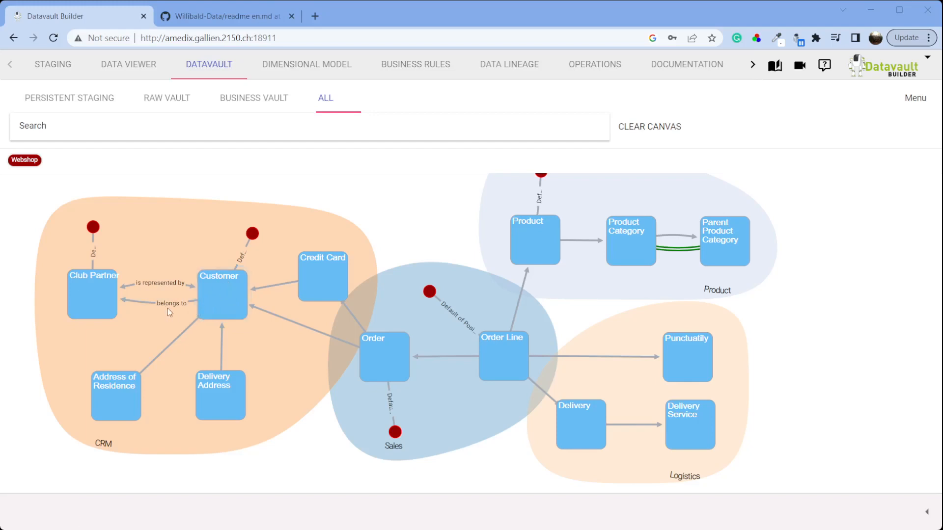
Step: Set up a second Club Partner hub load from Webshop's Kunde table with VereinsPartnerID as the business key
right_click(93, 305)
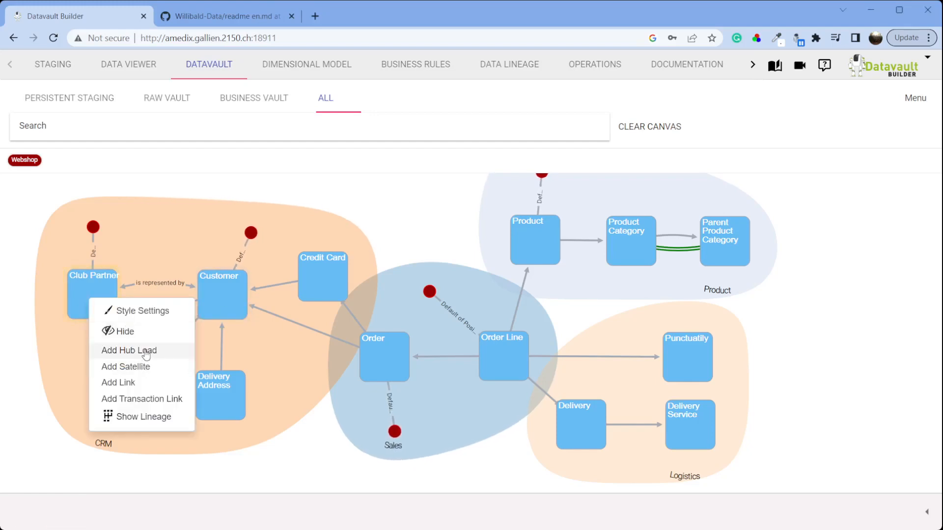
click(146, 350)
click(359, 167)
click(314, 188)
click(492, 173)
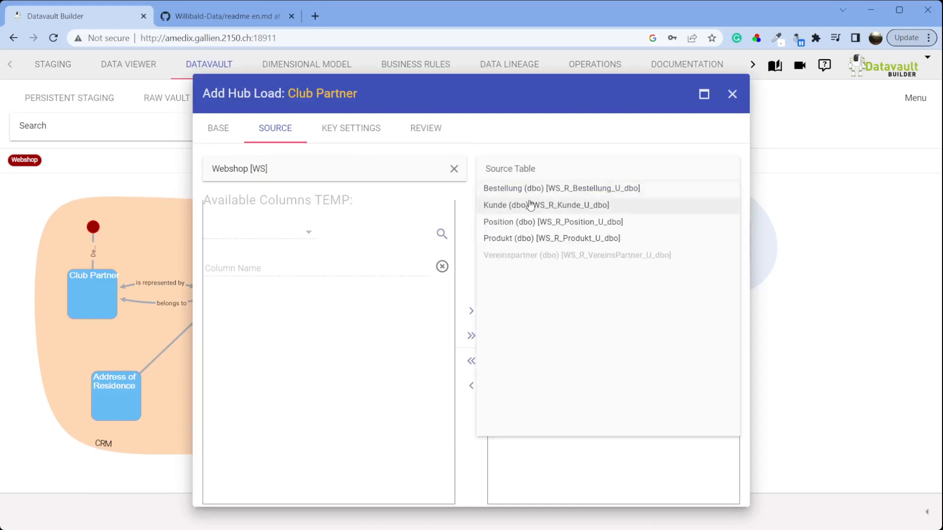
click(530, 206)
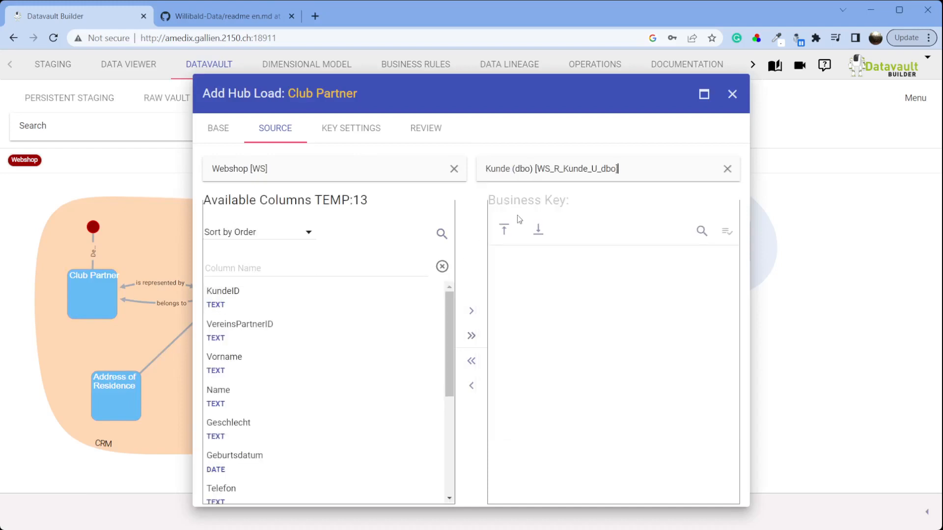
drag(316, 339, 594, 365)
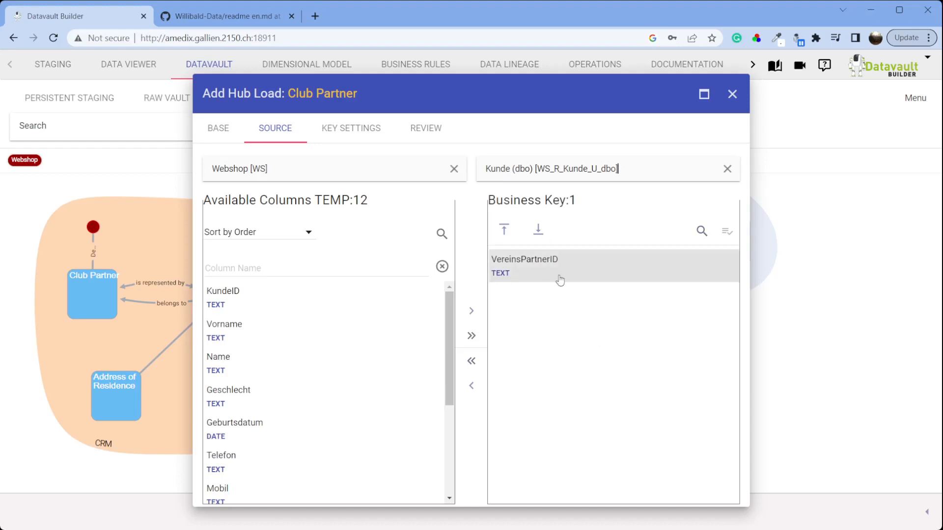
Step: Check the business key's uniqueness and inspect the key values in the data preview with the Business Key column widened
click(727, 231)
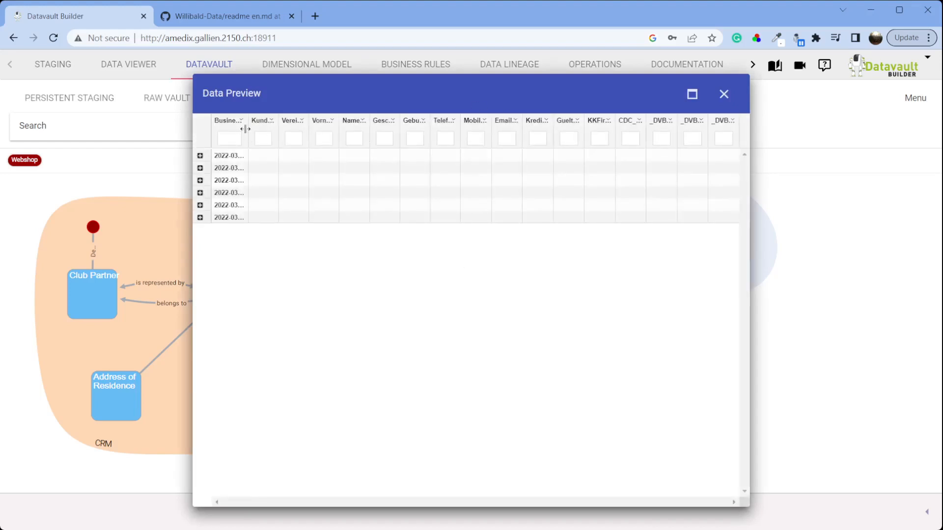
drag(346, 132, 414, 130)
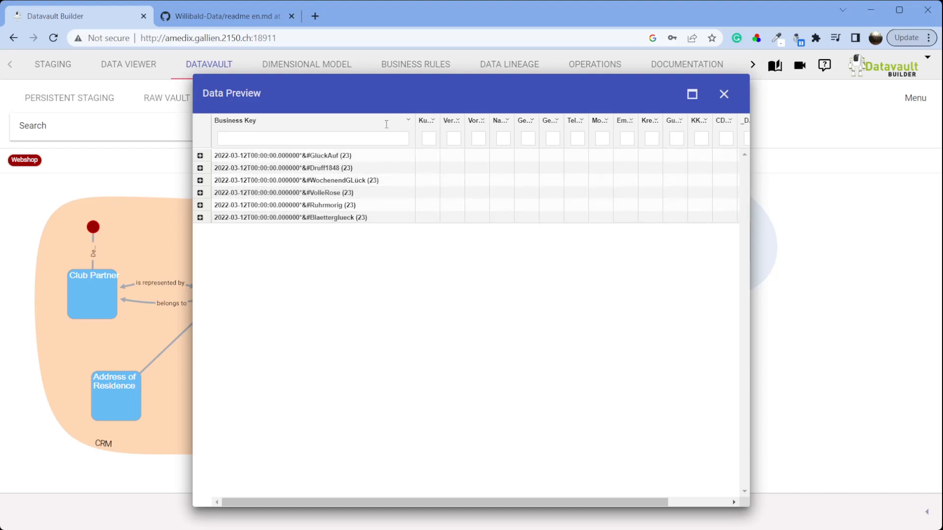
drag(393, 93, 528, 128)
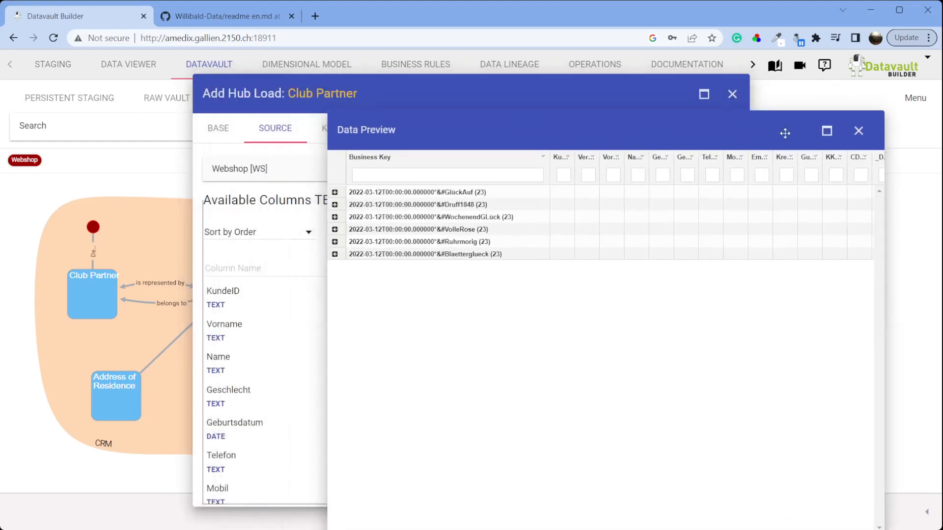
click(858, 131)
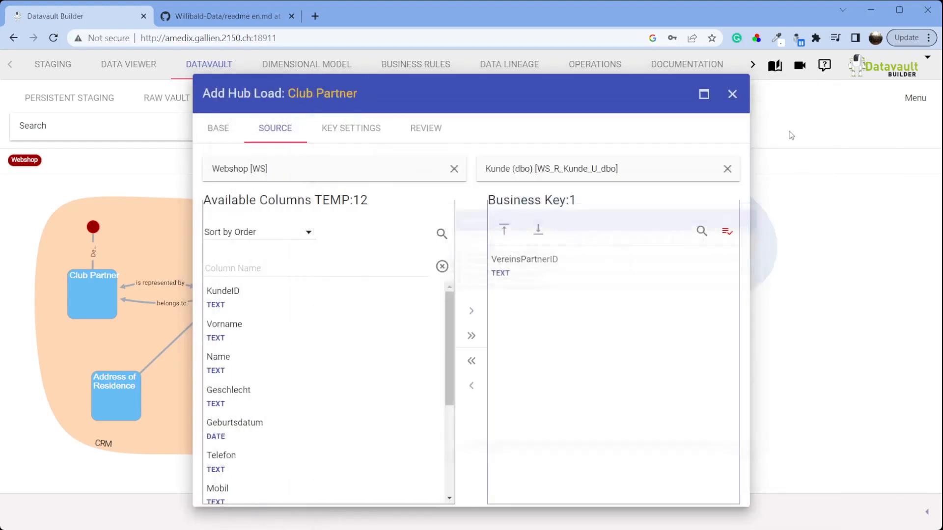
Step: Go through the key settings and review, and add the Kunde-based hub load to Club Partner
click(376, 139)
click(419, 132)
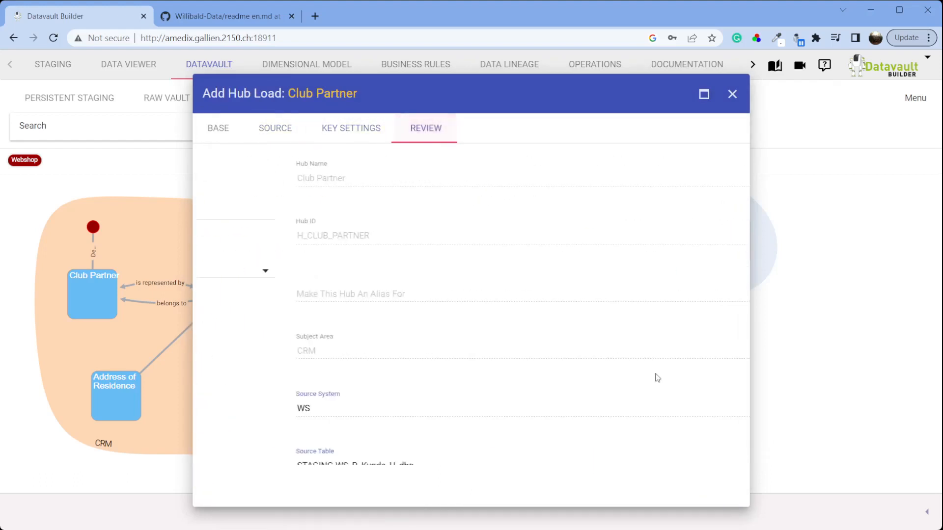
click(703, 491)
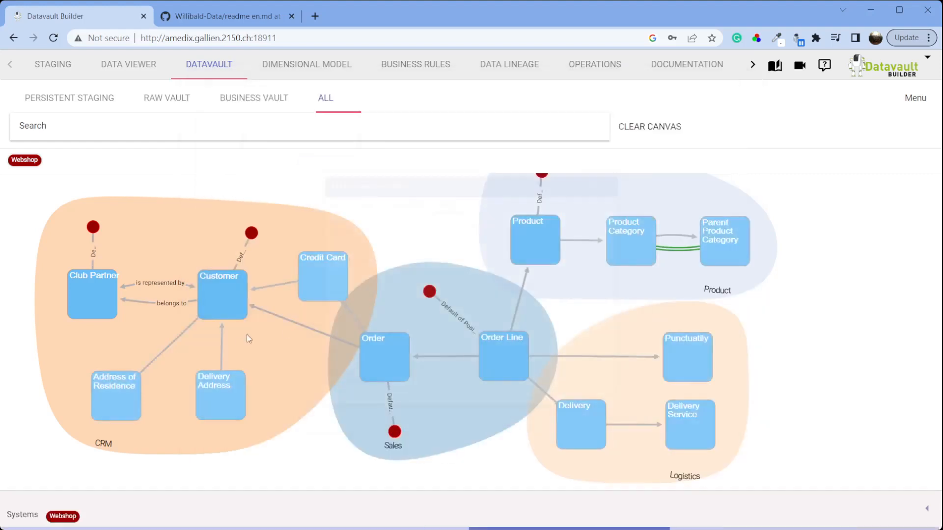
Step: Add a link load to the "belongs to" link between Customer and Club Partner, using the Webshop Kunde loads on KundeID and VereinsPartnerID
click(165, 305)
right_click(165, 306)
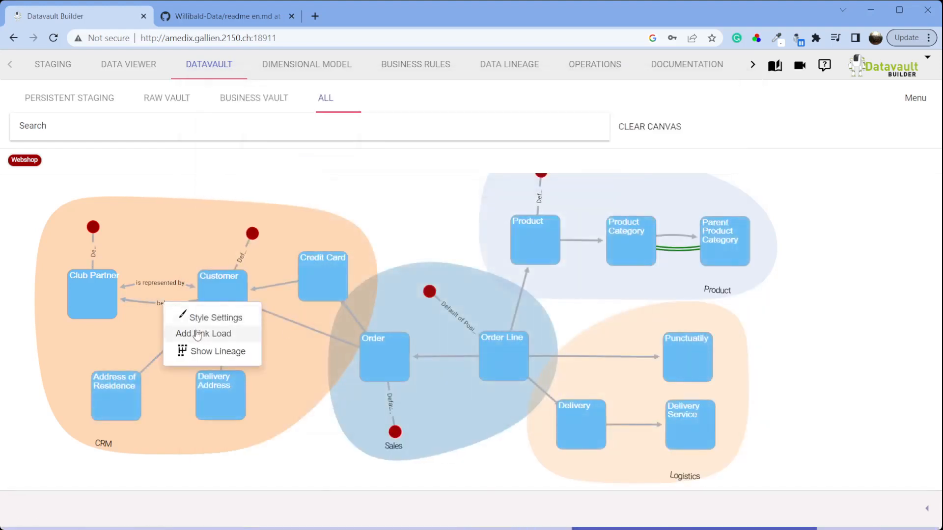
click(203, 329)
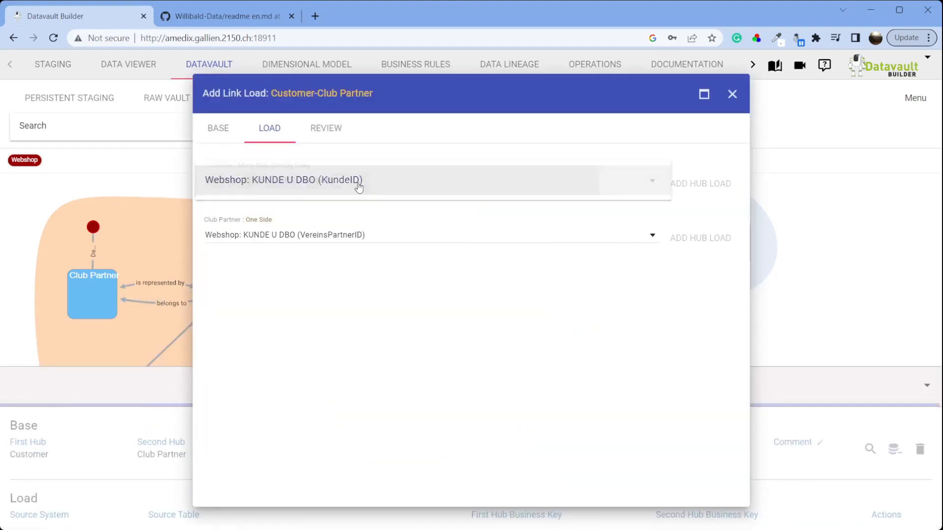
click(342, 132)
click(698, 492)
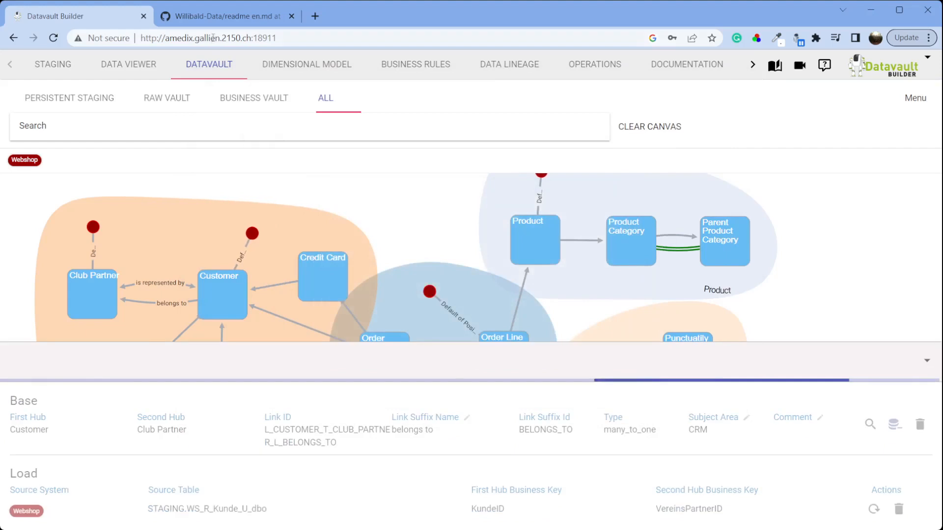
Step: Consult the schema diagram on GitHub and set up a Customer hub load from Webshop's Vereinspartner table with KundeIDVerein as business key
click(219, 25)
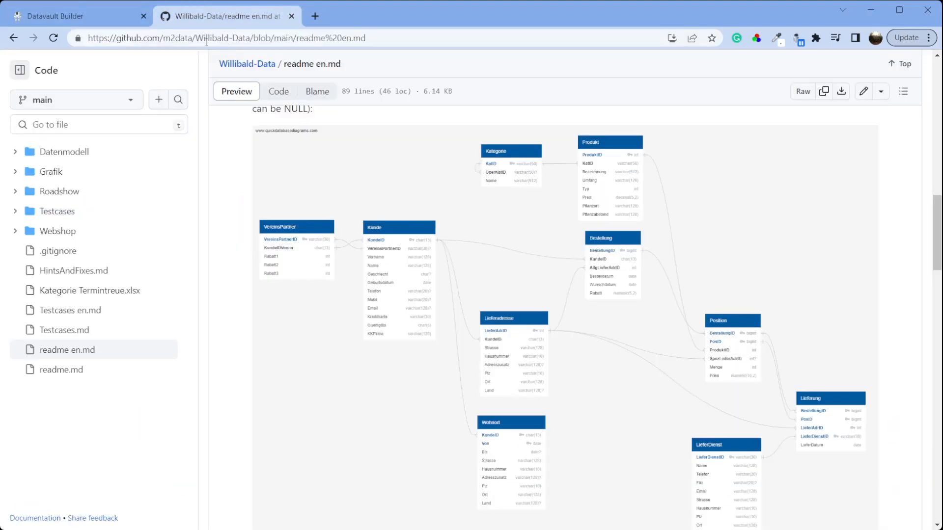
click(82, 22)
click(102, 304)
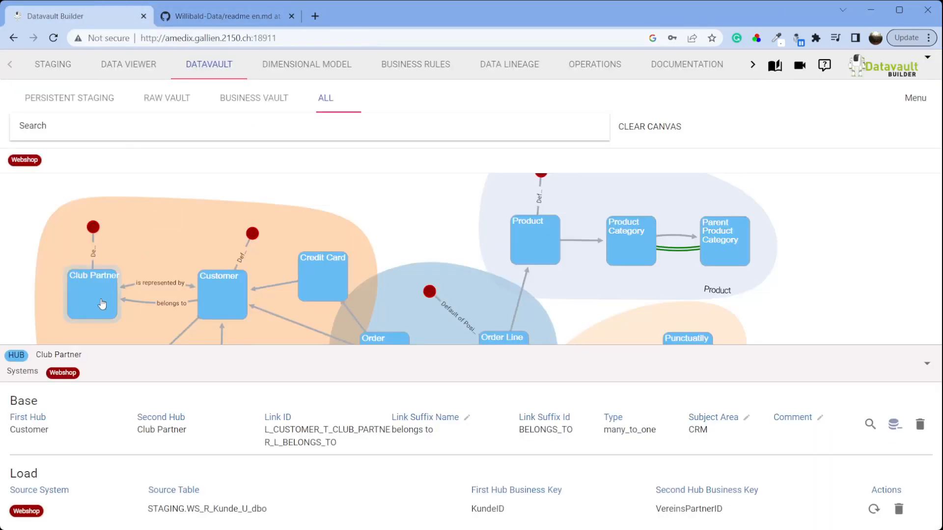
click(215, 298)
right_click(219, 286)
click(269, 336)
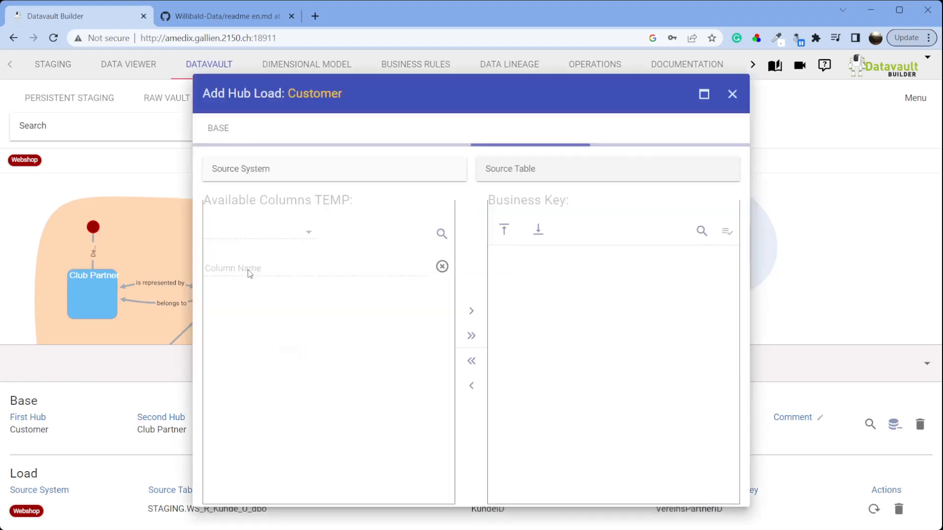
click(304, 169)
click(300, 192)
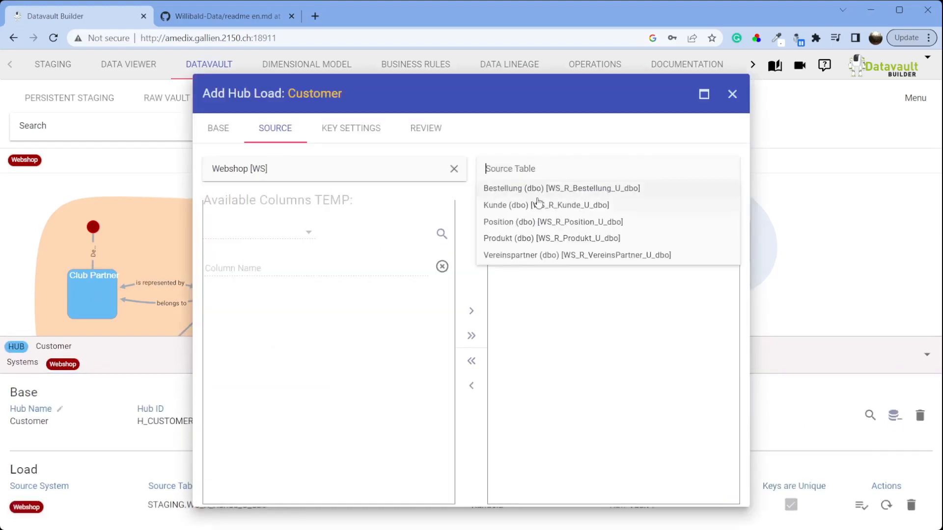
click(545, 254)
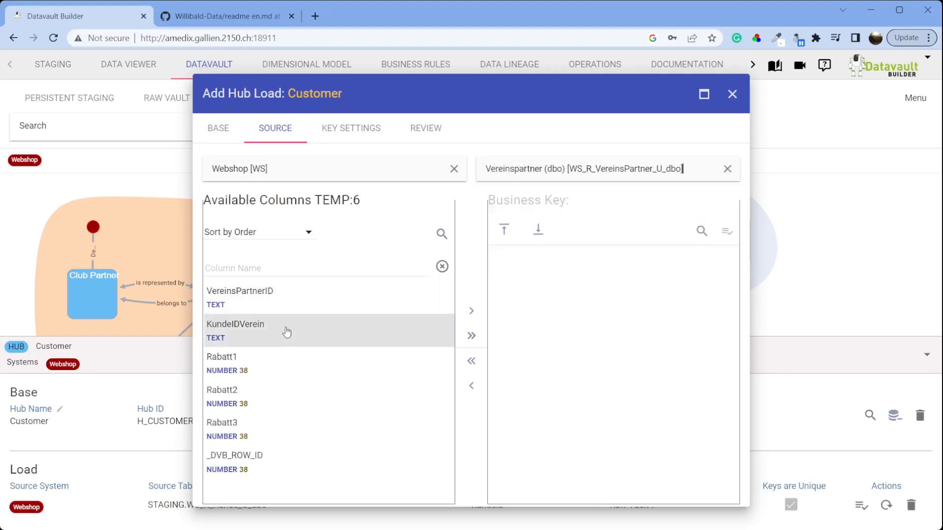
drag(286, 332, 579, 282)
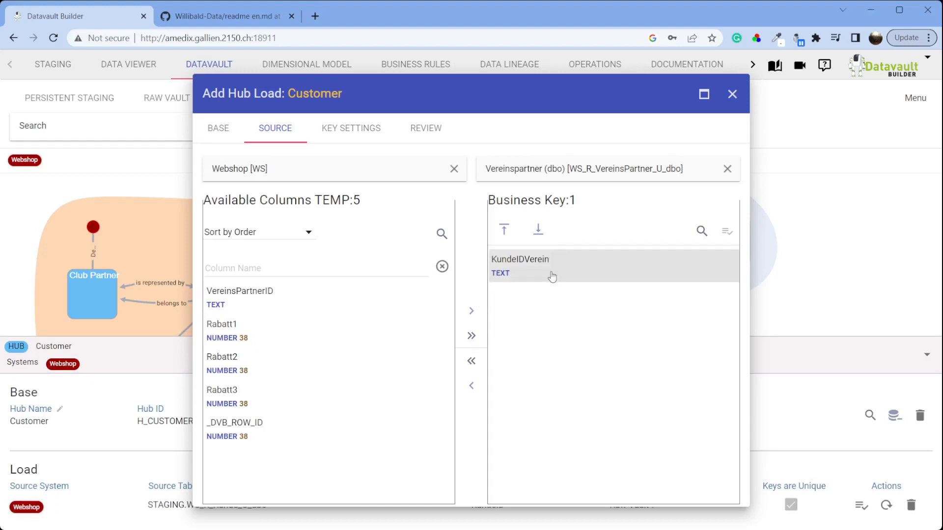
Step: Check the uniqueness of the KundeIDVerein key and add the Vereinspartner-based hub load to Customer without a default satellite
click(727, 232)
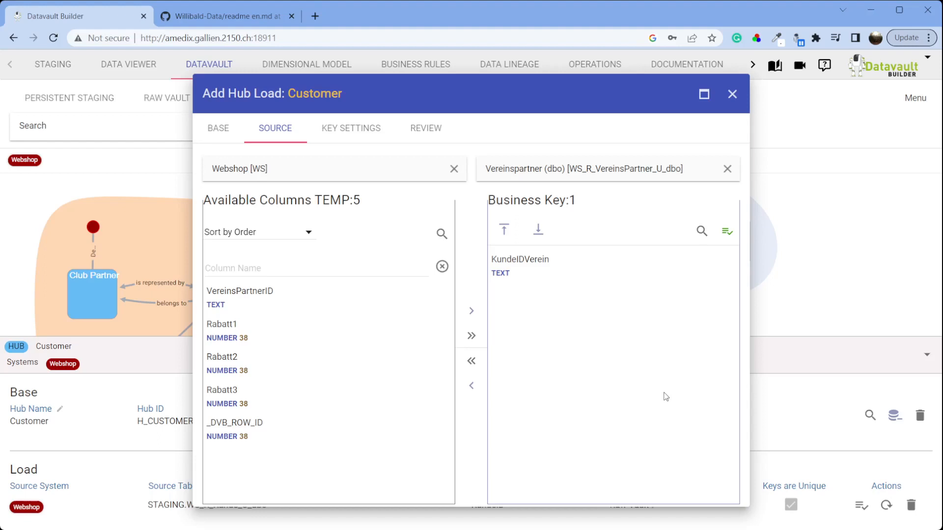
click(415, 132)
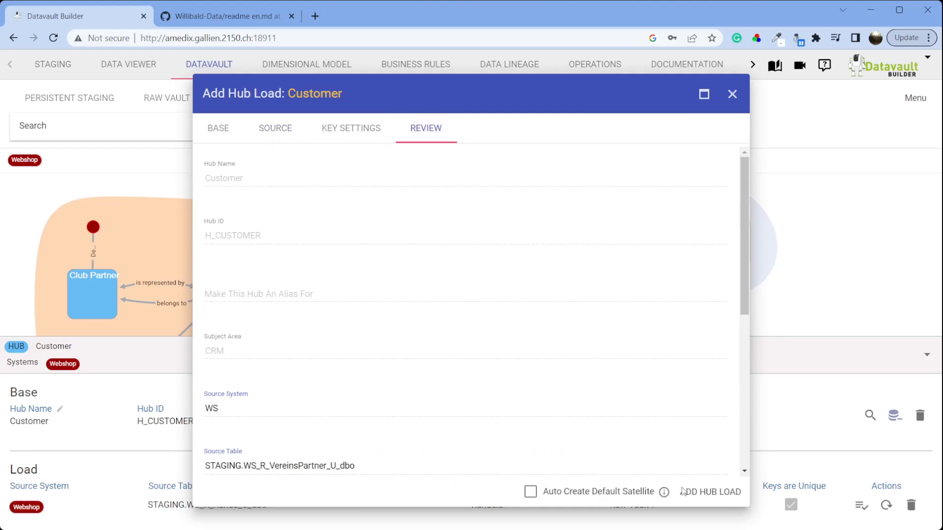
click(705, 497)
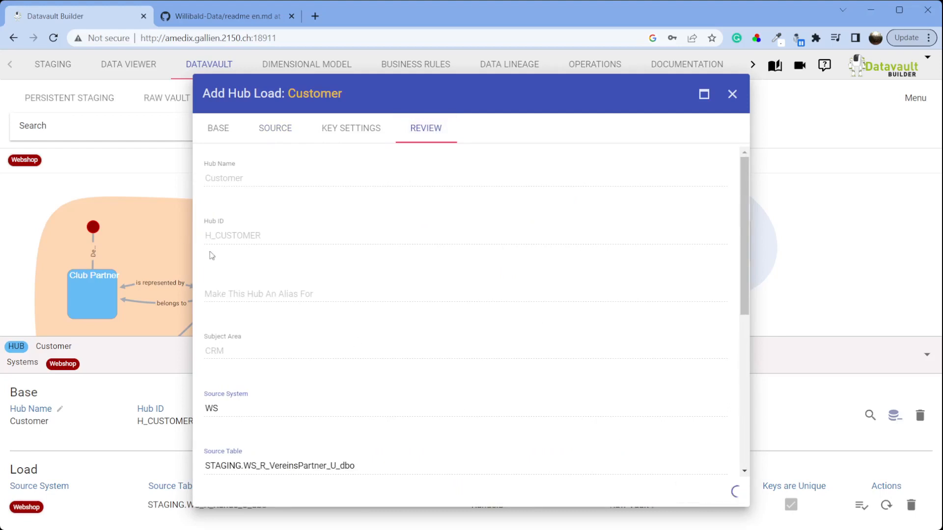
Step: Add a link load to the "is represented by" link, using Customer's Webshop Vereinspartner load on KundeIDVerein
right_click(169, 285)
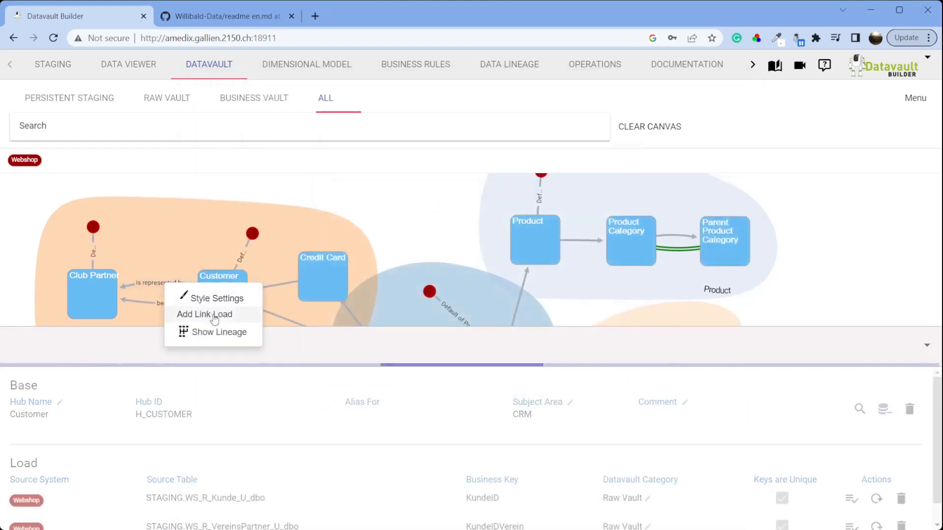
click(214, 314)
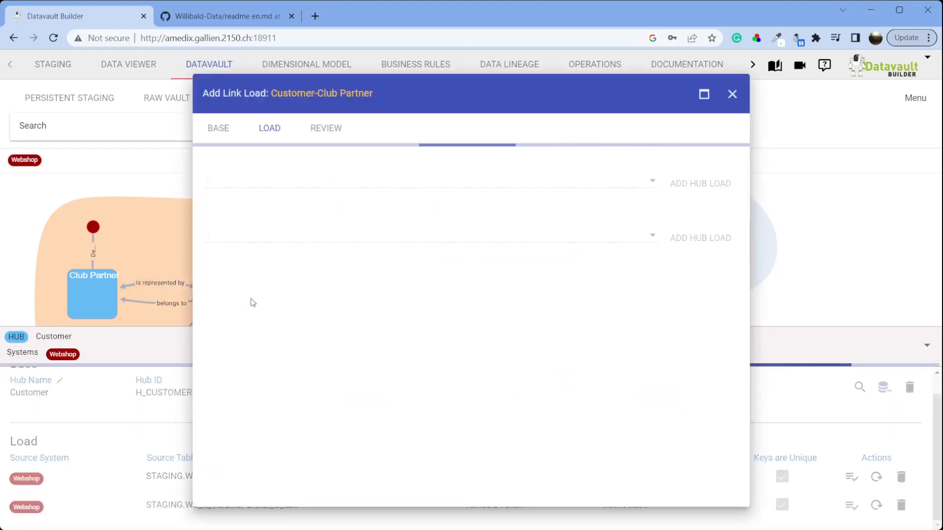
click(331, 186)
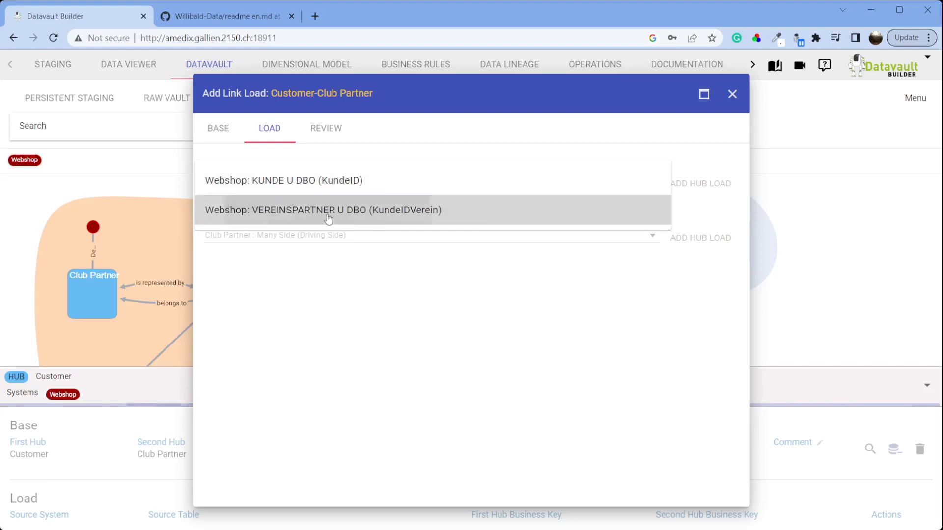
click(326, 212)
click(325, 128)
click(699, 491)
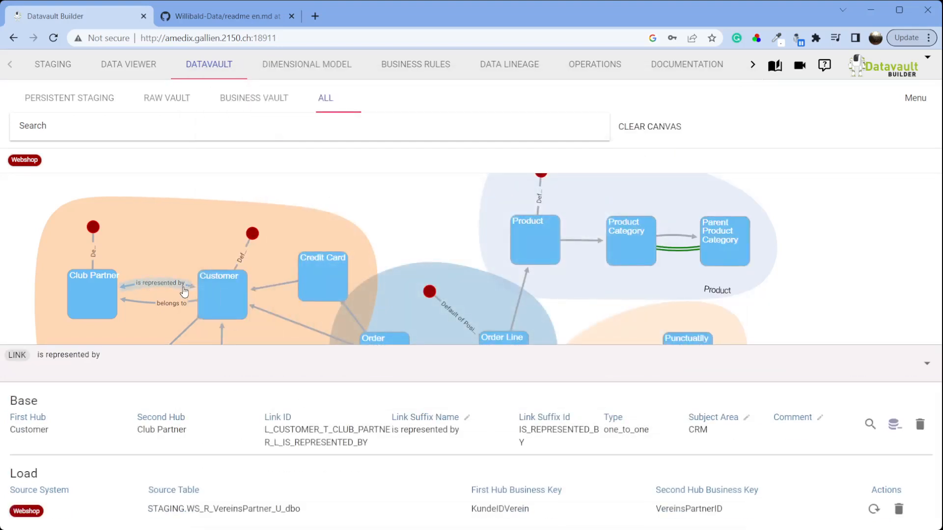
click(71, 291)
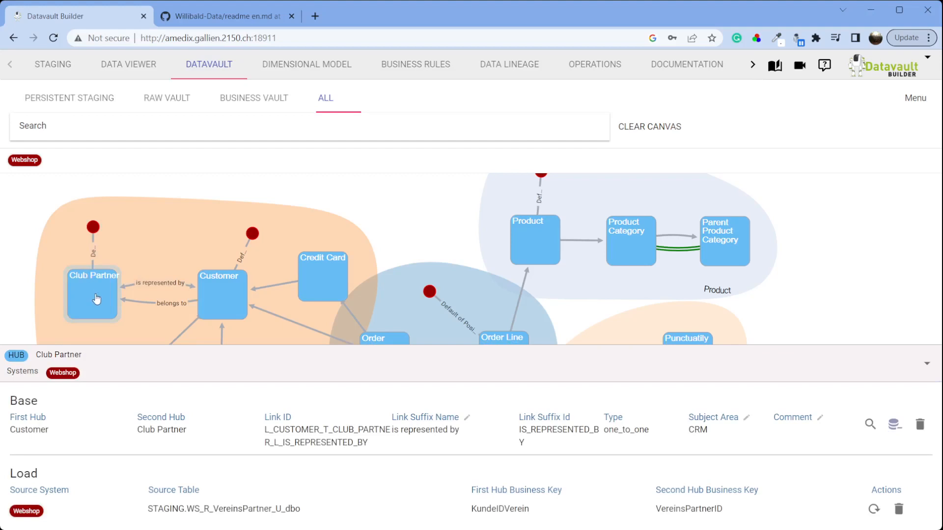
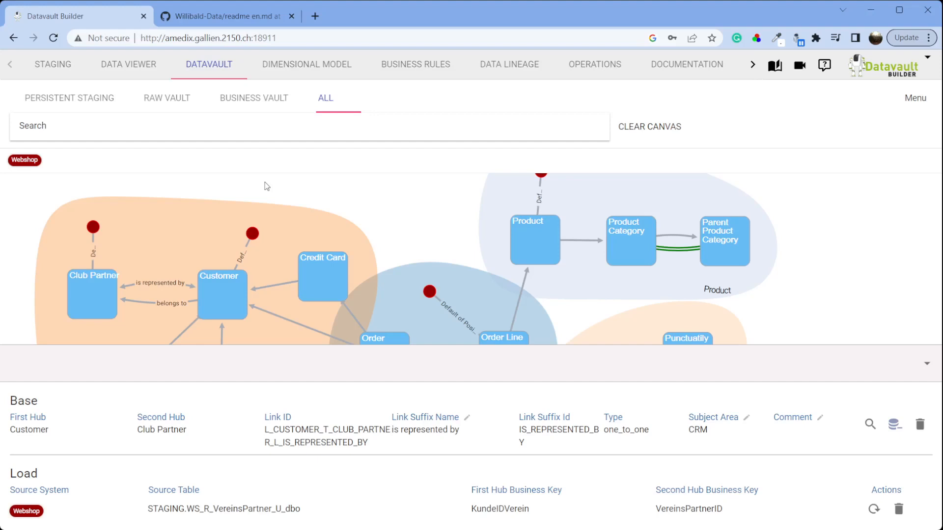
Step: Set up a further Customer hub load from Webshop's Bestellung table with KundeID as the business key
drag(418, 232, 428, 151)
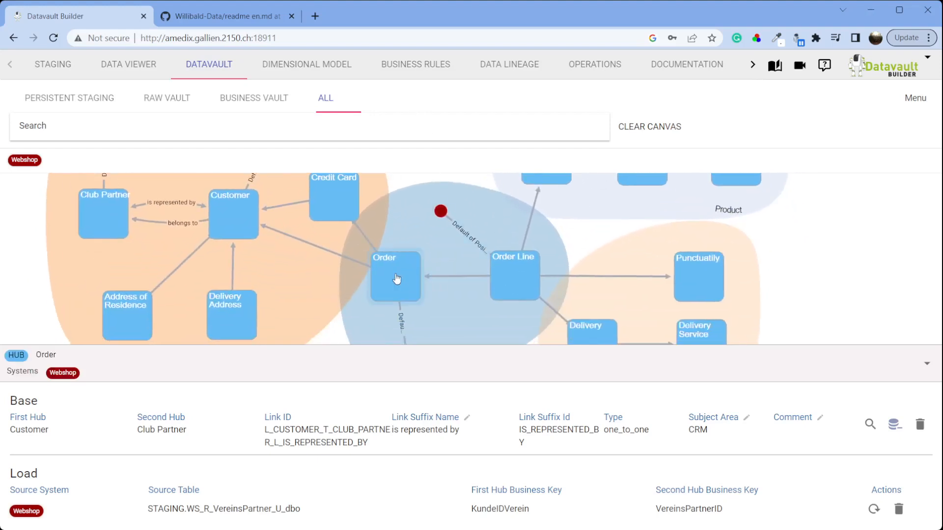
right_click(228, 214)
click(268, 266)
click(301, 178)
click(294, 187)
click(535, 169)
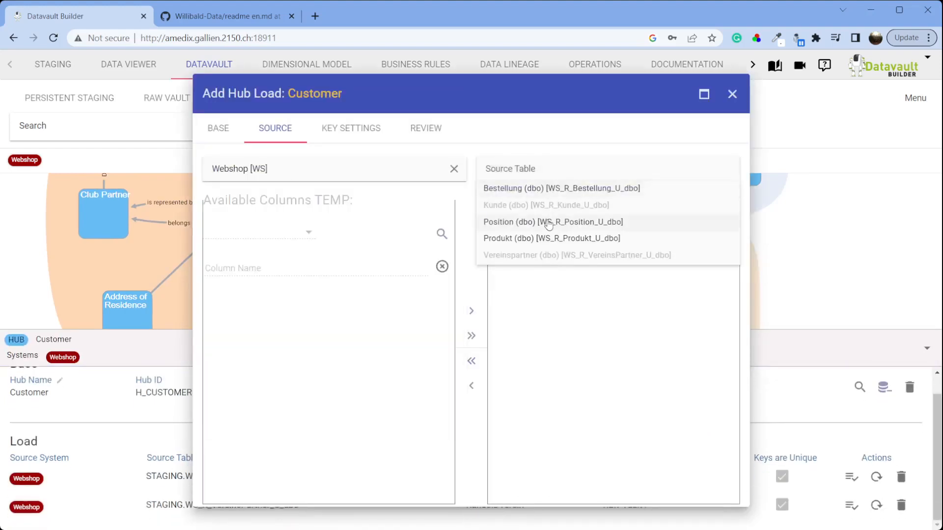
click(547, 188)
drag(275, 333, 579, 289)
Step: Check the uniqueness of Bestellung's KundeID key, inspect the preview with a widened Business Key column, and add the hub load to Customer
click(727, 234)
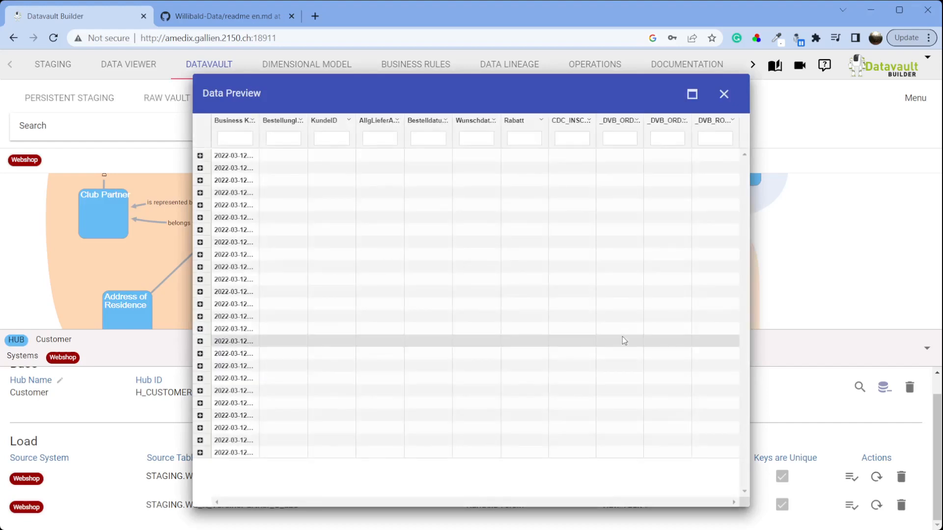
drag(260, 126, 345, 141)
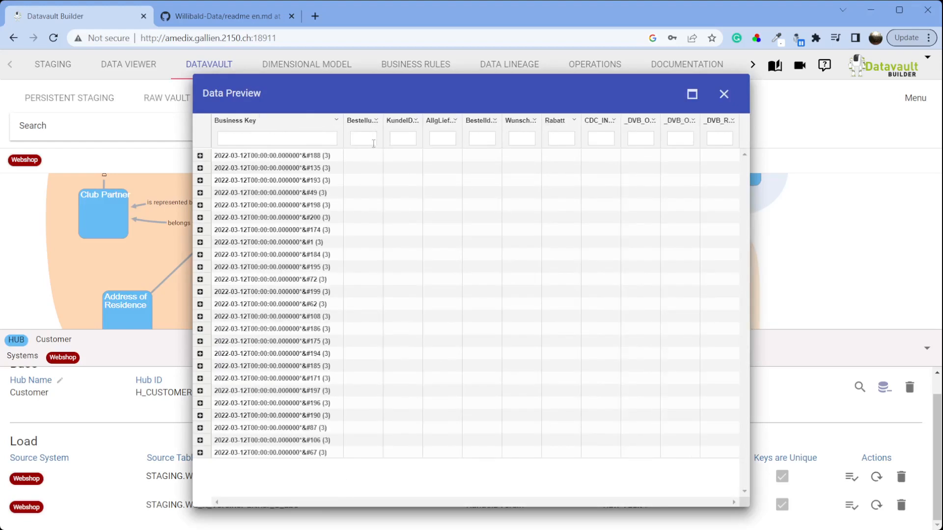
click(725, 97)
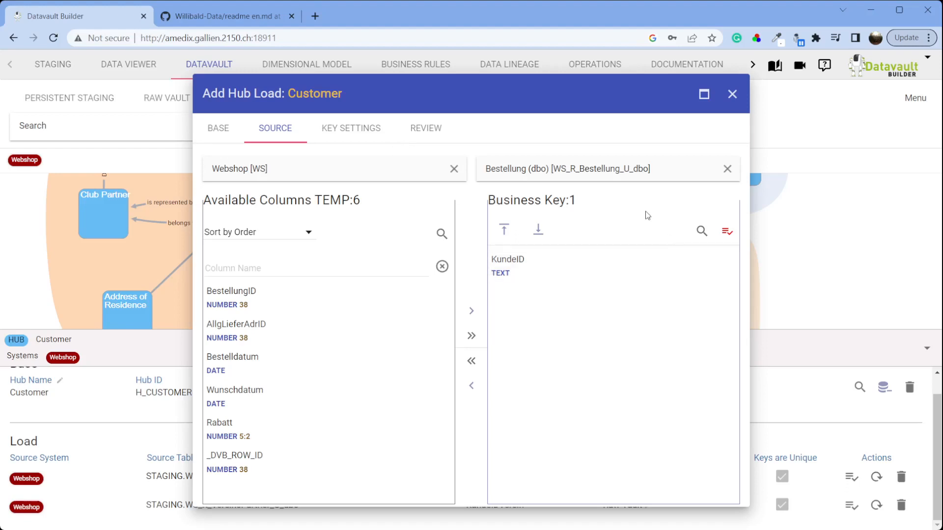
click(423, 127)
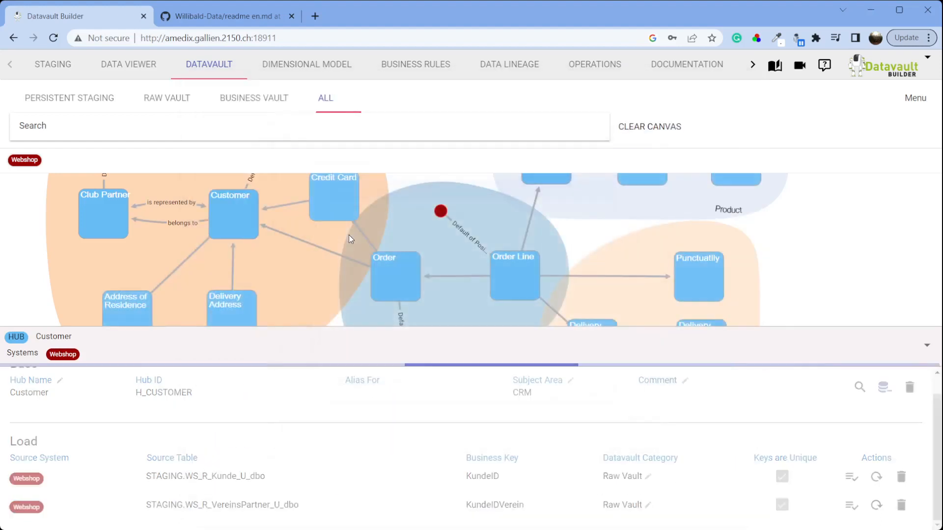
Step: Add a link load to the Order-Customer link, using the Webshop Bestellung loads on BestellungID and KundeID
right_click(311, 242)
click(352, 275)
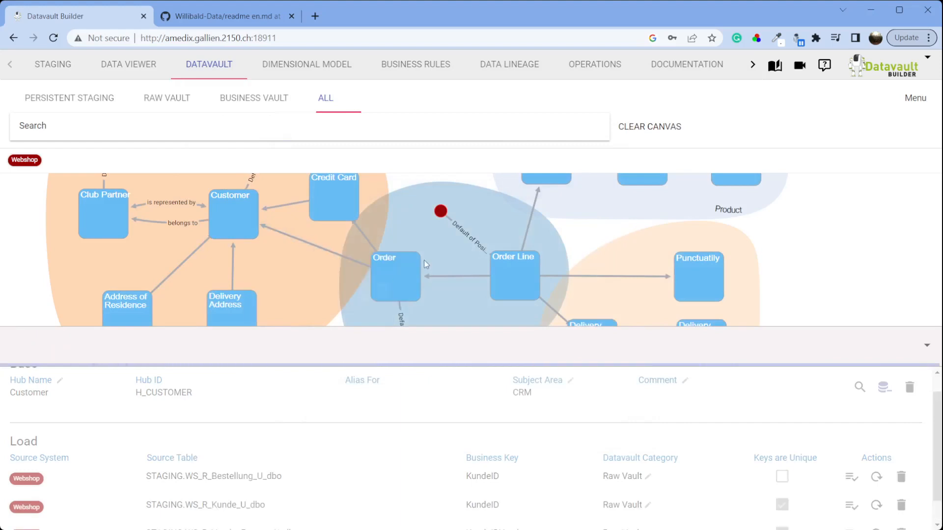
click(412, 190)
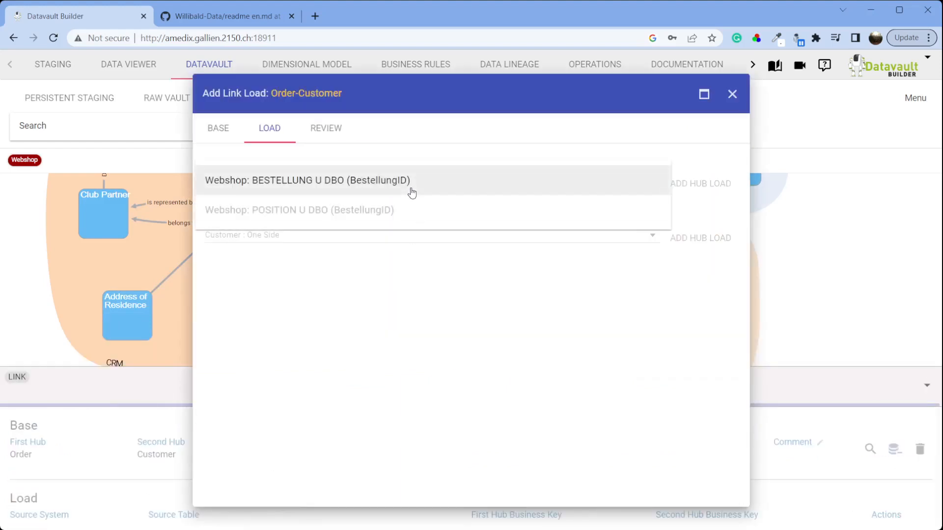
click(411, 191)
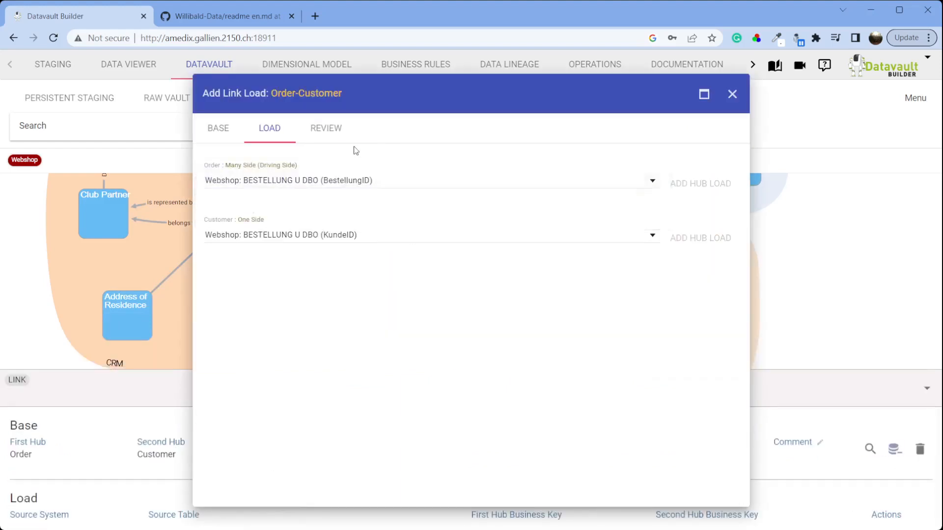
click(377, 179)
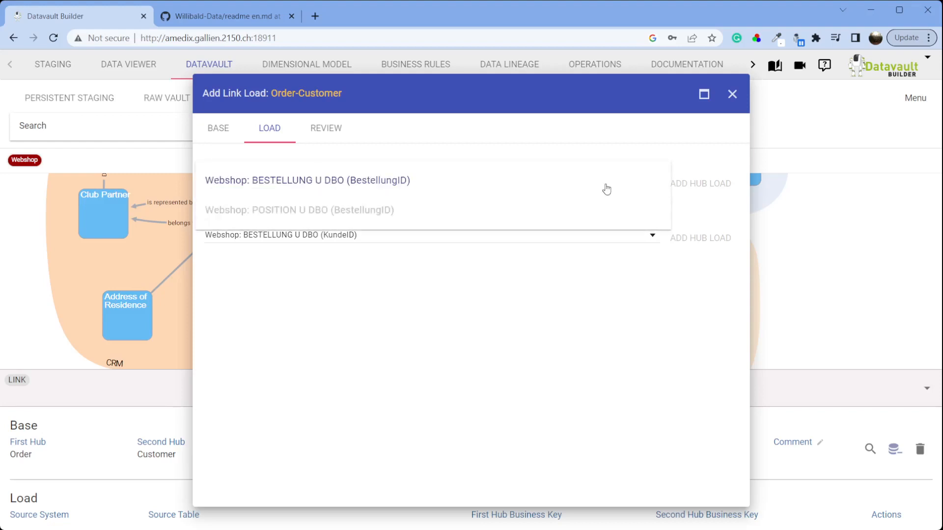
click(359, 187)
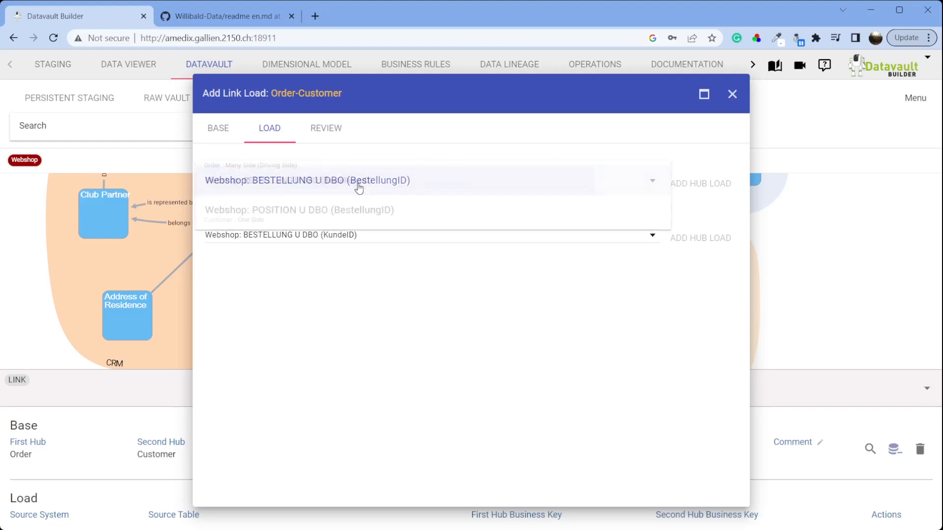
click(421, 190)
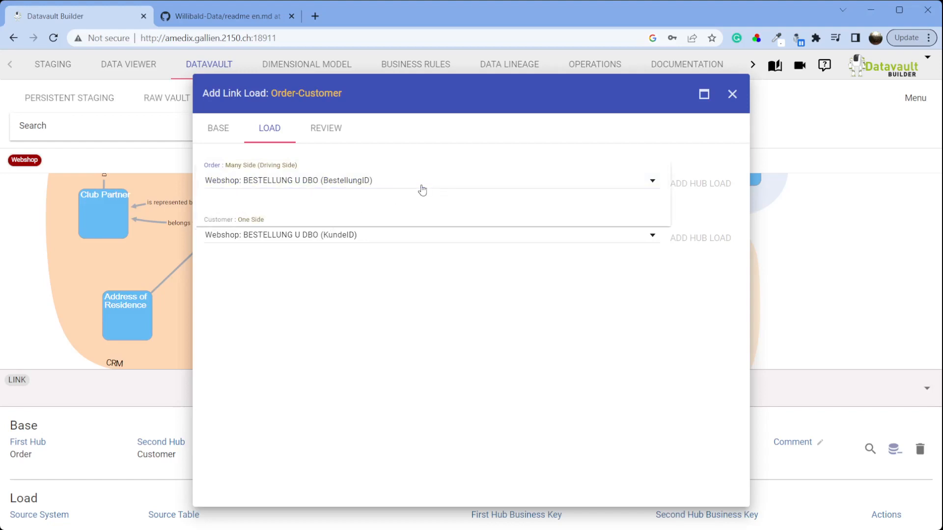
click(438, 329)
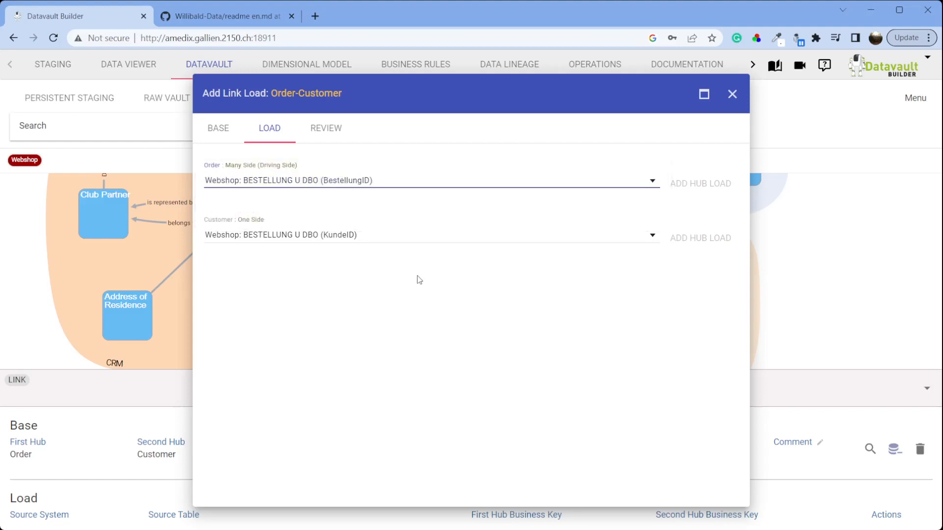
click(336, 139)
click(702, 491)
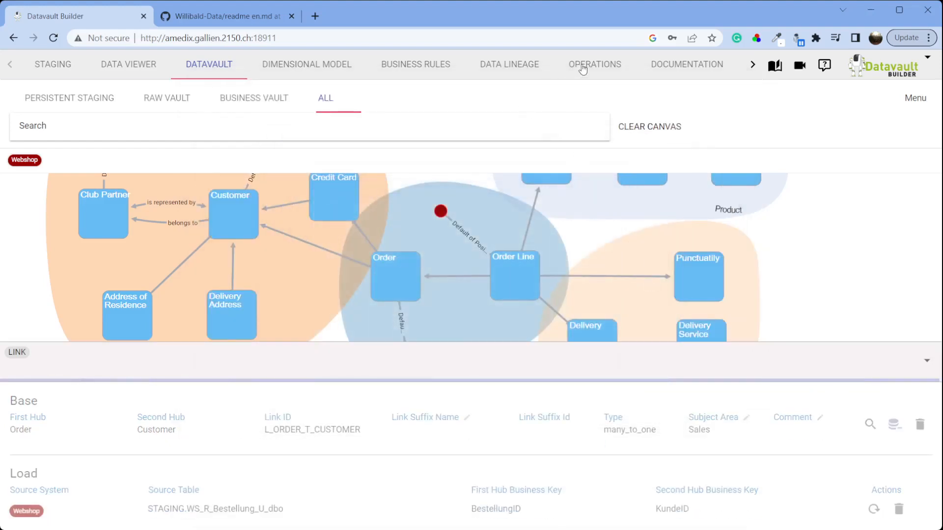
Step: Run Webshop's Default job (WS_J_DEFAULT) and return to the complete data vault model
click(579, 66)
click(121, 102)
click(117, 130)
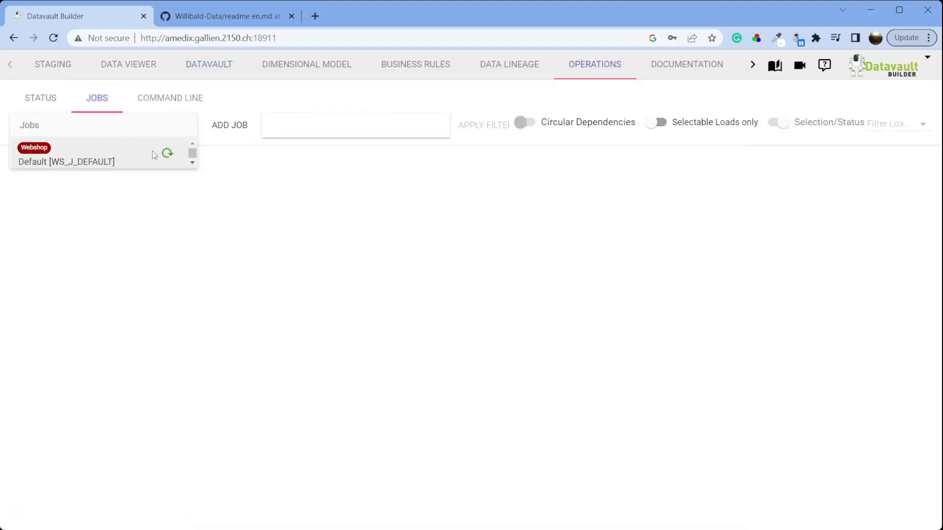
click(171, 155)
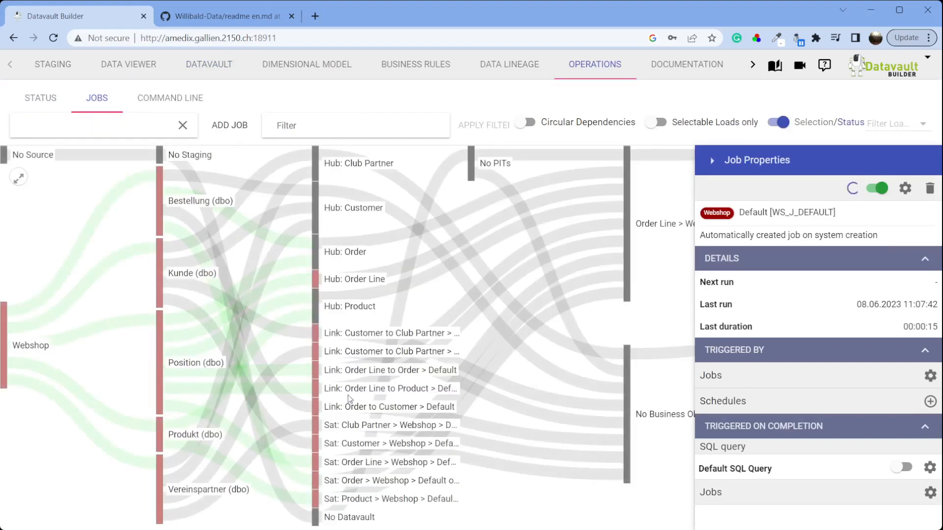
click(216, 65)
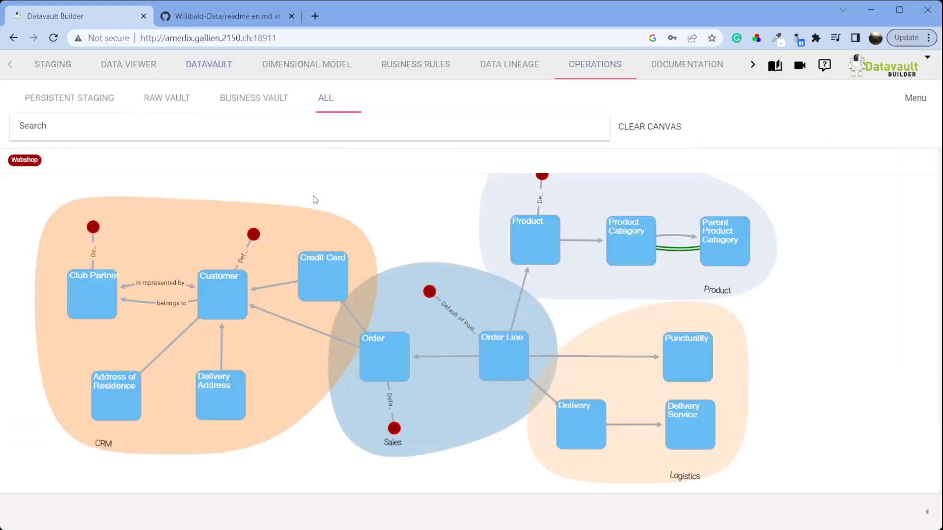
Step: Check the table diagram in the GitHub readme, then set up a Webshop staging table from Dbo's Lieferadresse with all columns selected
click(229, 24)
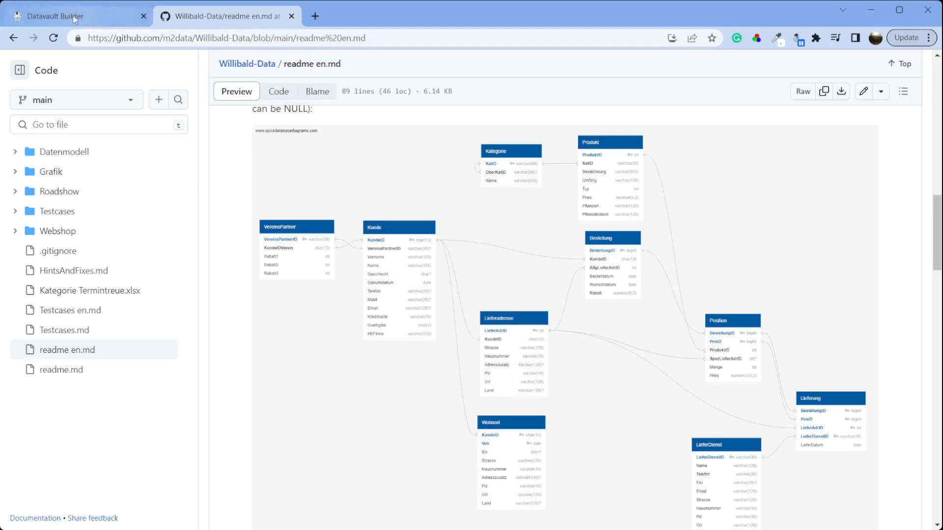
click(87, 25)
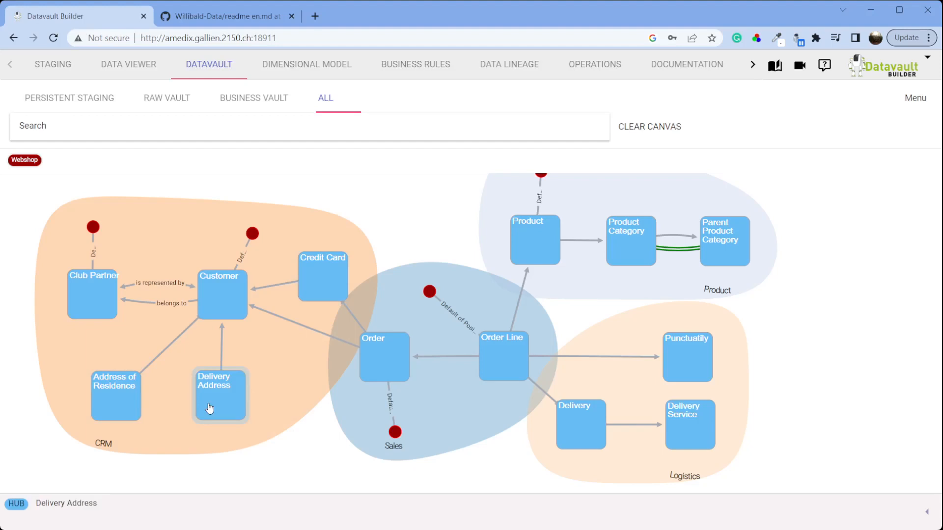
click(45, 67)
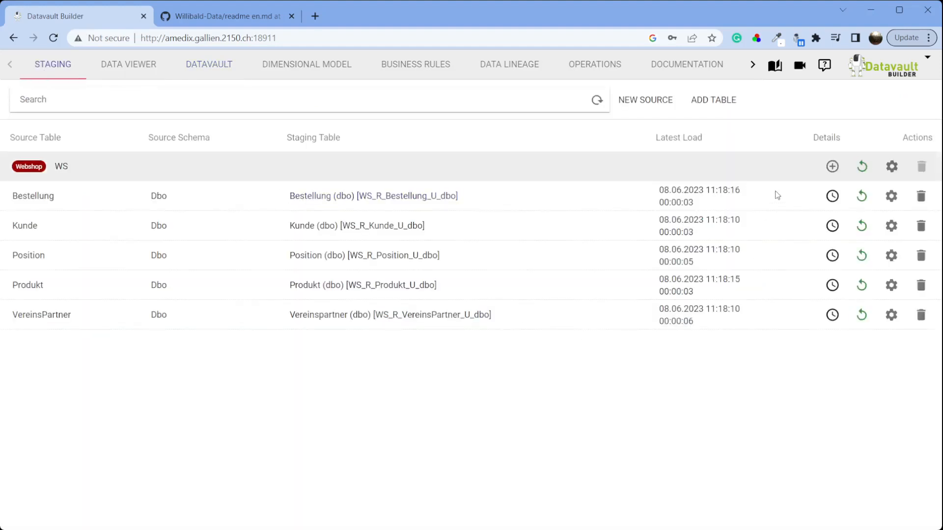
click(830, 167)
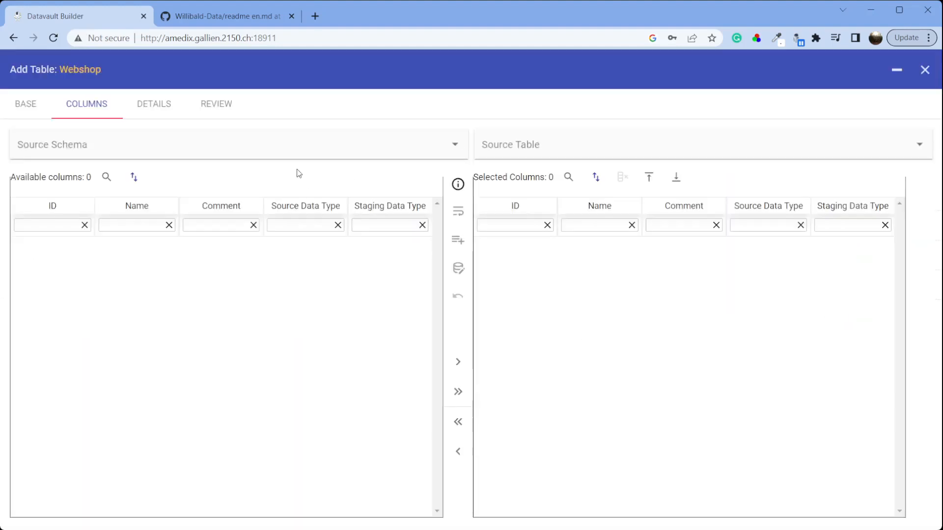
click(291, 155)
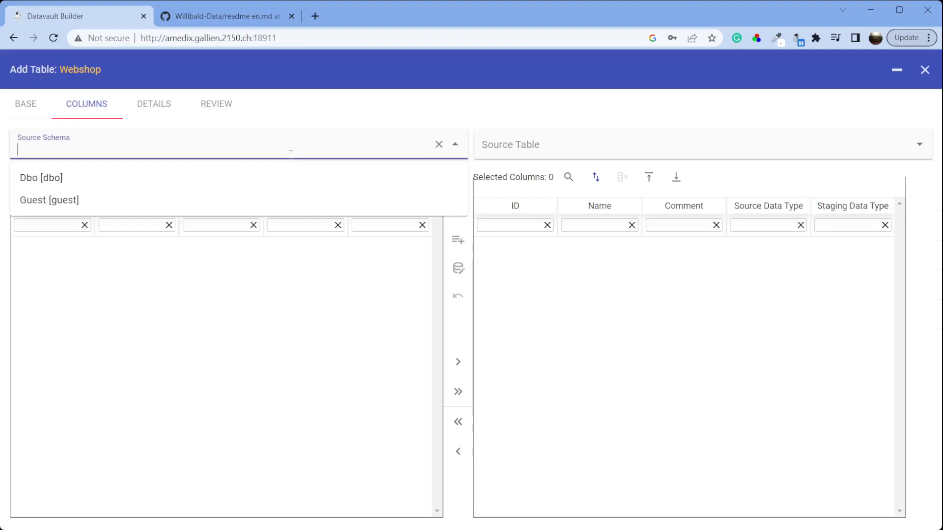
click(217, 183)
click(523, 145)
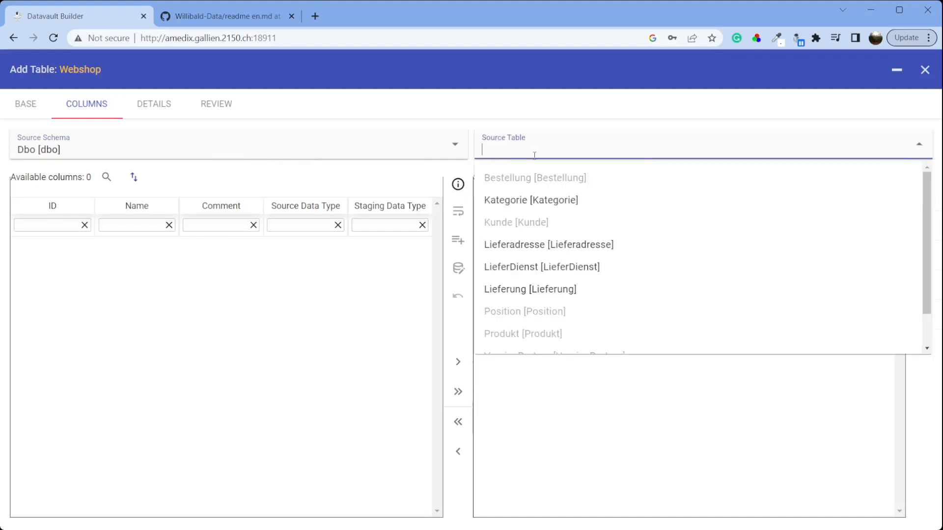
click(596, 244)
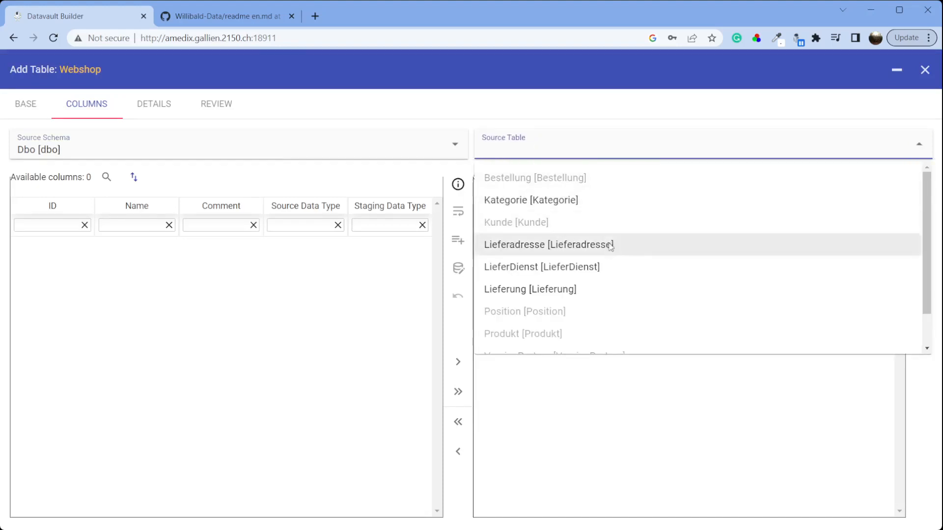
click(458, 392)
Step: Add the Lieferadresse staging table with immediate loading and the option to add another table
click(214, 104)
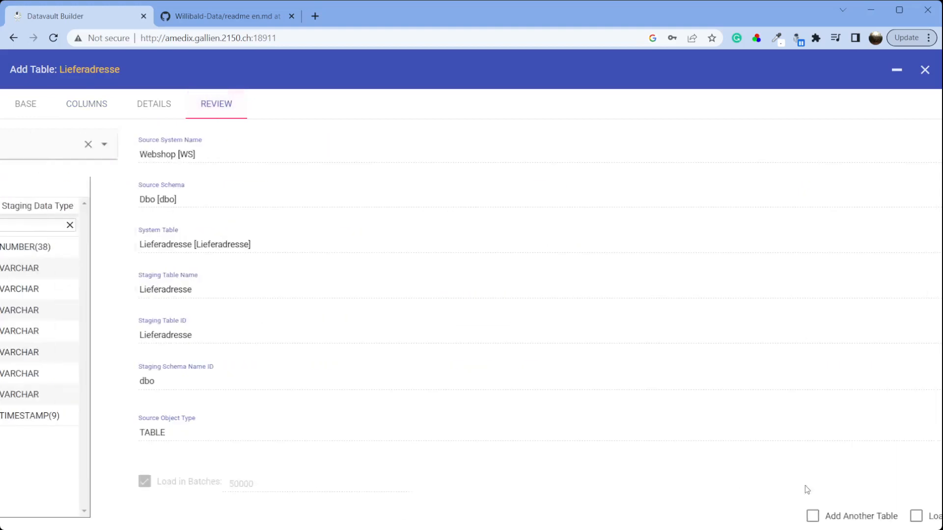
click(811, 520)
click(732, 518)
click(907, 516)
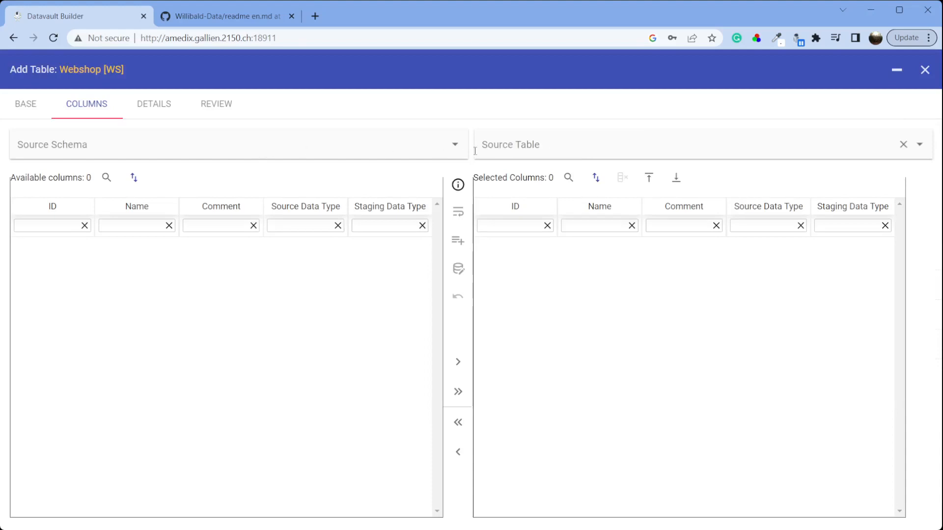
Step: Add Dbo's Wohnort table to the Webshop staging with all columns and immediate loading
click(358, 151)
click(332, 179)
click(570, 156)
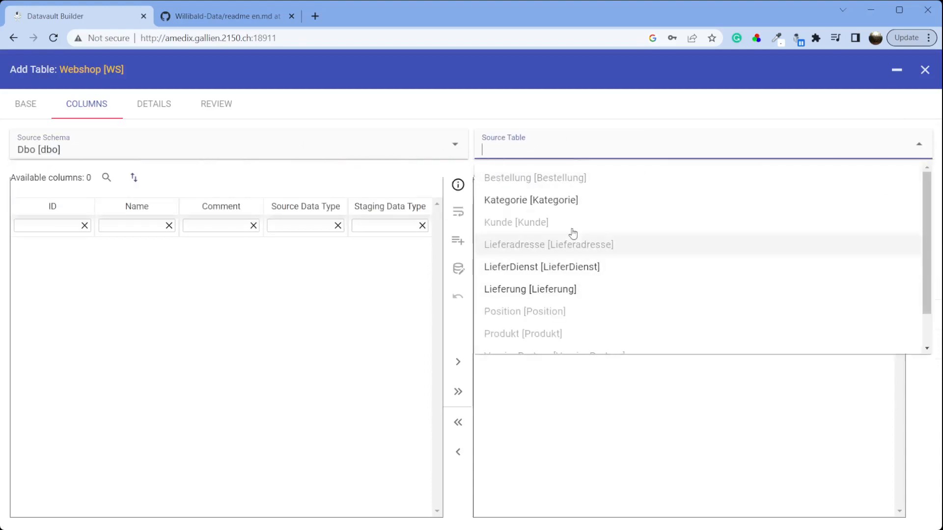
scroll(601, 258, down, 1)
click(568, 346)
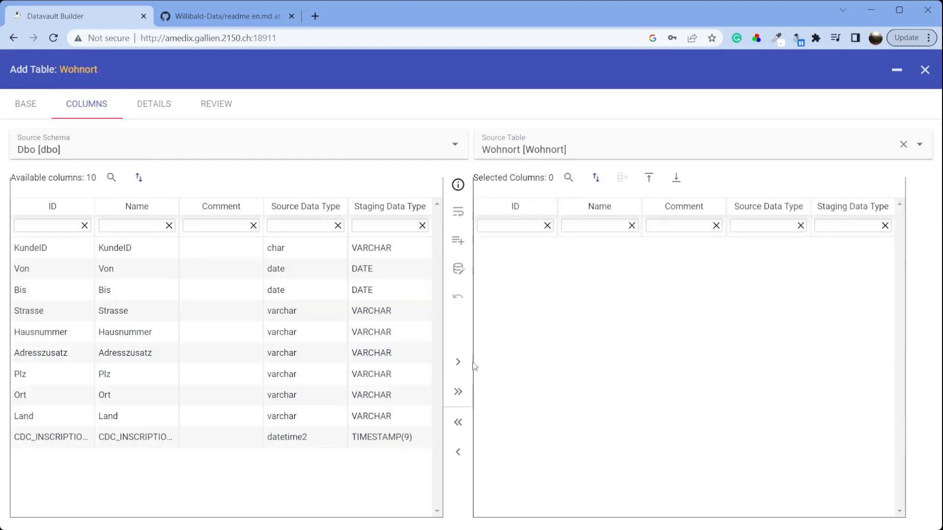
click(458, 391)
click(218, 115)
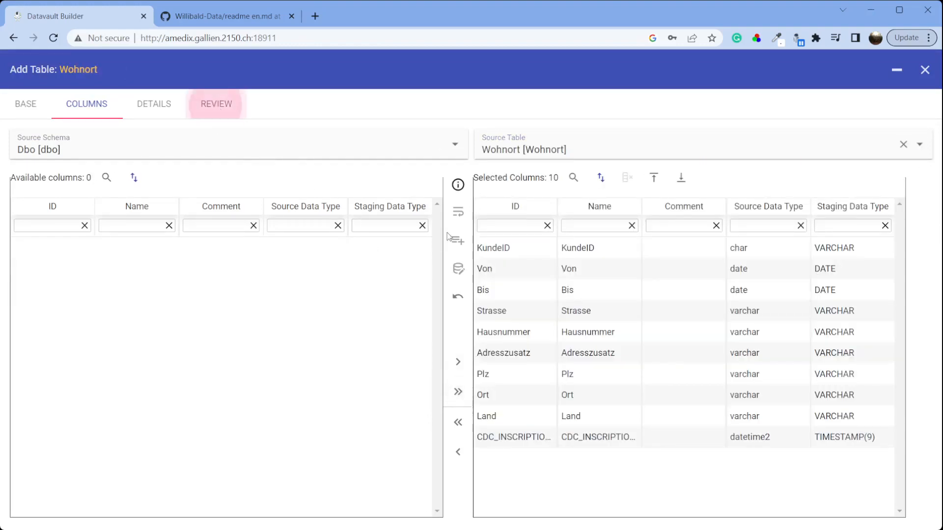
click(789, 516)
click(752, 520)
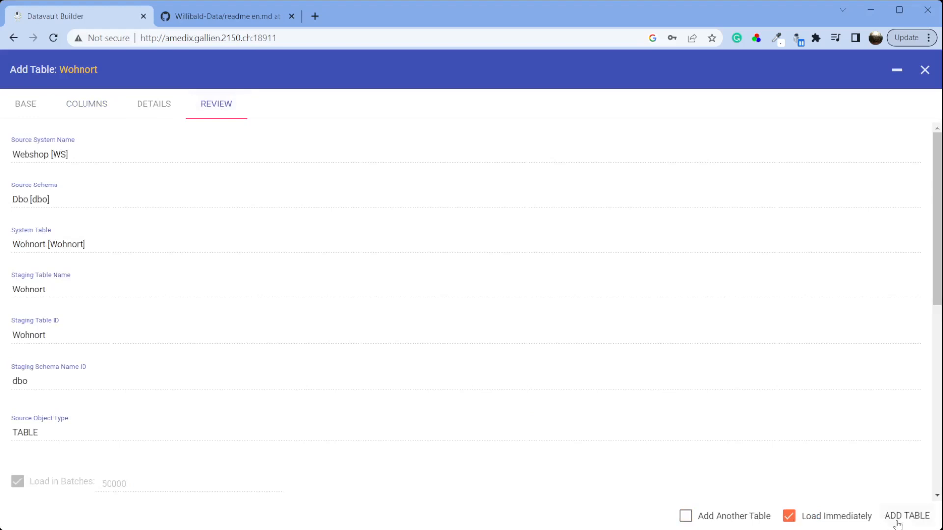
click(903, 517)
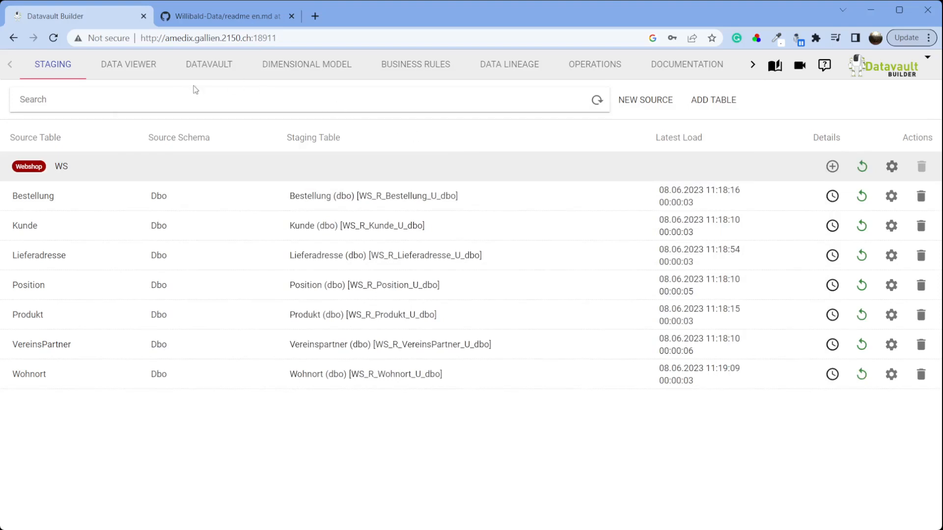
Step: Set up a hub load for Delivery Address from Webshop's Lieferadresse table with LieferAdrID as the business key
click(202, 73)
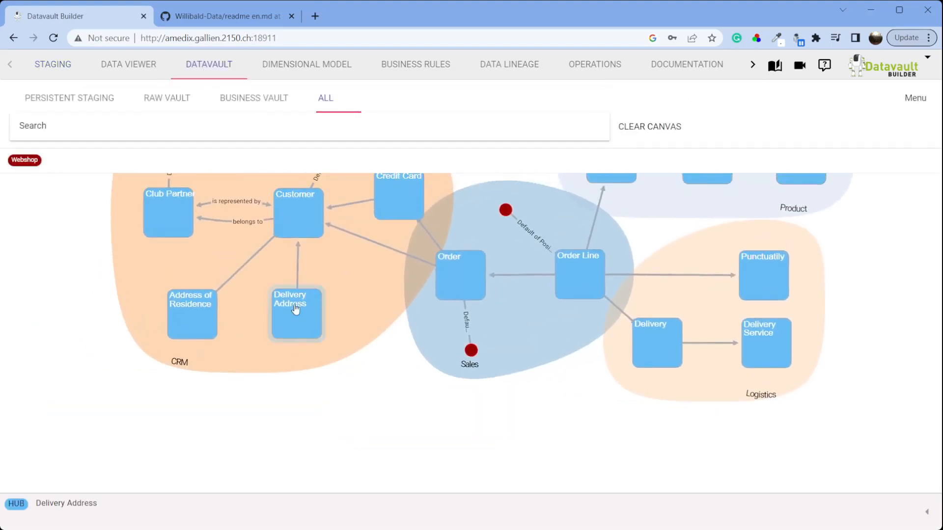
right_click(294, 307)
click(335, 350)
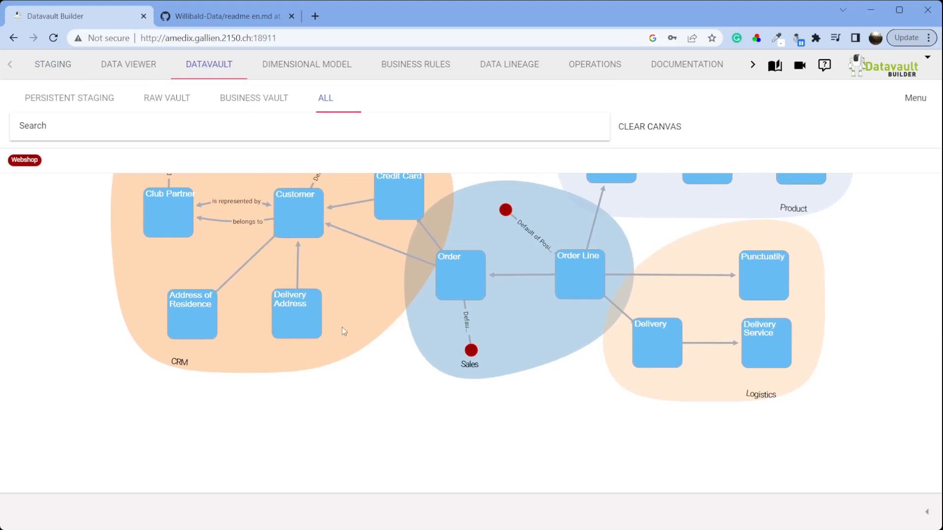
click(301, 172)
click(291, 197)
click(499, 178)
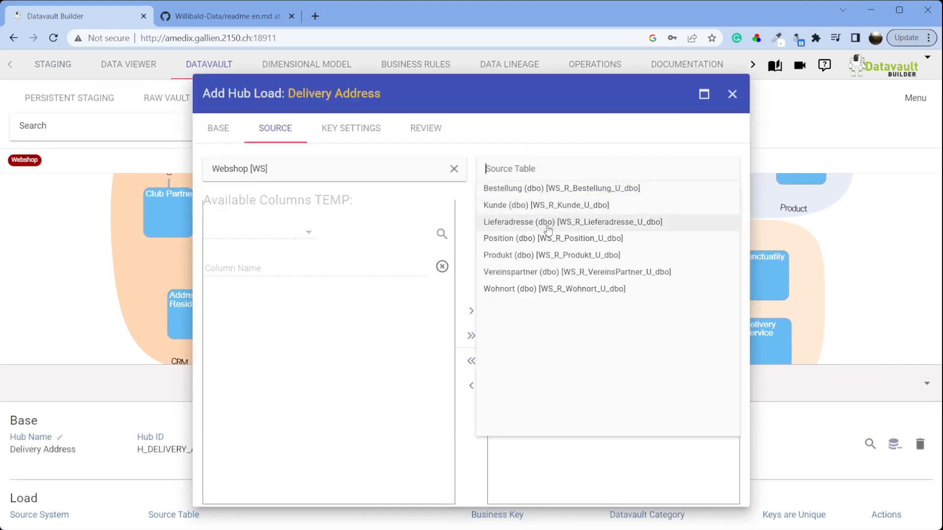
click(549, 222)
drag(349, 297, 602, 285)
Step: Check the uniqueness of the LieferAdrID key and add the hub load to Delivery Address
click(728, 232)
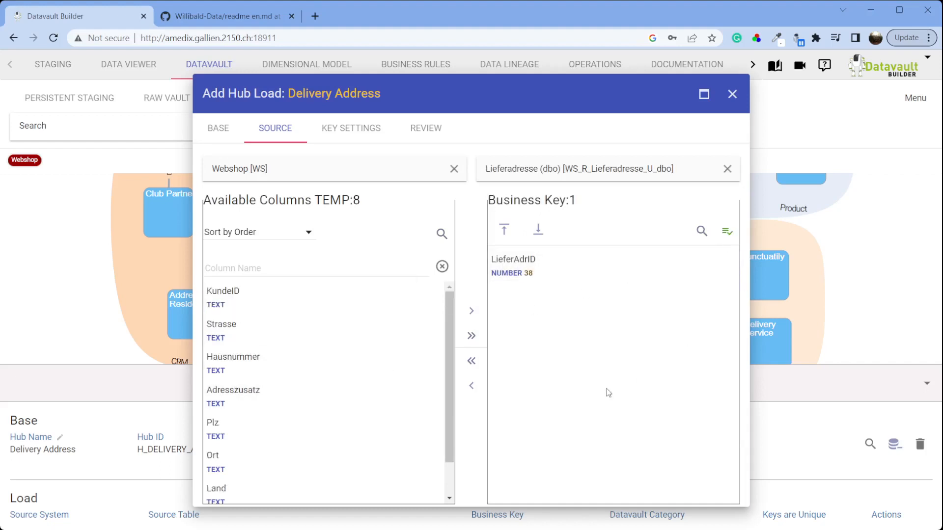
click(426, 128)
click(707, 492)
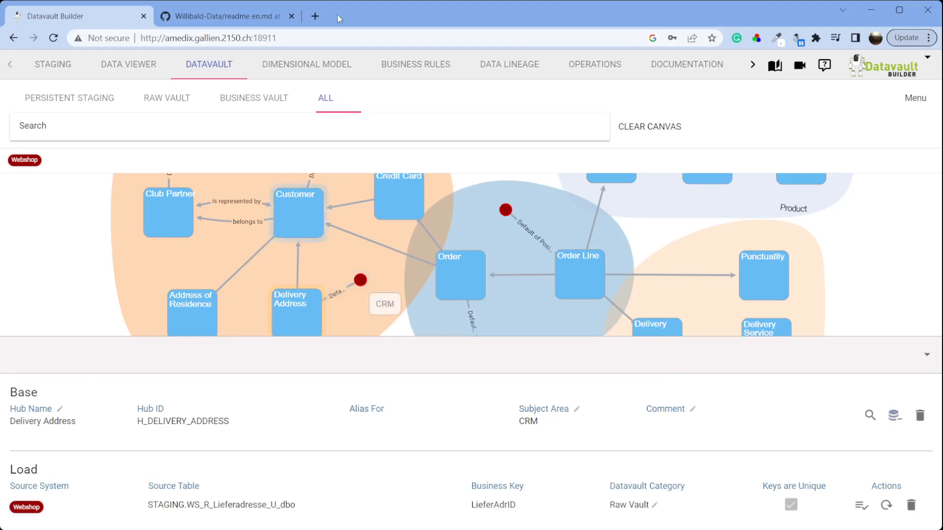
Step: Consult the readme's table diagram, then start a hub load for Address of Residence with Webshop's Wohnort as the source table
click(239, 17)
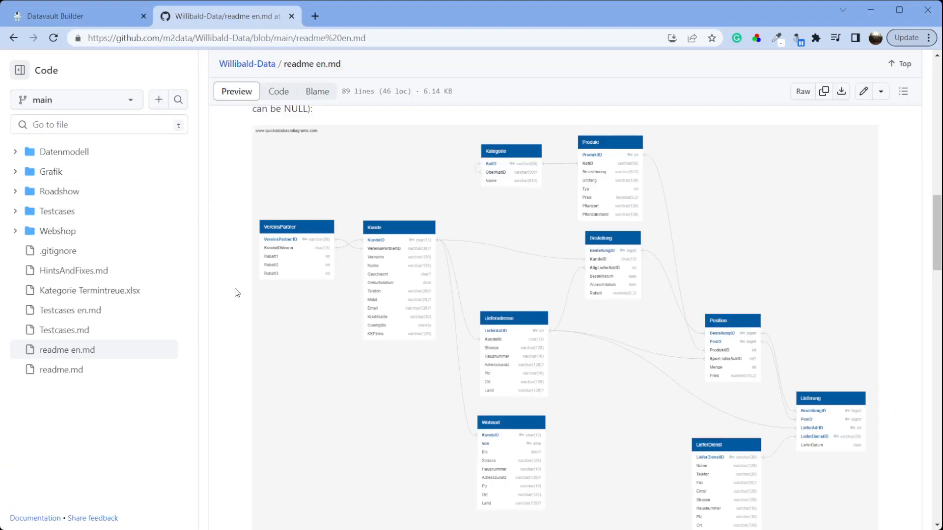
click(87, 19)
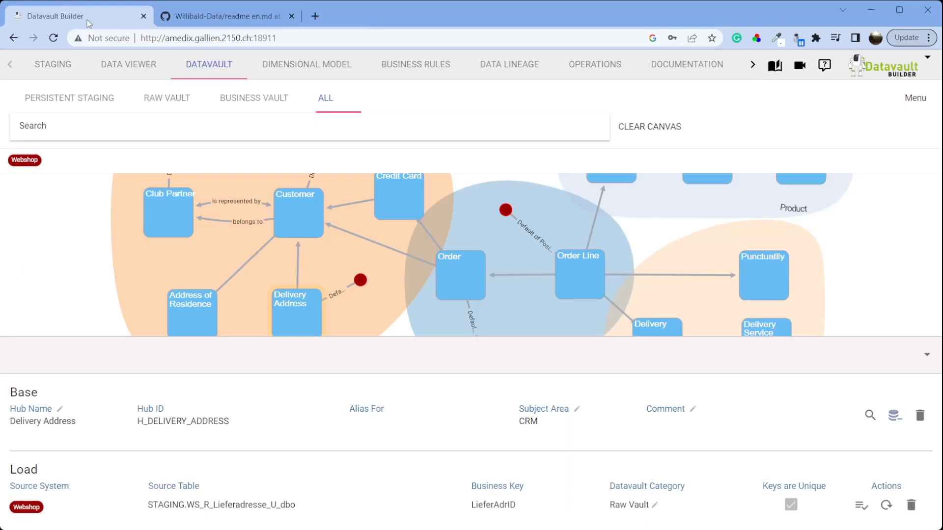
click(928, 356)
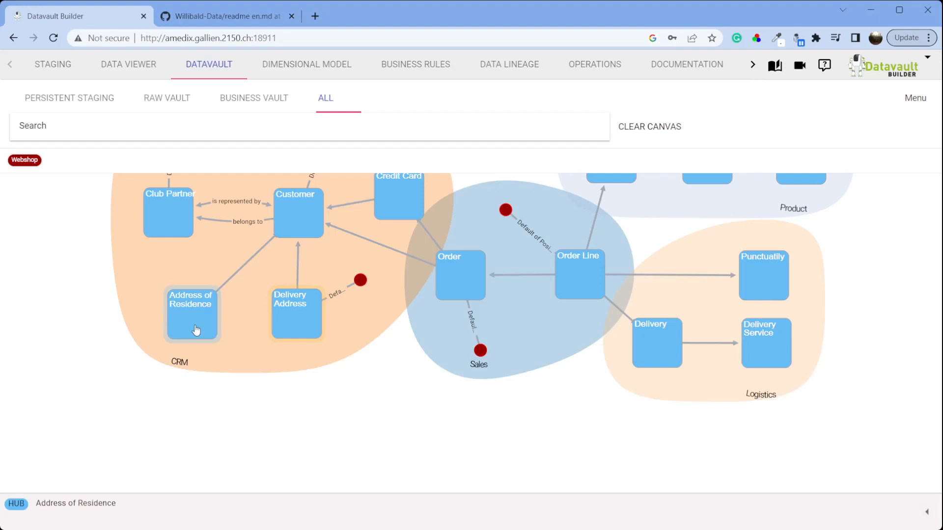
right_click(196, 330)
click(254, 376)
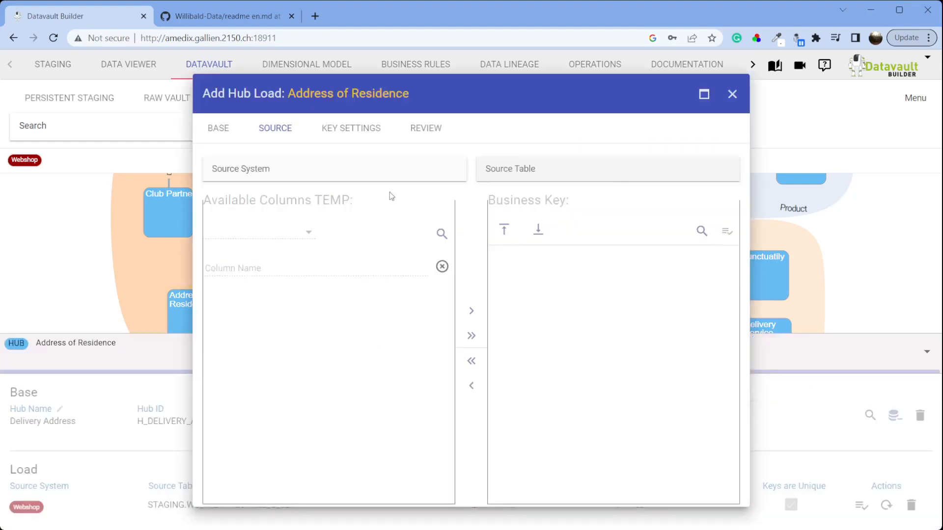
click(371, 170)
click(347, 191)
click(576, 169)
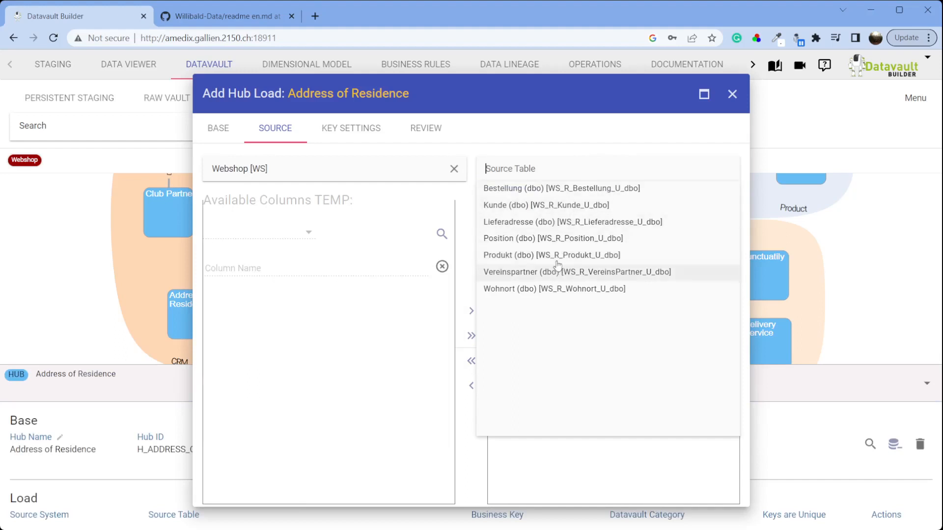
click(546, 289)
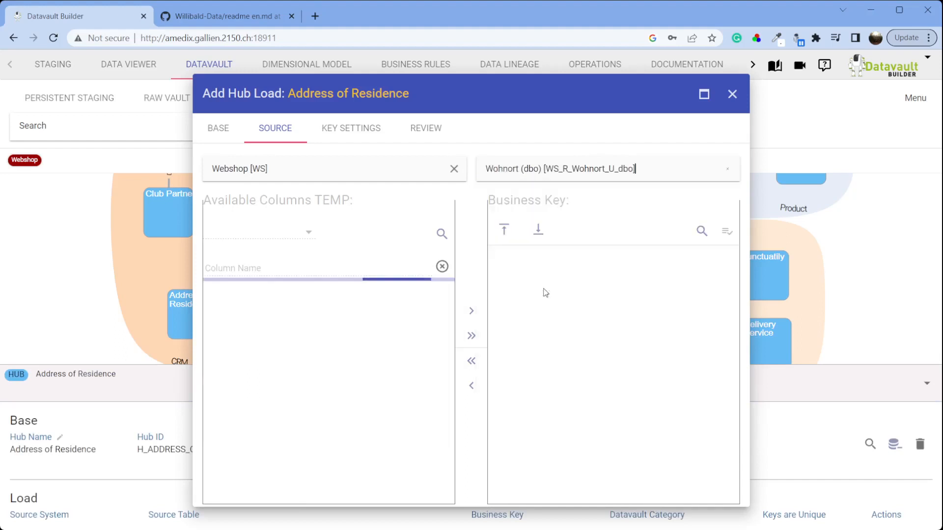
Step: Look through Wohnort's columns, set KundeID as the business key and check its uniqueness
drag(333, 294, 358, 292)
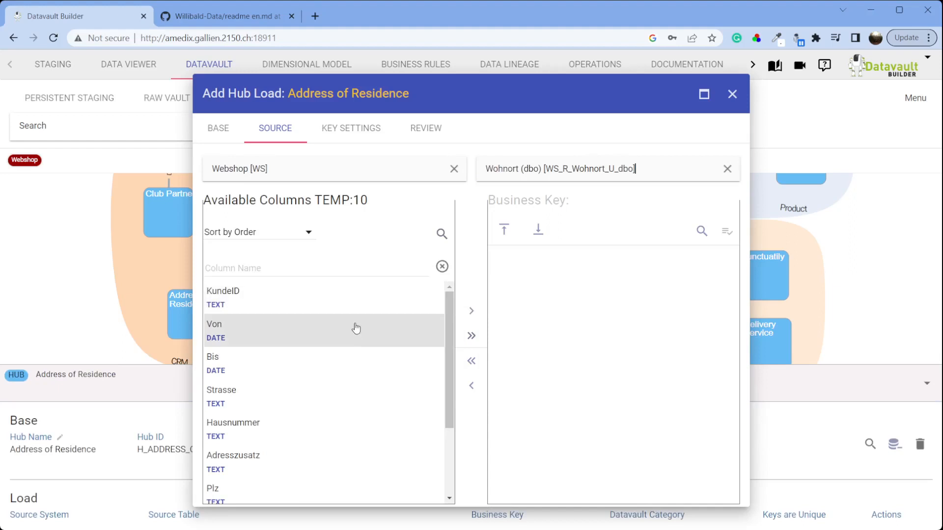
scroll(366, 435, down, 2)
scroll(371, 431, down, 1)
scroll(370, 412, up, 3)
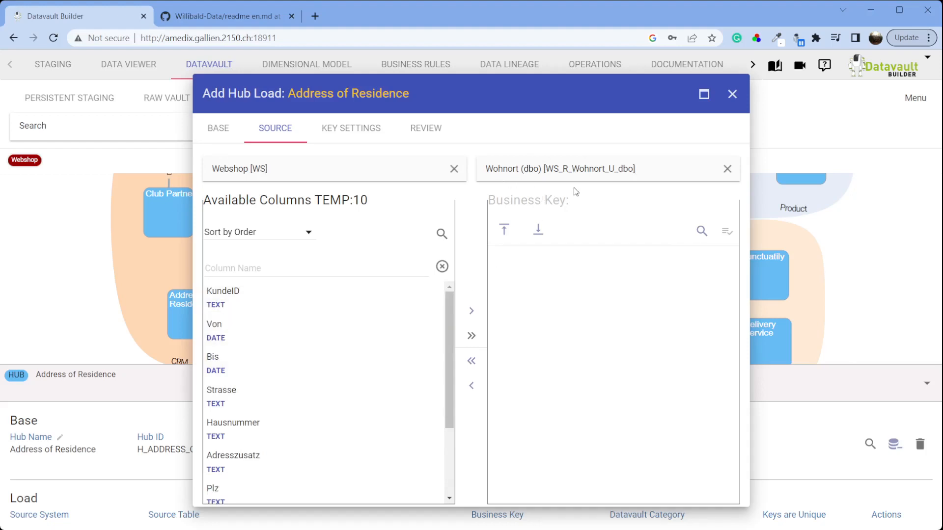
drag(337, 301, 727, 264)
click(727, 232)
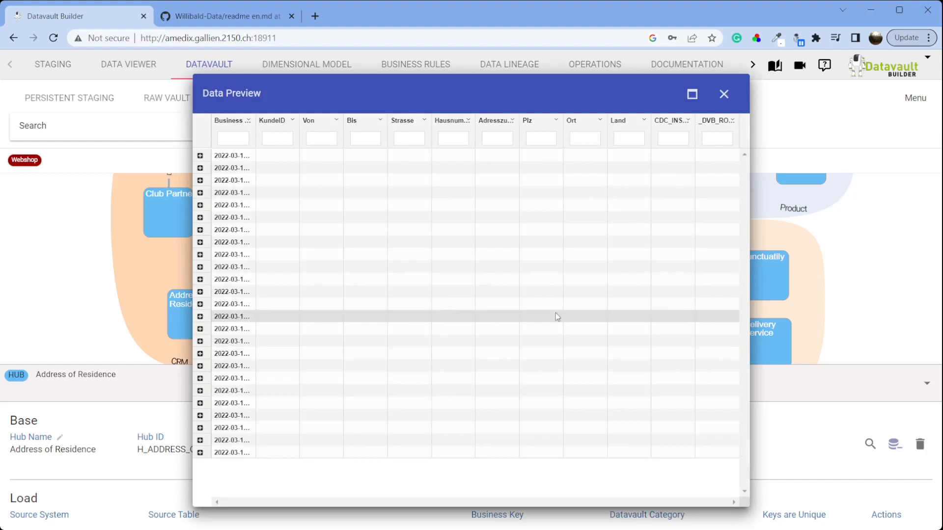
Step: Inspect the first duplicate key's records in the preview, sorting by Von ascending and widening the Business Key, Von and Bis columns
drag(254, 129, 339, 130)
click(200, 156)
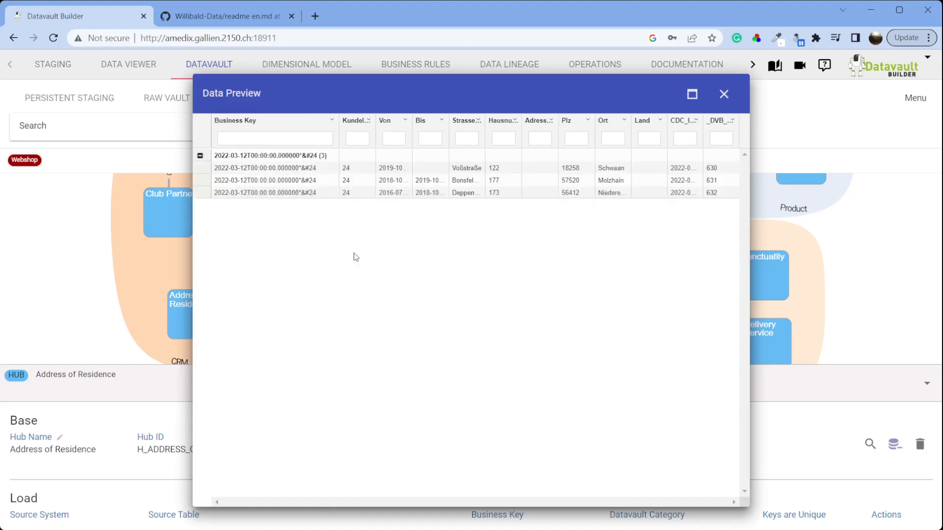
drag(408, 117, 432, 126)
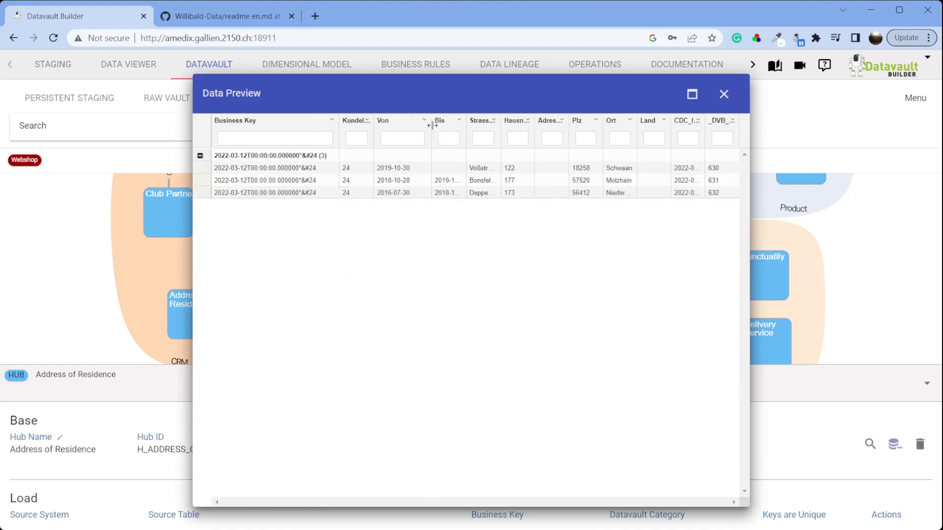
click(426, 121)
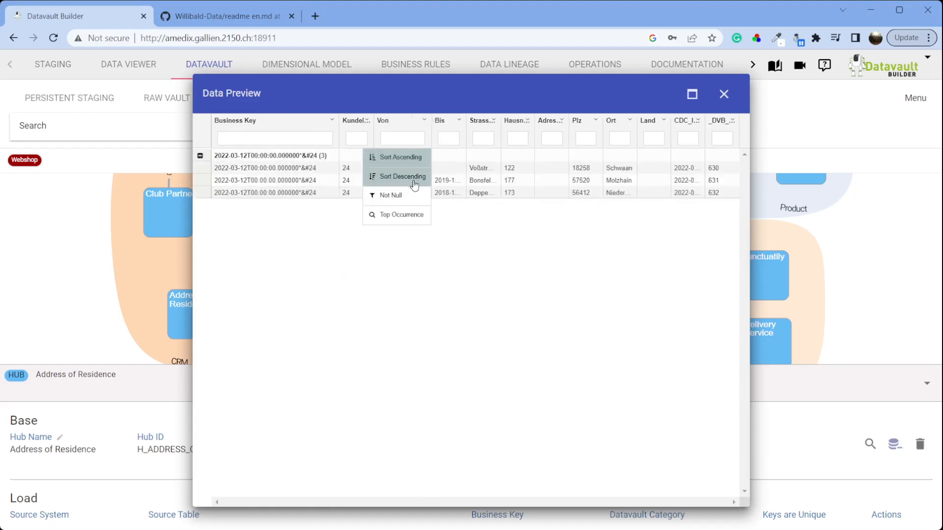
click(412, 158)
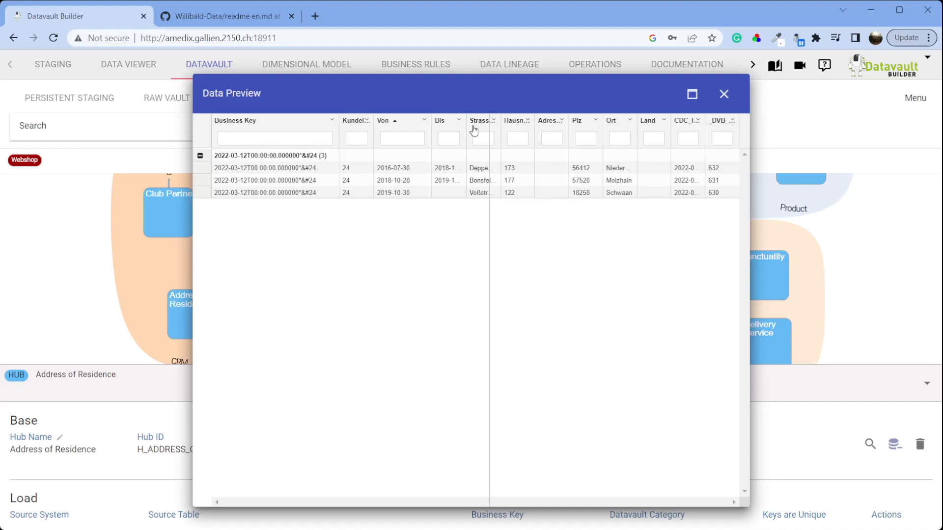
drag(464, 125, 506, 127)
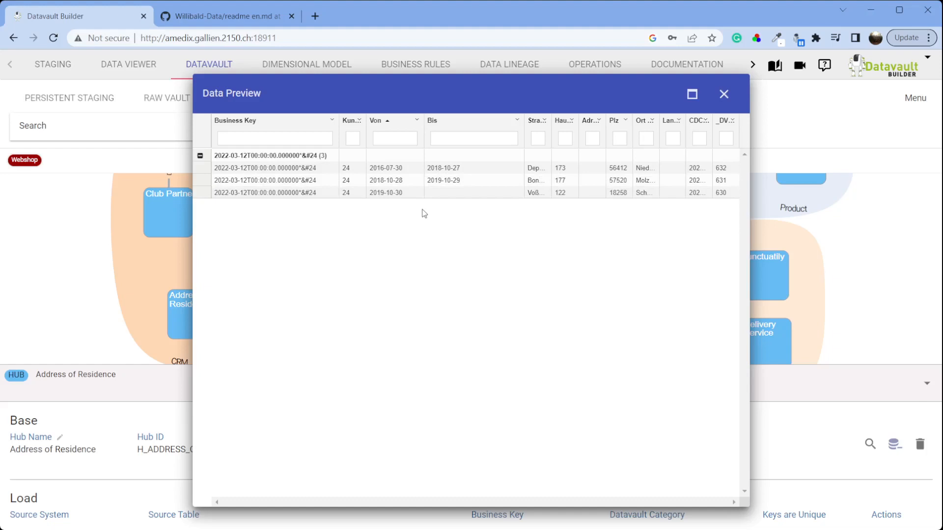
Step: Close the data preview and add Von to the Address of Residence business key after KundeID
click(724, 95)
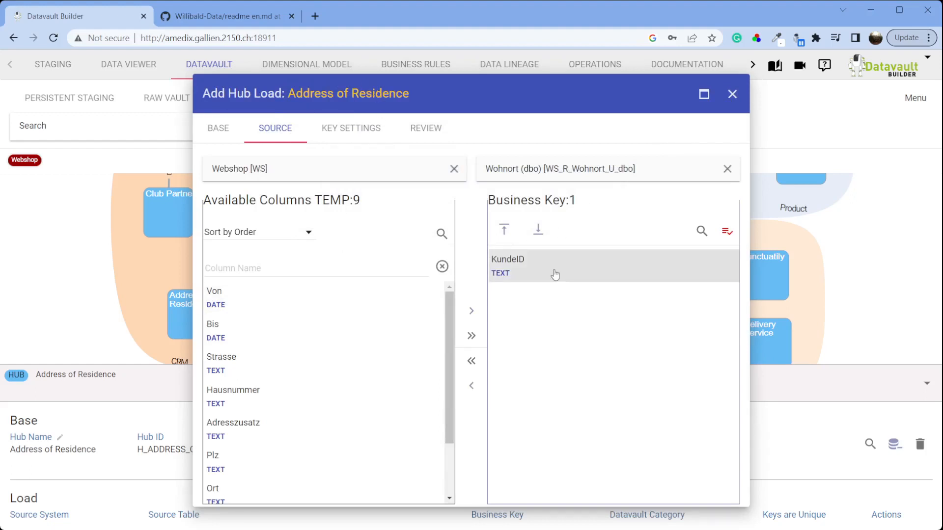
drag(294, 310, 547, 317)
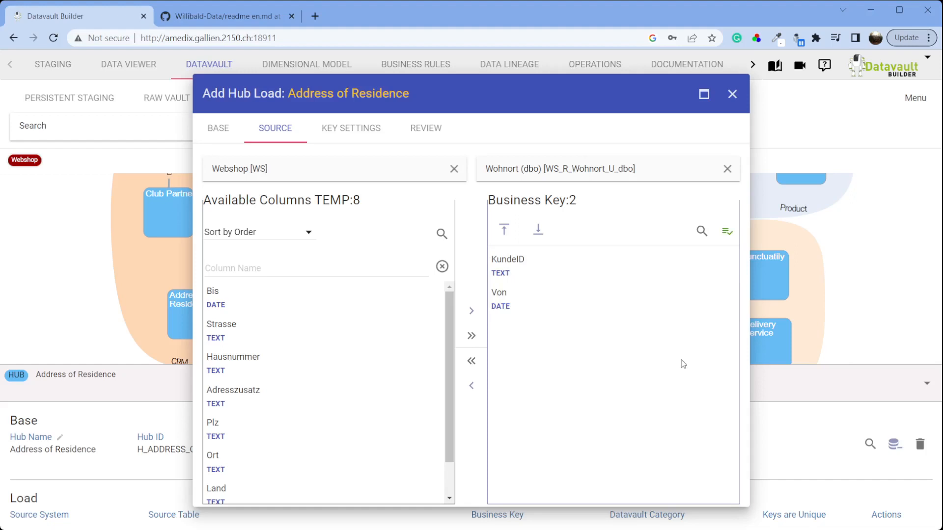
Step: Review and add the Address of Residence hub load from Wohnort, with its default satellite created automatically
click(433, 136)
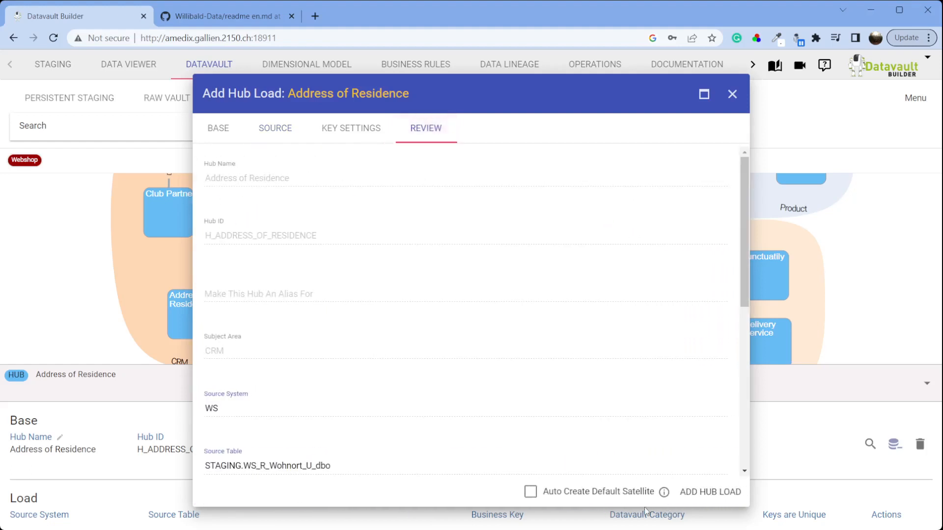
click(595, 496)
click(703, 493)
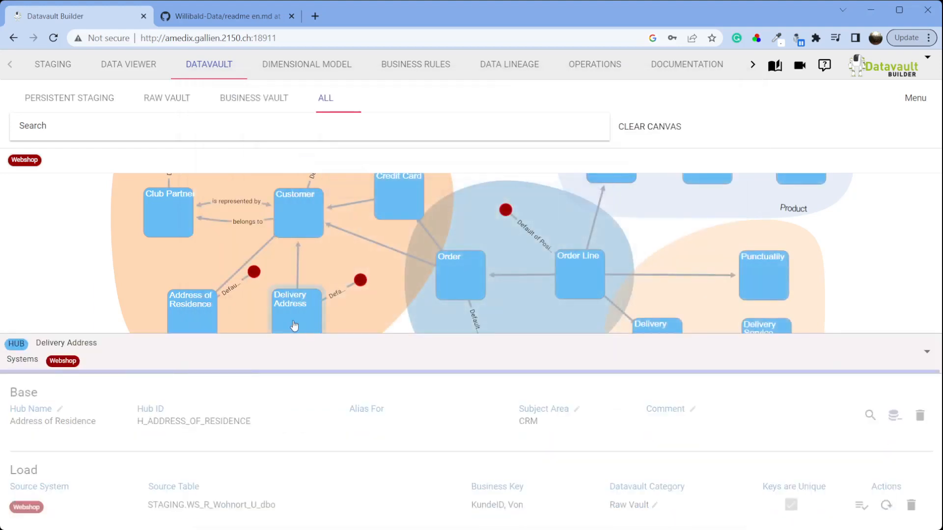
Step: Add a Customer hub load from Webshop's Lieferadresse table with KundeID as the business key, checking the key's uniqueness
right_click(285, 223)
click(351, 273)
click(373, 168)
click(373, 191)
click(518, 170)
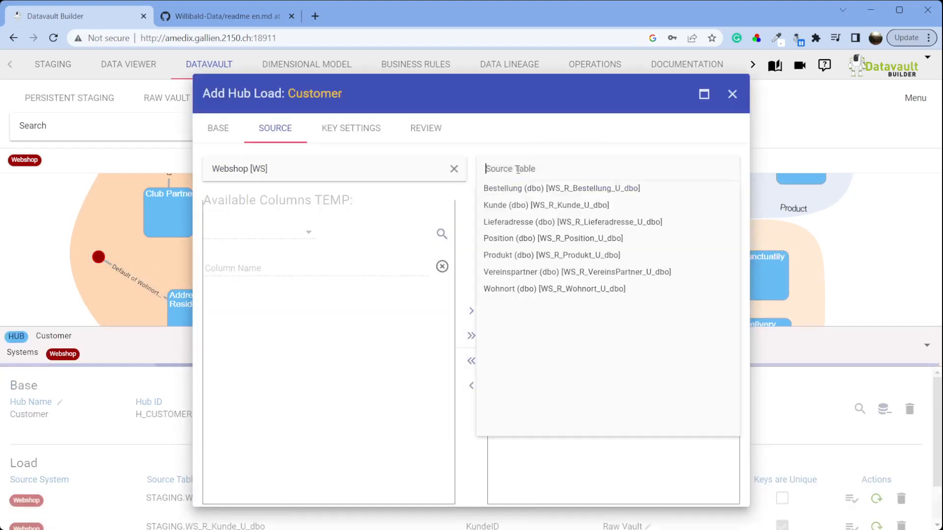
click(542, 221)
drag(326, 330, 564, 285)
click(727, 236)
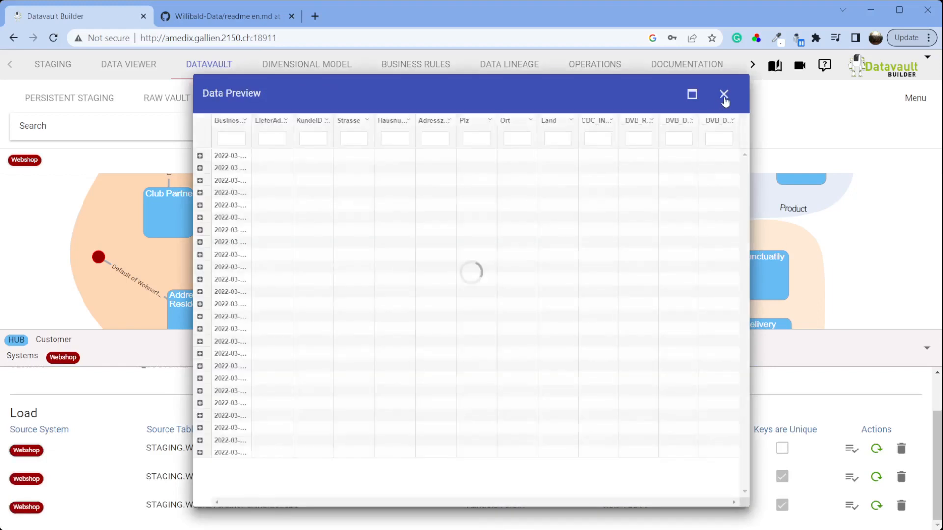
click(723, 94)
click(426, 129)
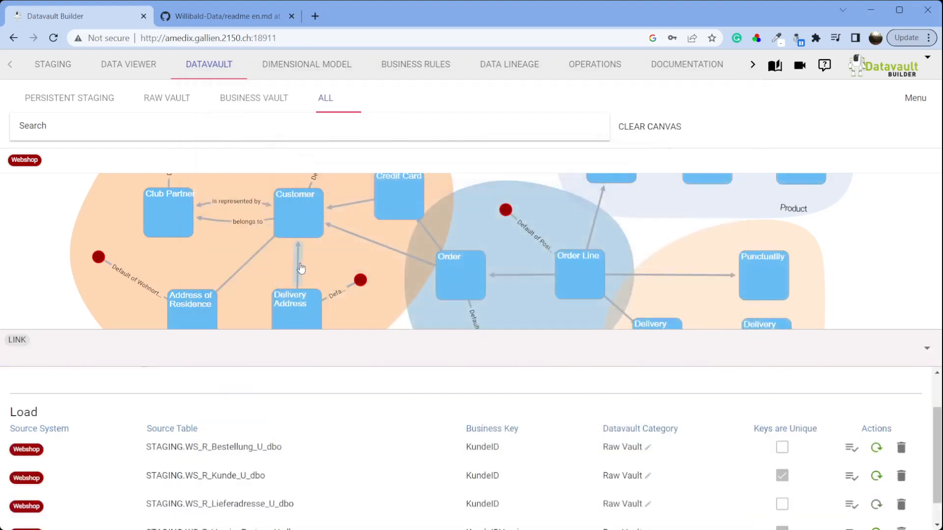
Step: Add a link load for Delivery Address-Customer, using the Delivery Address hub load from Lieferadresse on the many side
right_click(301, 268)
click(330, 293)
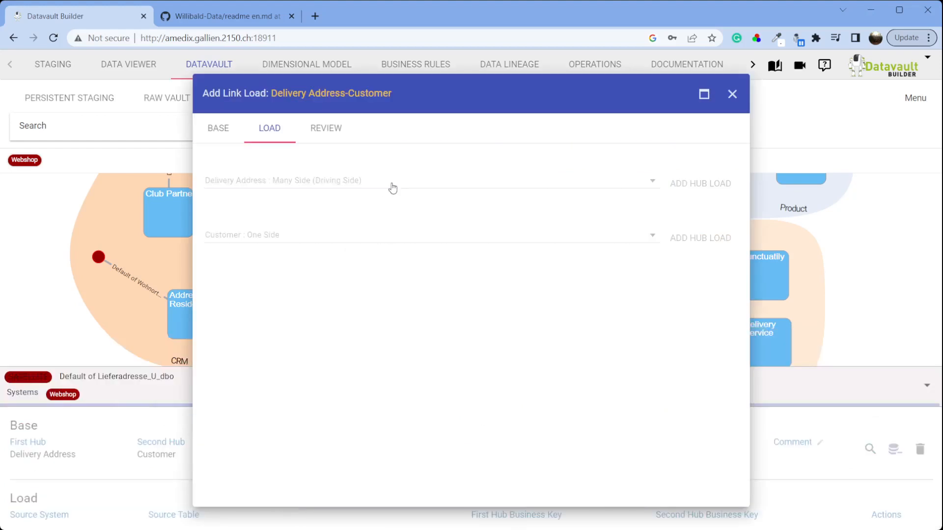
click(391, 188)
click(391, 183)
click(326, 129)
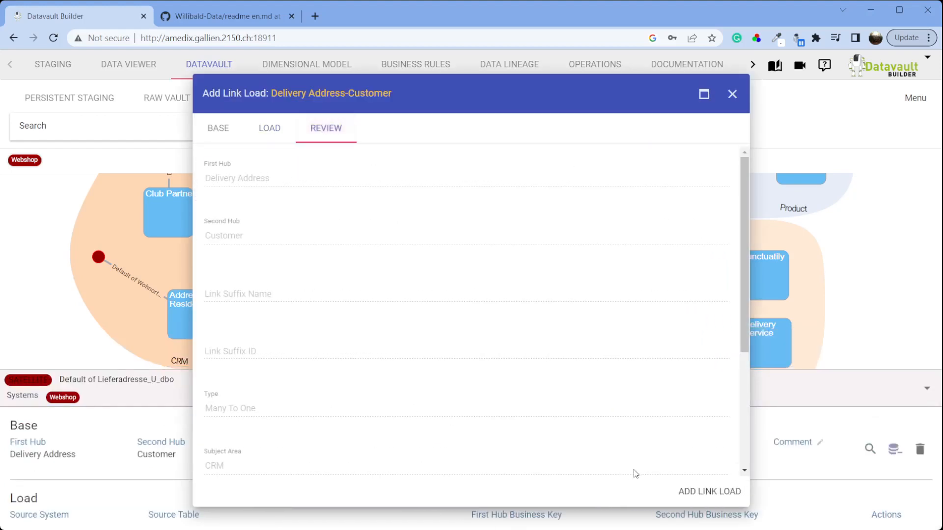
click(707, 491)
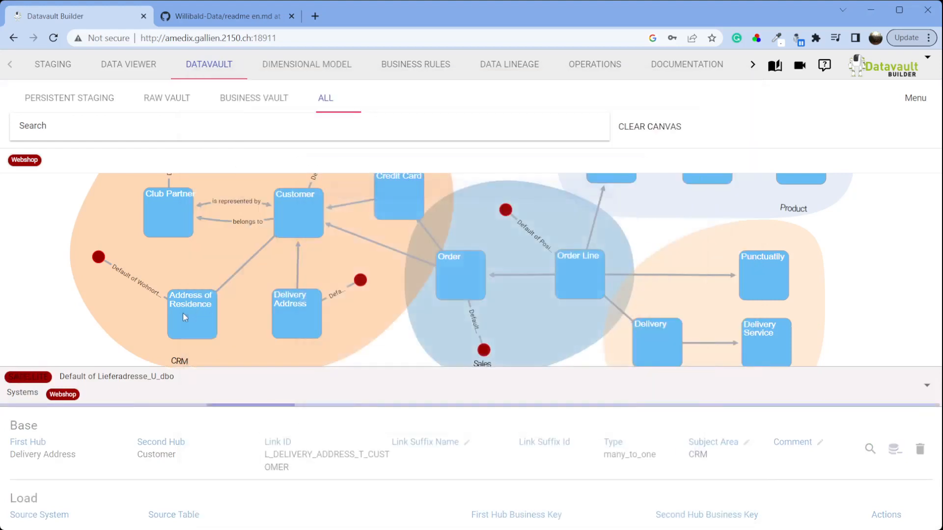
Step: Start a link load for Address of Residence-Customer with WOHNORT U DBO (KundeID, Von) on the many side
right_click(240, 274)
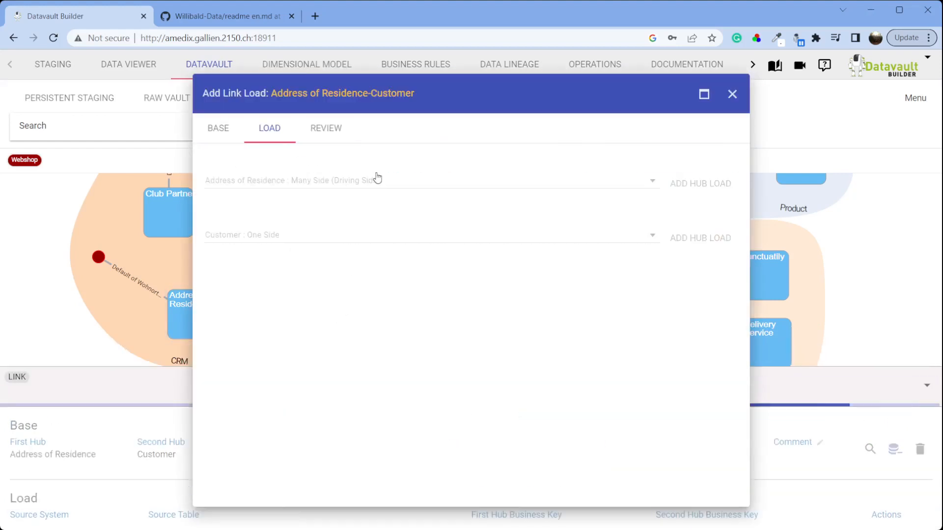
click(376, 180)
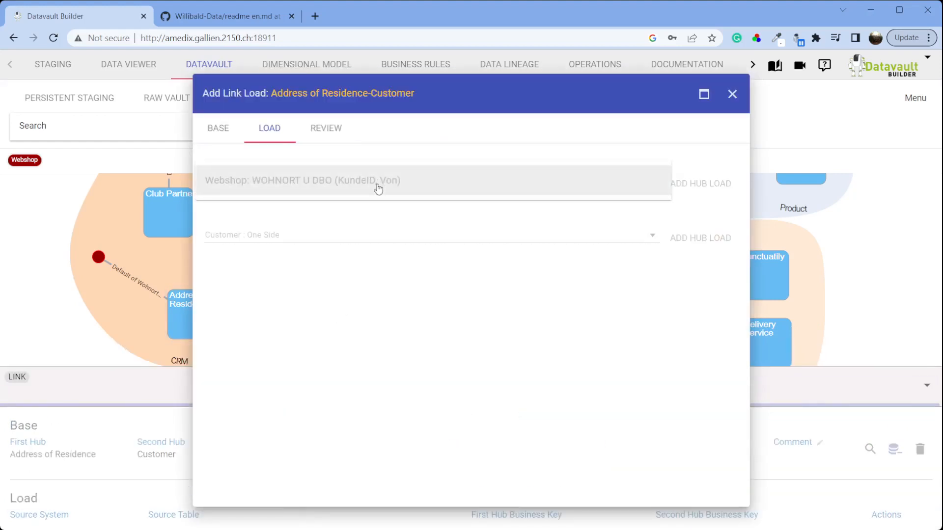
click(378, 188)
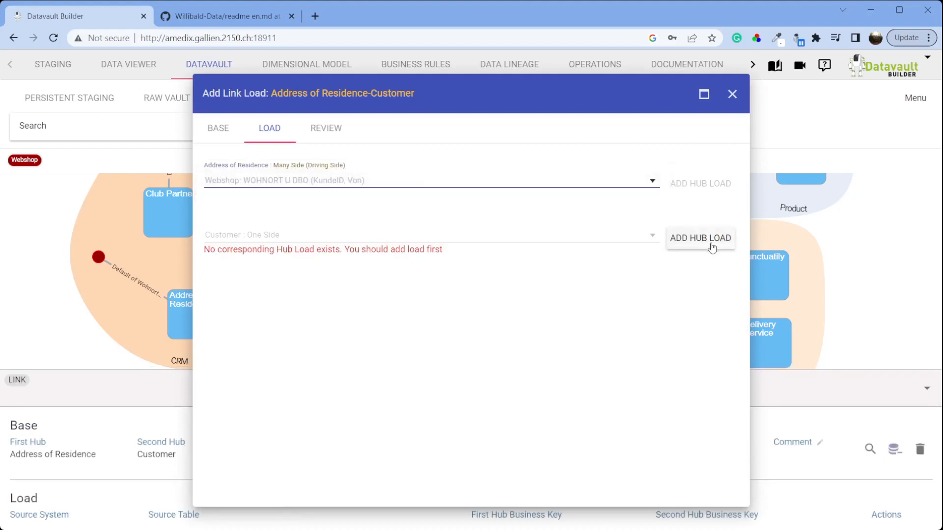
Step: Add the missing Customer hub load from Wohnort with KundeID as business key, and finish the Address of Residence-Customer link load
click(711, 241)
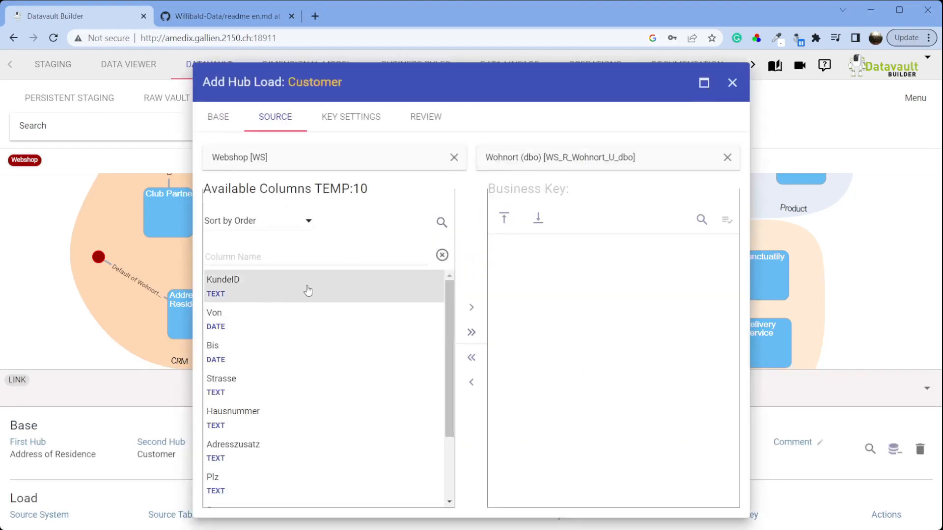
drag(308, 291, 591, 282)
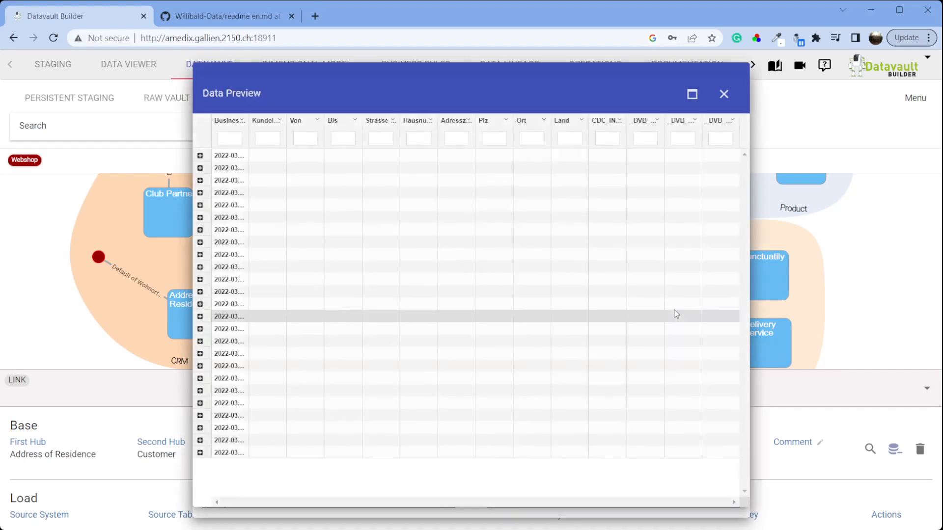
drag(246, 131, 354, 142)
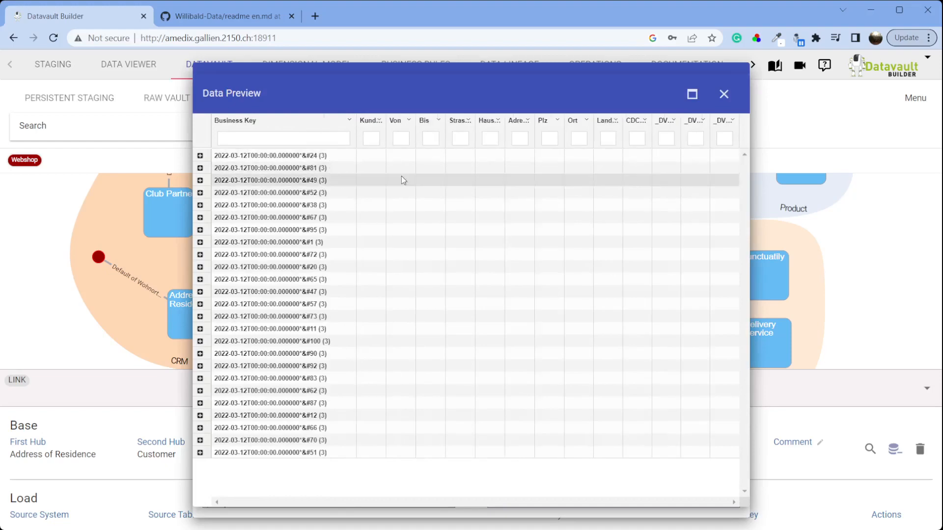
click(723, 94)
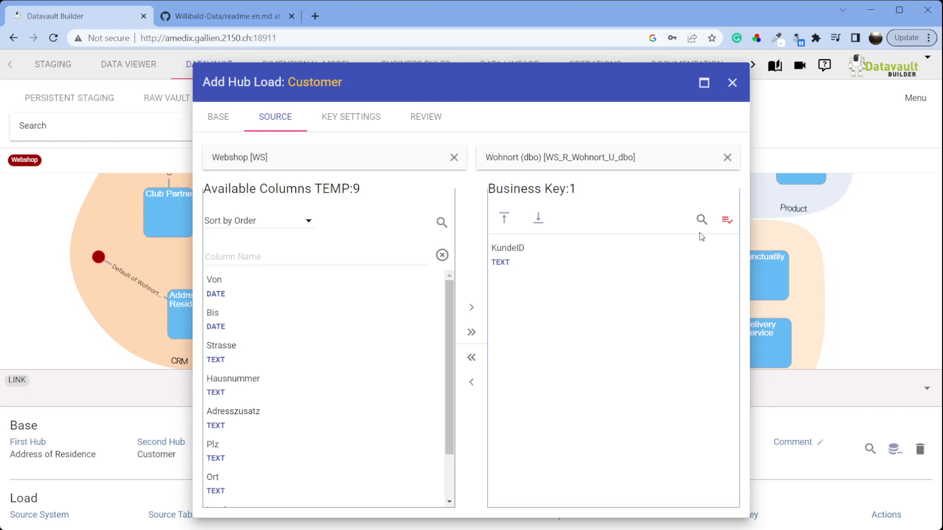
click(436, 121)
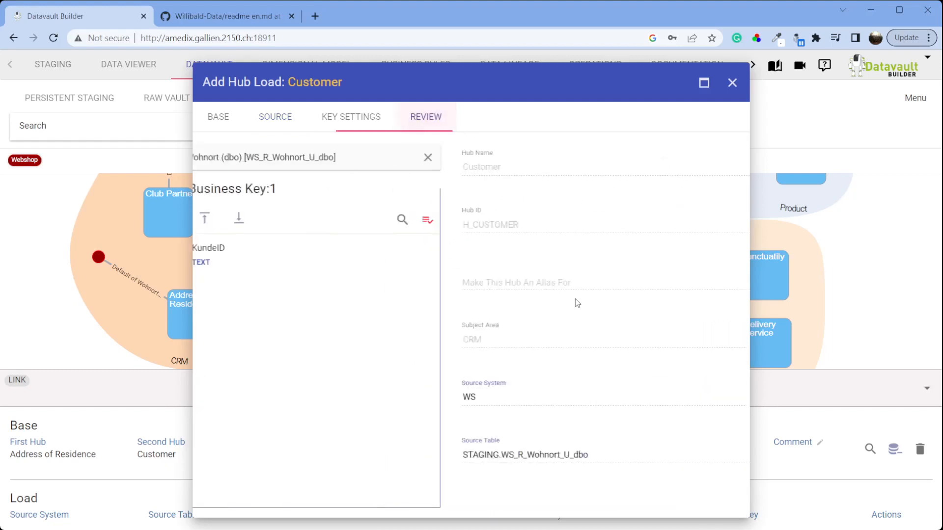
click(677, 496)
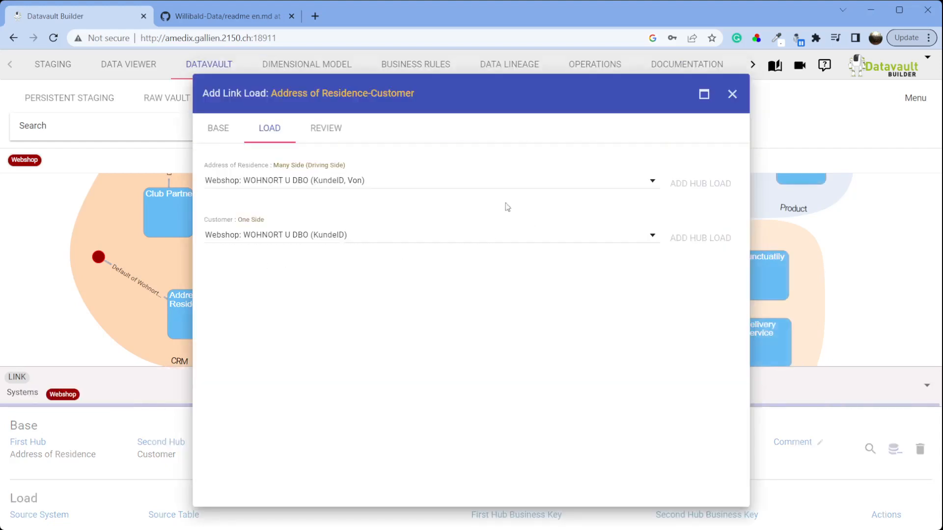
click(339, 132)
click(697, 496)
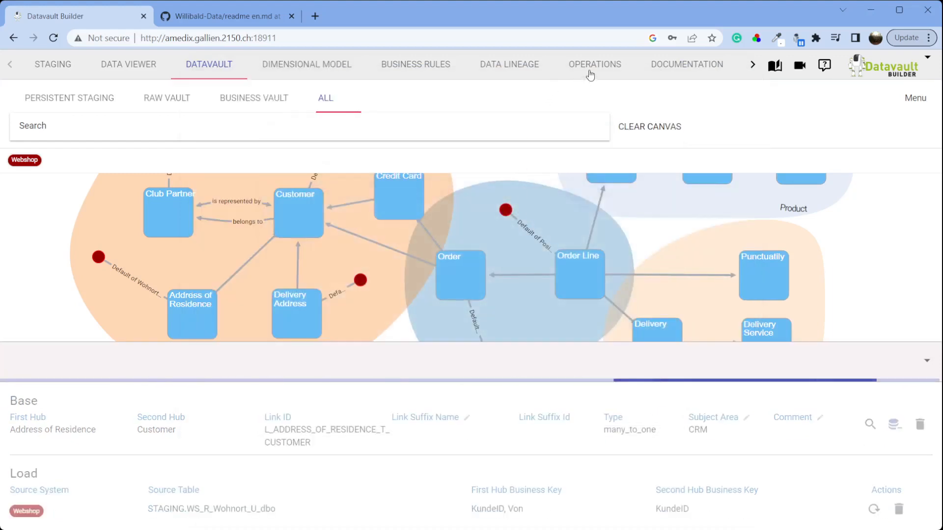
Step: Open the Webshop job Default [WS_J_DEFAULT] in Operations and run it
click(590, 69)
click(113, 104)
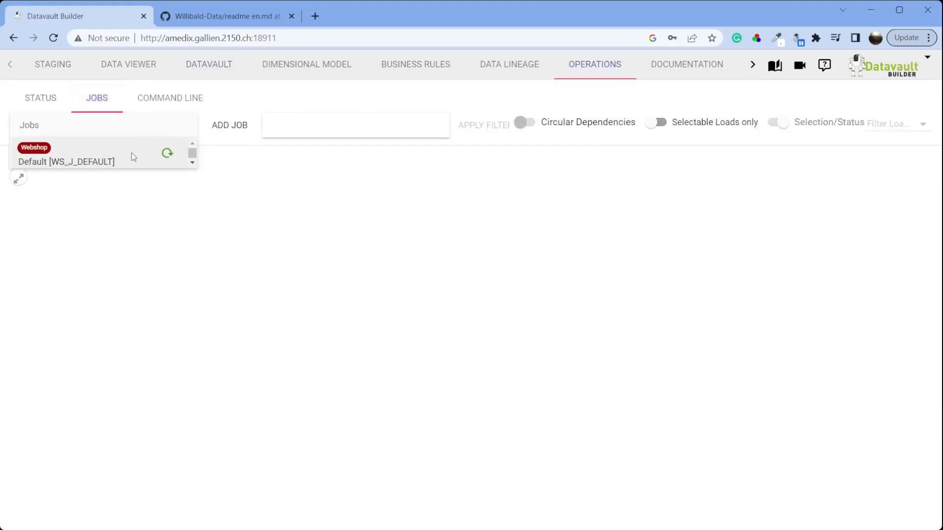
click(133, 157)
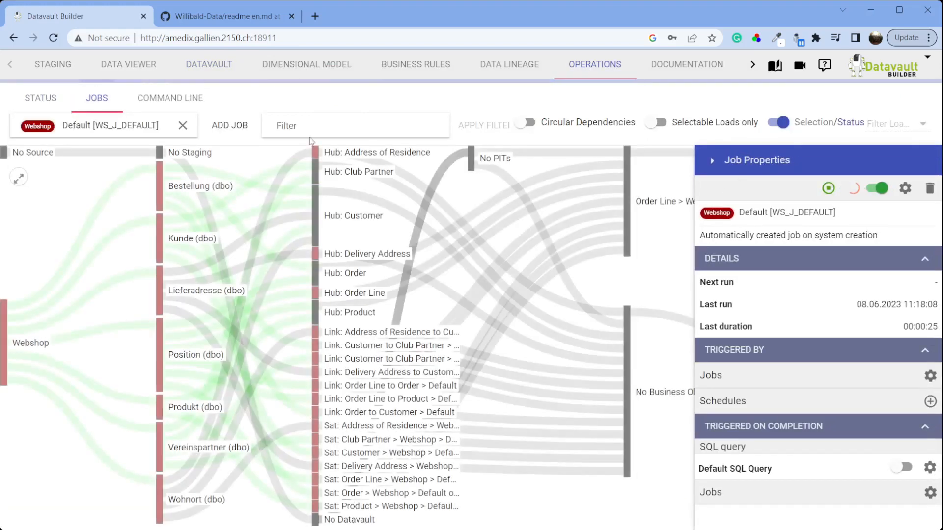
Step: Start a new business object in the dimensional model with Order as the start hub
click(301, 67)
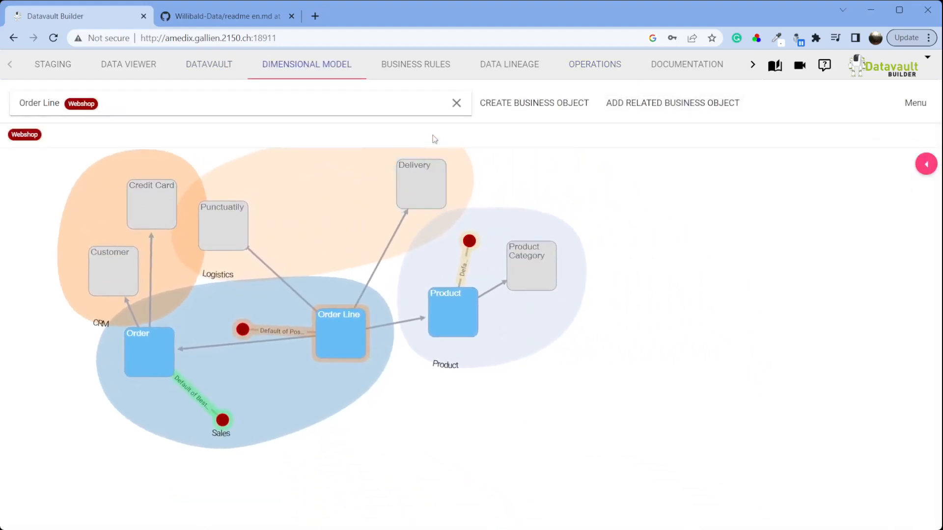
click(505, 106)
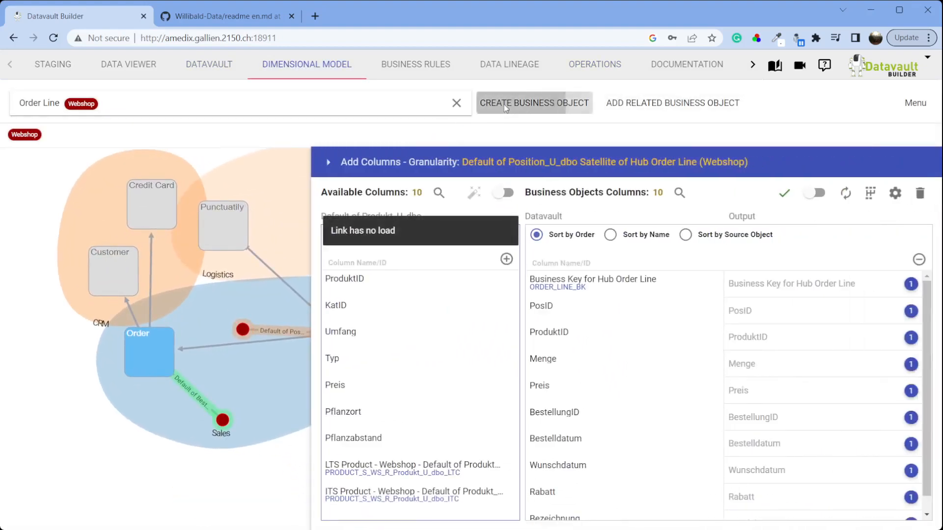
click(309, 163)
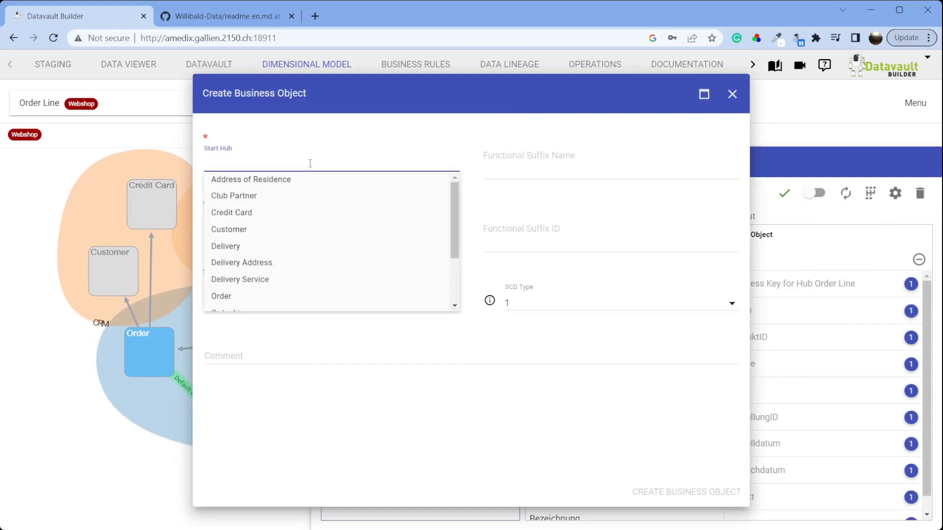
scroll(294, 263, down, 1)
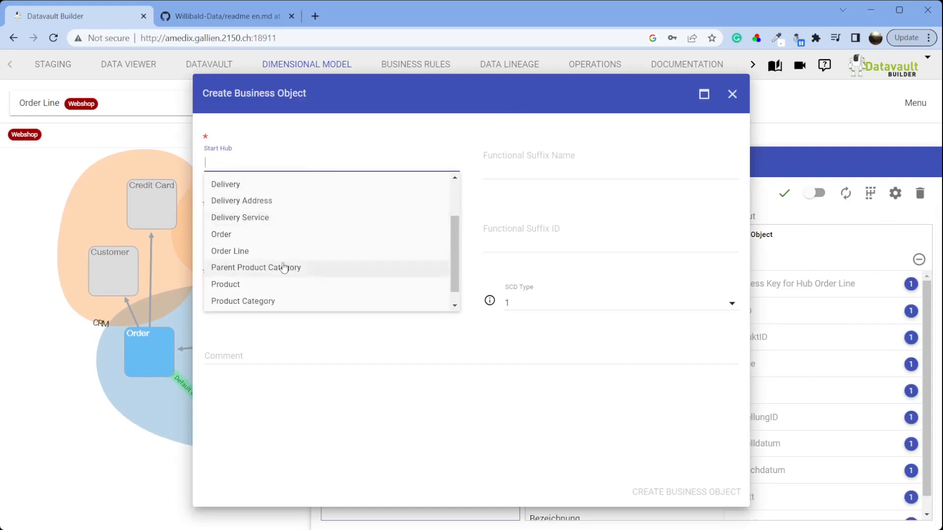
click(304, 237)
Step: Set the source system to Webshop and the start data set to Default of Bestellung_U_dbo, and create the Order business object
click(274, 231)
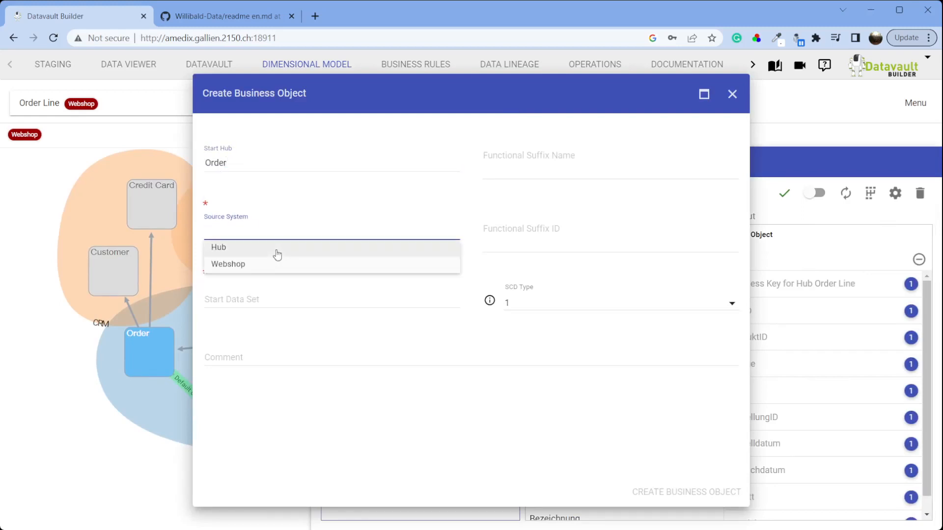
click(276, 250)
drag(288, 237, 163, 232)
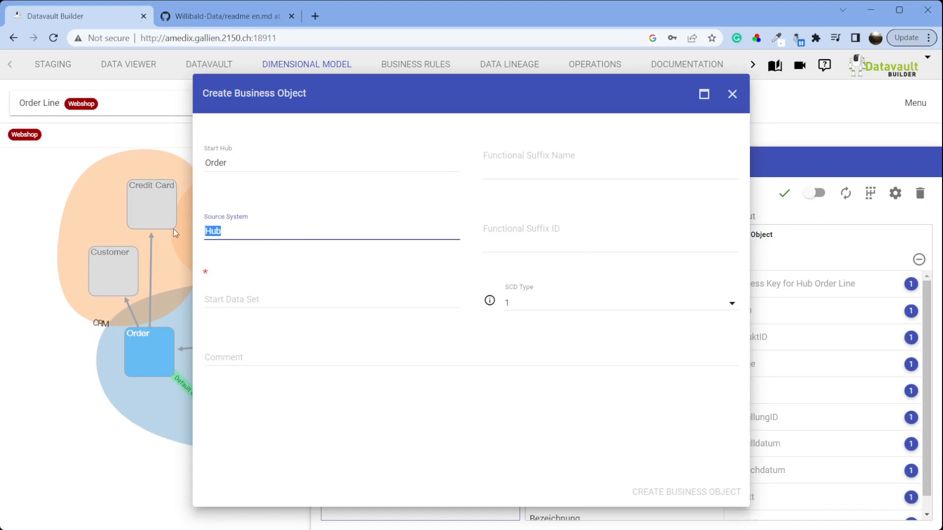
key(BackSpace)
click(318, 267)
click(267, 297)
click(273, 320)
click(529, 170)
click(694, 492)
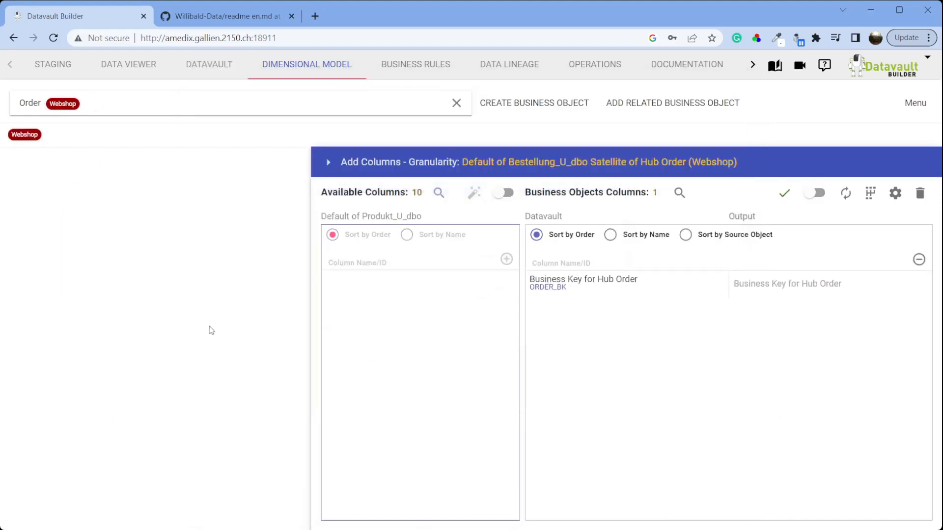
Step: Collapse the column editor and spread out the Order, Customer and Credit Card nodes in the dimensional model
click(327, 165)
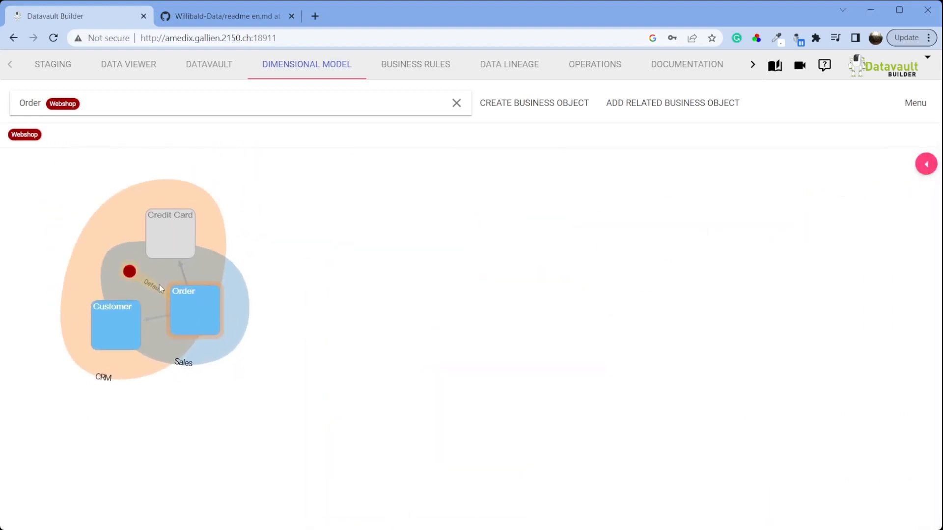
drag(203, 325, 241, 371)
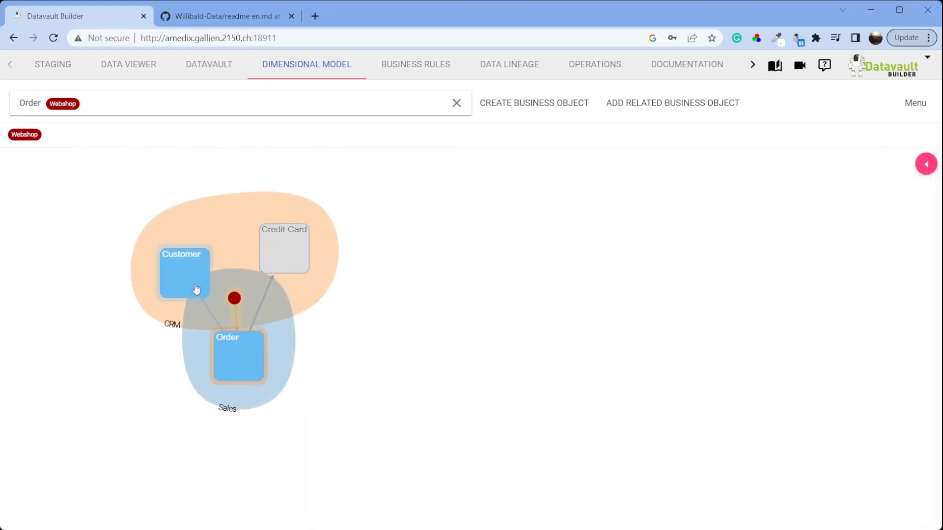
drag(191, 283, 113, 299)
drag(281, 249, 282, 244)
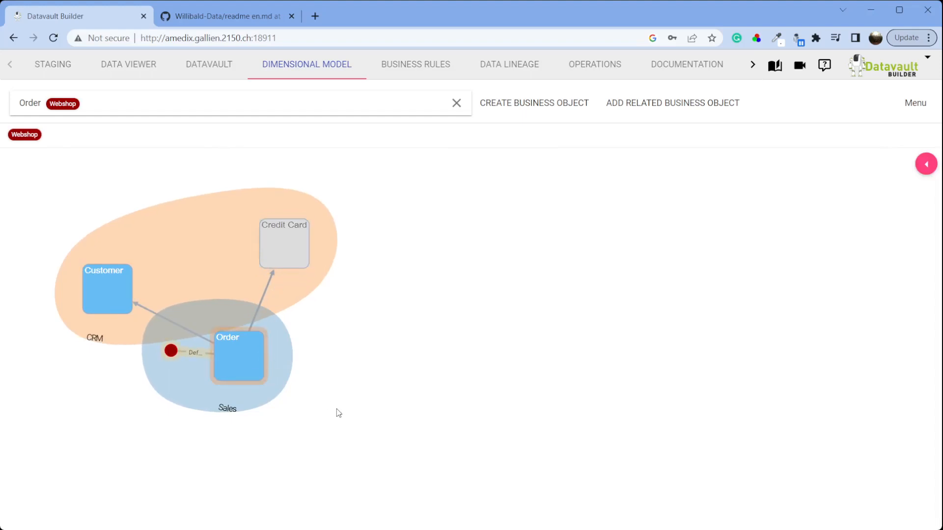
Step: Compare Order's links in the Datavault model with those in the dimensional model, repositioning Order and Credit Card for a clearer view
click(211, 63)
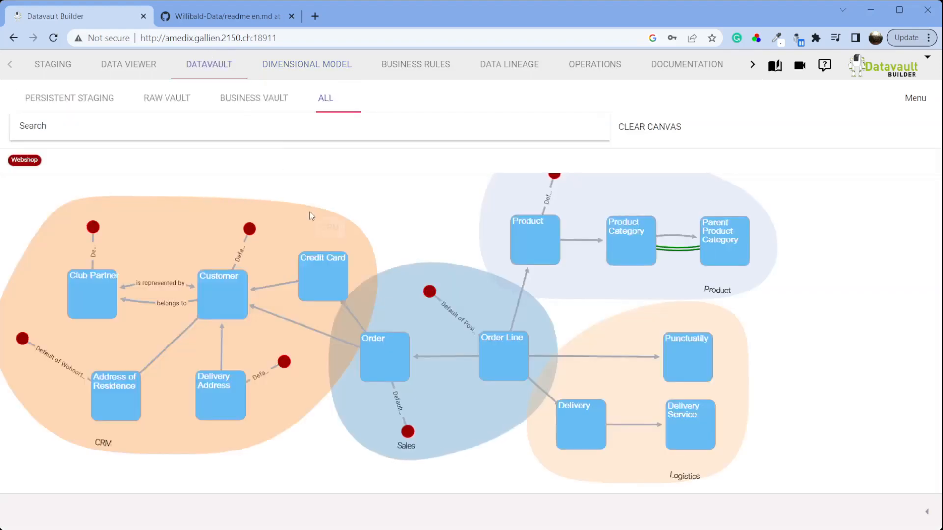
drag(386, 367, 372, 369)
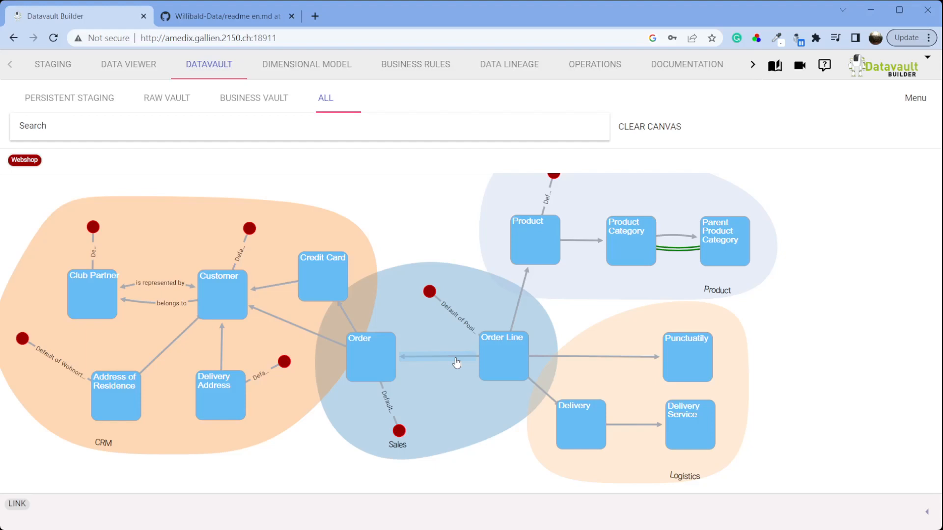
click(311, 67)
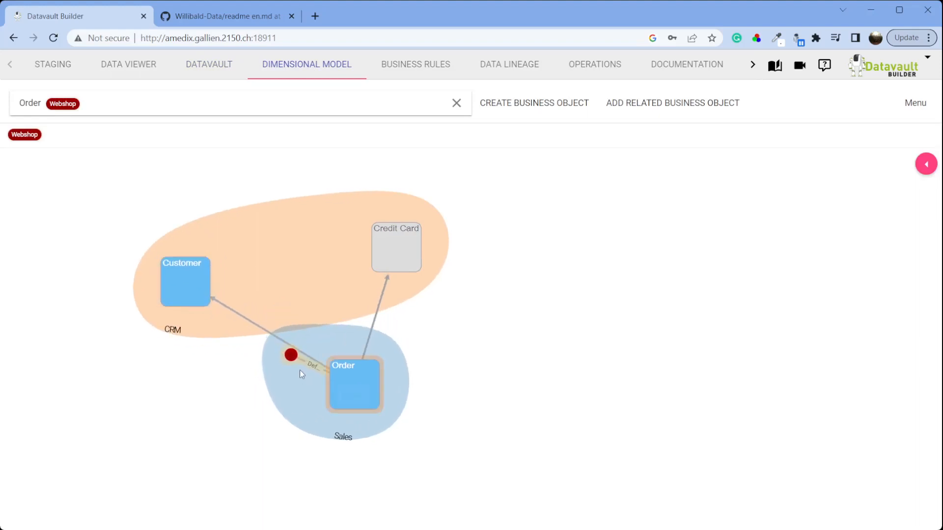
drag(397, 240, 371, 259)
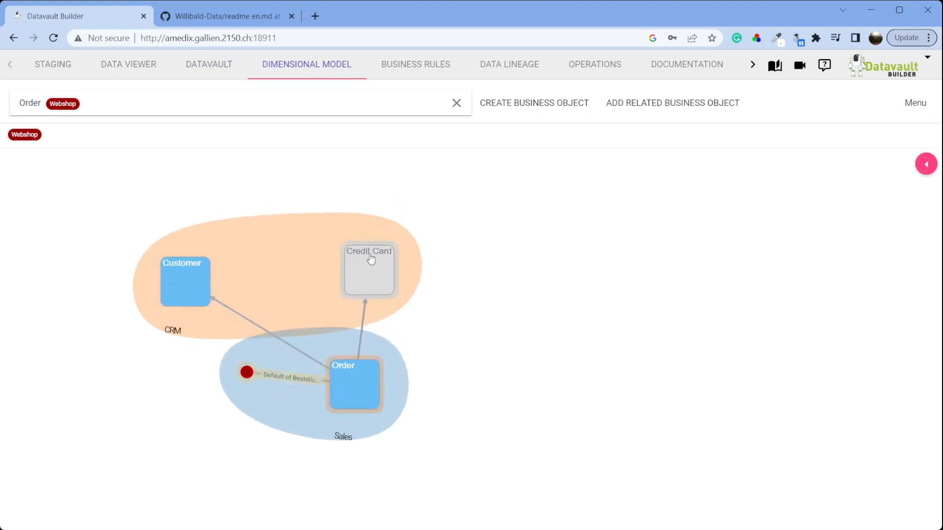
click(357, 381)
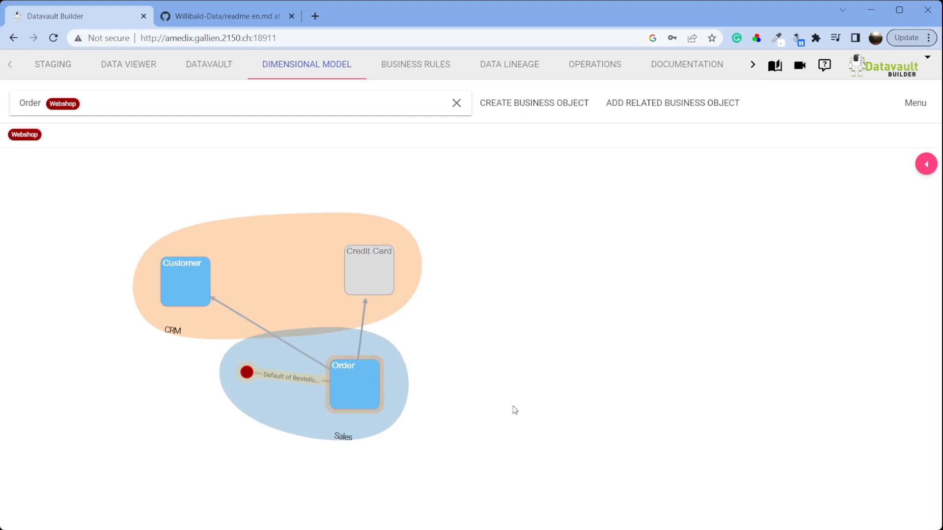
Step: Add the Wunschdatum, KundeID, Bestelldatum and Rabatt columns from Default of Bestellung_U_dbo to the Order business object
click(932, 169)
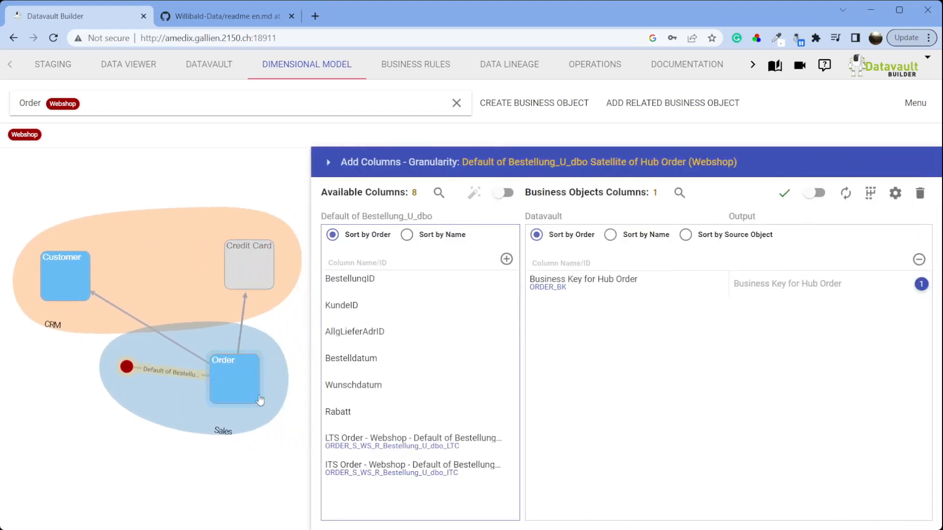
drag(406, 389, 597, 388)
drag(406, 314, 589, 343)
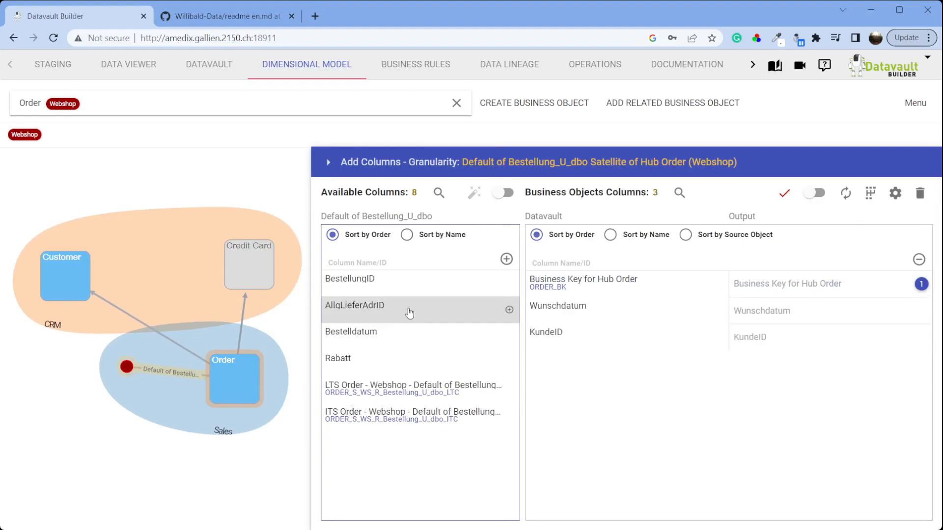
drag(410, 330, 573, 379)
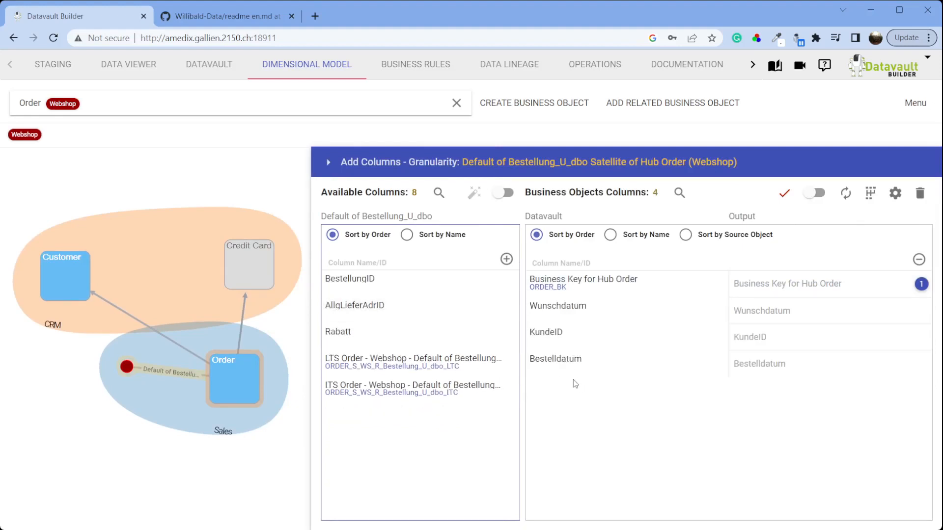
drag(443, 351, 600, 418)
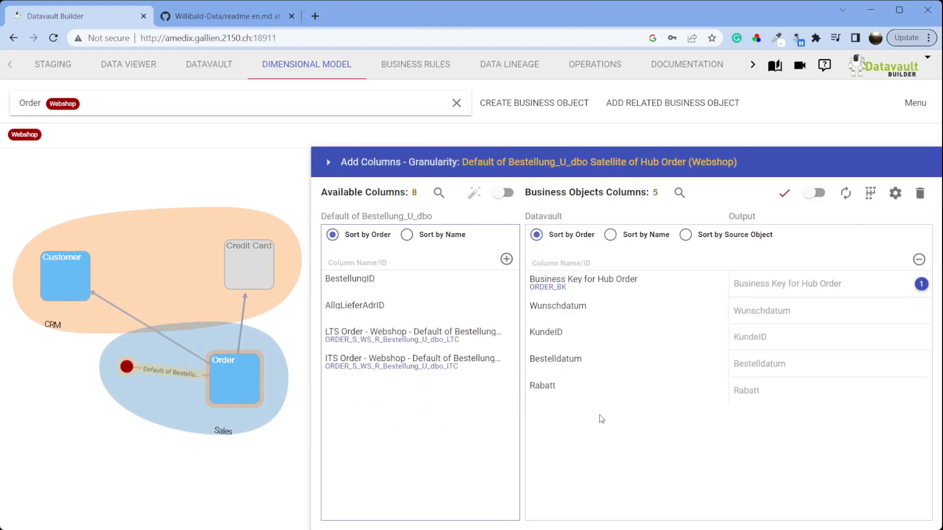
Step: Expand the Customer hub and add Name and Vorname from its Default of Kunde_U_dbo satellite to the Order business object
click(69, 286)
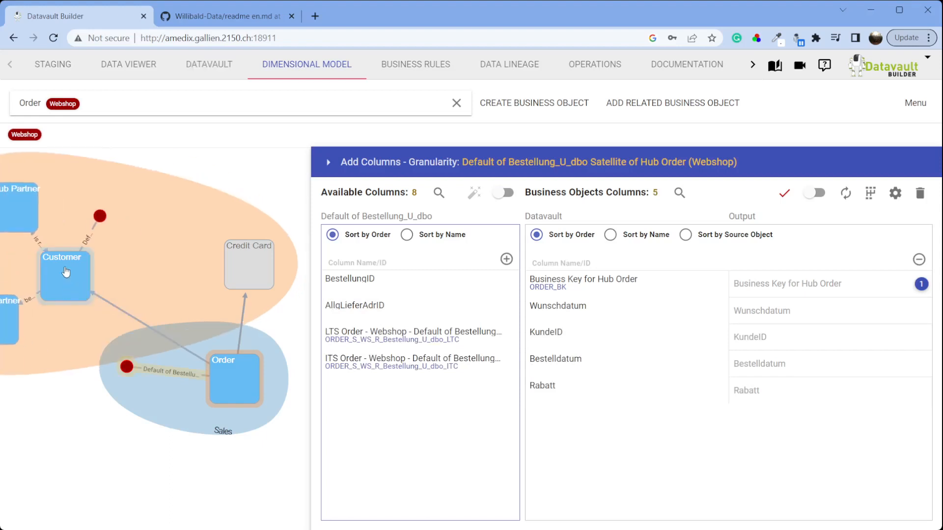
click(99, 220)
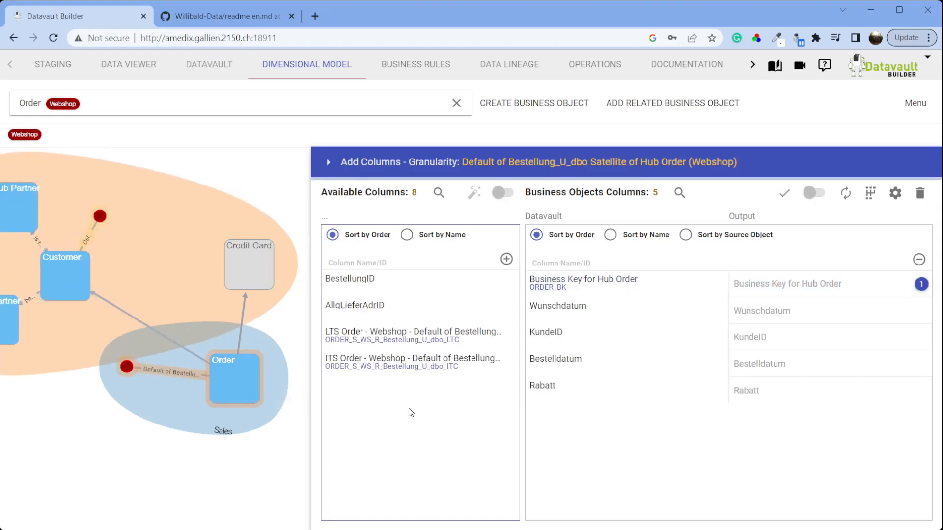
drag(412, 362, 641, 448)
drag(491, 332, 612, 459)
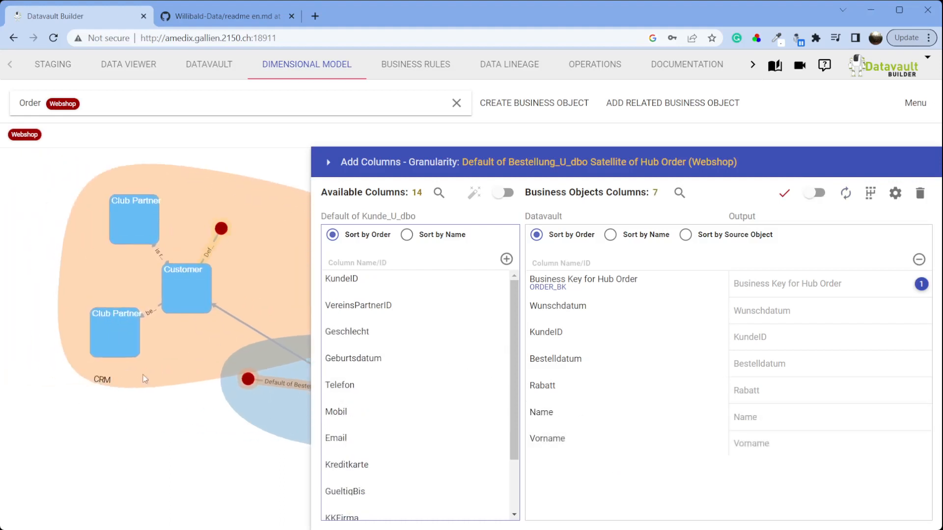
Step: Space the Club Partner nodes away from Customer and compare their two relationships with those in the Datavault model
drag(129, 236, 36, 252)
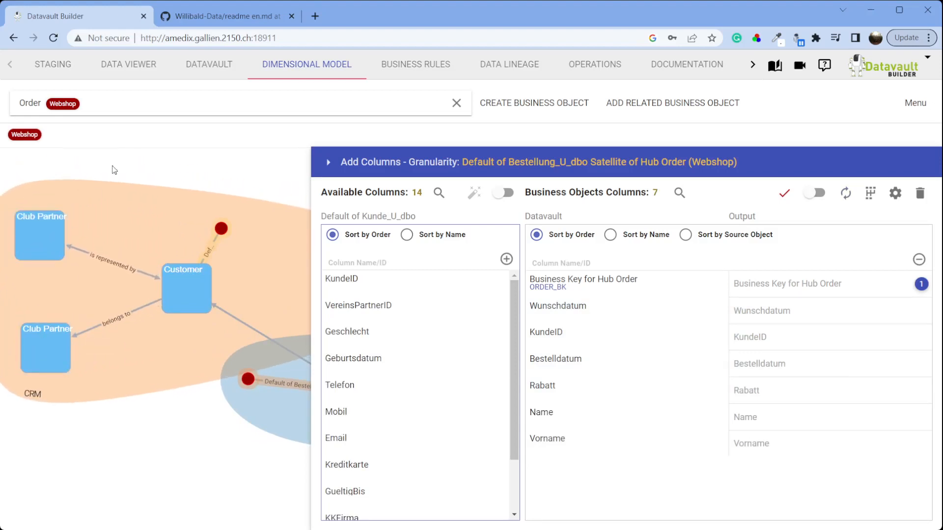
click(211, 77)
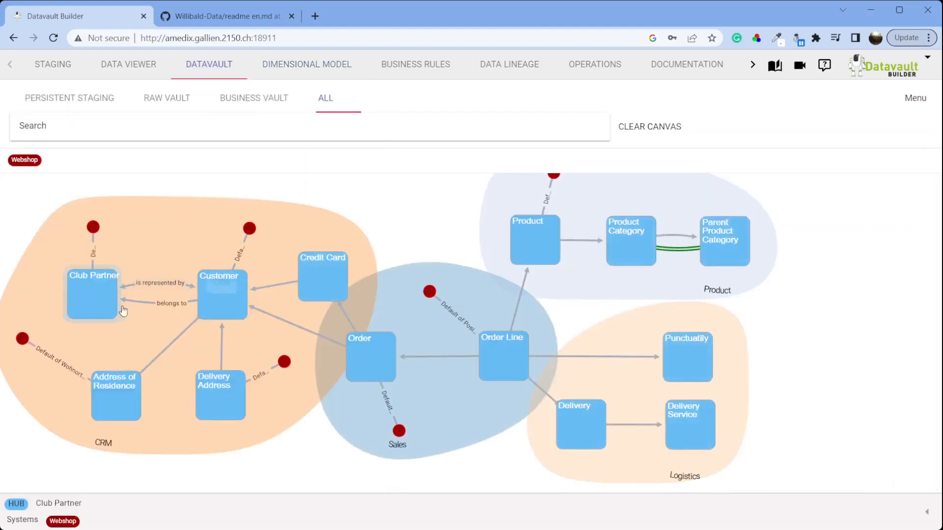
click(318, 78)
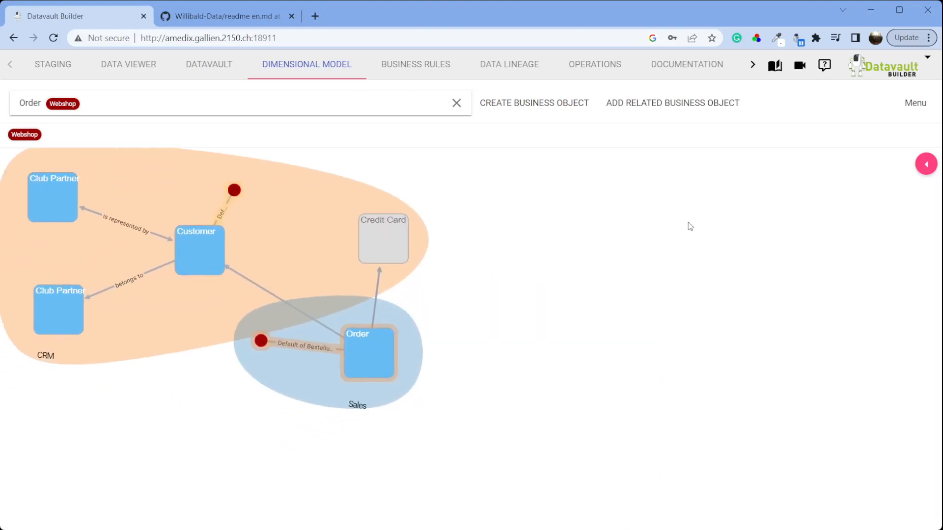
Step: Expand the Club Partner that Customer belongs to, spread out its neighbours, and add Rabatt1 from Default of VereinsPartner_U_dbo
click(925, 164)
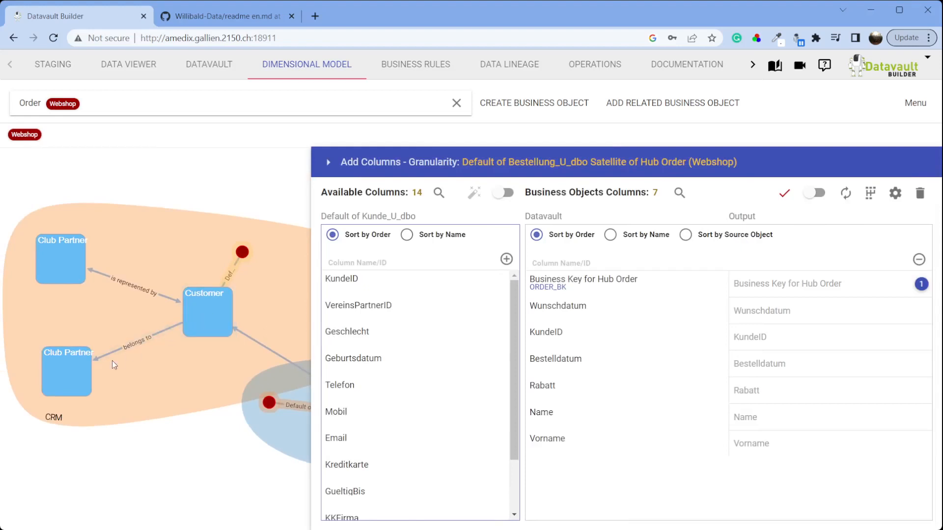
click(61, 381)
drag(128, 329, 84, 332)
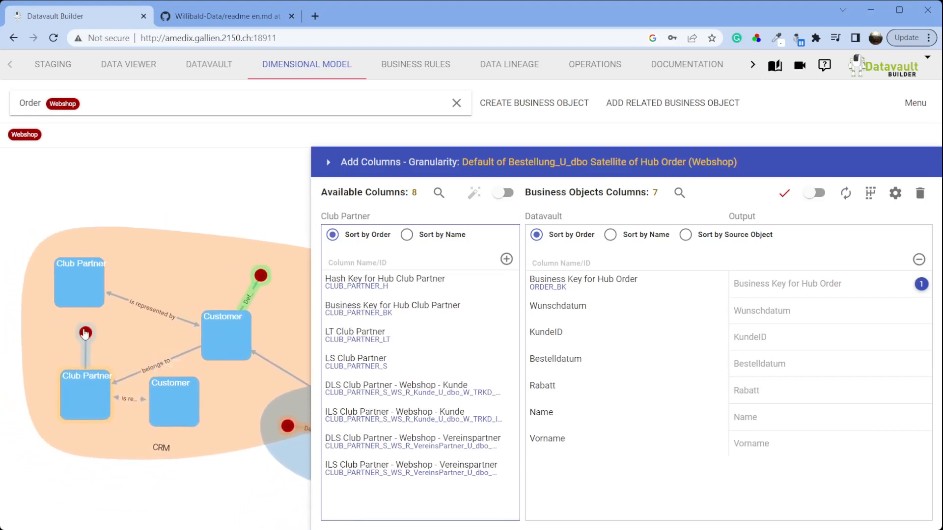
drag(180, 414, 9, 421)
drag(119, 466, 141, 473)
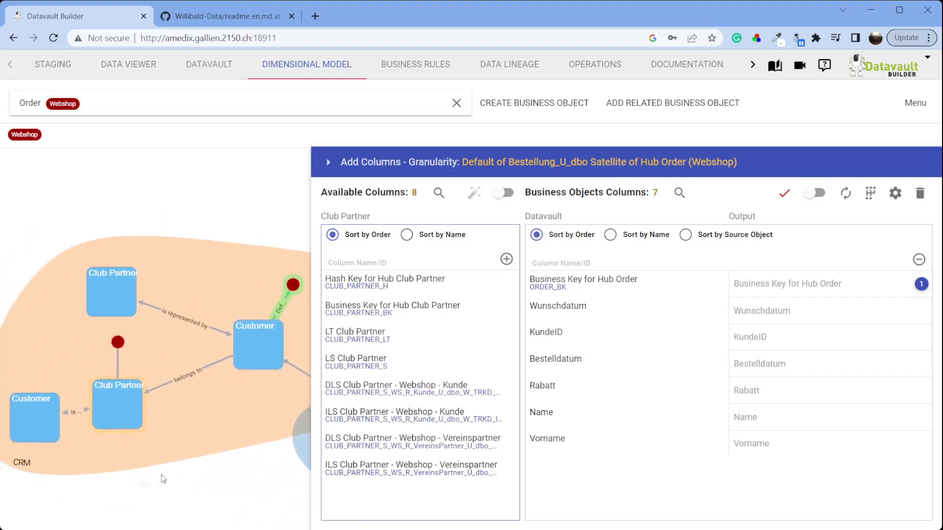
drag(236, 472, 146, 485)
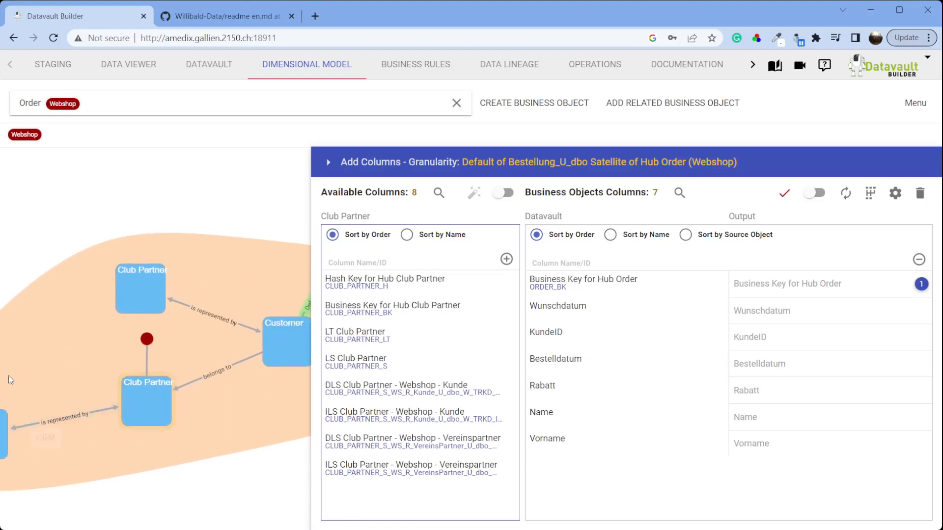
click(146, 342)
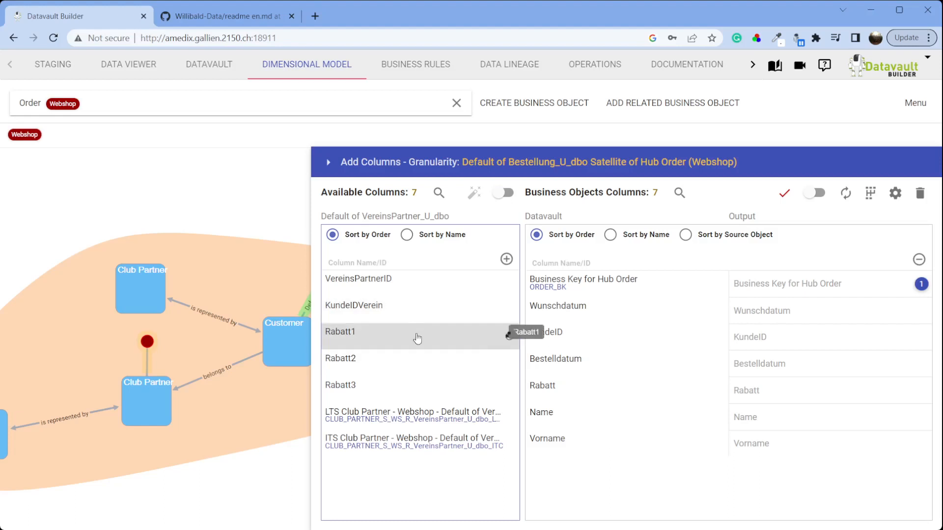
drag(417, 339, 612, 473)
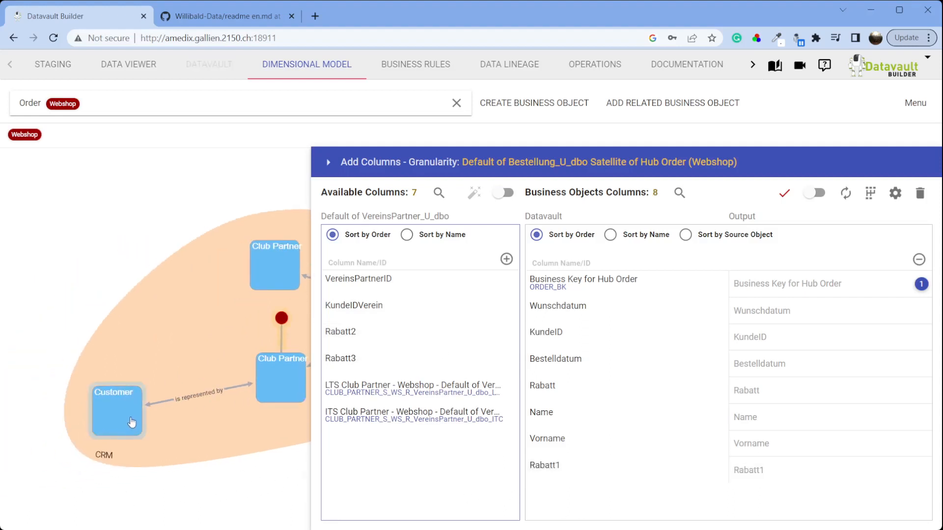
Step: Expand the Customer that represents the Club Partner and add Name from its Default of Kunde_U_dbo satellite
drag(298, 423, 81, 498)
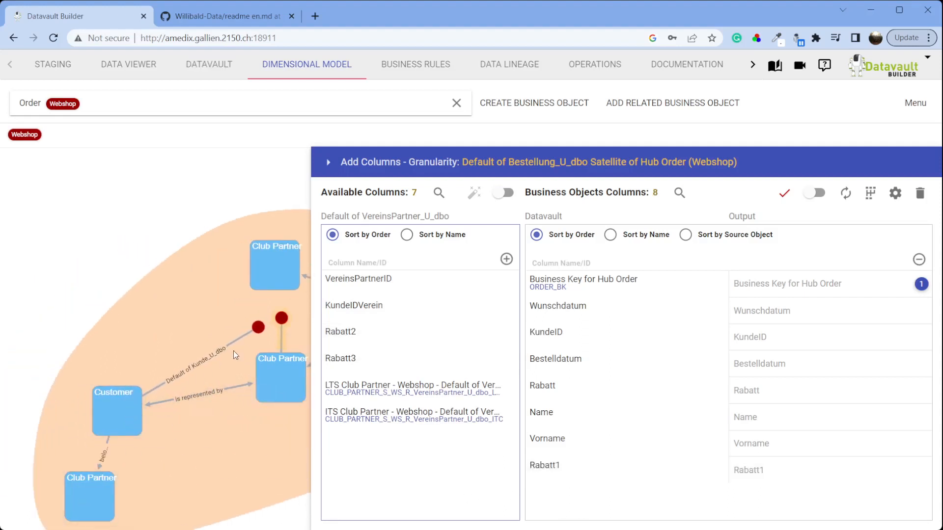
drag(258, 329, 63, 338)
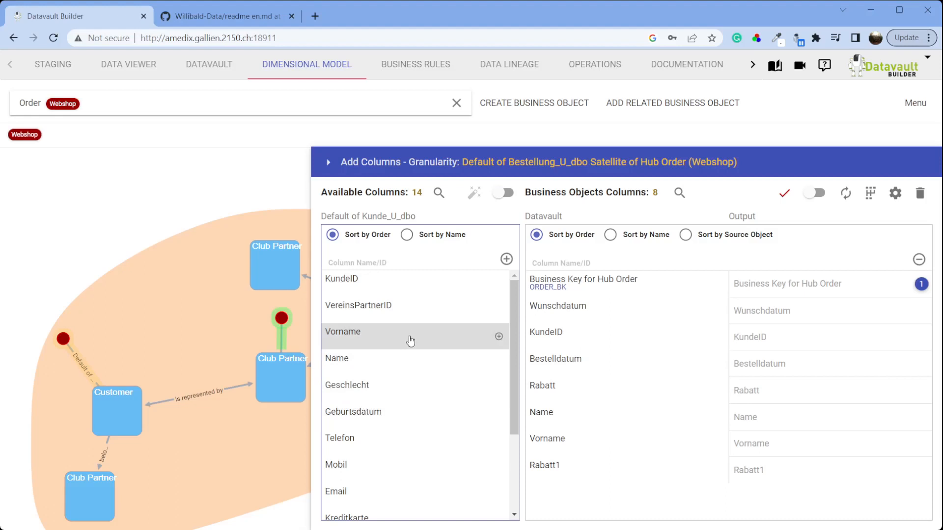
drag(414, 360, 618, 499)
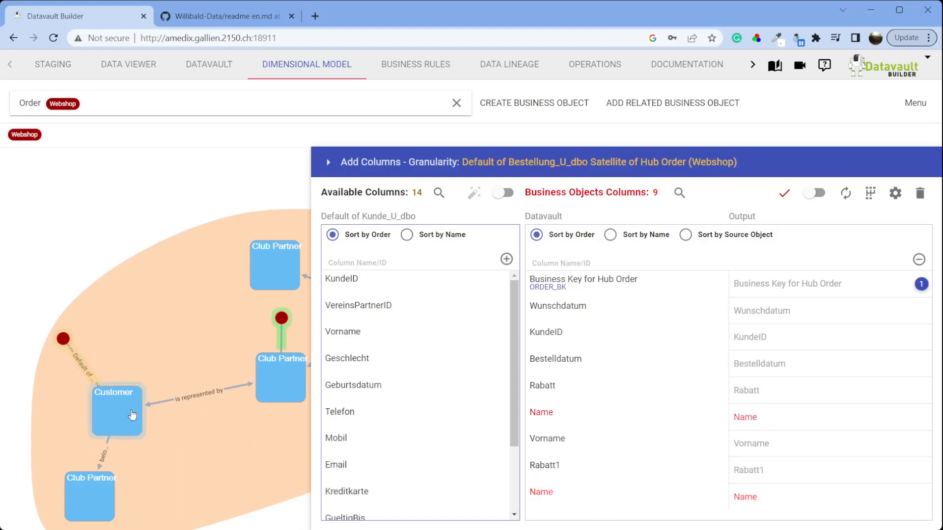
Step: Rename the output of the newly added Name column to Partner Name and save the Order business object's columns
click(755, 506)
key(Left)
key(Left)
key(Left)
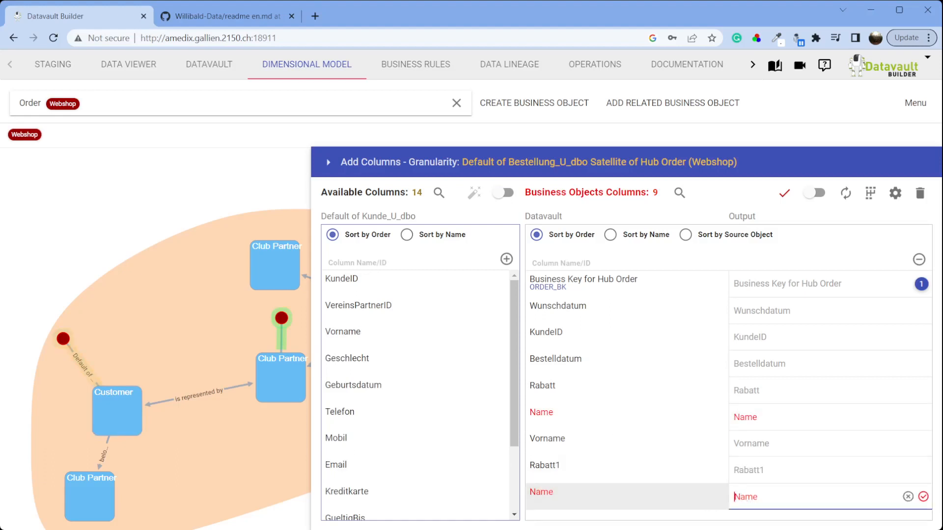
text(Partner)
key(Return)
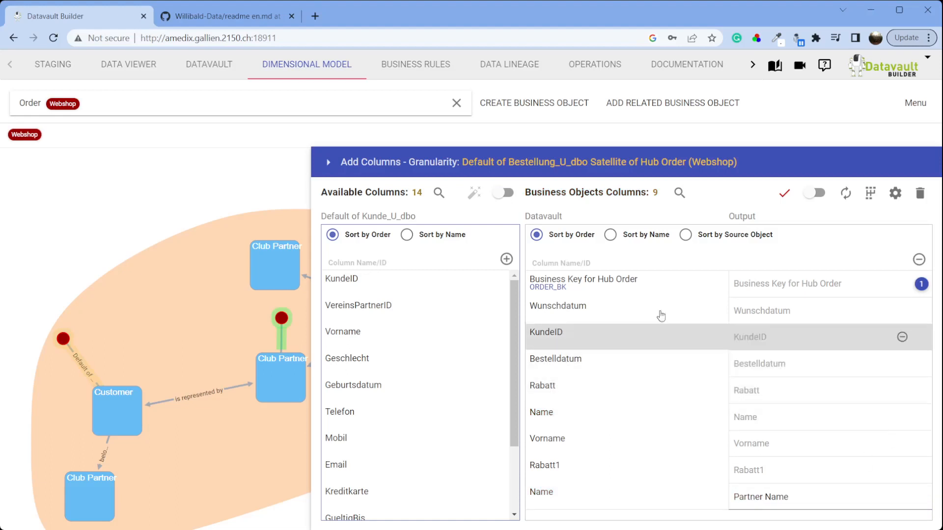
click(784, 193)
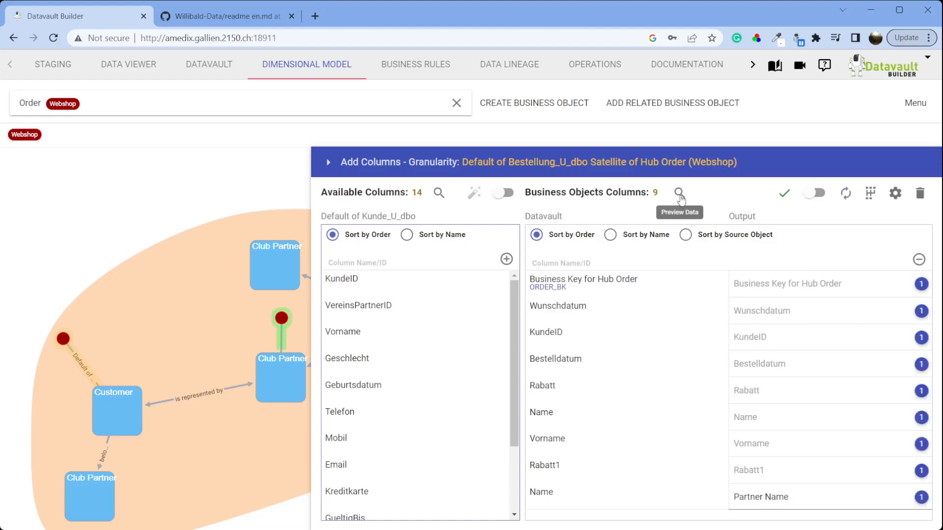
Step: Preview the Order business object's data, group it by Partner Name, and inspect the rows of the first named partner
click(679, 193)
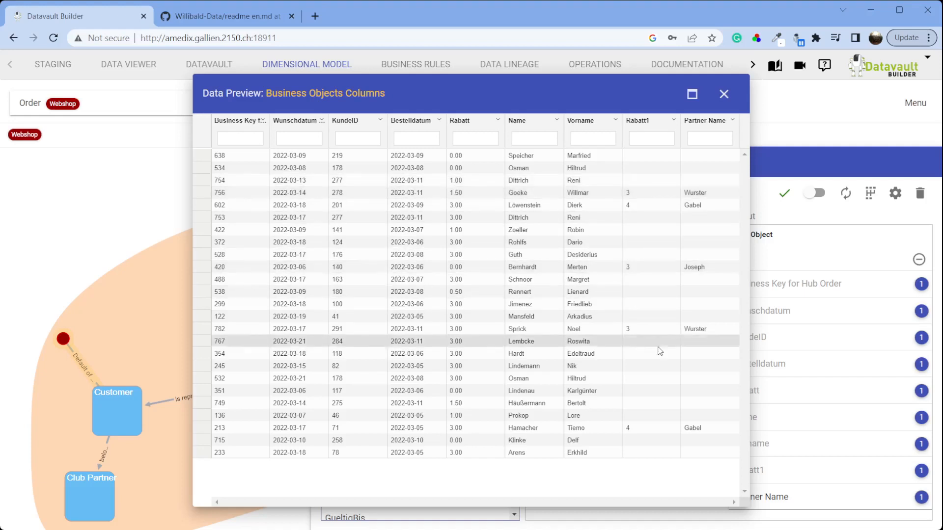
click(733, 124)
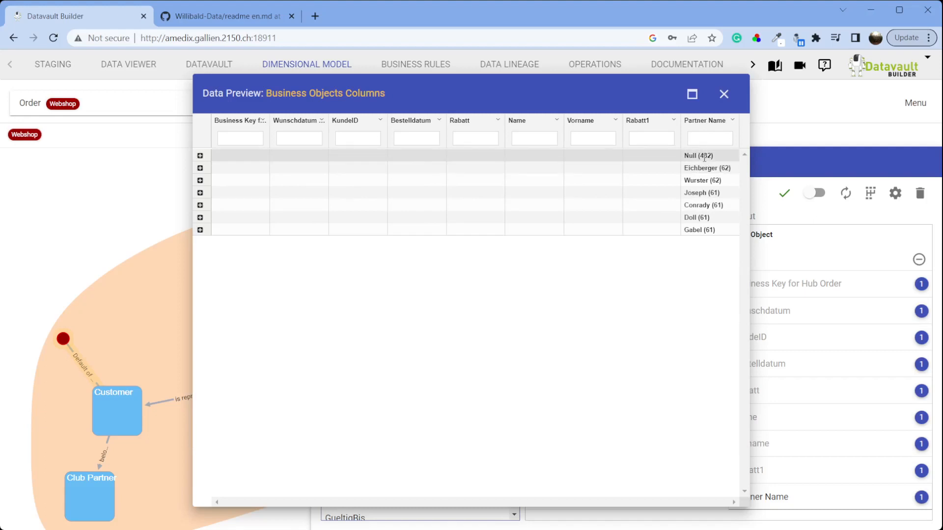
click(200, 168)
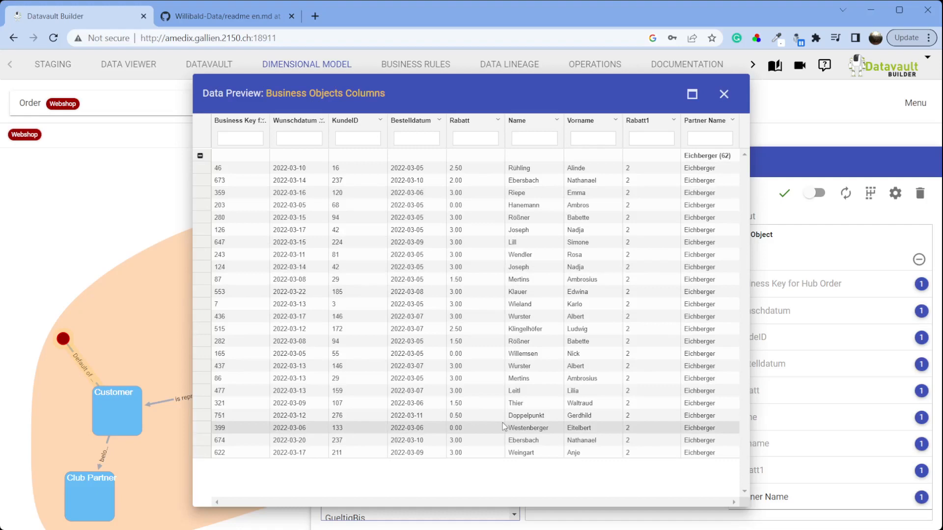
click(724, 93)
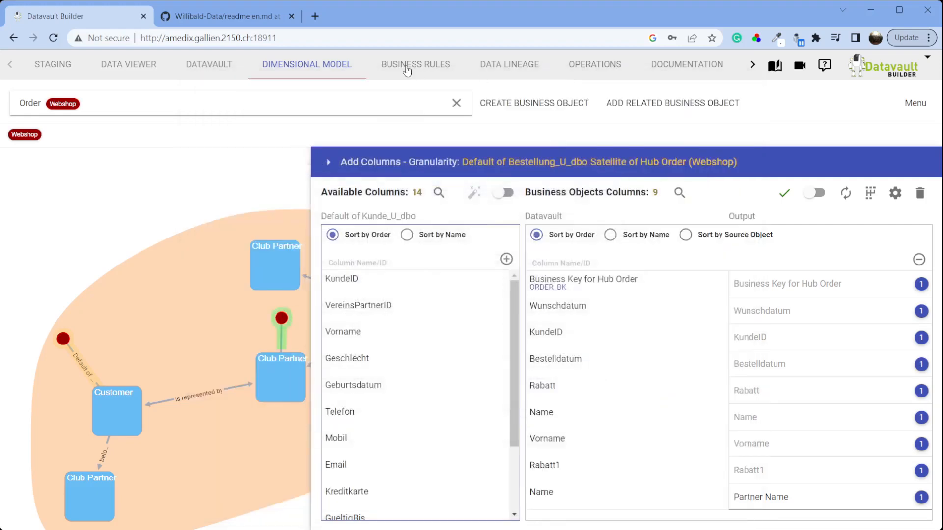
Step: Review the SQL of Order's Unaltered default business ruleset, then return to the complete Datavault model
click(407, 69)
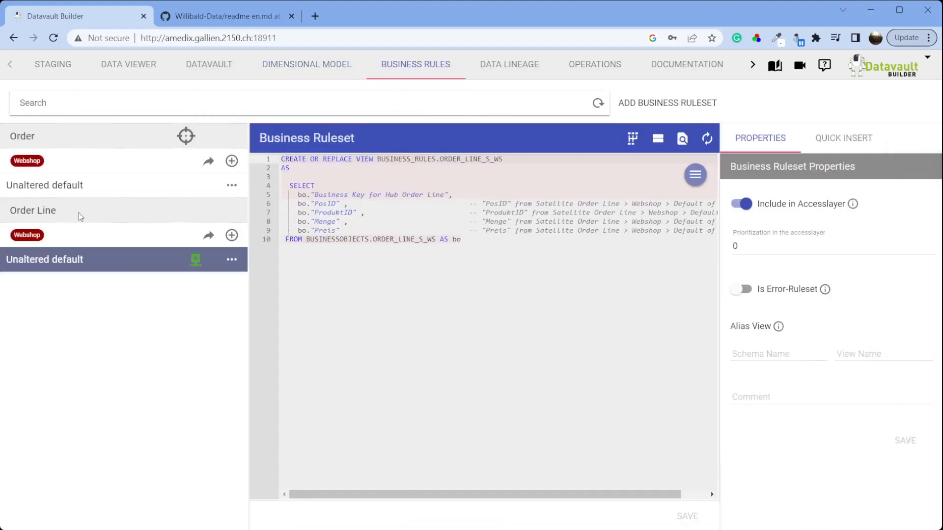
click(74, 186)
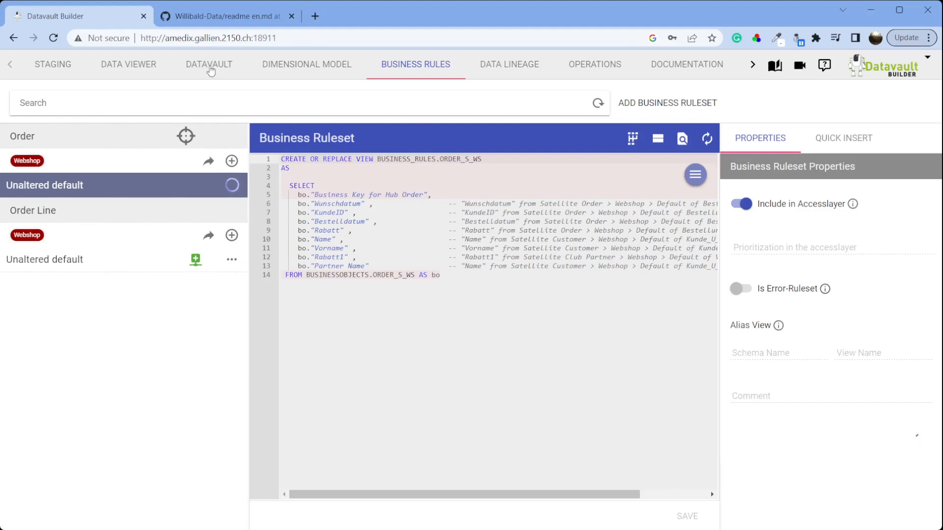
click(210, 71)
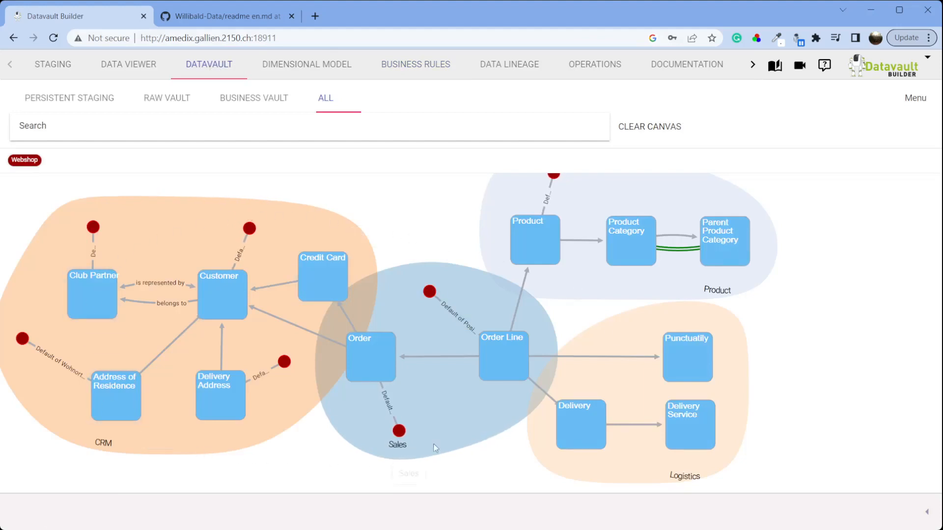
click(24, 160)
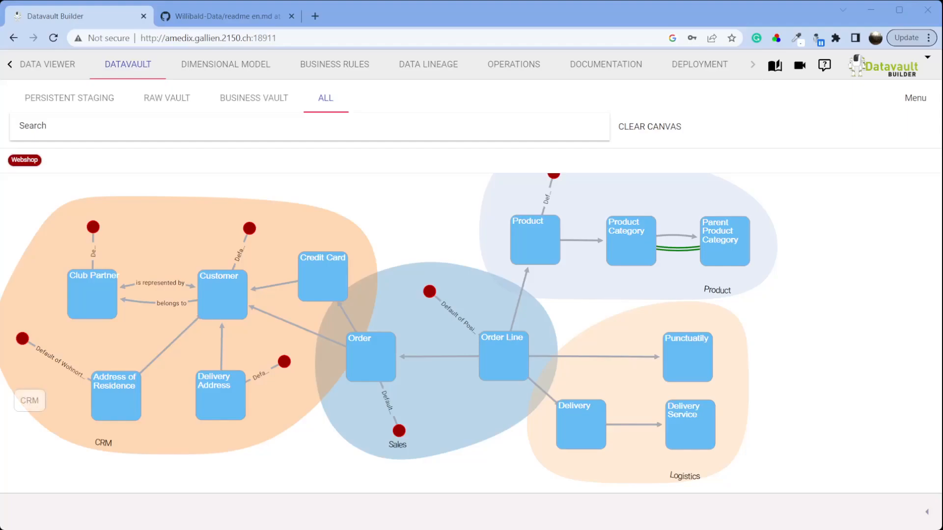
Step: Switch to the Willibald-Data readme on GitHub, open the webshop-willibald.png data model diagram separately, and enlarge it
click(231, 25)
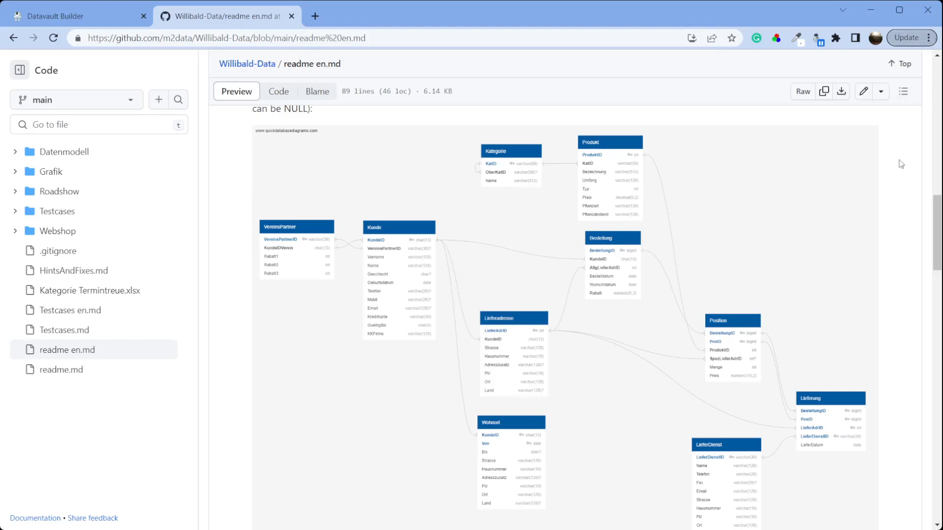
key(ctrl+plus)
key(ctrl+plus)
key(ctrl+plus)
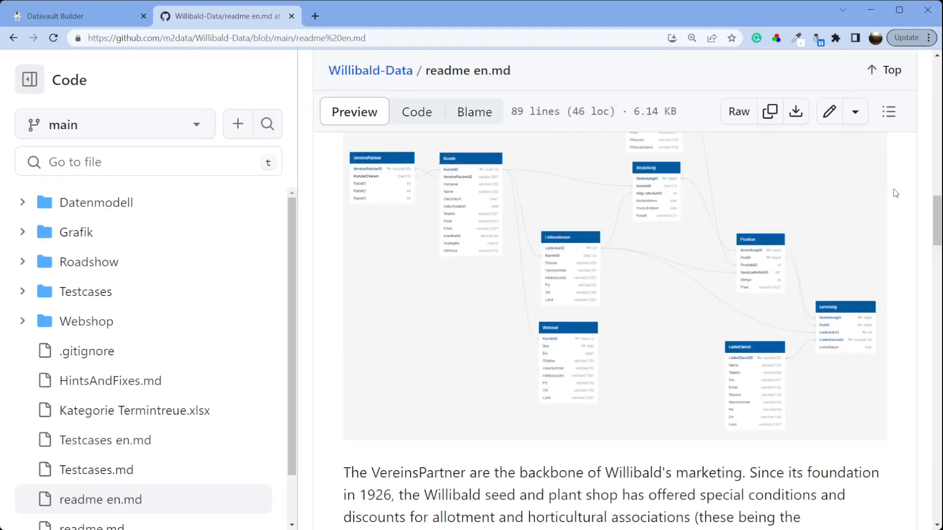
scroll(820, 322, up, 1)
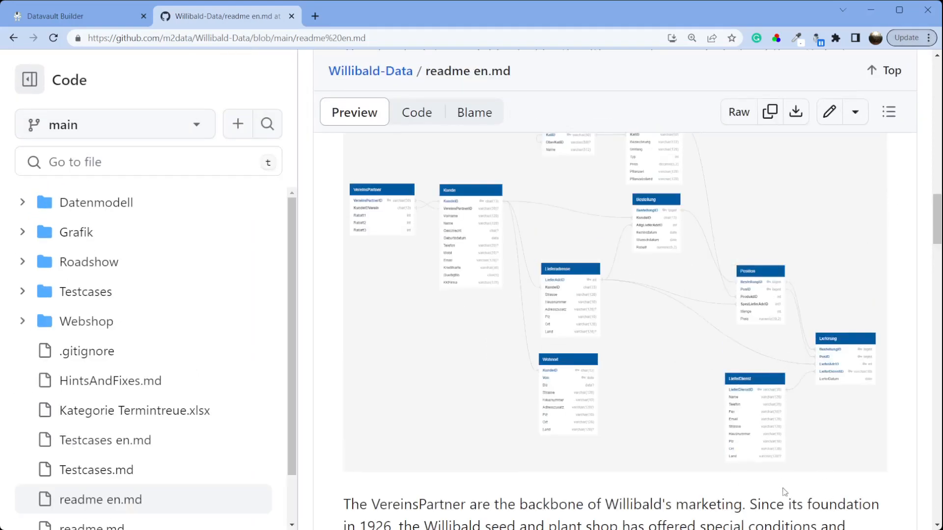
click(784, 471)
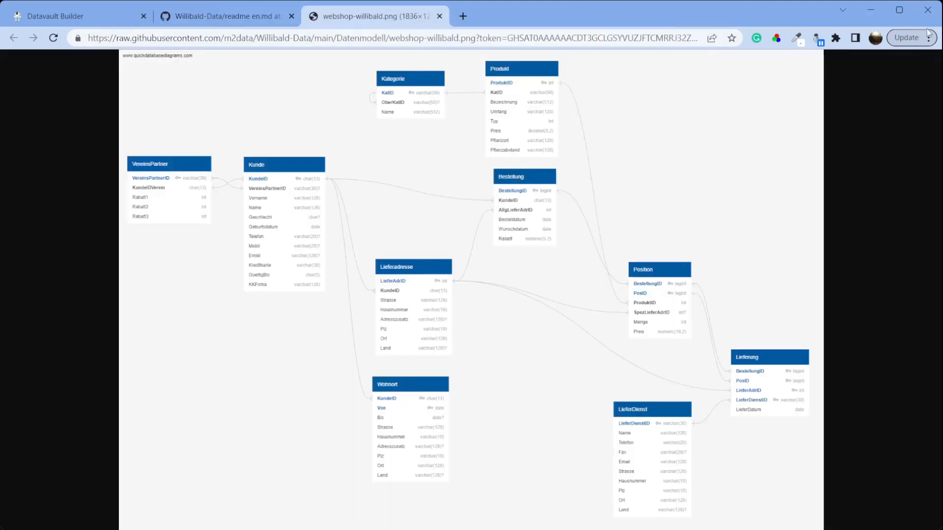
scroll(889, 190, up, 3)
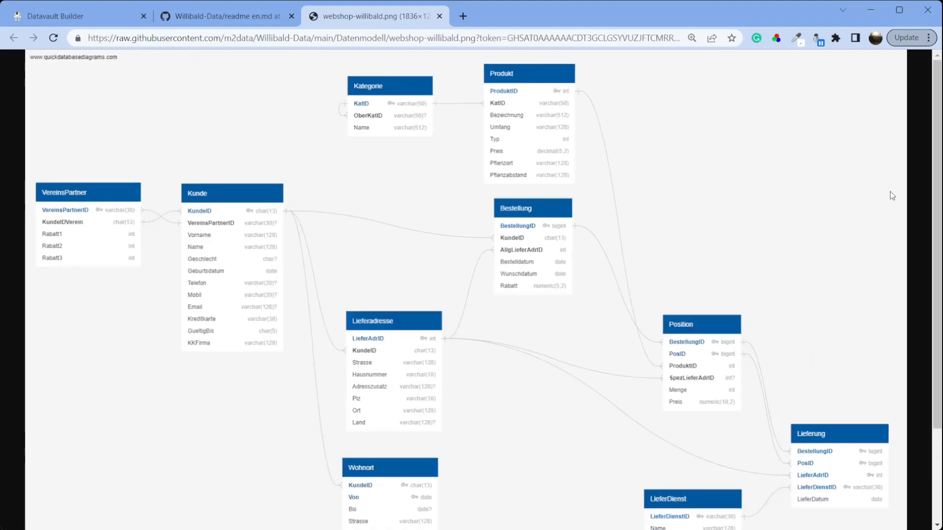
Step: Compare the Kategorie and Produkt tables in the source diagram with the Product and Product Category hubs in the Datavault Builder model
click(685, 136)
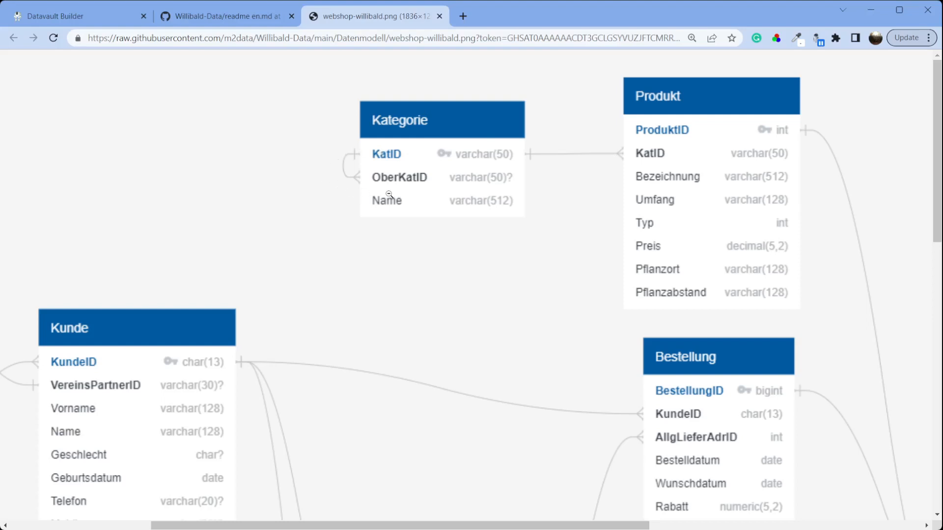
click(91, 16)
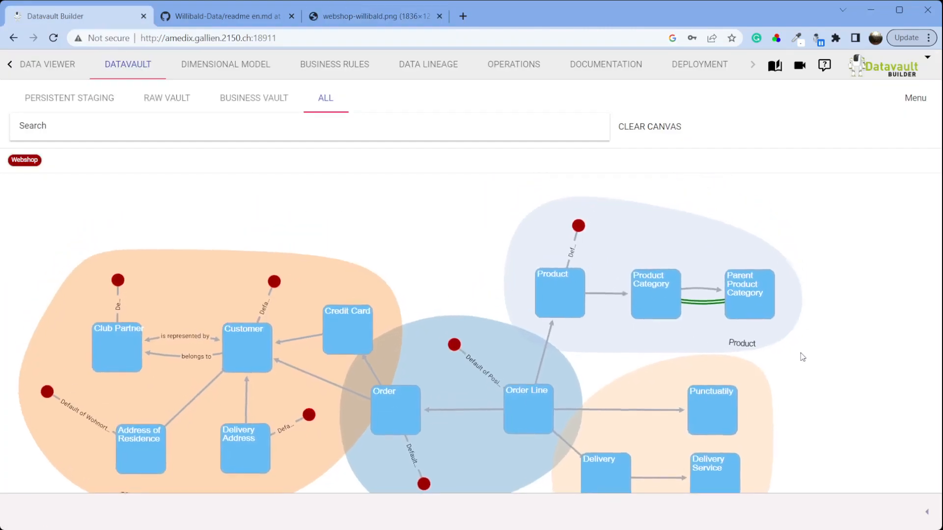
click(561, 304)
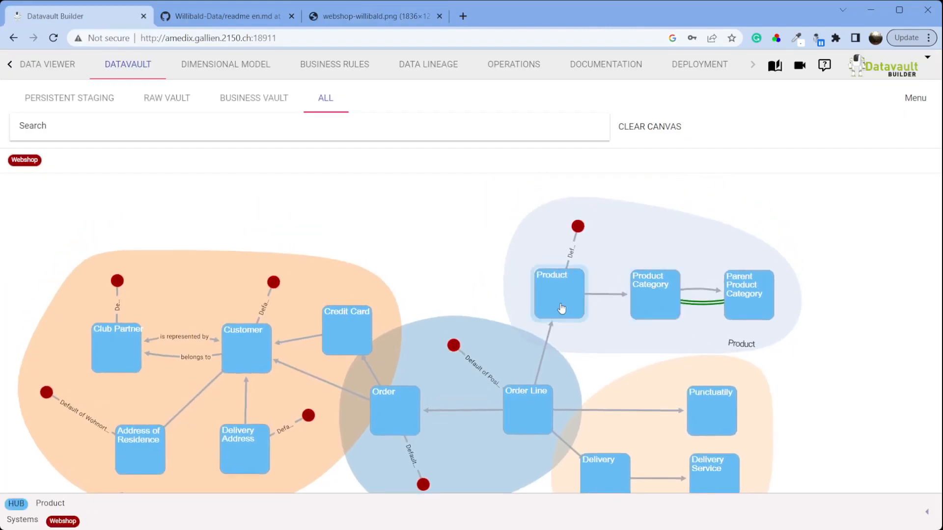
click(649, 293)
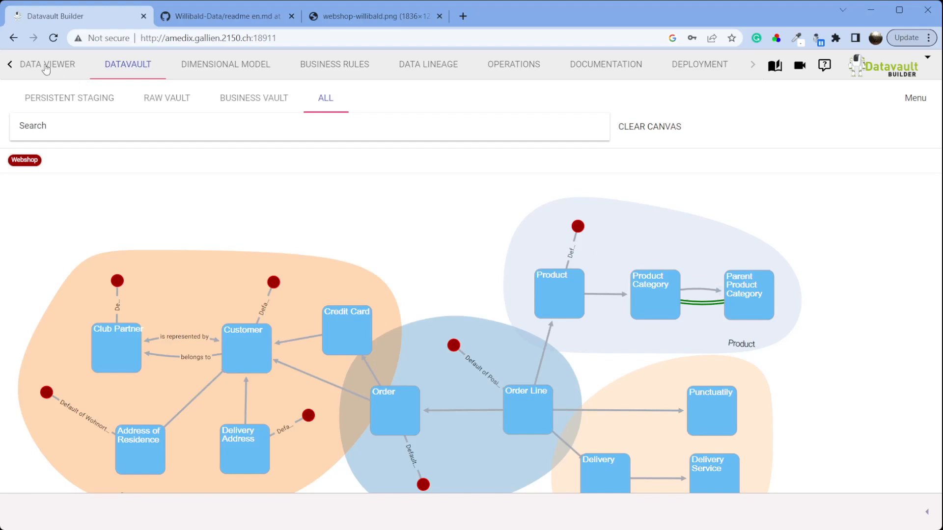
Step: Start adding a staging table to the Webshop source, using schema Dbo and source table Kategorie
click(10, 68)
click(60, 68)
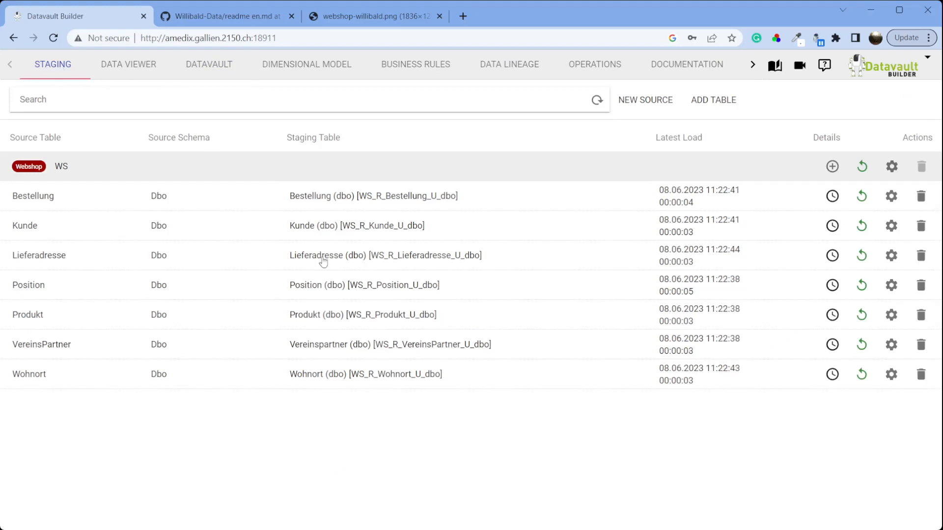
click(833, 166)
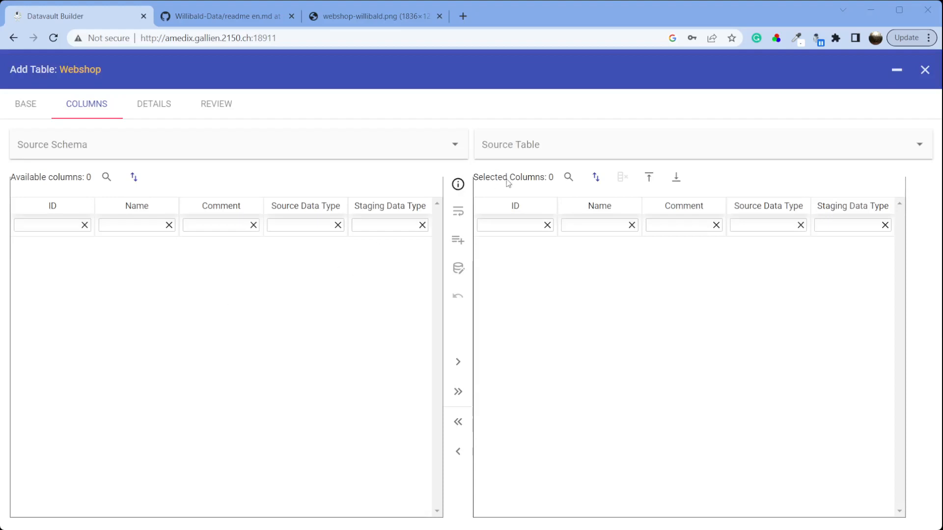
click(547, 145)
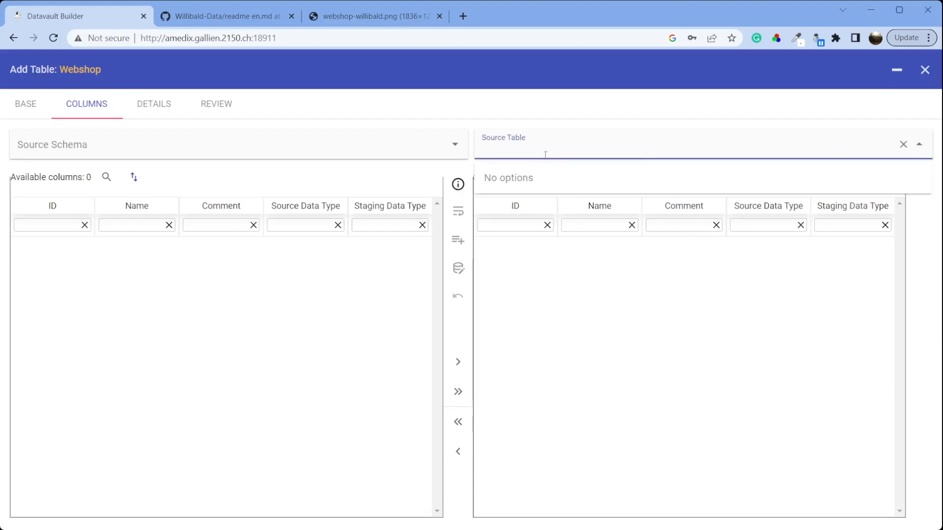
click(326, 152)
click(290, 178)
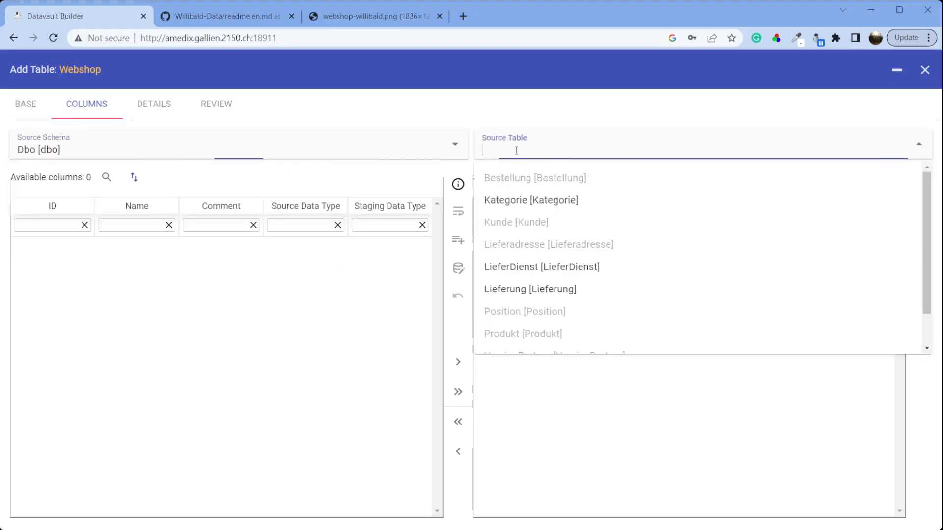
click(581, 200)
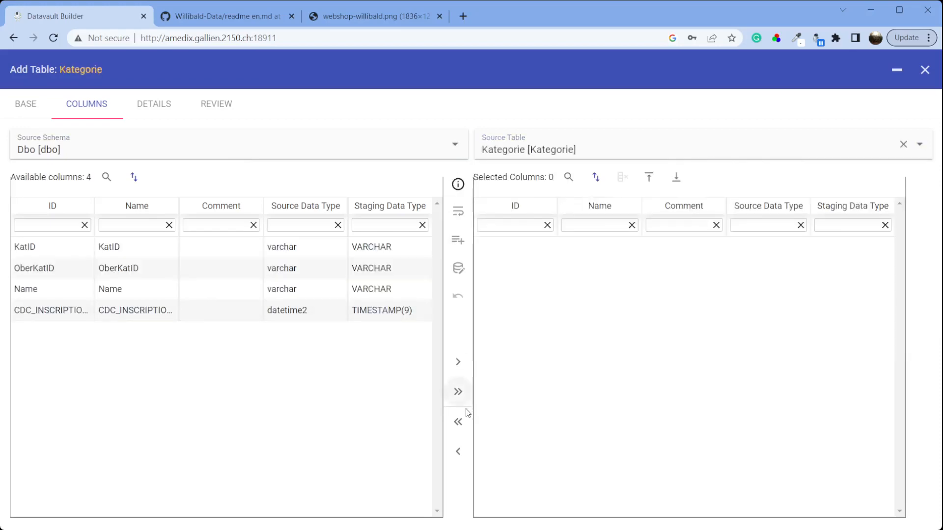
Step: Include all available Kategorie columns and add the staging table with immediate loading enabled
click(458, 393)
click(216, 103)
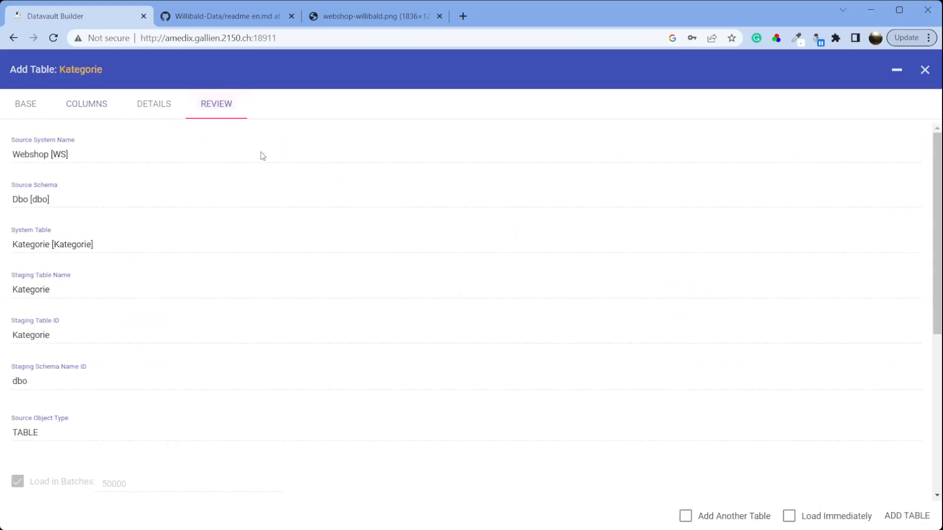
click(839, 521)
click(907, 515)
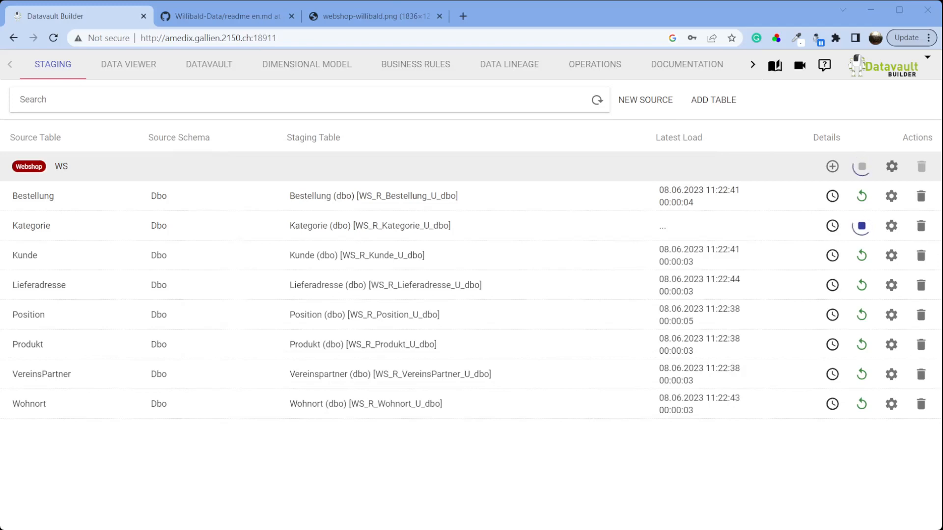
Step: Preview the loaded Kategorie staging data, check the Kartoffel name value for trailing spaces, and close the preview
click(442, 231)
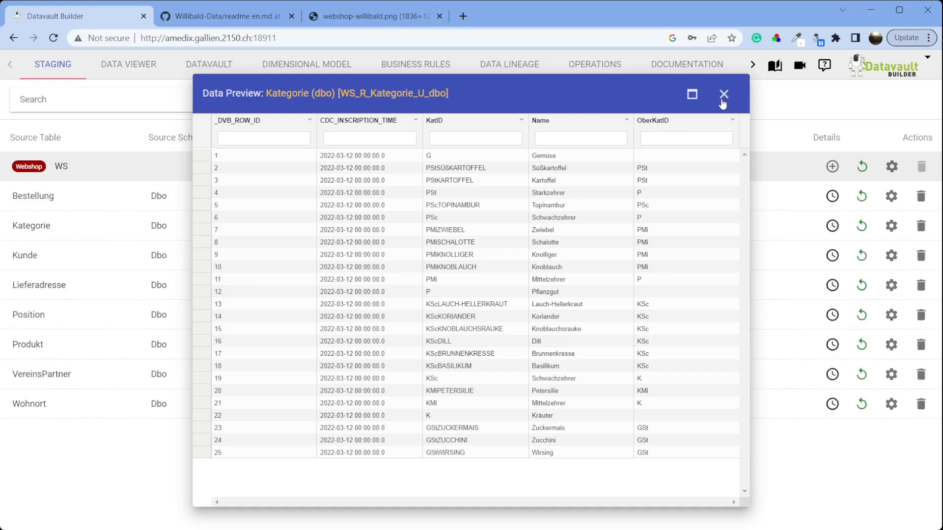
double_click(549, 182)
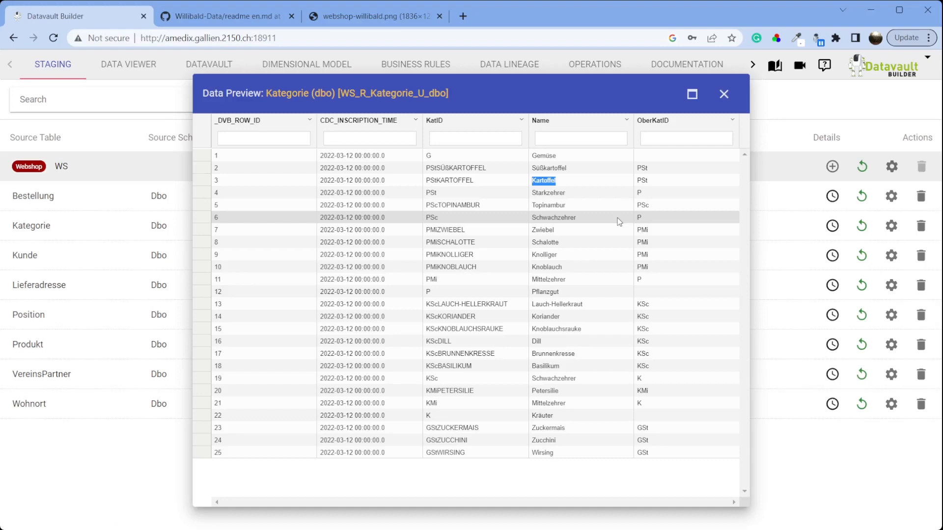
click(724, 94)
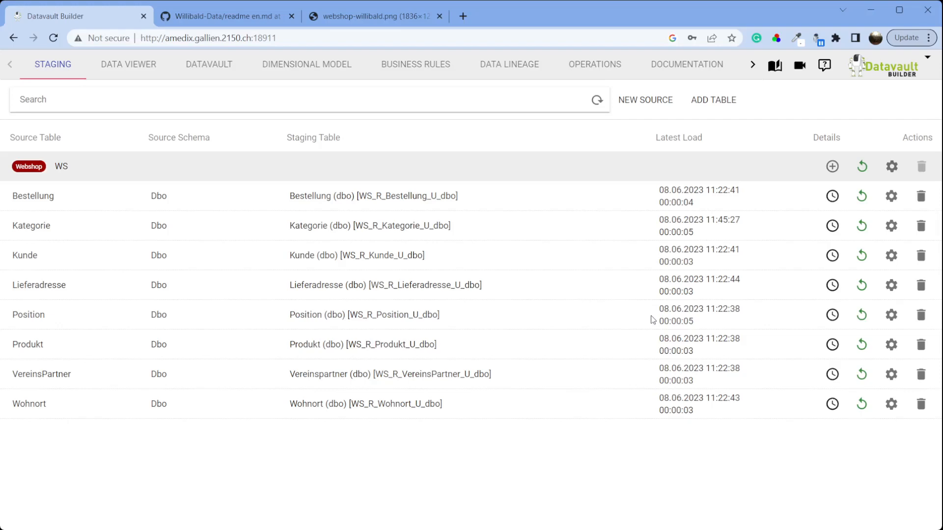
click(893, 229)
click(922, 69)
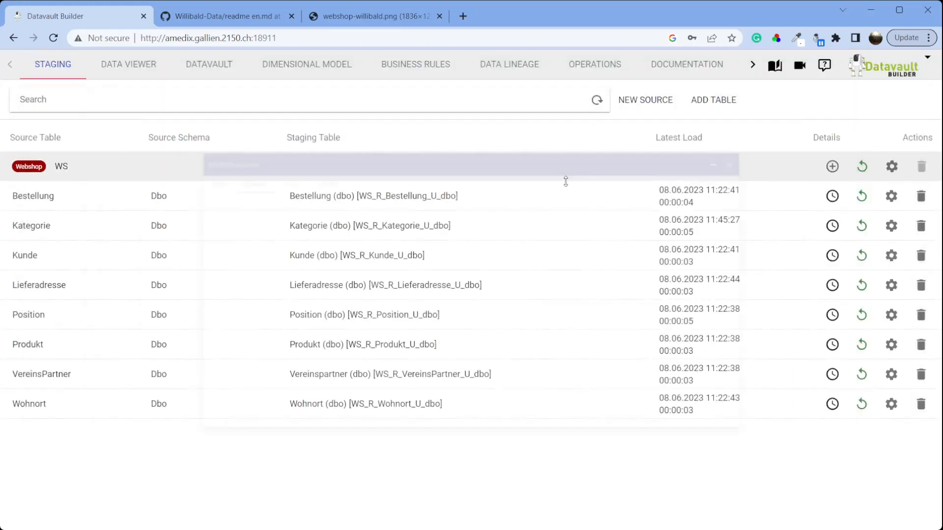
click(219, 65)
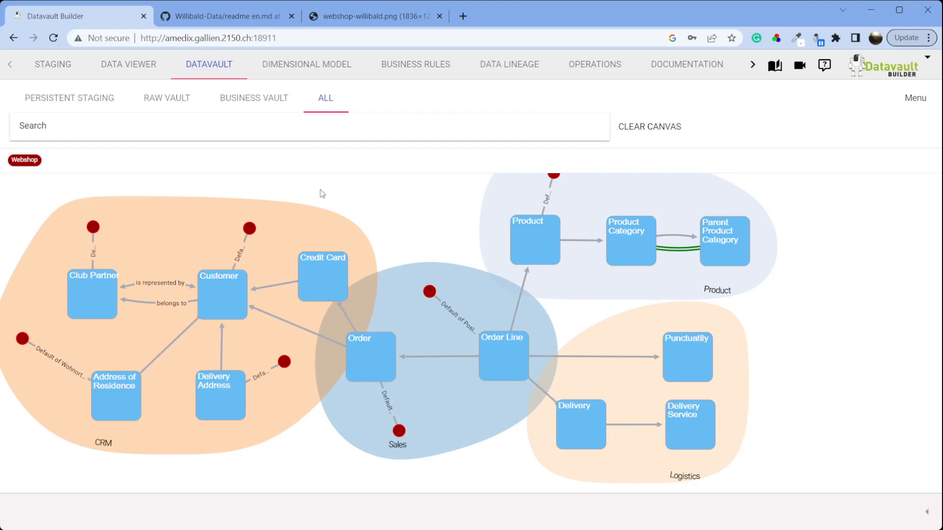
click(53, 71)
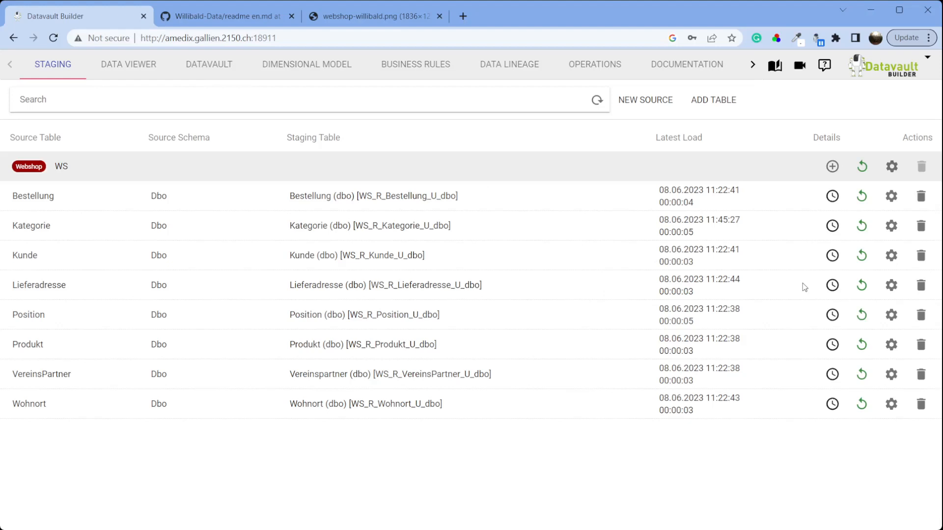
Step: Open the source query in the Kategorie staging table's column settings and enlarge the query editor
click(894, 230)
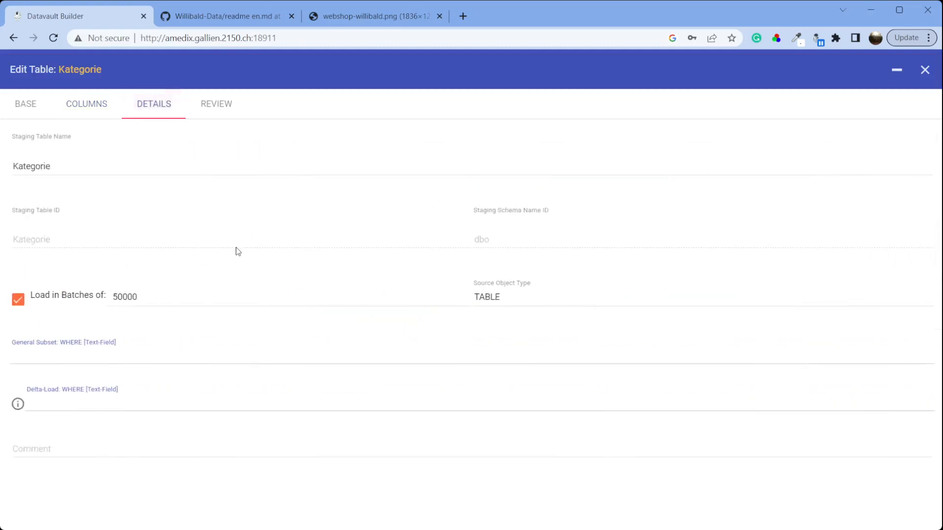
click(65, 115)
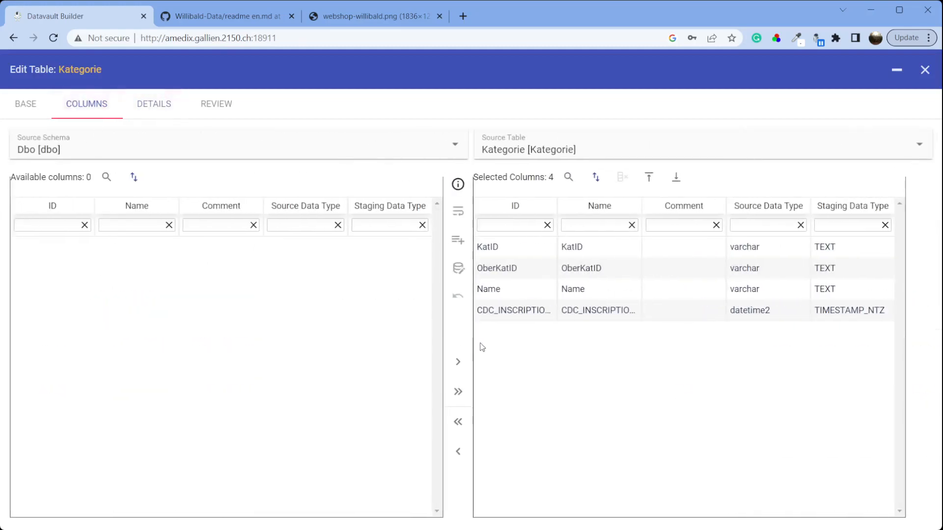
click(458, 267)
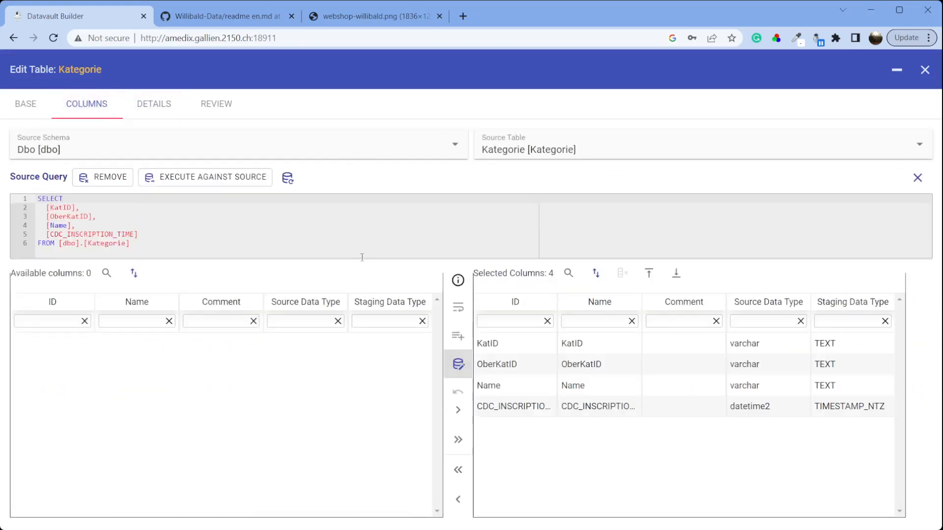
drag(362, 259, 362, 331)
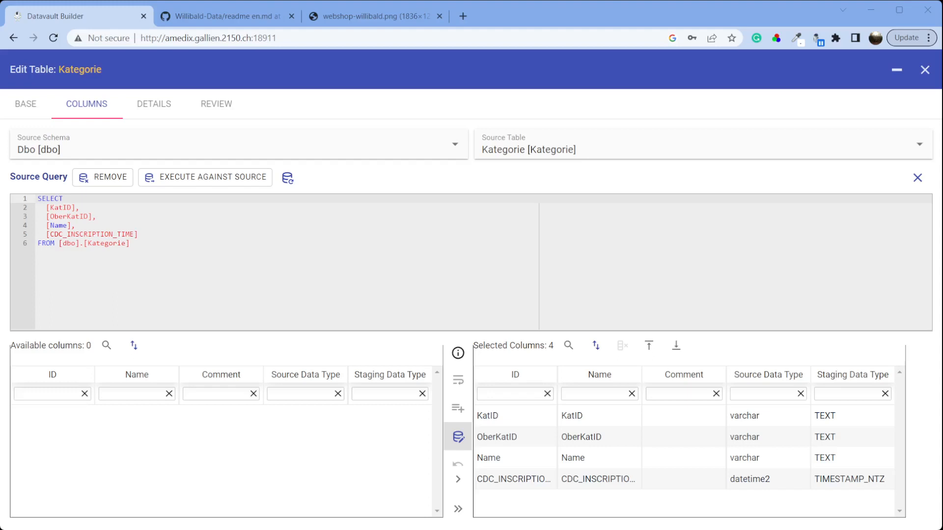
Step: Insert "rtrim(" before the KatID, OberKatID and Name columns in the Kategorie source query
click(47, 208)
text(rtrim()
click(46, 216)
text(rtrim()
click(48, 225)
text(rtrim()
Step: Close the rtrim call around KatID in the source query and alias its result as [KatID]
click(101, 208)
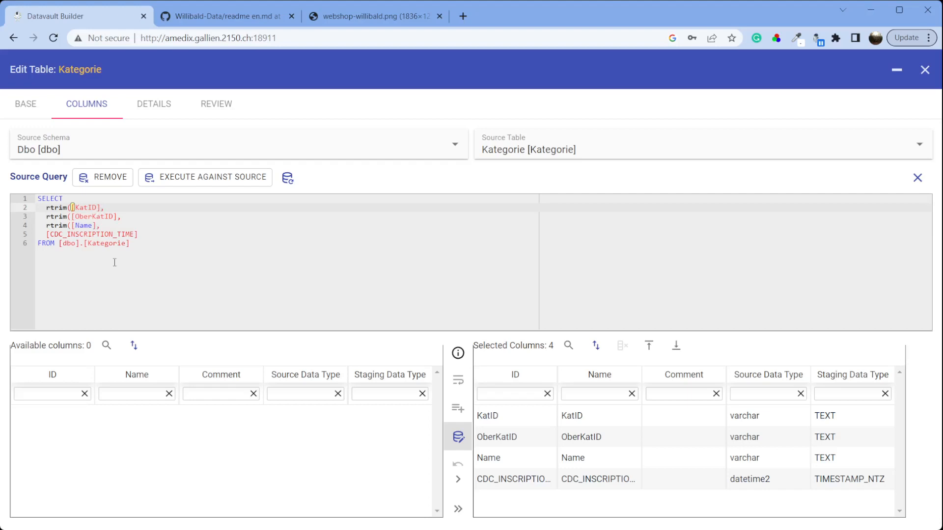
text())
key(ctrl+shift+Left)
key(shift+Left)
key(Right)
key(Right)
text([KatID])
key(Down)
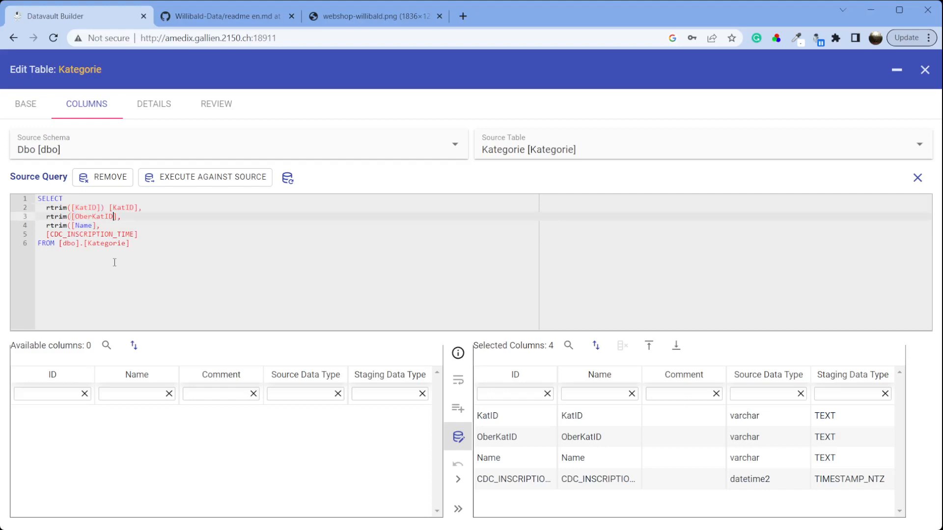
Step: Close the rtrim calls around OberKatID and Name, aliasing their results as [OberKatID] and [Name]
key(ctrl+shift+Left)
key(ctrl+shift+Left)
key(shift+Left)
key(Right)
text([OberKatID])
key(Down)
key(ctrl+shift+Left)
key(Right)
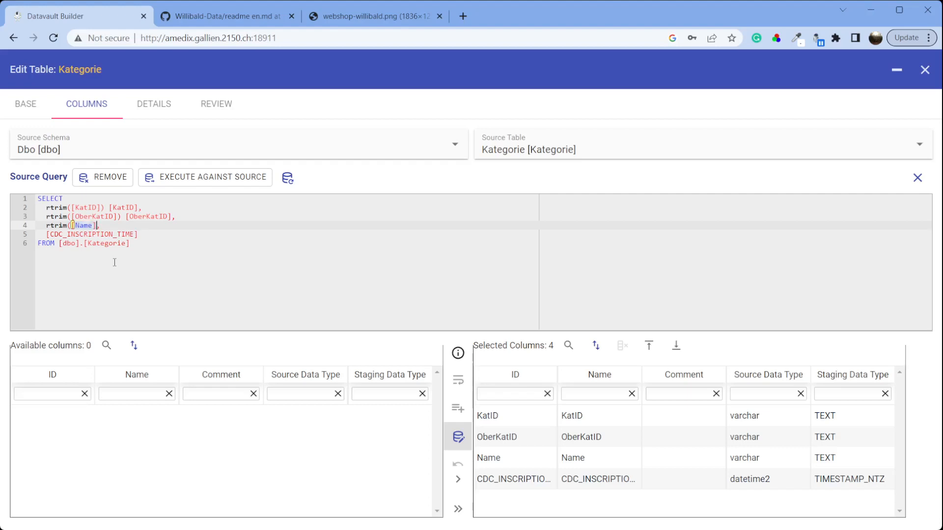
text([Name])
Step: Execute the edited query against the source and save the Kategorie staging table with immediate loading enabled
click(259, 182)
click(215, 114)
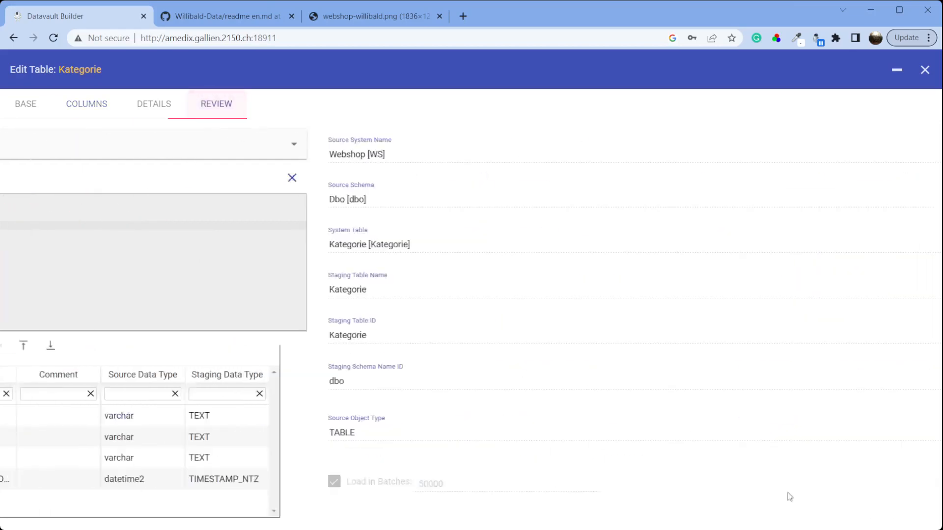
click(836, 517)
click(907, 516)
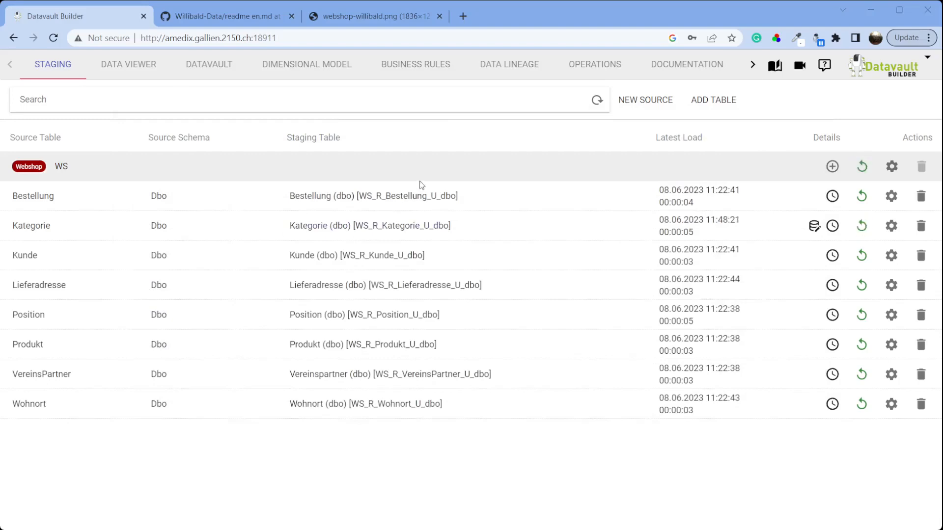
Step: Search the Data Viewer's objects for "kat" and load the Kategorie staging table
click(137, 70)
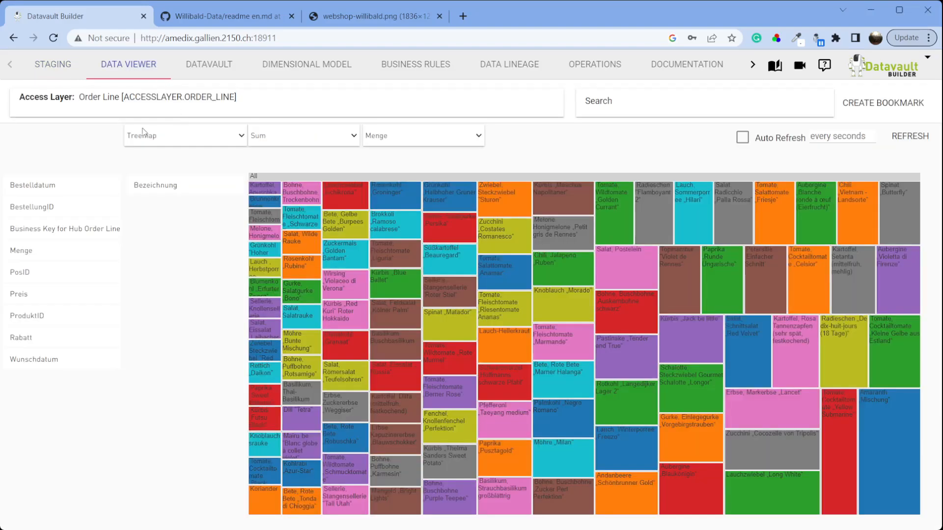
click(129, 107)
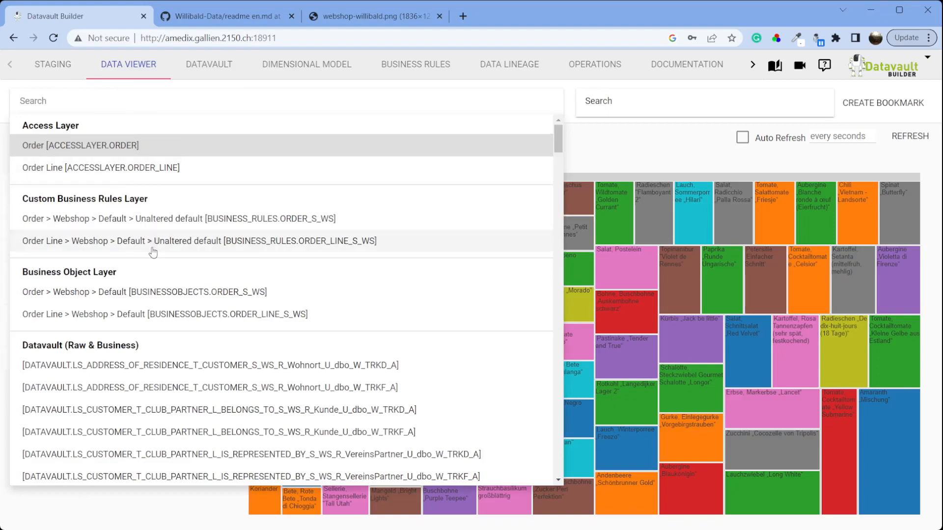
scroll(221, 270, down, 10)
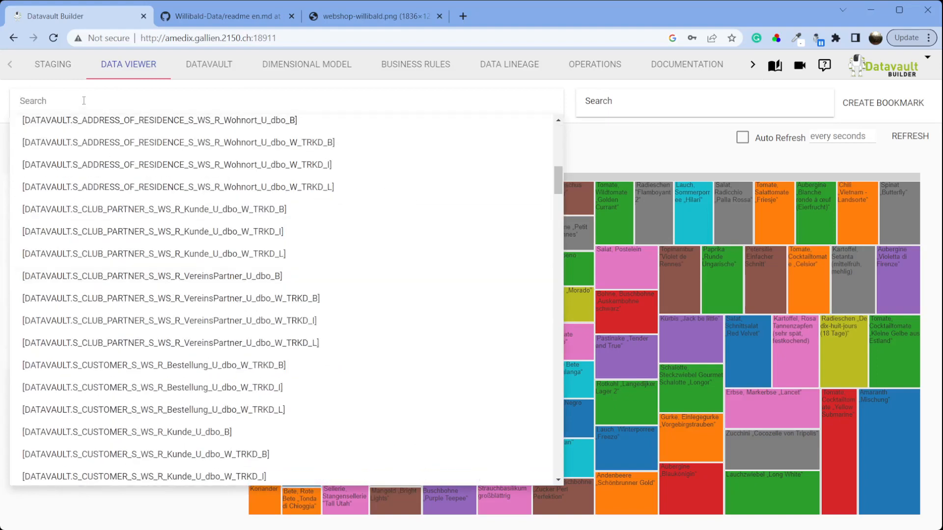
text(kat)
click(92, 145)
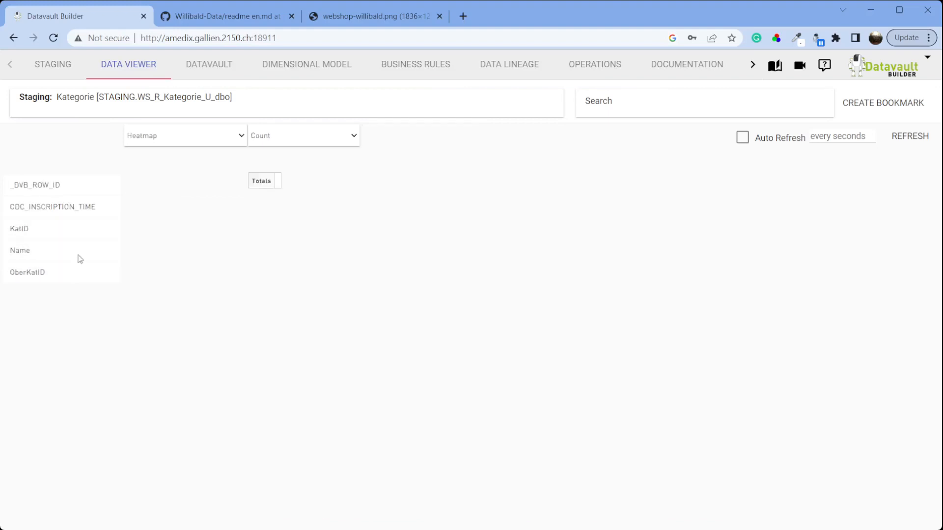
Step: Break down the Kategorie row count by OberKatID, KatID and Name, in that order
drag(80, 231, 183, 187)
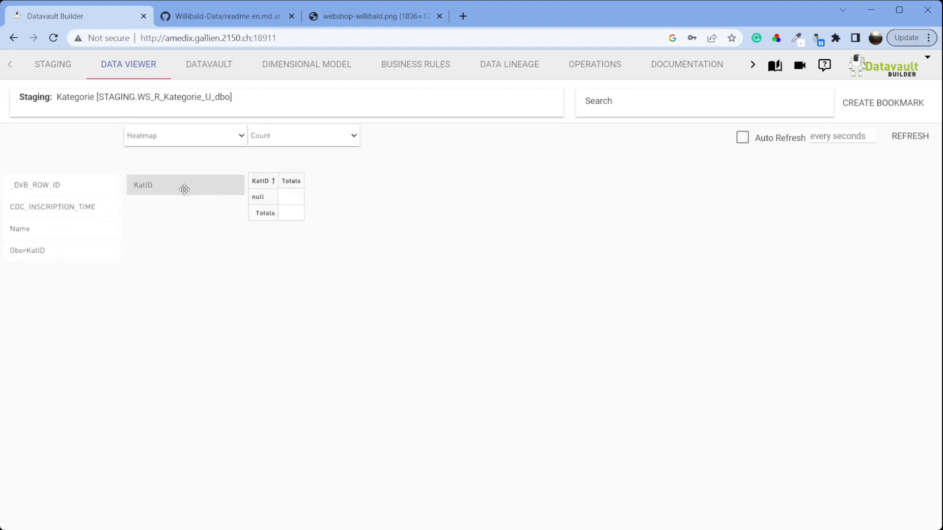
drag(69, 249, 172, 215)
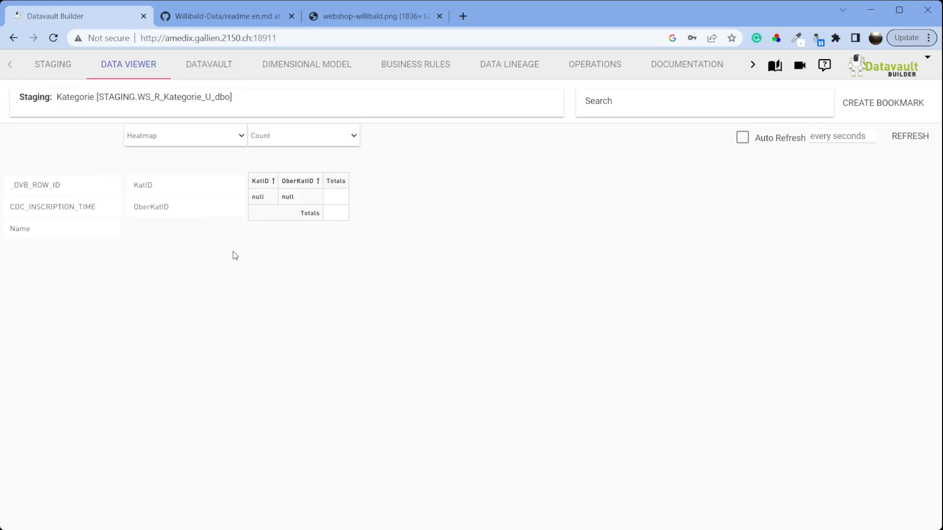
drag(189, 207, 193, 182)
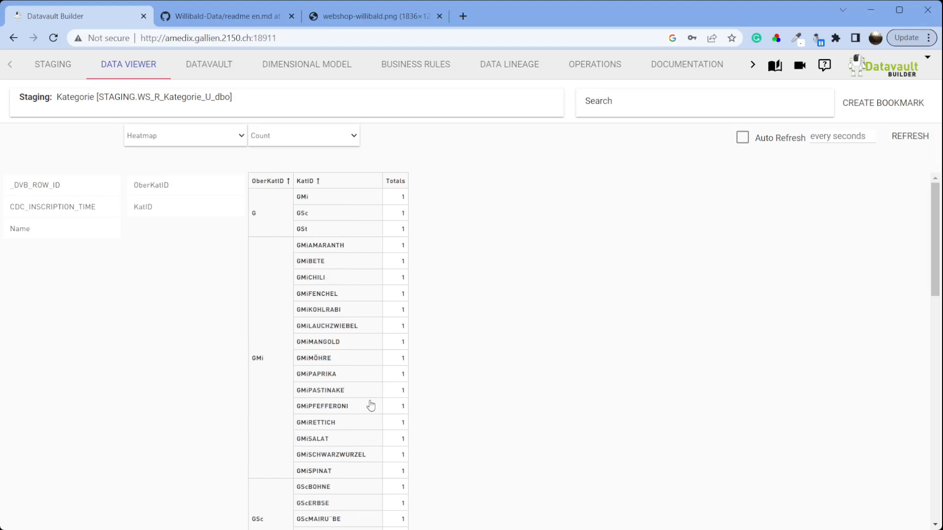
drag(59, 231, 200, 229)
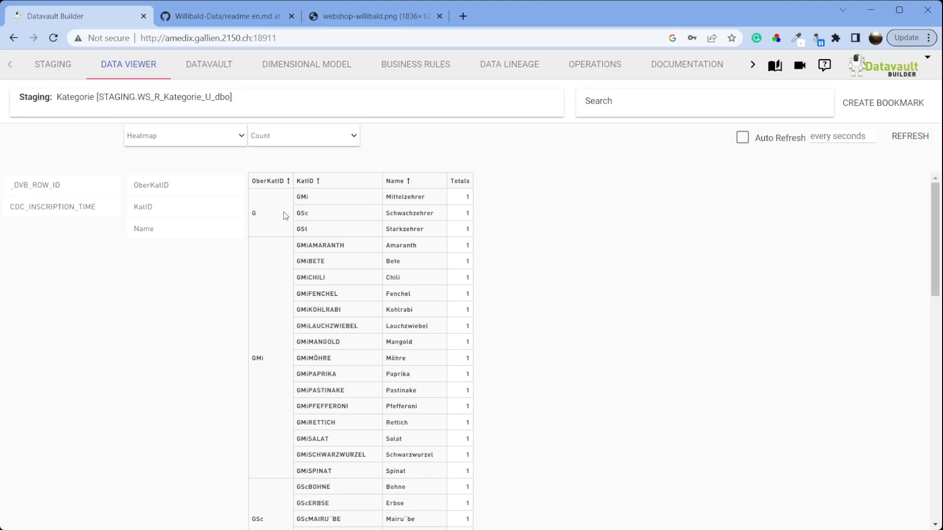
Step: Filter the Kategorie breakdown by KatID to G alone, and extend the filter to include GMi
click(172, 205)
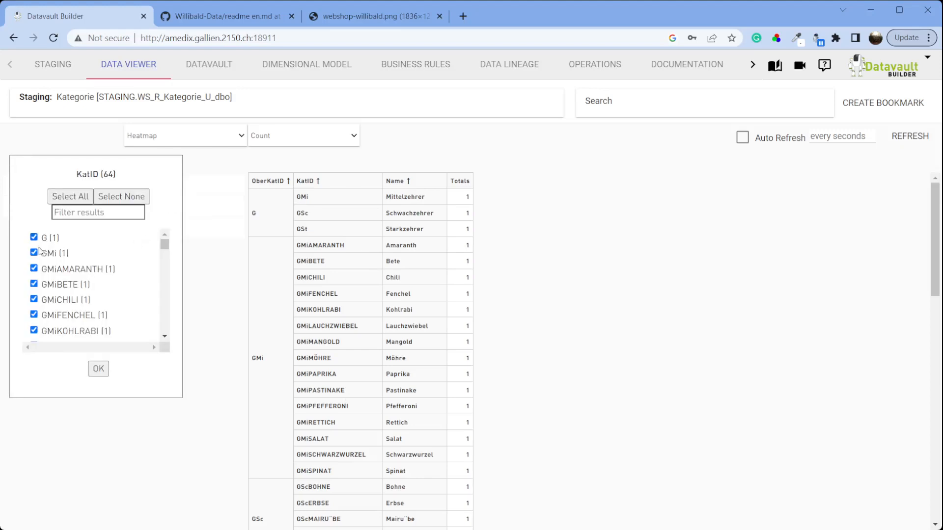
click(118, 199)
click(34, 237)
click(98, 368)
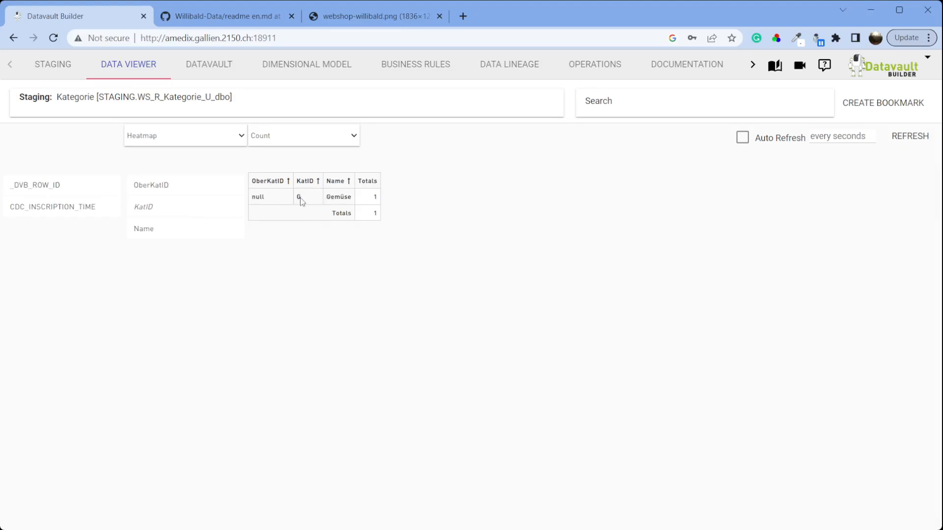
click(179, 212)
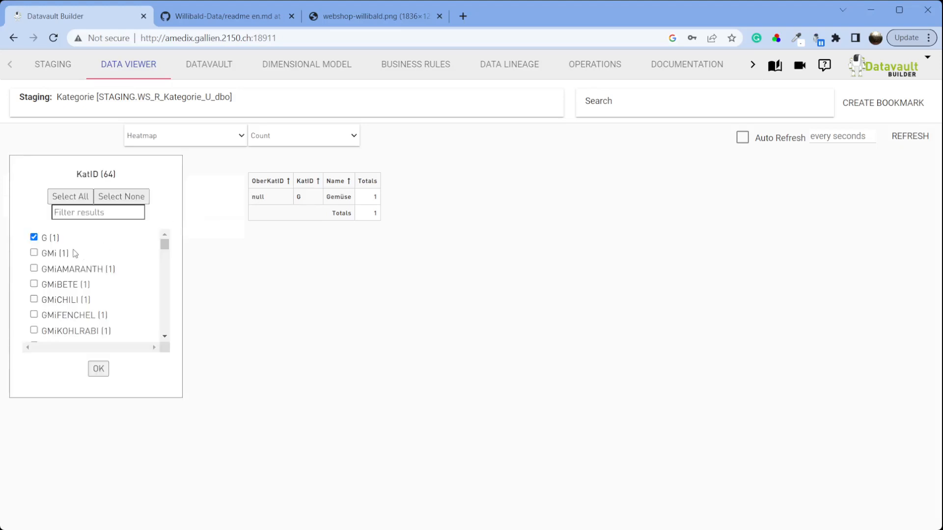
click(34, 253)
click(100, 369)
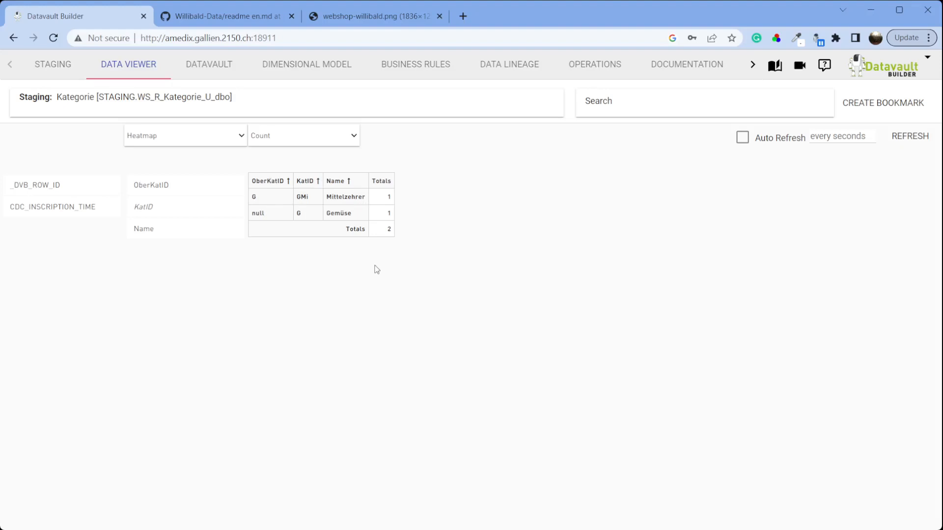
Step: Start a hub load for Product Category in the data vault model, with Webshop as source system and Kategorie as source table
click(209, 66)
right_click(628, 249)
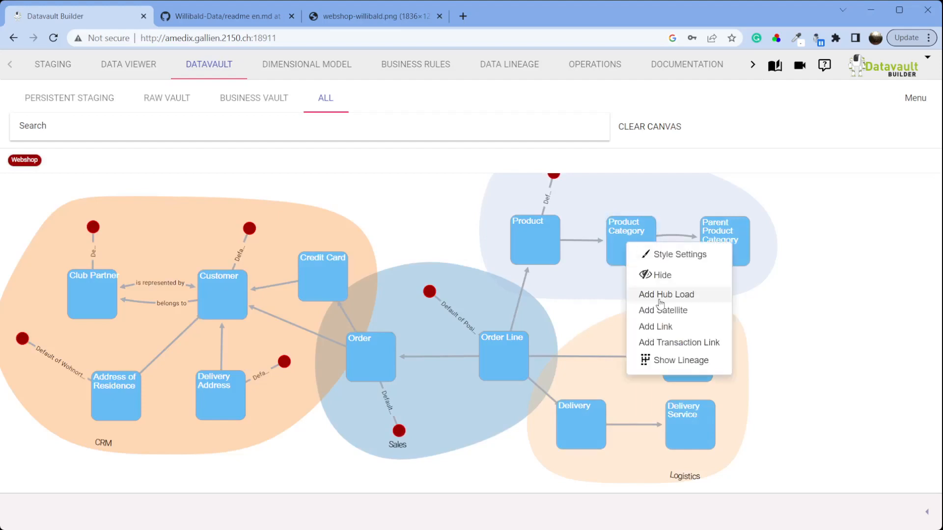
click(669, 298)
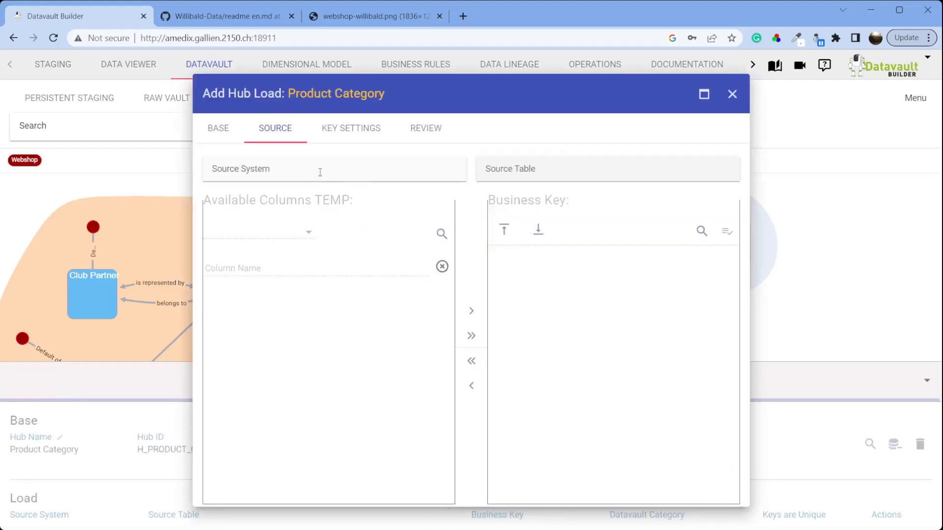
click(320, 170)
click(295, 195)
click(520, 169)
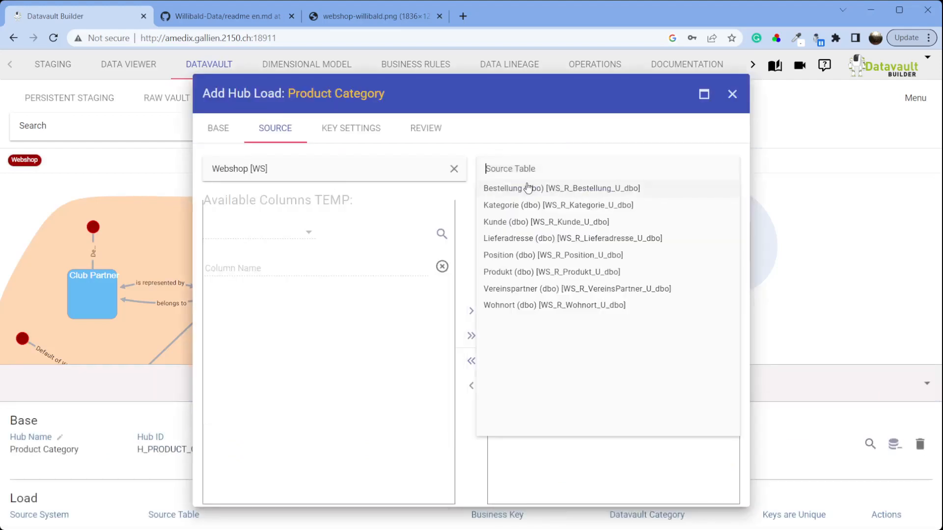
click(534, 202)
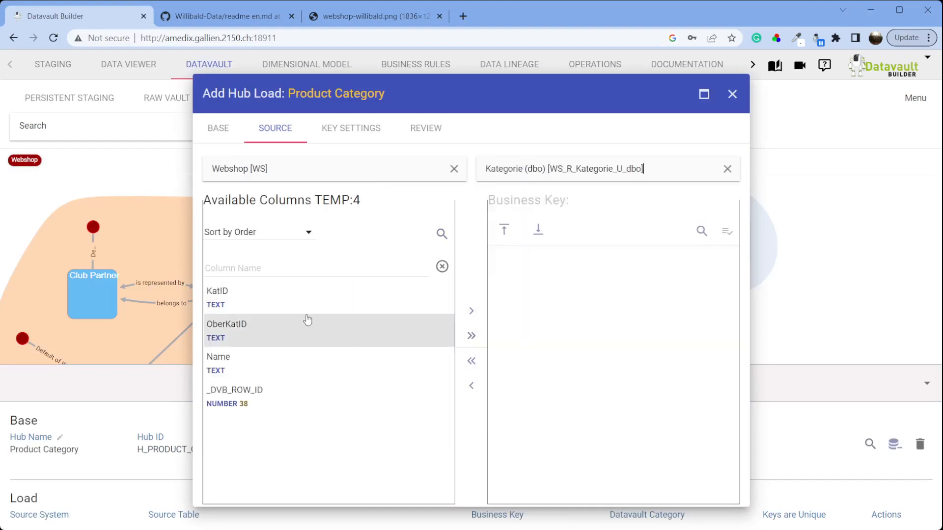
Step: Use KatID as the business key, check its uniqueness, and add the hub load with an automatically created default satellite
drag(314, 301, 614, 273)
click(727, 231)
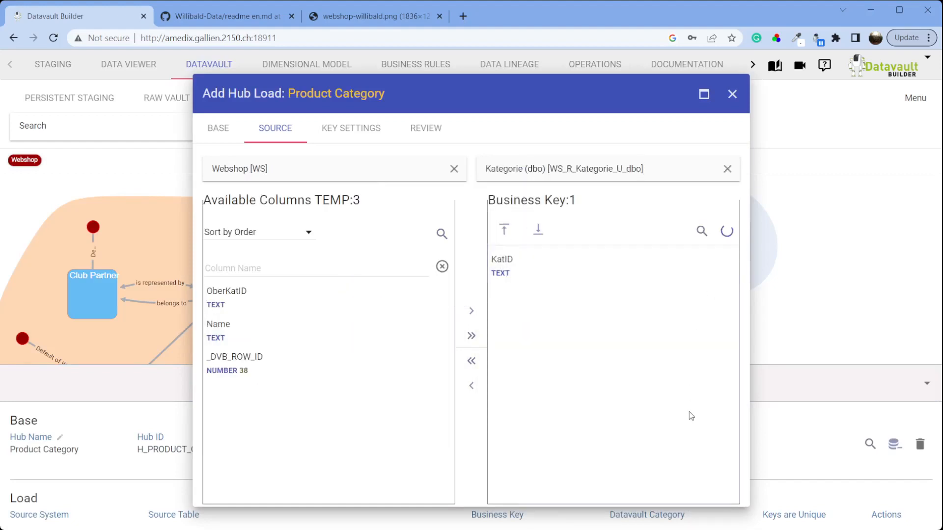
click(403, 133)
click(604, 489)
click(707, 489)
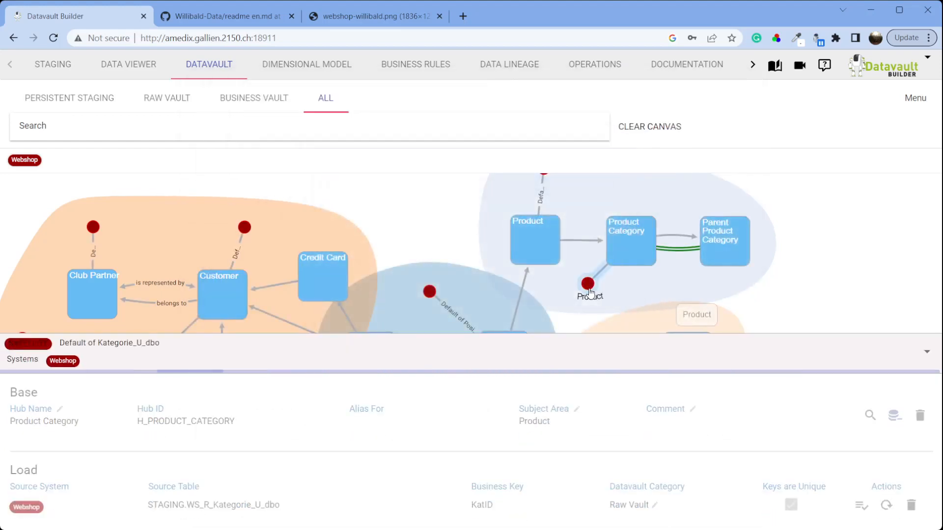
Step: Reposition the new satellite below and between the two category hubs, and run the Product Category hub load from Kategorie
drag(645, 293, 680, 293)
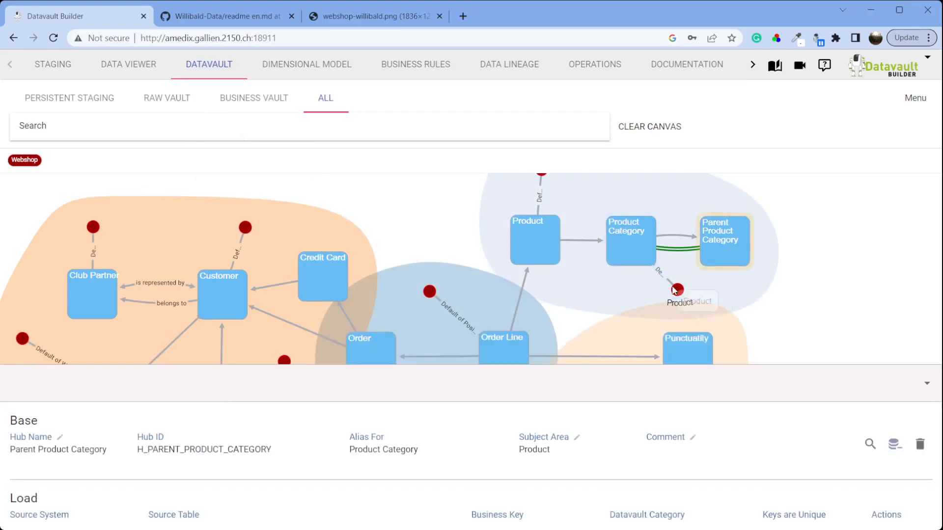
click(642, 263)
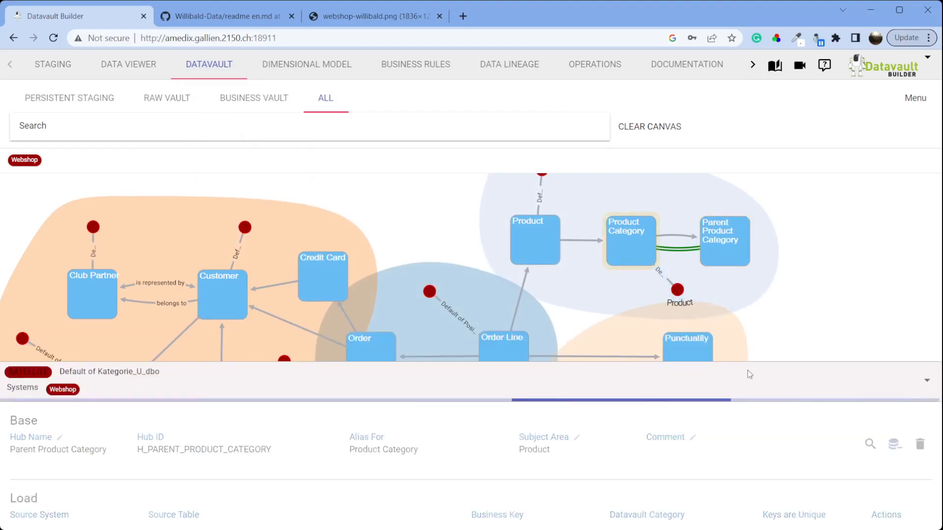
click(887, 505)
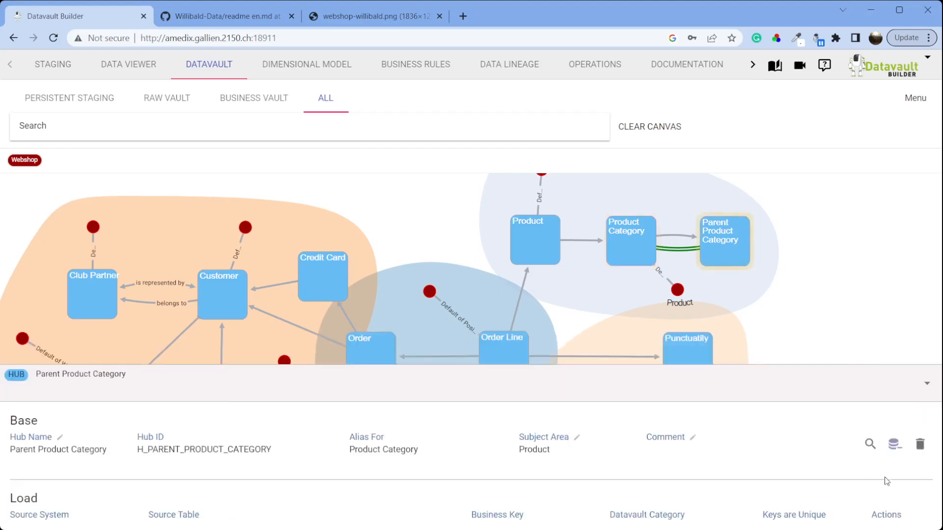
Step: Preview the data of the Parent Product Category hub
click(870, 444)
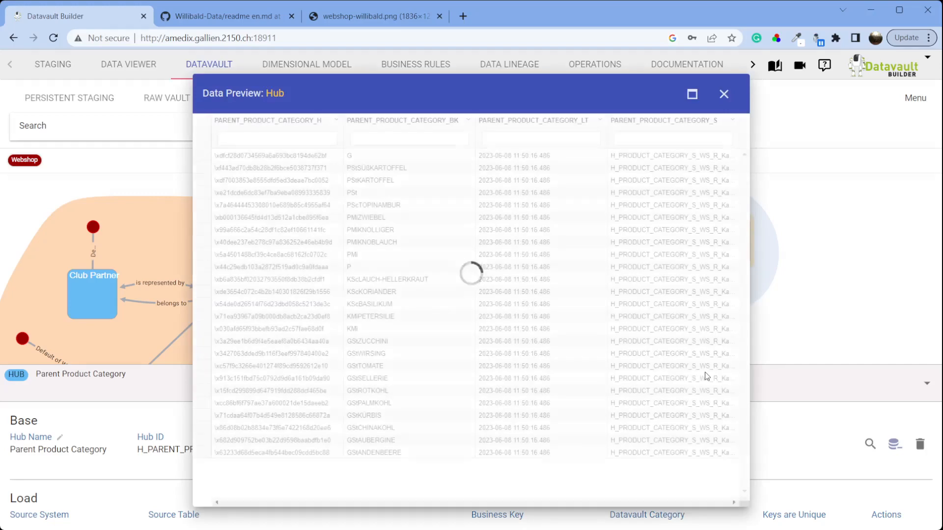
click(724, 95)
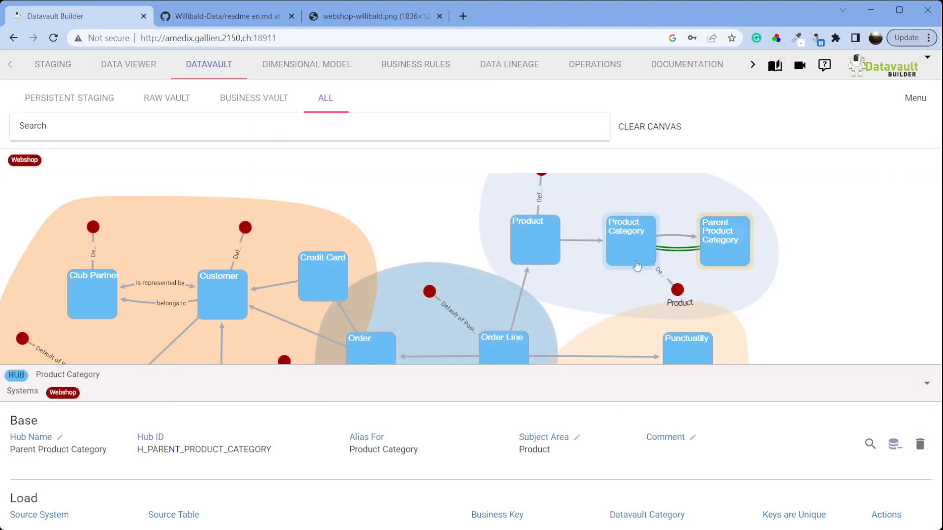
Step: Set up a hub load for Parent Product Category from the Webshop Kategorie table, with OberKatID as the business key
right_click(718, 244)
click(756, 295)
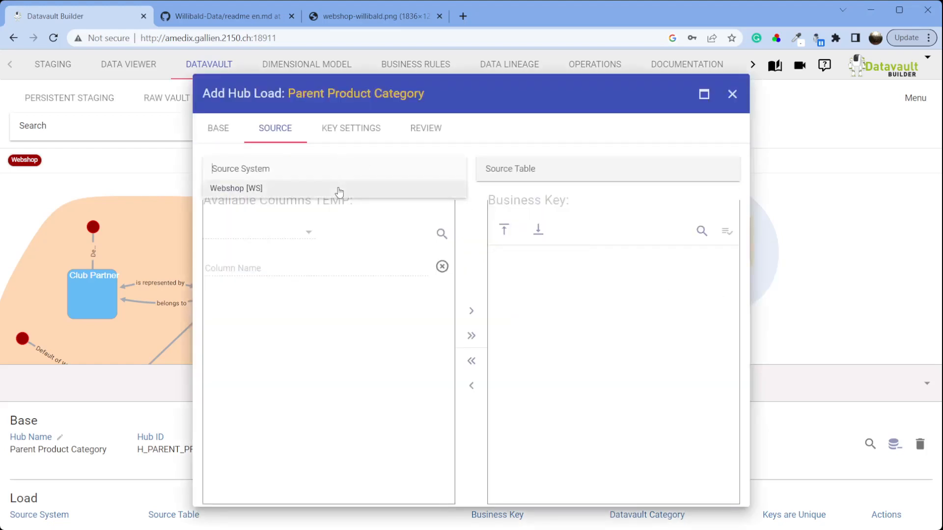
click(338, 188)
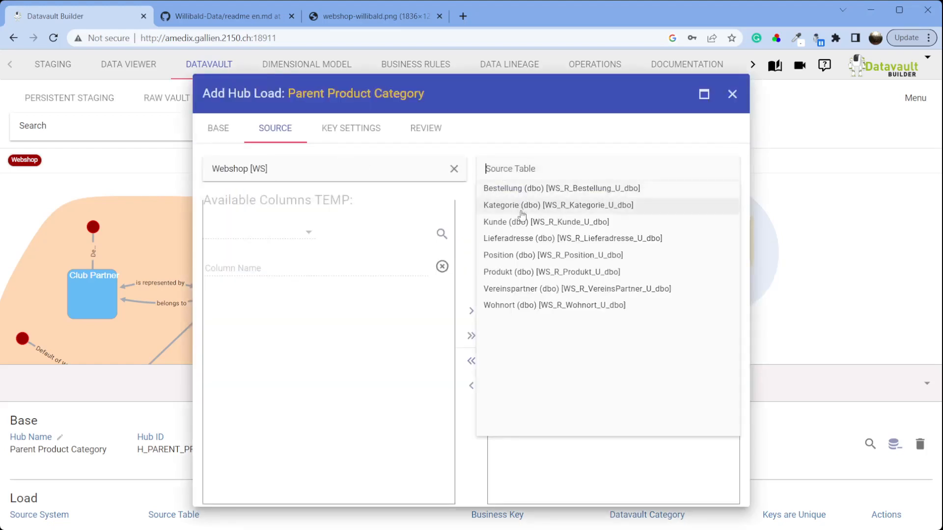
click(520, 206)
drag(311, 336, 598, 293)
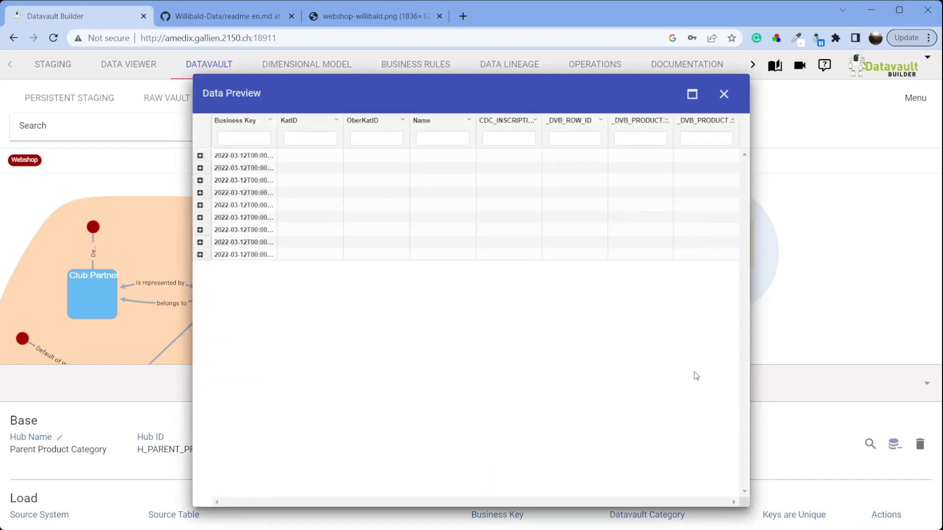
Step: Examine the full business keys in the data preview, and add the Parent Product Category hub load without a default satellite
drag(276, 129, 396, 149)
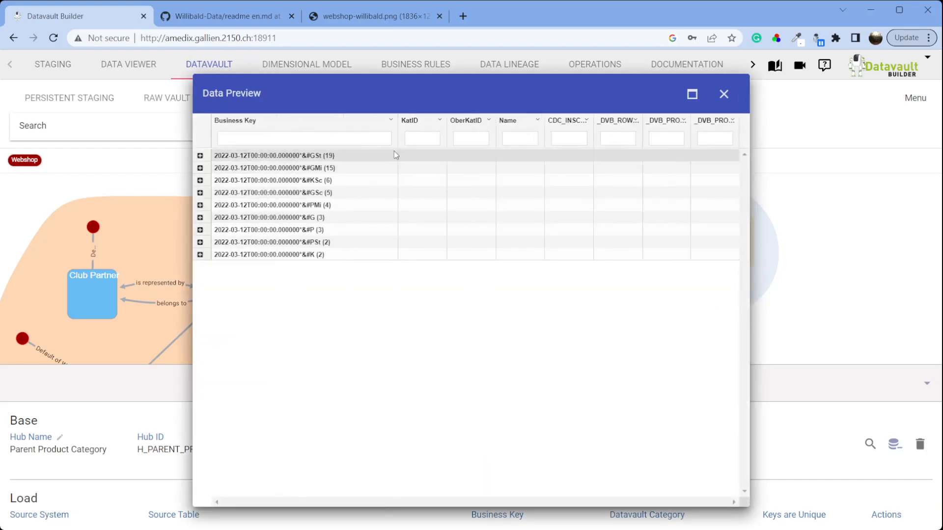
click(724, 94)
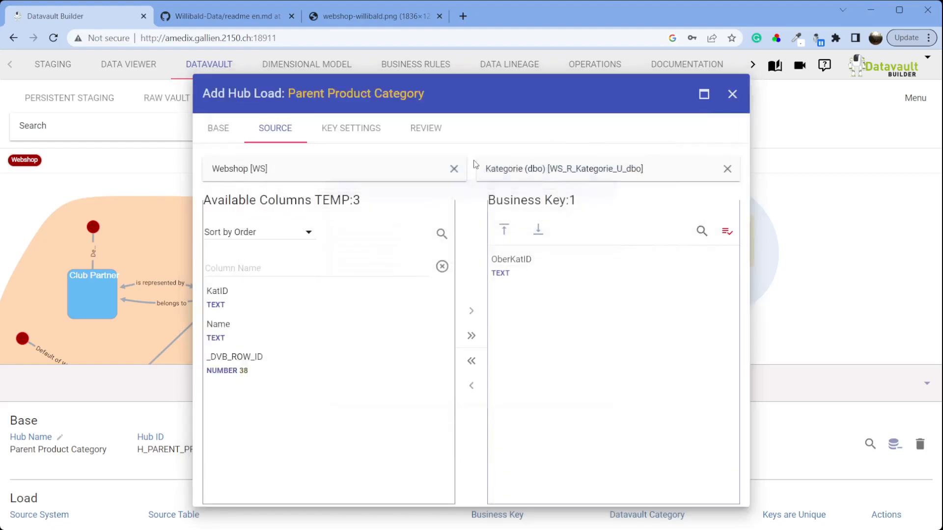
click(383, 139)
click(425, 128)
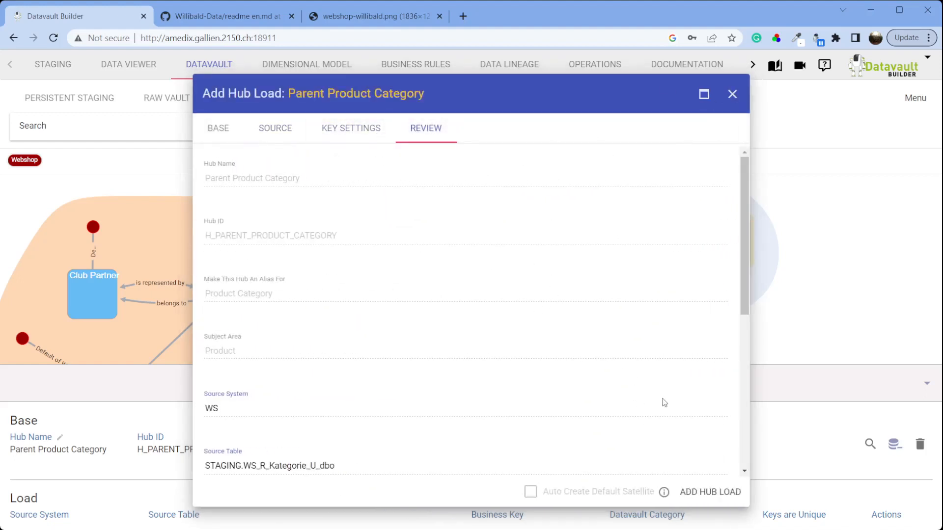
click(708, 490)
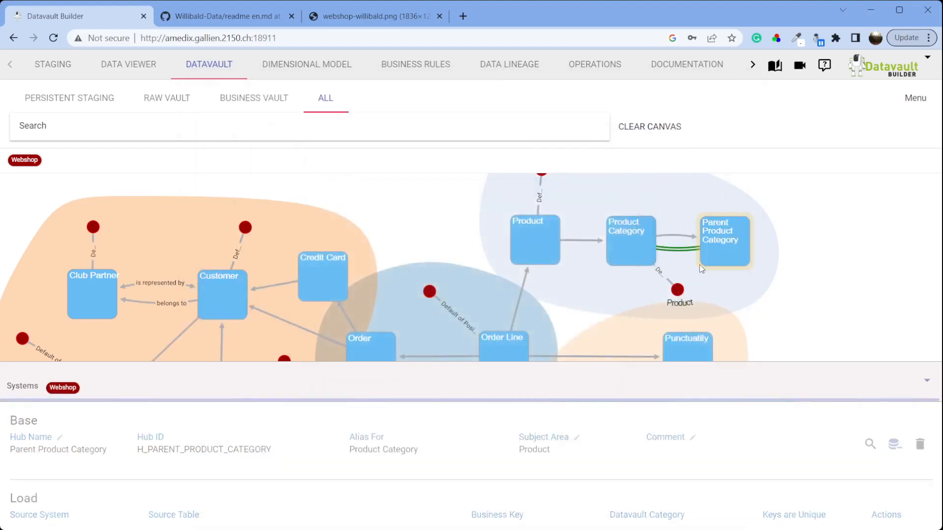
Step: Add a link load between Product Category and Parent Product Category, using Kategorie's KatID and OberKatID as the hub loads
right_click(678, 239)
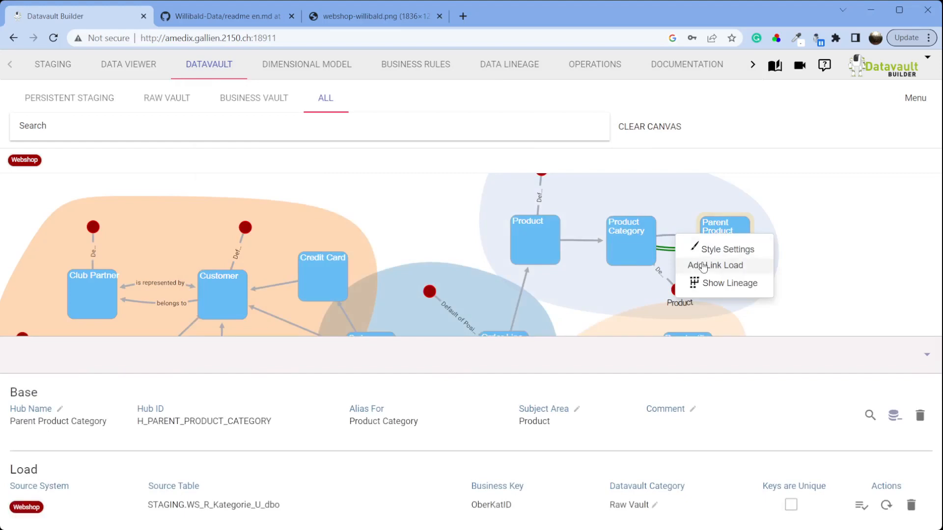
click(699, 264)
click(410, 182)
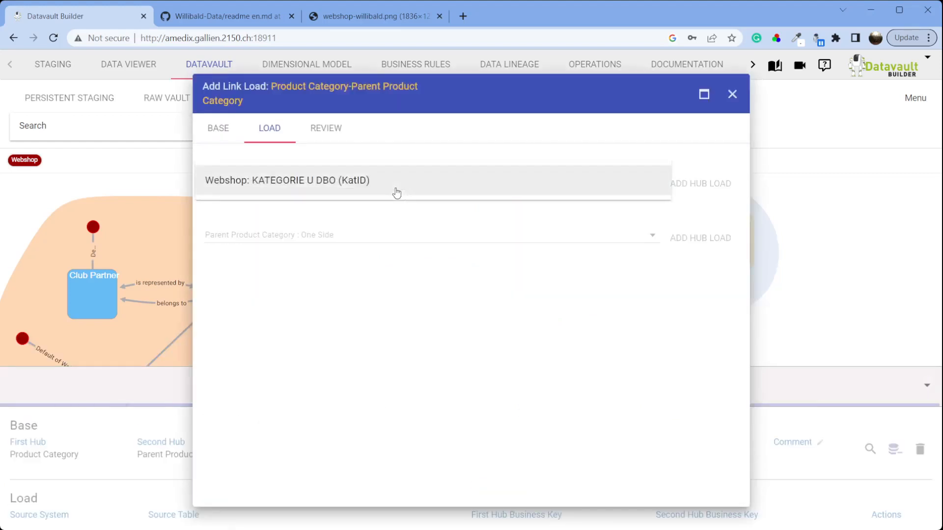
click(395, 193)
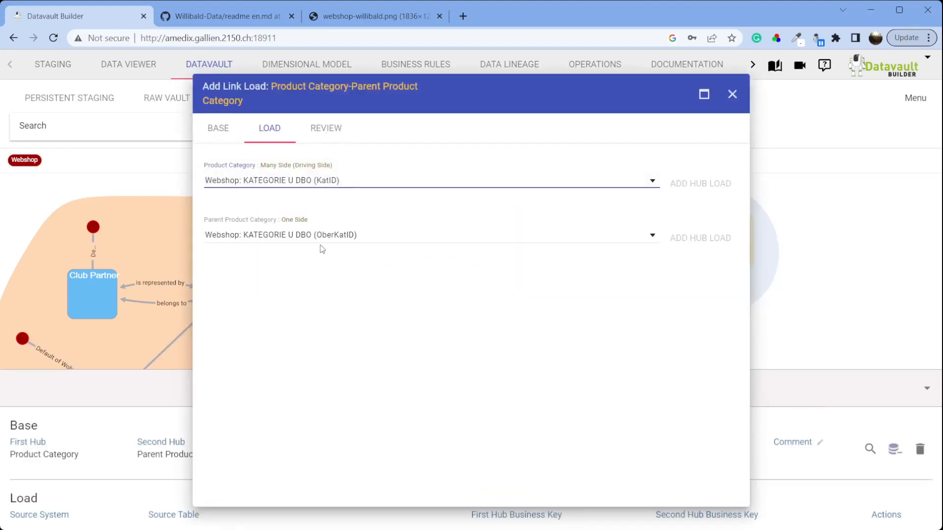
click(327, 128)
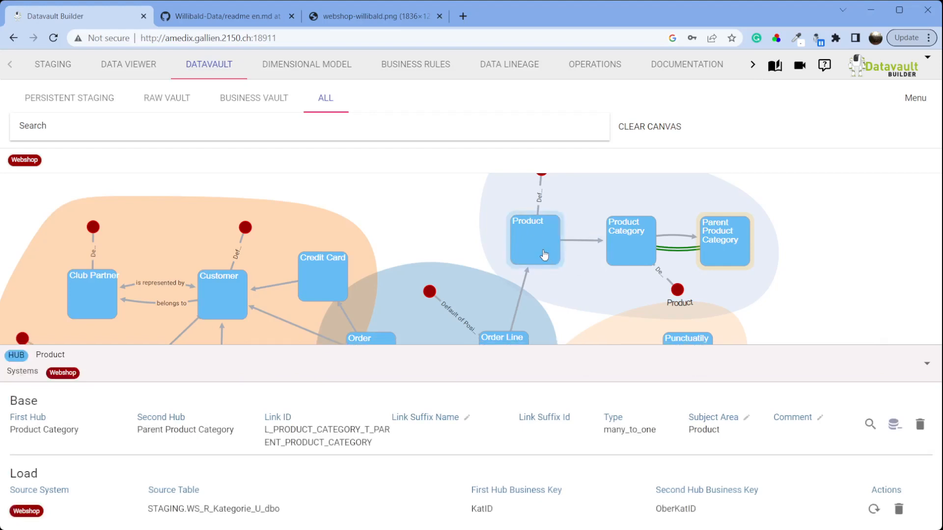
Step: Start another hub load for Product Category, with Webshop as source system and Produkt as source table
right_click(533, 245)
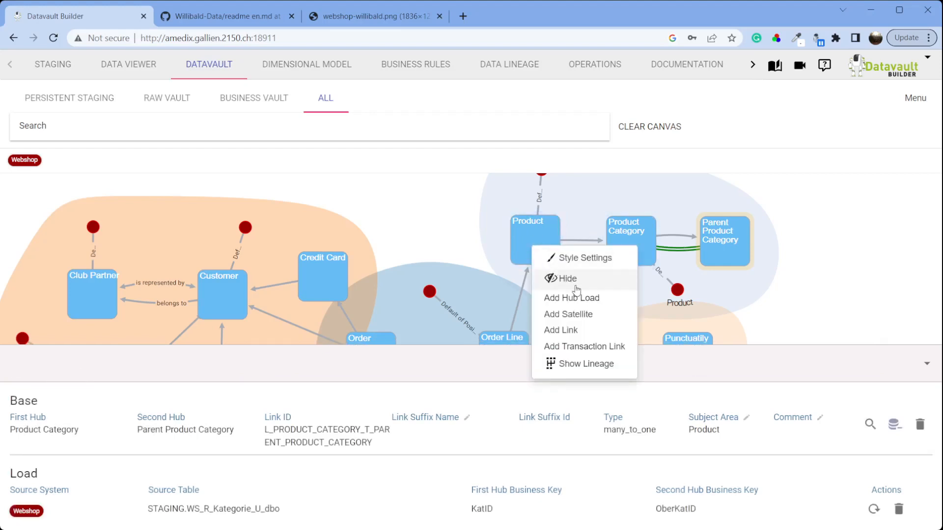
right_click(624, 240)
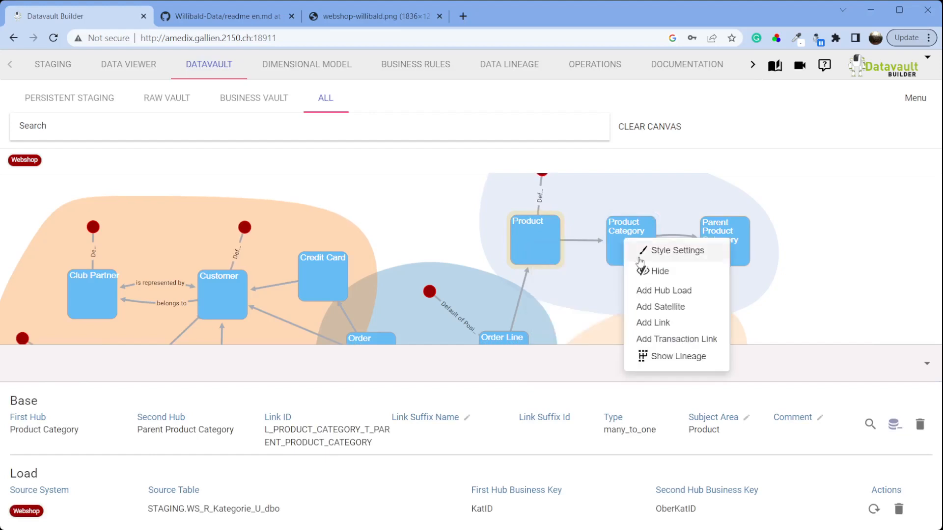
click(668, 292)
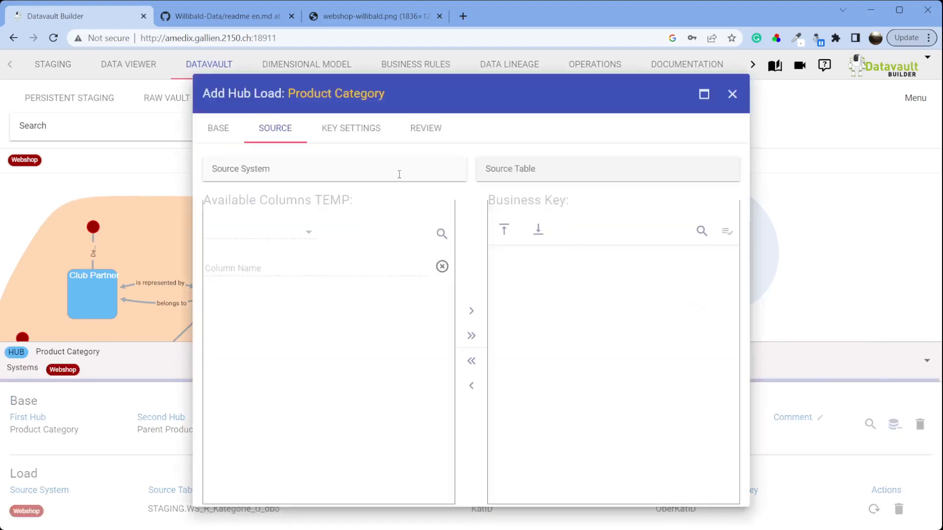
click(397, 173)
click(358, 187)
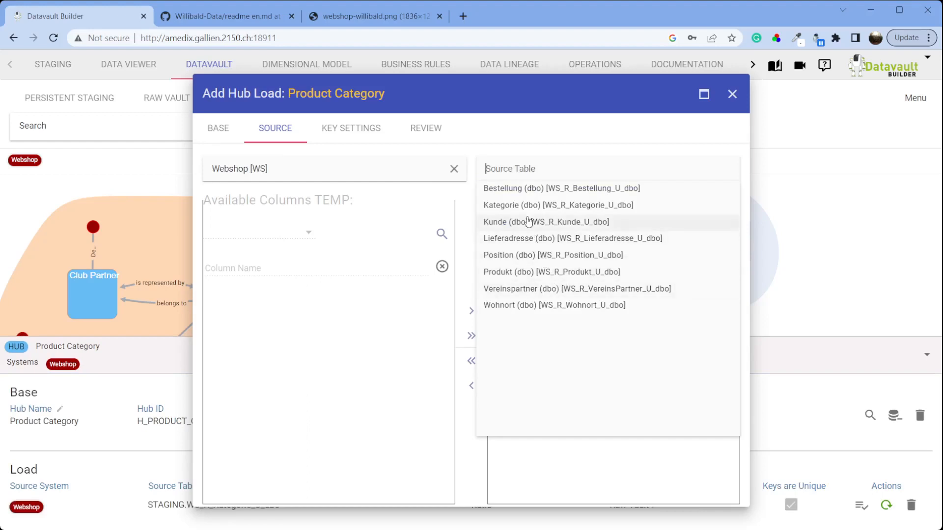
click(539, 273)
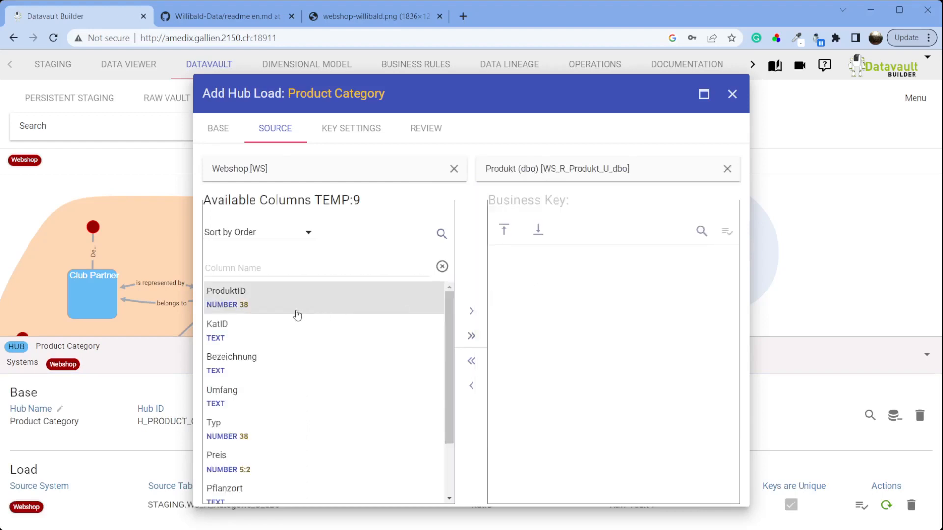
Step: Use Produkt's KatID as the business key, dismiss the data preview, and add the hub load without a default satellite
drag(539, 313, 540, 307)
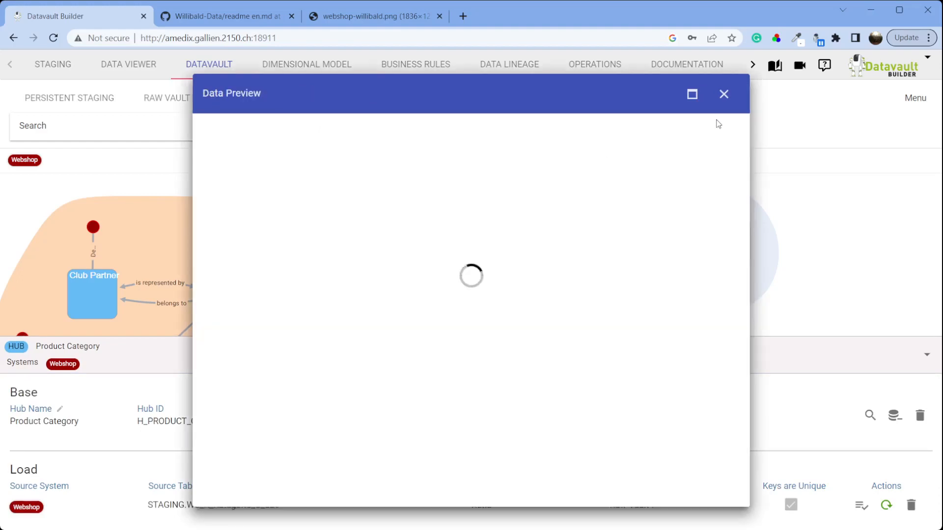
click(725, 95)
click(424, 129)
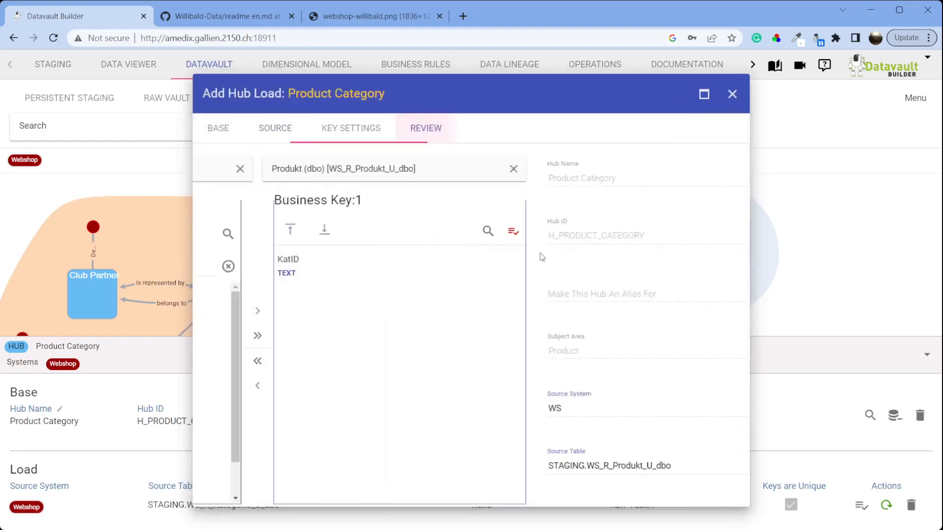
click(690, 491)
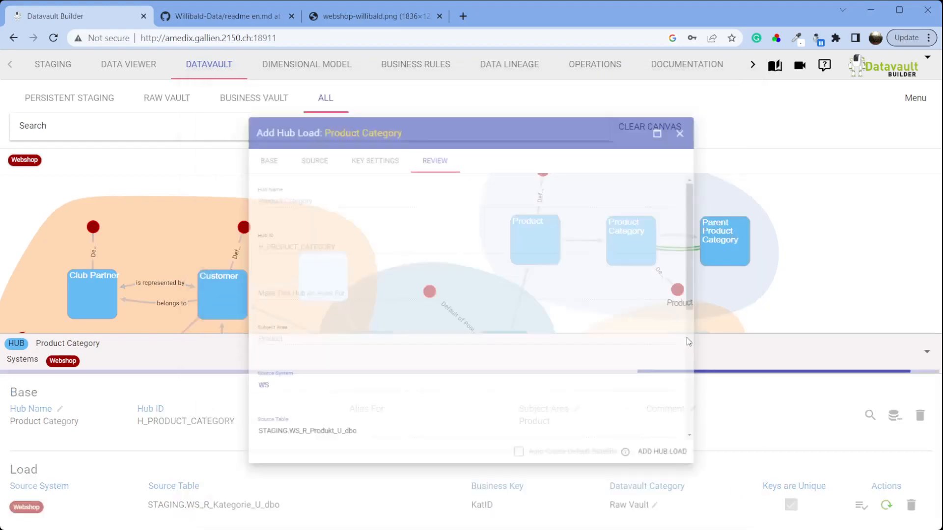
Step: Add a link load between Product and Product Category using Produkt's ProduktID and KatID, and highlight the hubs loaded from Webshop
right_click(599, 248)
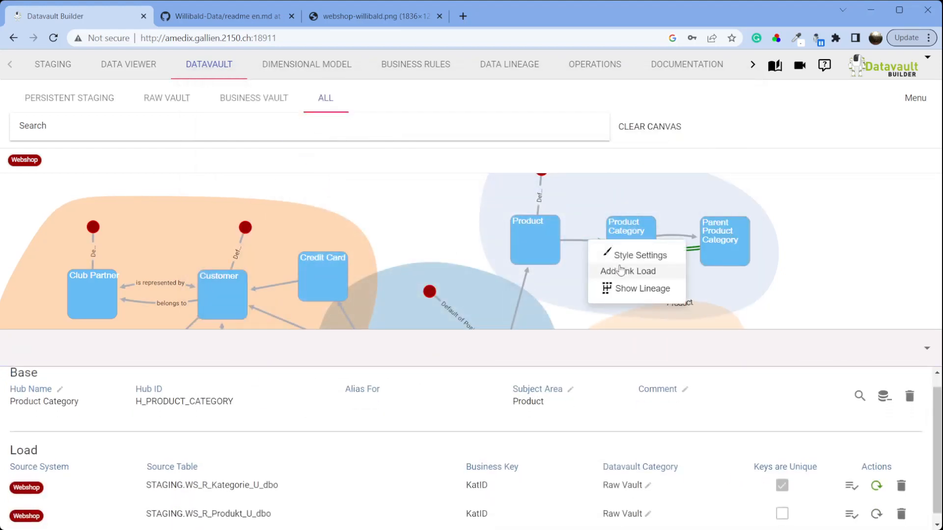
click(611, 271)
click(451, 181)
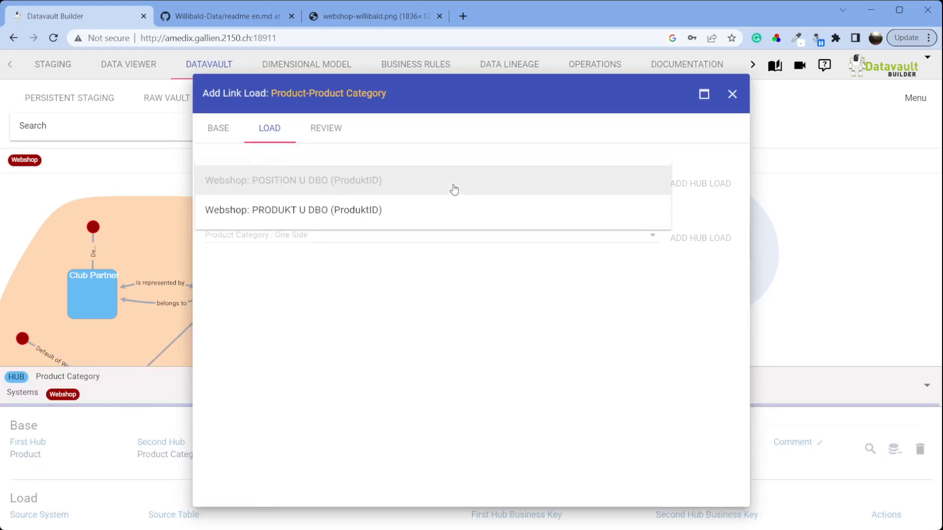
click(415, 211)
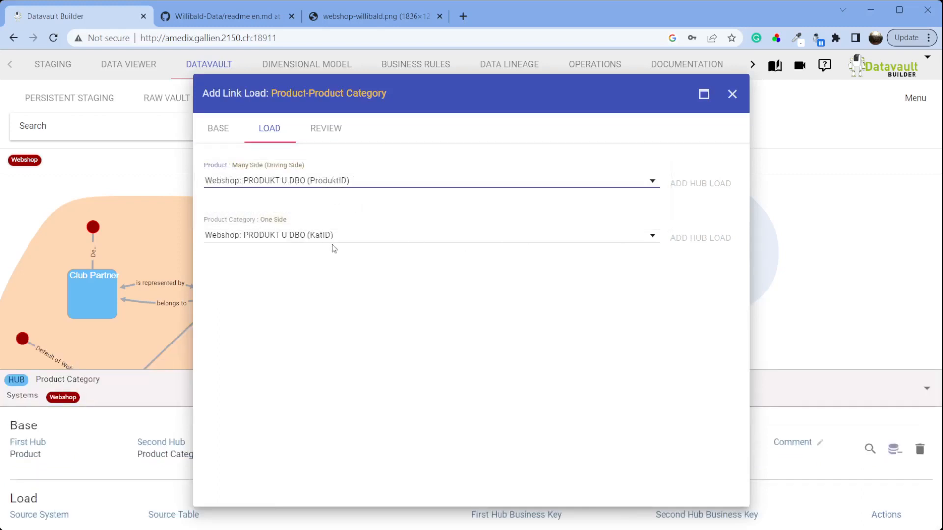
click(342, 141)
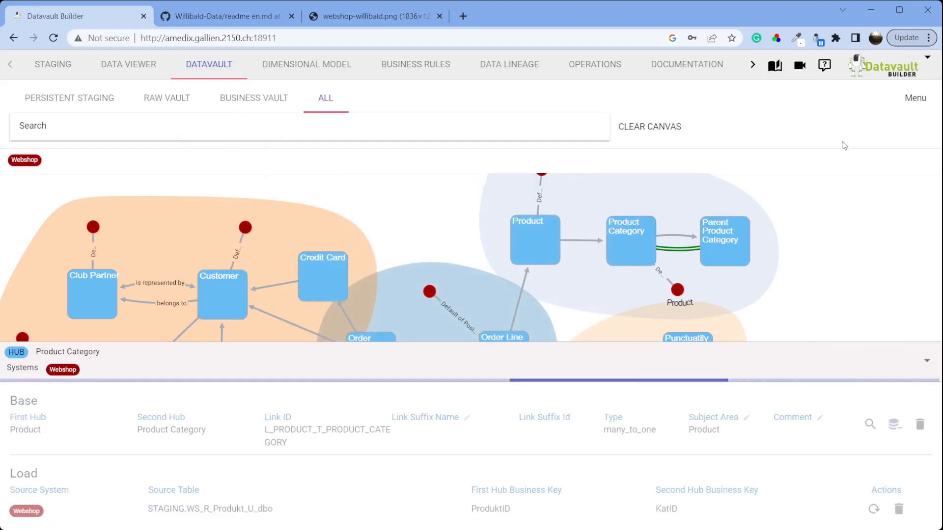
click(915, 371)
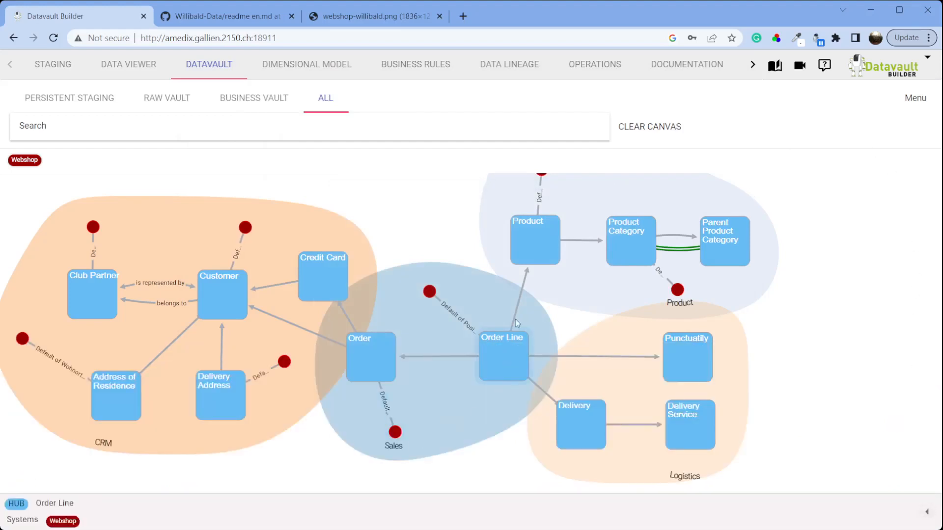
click(25, 160)
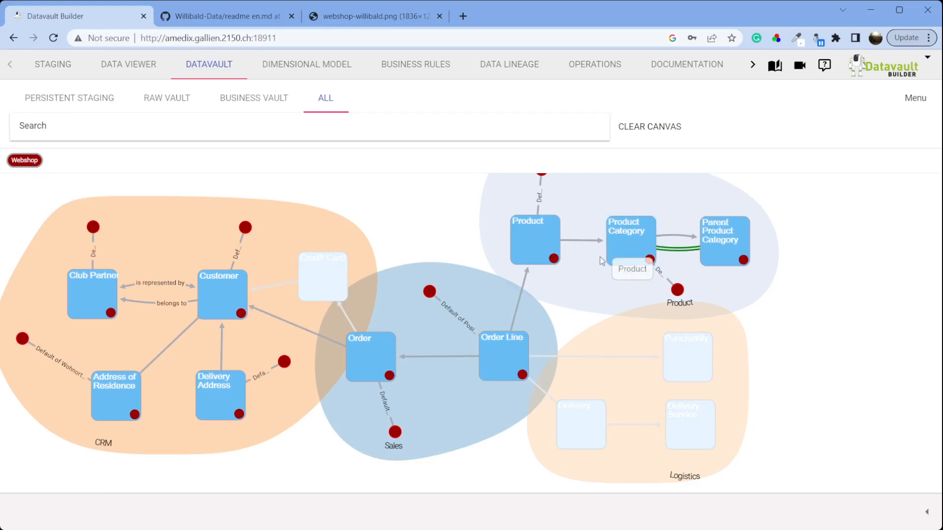
Step: Run the Webshop default job WS_J_DEFAULT
click(325, 69)
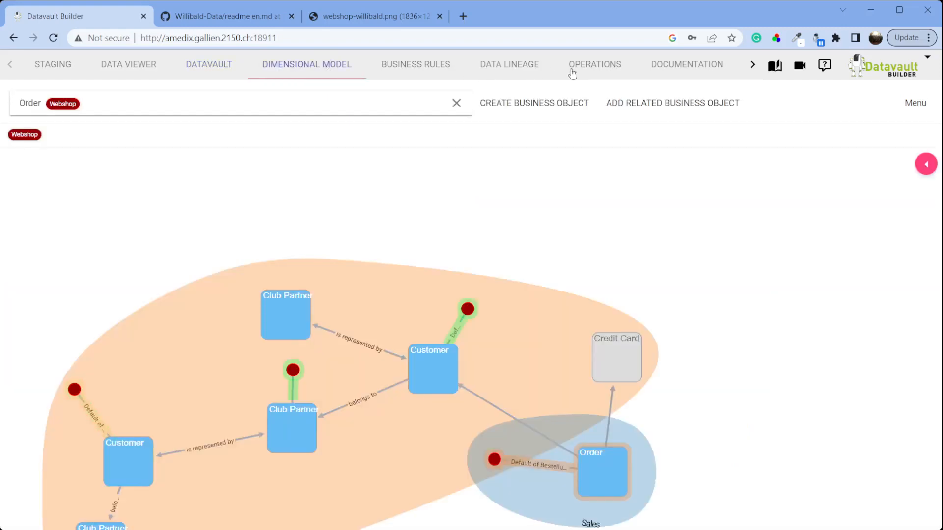
click(569, 69)
click(74, 109)
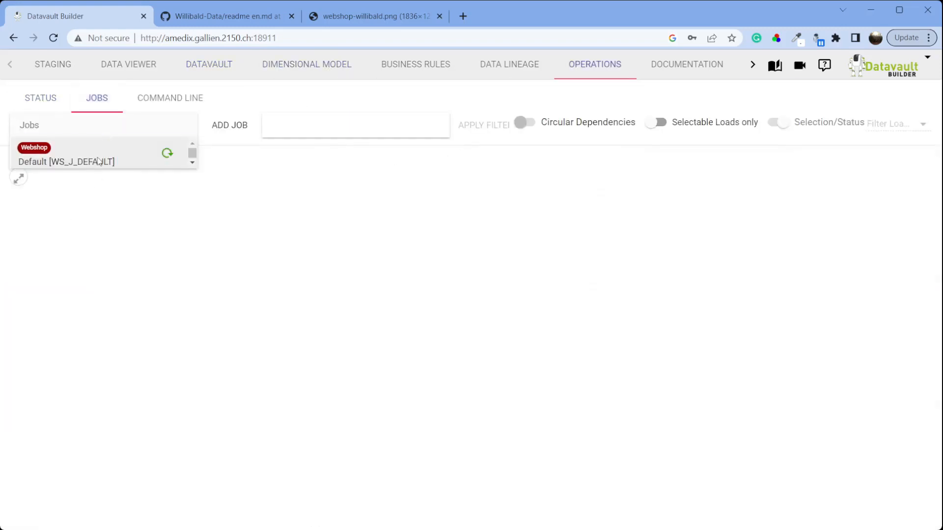
click(98, 161)
click(854, 192)
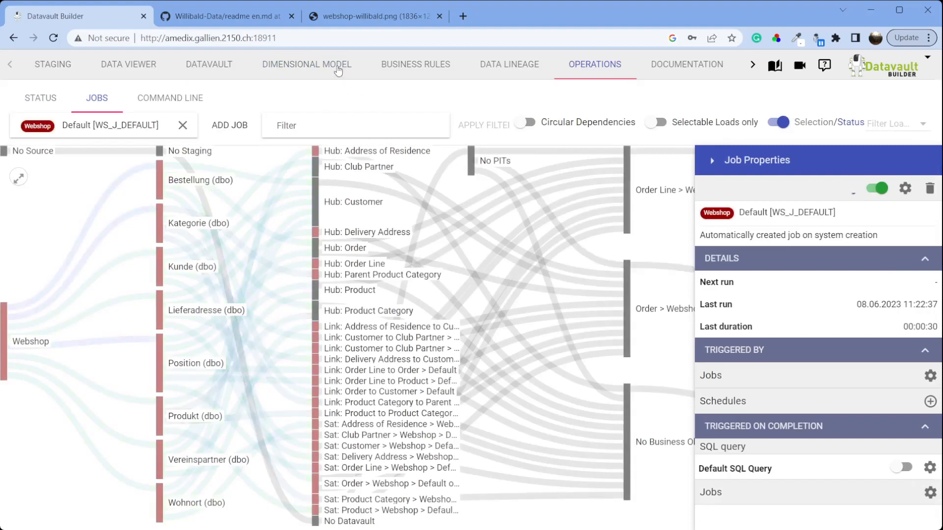
Step: Create a business object starting from the Product hub, with Webshop as source system and Default of Produkt_U_dbo as start data set
click(317, 65)
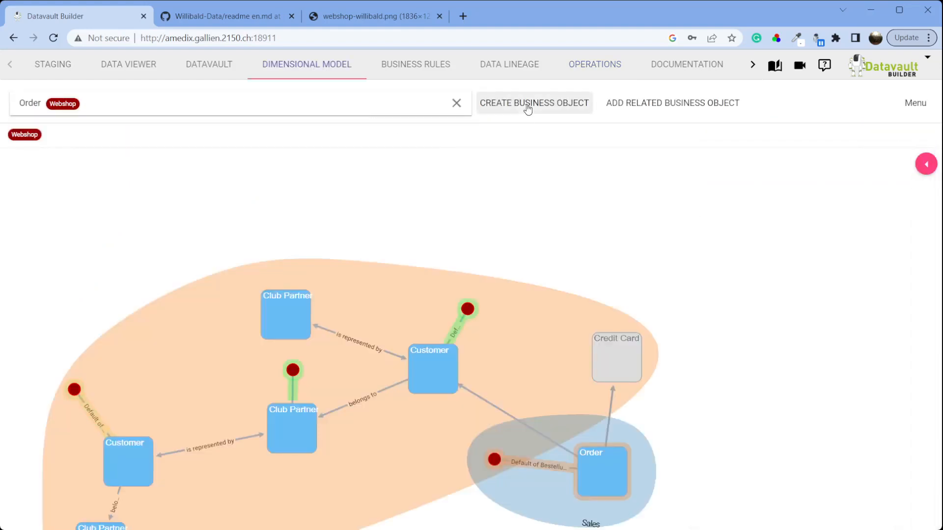
click(526, 105)
click(262, 169)
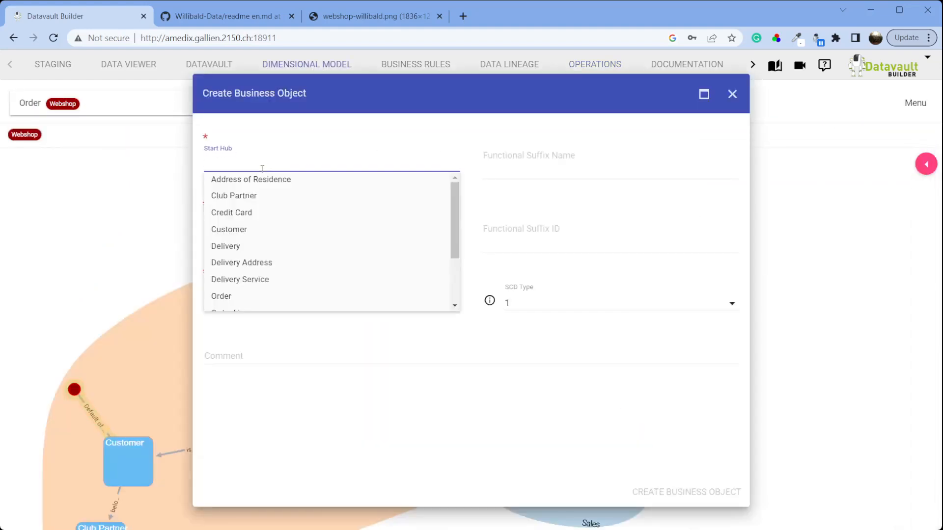
text(pro)
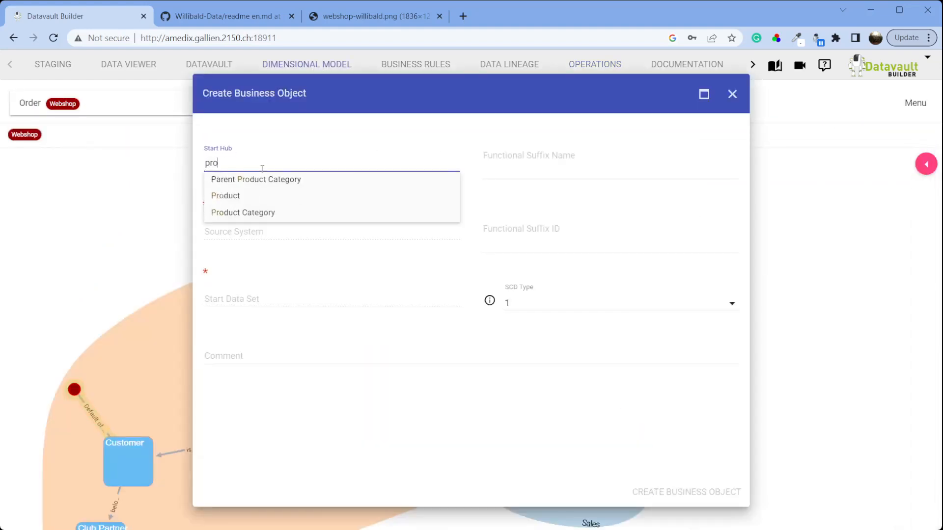
click(257, 195)
click(260, 232)
click(263, 272)
click(274, 299)
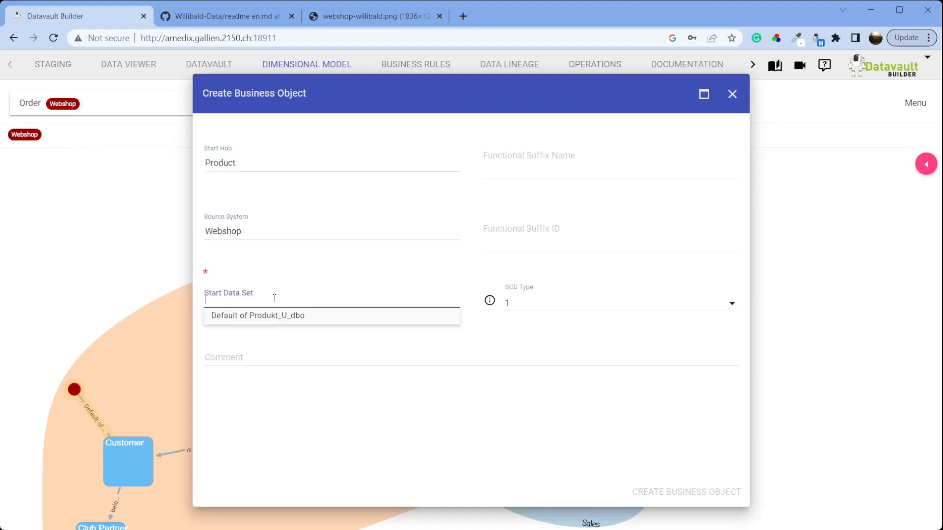
click(276, 318)
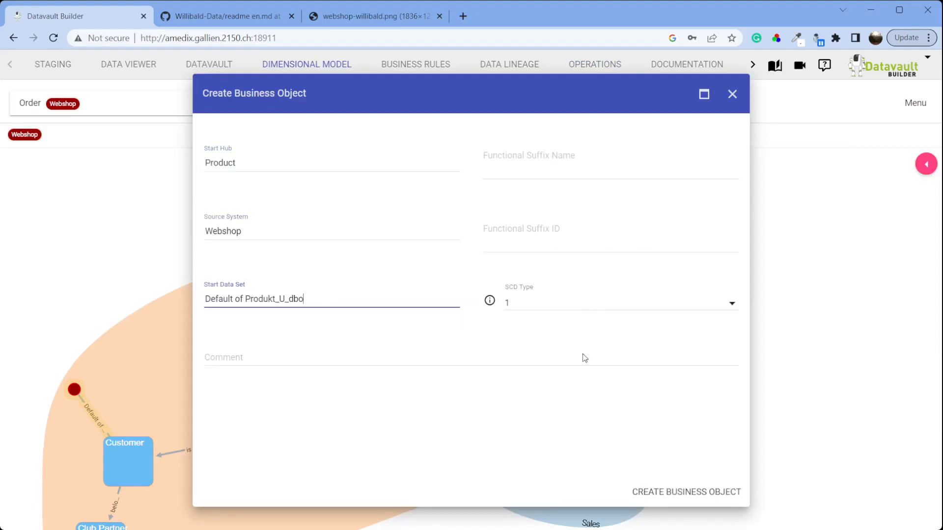
click(688, 493)
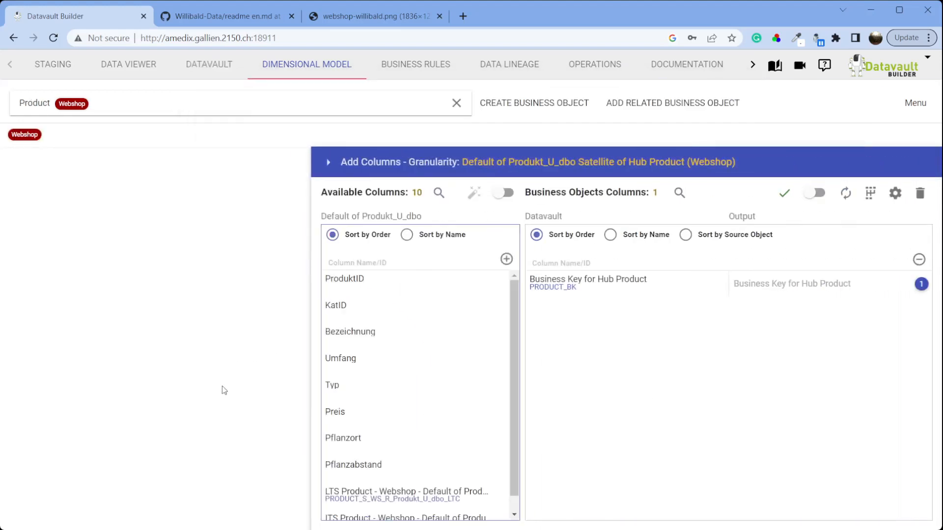
Step: Add Bezeichnung, Umfang, Typ, Preis, Pflanzort and Pflanzabstand to the Product business object and save it
drag(278, 426, 177, 408)
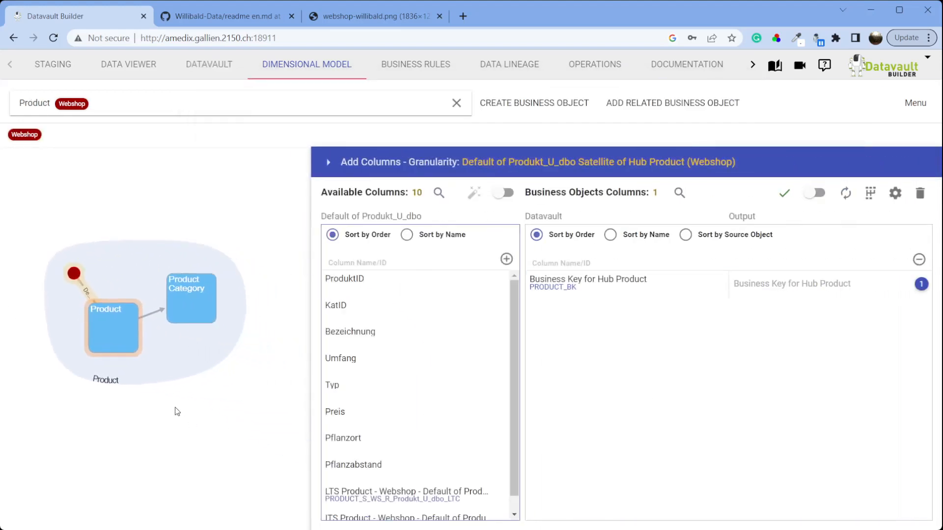
drag(336, 341, 580, 344)
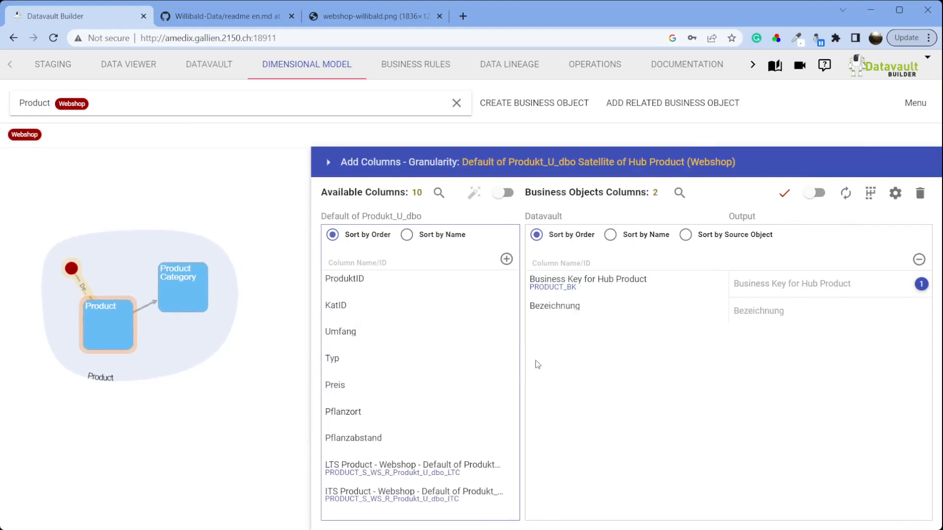
click(509, 337)
click(509, 338)
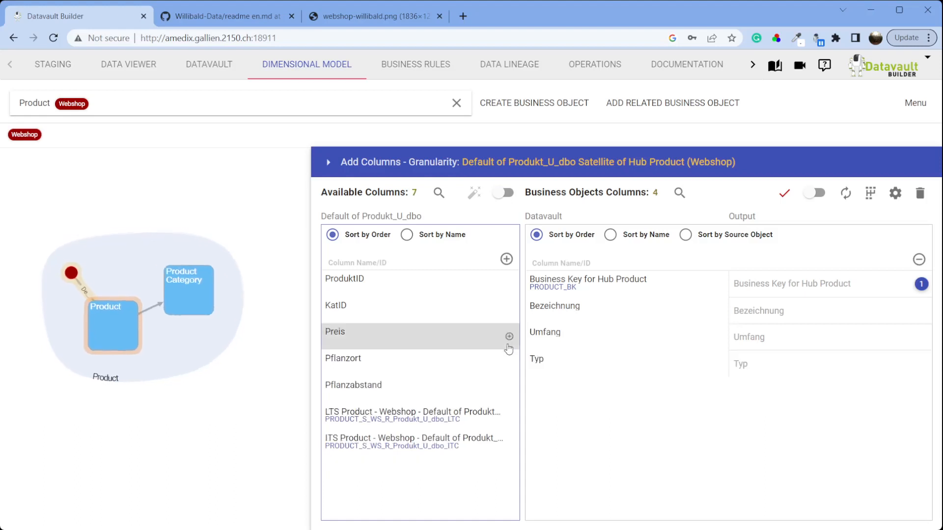
click(509, 348)
click(510, 347)
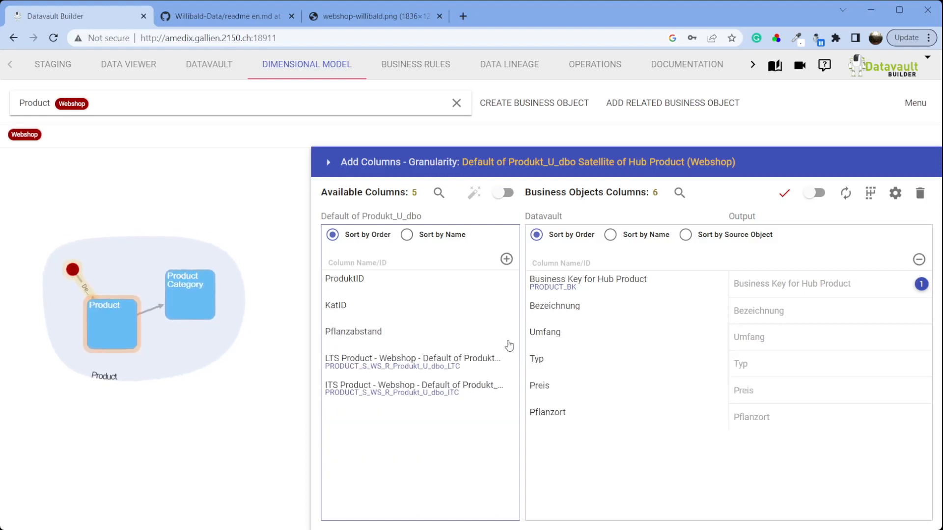
click(509, 342)
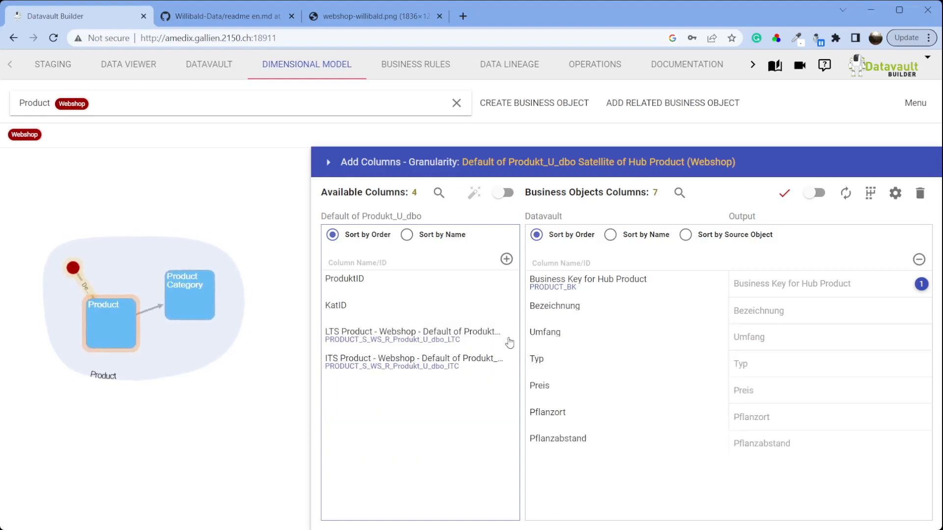
click(784, 195)
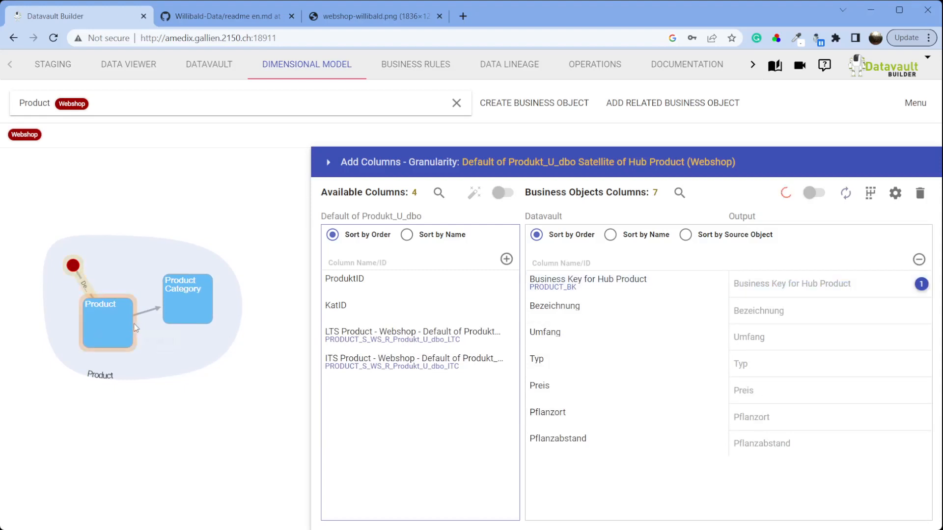
Step: Expand Product Category, add Name from its Kategorie satellite with the output name Product Category Name, and save the business object
click(188, 306)
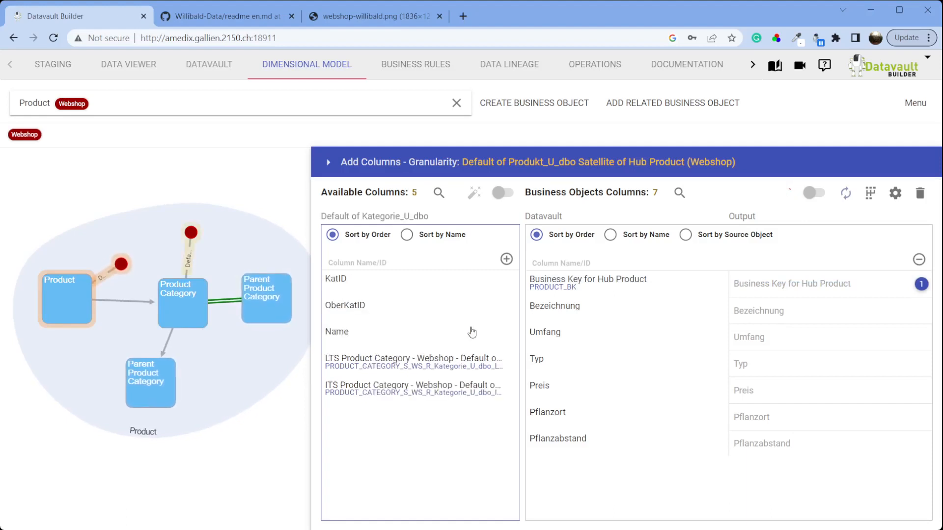
drag(388, 332, 617, 473)
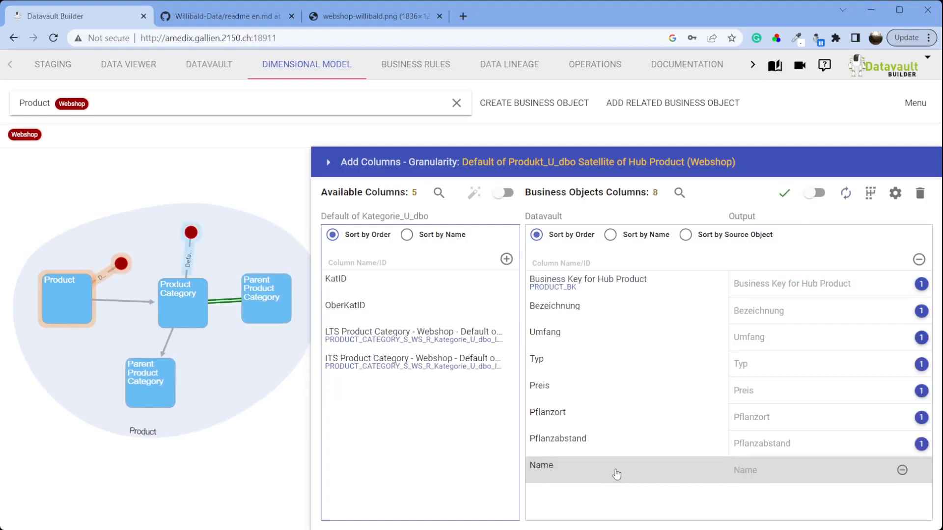
click(746, 470)
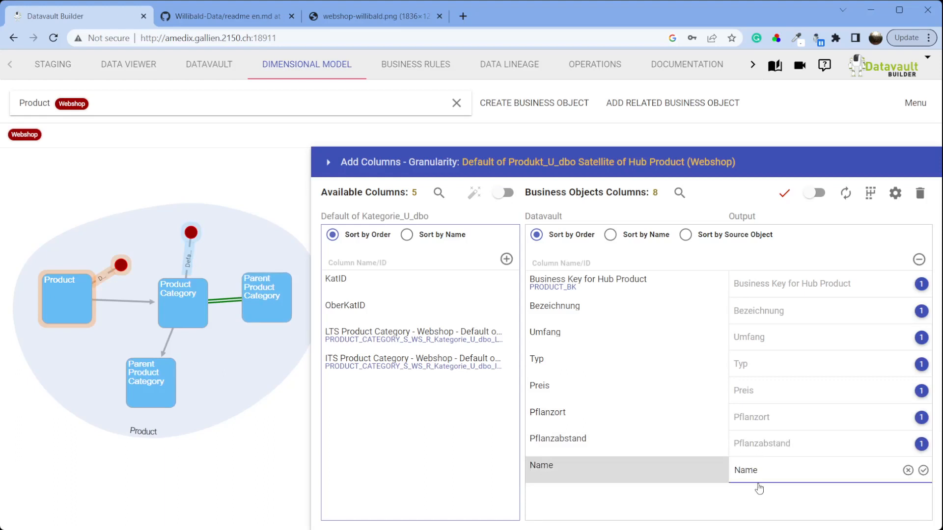
text(Product Category)
key(Return)
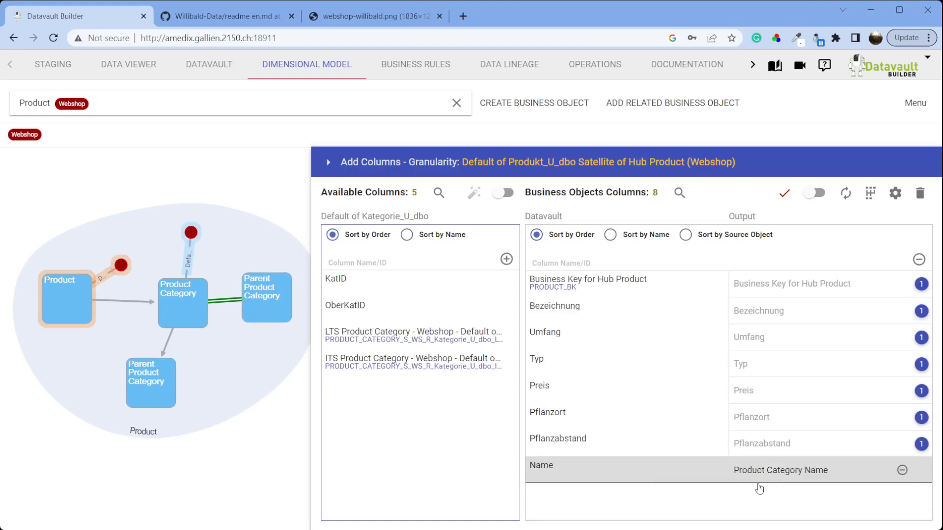
click(784, 194)
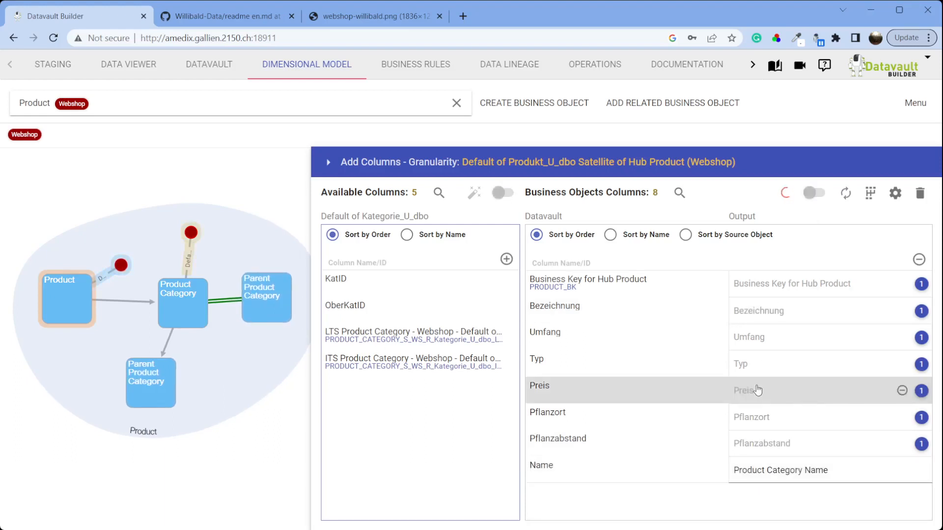
Step: Expand the Parent Product Category and its Product Category below, arranging the hubs vertically with the satellite beside the second Product Category
drag(165, 383, 197, 388)
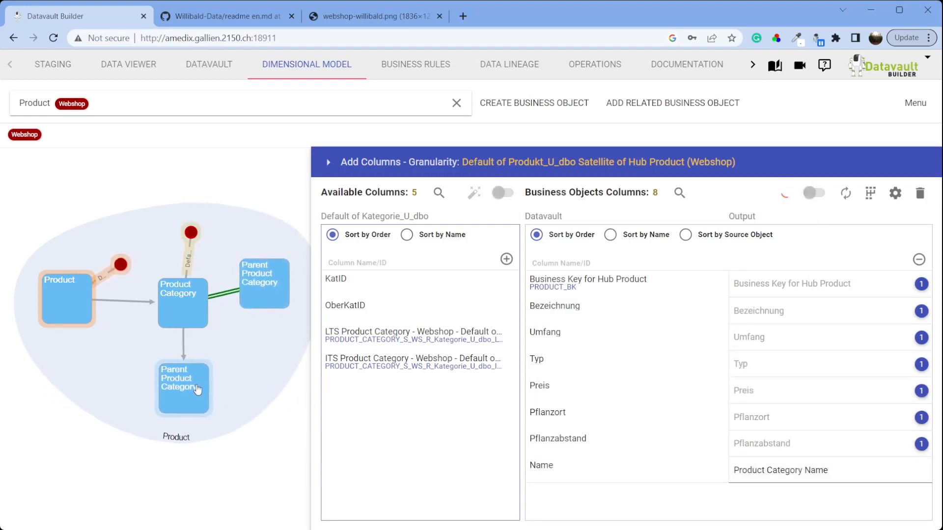
drag(260, 304, 271, 325)
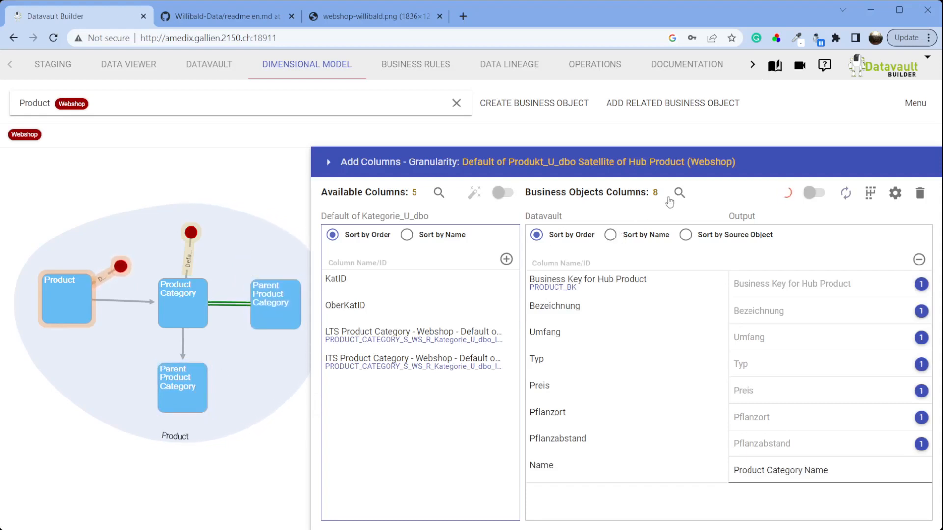
drag(270, 317, 273, 314)
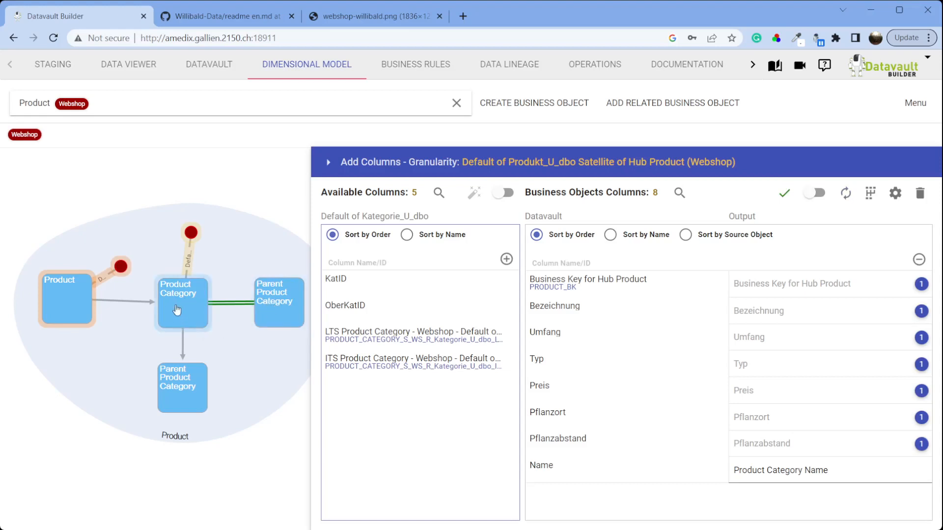
click(186, 391)
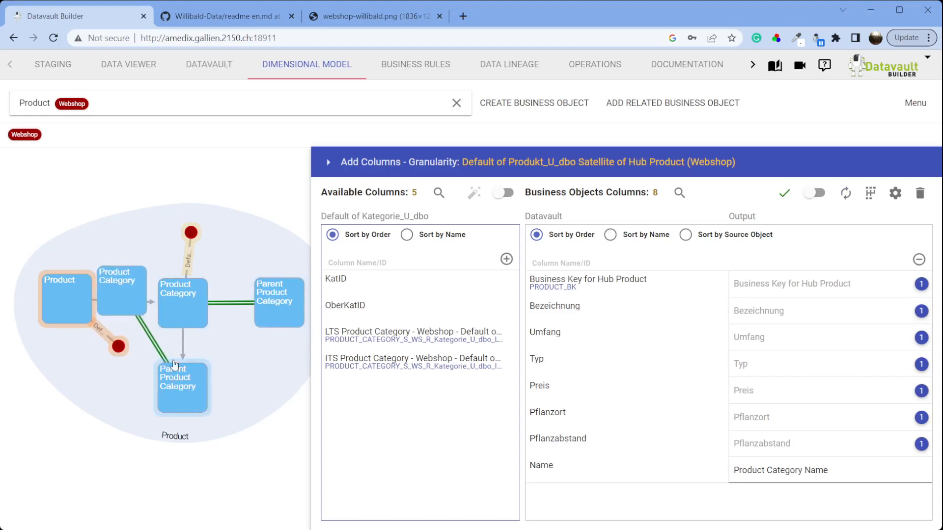
drag(130, 307, 186, 457)
click(186, 457)
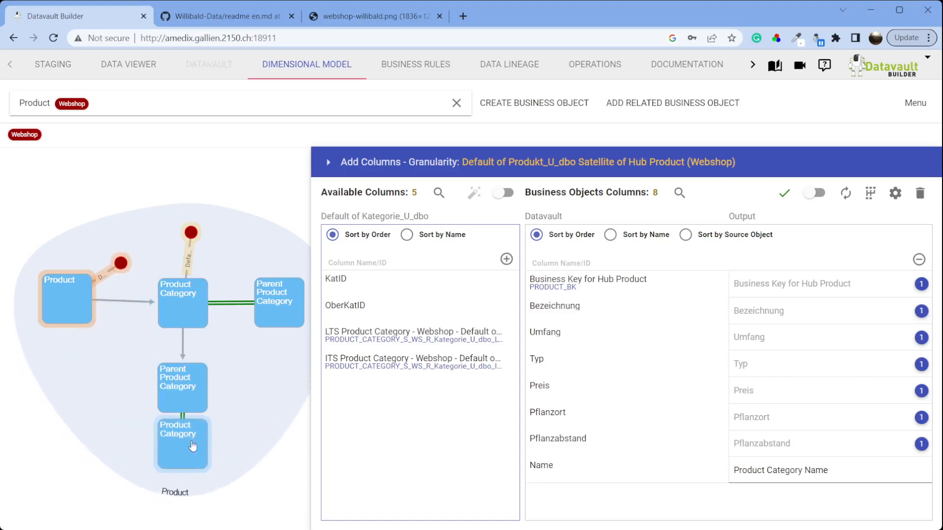
drag(117, 404, 196, 529)
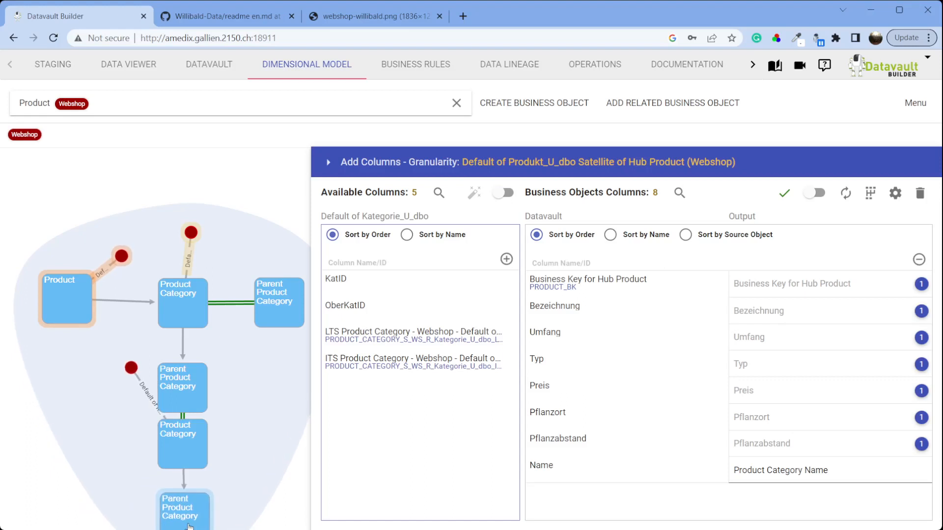
drag(133, 375, 259, 444)
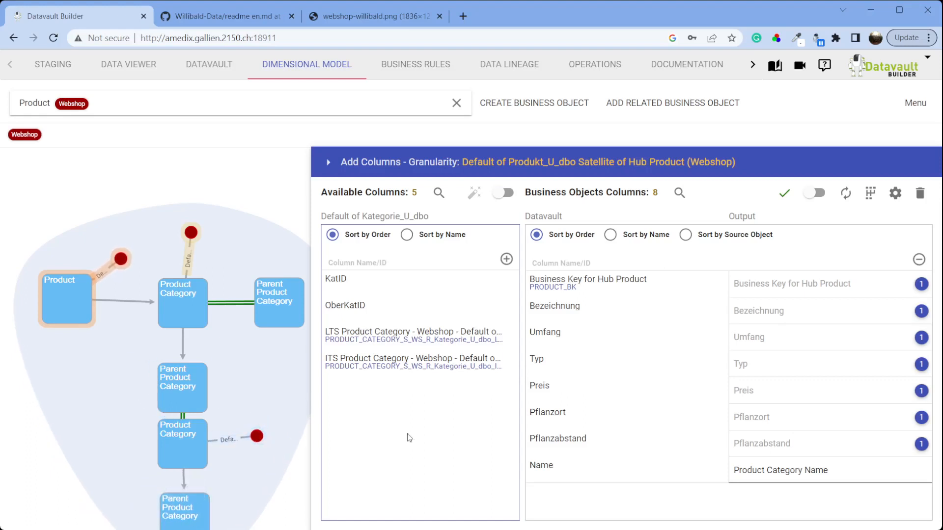
Step: Preview the Product business object's data and check the Product Category Name column, reopening the preview once
click(678, 193)
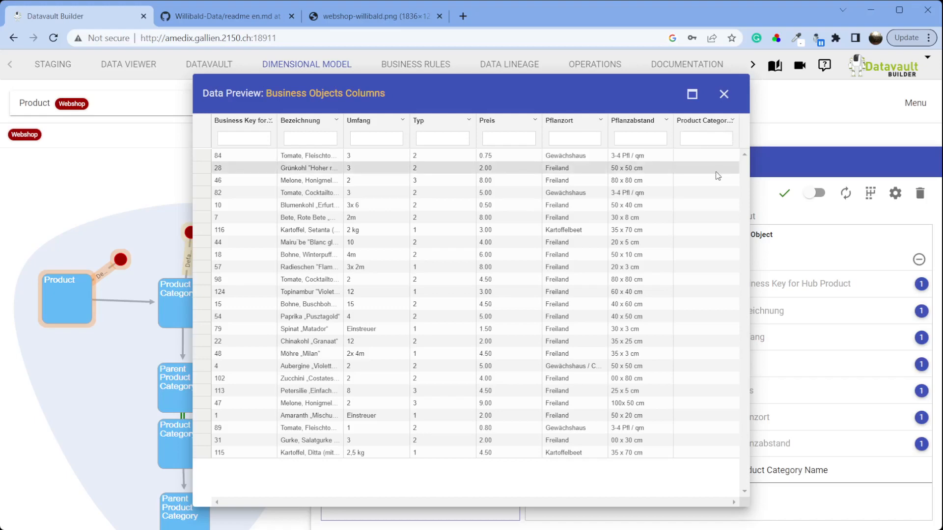
click(723, 94)
click(680, 193)
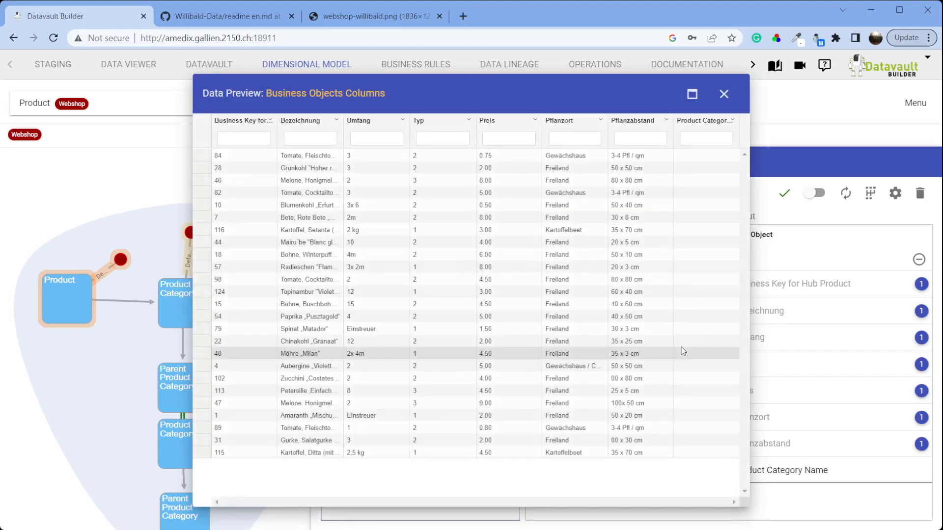
Step: Preview the staging data of the Produkt table in full size and inspect the KatID values
click(725, 94)
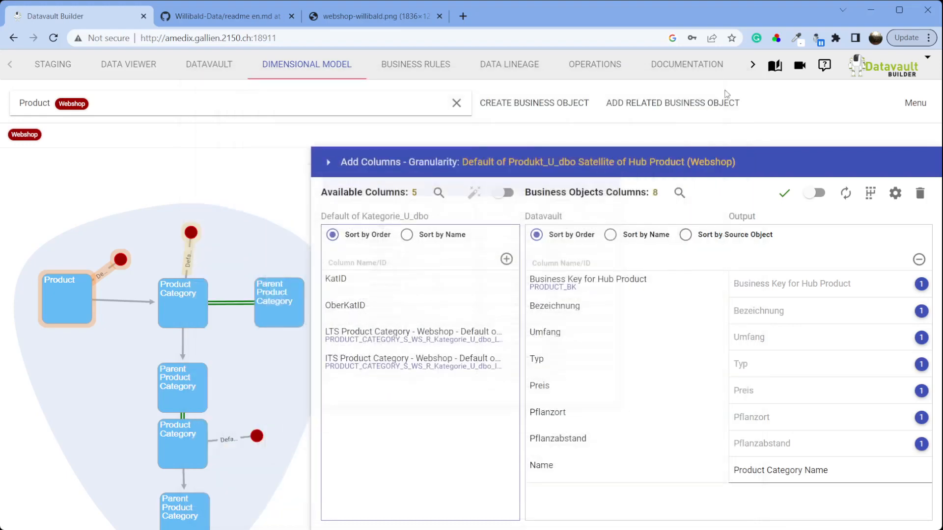
click(54, 68)
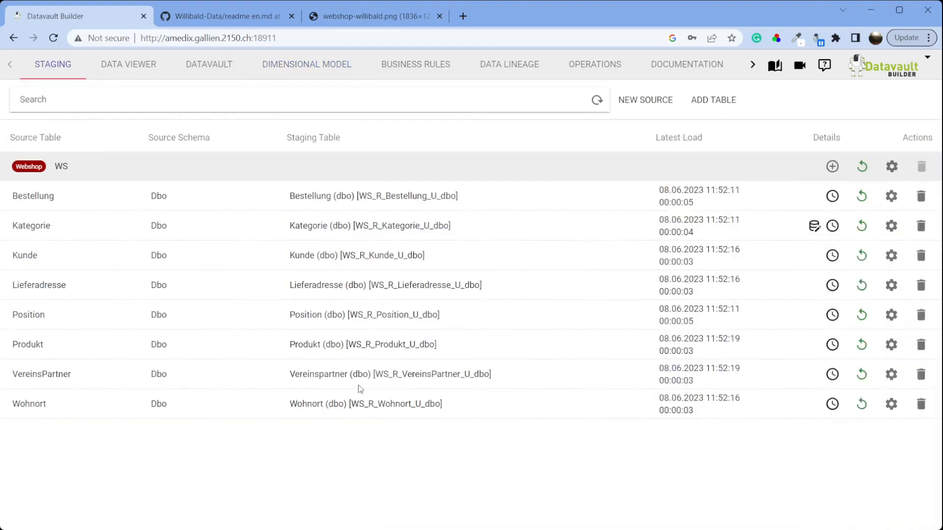
click(335, 346)
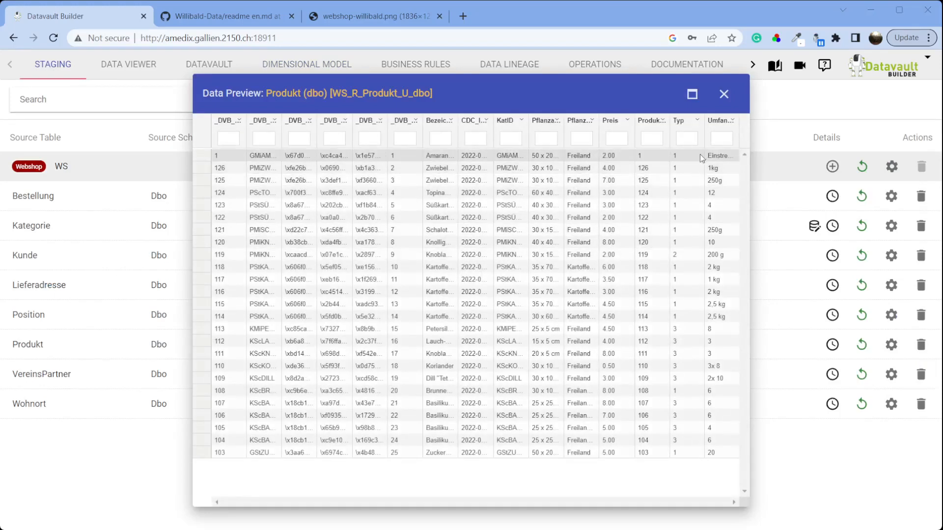
click(693, 96)
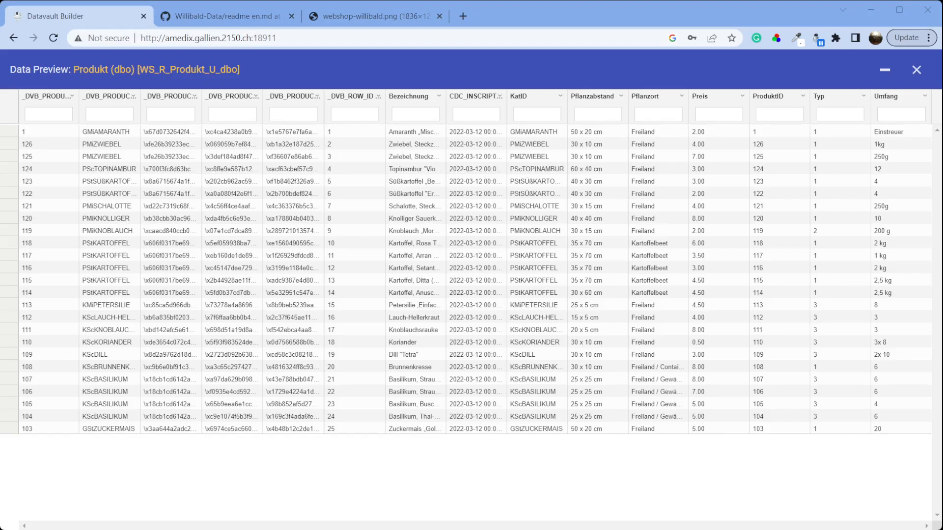
click(916, 71)
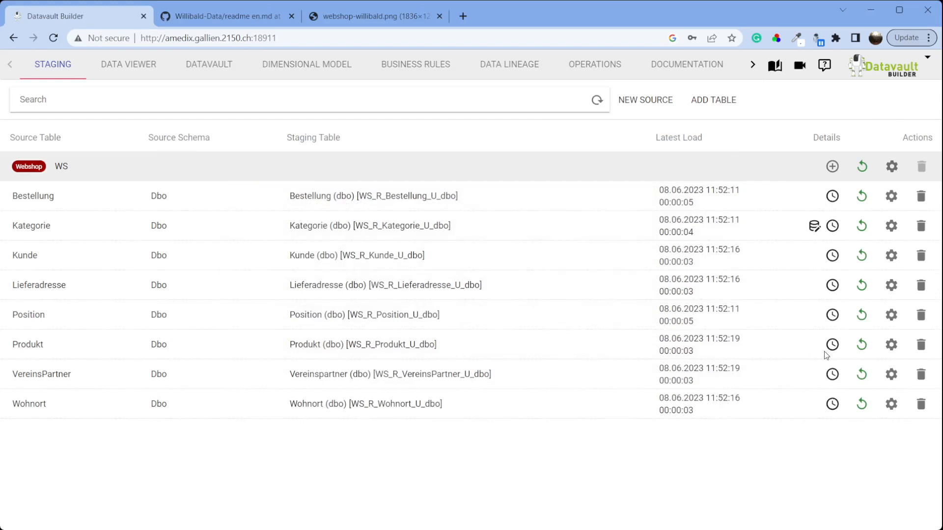
Step: Replace [KatID] with rtrim([KatID]) [KatID] in the Produkt staging table's source query, and save the table with immediate loading
click(893, 346)
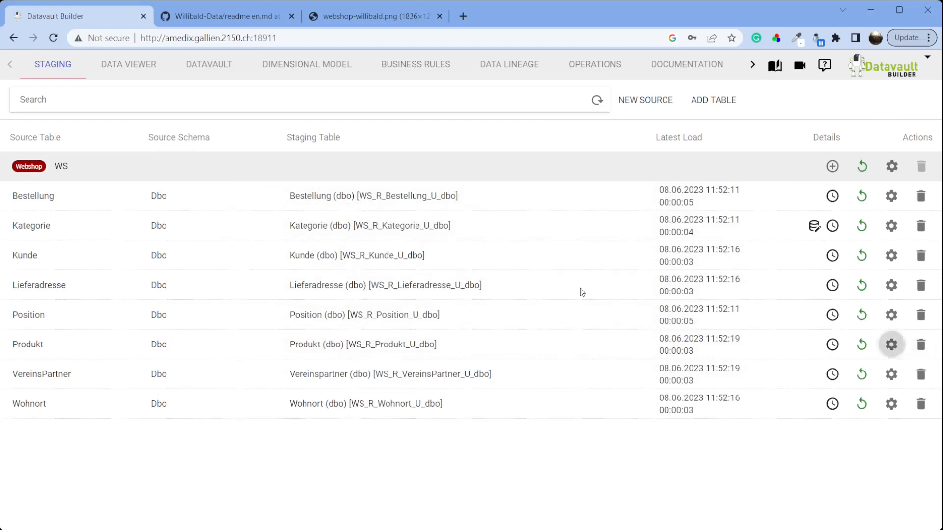
click(458, 269)
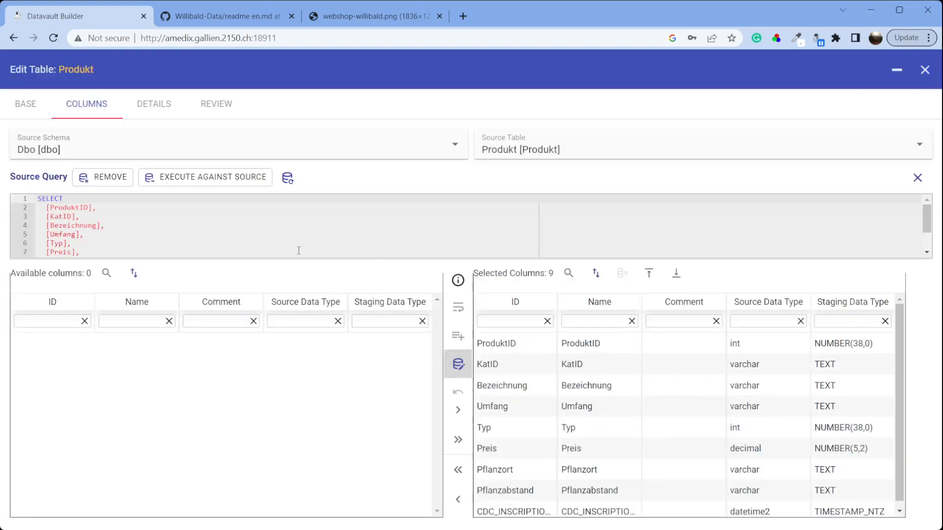
scroll(86, 229, down, 2)
scroll(74, 221, up, 2)
drag(44, 218, 81, 216)
text(rtrim([KatID]) [KatID])
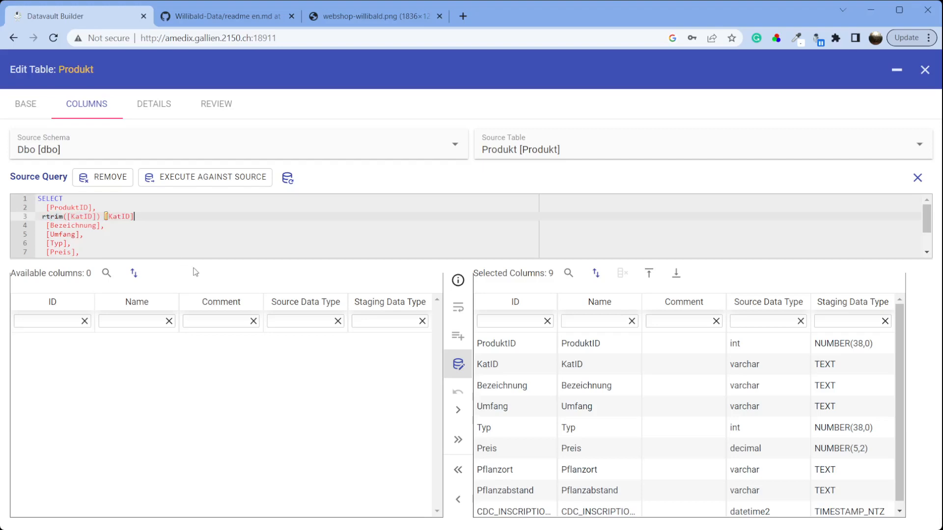
click(216, 104)
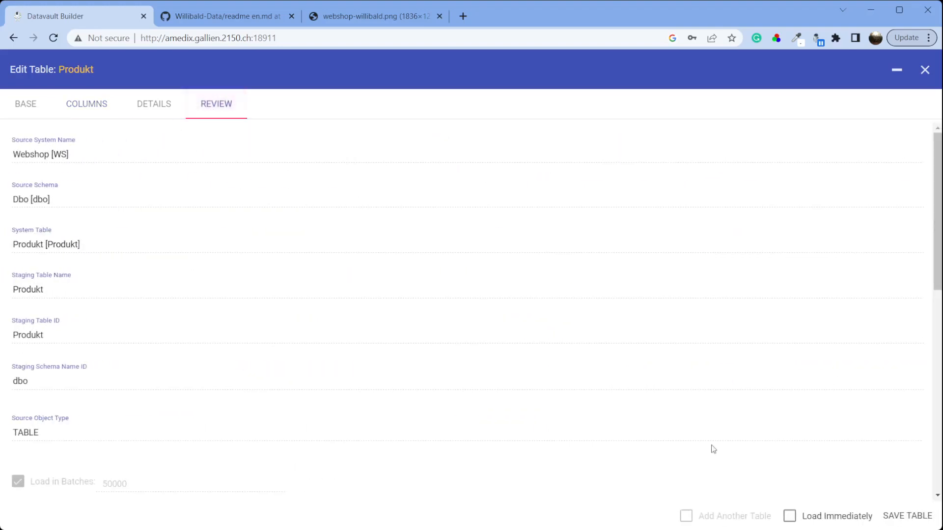
click(807, 517)
click(906, 516)
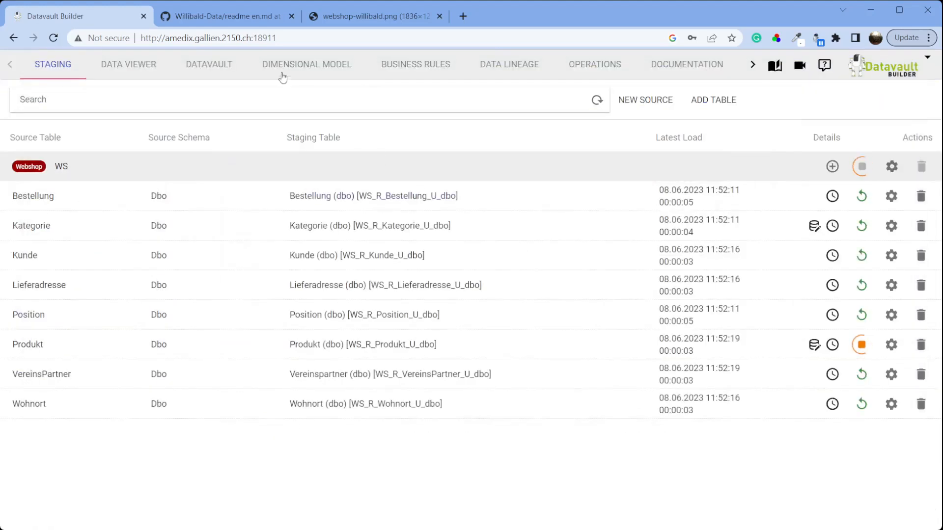
Step: Open the Webshop Default job and examine the load status between Webshop and Produkt
click(599, 69)
click(88, 100)
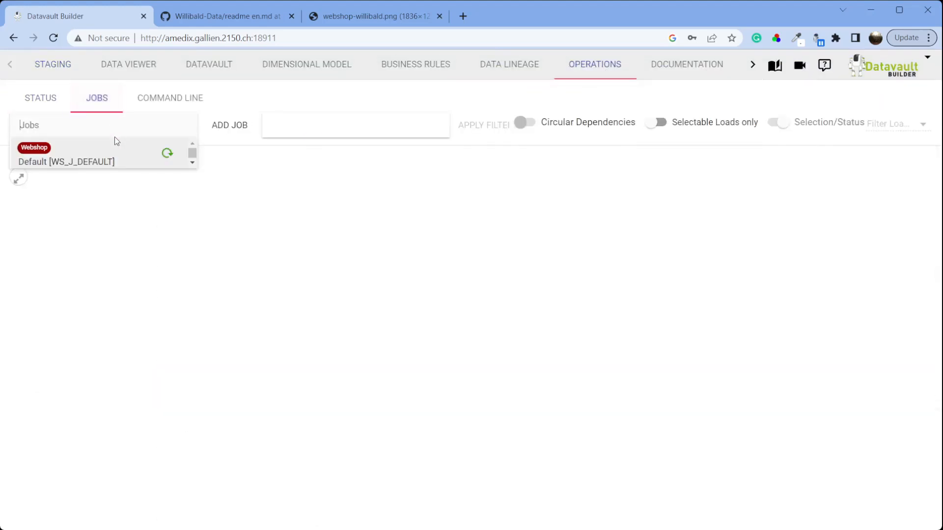
click(109, 161)
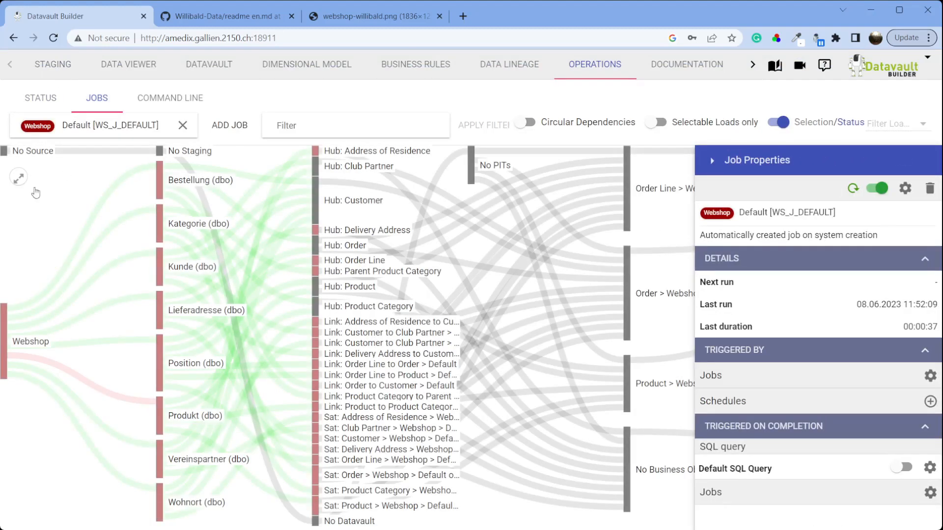
mouse_move(113, 399)
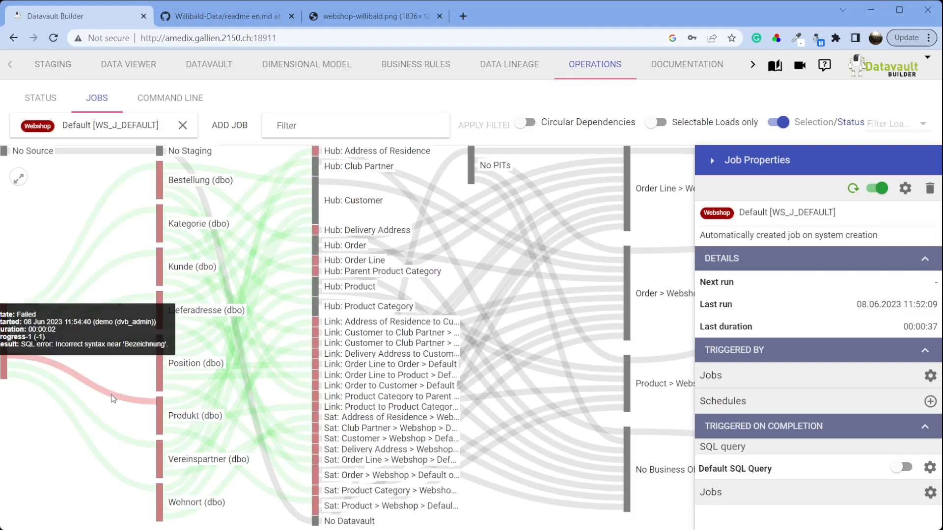
Step: Add the missing comma after rtrim([KatID]) [KatID] in the Produkt source query, and save the table with immediate loading
click(54, 65)
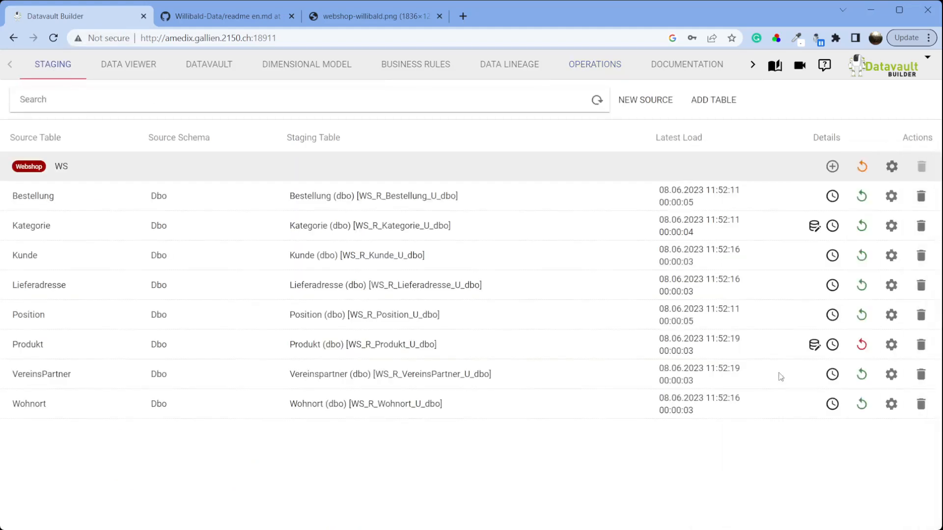
click(891, 346)
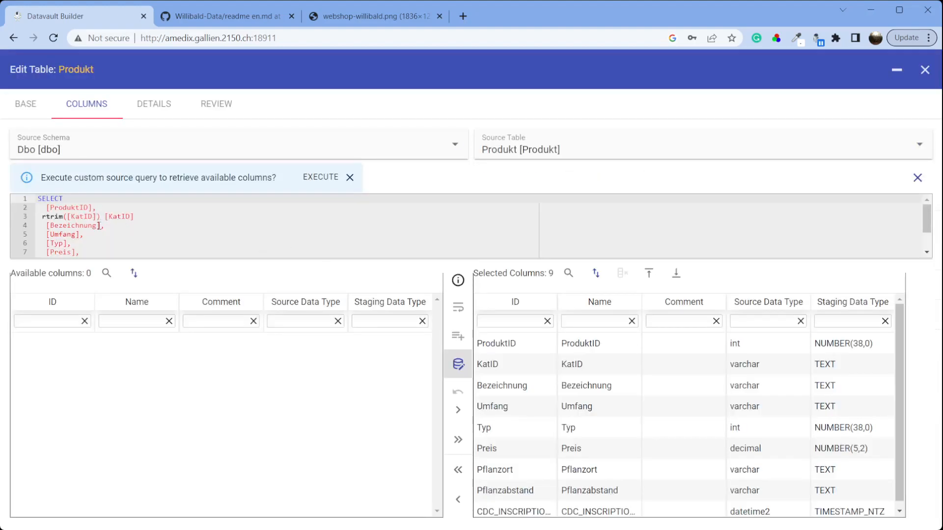
click(138, 219)
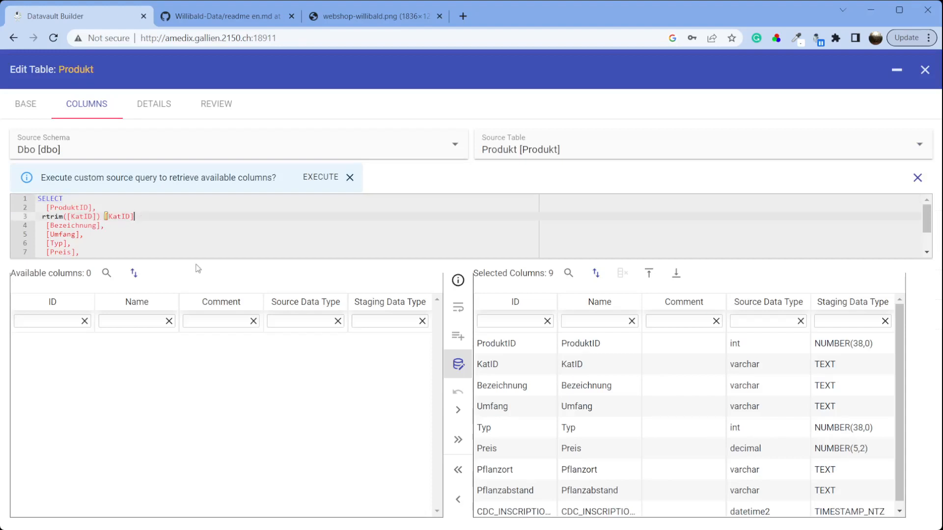
click(324, 186)
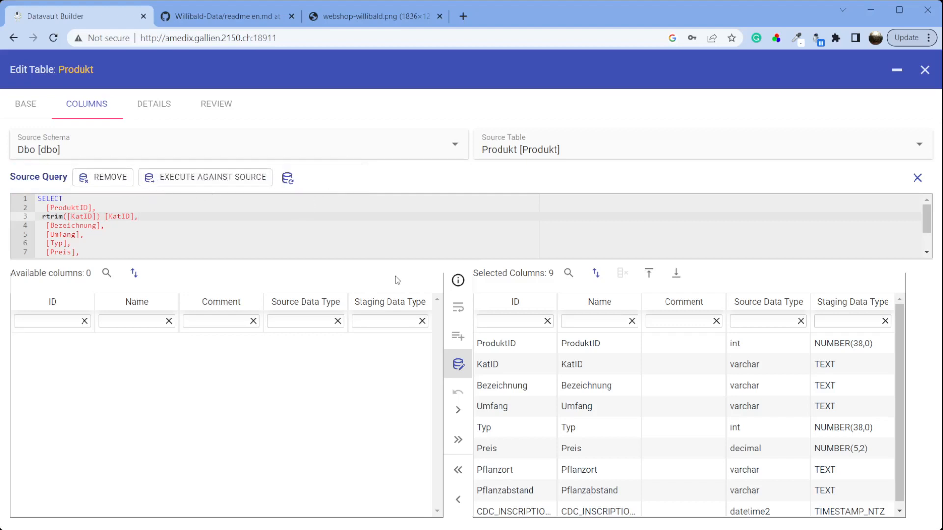
click(222, 104)
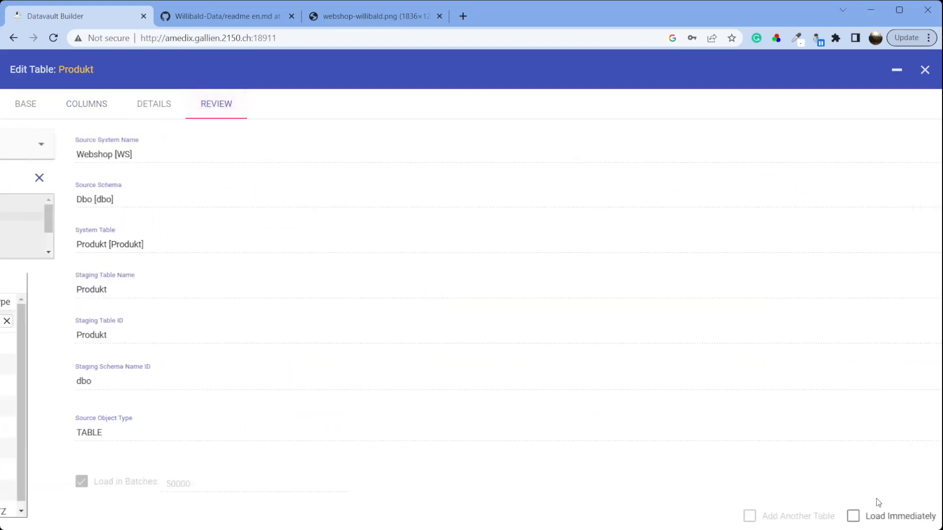
click(890, 519)
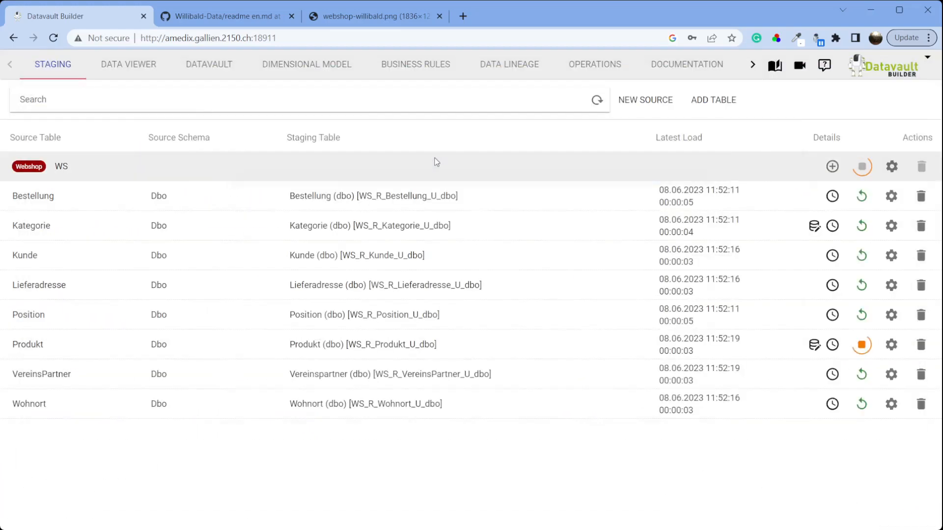
Step: Run the Webshop Default job and monitor its load duration
click(604, 69)
click(105, 99)
click(95, 154)
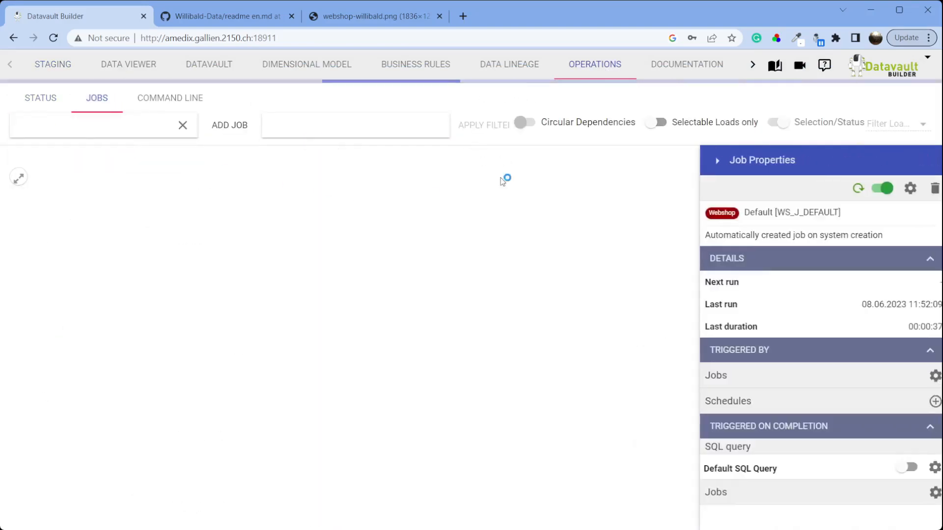
click(854, 189)
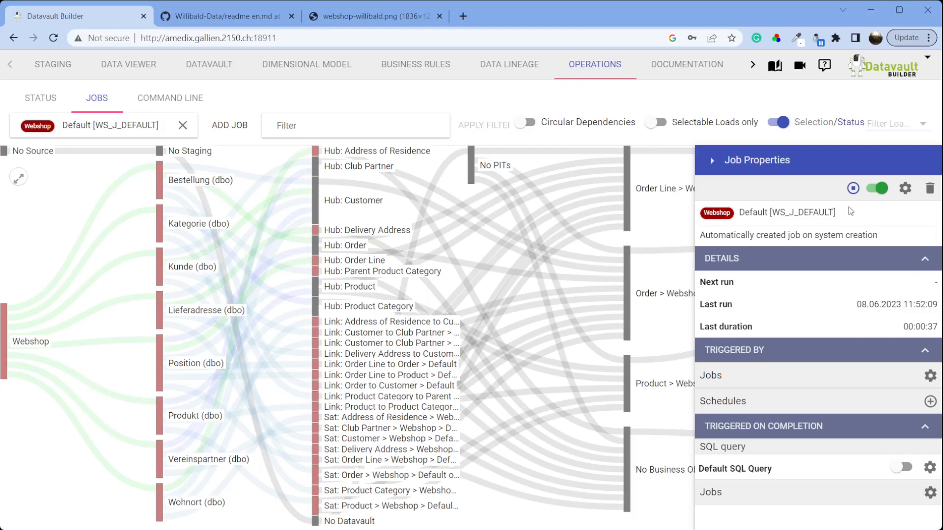
mouse_move(854, 200)
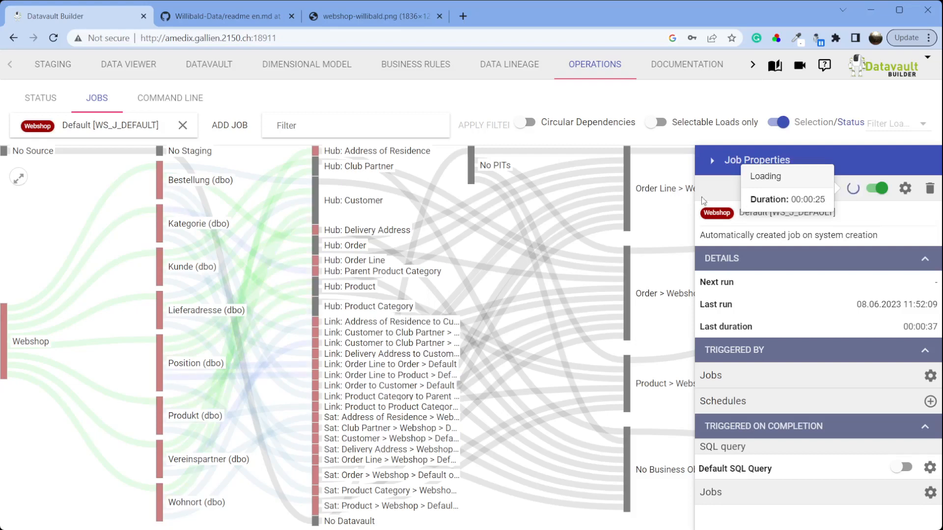
Step: Preview the Product business object's data in the dimensional model twice, checking the Product Category Name column
click(314, 67)
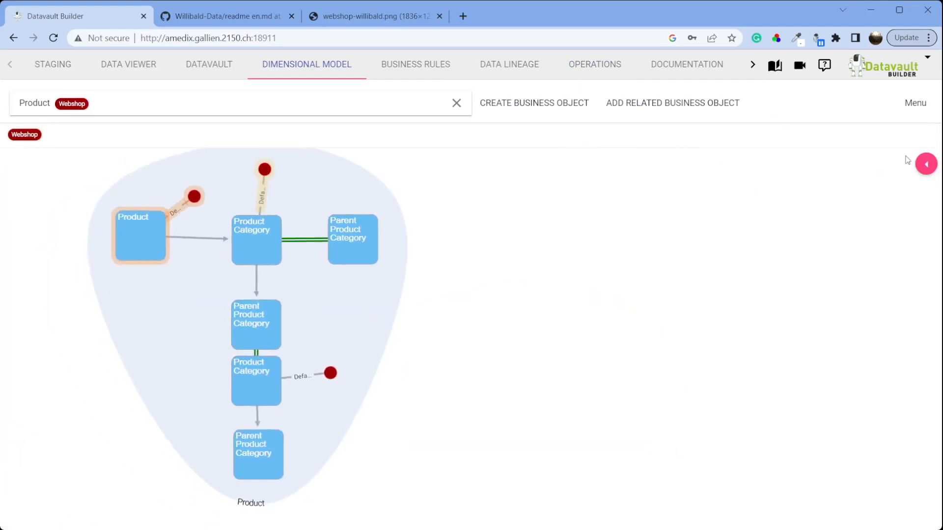
click(925, 164)
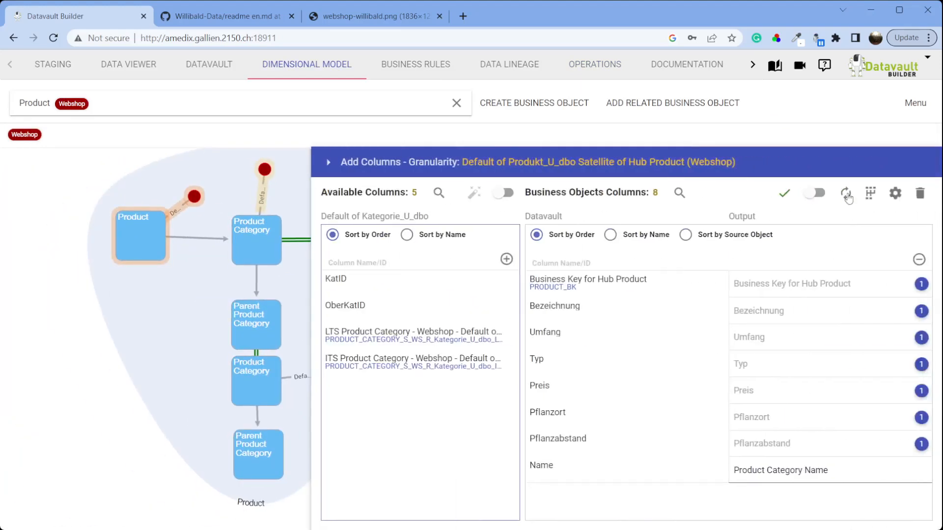
click(679, 193)
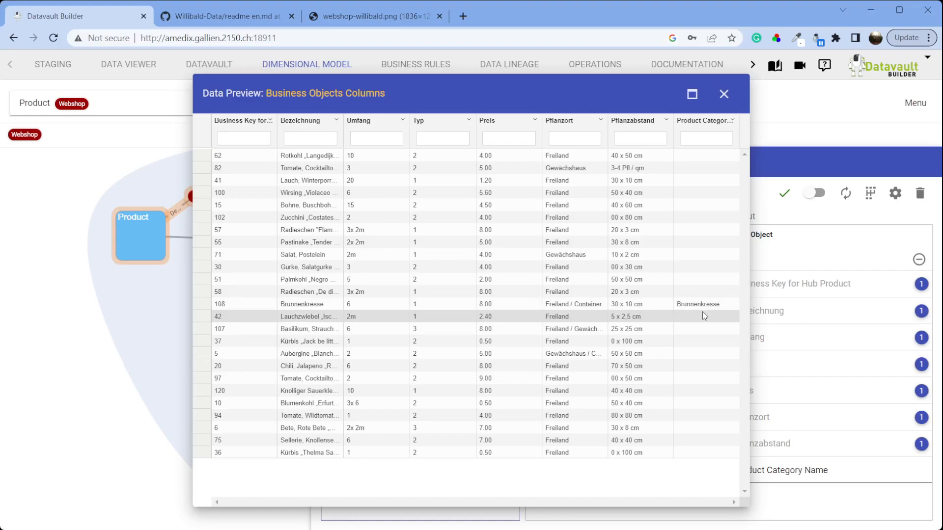
click(723, 95)
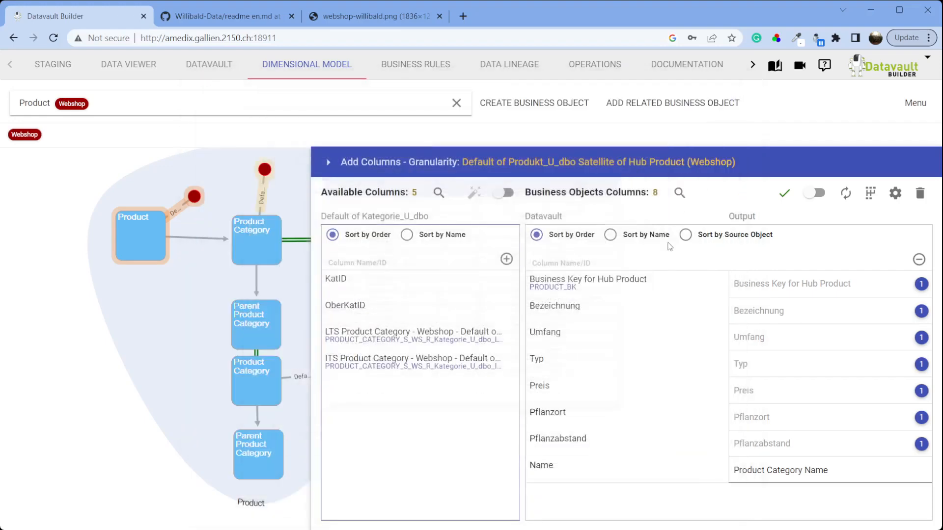
click(680, 195)
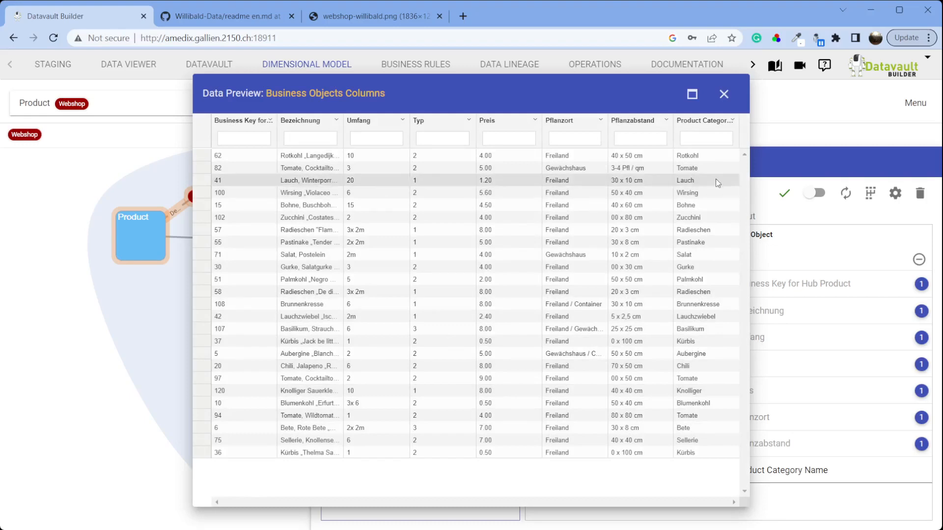
click(724, 94)
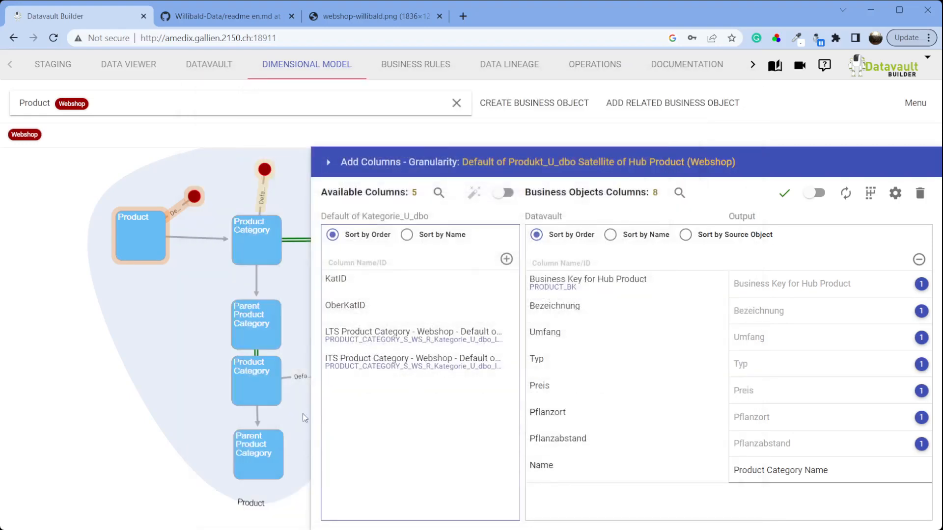
Step: Add Name from the second Product Category's satellite with the output name Parent Product Category Name, and save the Product business object
drag(125, 452, 20, 450)
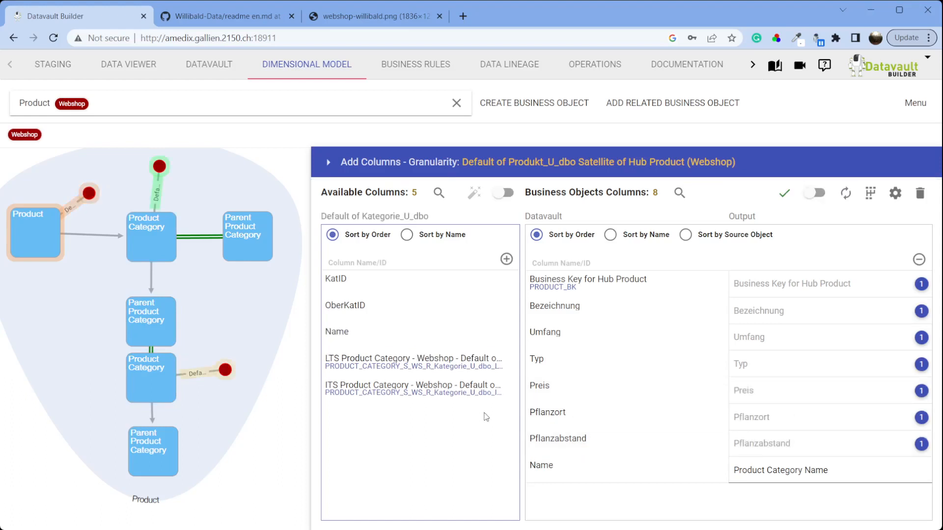
drag(368, 331, 756, 509)
click(756, 498)
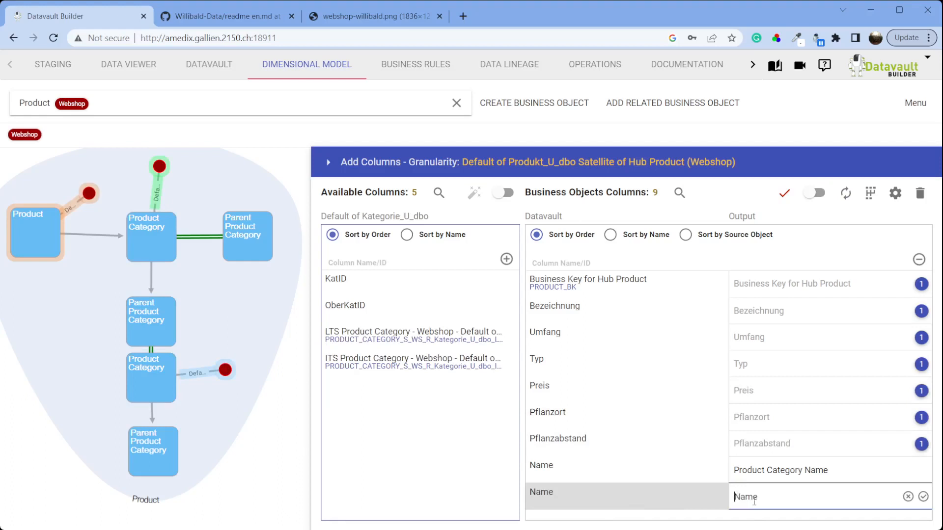
text(Parent Product )
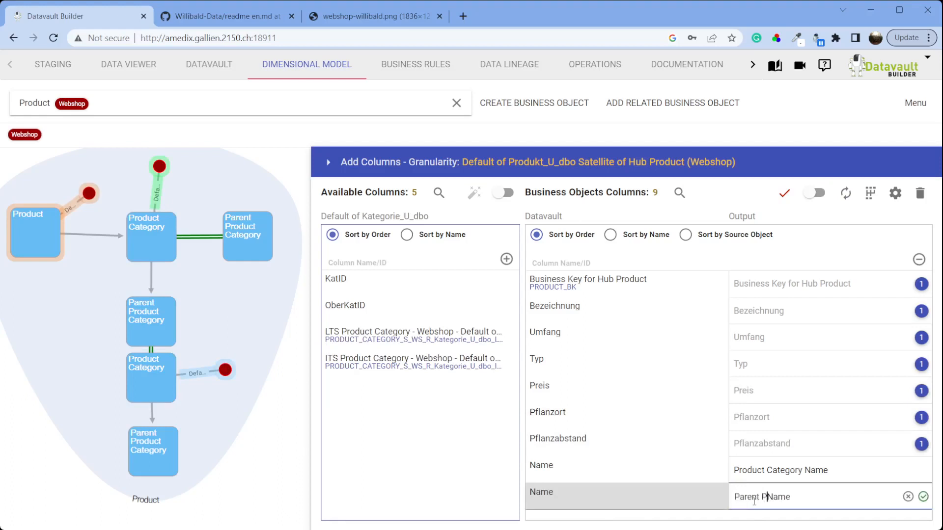
text(Categro)
key(BackSpace)
key(BackSpace)
text(ry)
key(Return)
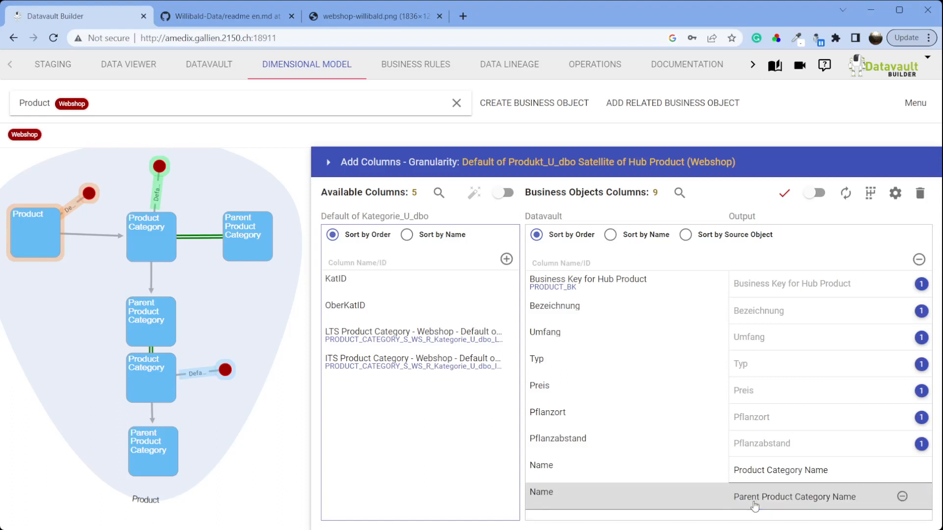
click(784, 194)
Step: Expand the lowest Parent Product Category into a third Product Category and select that hub's Default of Kategorie_U_dbo satellite
drag(160, 459, 161, 459)
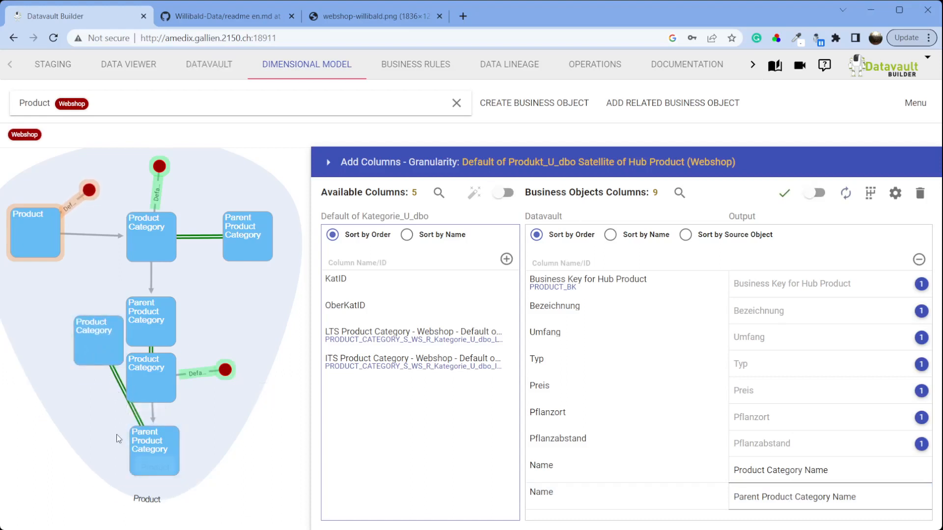
click(101, 355)
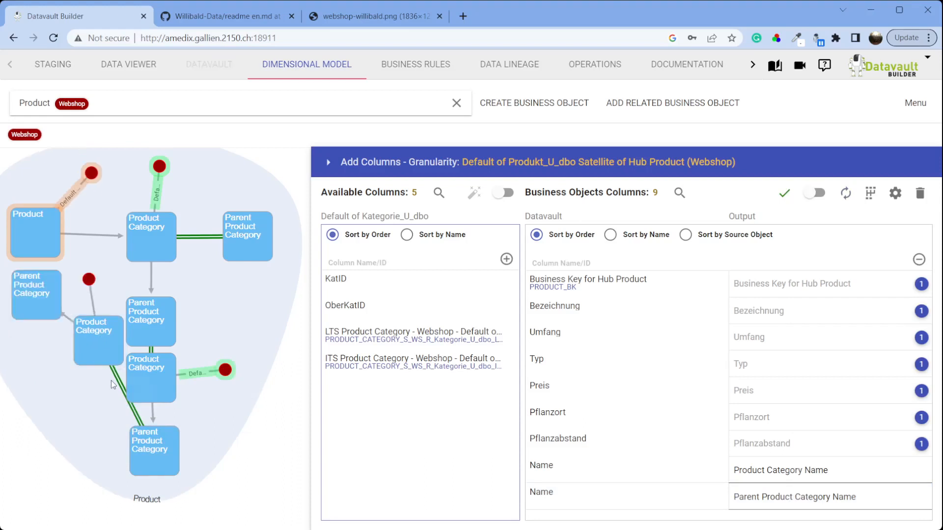
click(105, 272)
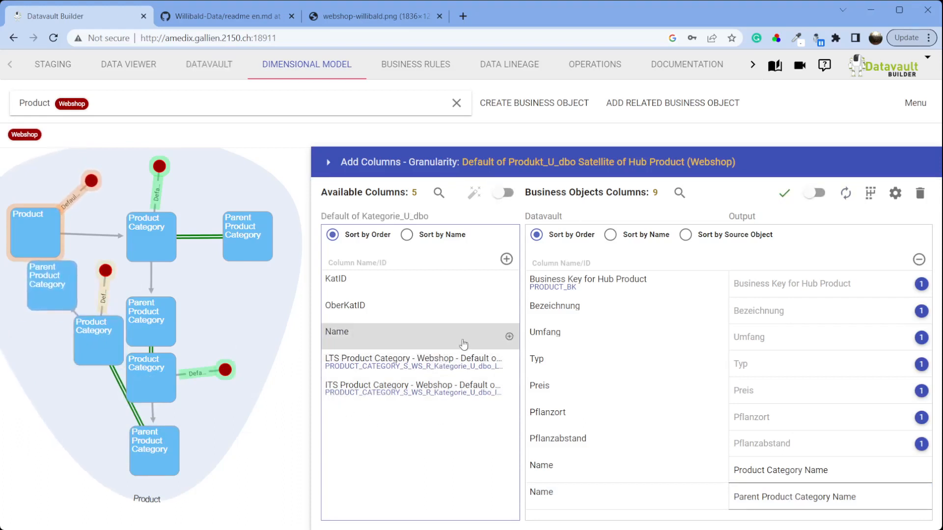
Step: Add Name from the third Product Category's satellite with the output name Super Category Name, and save the Product business object
click(506, 339)
scroll(727, 442, down, 1)
click(748, 504)
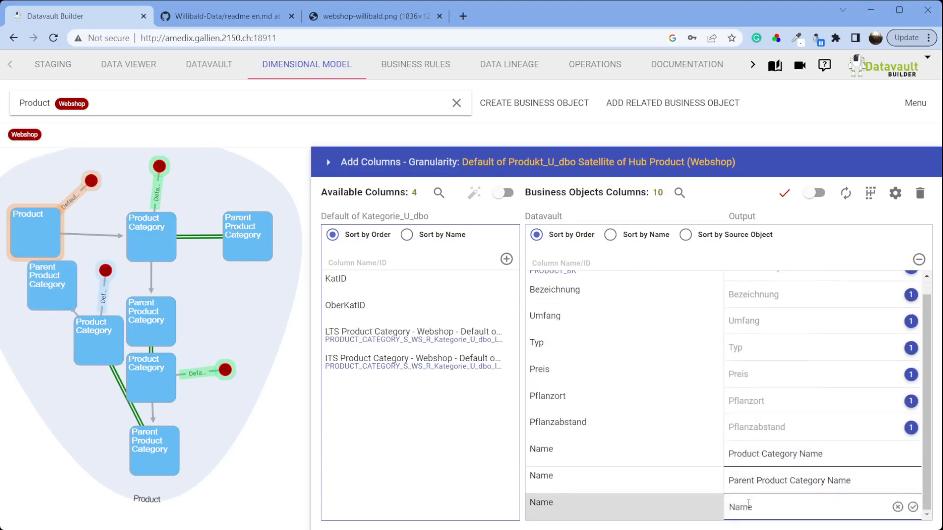
text(Super Category)
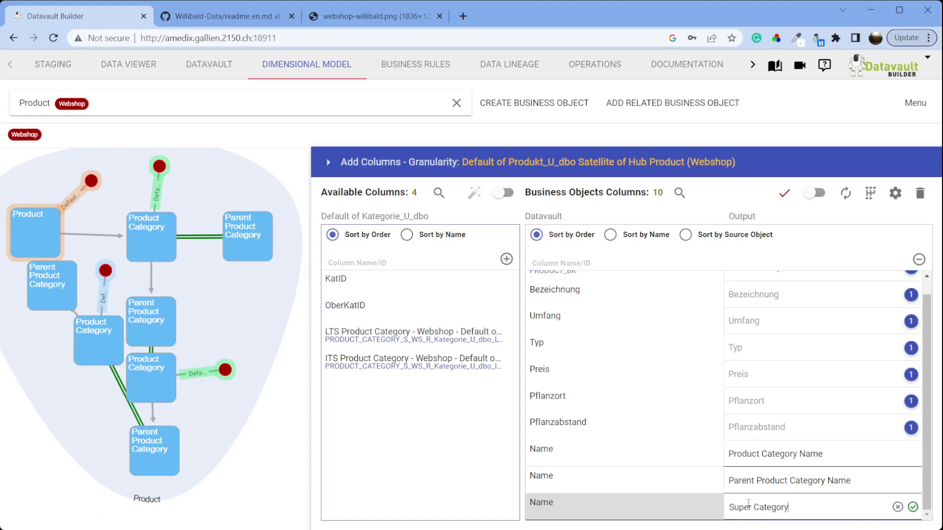
click(783, 194)
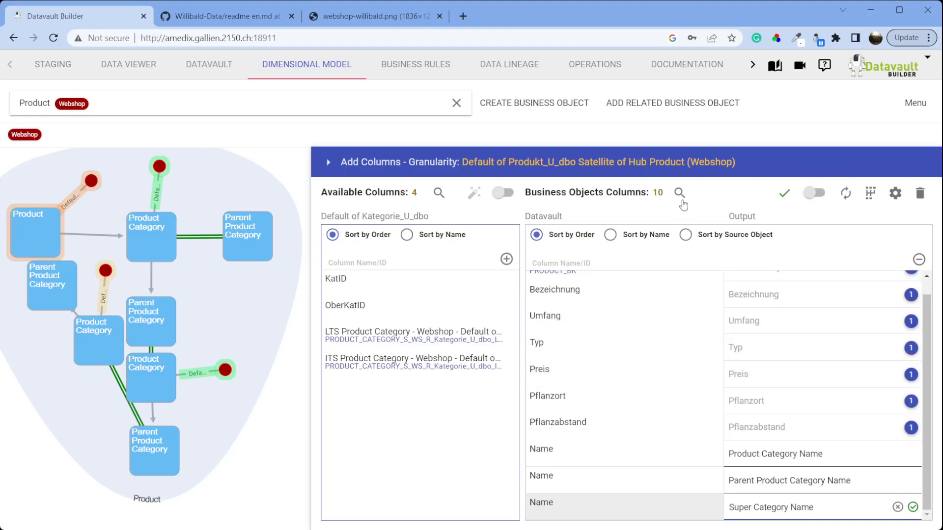
click(913, 508)
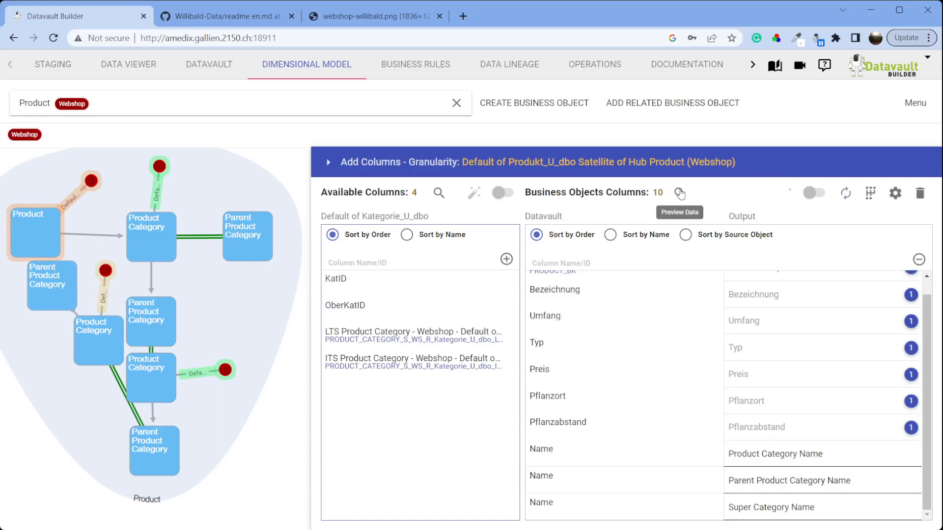
Step: Preview the Product business object's data at full size, checking the three category name columns, and close the preview
click(679, 193)
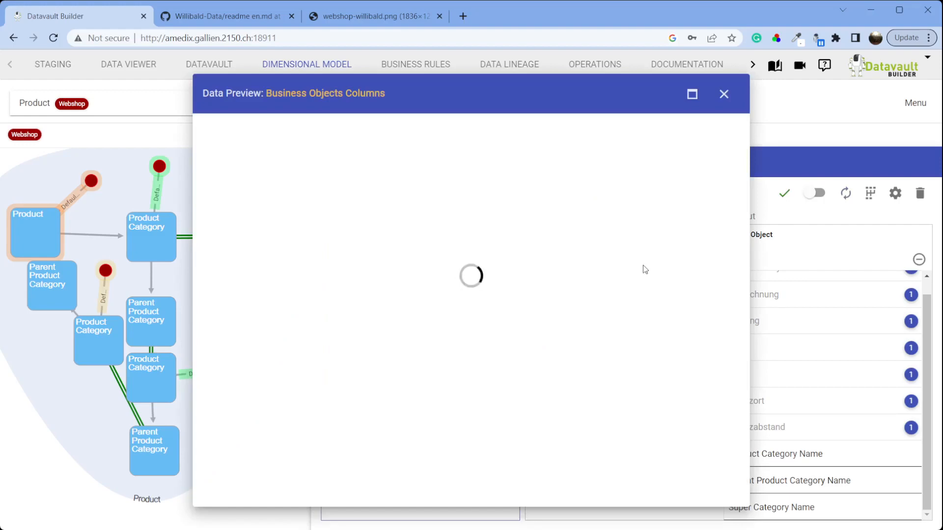
click(691, 94)
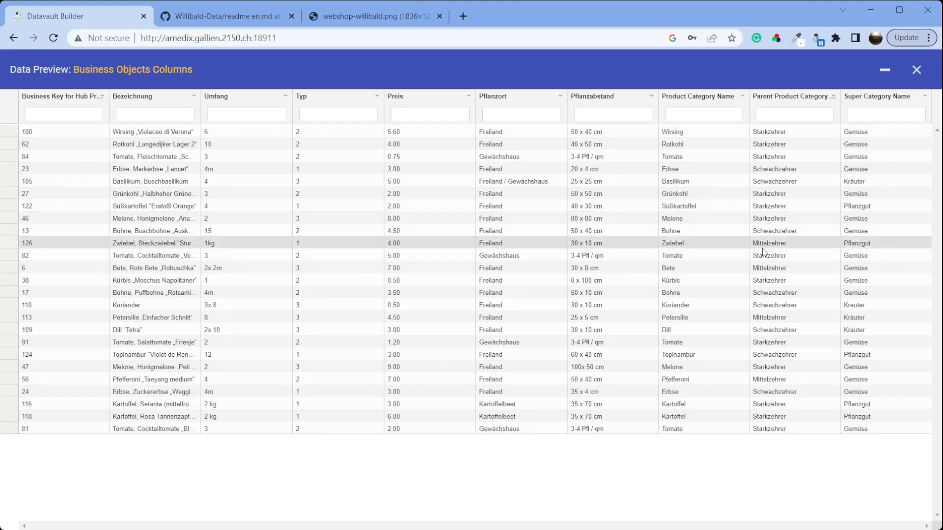
click(917, 71)
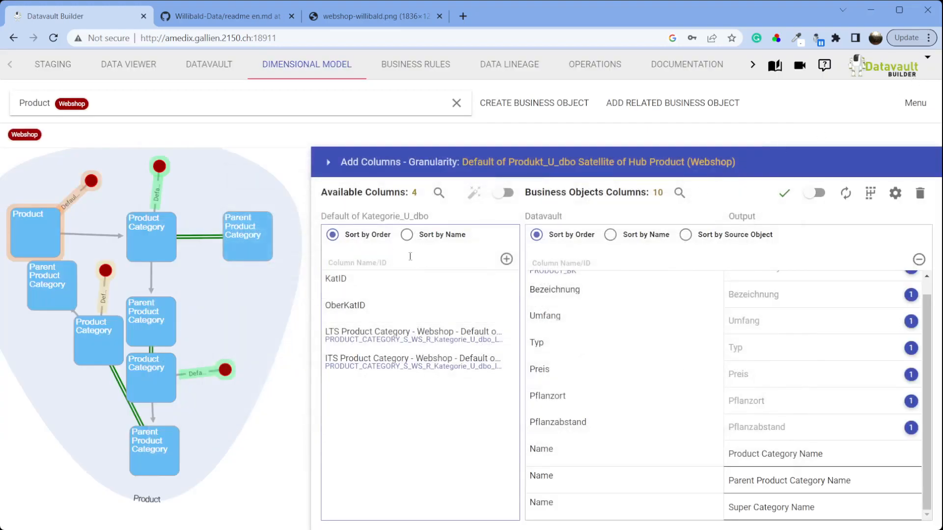
click(328, 163)
Step: Include the Product's Unaltered default business ruleset in the access layer, save its properties, and return to the Datavault model
click(416, 65)
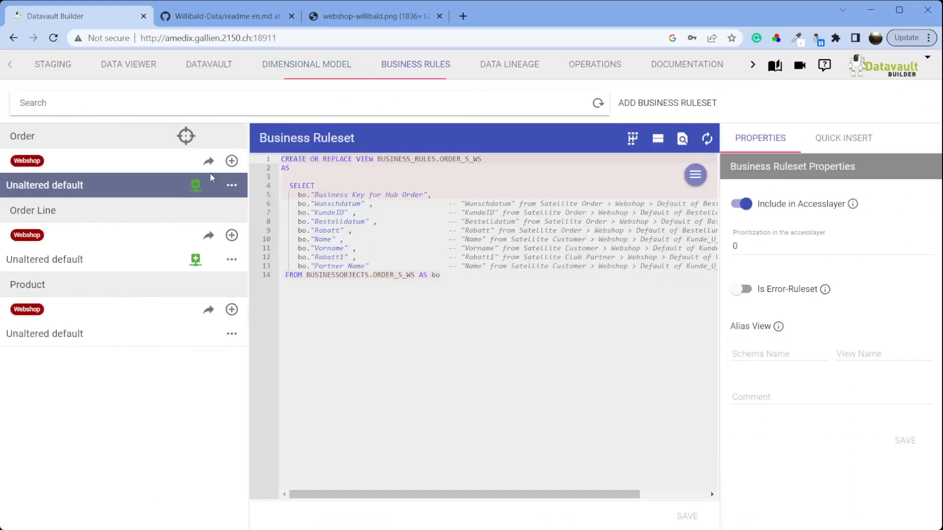
click(60, 333)
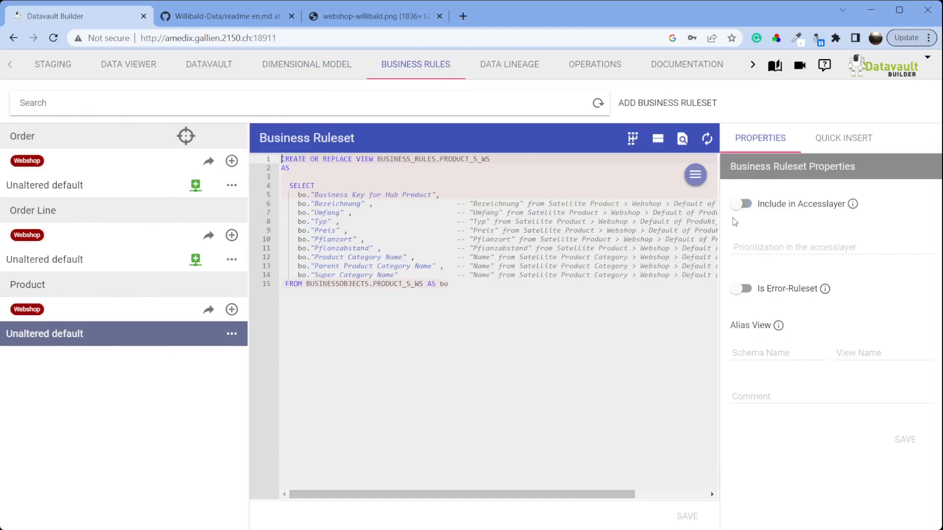
click(733, 204)
click(905, 440)
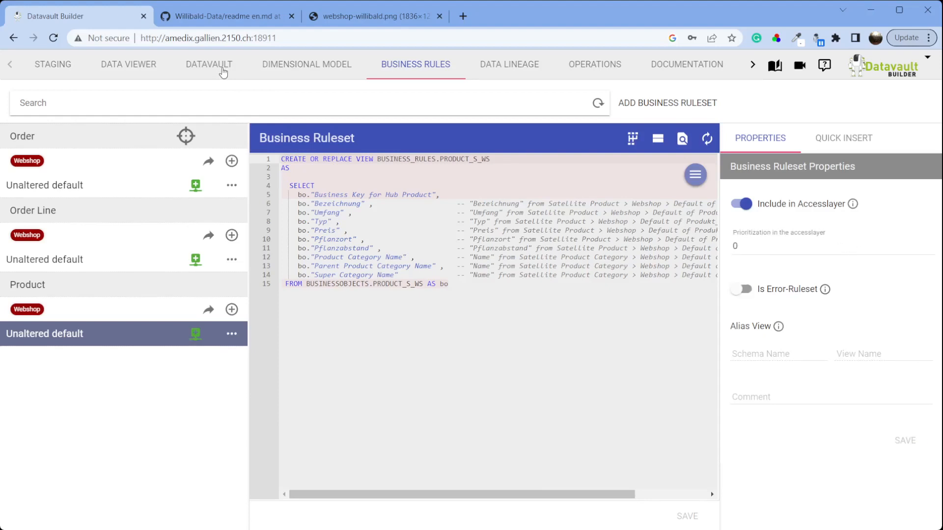
click(222, 74)
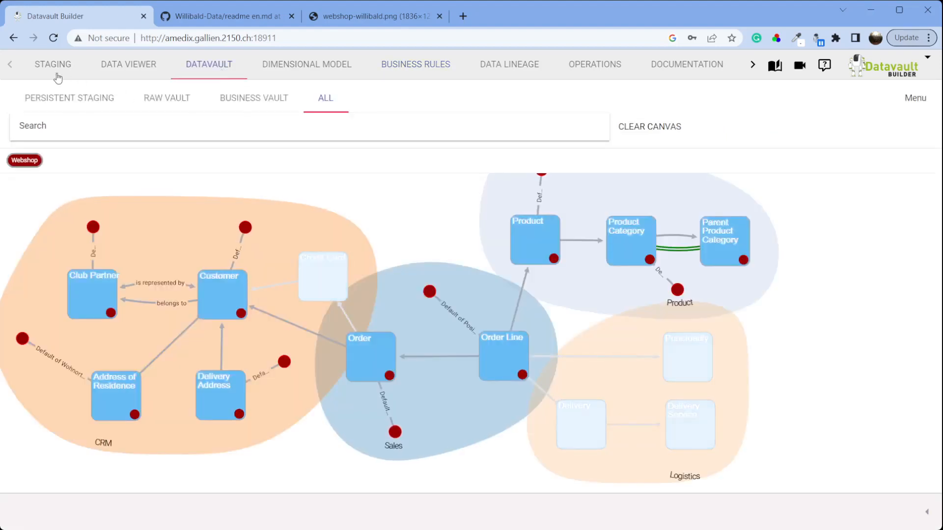
Step: Inspect the rtrim on KatID in the custom source query of the Produkt staging table
click(43, 71)
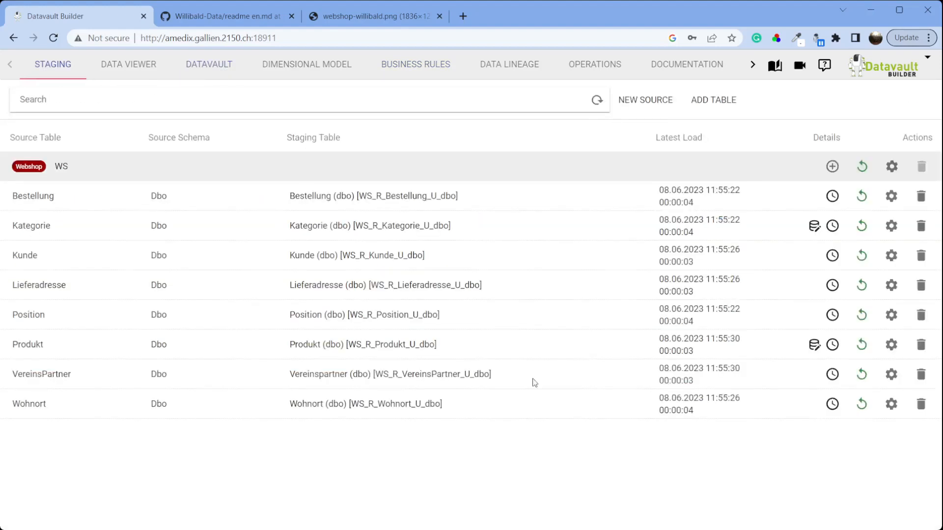
click(891, 345)
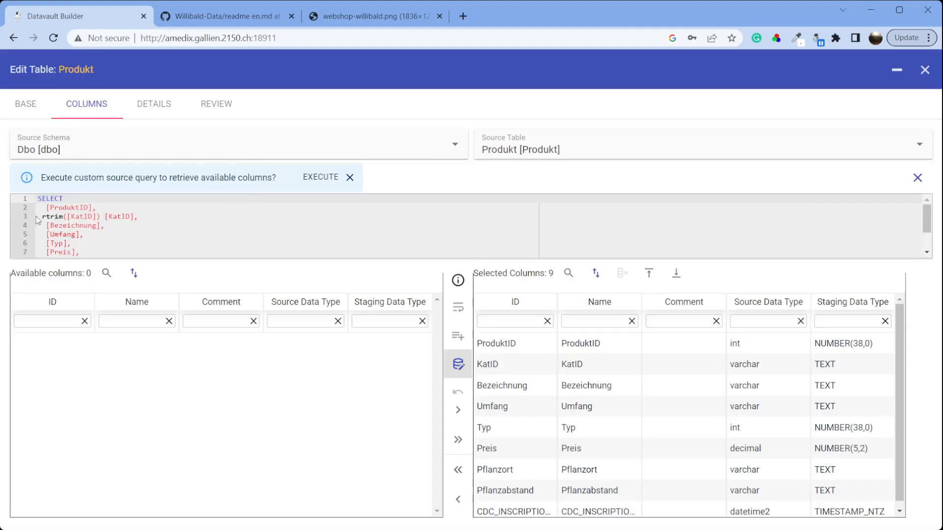
drag(42, 216, 131, 216)
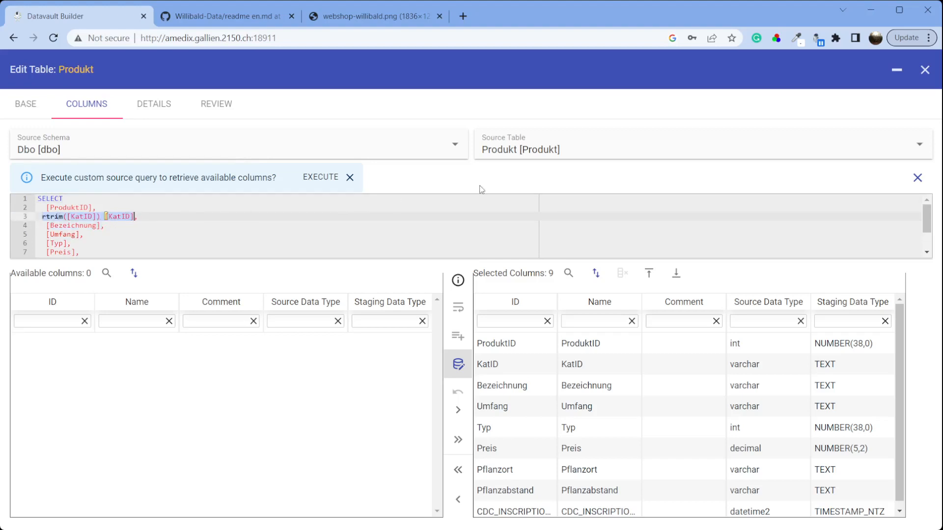
click(924, 70)
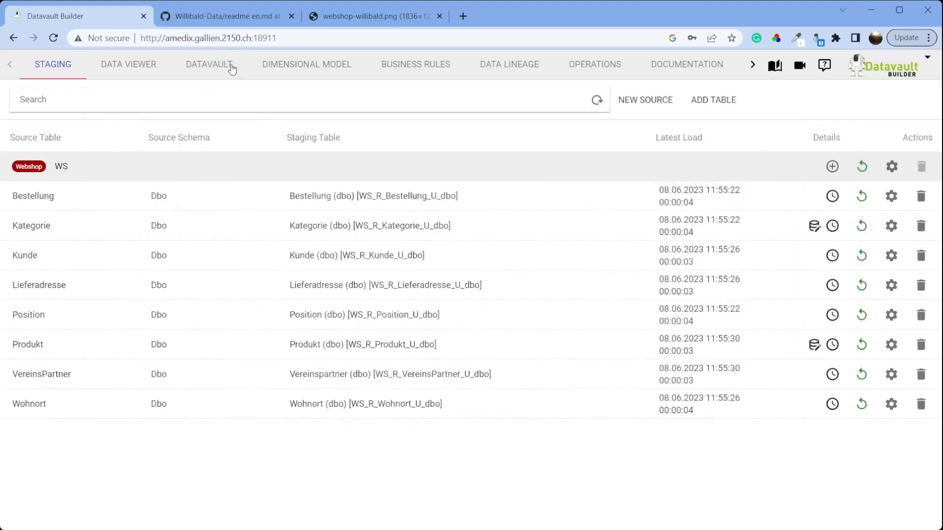
Step: Review the product hubs in the data vault, and the Product business object with its business ruleset
click(214, 71)
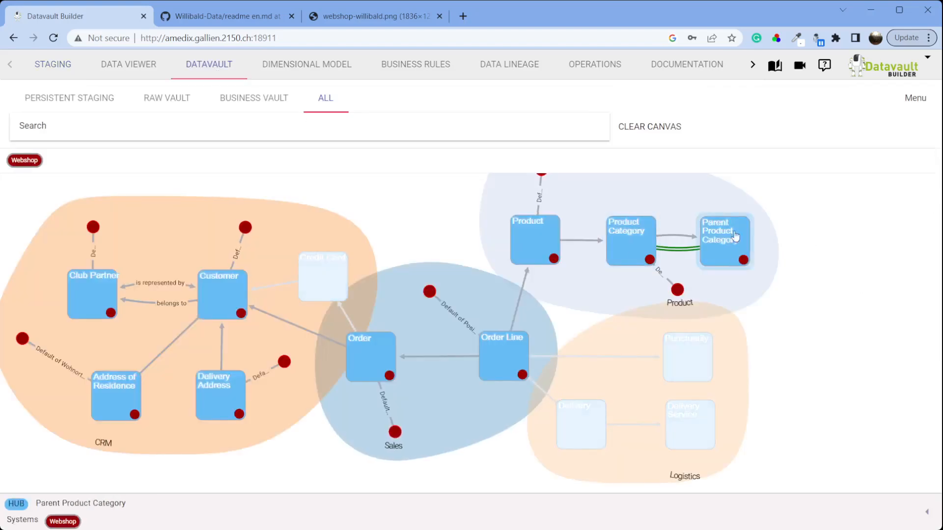
click(300, 75)
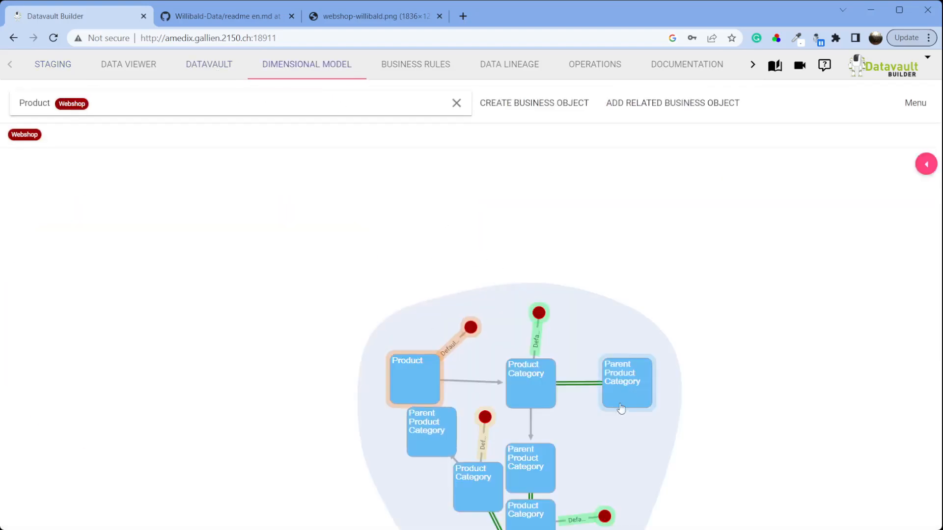
click(385, 73)
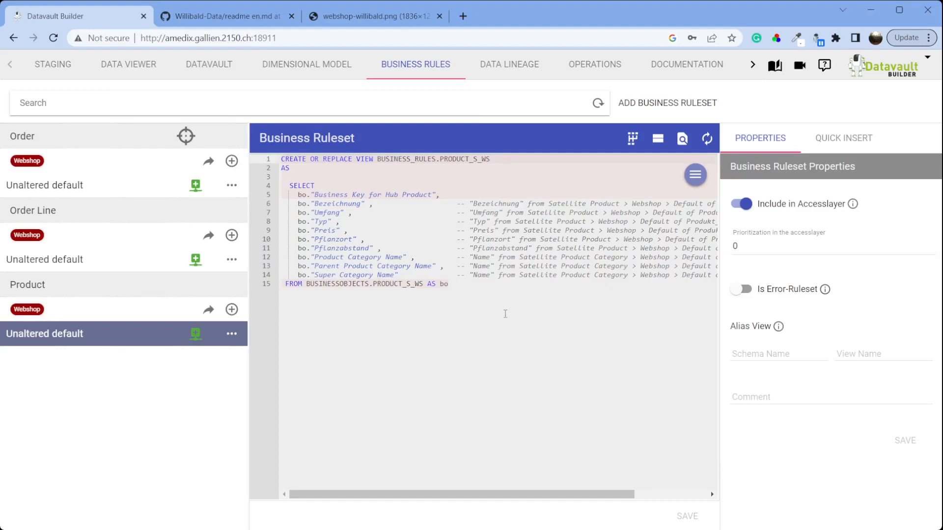
click(339, 66)
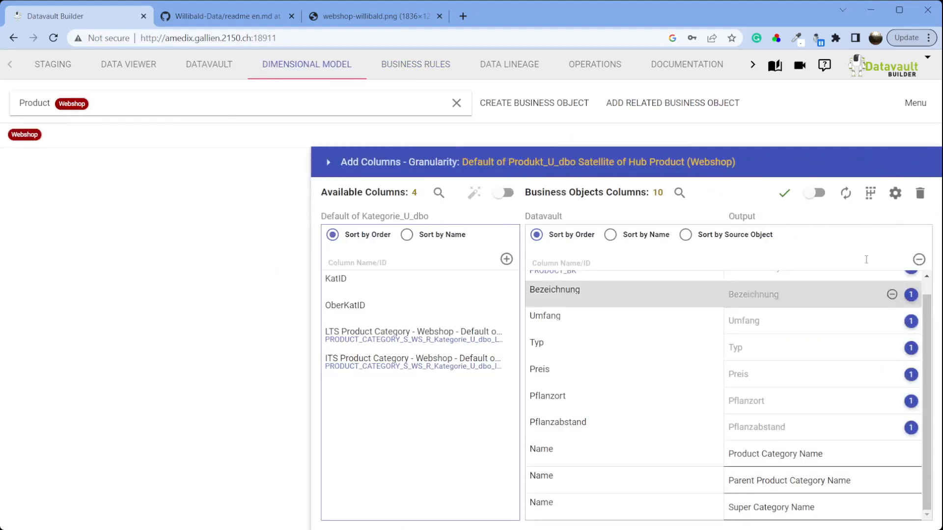
click(328, 162)
Step: Check the source data model in the Willibald-Data readme and the staged Kategorie data in Datavault Builder
click(223, 20)
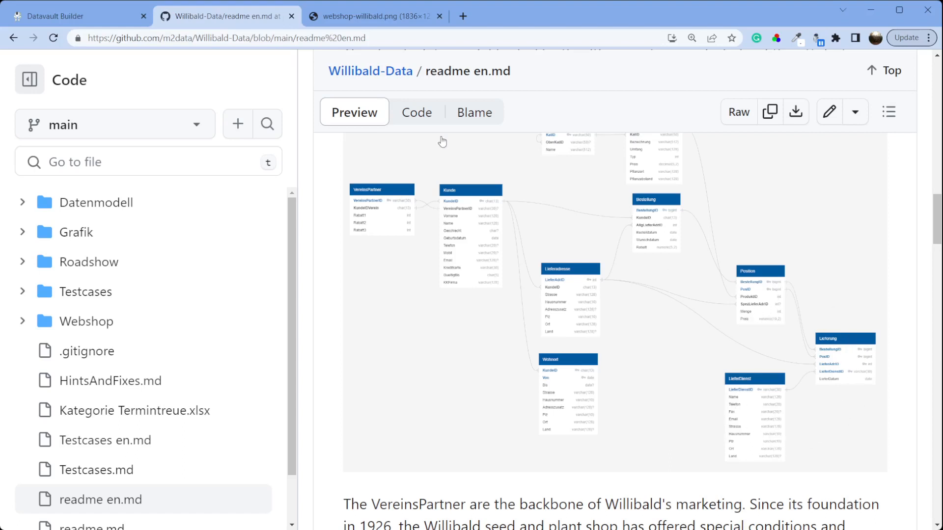
click(90, 19)
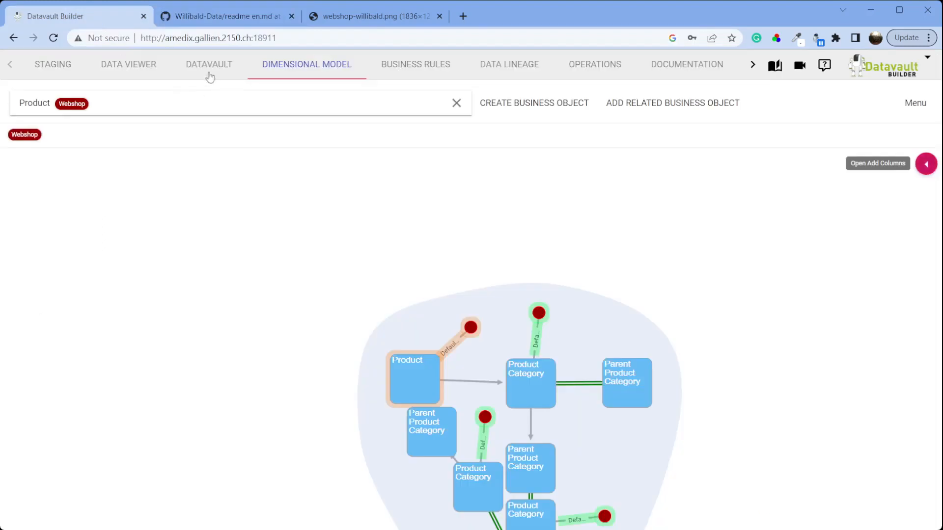
click(128, 65)
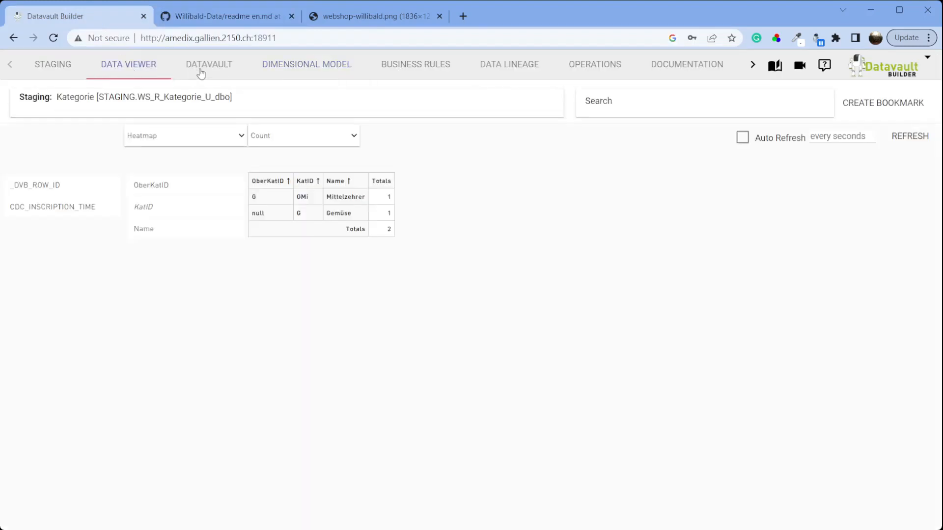
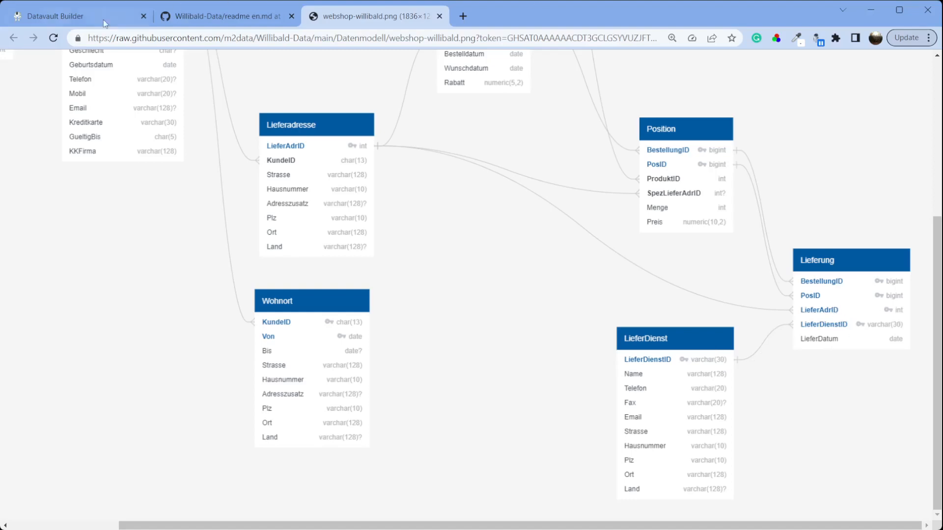
Step: In Datavault Builder staging, start a new Webshop table from schema Dbo and source table Lieferung, selecting all of its columns
click(68, 18)
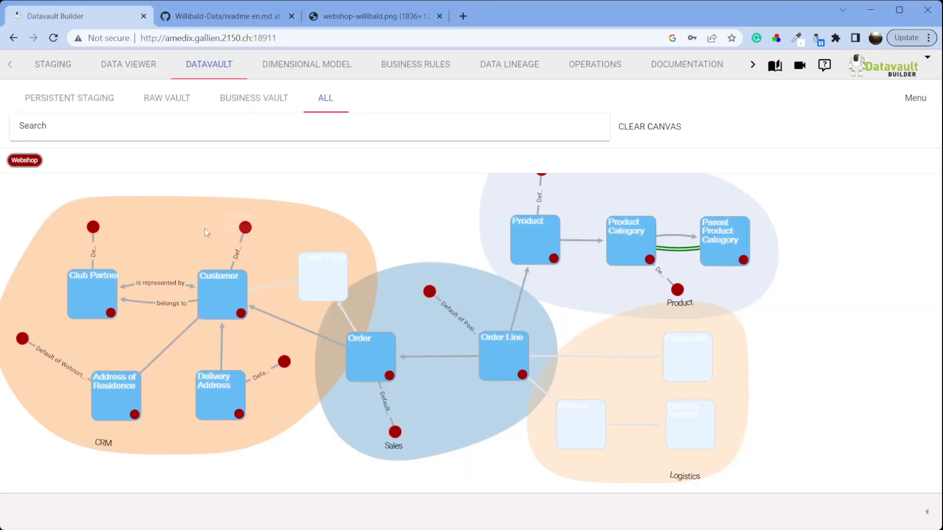
click(57, 73)
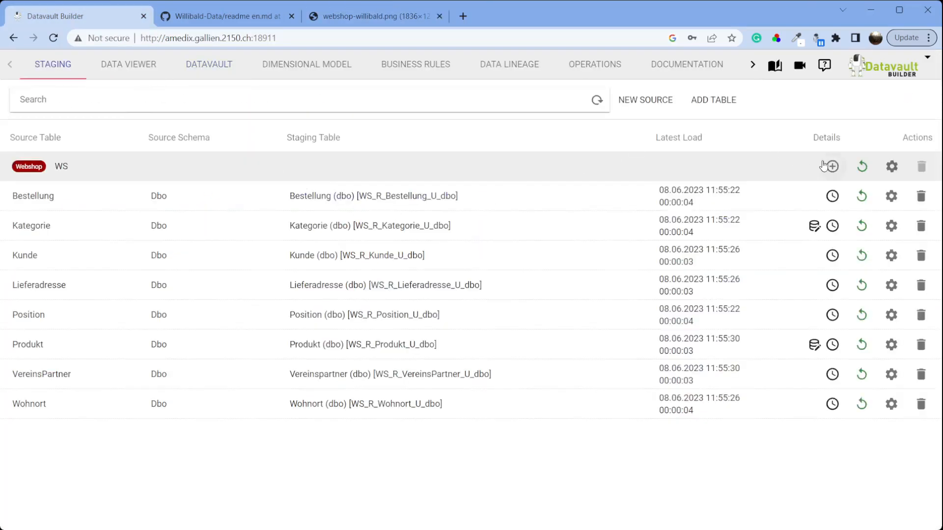
click(831, 167)
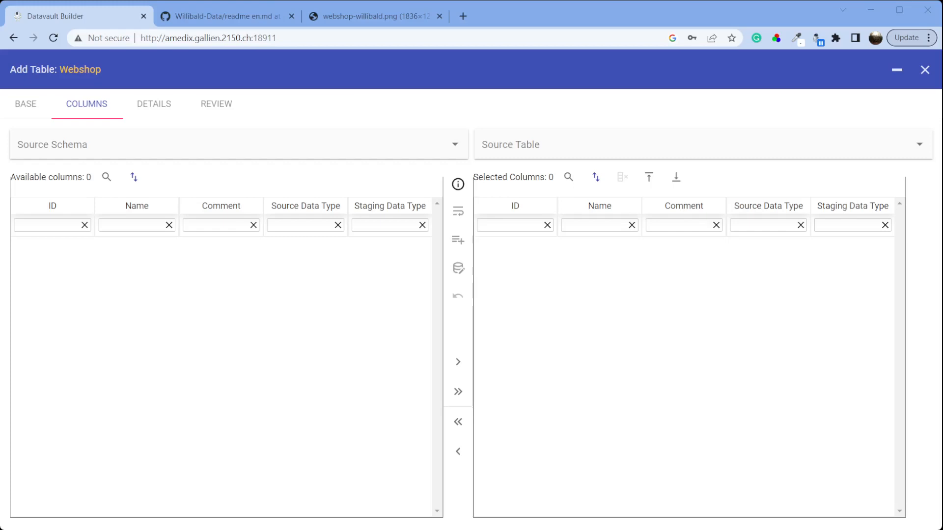
click(703, 145)
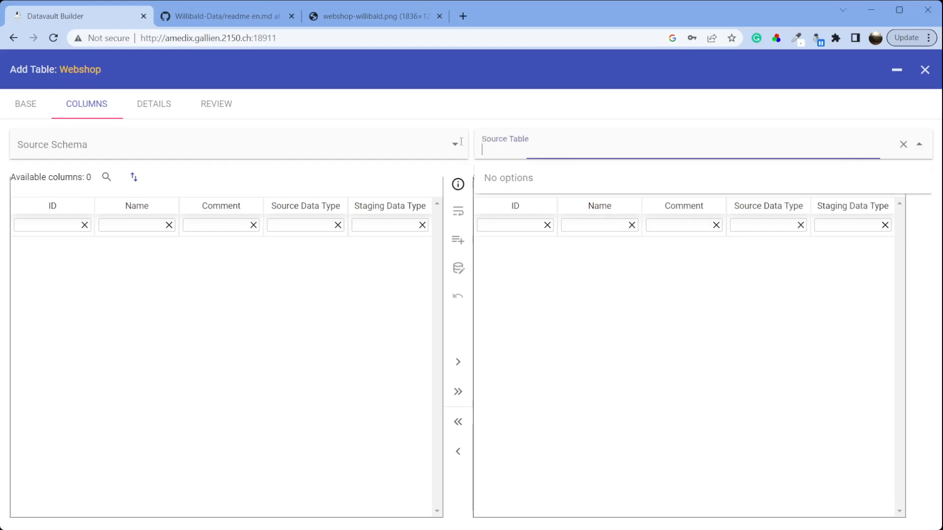
click(363, 143)
click(260, 179)
click(526, 144)
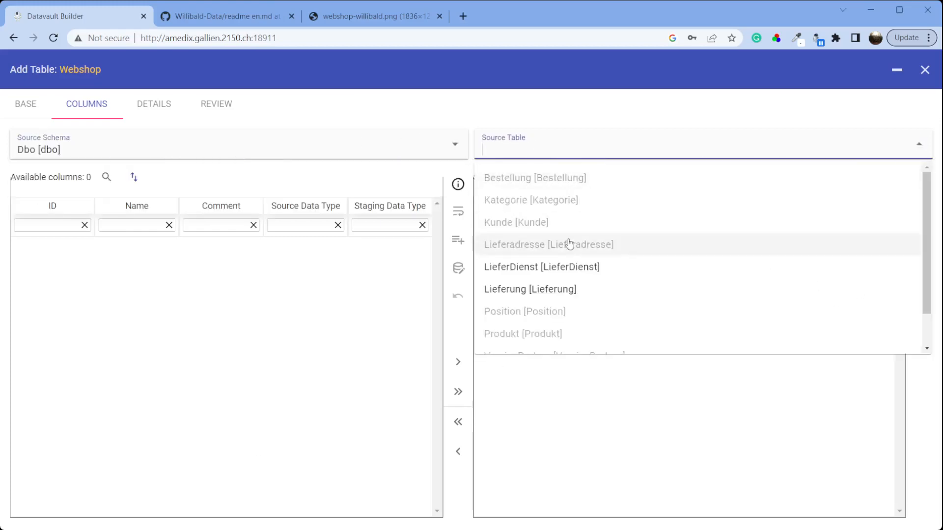
click(571, 293)
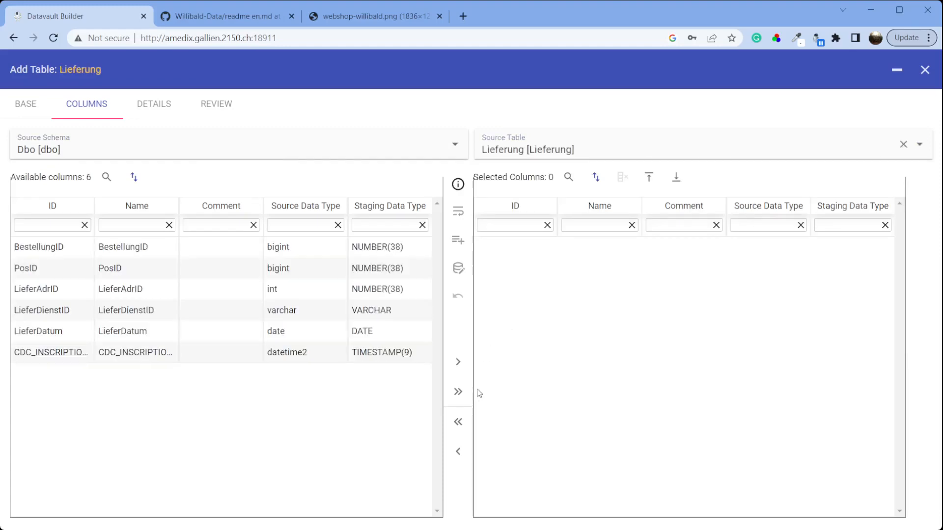
click(458, 395)
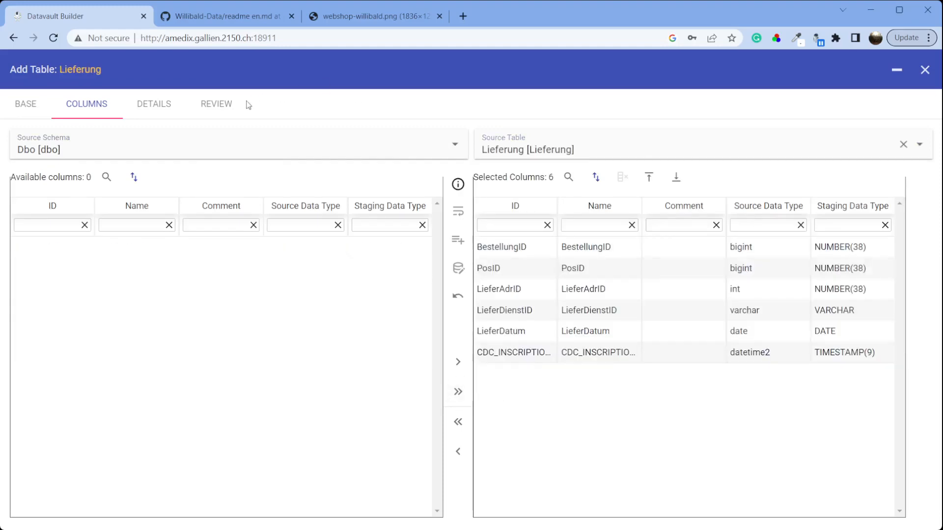
Step: Add the Lieferung staging table with immediate loading enabled and the option to add another table
click(211, 114)
click(800, 515)
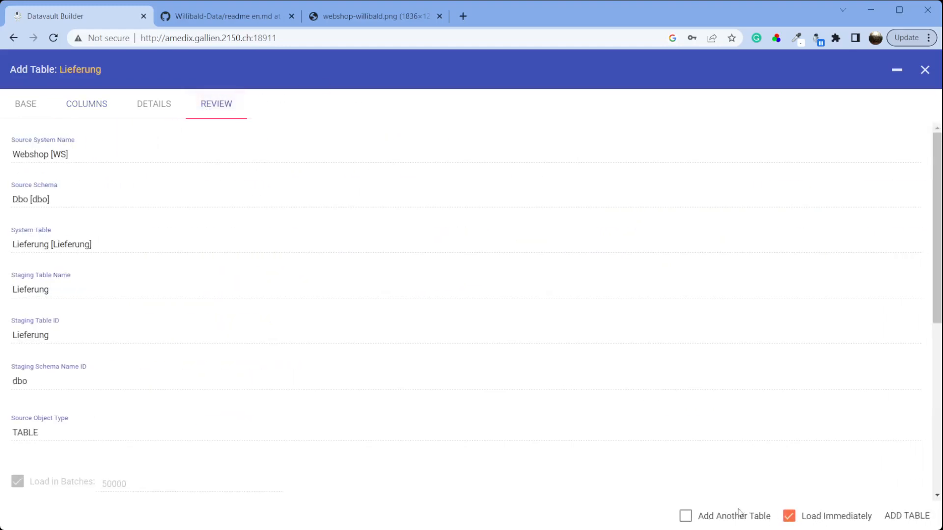
click(736, 518)
click(907, 515)
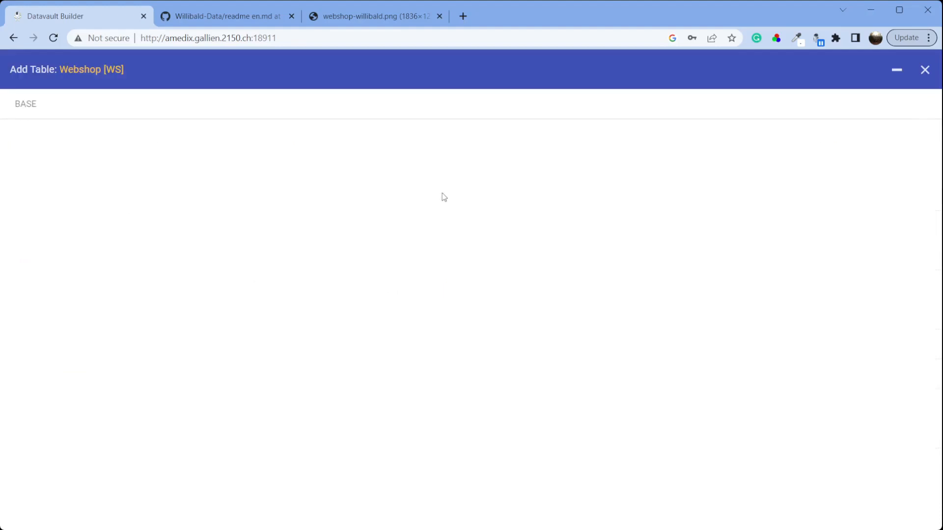
Step: Set up the next Webshop staging table from schema Dbo and source table LieferDienst, selecting all available columns
click(407, 147)
click(316, 174)
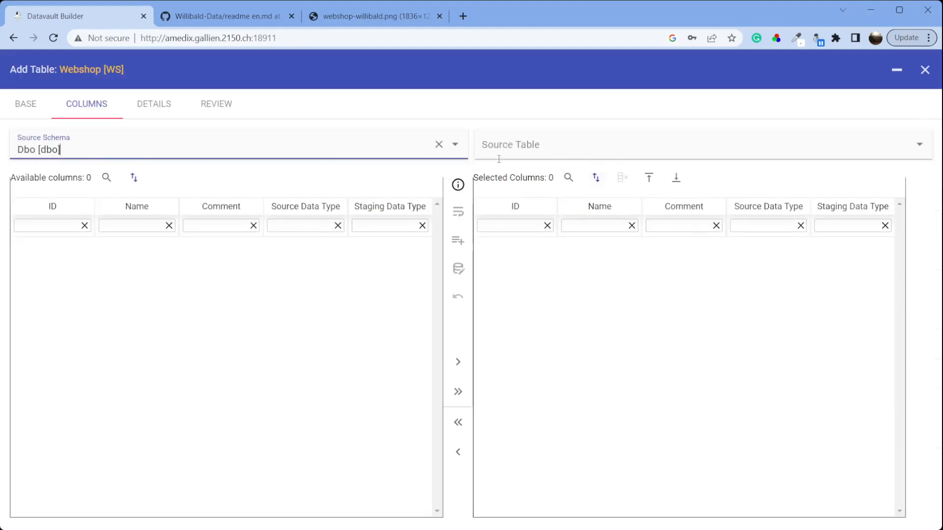
click(494, 155)
click(566, 273)
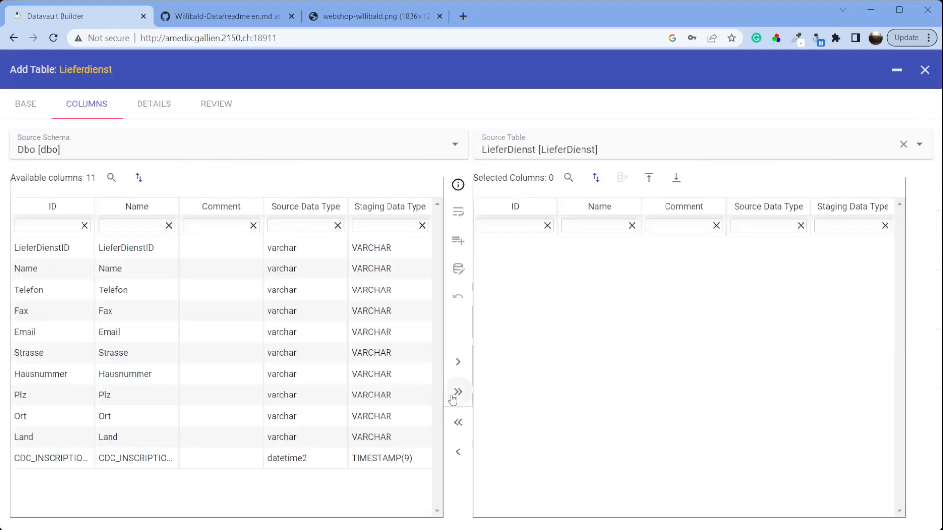
click(458, 391)
Step: Add the LieferDienst staging table with immediate loading enabled and without continuing to another table
click(231, 122)
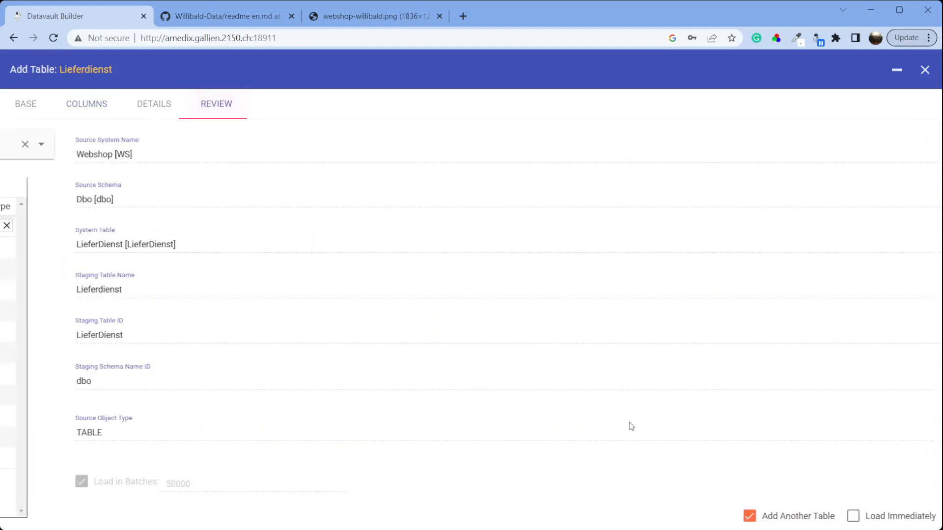
click(761, 516)
click(868, 518)
click(906, 515)
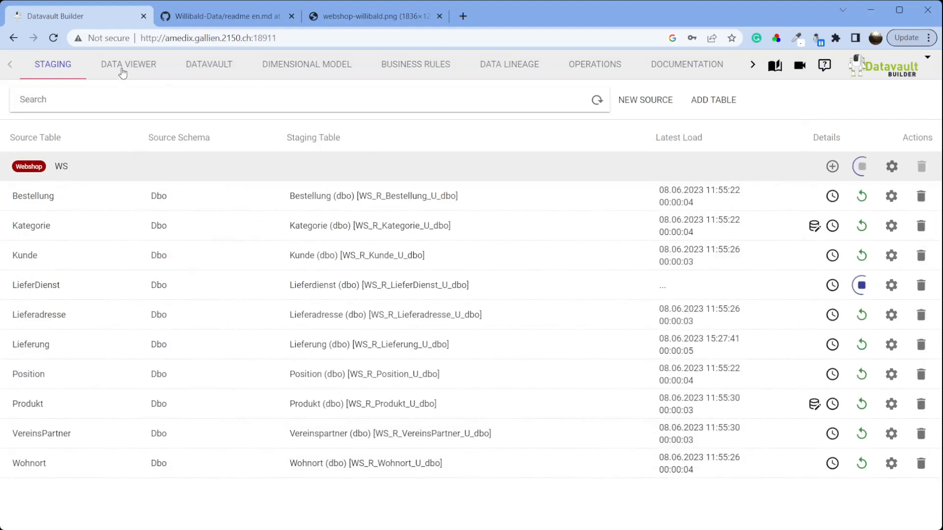
Step: Start a hub load for the Delivery hub in the data vault, using source system Webshop and staging table Lieferung
click(219, 79)
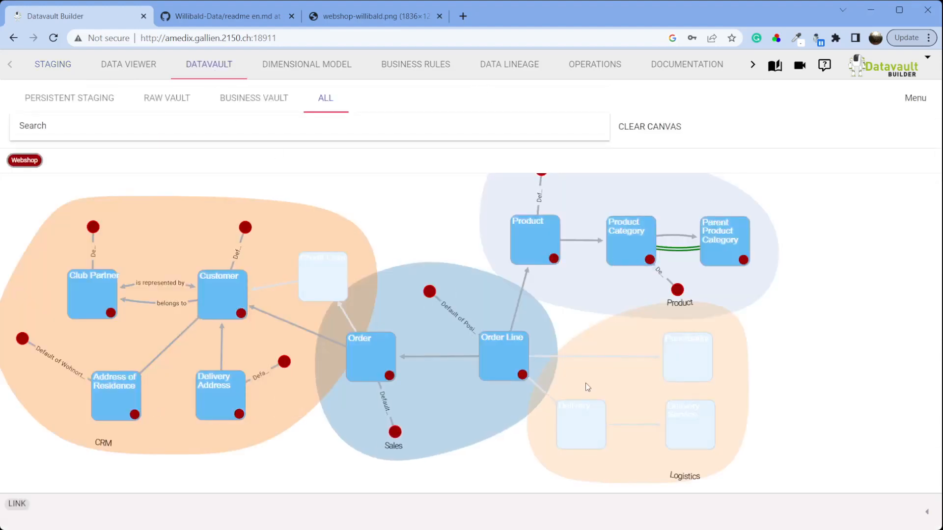
right_click(583, 435)
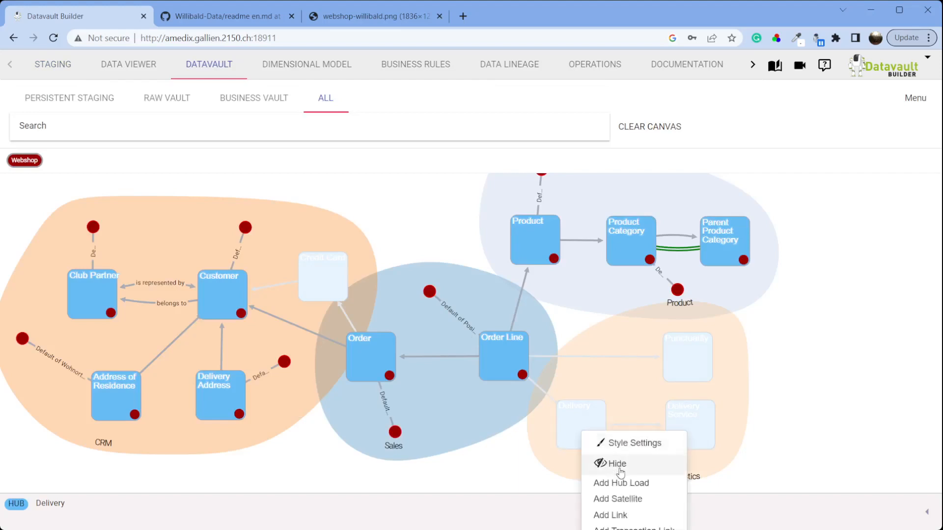
click(634, 484)
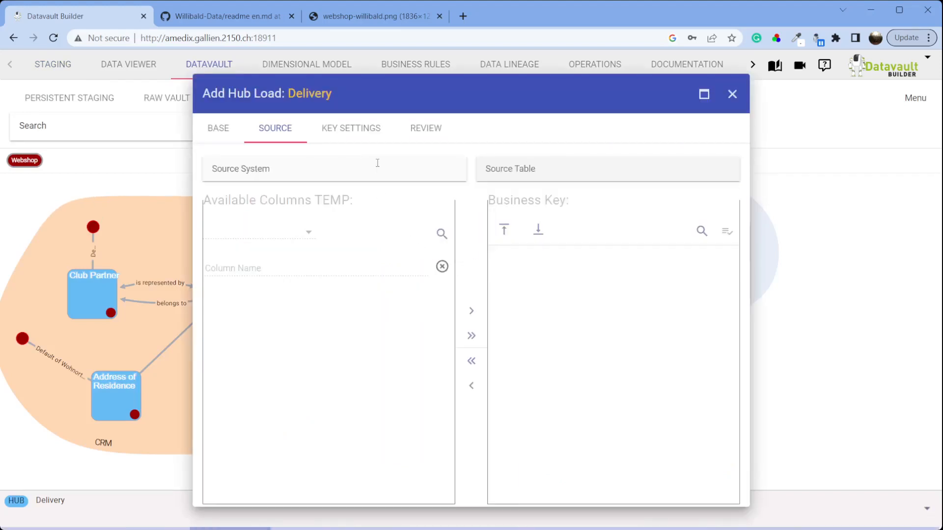
click(375, 167)
click(318, 188)
click(554, 178)
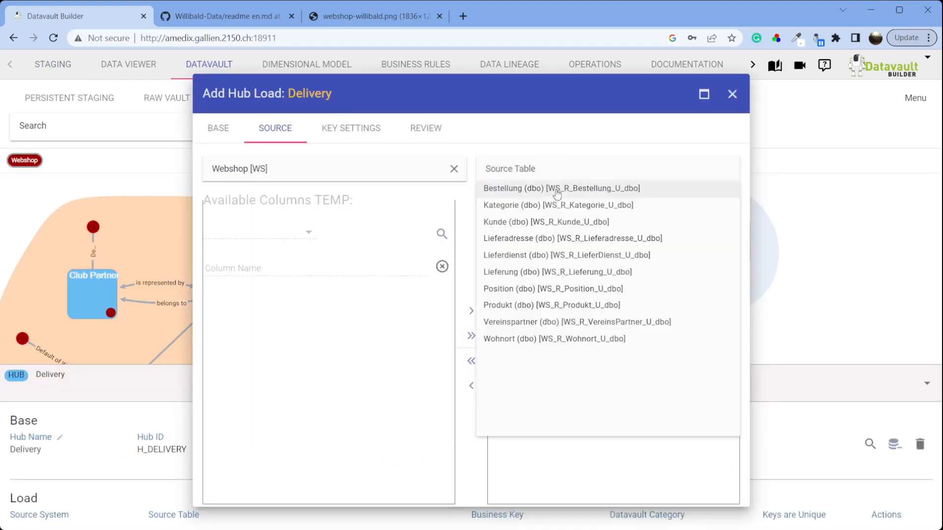
click(542, 273)
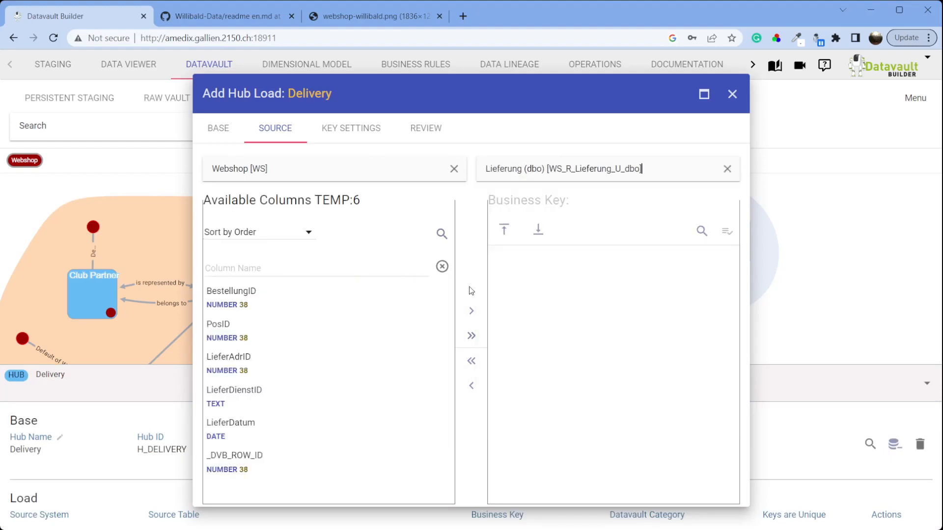
Step: Check the source data model diagrams and assign BestellungID and PosID as the Delivery hub's business key
drag(288, 305, 255, 308)
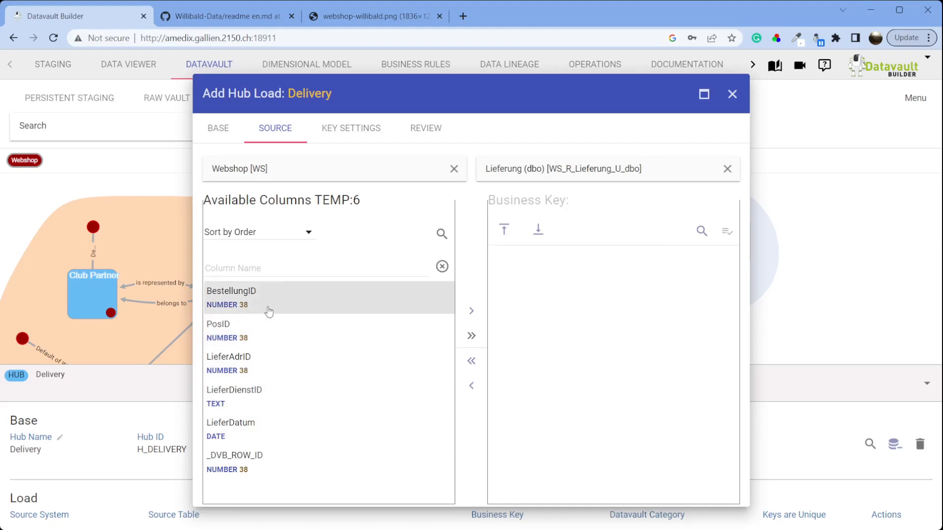
click(351, 17)
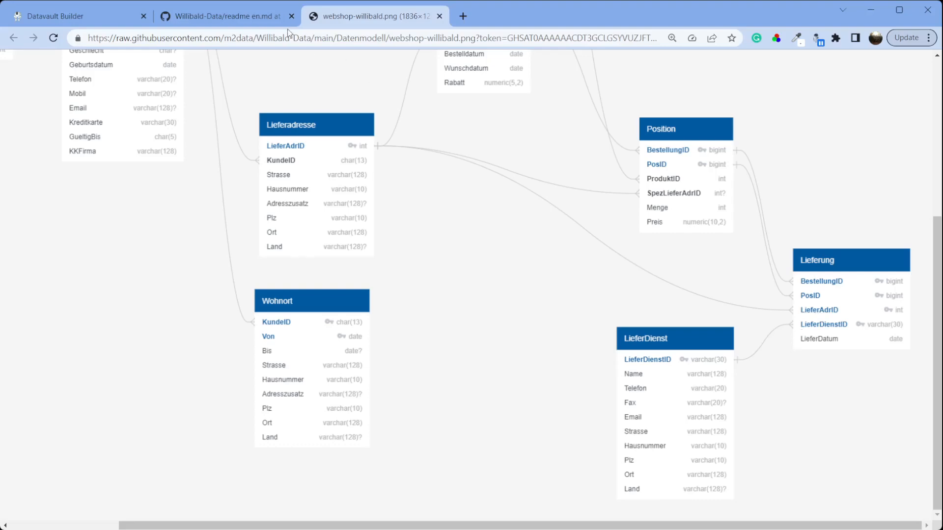
click(243, 15)
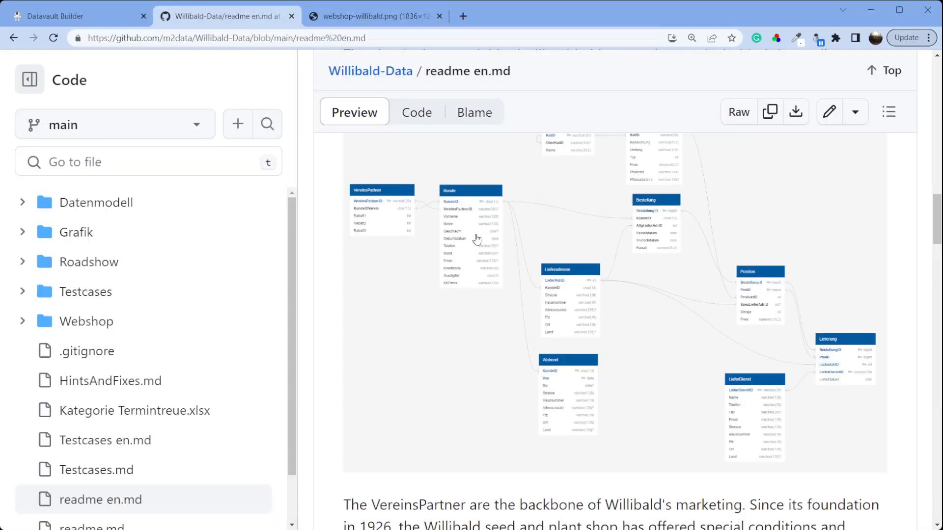
click(101, 15)
drag(326, 301, 577, 276)
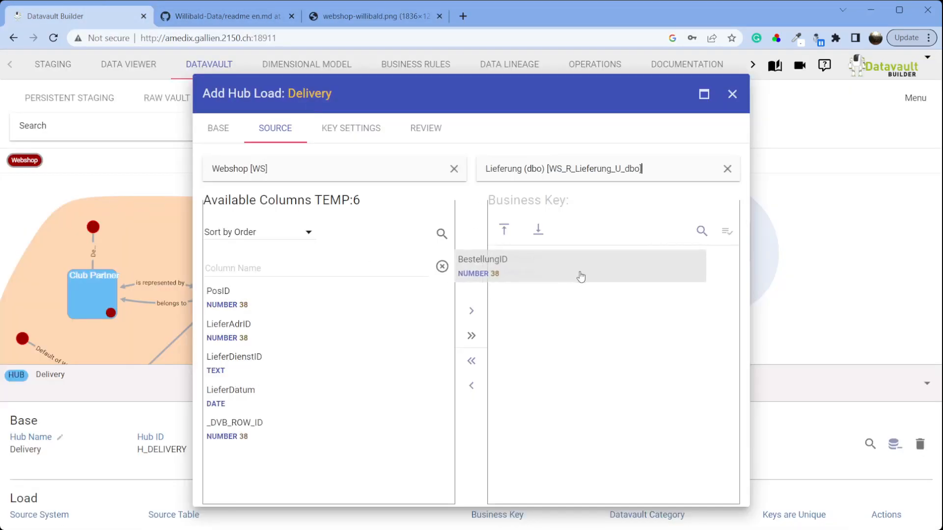
drag(334, 301, 589, 295)
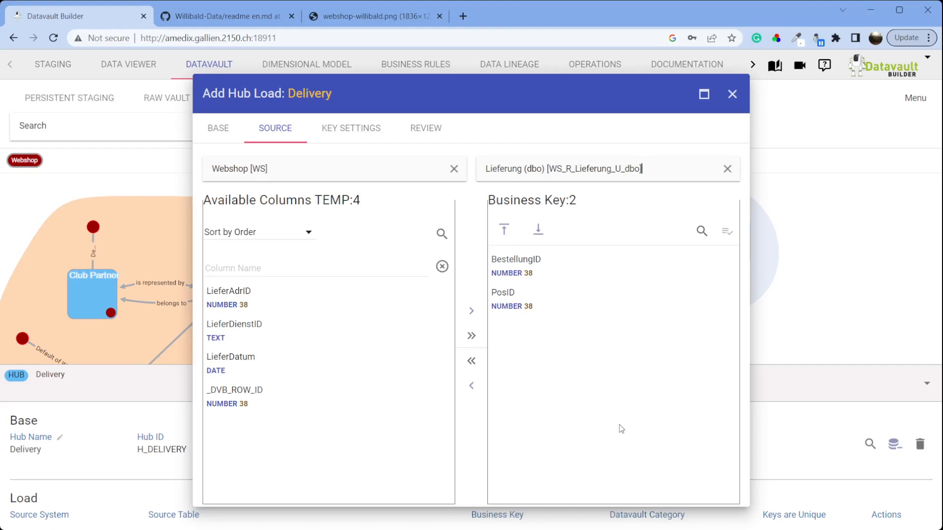
Step: Check the uniqueness of the Delivery hub's business key and add its hub load without a default satellite
click(727, 231)
click(422, 133)
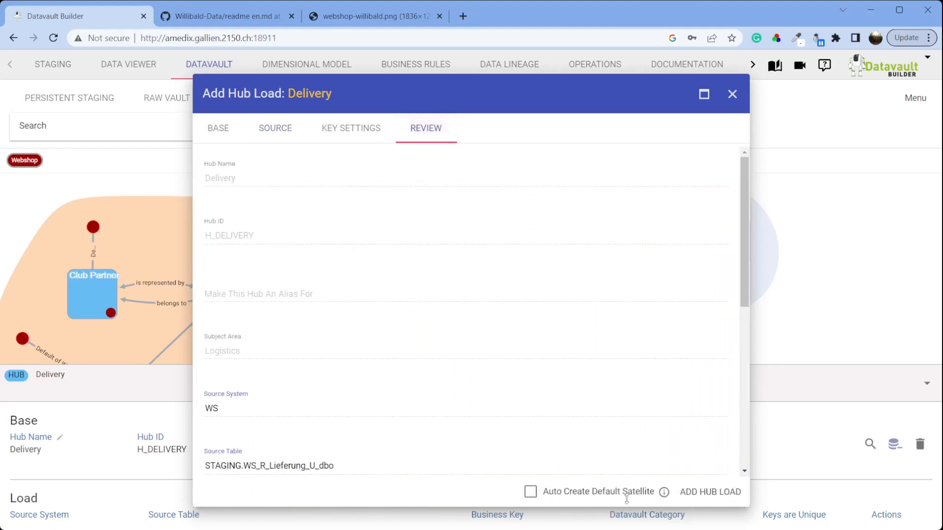
click(708, 493)
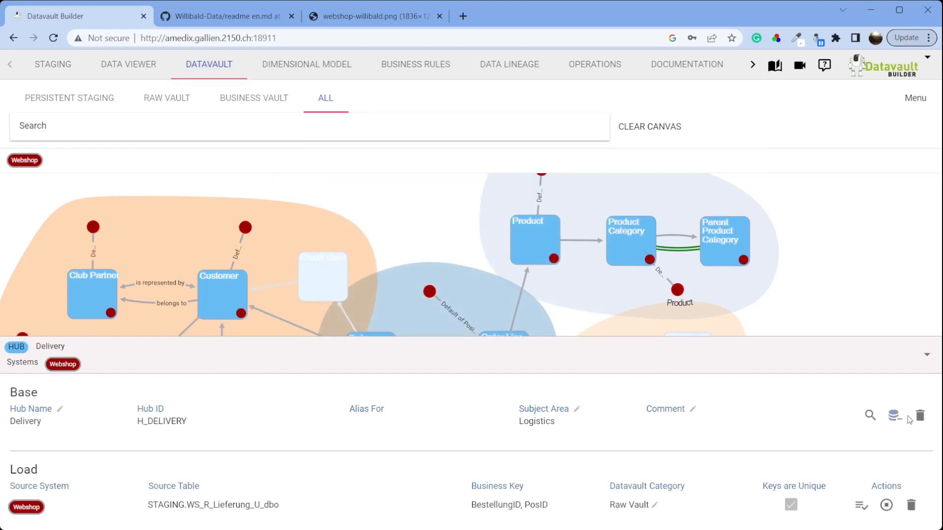
click(927, 360)
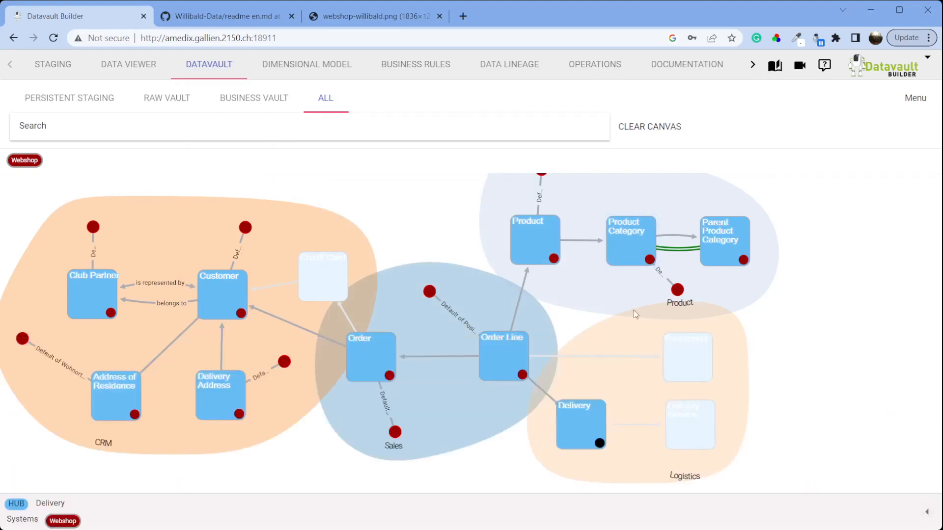
Step: Start a satellite on the Delivery hub from the Webshop Lieferung load, selecting only the LieferDatum column
right_click(580, 434)
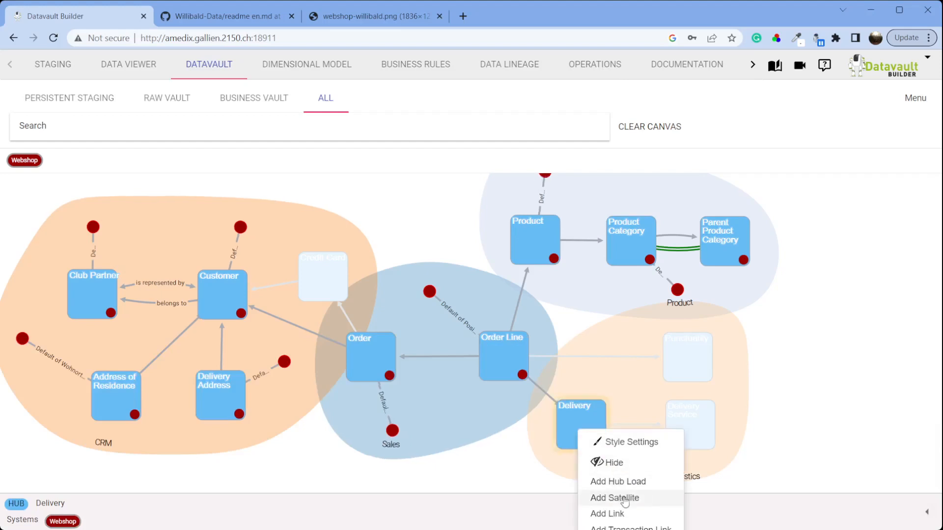
click(620, 497)
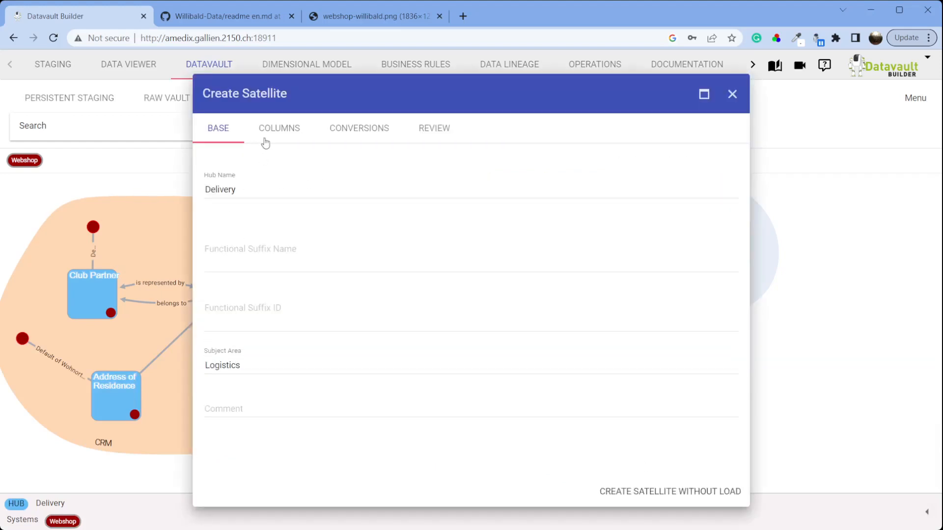
click(265, 140)
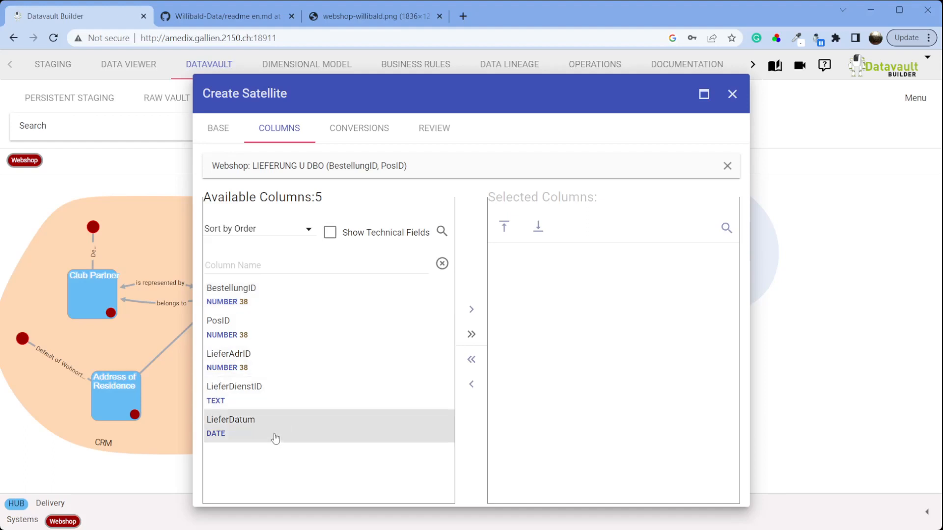
drag(275, 437, 560, 327)
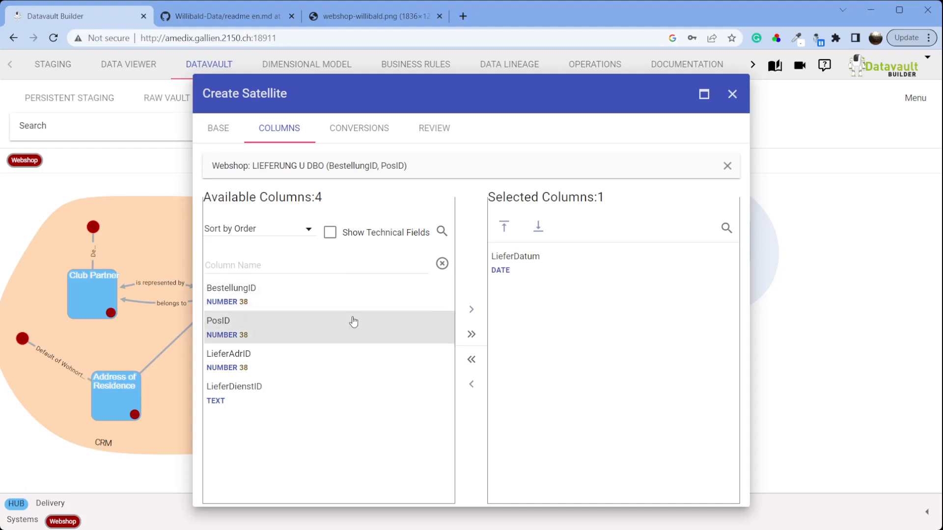
Step: Examine the type converters available for the LieferDatum column without choosing one
click(372, 130)
click(249, 180)
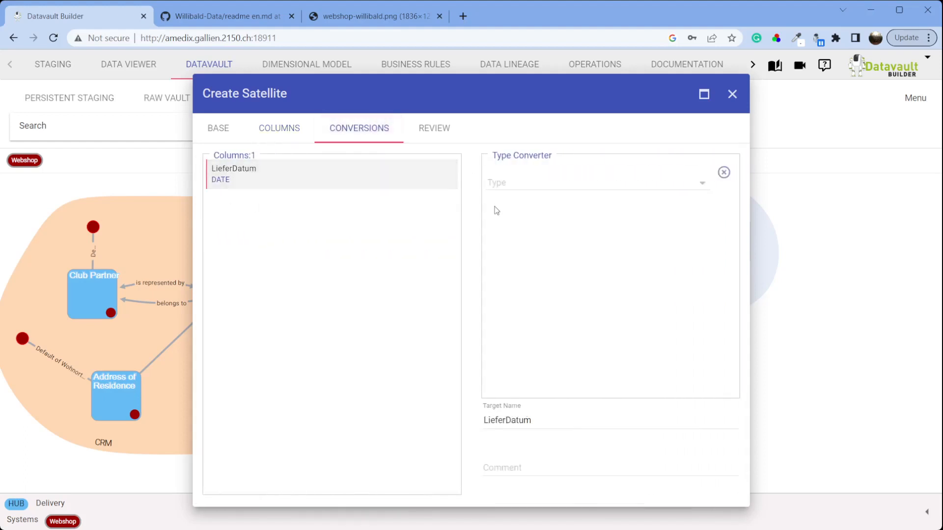
click(519, 191)
scroll(586, 246, down, 1)
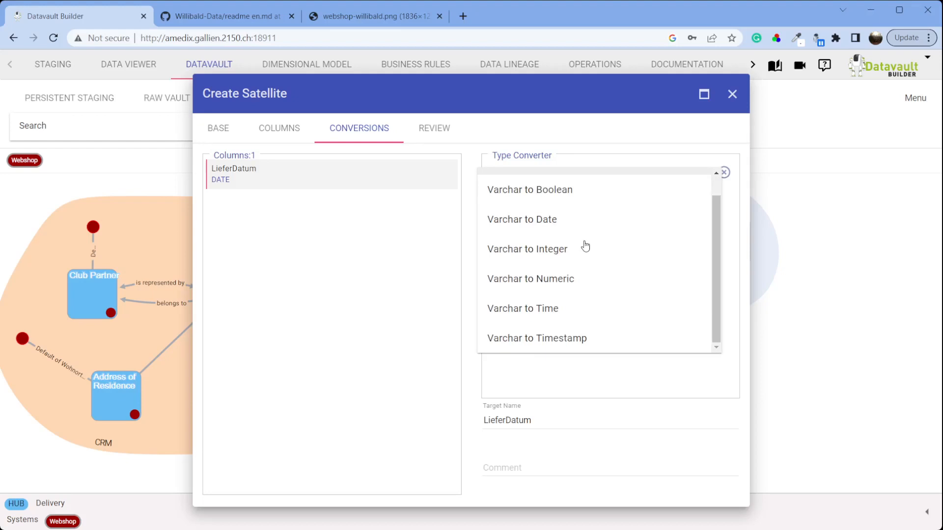
click(593, 133)
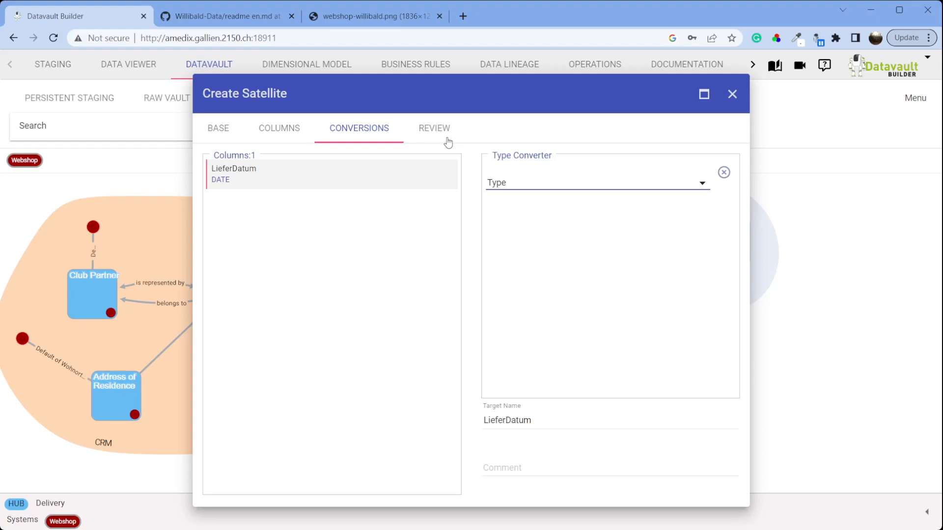
Step: Create the Delivery satellite and refresh the Webshop source markers on the model
click(444, 135)
click(717, 492)
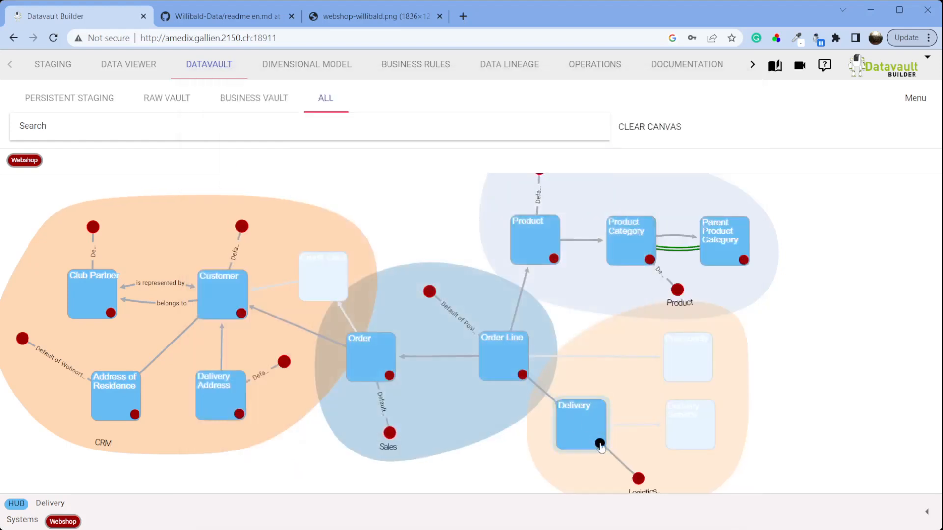
click(26, 163)
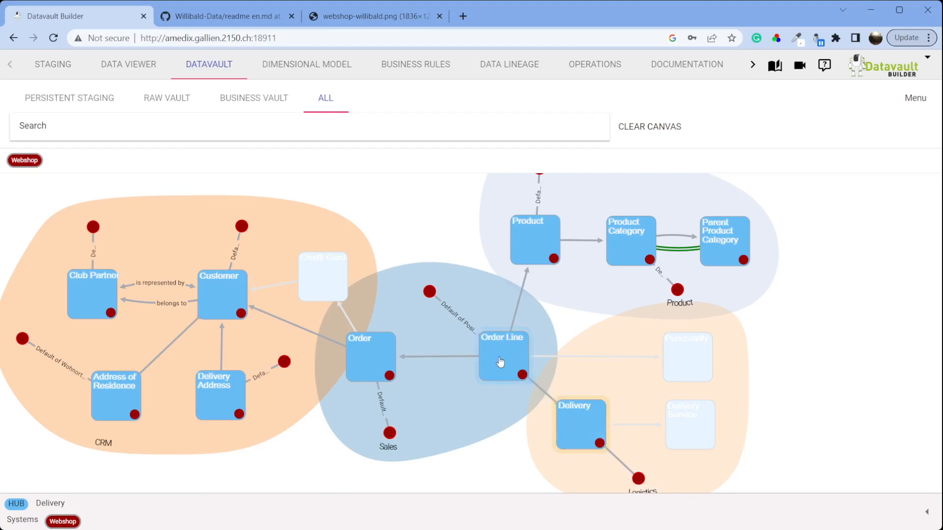
Step: Start an additional hub load for Order Line, using source system Webshop and staging table Lieferung
right_click(529, 378)
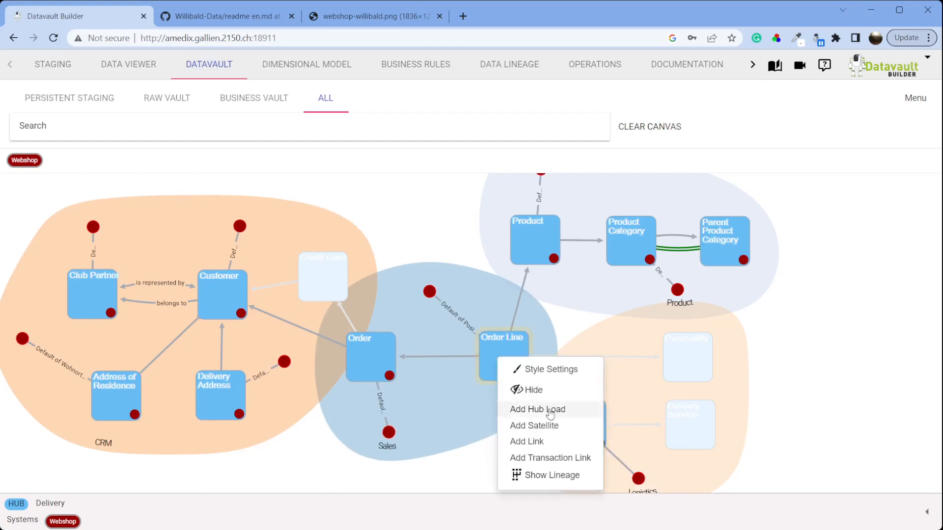
click(537, 408)
click(364, 174)
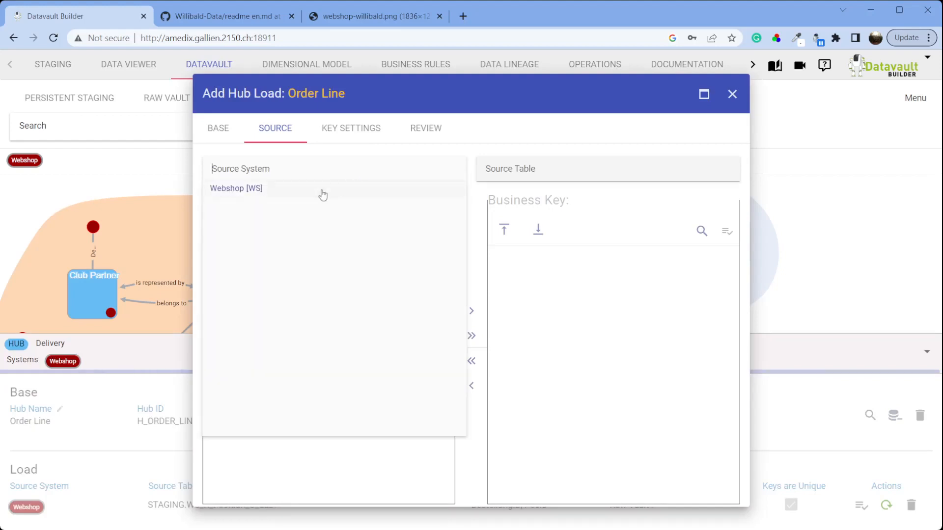
click(322, 191)
click(553, 174)
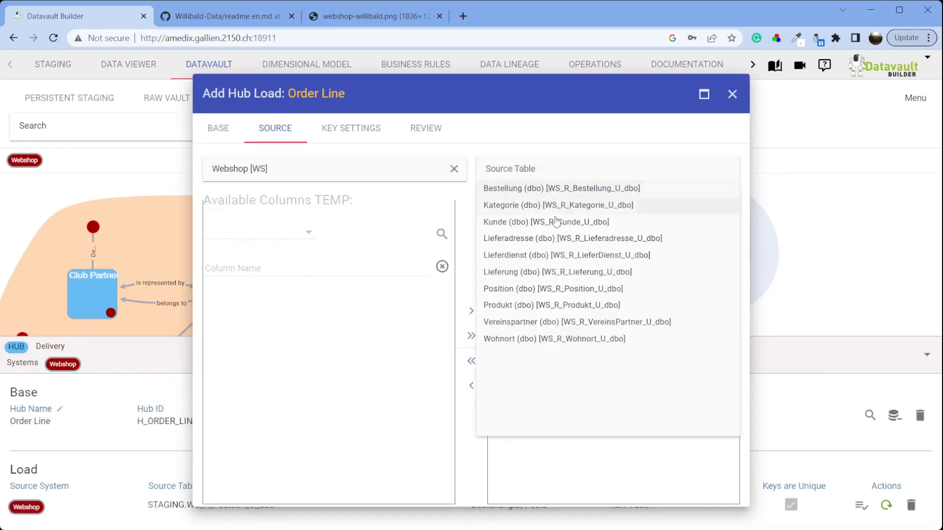
click(536, 272)
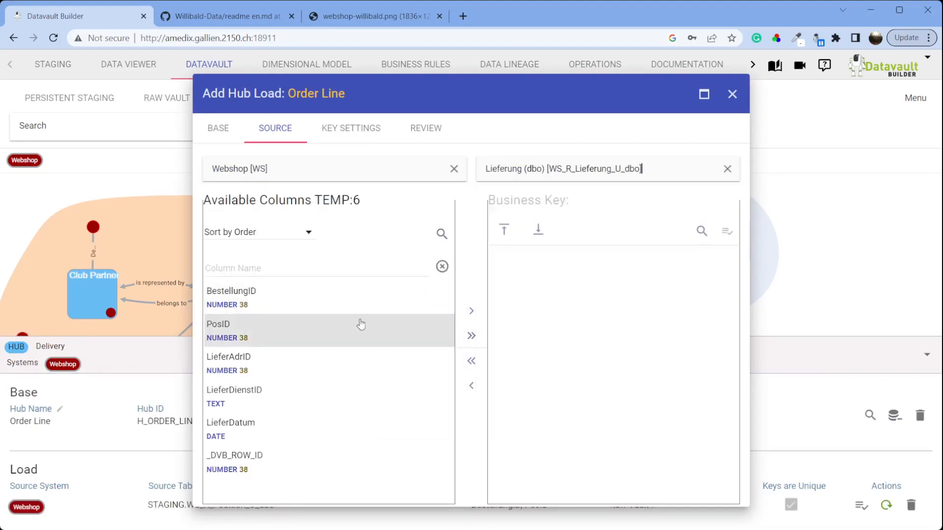
Step: Assign BestellungID and PosID as the business key of the Order Line load and check the key's uniqueness
drag(508, 99, 467, 54)
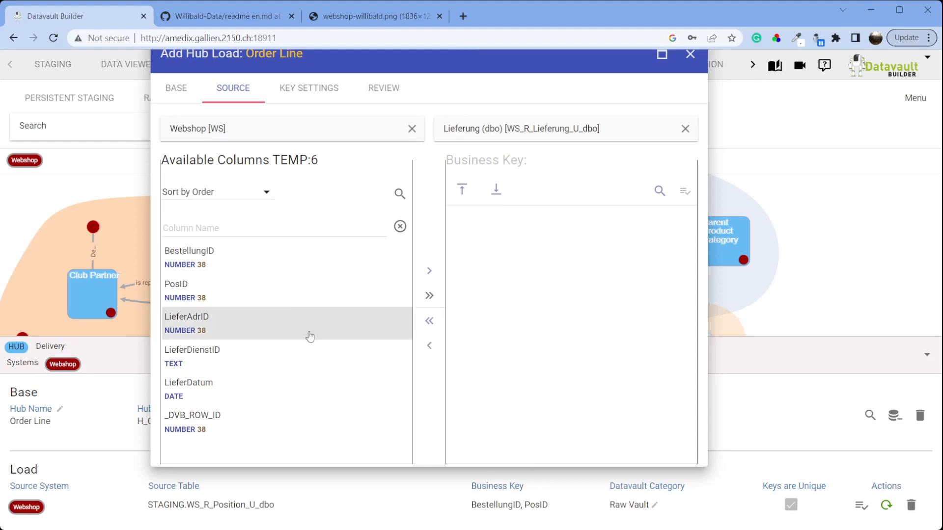
drag(263, 263, 526, 327)
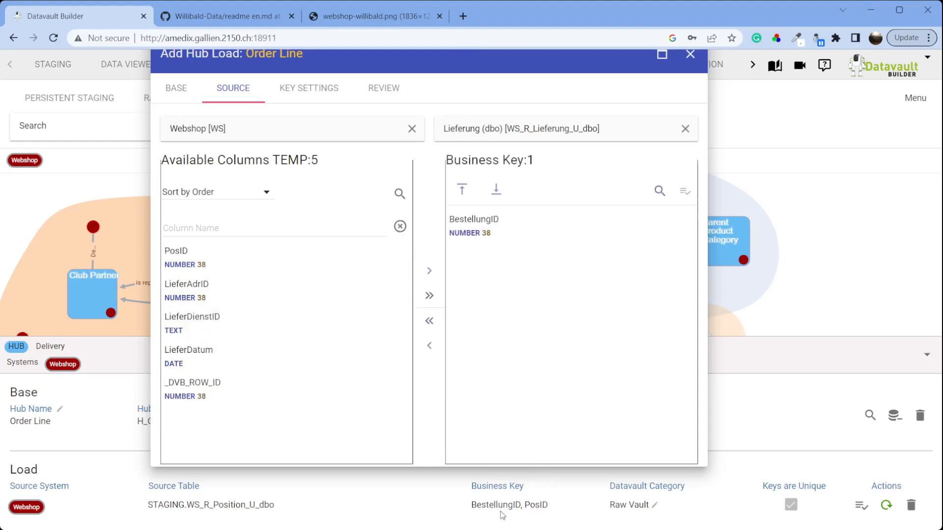
drag(244, 265, 523, 271)
click(684, 191)
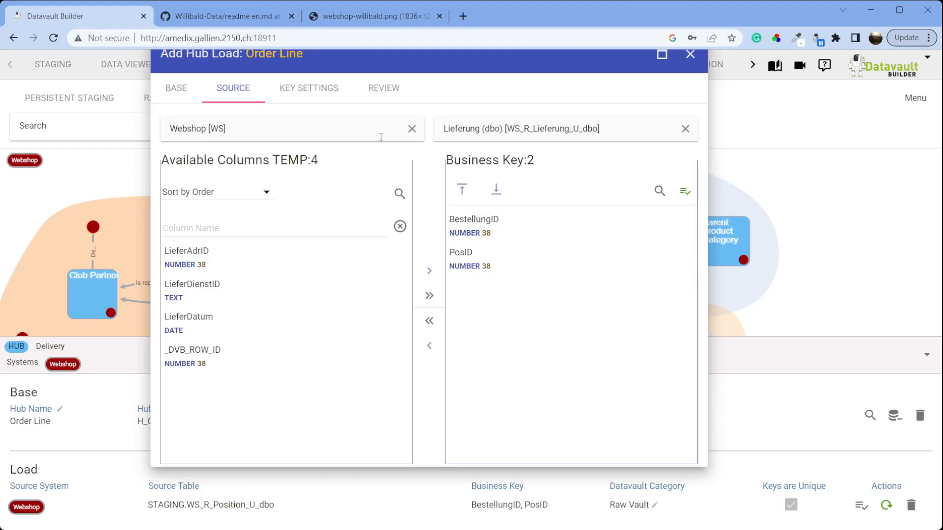
Step: Disable the Keys are Unique setting, add the Order Line hub load, and return to the full model view
click(340, 92)
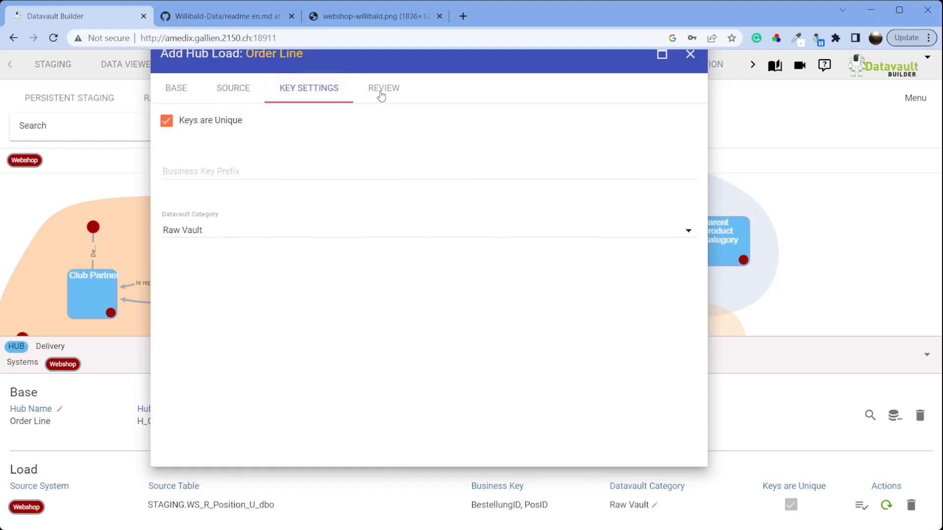
click(199, 125)
click(375, 94)
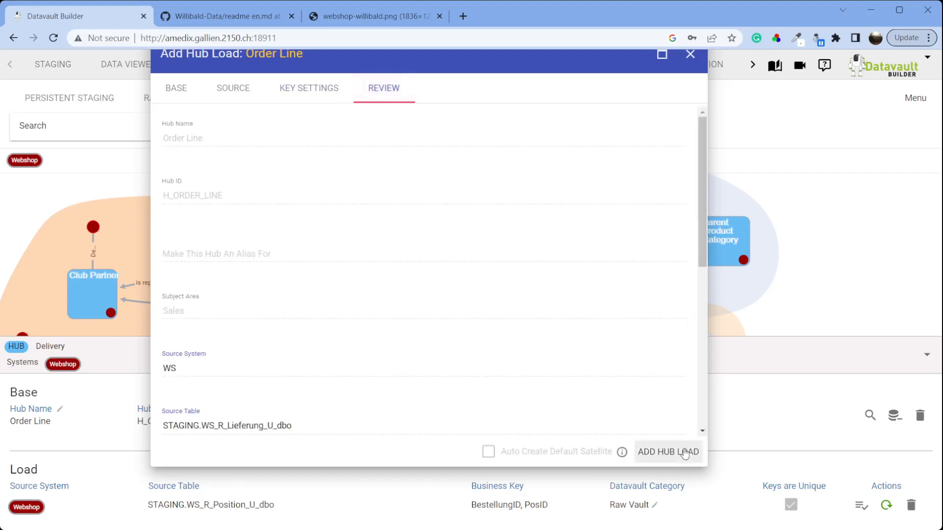
click(685, 452)
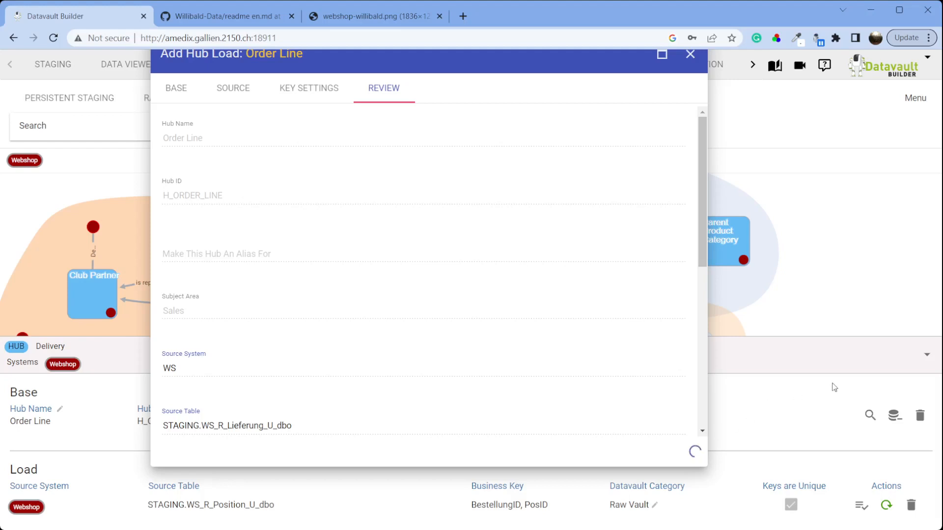
click(928, 350)
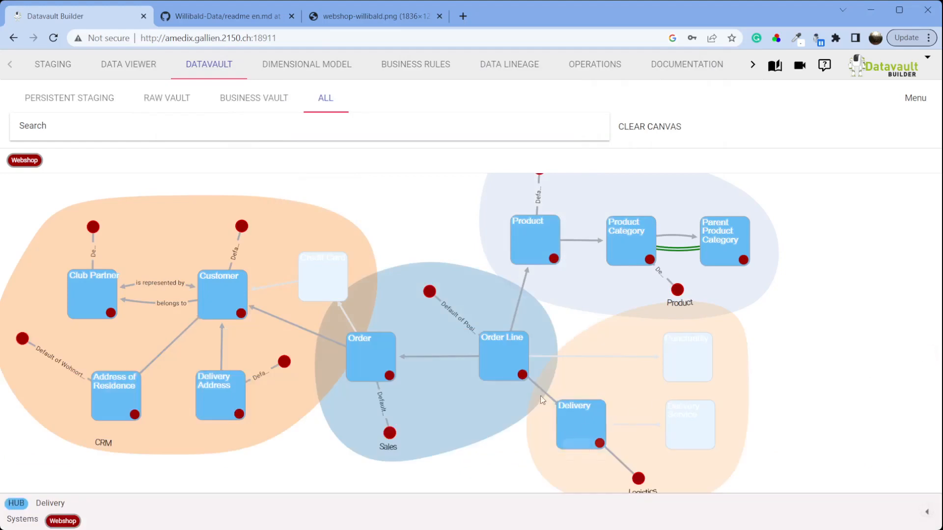
click(563, 410)
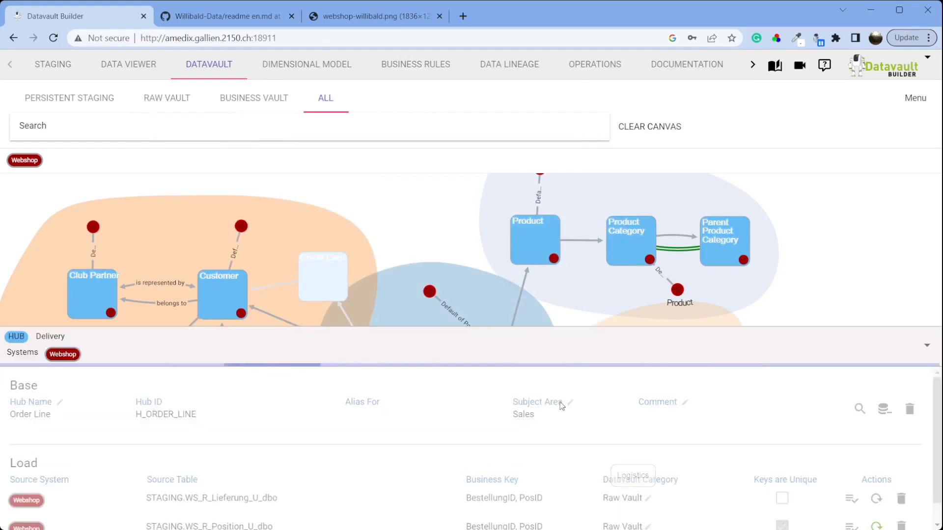
click(926, 393)
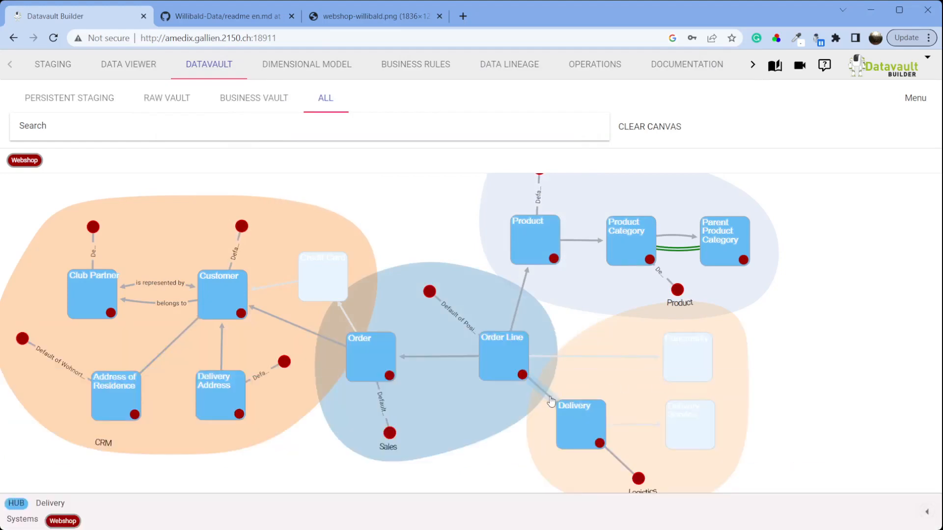
Step: Add a load to the Order Line-Delivery link using the Webshop Lieferung hub load, and refresh the Webshop source markers
right_click(550, 399)
click(596, 426)
click(406, 184)
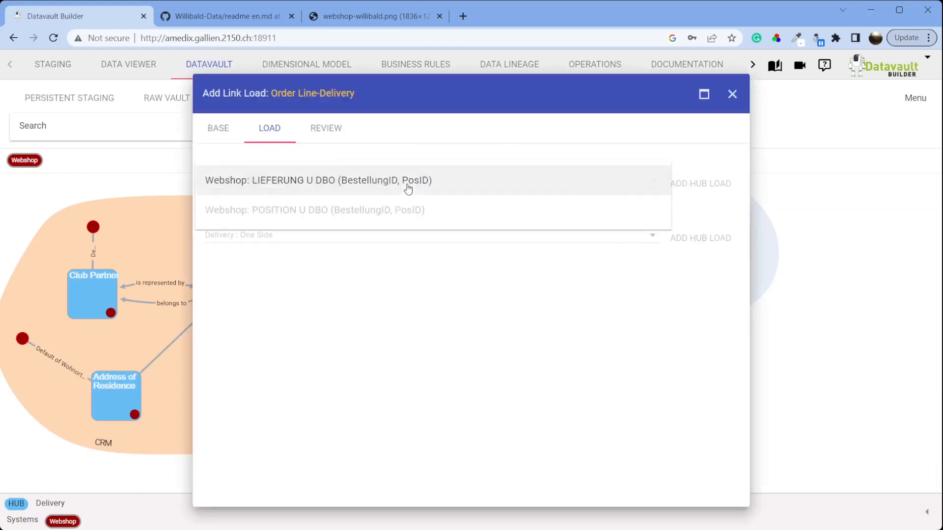
click(406, 190)
click(346, 139)
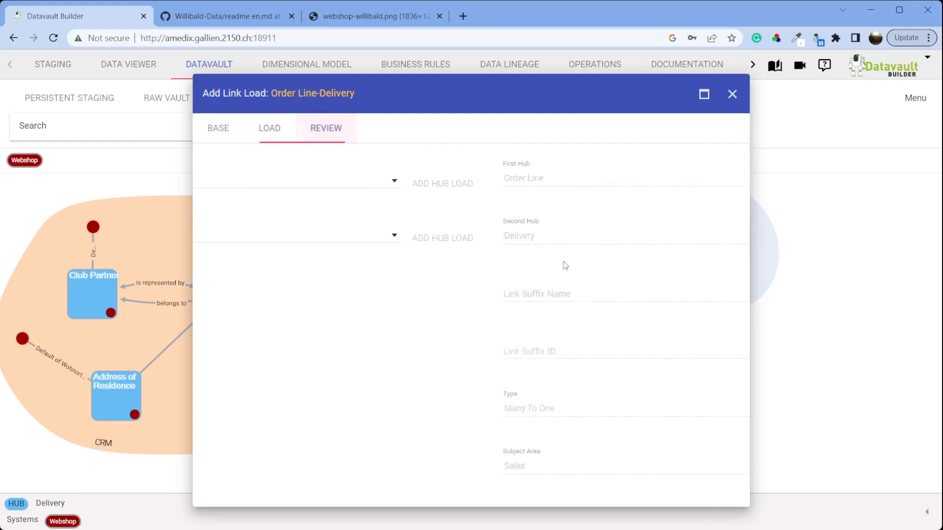
click(732, 492)
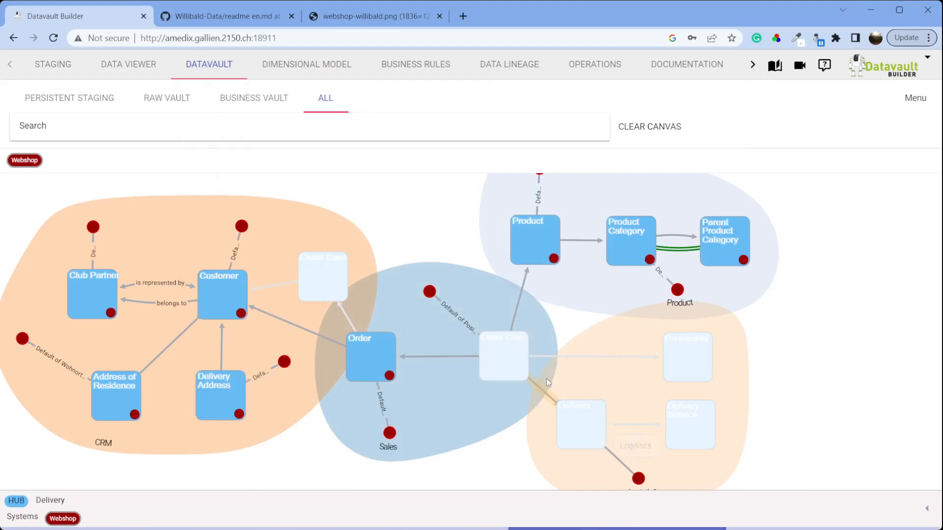
click(34, 164)
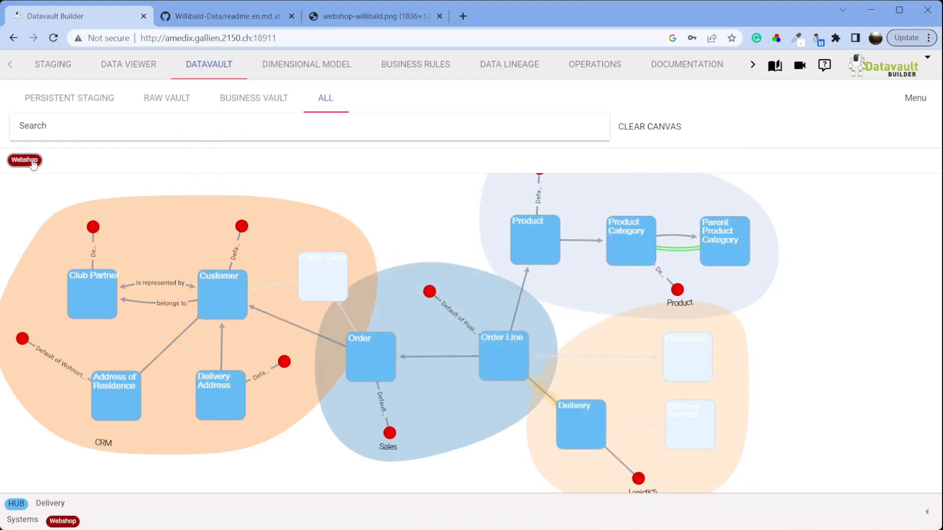
click(32, 162)
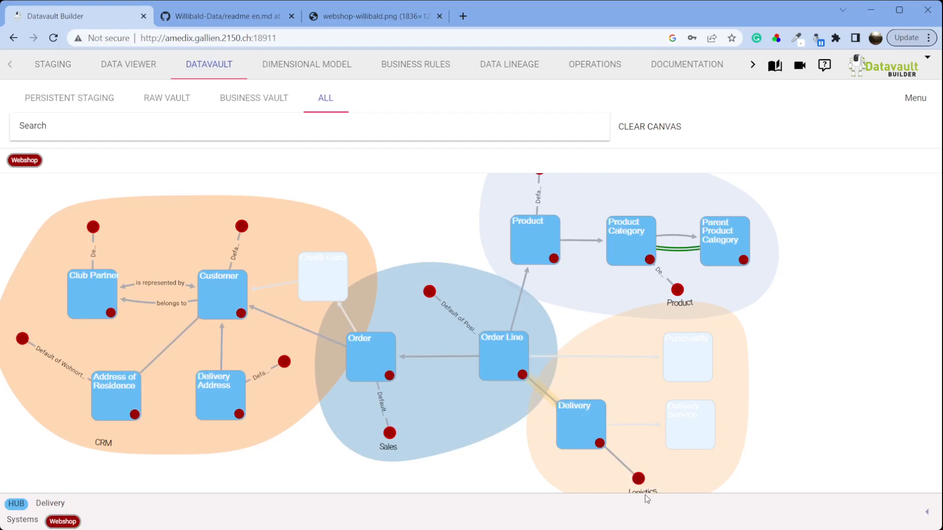
Step: Start a hub load for Delivery Service with source system Webshop, staging table Lieferdienst and LieferDienstID as business key
click(684, 432)
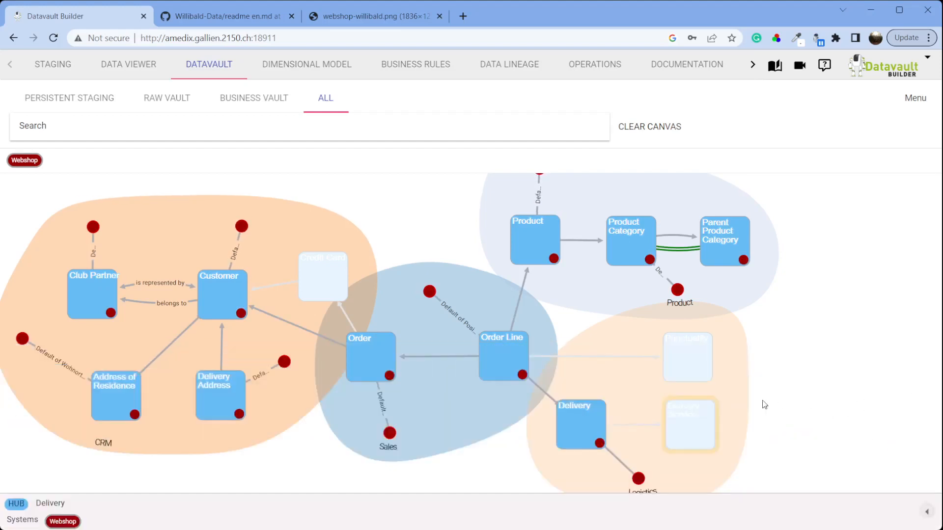
right_click(694, 429)
click(745, 480)
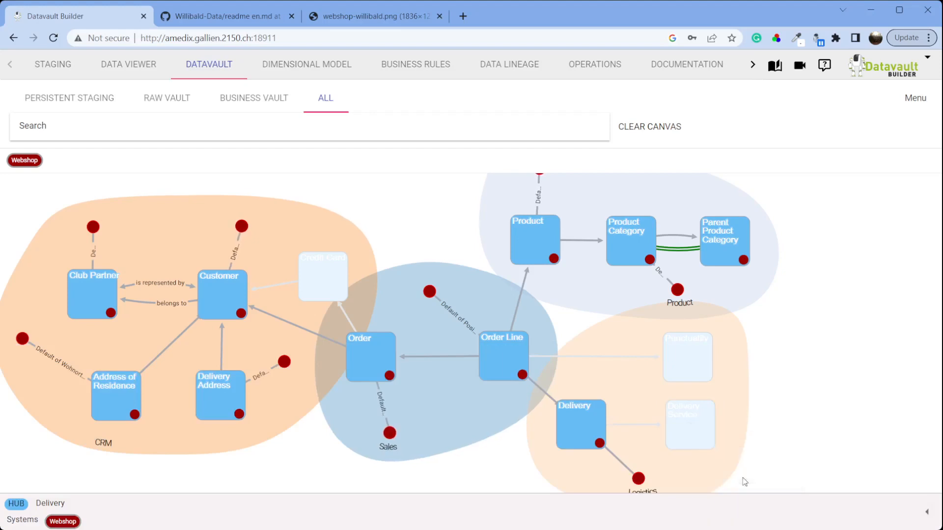
click(299, 178)
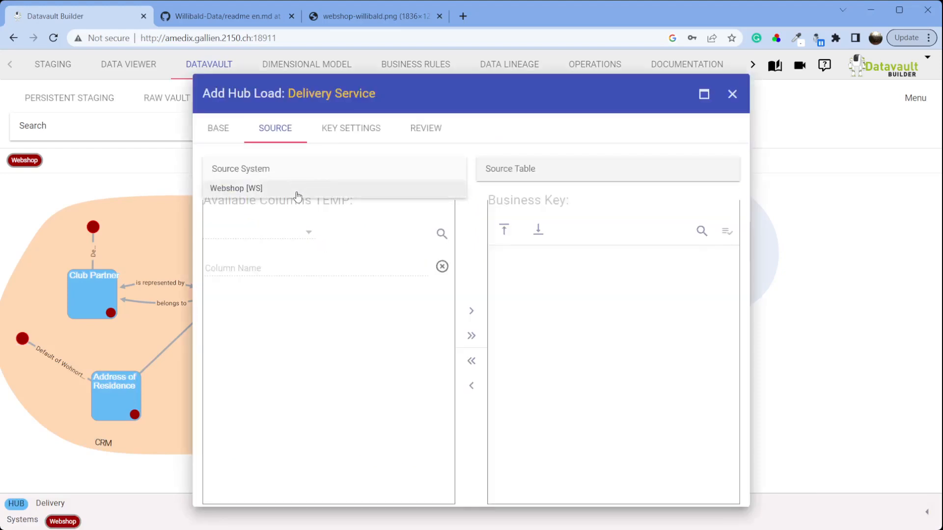
click(298, 195)
click(510, 168)
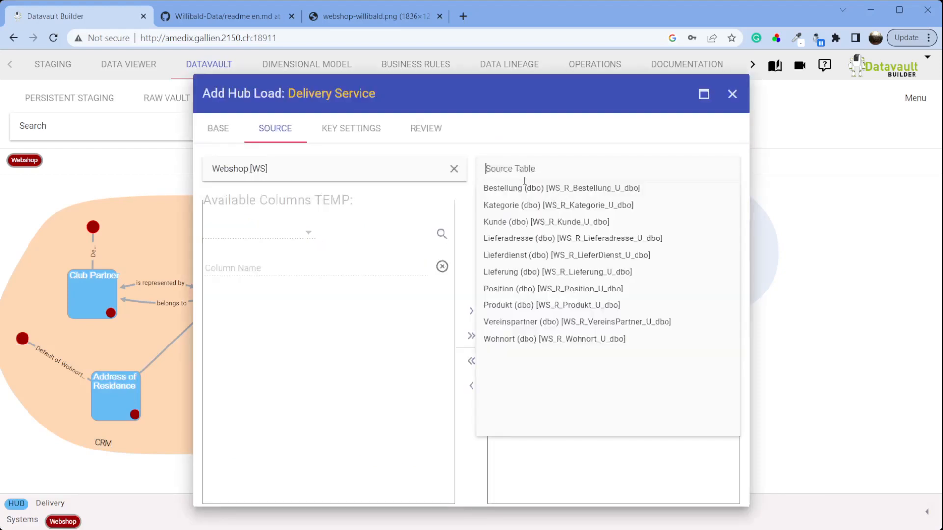
click(563, 255)
drag(339, 307, 615, 290)
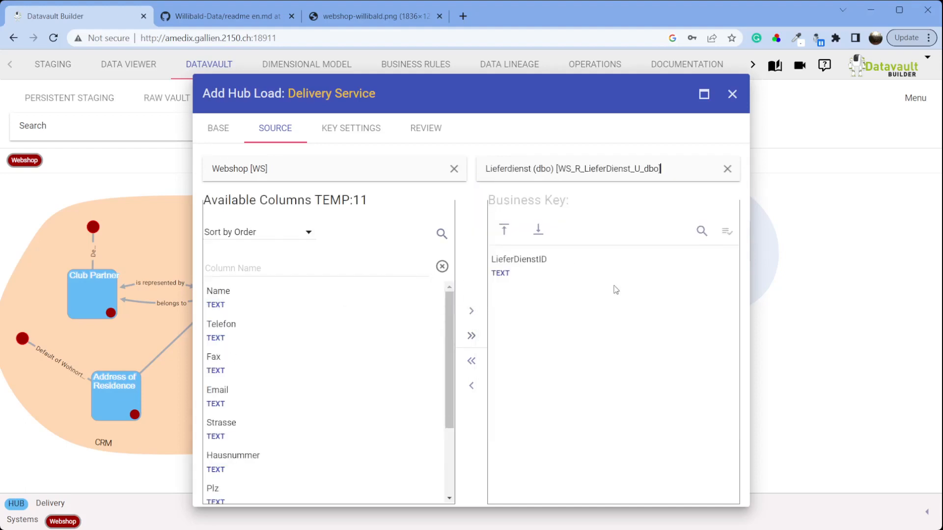
Step: Check the LieferDienst table's key in the webshop data model diagram, and add the Delivery Service hub load
click(361, 12)
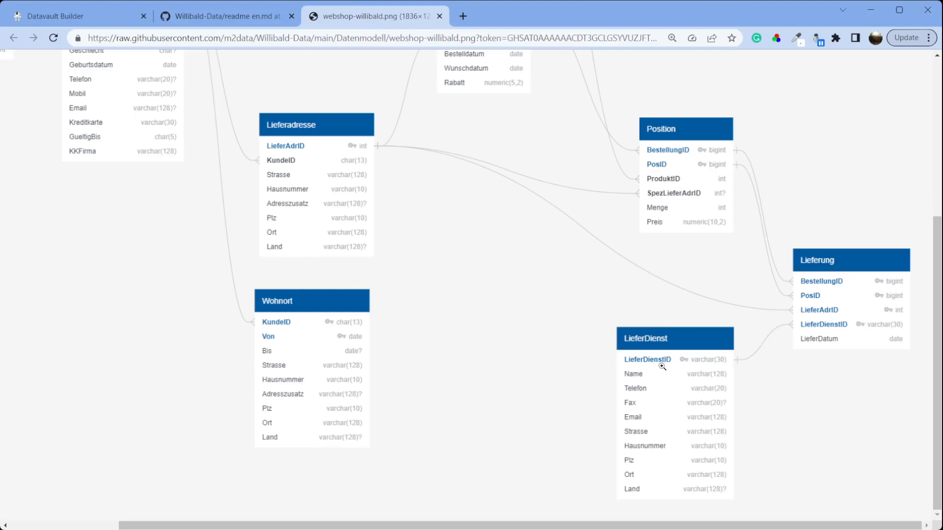
click(95, 16)
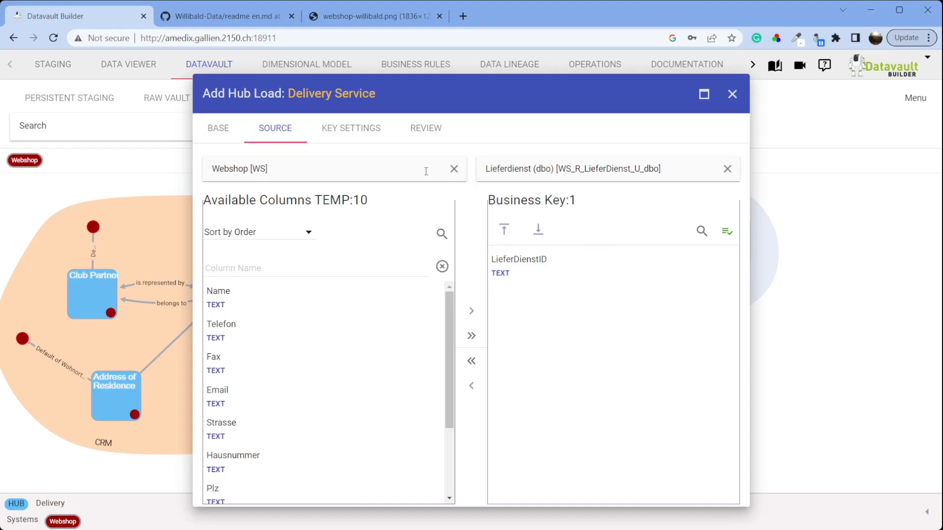
click(427, 129)
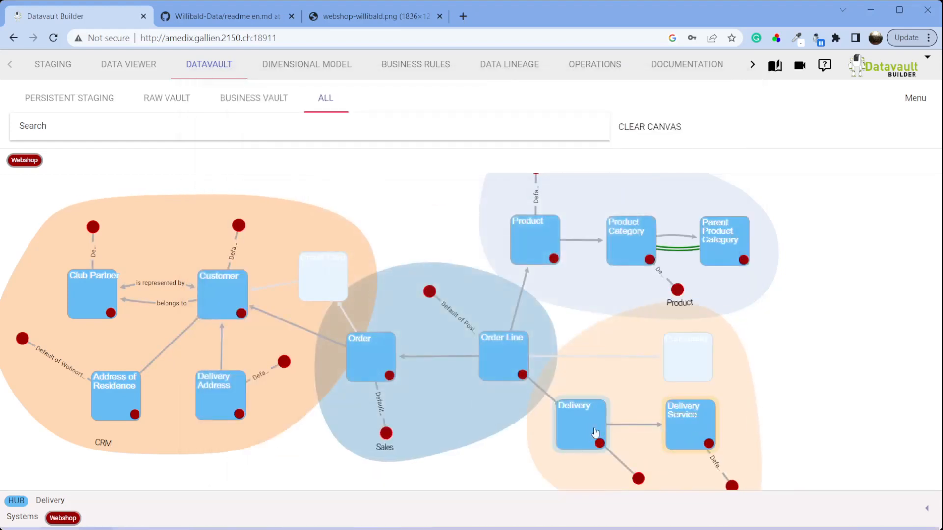
Step: Start another hub load for Delivery Service with source system Webshop, staging table Lieferung and LieferDienstID as business key
right_click(697, 429)
click(731, 481)
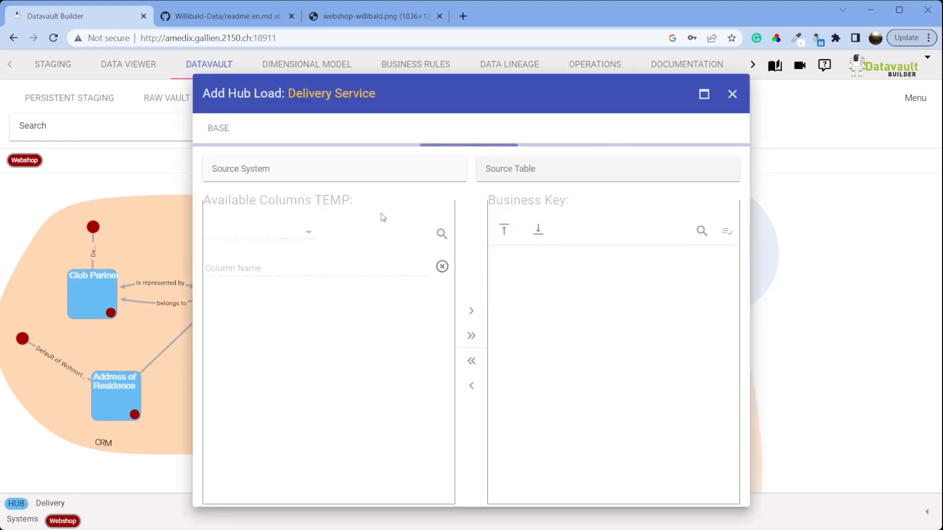
click(358, 172)
click(349, 189)
click(516, 179)
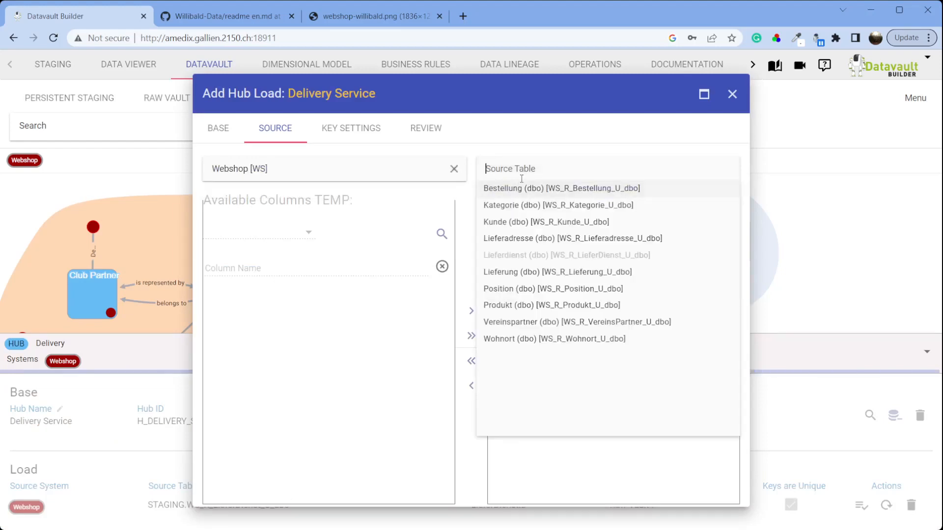
click(538, 272)
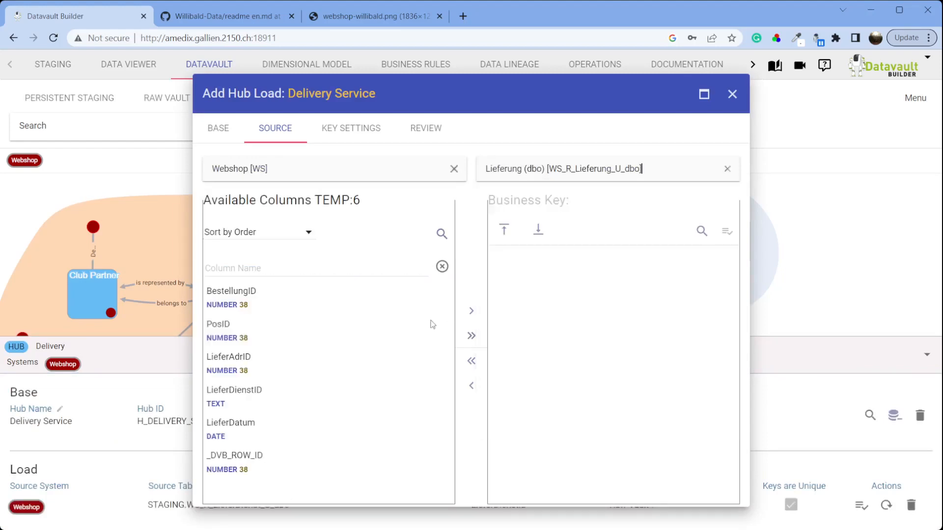
drag(278, 398, 564, 351)
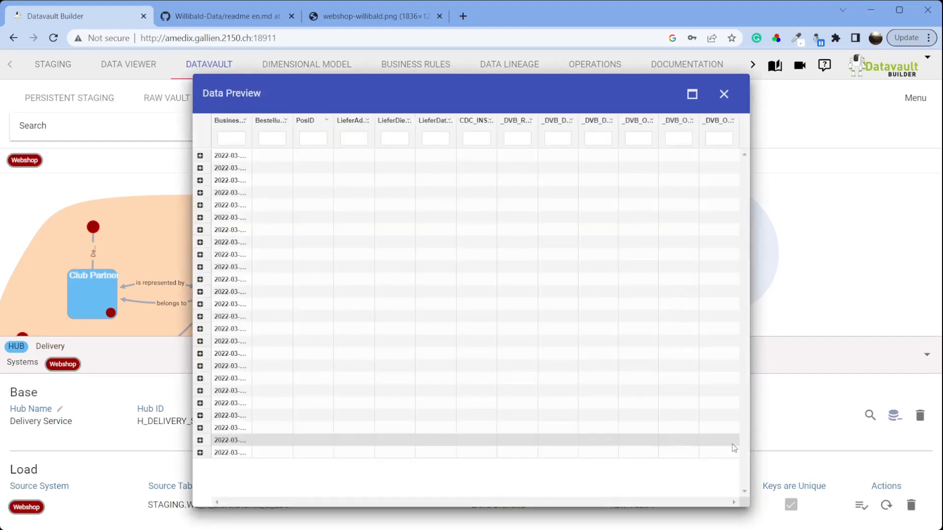
Step: Inspect the full business key values in the data preview, add the Lieferung hub load, and return to the full model view
drag(252, 129, 358, 139)
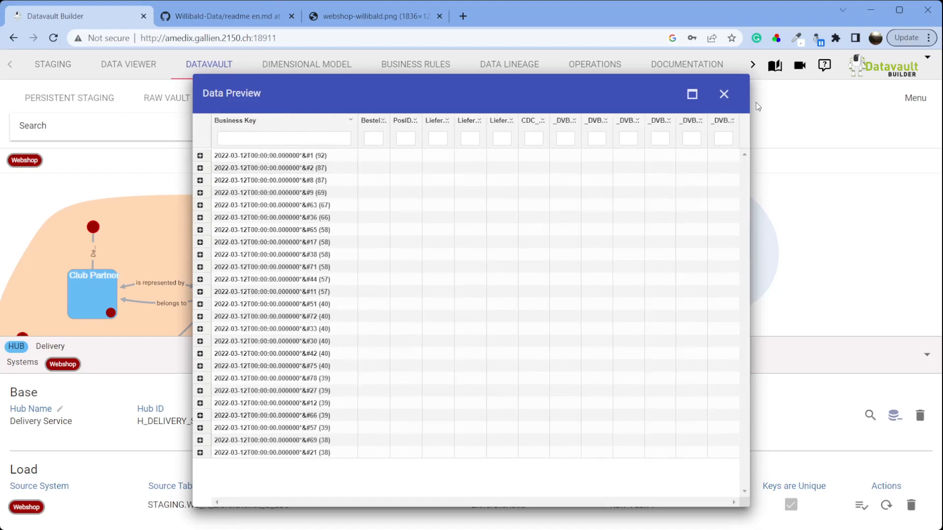
click(723, 95)
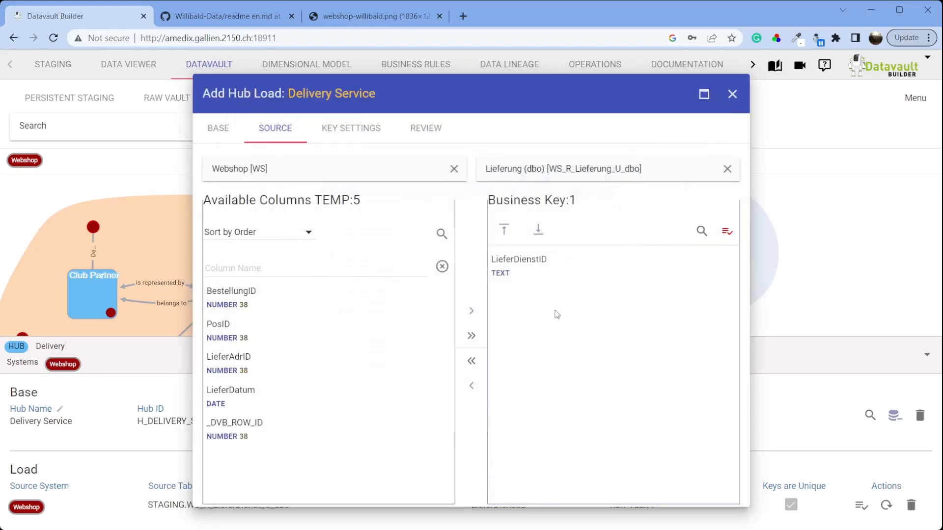
click(425, 128)
click(703, 492)
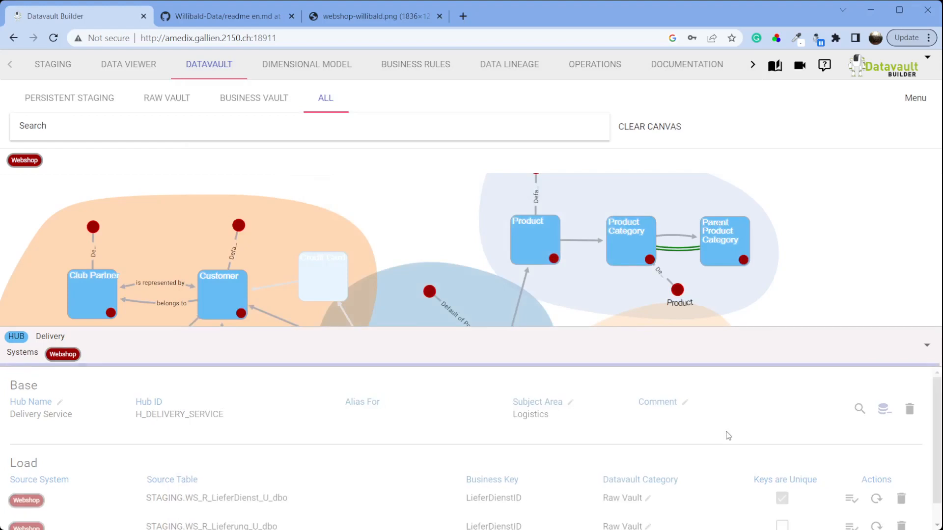
click(926, 348)
Step: Add a load to the Delivery-Delivery Service link using the Webshop LIEFERUNG U DBO (BestellungID, PosID) hub load, and refresh the Webshop source markers
right_click(650, 425)
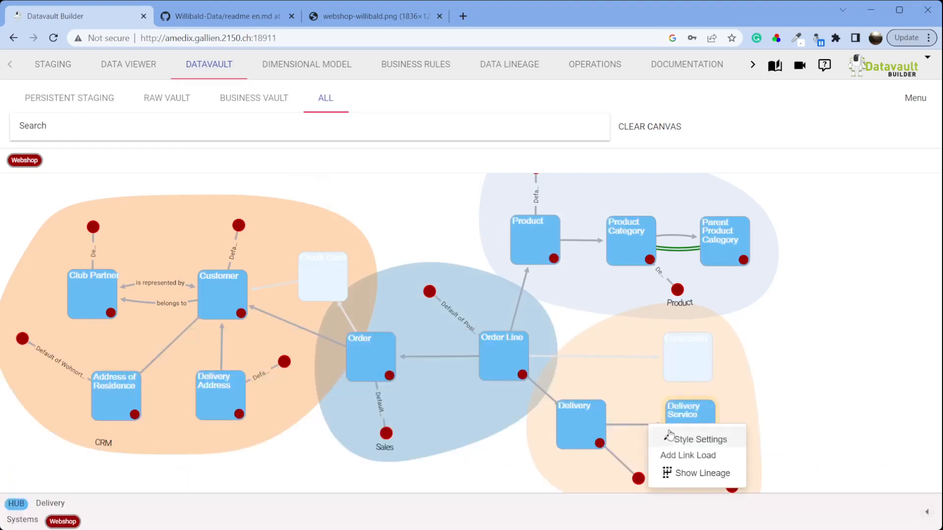
click(689, 454)
click(366, 184)
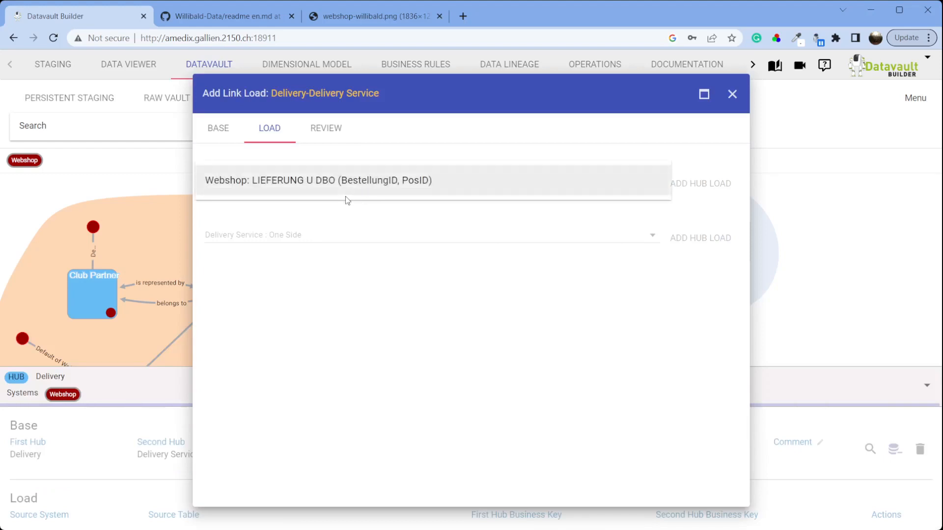
click(357, 181)
click(330, 135)
click(694, 490)
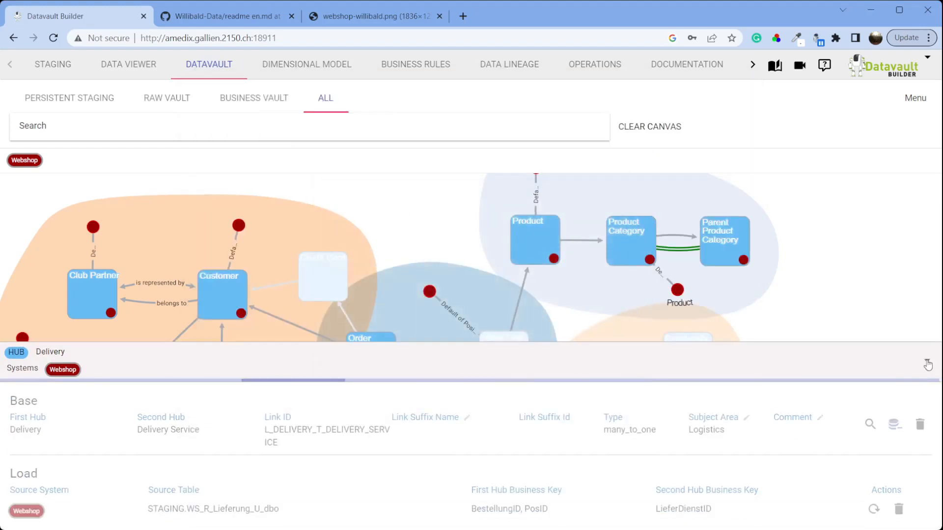
click(926, 365)
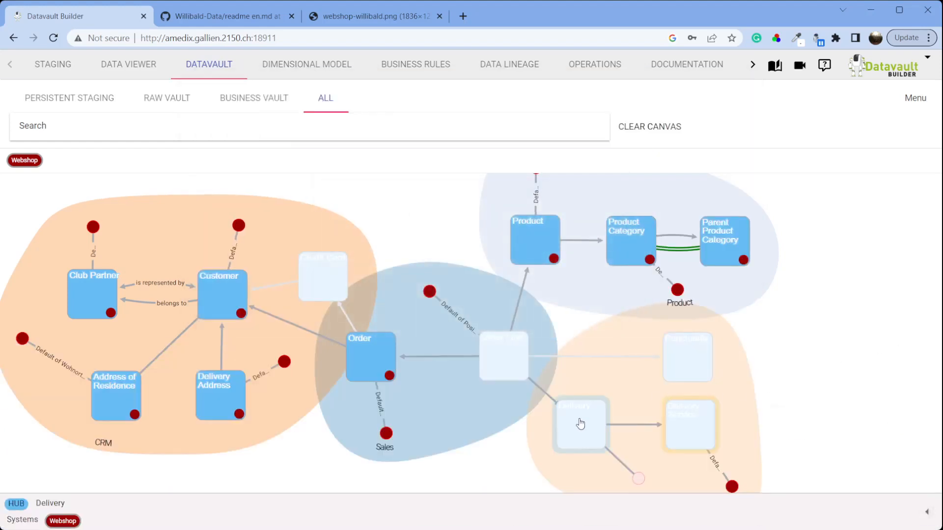
click(28, 164)
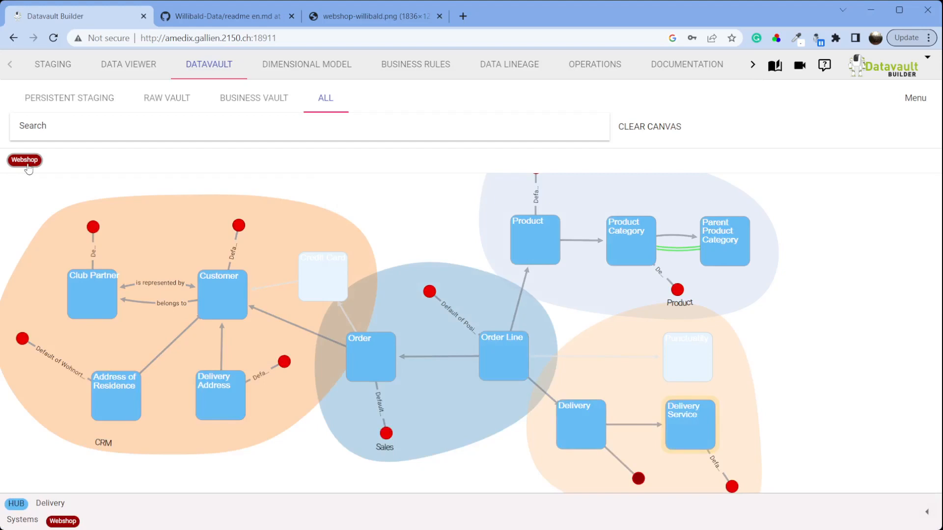
click(28, 165)
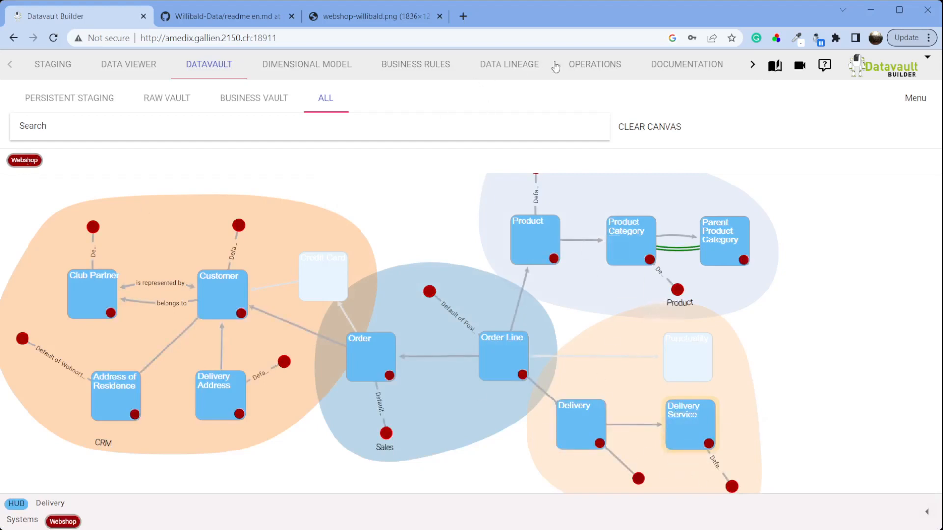
Step: Open the Webshop Default job WS_J_DEFAULT in the operations area and run it
click(587, 64)
click(96, 100)
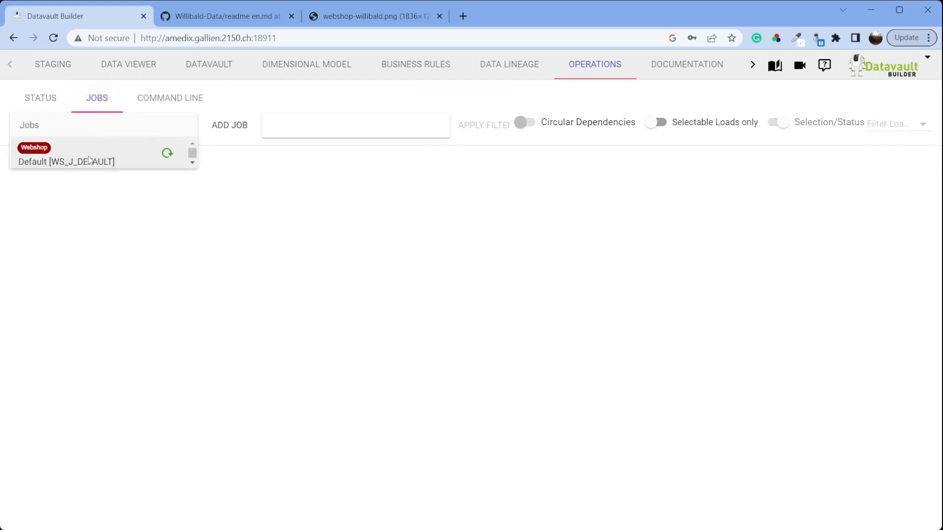
click(90, 160)
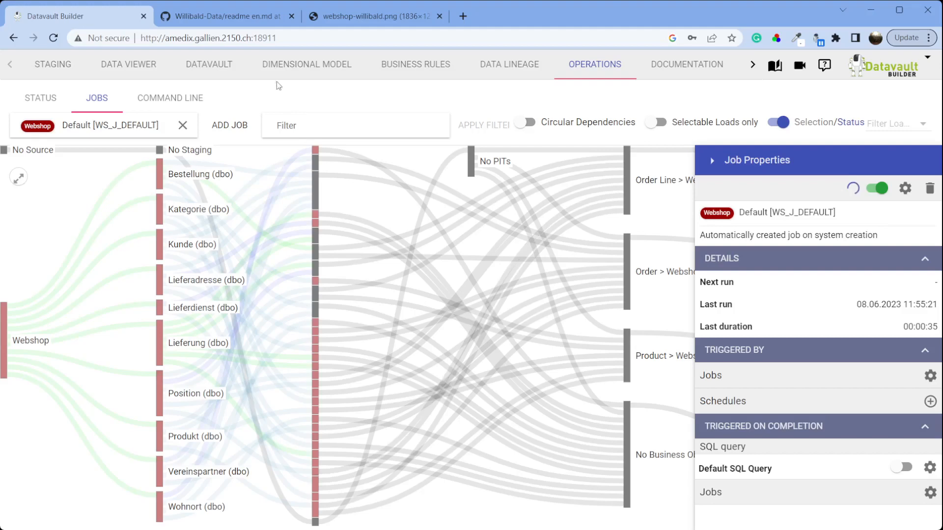
Step: Start creating a new business object in the dimensional model and open its start hub choice
click(280, 69)
click(511, 115)
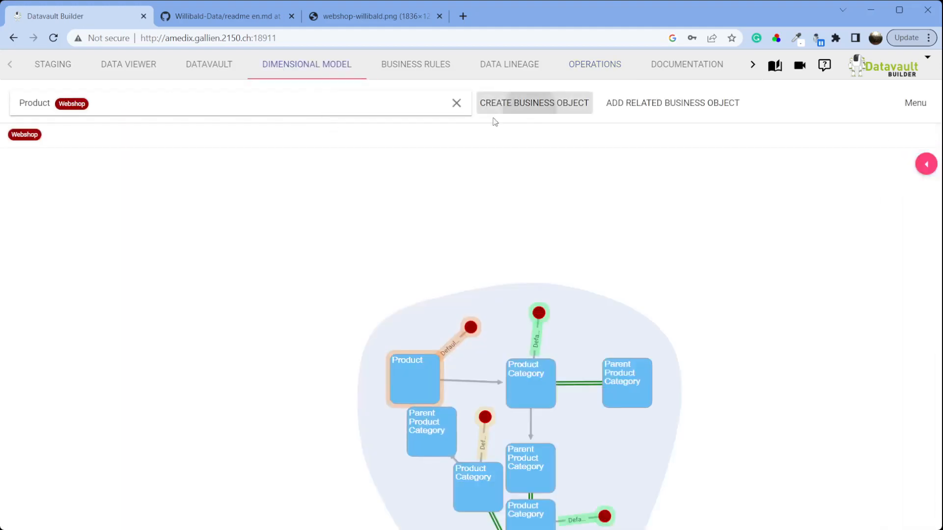
click(245, 164)
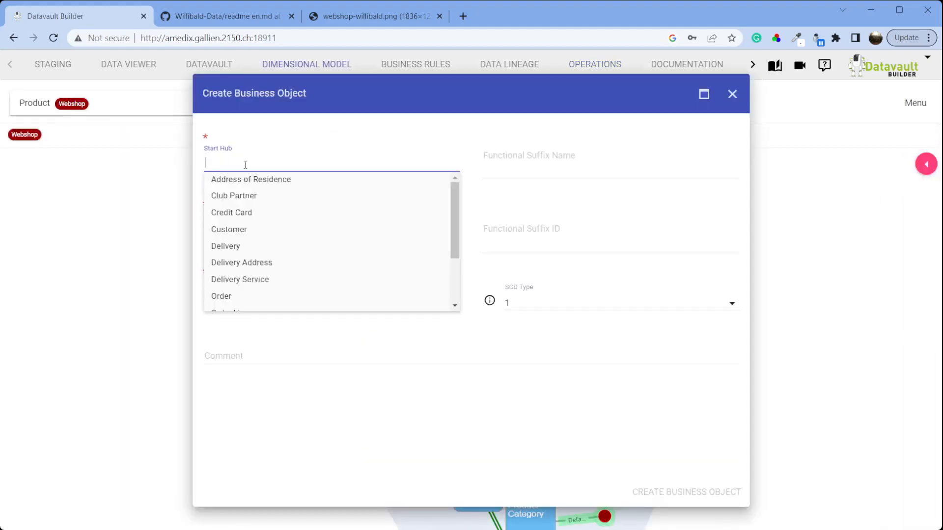
text(Deli)
key(Down)
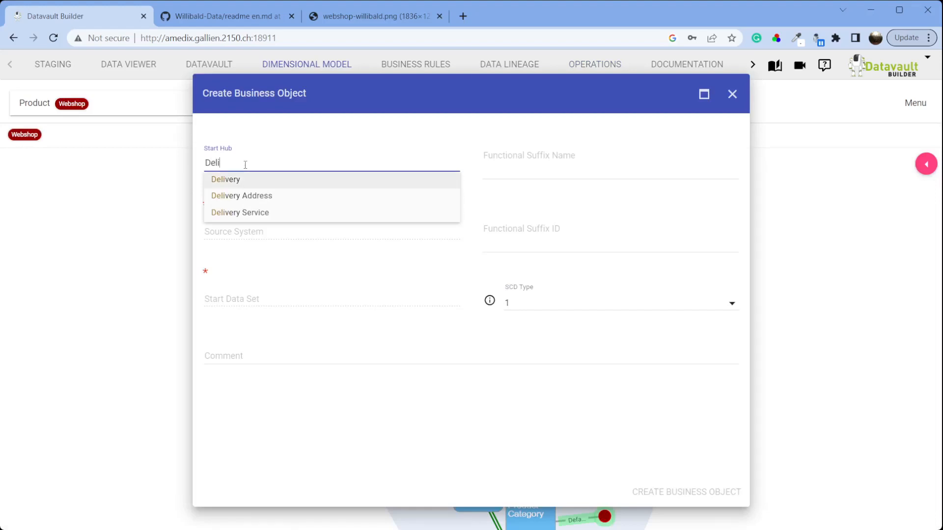
key(BackSpace)
key(BackSpace)
key(BackSpace)
key(BackSpace)
text(pos)
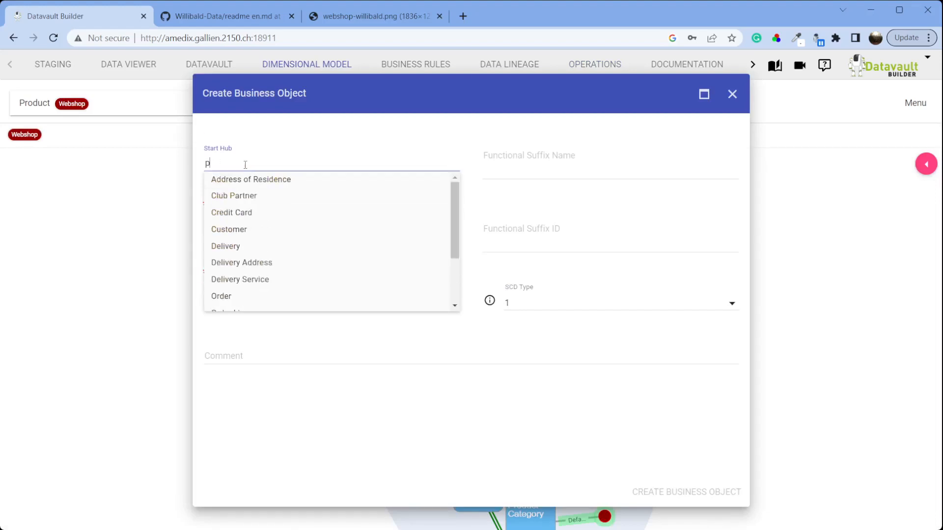
key(BackSpace)
key(BackSpace)
key(BackSpace)
Step: Create the business object with start hub Delivery, source system Webshop and the Default Satellite [WS_R_Lieferung_U_dbo], and show its model
text(Deli)
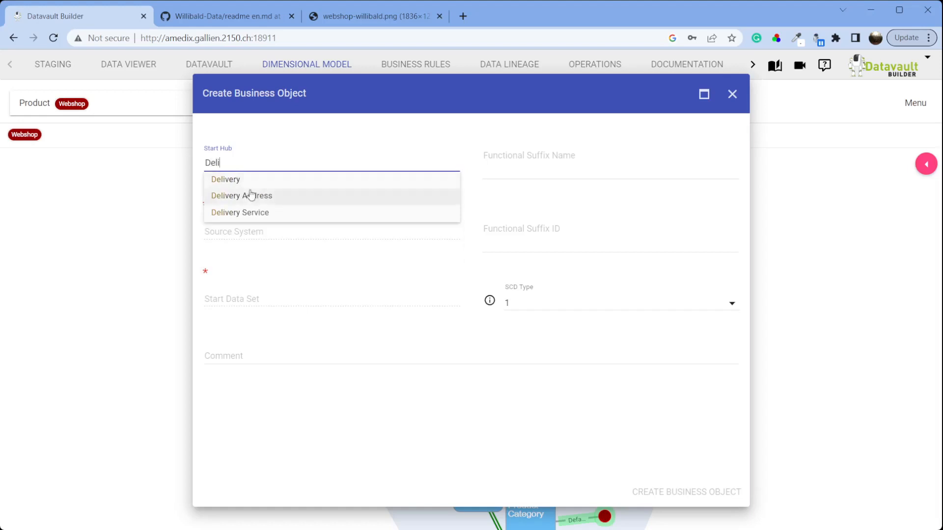
click(254, 183)
click(275, 234)
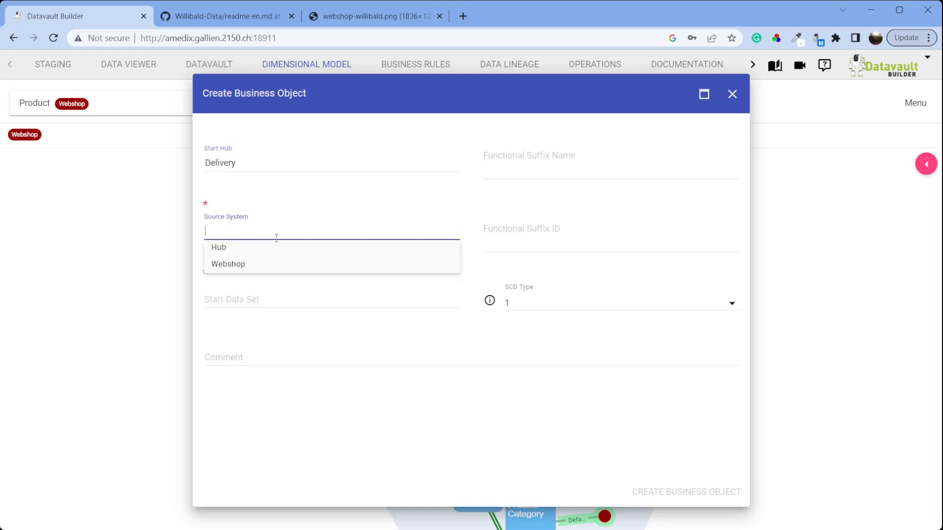
click(282, 263)
click(303, 304)
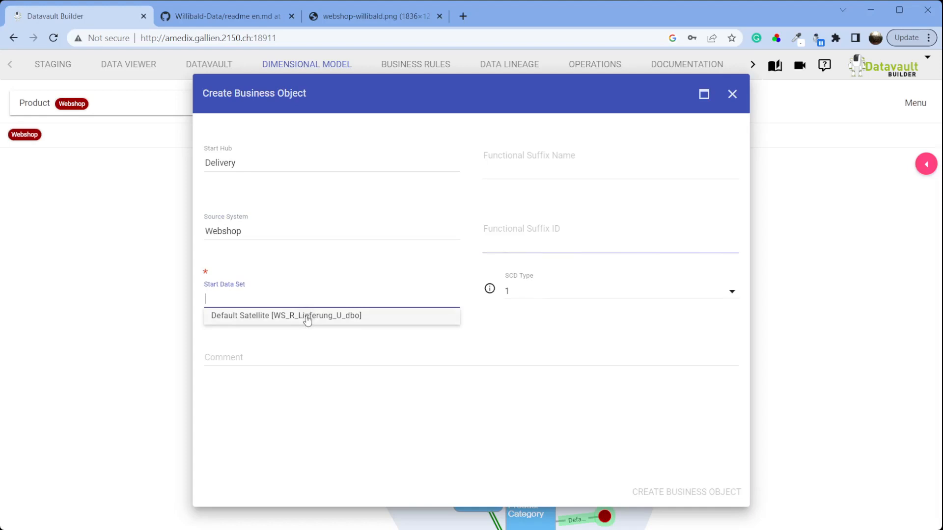
click(305, 316)
click(679, 504)
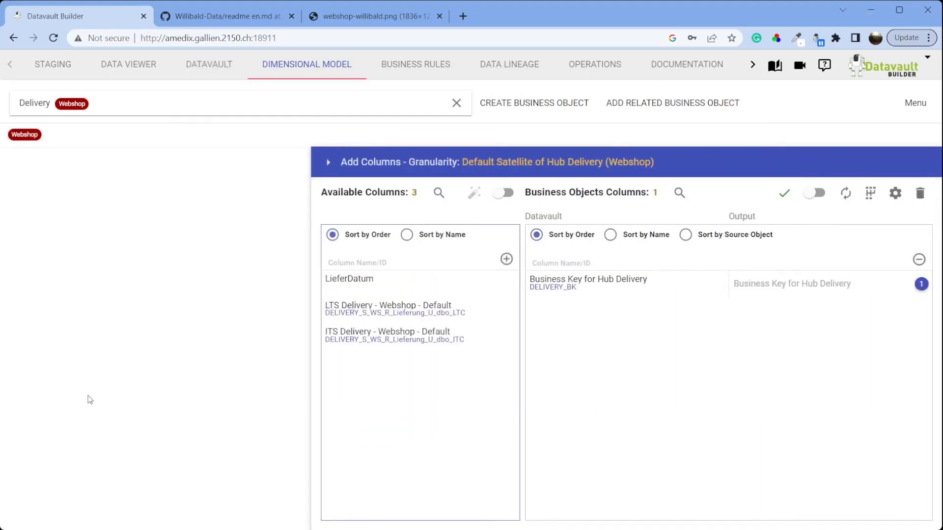
click(330, 165)
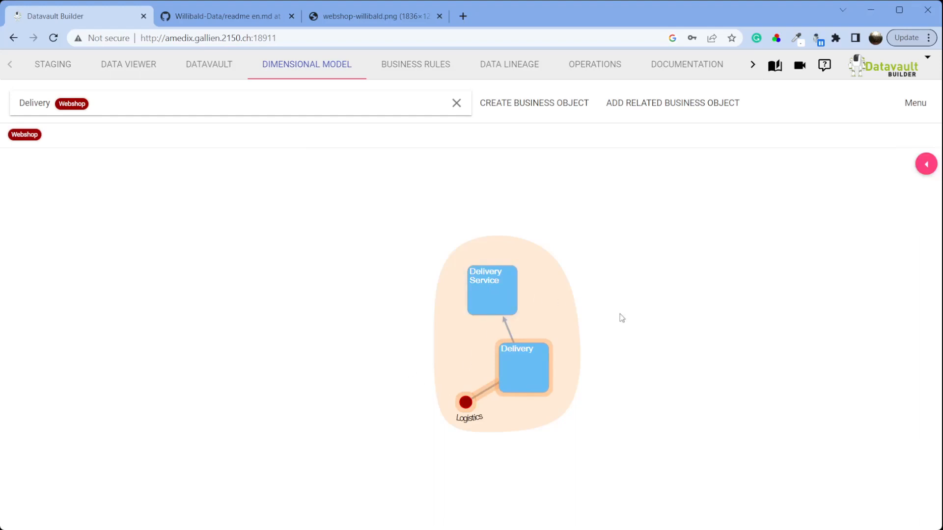
Step: Delete the loaded data of the Order Line-Delivery link in the data vault, and delete the link itself
click(208, 66)
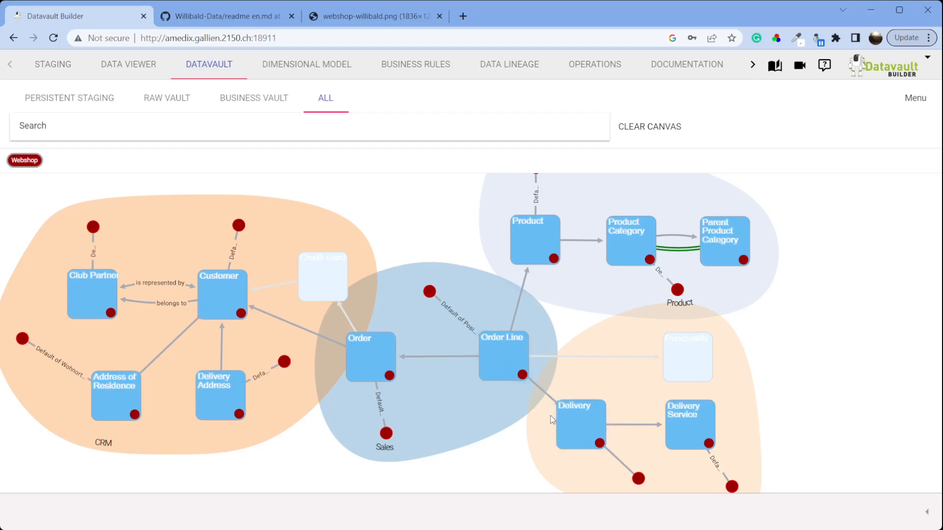
click(549, 399)
click(874, 509)
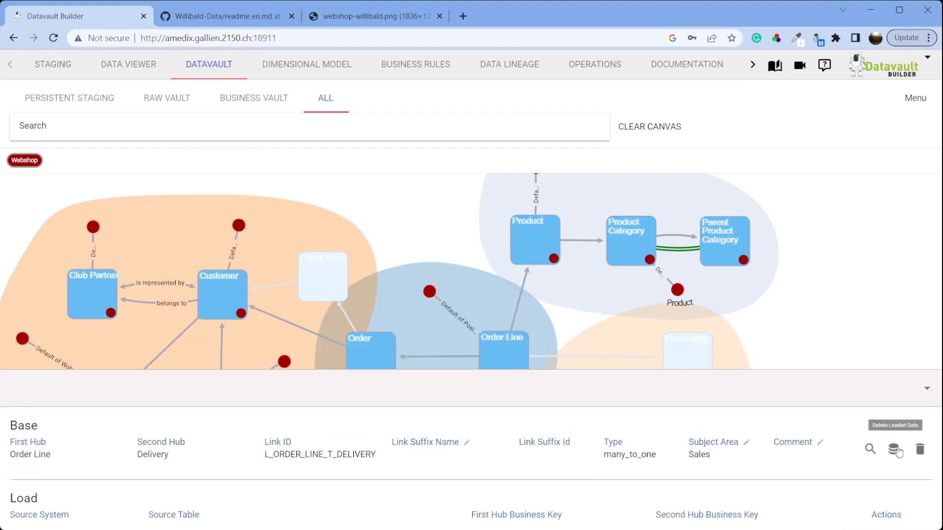
click(895, 450)
click(705, 500)
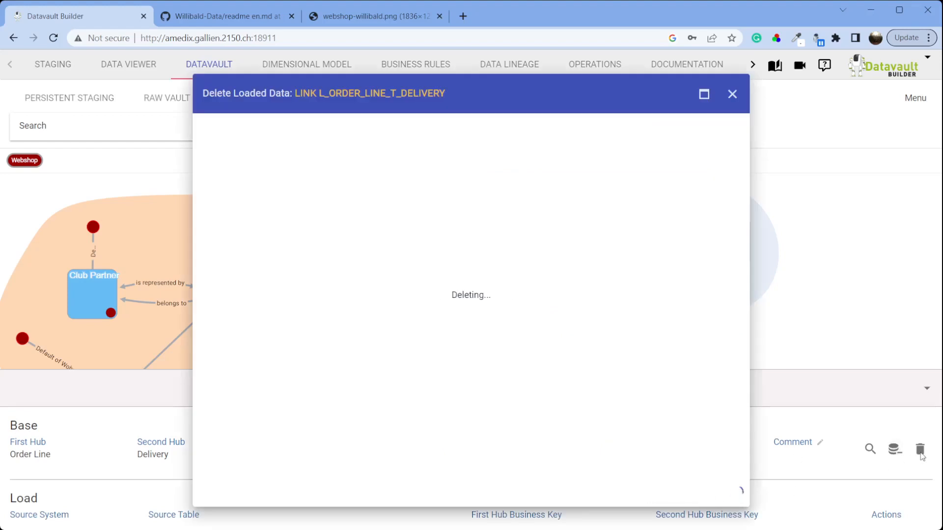
click(921, 452)
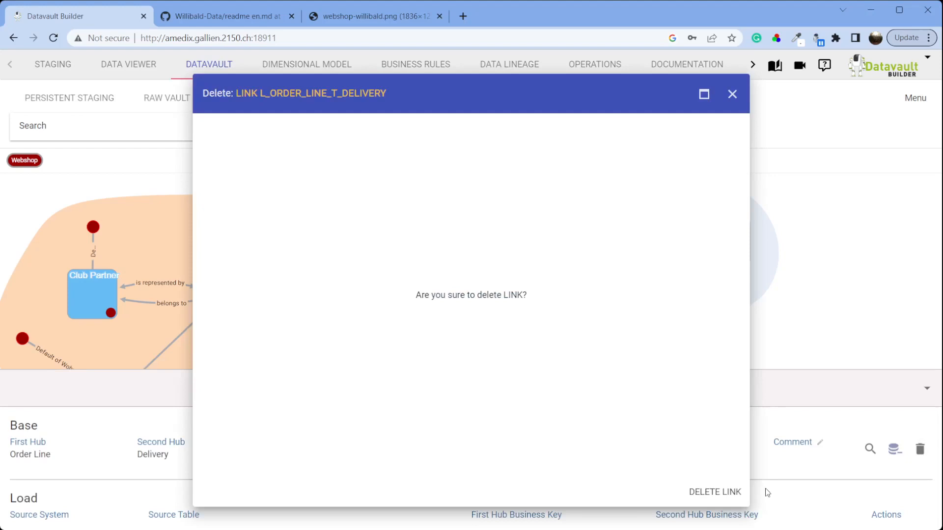
click(716, 492)
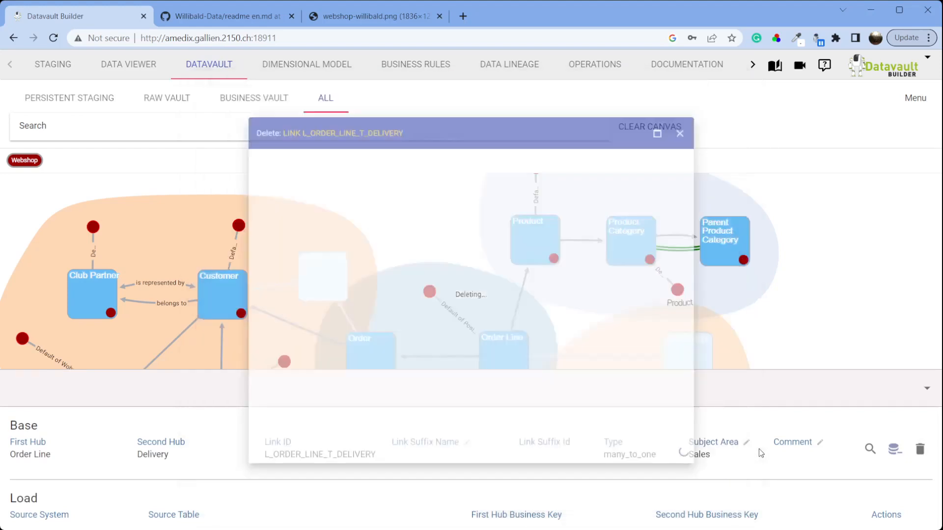
Step: Set up a new Many To One link in the data vault with Delivery as first hub and Order Line as second hub
right_click(573, 428)
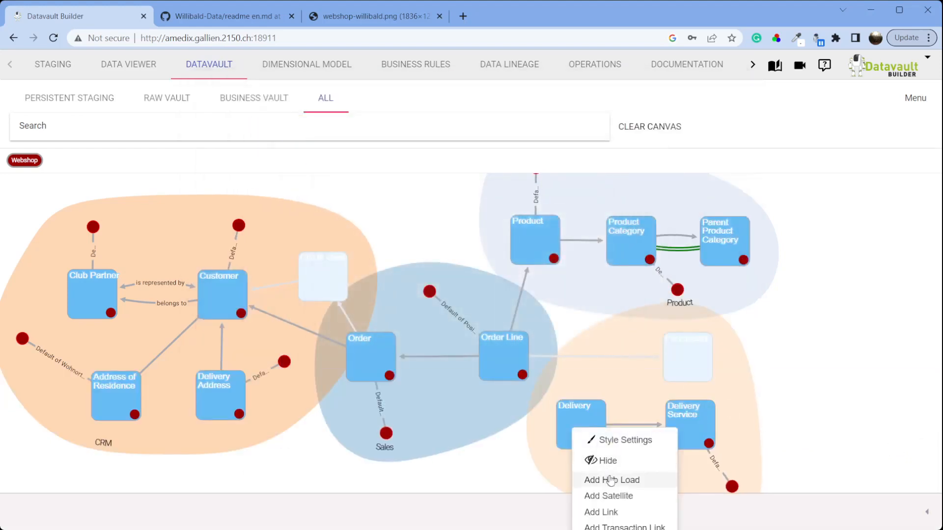
click(623, 513)
click(531, 194)
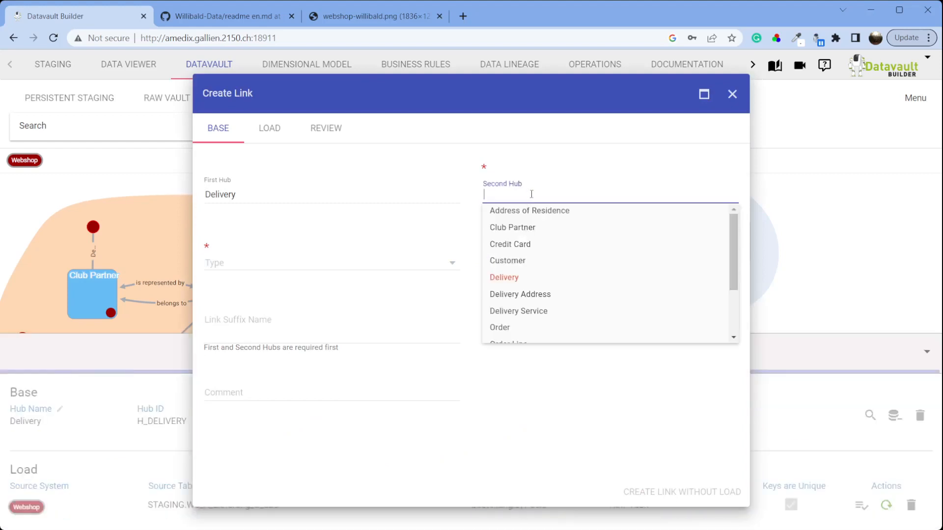
scroll(550, 280, down, 2)
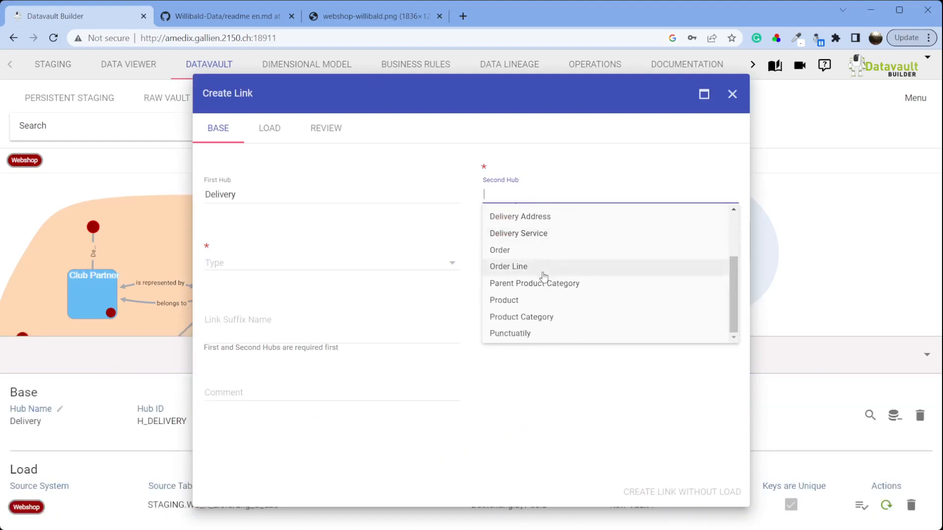
click(543, 276)
click(383, 264)
click(235, 293)
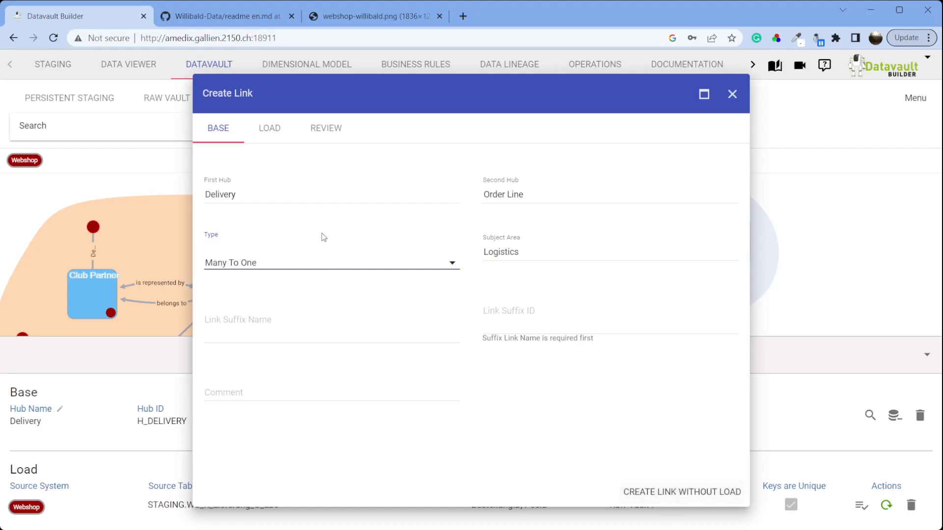
Step: Create the link with Webshop: LIEFERUNG U DBO (BestellungID, PosID) as its Delivery load, and run the Delivery hub's Webshop load
click(264, 139)
click(309, 187)
click(315, 190)
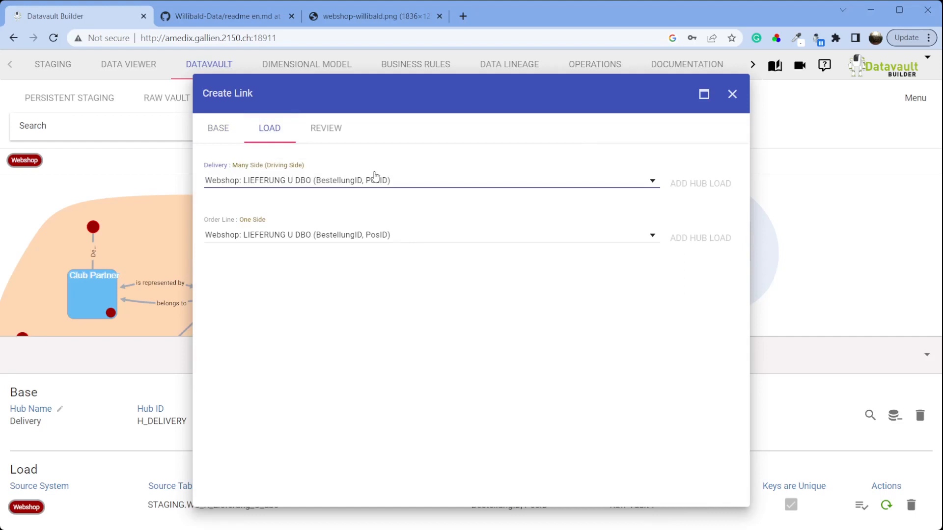
click(336, 134)
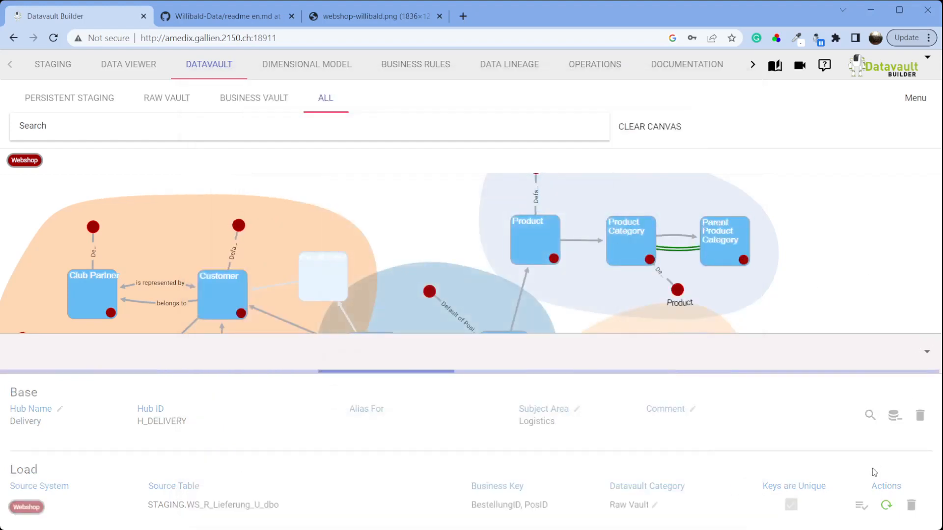
click(885, 504)
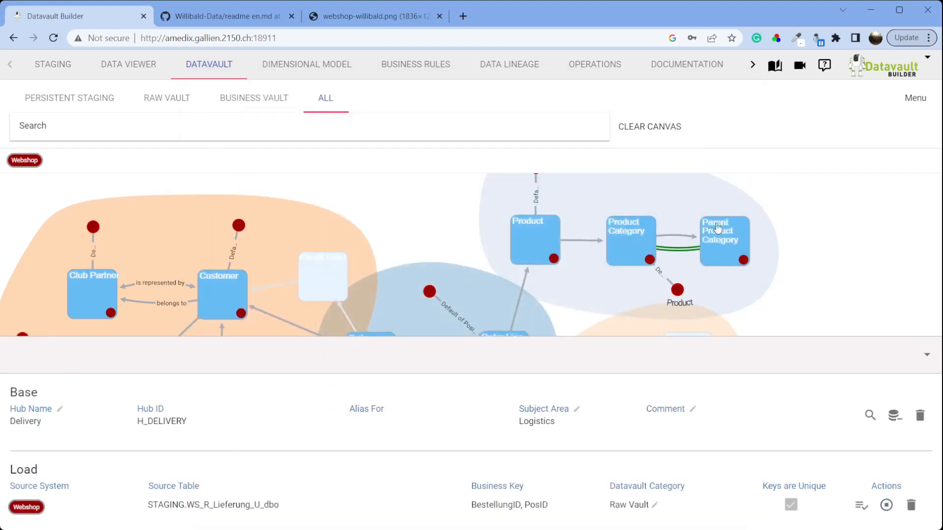
Step: Add the LieferDatum column to the Delivery business object in the dimensional model
click(314, 64)
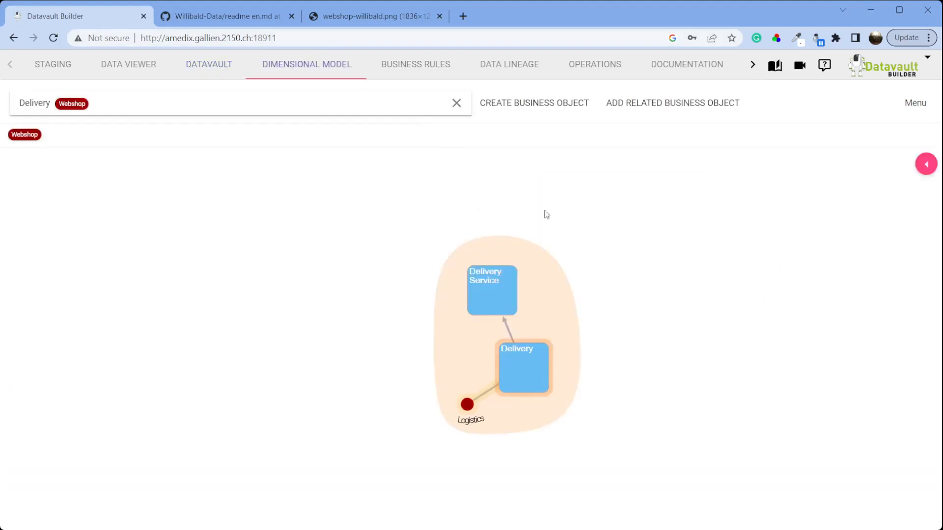
click(524, 374)
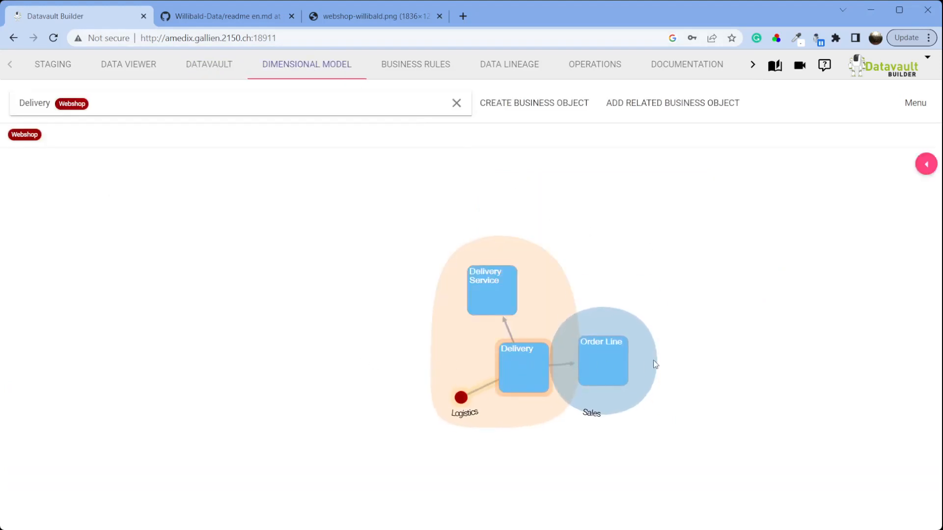
click(926, 164)
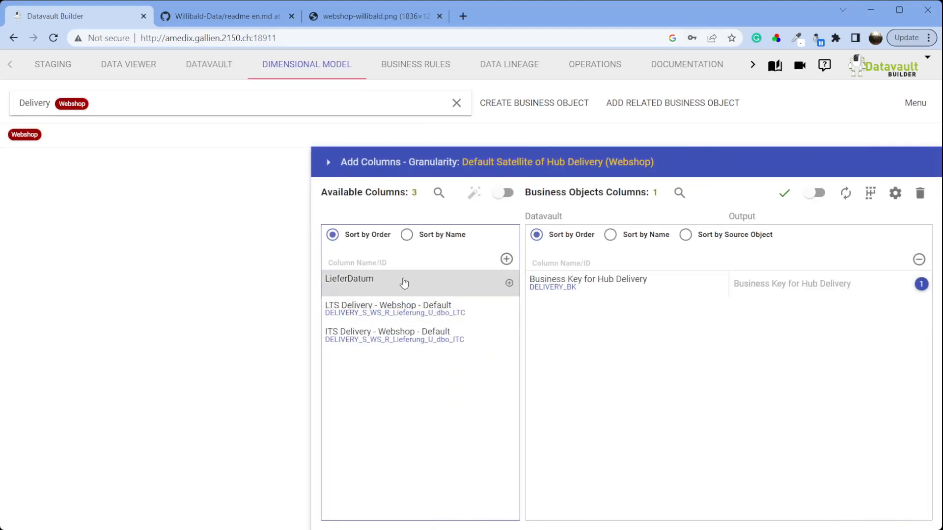
click(327, 163)
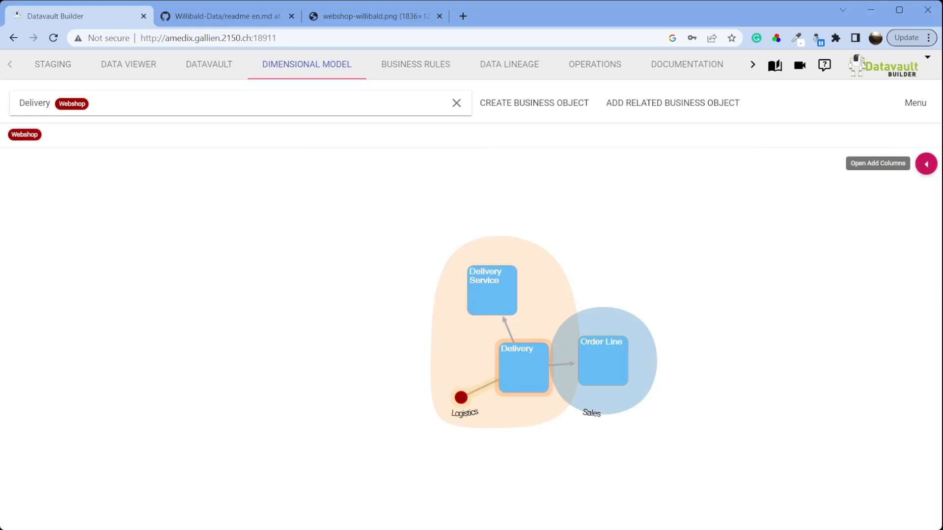
click(926, 164)
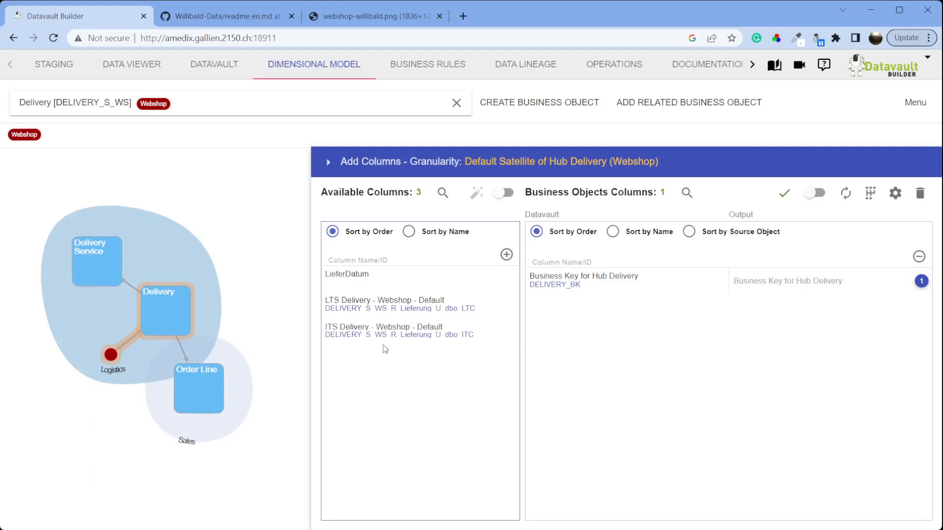
drag(398, 282, 545, 308)
Step: Add the BestellungID, PosID and Menge columns from the Order Line satellite to the Delivery business object
click(207, 401)
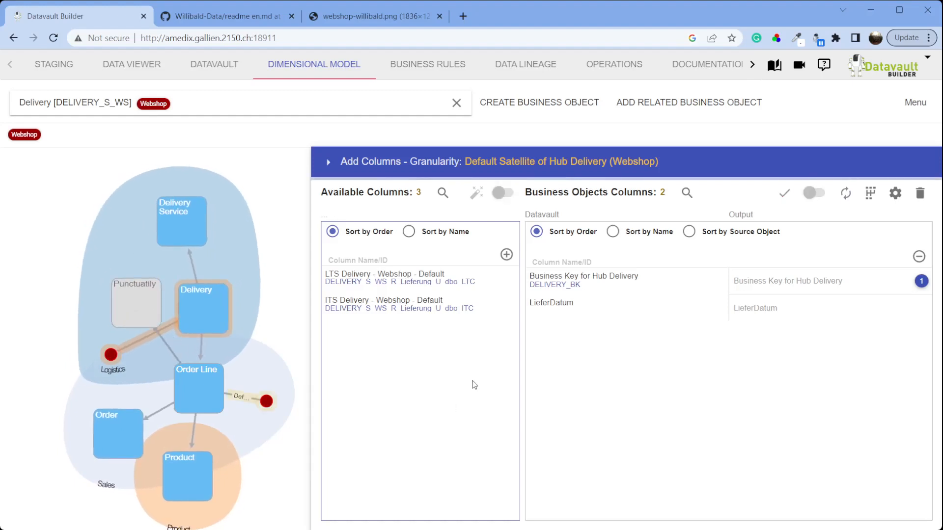
drag(413, 308, 600, 343)
drag(407, 292, 547, 328)
drag(418, 332, 535, 384)
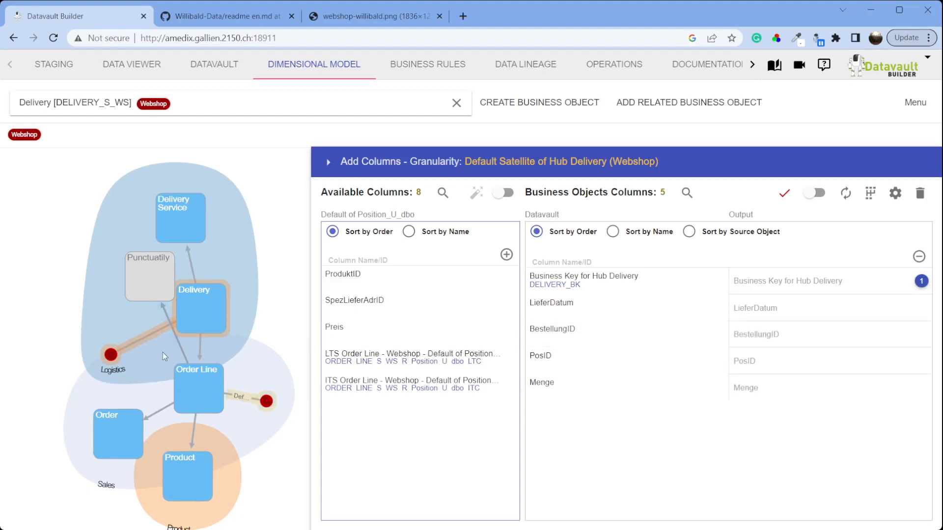
Step: Add the Name column from the Delivery Service satellite to the business object and apply the column changes
click(180, 223)
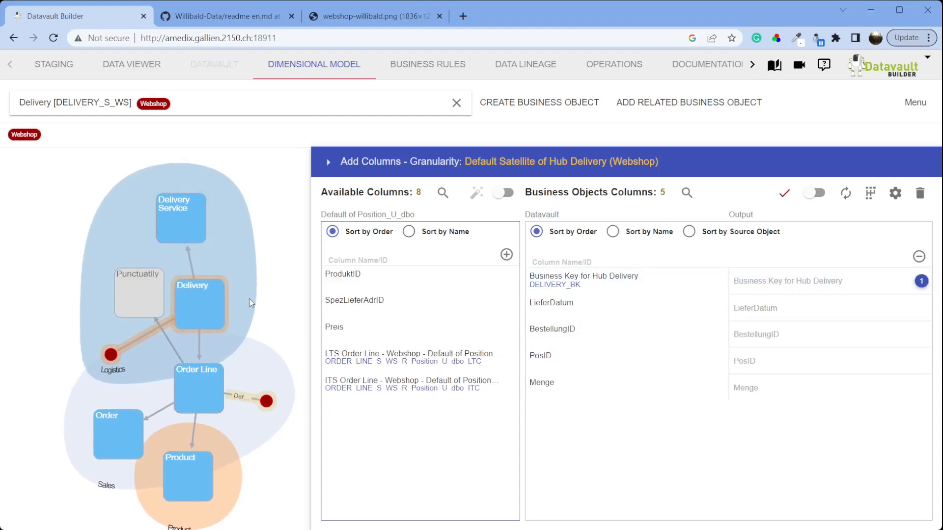
drag(131, 291, 20, 384)
drag(121, 318, 212, 309)
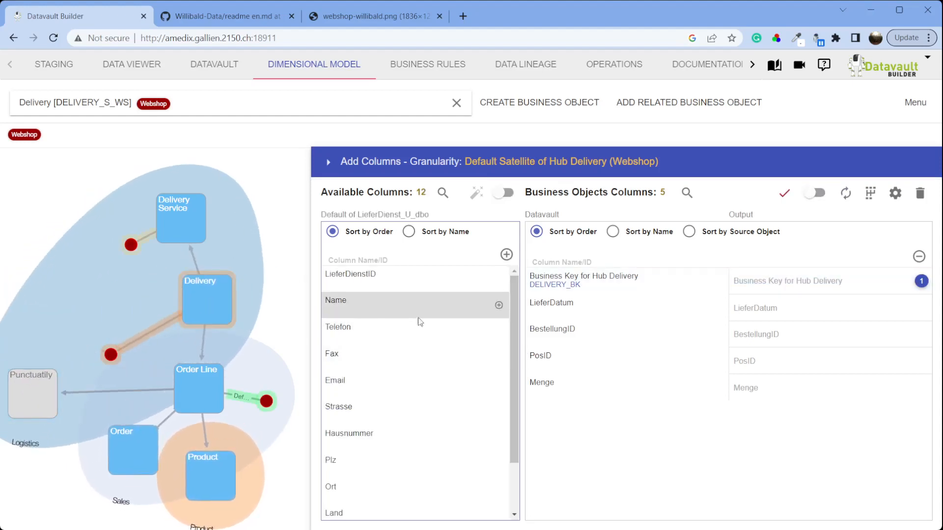
drag(399, 317, 610, 419)
click(784, 193)
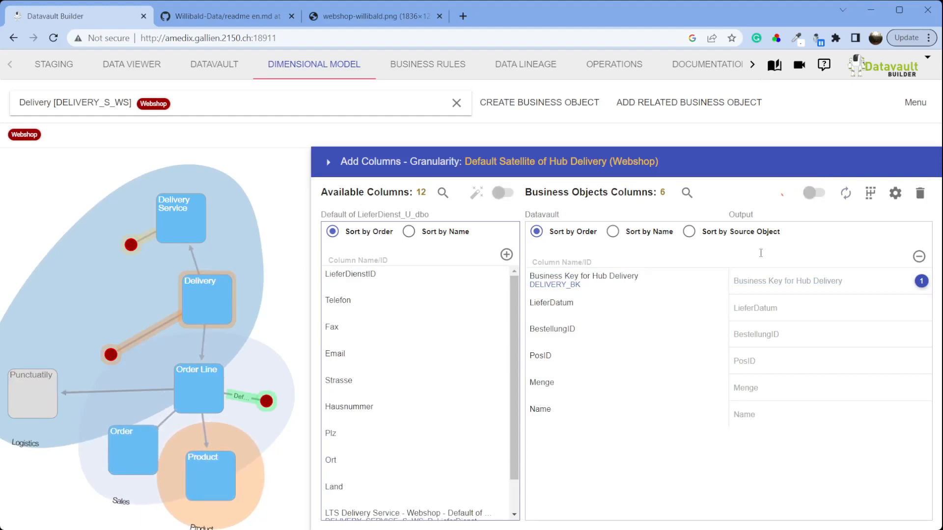
Step: Consult the webshop-willibald.png table diagram, and preview the Delivery business object's data to check BestellungID for non-null values
click(371, 13)
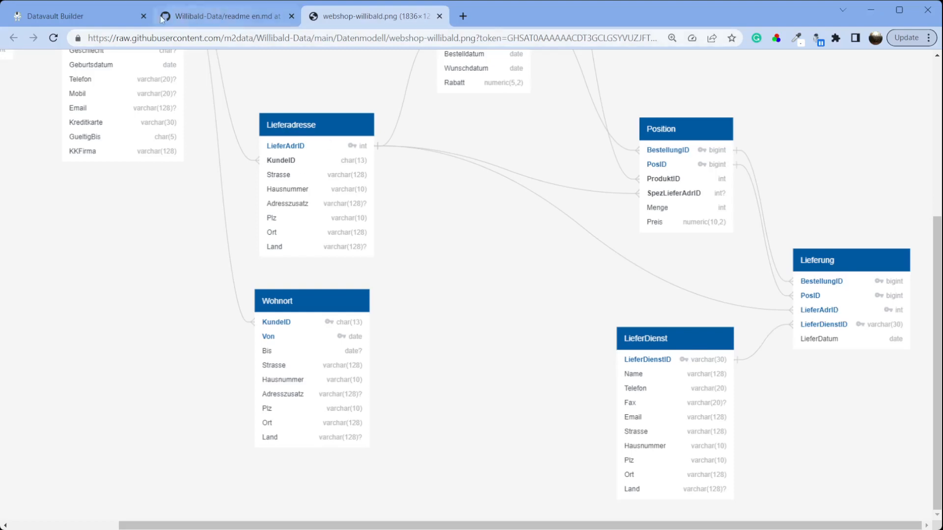
click(83, 15)
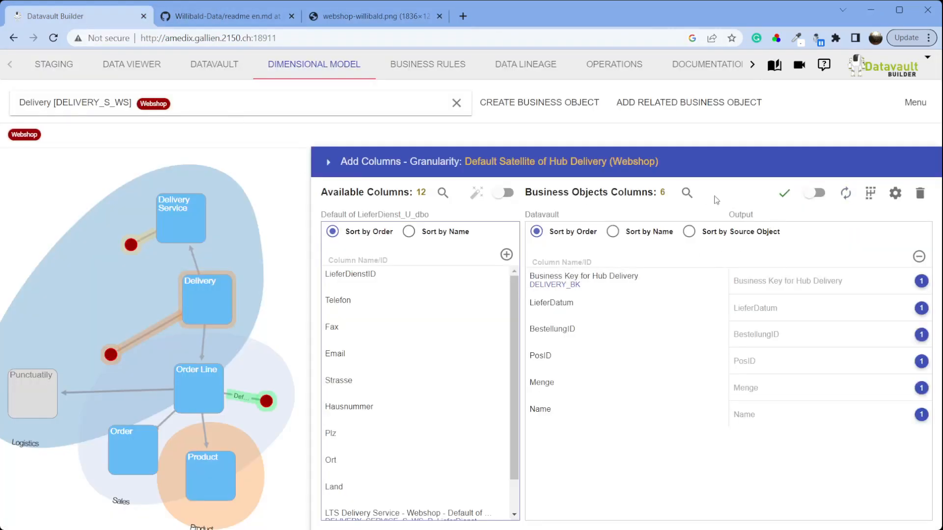
click(687, 193)
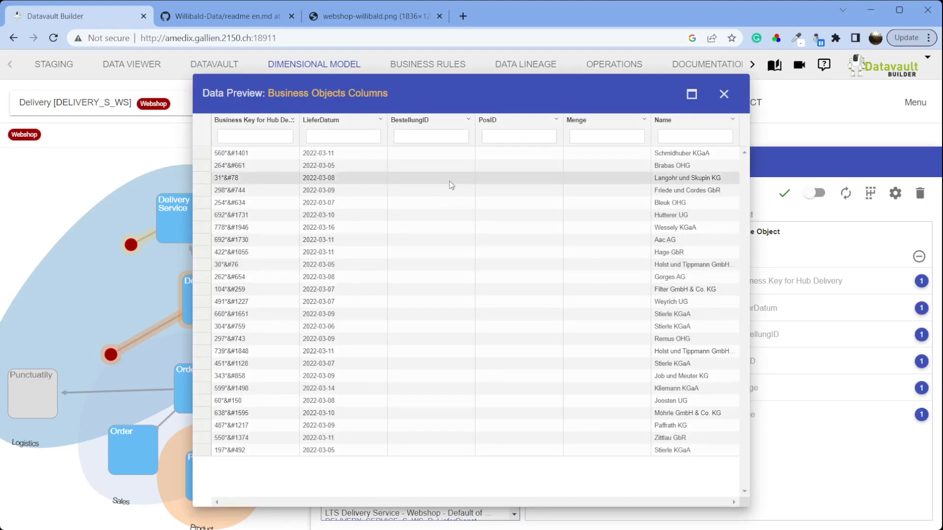
click(468, 120)
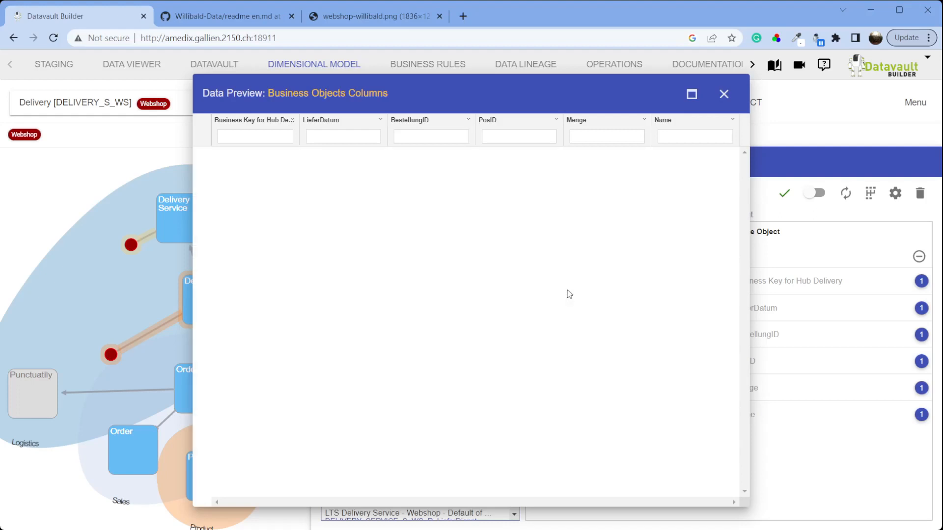
click(468, 120)
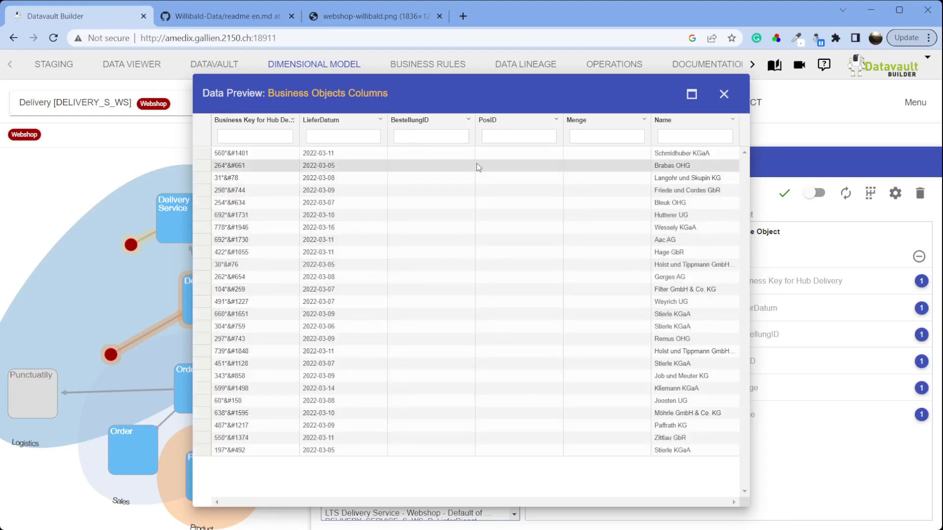
click(468, 120)
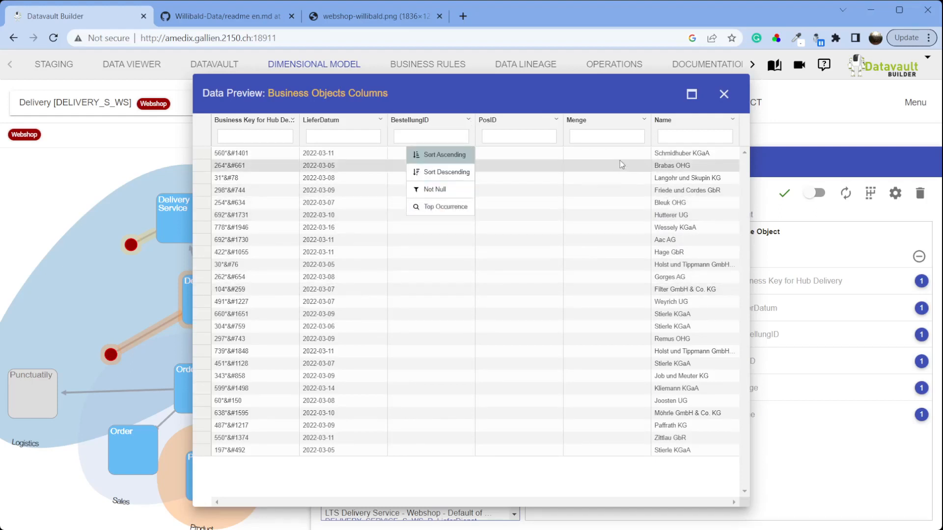
click(610, 93)
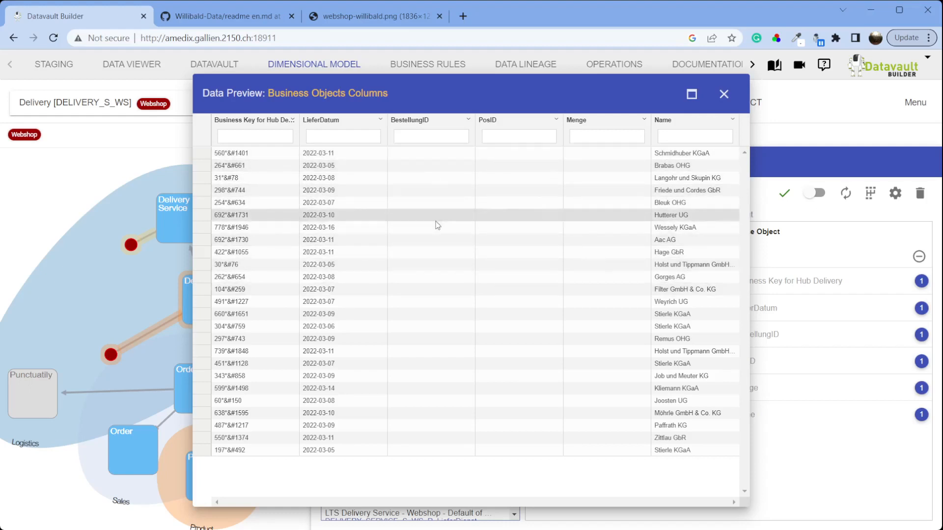
click(724, 94)
Step: Show the Delivery hub [H_DELIVERY] in the data vault and preview its data
click(220, 67)
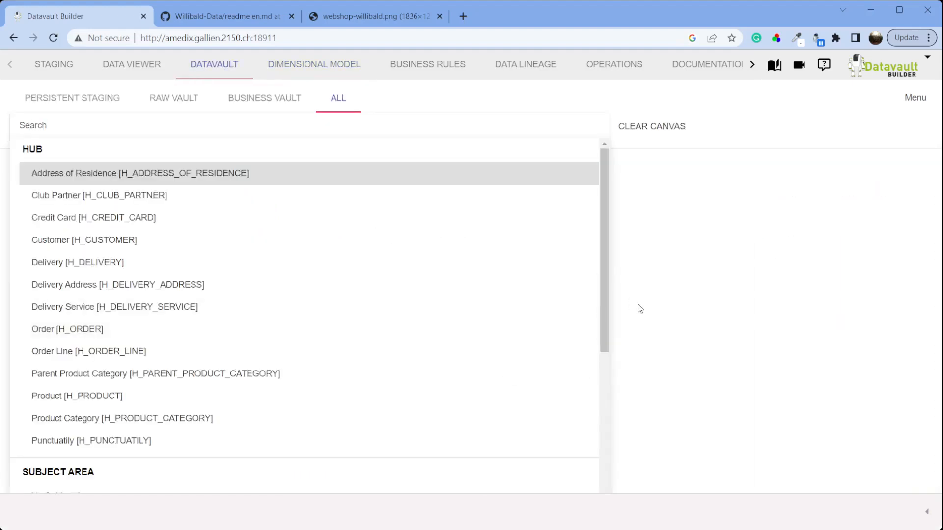
scroll(169, 351, down, 1)
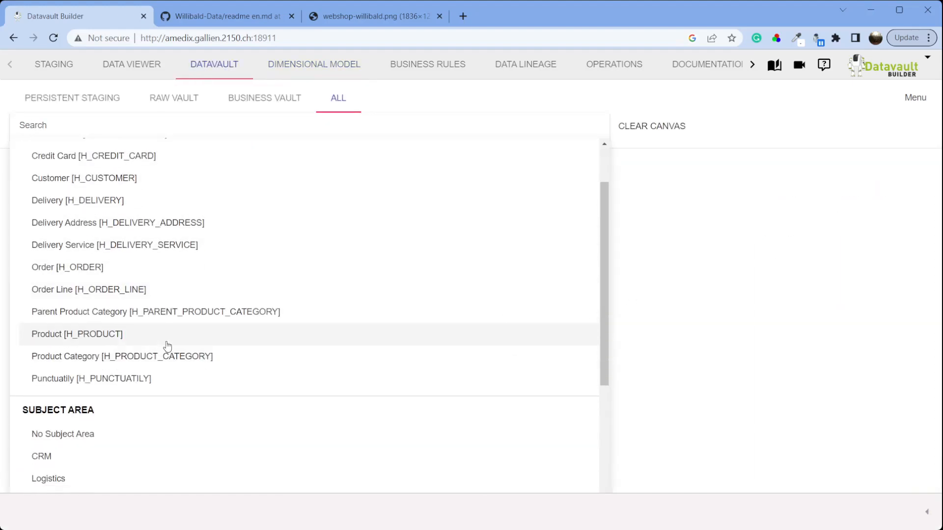
scroll(100, 309, up, 1)
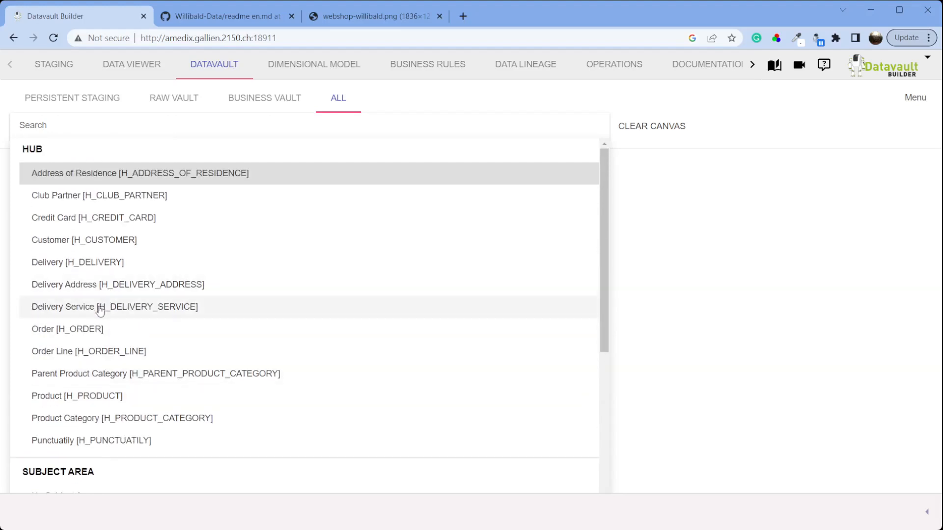
click(74, 265)
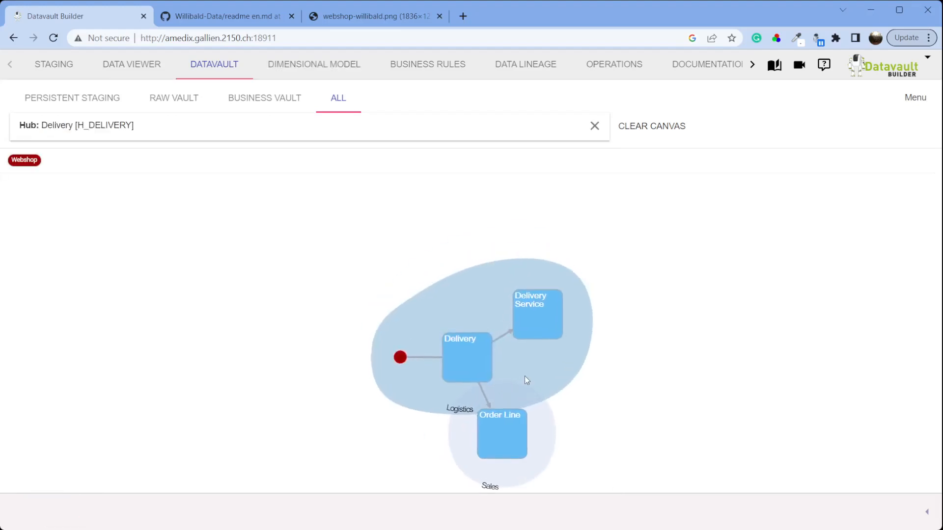
click(474, 371)
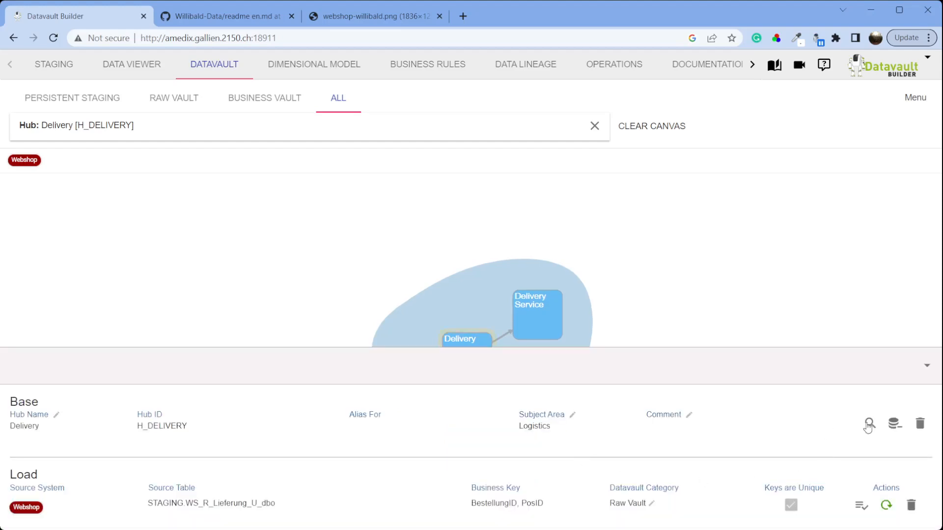
click(869, 424)
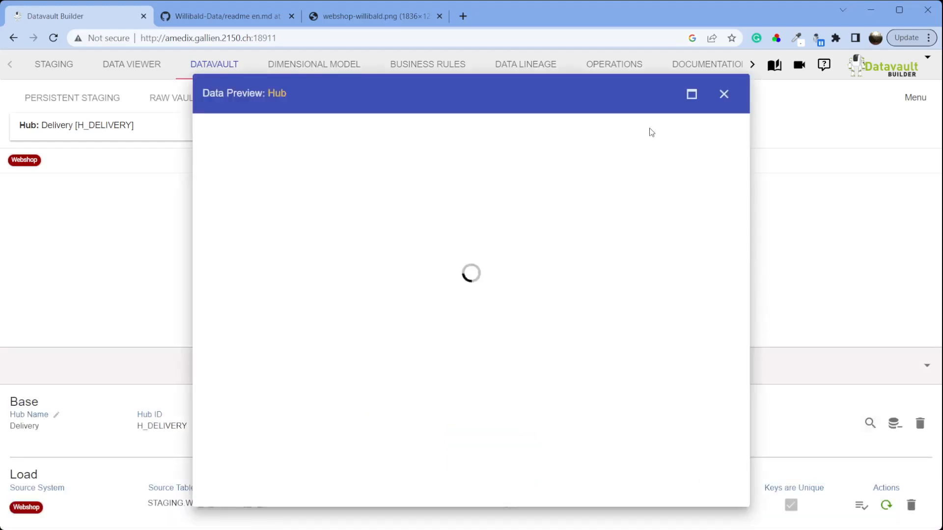
click(724, 94)
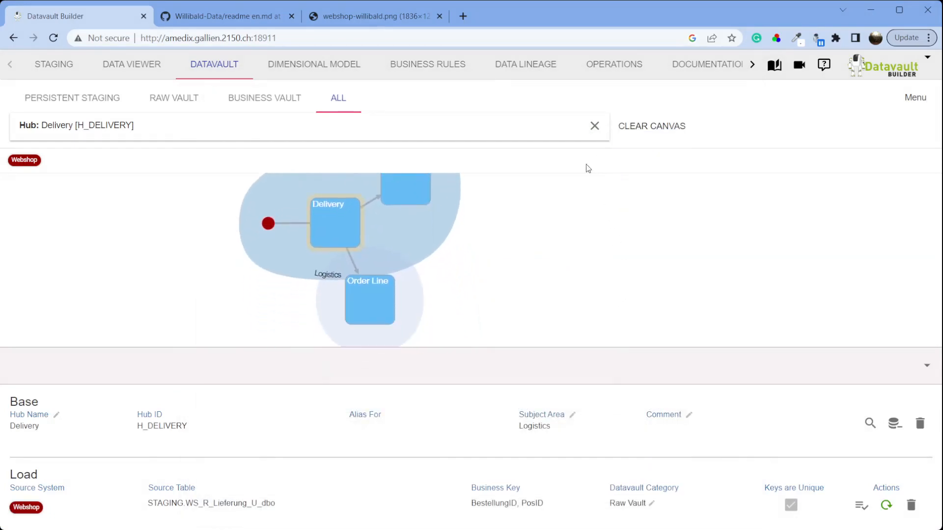
Step: Return to the Delivery business object in the dimensional model and preview its columns' data again
mouse_move(419, 196)
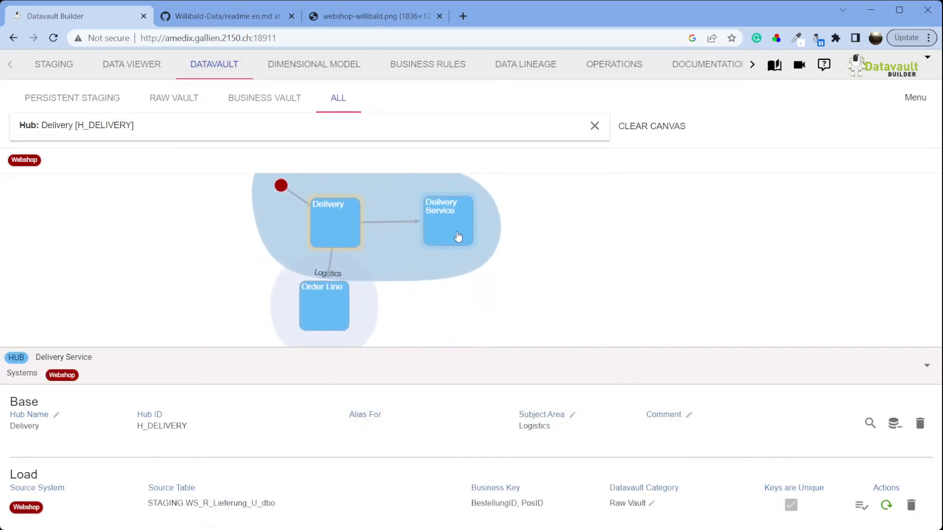
click(313, 69)
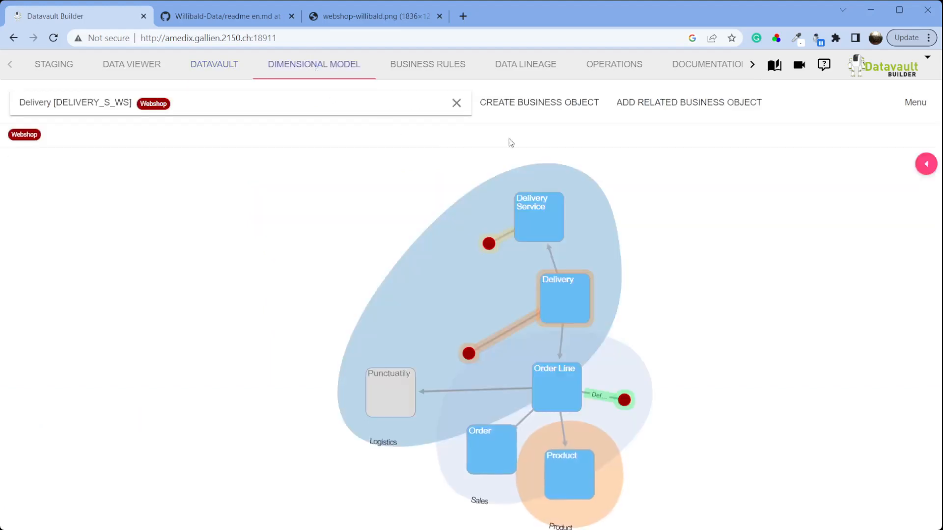
click(925, 164)
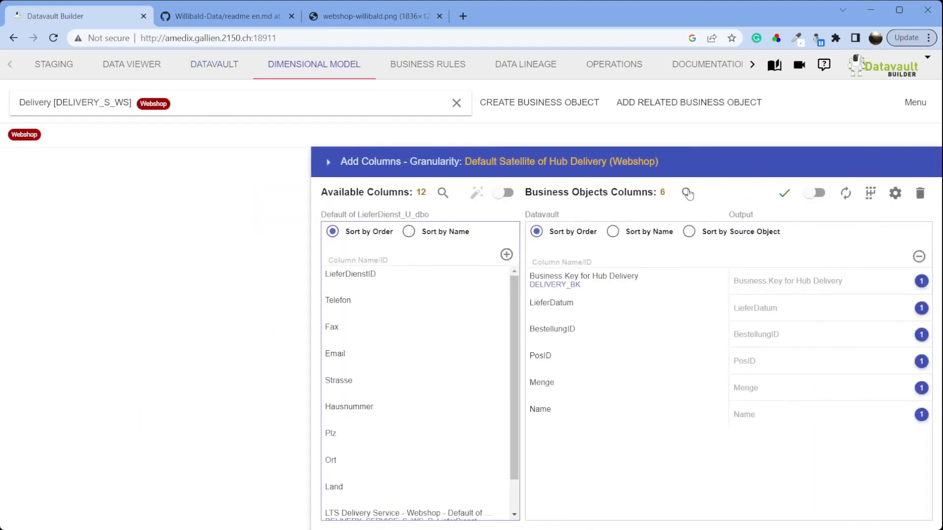
click(687, 193)
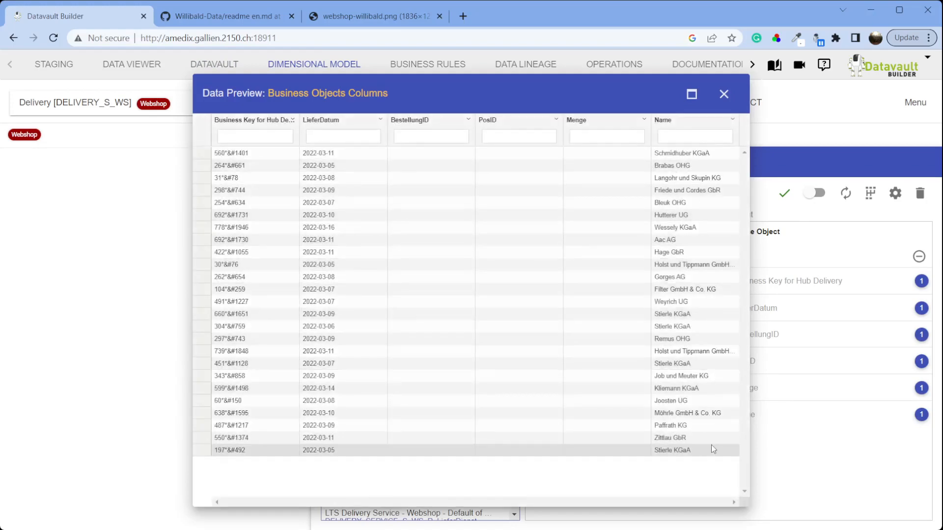
Step: Set the output name of the Name column in the Delivery business object to Delivery Service and apply the change
click(723, 94)
click(743, 417)
text(Delivery Service)
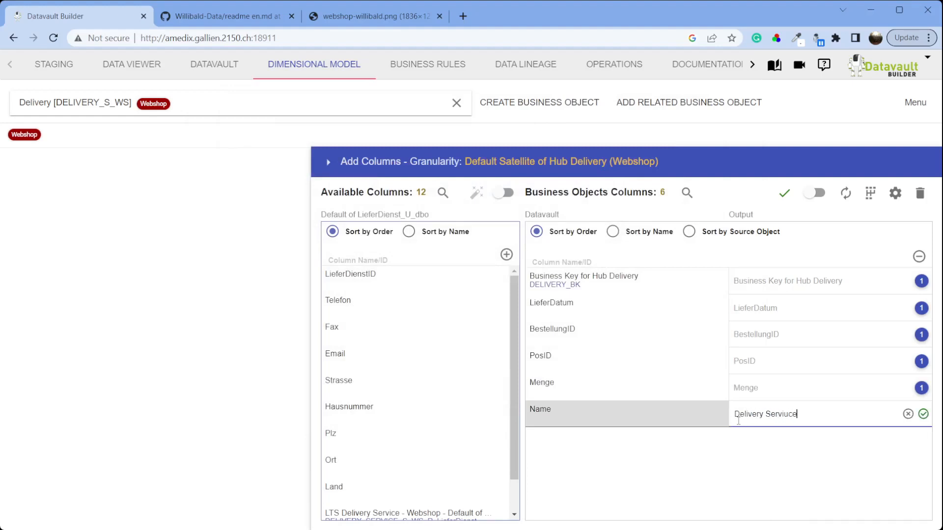
key(Return)
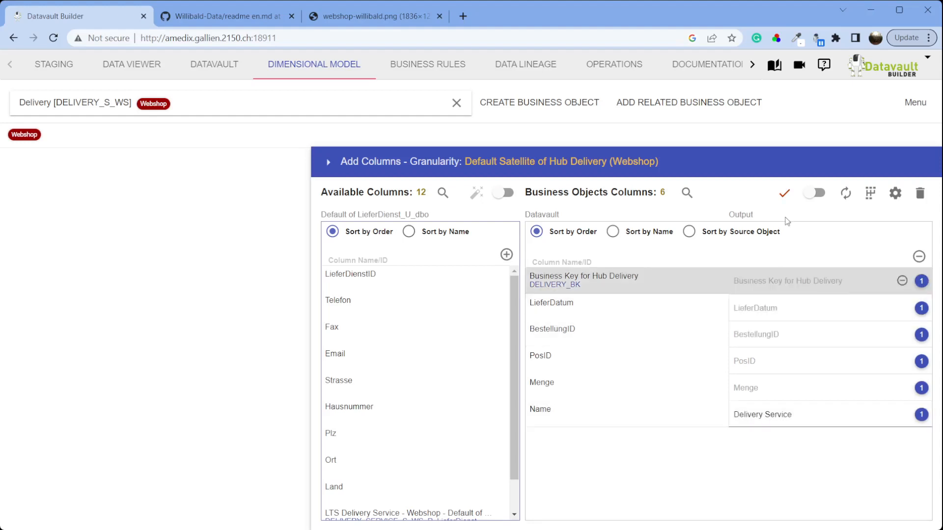
click(784, 193)
Step: Load the Delivery to Order Line link from the Webshop Lieferung table, and preview the Delivery business object's data again
click(213, 65)
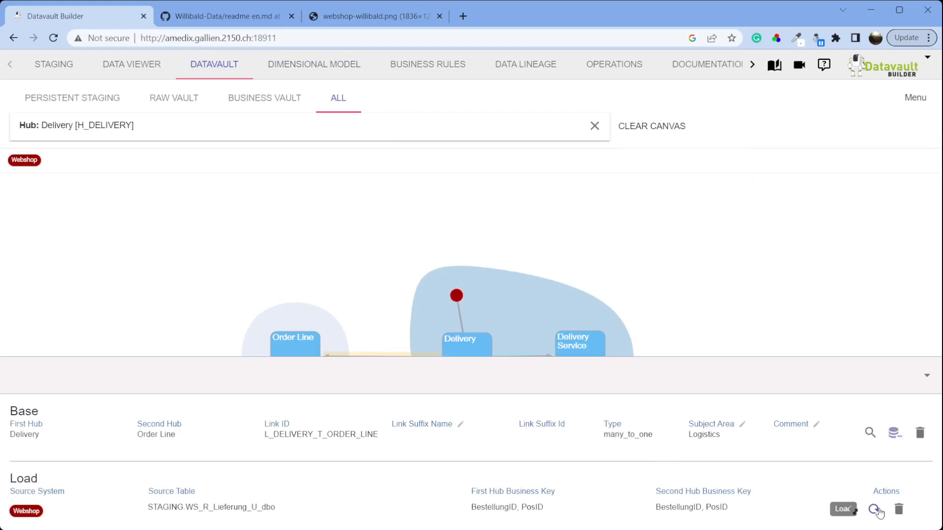
click(876, 510)
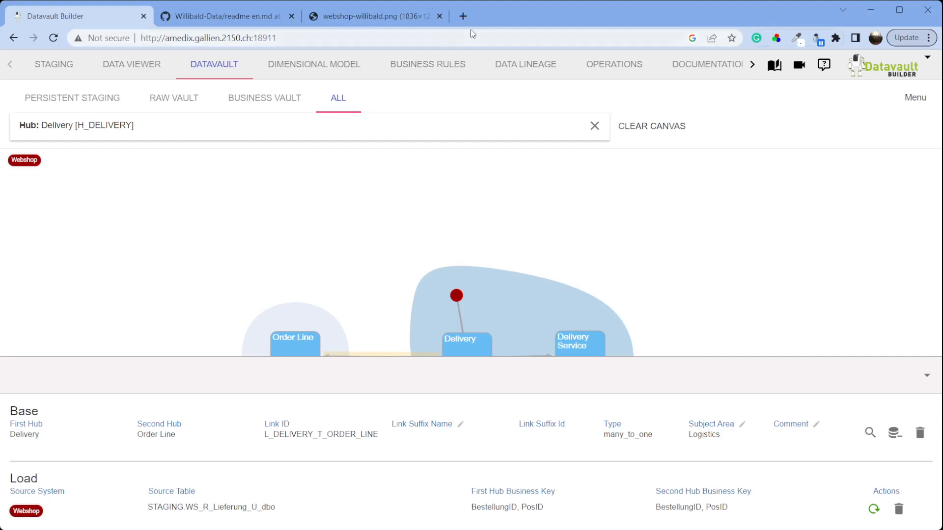
click(343, 72)
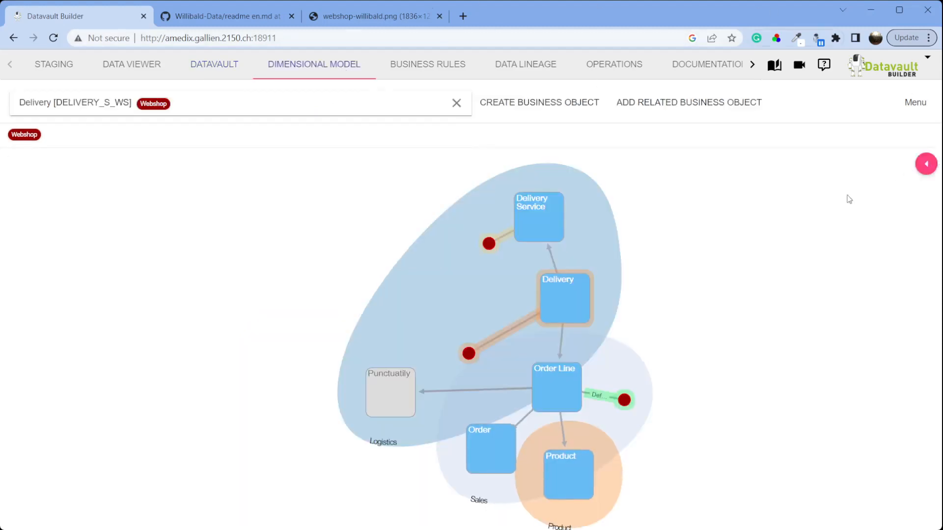
click(926, 165)
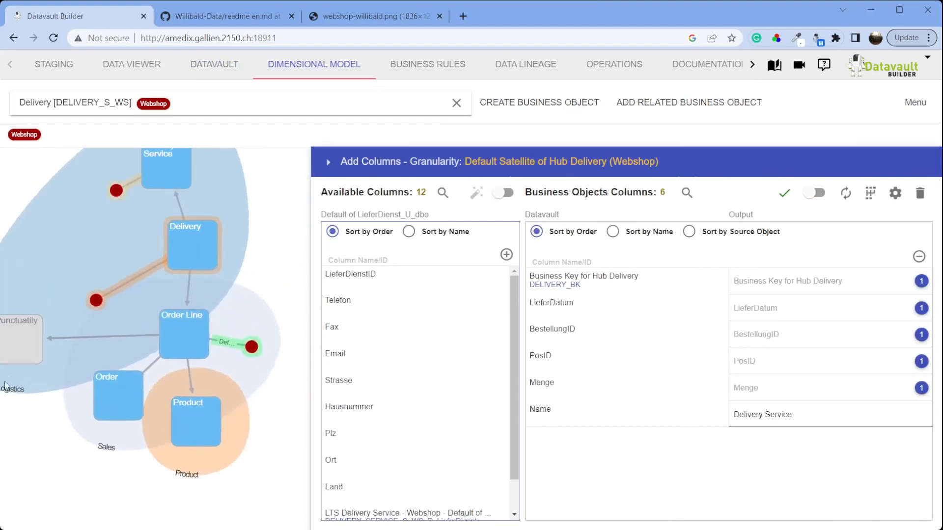
click(687, 193)
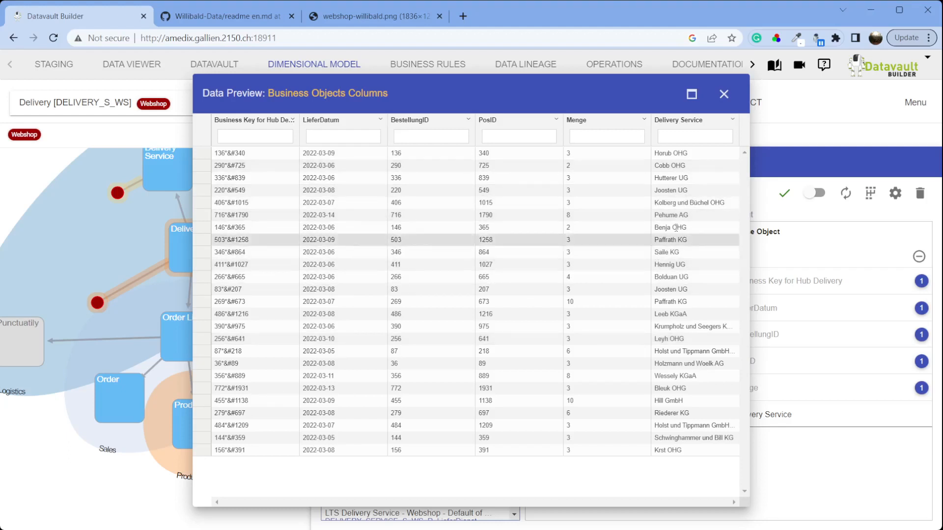
click(723, 98)
Step: Return to the Delivery hub in the data vault and move the Order Line and Delivery Service hubs to either side of it
click(221, 67)
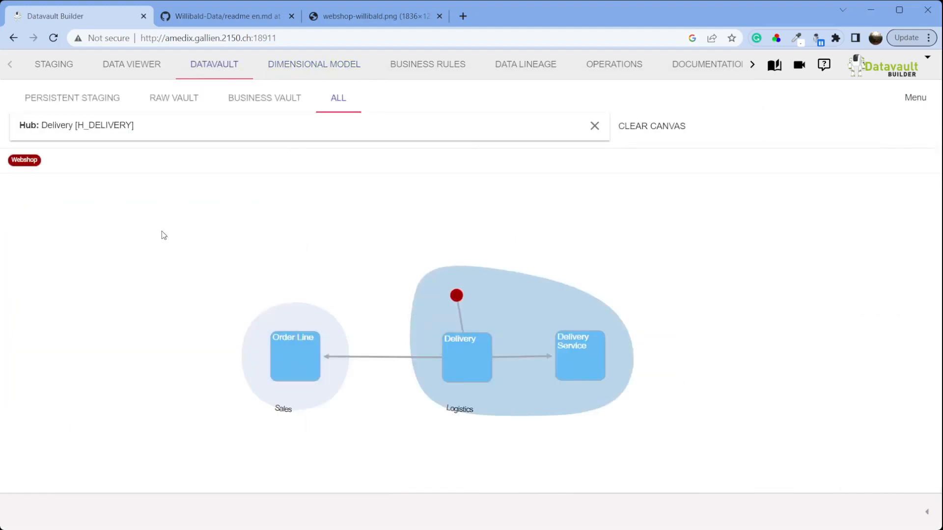
drag(286, 360, 319, 357)
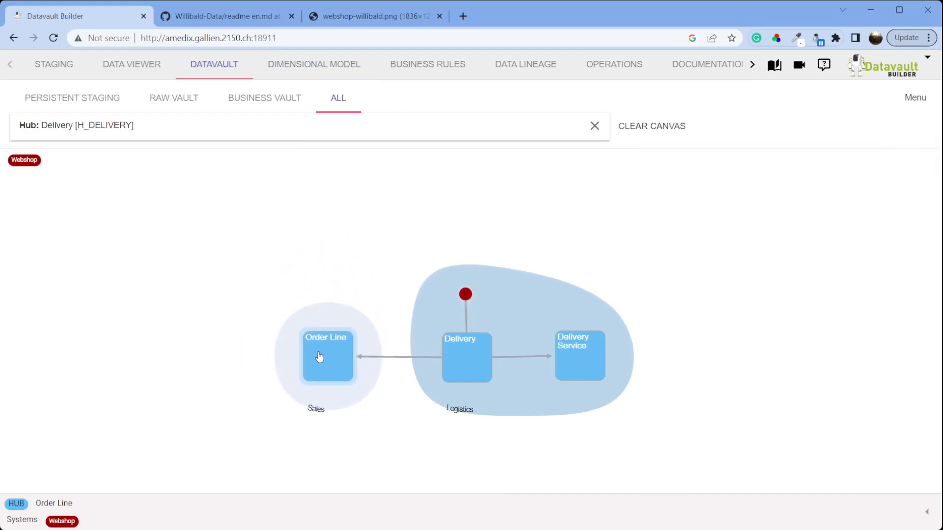
drag(581, 358, 623, 362)
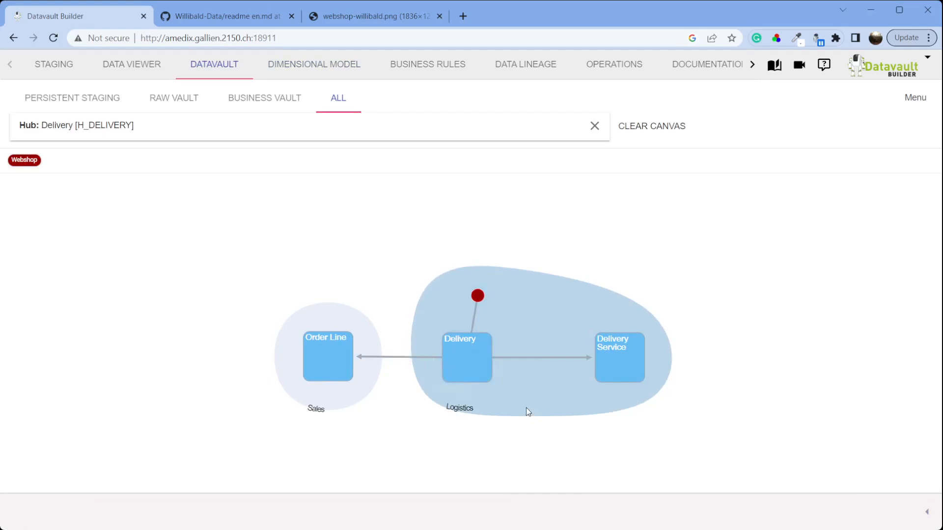
Step: Expand the Order Line hub's related objects and arrange the Product, Order and Punctuatily hubs around it
click(320, 352)
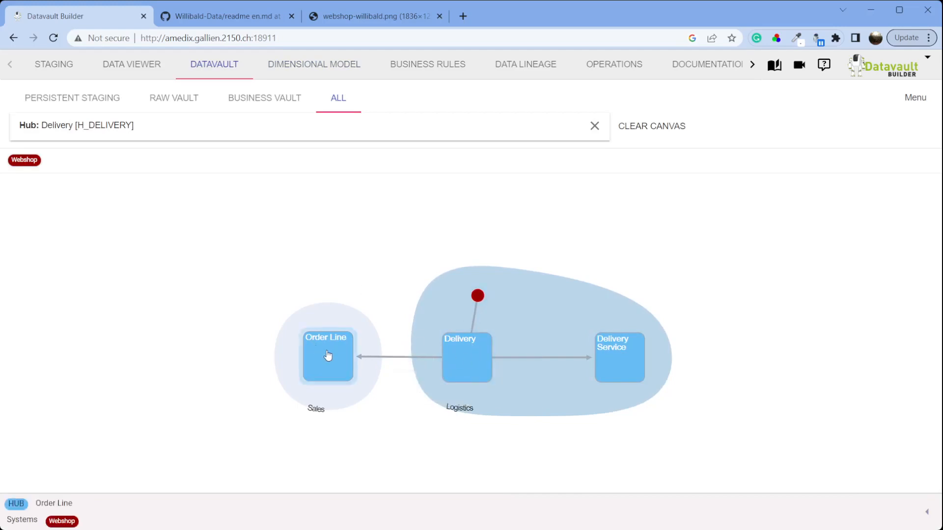
double_click(328, 356)
drag(253, 350, 211, 267)
drag(314, 444, 187, 362)
drag(405, 315, 480, 279)
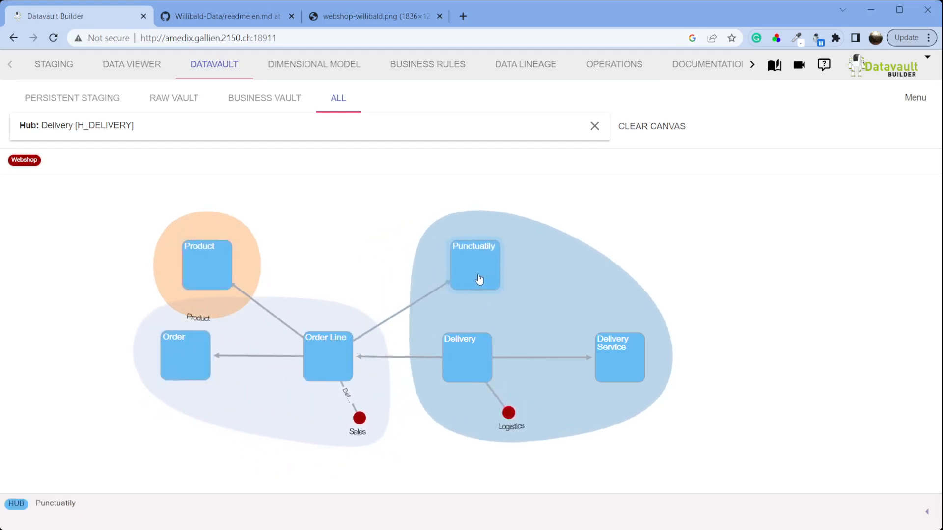
click(344, 364)
Step: Expand the Order hub's related objects and place the Credit Card and Customer hubs beside it
click(196, 369)
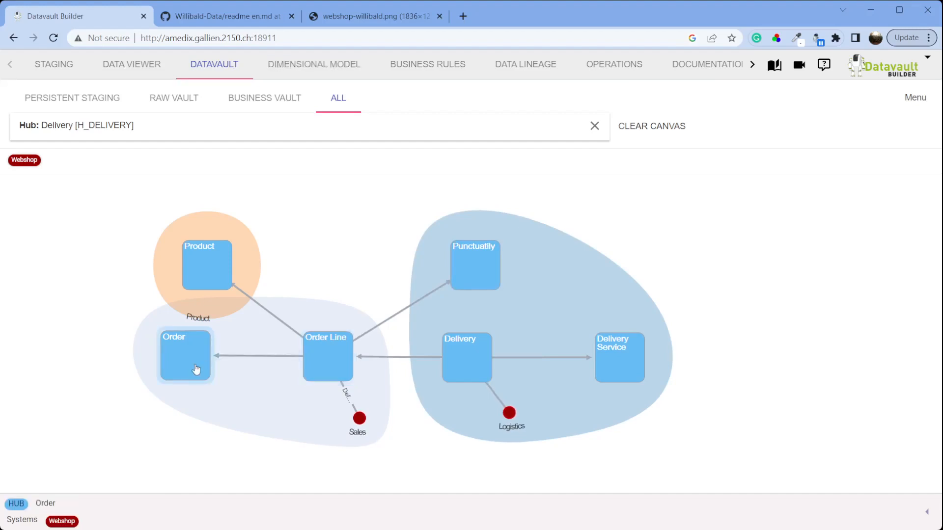
double_click(196, 369)
drag(265, 438, 63, 318)
drag(117, 404, 57, 367)
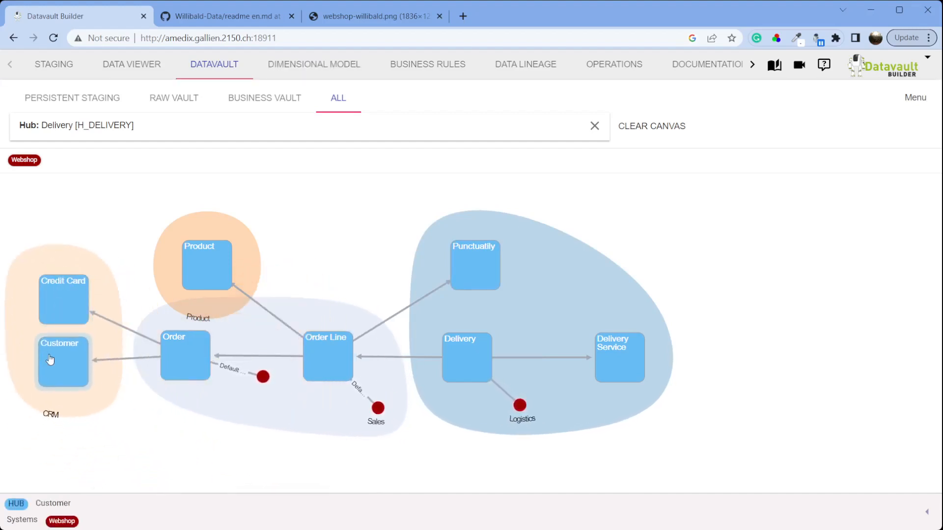
Step: Expand the Customer hub's related objects and arrange the Address of Residence, Club Partner and Delivery Address hubs around it
double_click(58, 367)
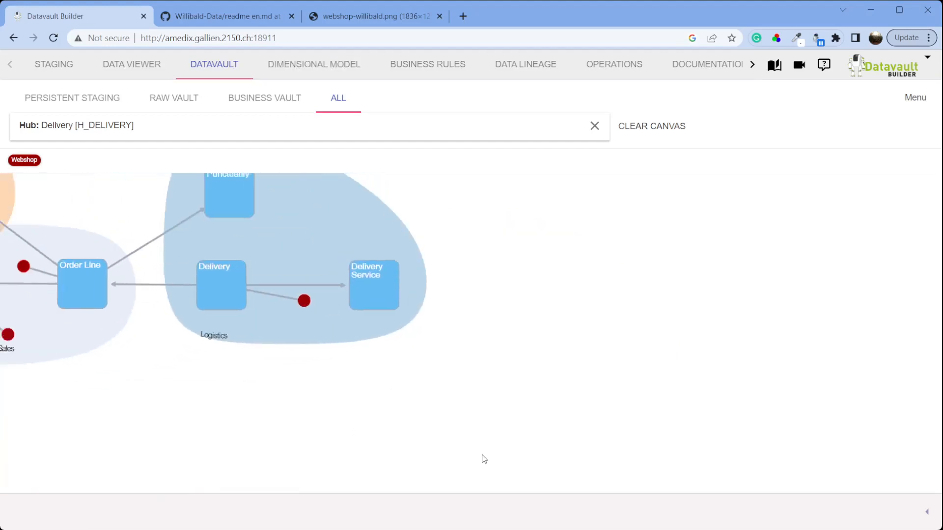
drag(267, 395, 49, 386)
click(266, 357)
drag(267, 357, 228, 421)
drag(273, 236, 101, 250)
click(251, 420)
drag(251, 421, 199, 410)
click(572, 393)
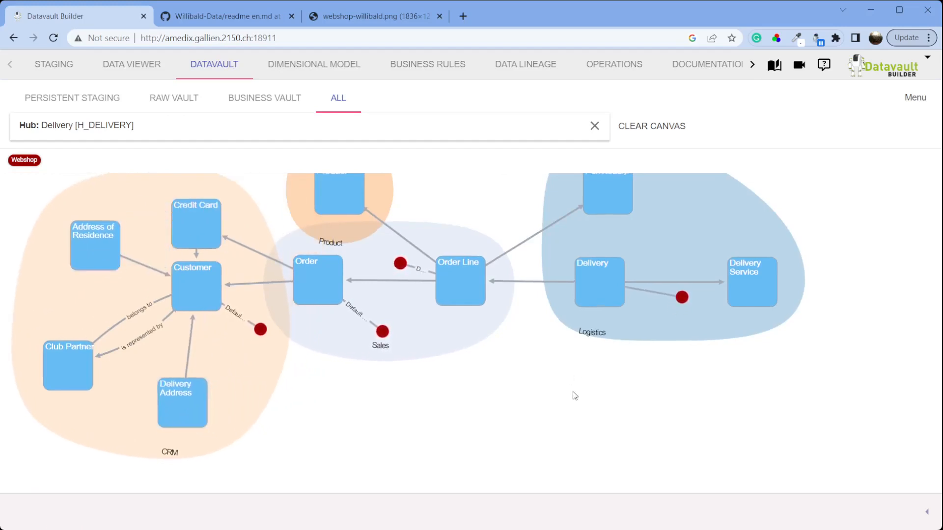
Step: Show everything in the data vault model and rearrange the product category hubs in the Product area
click(318, 126)
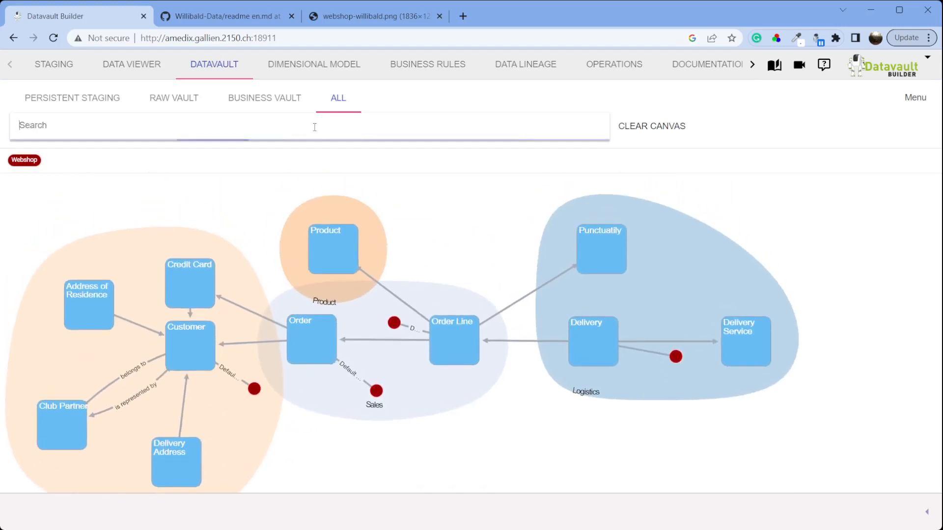
scroll(226, 362, down, 3)
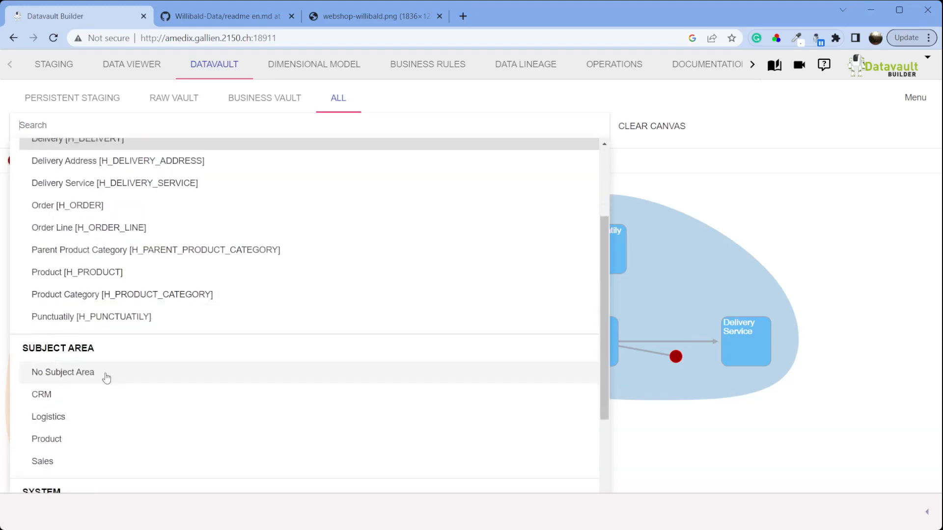
scroll(108, 393, down, 3)
click(107, 435)
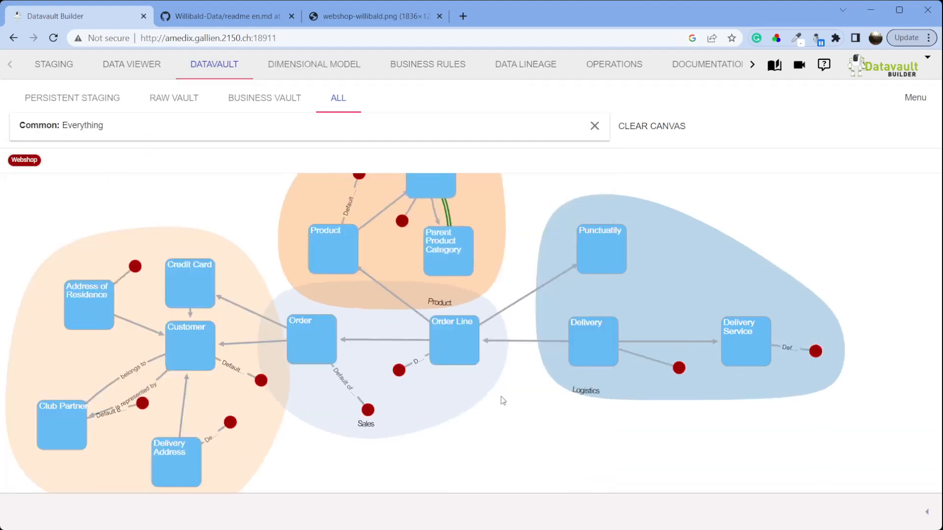
drag(511, 295, 515, 327)
drag(458, 332, 515, 270)
drag(654, 212, 670, 138)
Step: Save the current data vault layout as a bookmark named Demo
click(916, 96)
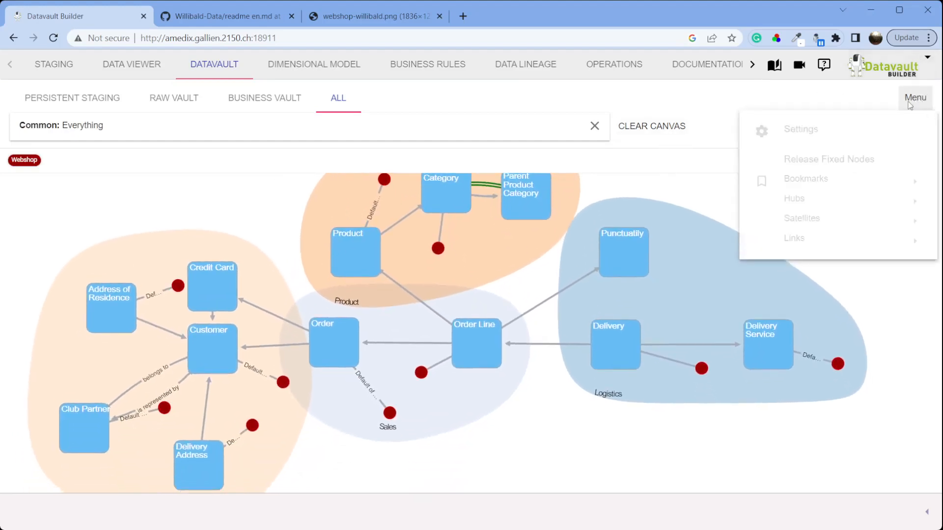
mouse_move(814, 181)
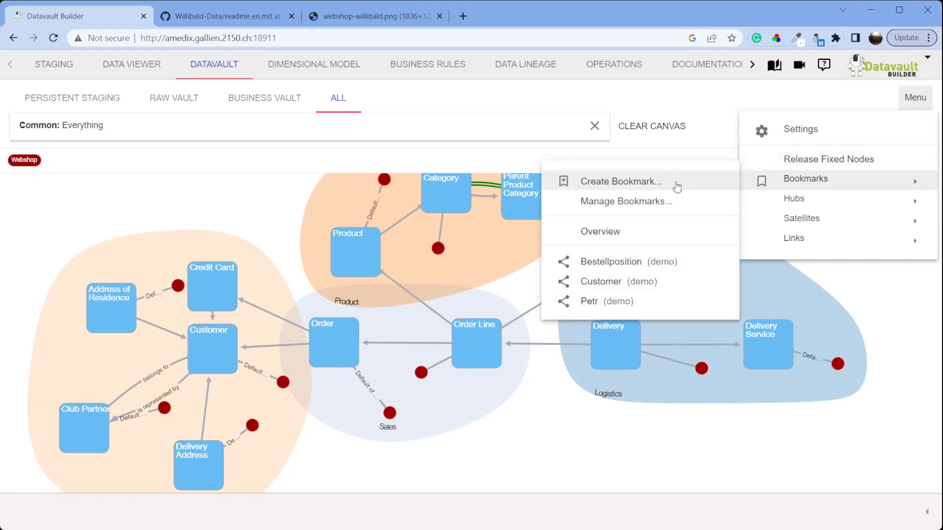
click(620, 182)
click(414, 284)
text(Demo)
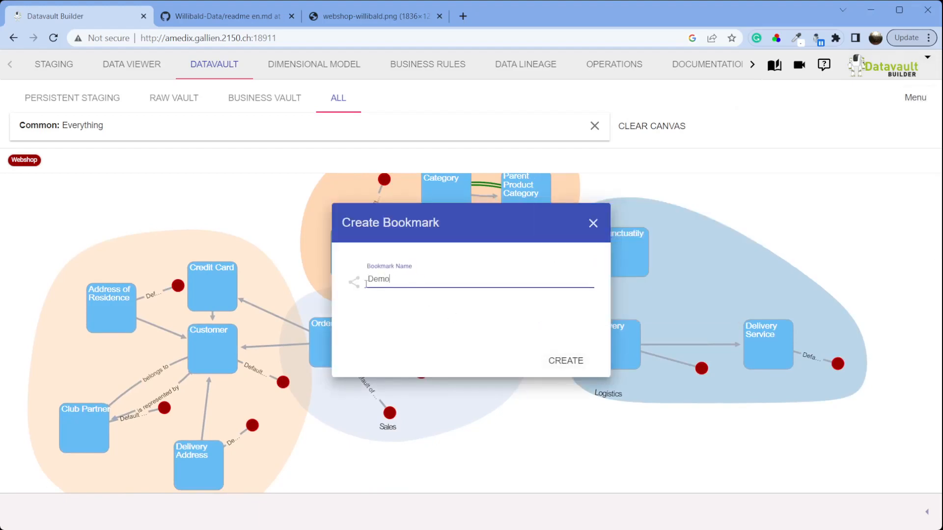
click(565, 361)
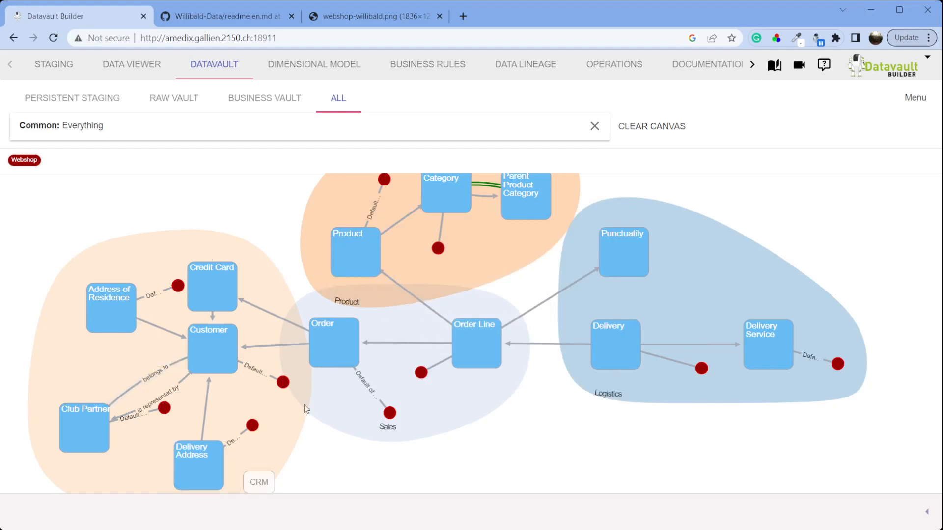
Step: Clear the current model view, show only the Logistics subject area, and spread out its hubs and satellites
click(194, 343)
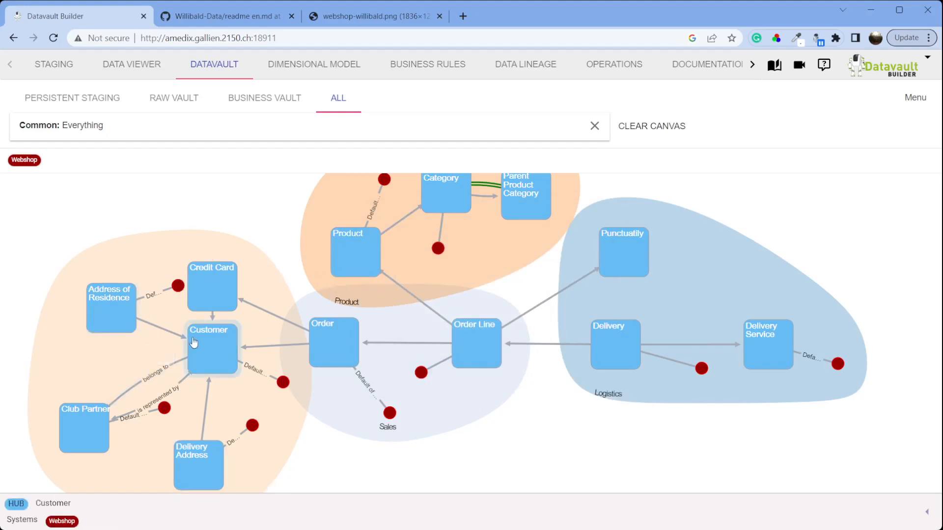
click(594, 125)
click(404, 126)
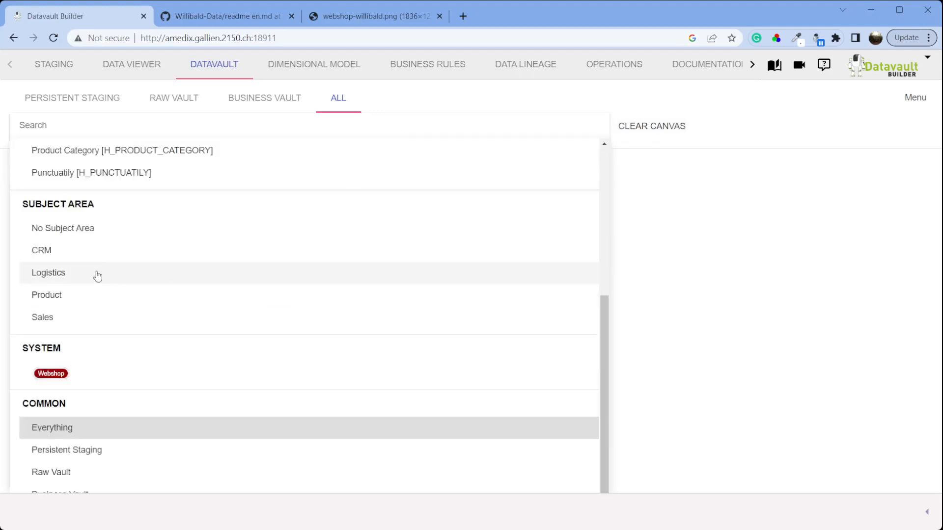
click(48, 273)
drag(490, 337, 257, 278)
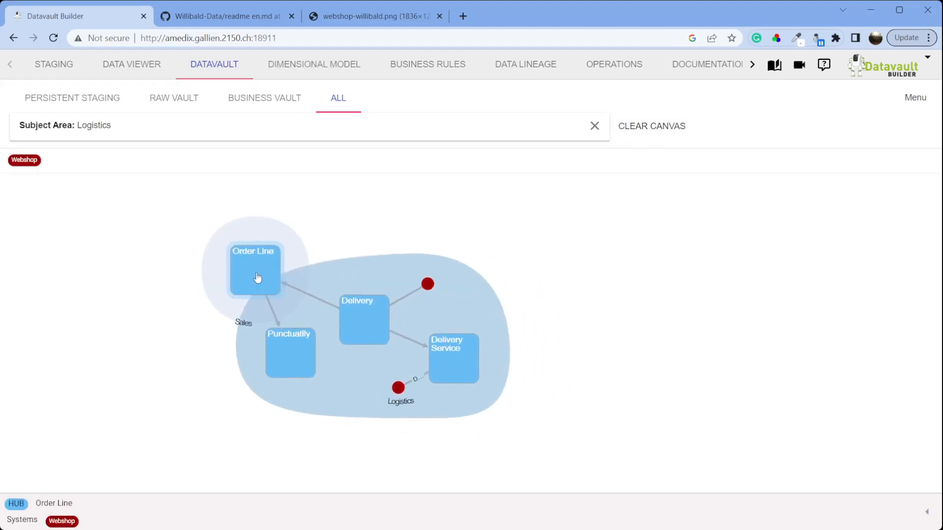
drag(341, 326, 267, 409)
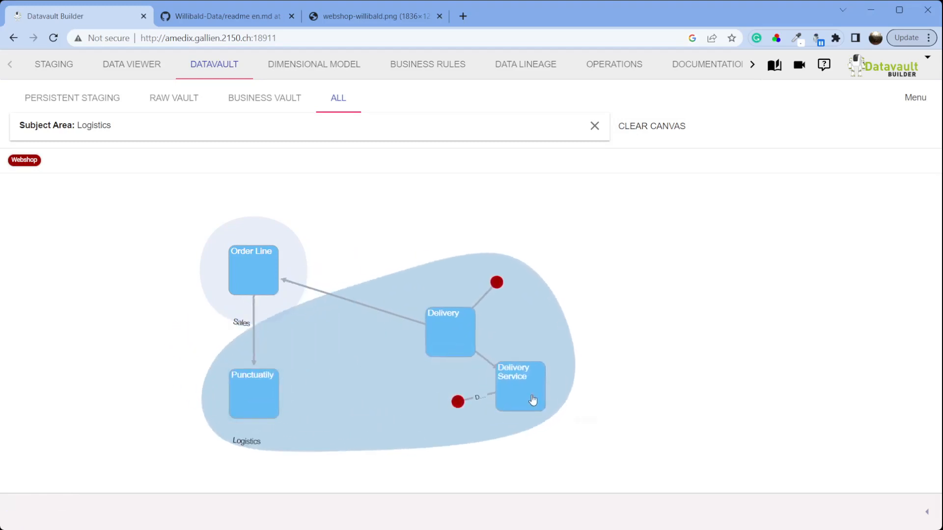
drag(533, 400, 585, 399)
click(560, 391)
drag(500, 386, 492, 409)
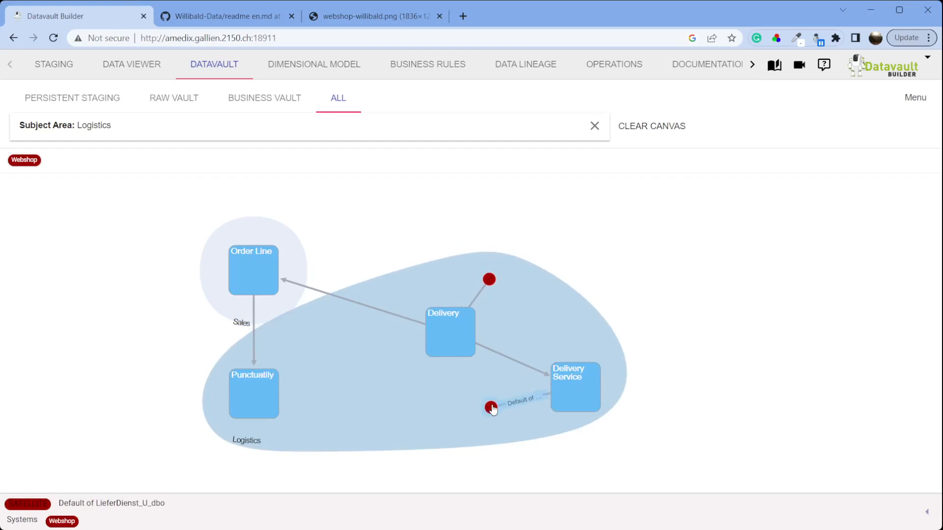
Step: Open the Demo bookmark to restore the saved layout of the complete data vault model
click(913, 102)
mouse_move(834, 189)
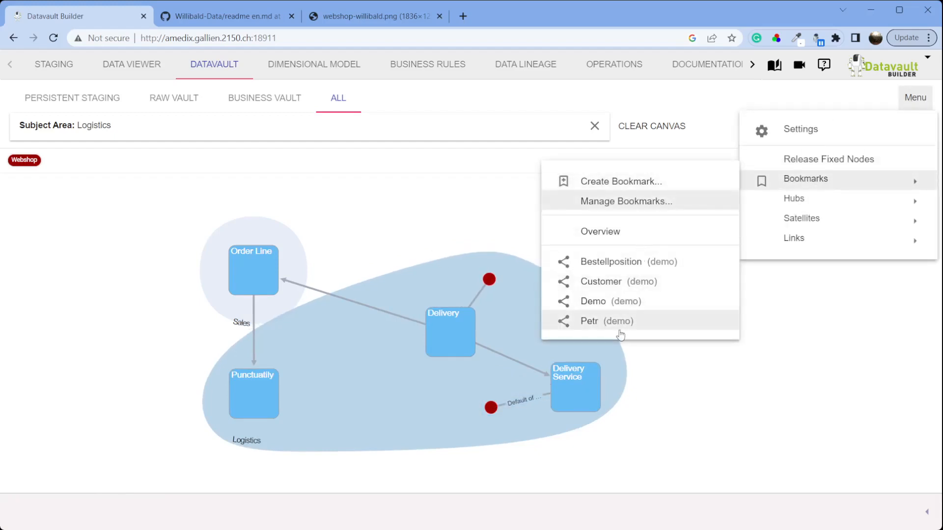
click(690, 329)
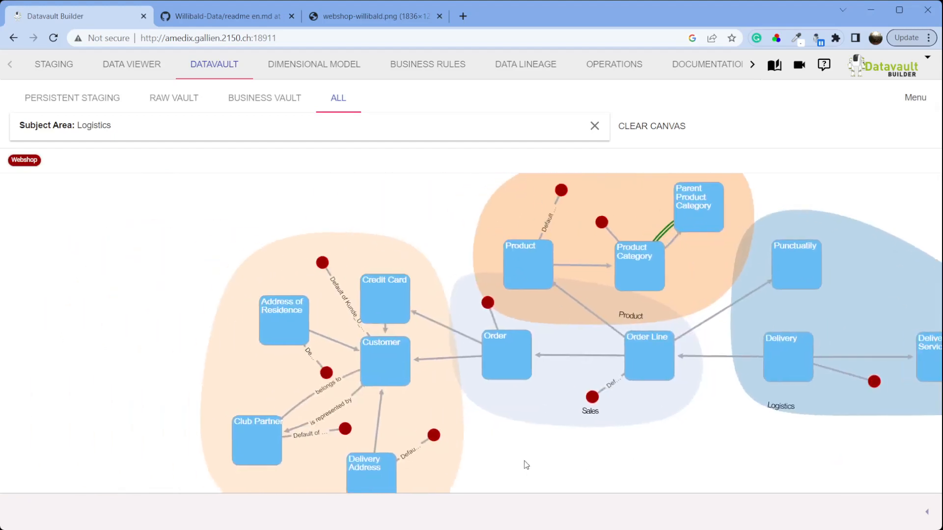
drag(526, 465, 329, 485)
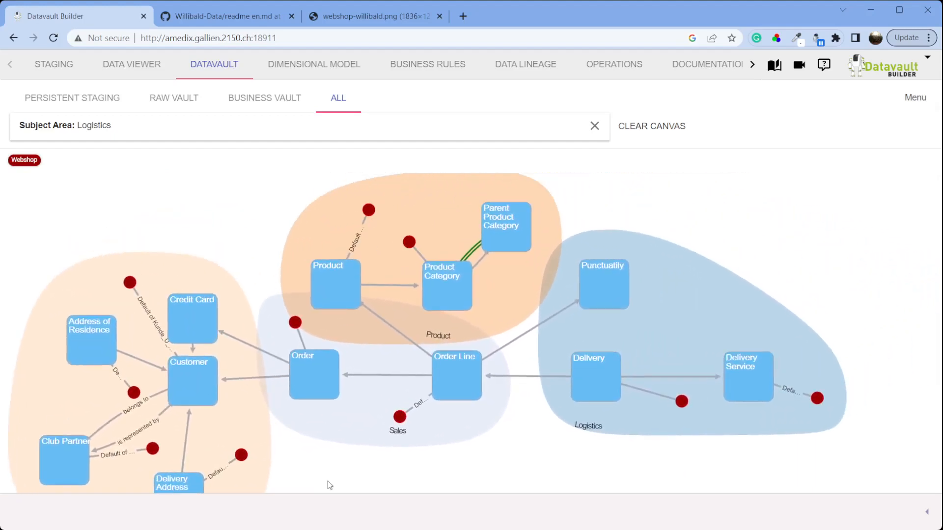
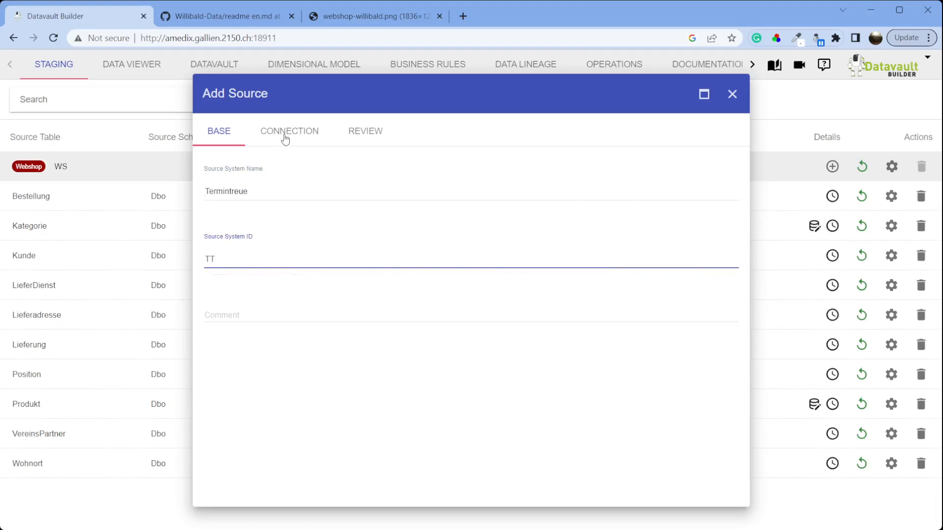
Step: Set the Termintreue source's connection type to MS Excel File
click(305, 171)
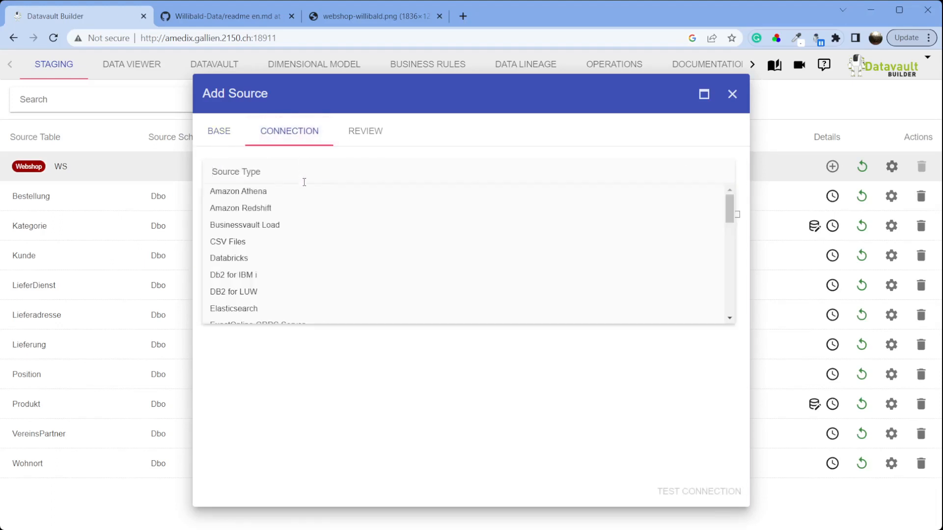
text(exce)
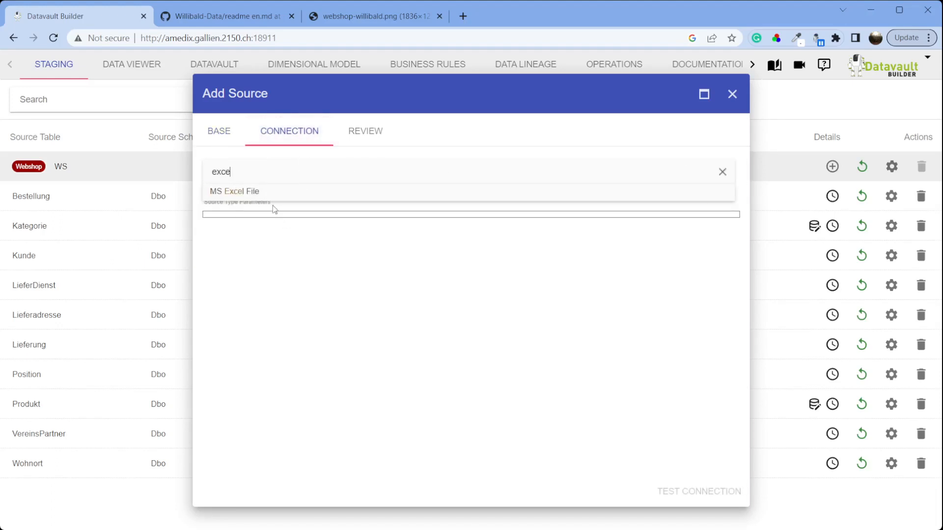
click(270, 193)
Step: Enter /files//files/Kategorie_Termintreue_Periode_1.xlsx as the Excel file path, review the settings and save the Termintreue source
click(243, 250)
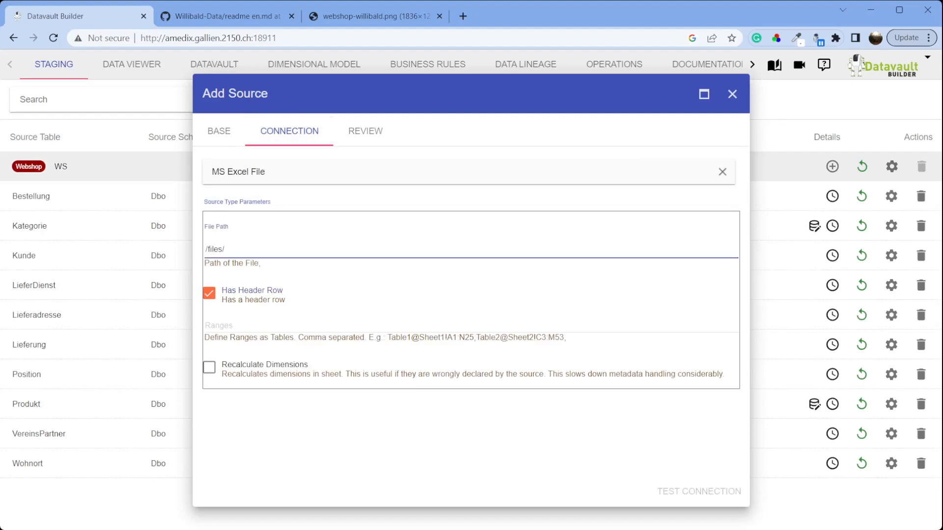
key(alt+Tab)
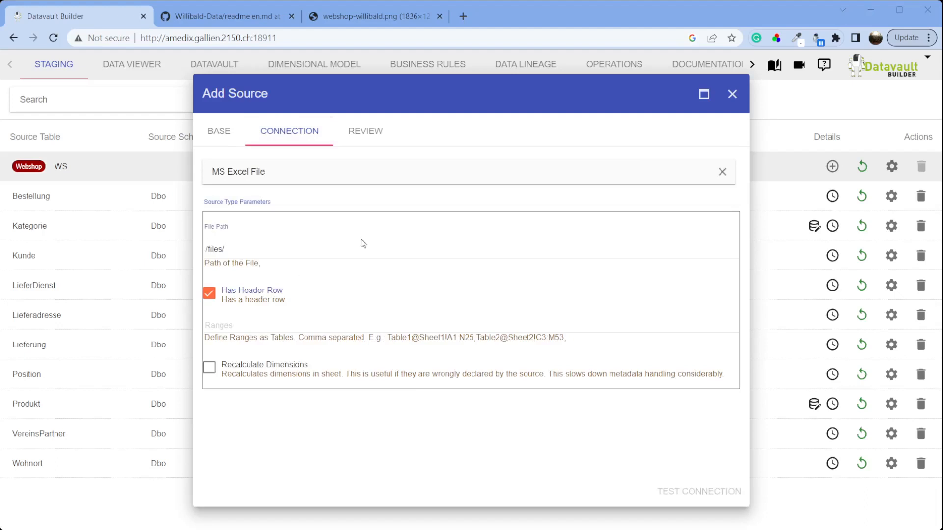
click(355, 254)
text(/files/Kategorie_Termintreue_Periode_2.xlsx)
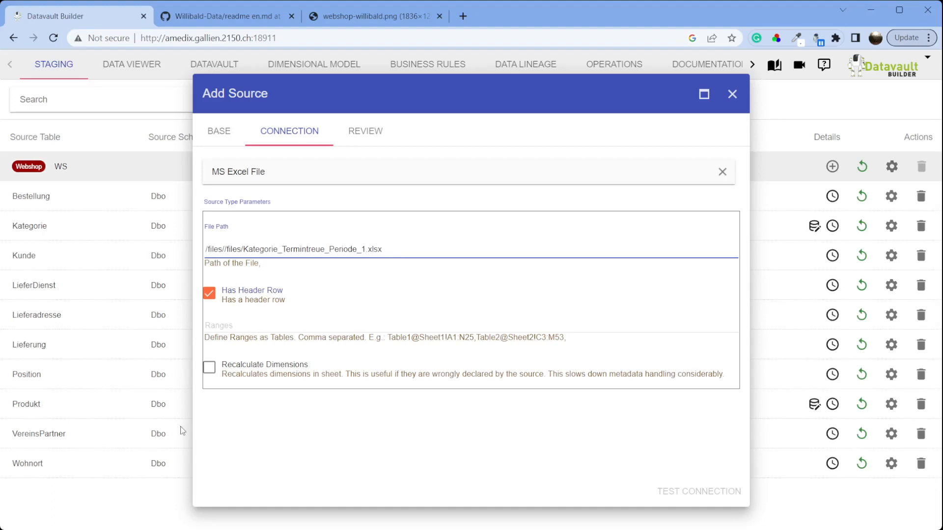
click(383, 143)
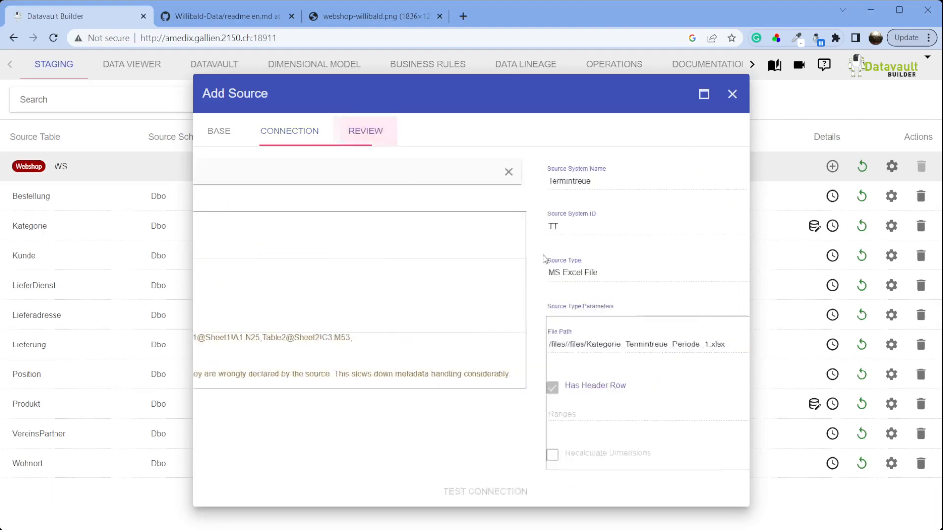
click(713, 491)
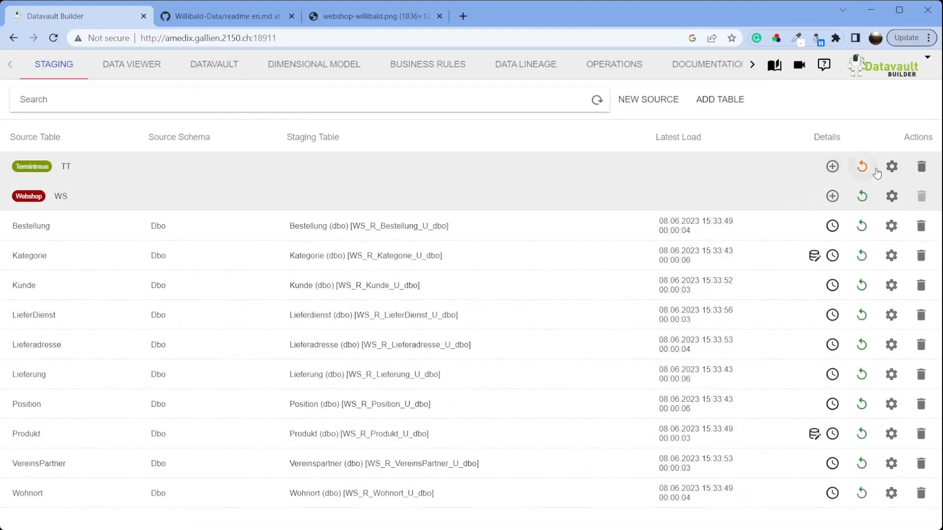
click(832, 167)
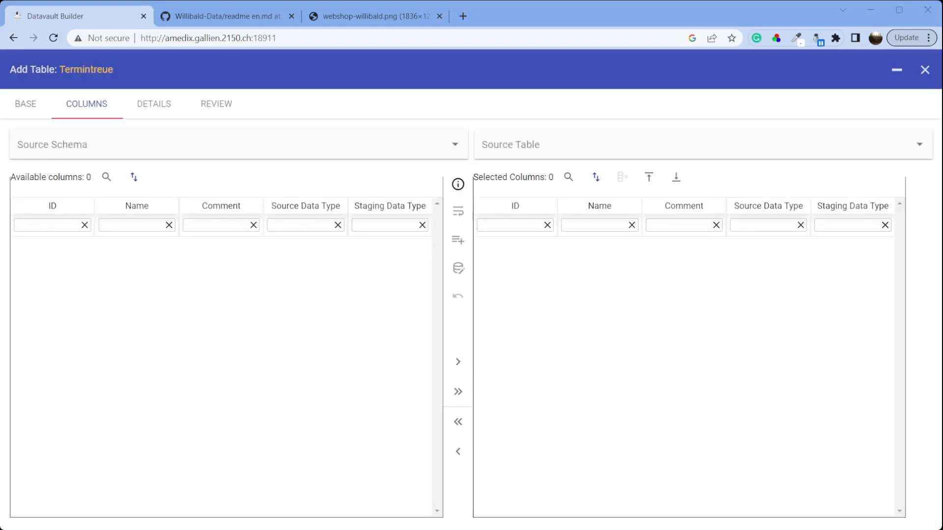
click(252, 149)
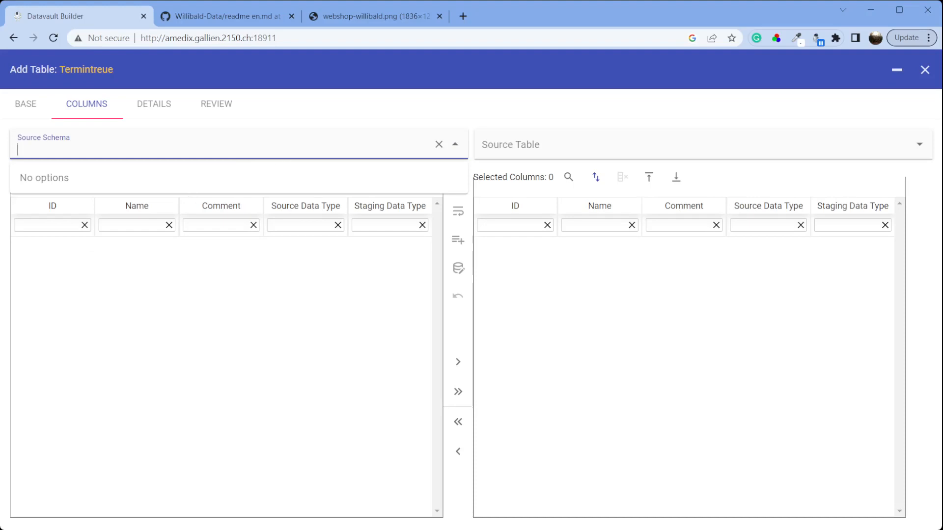
key(alt+Tab)
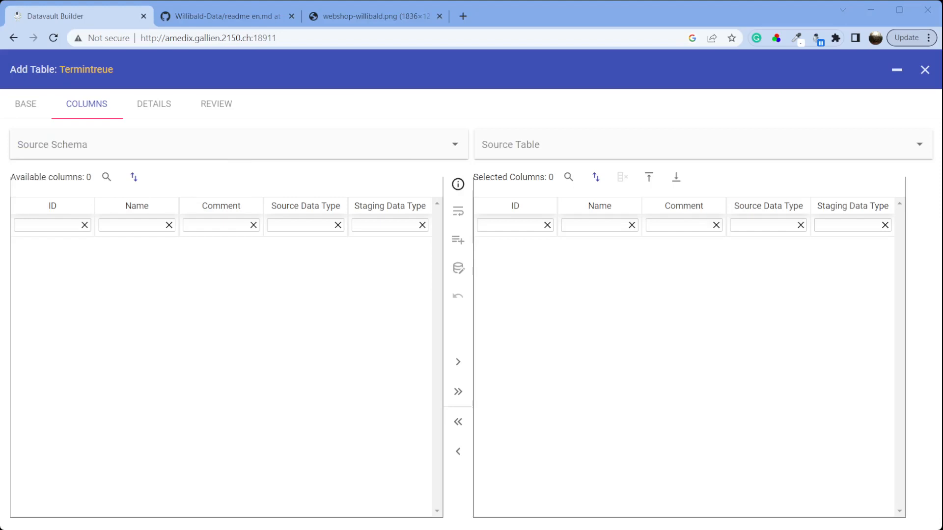
click(455, 150)
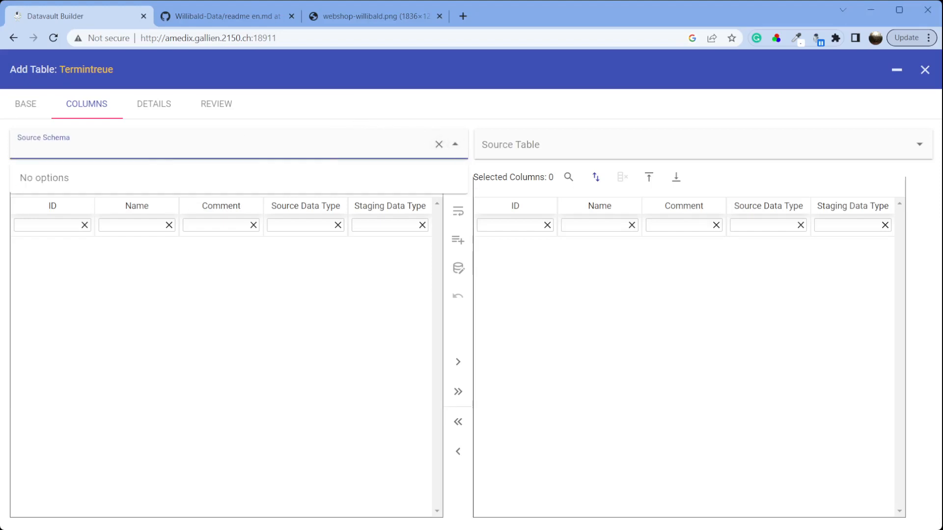
key(alt+Tab)
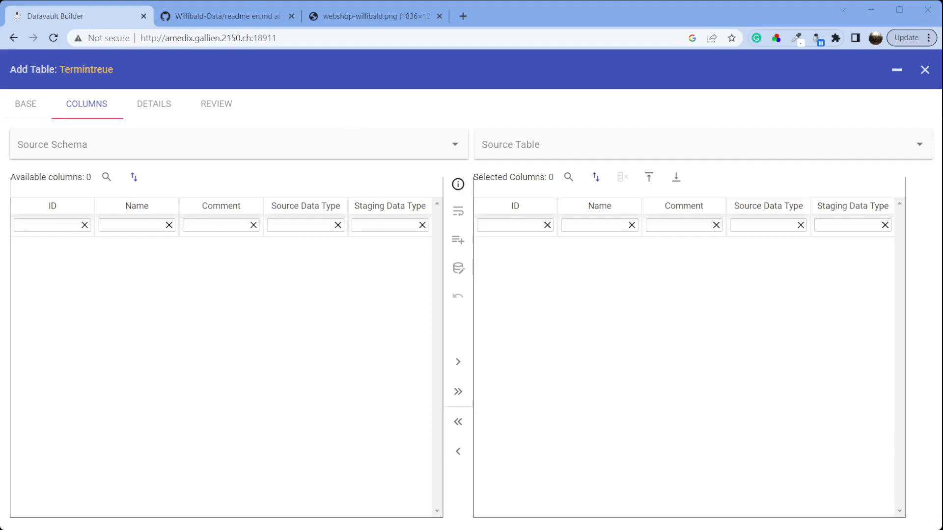
click(925, 69)
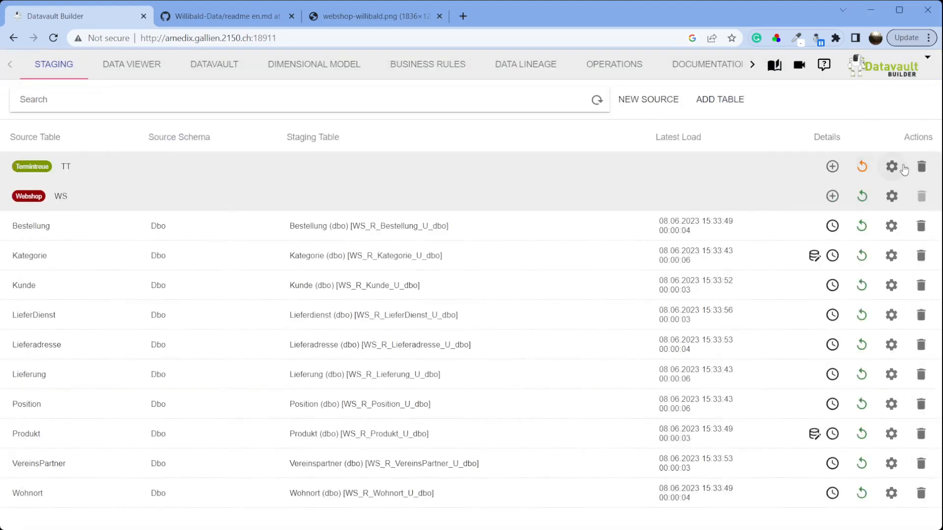
Step: Correct the Termintreue source's file path to /files/Kategorie_Termintreue_Periode_1.xlsx and save the source
click(904, 168)
click(318, 134)
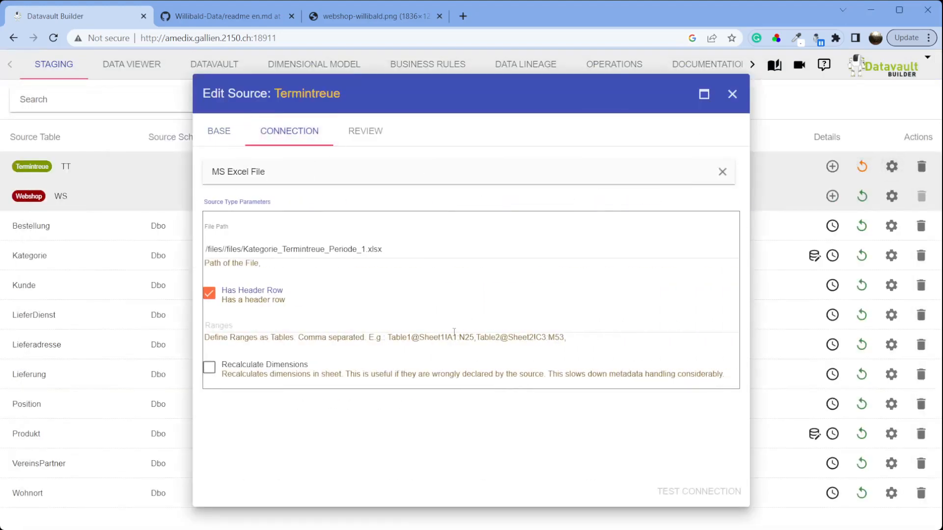
click(225, 248)
key(shift+Right)
key(shift+Right)
key(shift+Right)
key(shift+Right)
key(shift+Right)
key(shift+Right)
key(shift+Right)
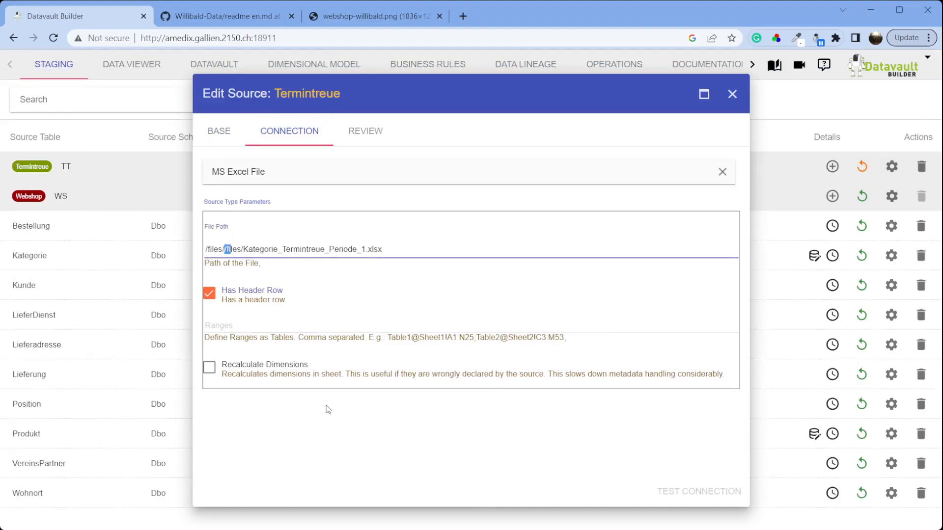
key(BackSpace)
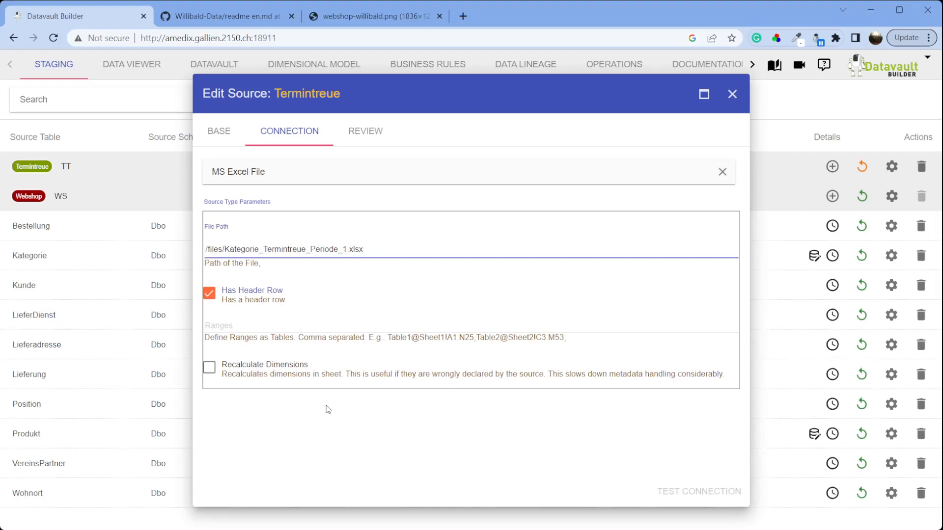
click(364, 131)
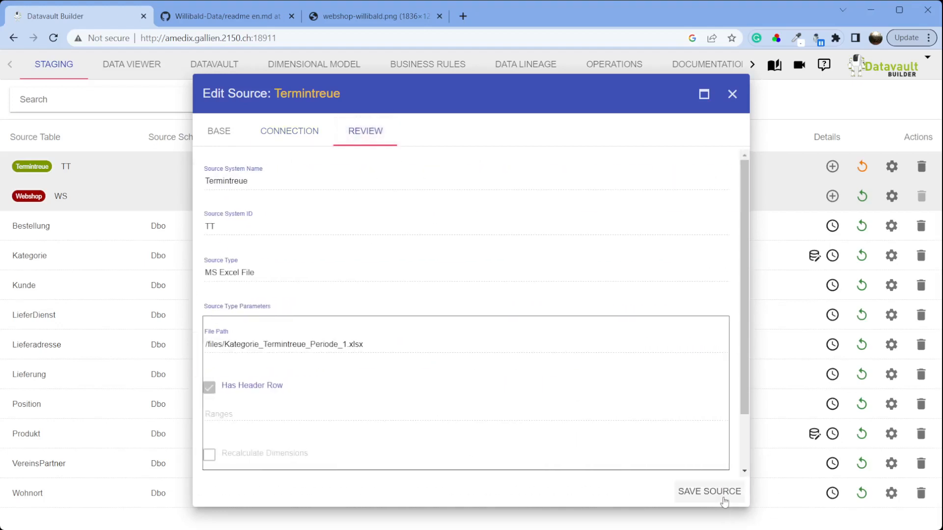
click(727, 492)
Step: Start a new staging table for Termintreue from the Default Schema using source table sh_Tabelle1
click(832, 166)
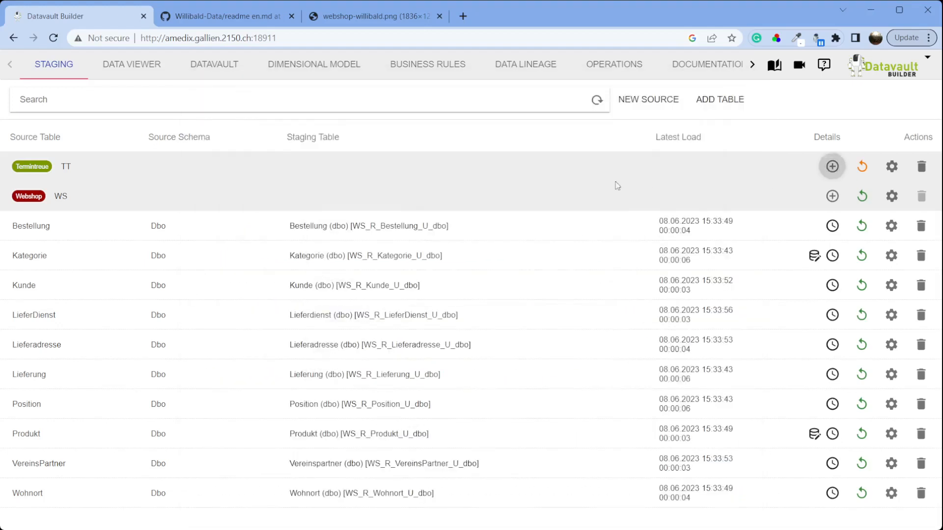
click(218, 146)
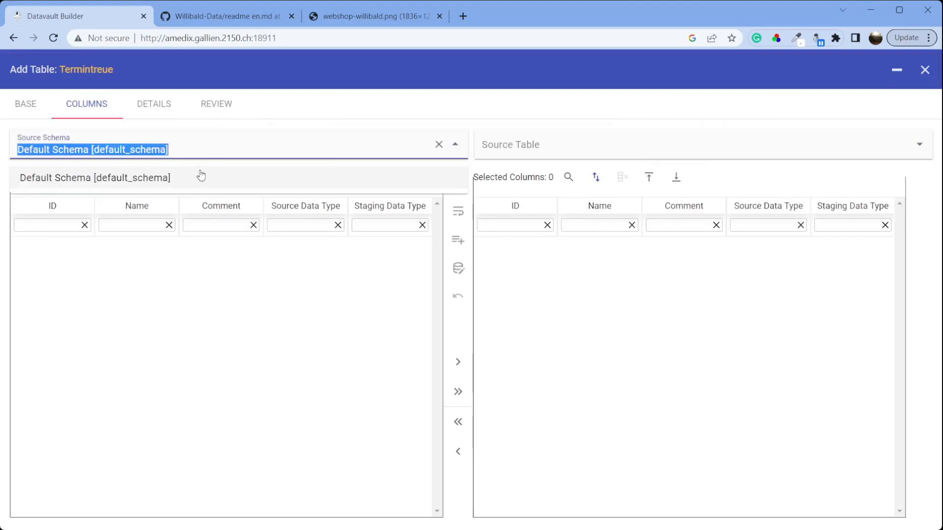
click(206, 151)
click(550, 147)
click(565, 177)
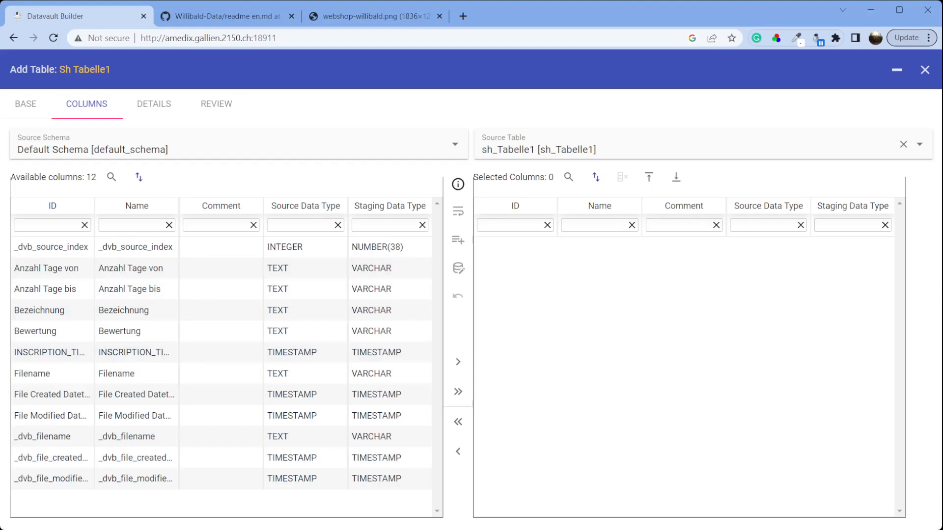
Step: Include the columns Anzahl Tage von, Anzahl Tage bis, Bezeichnung, Bewertung and INSCRIPTION_TIME in the staging table
double_click(74, 270)
double_click(75, 272)
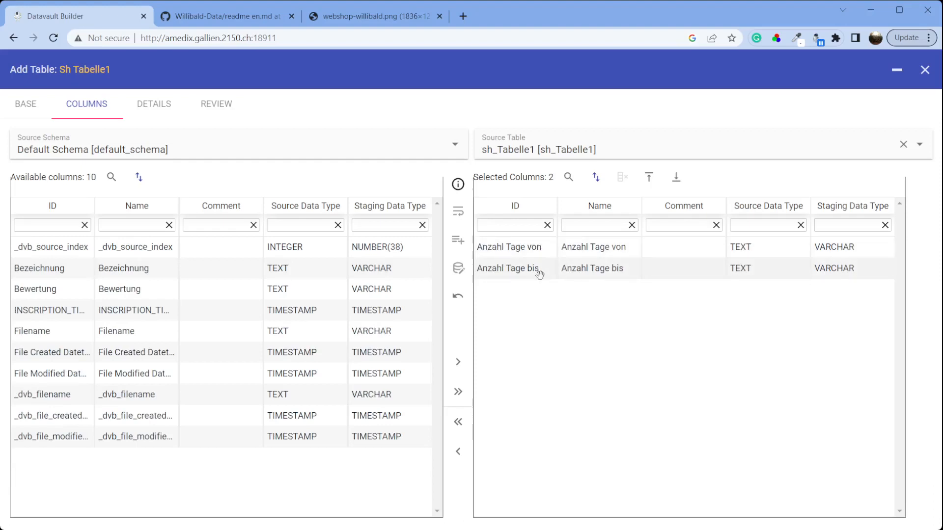
double_click(60, 272)
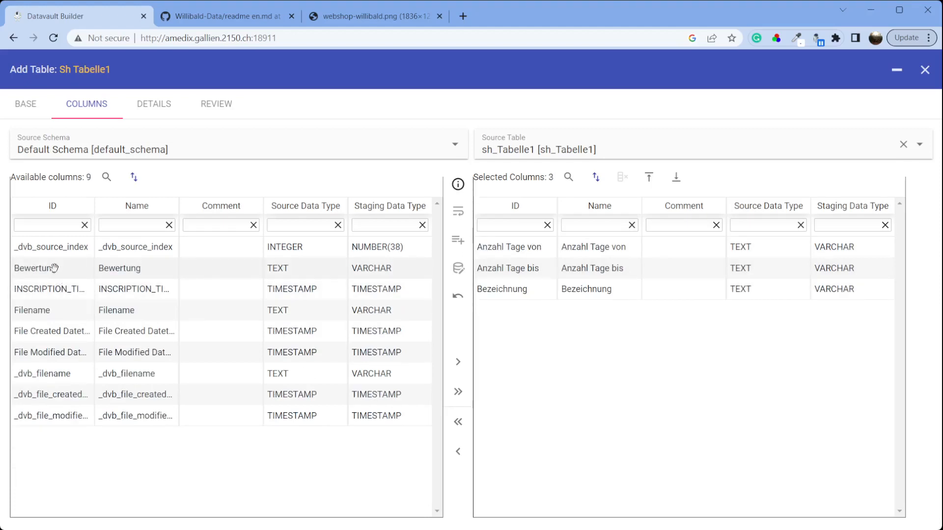
double_click(54, 268)
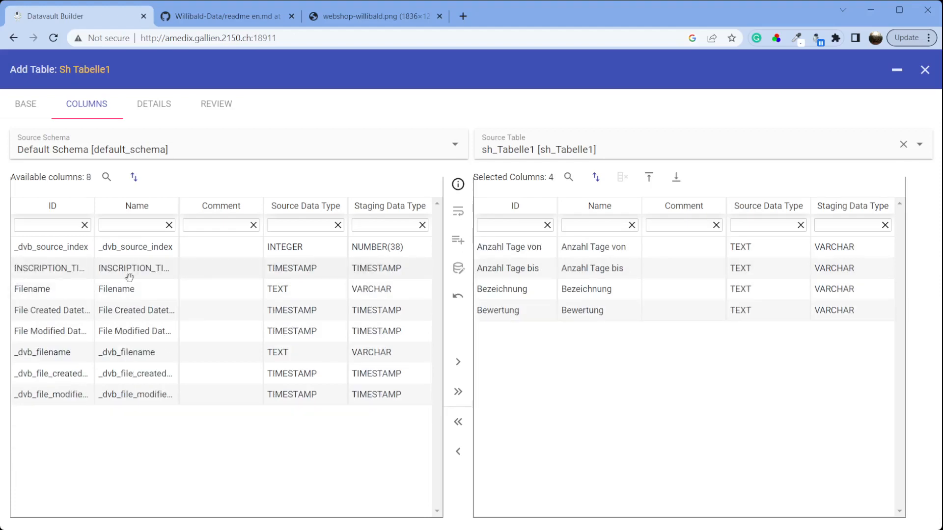
double_click(67, 270)
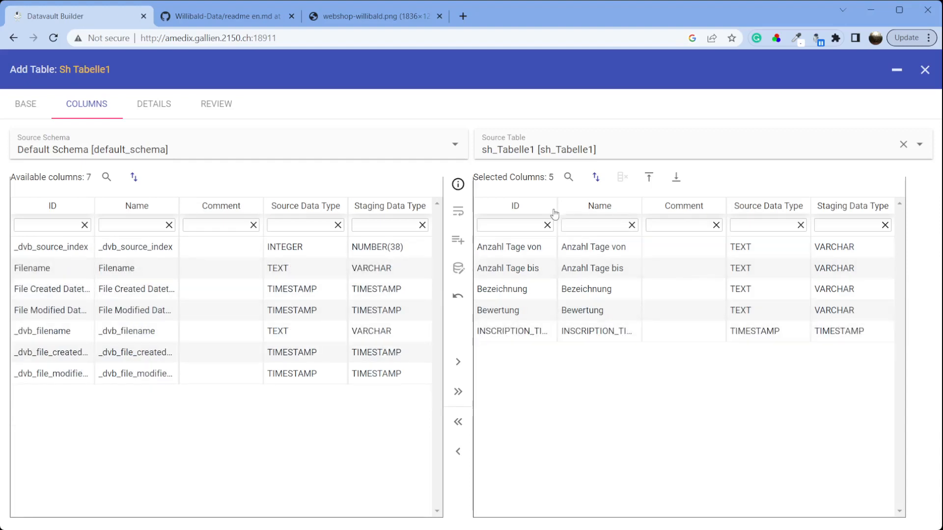
Step: Widen the selected columns list and rename the INSCRIPTION_TIME column as CDC_INSCRIPTION_TIME
drag(557, 209, 740, 202)
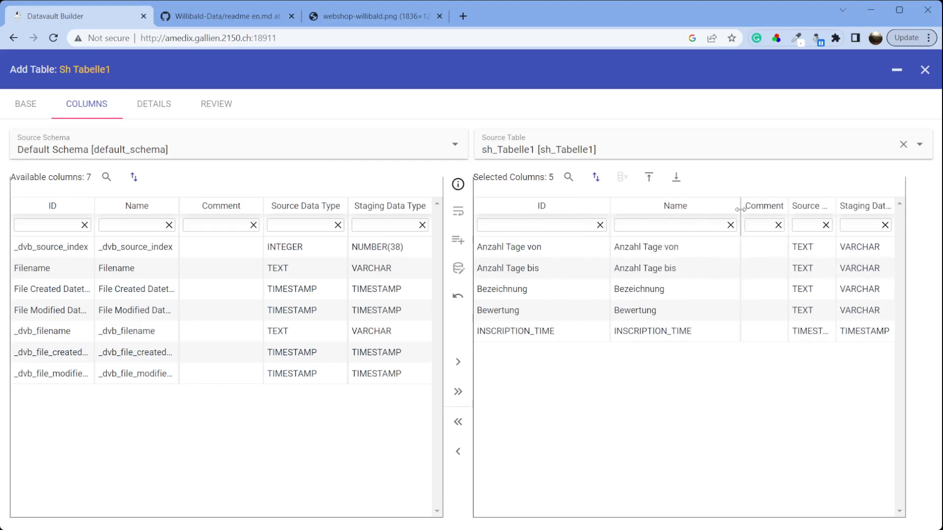
double_click(627, 332)
text(CDC_)
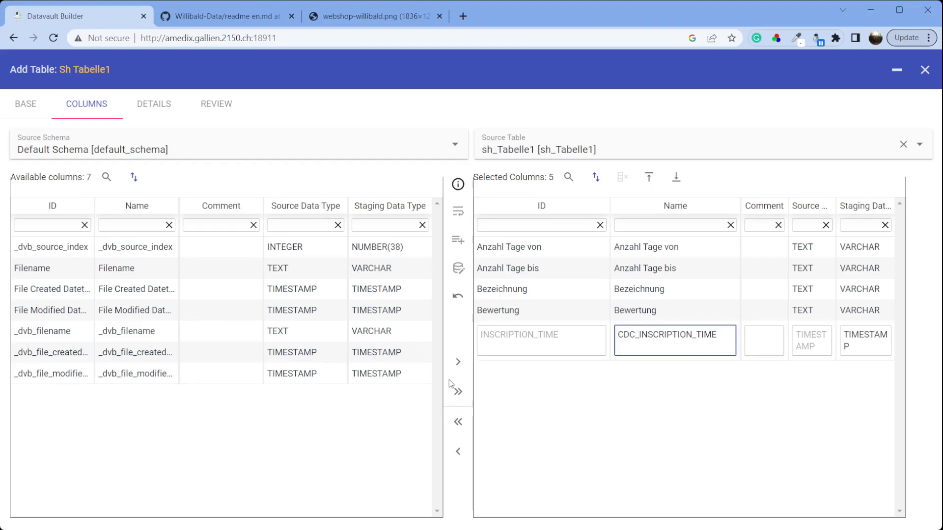
click(666, 429)
click(712, 335)
key(Return)
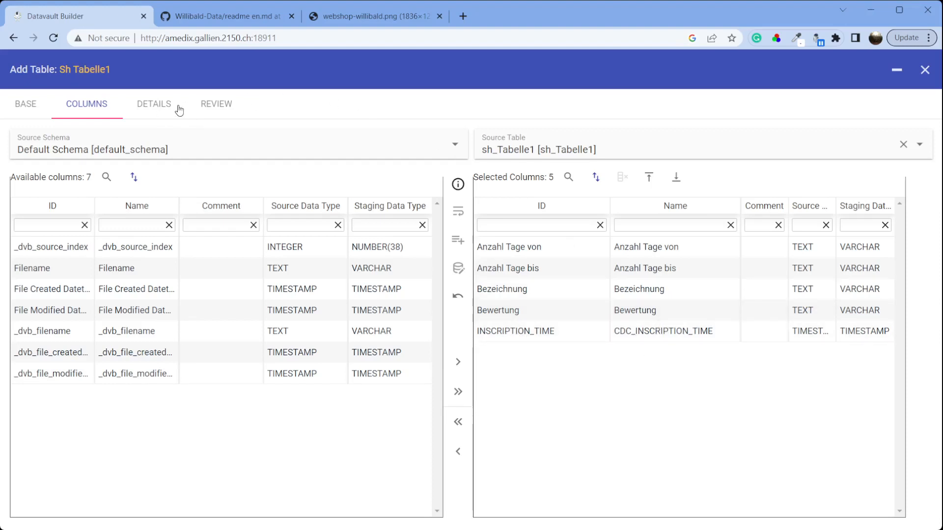
Step: Review the sh_Tabelle1 staging table settings, then create the table and load its data
click(208, 105)
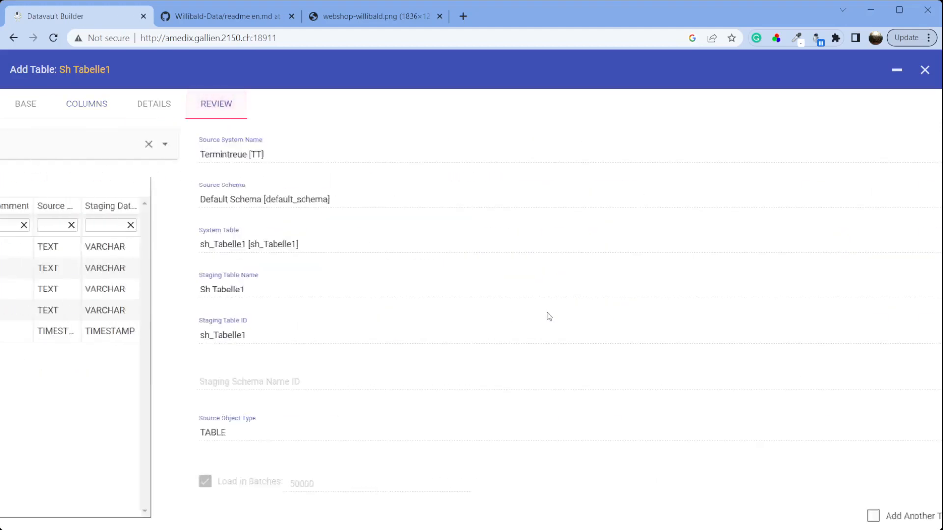
click(828, 516)
click(903, 516)
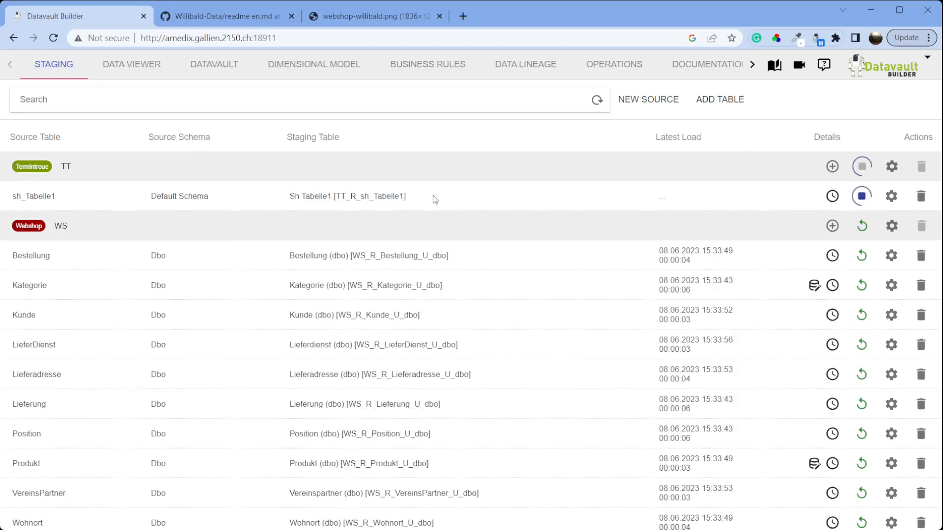
Step: Preview the loaded rows of the Sh Tabelle1 staging table in full view and consult the Willibald readme
click(359, 196)
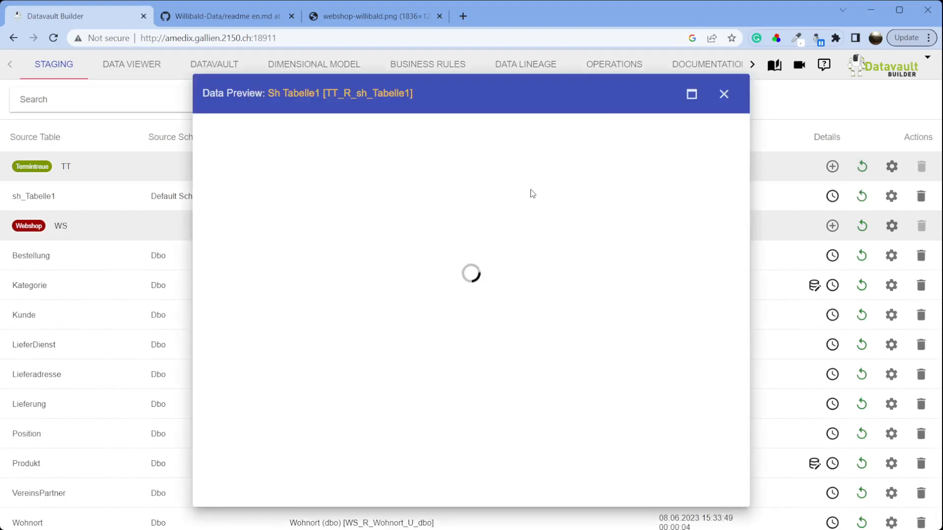
click(691, 93)
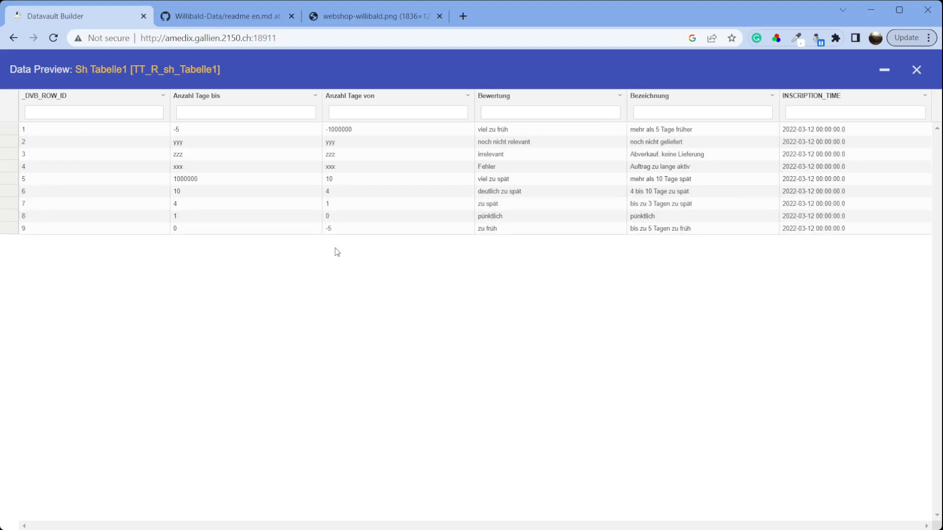
click(218, 17)
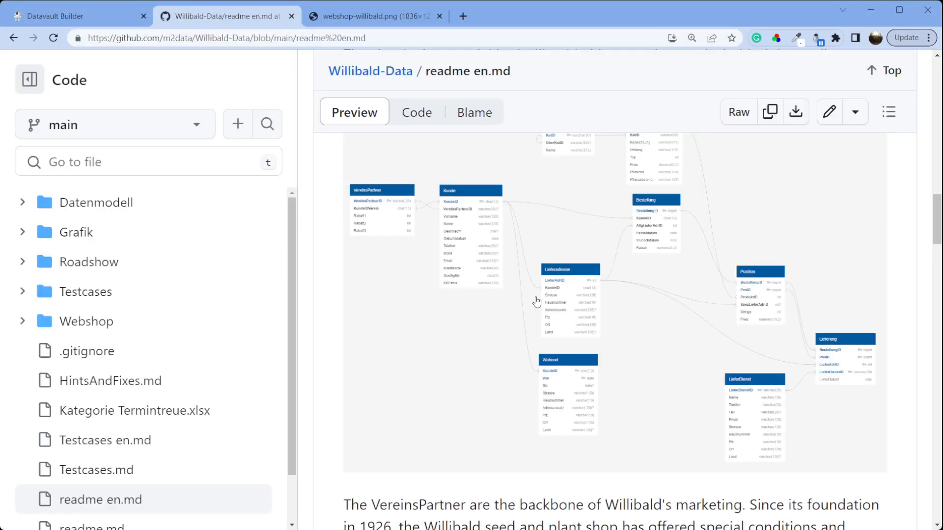
click(80, 18)
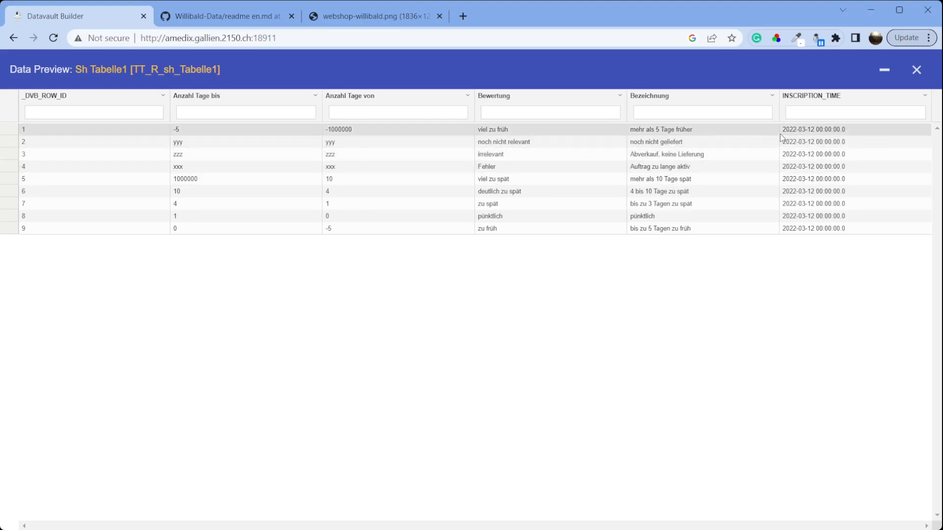
click(917, 69)
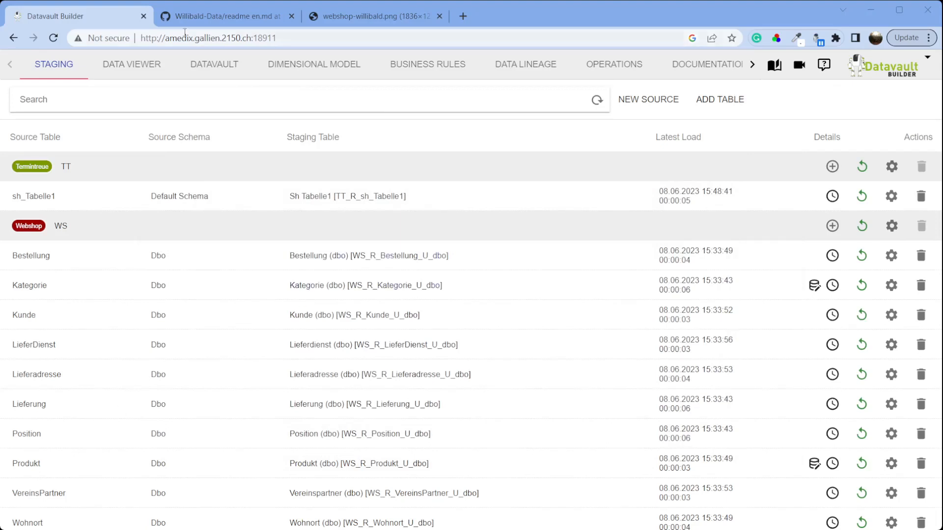
Step: Add a hub load to Punctuatily from Termintreue's Sh Tabelle1 table, using Anzahl Tage von as the unique business key
click(213, 65)
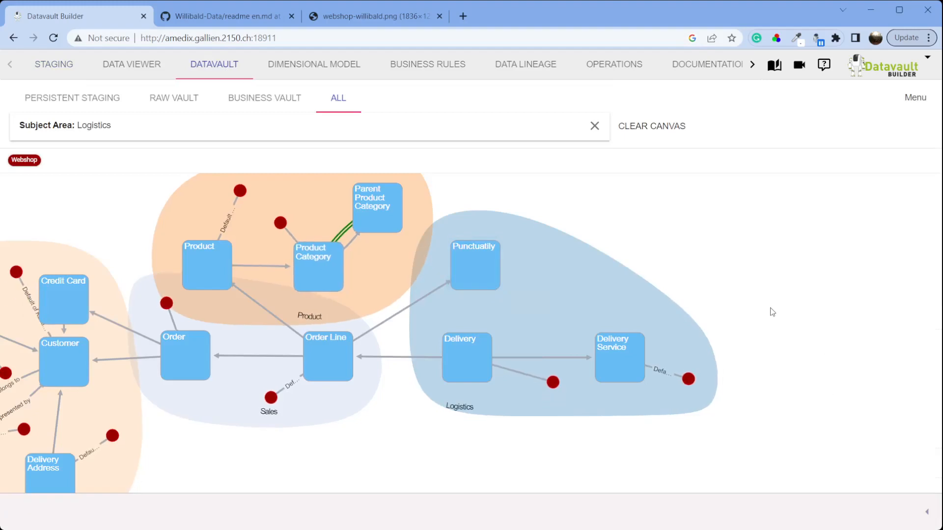
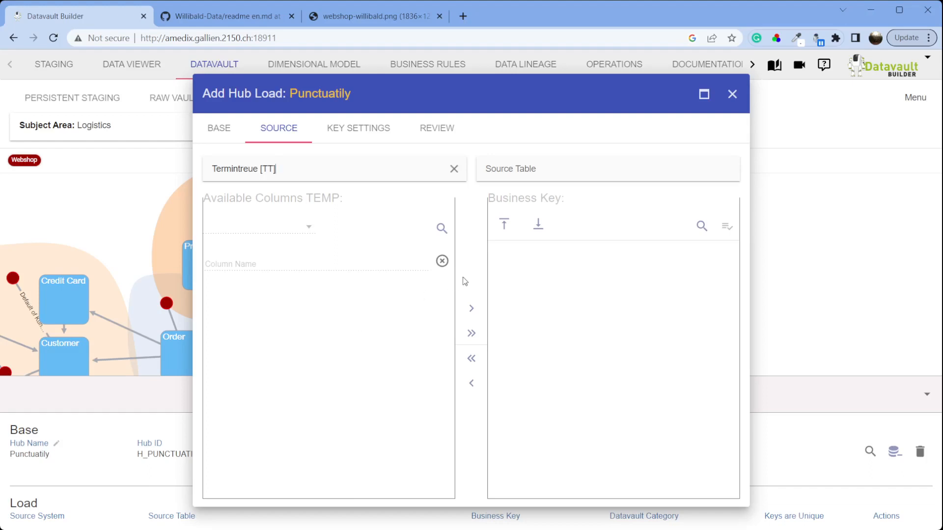
click(547, 177)
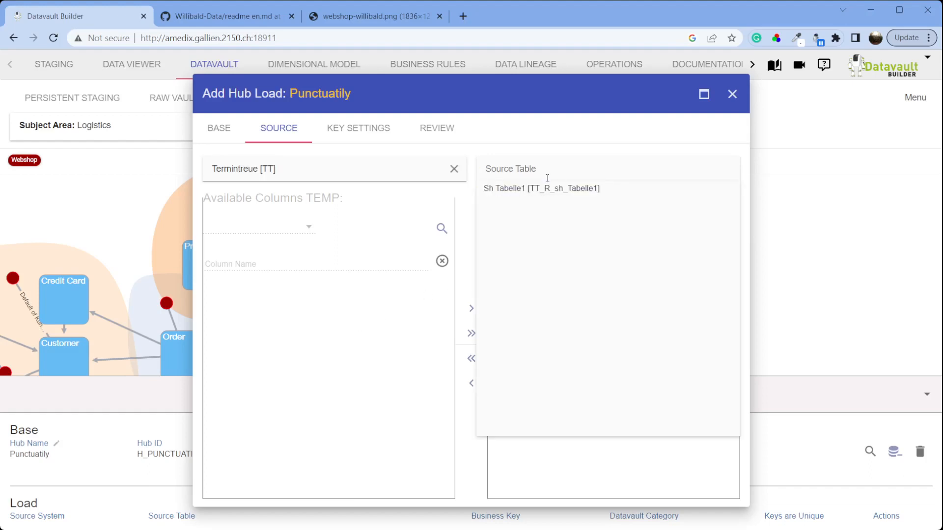
click(546, 188)
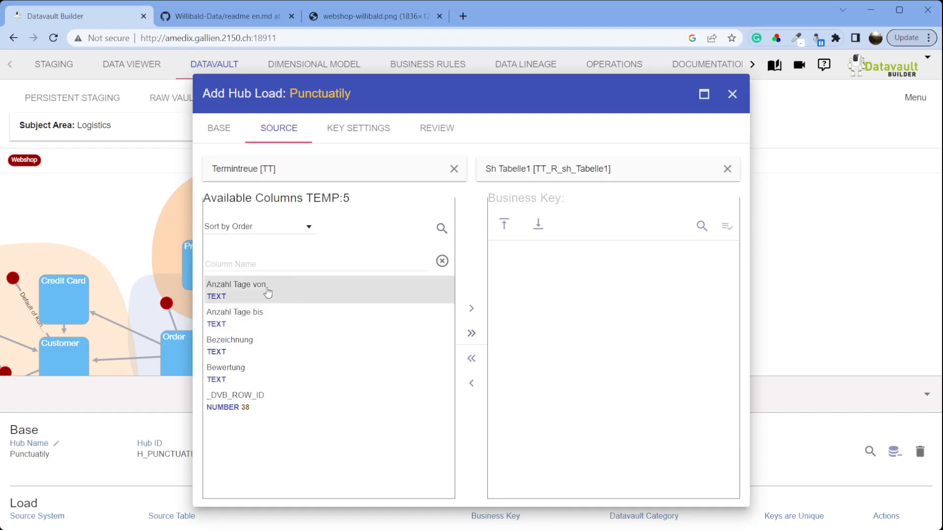
drag(252, 293, 548, 273)
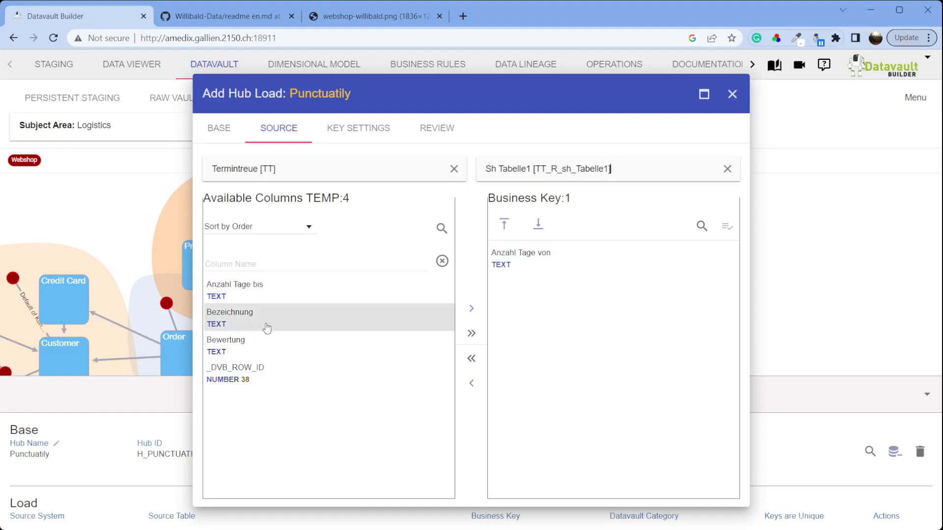
click(728, 226)
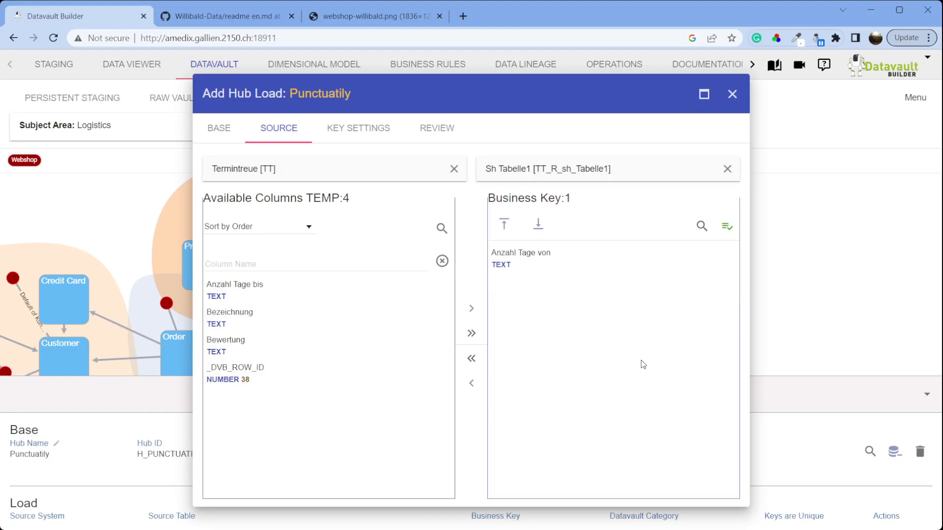
click(368, 128)
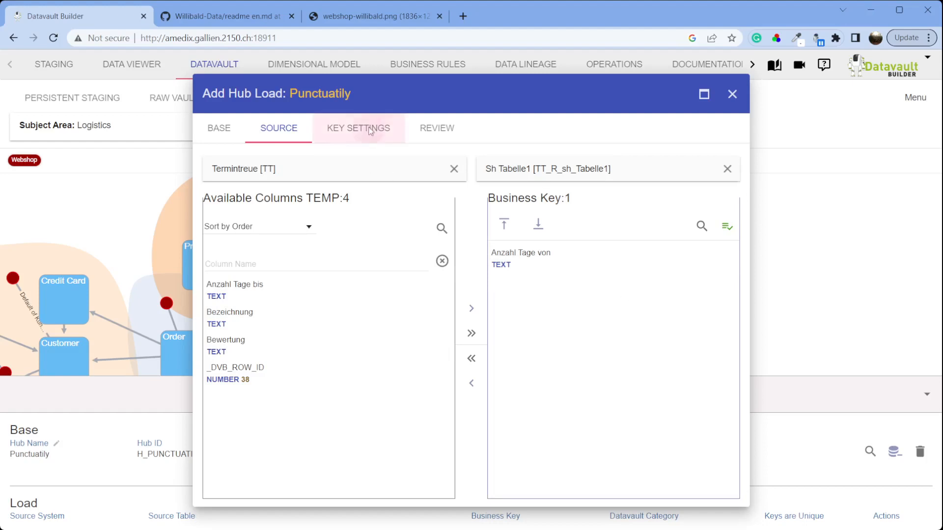
click(444, 140)
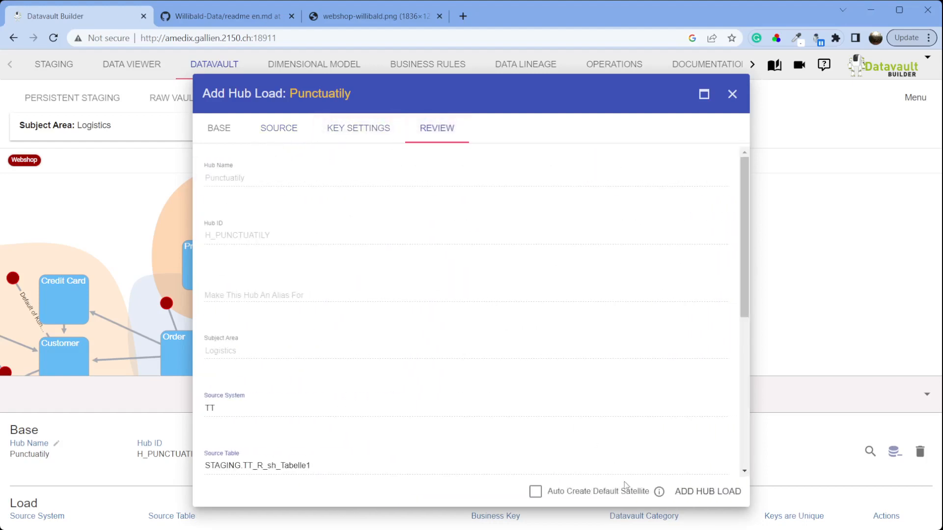
click(707, 491)
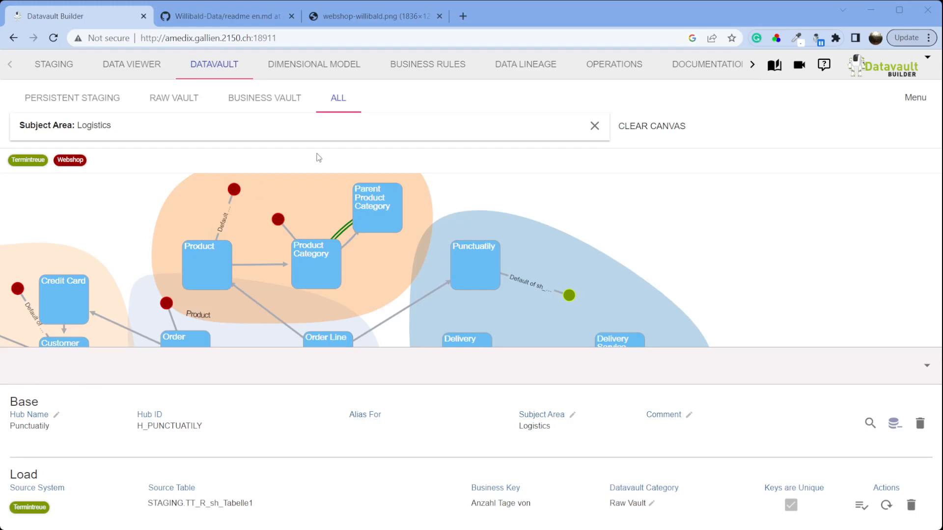
Step: Create a business object in the dimensional model from hub Punctuatily, source system Termintreue and data set Default of sh_Tabelle1
click(333, 68)
click(491, 103)
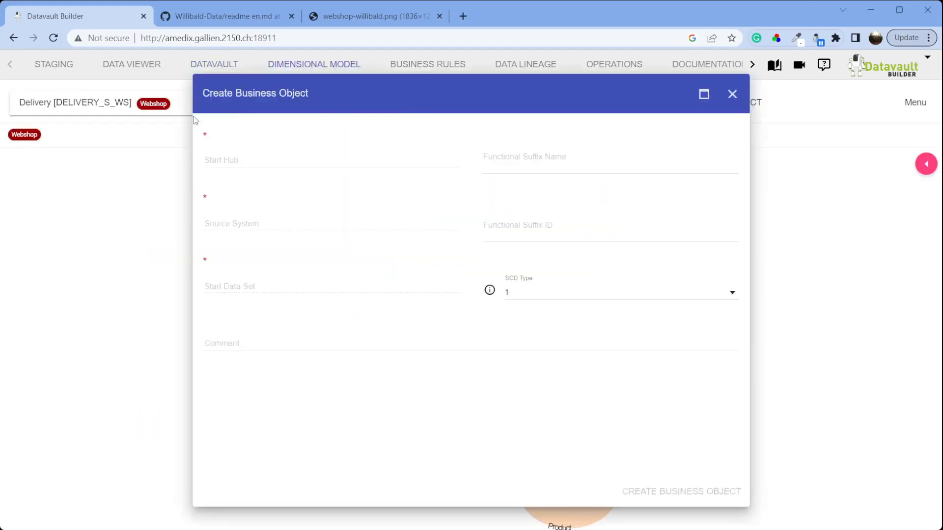
click(256, 159)
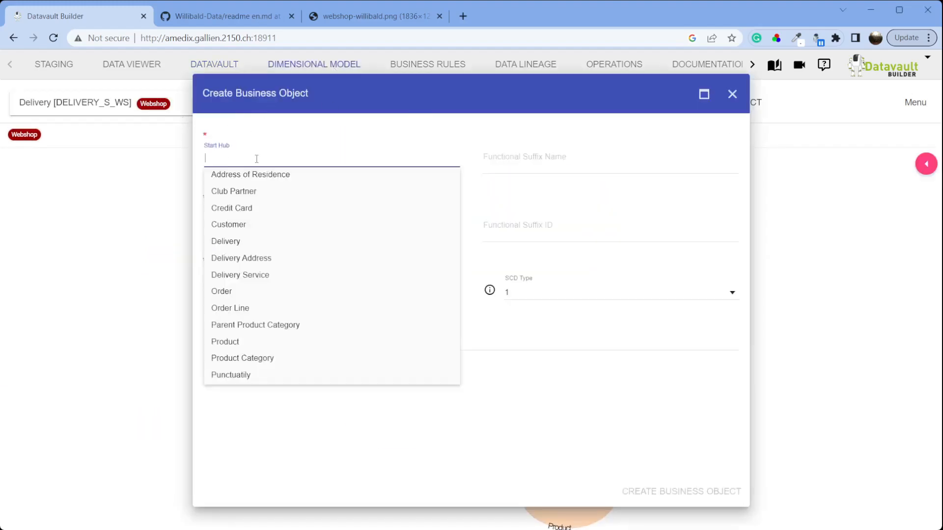
text(PUnk)
key(BackSpace)
key(BackSpace)
click(253, 183)
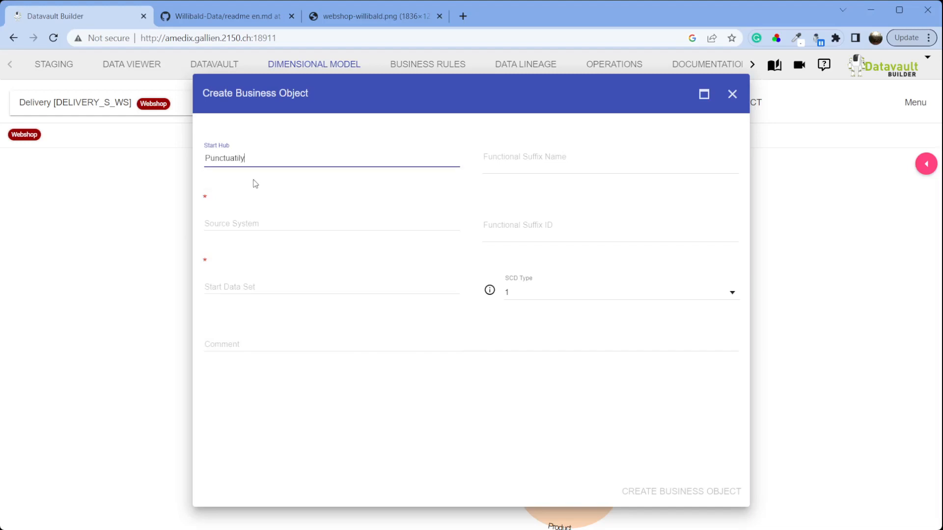
click(257, 221)
click(257, 256)
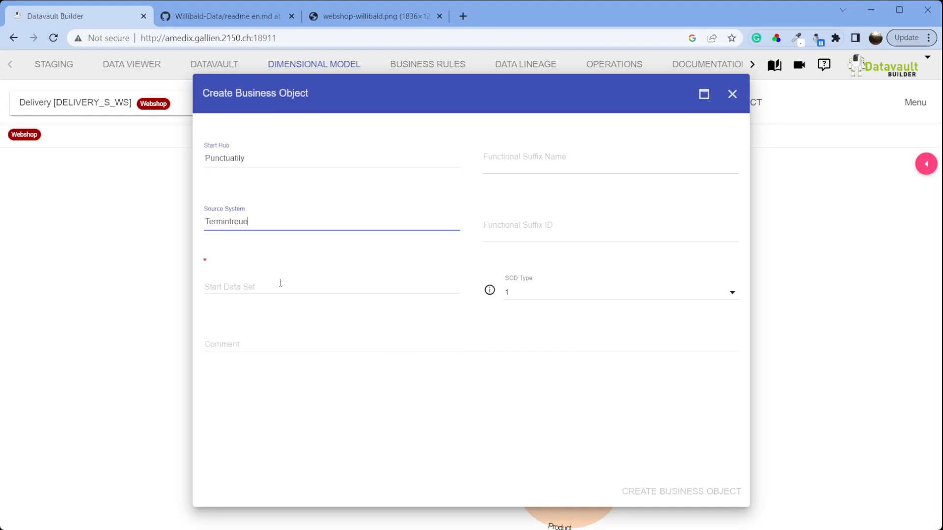
click(281, 283)
click(287, 308)
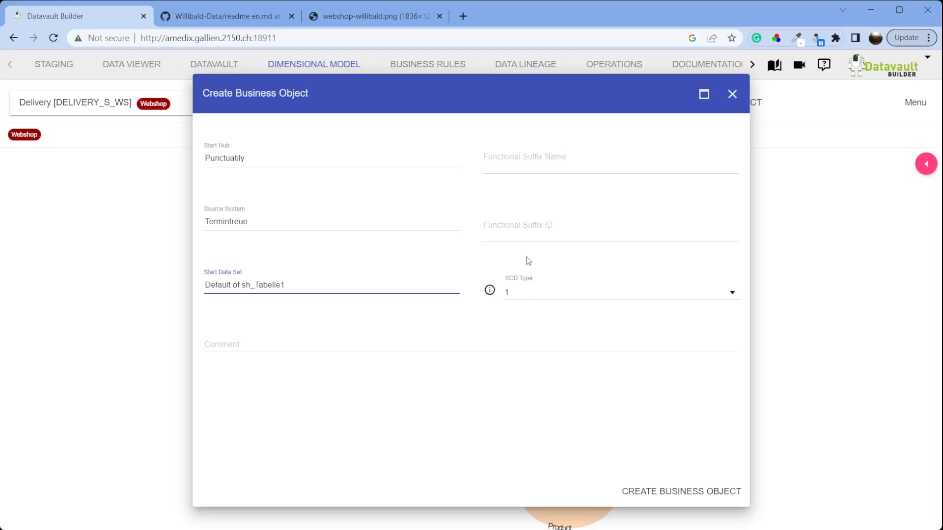
click(683, 492)
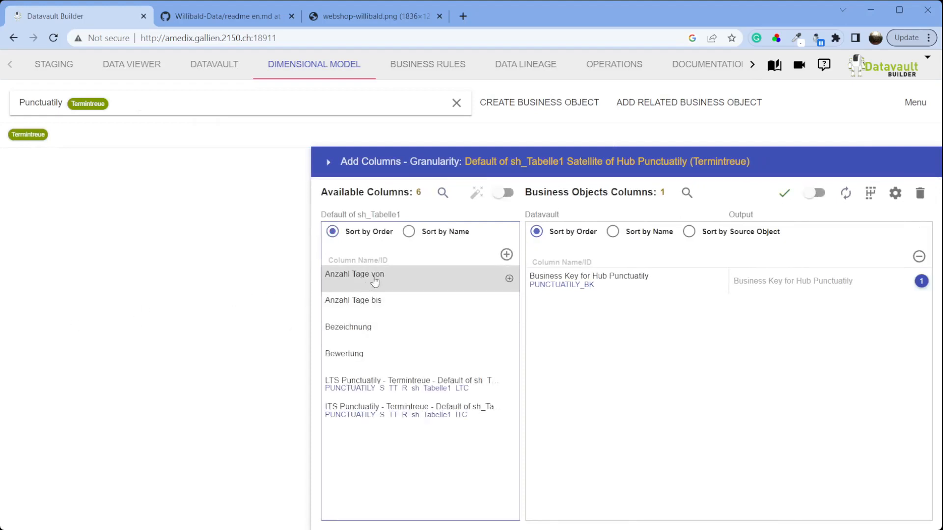
Step: Include Anzahl Tage von, Anzahl Tage bis, Bezeichnung and Bewertung in the Punctuatily business object and save it
click(374, 280)
click(374, 281)
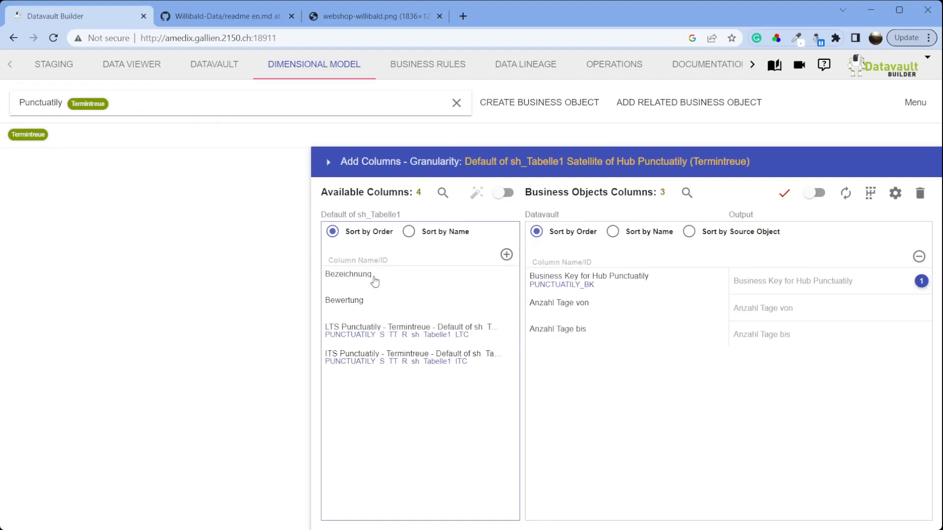
click(375, 281)
click(374, 281)
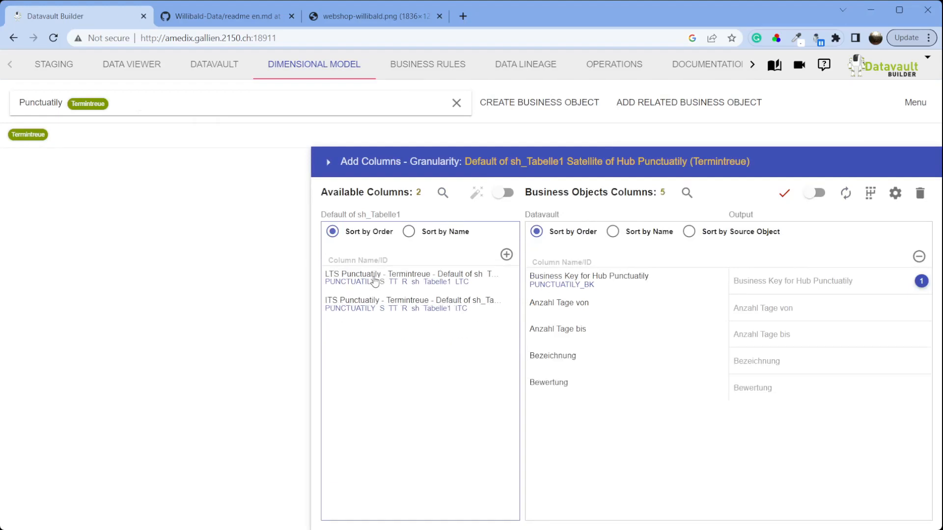
click(785, 195)
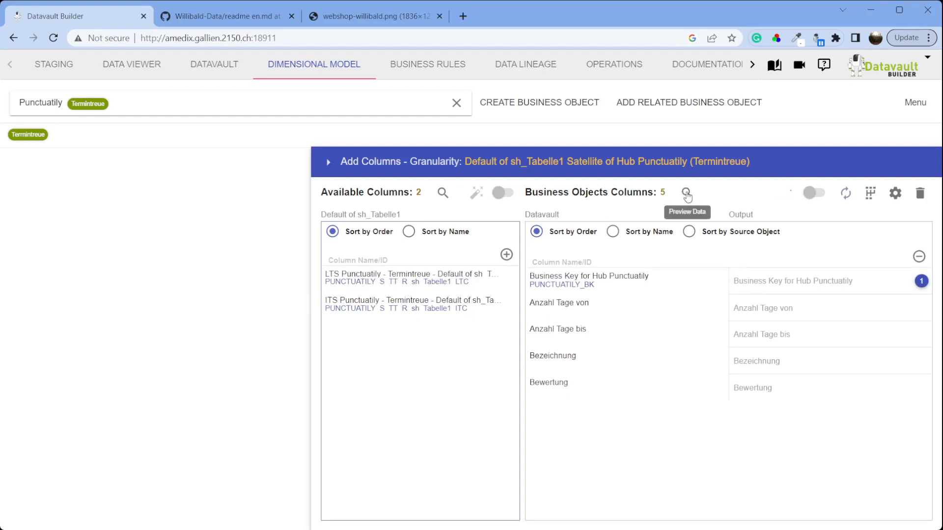
Step: Preview the Punctuatily business object's data, then inspect the details of its Default of sh_Tabelle1 satellite in the data vault
click(686, 192)
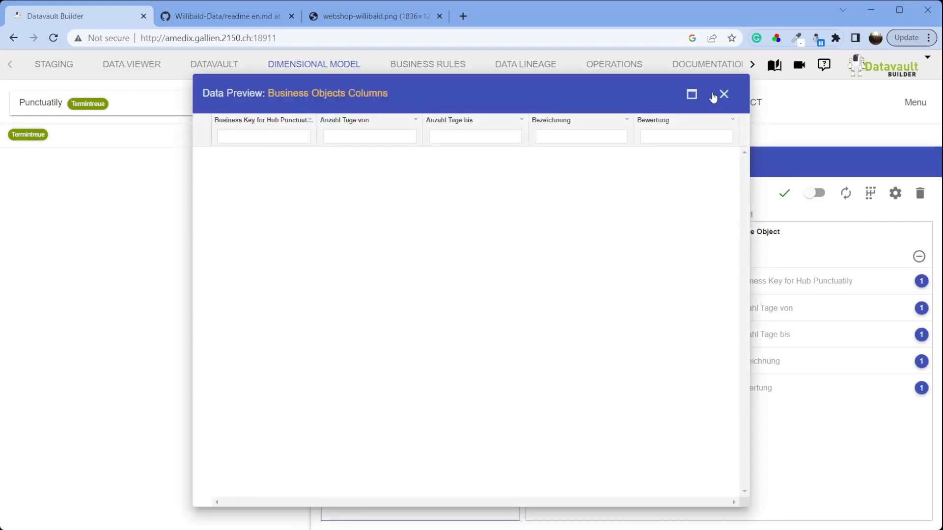
click(721, 94)
click(220, 75)
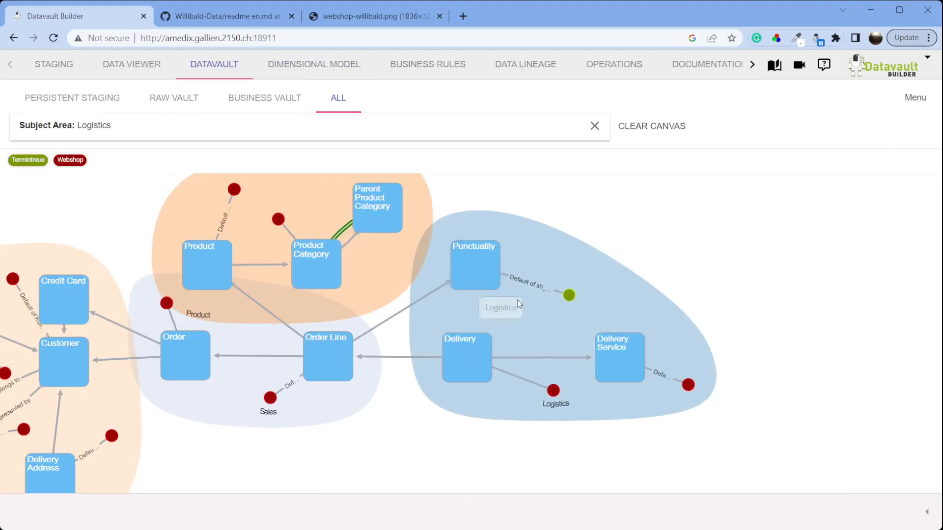
click(569, 295)
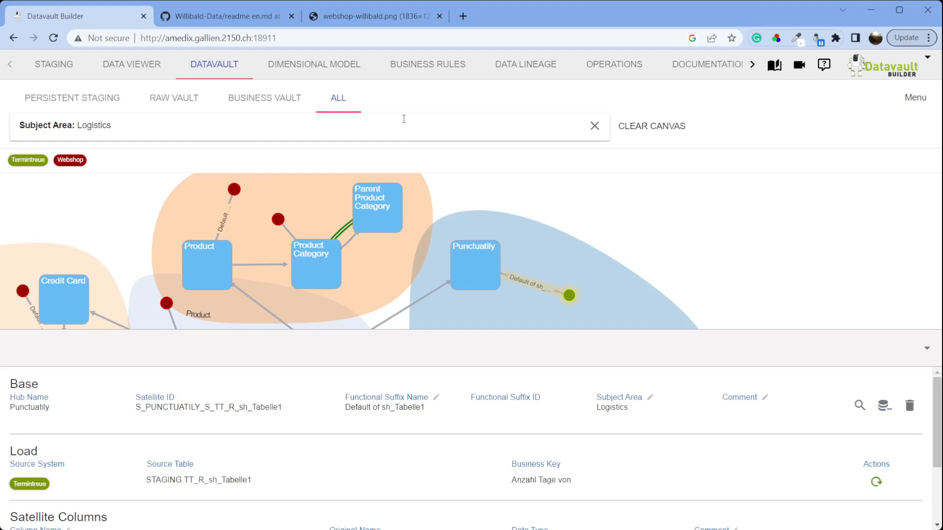
Step: Return to the dimensional model and preview the Punctuatily business object's data again
click(336, 75)
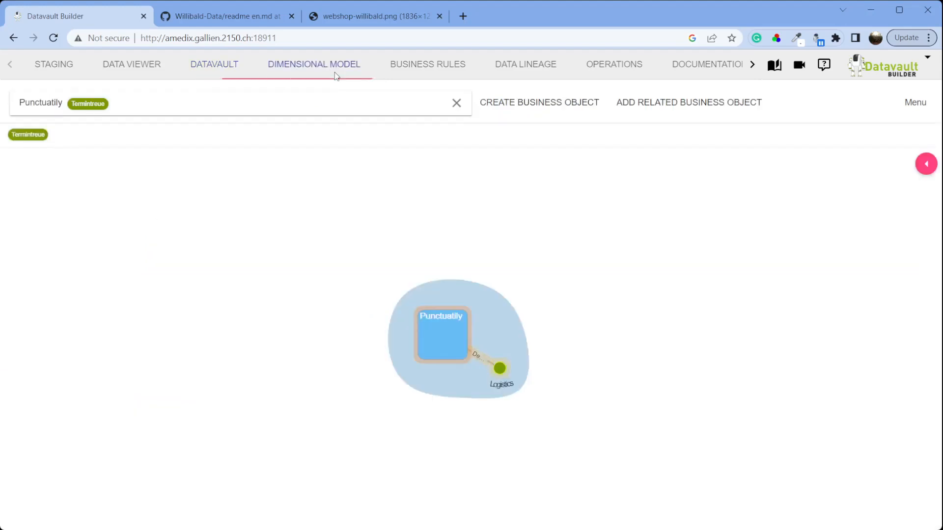
click(926, 164)
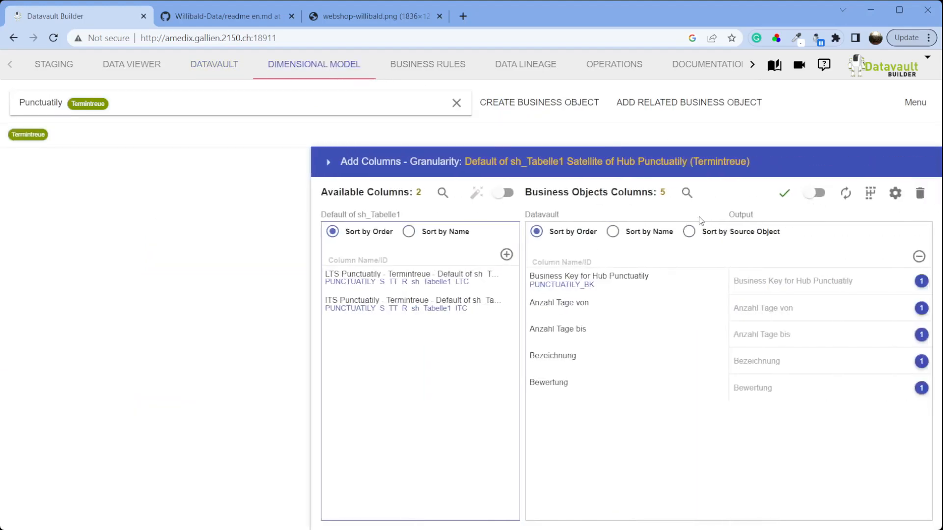
click(687, 192)
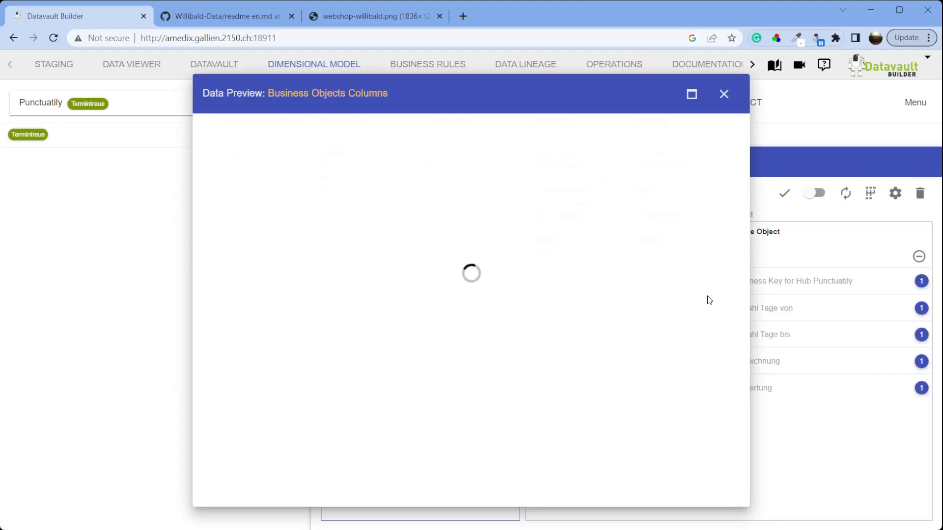
click(723, 94)
Step: Preview the results of the Punctiality Calculation business ruleset and of Punctuatily's Unaltered default ruleset
click(407, 74)
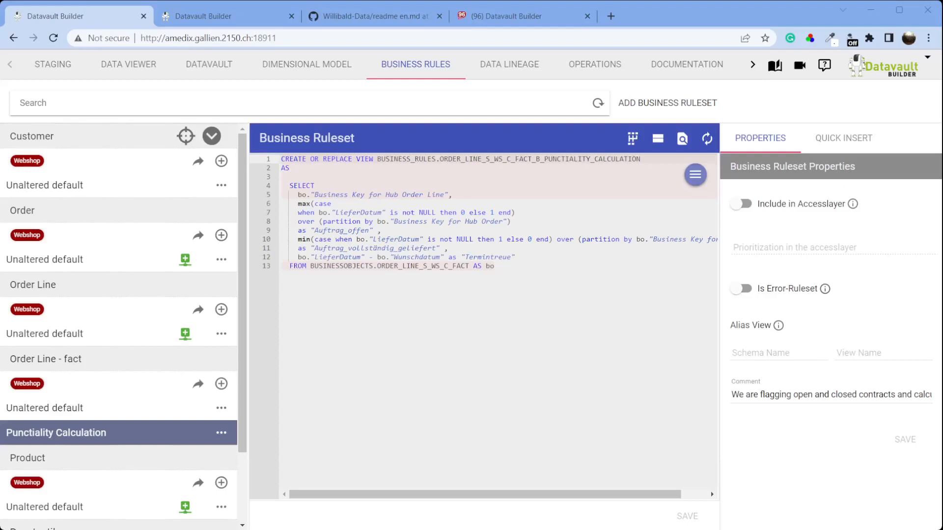
click(682, 139)
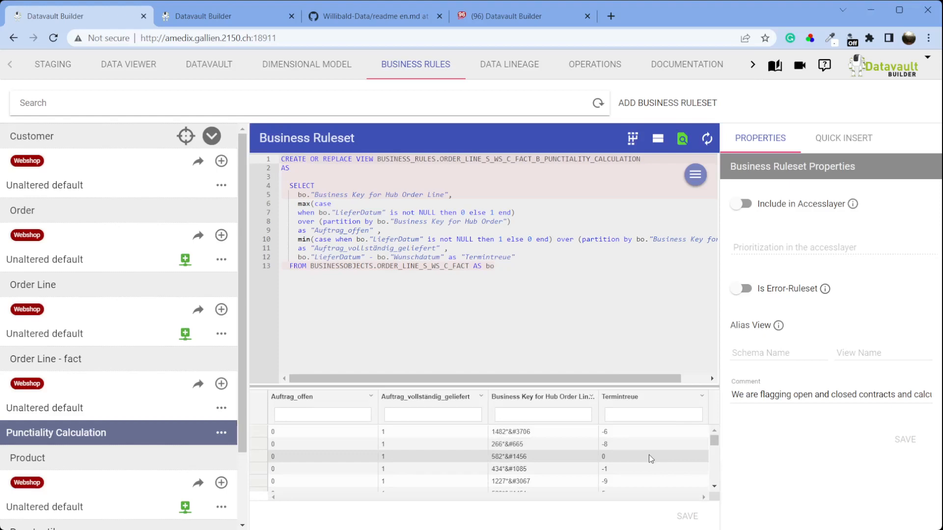
scroll(123, 437, down, 2)
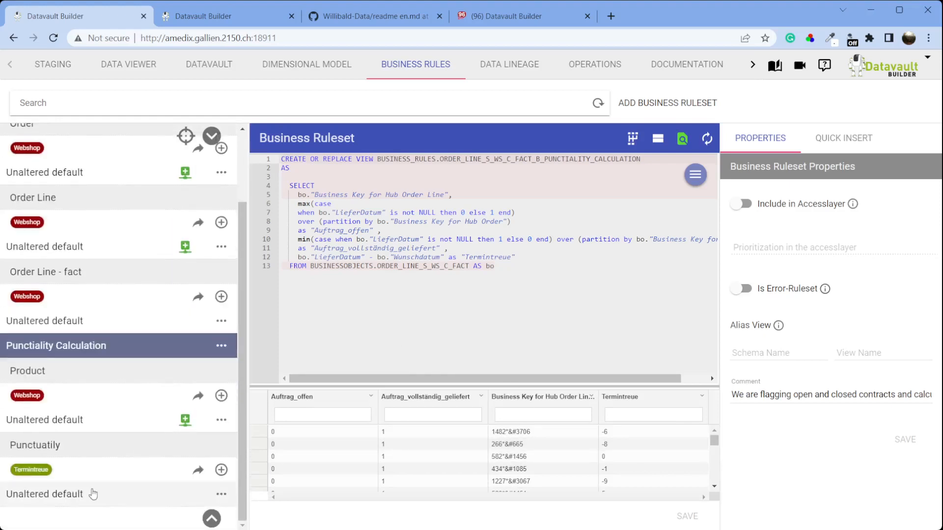
click(70, 494)
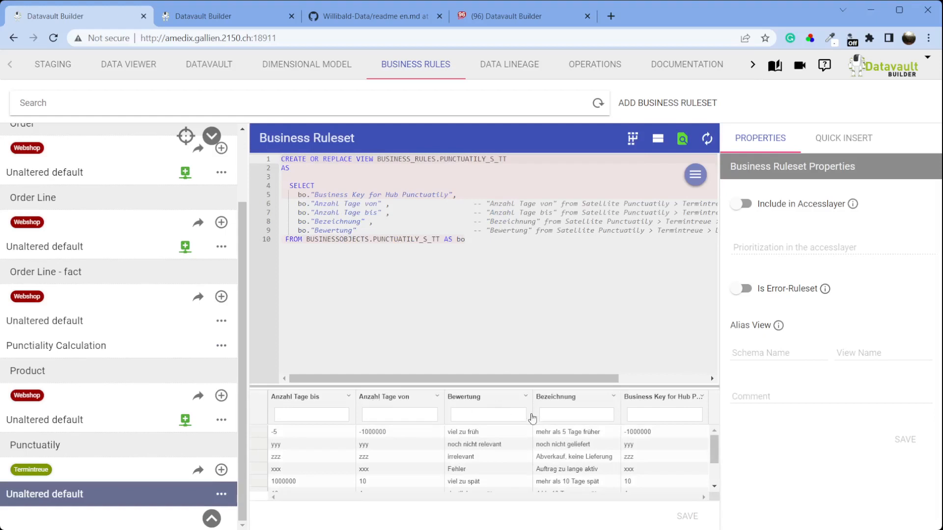
scroll(590, 452, down, 3)
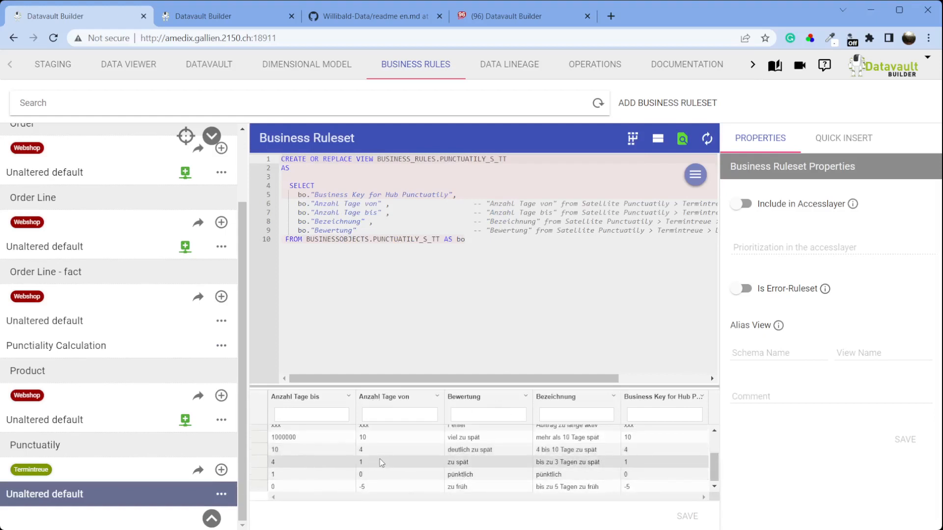
scroll(385, 463, up, 3)
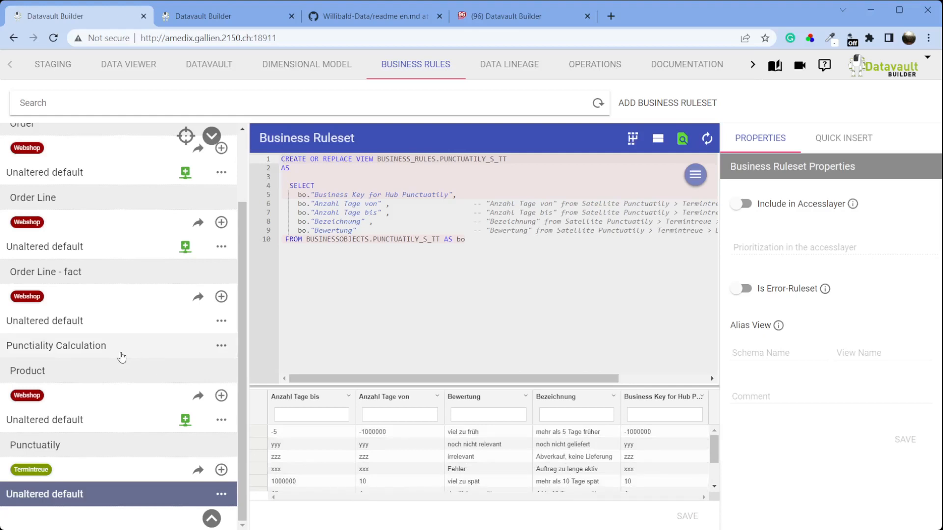
Step: Rename the Punctiality Calculation ruleset under Order Line - fact as 10 Punctiality Calculation
click(108, 360)
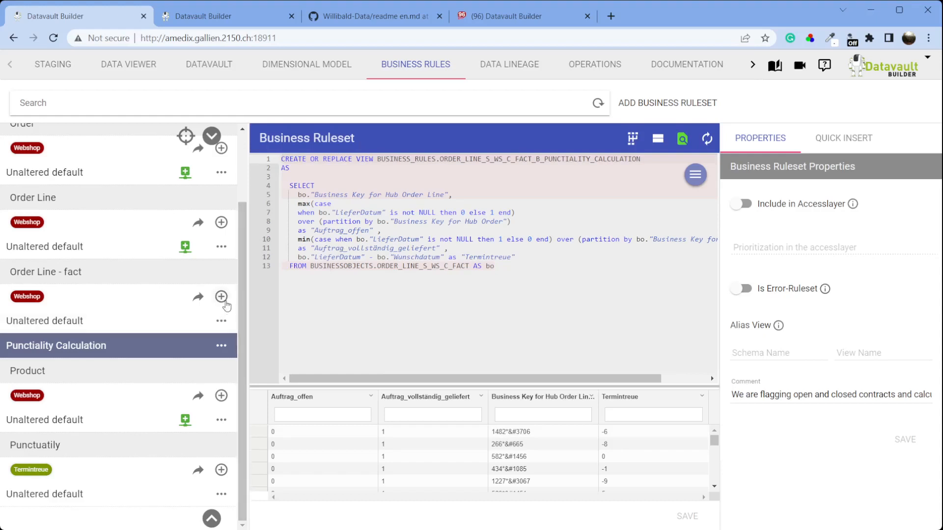
mouse_move(225, 347)
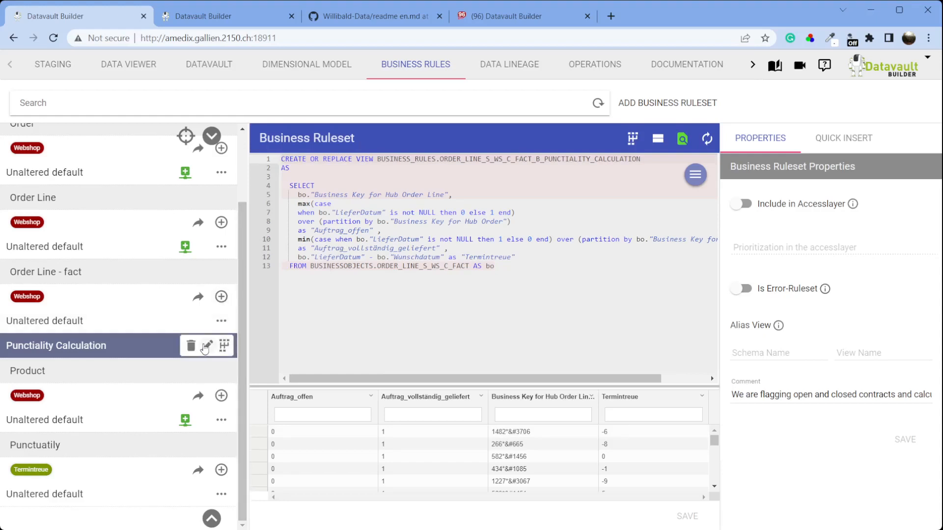
click(203, 349)
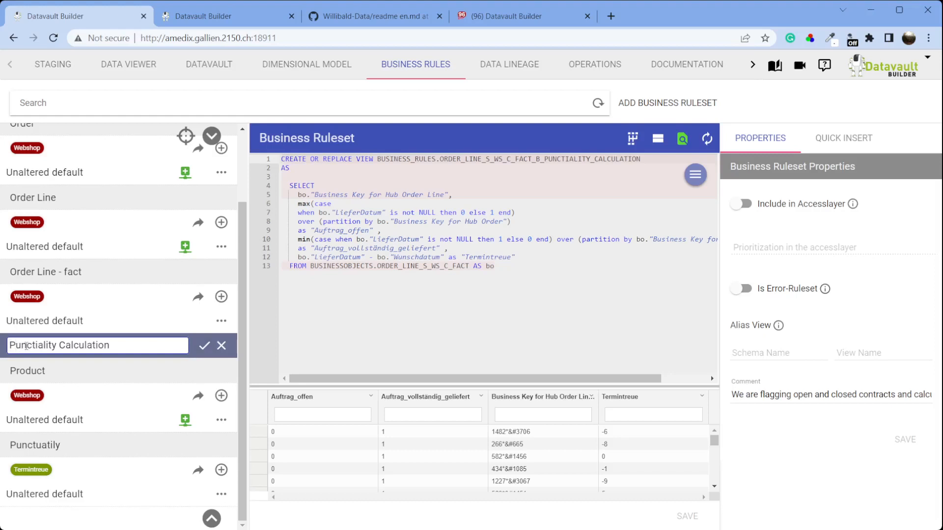
text(10)
key(Return)
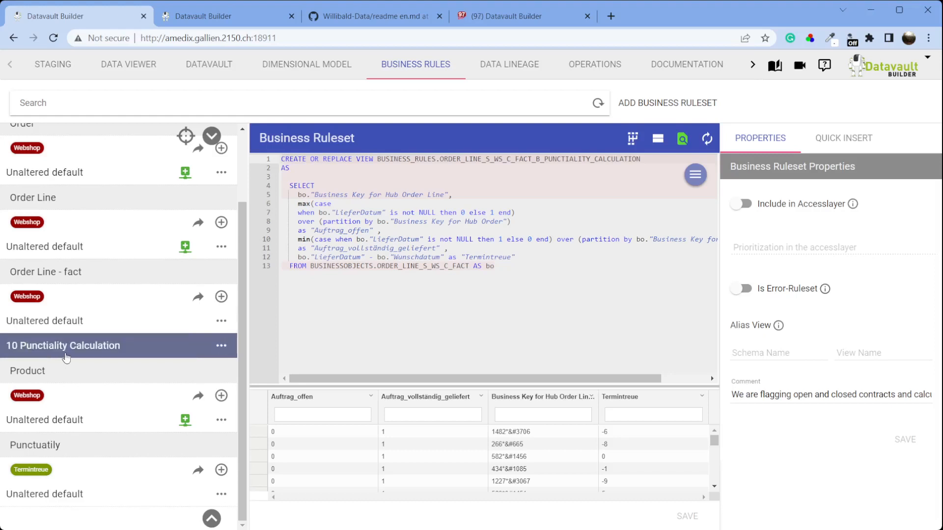
mouse_move(210, 353)
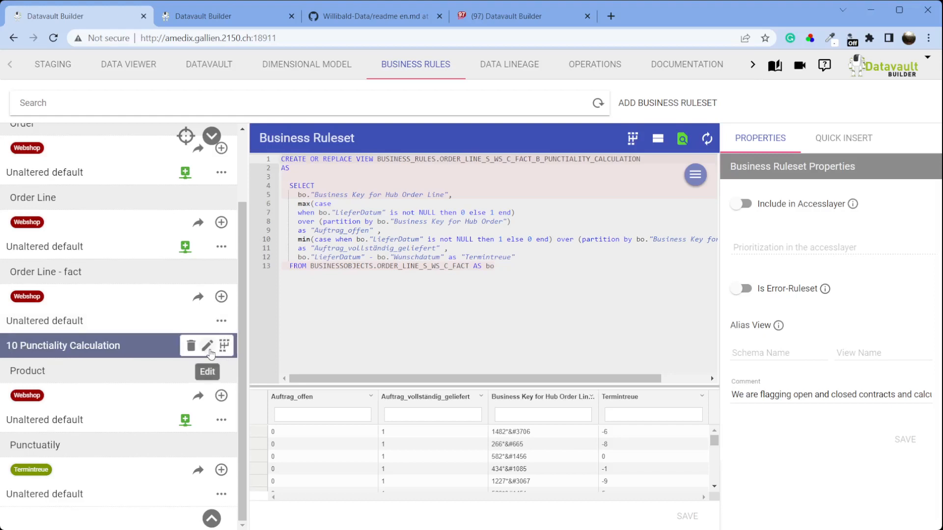
Step: Add a business ruleset named 20 Punctionality Group Lookup to the Webshop system of Order Line - fact
click(221, 297)
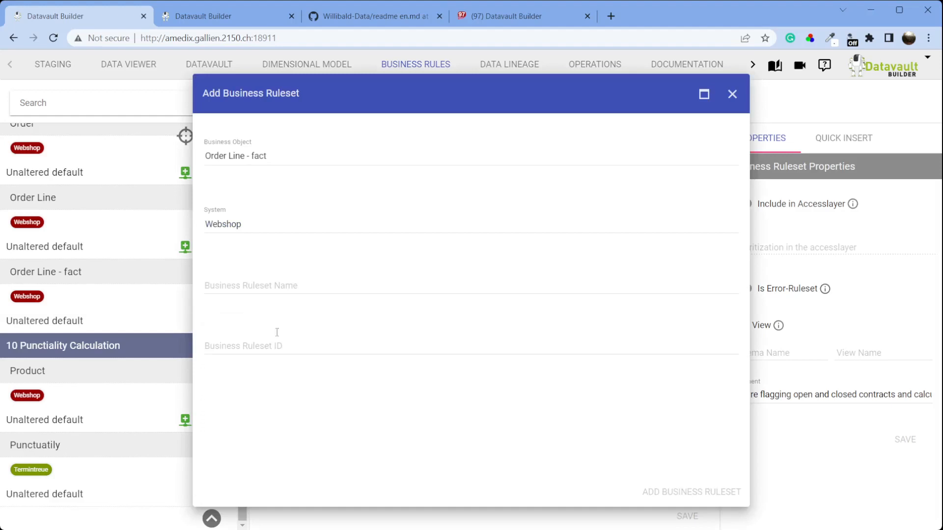
click(245, 297)
text(20 Punctionality Group )
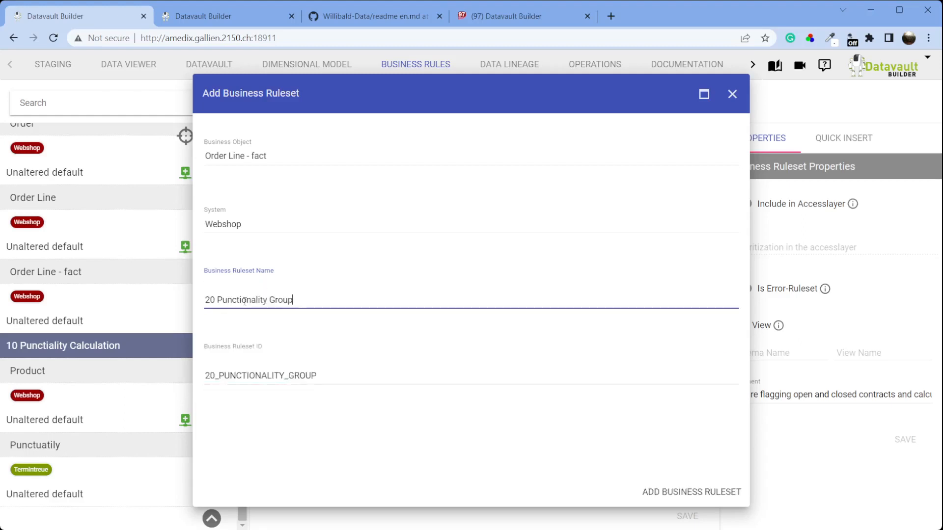
text(Lookup)
click(652, 491)
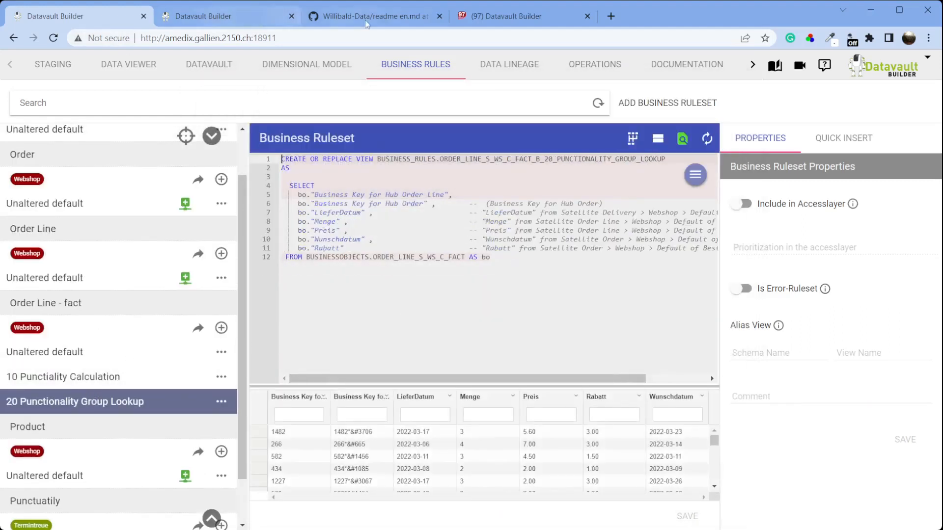
Step: Close the video tab and reopen the second Datavault Builder tab so it shows the current business rules
click(586, 16)
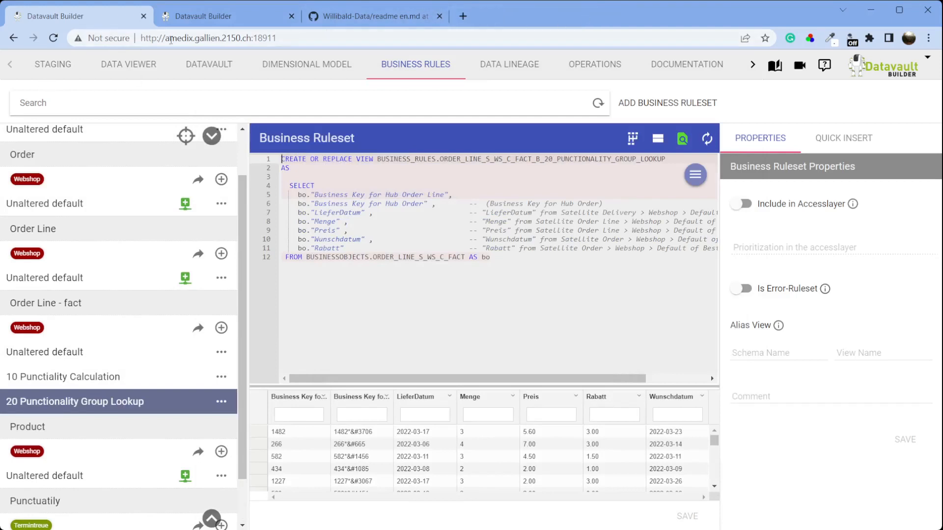
click(264, 23)
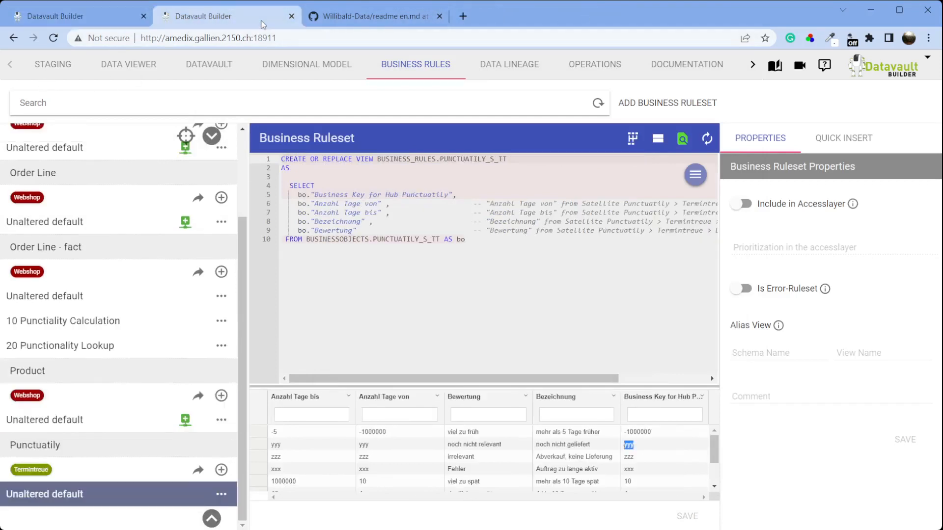
click(123, 25)
click(271, 20)
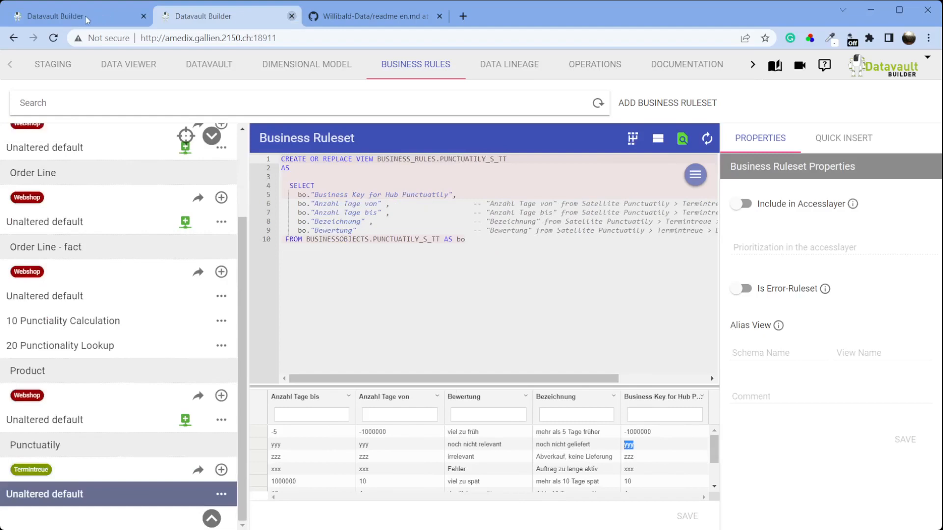
key(ctrl+w)
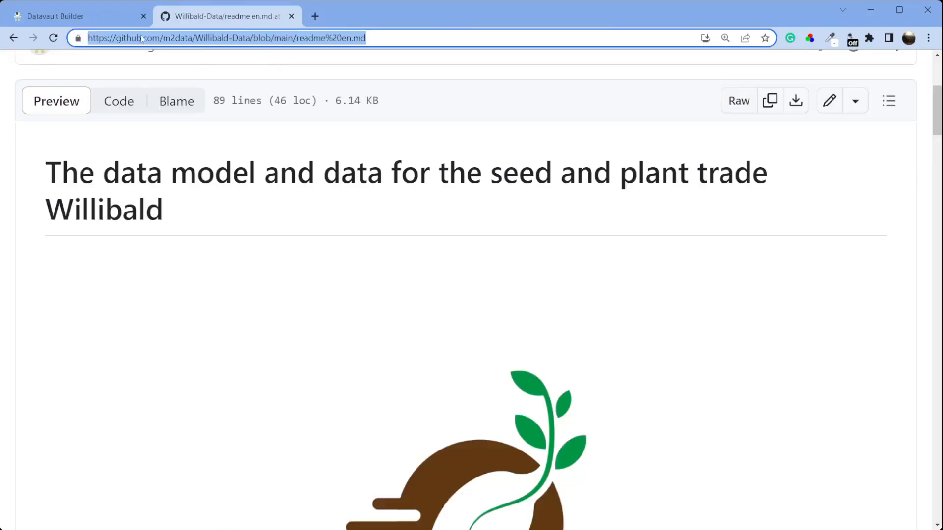
click(89, 21)
key(ctrl+shift+t)
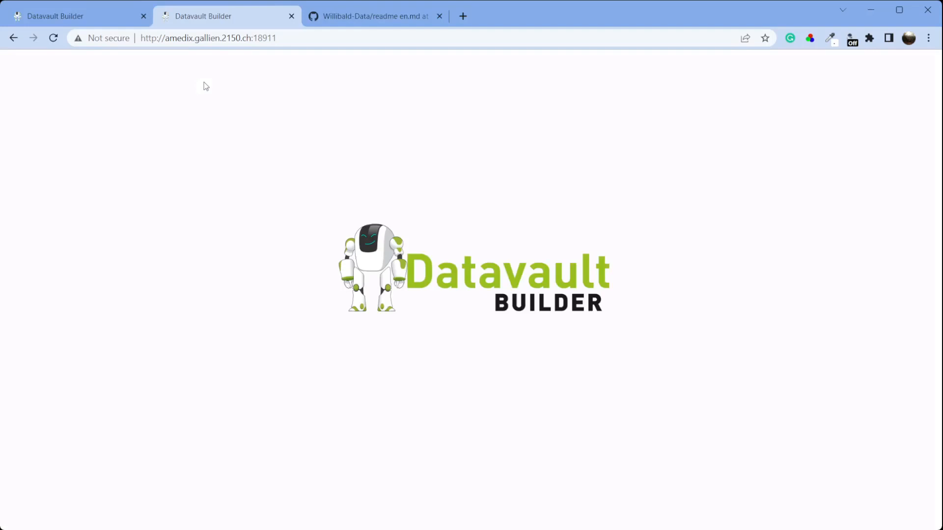
click(393, 65)
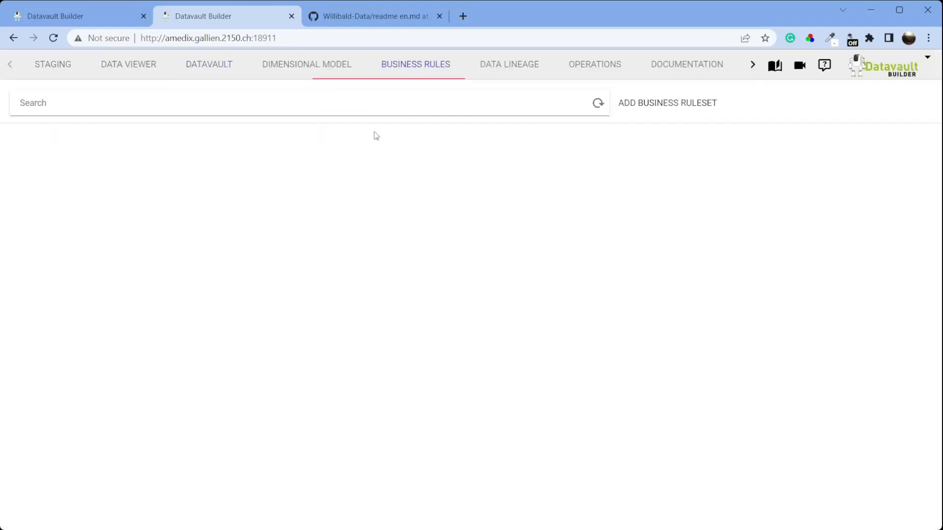
Step: Replace the group lookup's source view with BUSINESS_RULES.ORDER_LINE_S_WS_C_FACT_B_PUNCTIALITY_CALCULATION, copied from the 10 Punctiality Calculation ruleset
scroll(123, 349, down, 2)
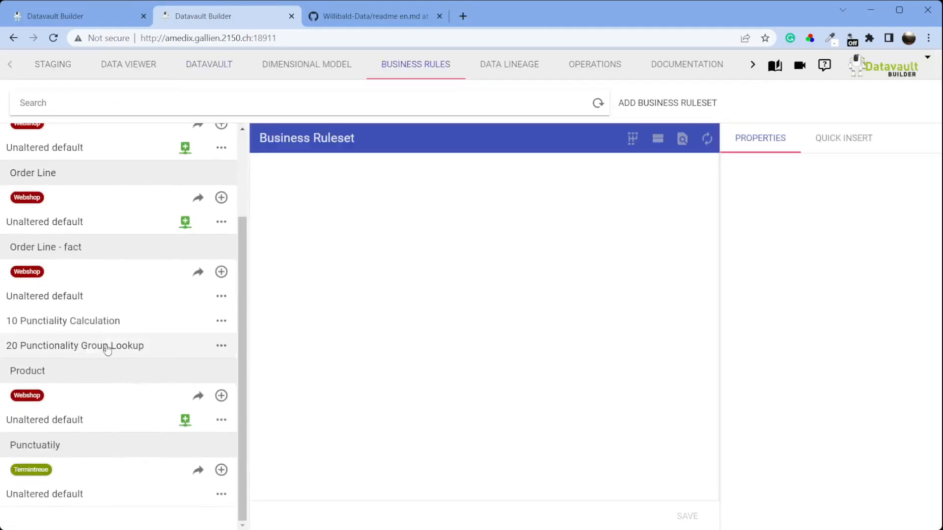
click(188, 333)
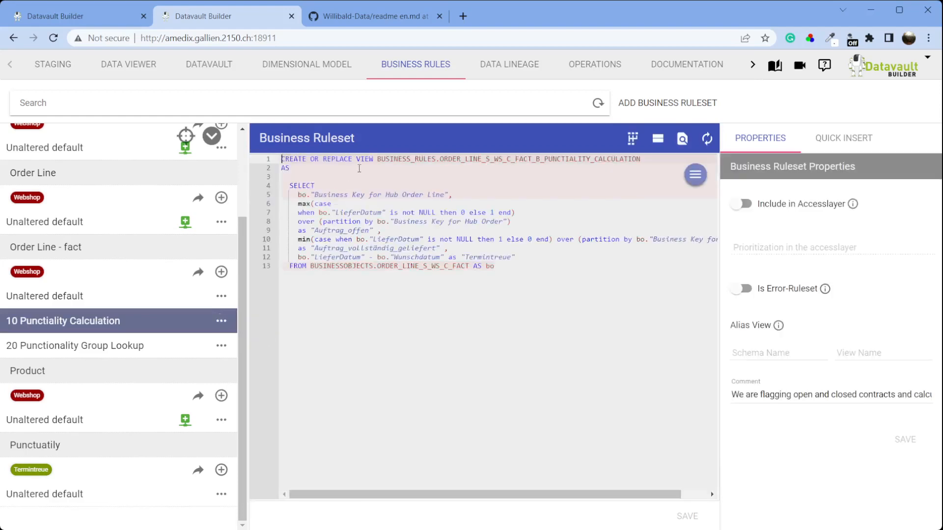
drag(378, 160, 632, 160)
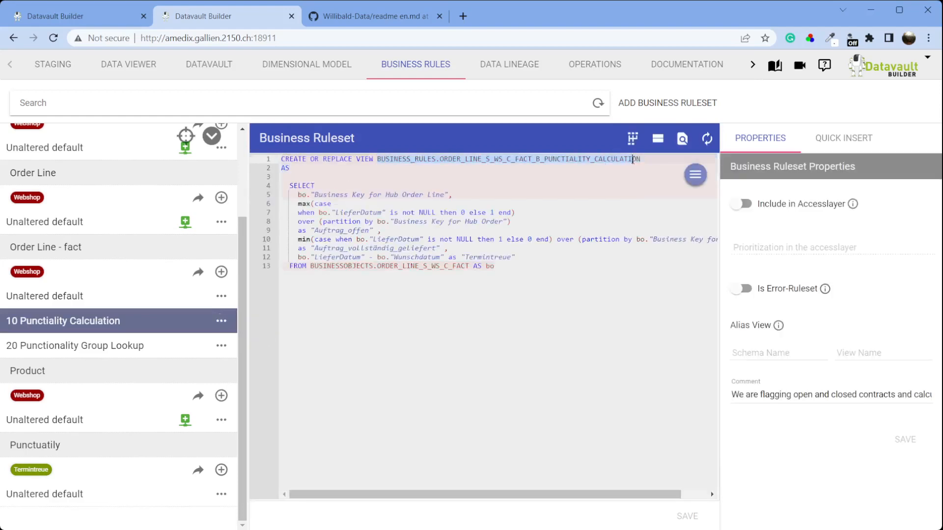
click(49, 15)
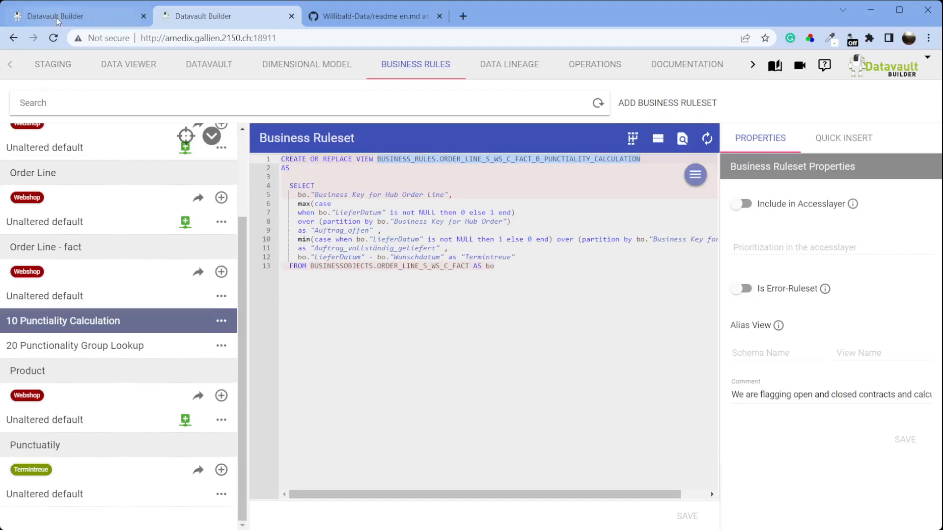
drag(308, 257, 462, 257)
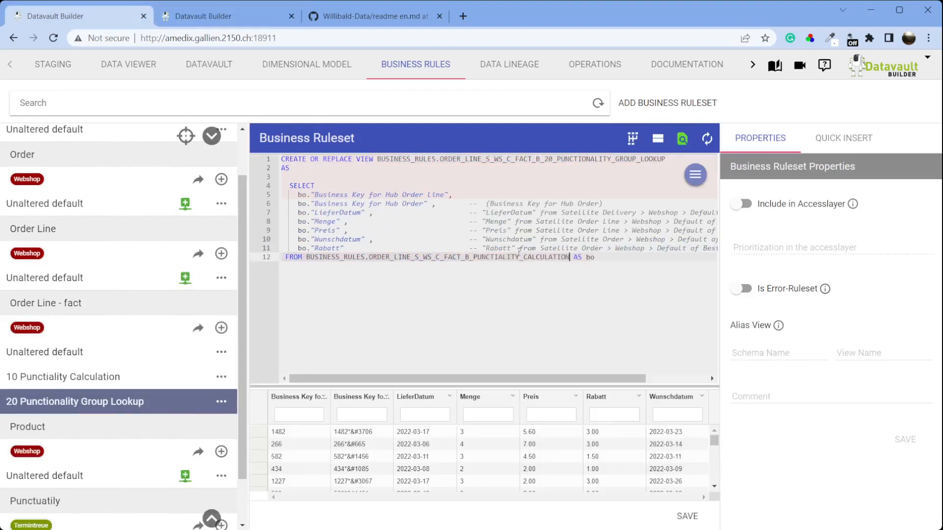
Step: Replace all lookup columns after the order line business key with bo."Termintreue", then save the ruleset and refresh it
click(246, 17)
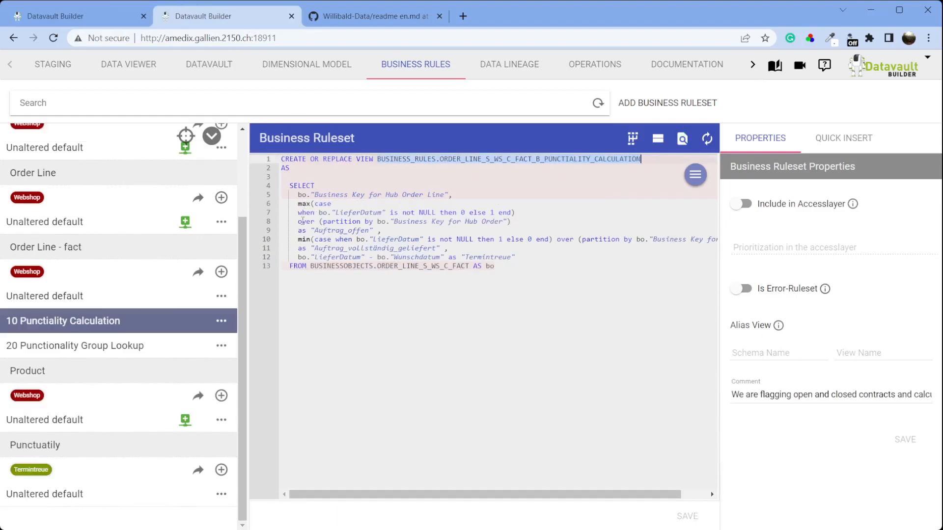
drag(461, 257, 516, 257)
key(ctrl+c)
click(121, 17)
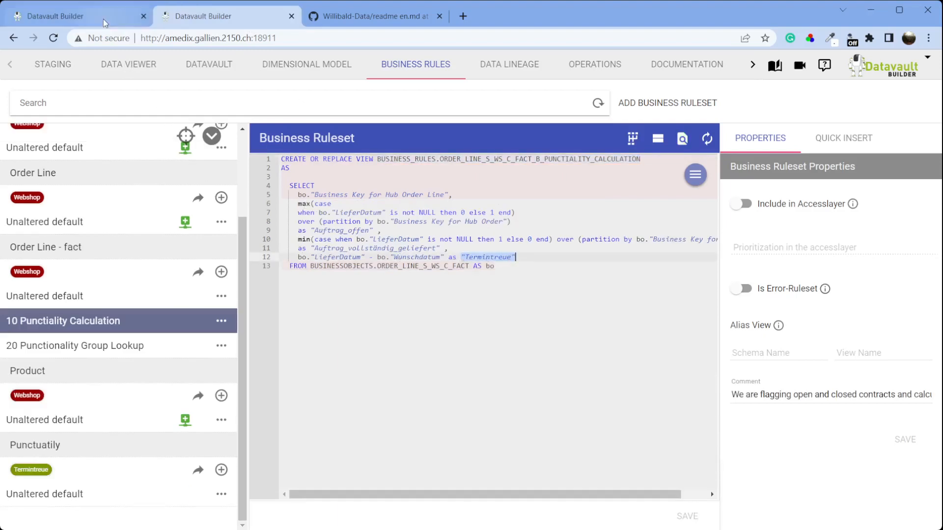
drag(283, 201, 654, 247)
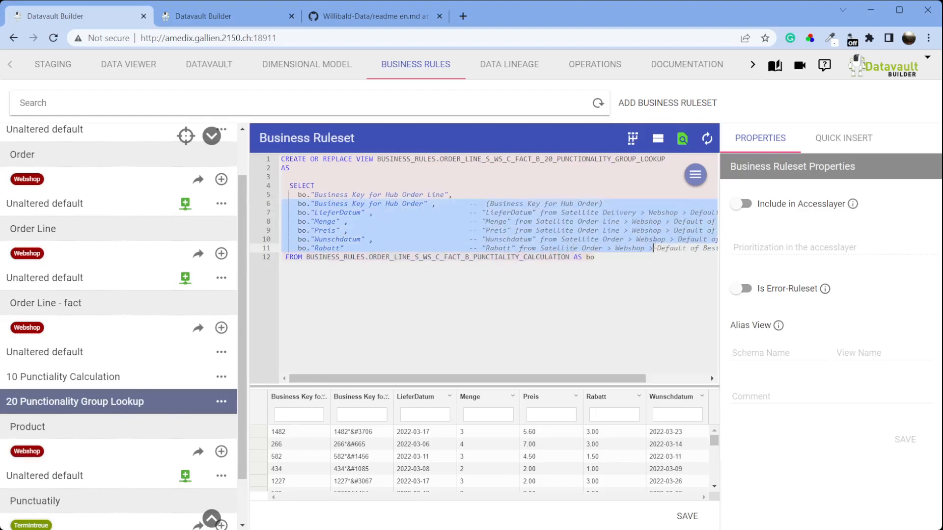
key(shift+Down)
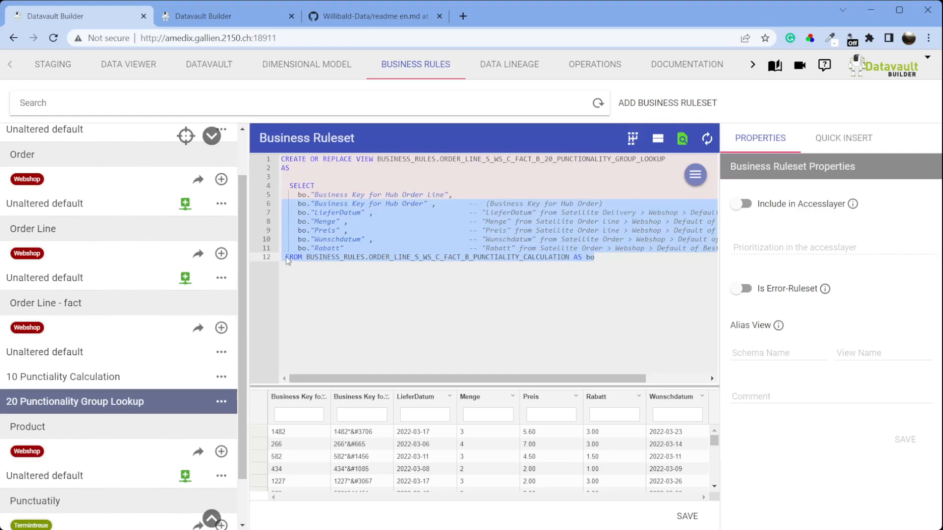
key(shift+Home)
key(Delete)
key(ctrl+v)
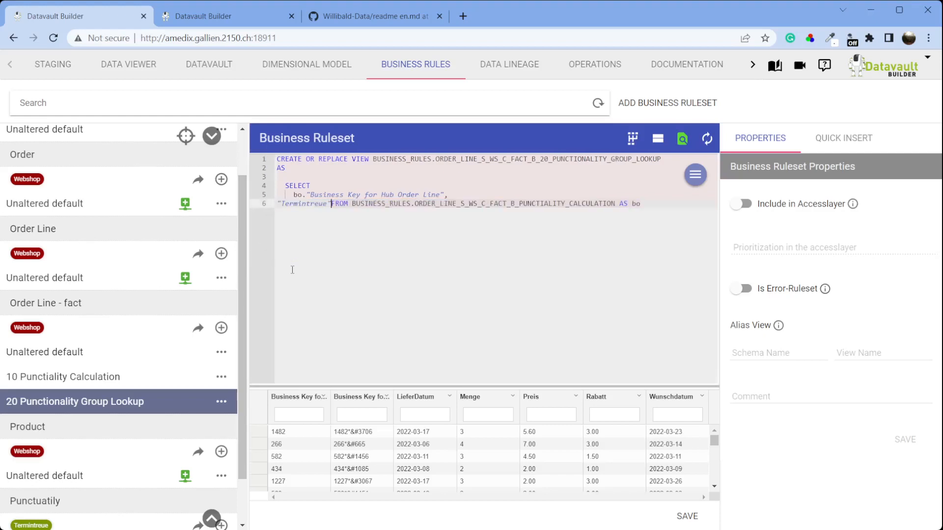
key(Return)
key(Up)
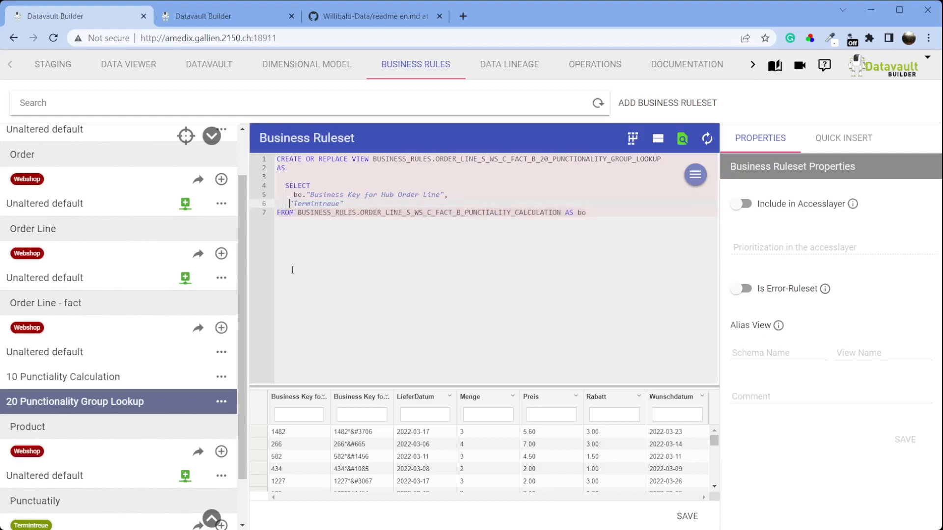
text(bo.)
key(ctrl+s)
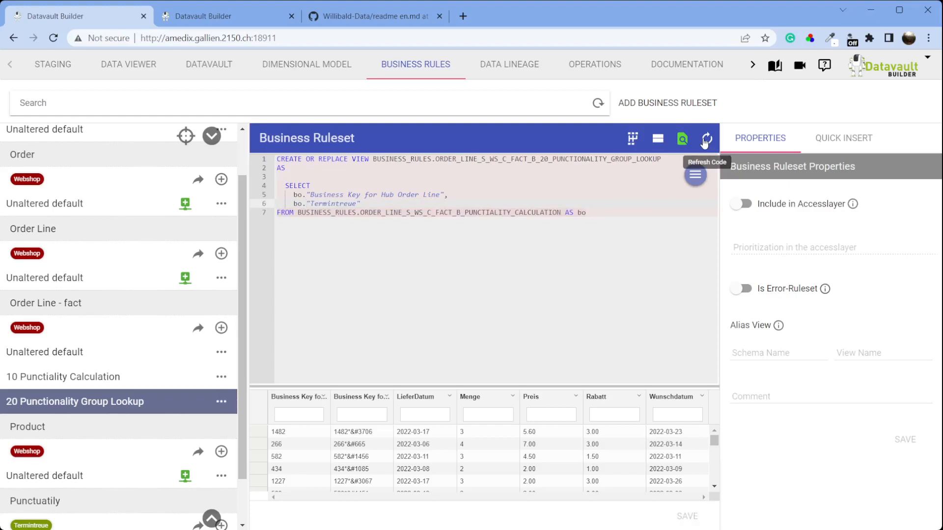
click(707, 140)
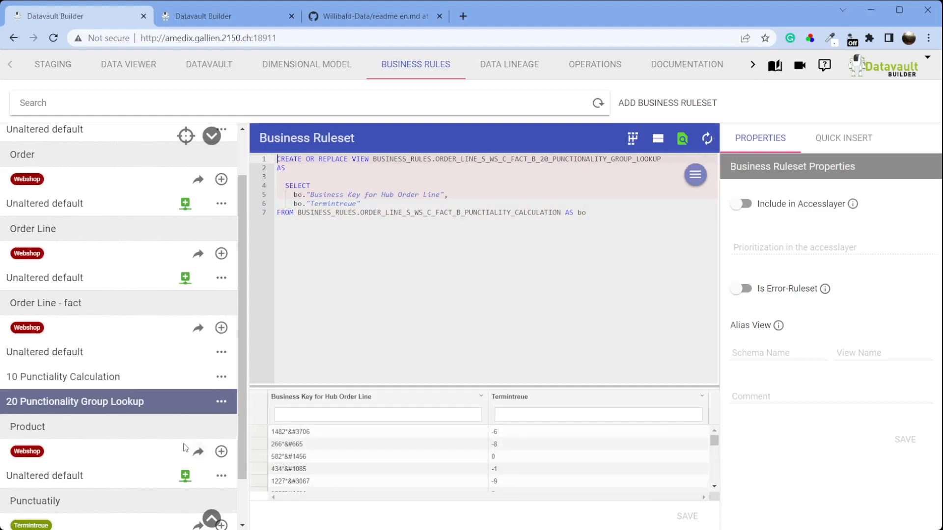
Step: Add a left join to BUSINESS_RULES.PUNCTUATILY_S_TT with alias l, copying the view name from Punctuatily's Unaltered default ruleset
scroll(164, 442, down, 2)
click(69, 503)
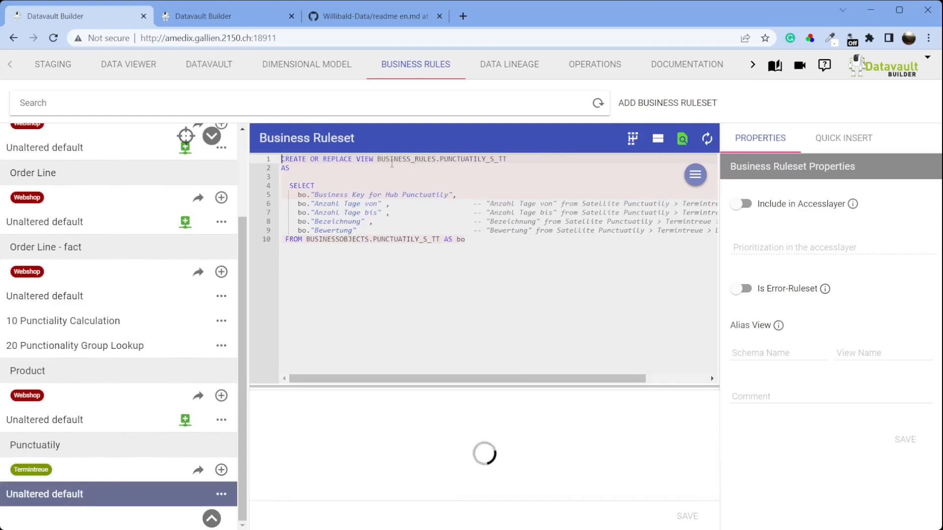
drag(379, 158, 521, 158)
key(ctrl+c)
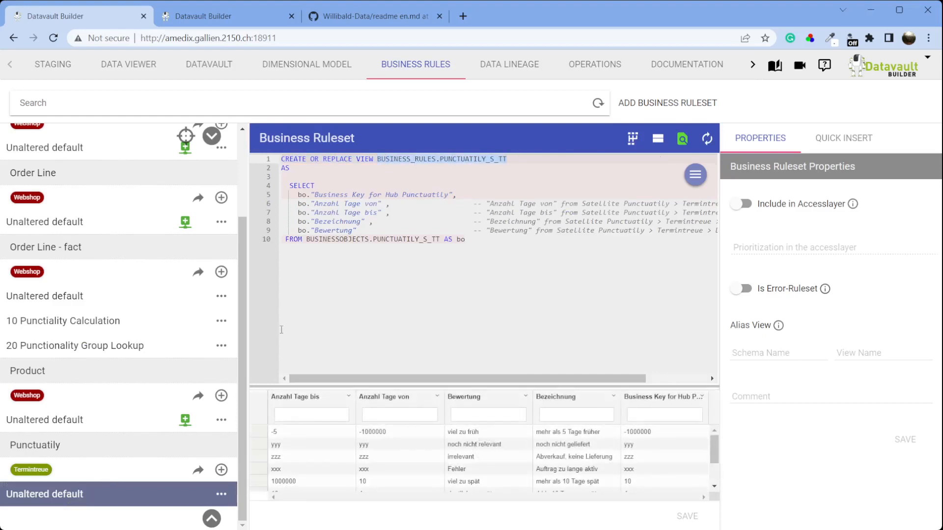
click(98, 346)
click(634, 212)
key(Return)
text(left join)
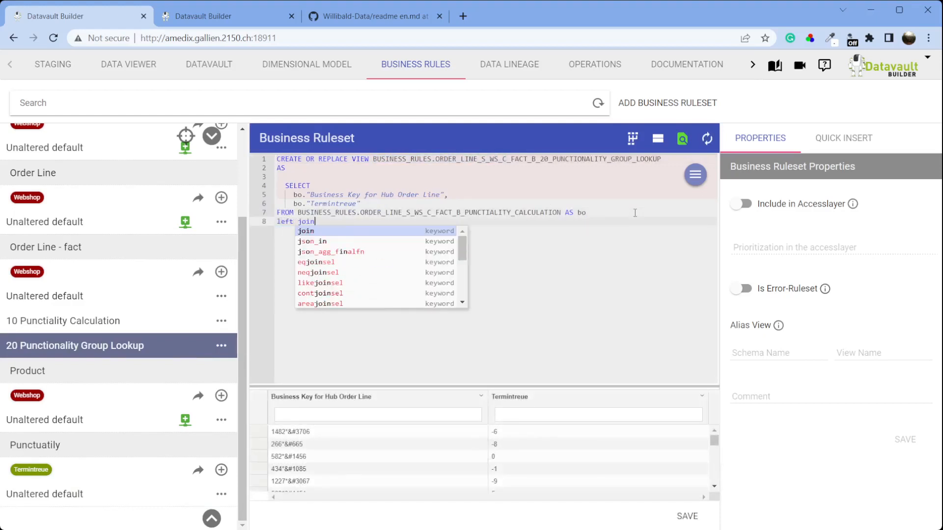
key(Return)
key(Return)
key(ctrl+v)
text(l )
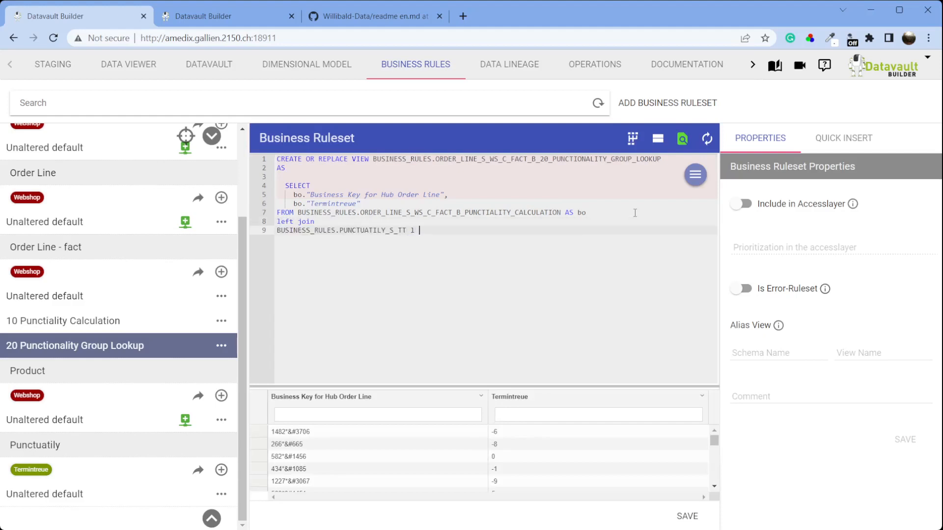
Step: Write the join condition on bo."Termintreue" between bo."Anzahl Tage von", copying the lower-bound column from Punctuatily's Unaltered default ruleset
text(on (l.)
key(BackSpace)
text(bo."Termintreue)
key(Return)
text(between)
click(220, 10)
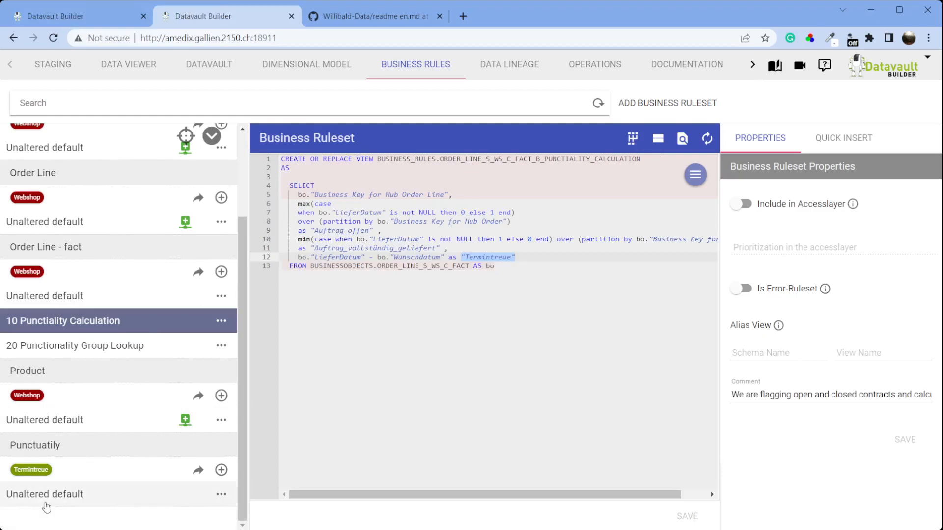
click(47, 506)
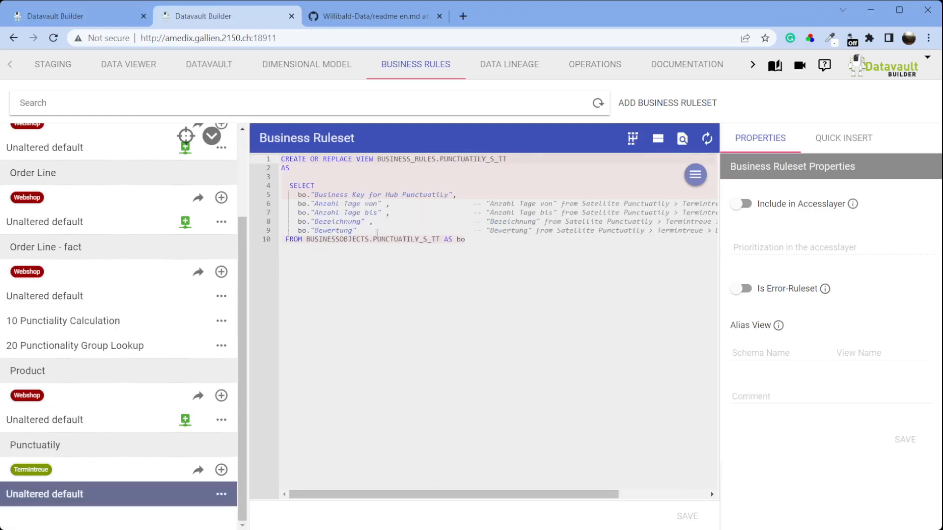
drag(294, 205, 380, 203)
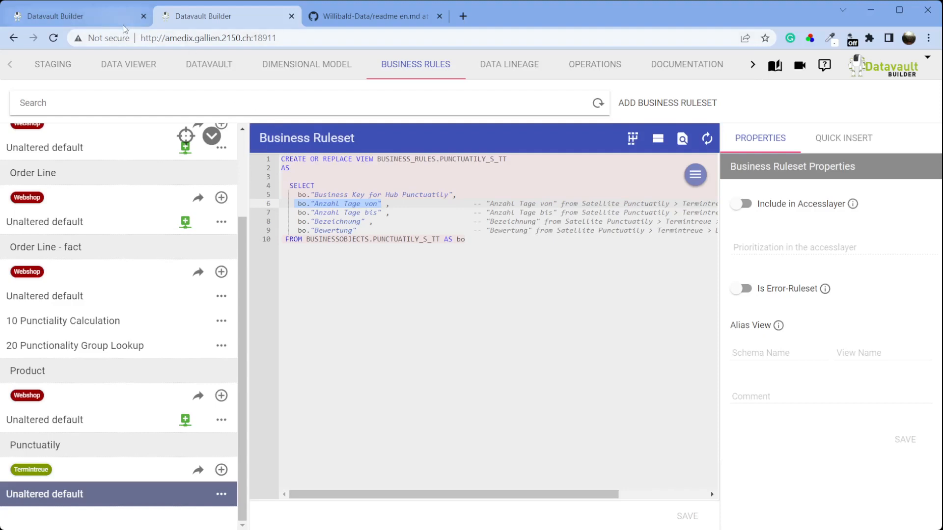
click(95, 15)
text(bo."Anzahl Tage von")
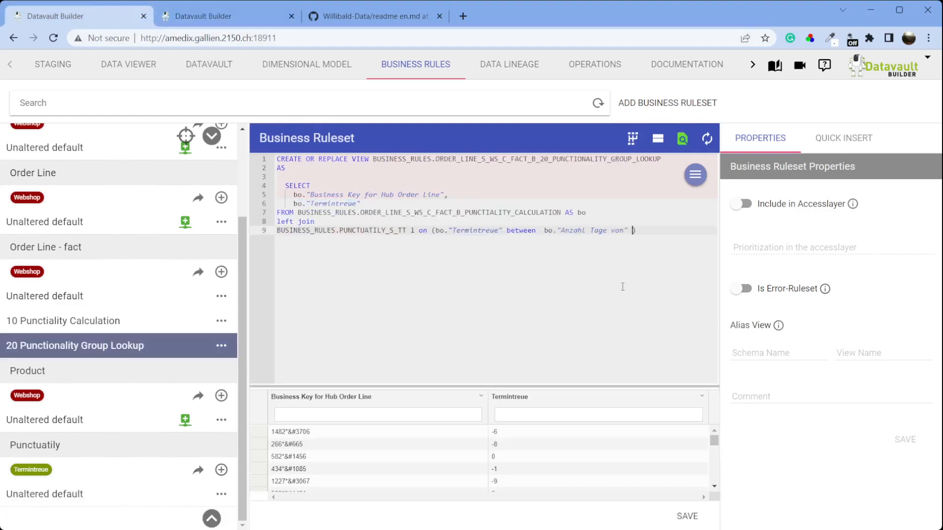
Step: Complete the join's range condition with and bo."Anzahl Tage bis" as the upper bound, and try to save the ruleset
text(and)
text(bo."Anzahl Tage von")
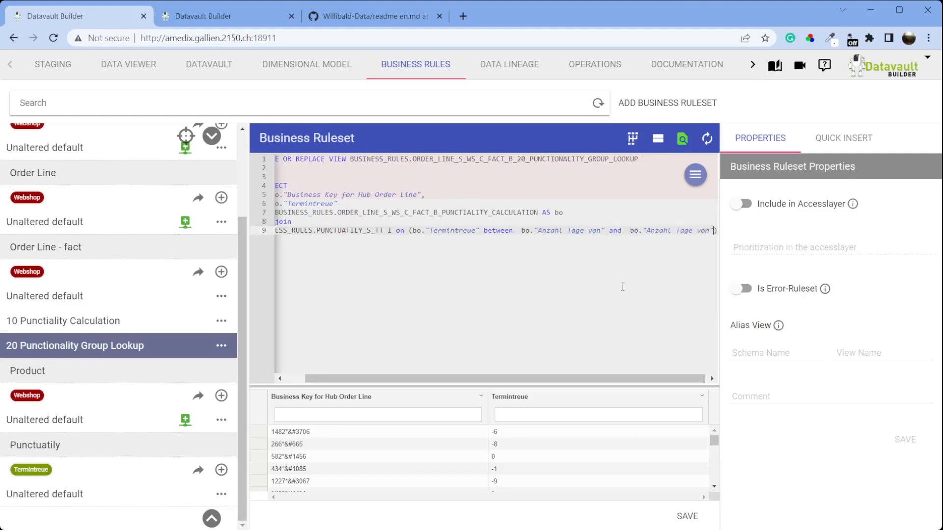
key(BackSpace)
key(BackSpace)
key(BackSpace)
text(bis)
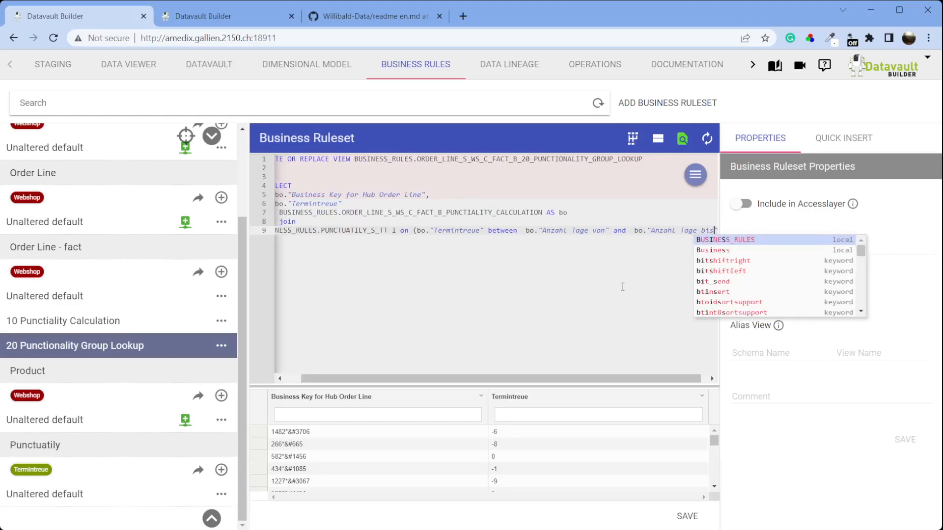
key(ctrl+s)
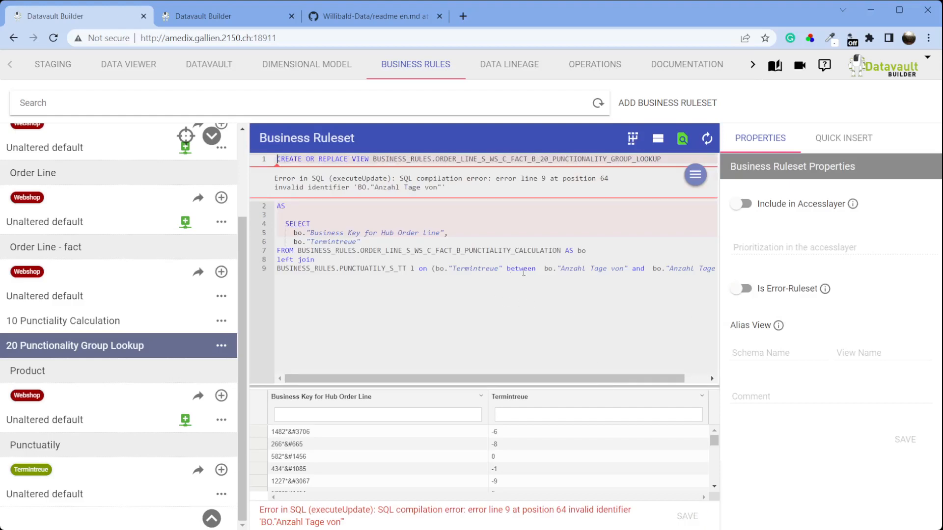
Step: Put the join's range bounds on a new line, qualify both with alias l instead of bo, and save the ruleset
click(533, 269)
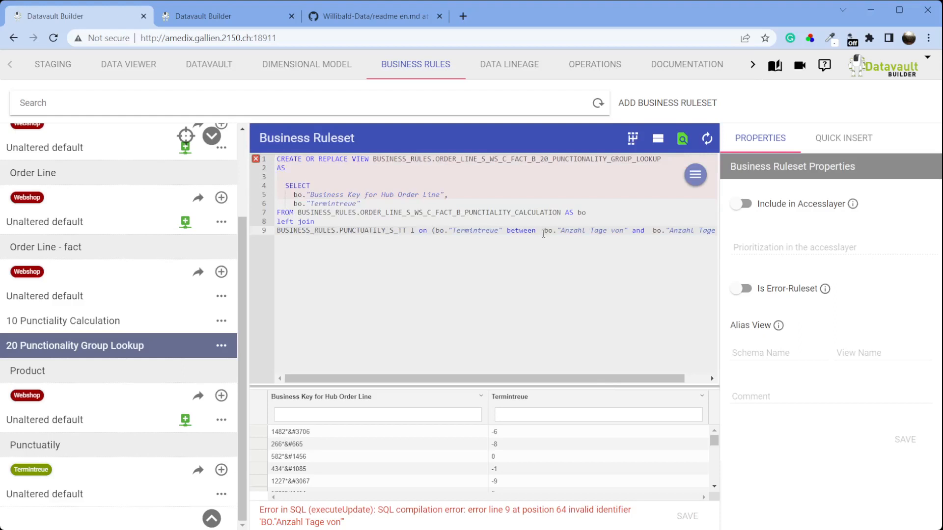
key(Return)
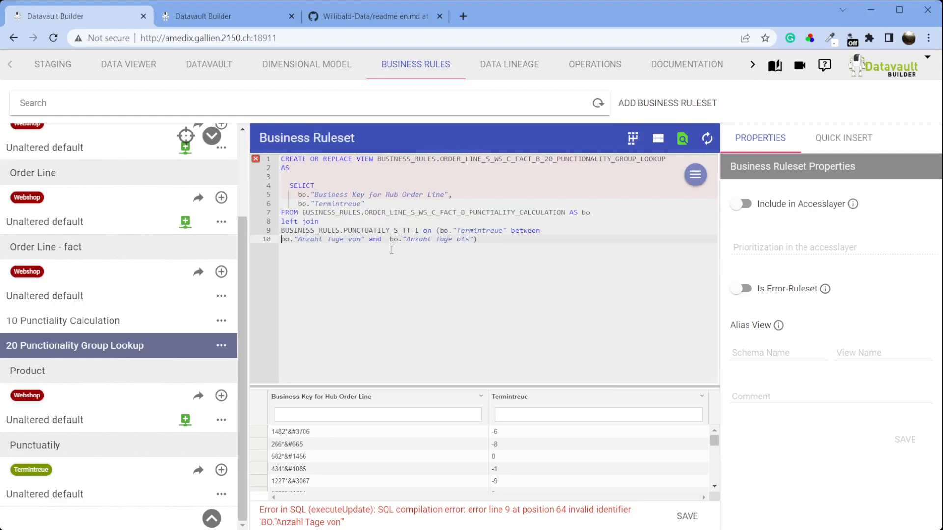
key(Delete)
key(Delete)
key(Delete)
text(l.)
key(Escape)
key(Delete)
key(Delete)
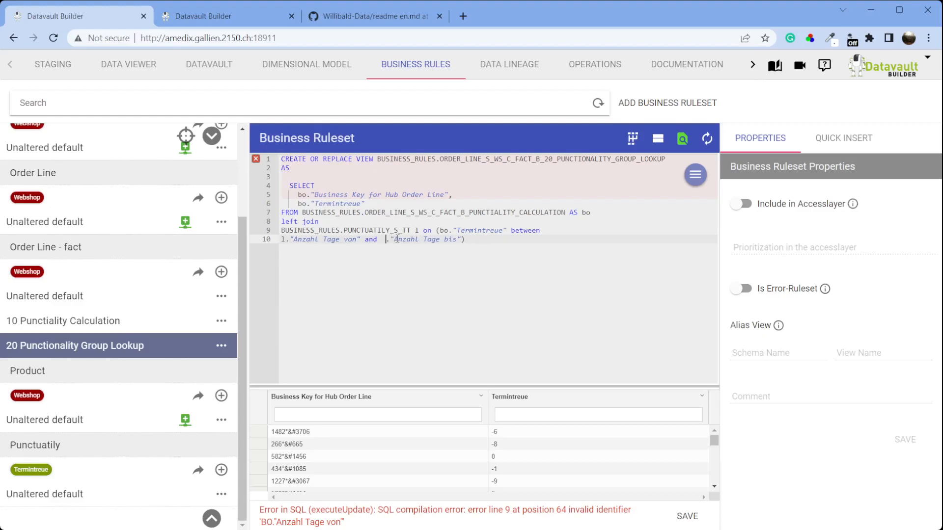
text(l)
key(Escape)
key(Up)
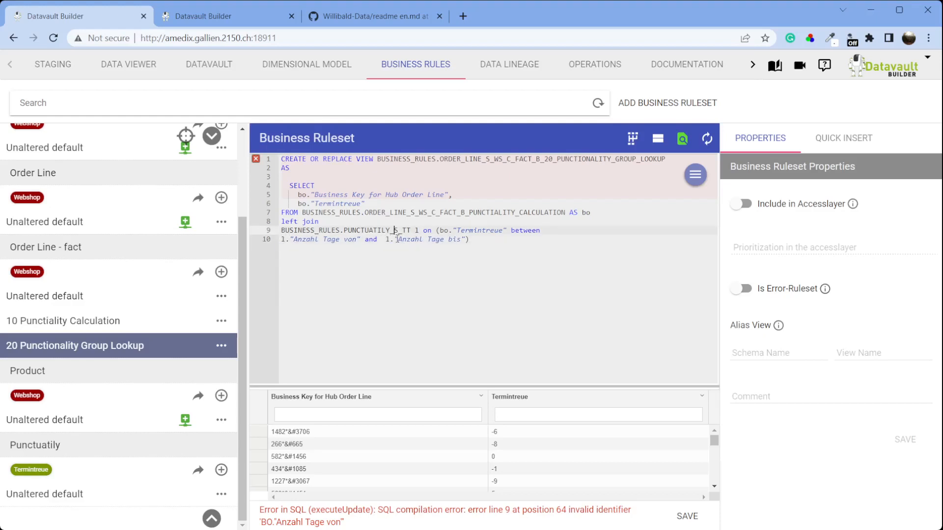
key(ctrl+s)
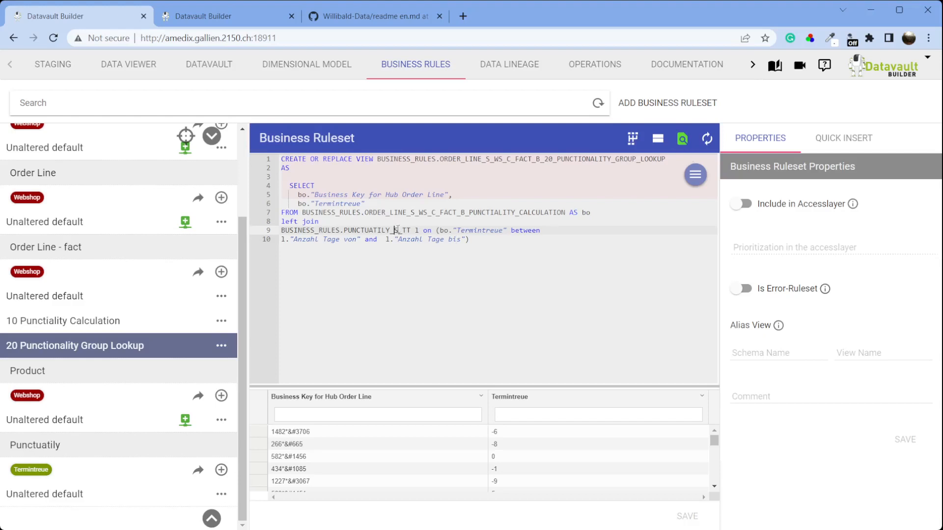
Step: Refresh the group lookup ruleset's data, dismiss both error messages and switch off the data preview
double_click(478, 230)
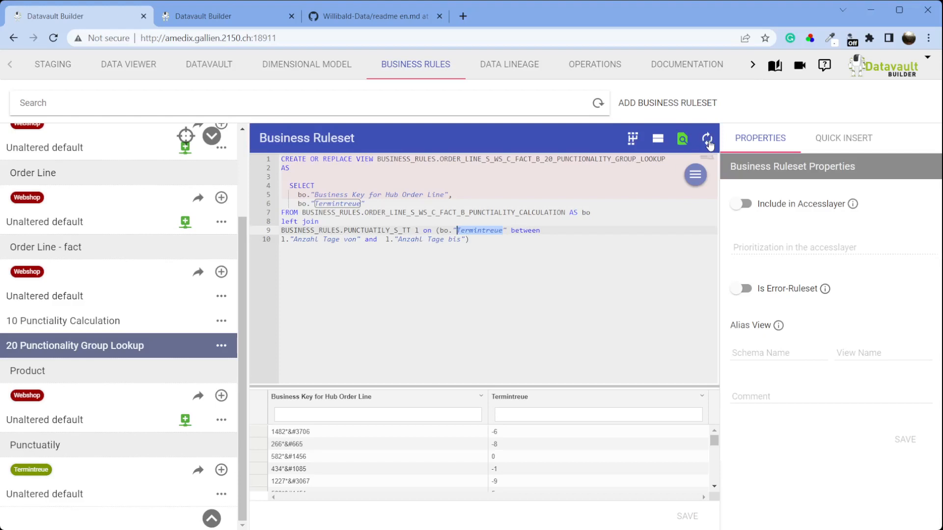
click(707, 141)
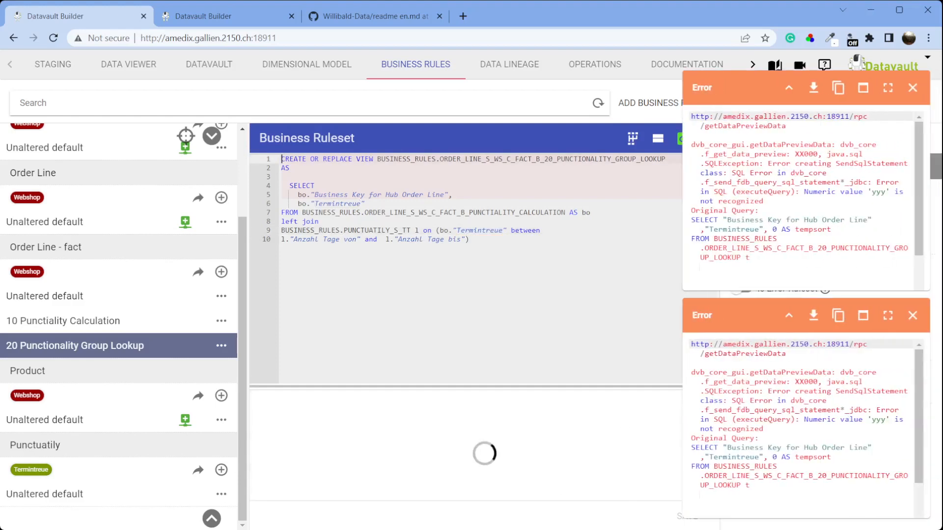
click(912, 89)
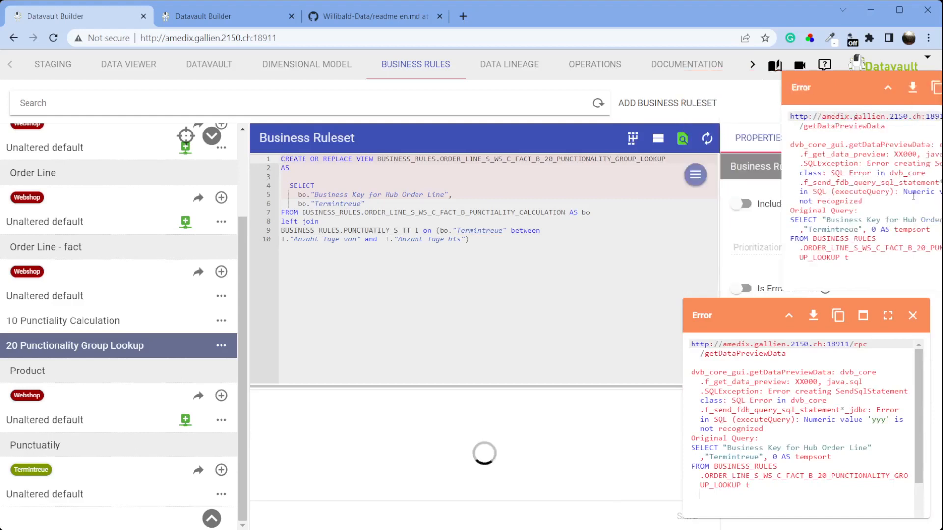
click(913, 315)
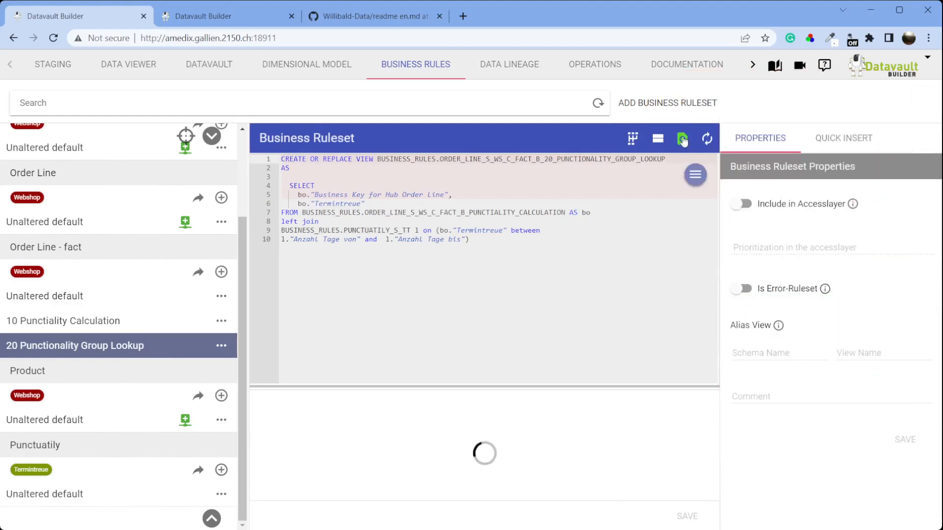
click(683, 140)
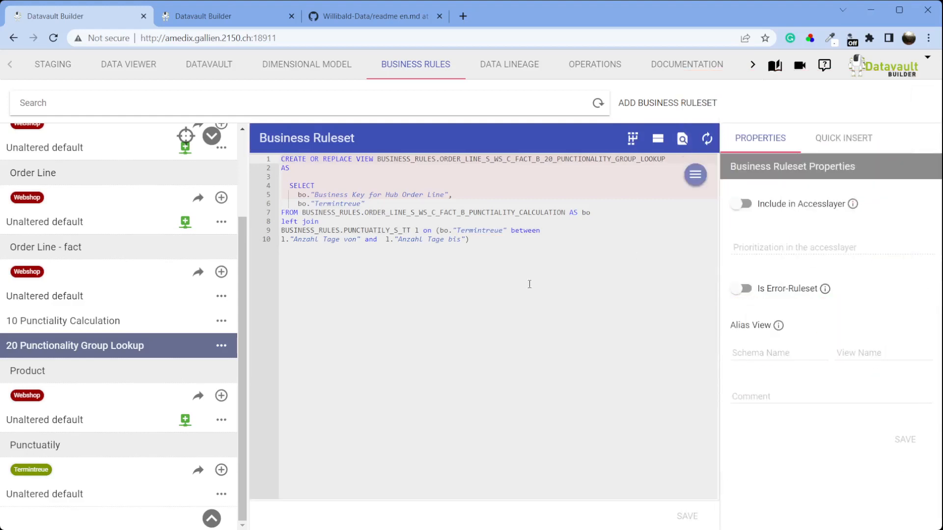
Step: In Punctuatily's Unaltered default ruleset, enable the data preview and append the condition bo."Anzahl Tage von" not in ('zzz','yyy','xxx') after the FROM line
click(62, 500)
click(469, 244)
key(Return)
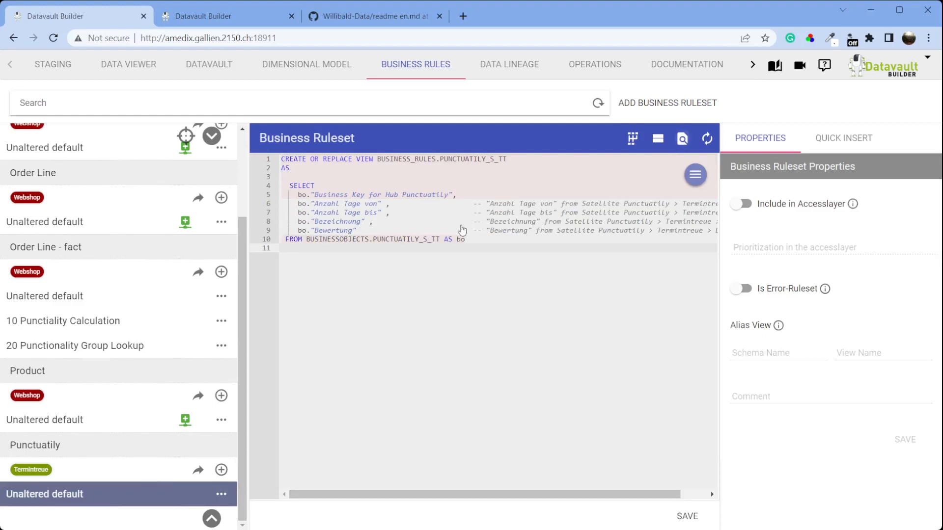
click(682, 138)
drag(293, 205, 383, 203)
key(ctrl+c)
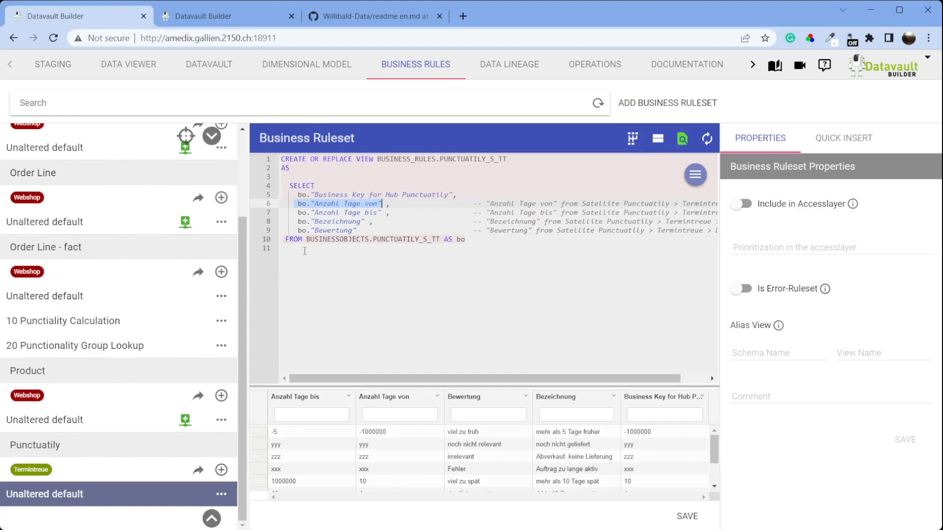
click(304, 249)
key(ctrl+v)
text(not in)
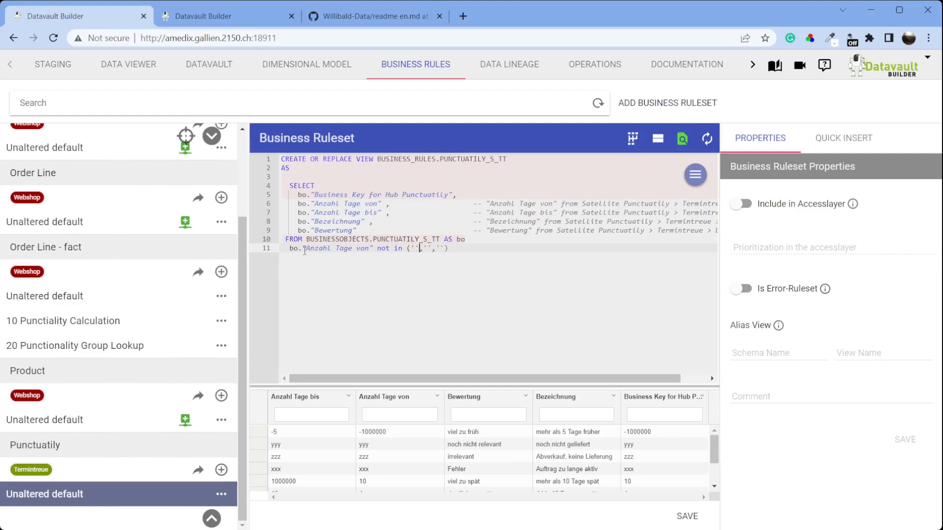
text(zz','yyy','xxx)
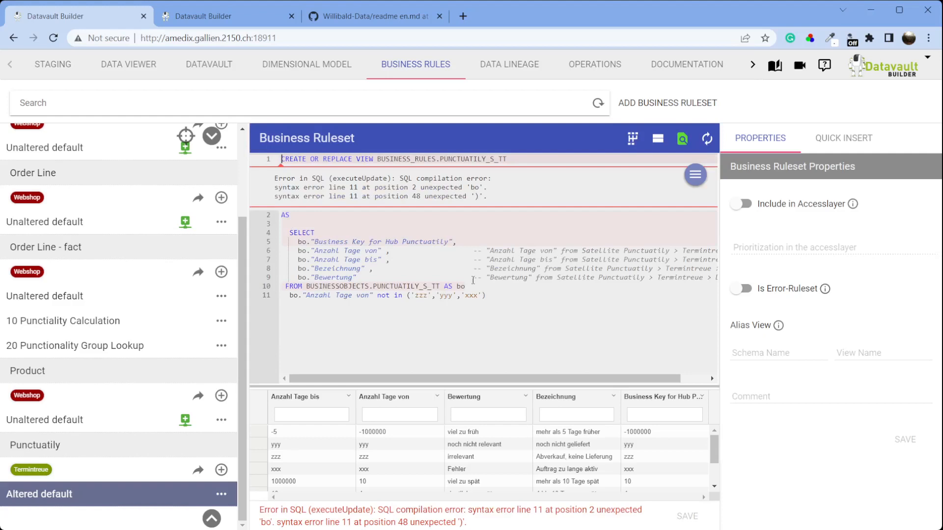
Step: Insert the missing where keyword before the Punctuatily filter condition and save the ruleset
click(472, 287)
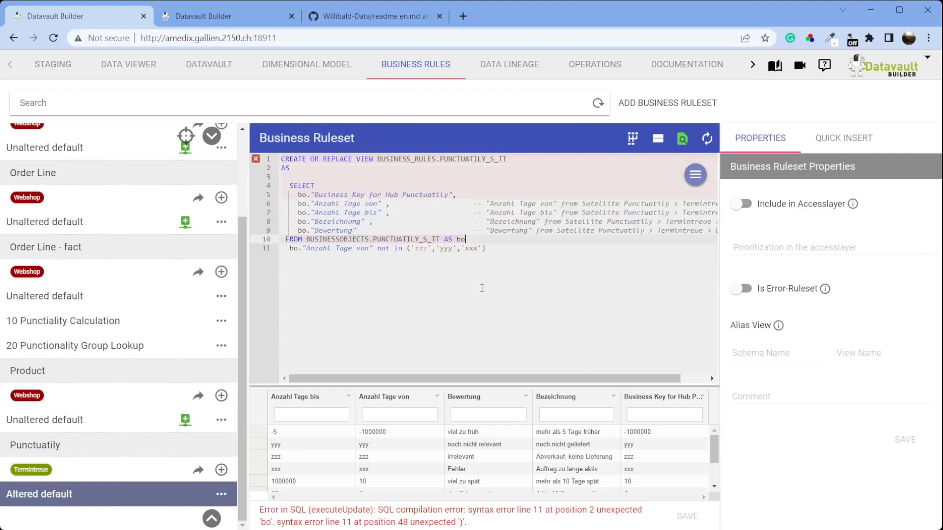
text(where)
key(ctrl+s)
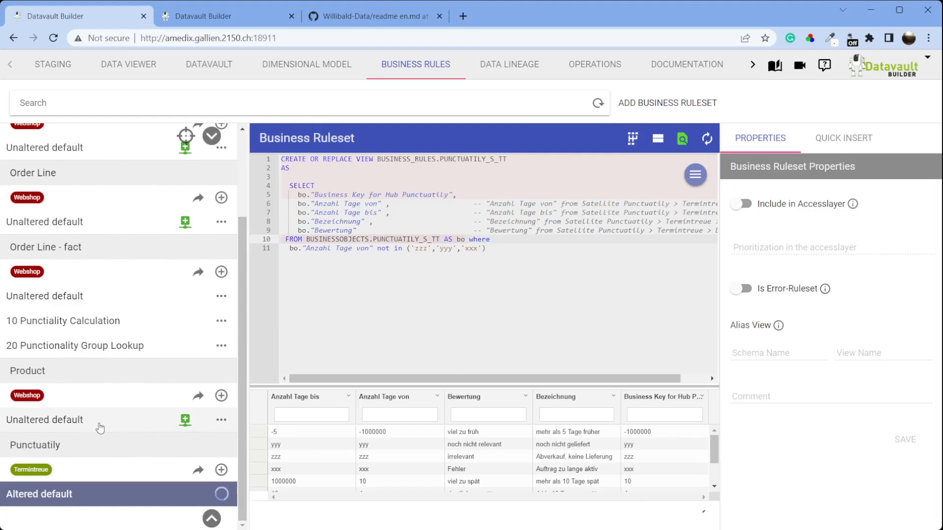
Step: Open the 20 Punctionality Group Lookup ruleset and check its preview data through to the last rows
click(100, 429)
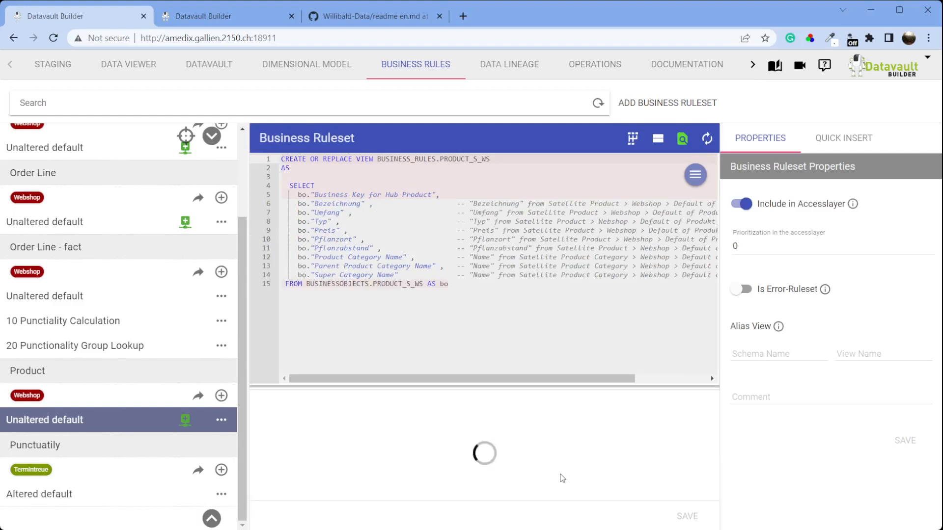
click(110, 346)
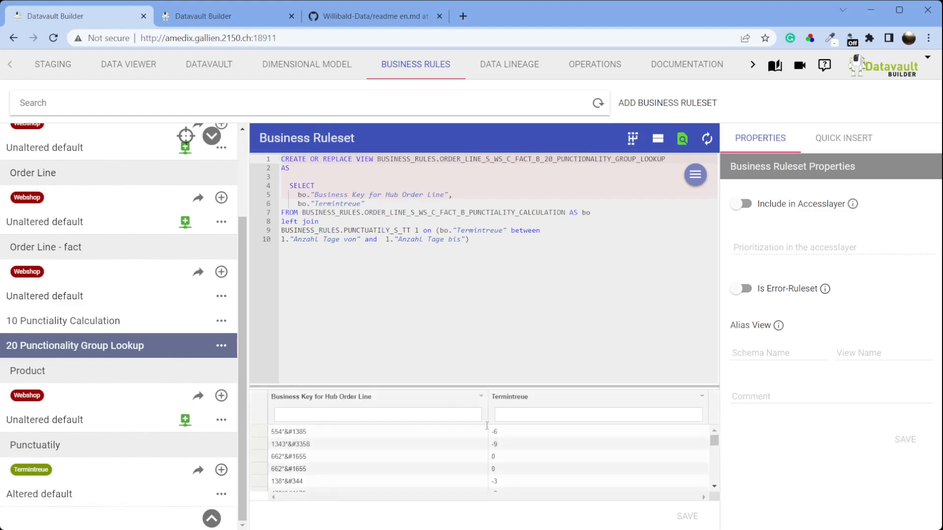
drag(715, 441, 720, 486)
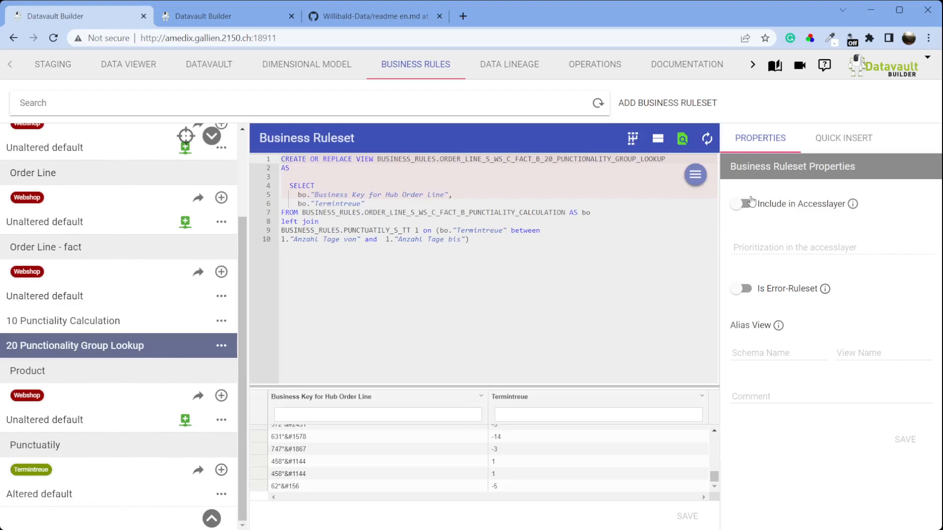
Step: In staging, start a new source system named Webshop Business Vault with source system ID WSBV
click(54, 68)
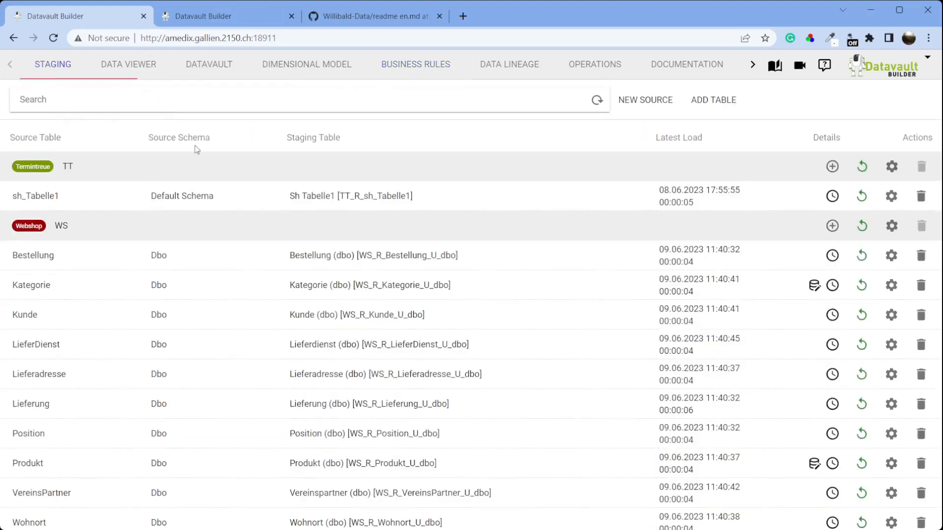
click(645, 101)
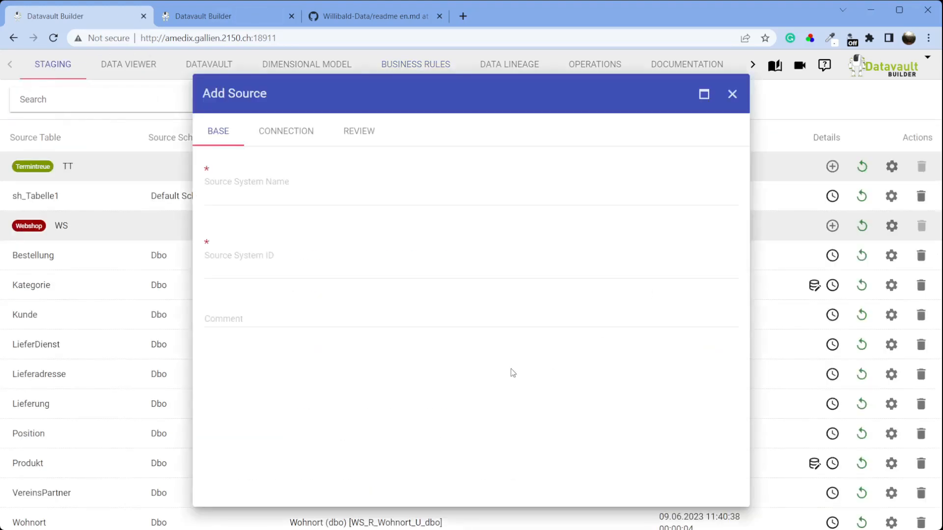
click(226, 198)
text(Websch)
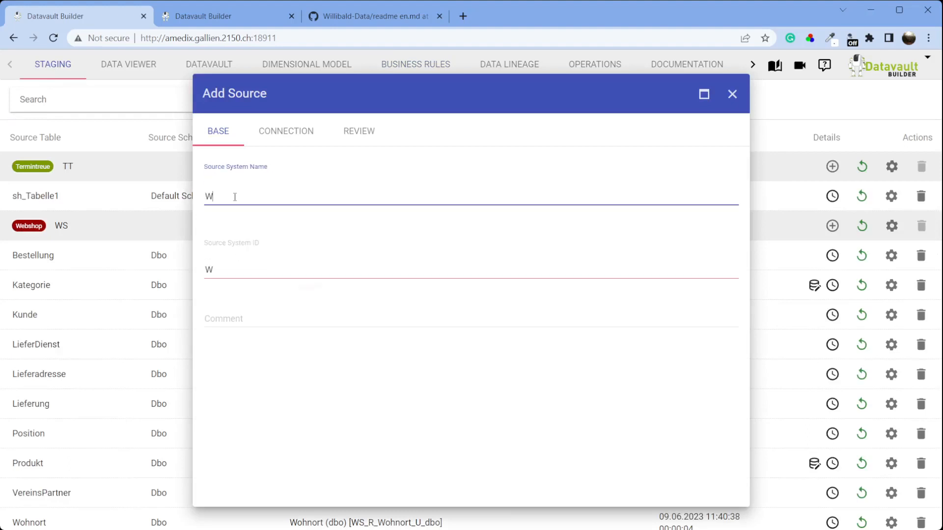
key(BackSpace)
key(BackSpace)
text(hop)
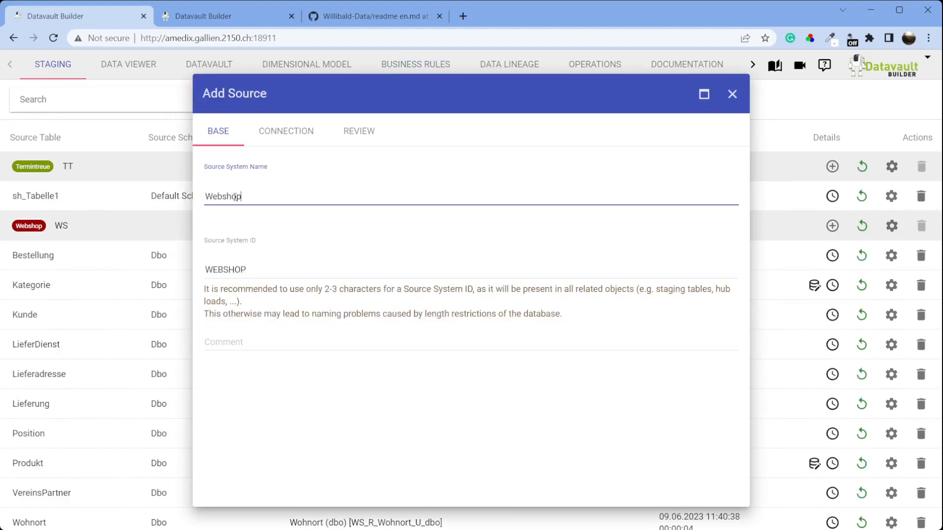
text( Business Vault)
key(Tab)
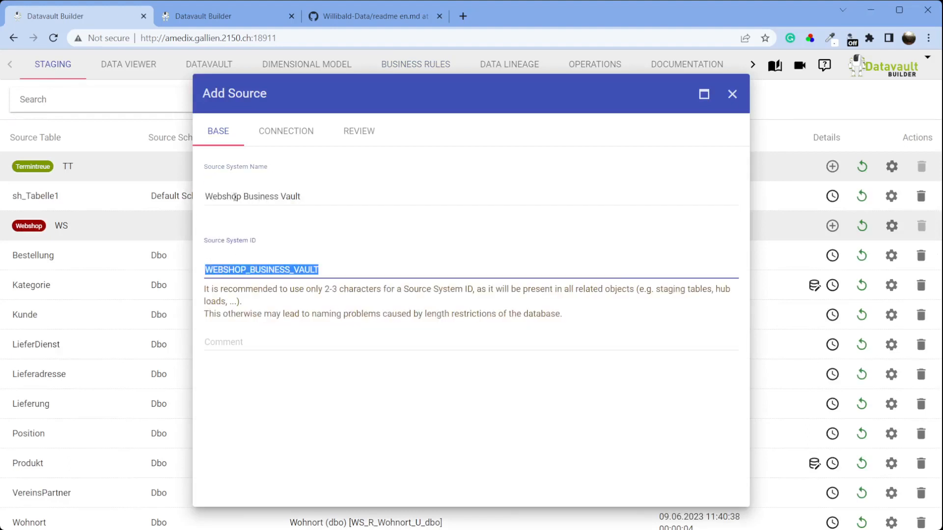
text(WS)
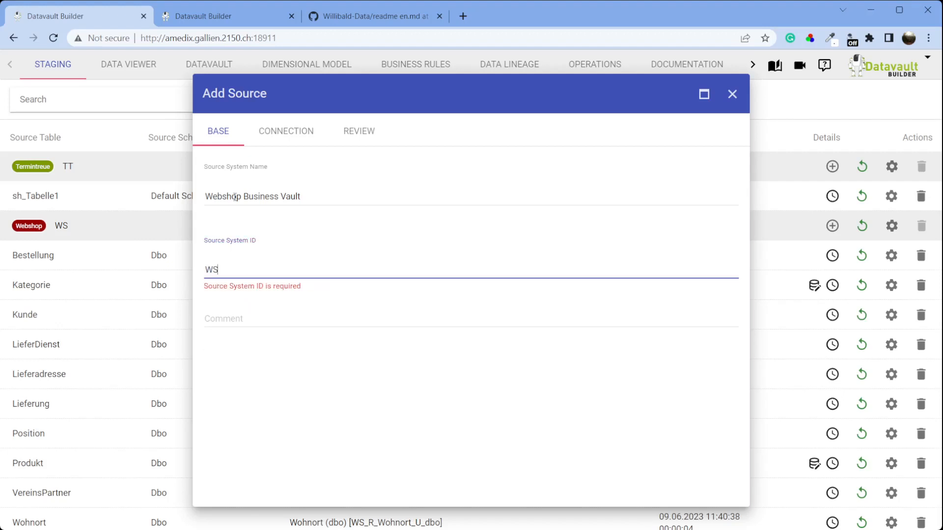
text(BV)
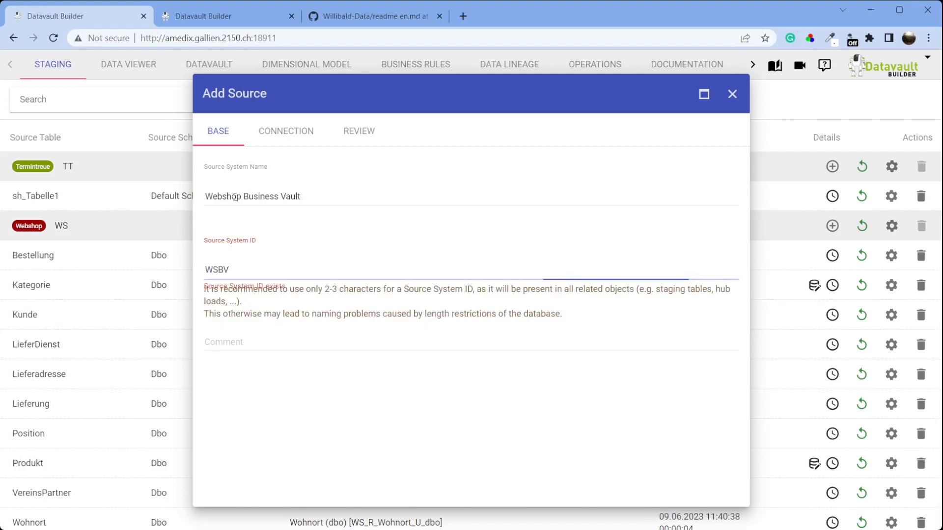
Step: Set the new source's connection type to Businessvault Load and review its settings
click(273, 131)
click(316, 171)
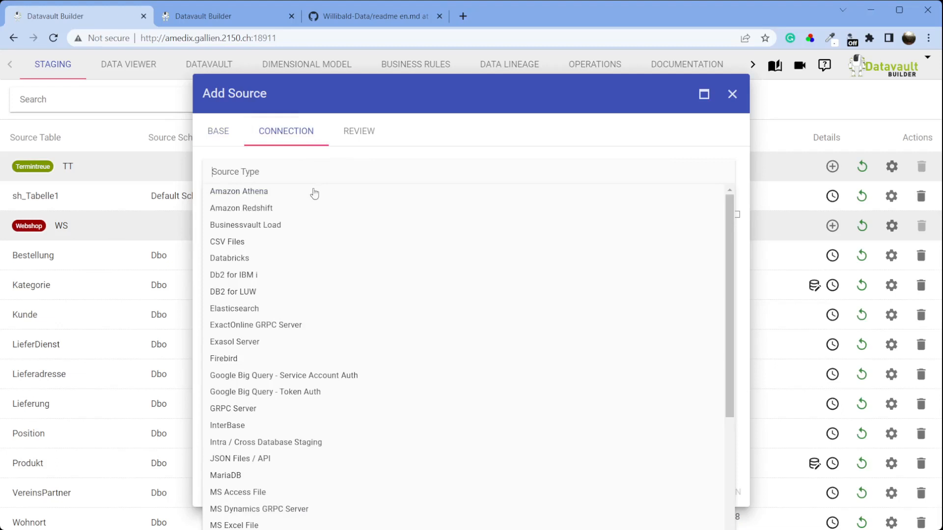
click(271, 224)
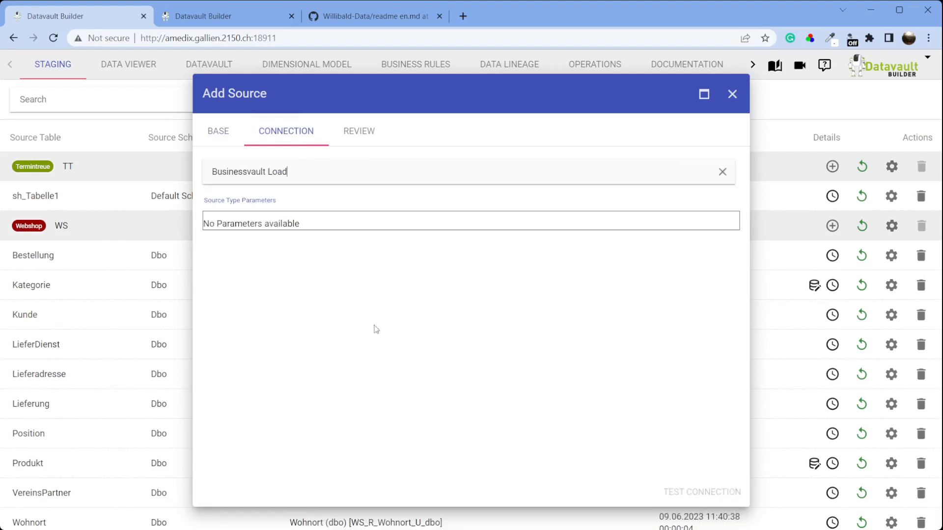
click(362, 140)
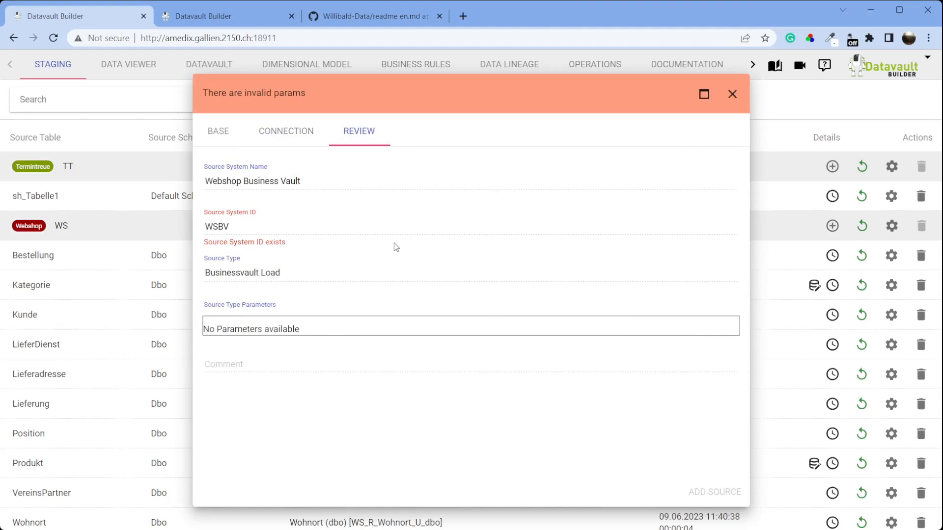
Step: Shorten the source system ID to WSB and add the source
click(212, 144)
click(239, 274)
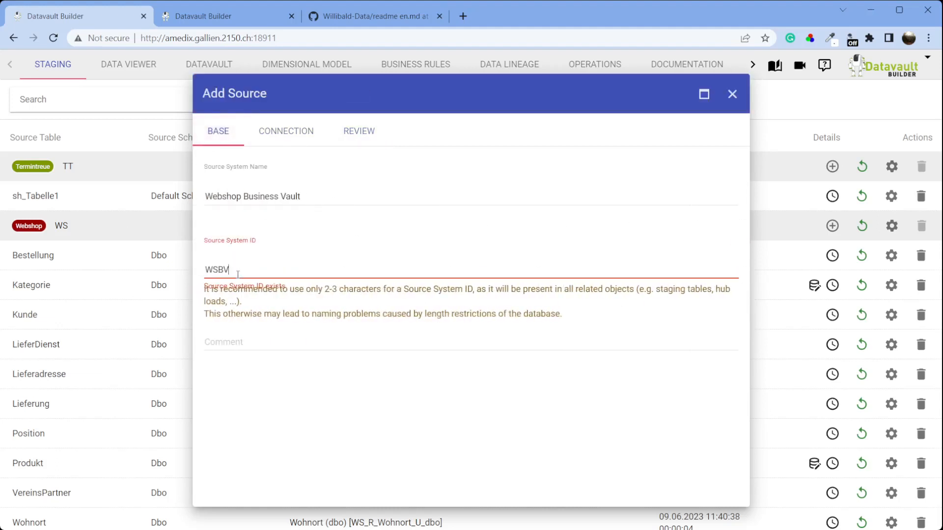
key(BackSpace)
click(381, 145)
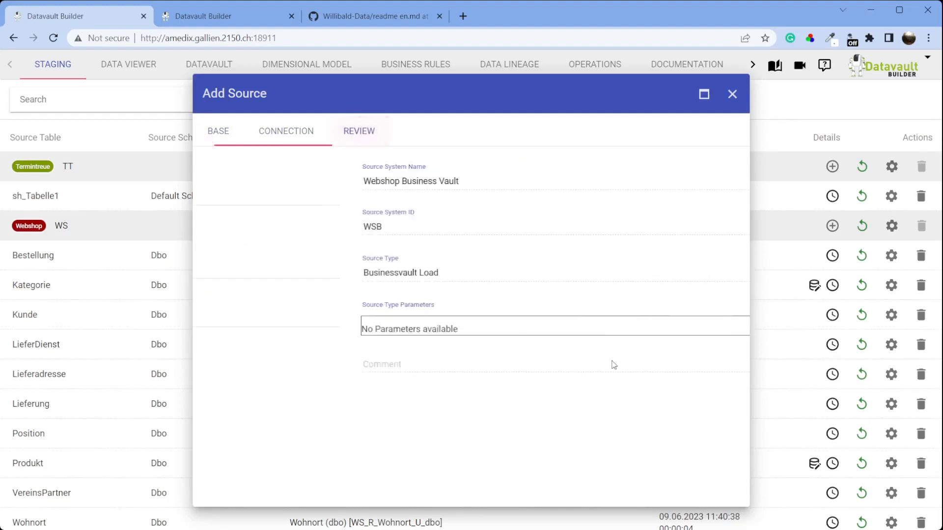
click(703, 490)
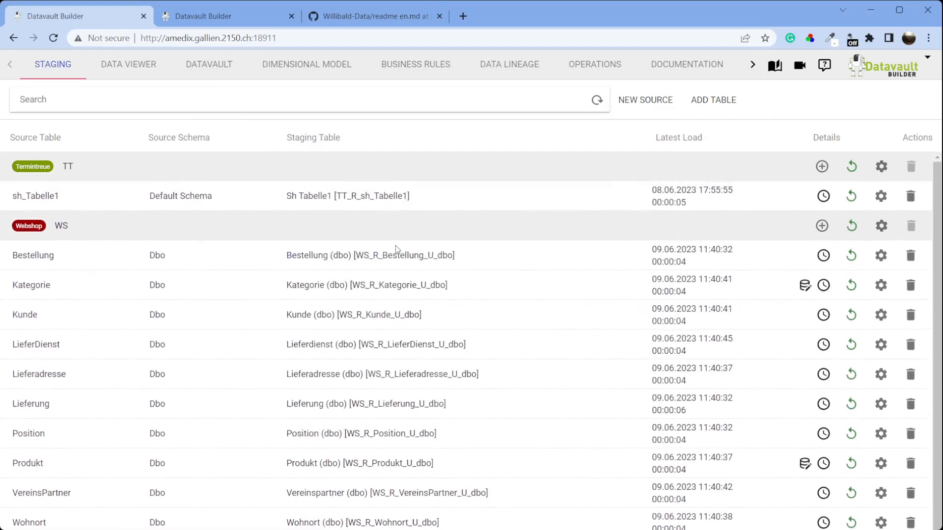
Step: Filter the staging tables by "ws" to locate the Webshop Business Vault source
scroll(553, 299, down, 2)
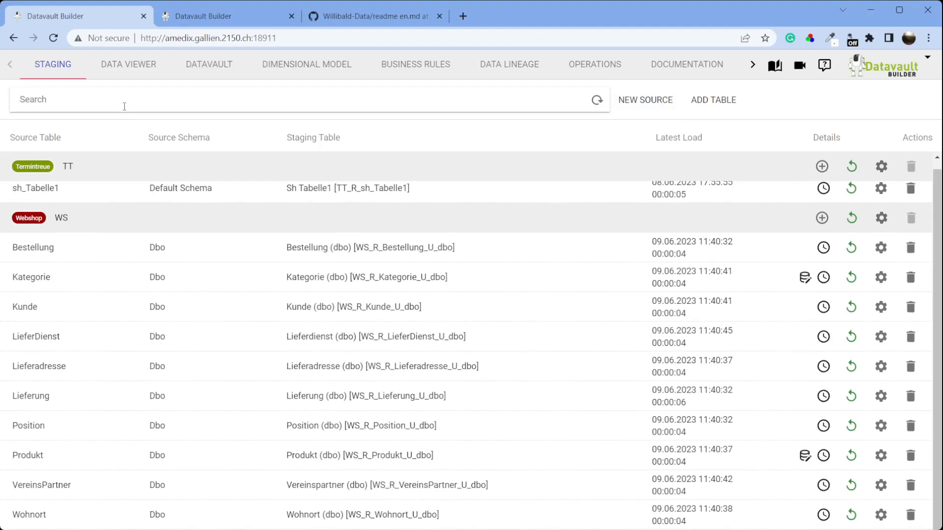
text(ws)
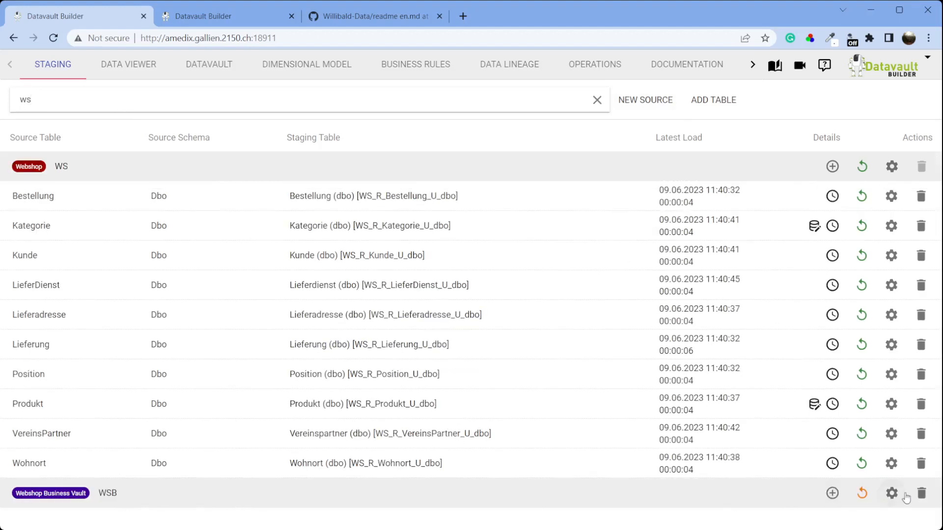
click(832, 493)
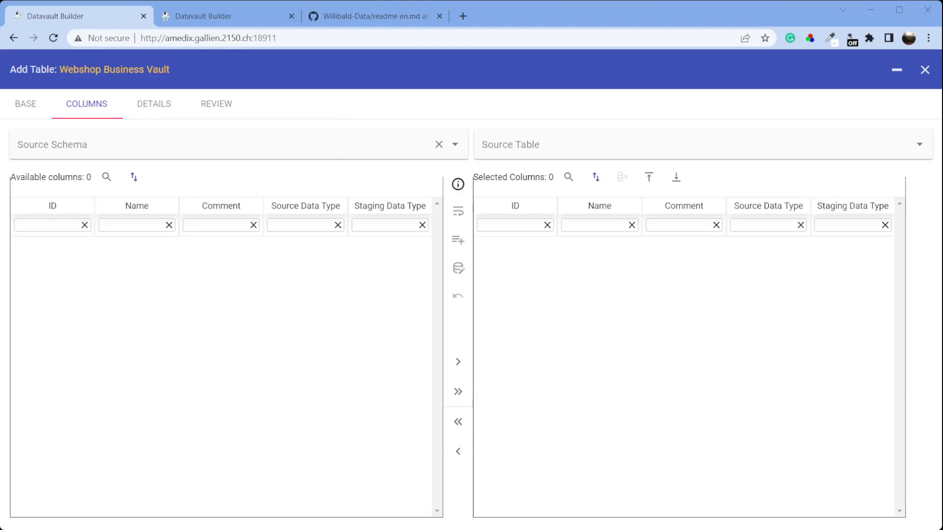
click(177, 148)
click(177, 202)
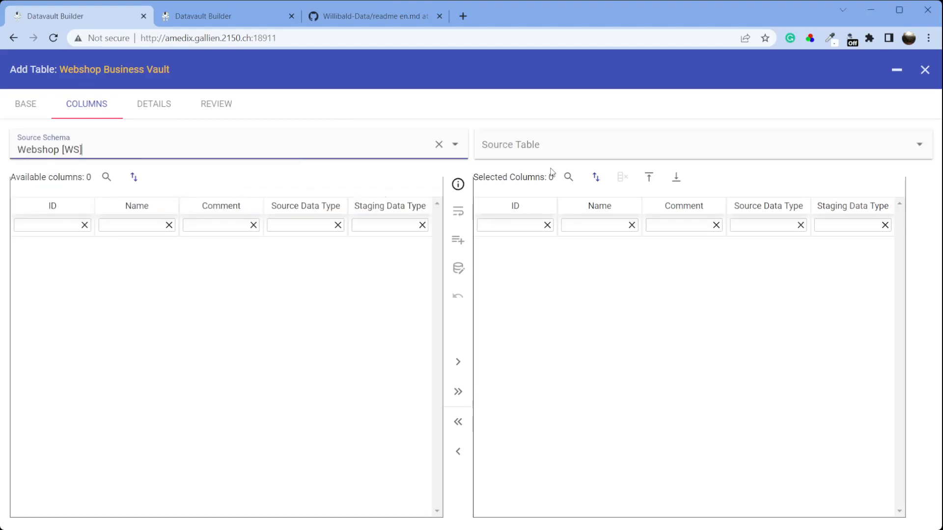
click(600, 149)
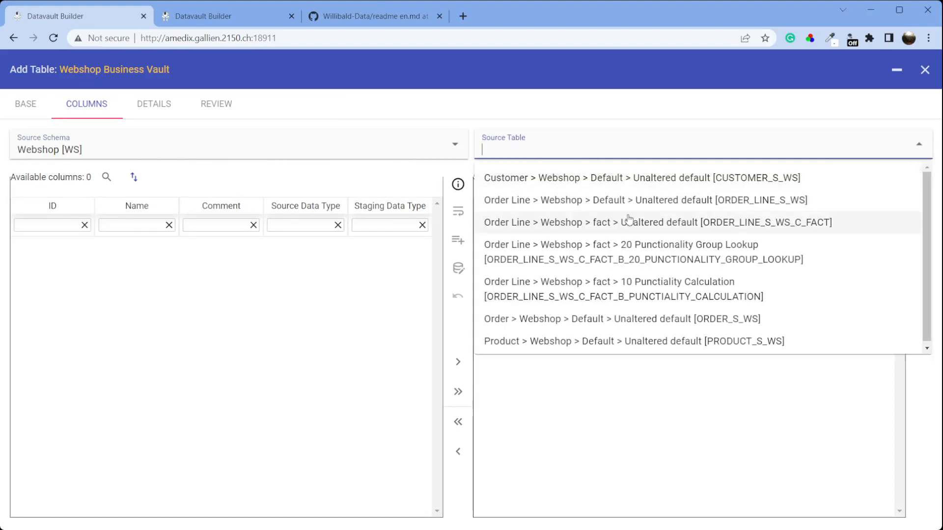
click(695, 258)
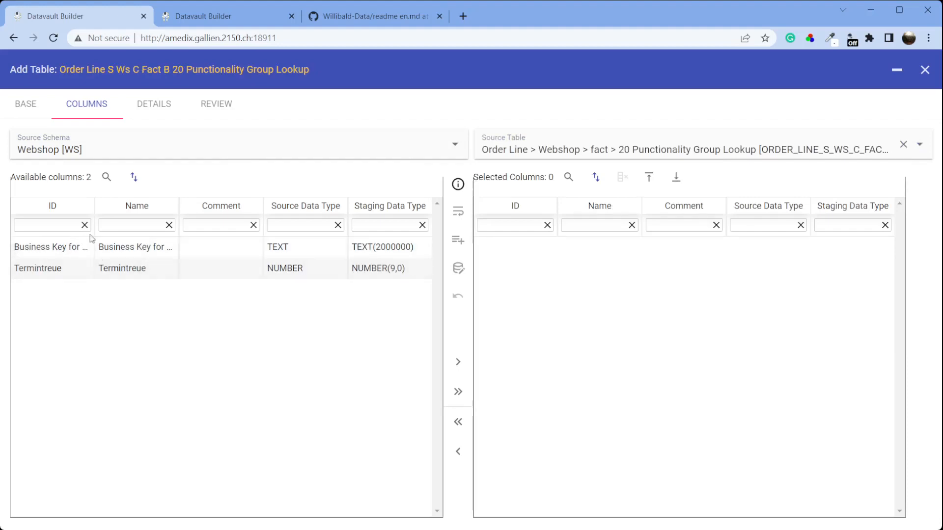
drag(94, 209, 160, 213)
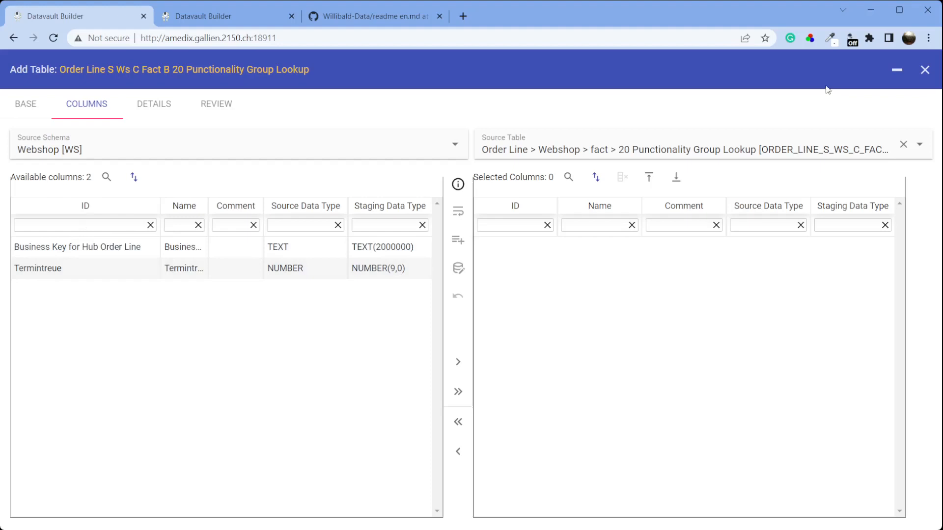
click(925, 69)
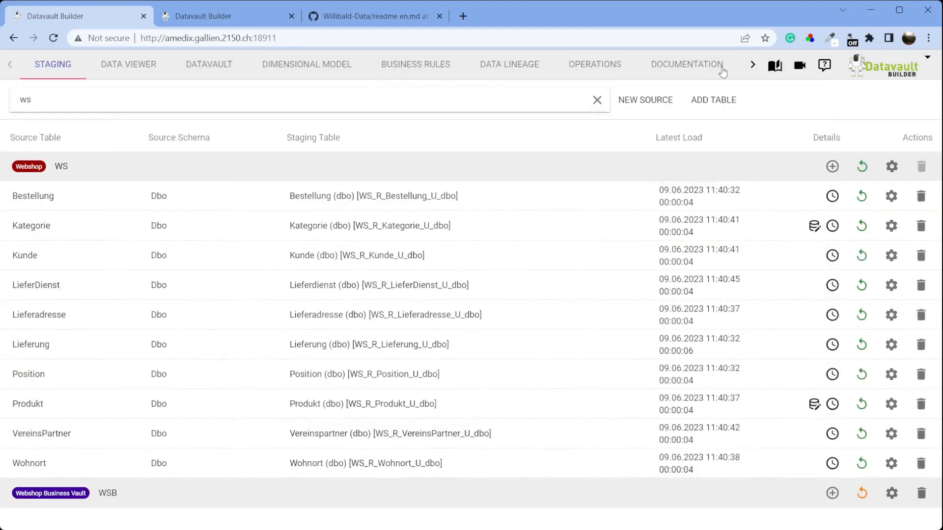
Step: Copy the "Business Key for Hub Punctuatily" column reference from the Punctuatily hub's Unaltered default ruleset
click(752, 64)
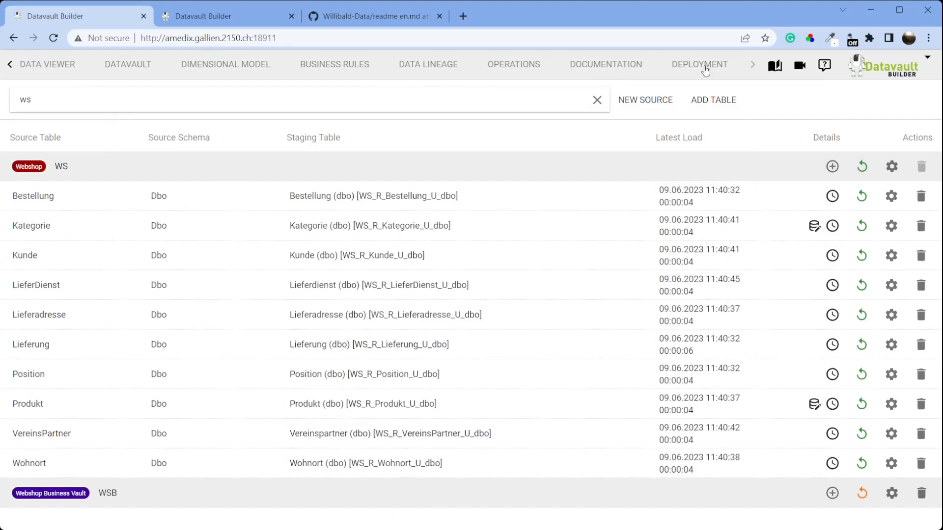
click(350, 70)
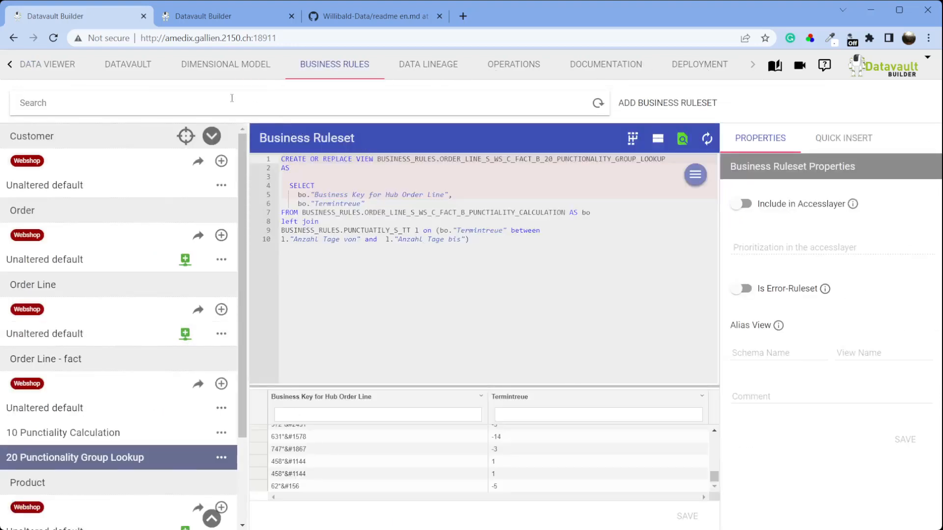
click(221, 17)
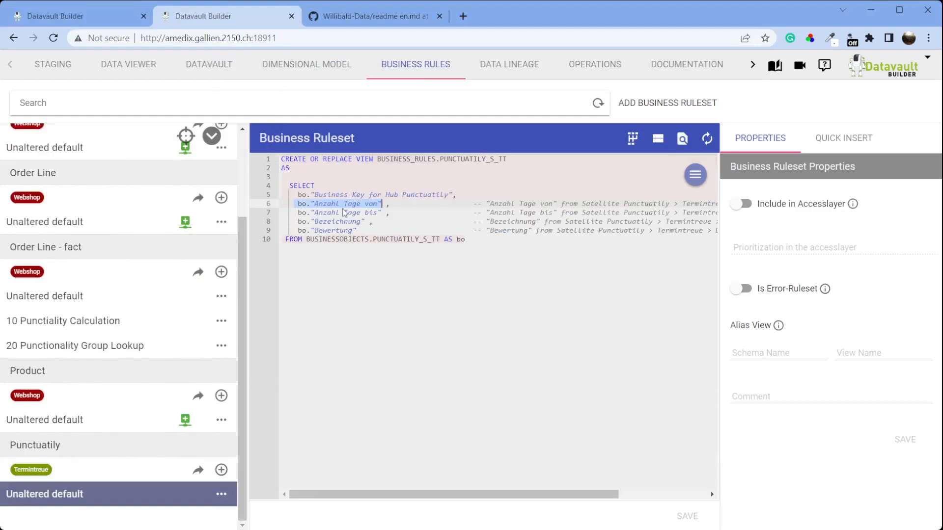
drag(299, 195, 449, 195)
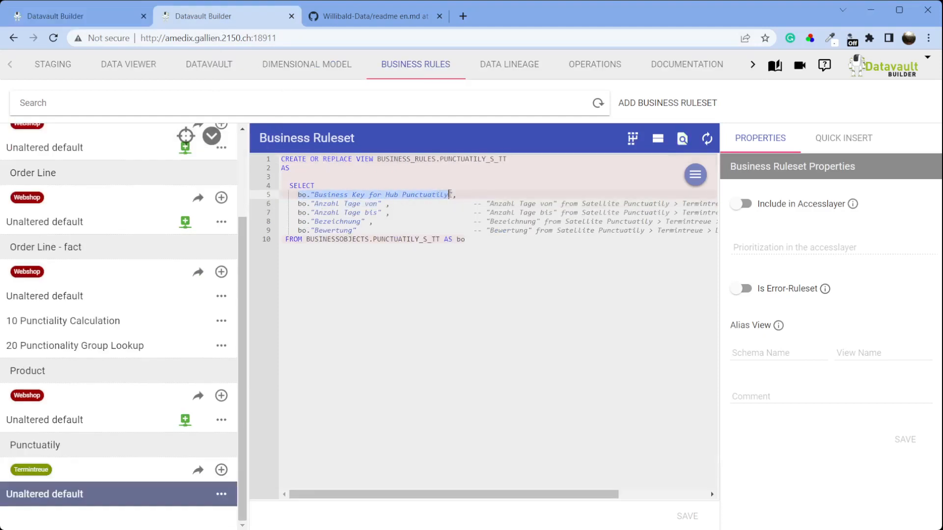
Step: Add l."Business Key for Hub Punctuatily" after the Order Line key in the 20 Punctionality Group Lookup query, save it and refresh the preview
click(79, 20)
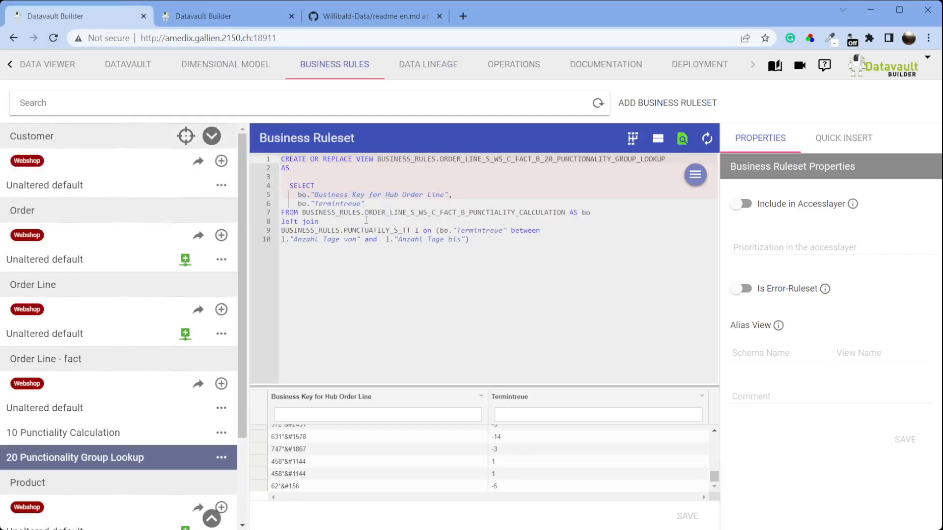
click(445, 197)
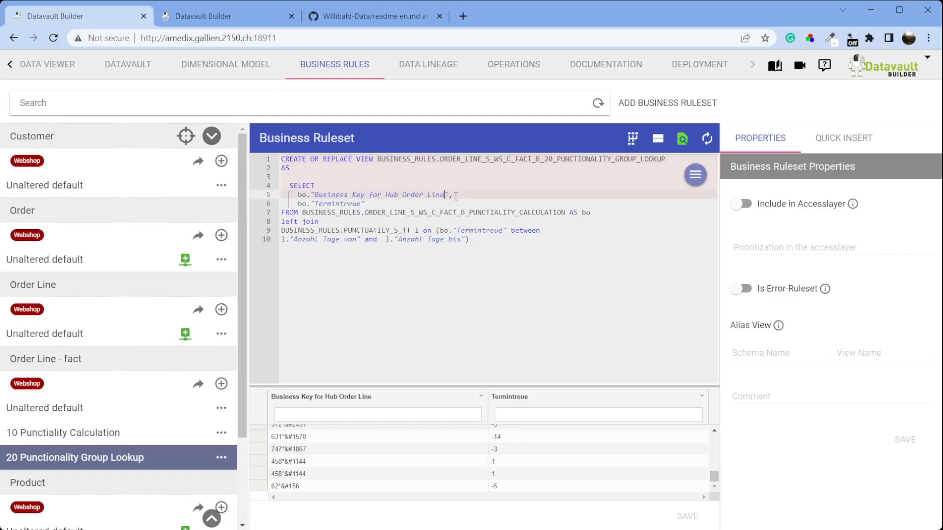
key(Return)
text(bo."Business Key for Hub Punctuatily",)
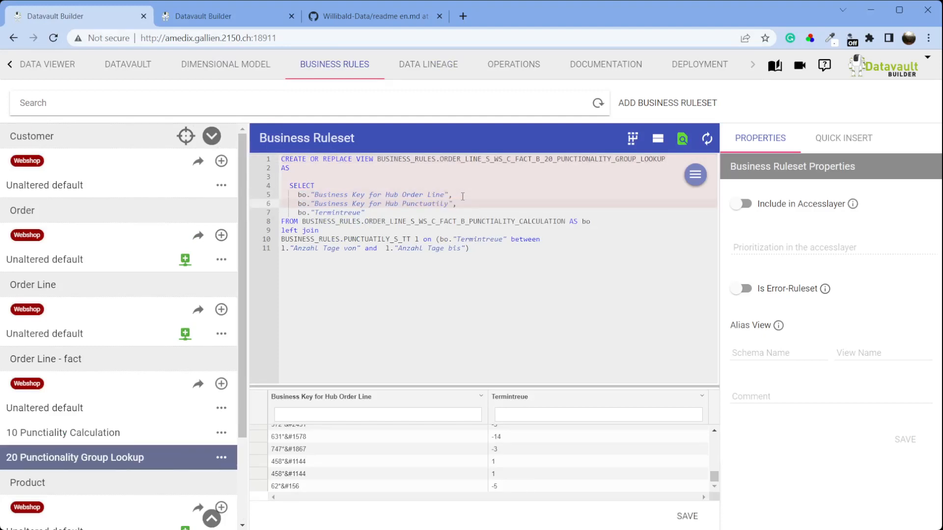
key(ctrl+shift+Right)
text(l)
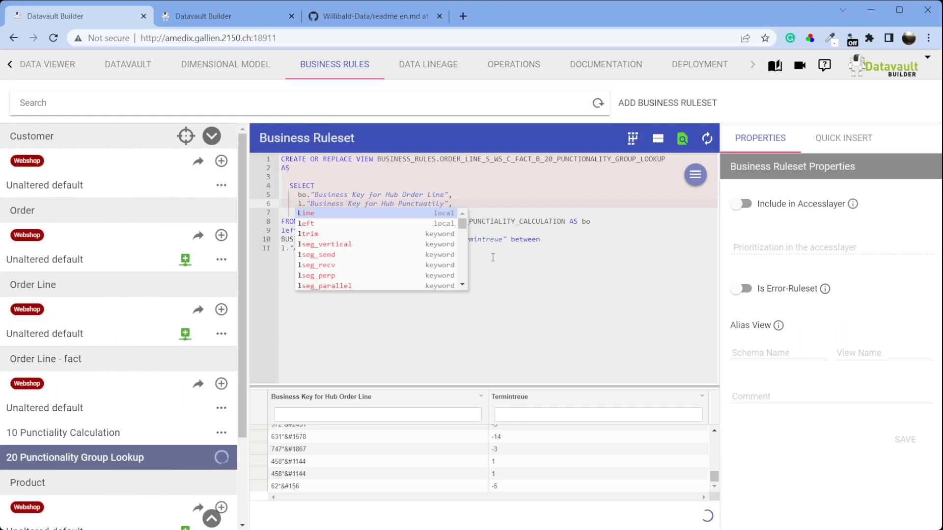
click(707, 140)
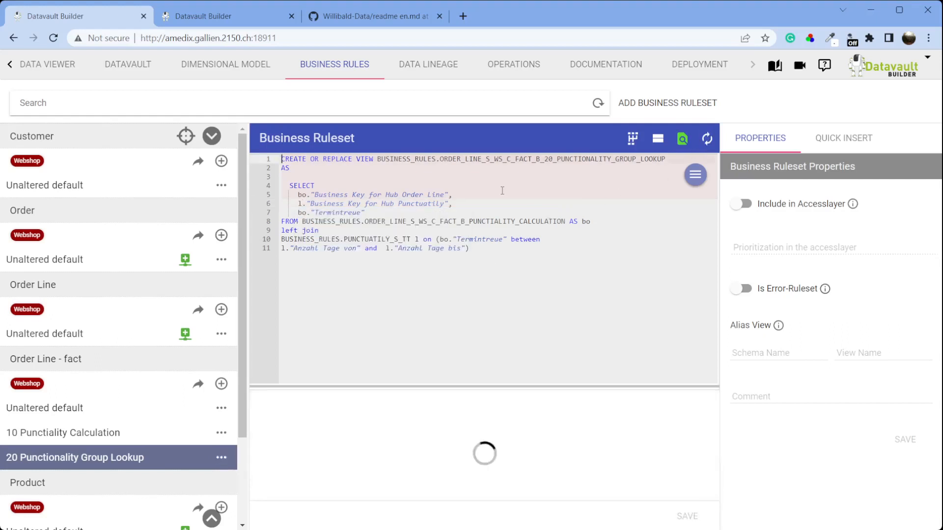
Step: In staging, start a Webshop Business Vault table from Webshop [WS]'s 20 Punctionality Group Lookup and select both business key columns
click(11, 64)
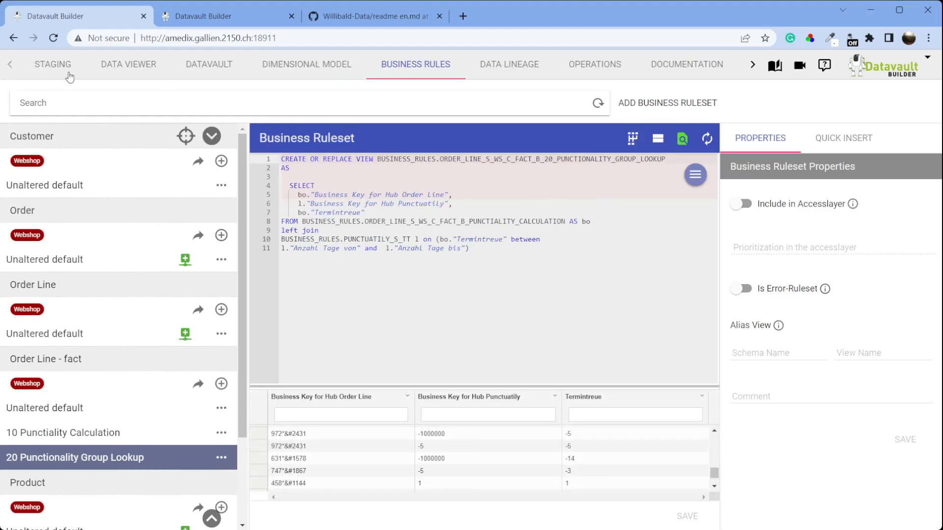
click(53, 65)
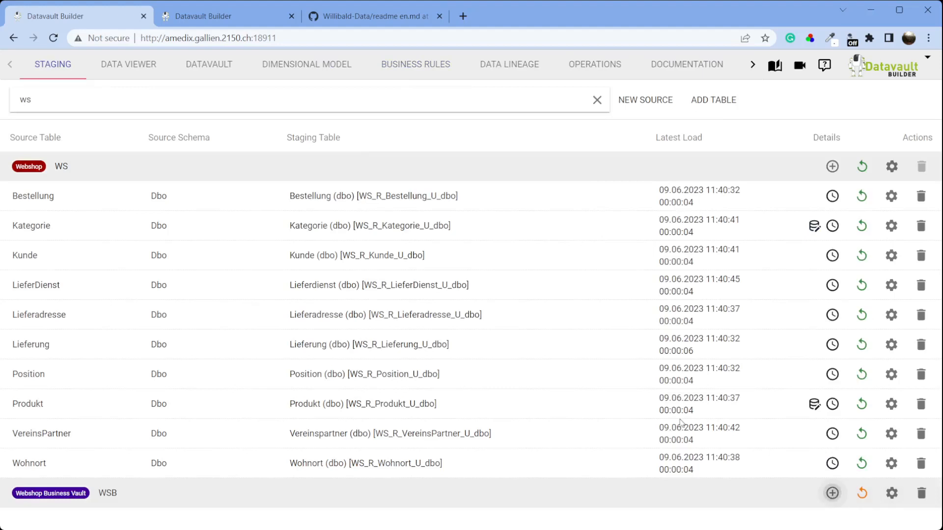
click(833, 493)
click(345, 143)
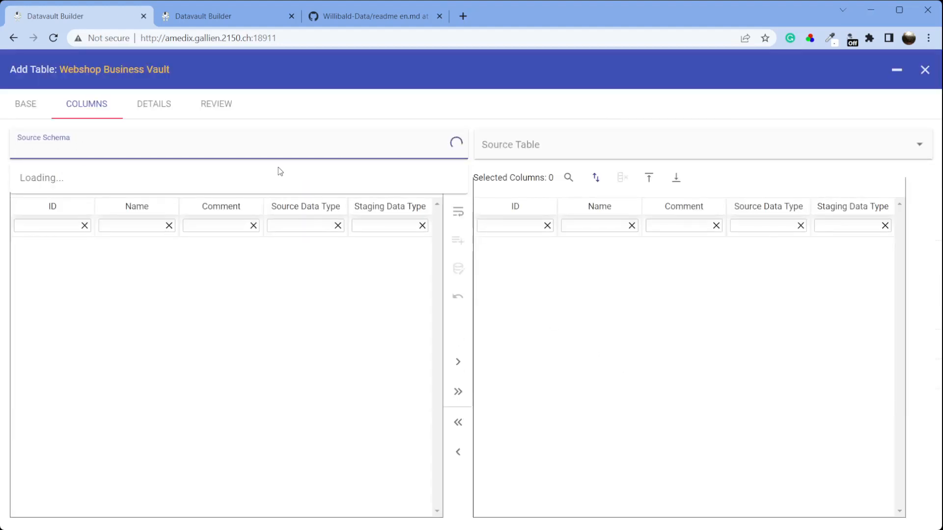
click(264, 200)
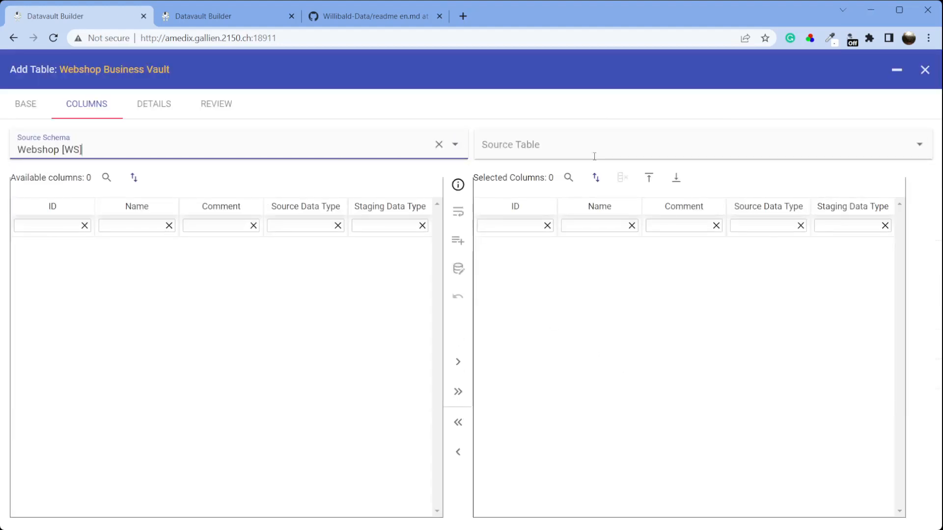
click(596, 149)
click(649, 256)
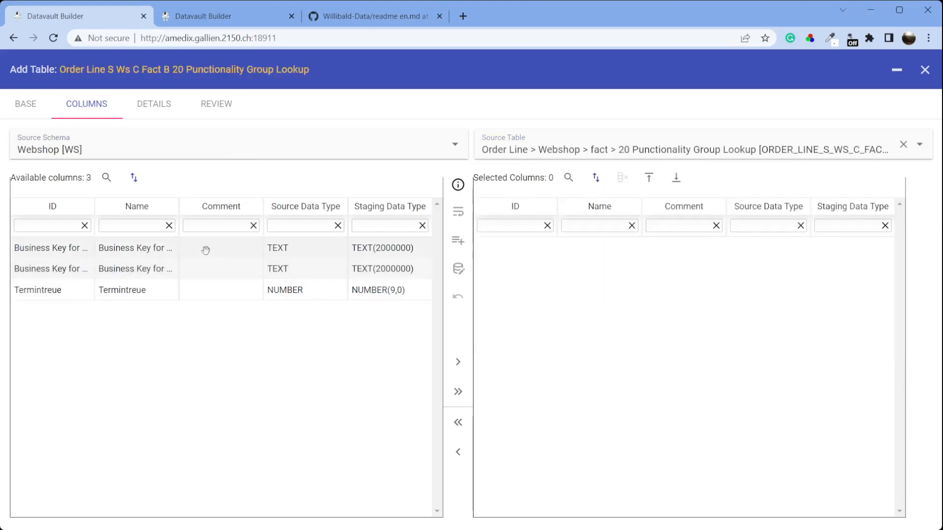
double_click(204, 249)
double_click(205, 253)
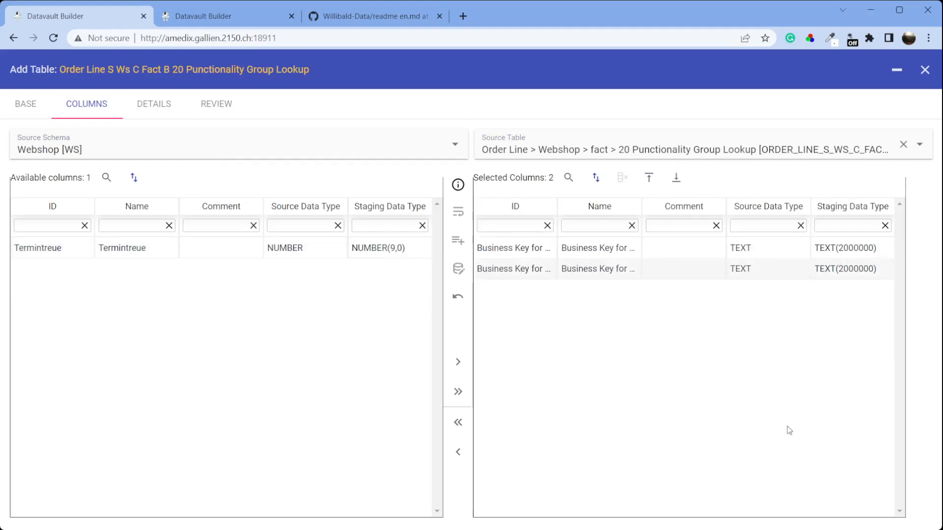
Step: Name the staging table Punctionality Lookup and add it to the source
click(169, 112)
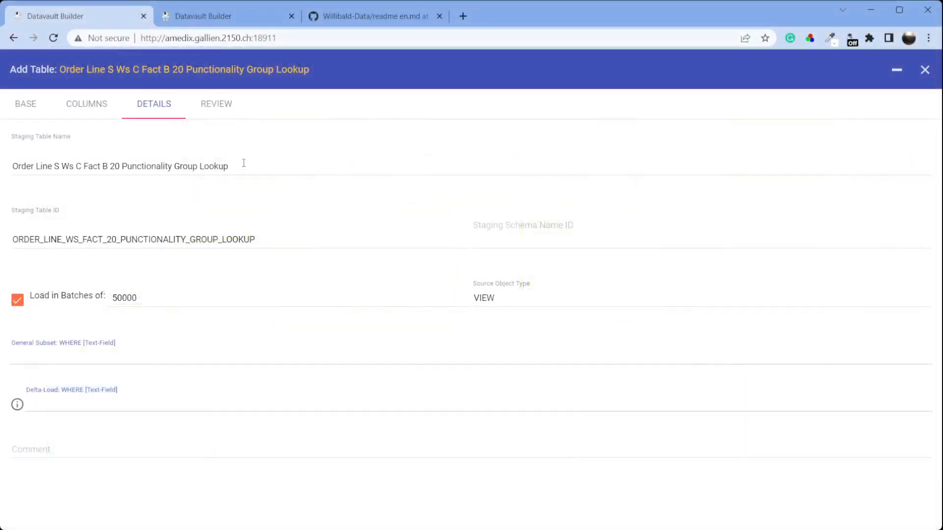
triple_click(244, 163)
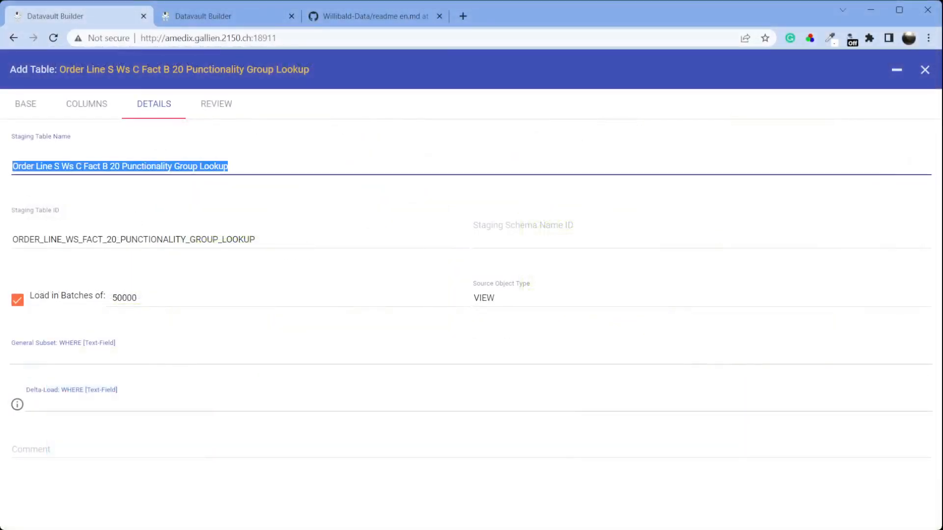
text(Punctionality)
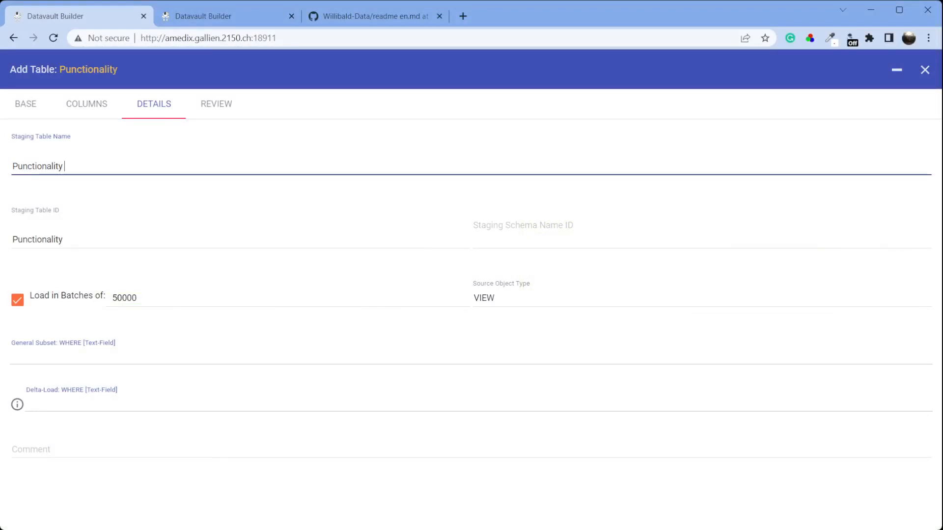
text(Lookup)
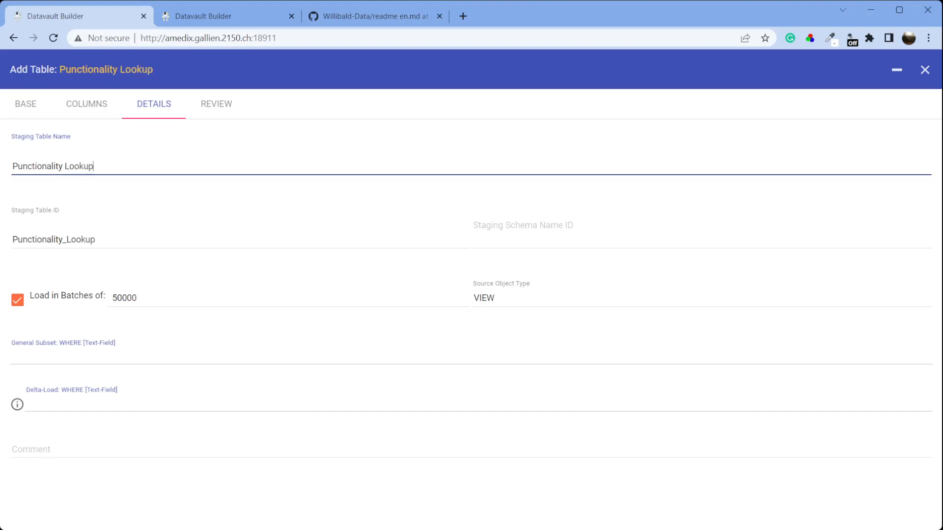
click(202, 115)
click(906, 516)
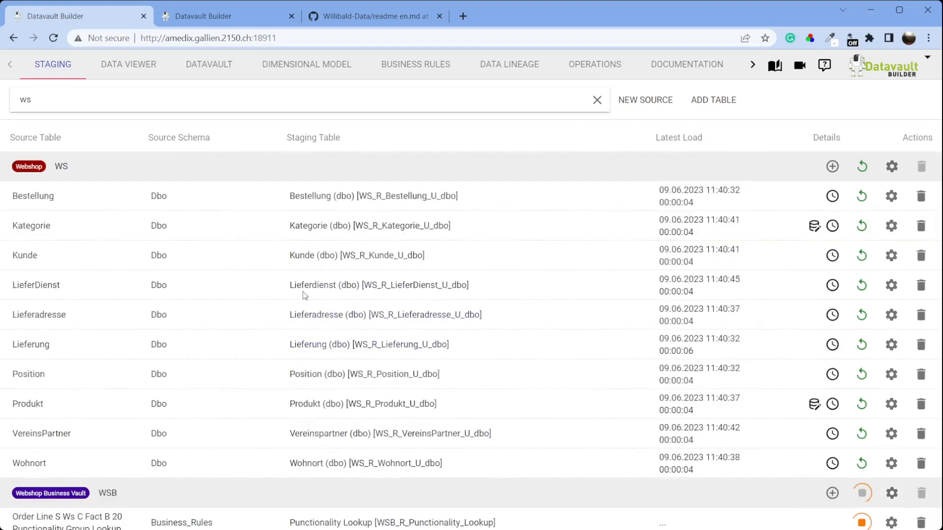
Step: In the data vault model, start a hub load for Order Line from Webshop Business Vault [WSB] with source table Punctionality Lookup
click(202, 69)
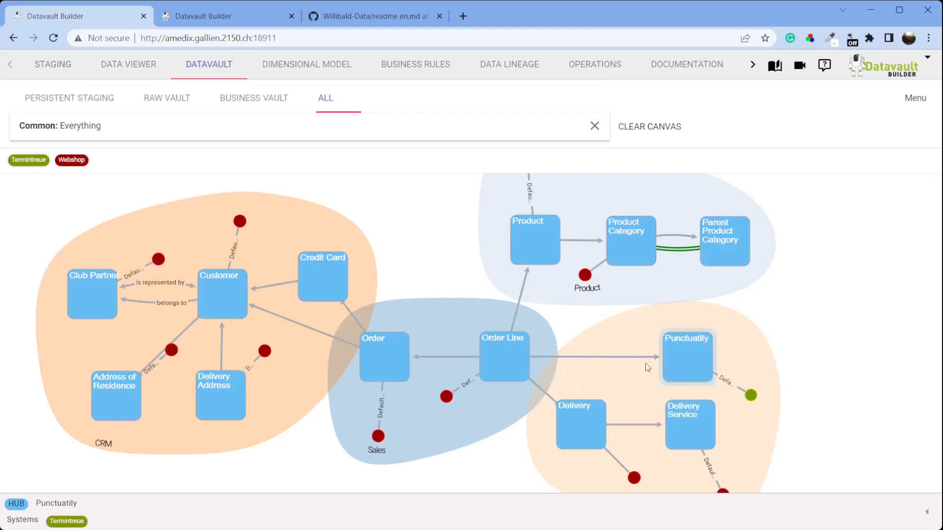
right_click(512, 356)
click(551, 407)
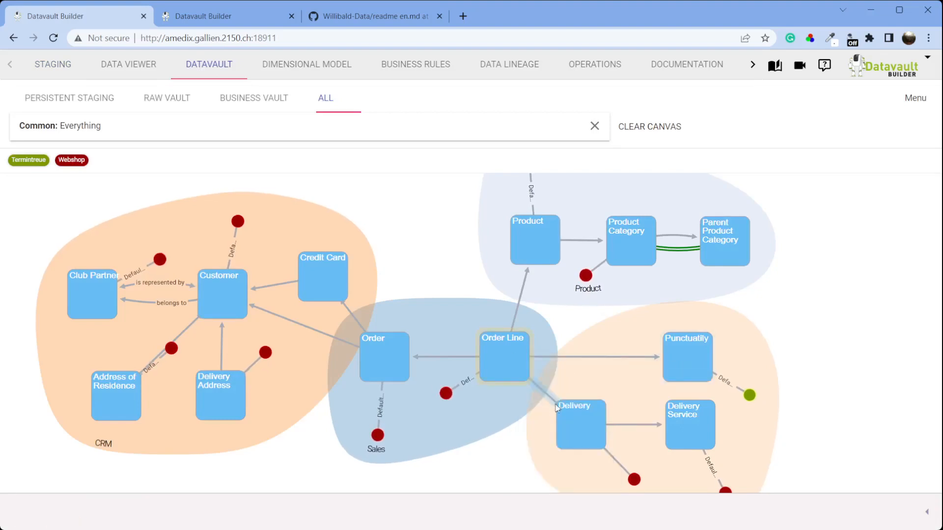
click(316, 177)
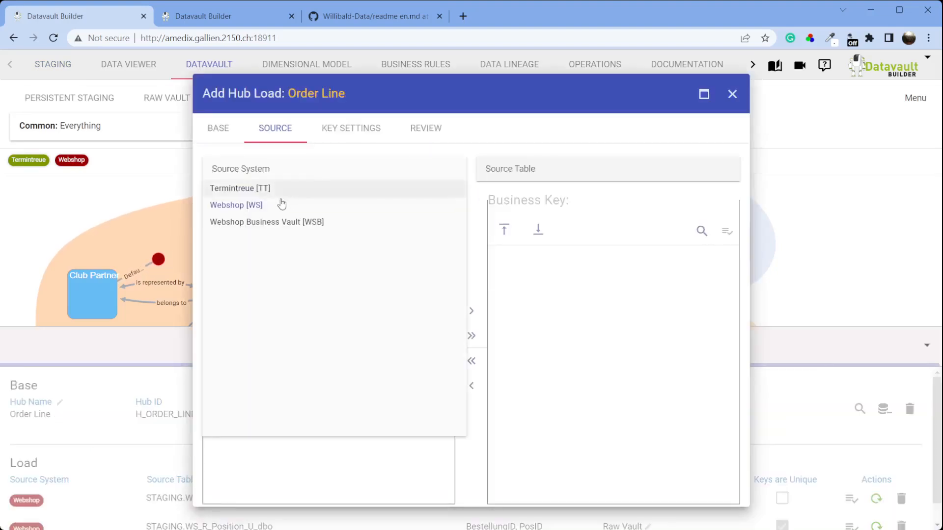
click(271, 224)
click(565, 173)
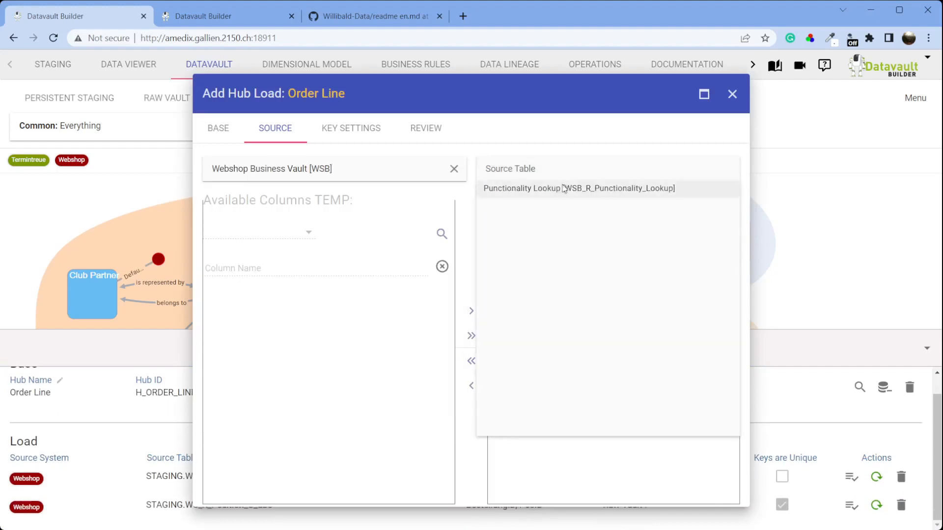
click(564, 188)
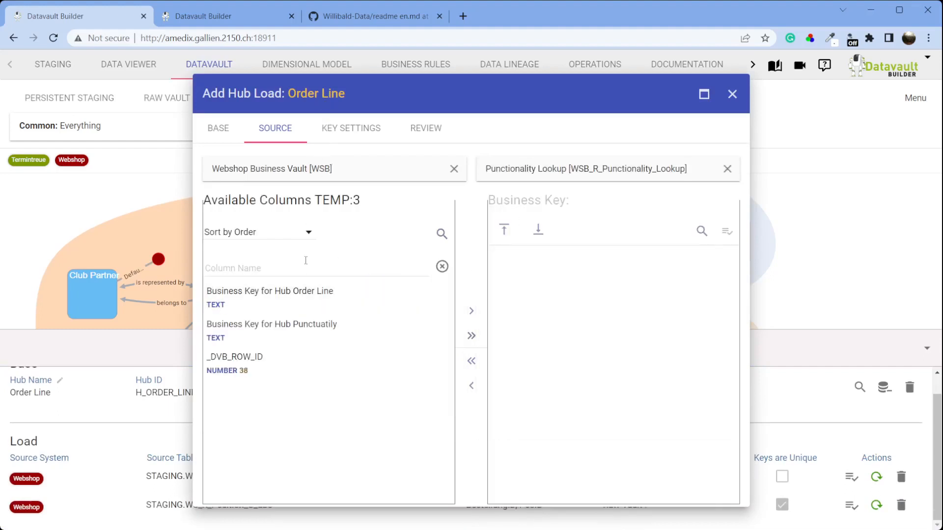
Step: Use Business Key for Hub Order Line as the load's business key and open the key's data preview
drag(343, 292, 656, 259)
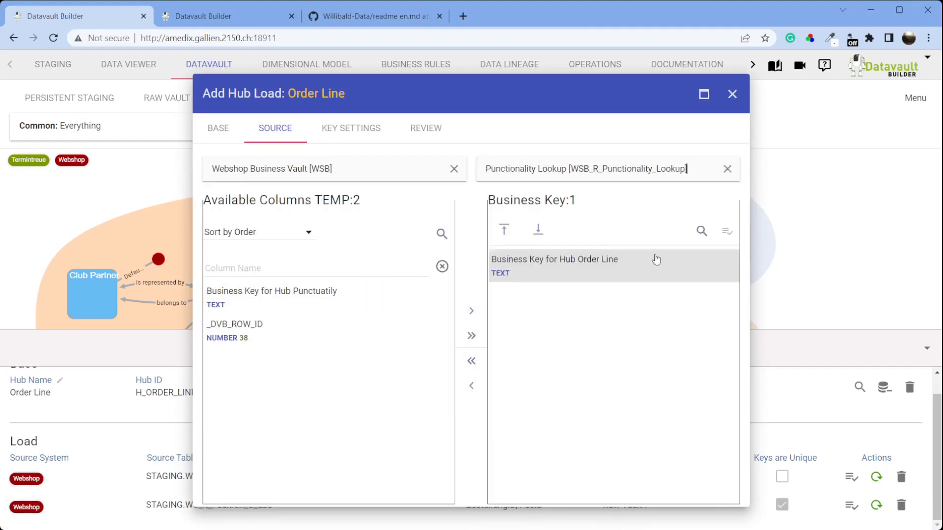
click(726, 234)
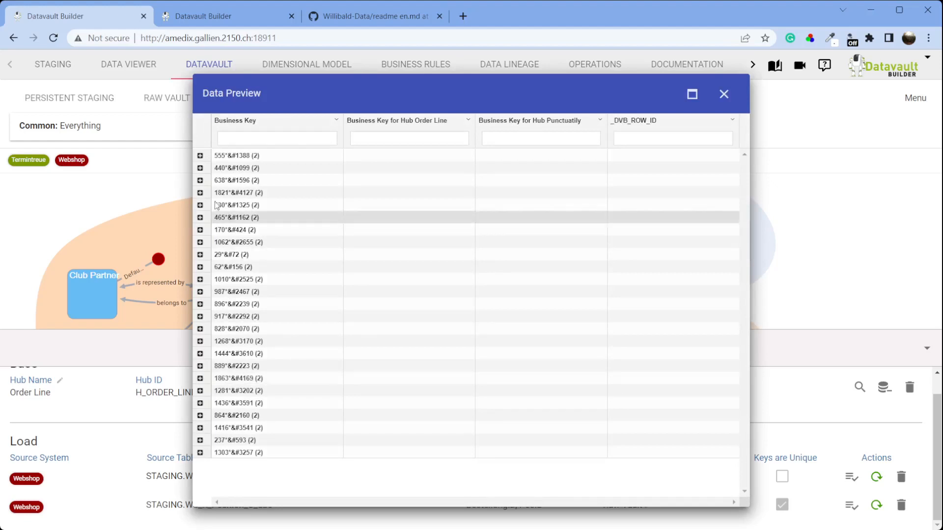
Step: Expand the first duplicated business key in the data preview and copy its Order Line key
drag(344, 133, 370, 132)
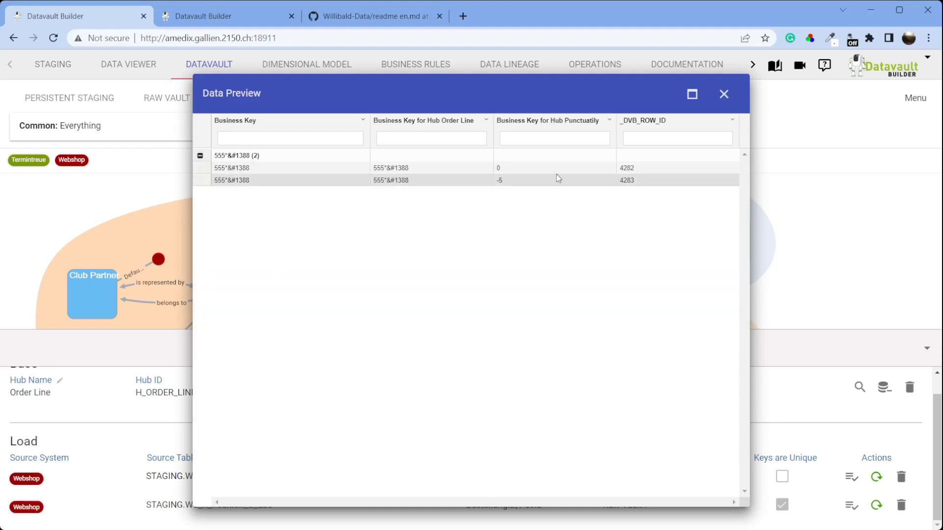
drag(251, 168, 215, 174)
key(ctrl+c)
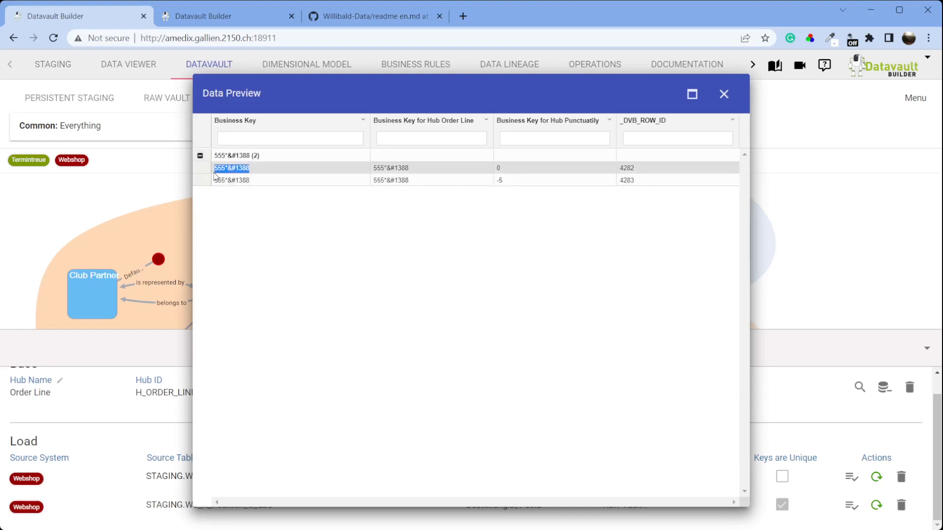
Step: Close the preview and filter the 20 Punctionality Group Lookup ruleset's preview by the copied Hub Order Line business key
click(724, 94)
click(732, 94)
click(413, 71)
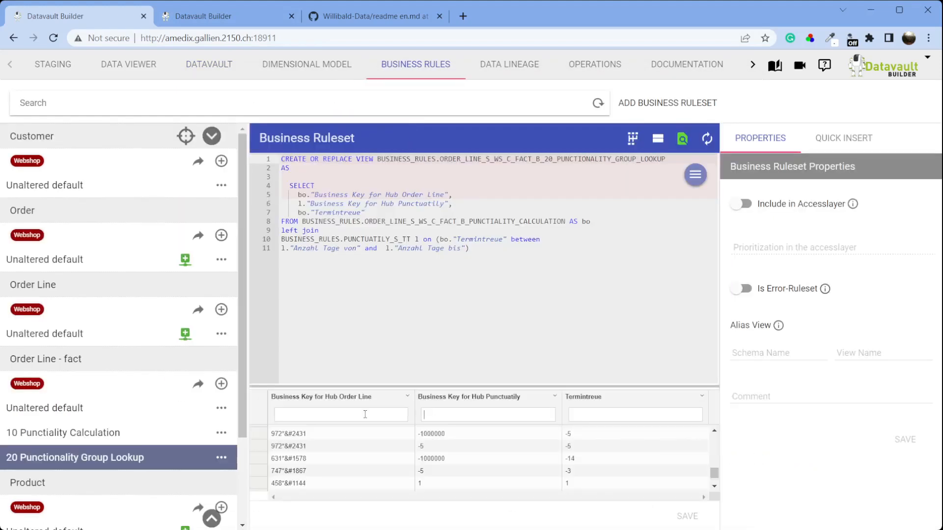
key(ctrl+v)
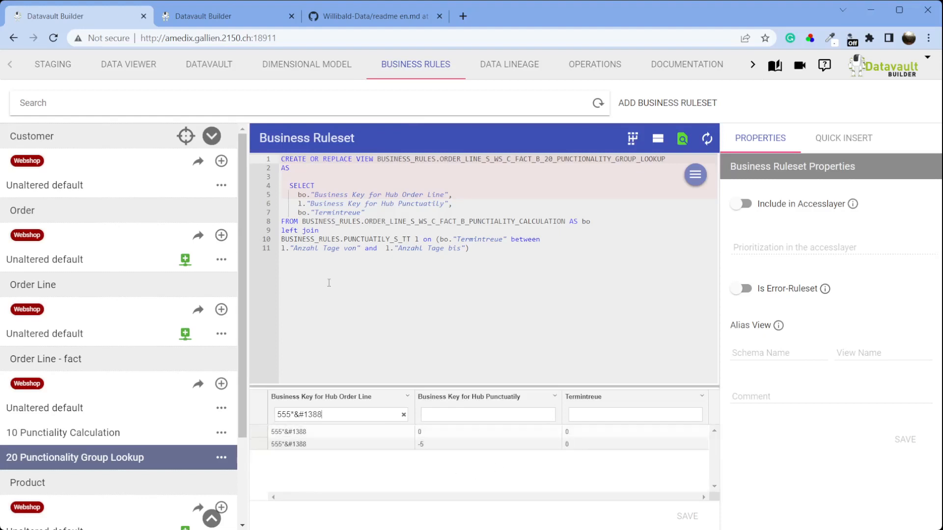
Step: Add l."Anzahl Tage von" after bo."Termintreue" in the ruleset's SELECT list
drag(285, 250, 348, 248)
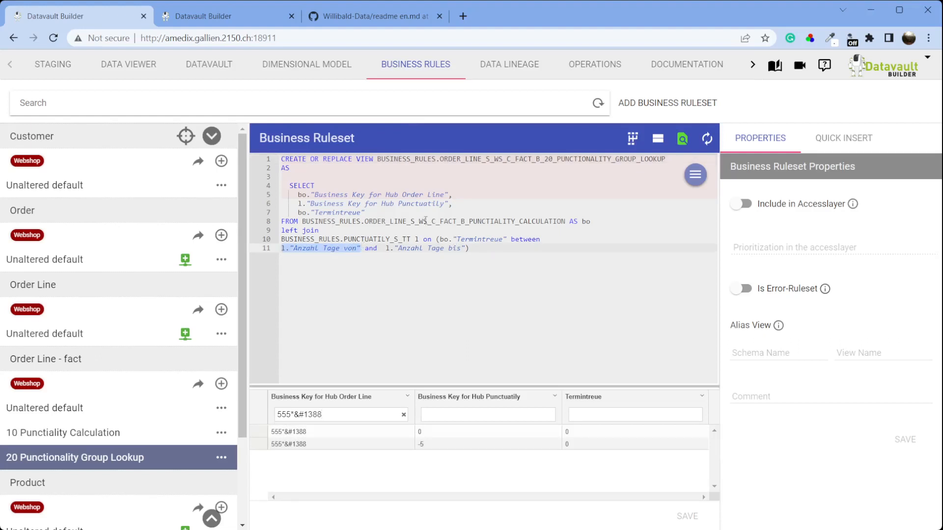
click(464, 210)
text(,)
key(Return)
text(l."Anzahl Tage von")
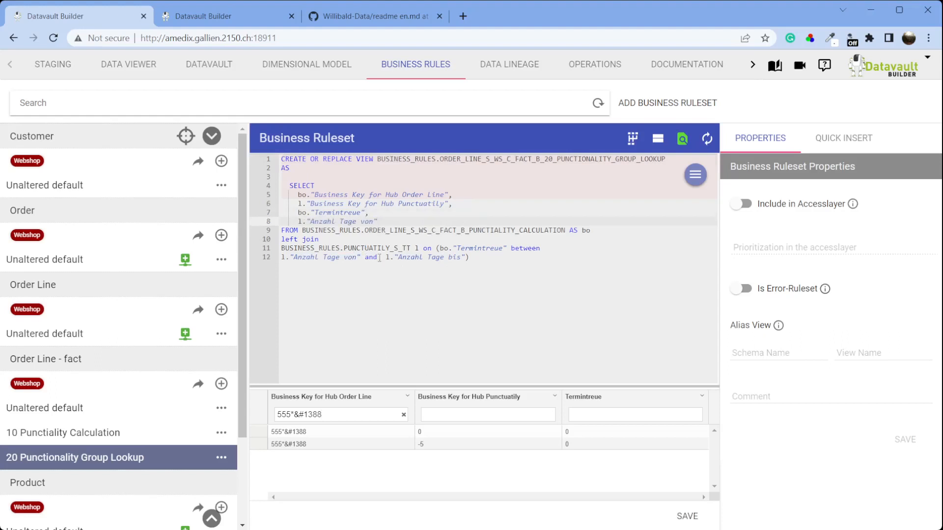
Step: Add l."Anzahl Tage bis" as the last column of the SELECT list, and save the ruleset with its preview data refreshed
drag(385, 258, 463, 258)
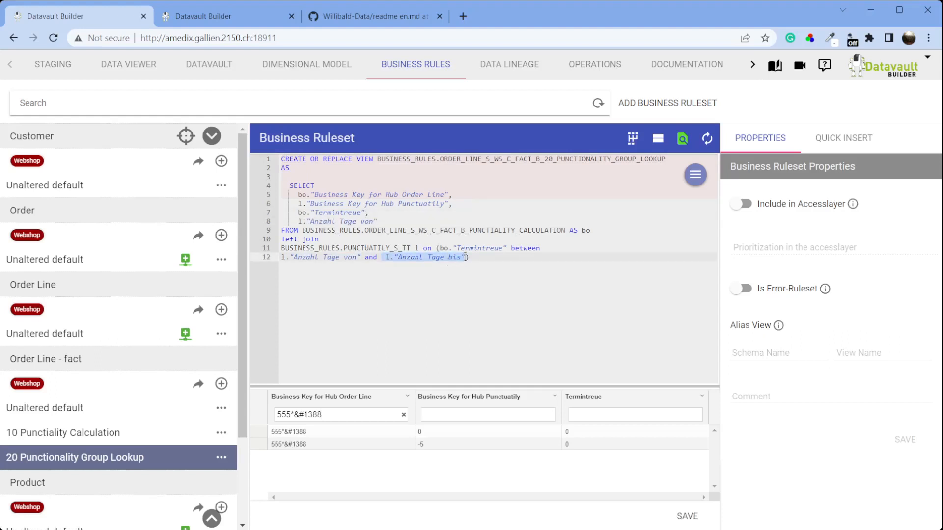
click(378, 215)
click(388, 221)
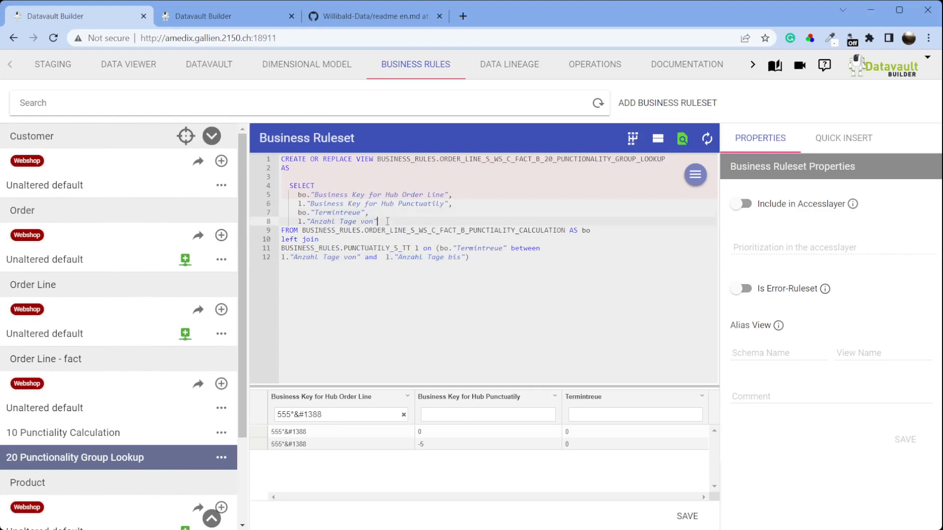
text(,)
key(Return)
text(l."Anzahl Tage bis")
key(Home)
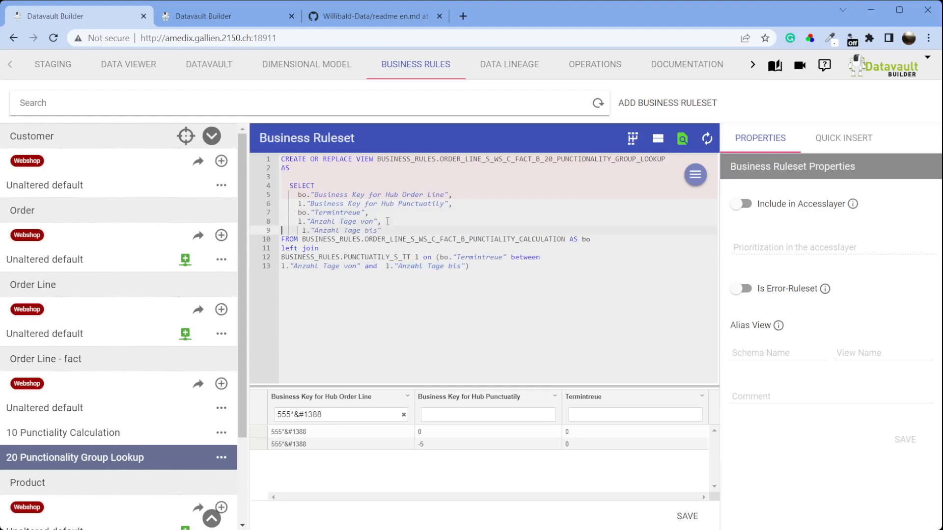
key(Delete)
key(ctrl+s)
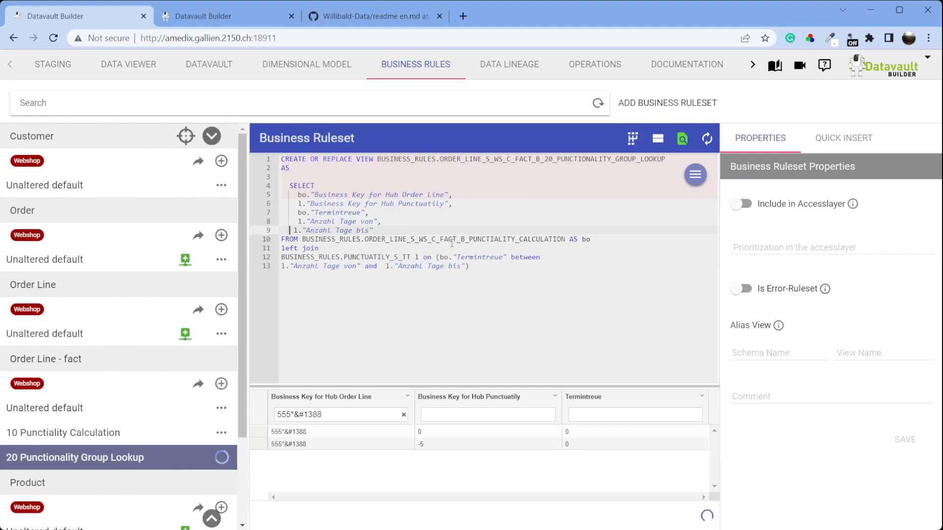
drag(541, 257, 511, 257)
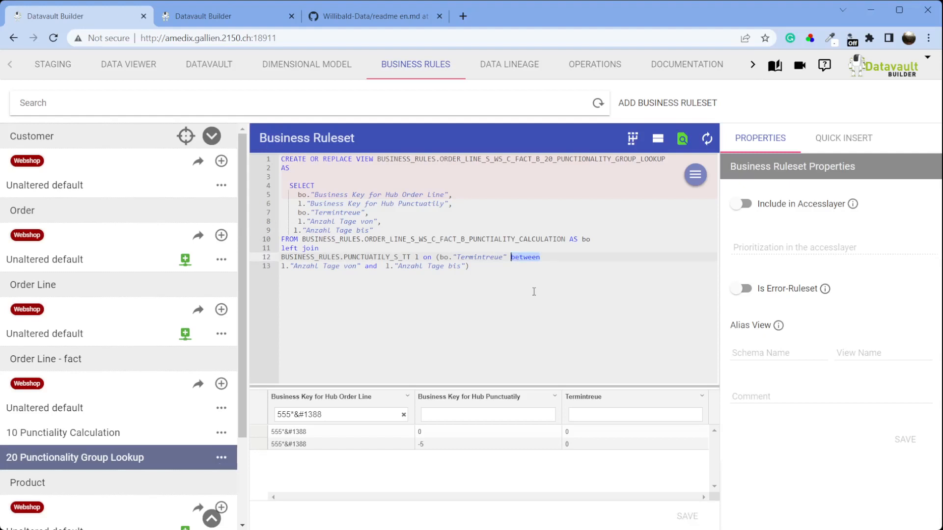
click(707, 139)
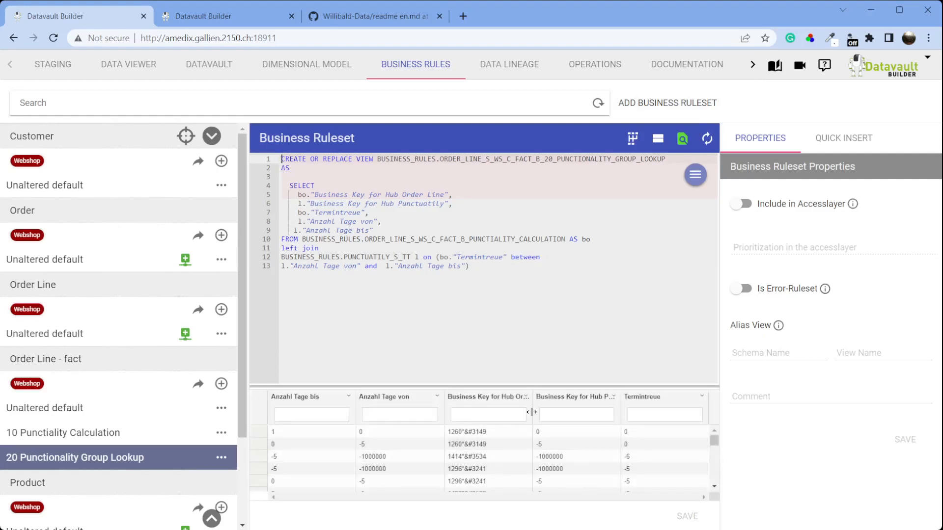
text("Anzahl Tage bis")
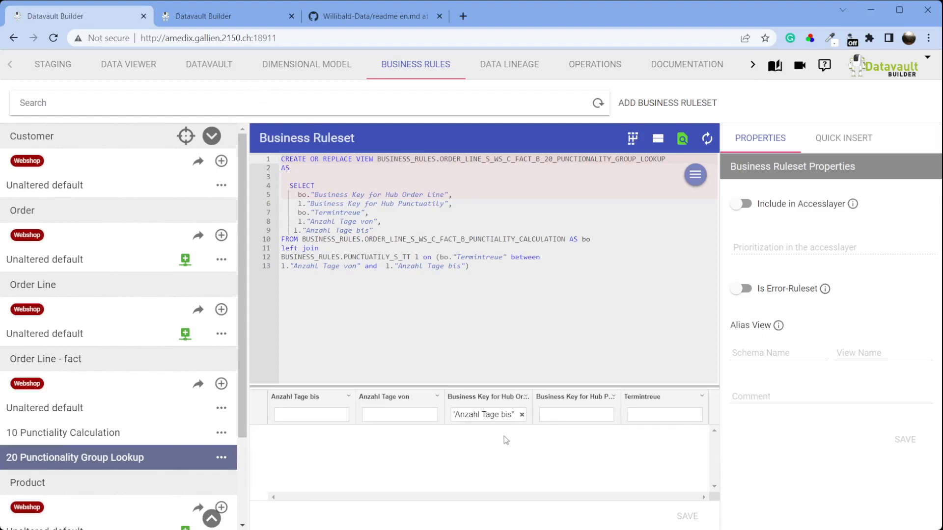
drag(514, 415, 472, 415)
click(521, 416)
click(521, 416)
Step: Filter the refreshed preview by the first row's Hub Order Line business key to compare its Anzahl Tage von and bis limits
drag(503, 434, 445, 437)
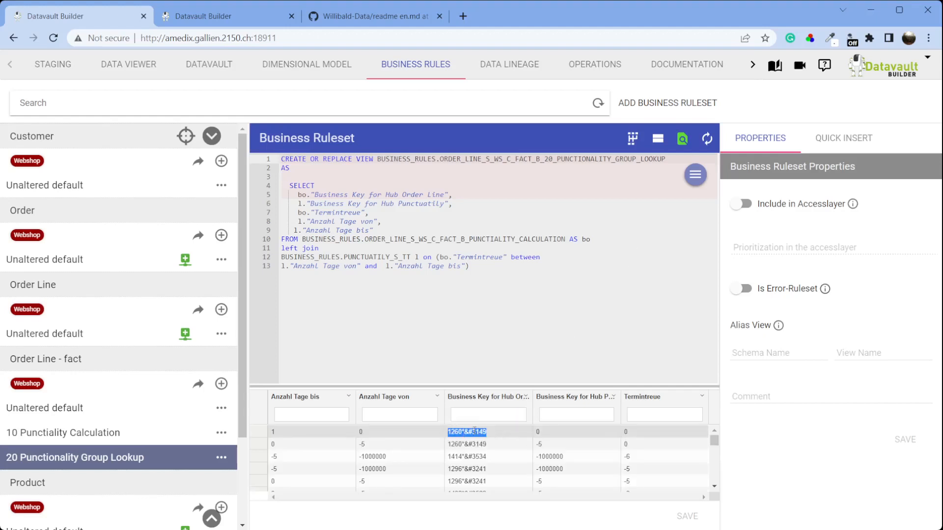
key(ctrl+c)
click(479, 415)
key(ctrl+v)
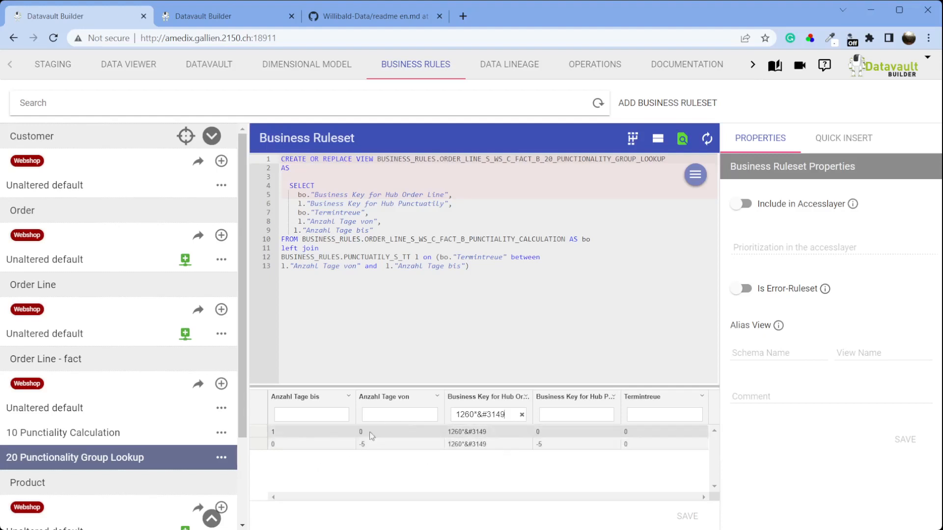
Step: Replace the join's between operator with <= against l."Anzahl Tage von" and put the bo."Termintreue" comparison on its own line
click(545, 258)
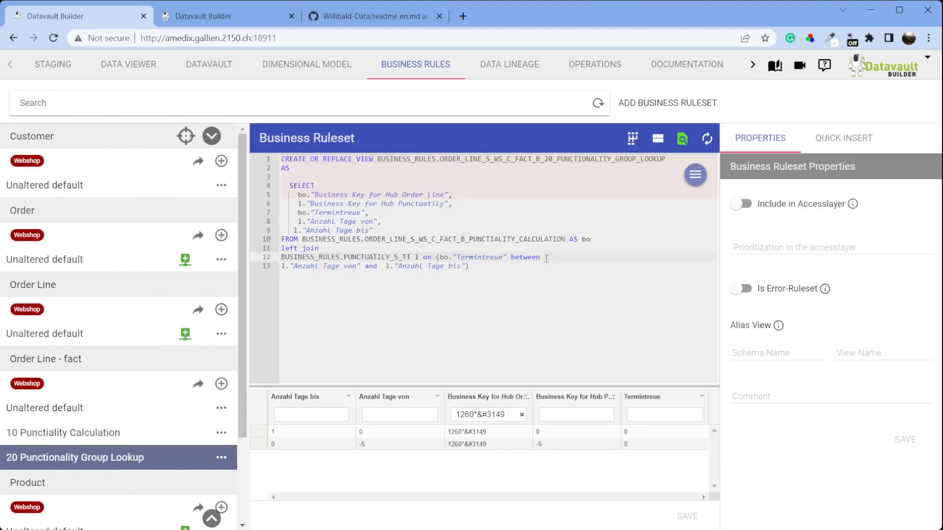
text(>=)
key(Right)
key(Right)
click(546, 258)
key(shift+Left)
key(shift+Left)
key(shift+Left)
key(shift+Left)
key(Delete)
key(shift+Left)
key(shift+Left)
key(shift+Left)
key(shift+Left)
key(shift+Left)
key(shift+Left)
key(shift+Left)
key(shift+Left)
key(shift+Left)
key(shift+Left)
key(shift+Left)
key(shift+Left)
key(shift+Left)
key(shift+Left)
key(shift+Left)
key(Right)
key(Left)
key(Return)
key(Down)
key(BackSpace)
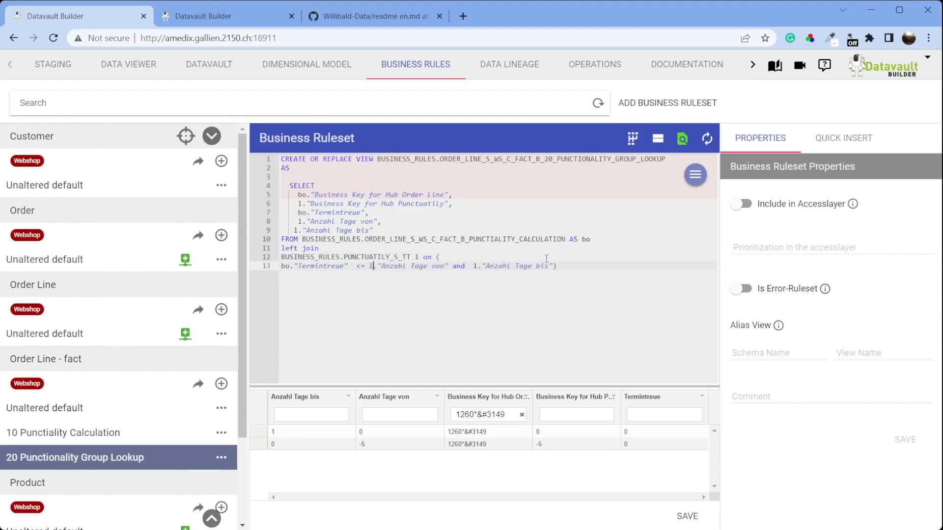
Step: Make the join conditions bo."Termintreue" >= l."Anzahl Tage von" and bo."Termintreue" < l."Anzahl Tage bis" on separate lines, and save the ruleset
key(Return)
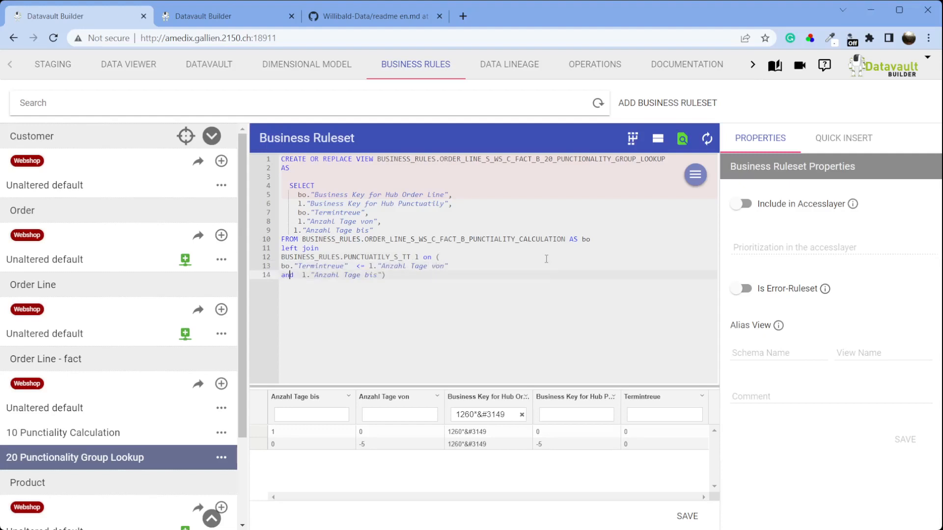
key(ctrl+v)
text(>)
key(Up)
key(Left)
key(Left)
key(Left)
key(Down)
key(Right)
key(Right)
key(Right)
key(ctrl+s)
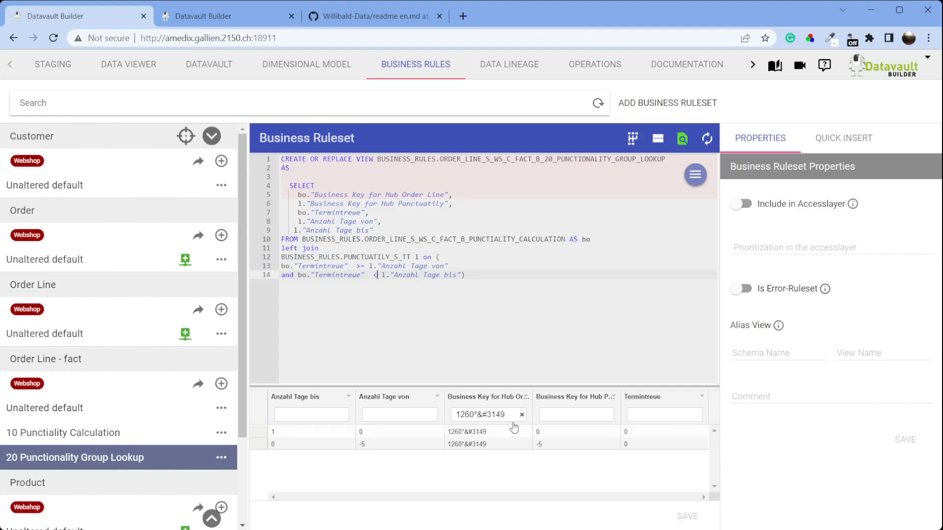
Step: Refresh the data preview of the 20 Punctionality Group Lookup ruleset and filter it by the previously used order line business key
drag(512, 415, 439, 419)
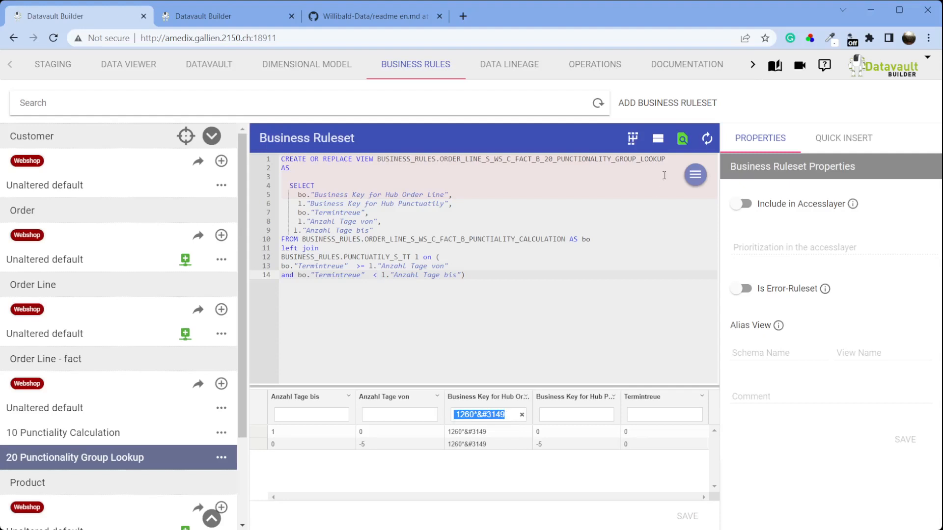
click(706, 139)
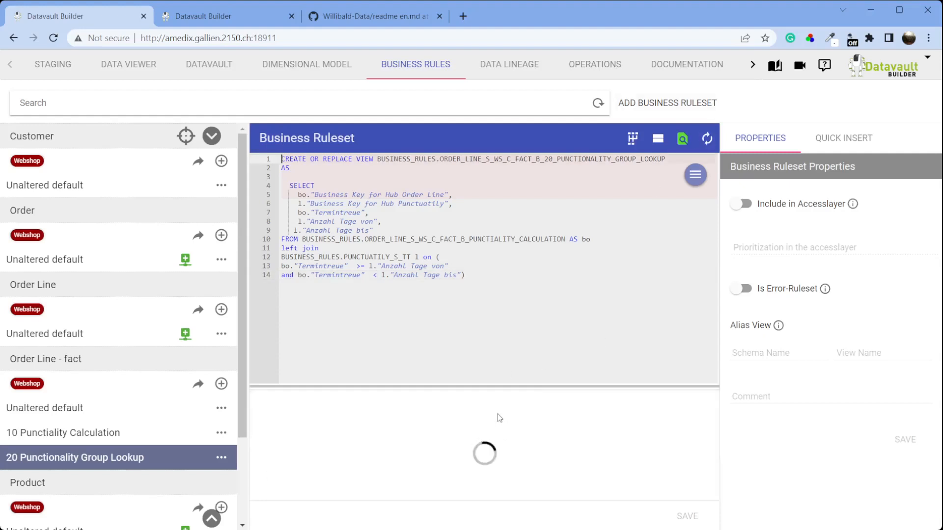
click(497, 418)
key(ctrl+v)
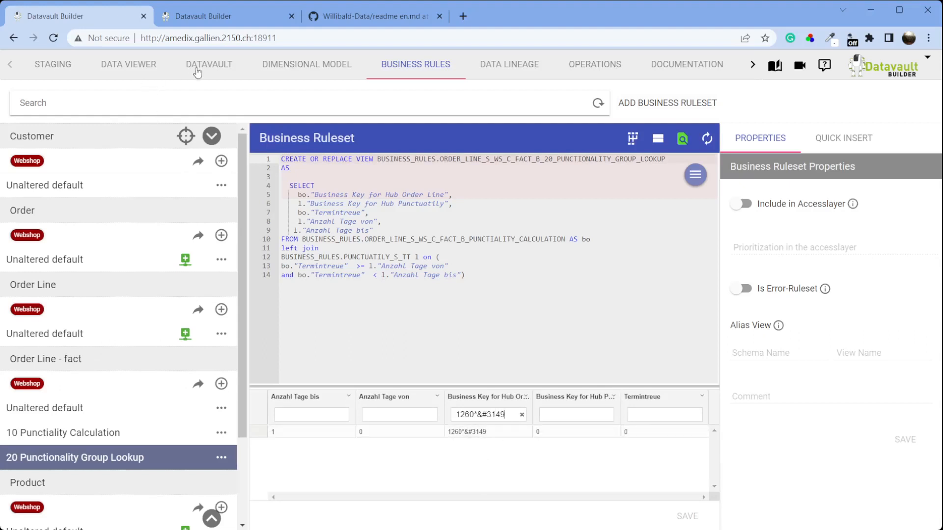
Step: Add a hub load to the Order Line hub from Webshop Business Vault's Punctionality Lookup table, using Business Key for Hub Order Line as business key
click(48, 70)
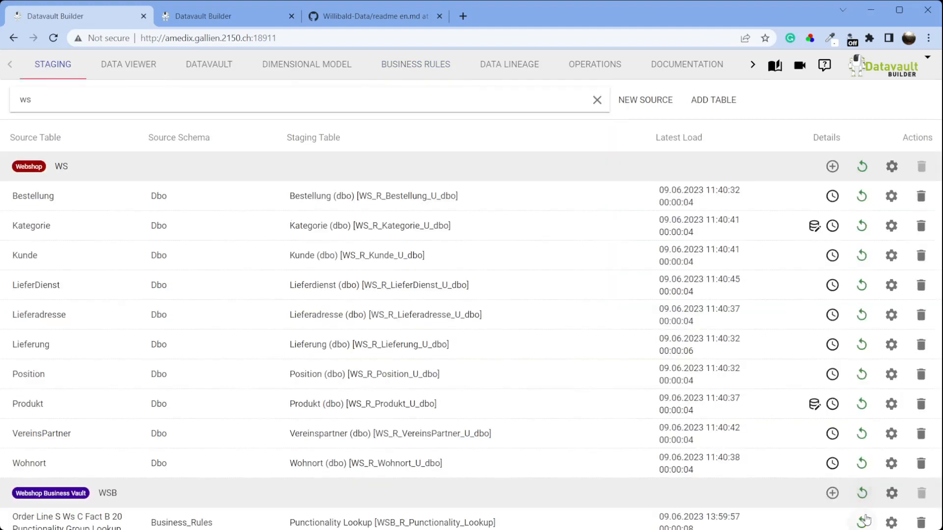
click(213, 65)
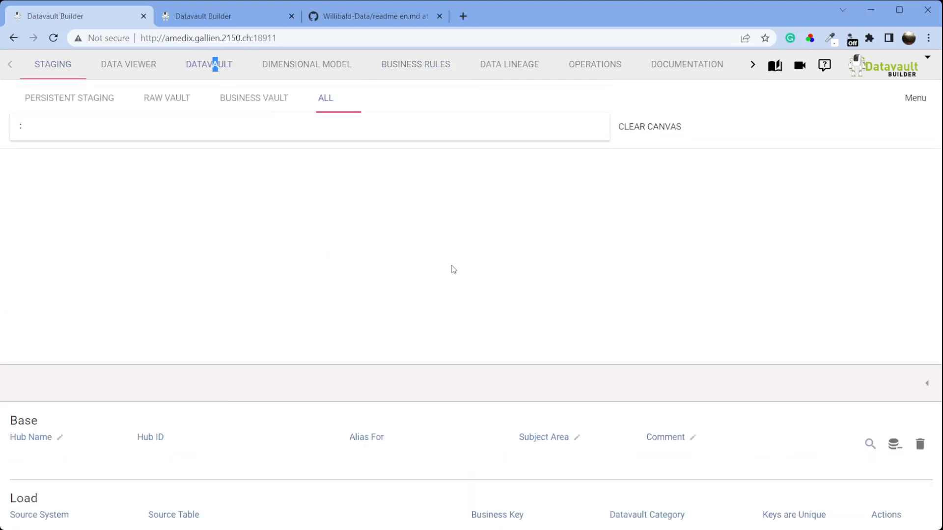
right_click(510, 357)
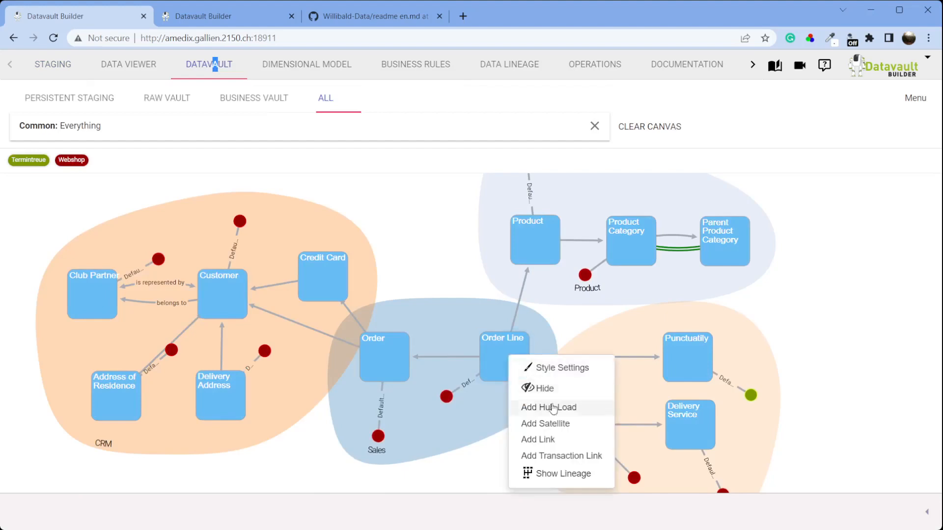
click(557, 412)
click(378, 166)
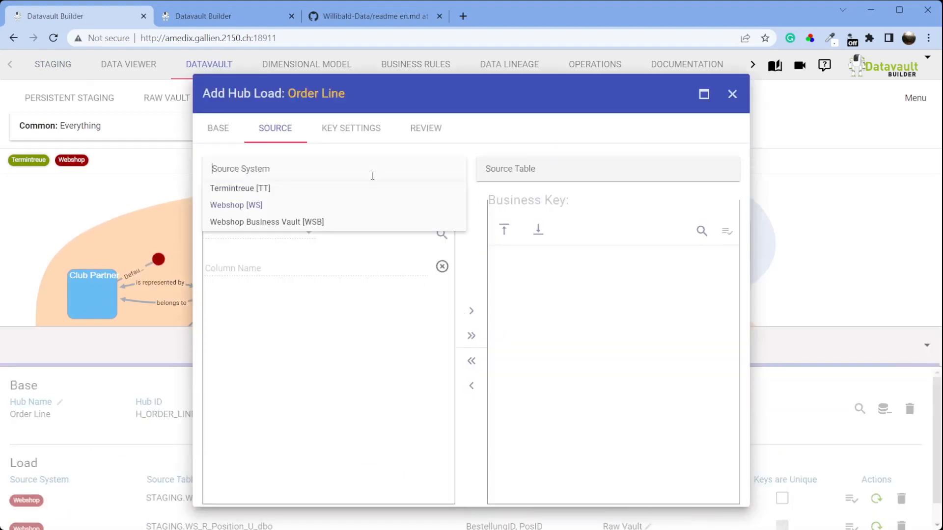
click(333, 222)
click(508, 178)
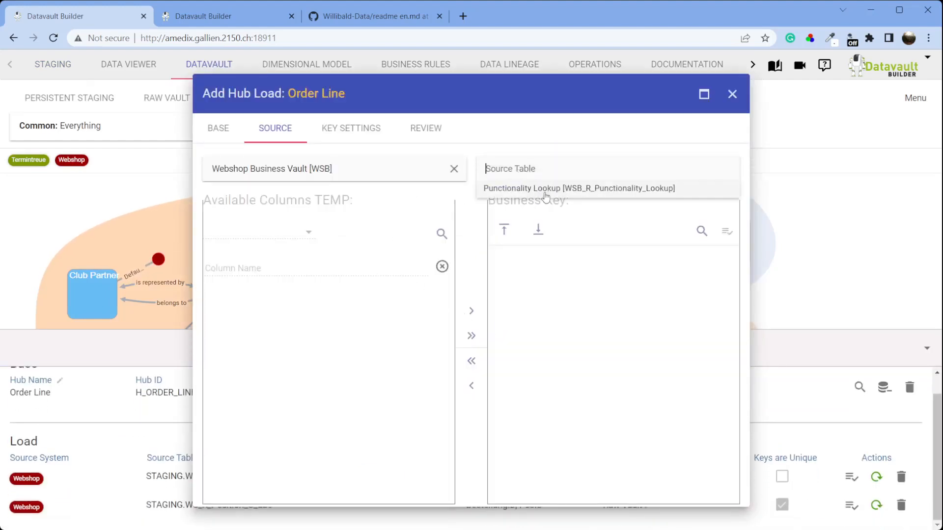
click(532, 190)
drag(391, 301, 709, 263)
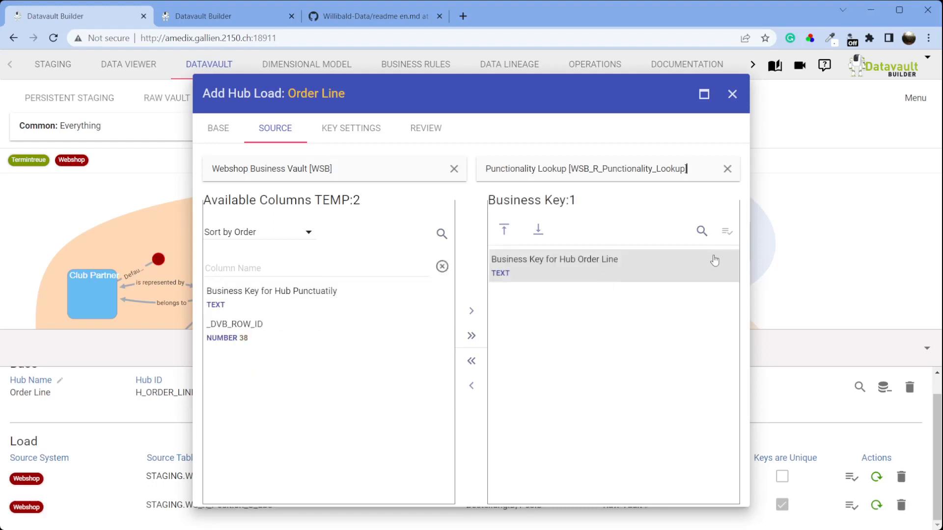
click(425, 127)
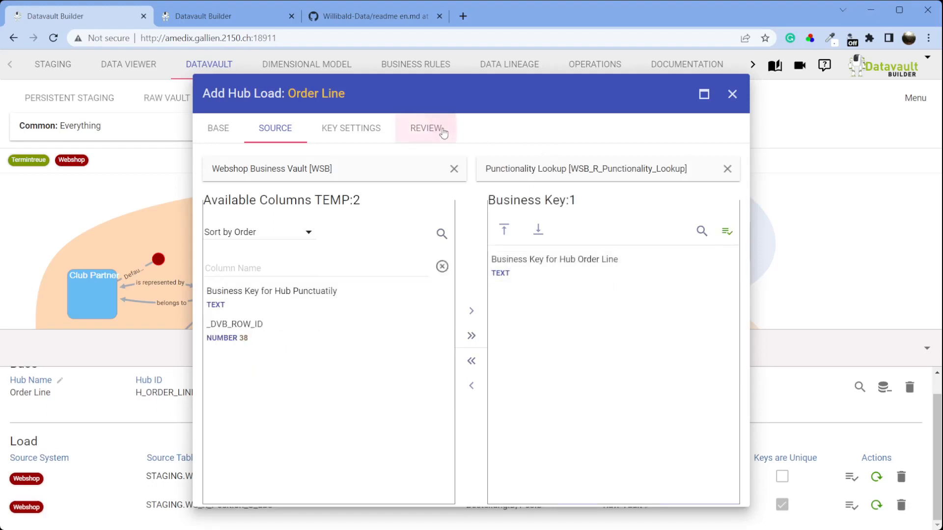
click(716, 490)
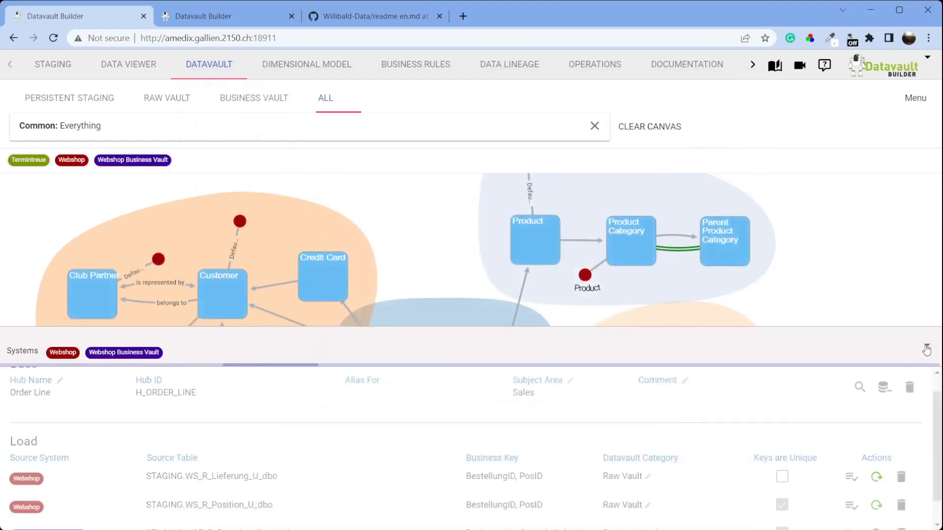
Step: Set up a Punctuatily hub load from Webshop Business Vault's Punctionality Lookup table, using Business Key for Hub Punctuatily as business key
click(927, 348)
right_click(687, 366)
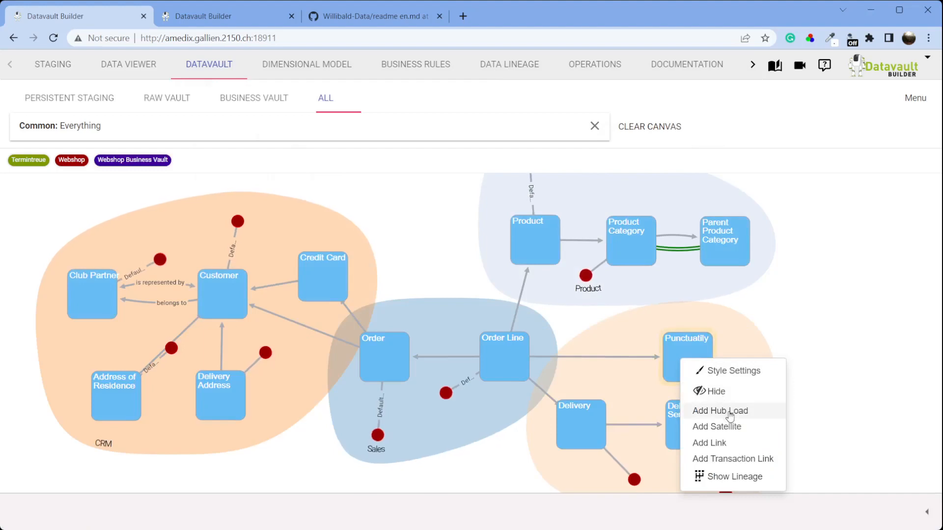
click(707, 412)
click(388, 169)
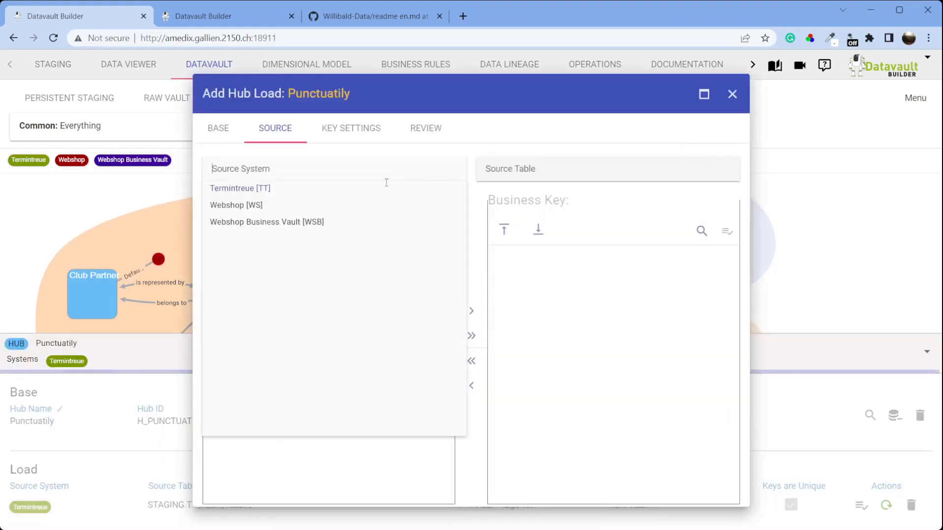
click(337, 222)
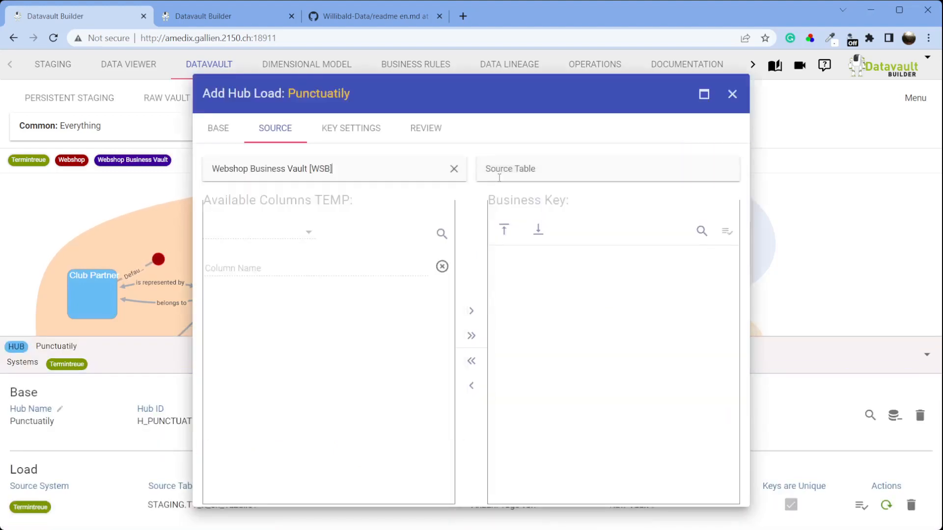
click(526, 189)
drag(323, 332, 569, 294)
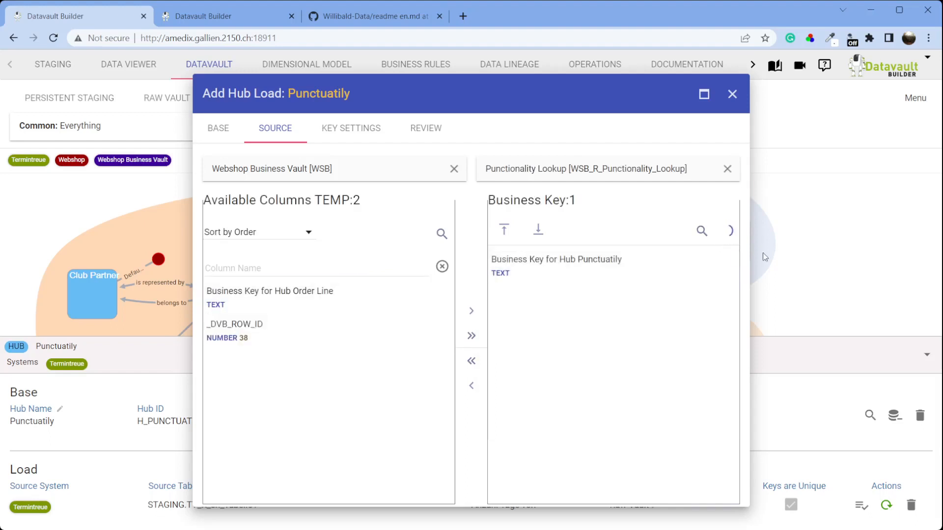
Step: Preview the hub load's keys and look up the order line key of row ID 5 in the 10 Punctiality Calculation ruleset's data
click(717, 257)
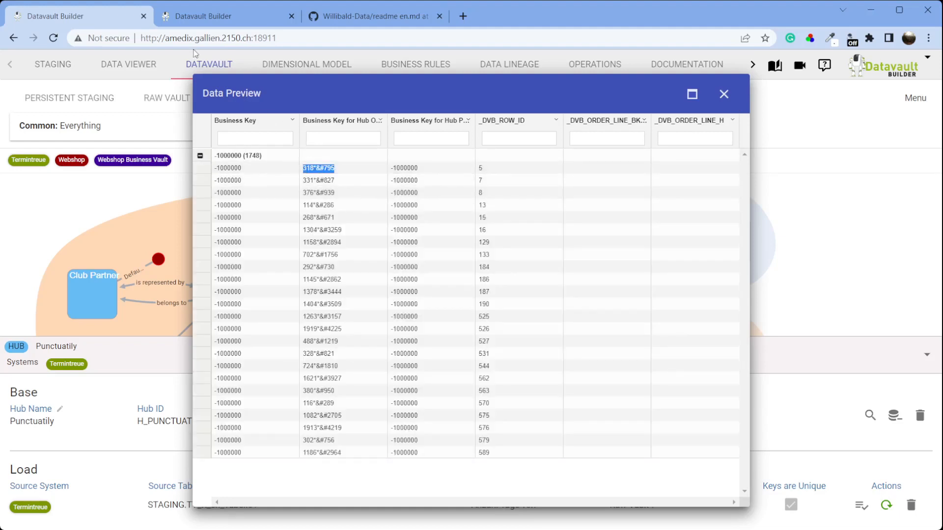
click(213, 23)
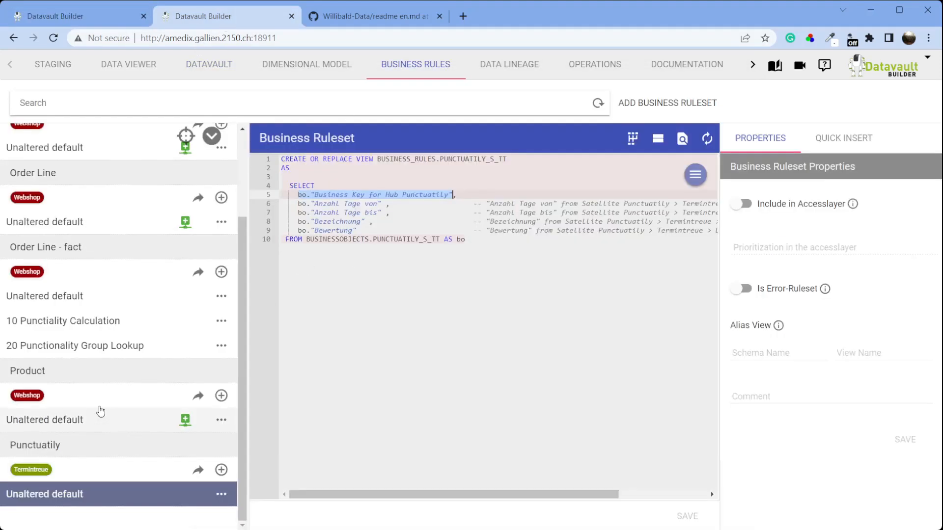
click(101, 321)
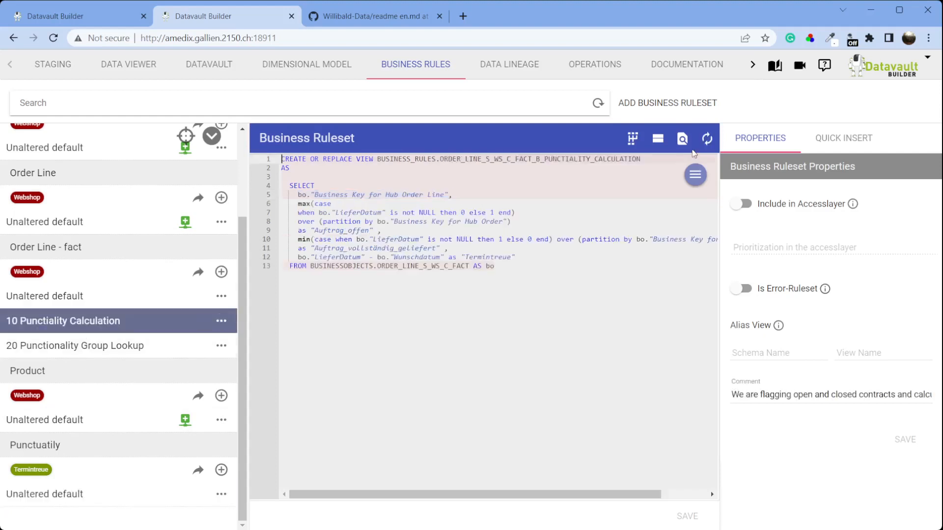
click(682, 138)
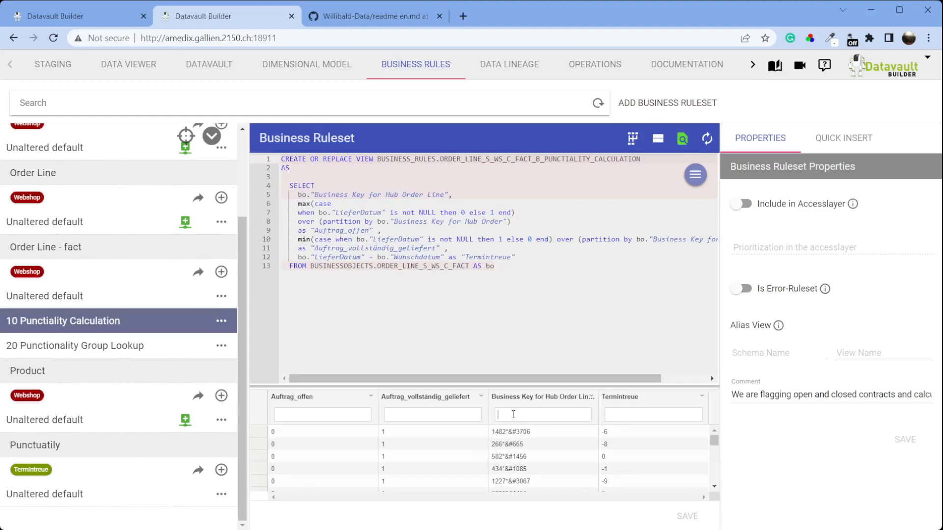
text(318*&#795)
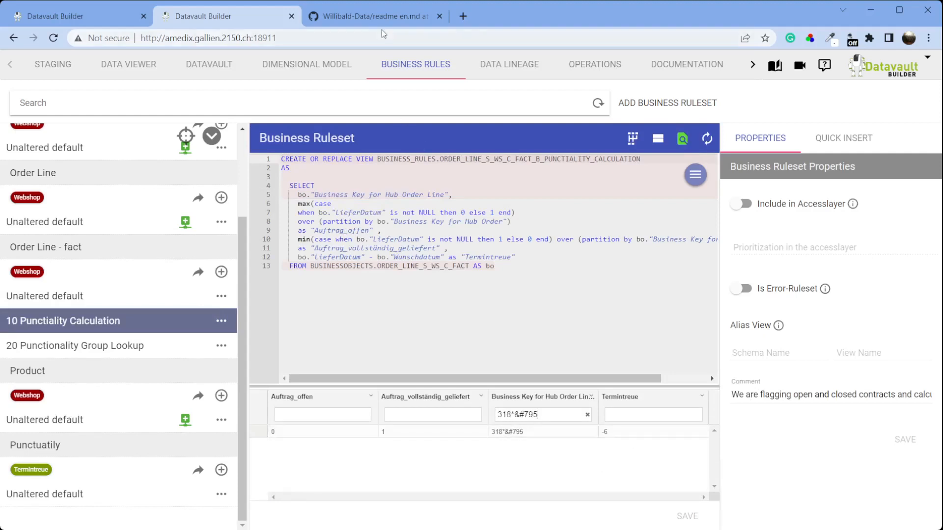
click(74, 16)
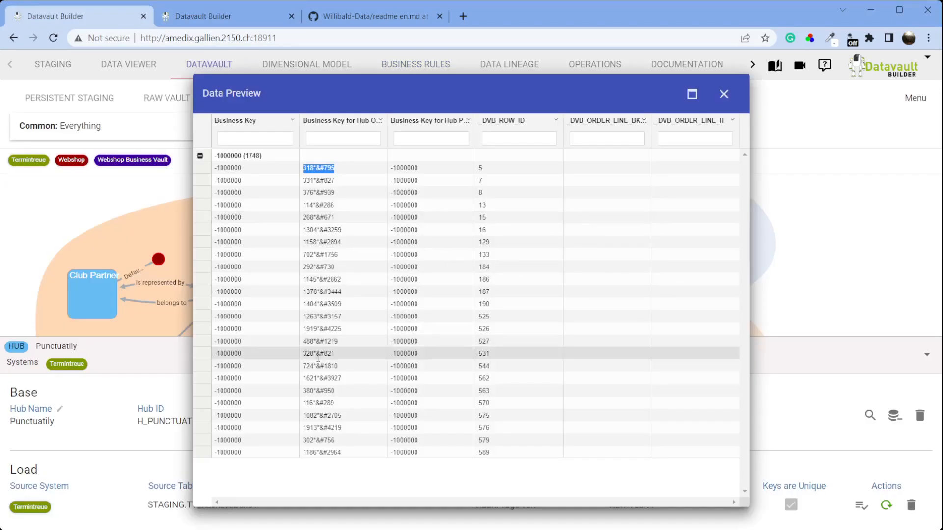
Step: Look up the order line key of row ID 544 from the hub load preview in the 10 Punctiality Calculation data
drag(339, 367, 308, 365)
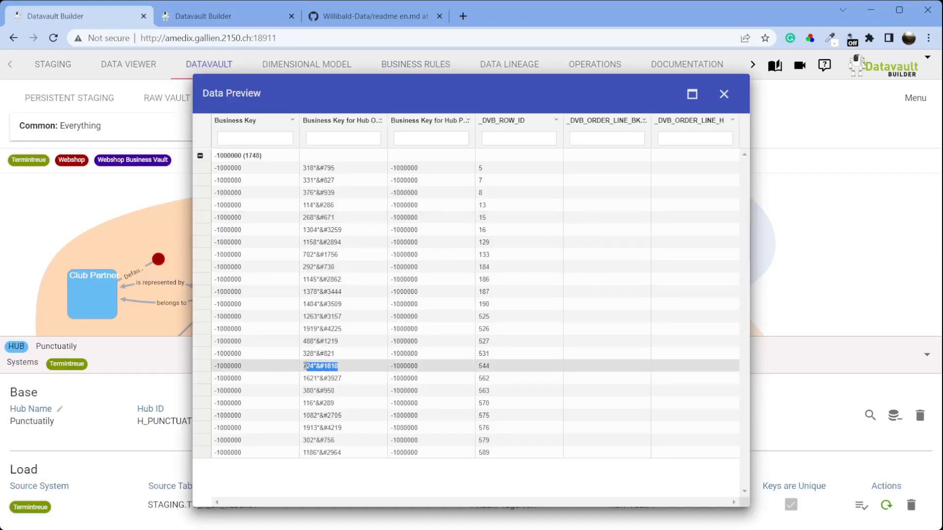
click(217, 20)
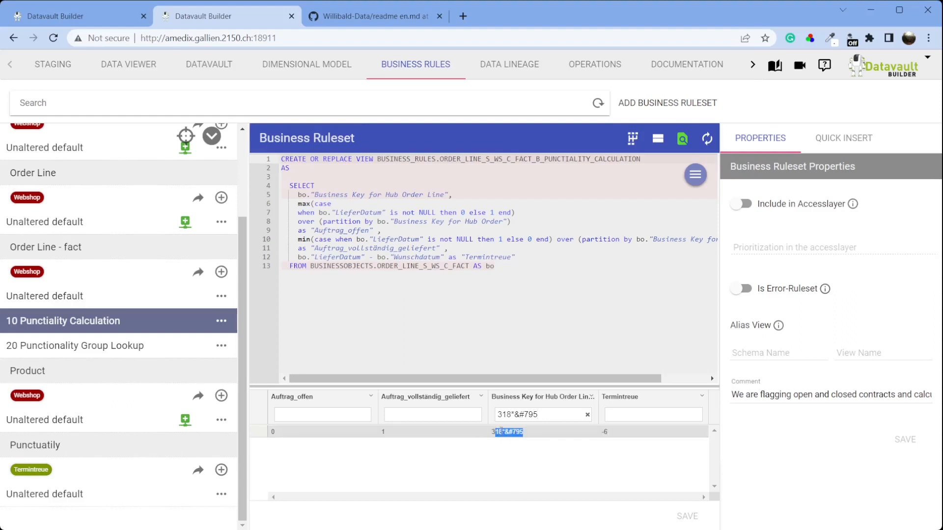
key(ctrl+a)
click(530, 416)
key(ctrl+a)
text(724*&#1810)
click(98, 22)
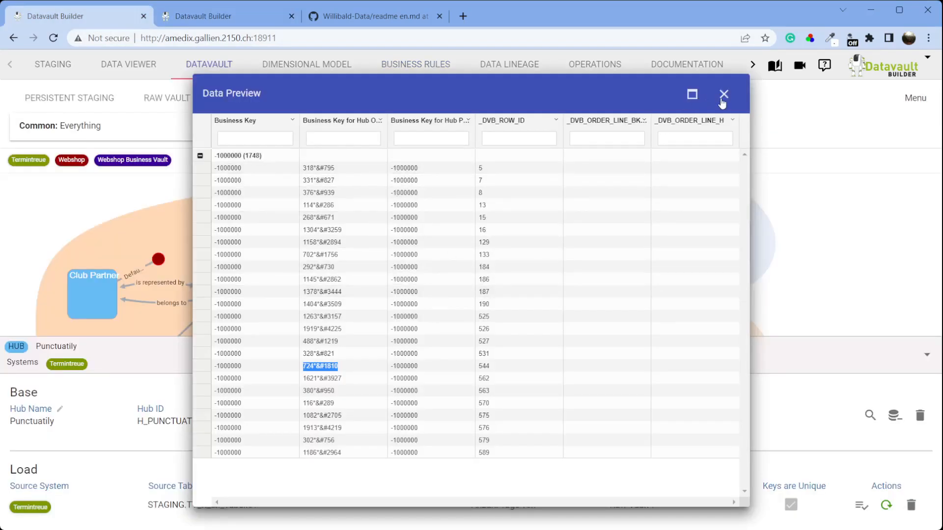
Step: Close the data preview, review the configured Punctuatily hub load and add it
click(724, 95)
click(420, 130)
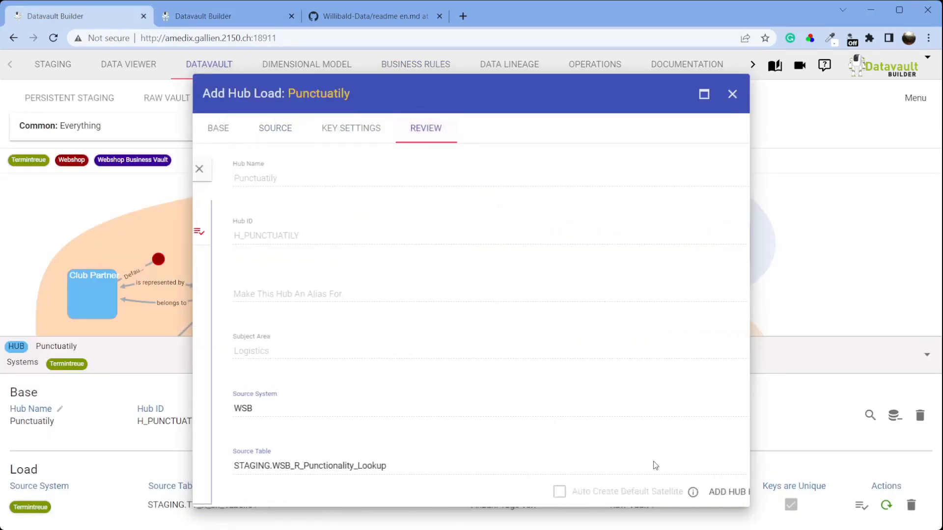
click(692, 490)
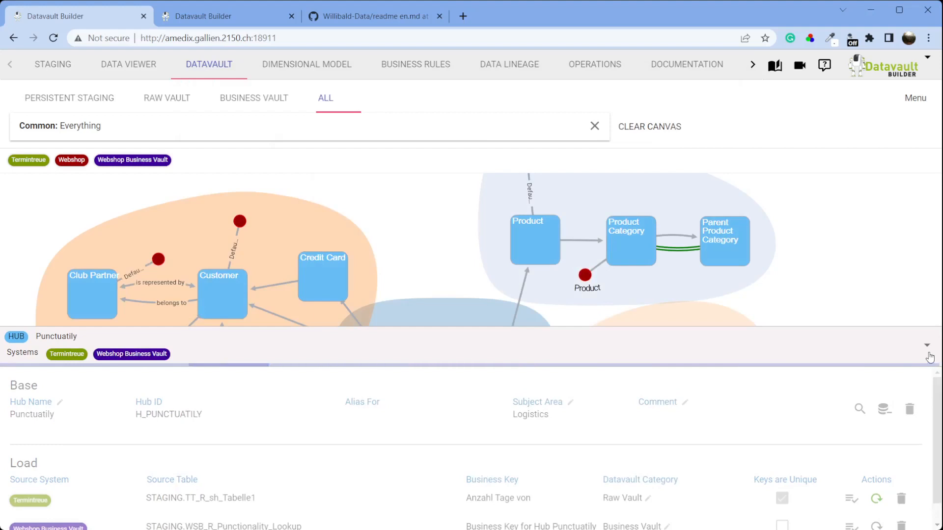
Step: Add a link load between Order Line and Punctuatily, using the Webshop Business Vault Punctionality Lookup hub loads on both sides
click(929, 353)
right_click(631, 362)
click(655, 389)
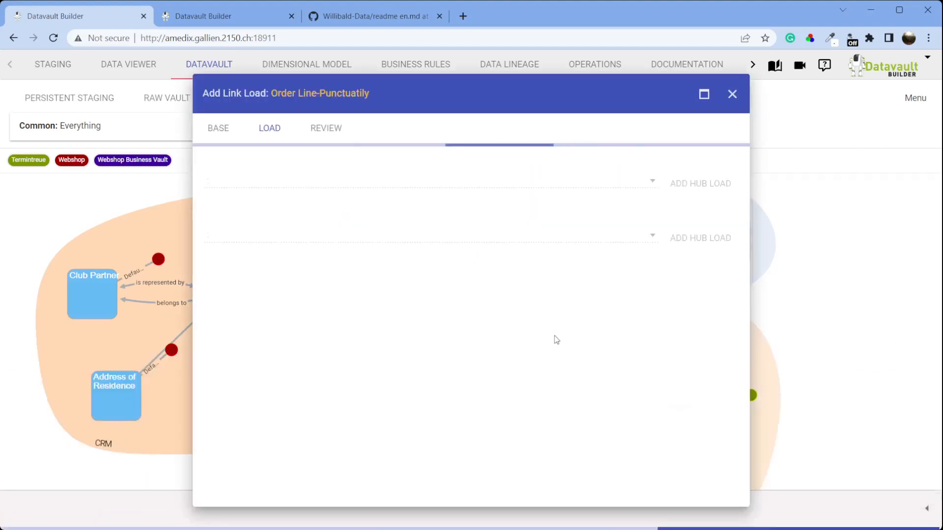
click(385, 182)
click(387, 191)
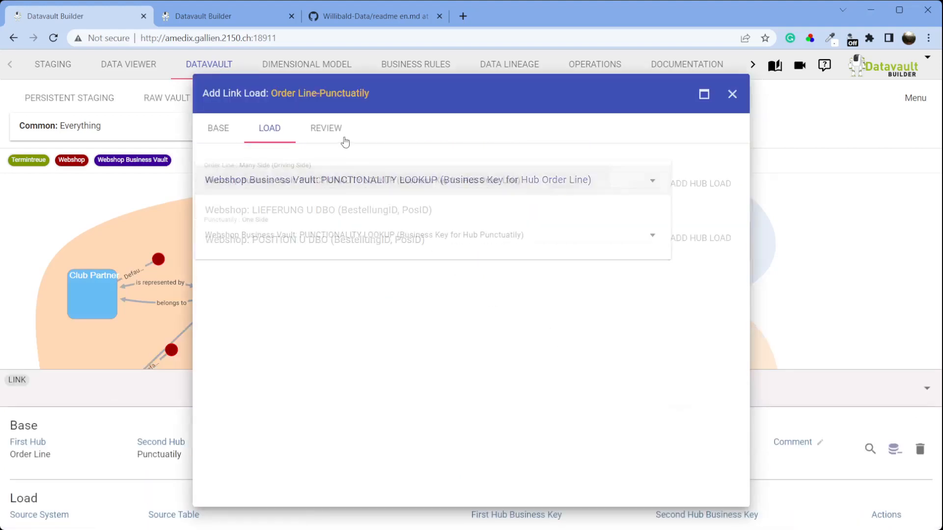
click(344, 140)
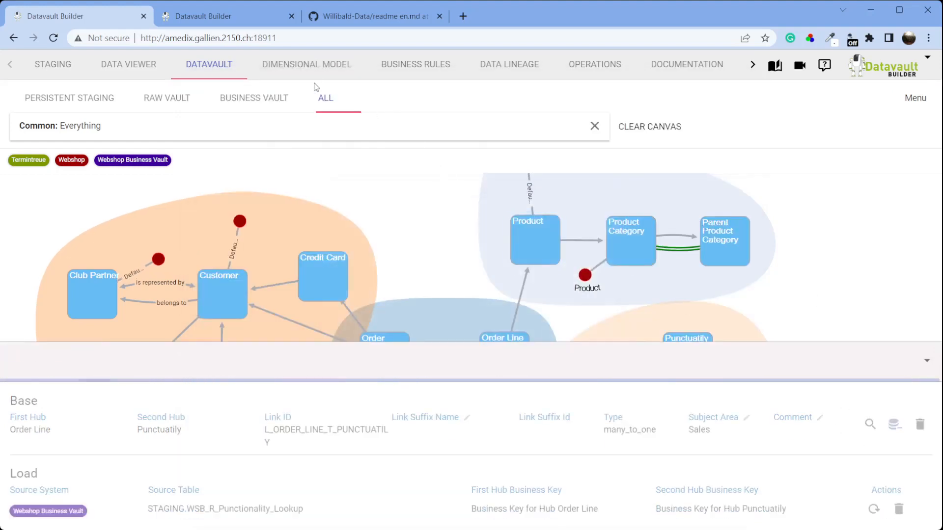
Step: Add the Anzahl Tage von column from the Punctuatily hub's sh_Tabelle1 satellite to the Order Line business object in the dimensional model
click(313, 70)
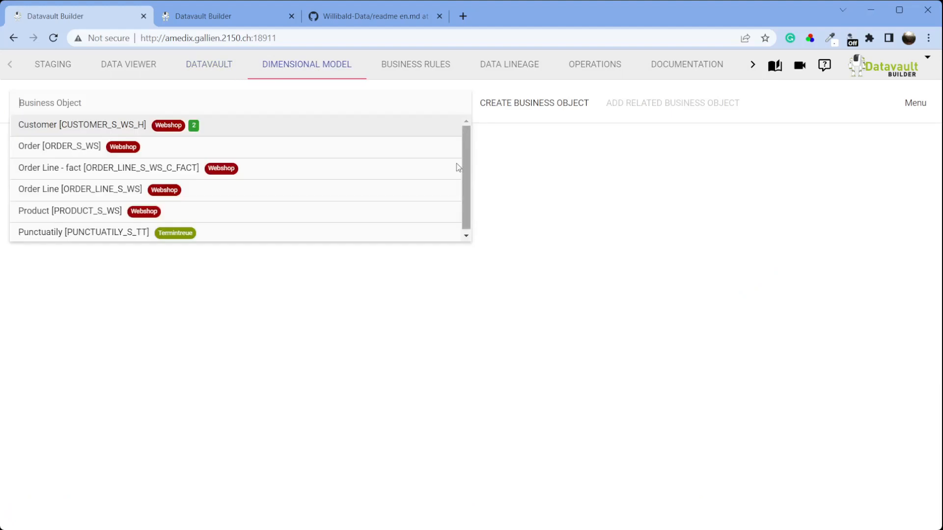
click(219, 192)
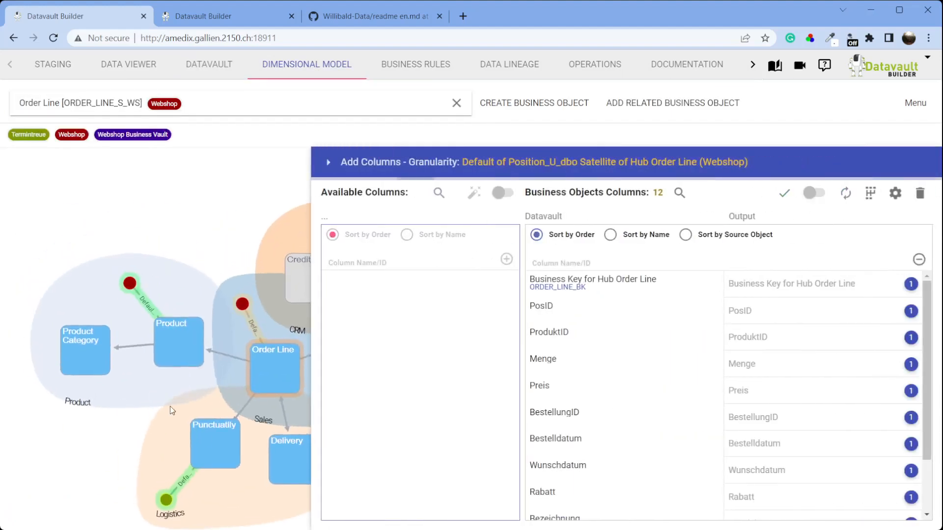
drag(200, 382, 239, 370)
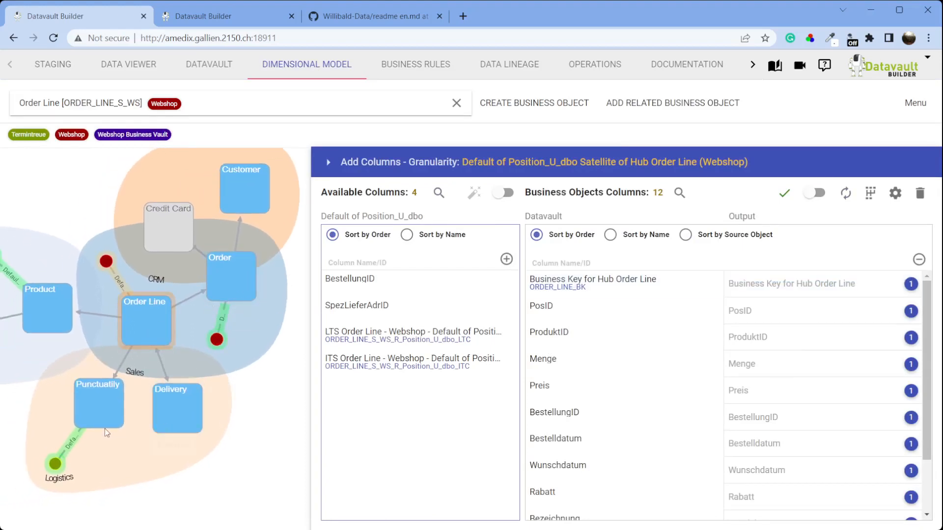
click(54, 469)
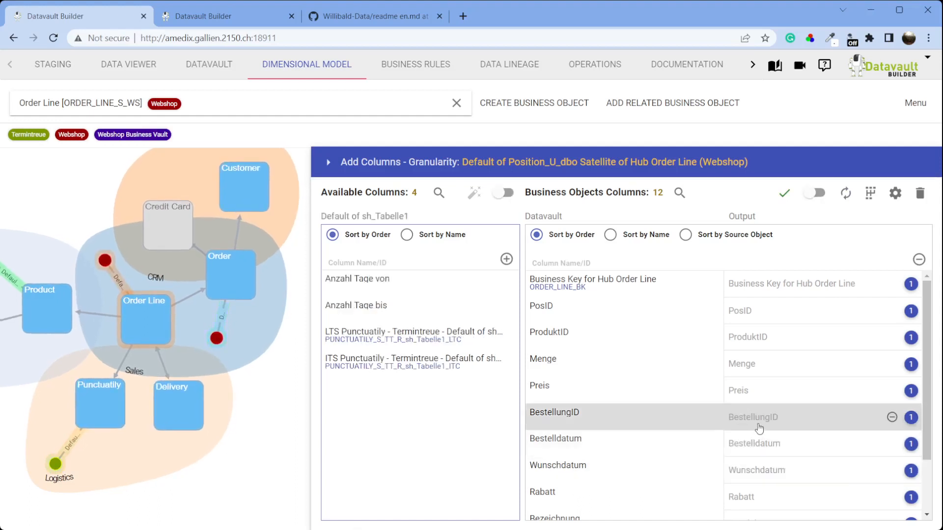
scroll(782, 422, down, 2)
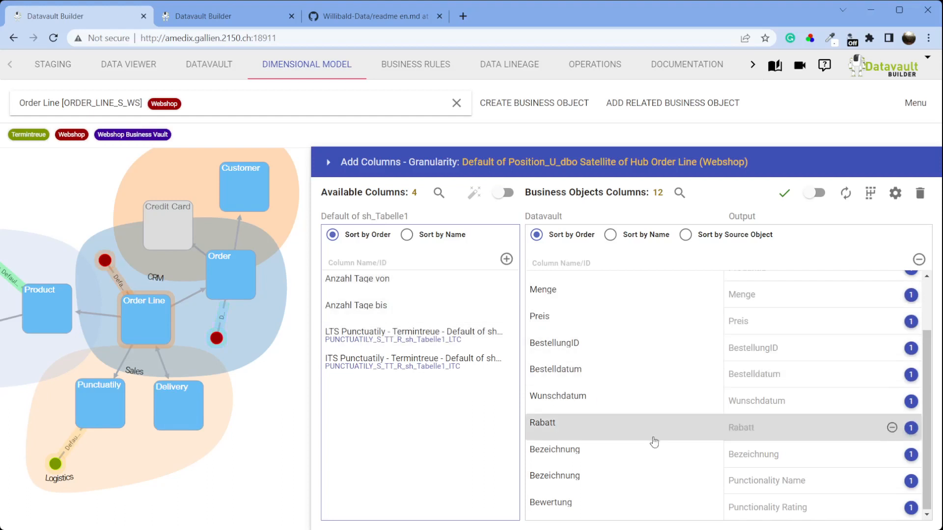
click(477, 291)
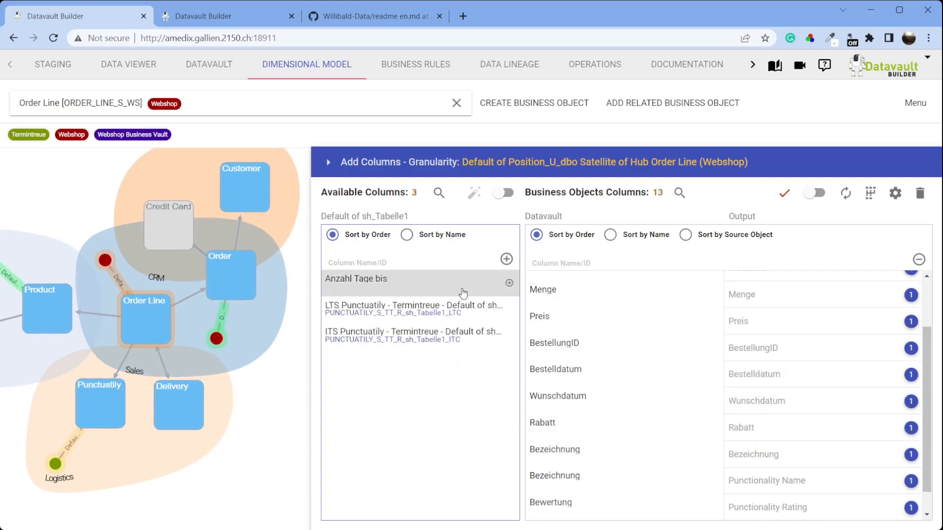
Step: Add the Anzahl Tage bis column to the Order Line business object and preview the object's data
click(464, 294)
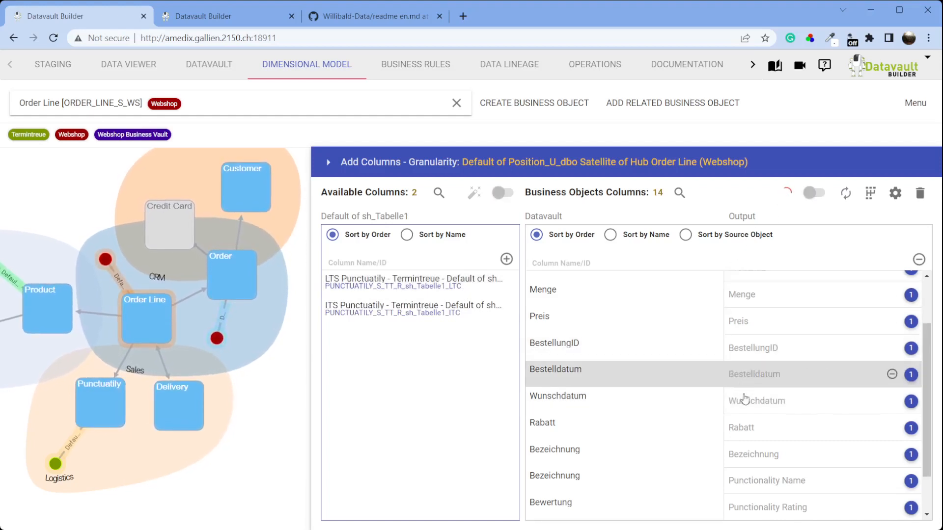
scroll(741, 430, down, 1)
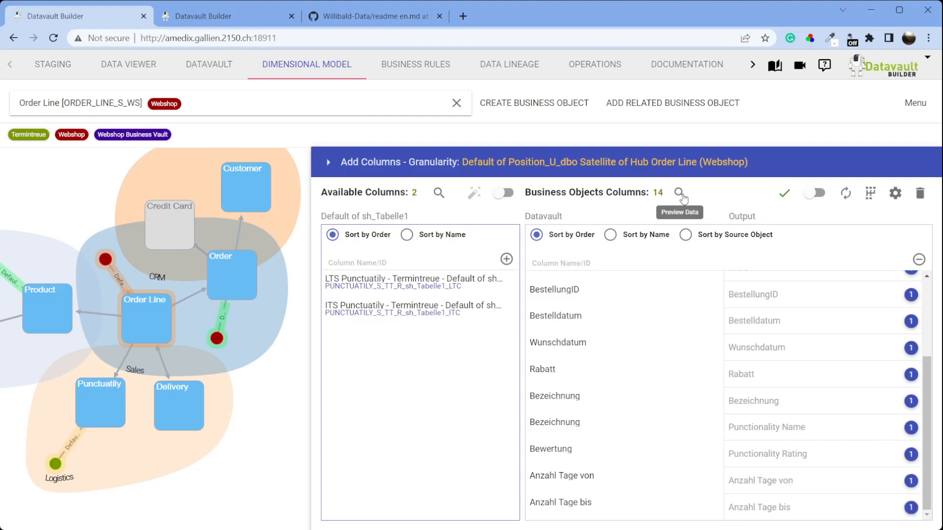
click(679, 192)
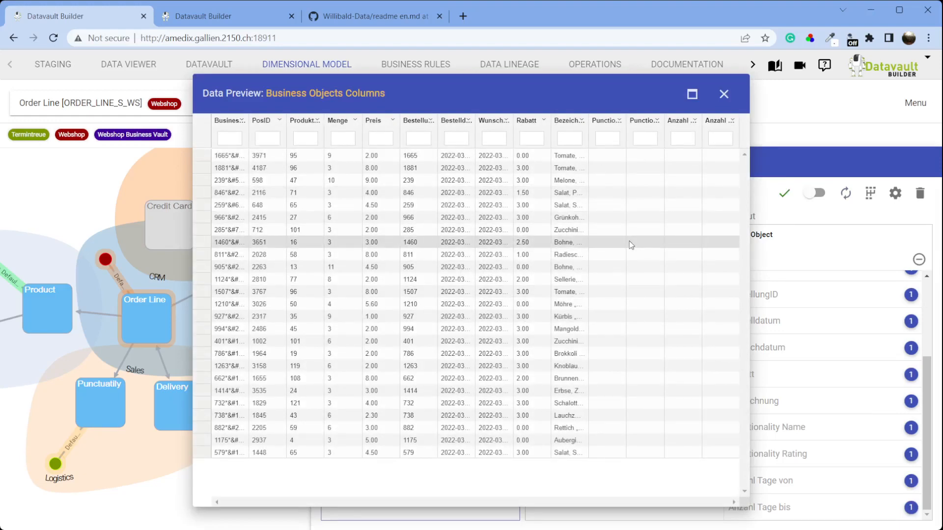
click(724, 94)
Step: Set the Webshop Default job to trigger the Webshop Business Vault job Default [WSB_J_DEFAULT] on completion, and run the Webshop job
click(586, 69)
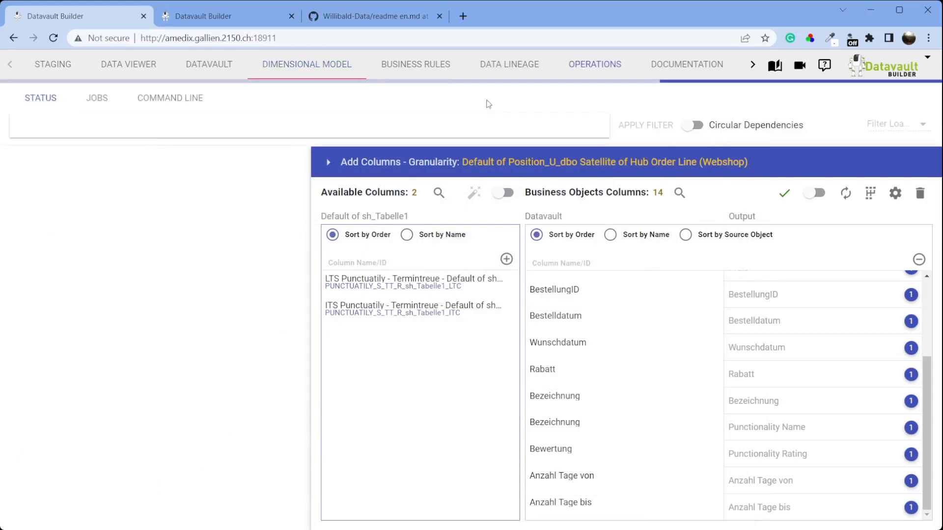
click(89, 100)
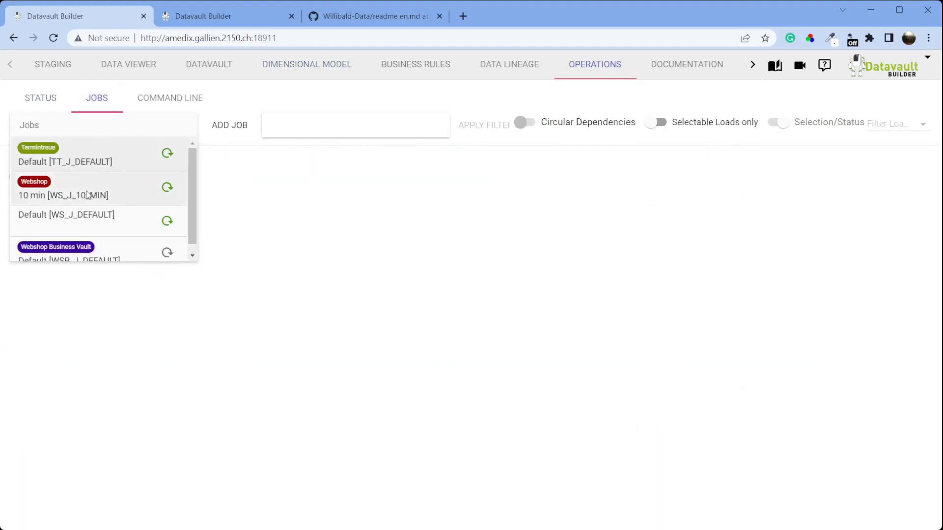
click(89, 220)
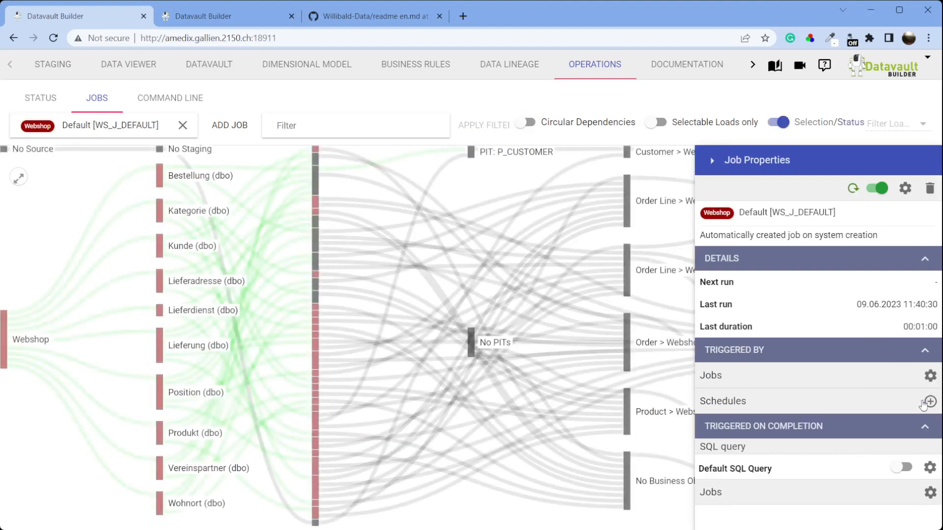
click(931, 493)
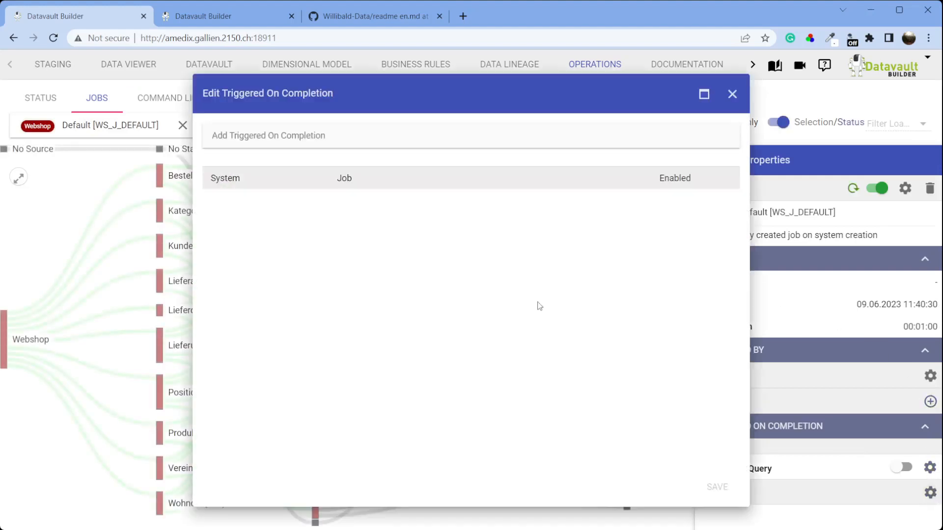
click(355, 145)
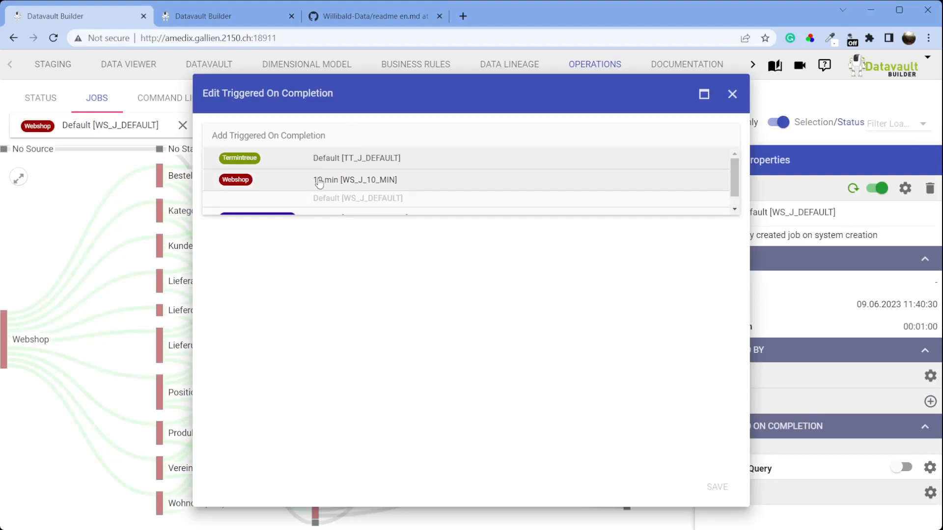
scroll(328, 205, down, 1)
click(327, 204)
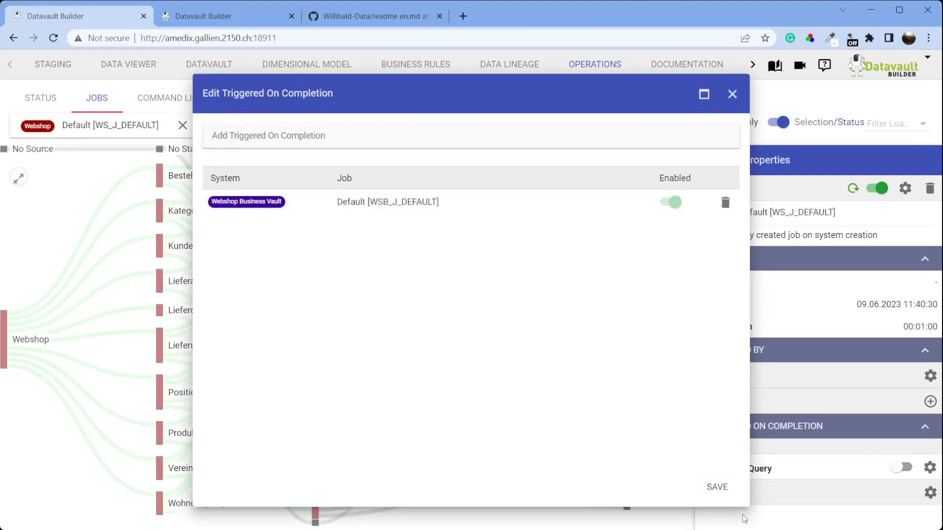
click(717, 487)
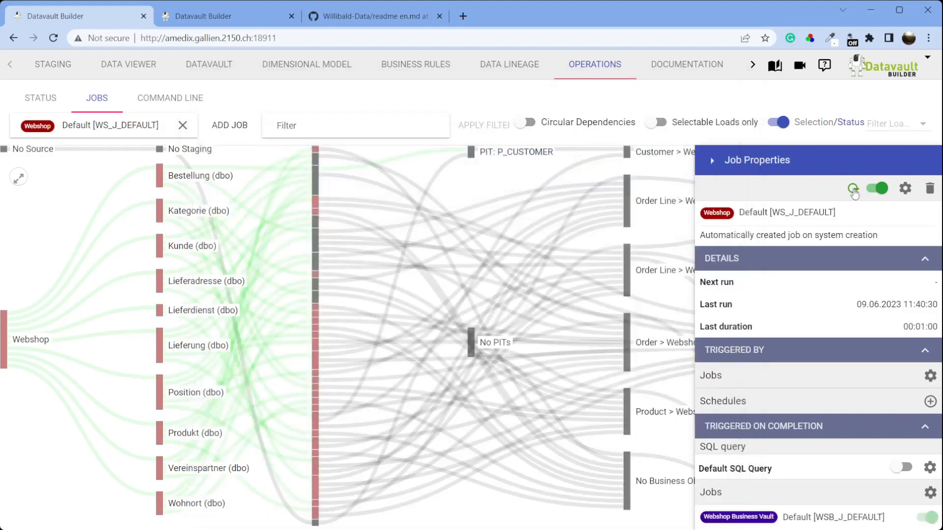
click(854, 190)
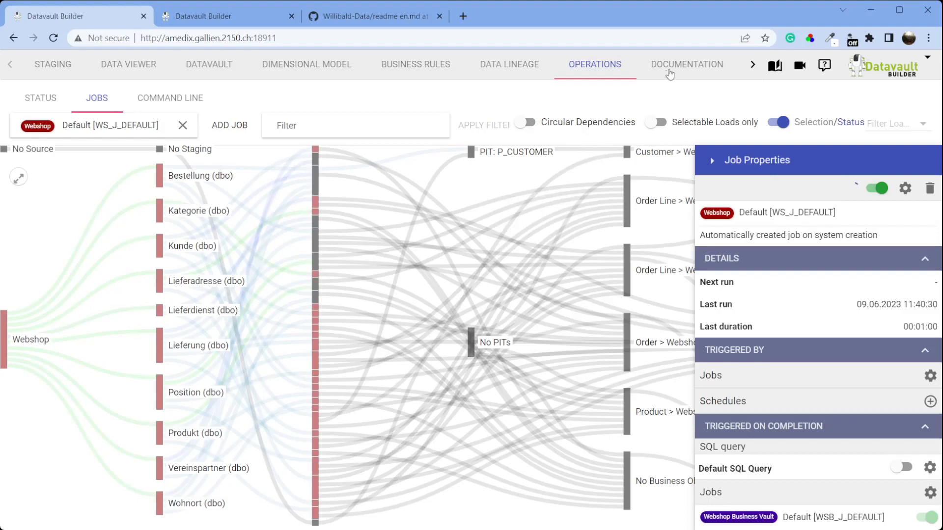
Step: Regenerate the project documentation
click(670, 66)
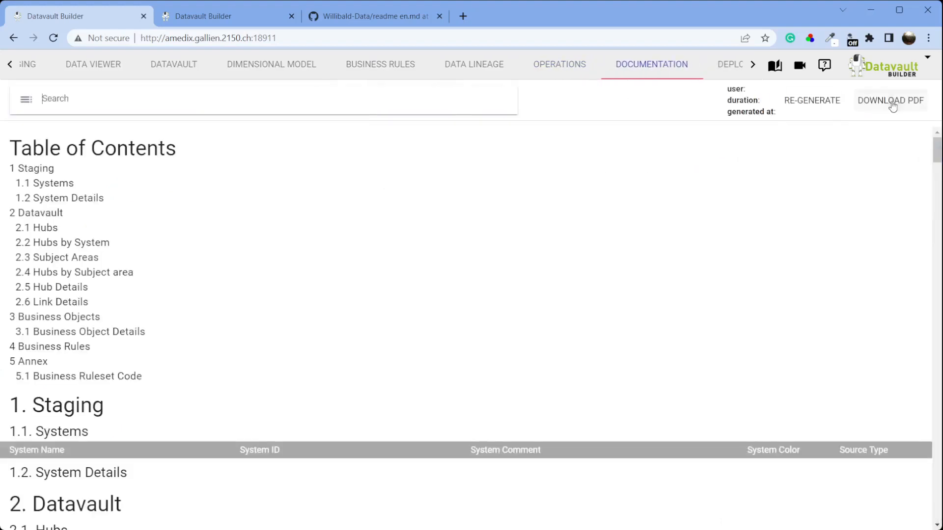
click(811, 101)
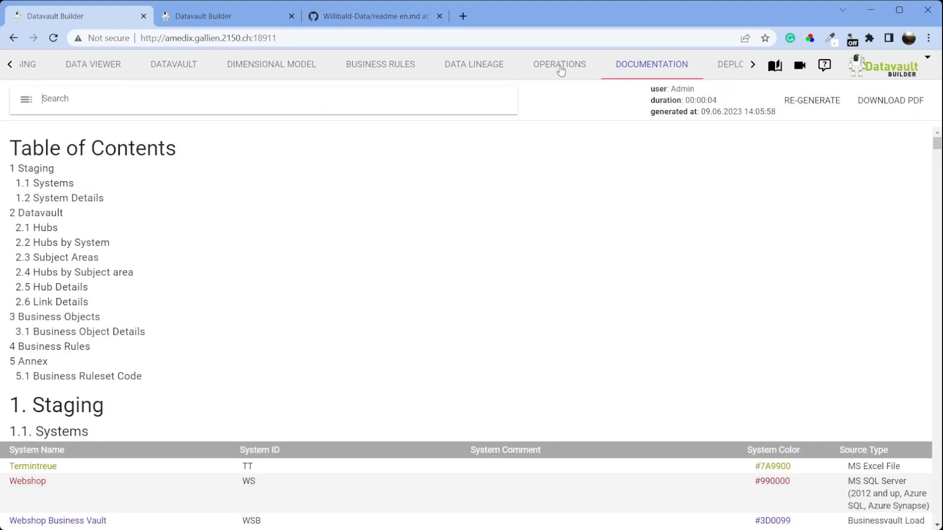
Step: Examine the data lineage of the Lieferung (dbo) staging table by adding its ID to the filter
click(485, 76)
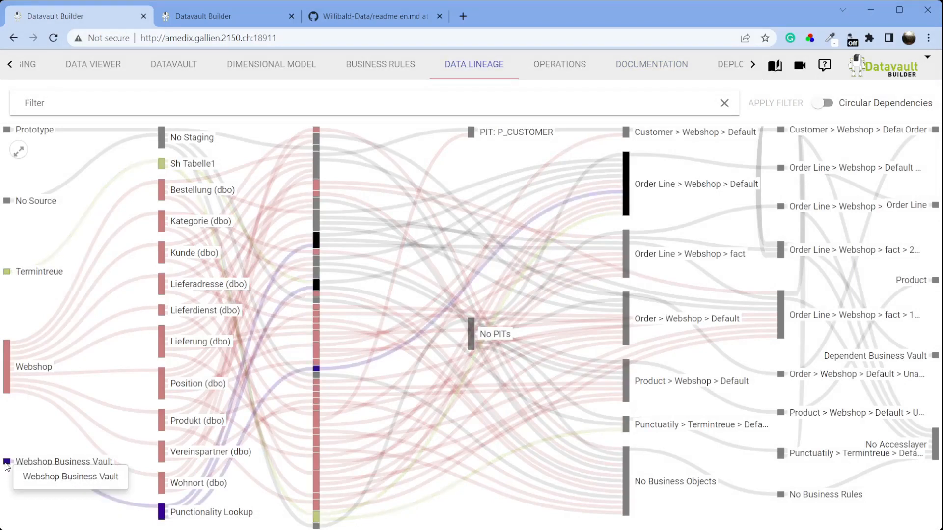
right_click(178, 352)
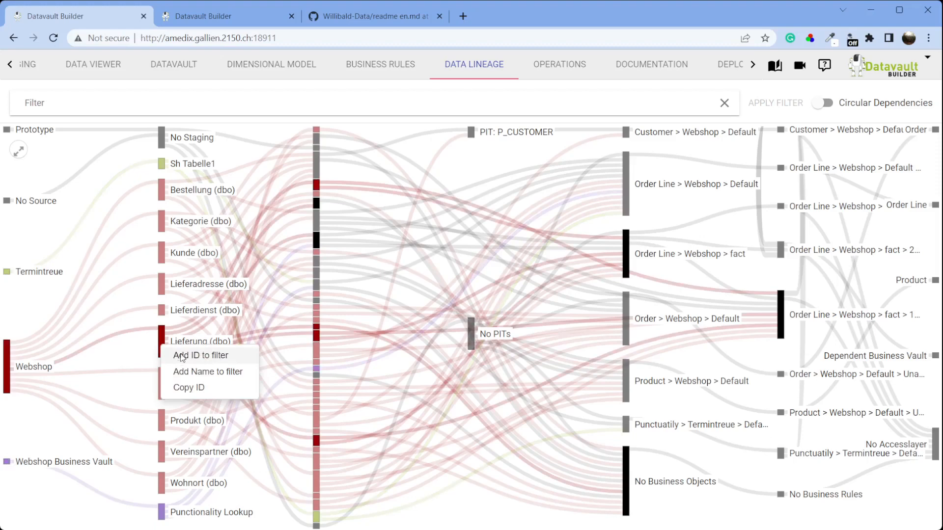
click(196, 354)
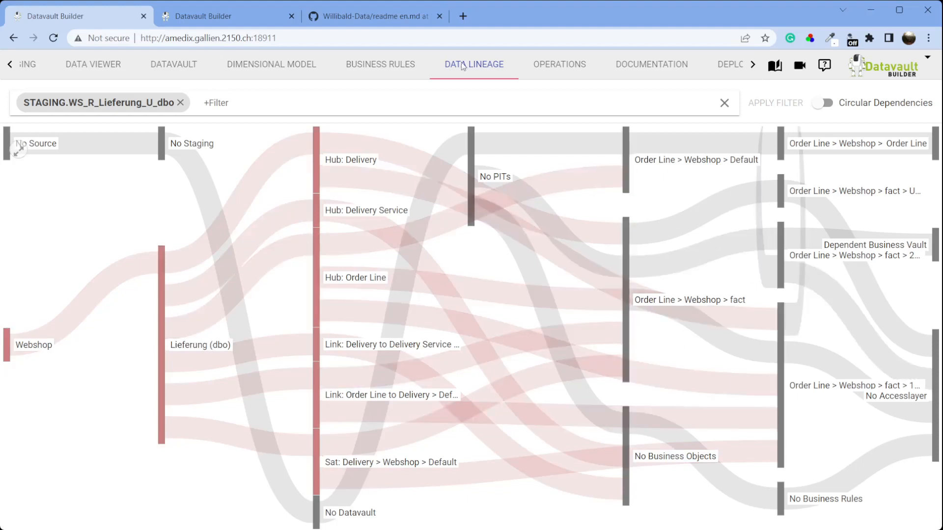
Step: Check the run status of the Webshop Default job and of the Webshop Business Vault Default job it triggers
click(533, 72)
click(103, 102)
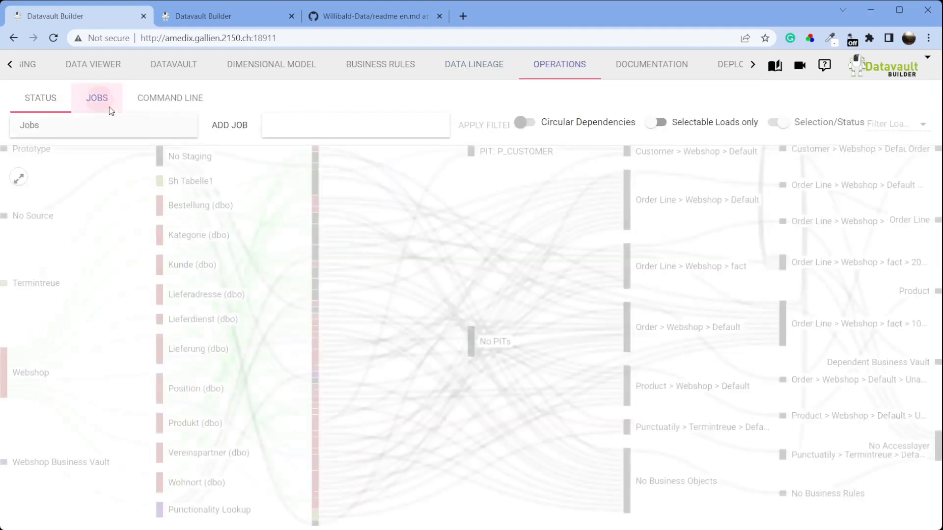
click(112, 133)
click(108, 216)
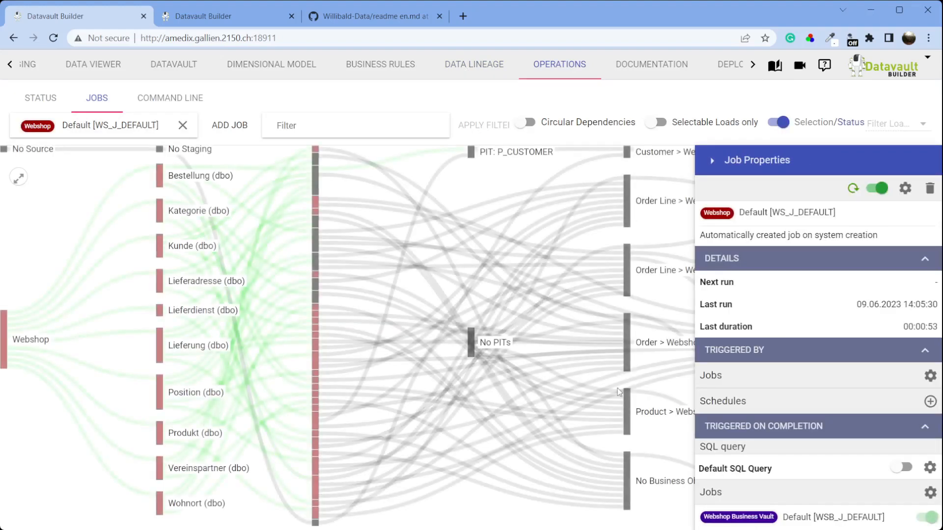
click(124, 130)
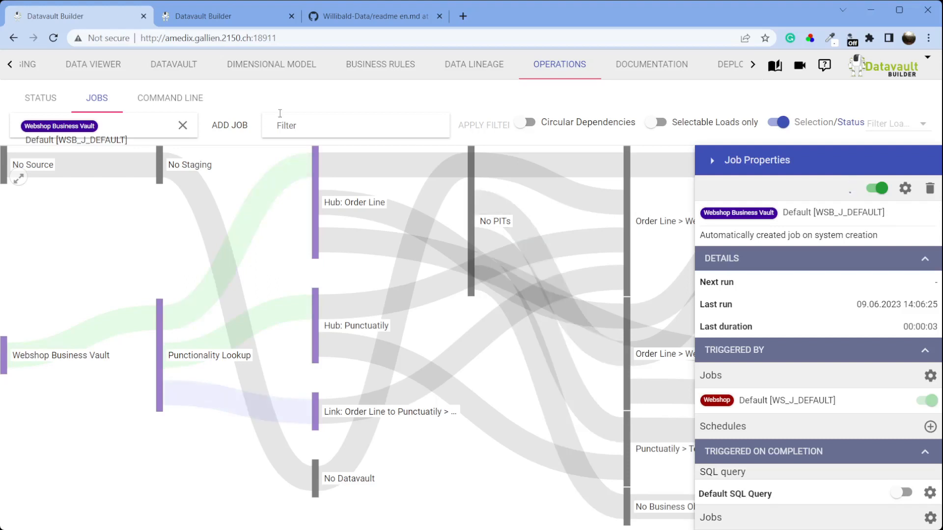
Step: Preview the Order Line business object's data in a maximized view and widen the Punctionality Rating column
click(301, 65)
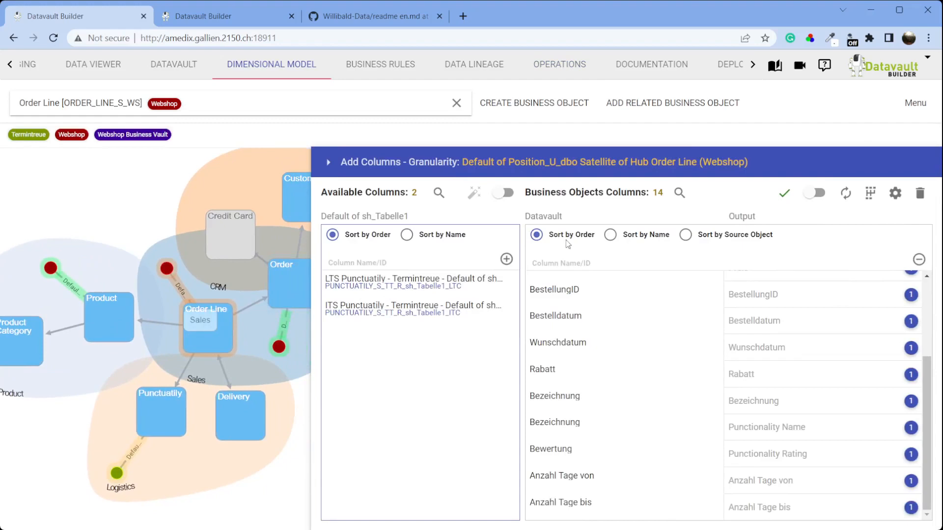
click(680, 192)
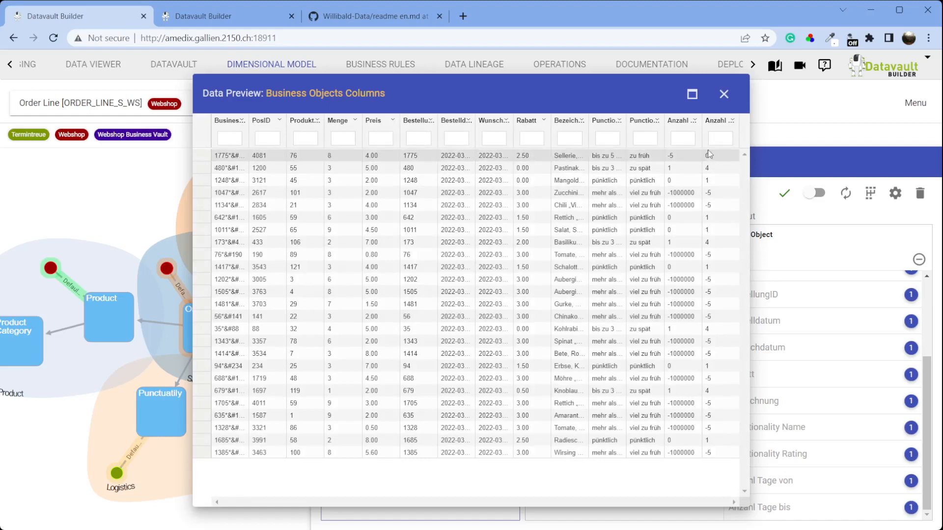
click(692, 94)
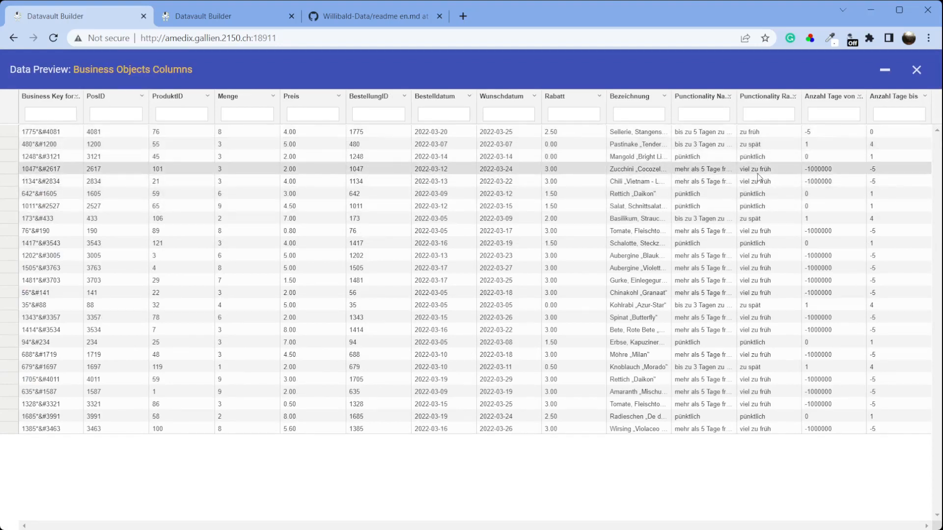
drag(800, 101, 833, 111)
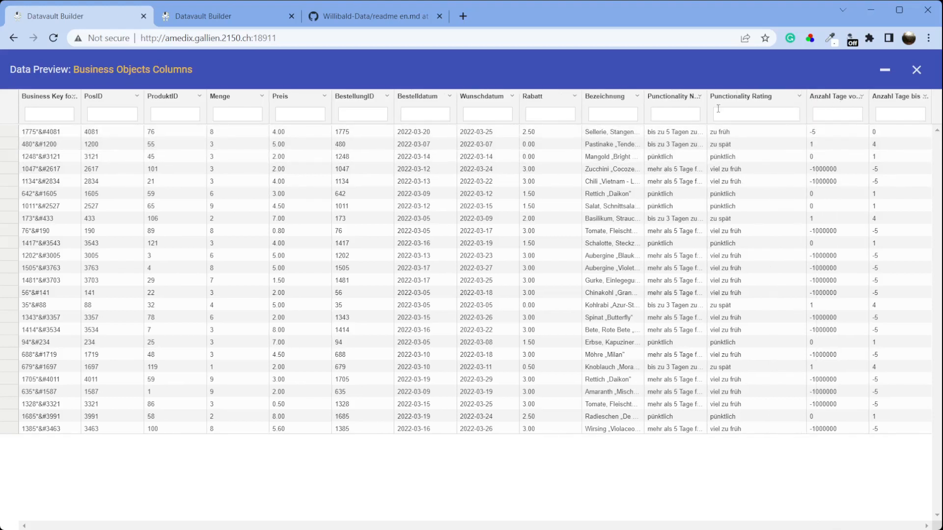
Step: Sort the preview descending by Punctionality Name and copy the business key of the first order line lacking punctuality data
click(700, 98)
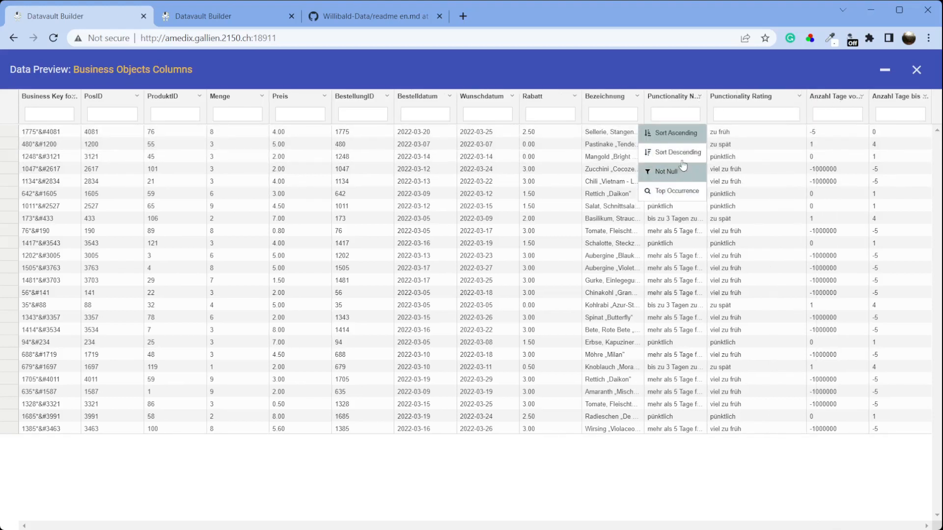
click(720, 172)
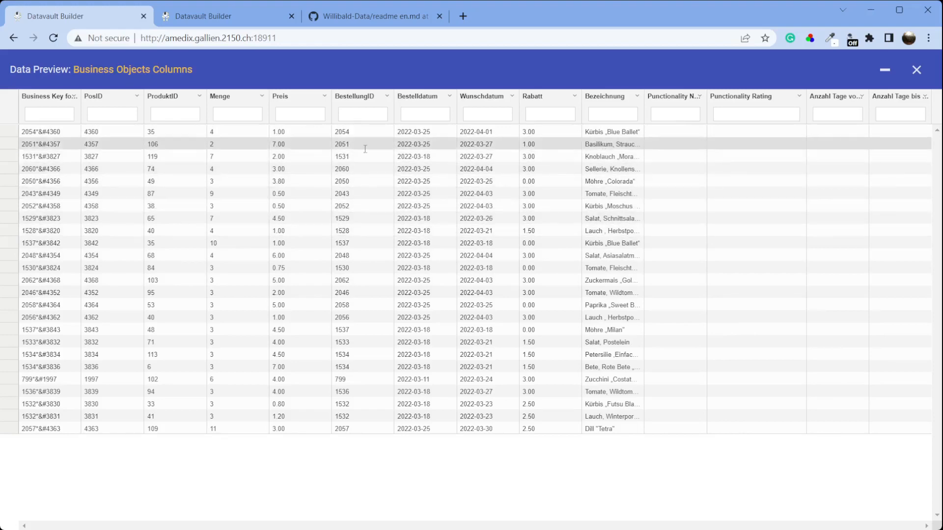
drag(61, 131, 21, 132)
key(ctrl+c)
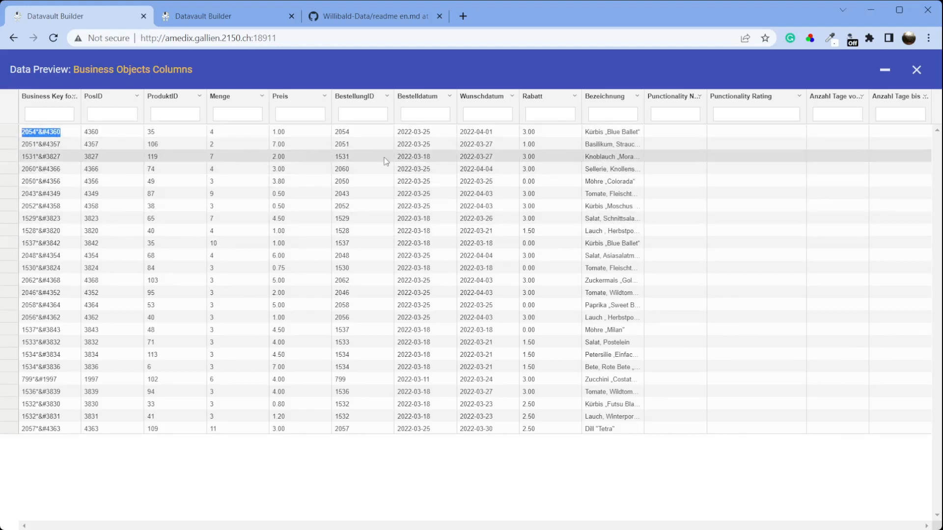
Step: Close the preview and filter the 10 Punctiality Calculation ruleset's results by the copied Order Line business key
click(916, 70)
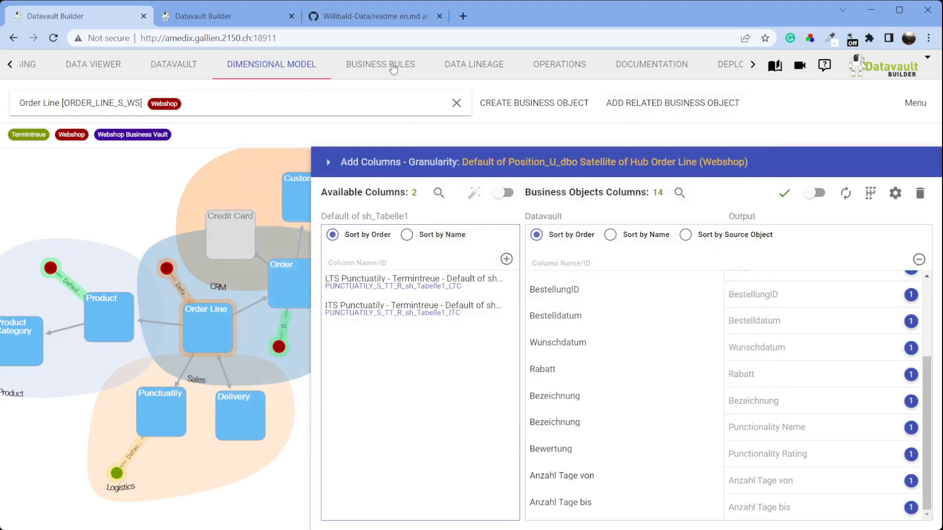
click(325, 162)
click(344, 65)
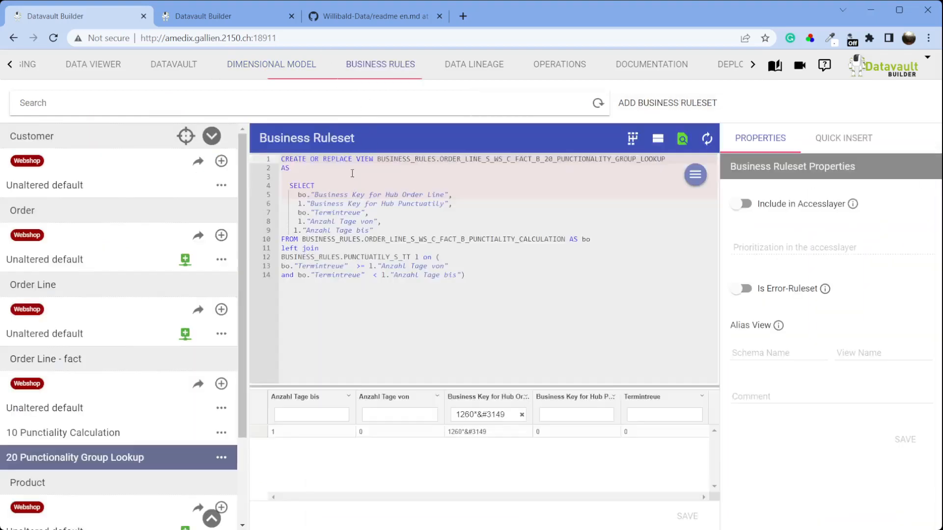
click(102, 434)
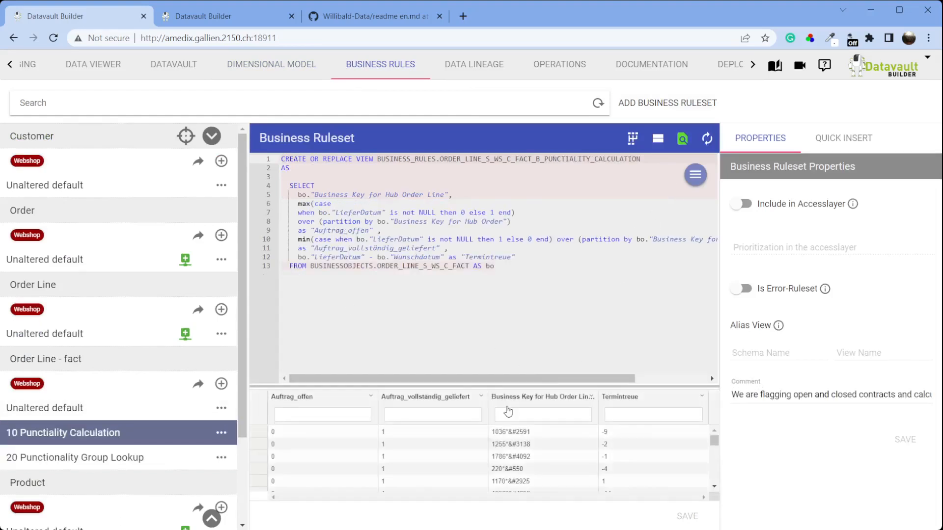
key(ctrl+v)
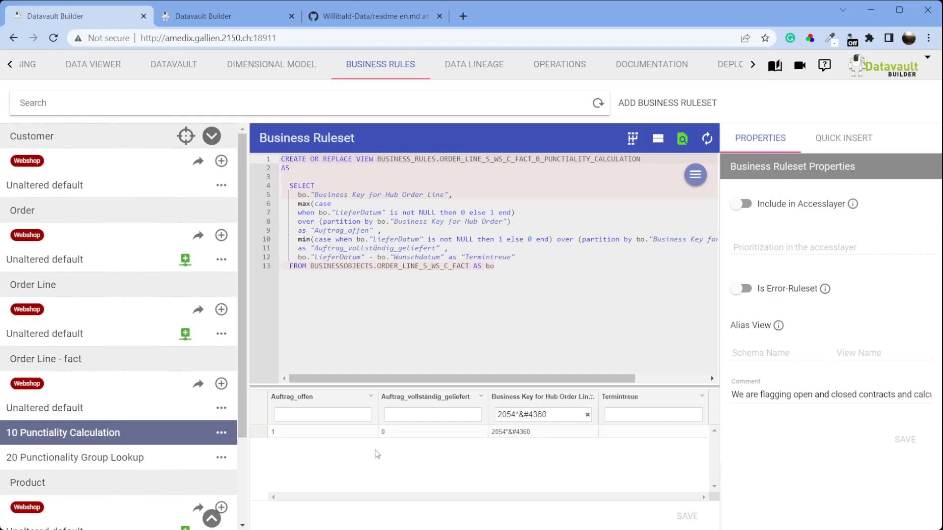
Step: In the 20 Punctionality Group Lookup ruleset, insert a "case when" line before the Business Key for Hub Punctuatily column
click(96, 458)
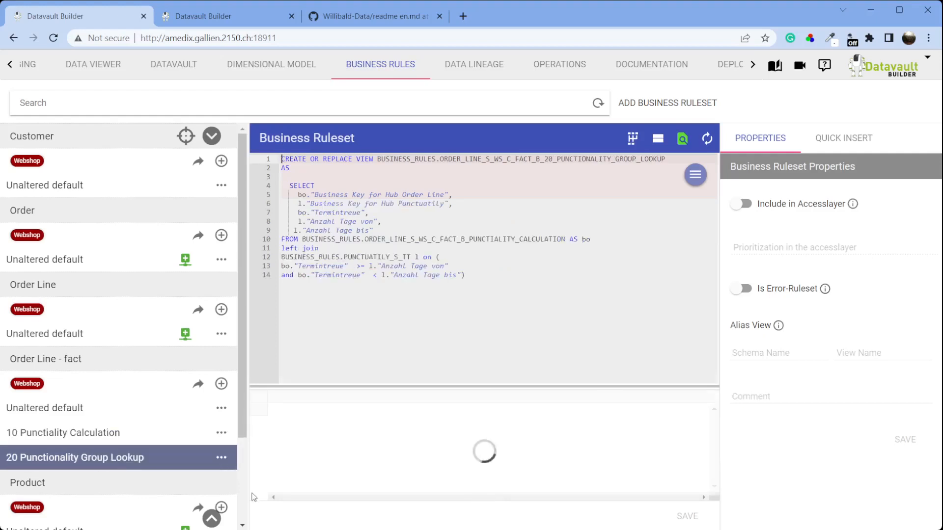
click(296, 213)
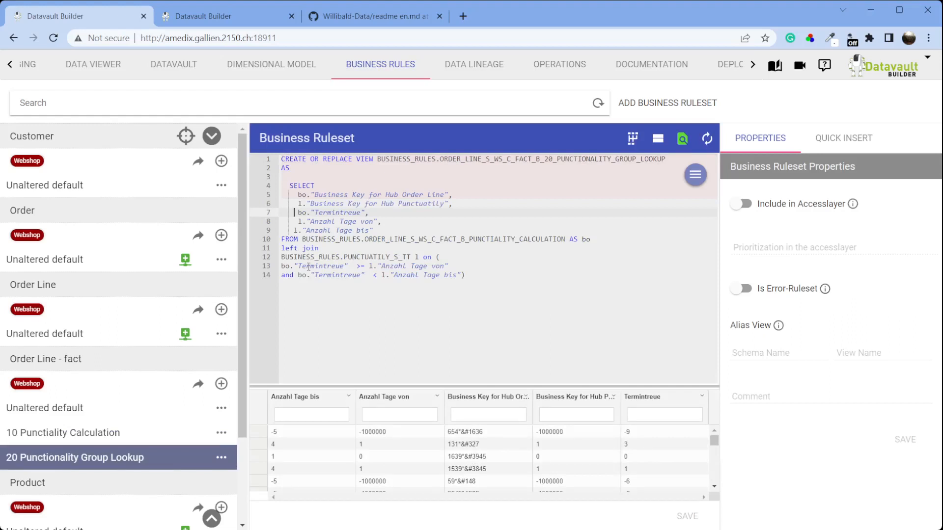
key(Up)
key(Return)
key(Up)
text(case whe )
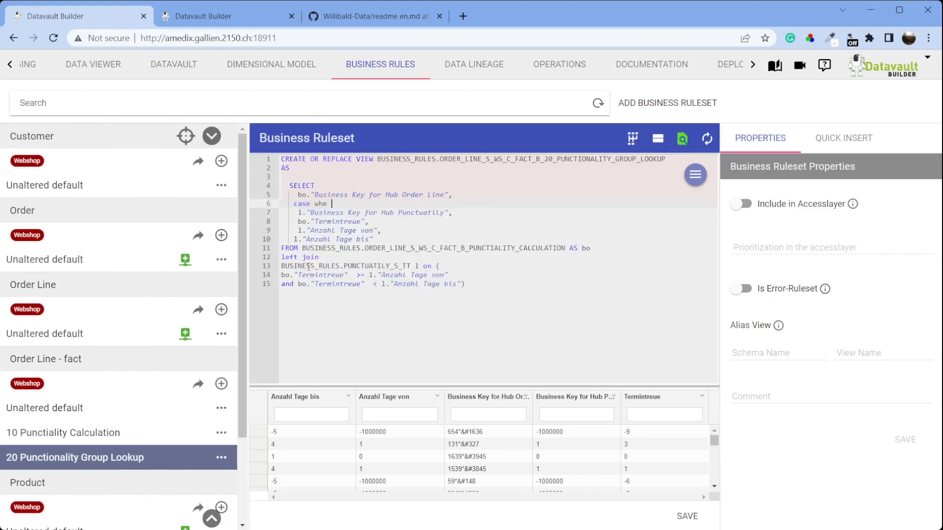
text(n)
key(Escape)
Step: Complete the case condition as bo."Termintreue" is not null then, directly above the Business Key for Hub Punctuatily column
key(Down)
key(Home)
key(Down)
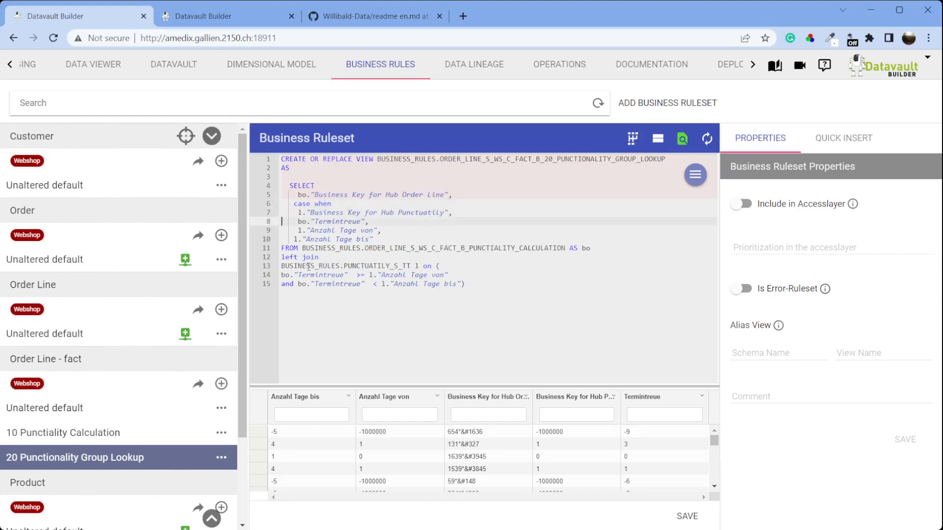
key(shift+Down)
key(ctrl+c)
key(Up)
key(Up)
key(Up)
key(End)
key(ctrl+v)
key(Left)
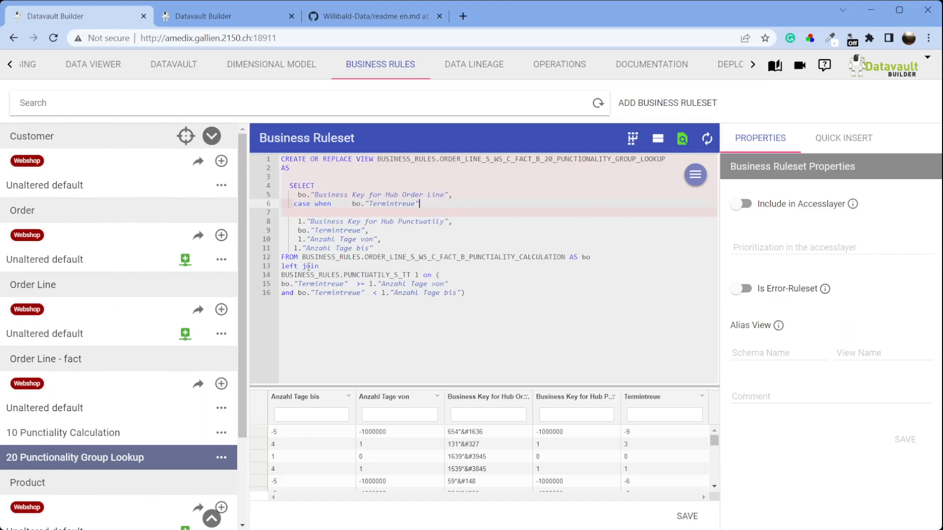
text(is not)
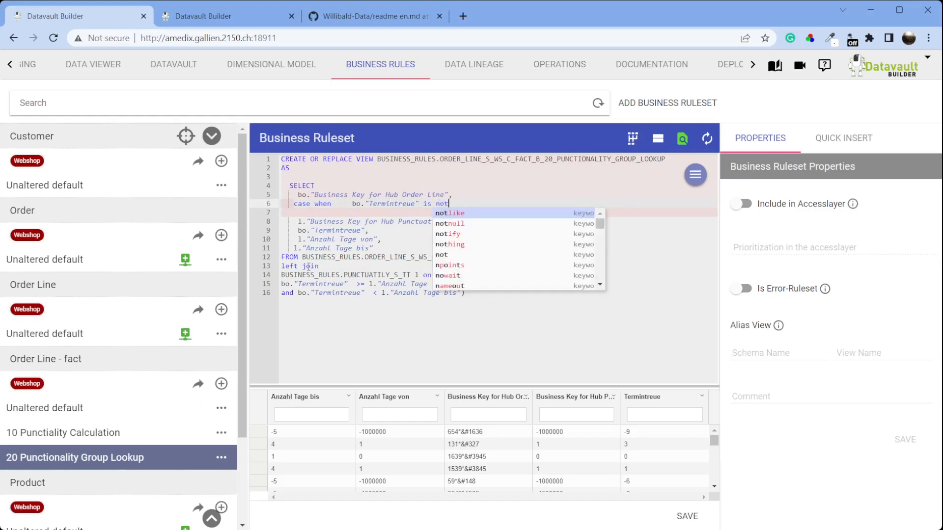
text( null then)
key(Down)
key(Delete)
key(Down)
key(Up)
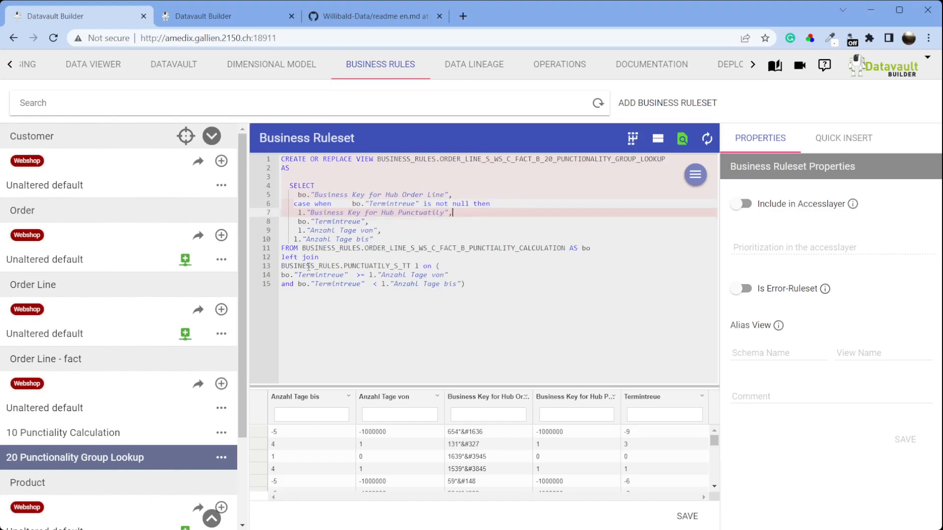
Step: Add an else branch with empty quotes on its own line between the Business Key for Hub Punctuatily column and its trailing comma
key(End)
key(Left)
key(Return)
key(Return)
key(Up)
text(else)
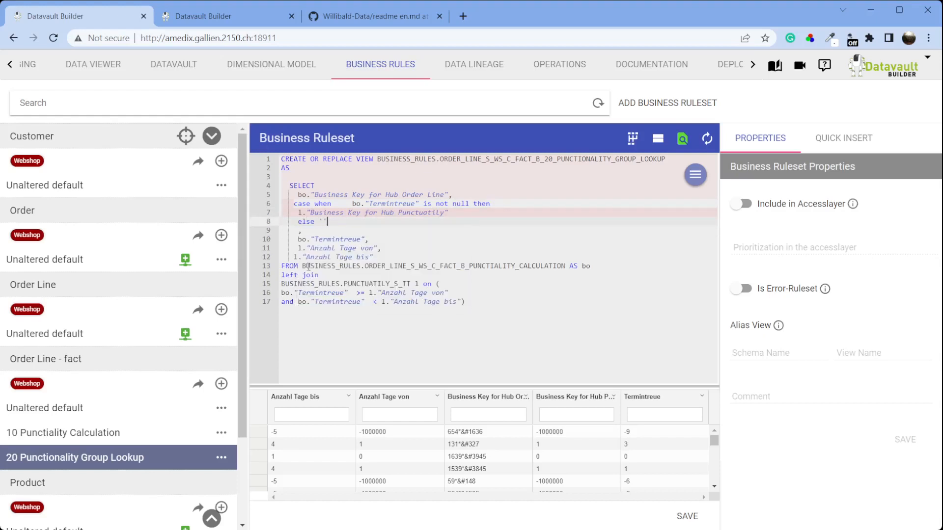
Step: In the second Datavault Builder tab, open the Punctuatily default ruleset and enlarge its results area to review the punctuality groups
click(191, 21)
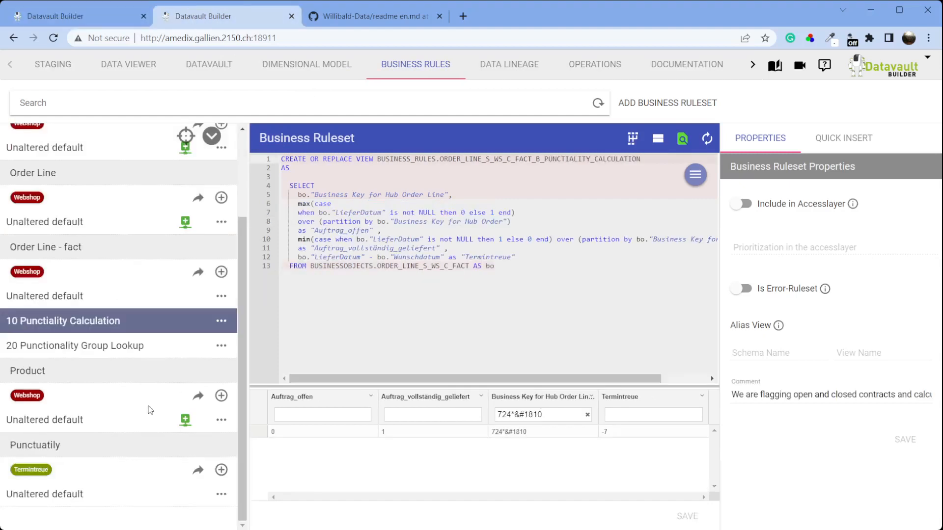
click(73, 494)
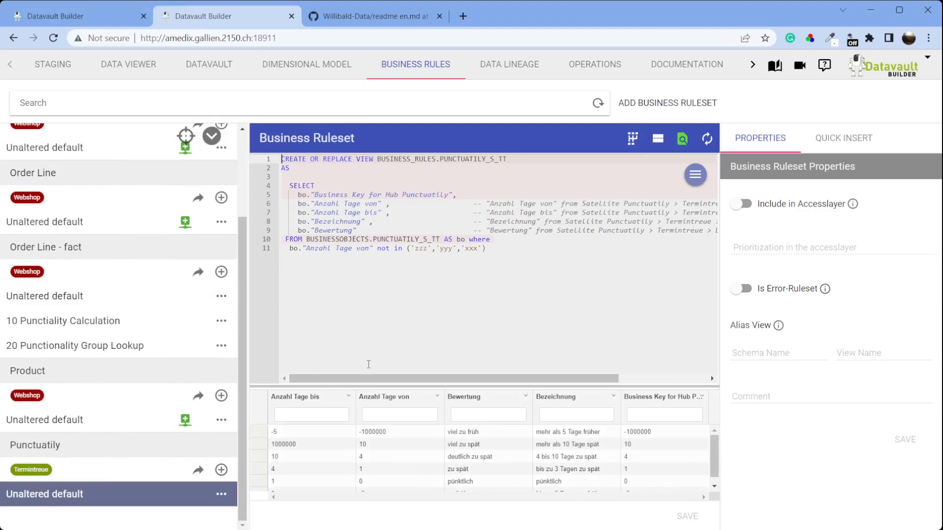
scroll(451, 471, down, 1)
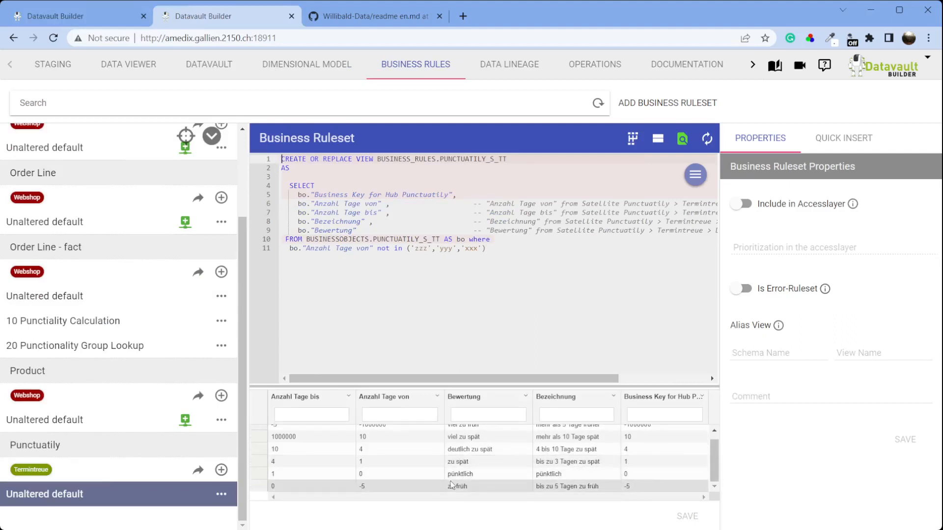
scroll(451, 479, up, 1)
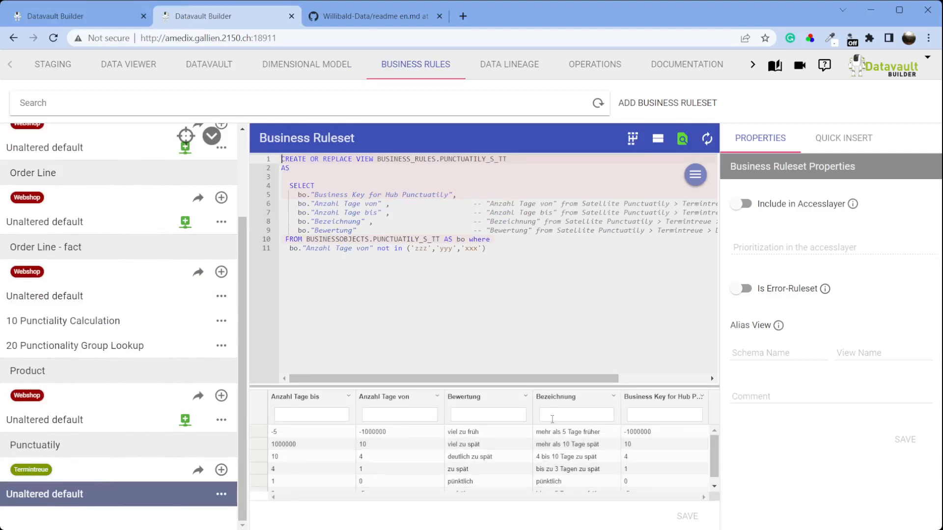
drag(521, 385, 519, 313)
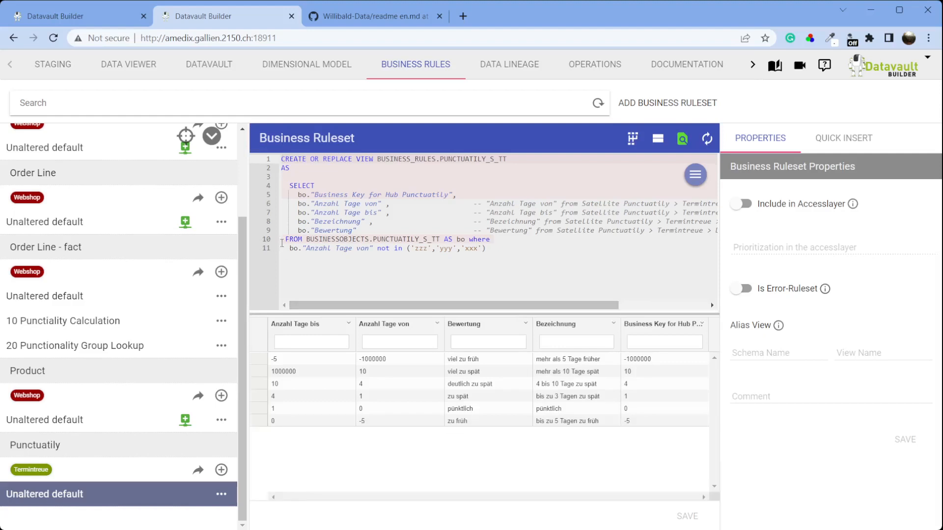
Step: Comment out the Punctuatily ruleset's where filter on "Anzahl Tage von" and refresh the results to inspect the excluded group keys
click(290, 248)
text(--)
key(ctrl+s)
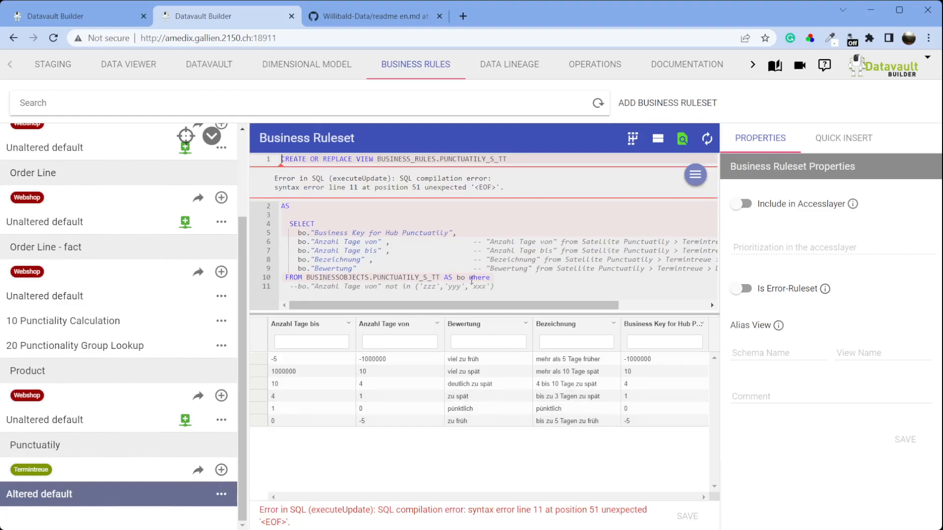
click(471, 279)
text(--)
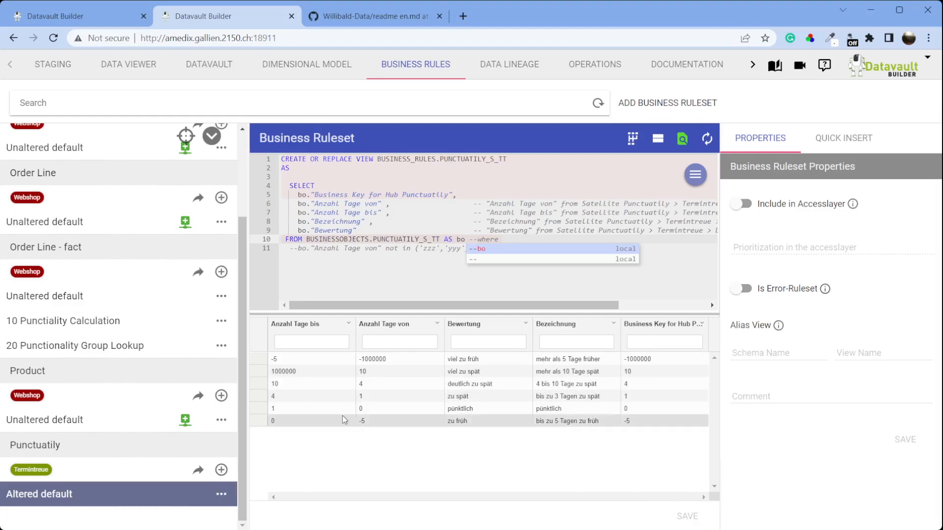
click(711, 139)
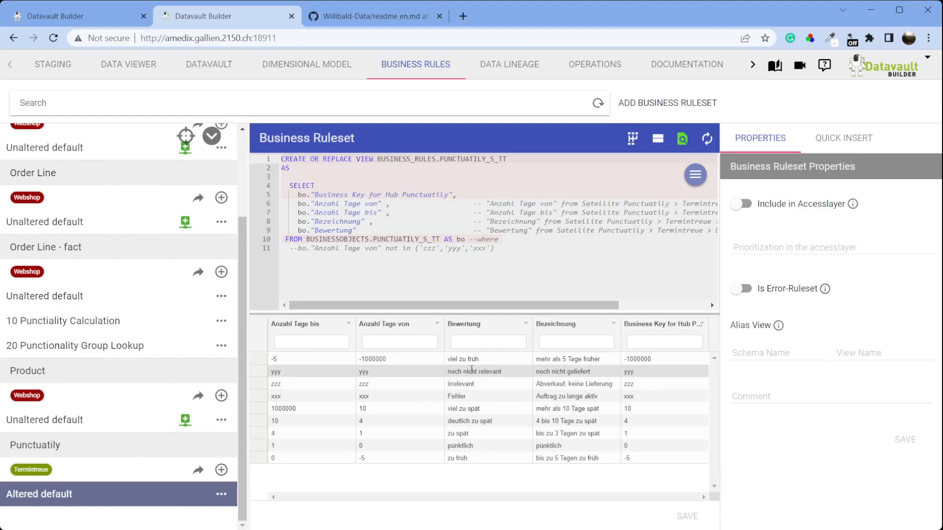
double_click(274, 373)
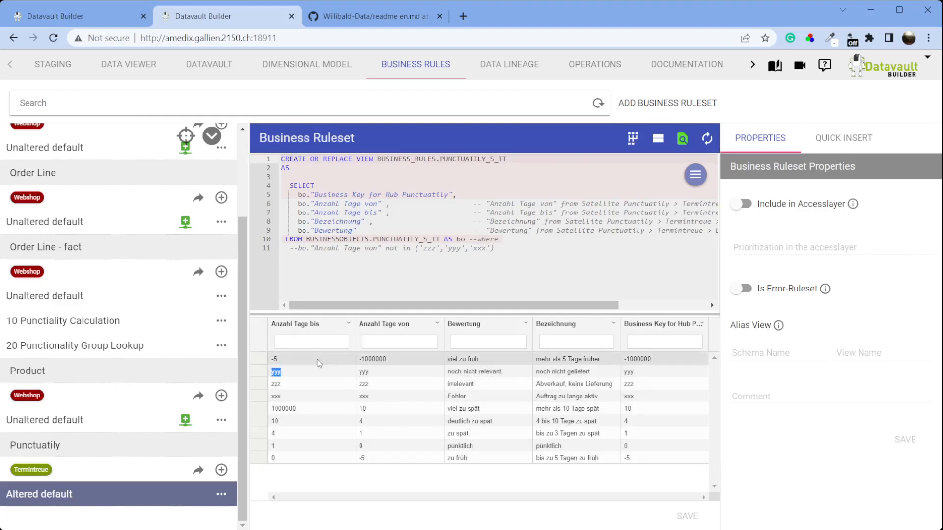
Step: Restore the where filter in the Punctuatily ruleset by removing both comment markers, and save it
click(301, 247)
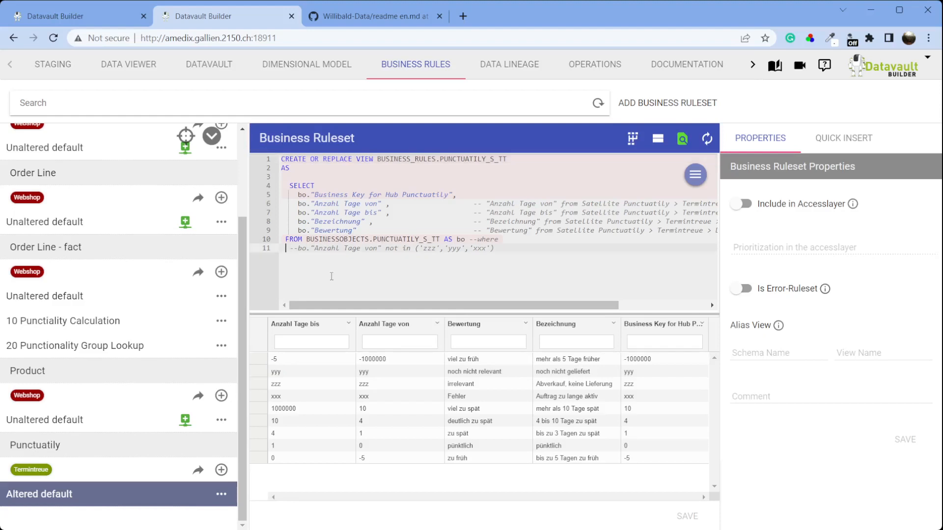
key(BackSpace)
key(BackSpace)
key(Left)
key(Left)
key(Left)
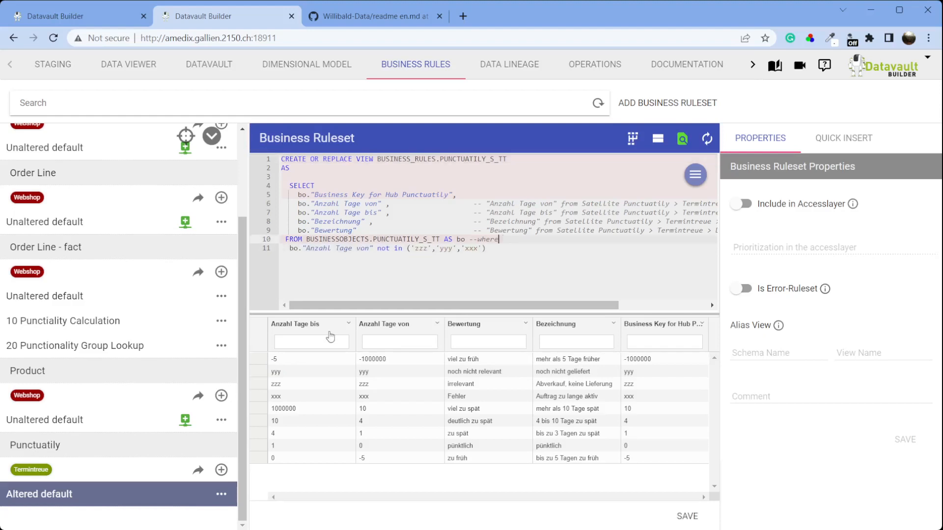
key(BackSpace)
key(BackSpace)
key(ctrl+s)
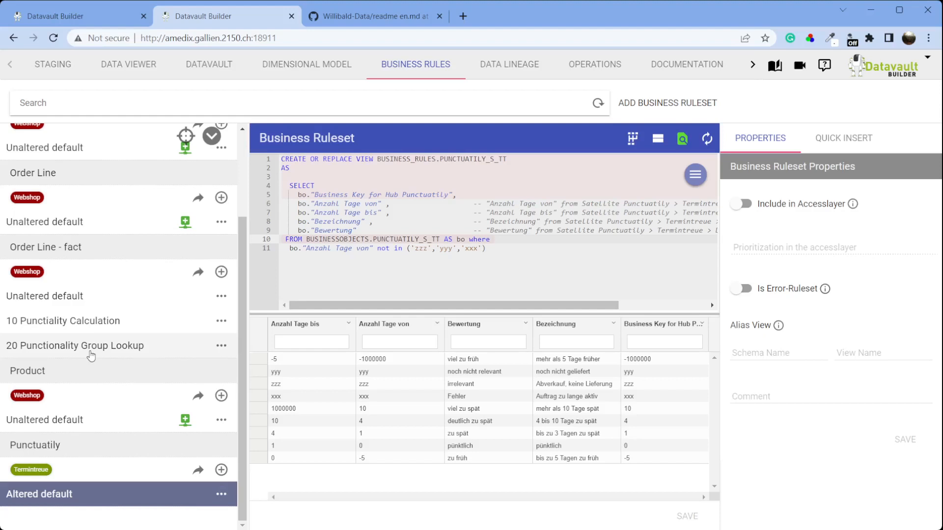
Step: Back in the 20 Punctionality Group Lookup ruleset, finish the case with else 'yyy' end as "Business Key for Hub Punctuatily" and save
key(ctrl+shift+Tab)
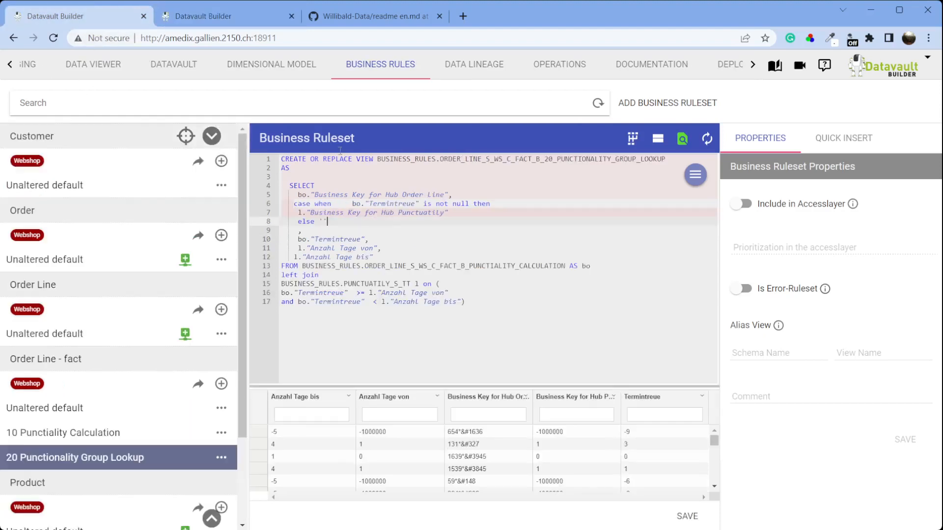
key(BackSpace)
key(BackSpace)
key(BackSpace)
text(end)
key(Up)
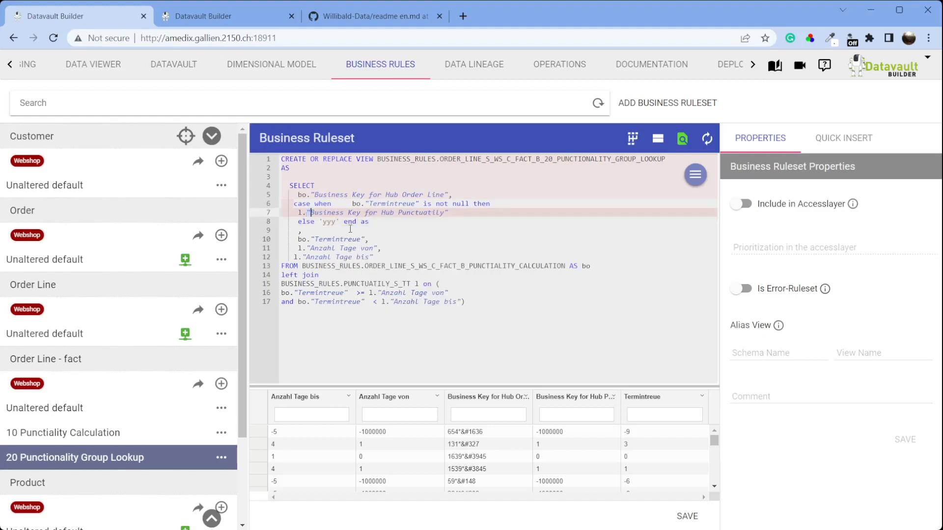
key(ctrl+c)
key(Down)
key(ctrl+v)
key(ctrl+s)
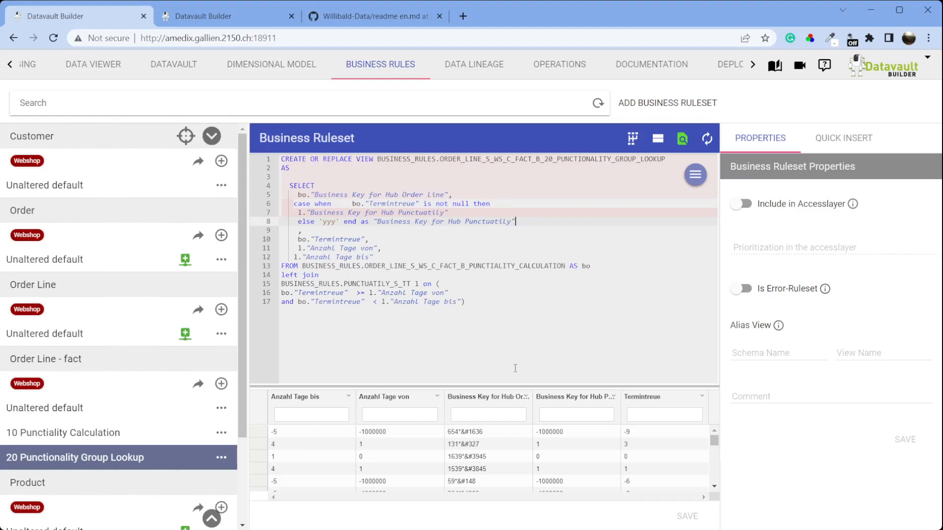
Step: Check the selected columns of the Punctionality Lookup staging table, leaving its settings as they are
double_click(10, 65)
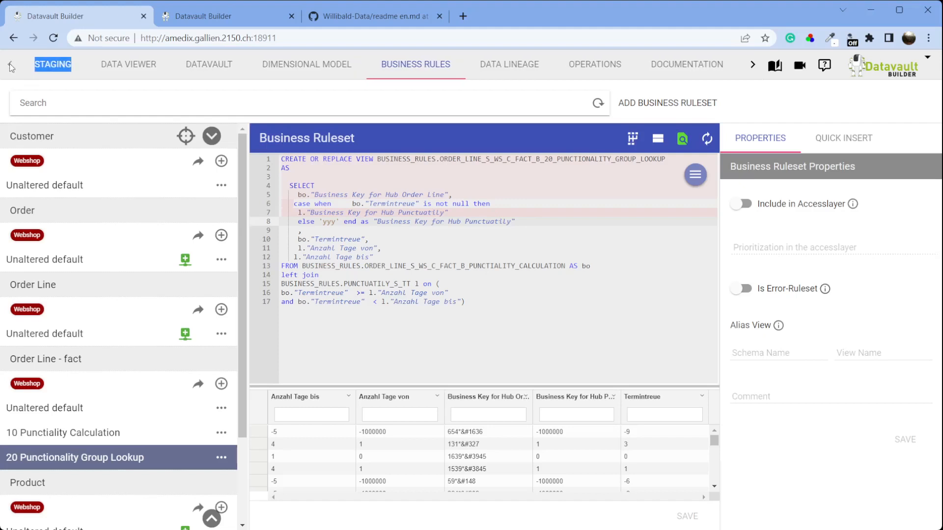
click(52, 65)
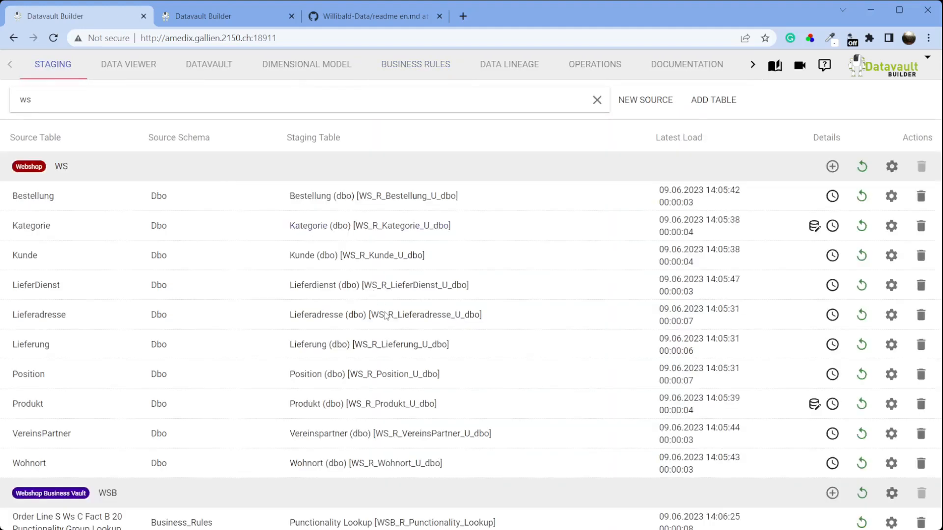
click(893, 523)
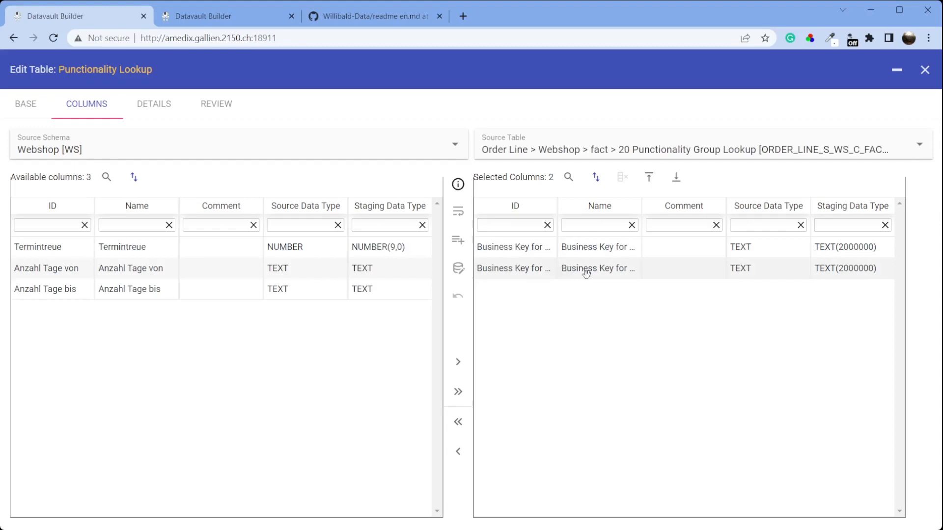
click(923, 73)
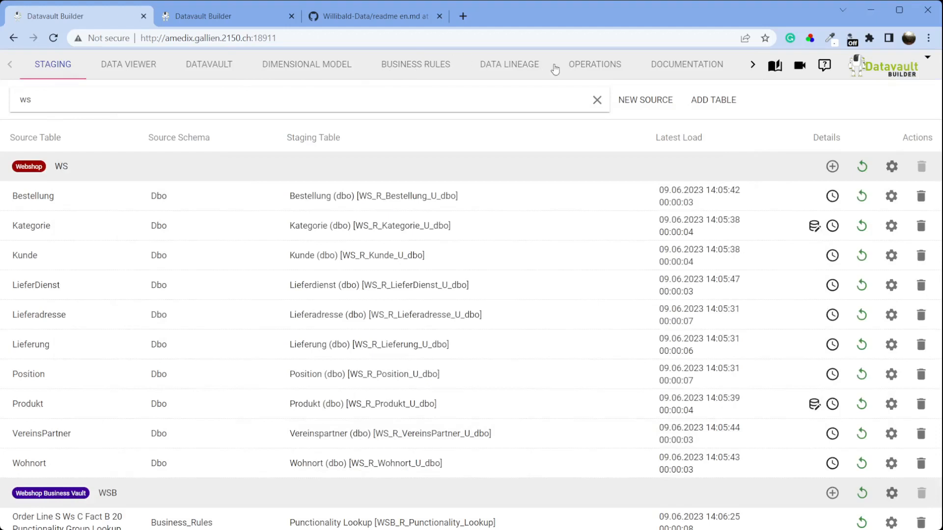
Step: Filter the 20 Punctionality Group Lookup ruleset's results by yyy in the Business Key for Hub Punctuatily column
click(405, 73)
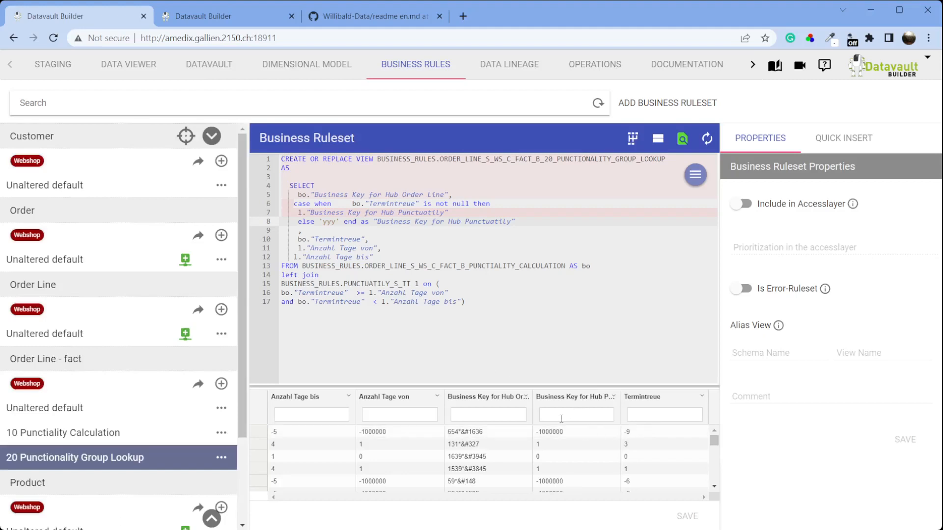
click(566, 417)
text(yyy)
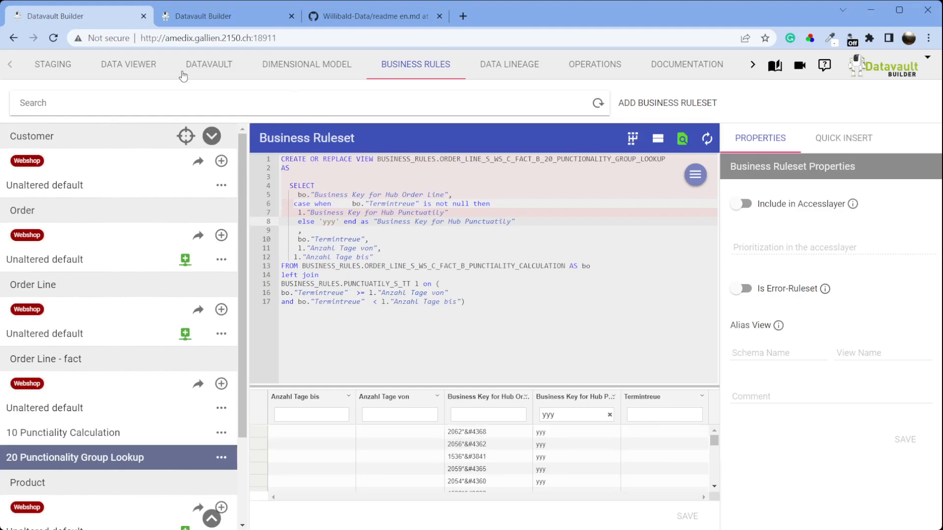
Step: Run the Webshop Business Vault job Default [WSB_J_DEFAULT]
click(580, 67)
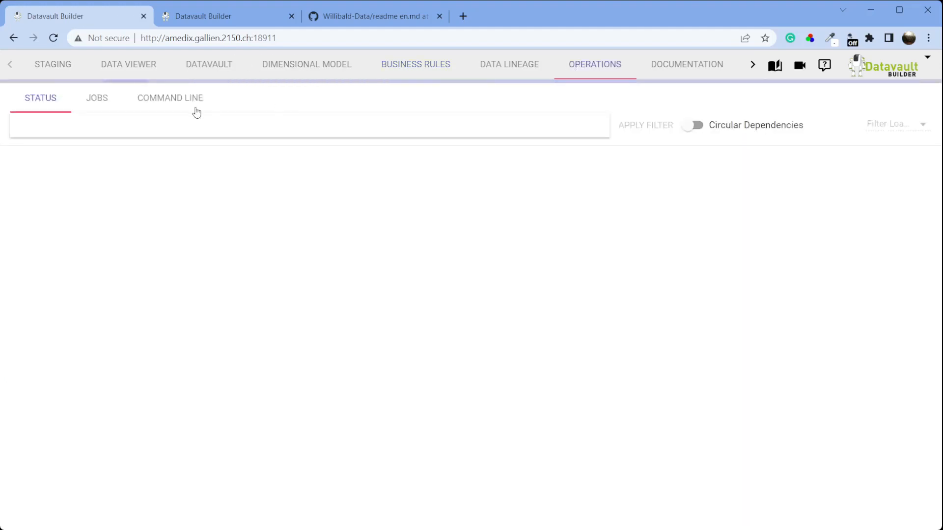
click(94, 99)
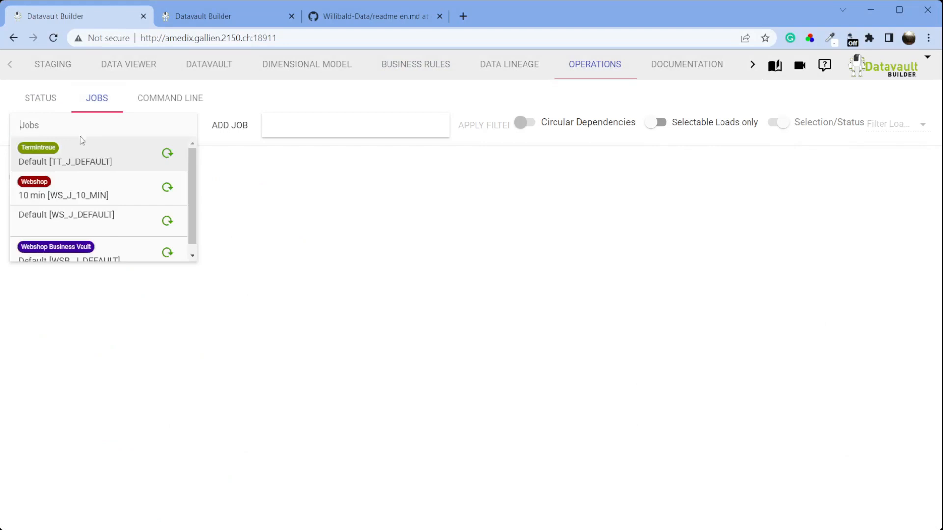
click(81, 253)
click(854, 191)
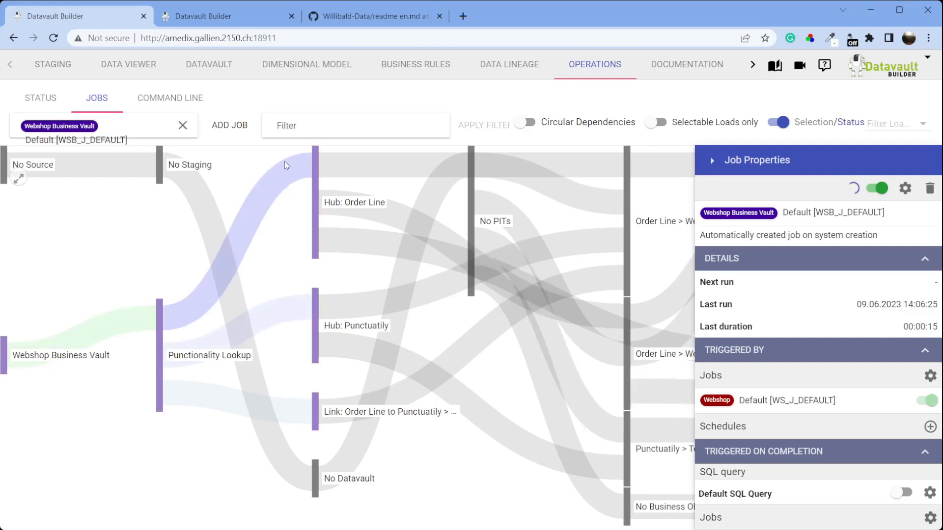
Step: Check the Data Vault model and preview the data of the Order Line business object's columns in the dimensional model
click(316, 76)
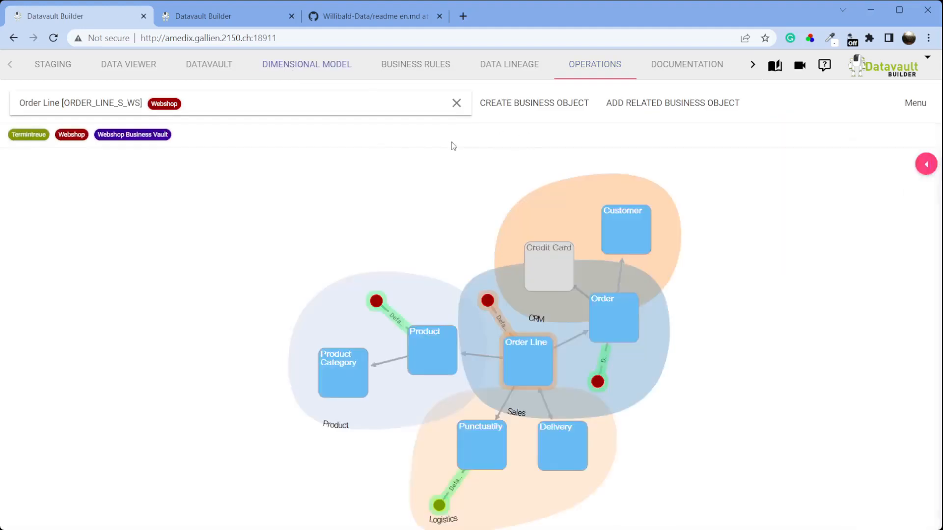
click(210, 77)
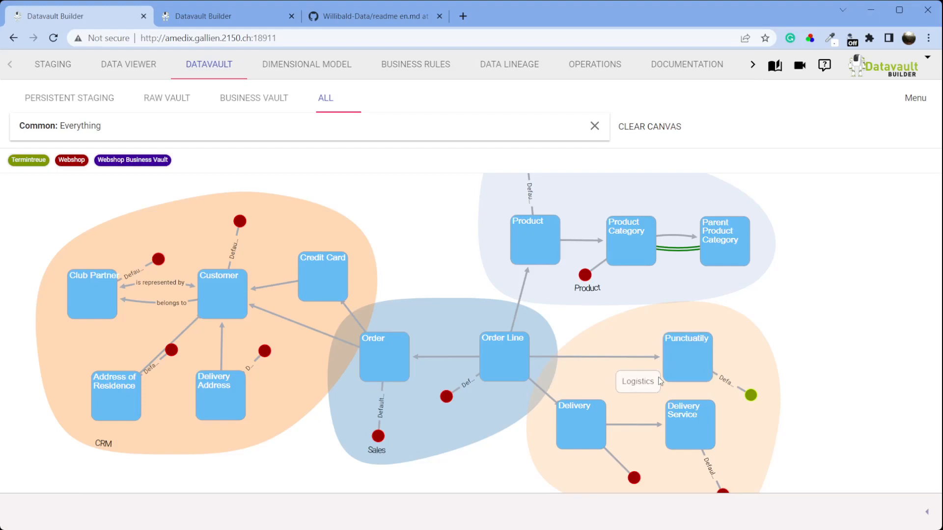
click(297, 69)
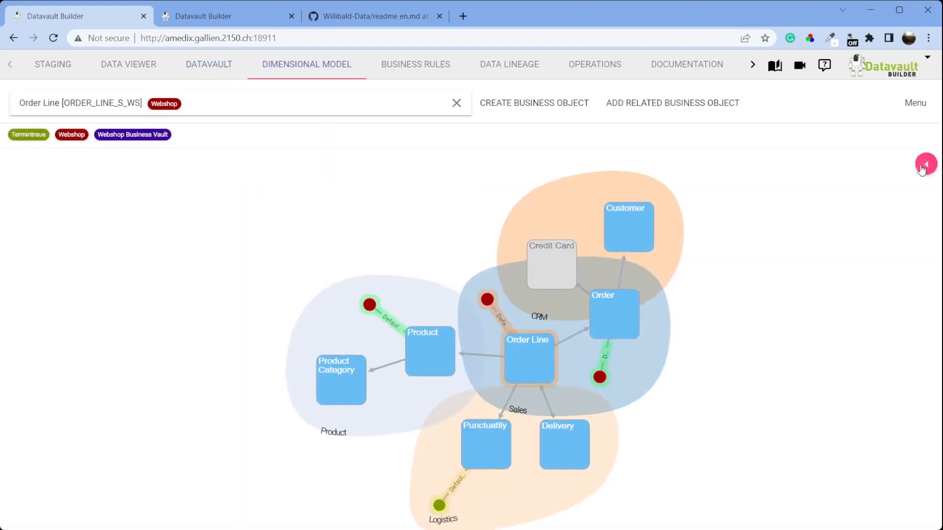
click(926, 163)
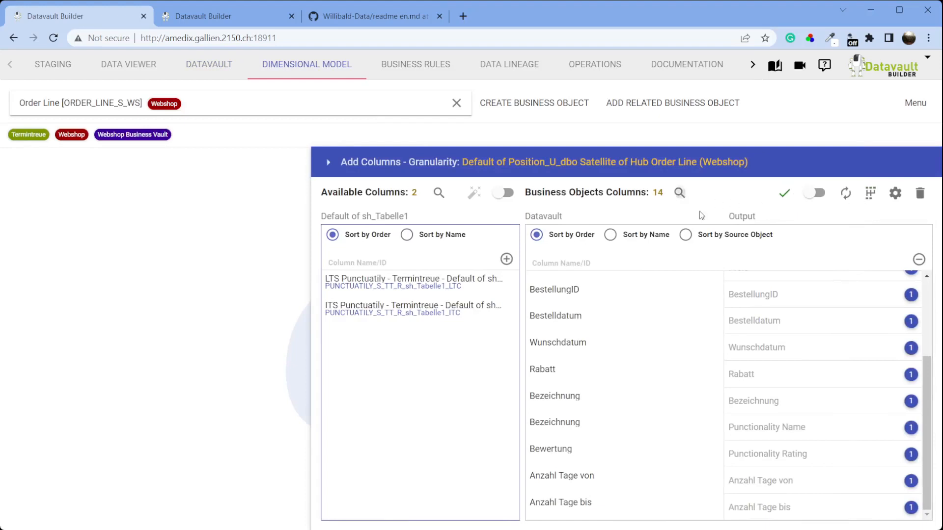
click(679, 192)
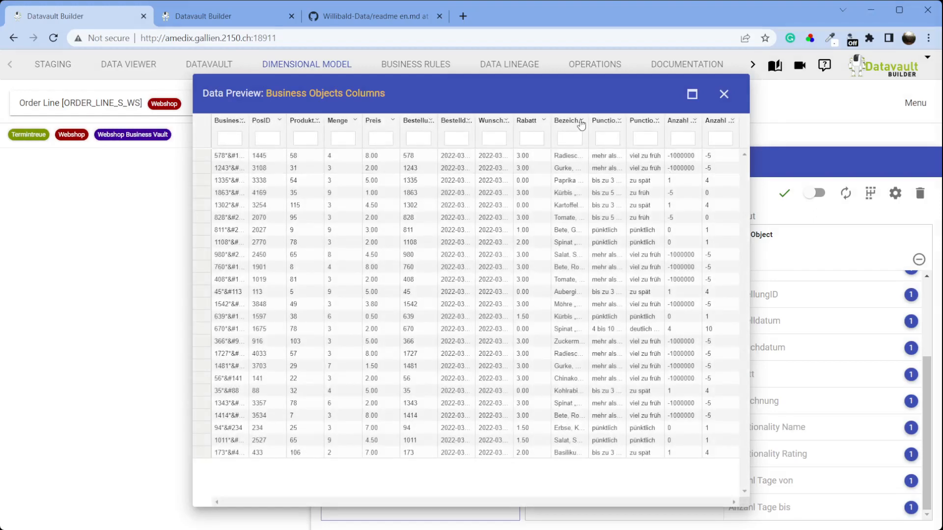
Step: Sort the Order Line data preview descending by Anzahl Tage von, view it enlarged, and close the preview and column editor
click(581, 122)
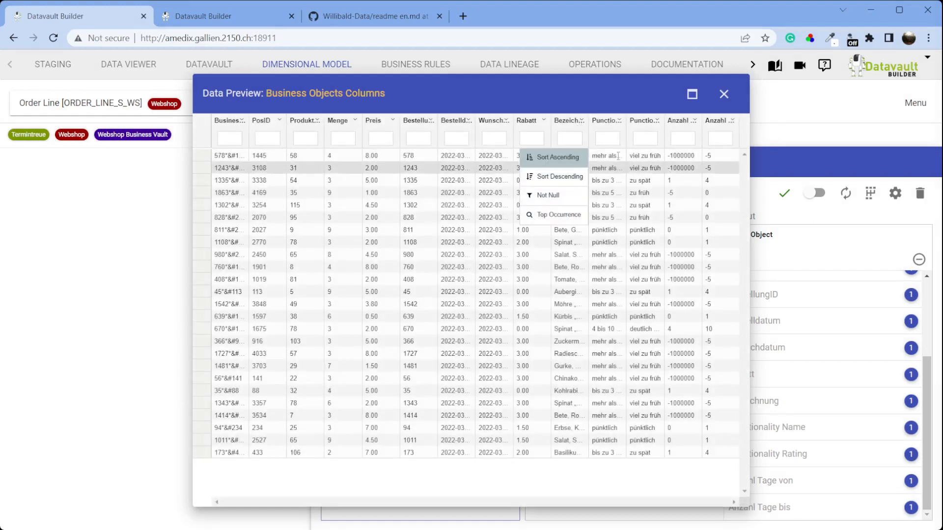
click(694, 122)
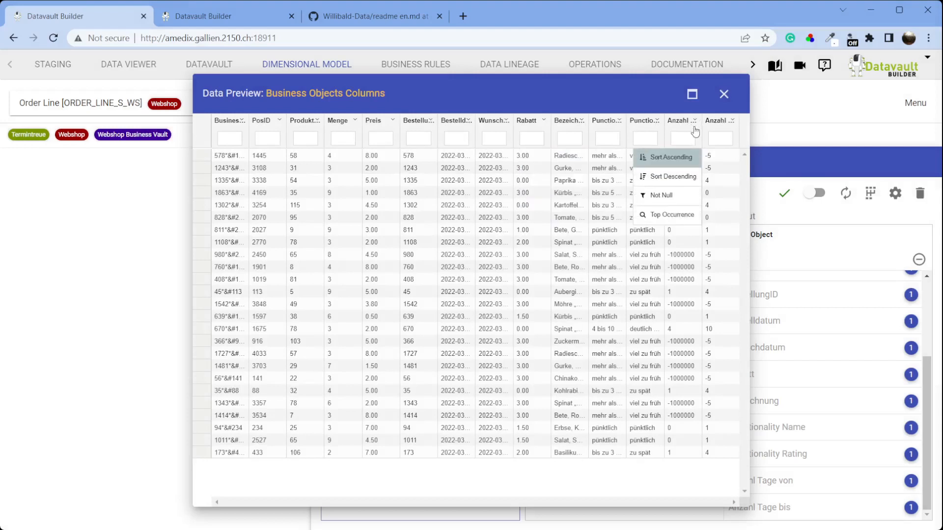
click(681, 177)
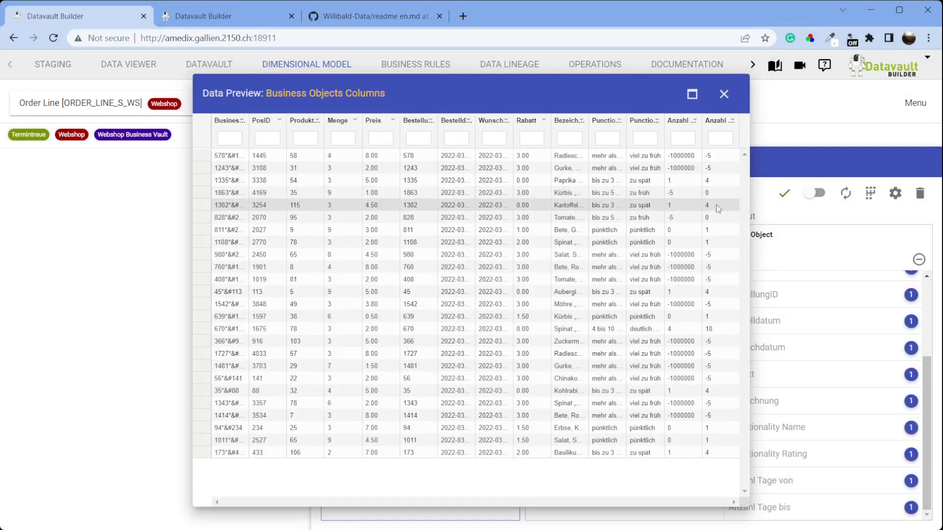
click(692, 95)
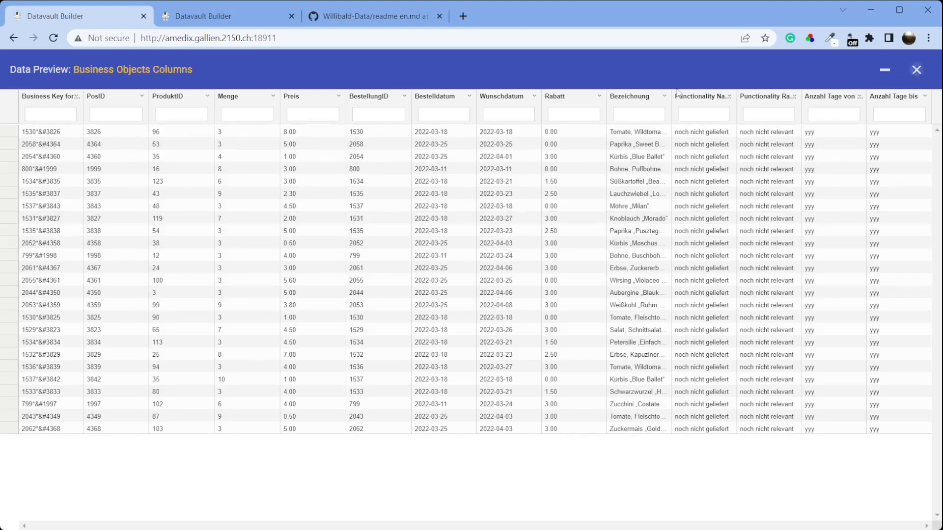
key(Escape)
click(328, 165)
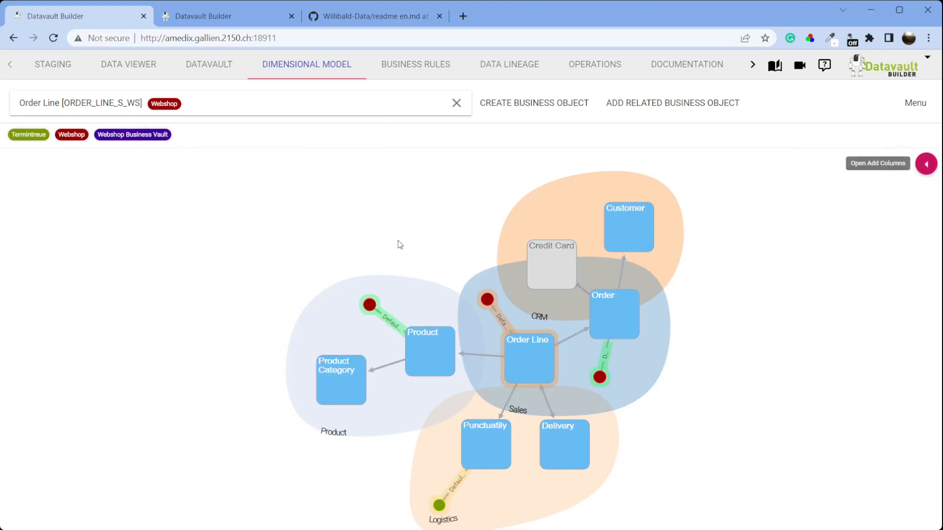
Step: Review the 10 Punctiality Calculation, 20 Punctionality Group Lookup and Punctuatily Altered default business rulesets
click(413, 73)
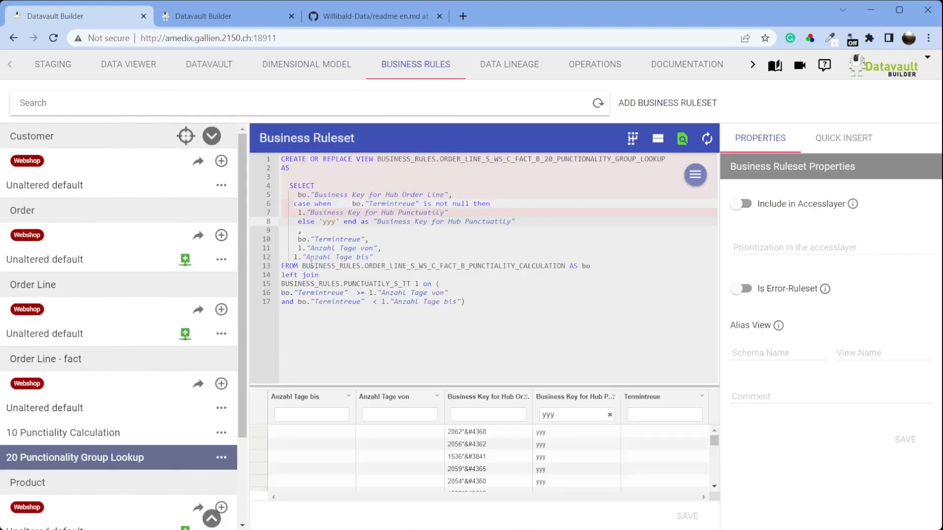
scroll(197, 432, down, 2)
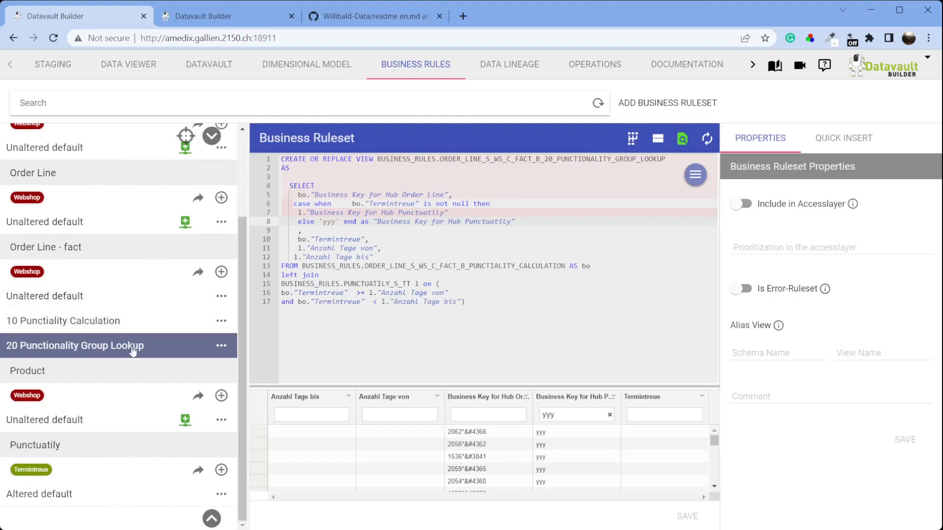
click(110, 332)
click(110, 349)
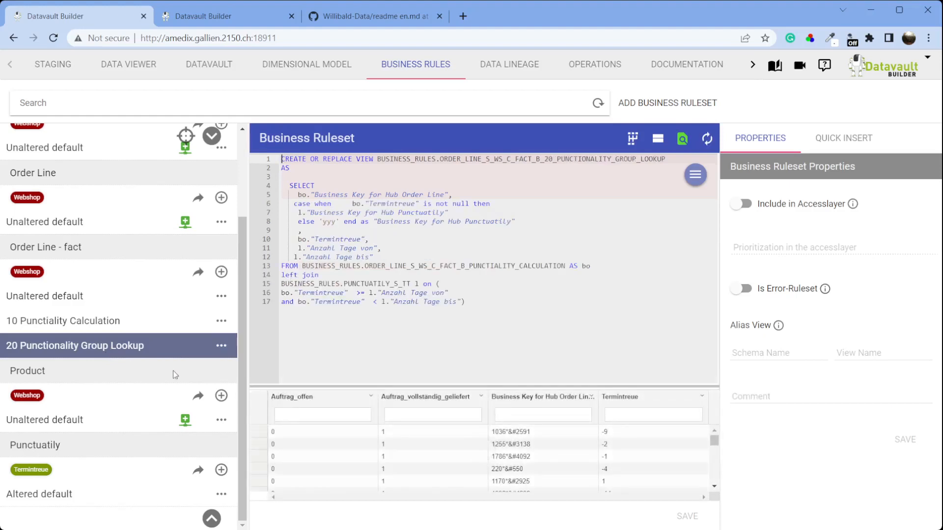
click(69, 497)
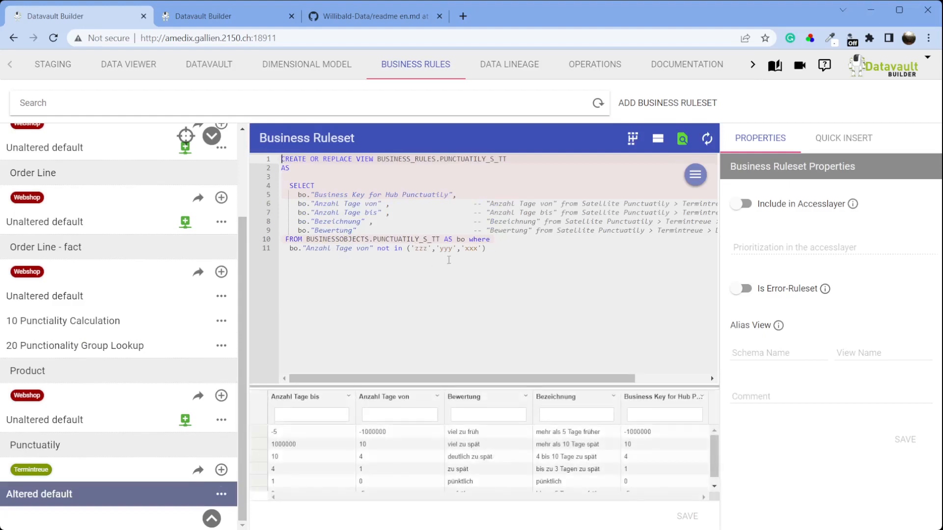
click(81, 352)
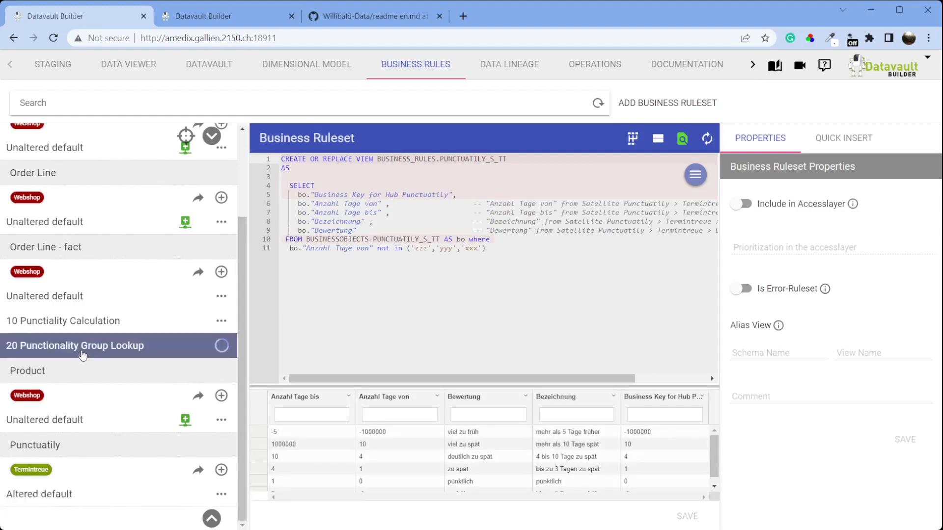
Step: Load the Order Line - fact [ORDER_LINE_S_WS_C_FACT] business object in the dimensional model
click(210, 66)
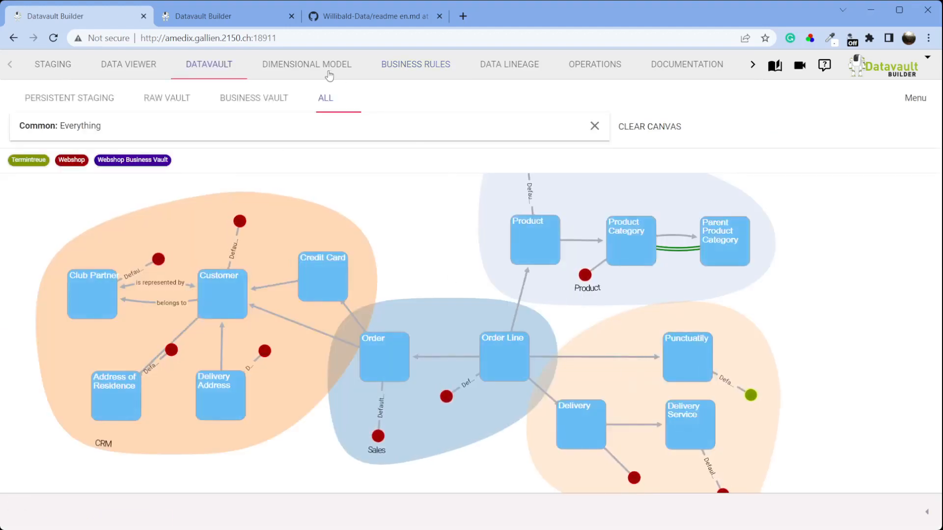
click(329, 74)
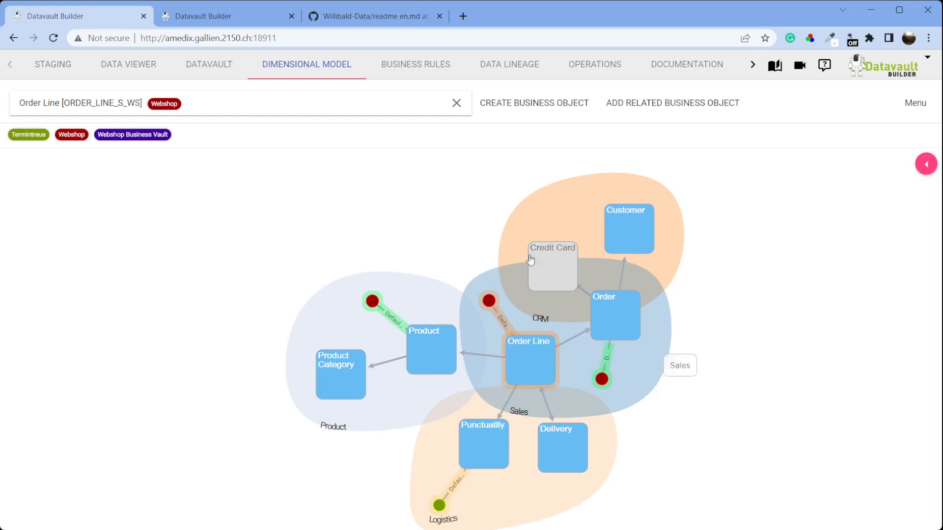
click(319, 104)
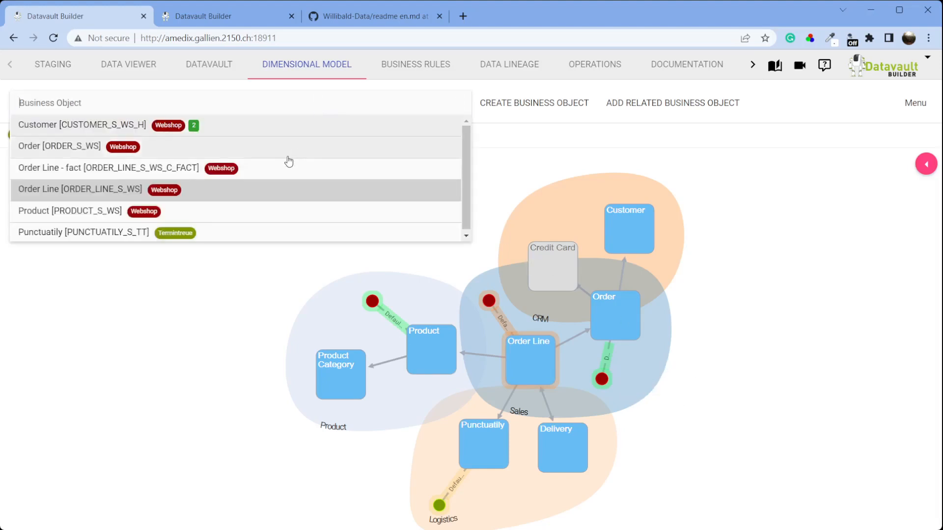
click(261, 177)
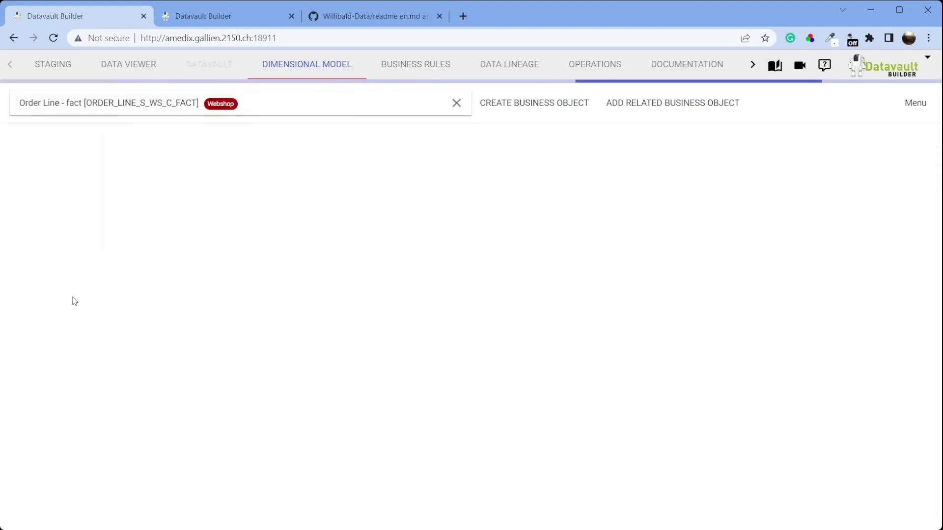
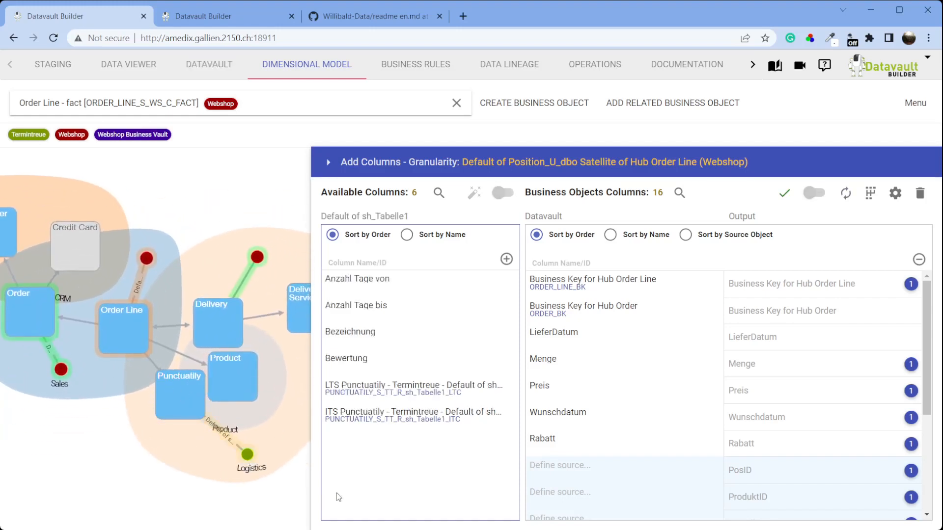
click(502, 193)
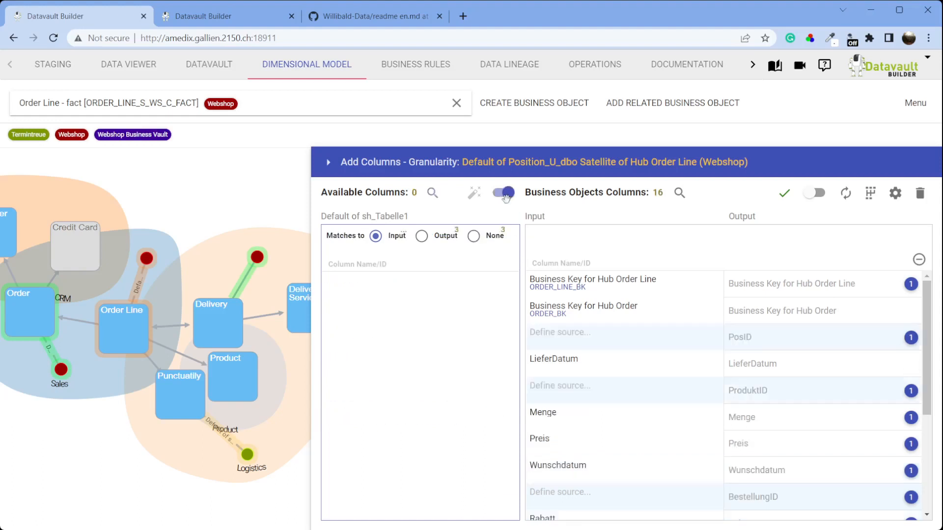
click(423, 237)
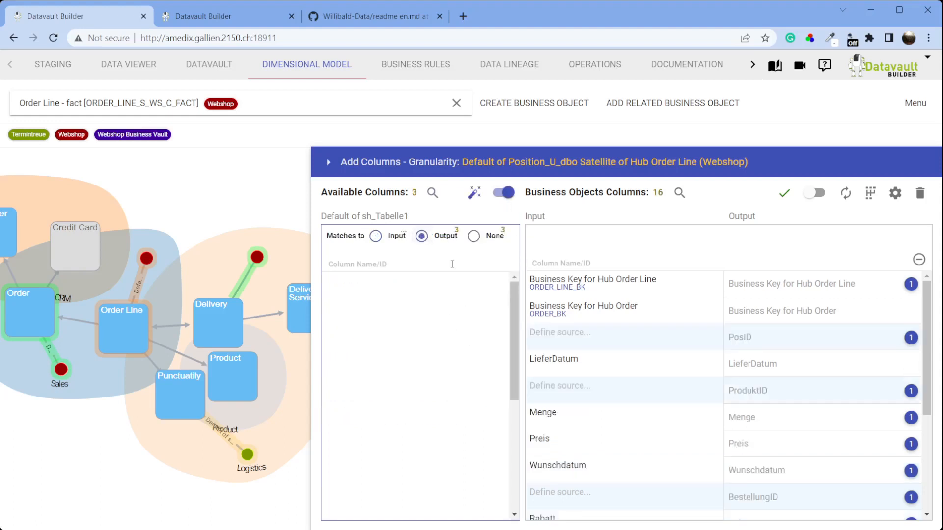
click(503, 193)
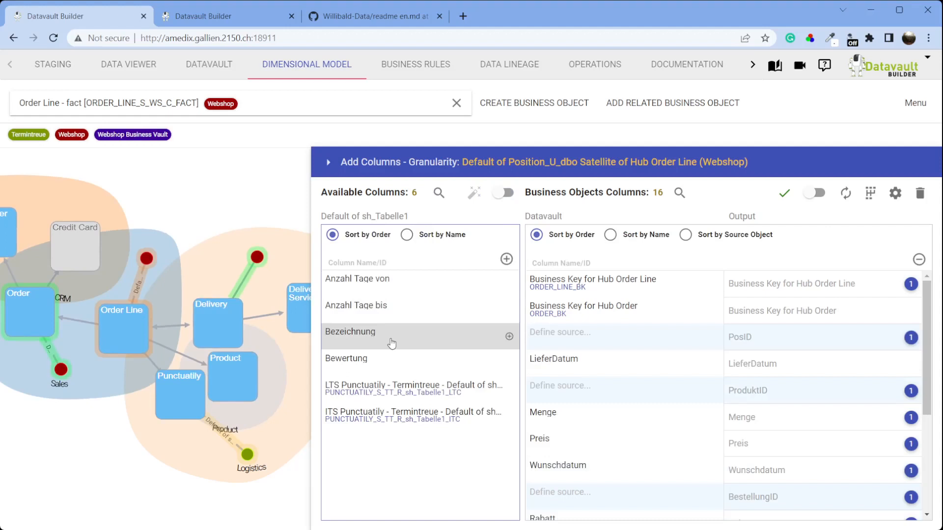
Step: Add the Bezeichnung and Bewertung columns of sh_Tabelle1 to the fact and name their outputs Termintreue Bezeichnung and Termintreue Bewertung
click(508, 338)
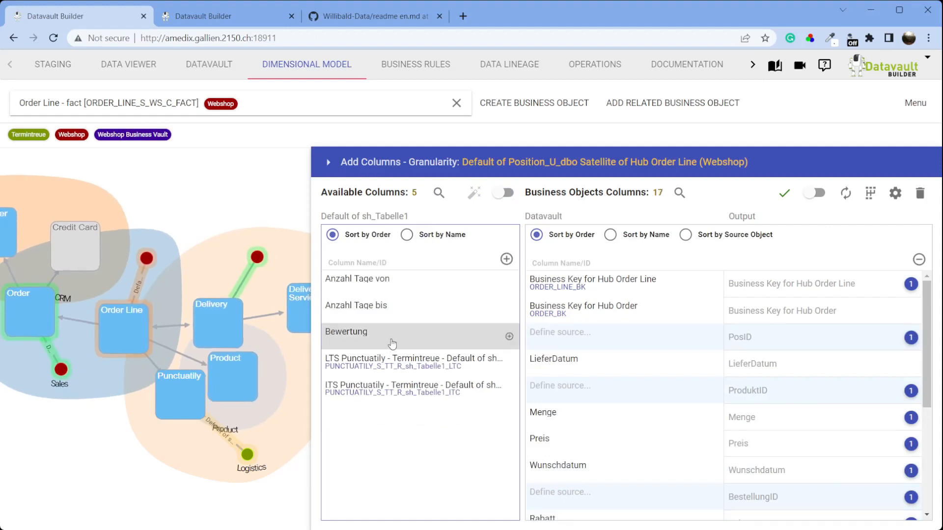
click(508, 337)
scroll(638, 383, down, 5)
click(731, 481)
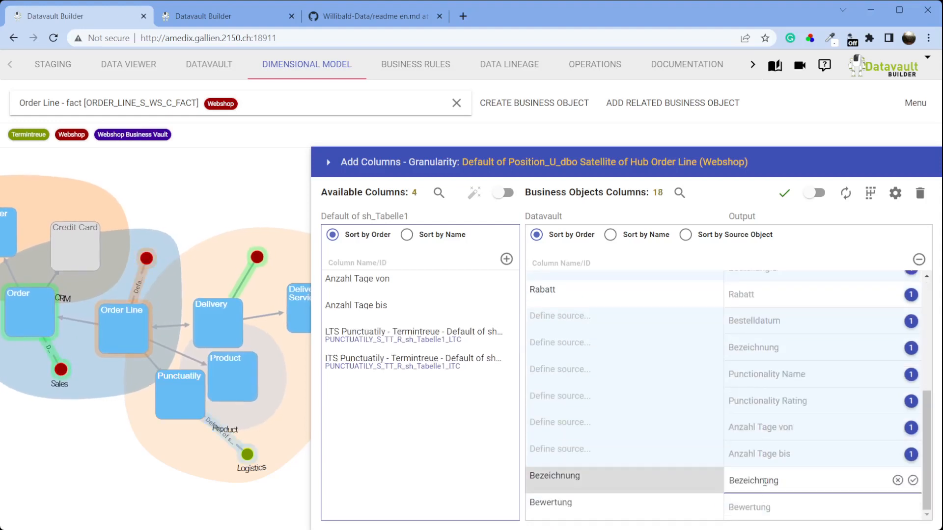
text(Termintreue)
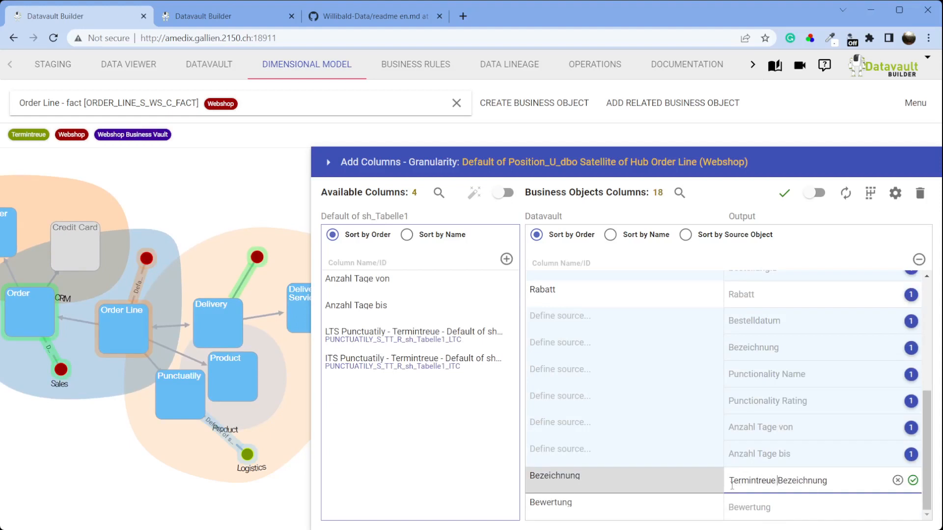
click(746, 507)
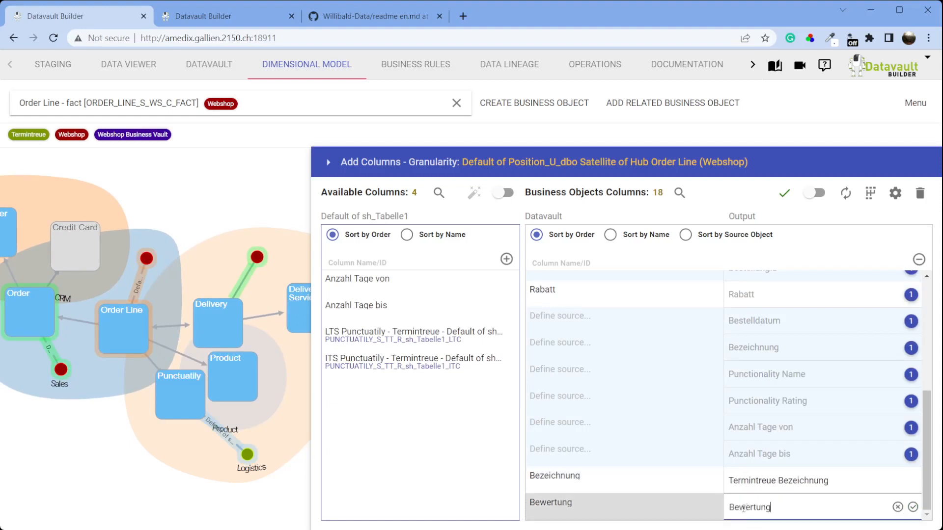
text(Termintreu)
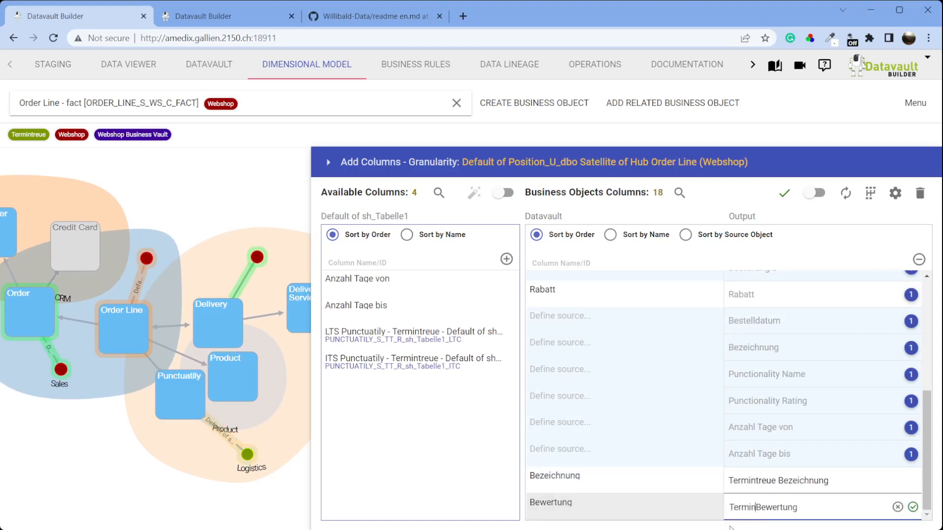
text(e)
key(Return)
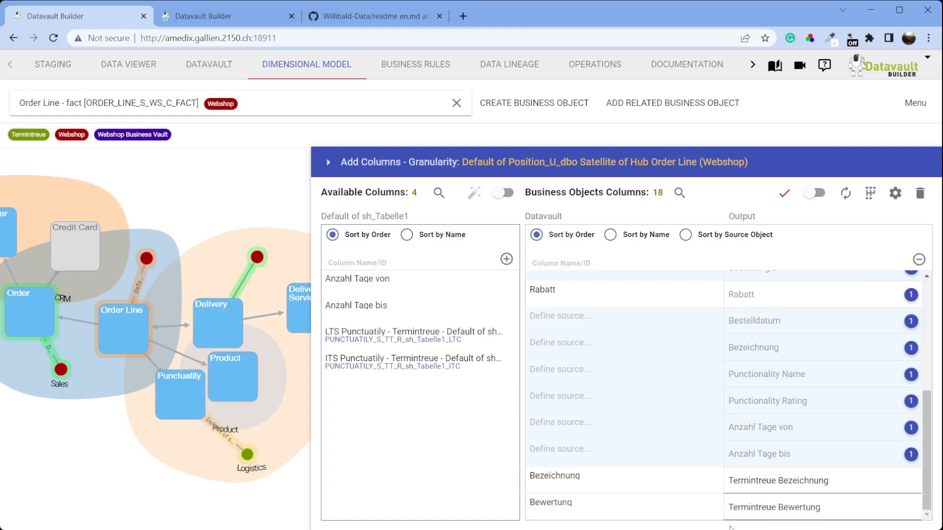
Step: Look at the Willibald-Data readme en.md page on GitHub and return to Datavault Builder
click(389, 21)
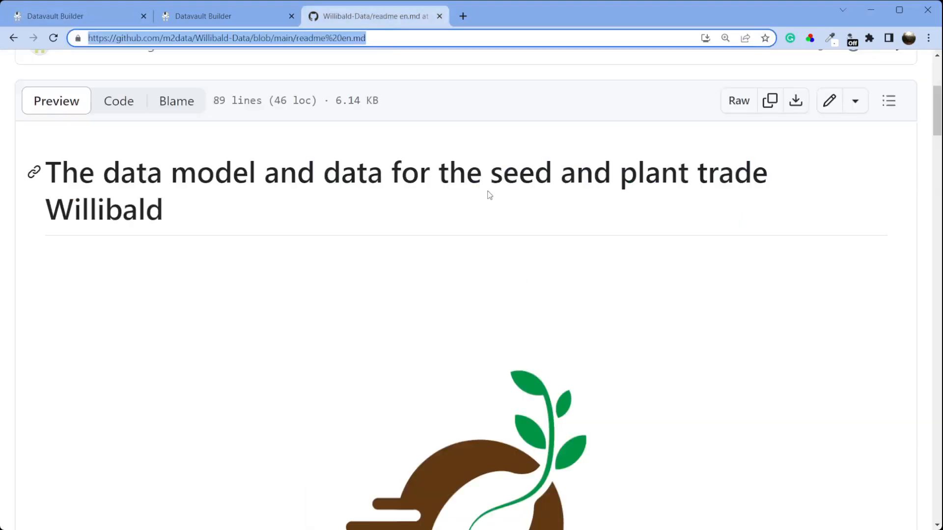
scroll(376, 264, up, 3)
scroll(376, 263, up, 3)
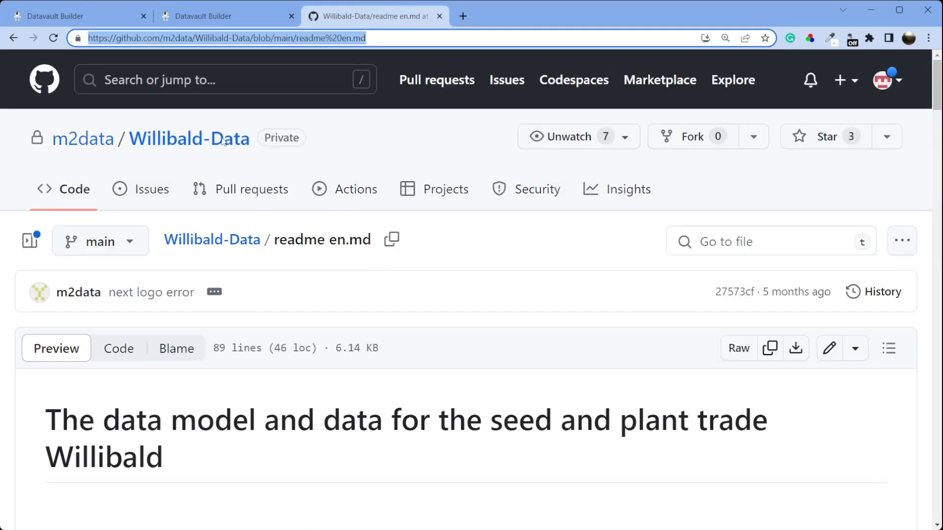
click(73, 16)
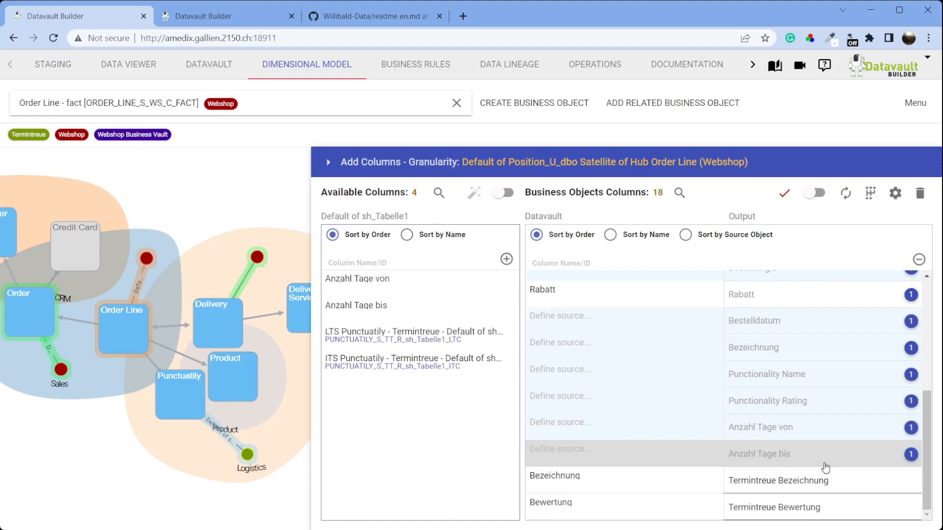
Step: Review the Order Line - fact business object's columns and preview their data
scroll(826, 468, up, 3)
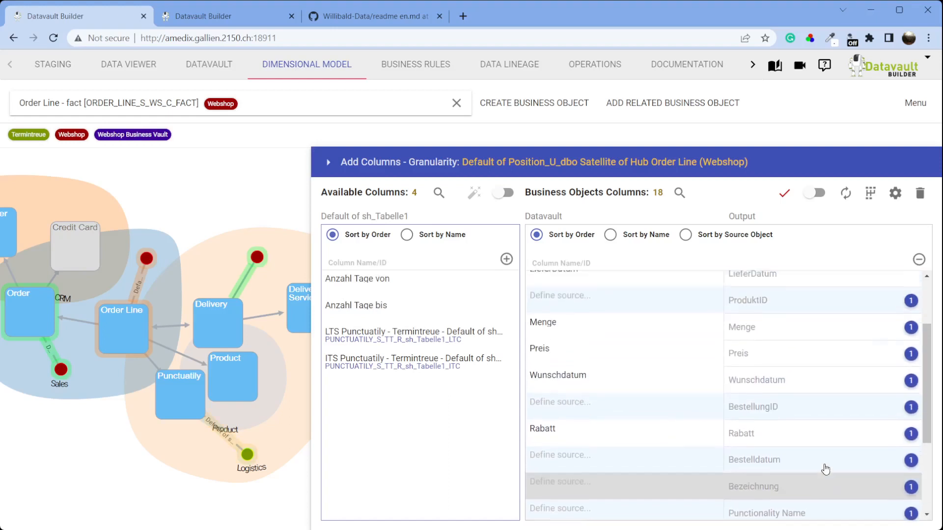
scroll(825, 468, up, 2)
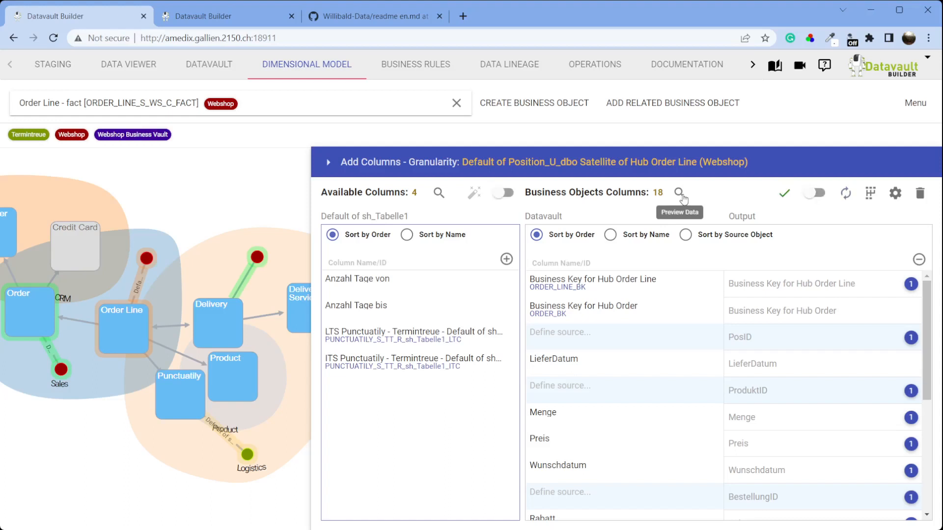
click(680, 193)
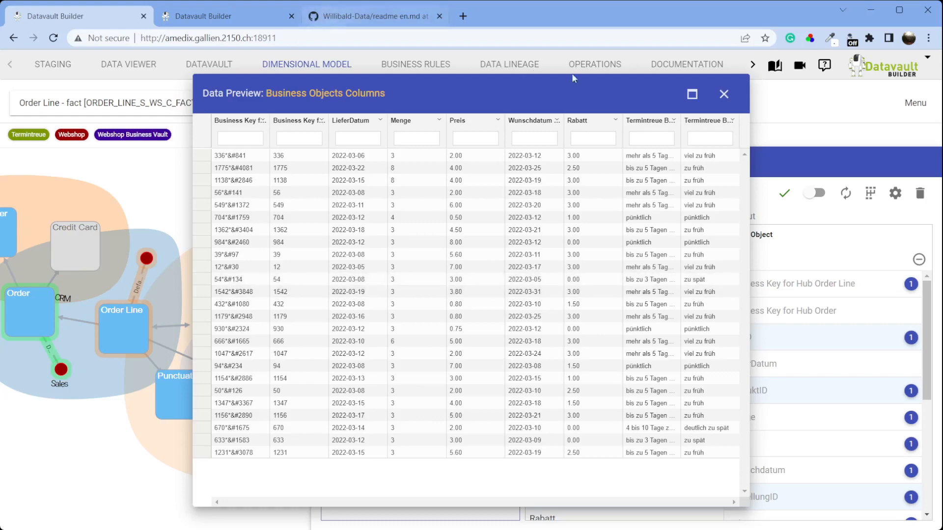
Step: Close the data preview, show the data vault model and examine the webshop table diagram in the Willibald-Data readme on GitHub
click(723, 94)
click(216, 69)
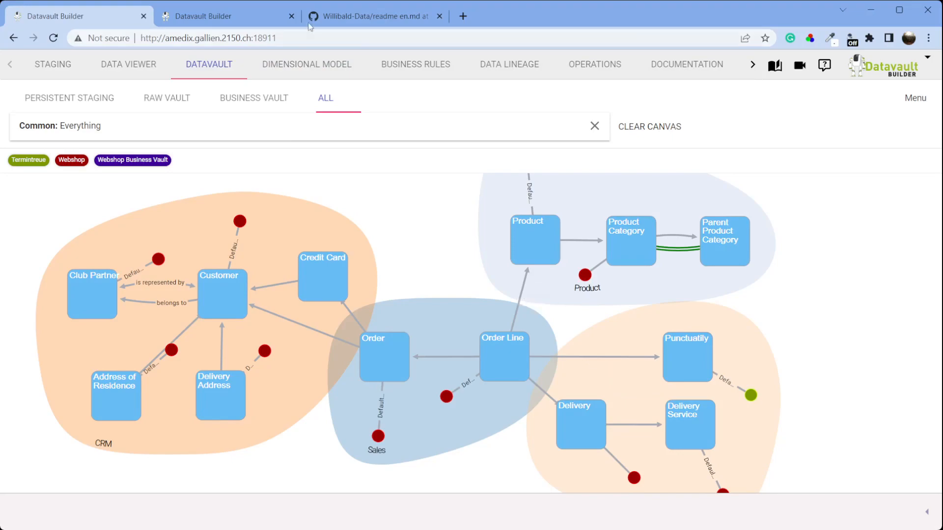
click(340, 16)
scroll(431, 347, down, 15)
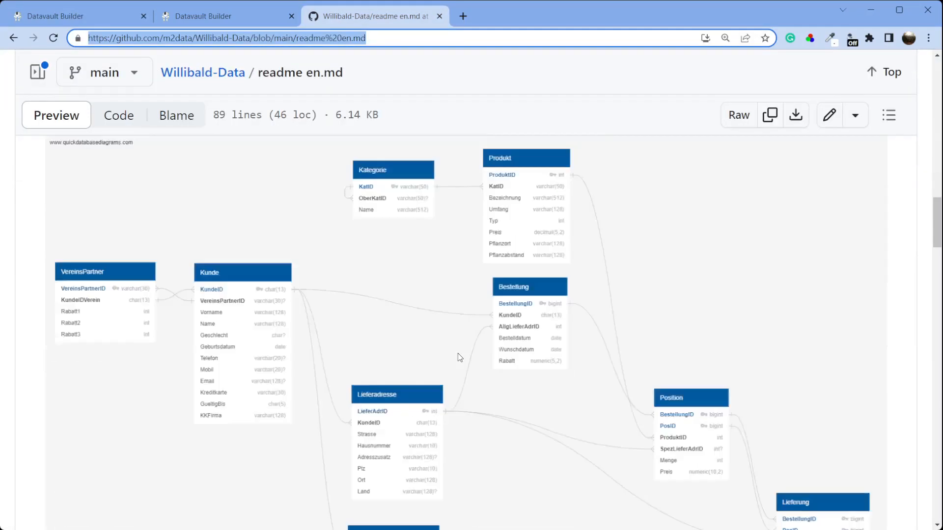
scroll(459, 356, up, 5)
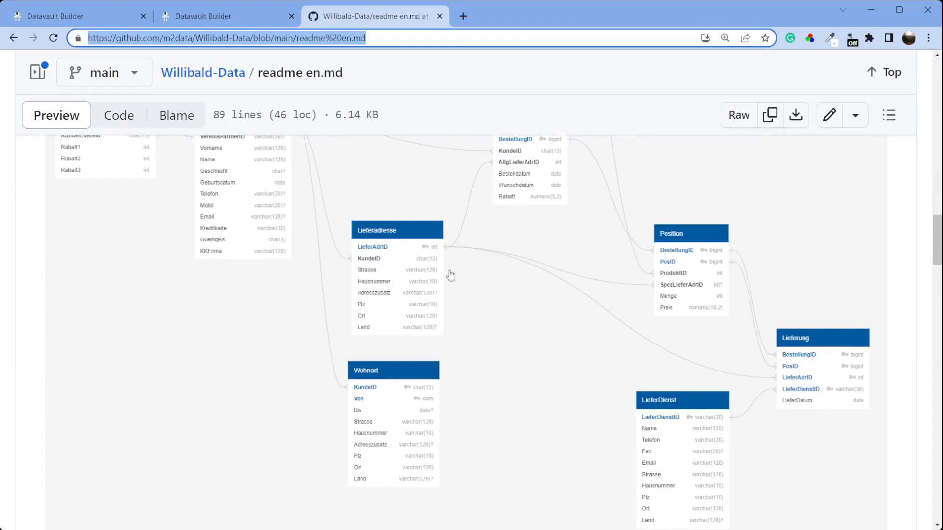
click(98, 17)
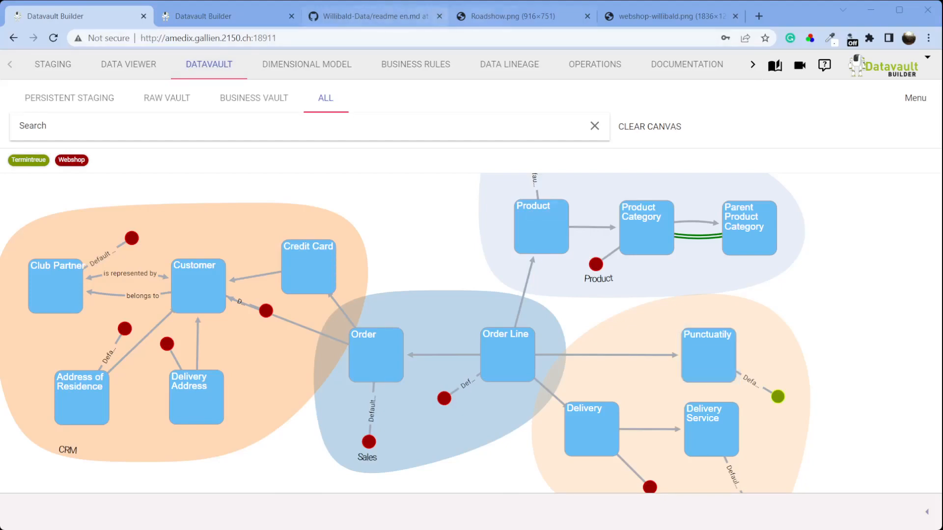
Step: Examine the RS_Bestellung table and its relations in the Roadshow.png data model and return to the Datavault Builder model
click(506, 16)
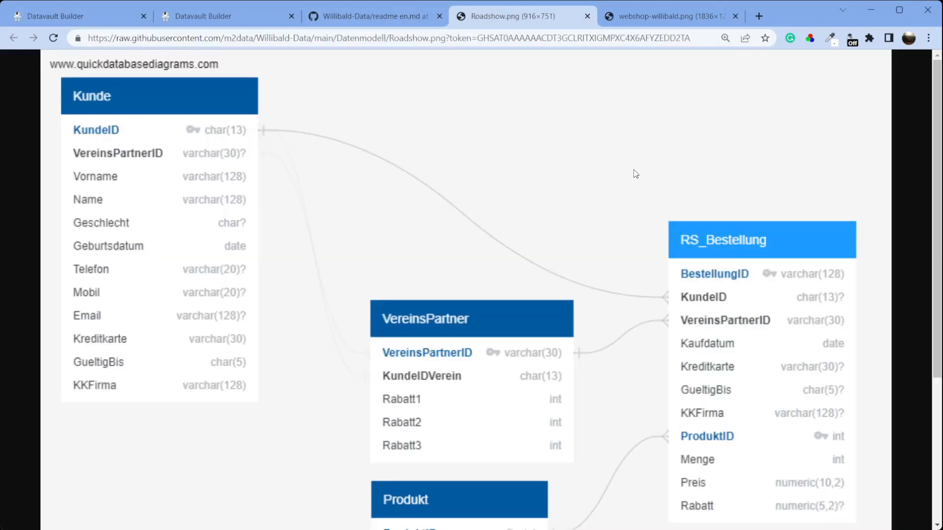
scroll(645, 139, down, 3)
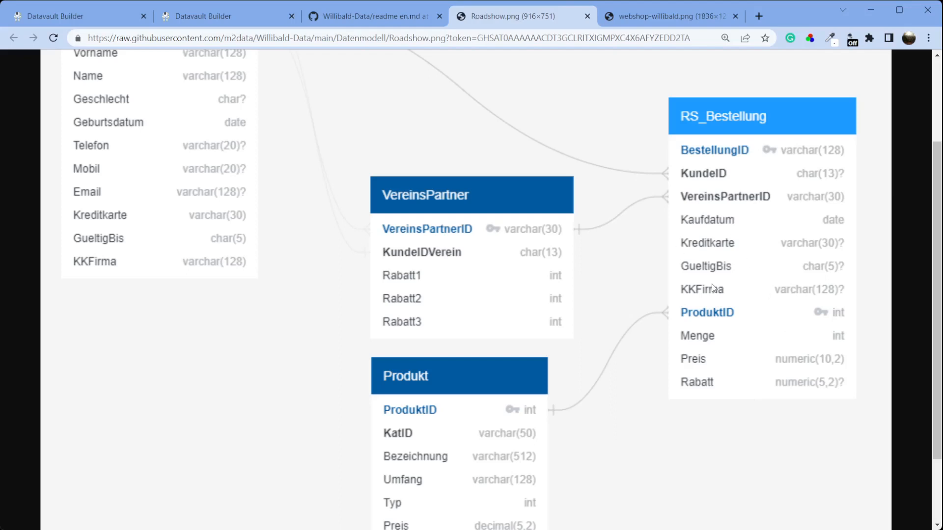
click(238, 21)
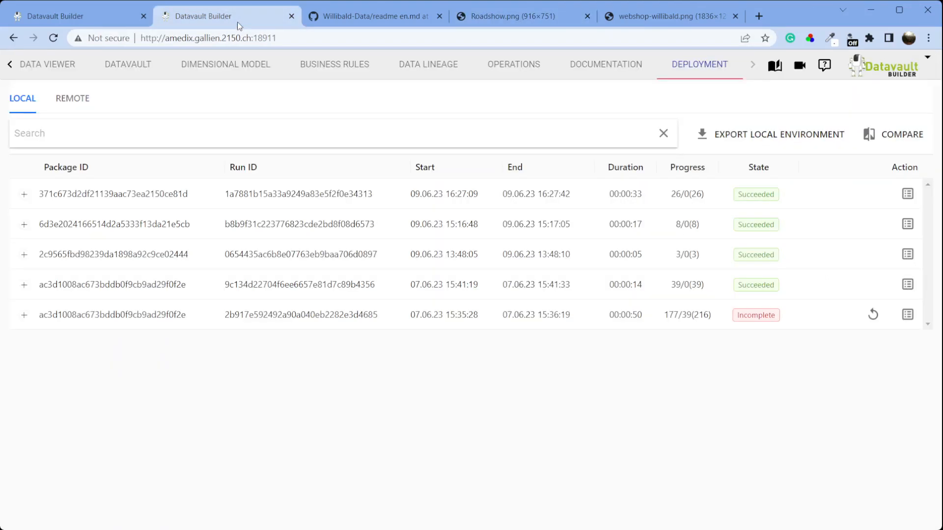
click(105, 14)
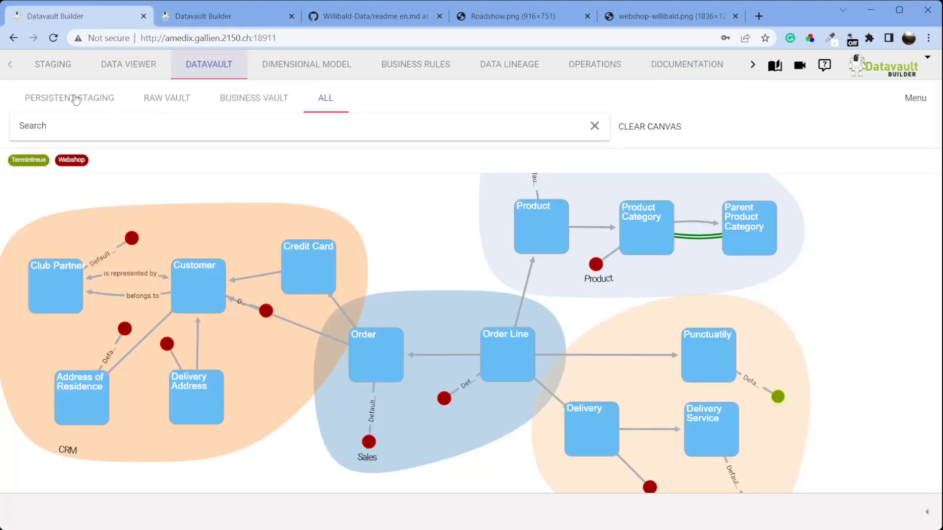
Step: Start a new staging source with the system name Roadshow and the system ID RS
click(70, 76)
click(645, 100)
click(291, 194)
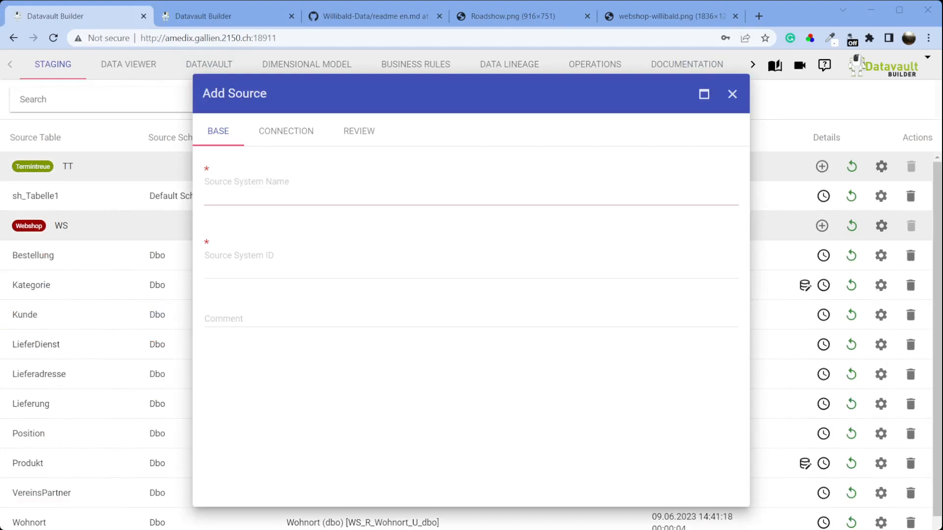
click(281, 192)
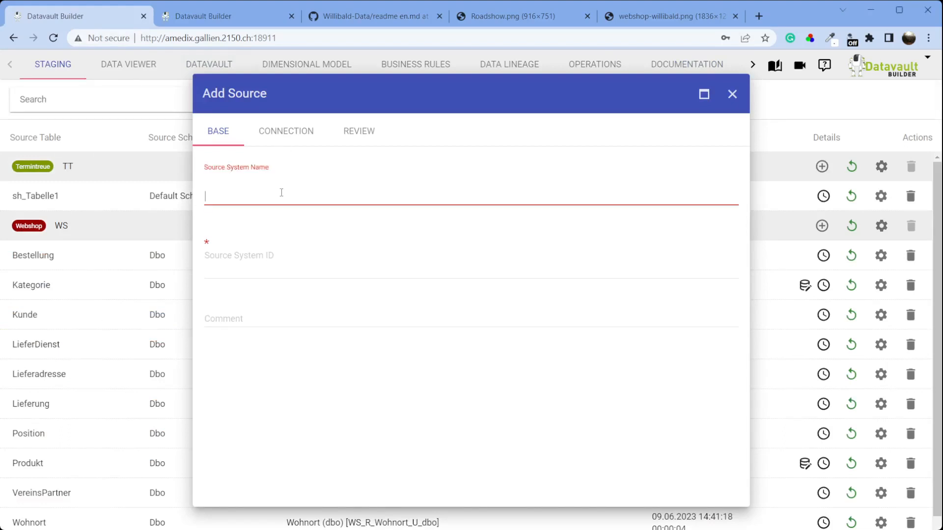
text(Roadshow)
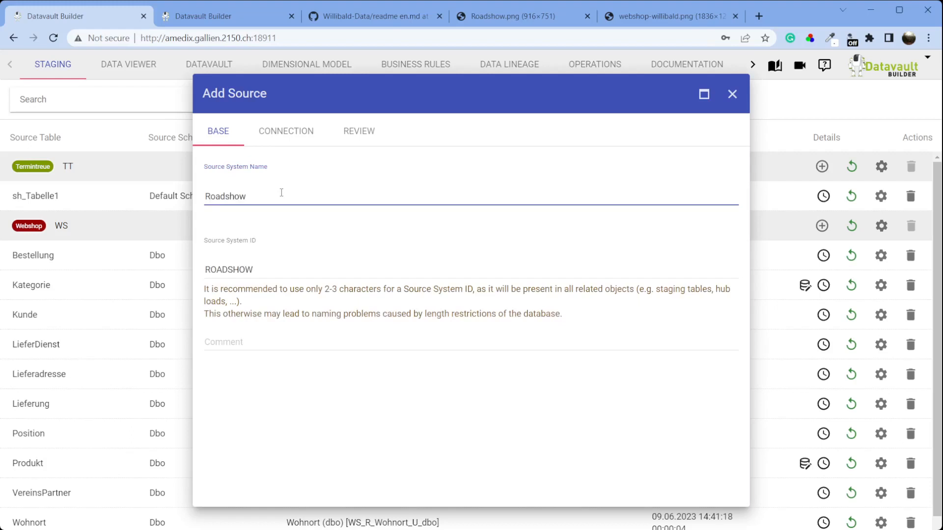
key(Tab)
text(RS)
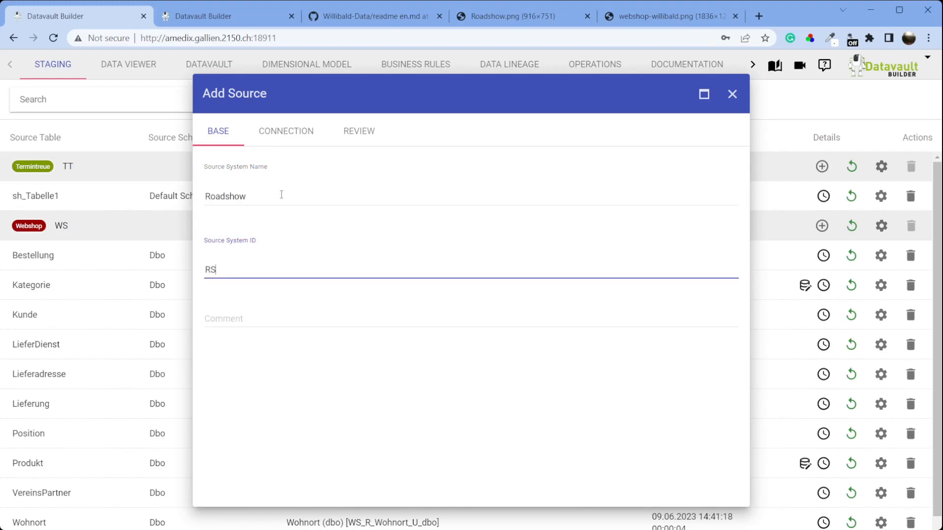
Step: Set the Roadshow source type to MS SQL Server (2012 and up, Azure SQL, Azure Synapse), test the connection and create the source
click(299, 143)
click(317, 172)
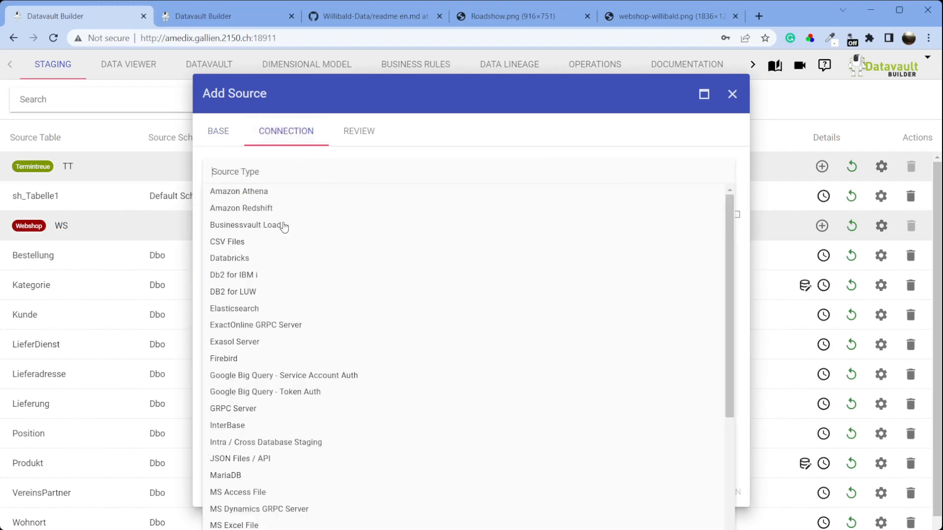
text(ms)
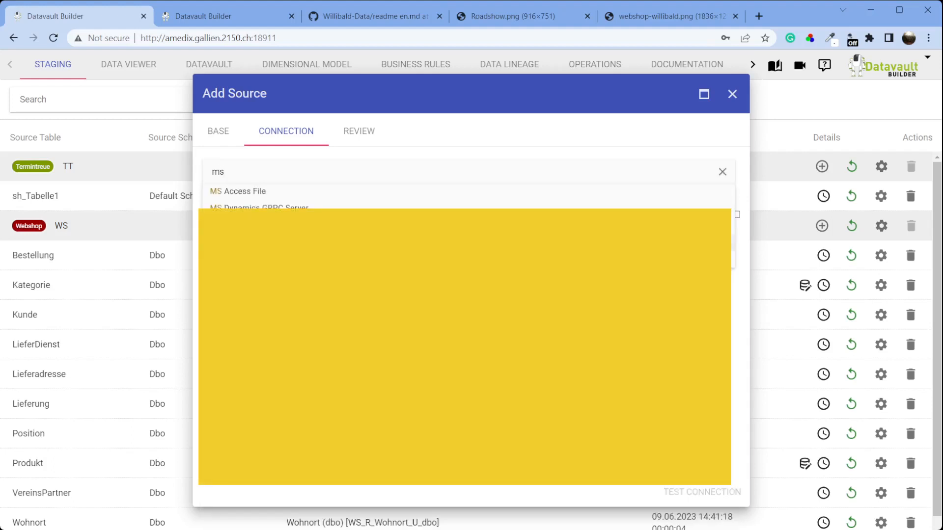
click(300, 242)
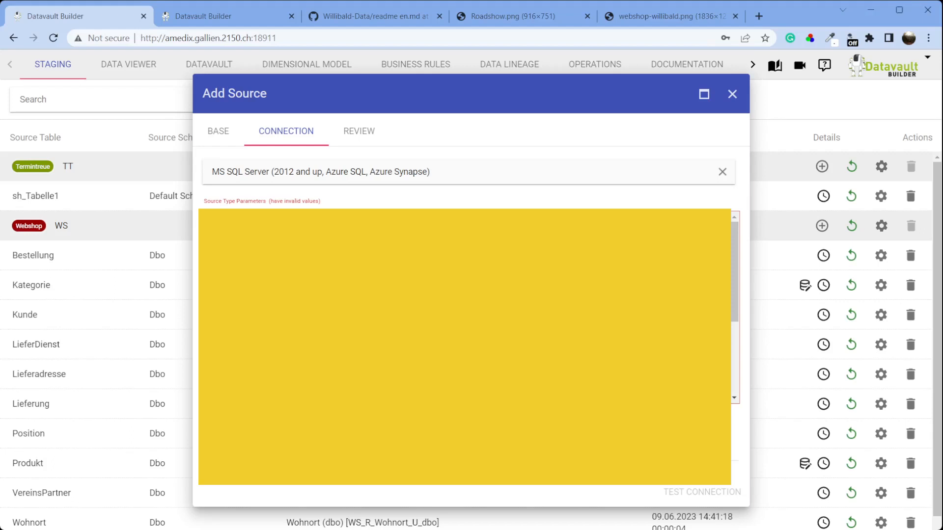
scroll(735, 304, down, 5)
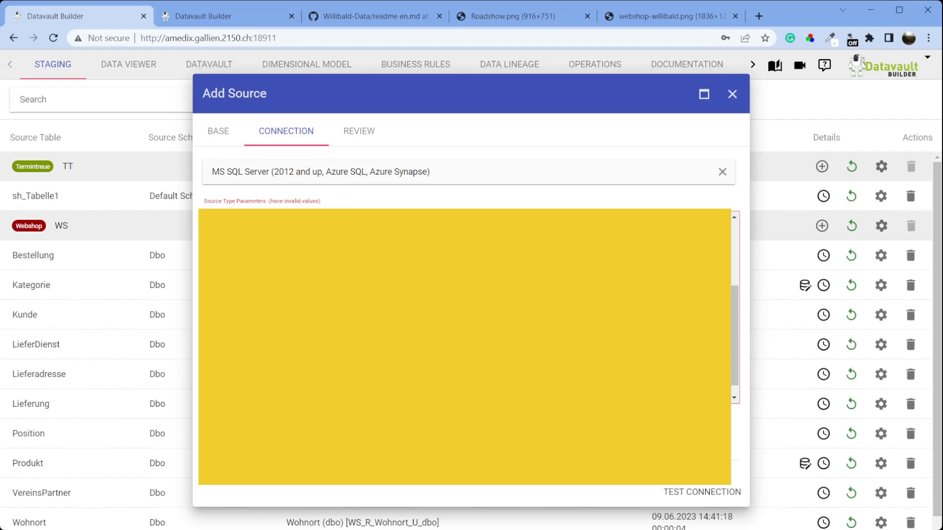
click(701, 493)
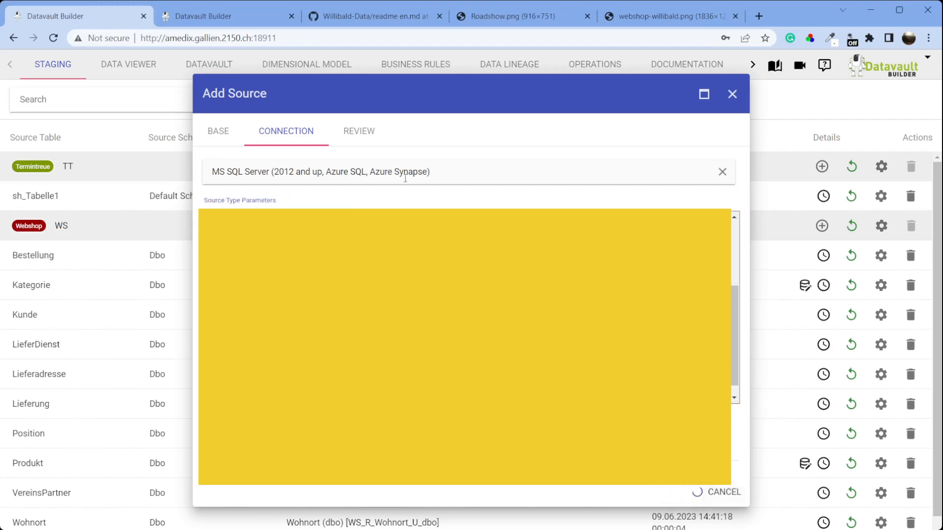
click(365, 139)
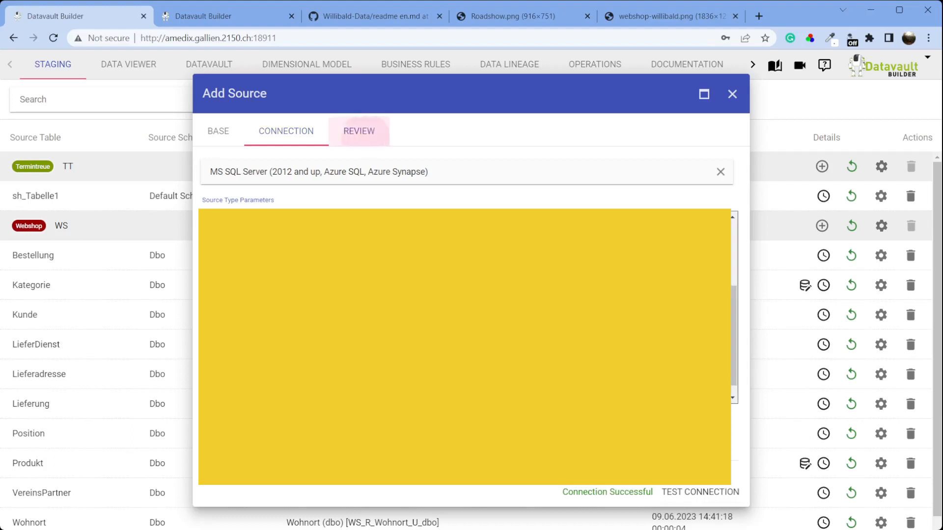
click(697, 494)
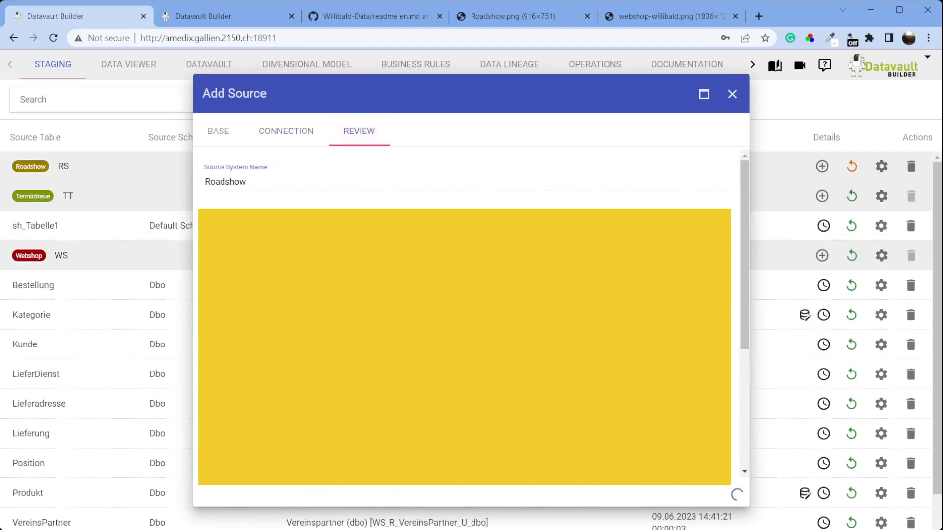
Step: Add a table to the Roadshow source, choosing RS_Bestellung from the Dbo schema with all of its columns
click(821, 166)
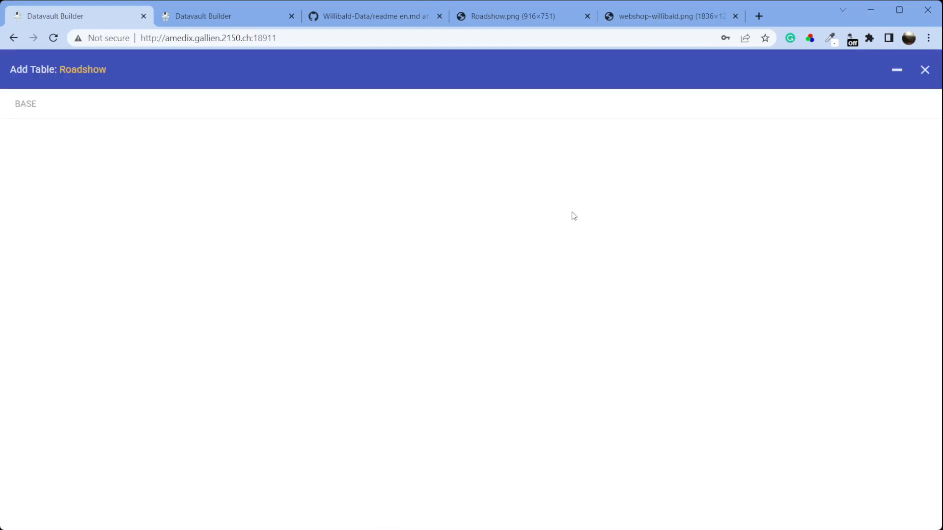
click(274, 135)
click(187, 202)
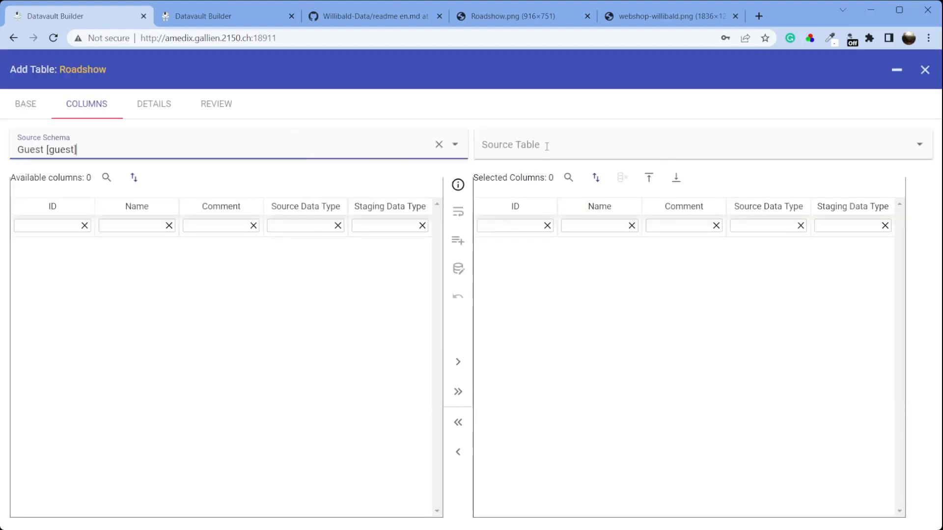
click(546, 147)
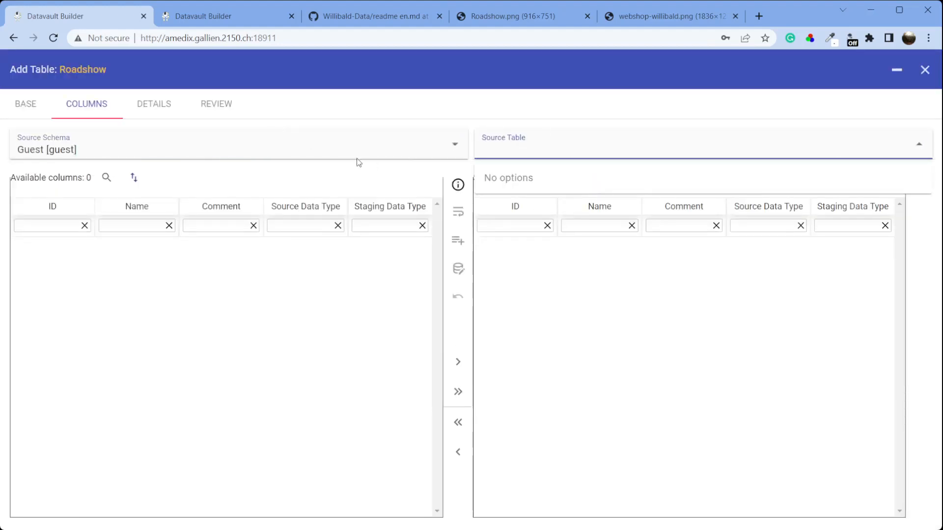
click(275, 148)
click(276, 180)
click(540, 147)
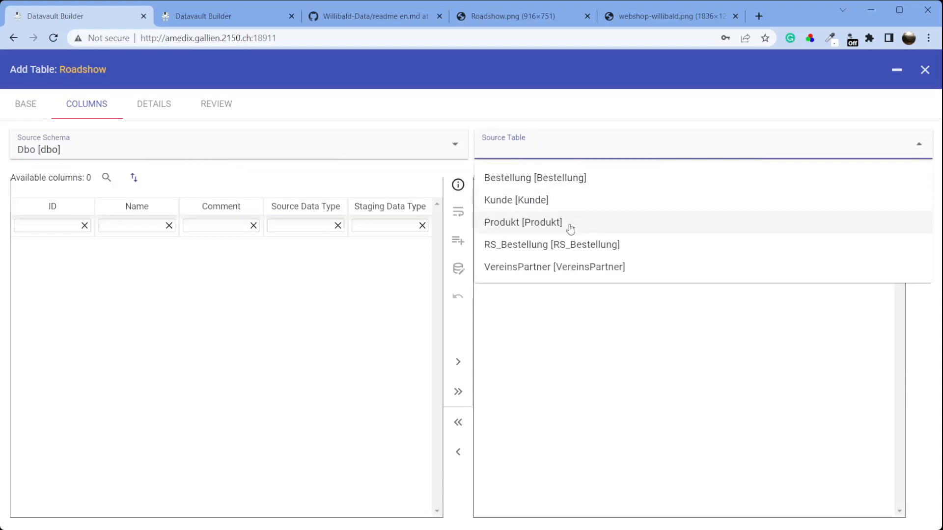
click(566, 245)
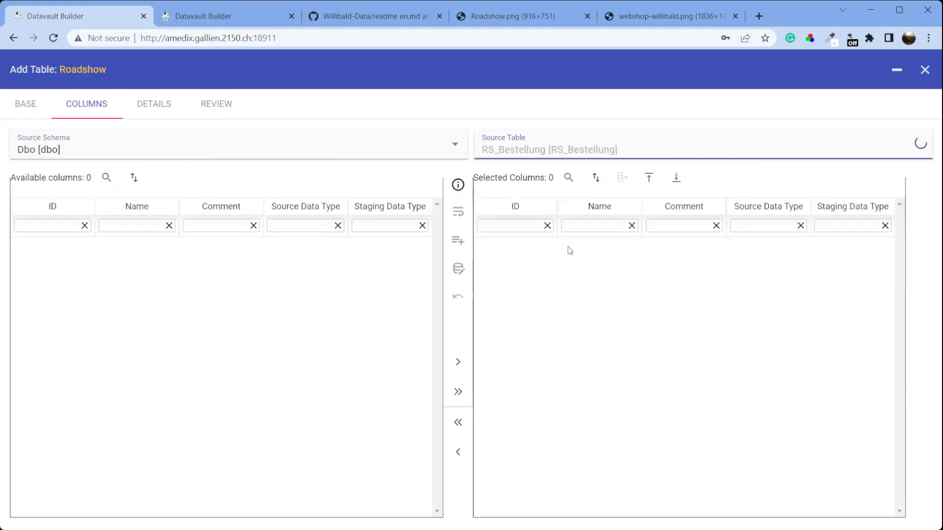
click(459, 393)
Step: Review the details of the Rs Bestellung staging table, create it and start its load
click(154, 105)
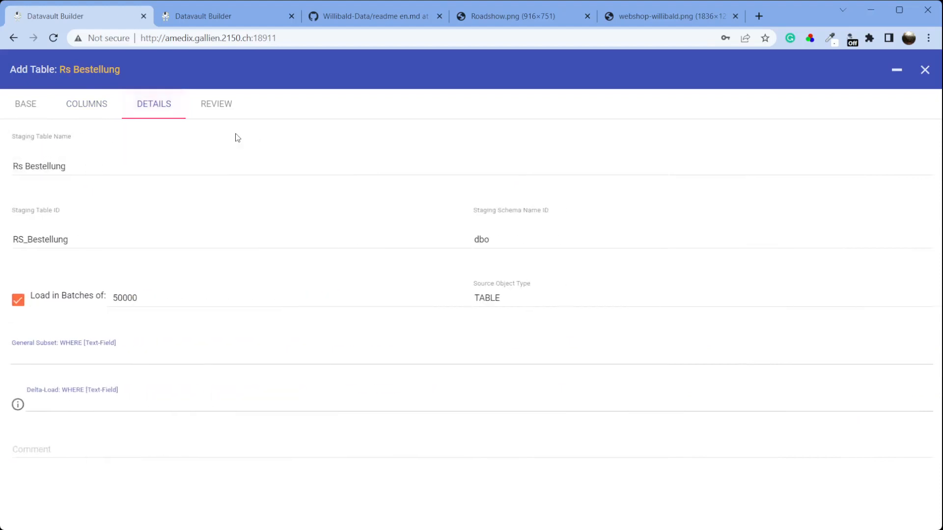
click(213, 104)
click(827, 518)
click(906, 516)
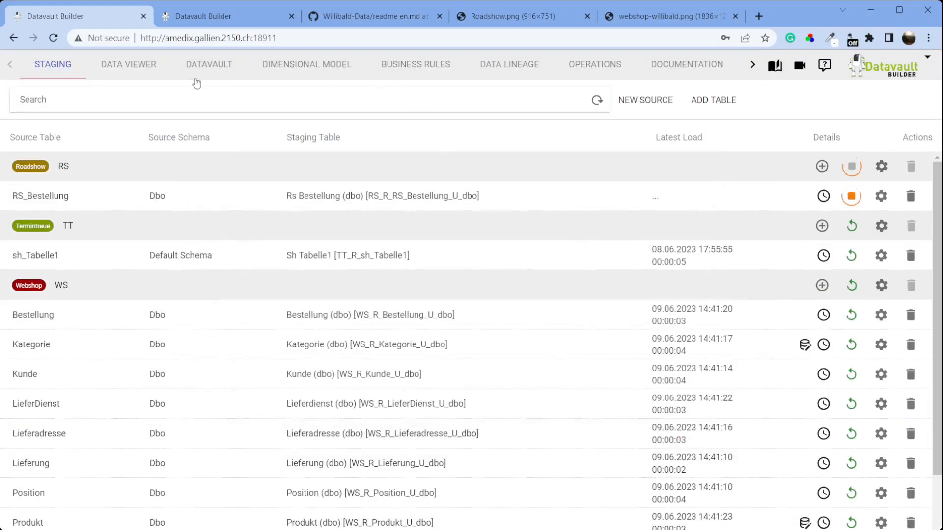
Step: Add a hub load to Order Line from Roadshow's Rs Bestellung (dbo) table and include BestellungID in the business key
click(198, 68)
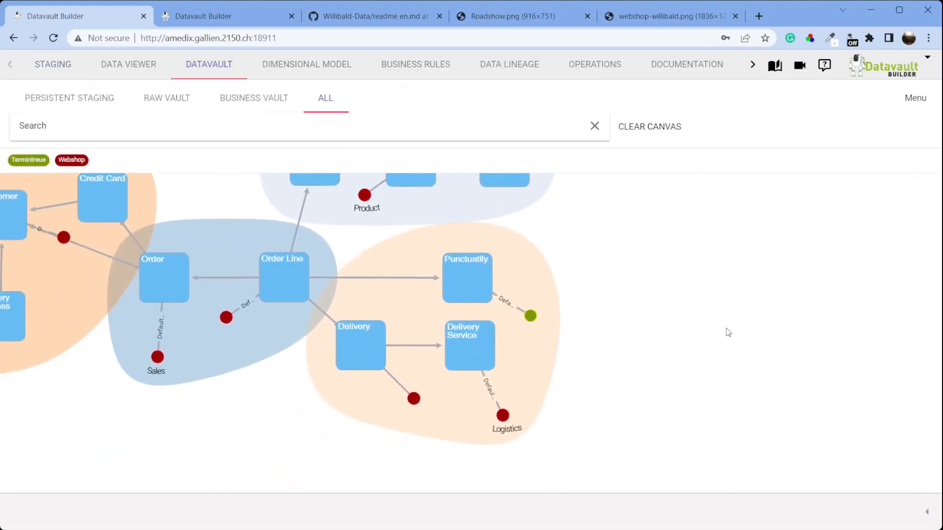
right_click(279, 281)
click(346, 330)
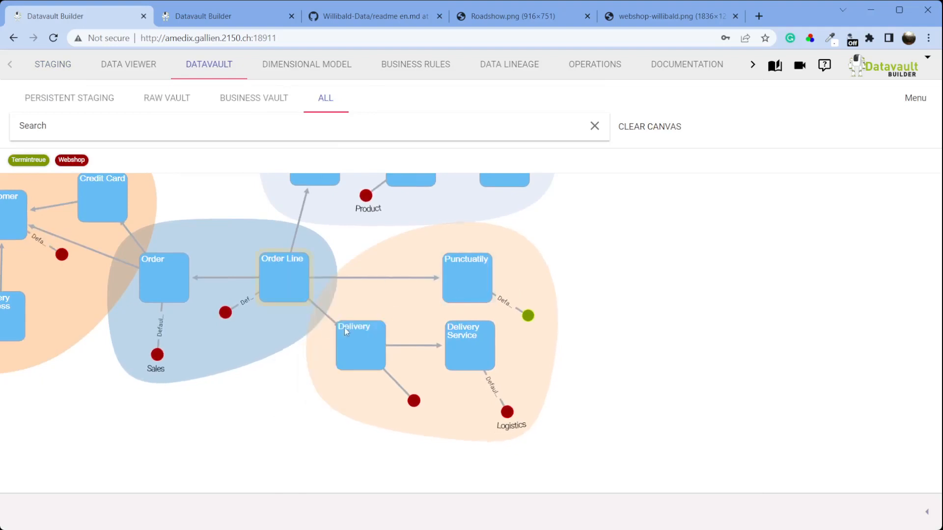
click(312, 175)
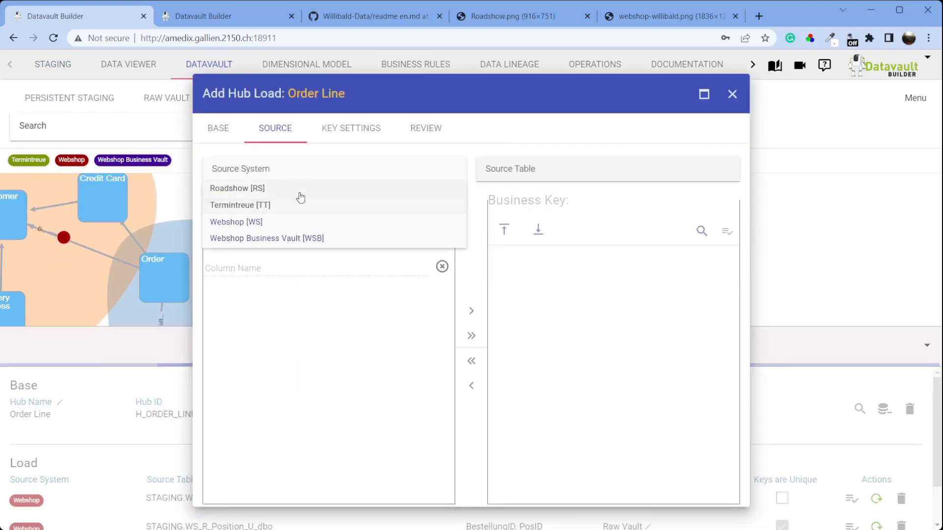
click(300, 192)
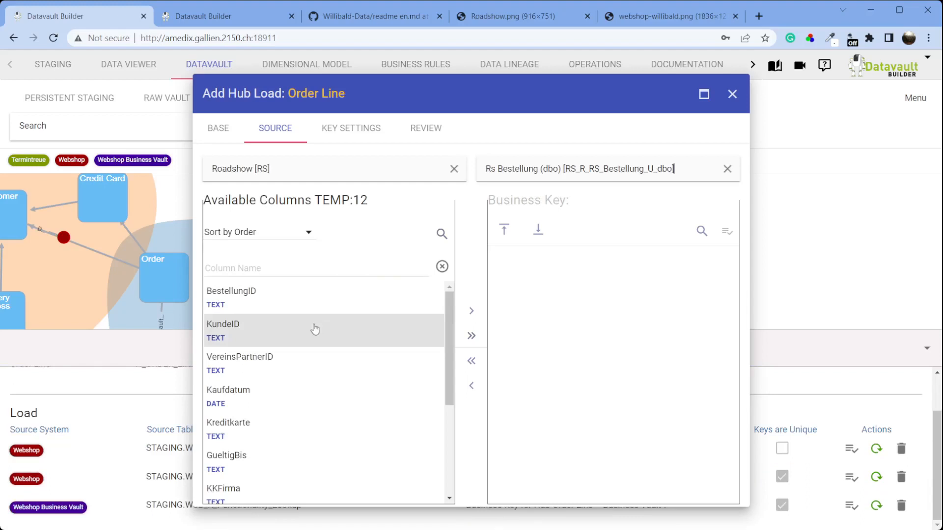
drag(280, 305, 564, 292)
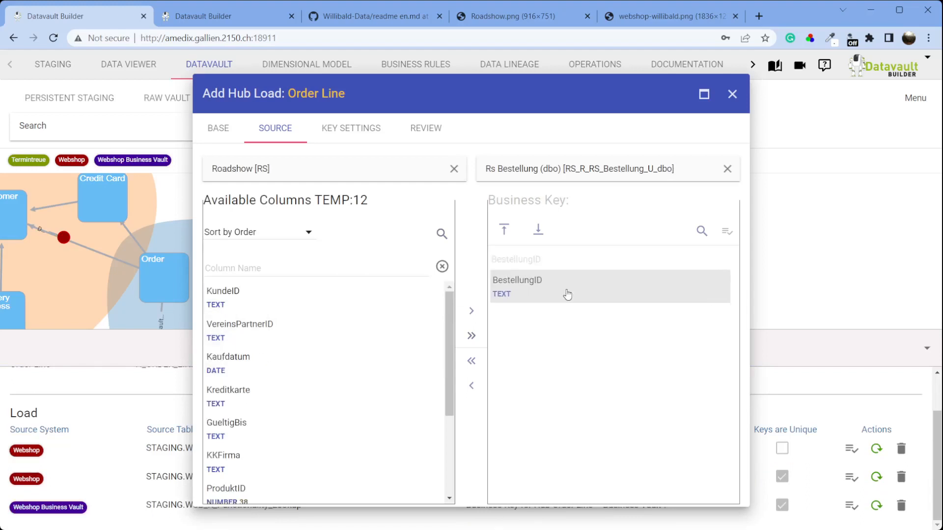
Step: Preview the hub load's business keys, inspect the ProduktID values within the first key, and check the RS_Bestellung key columns in Roadshow.png
click(729, 235)
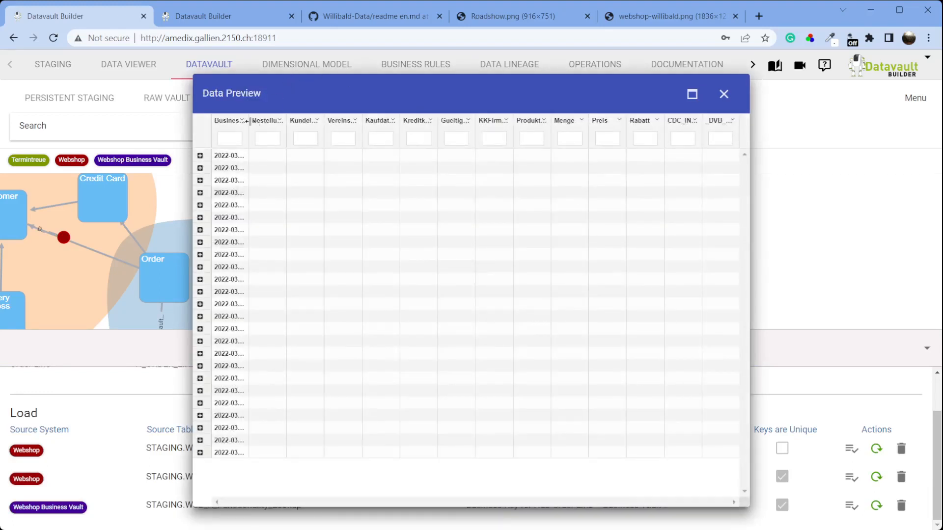
drag(249, 124, 354, 126)
click(200, 156)
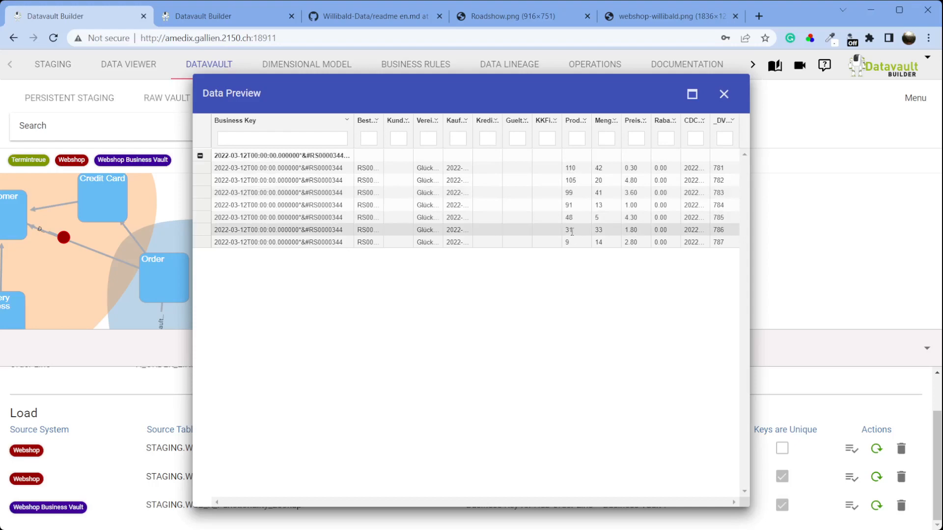
drag(591, 123, 648, 129)
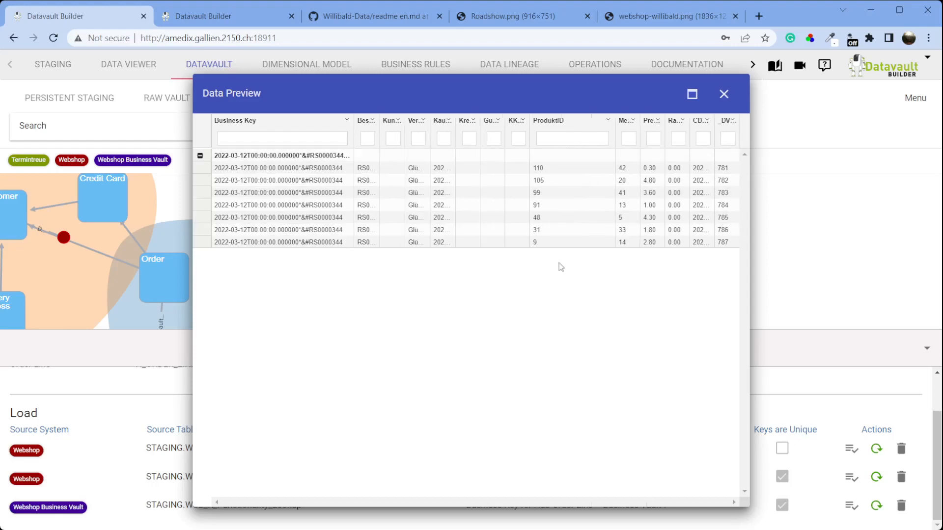
click(723, 94)
click(539, 15)
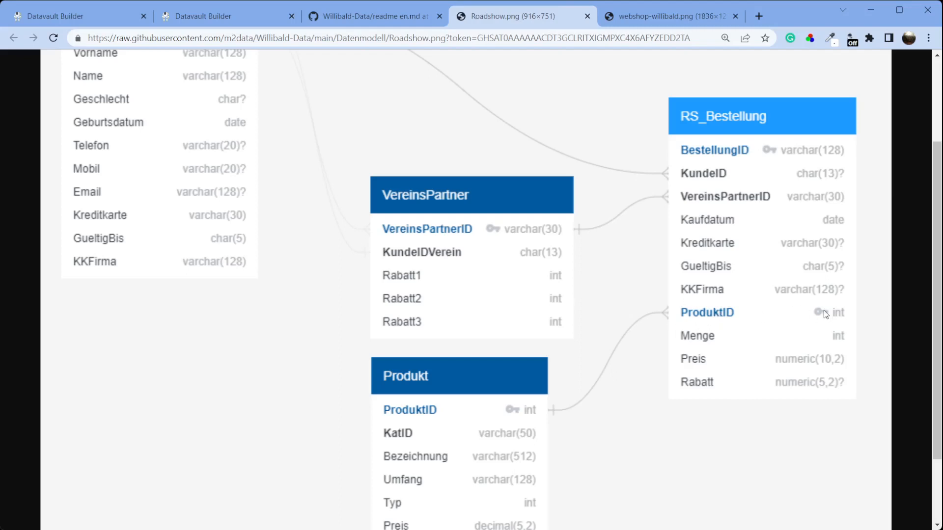
Step: Add ProduktID to the business key, check that the keys are unique, and create the Order Line hub load without a default satellite
click(99, 17)
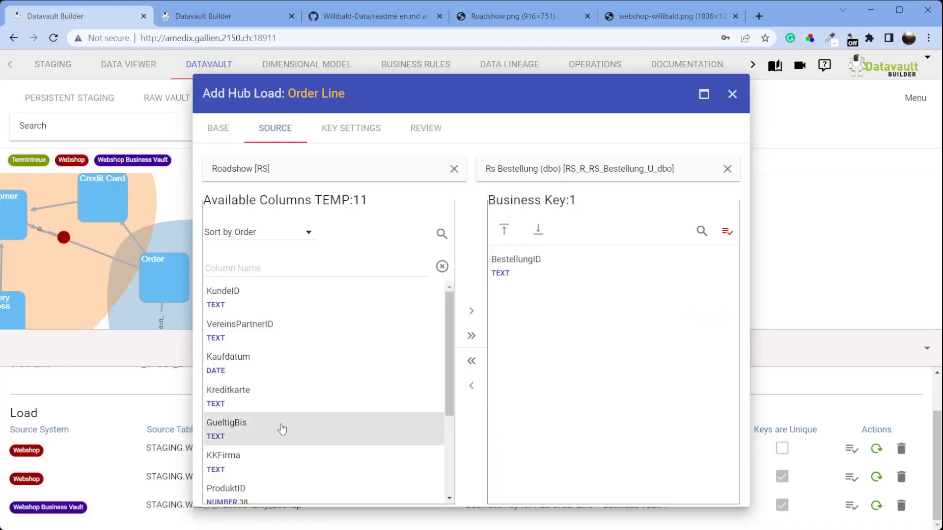
drag(296, 488, 577, 364)
click(728, 231)
click(430, 130)
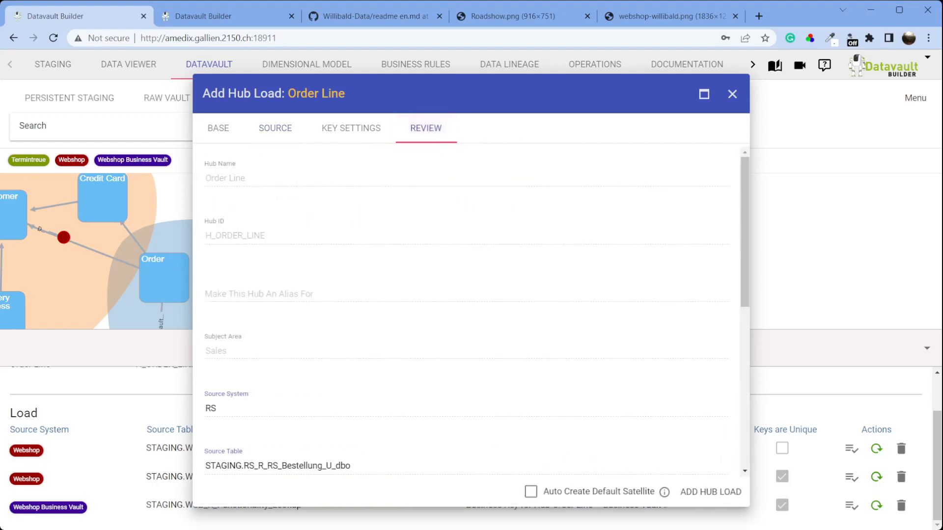
click(693, 493)
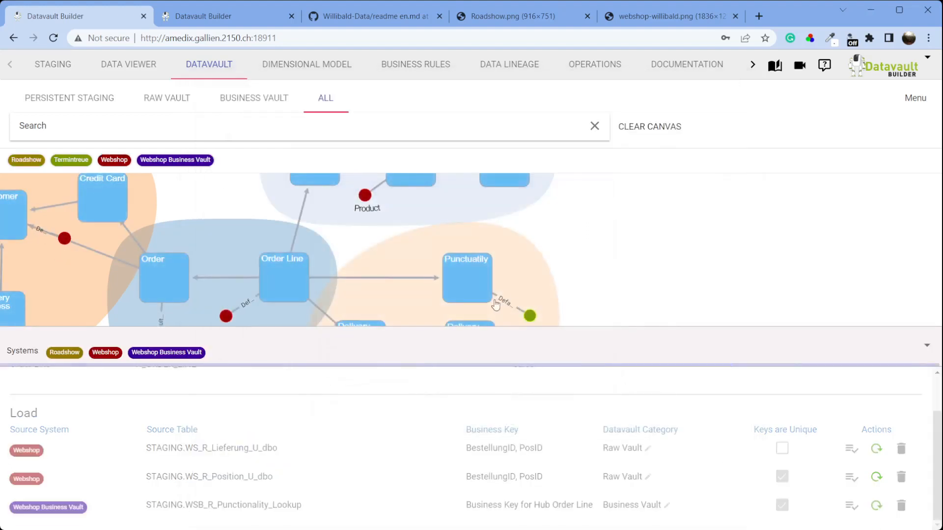
Step: Create a satellite on Order Line from the Roadshow RS BESTELLUNG U DBO hub load with the columns Rabatt, Preis and Menge
right_click(276, 282)
click(334, 351)
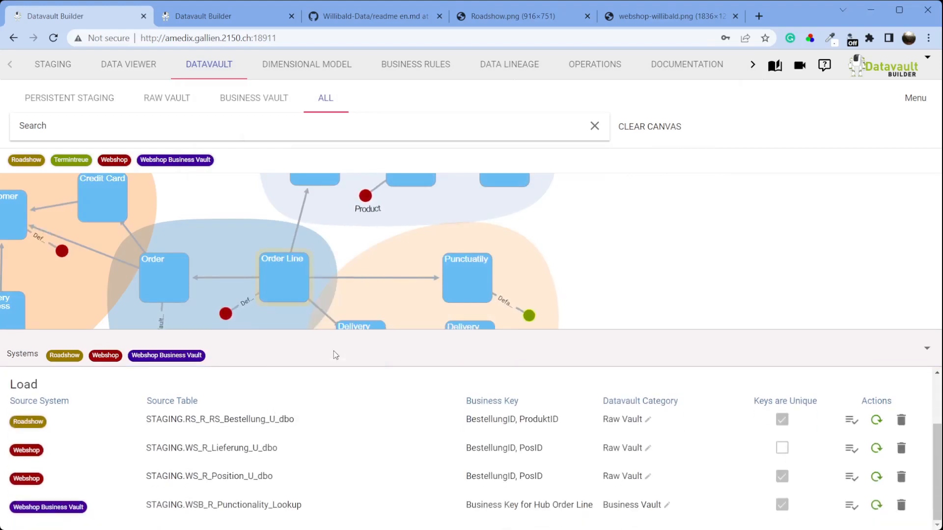
click(259, 129)
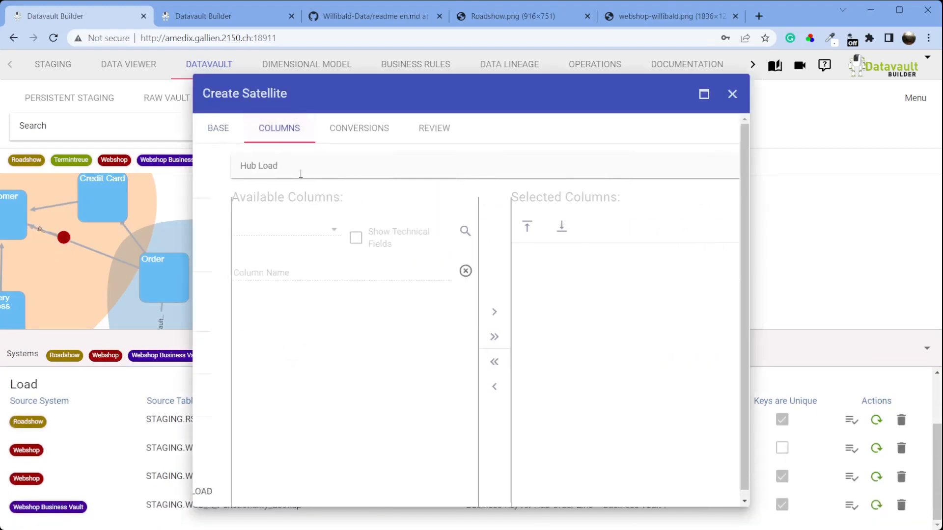
click(299, 172)
click(301, 185)
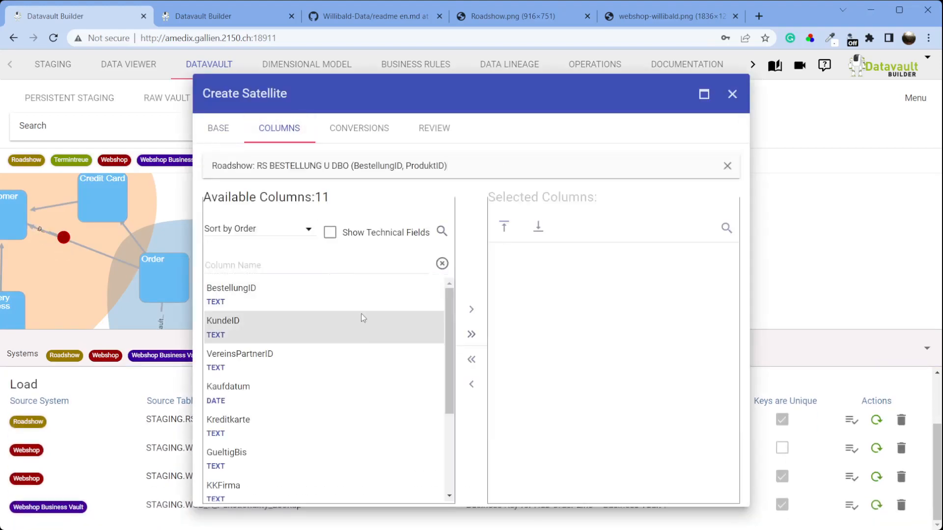
scroll(354, 418, down, 3)
double_click(309, 488)
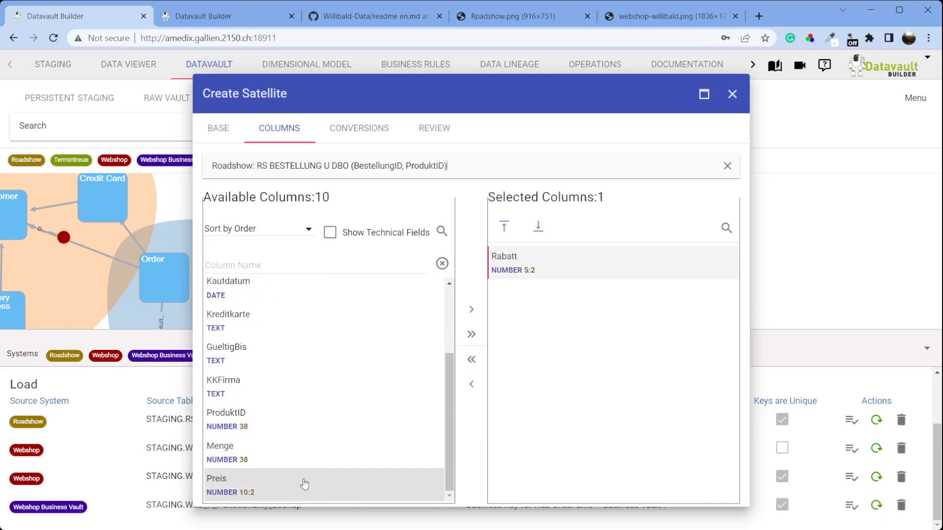
double_click(289, 488)
double_click(286, 488)
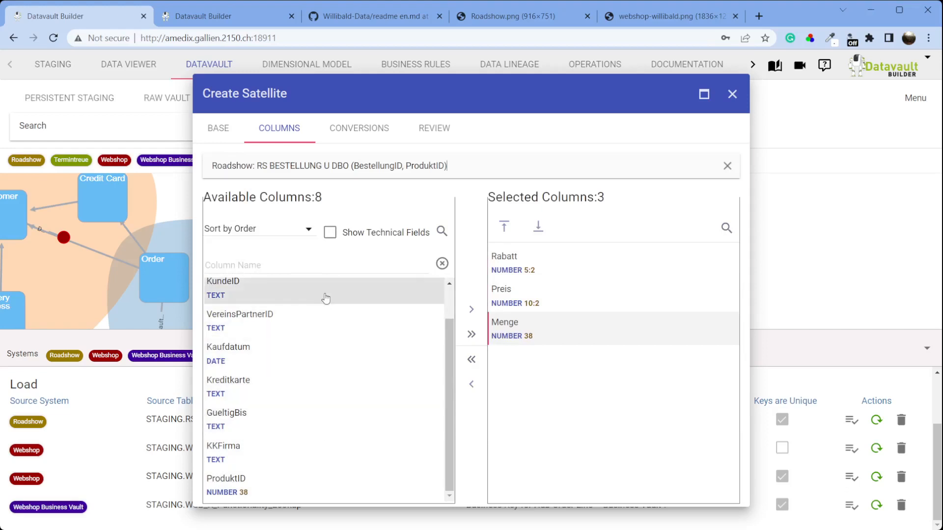
click(424, 140)
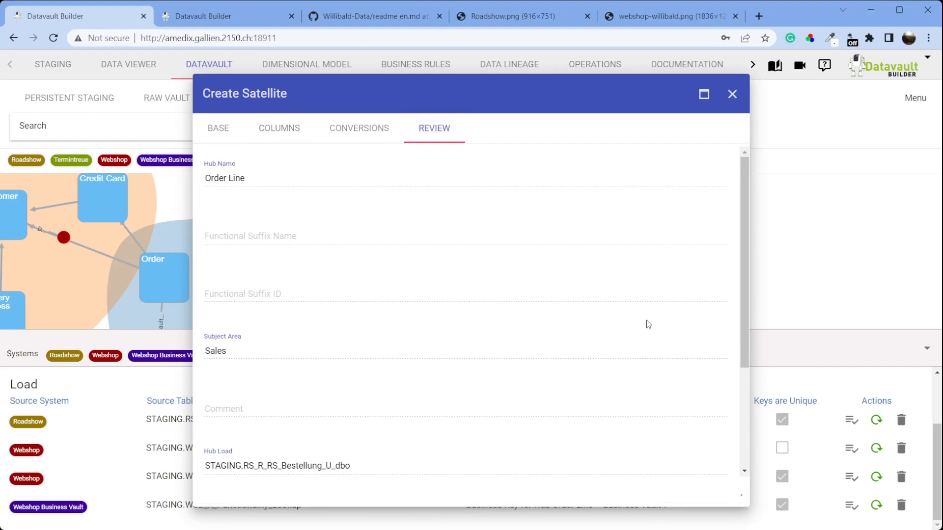
click(926, 349)
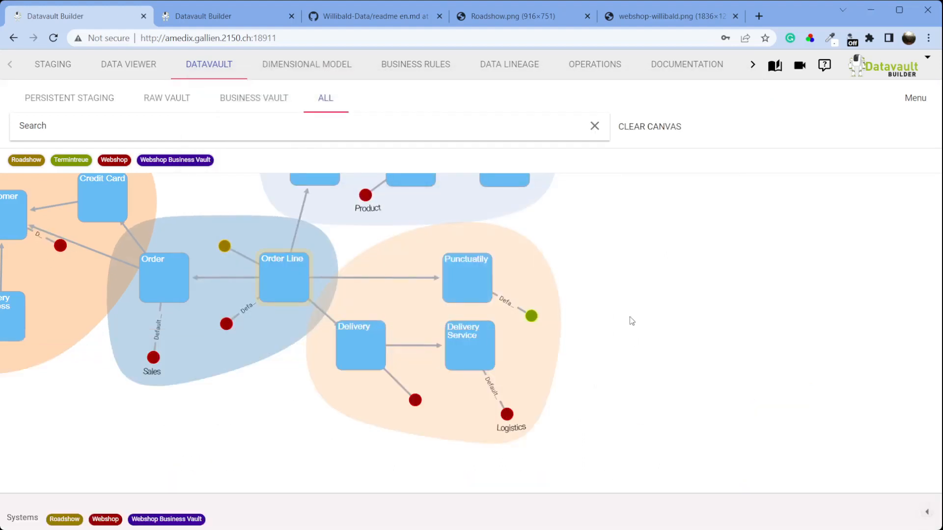
drag(630, 321, 711, 379)
right_click(410, 232)
click(447, 283)
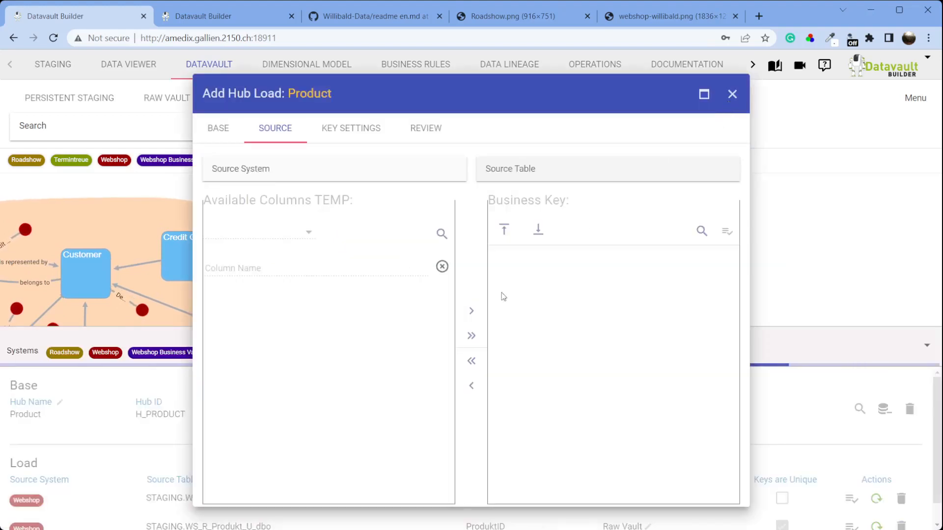
key(Escape)
click(928, 346)
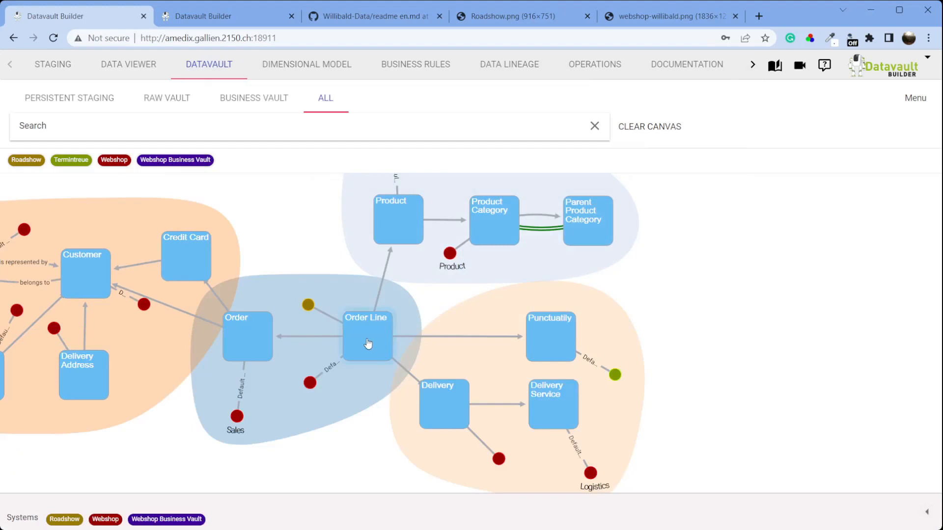
Step: Delete the Order Line satellite from Roadshow and the hub load from STAGING.RS_R_RS_Bestellung_U_dbo
click(308, 305)
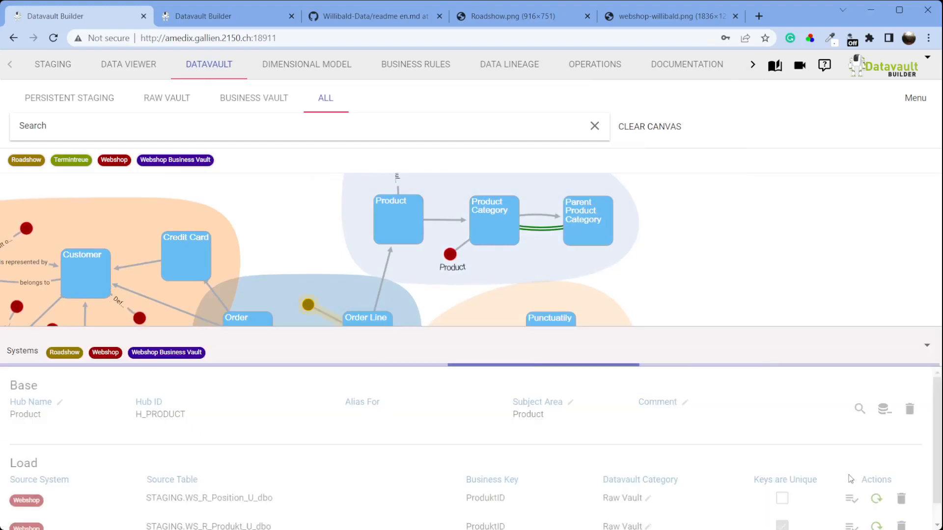
click(909, 410)
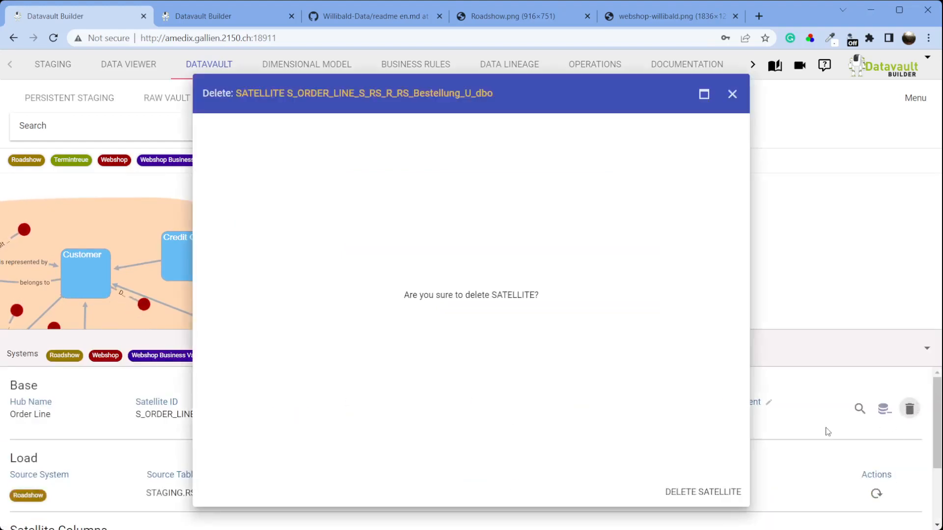
click(727, 494)
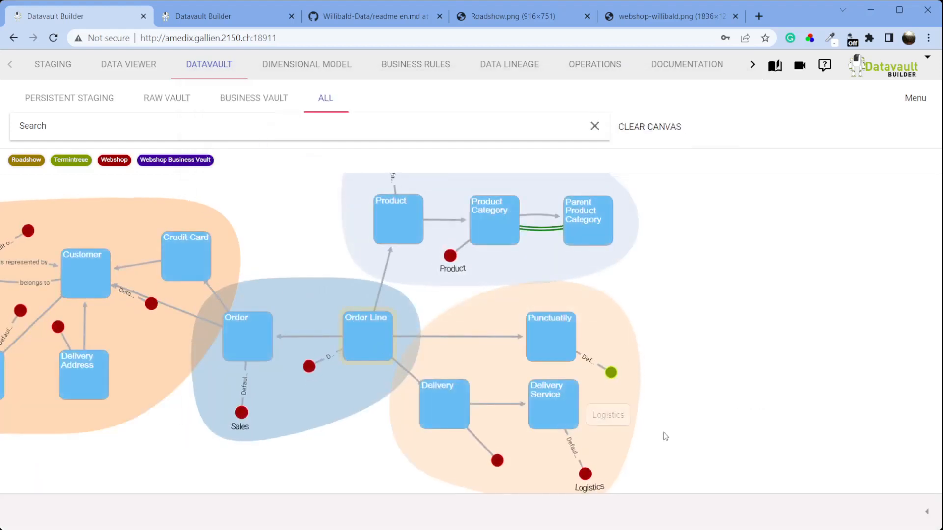
scroll(905, 497, down, 1)
click(901, 437)
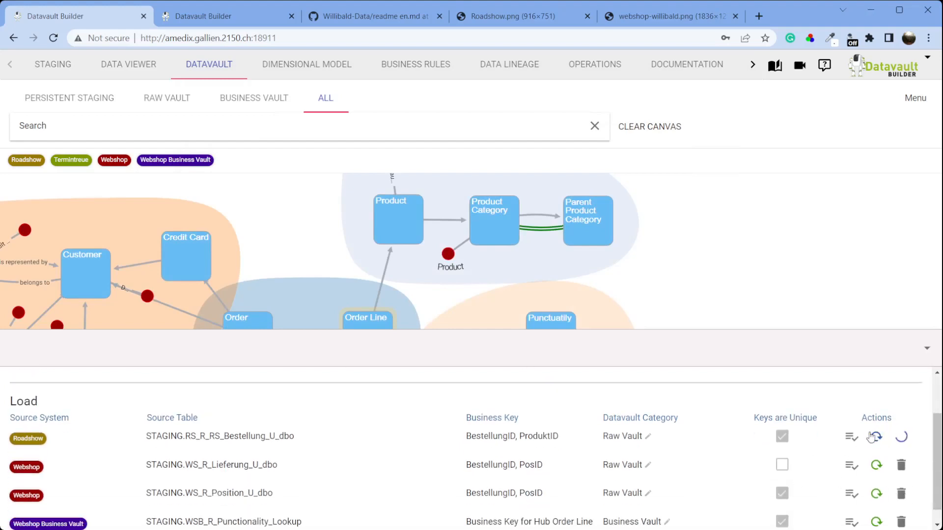
Step: Begin a new hub load for Order Line from Roadshow's Rs Bestellung (dbo) table, with BestellungID and ProduktID as business key
click(926, 351)
right_click(368, 342)
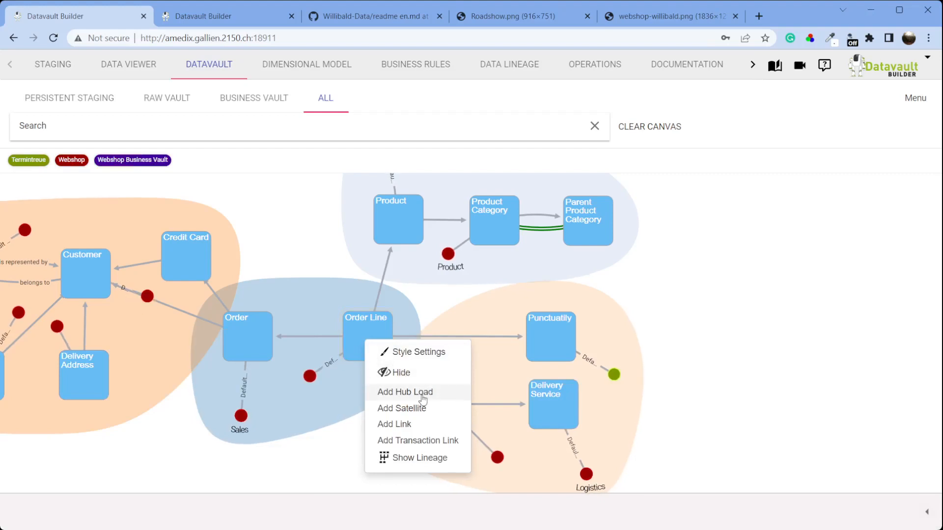
click(422, 399)
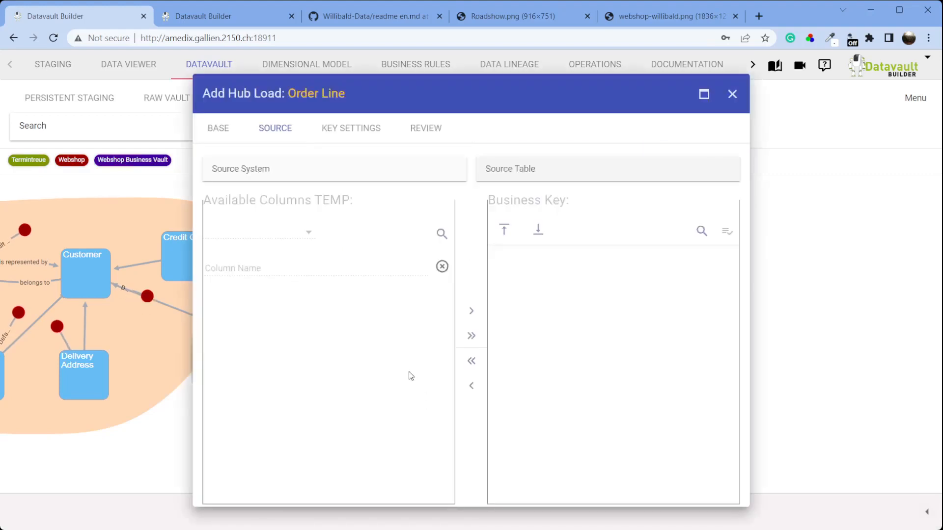
click(379, 173)
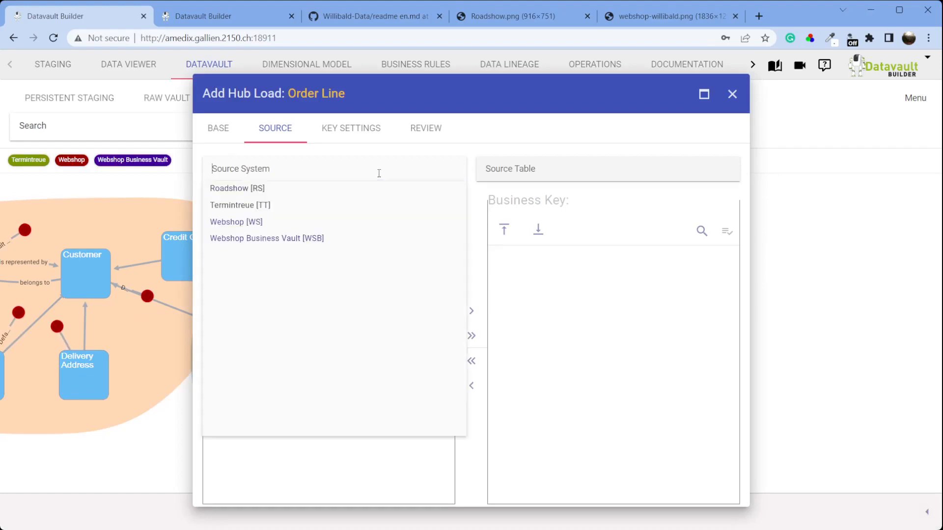
click(337, 189)
click(541, 172)
click(543, 189)
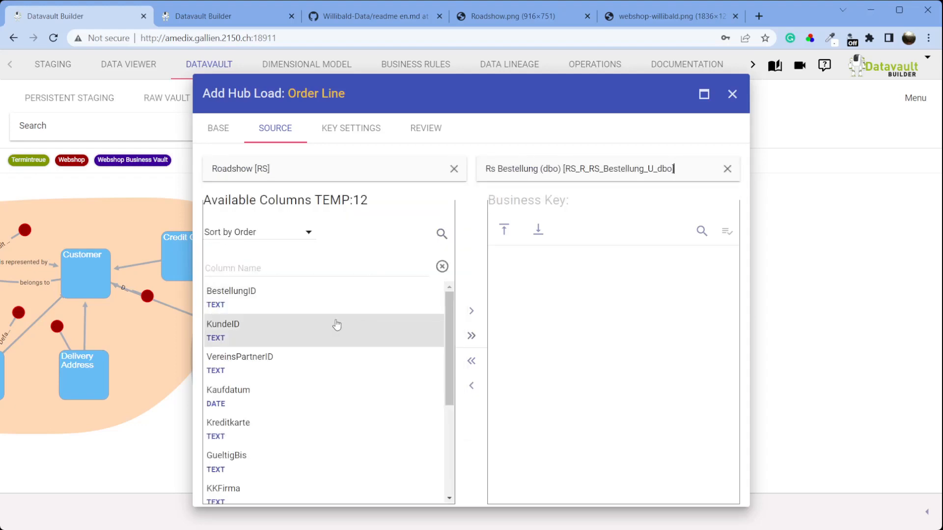
drag(601, 299, 593, 293)
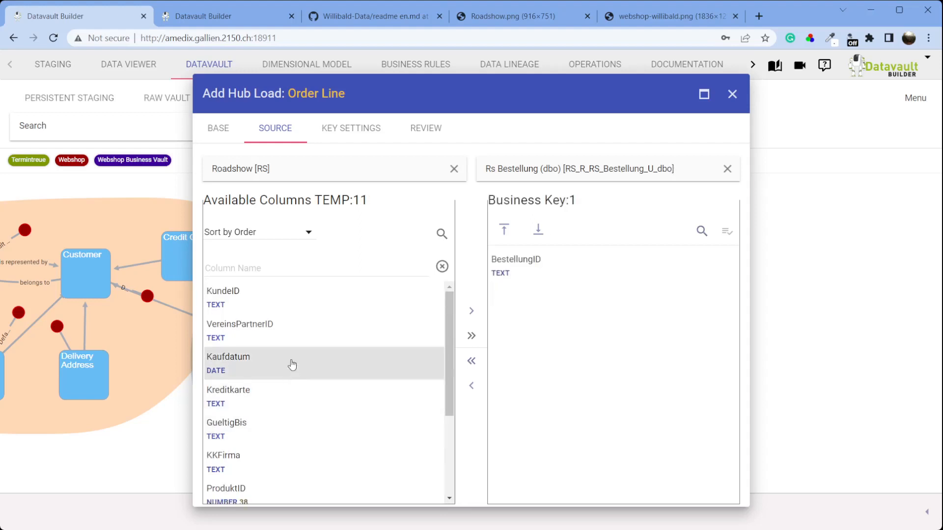
scroll(294, 373, down, 3)
drag(293, 363, 600, 329)
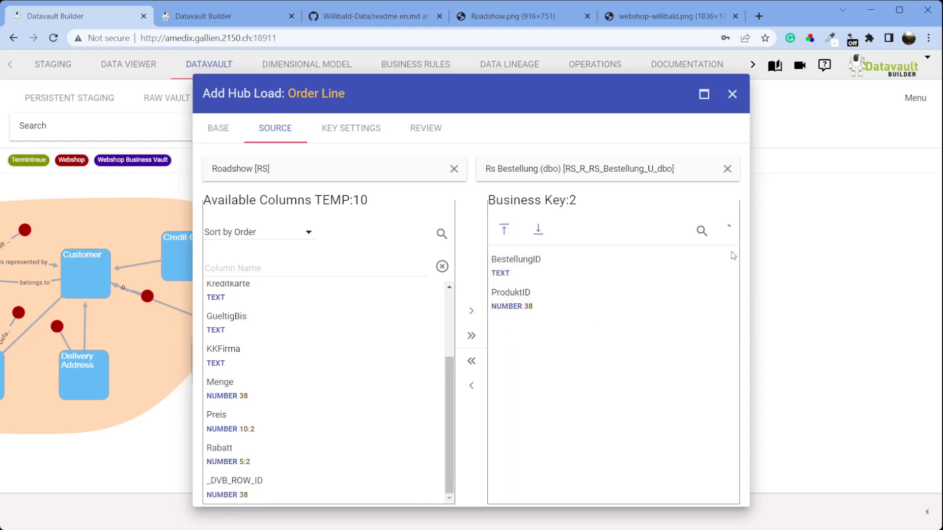
Step: Set the business key prefix to RS, keeping the keys unique, and create the Order Line hub load
click(354, 141)
click(276, 219)
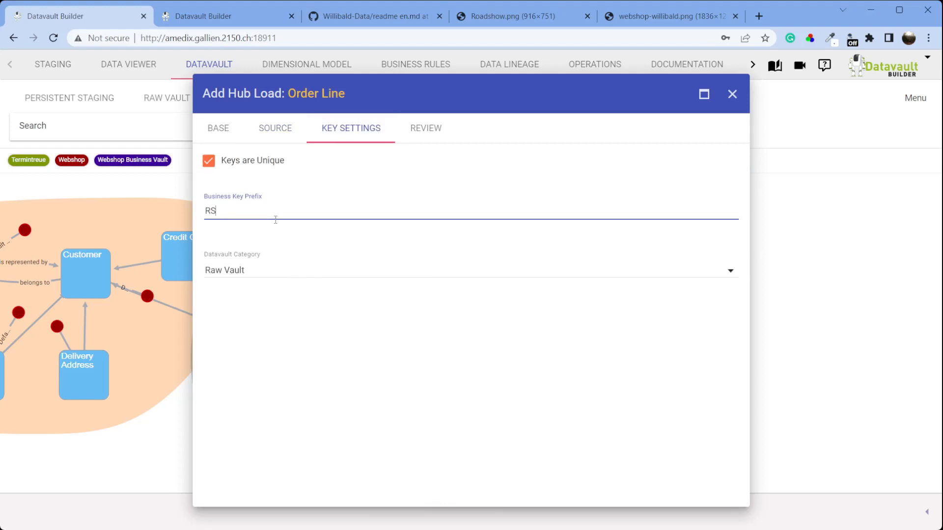
click(422, 140)
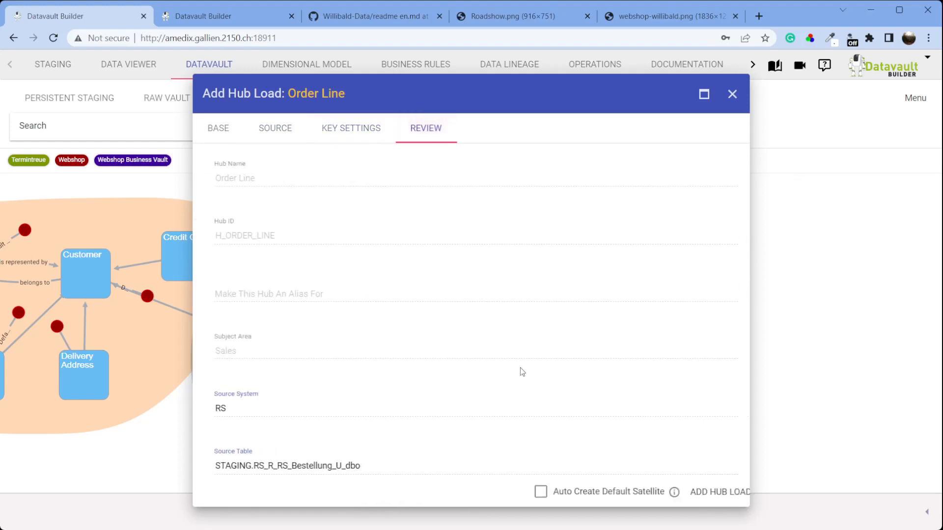
click(710, 492)
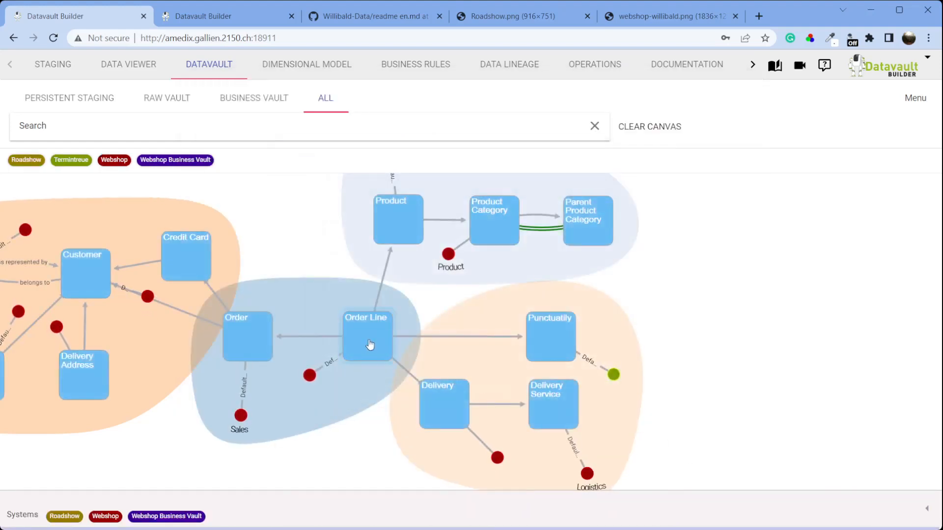
Step: Create an Order Line satellite from the RS-prefixed Roadshow hub load with the columns Menge, Preis and Rabatt
right_click(369, 343)
click(406, 408)
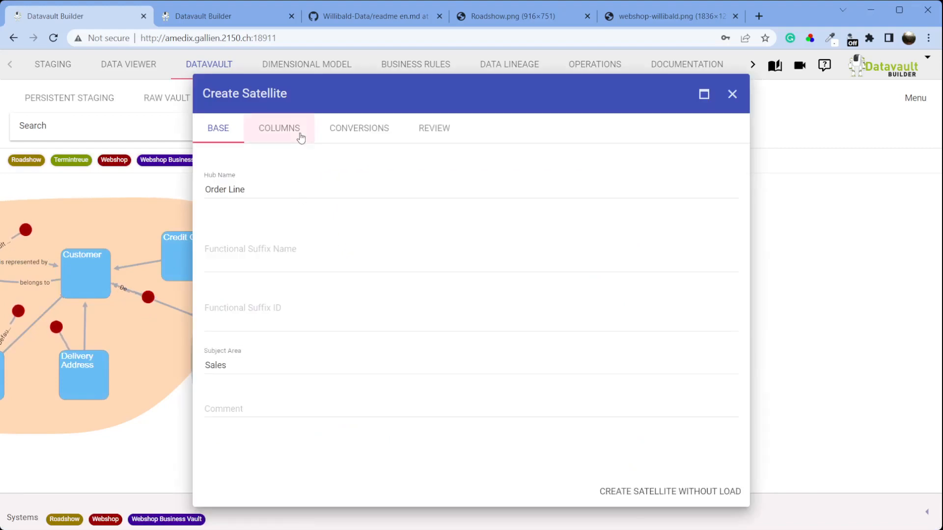
click(301, 138)
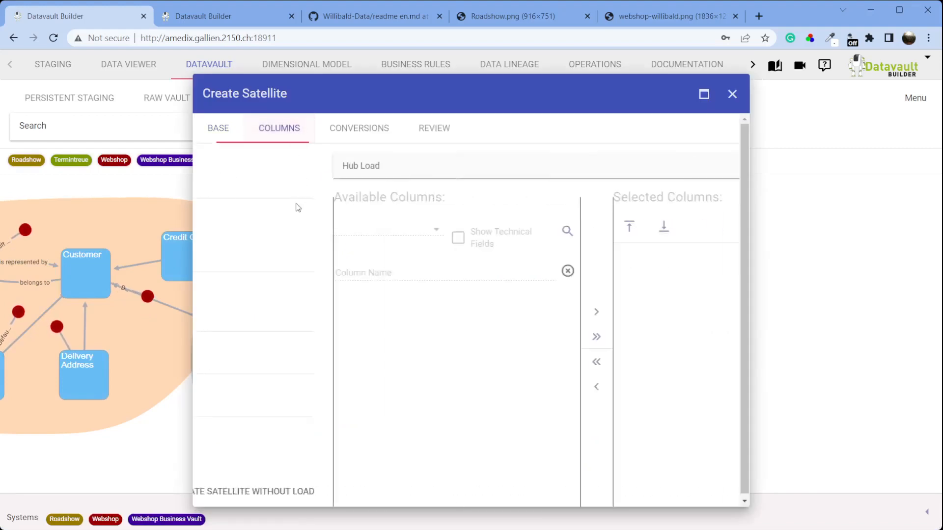
click(320, 189)
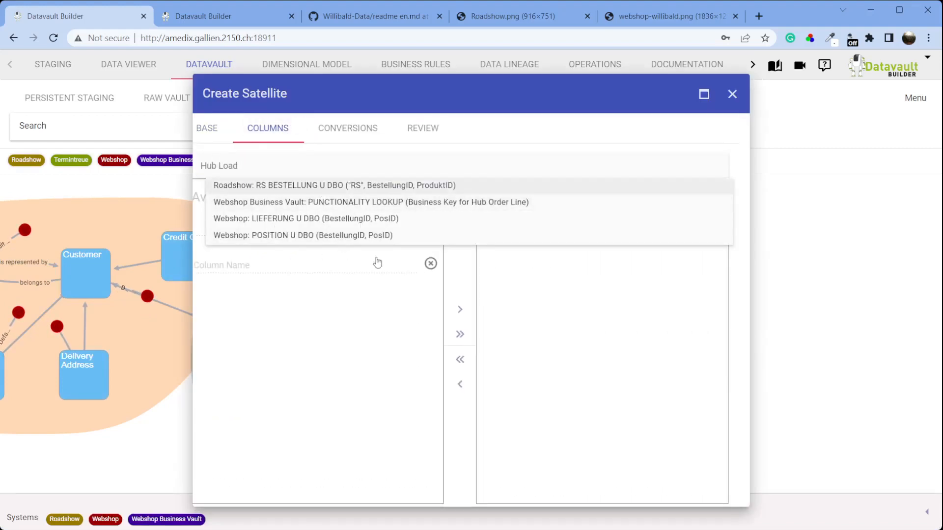
scroll(404, 382, down, 3)
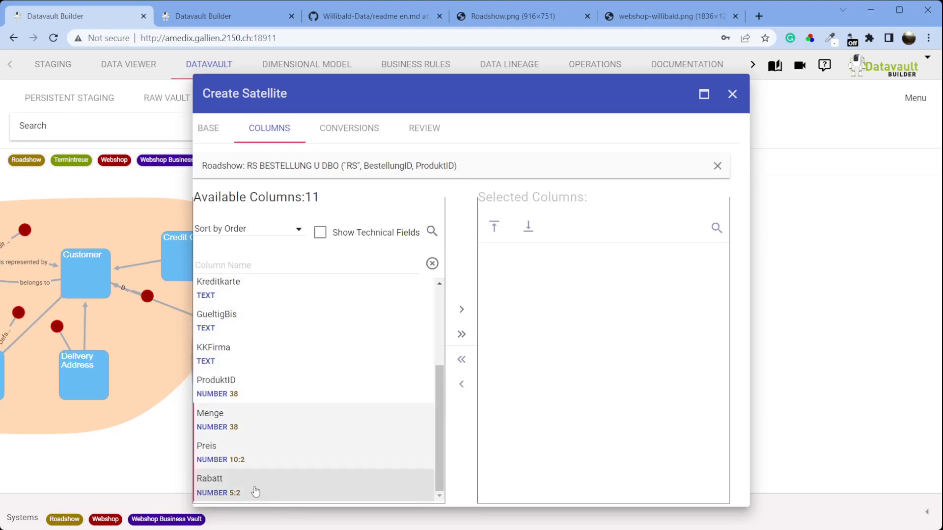
drag(263, 425, 593, 373)
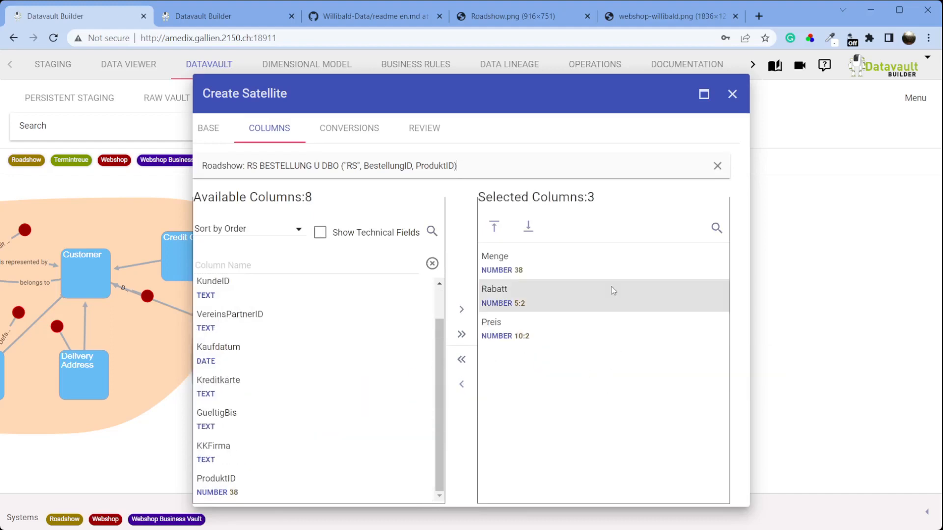
click(430, 132)
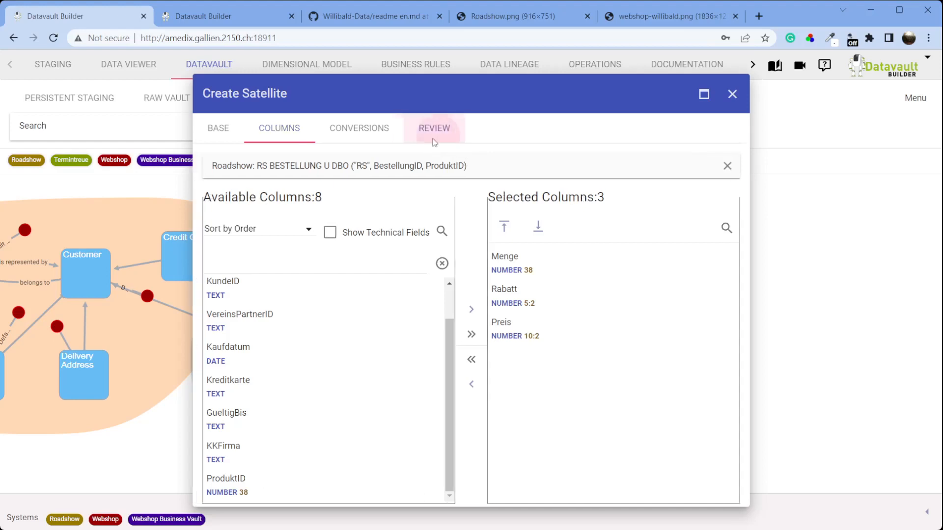
click(698, 493)
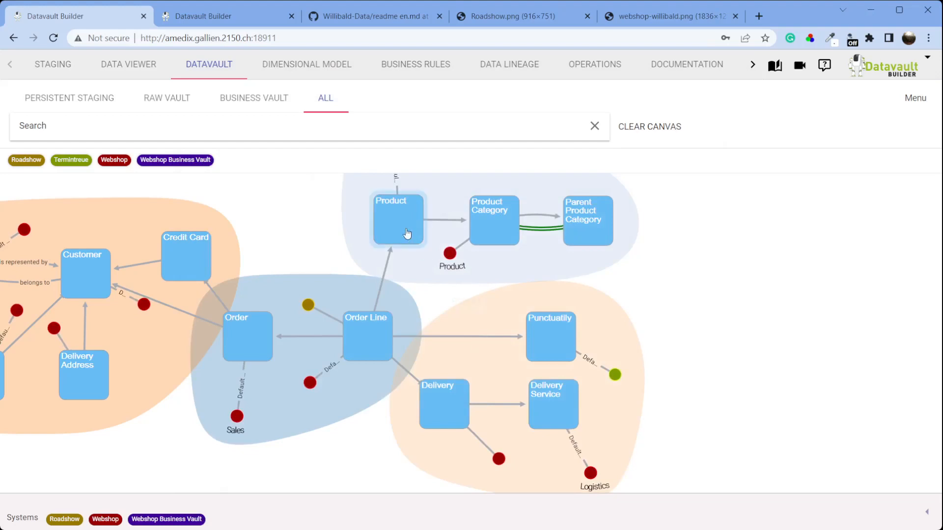
Step: Begin a new hub load for Product from Roadshow's Rs Bestellung (dbo) table, with ProduktID as business key
right_click(404, 229)
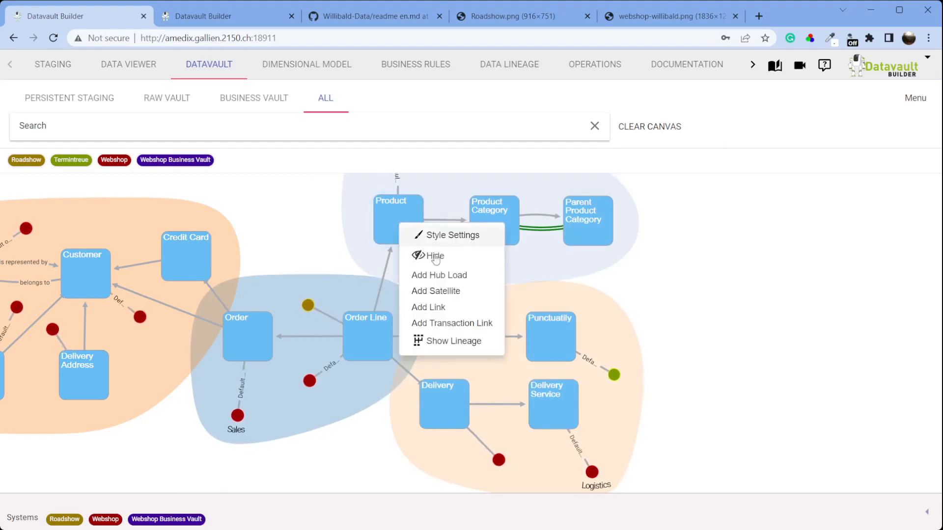
click(454, 277)
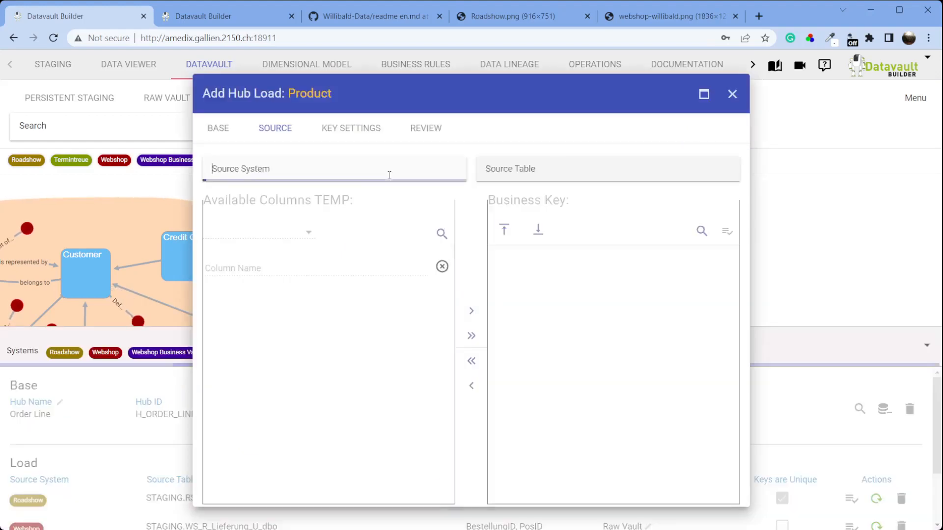
click(389, 175)
click(299, 194)
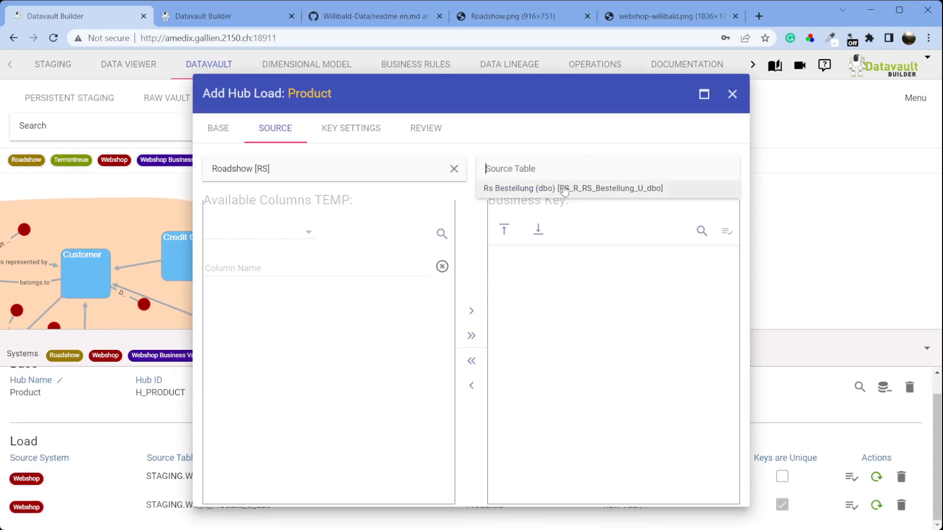
click(569, 189)
click(338, 267)
text(p)
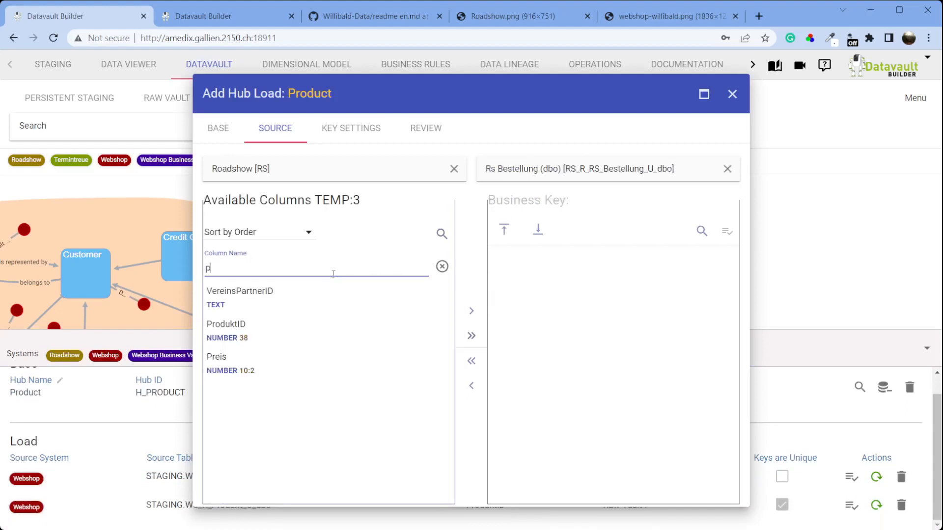
drag(256, 326, 649, 257)
Step: Preview the ProduktID business key data and create the Product hub load from Roadshow
click(727, 234)
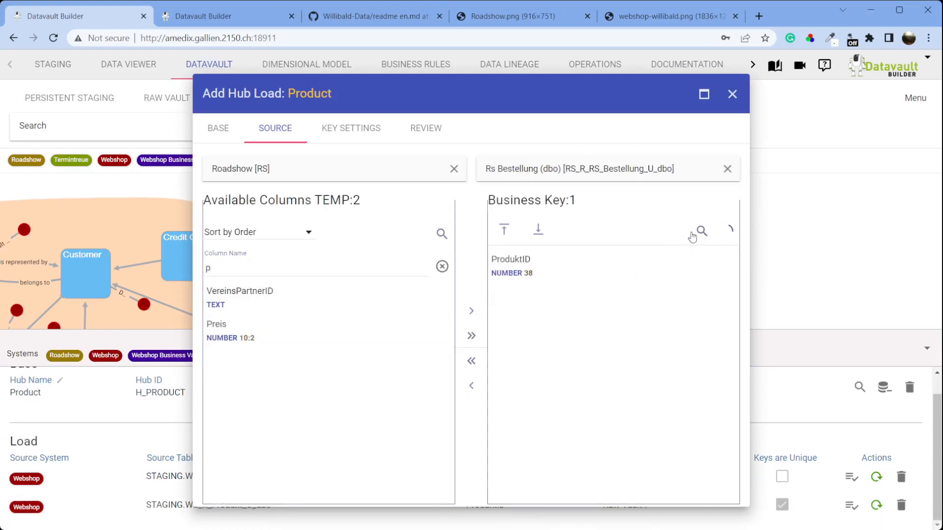
click(724, 94)
click(424, 129)
click(680, 487)
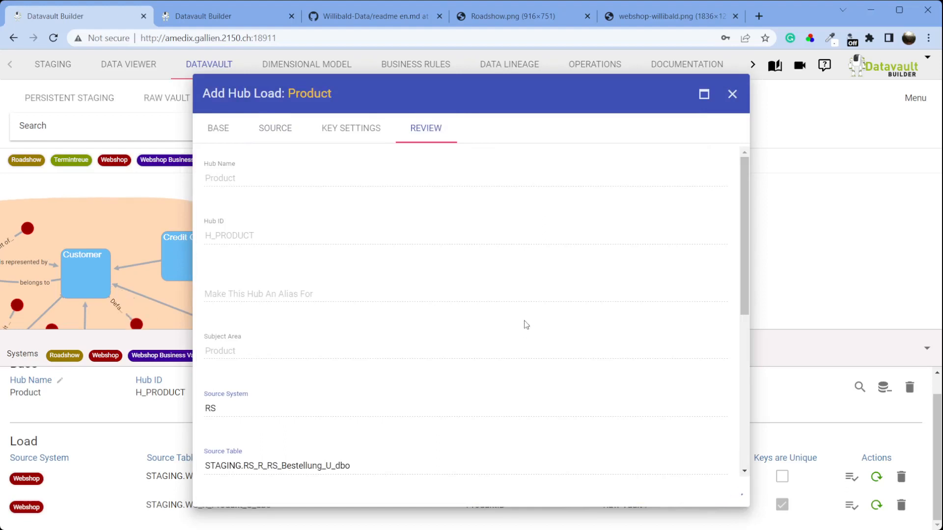
click(923, 349)
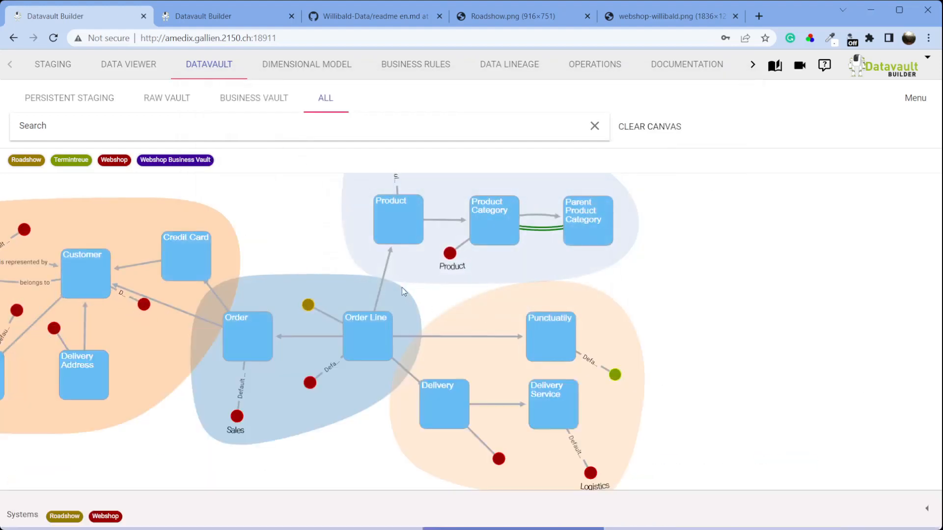
Step: Add a link load to Order Line-Product using the Roadshow RS BESTELLUNG U DBO hub loads on both sides
right_click(386, 284)
click(415, 313)
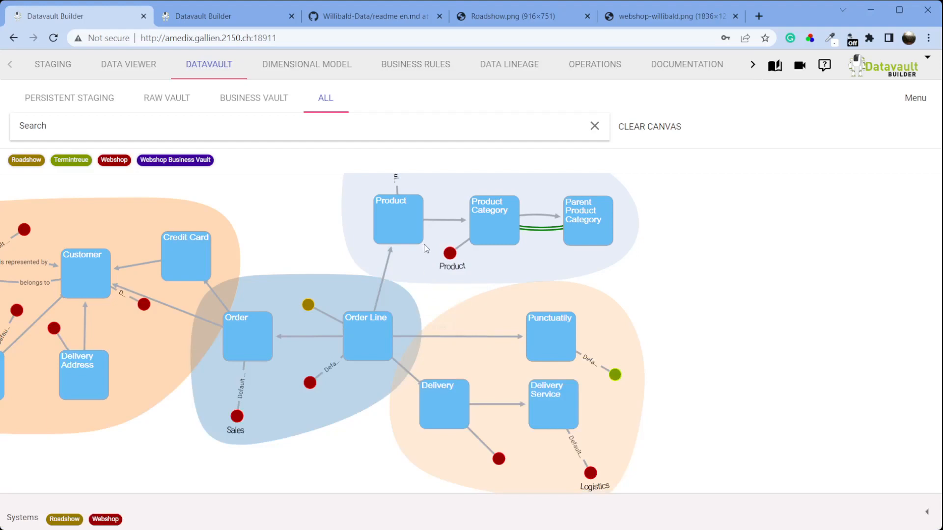
click(398, 183)
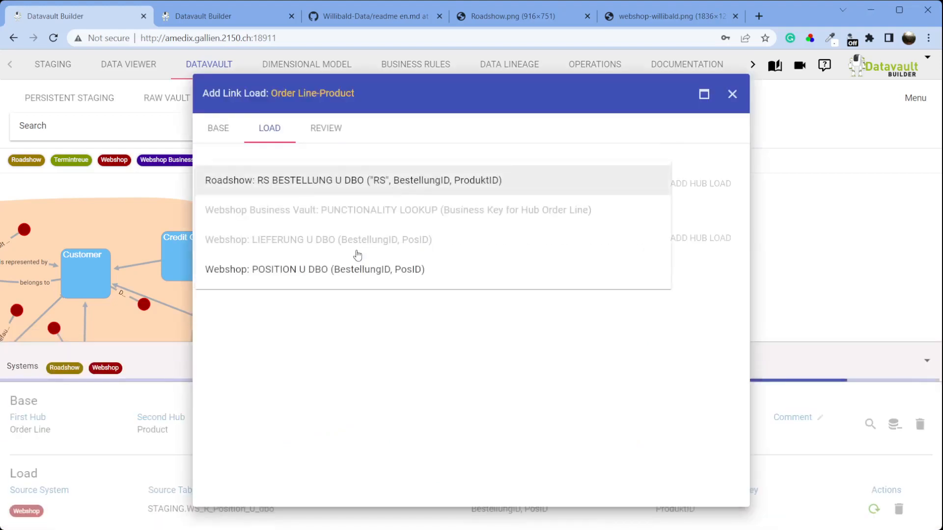
click(351, 181)
click(326, 128)
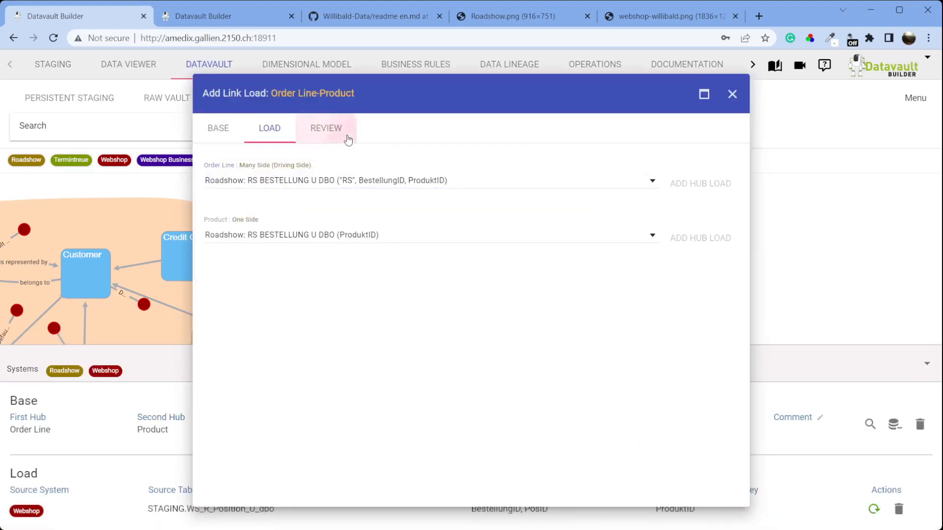
click(709, 491)
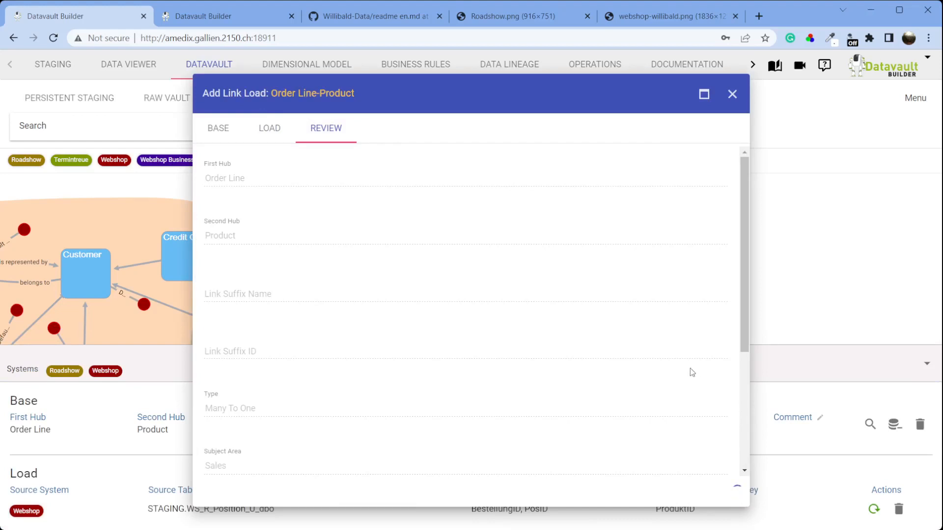
Step: Check how RS_Bestellung relates to the other tables in the GitHub readme's data model diagram, and return to the data vault
click(358, 8)
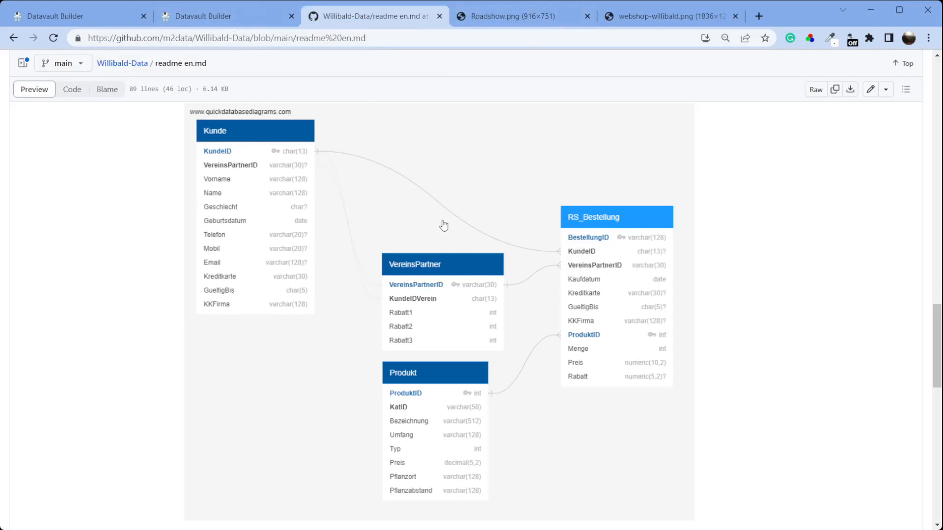
click(224, 20)
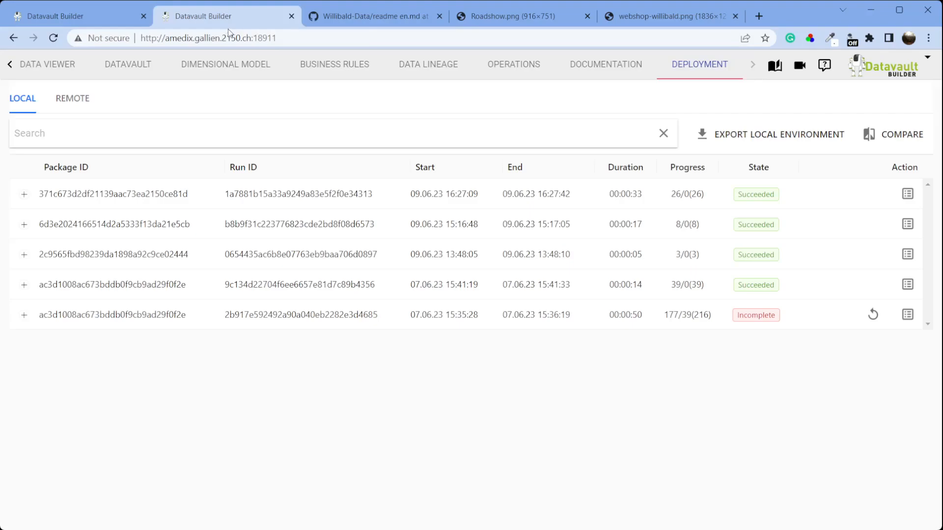
click(88, 17)
click(732, 94)
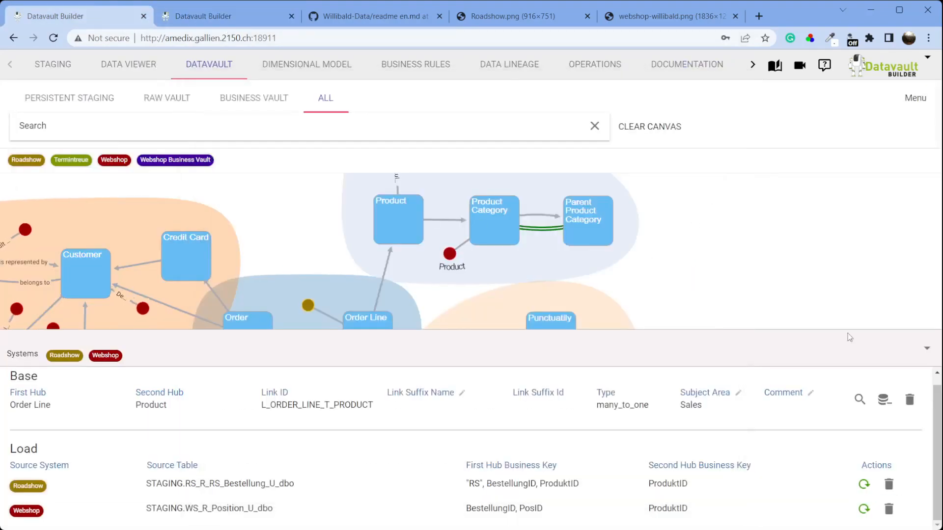
Step: Begin a new hub load for Order from Roadshow's Rs Bestellung (dbo) table, with BestellungID as business key
click(926, 364)
right_click(238, 347)
click(278, 394)
click(357, 166)
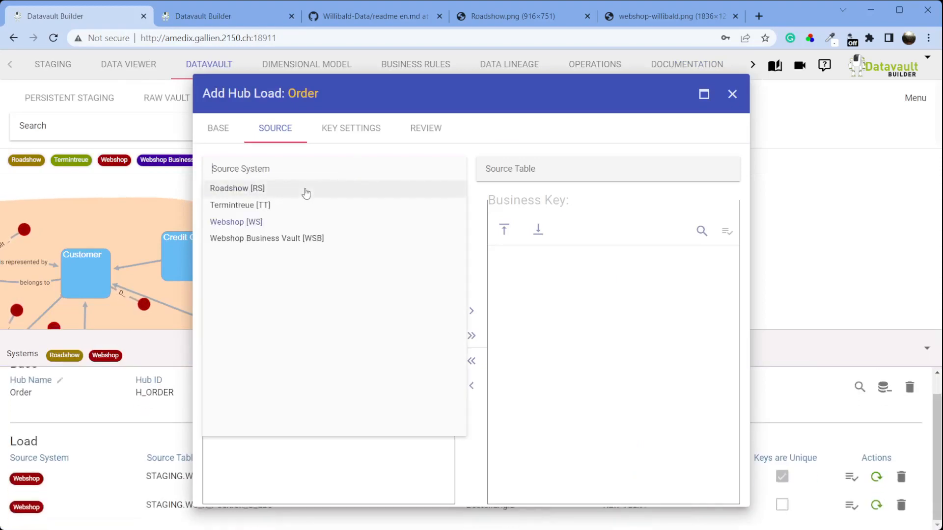
click(306, 192)
click(536, 170)
click(539, 189)
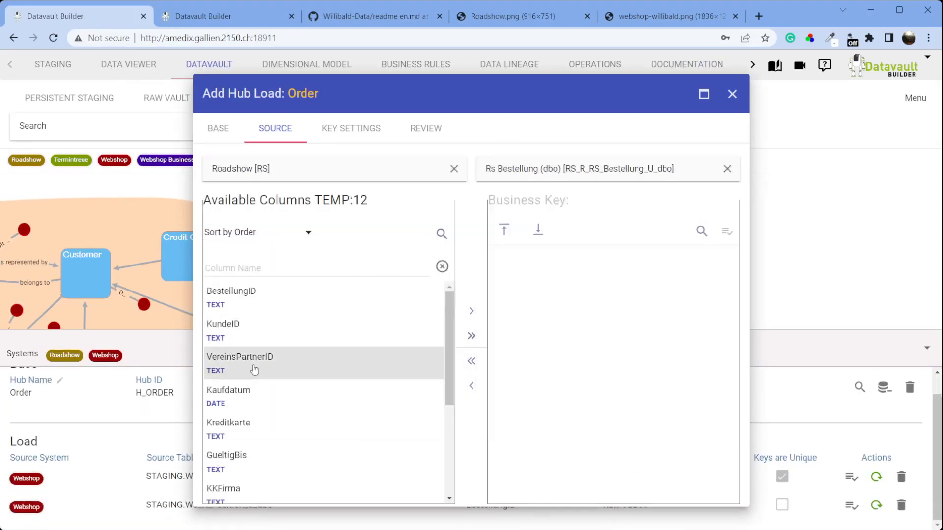
drag(235, 295, 647, 233)
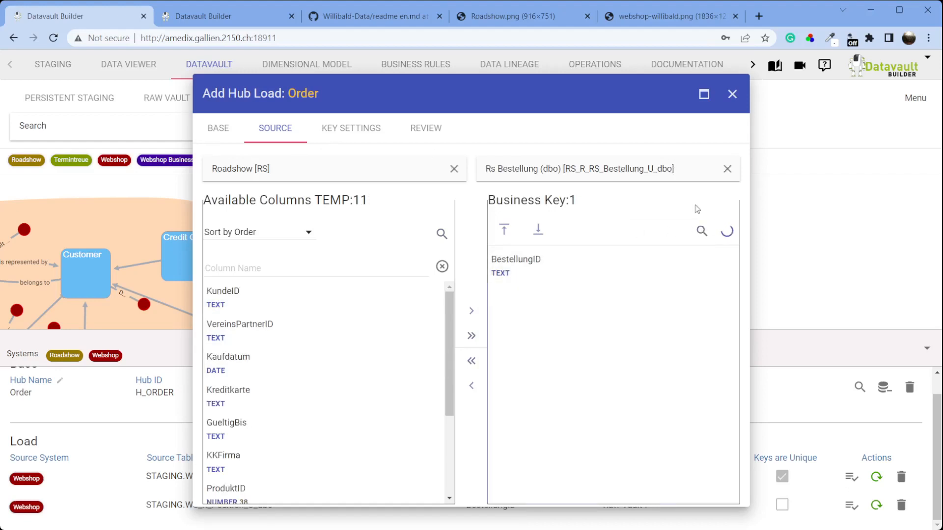
Step: Preview the business key data, set the business key prefix to RS and create the Order hub load
click(727, 231)
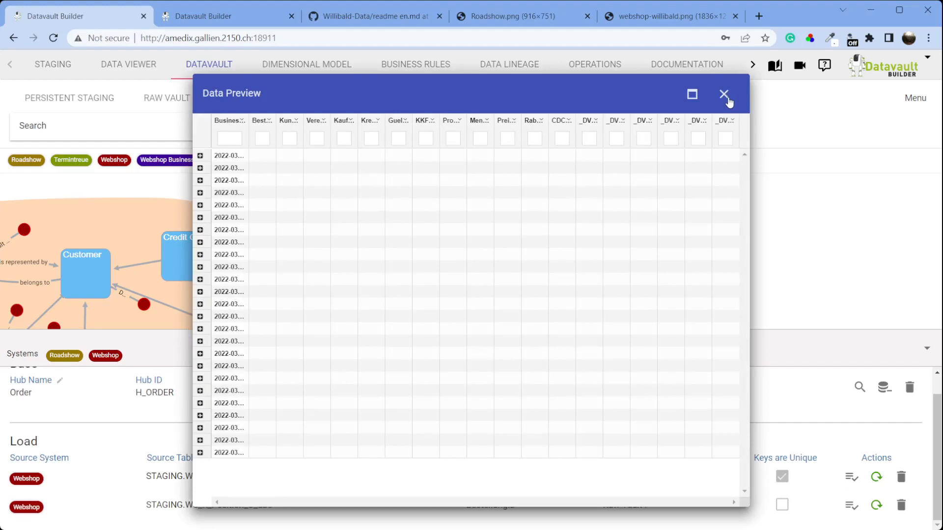
click(725, 95)
click(384, 132)
click(286, 213)
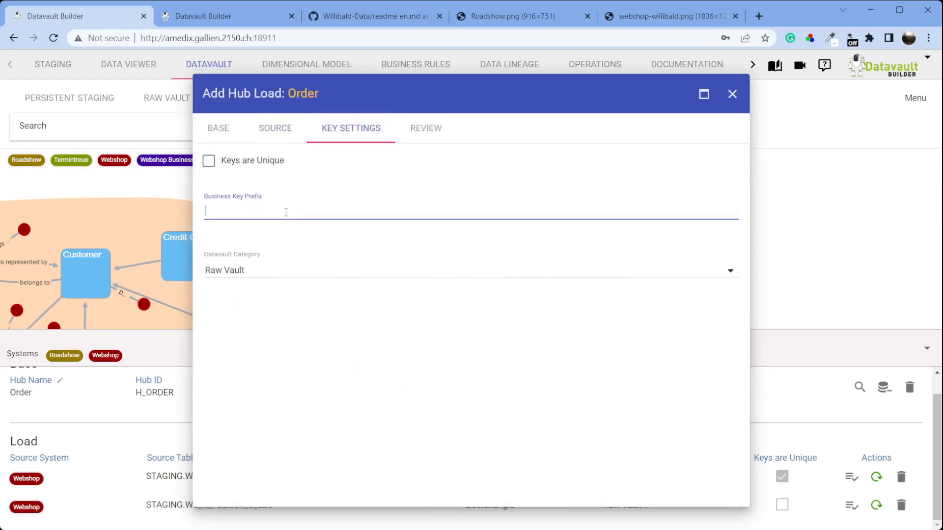
click(416, 129)
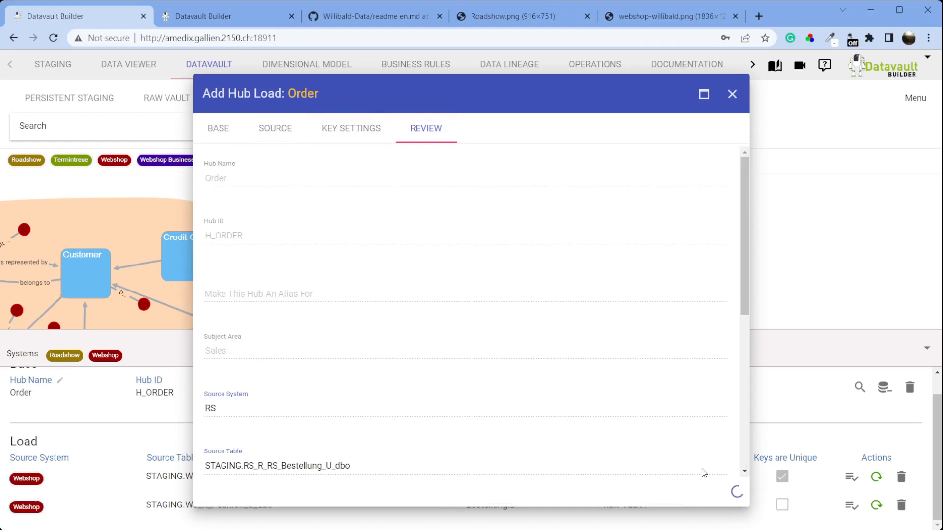
Step: Add a link load to Order Line-Order using the RS-prefixed Roadshow RS BESTELLUNG U DBO hub loads on both sides
click(928, 348)
right_click(309, 343)
click(338, 369)
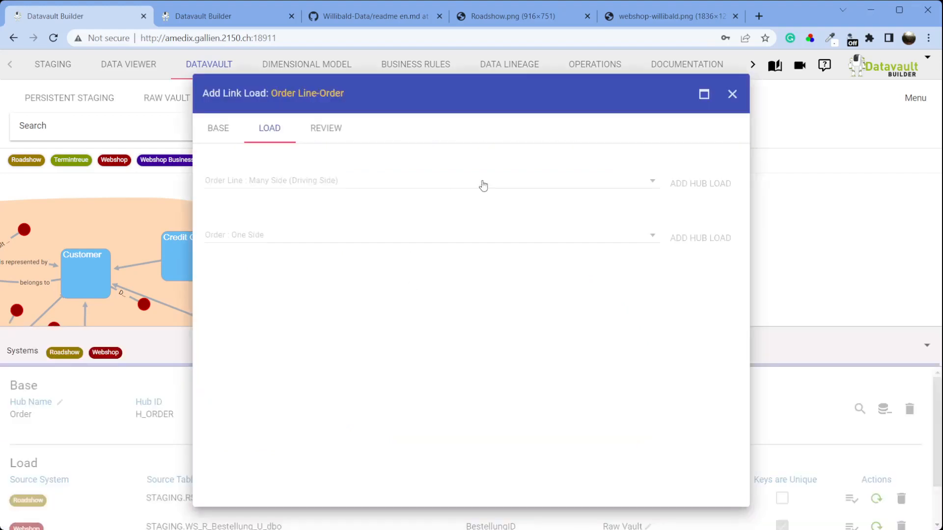
click(478, 180)
click(446, 171)
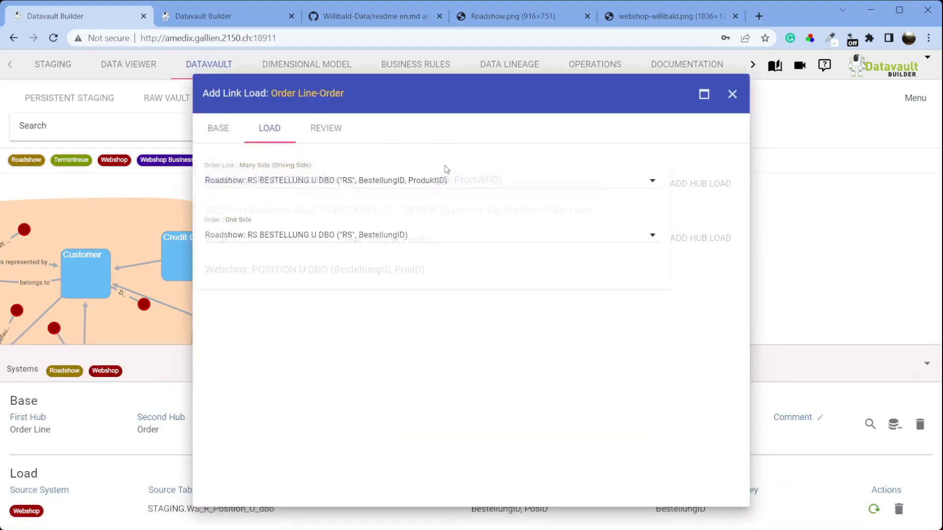
click(341, 134)
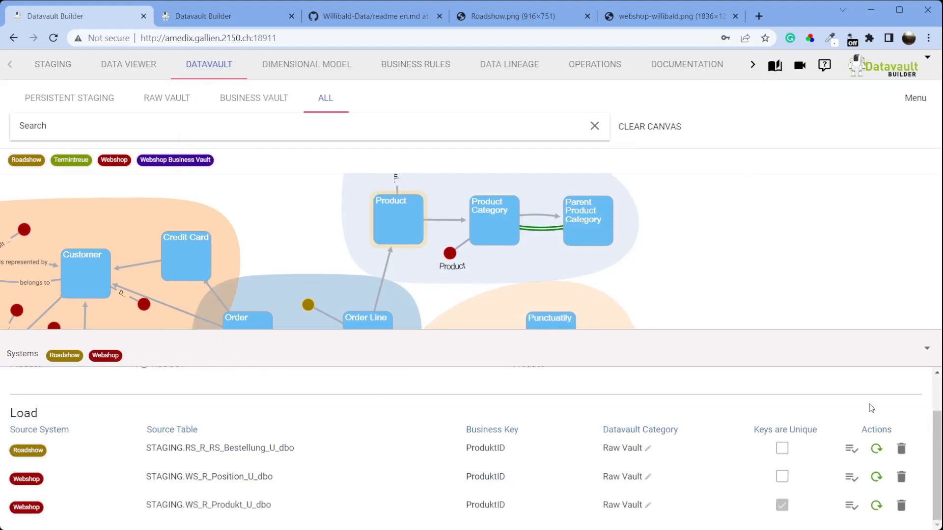
Step: Create an Order satellite from the RS-prefixed Roadshow hub load with the column Kaufdatum
click(926, 351)
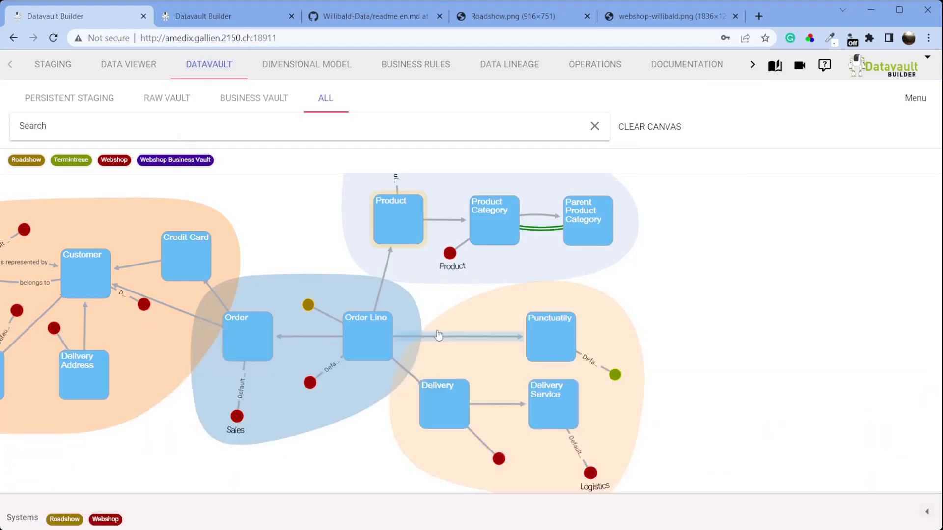
right_click(248, 349)
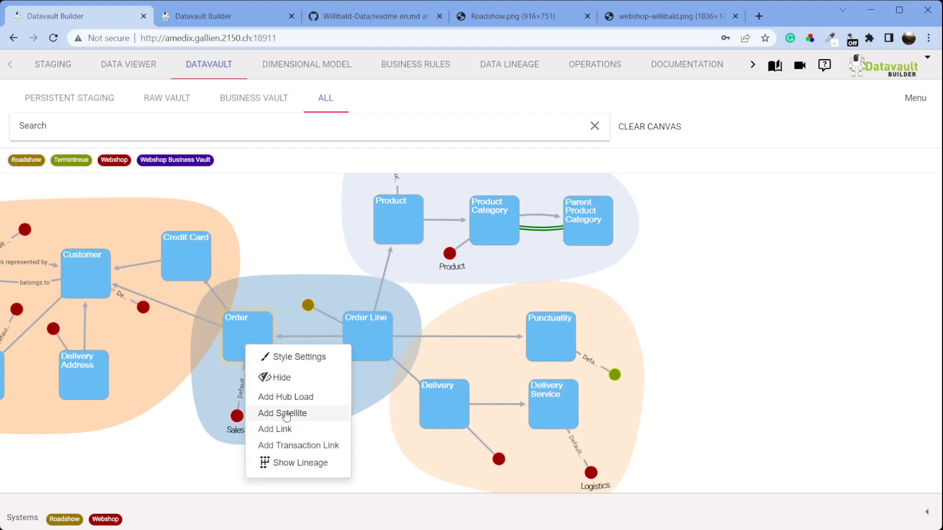
click(274, 412)
click(280, 130)
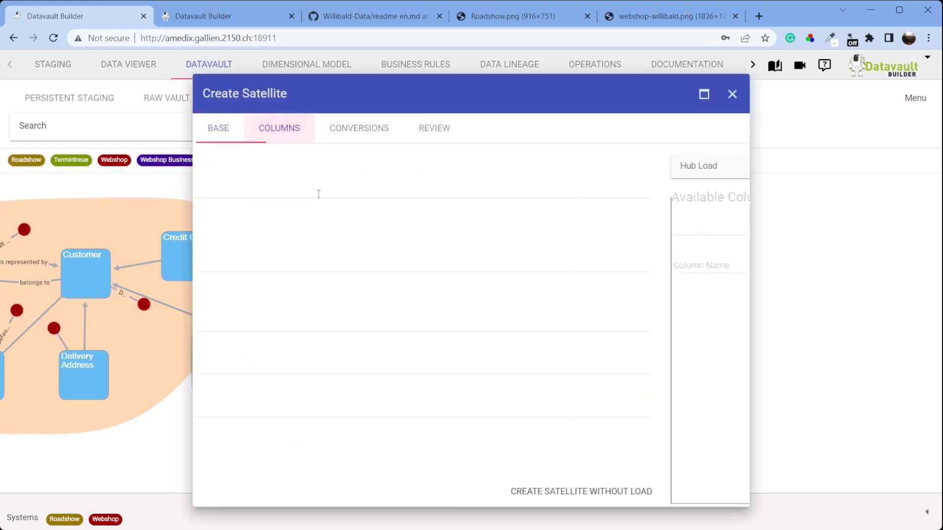
click(313, 188)
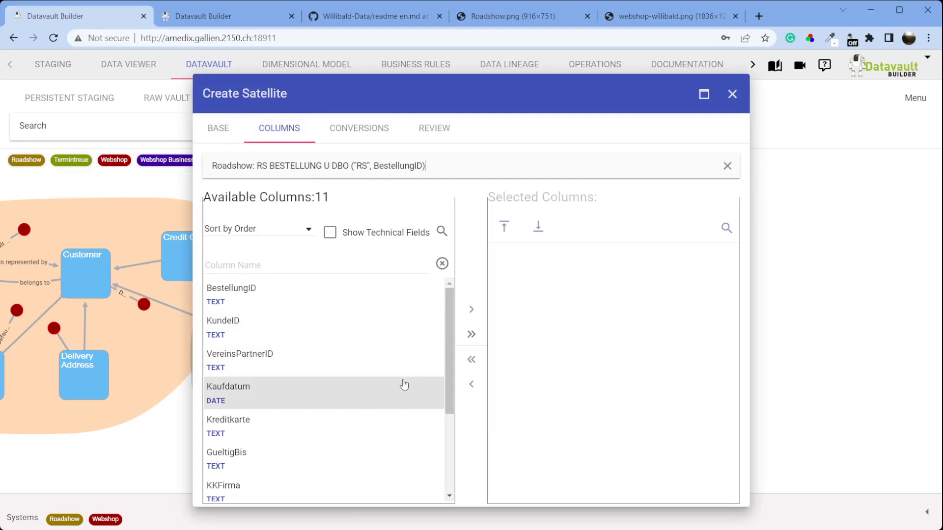
scroll(401, 388, down, 3)
scroll(322, 395, up, 1)
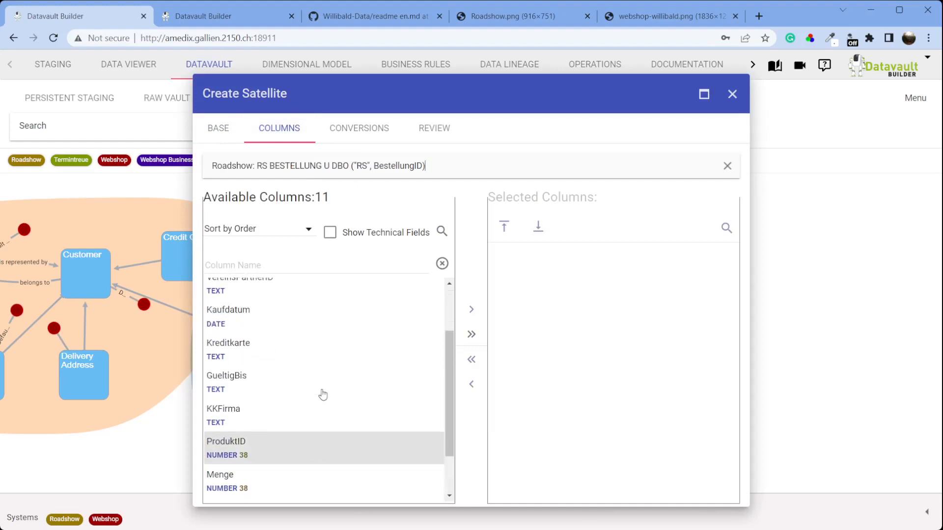
scroll(308, 380, up, 1)
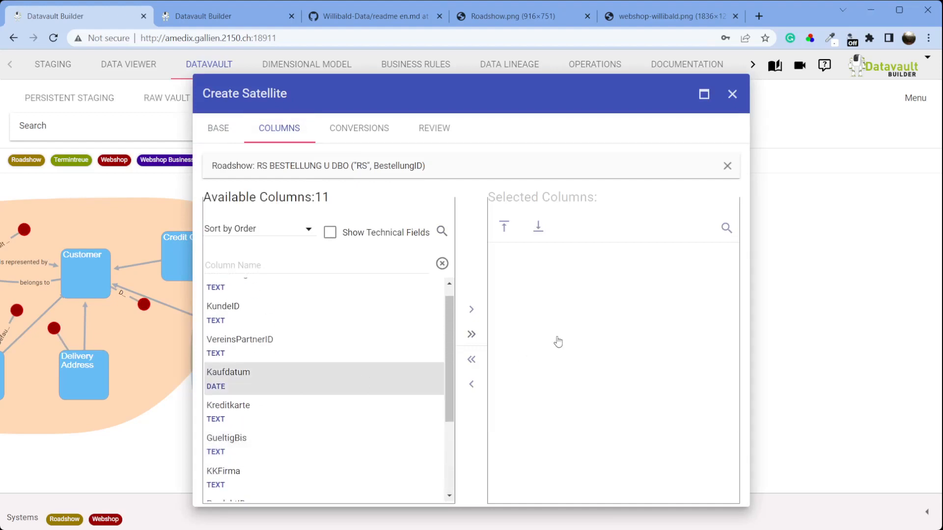
drag(557, 343, 560, 342)
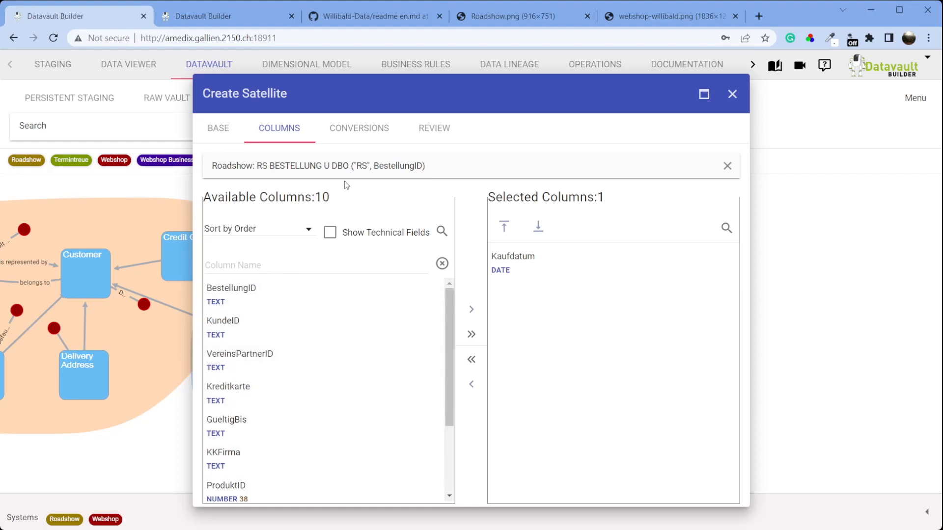
click(434, 129)
click(703, 492)
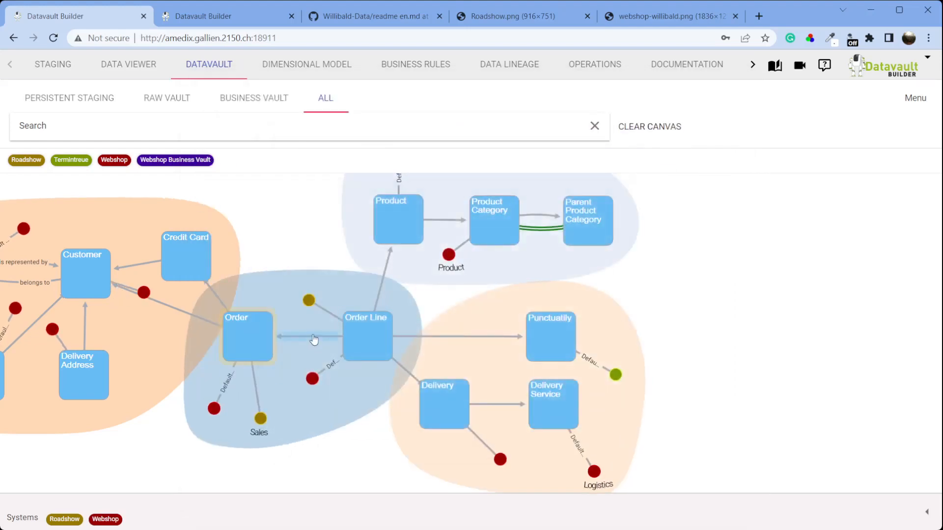
right_click(314, 340)
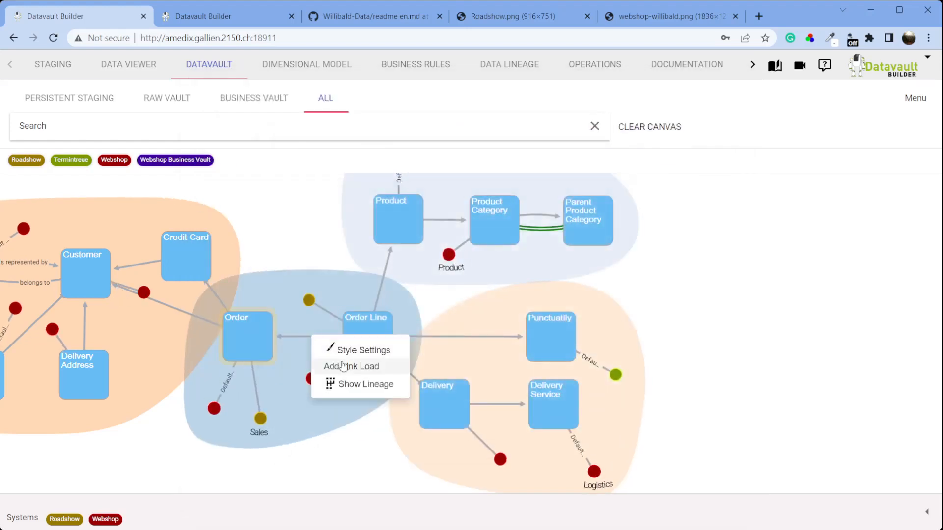
click(352, 366)
click(466, 182)
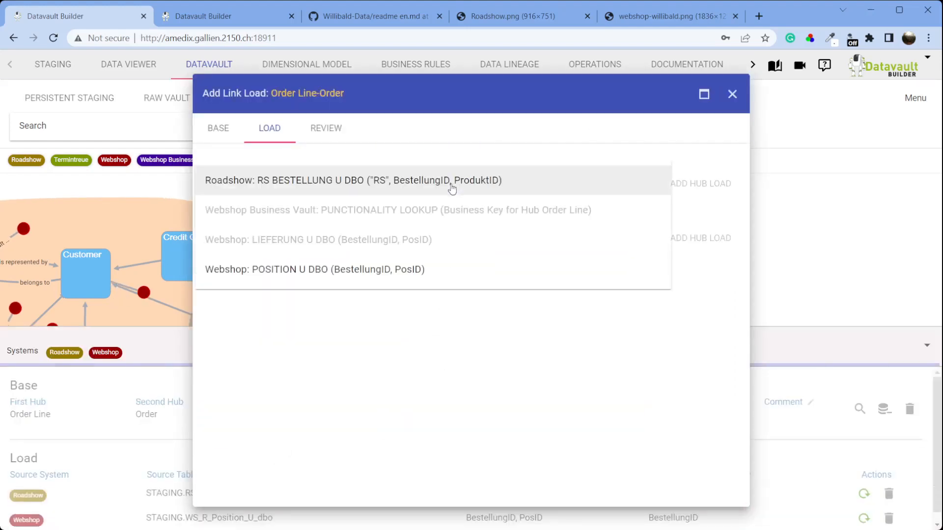
click(435, 178)
click(326, 129)
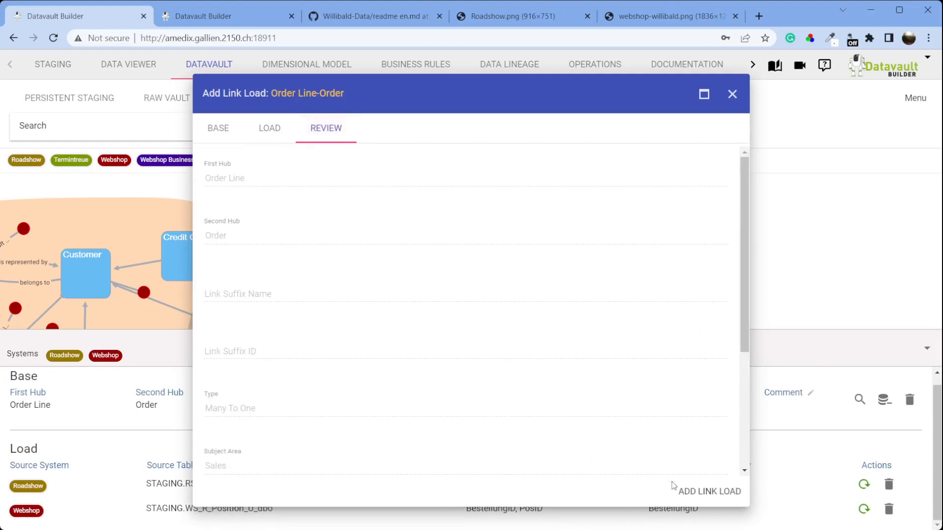
click(732, 95)
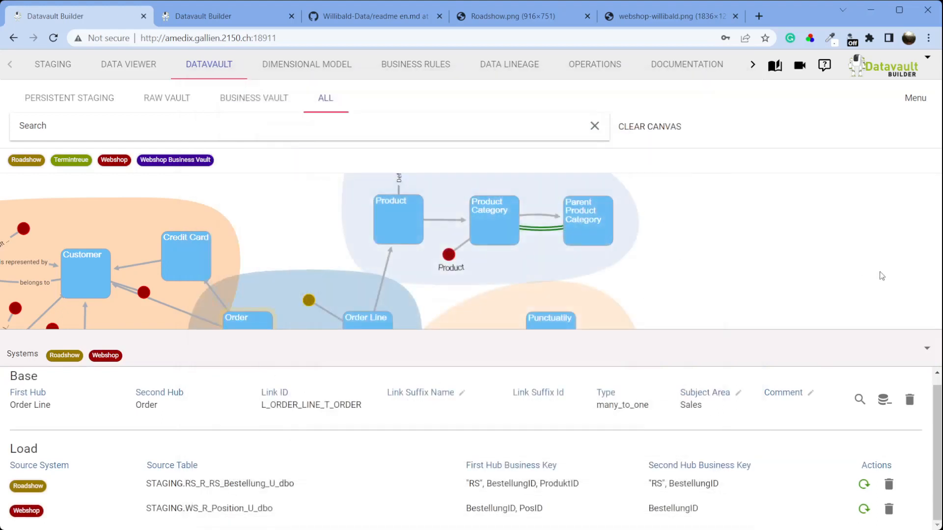
Step: Begin a new hub load for Customer from Roadshow's Rs Bestellung (dbo) table
click(31, 161)
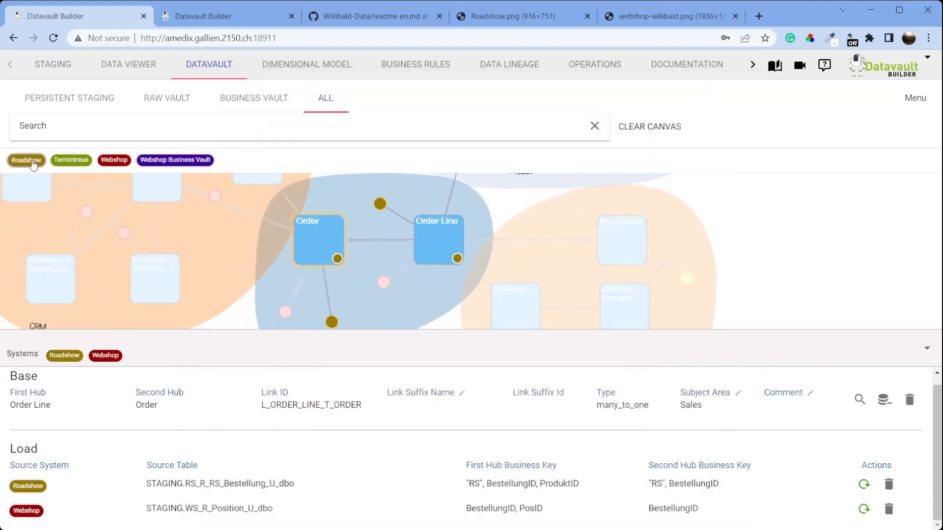
click(31, 161)
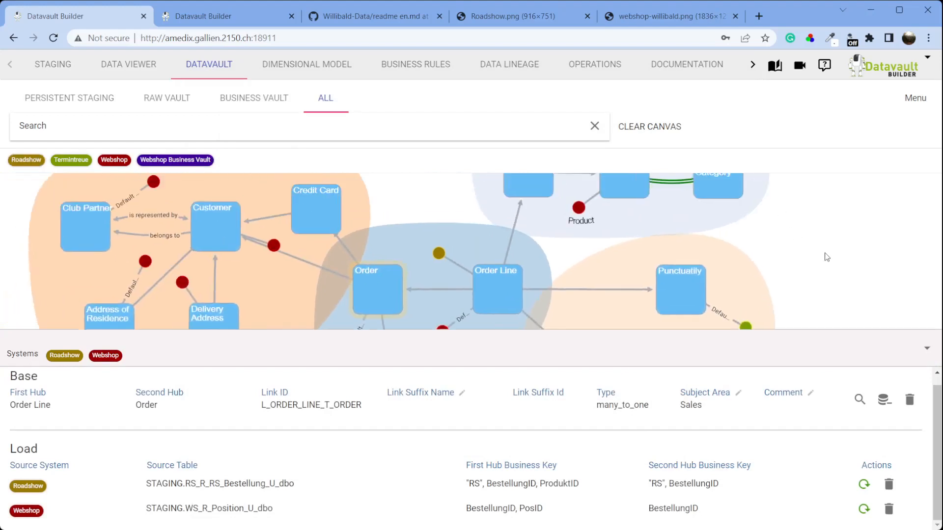
drag(290, 254, 278, 290)
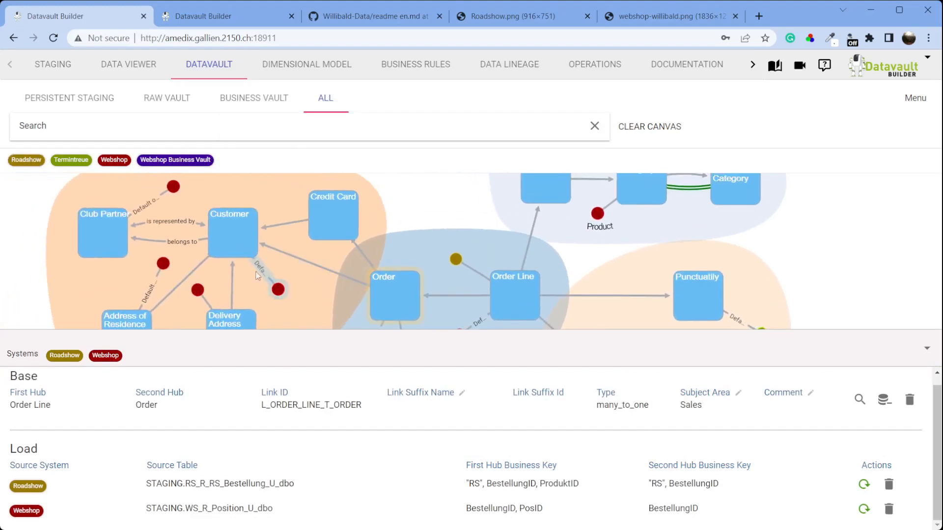
right_click(229, 232)
click(270, 285)
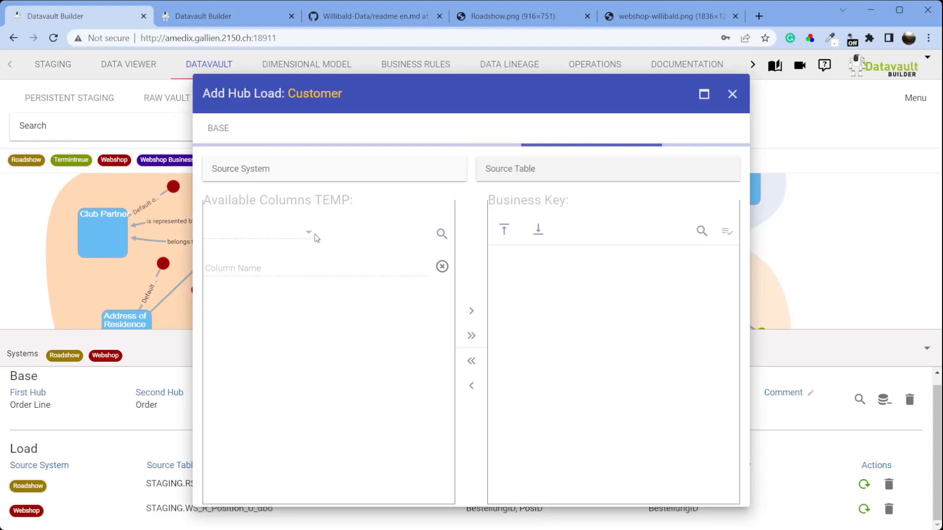
click(348, 173)
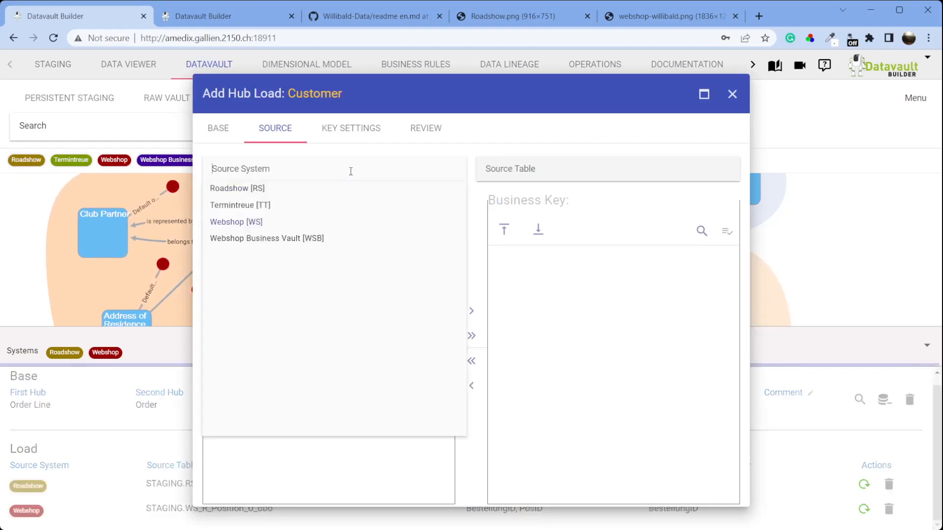
click(294, 188)
click(592, 170)
click(589, 189)
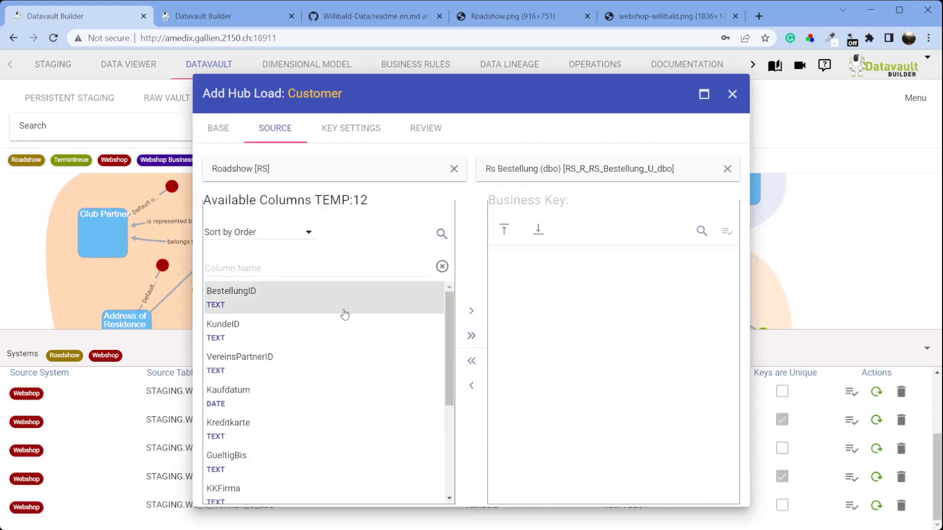
Step: Use KundeID as the business key, preview its data and create the Customer hub load
drag(285, 309, 580, 290)
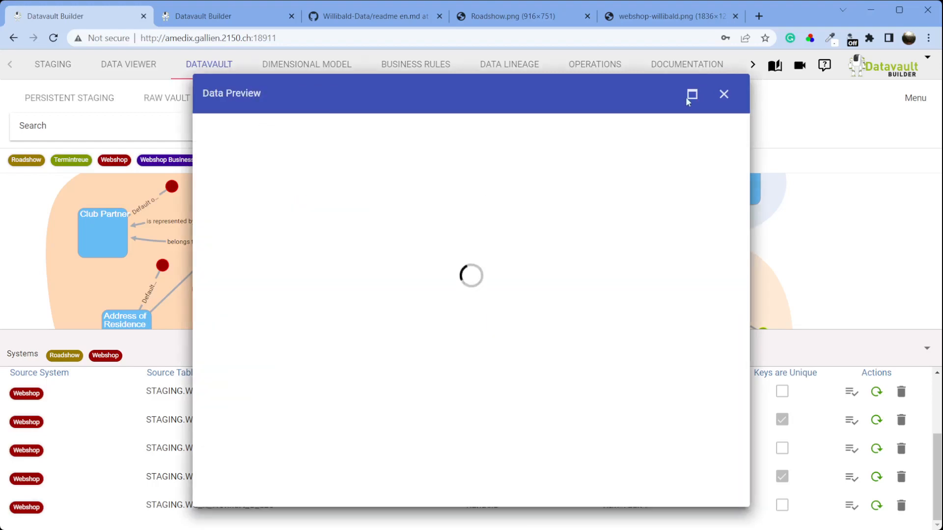
click(724, 94)
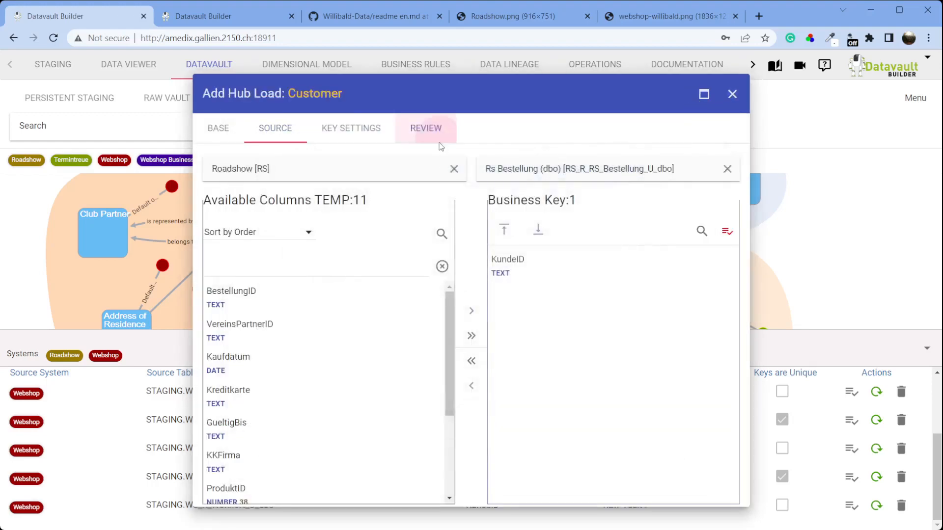
click(426, 128)
click(695, 493)
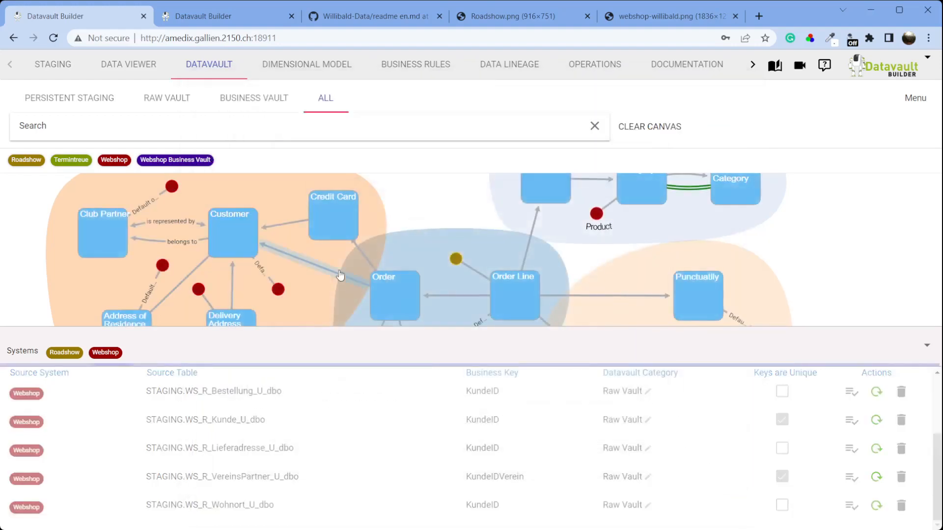
Step: Add a link load to Order-Customer using the RS-prefixed Roadshow RS BESTELLUNG U DBO hub load on the Order side
right_click(318, 267)
click(356, 296)
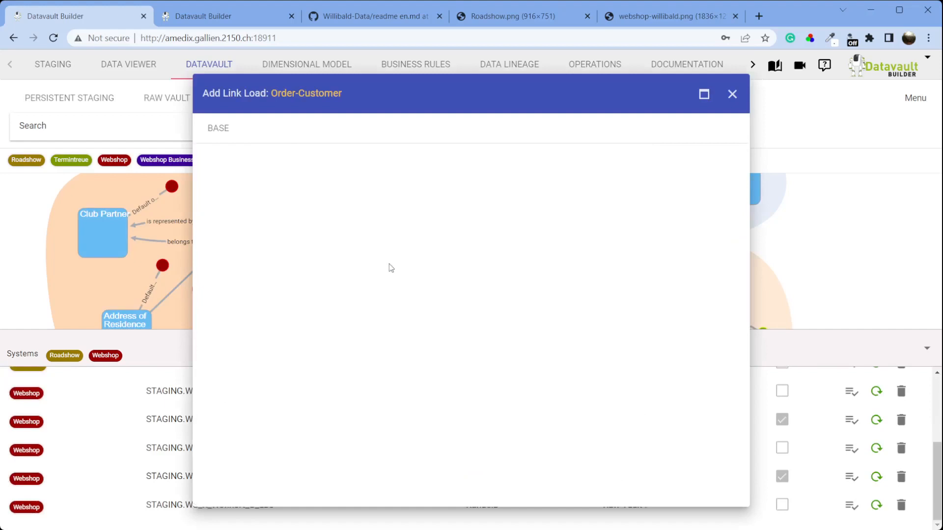
click(368, 187)
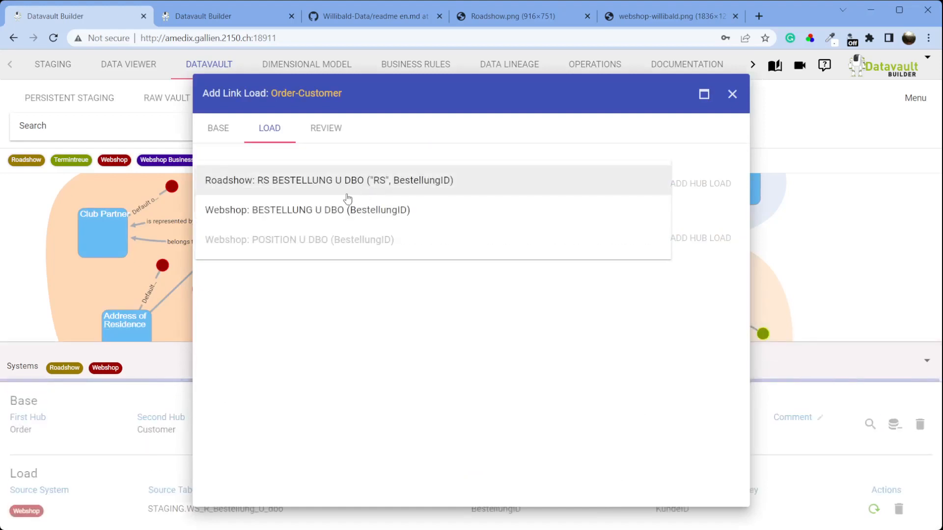
click(349, 183)
click(327, 132)
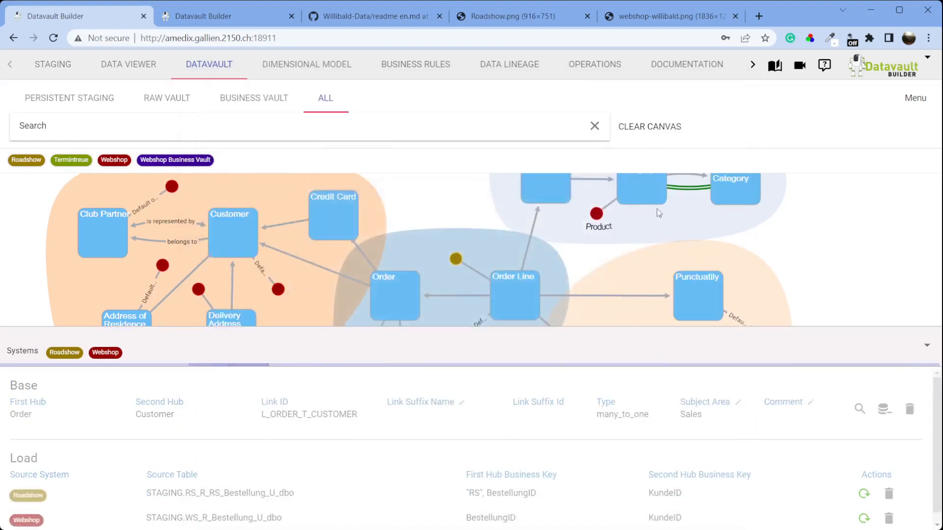
Step: Check the RS_Bestellung columns in the Roadshow data model diagram and highlight the Roadshow objects on the Datavault Builder canvas
click(494, 18)
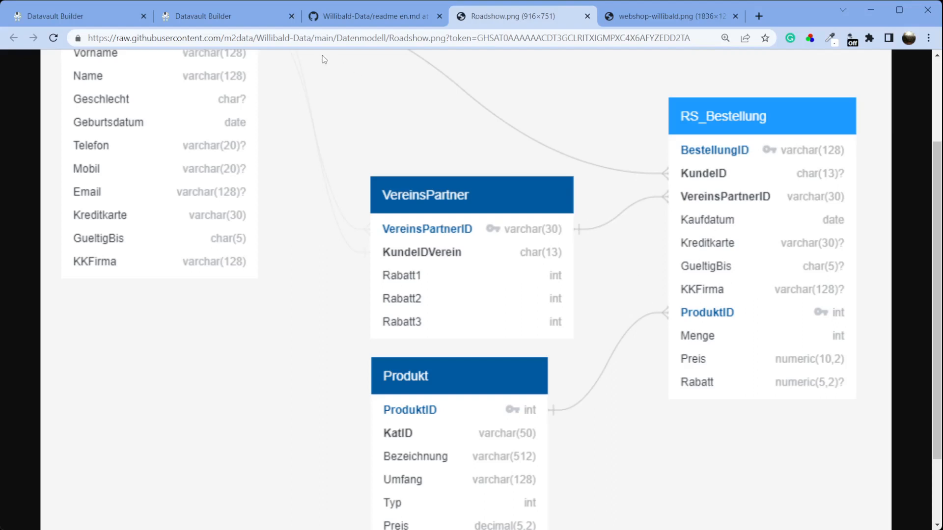
click(69, 19)
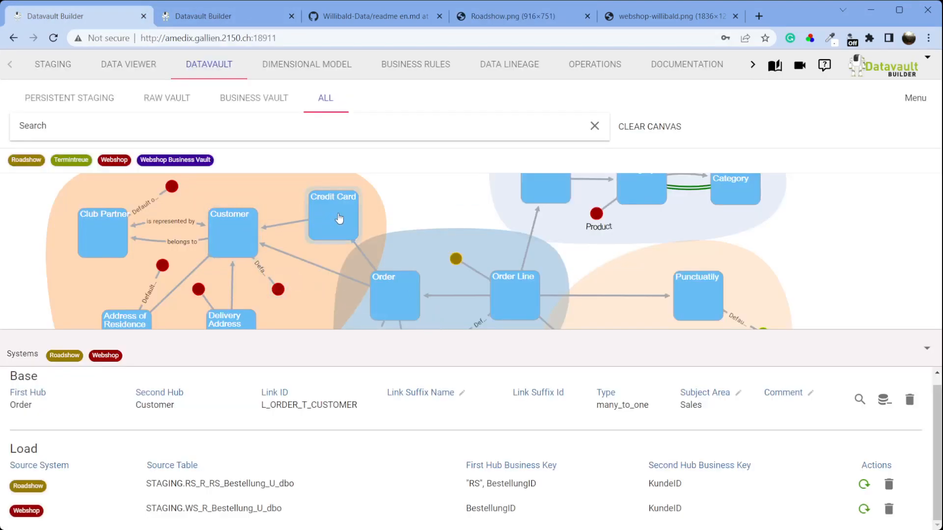
click(111, 161)
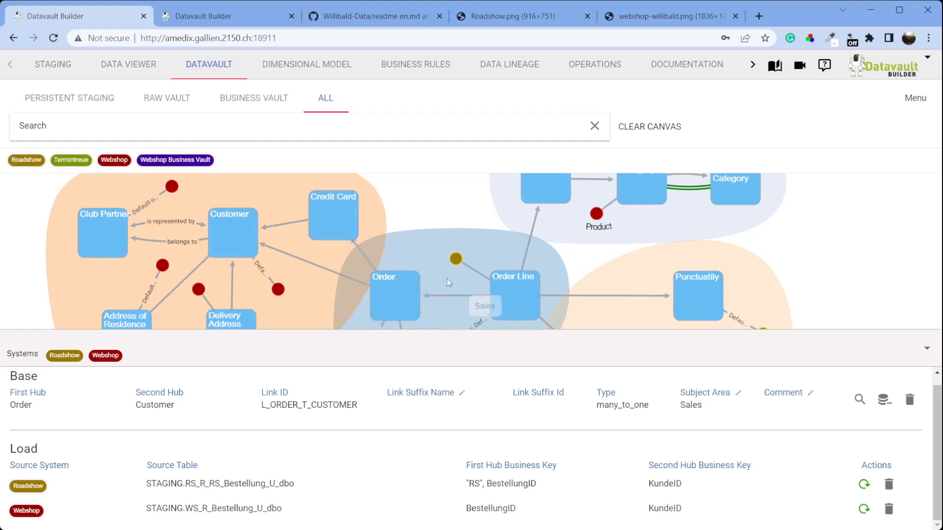
click(26, 160)
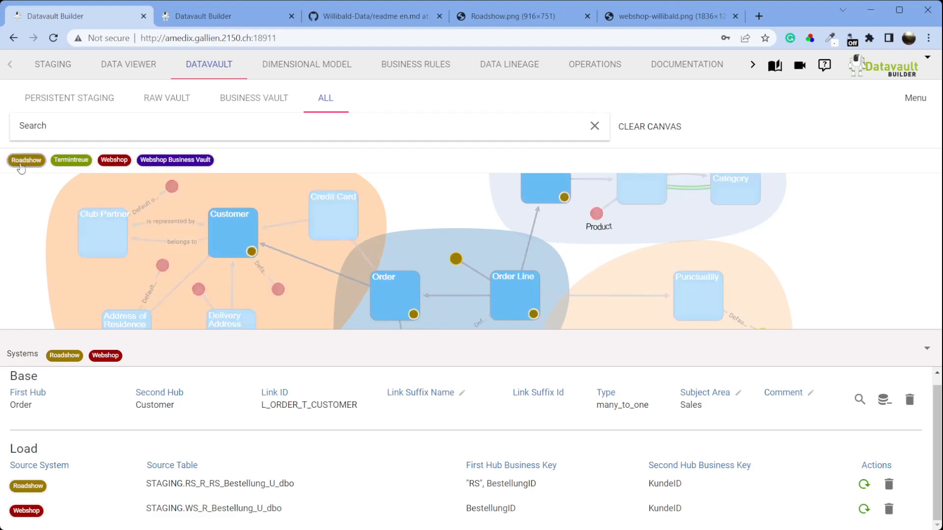
Step: Begin a hub load for Credit Card from Roadshow's Rs Bestellung (dbo) table, with Kreditkarte, GueltigBis and KKFirma as business key
right_click(332, 232)
click(532, 305)
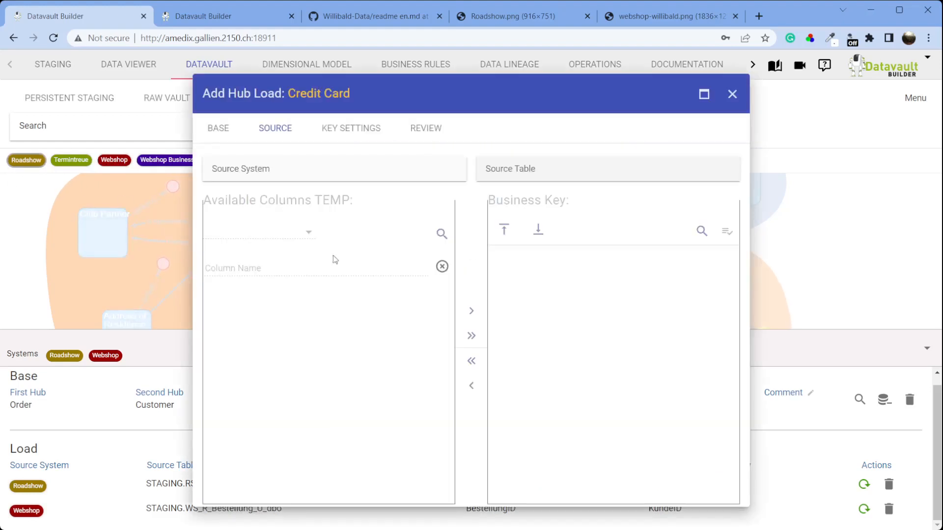
click(343, 168)
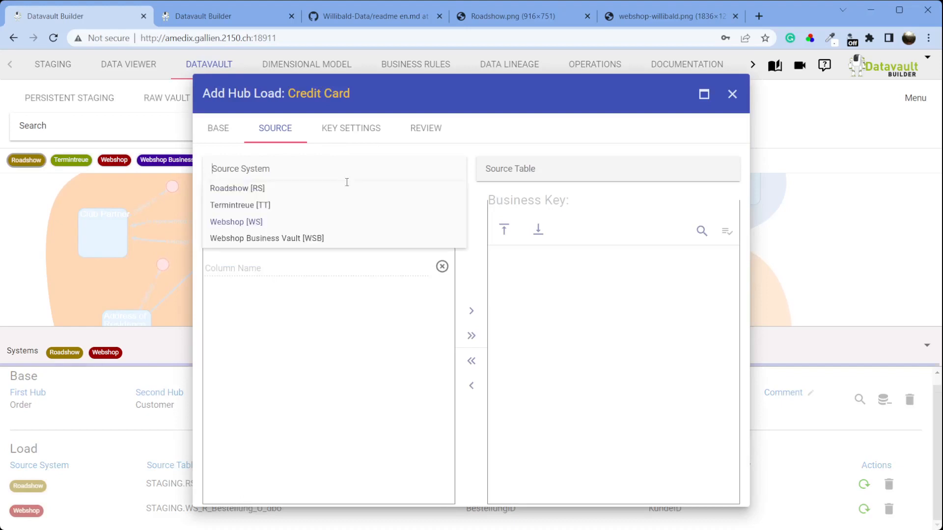
click(452, 187)
click(578, 195)
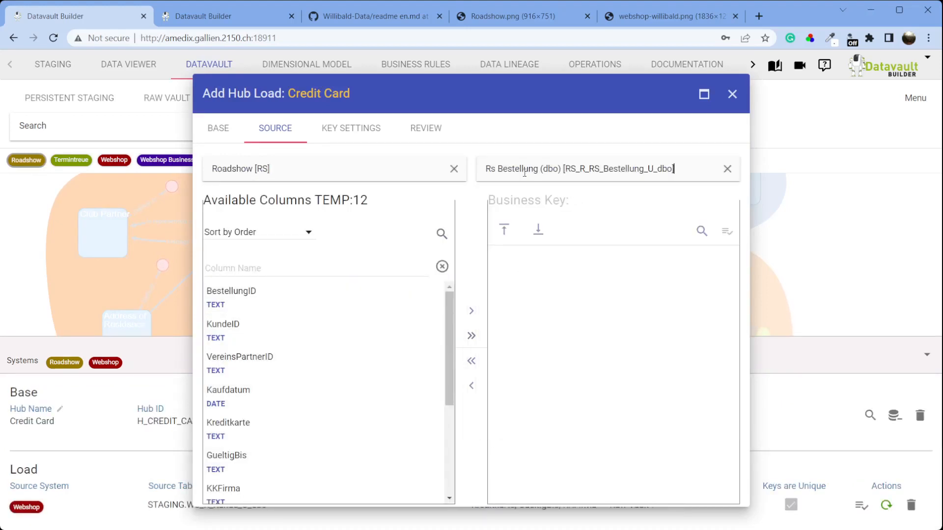
drag(521, 101, 442, 64)
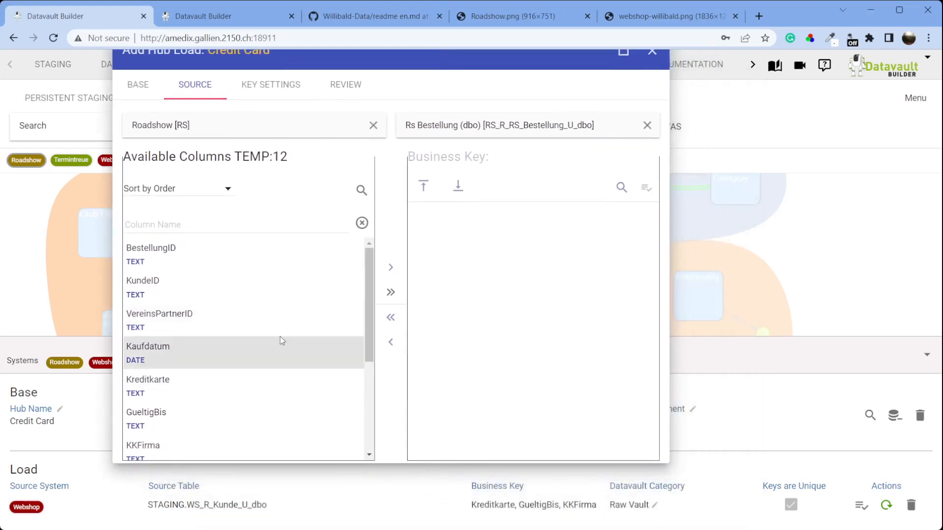
drag(483, 307, 484, 307)
drag(248, 383, 495, 351)
drag(285, 390, 481, 304)
Step: Preview the combined business key data and create the Credit Card hub load
click(647, 189)
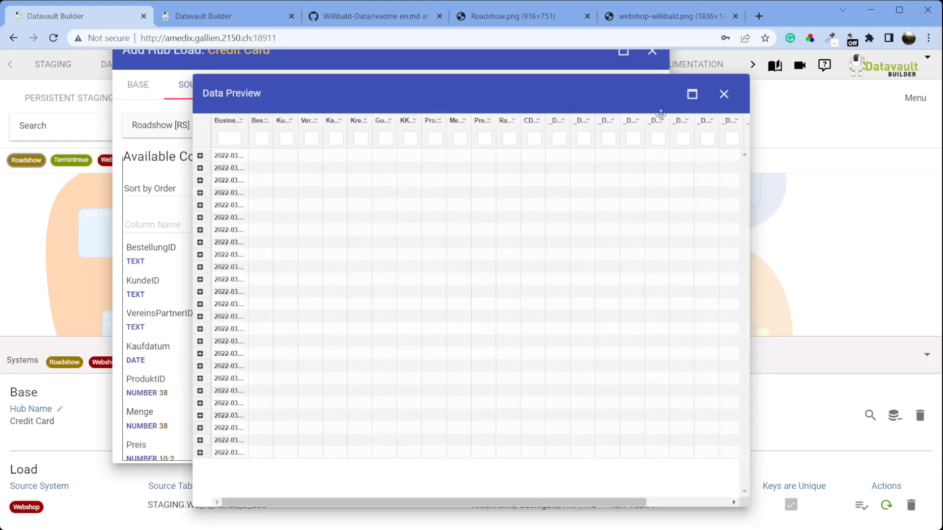
drag(245, 134, 405, 145)
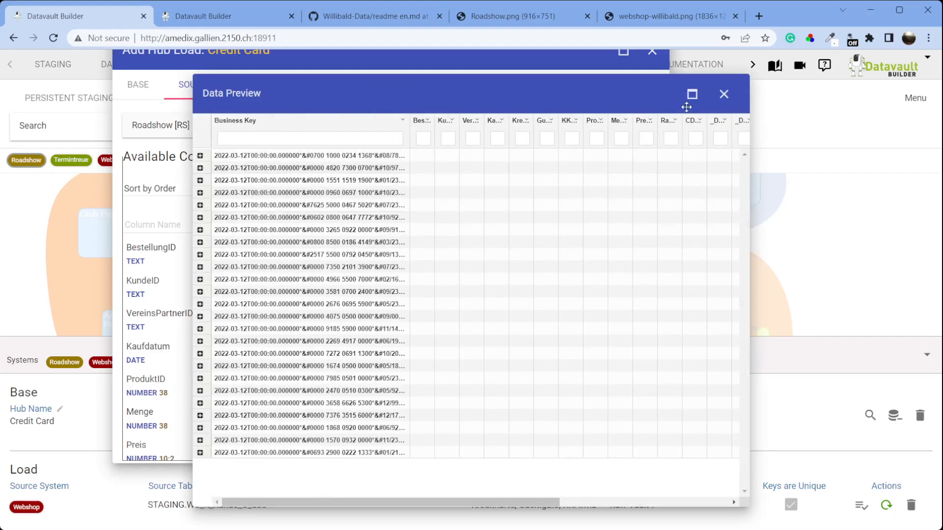
click(724, 95)
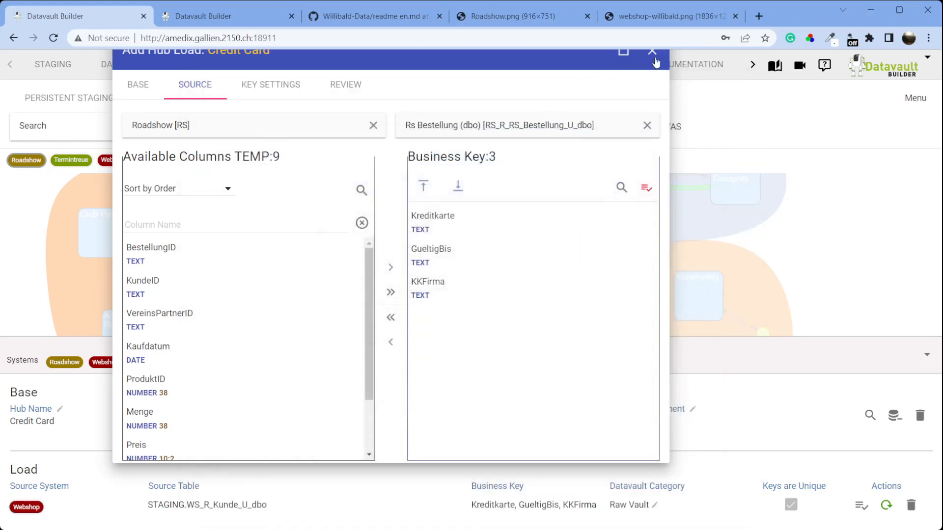
click(352, 90)
click(629, 448)
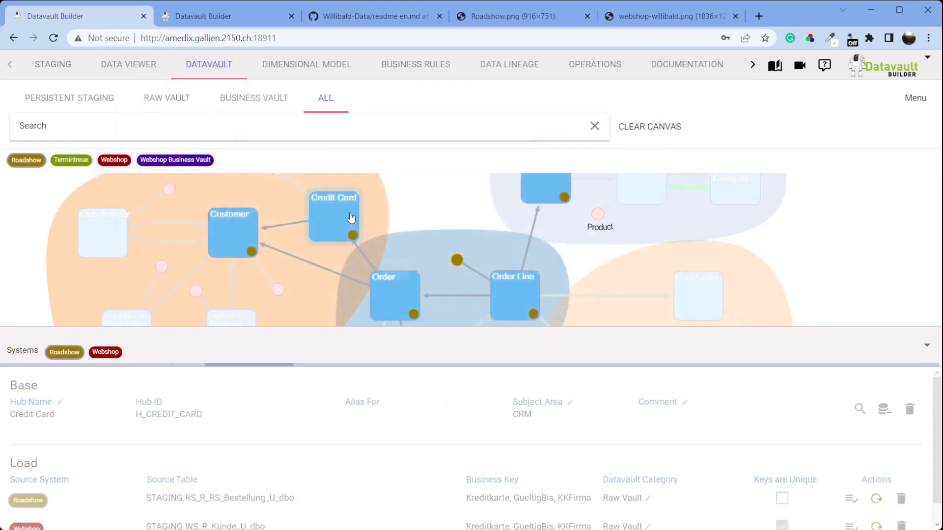
Step: Begin a satellite on the Credit Card hub based on the Roadshow RS BESTELLUNG U DBO hub load
right_click(362, 227)
click(409, 280)
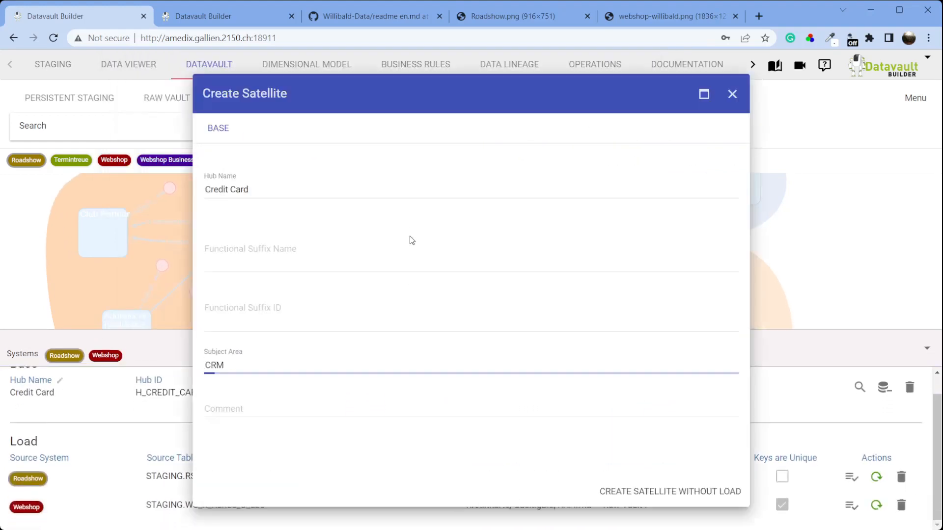
click(286, 139)
click(320, 172)
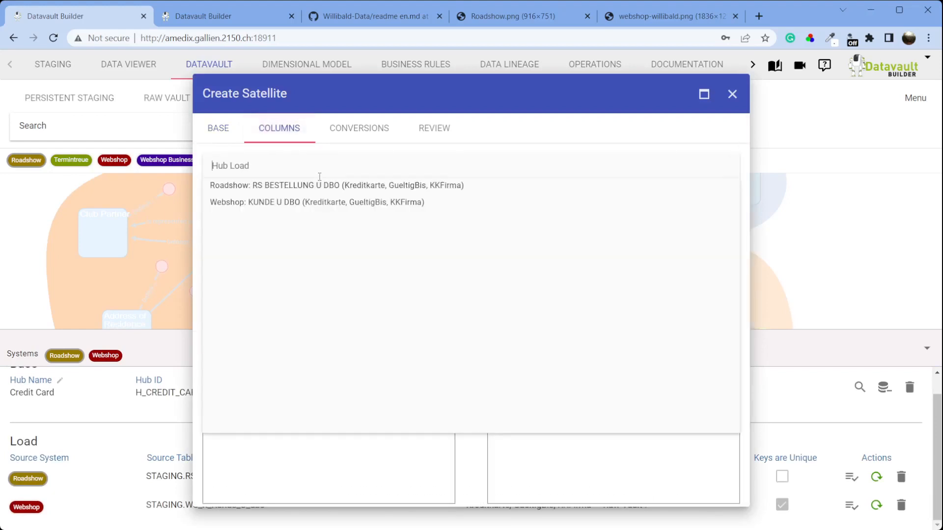
click(312, 186)
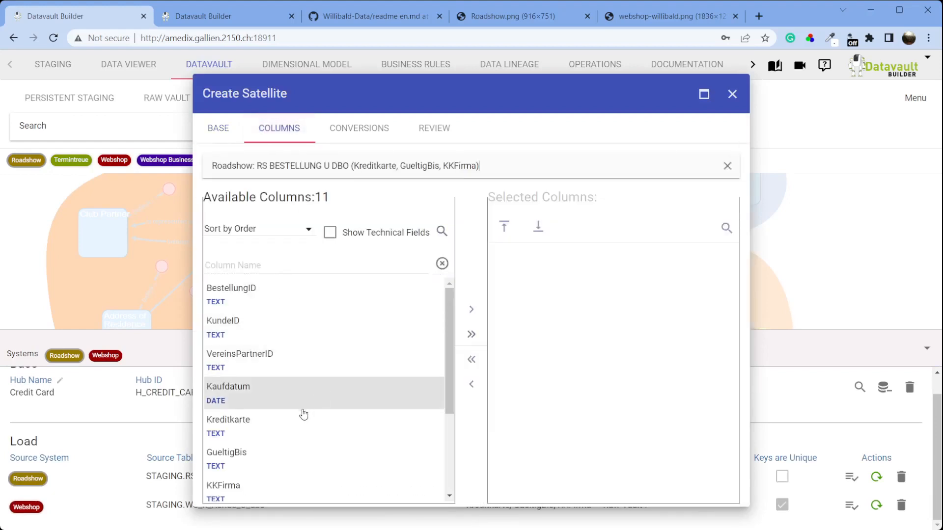
Step: Add the columns Kreditkarte, GueltigBis and KKFirma, preview their data and create the Credit Card satellite
double_click(298, 431)
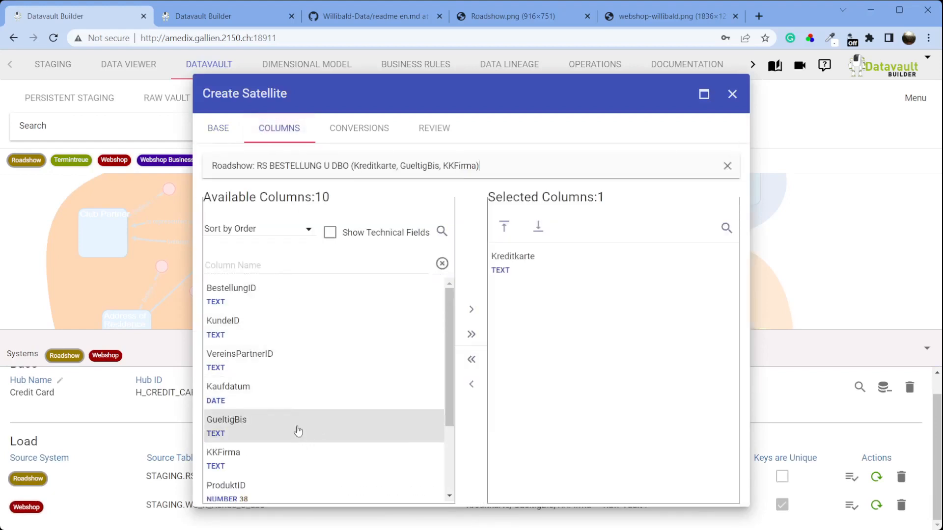
double_click(293, 436)
drag(293, 435, 622, 352)
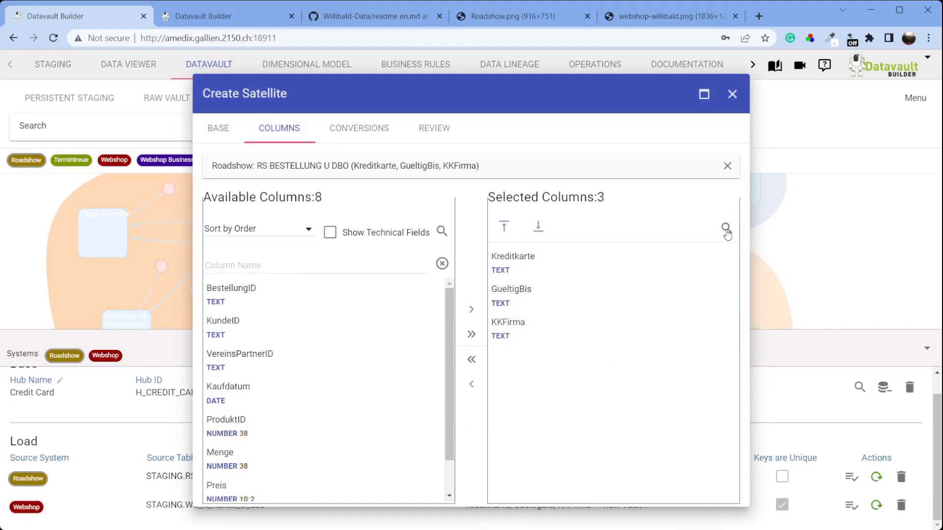
click(726, 229)
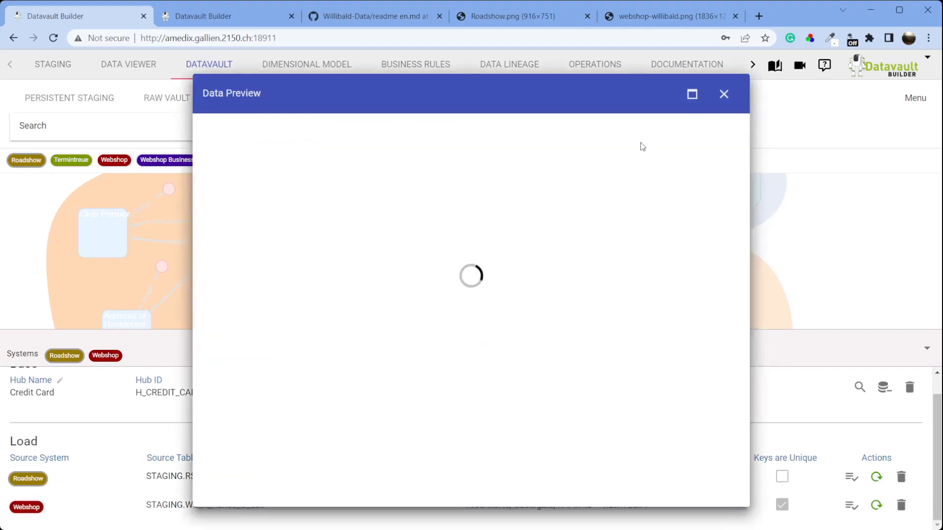
click(724, 95)
click(432, 127)
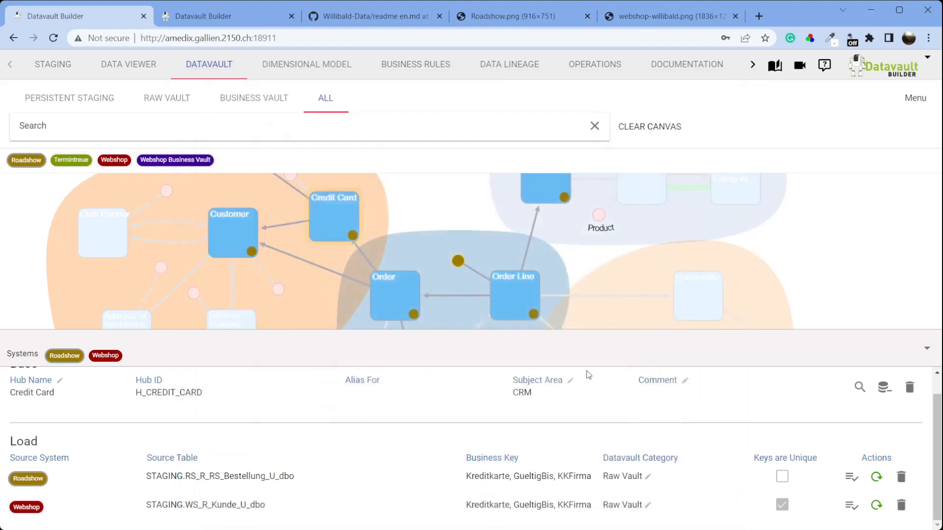
Step: Add a link load to Order-Credit Card using the Roadshow RS BESTELLUNG U DBO hub loads, with the RS-prefixed key for Order
right_click(369, 270)
click(403, 296)
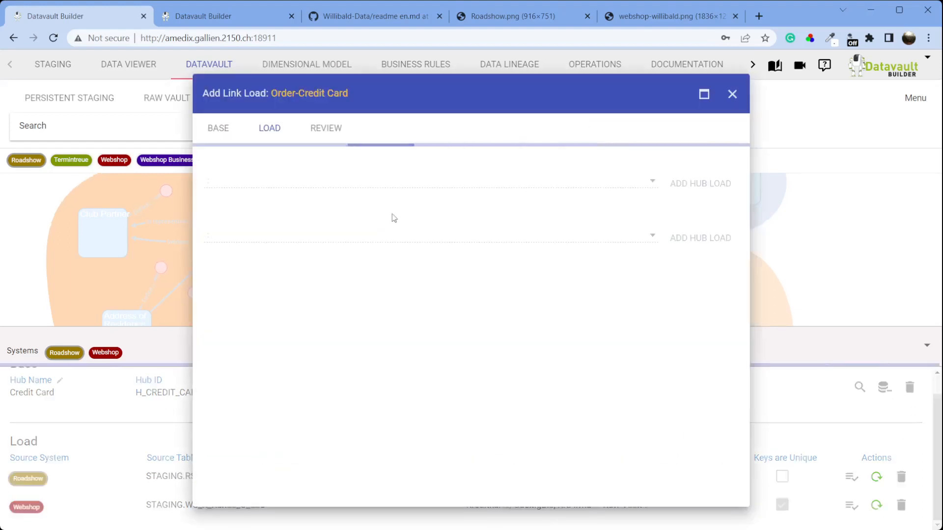
click(399, 185)
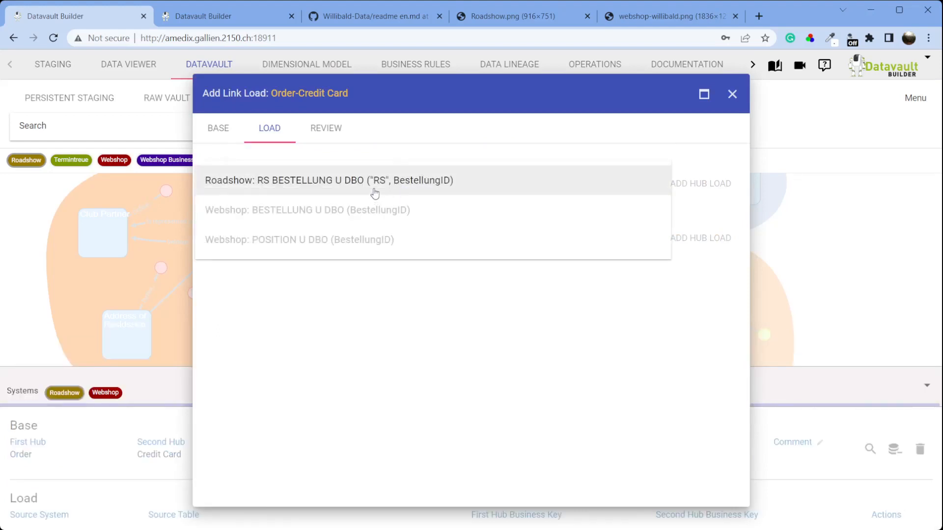
click(375, 192)
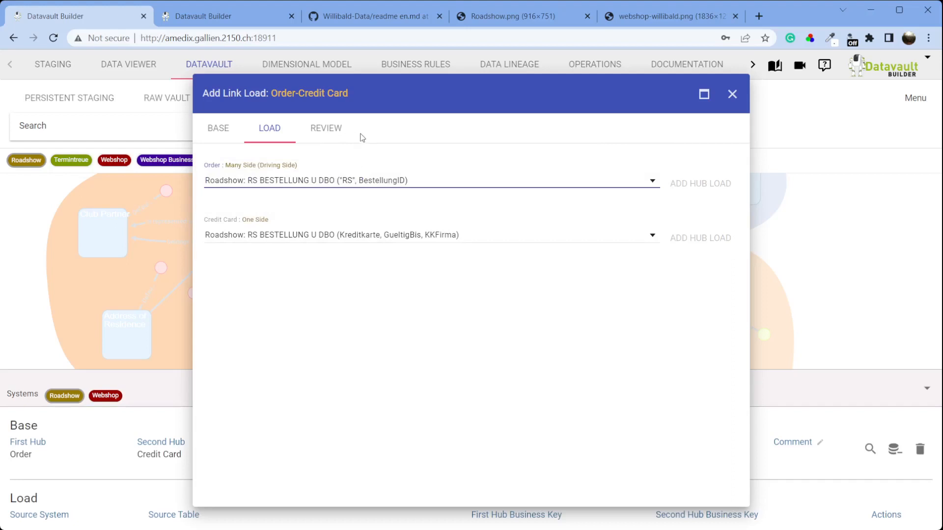
click(328, 134)
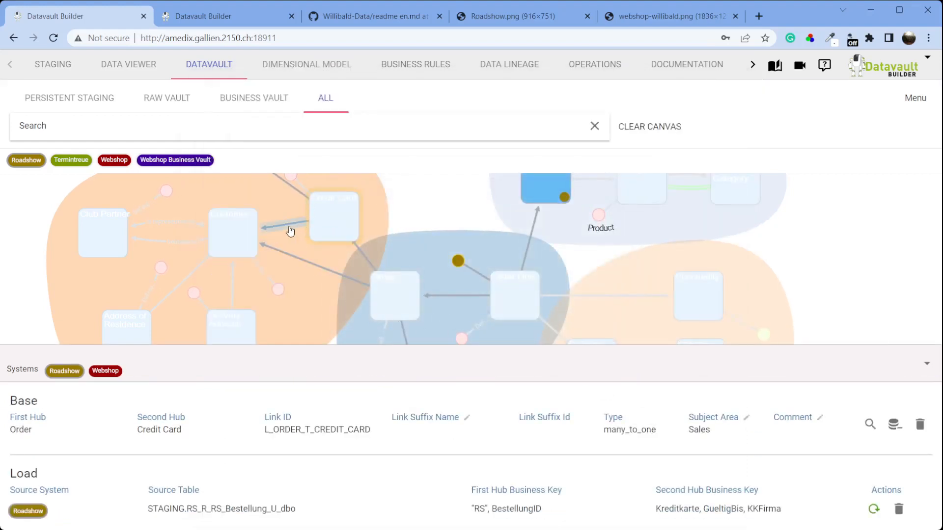
Step: Add a link load to Credit Card-Customer using the Roadshow RS BESTELLUNG U DBO hub load for Credit Card
click(27, 160)
click(30, 160)
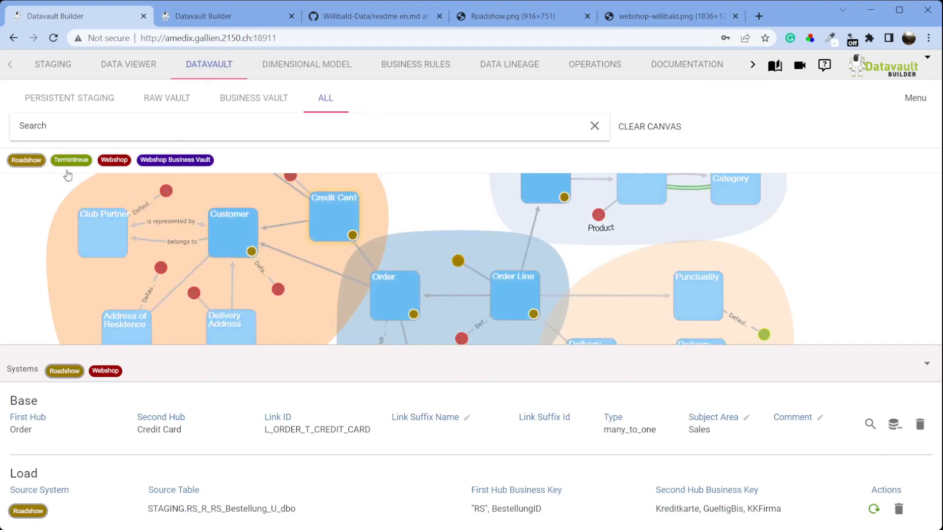
right_click(275, 230)
click(315, 260)
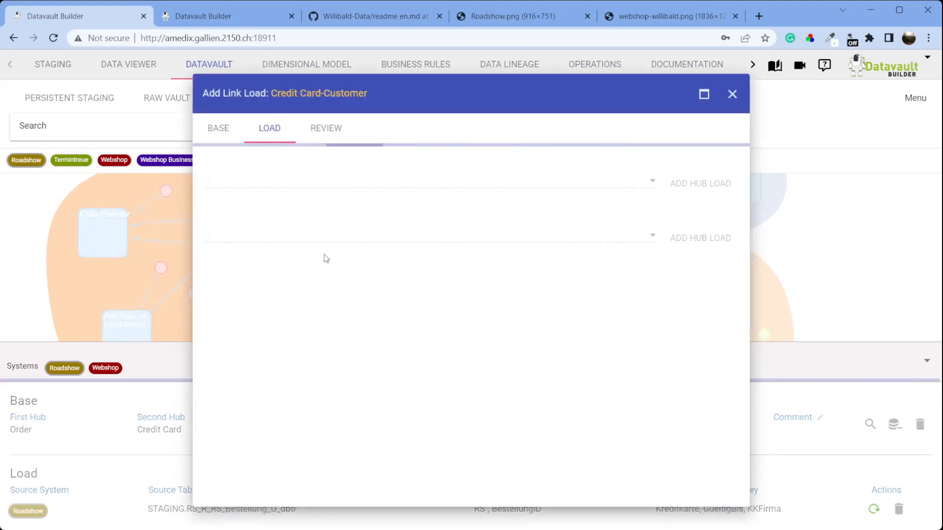
click(430, 188)
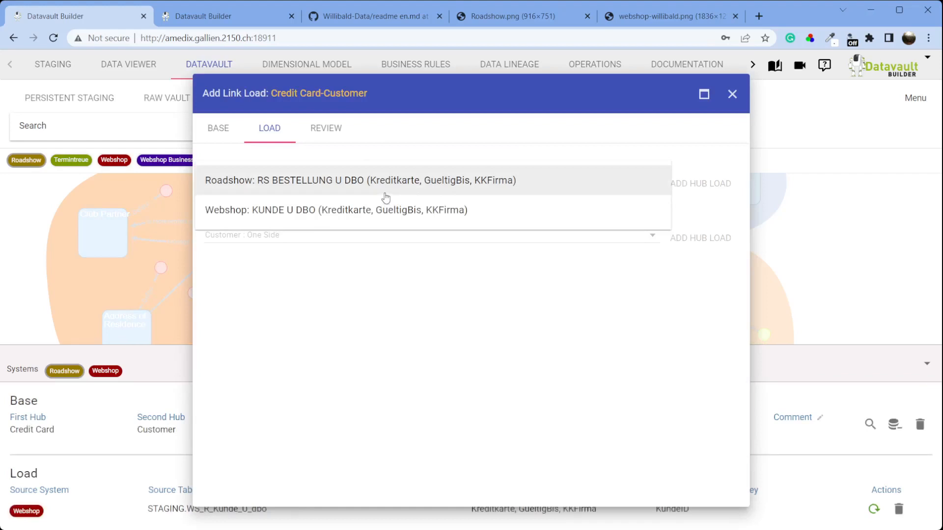
click(384, 193)
click(326, 128)
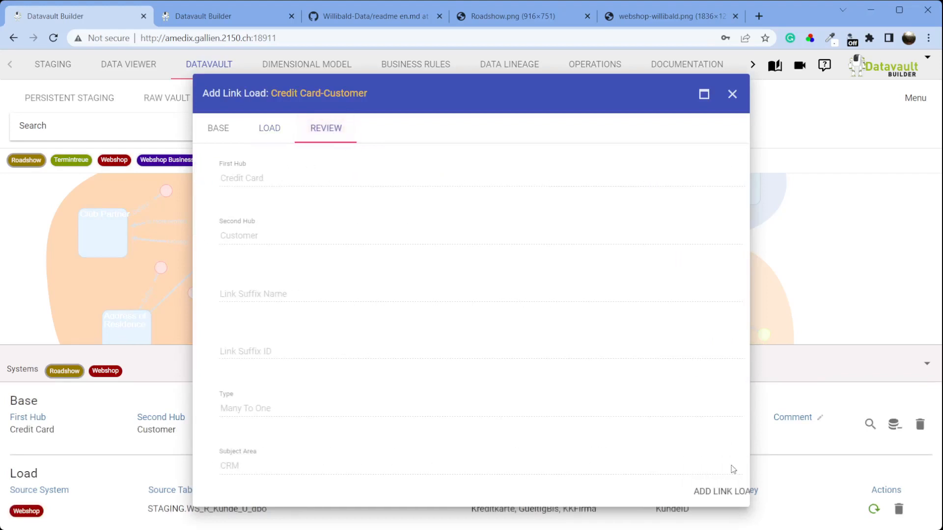
click(718, 494)
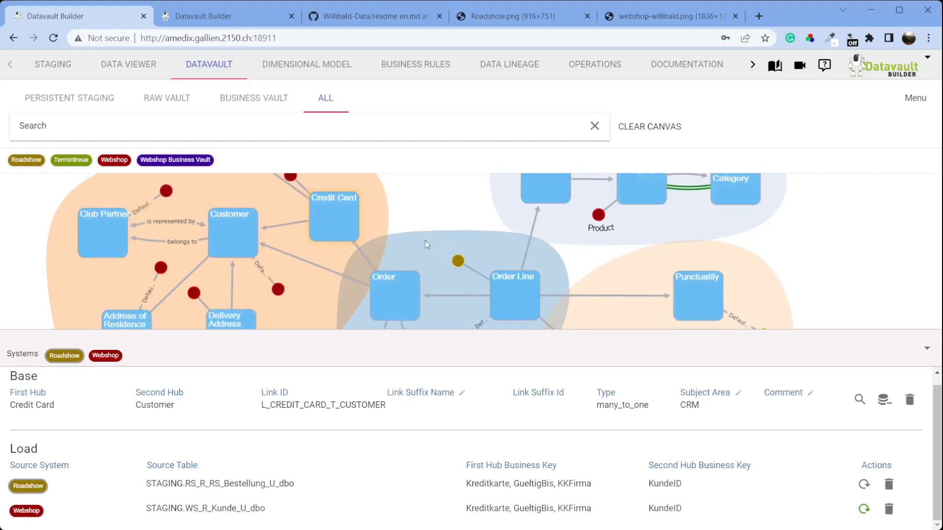
Step: Add a hub load to Club Partner from Roadshow's Rs Bestellung (dbo) table with VereinsPartnerID as the business key
right_click(110, 242)
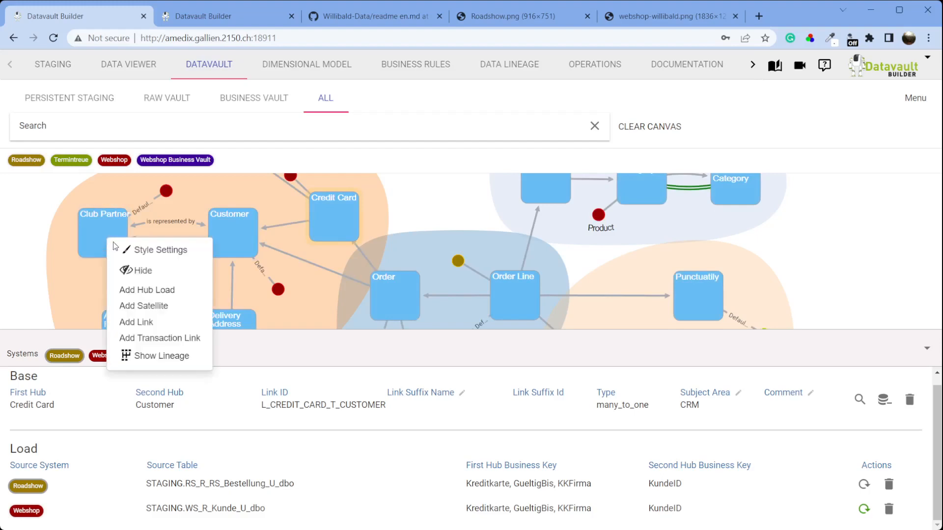
click(169, 291)
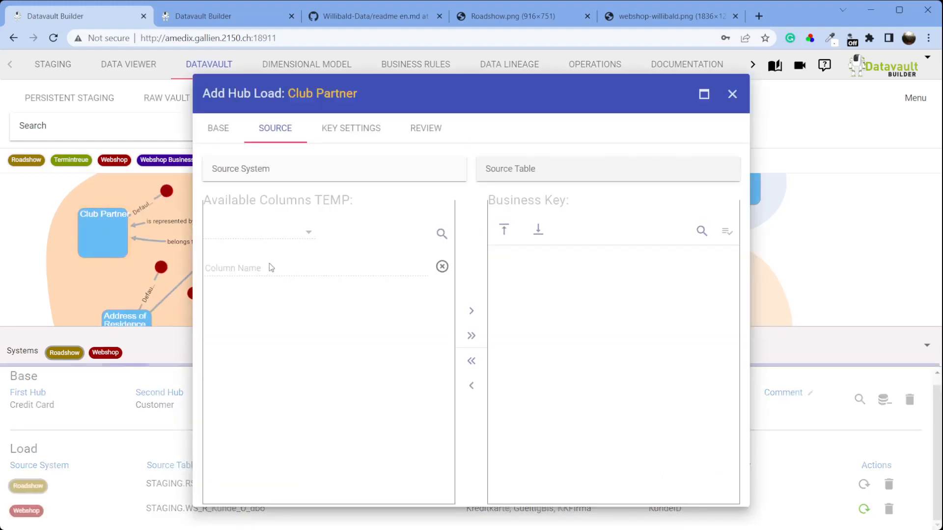
click(357, 170)
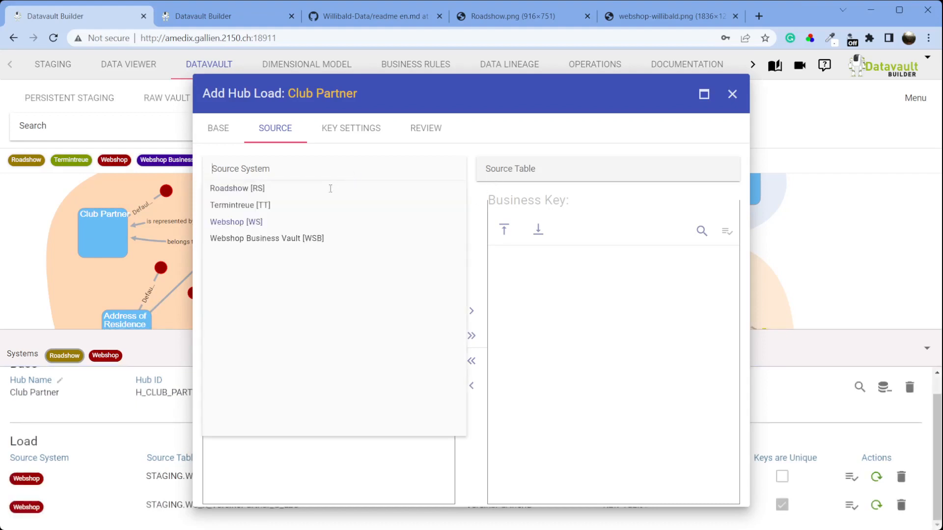
click(291, 191)
click(533, 169)
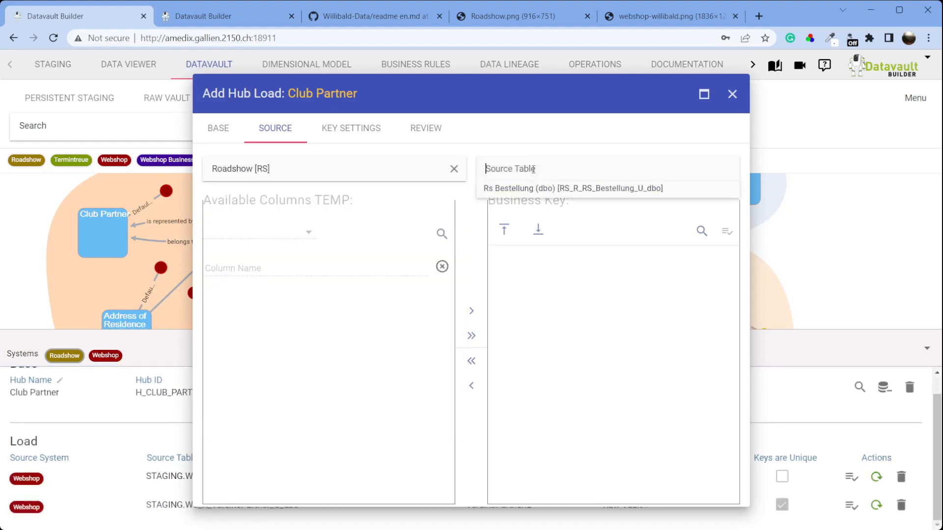
click(519, 189)
drag(359, 364, 576, 315)
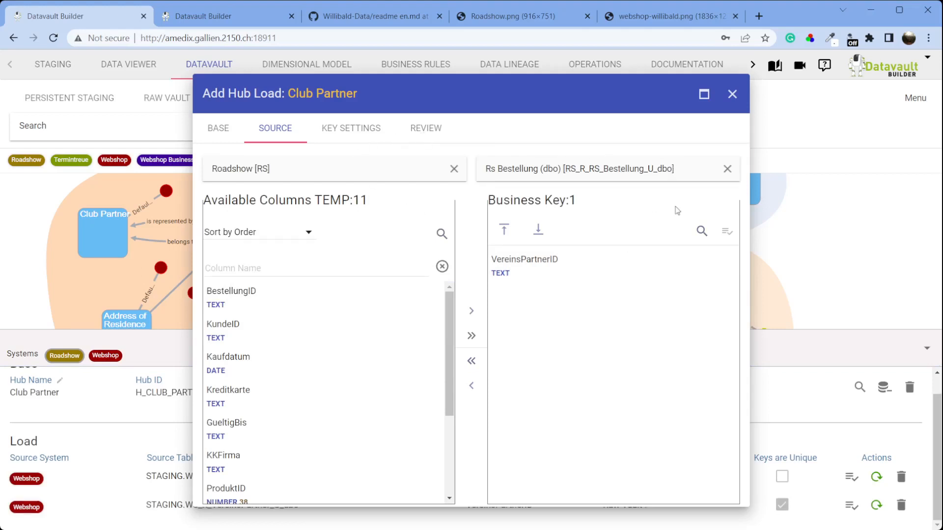
click(407, 130)
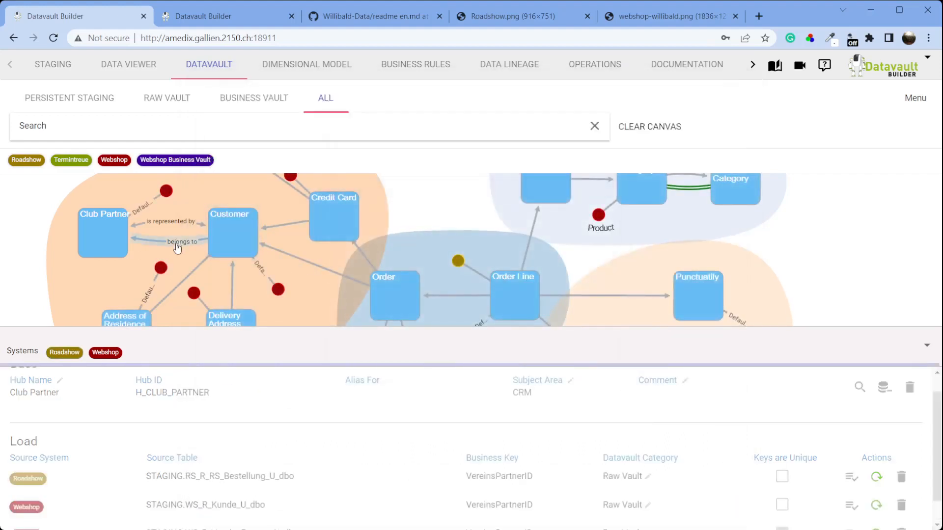
Step: Add a load to the Customer-Club Partner "belongs to" link using Roadshow RS BESTELLUNG U DBO, and collapse the details
right_click(177, 246)
click(213, 274)
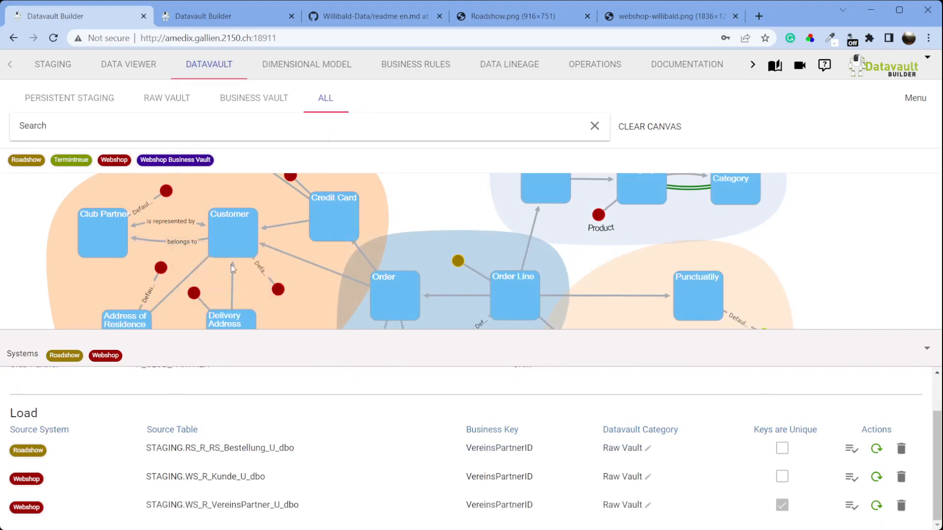
click(321, 191)
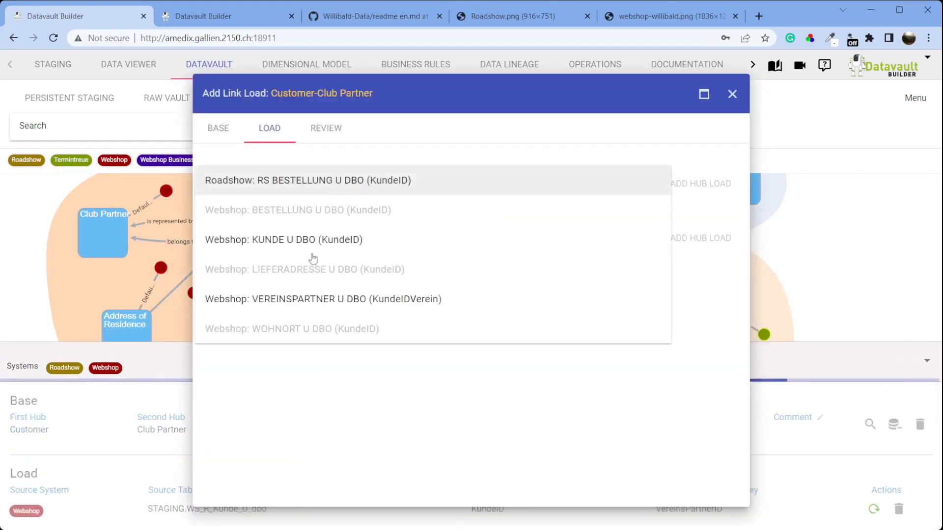
click(320, 190)
click(332, 137)
click(703, 491)
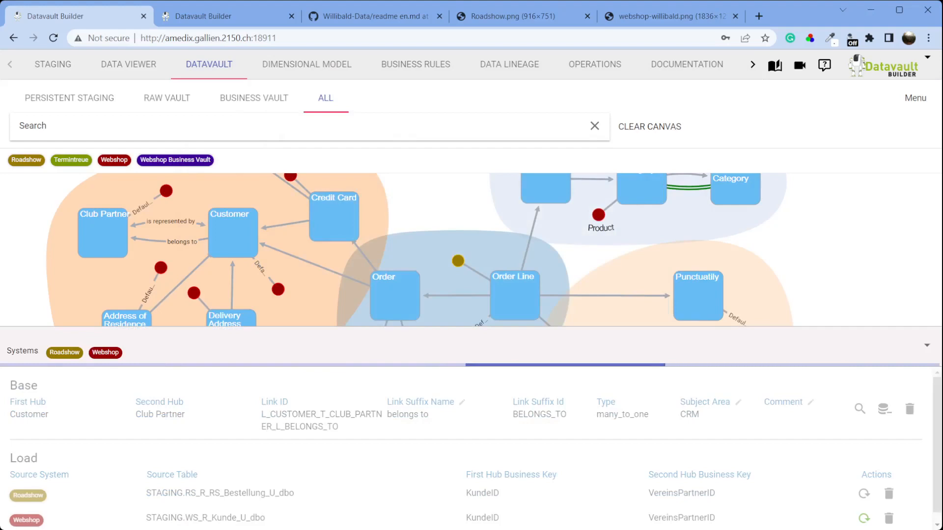
click(927, 348)
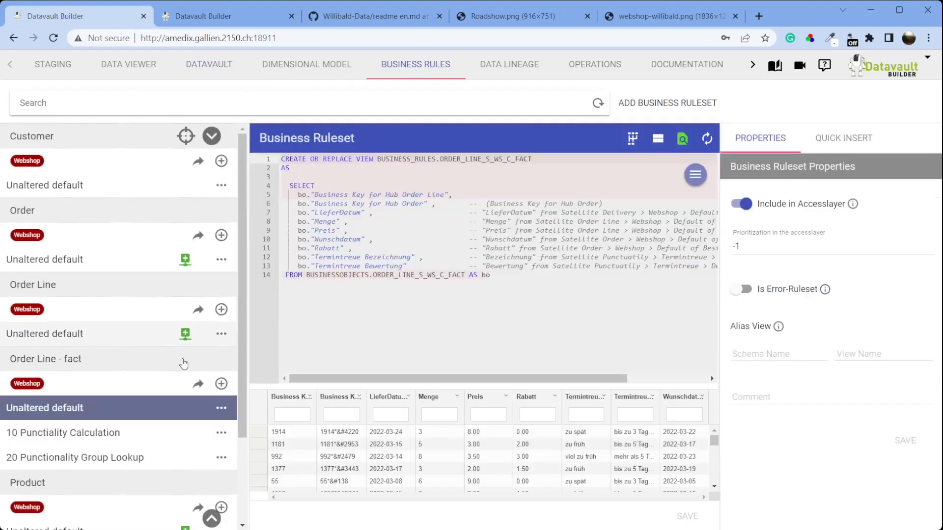
Step: Add a business ruleset named All Values to the Punctuatily business object for the Termintreue system
scroll(147, 432, down, 2)
click(68, 495)
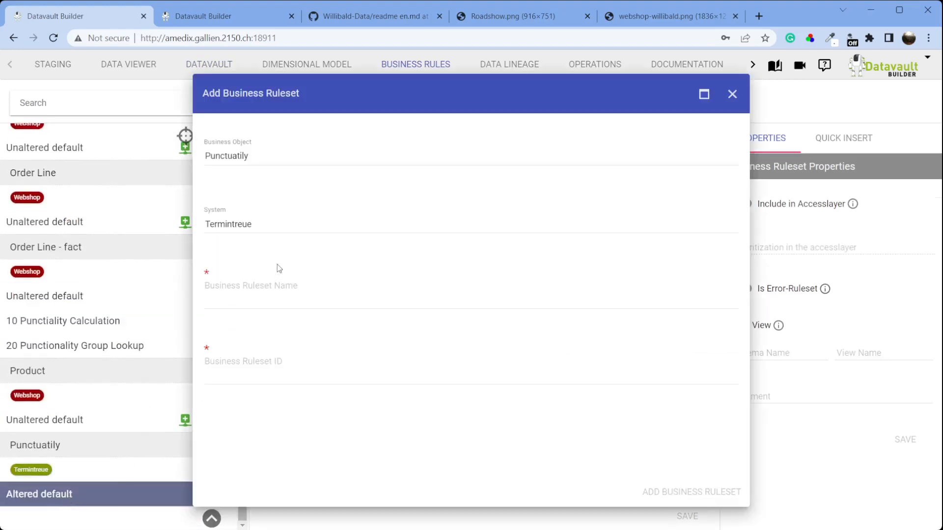
click(286, 292)
text(All)
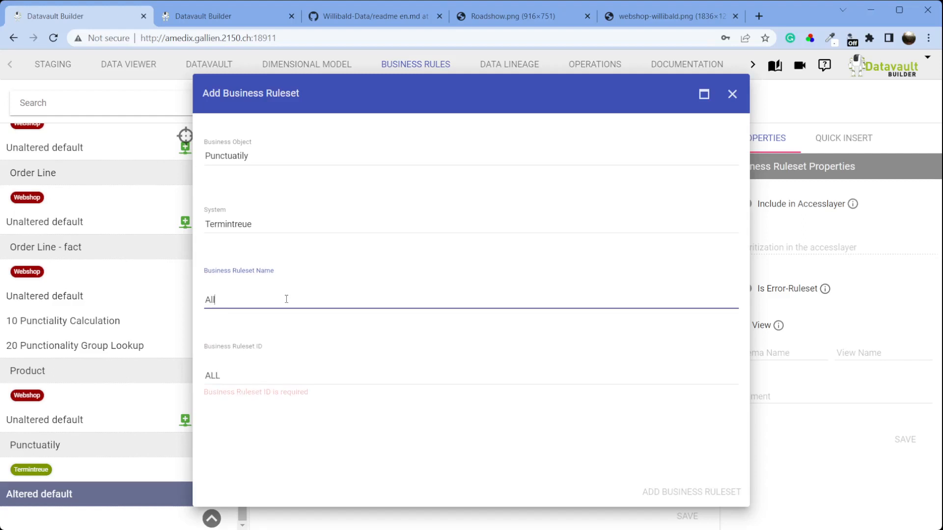
text( Values)
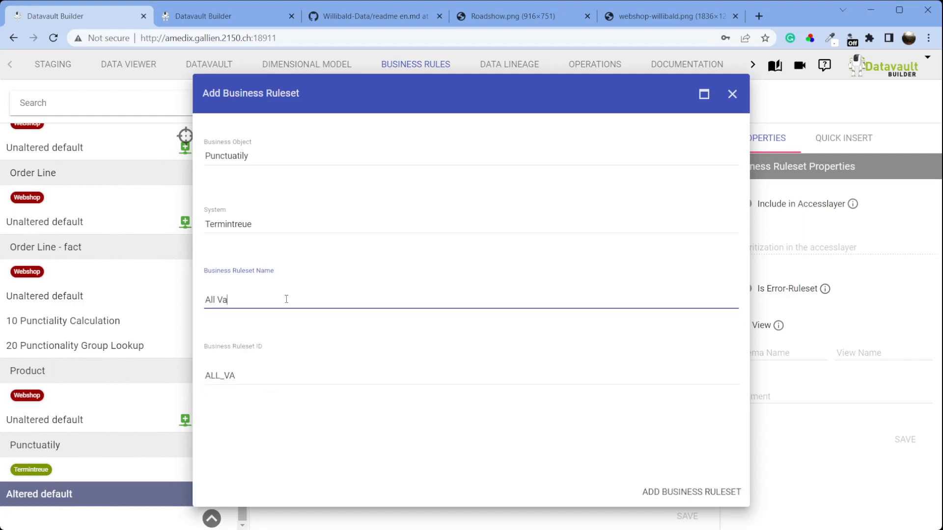
click(708, 495)
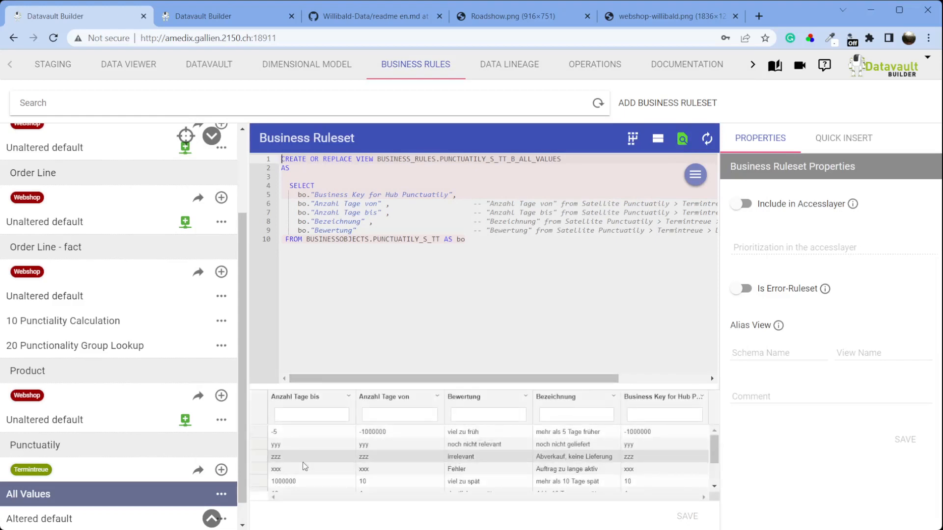
Step: Examine the zzz entry in the All Values data and the query of the 20 Punctionality Group Lookup ruleset
double_click(276, 458)
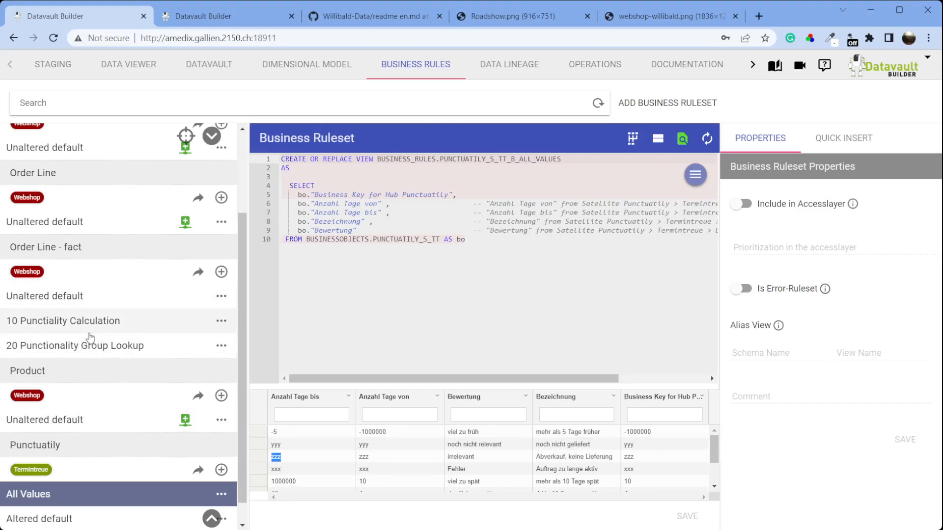
click(86, 345)
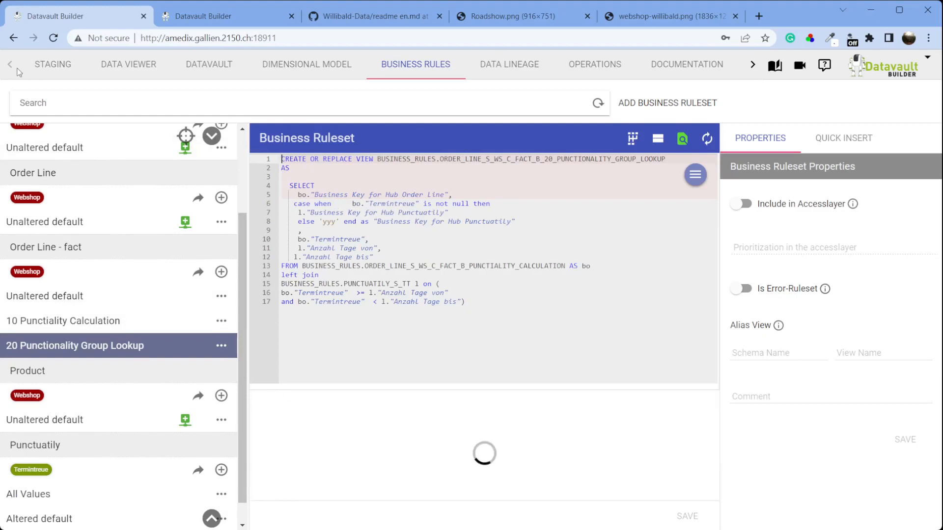
Step: Add the constant 'zzz' [Punctionality] to the source query of the Roadshow RS_Bestellung staging table and execute it against the source
click(57, 69)
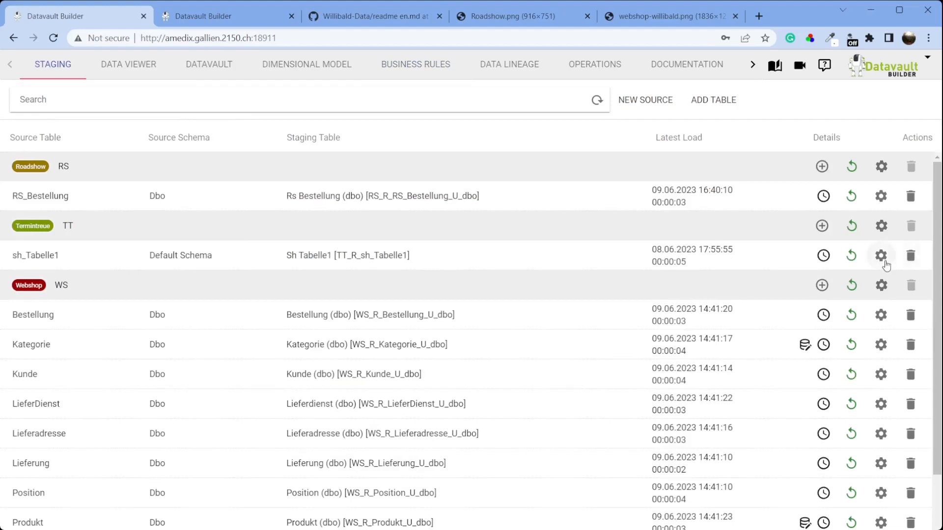
click(881, 198)
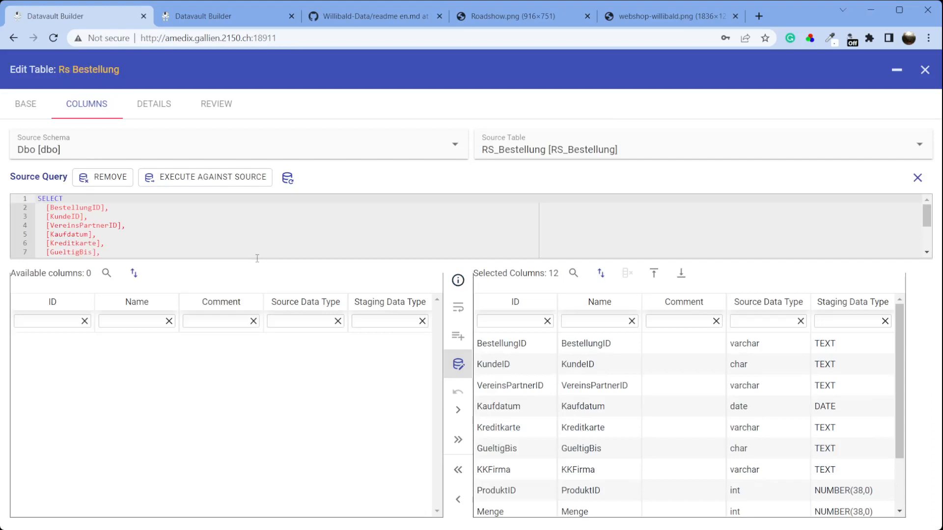
click(152, 302)
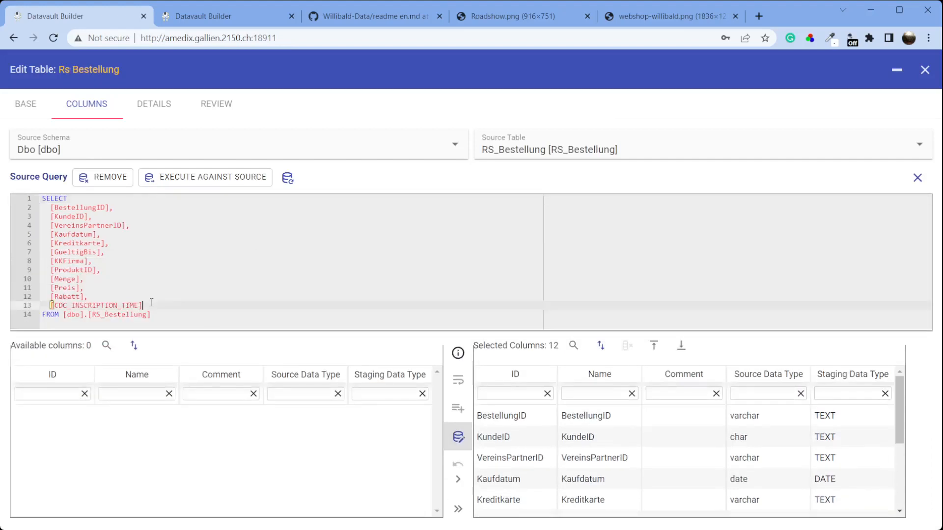
key(Return)
text(zzz')
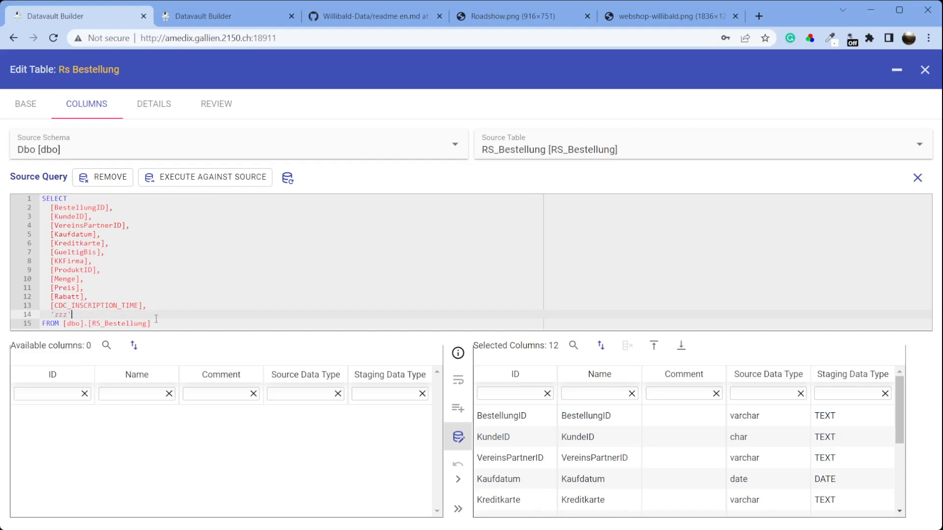
text( [Punctionality)
click(236, 177)
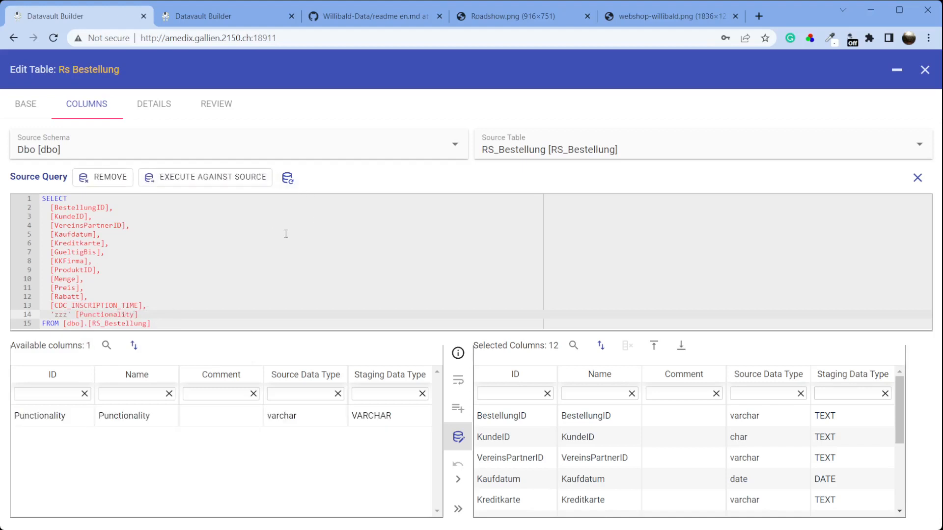
Step: Include the Punctionality column in the Rs Bestellung staging table and save the table with immediate loading
double_click(133, 418)
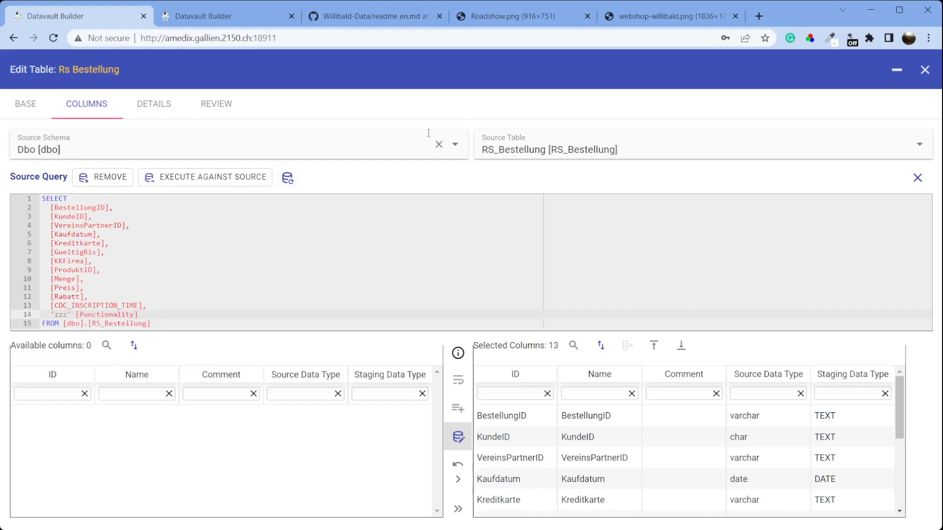
click(214, 109)
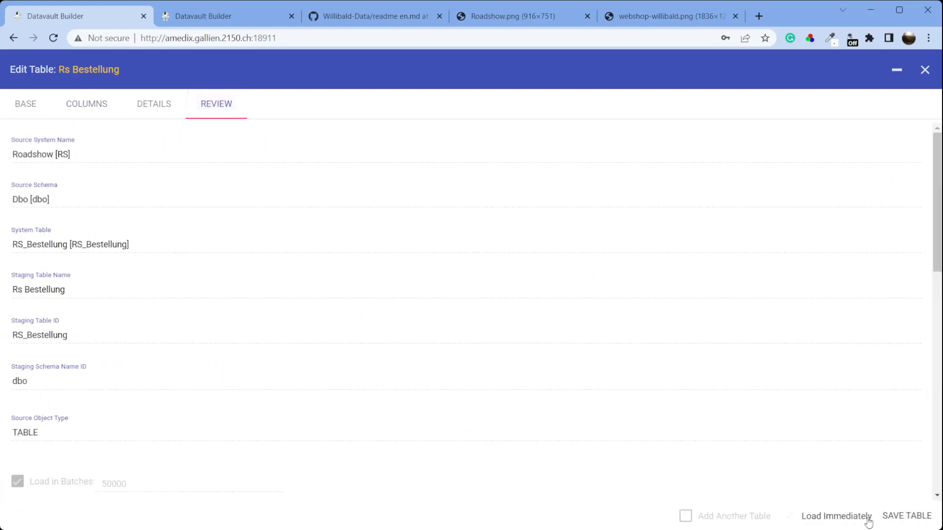
click(854, 521)
click(906, 516)
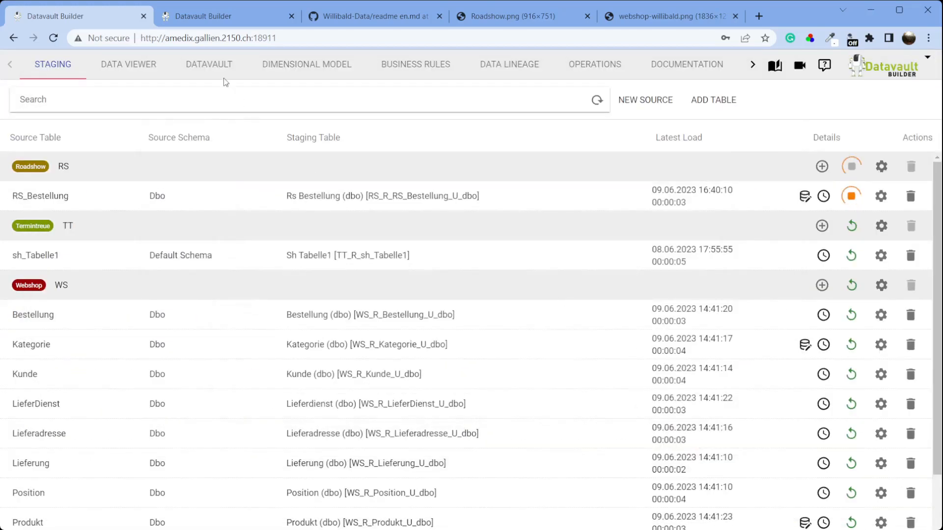
Step: Begin a hub load on Punctuatily from Roadshow's Rs Bestellung (dbo) table with Punctionality as the business key
click(199, 69)
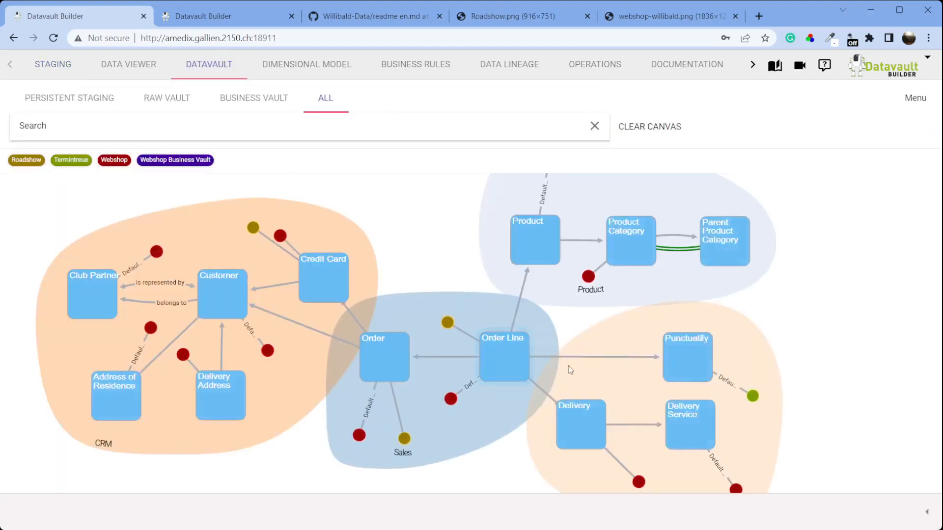
right_click(678, 362)
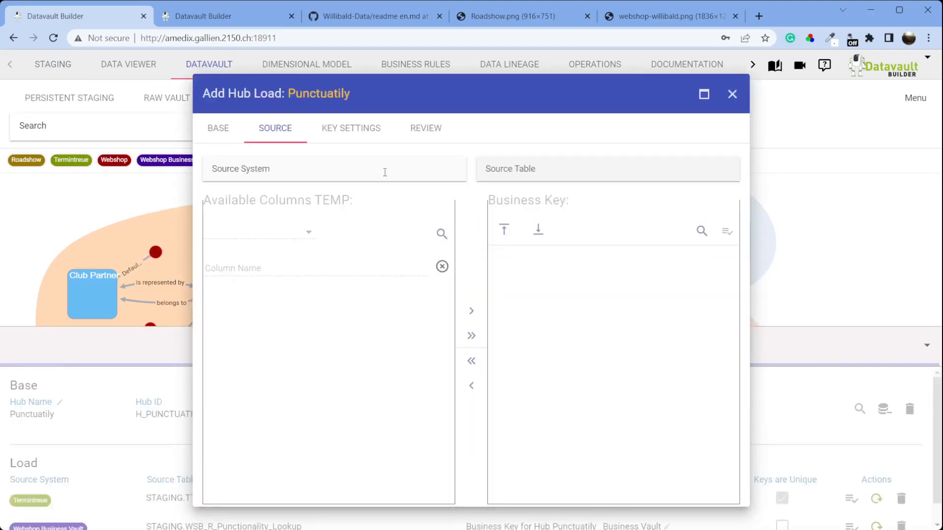
click(381, 169)
click(308, 190)
click(535, 173)
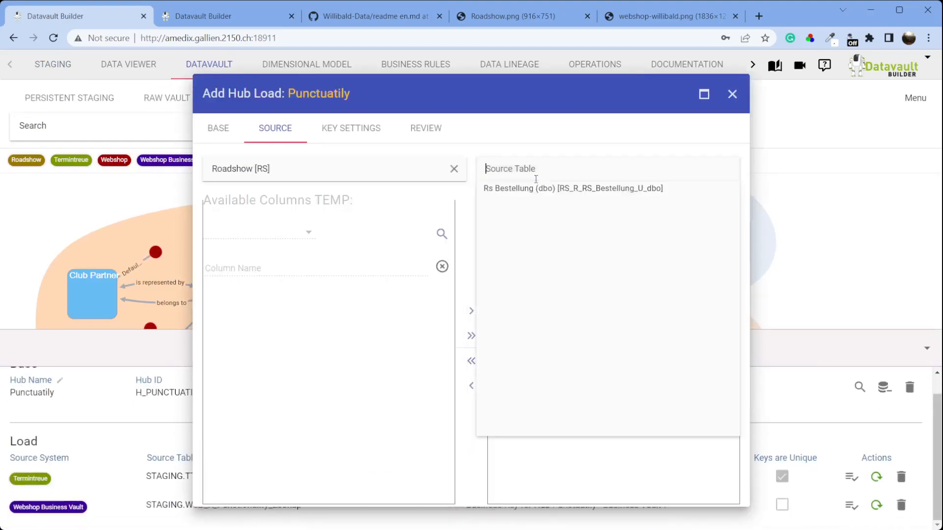
click(542, 188)
scroll(316, 432, down, 5)
drag(307, 488, 565, 366)
Step: Preview and check the Punctionality business key, and complete the Punctuatily hub load from Roadshow
click(703, 230)
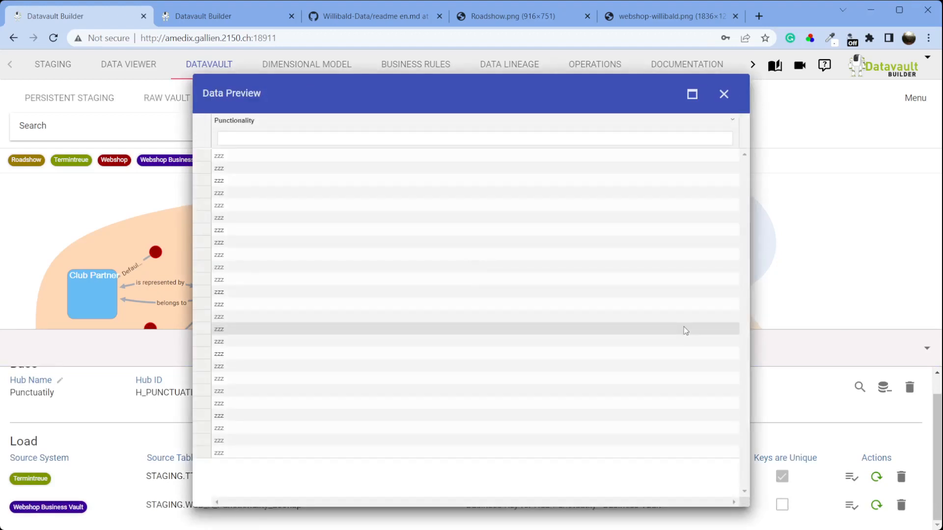
click(724, 95)
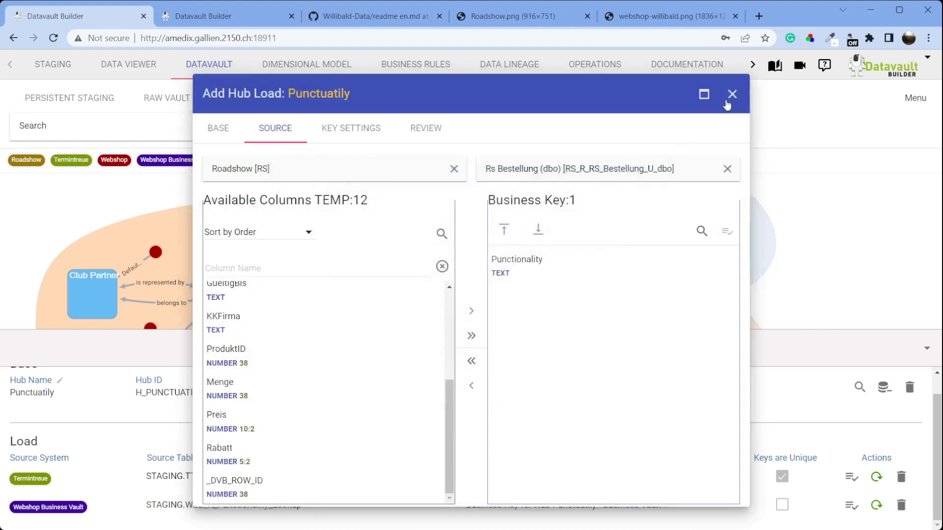
click(728, 232)
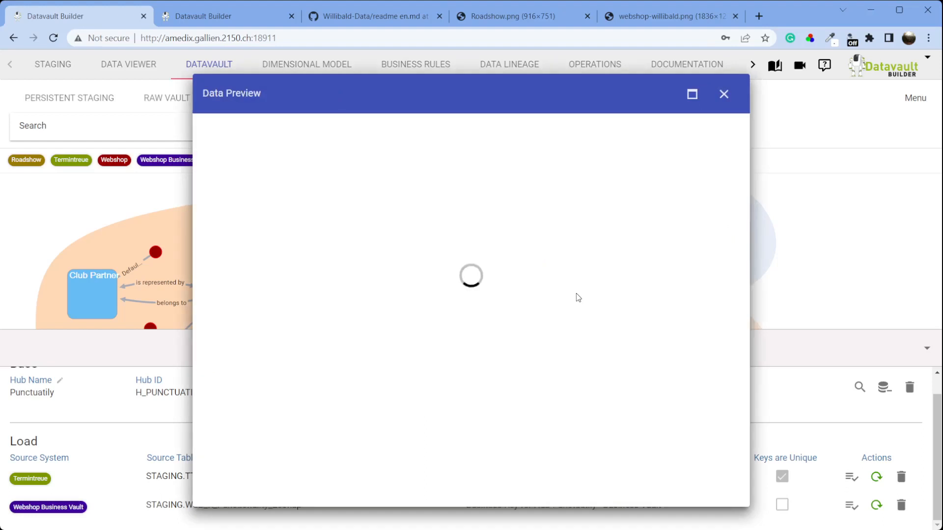
click(724, 95)
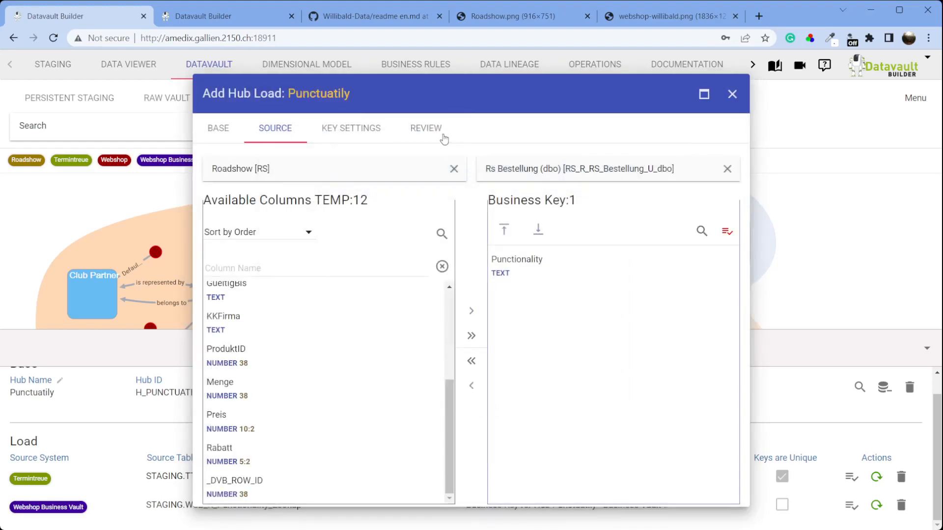
click(425, 129)
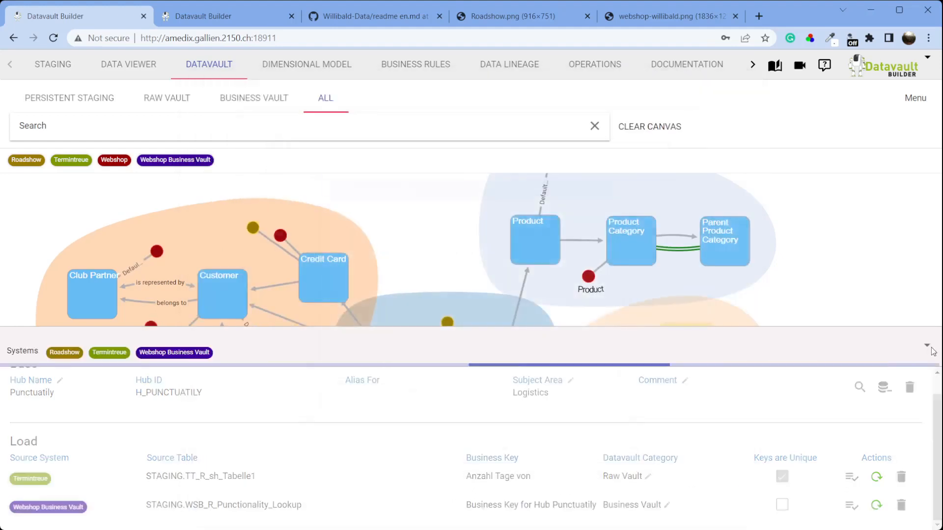
Step: Add a link load from Order Line to Punctuatily using Roadshow's RS BESTELLUNG U DBO for both sides
click(927, 348)
right_click(578, 355)
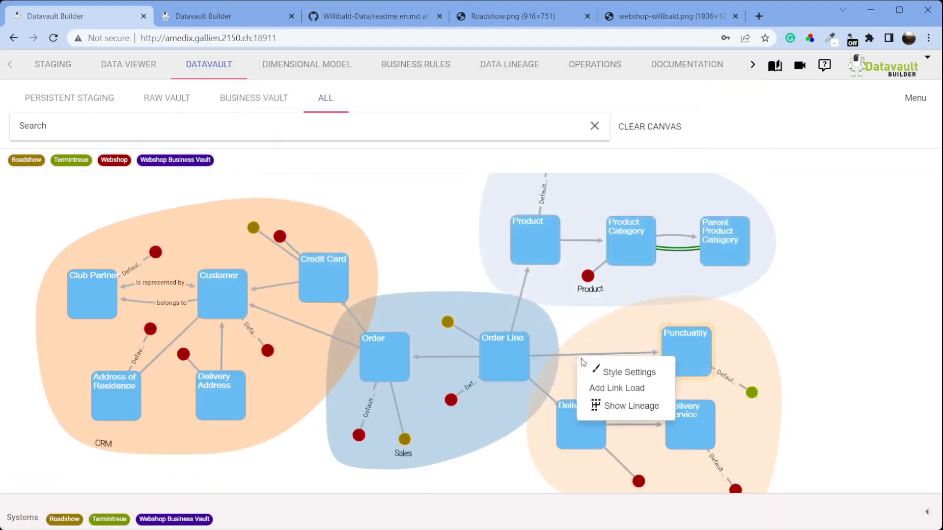
click(605, 389)
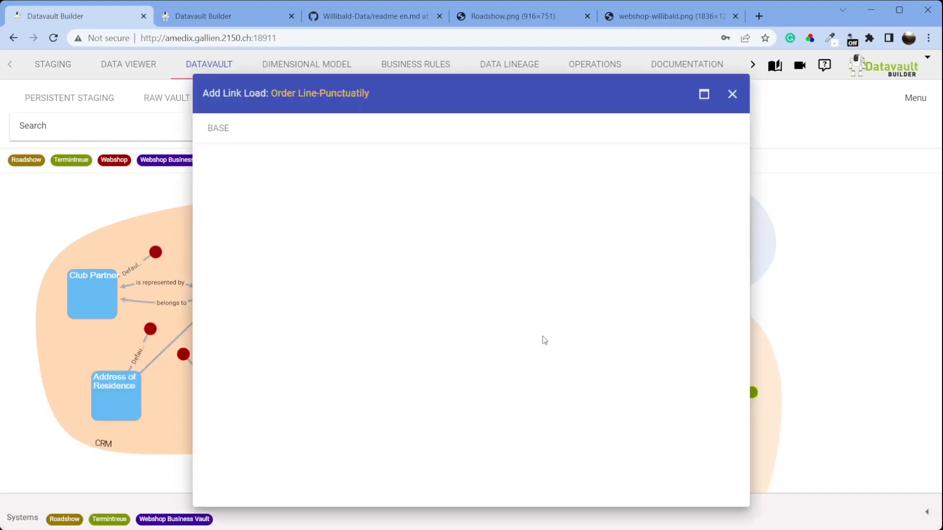
click(404, 180)
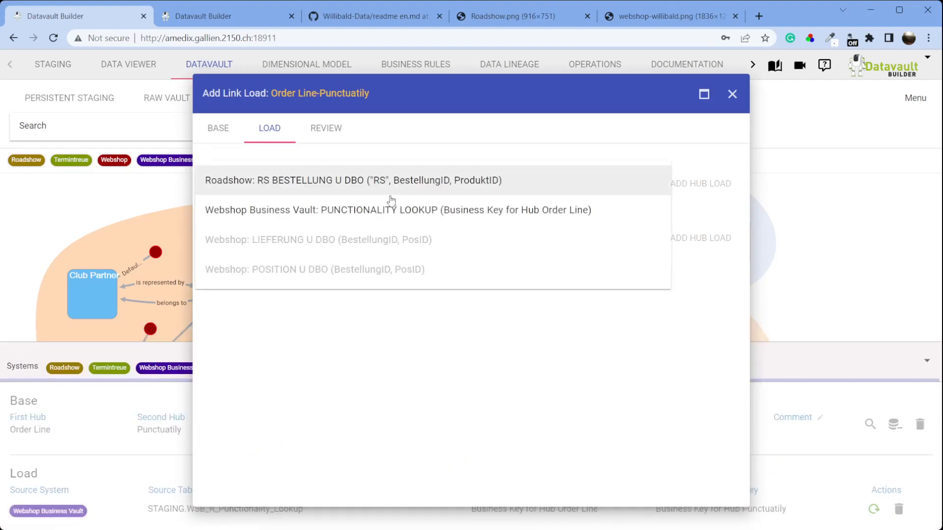
click(385, 191)
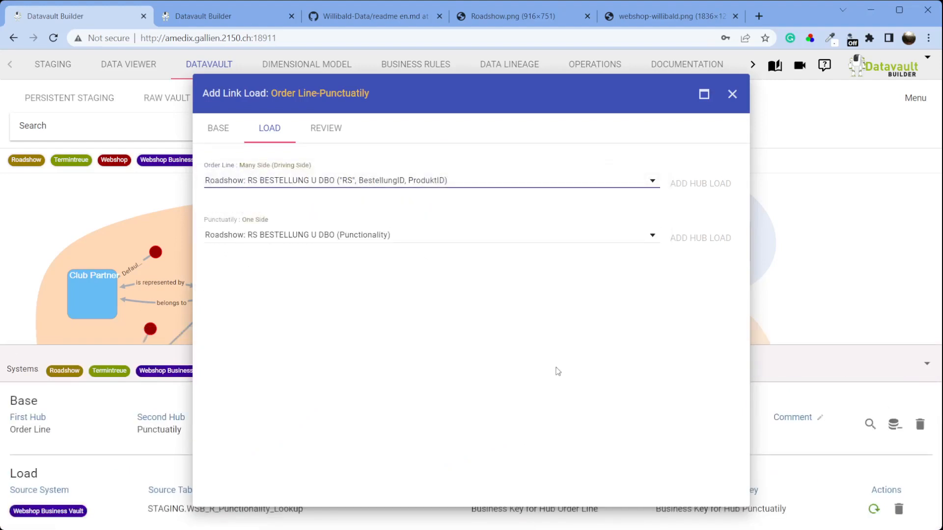
click(325, 141)
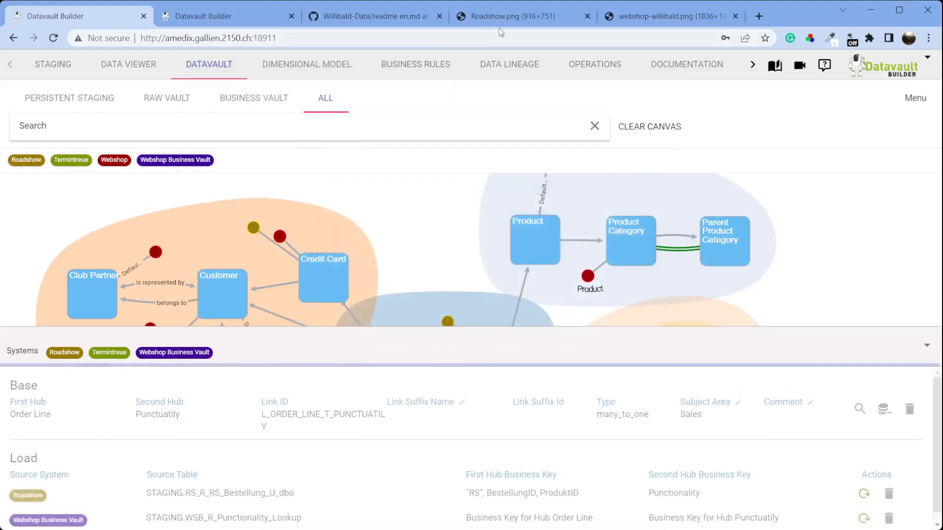
Step: Examine the tables and relationships in the Roadshow data model diagram and return to the full data vault model
click(496, 20)
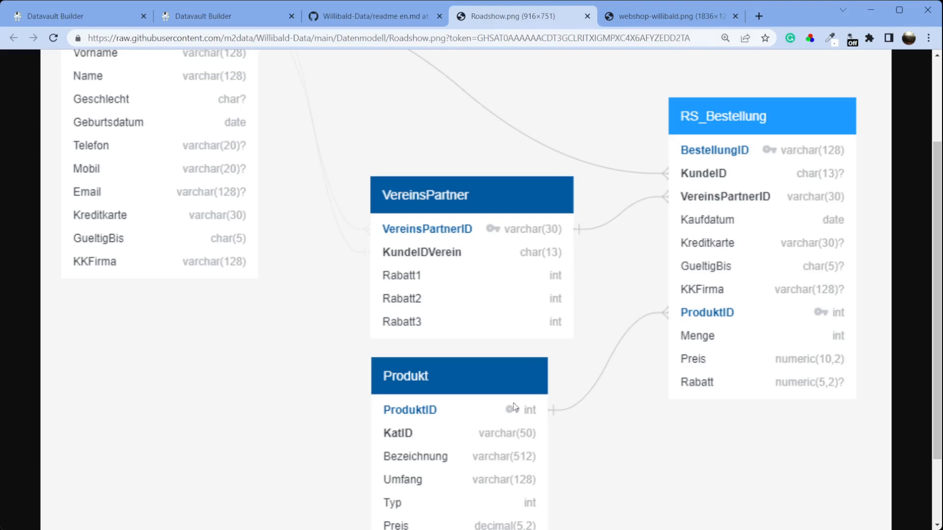
scroll(426, 268, up, 2)
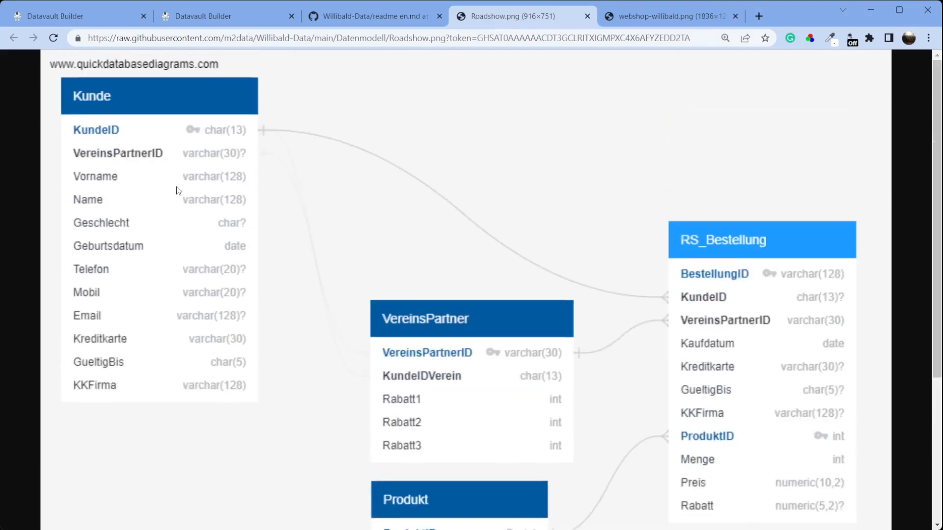
scroll(499, 379, down, 4)
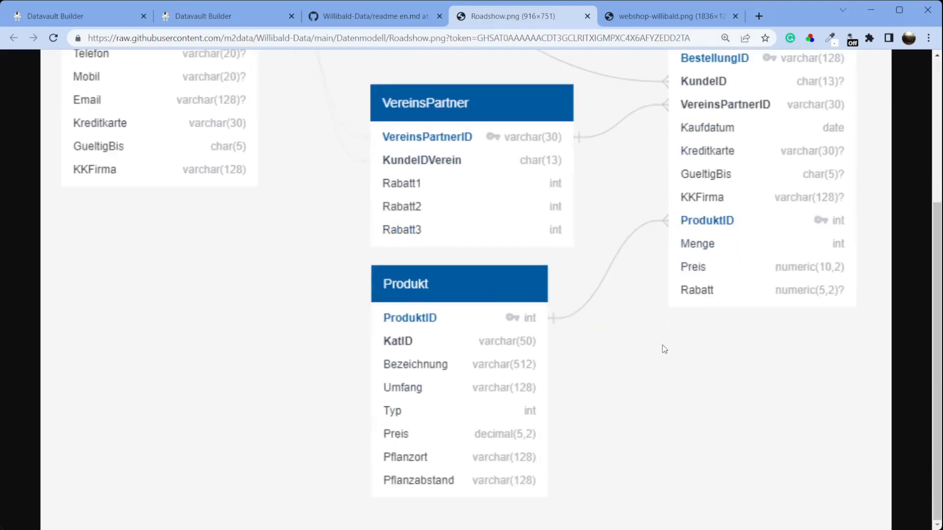
scroll(664, 349, up, 4)
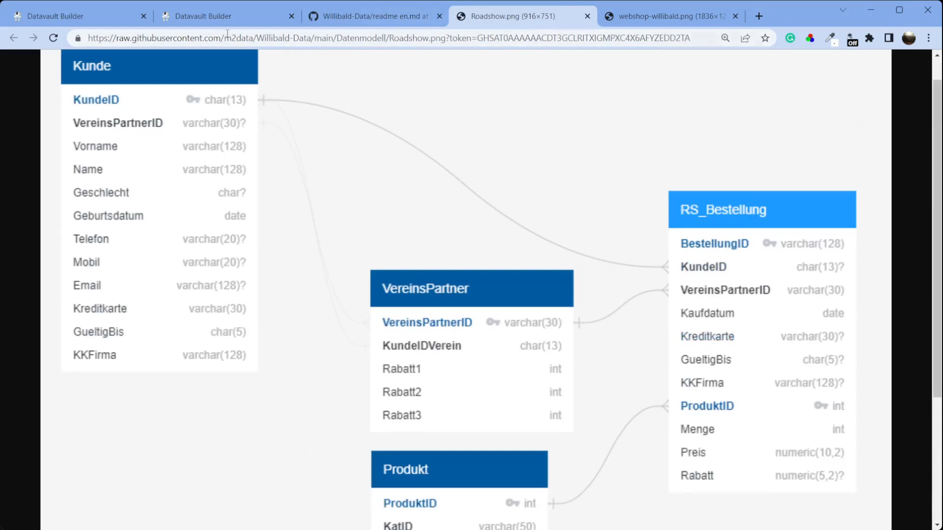
click(81, 16)
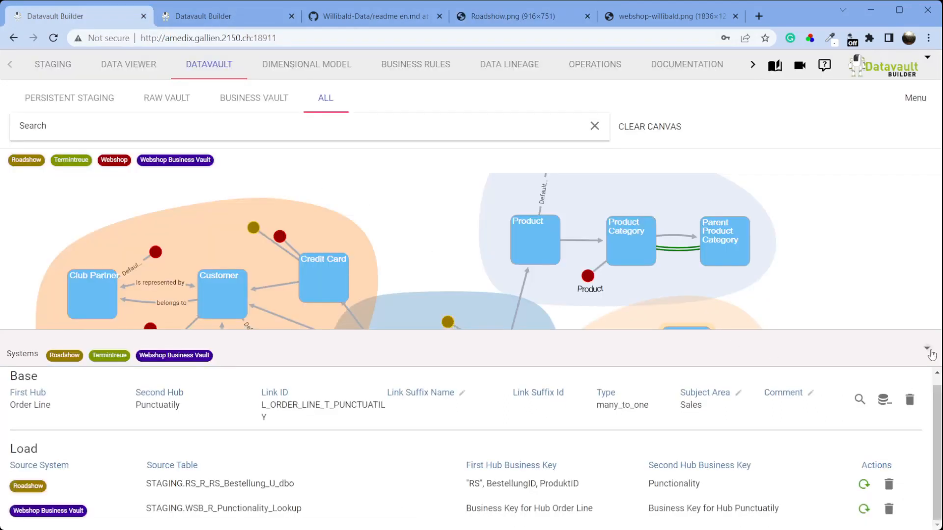
click(931, 353)
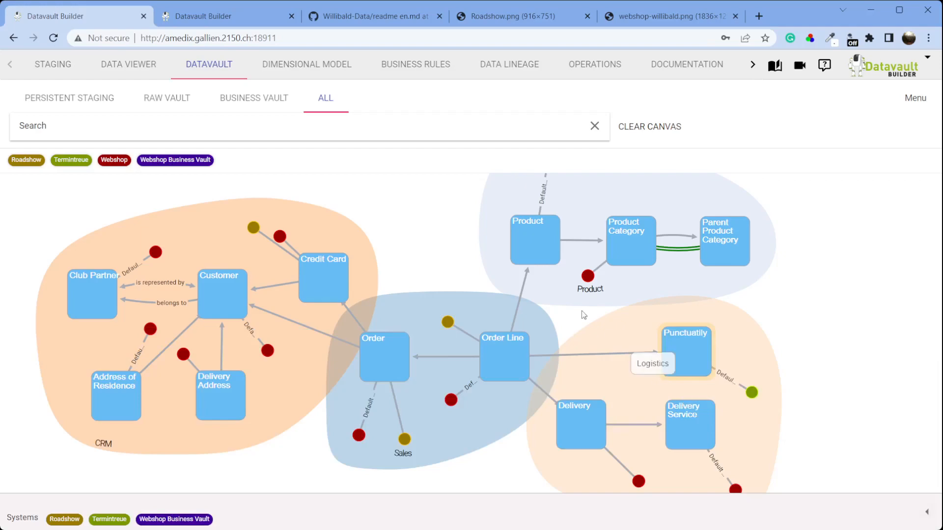
Step: Run the Roadshow default job [RS_J_DEFAULT] for the day01 source data
click(571, 70)
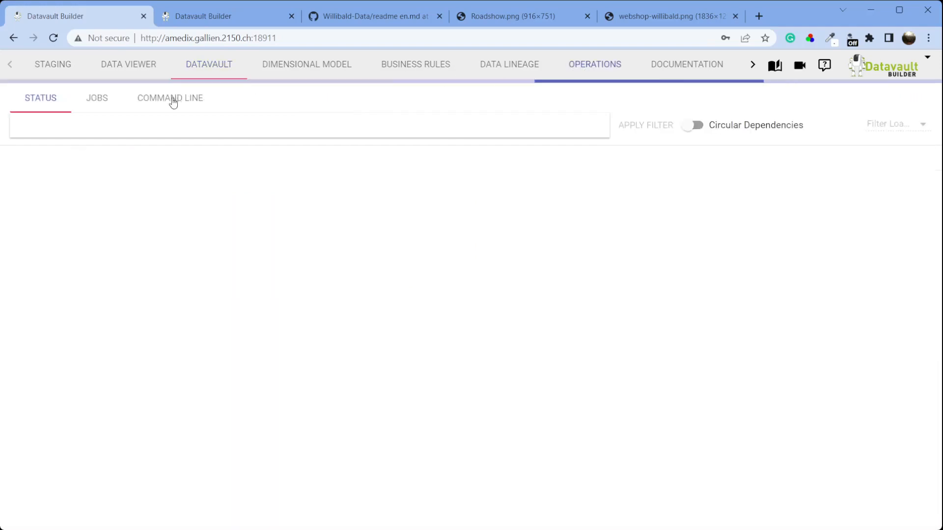
click(100, 100)
click(55, 161)
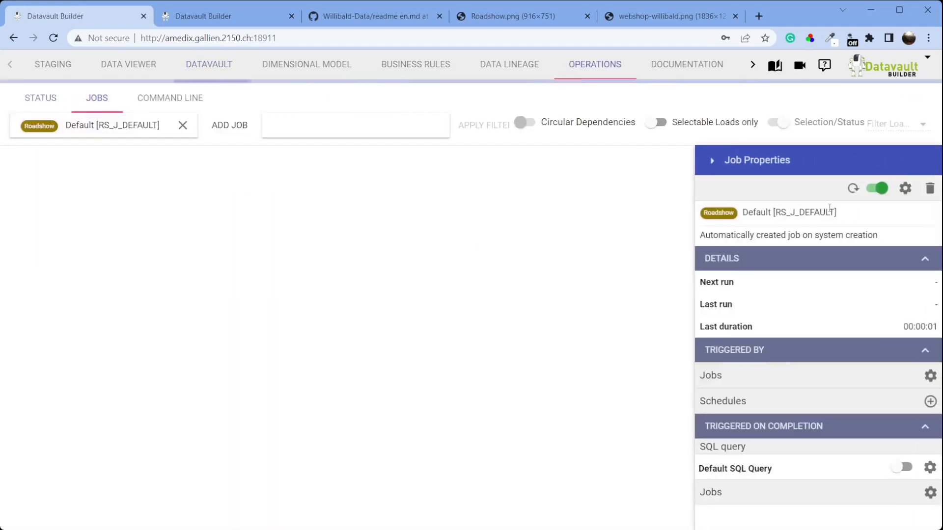
click(855, 190)
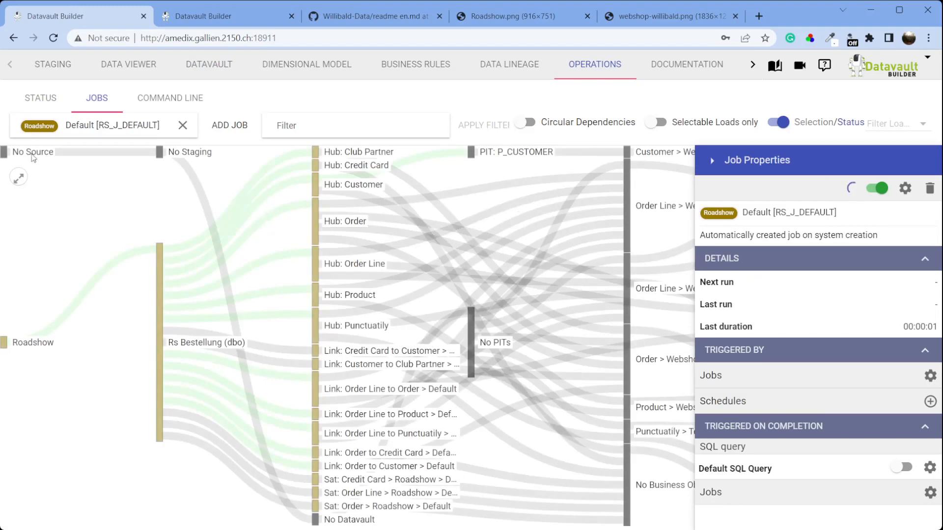
Step: Set the Roadshow source connection's database to willibald_roadshow_day02, test the connection, and save the source
click(61, 73)
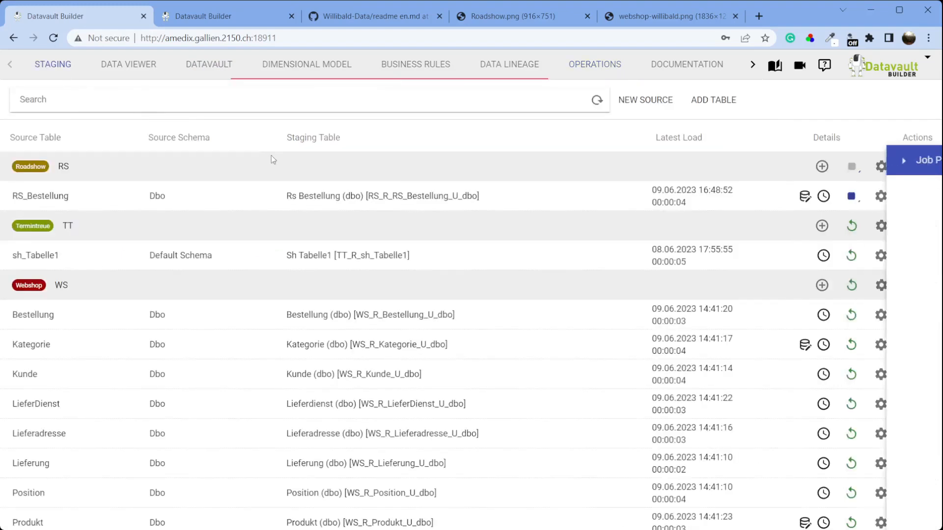
click(883, 170)
click(302, 140)
click(344, 371)
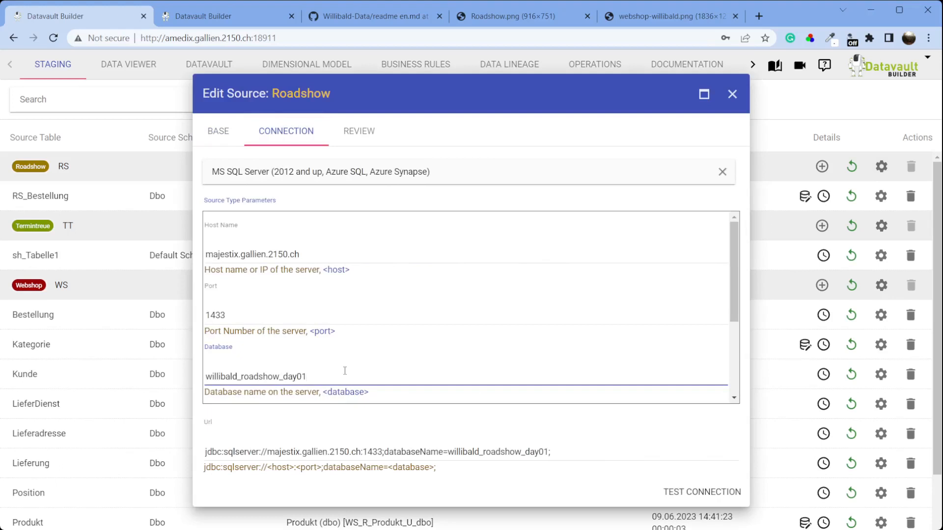
click(697, 492)
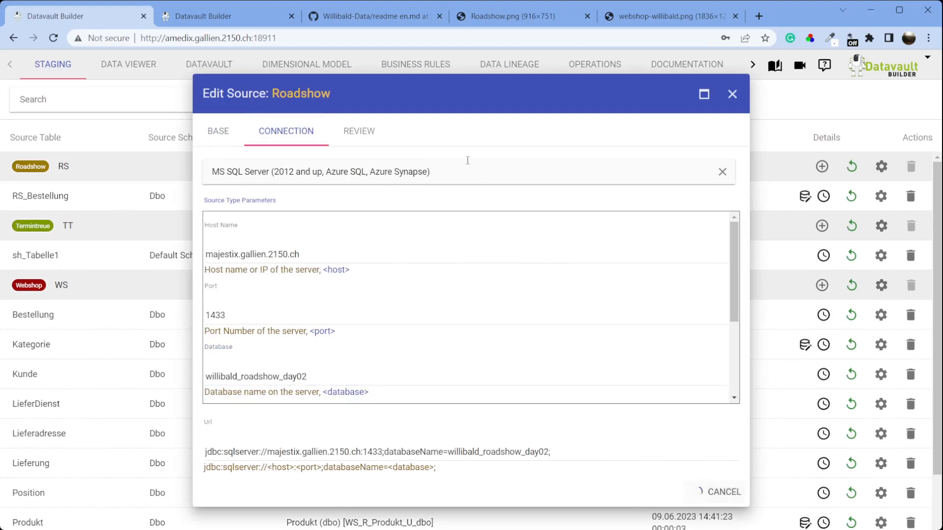
click(366, 139)
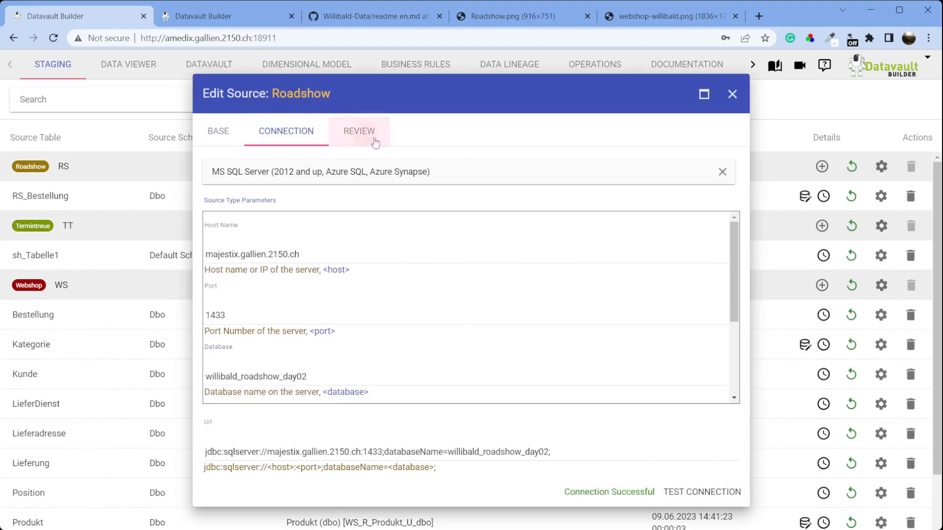
click(721, 492)
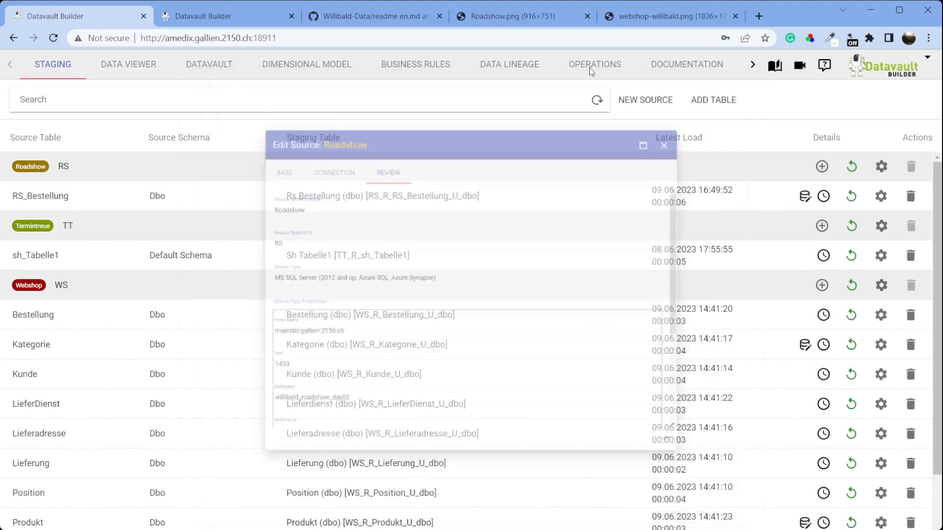
Step: Run the Roadshow default job [RS_J_DEFAULT] again for the day02 source data
click(588, 68)
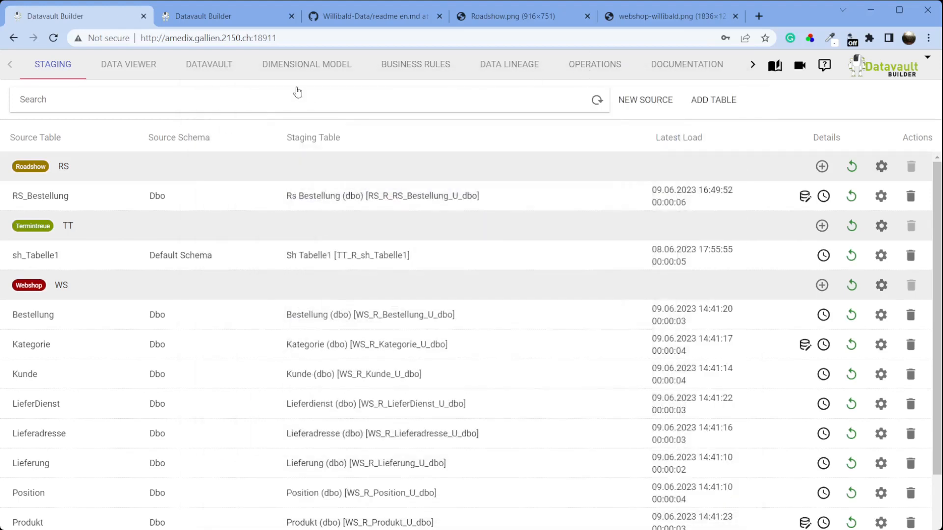
click(100, 105)
click(106, 134)
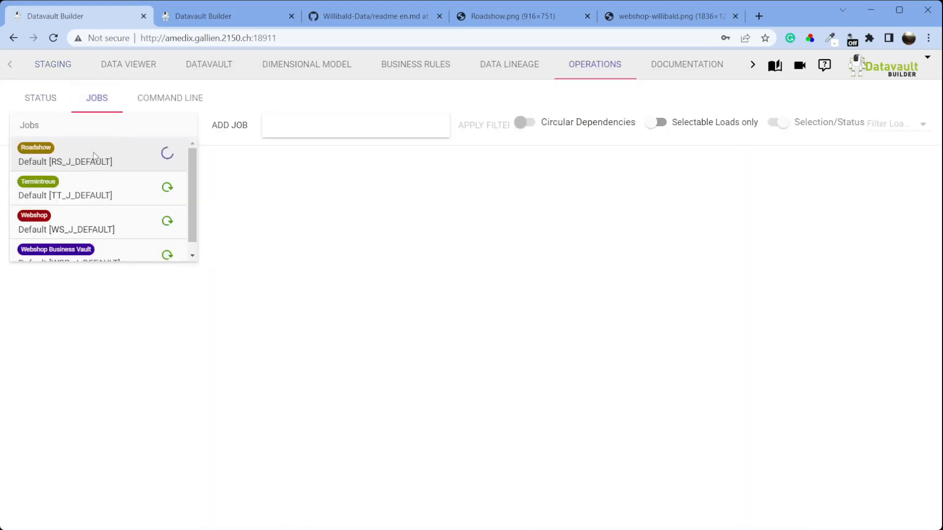
click(98, 155)
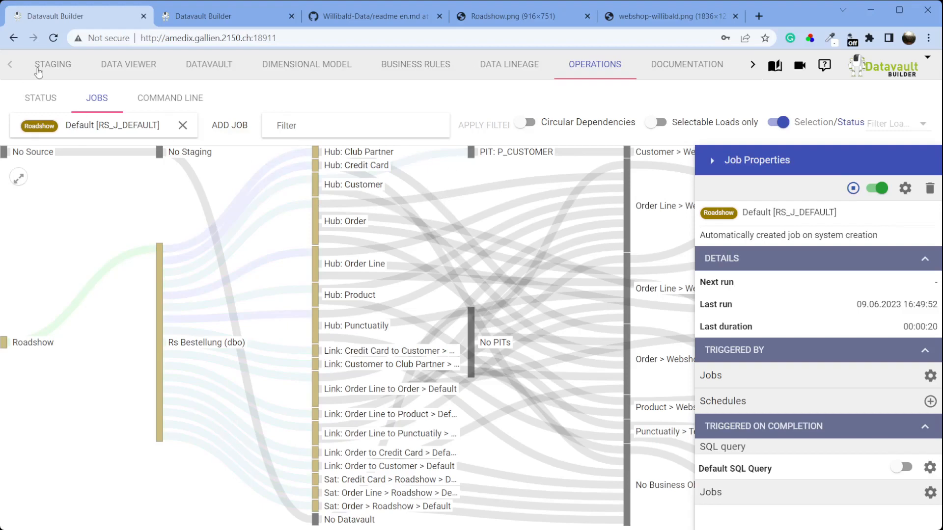
Step: Set the Roadshow source connection's database to willibald_roadshow_day03 and save the source
click(39, 71)
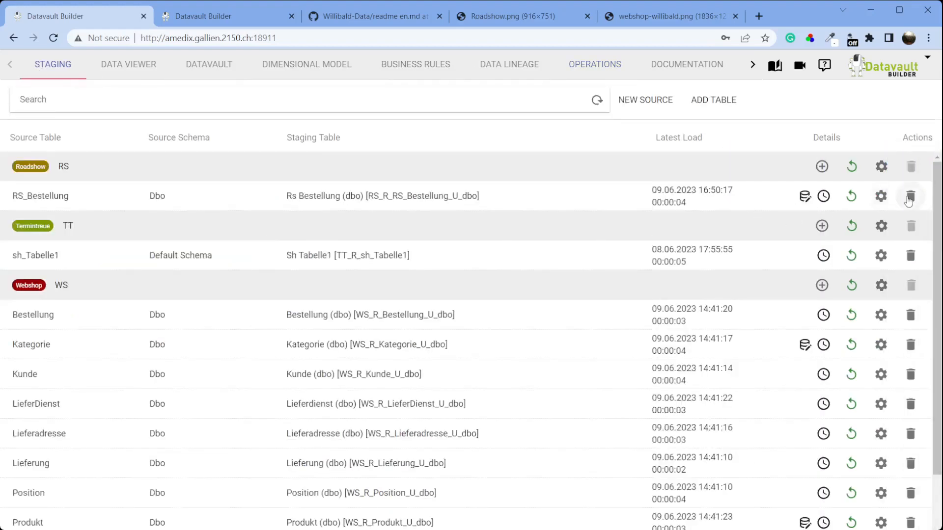
click(881, 196)
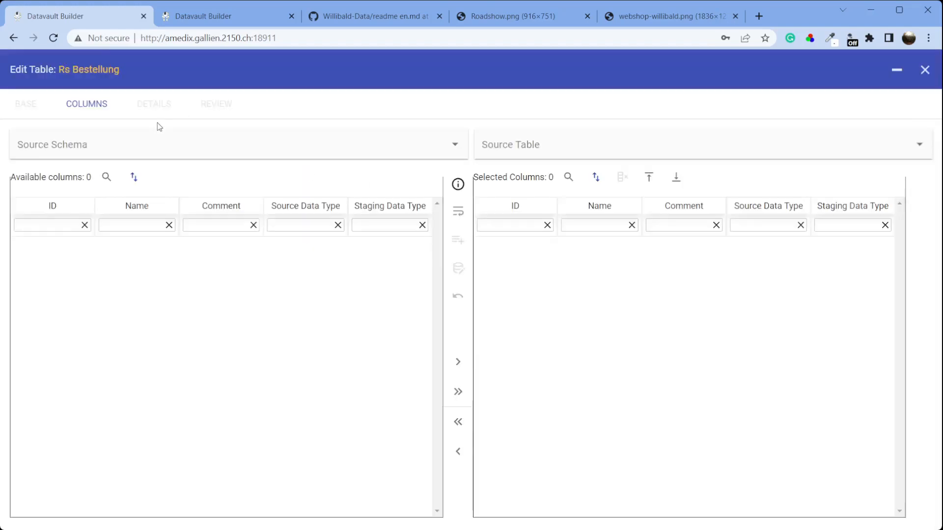
click(925, 69)
click(882, 166)
click(286, 132)
click(322, 378)
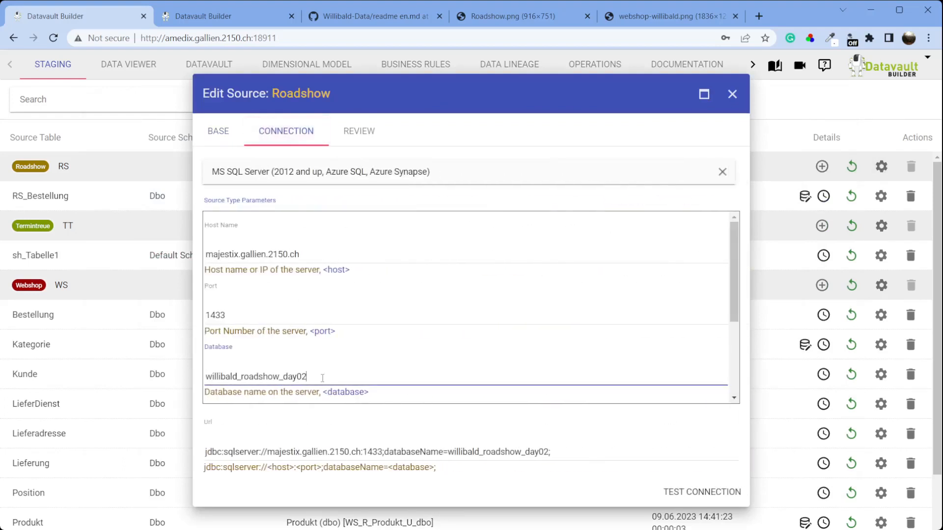
click(358, 131)
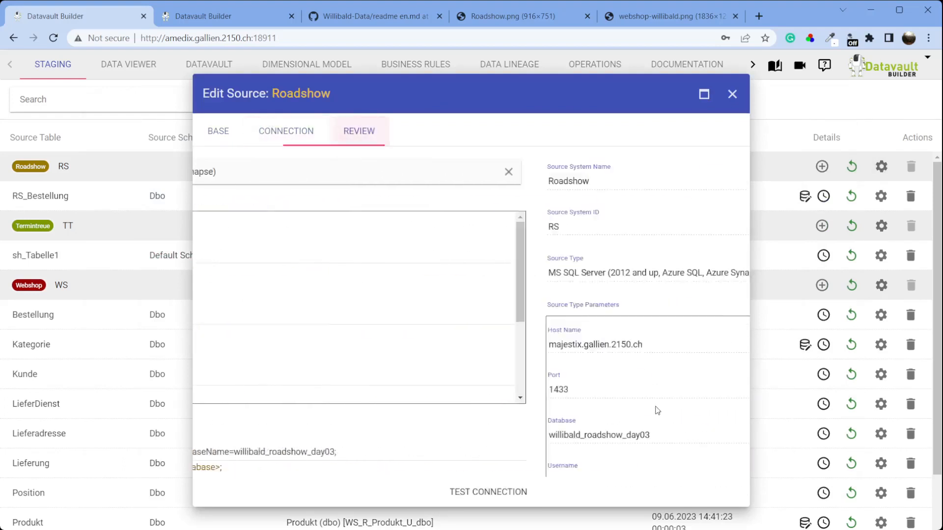
click(695, 490)
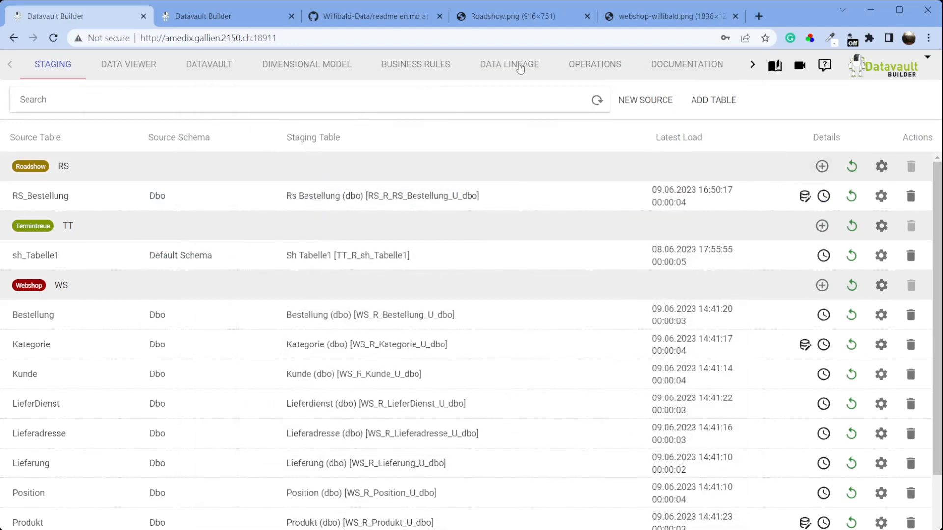
Step: Run the Roadshow default job [RS_J_DEFAULT] again for the day03 source data
click(560, 67)
click(96, 97)
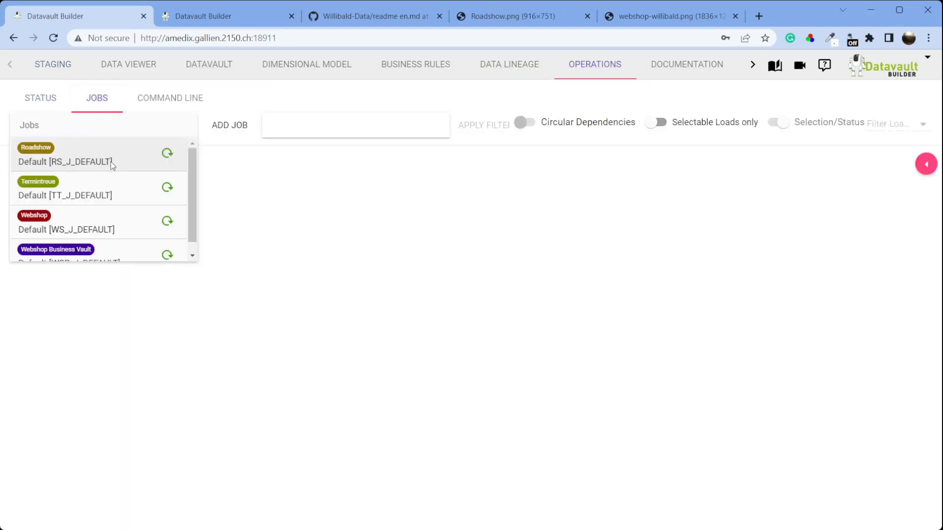
click(110, 162)
click(854, 189)
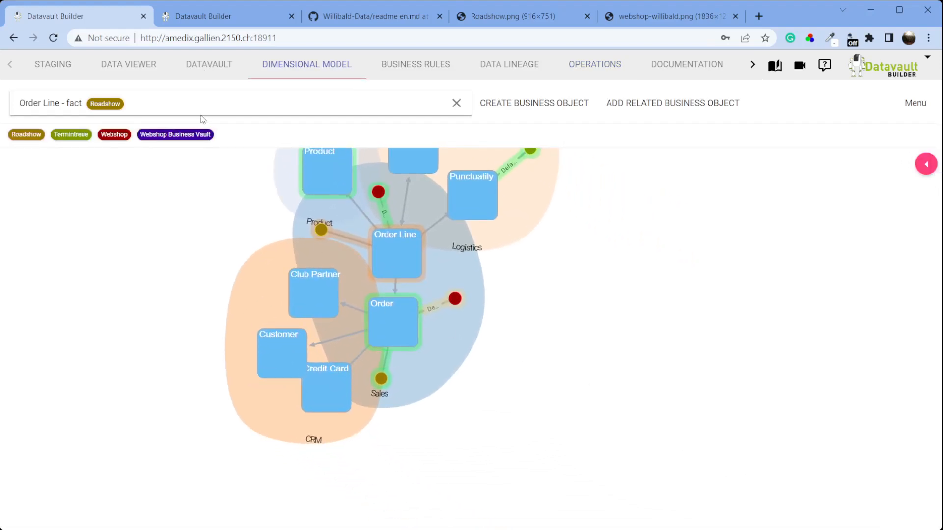
Step: Open the Webshop business object Order Line - fact [ORDER_LINE_S_WS_C_FACT] in the dimensional model
click(212, 108)
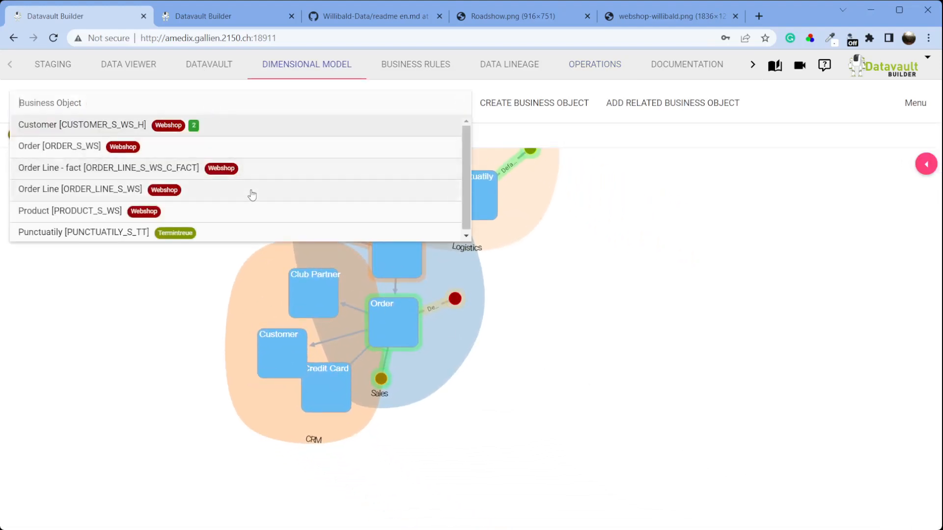
scroll(236, 189, down, 1)
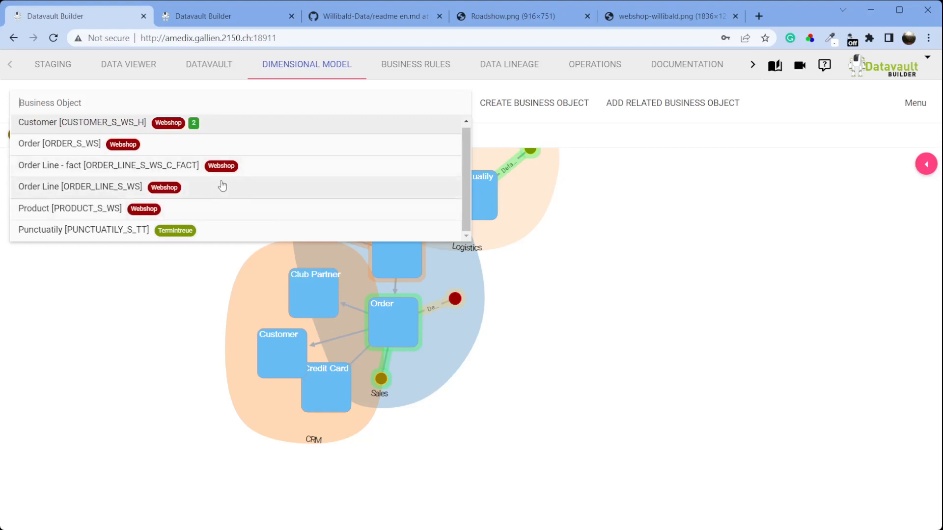
click(200, 167)
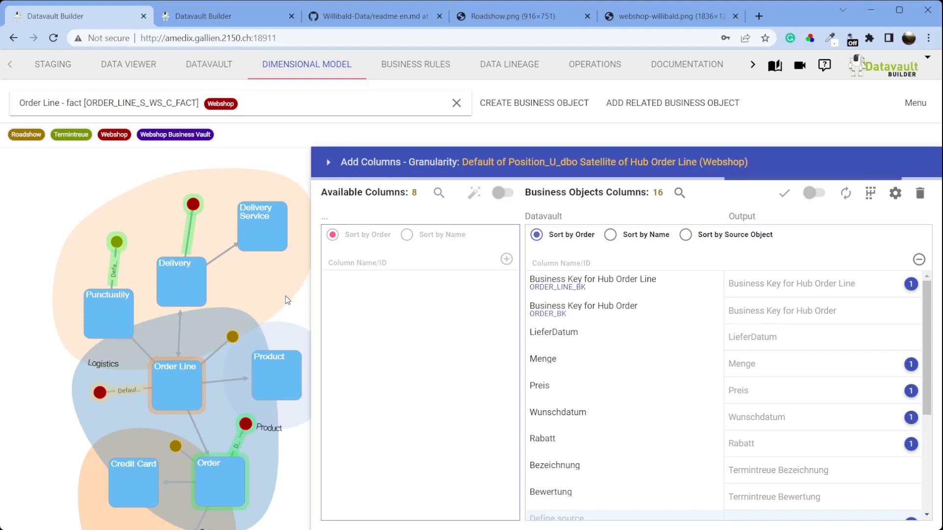
Step: Create a business object on hub Order Line from source system Roadshow, with Default Satellite [RS_R_RS_Bestellung_U_dbo] and functional suffix name fact
click(527, 109)
click(270, 171)
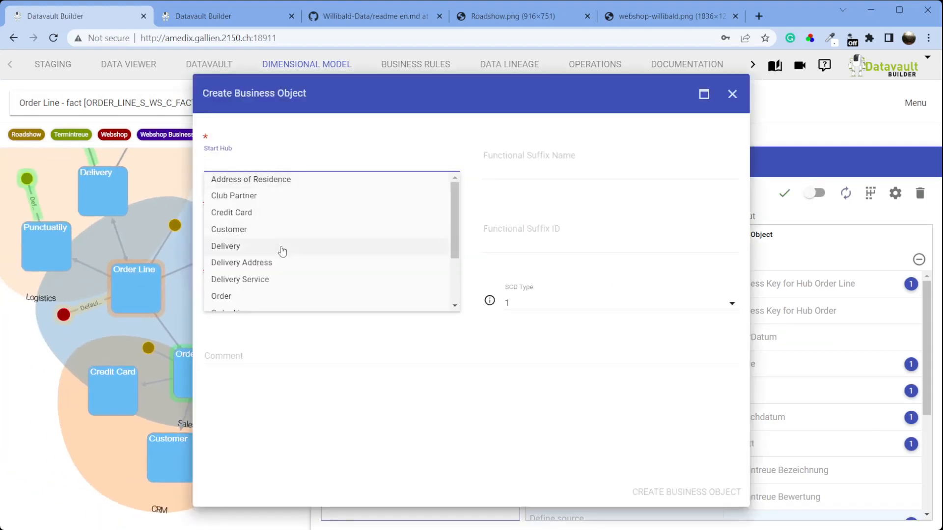
scroll(273, 246, down, 2)
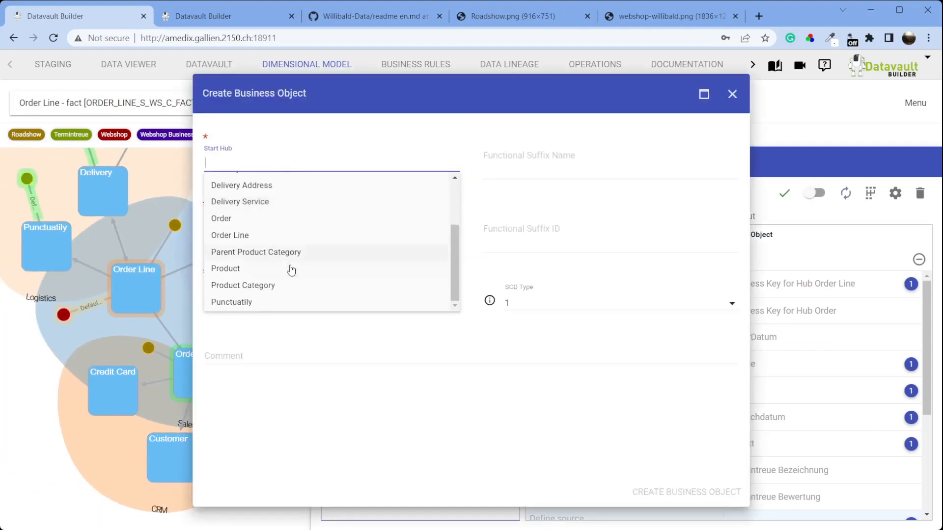
click(277, 236)
click(304, 234)
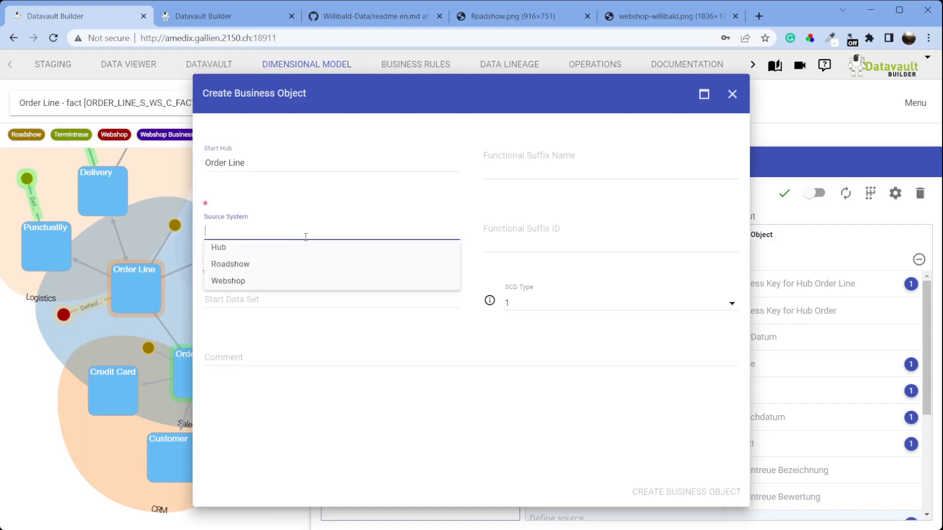
click(279, 267)
click(270, 298)
click(275, 316)
click(518, 163)
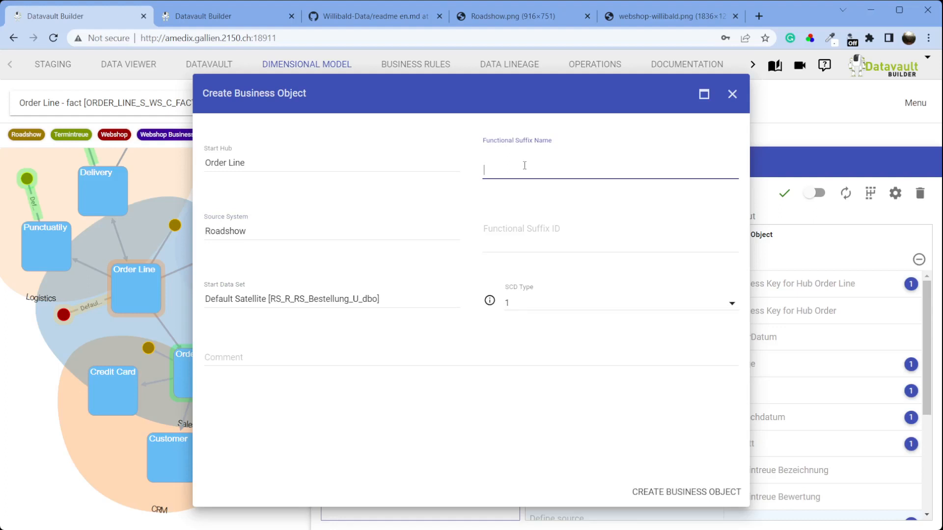
text(fact)
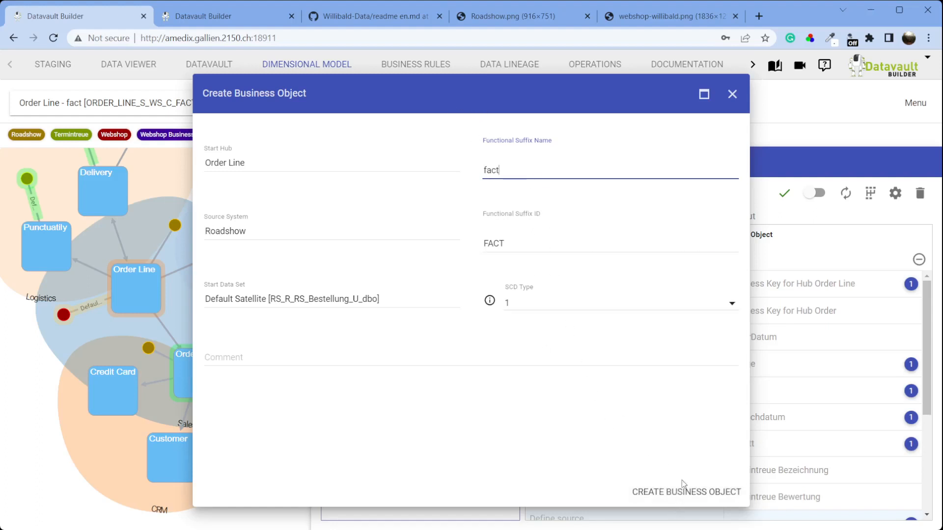
click(705, 492)
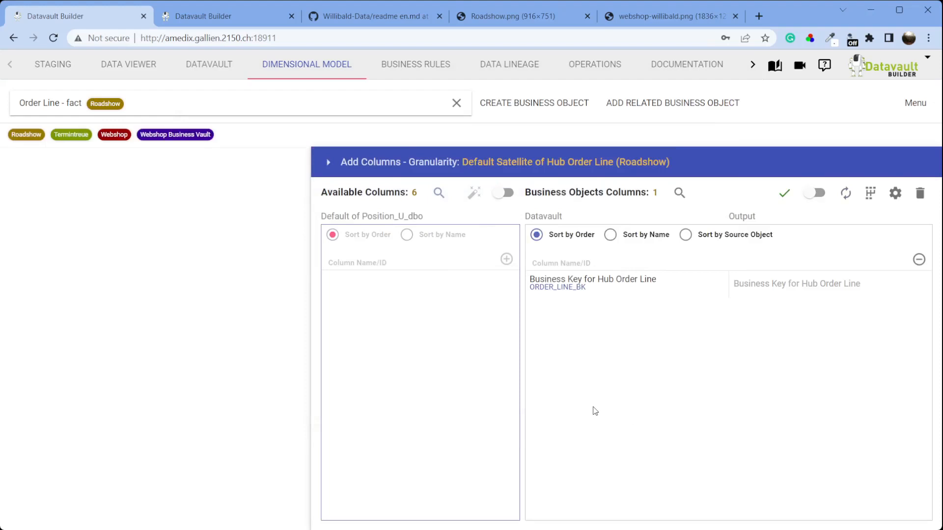
Step: Automatically map the Roadshow satellite's Menge, Preis and Rabatt to the matching output columns of Order Line - fact
click(335, 103)
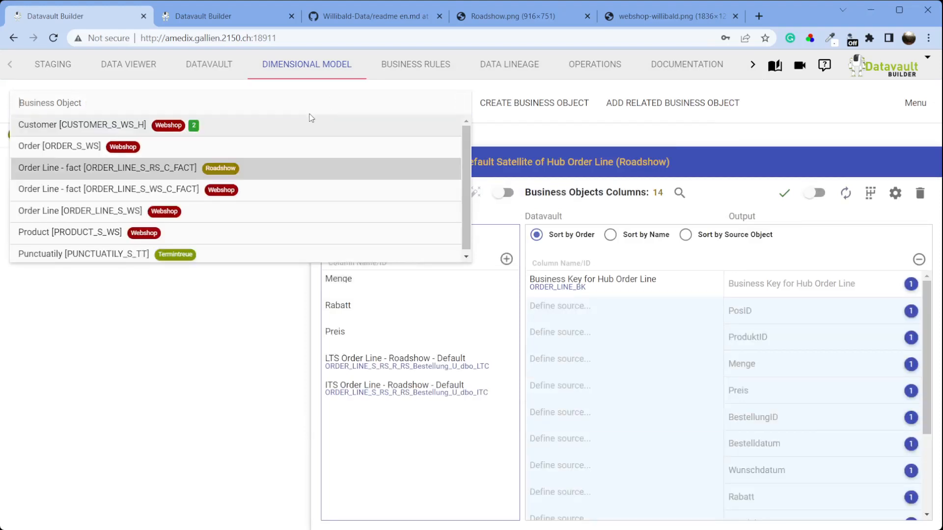
click(409, 498)
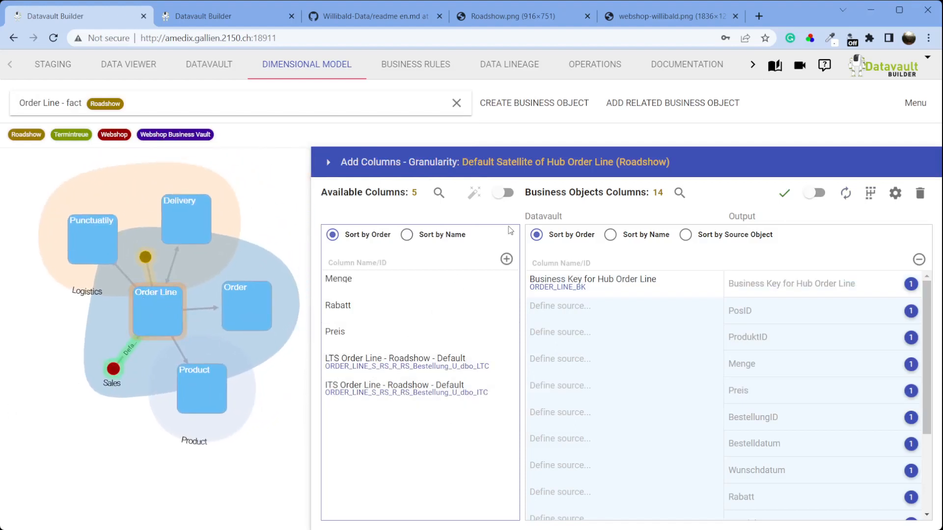
click(507, 193)
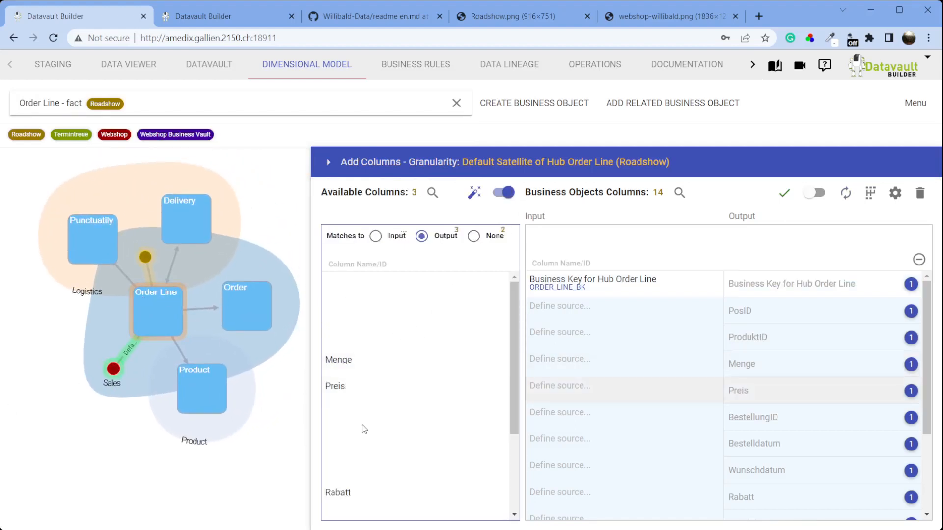
click(474, 196)
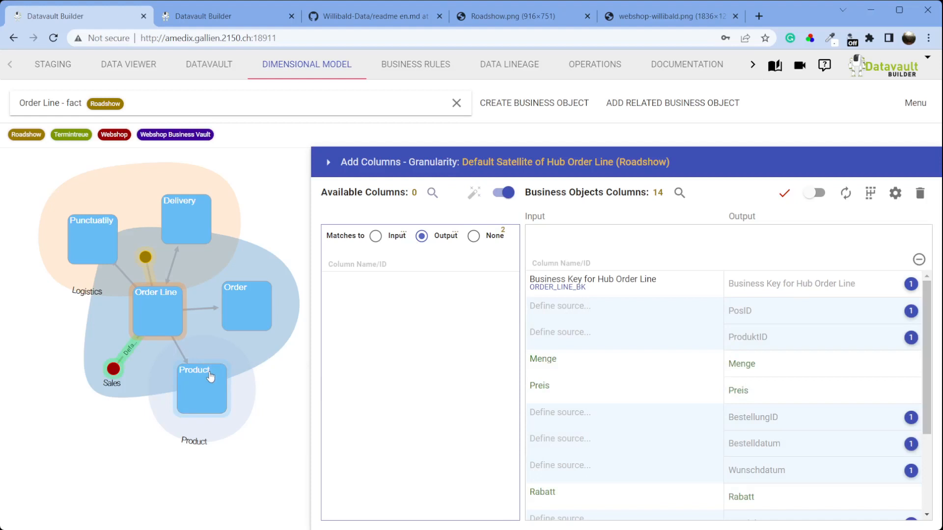
Step: Add the Business Key for Hub Order from the Order hub to the Roadshow Order Line - fact columns
scroll(798, 404, down, 3)
scroll(797, 421, up, 3)
click(251, 308)
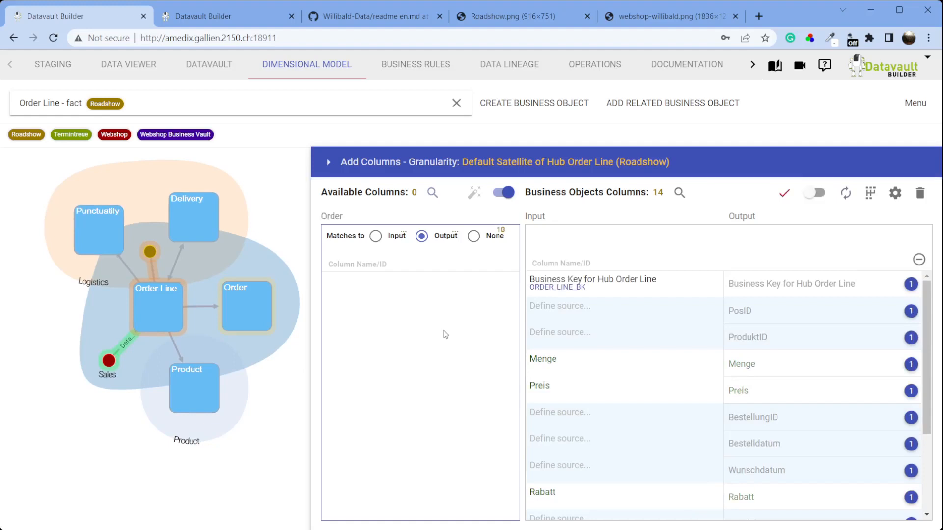
click(505, 192)
drag(385, 309, 609, 310)
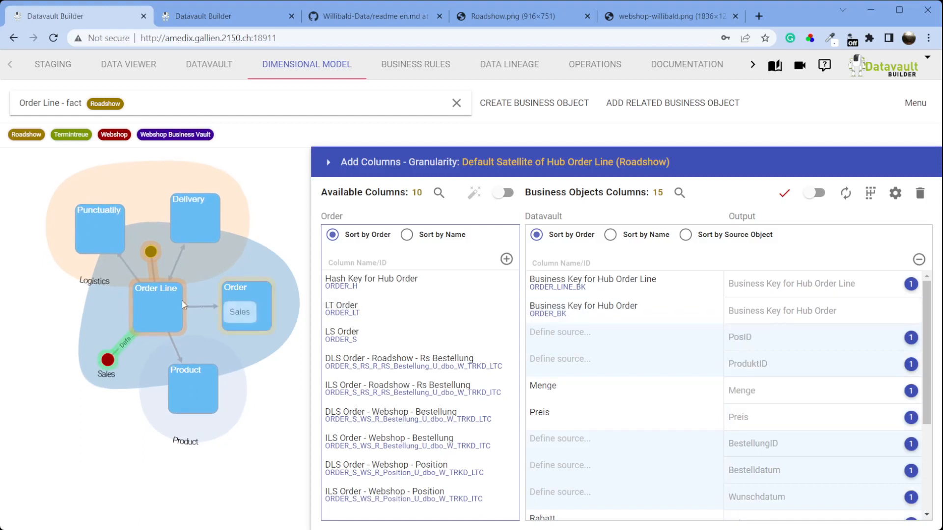
Step: Expand the Punctuatily hub and list the columns of its Default of sh_Tabelle1 satellite that match the output columns
click(100, 237)
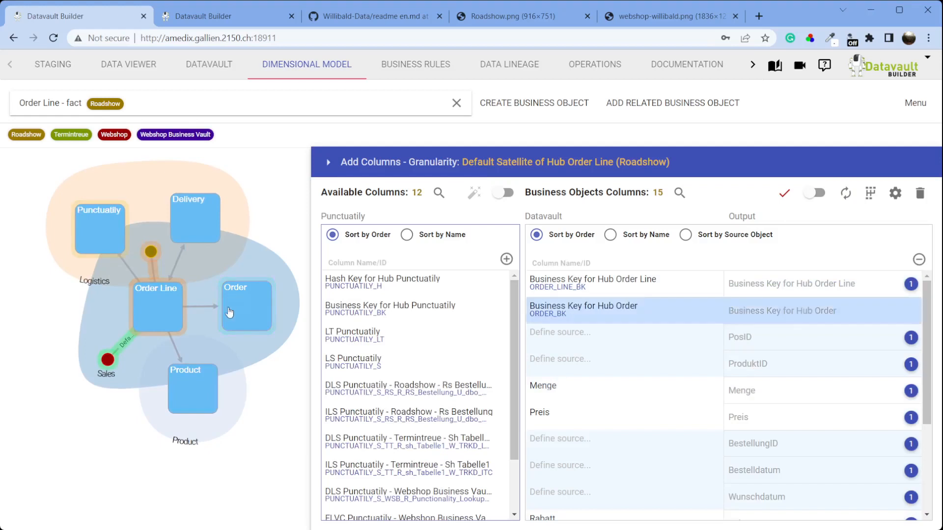
scroll(930, 486, down, 3)
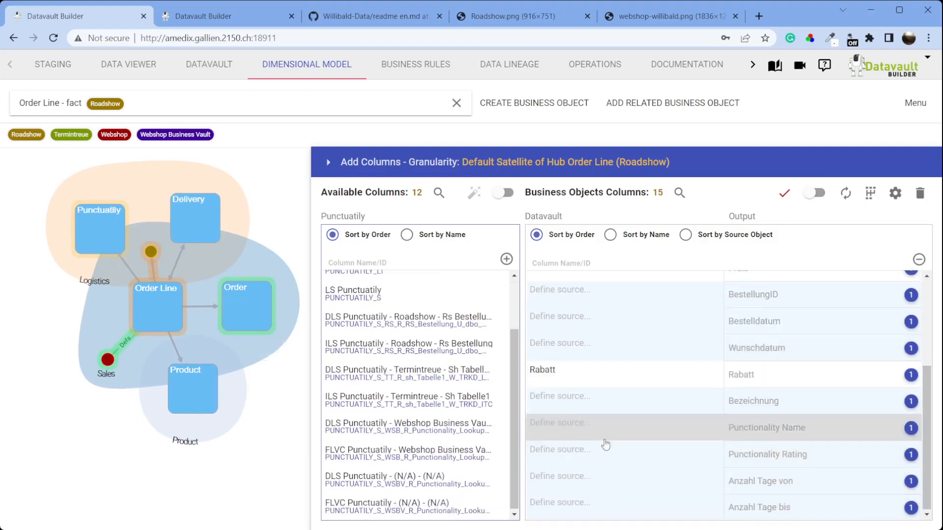
scroll(550, 387, up, 3)
scroll(442, 338, up, 2)
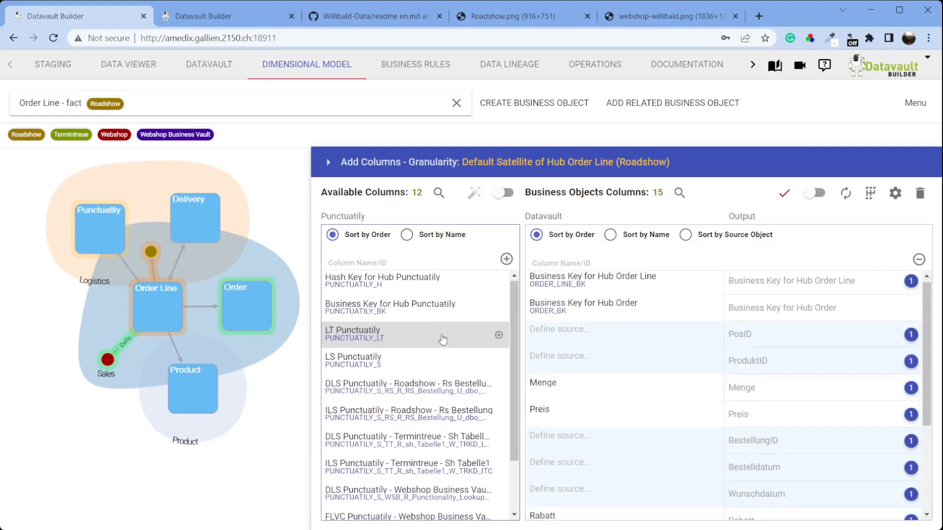
double_click(93, 226)
click(39, 201)
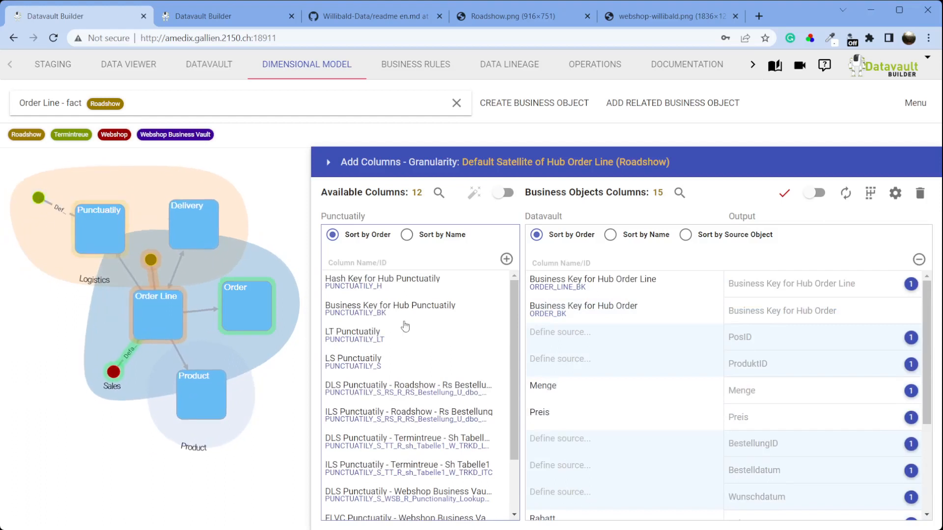
click(502, 192)
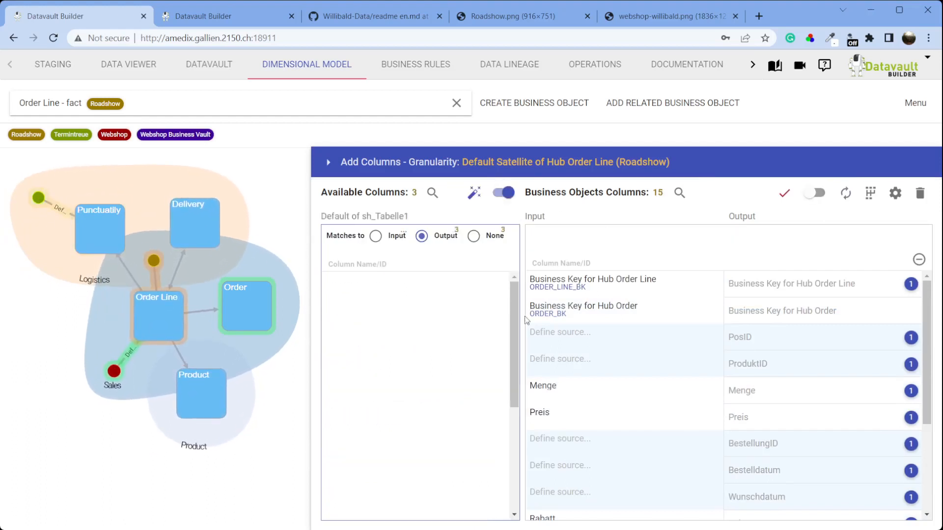
scroll(707, 436, down, 3)
scroll(466, 428, down, 4)
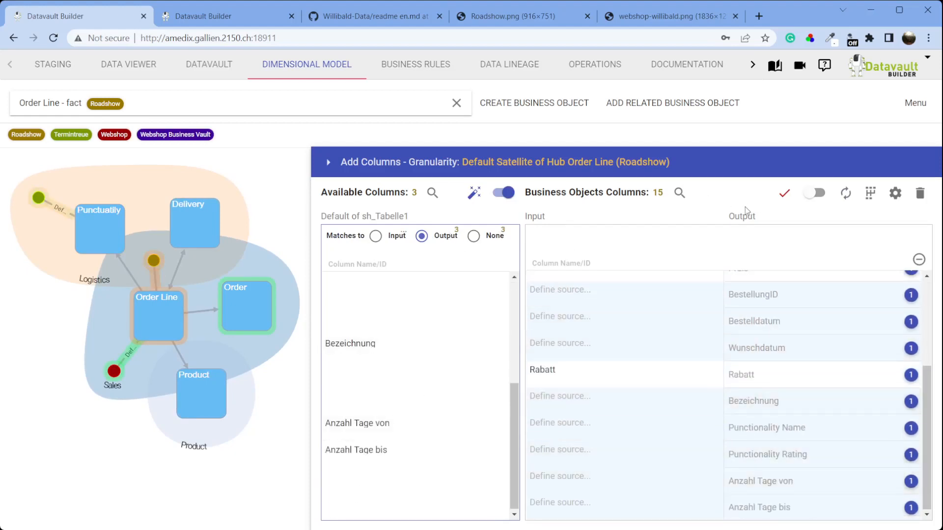
Step: Auto-map the available Termintreue columns Bezeichnung, Anzahl Tage von and Anzahl Tage bis to the matching output columns of the Roadshow Order Line fact
click(474, 194)
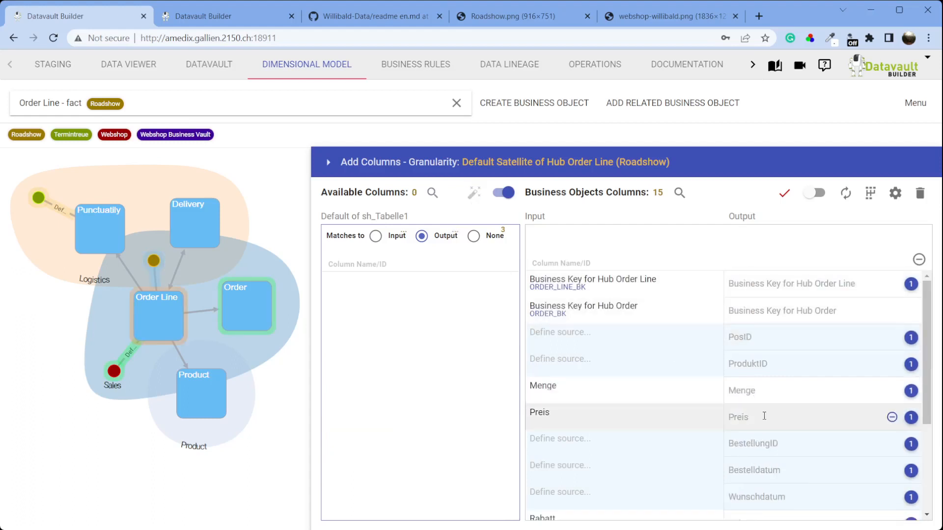
scroll(781, 423, down, 2)
scroll(781, 423, down, 1)
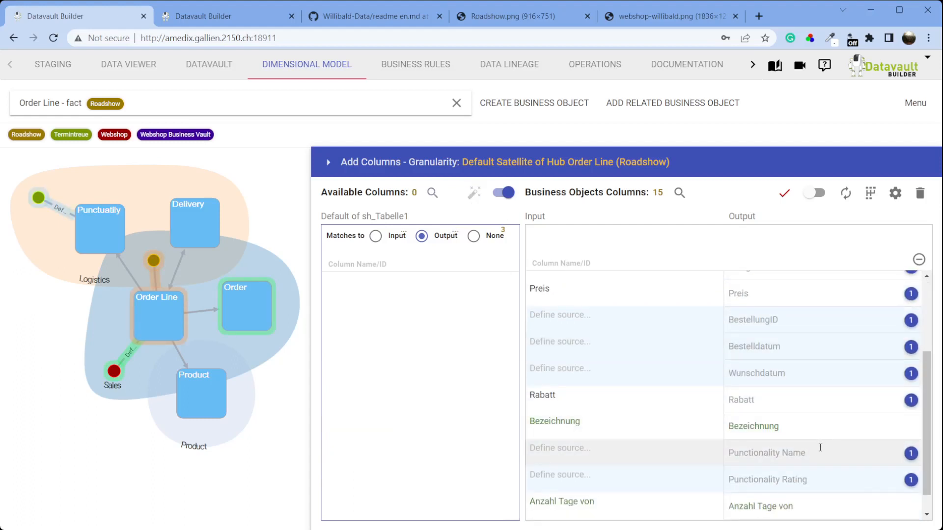
scroll(707, 393, up, 3)
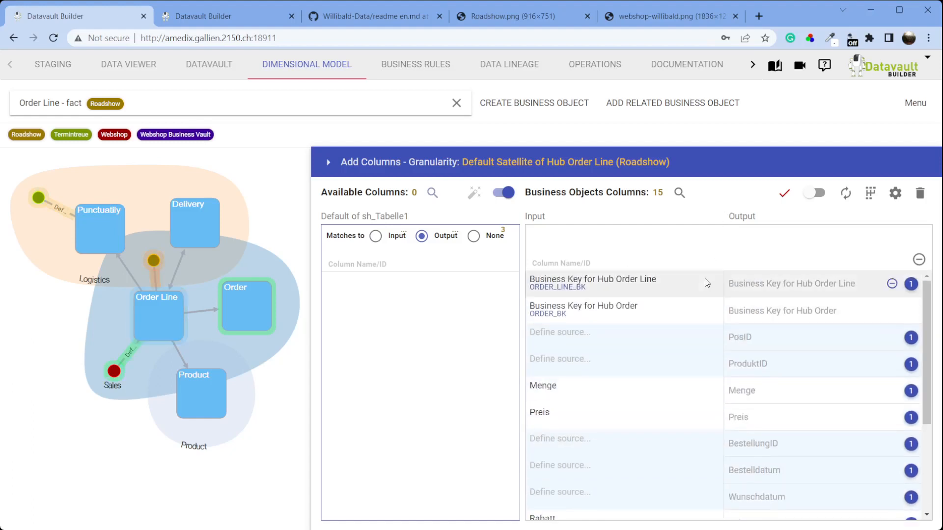
Step: Turn off column matching and add the Product hub's business key to the Roadshow Order Line fact
click(210, 400)
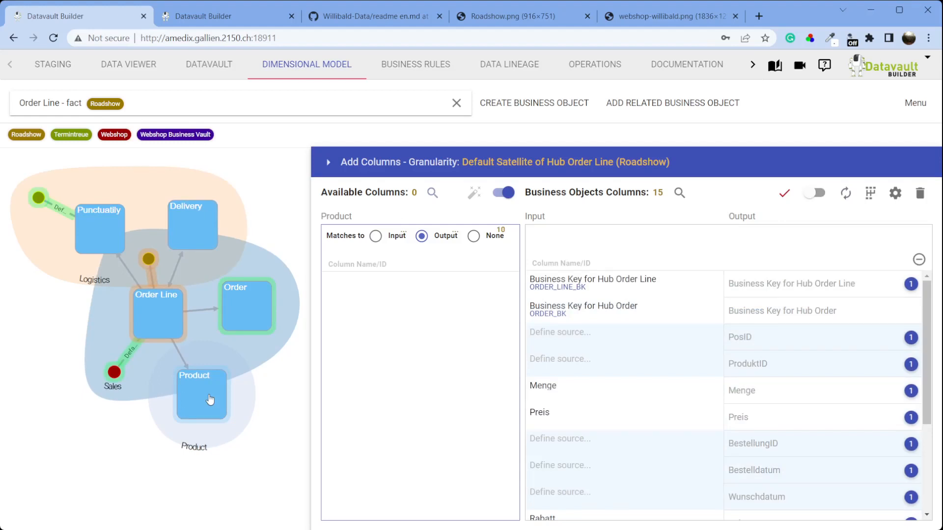
double_click(210, 400)
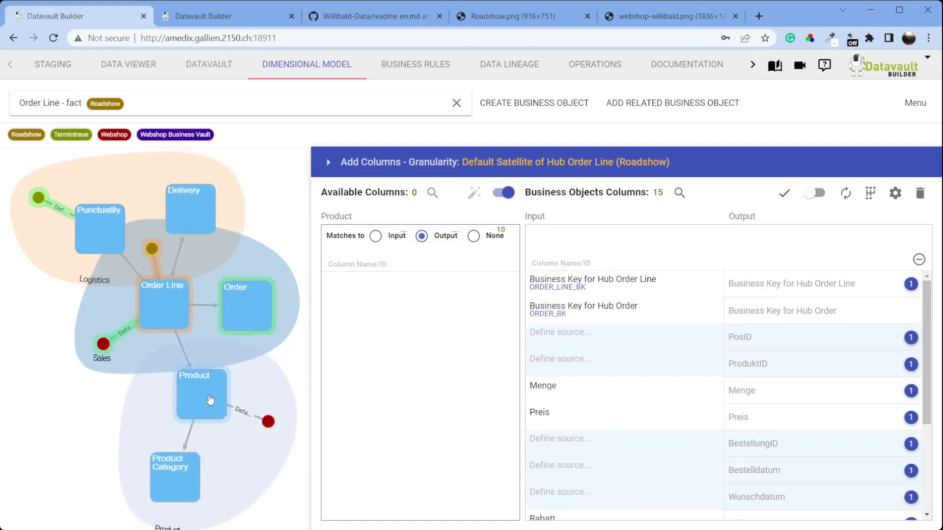
click(499, 194)
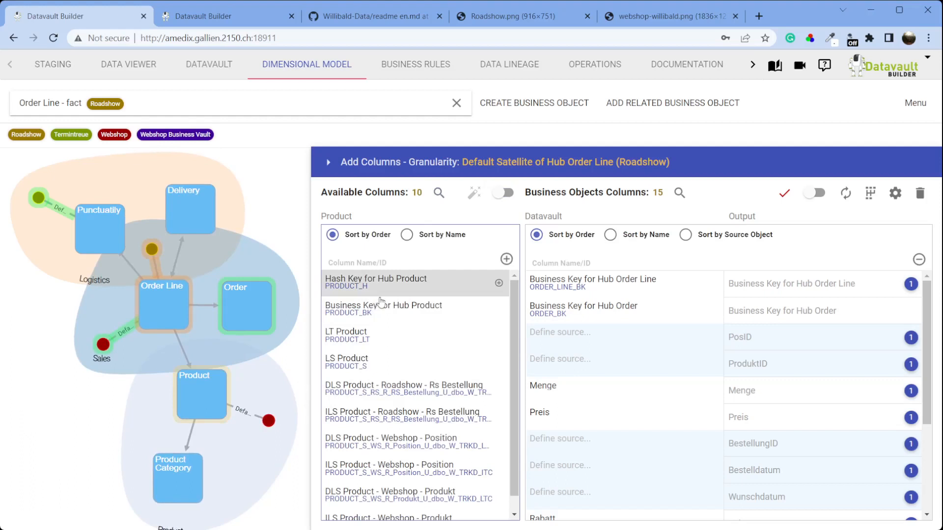
drag(391, 311, 618, 337)
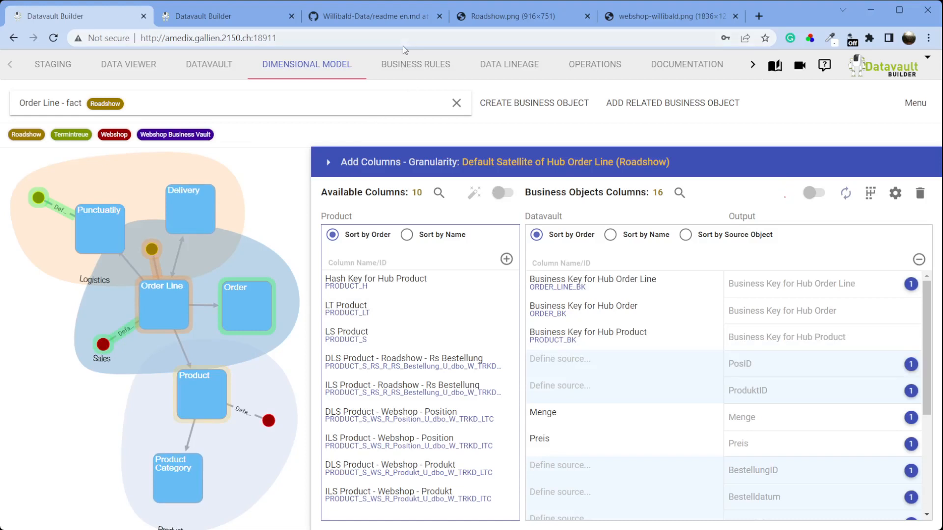
Step: Include the Roadshow Order Line - fact Unaltered default ruleset in the access layer with prioritization -1 and save it
click(421, 74)
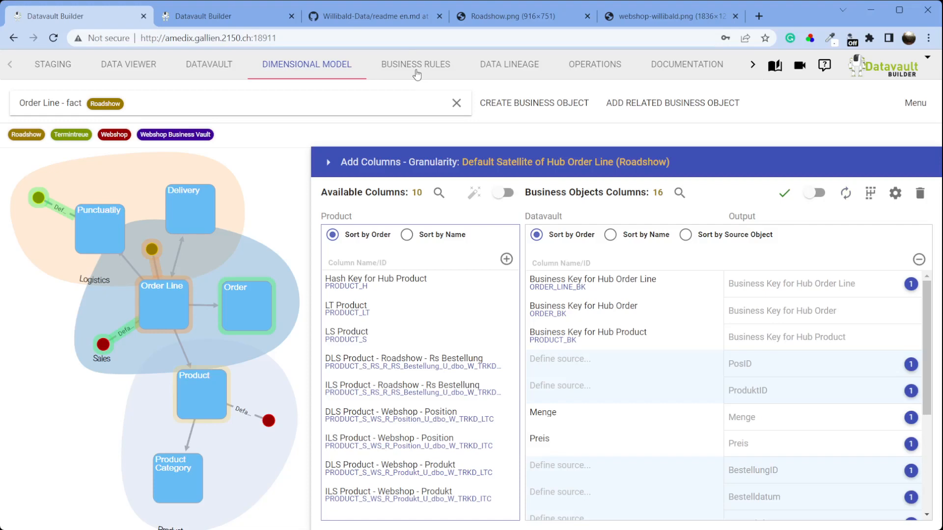
scroll(146, 436, down, 2)
scroll(143, 423, up, 1)
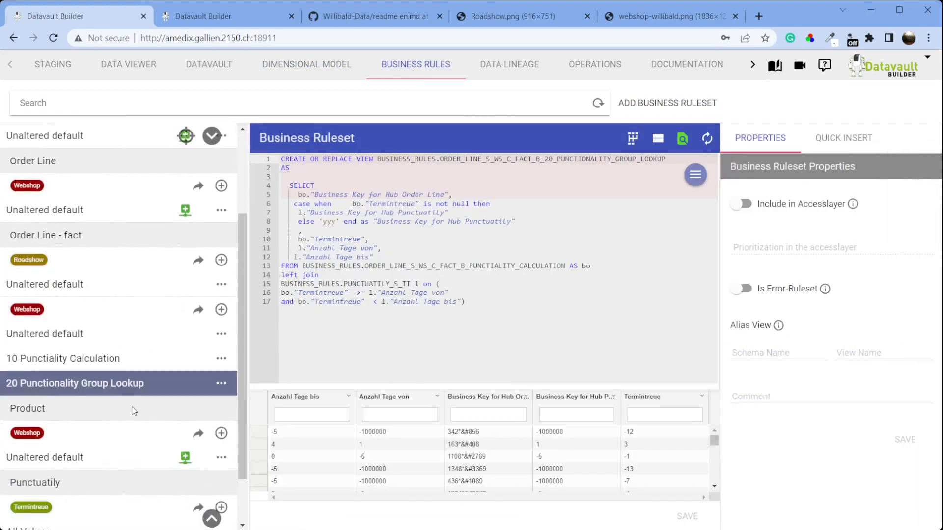
click(60, 351)
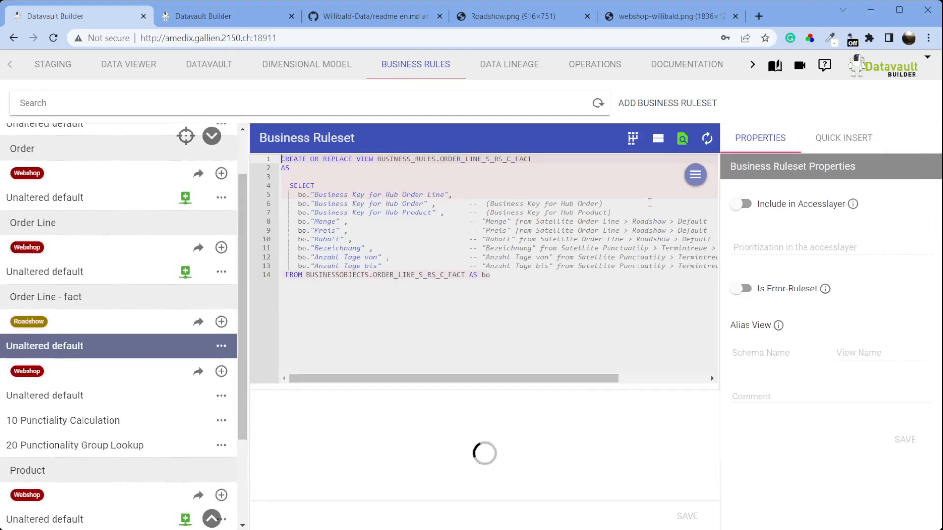
click(746, 204)
click(769, 237)
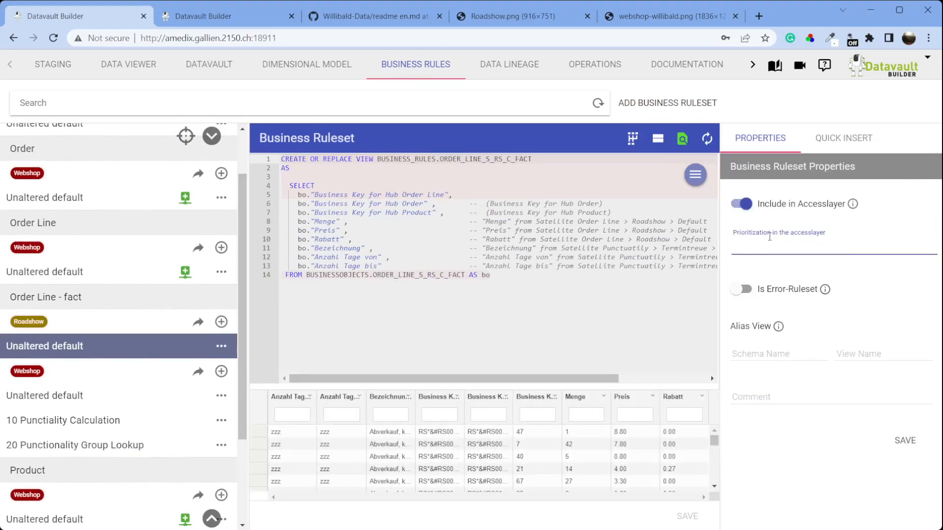
click(904, 441)
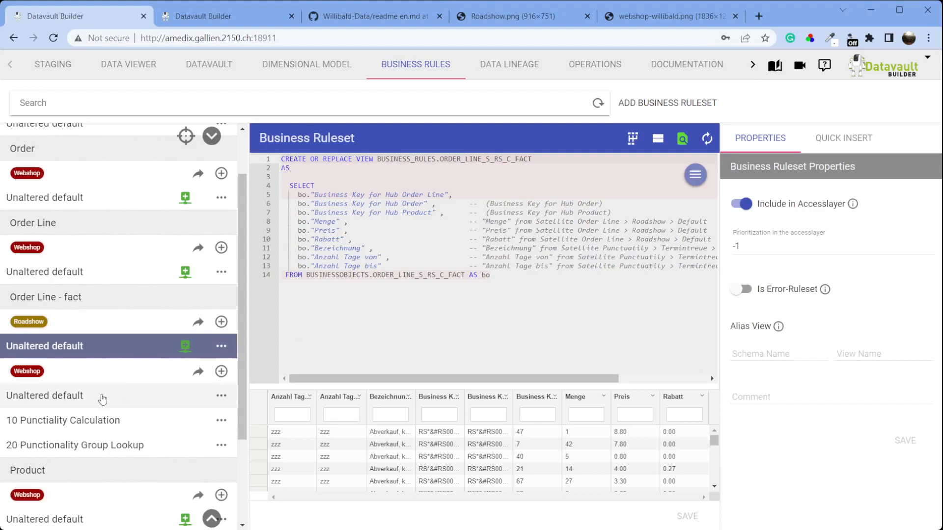
Step: Include the Webshop Order Line - fact Unaltered default ruleset in the access layer with prioritization -1 and save it
click(101, 397)
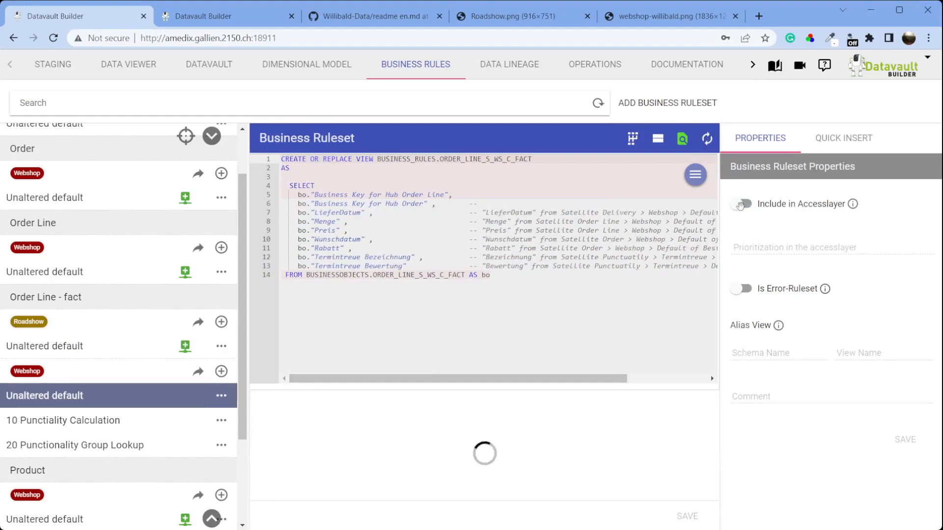
click(741, 204)
click(789, 247)
text(-1)
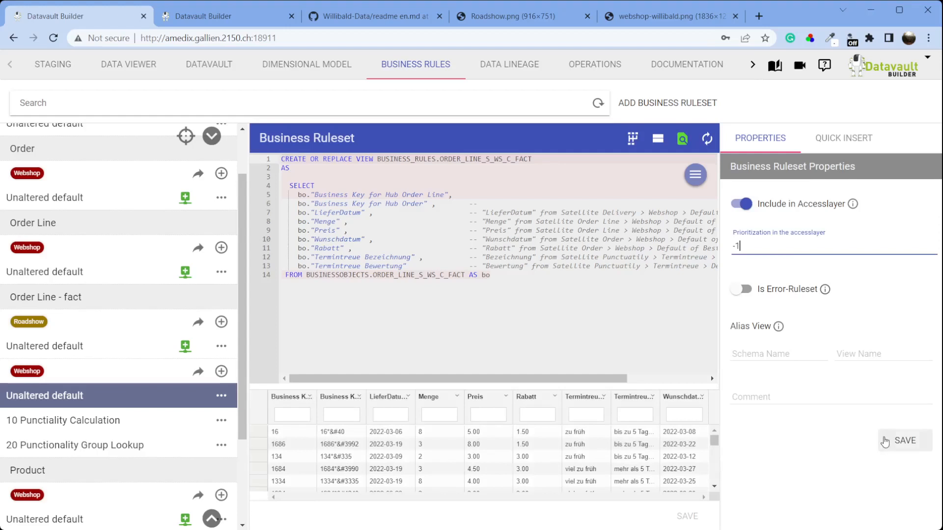
click(883, 445)
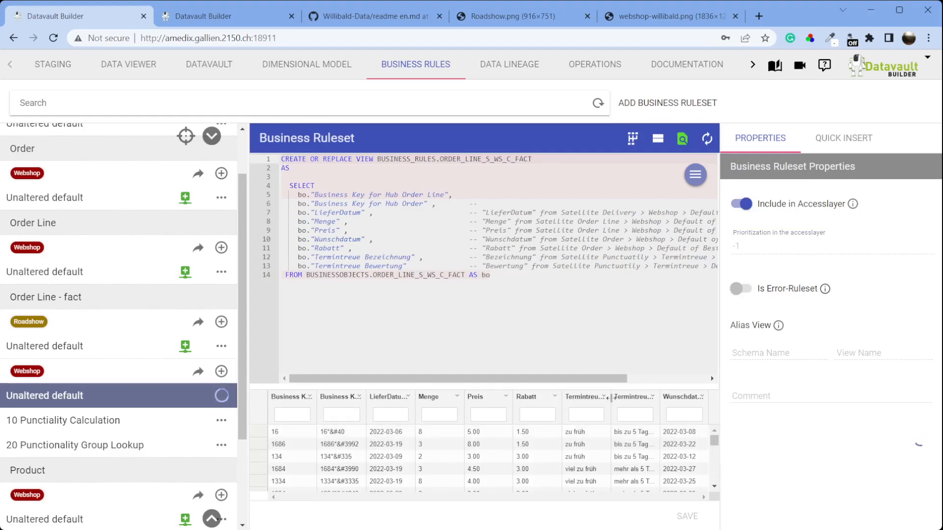
drag(609, 398, 640, 404)
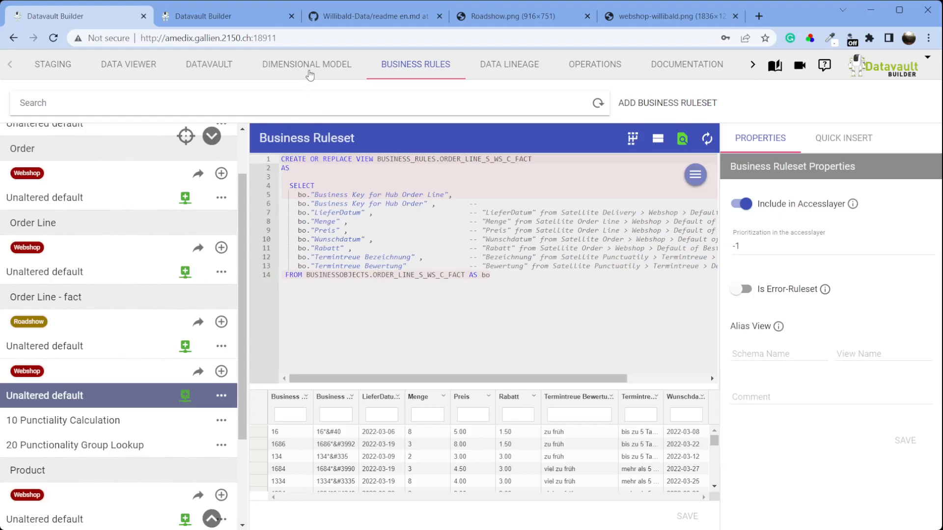
Step: Compare the column mappings of the Roadshow Order Line fact with the columns in the Webshop fact's default ruleset
click(309, 73)
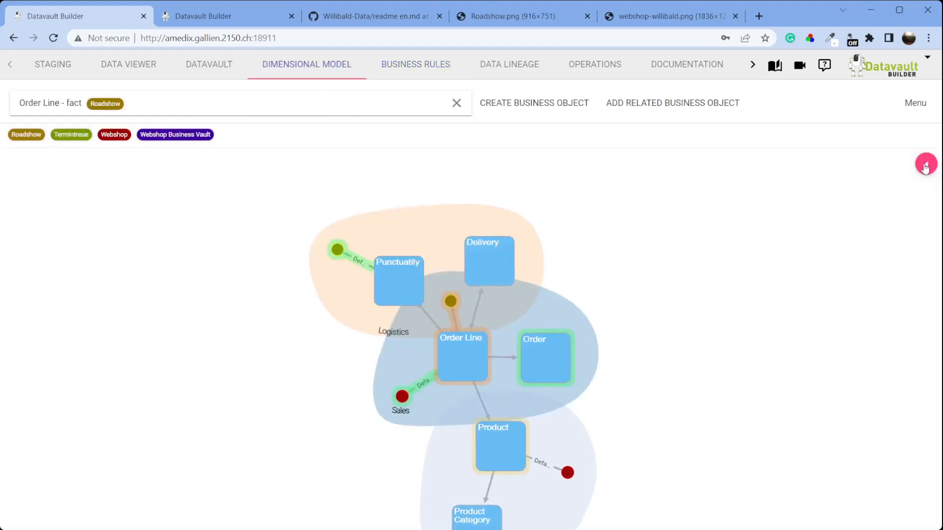
click(925, 166)
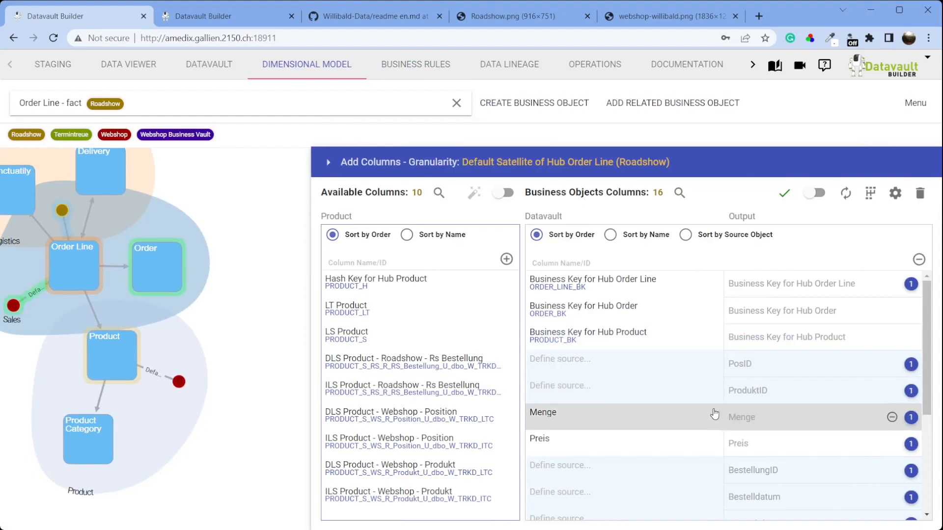
scroll(707, 417, down, 4)
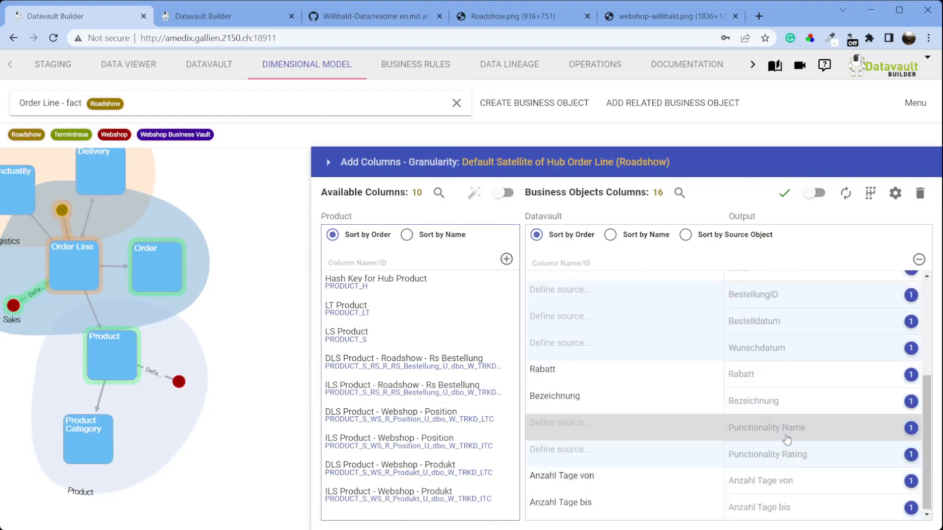
scroll(786, 438, up, 4)
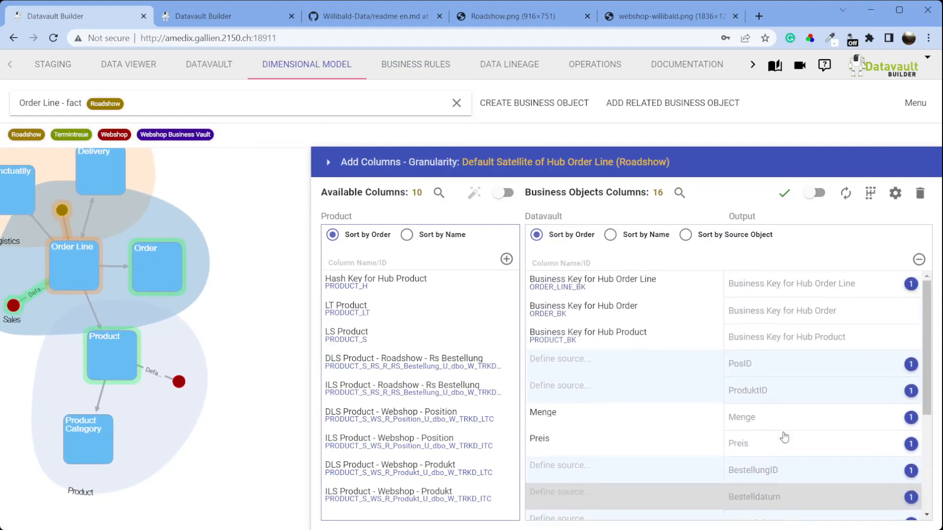
scroll(786, 438, down, 3)
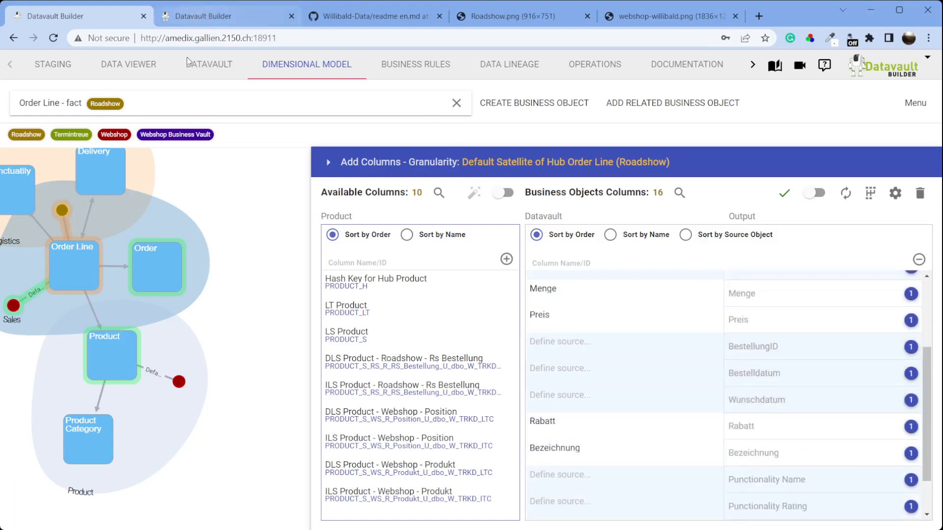
click(421, 66)
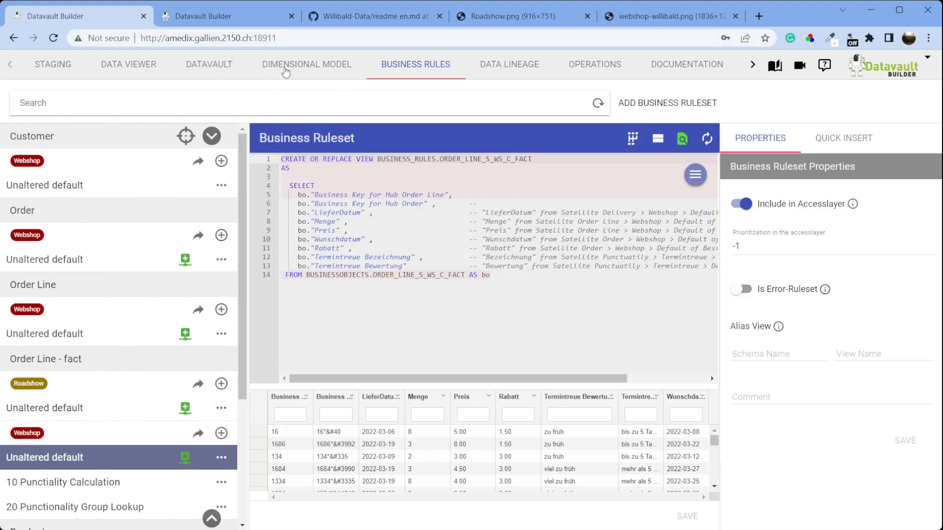
drag(315, 256, 404, 256)
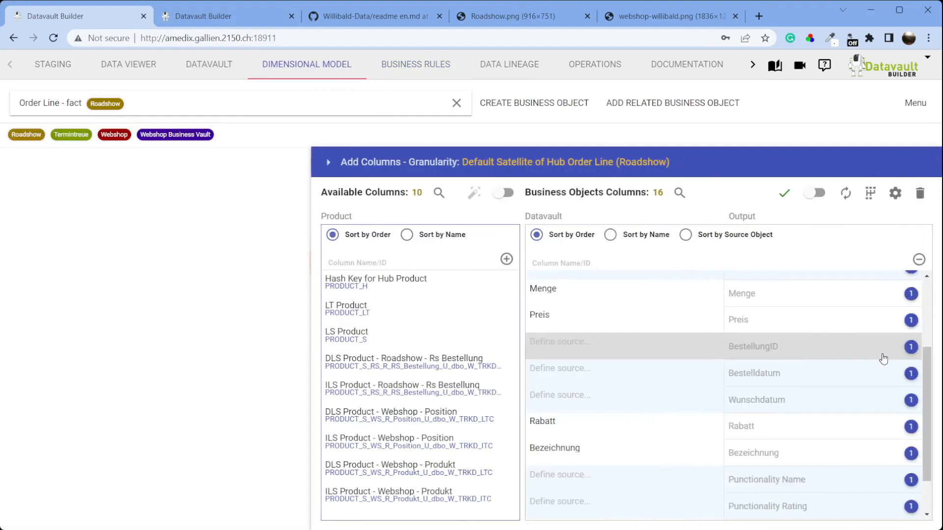
scroll(864, 388, down, 2)
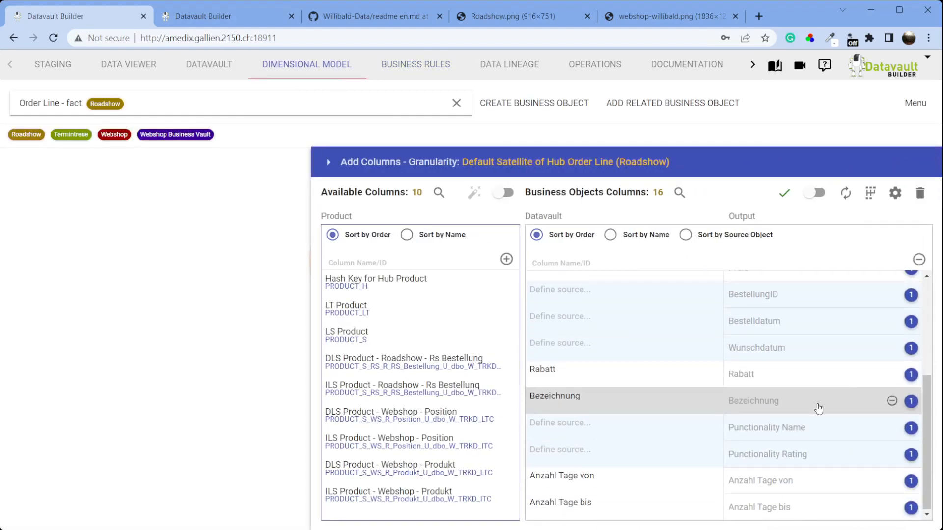
Step: Rename the output of the Bezeichnung column from the Punctuality satellite as Termintreue Bezeichnung
drag(92, 328, 246, 345)
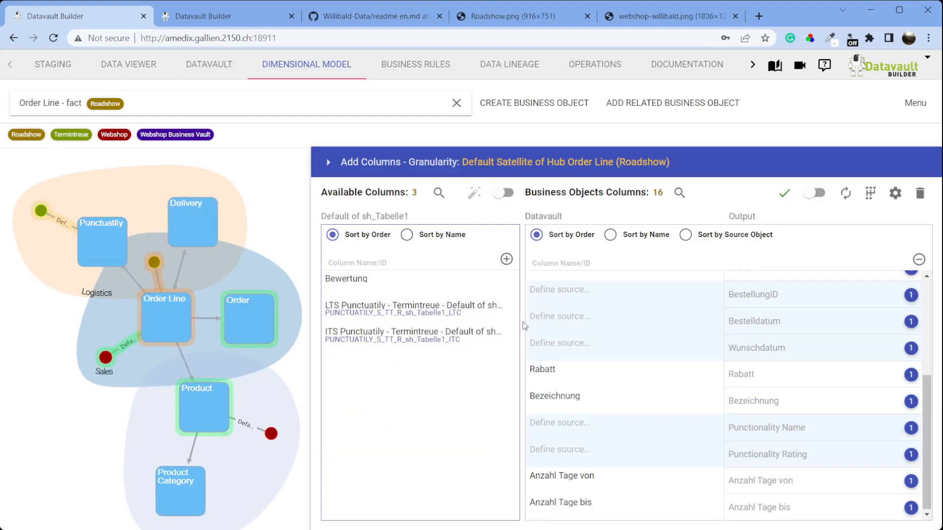
click(45, 212)
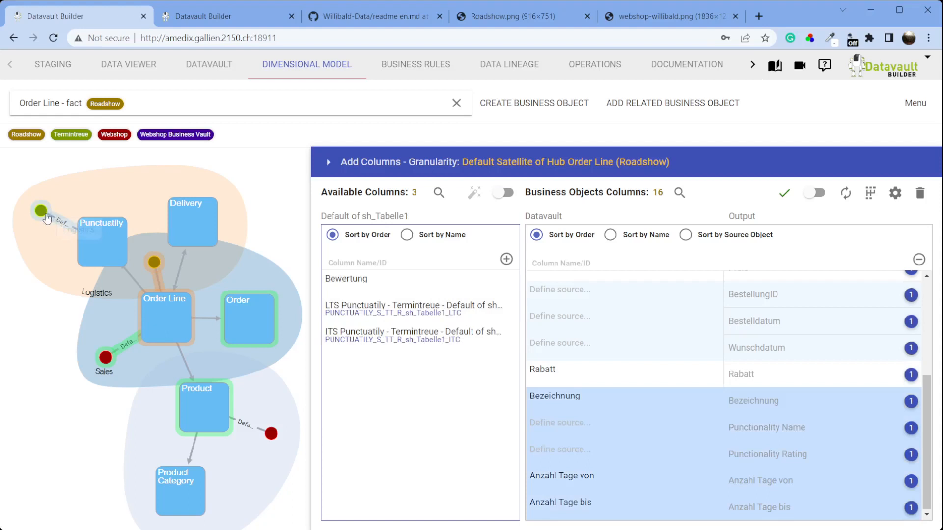
click(756, 402)
drag(789, 401, 729, 395)
text(Termintreue Bezeichnung)
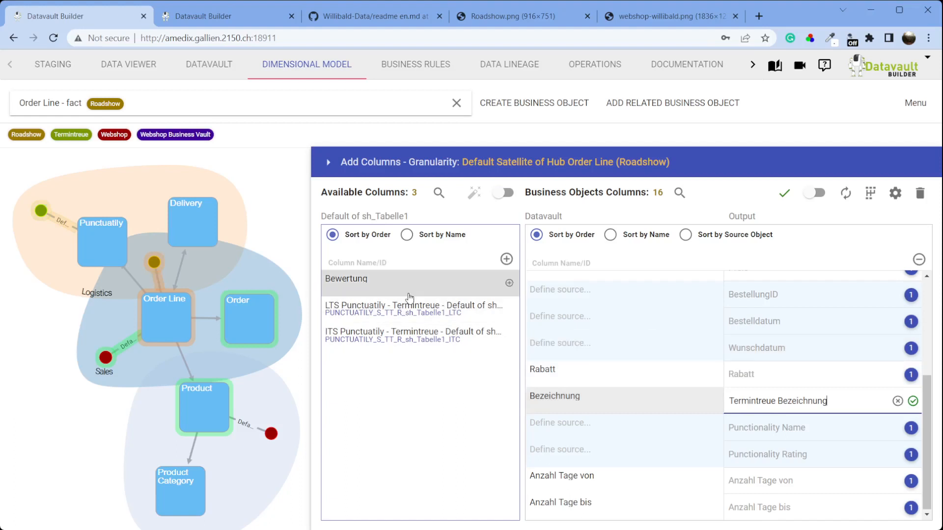
Step: Add the Bewertung column to the Roadshow Order Line fact, rename its output as Termintreue Bewertung and save the business object
click(511, 293)
scroll(766, 457, down, 1)
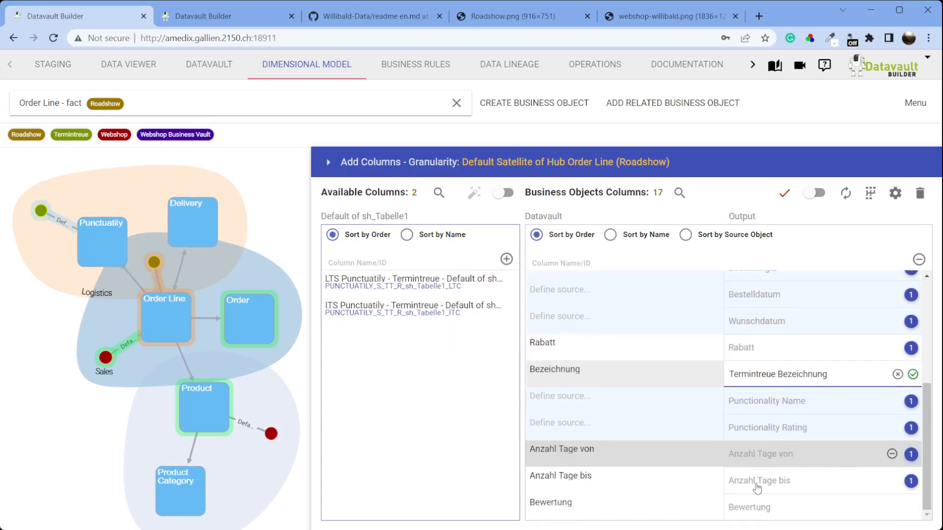
click(776, 507)
drag(776, 511, 727, 514)
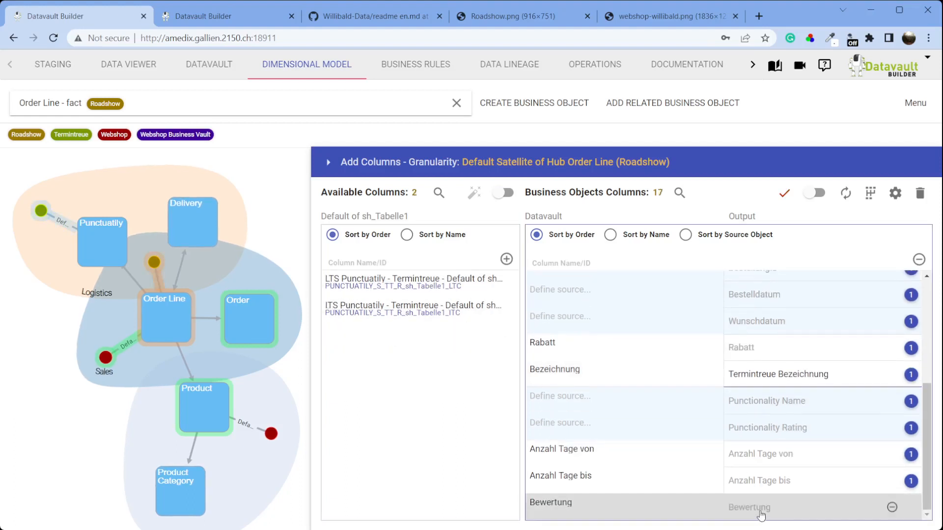
double_click(755, 507)
text(Termintreue Bezeichnung)
double_click(796, 507)
text(Bewe)
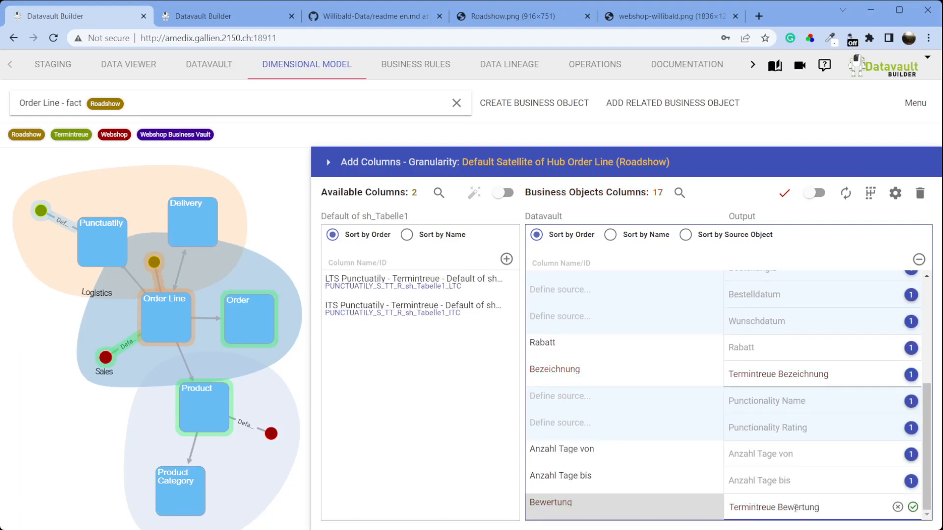
click(784, 194)
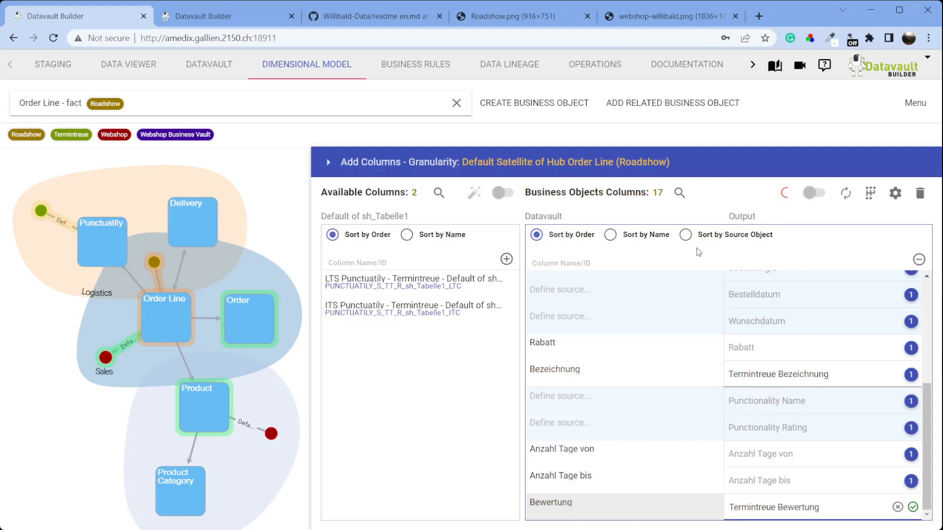
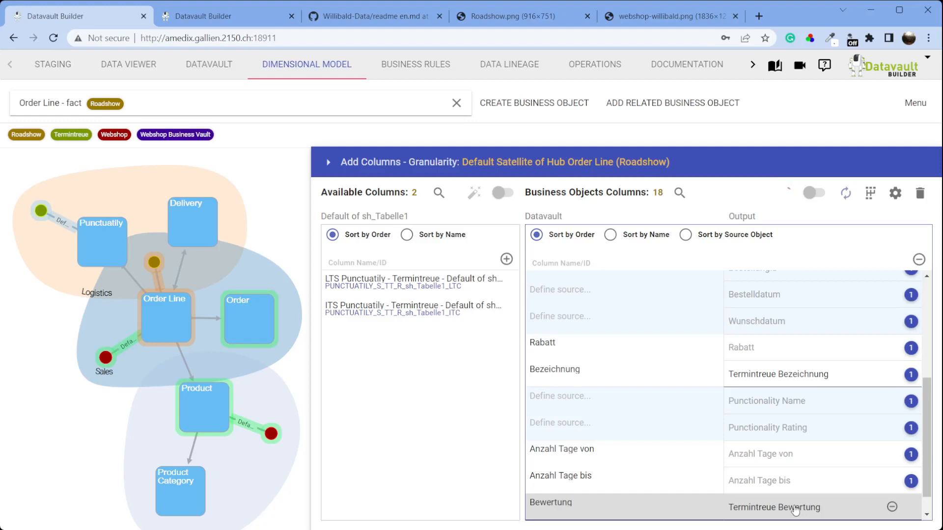
Step: Review the Roadshow Order Line - fact default ruleset and view the Order Line FACT access layer in the data viewer
click(402, 69)
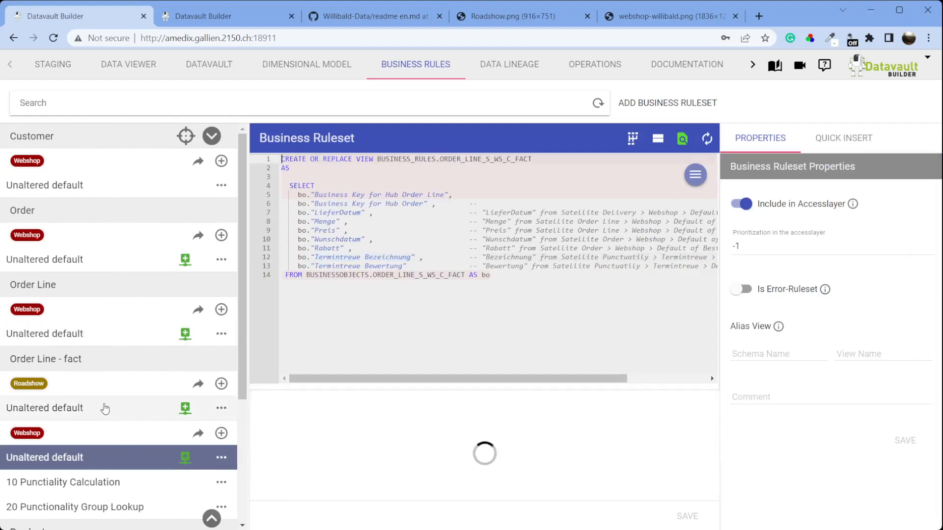
click(105, 408)
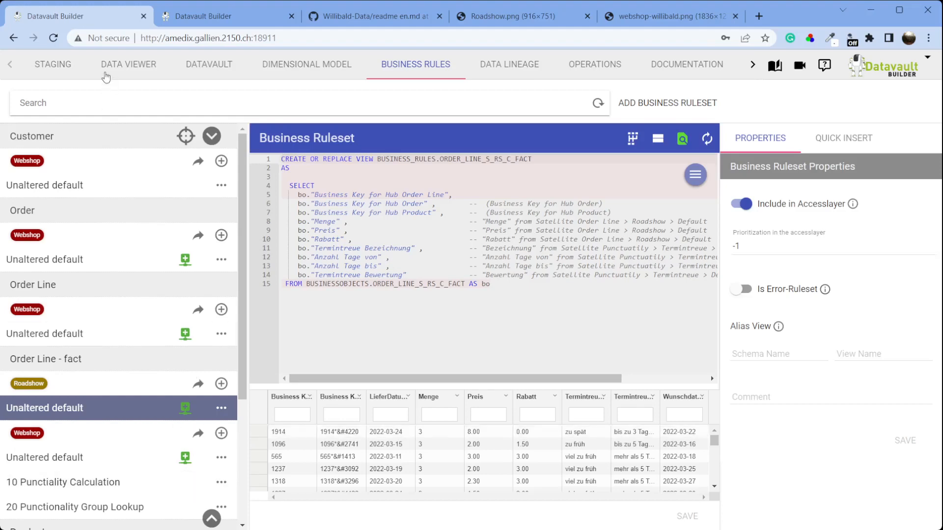
click(111, 67)
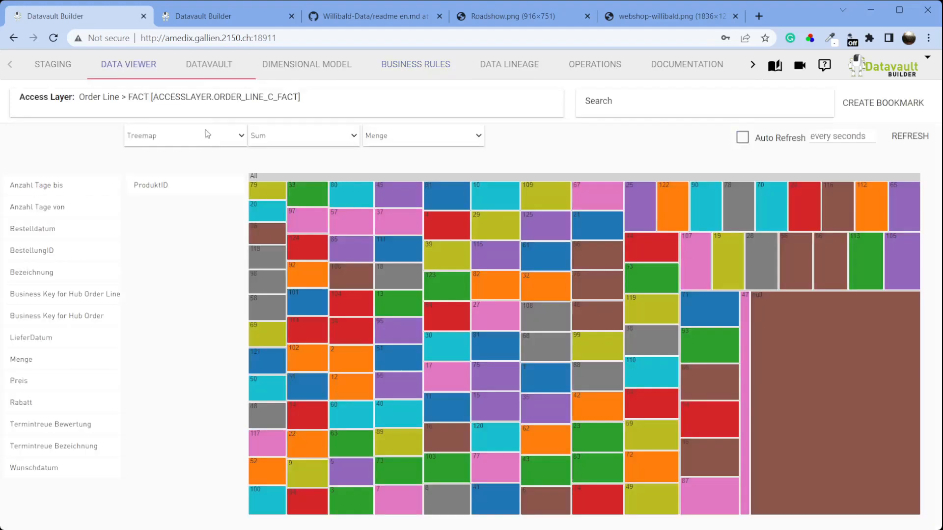
Step: Reload the Order Line FACT access layer and show the sum of Menge by Business Key for Hub Product as a treemap
click(169, 103)
click(123, 174)
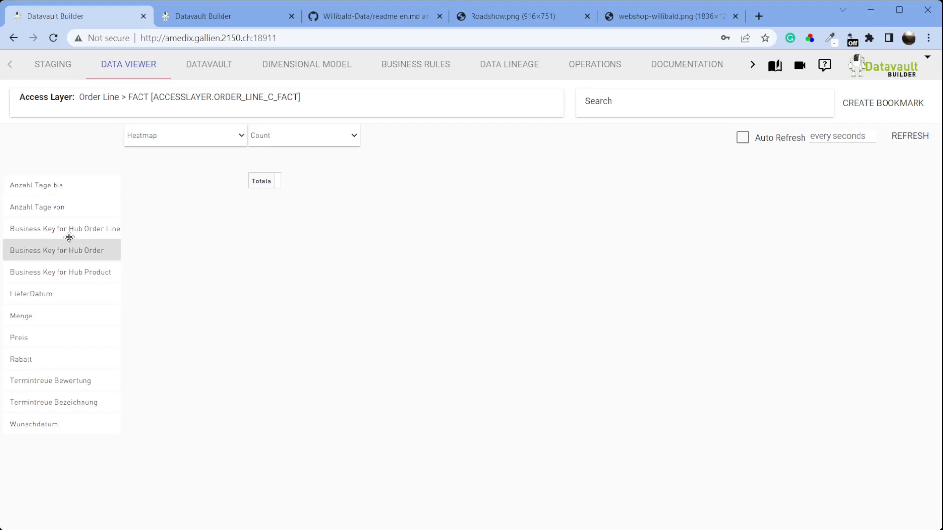
drag(74, 271, 186, 240)
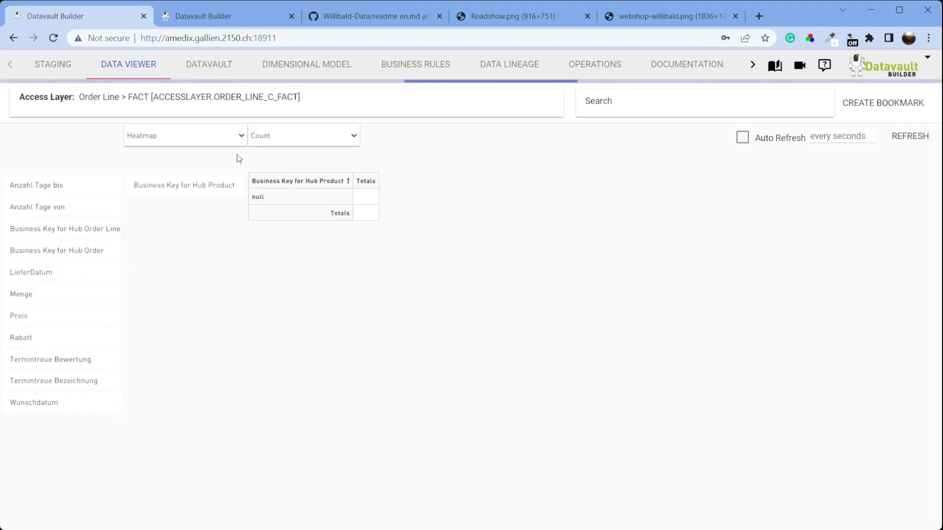
click(296, 197)
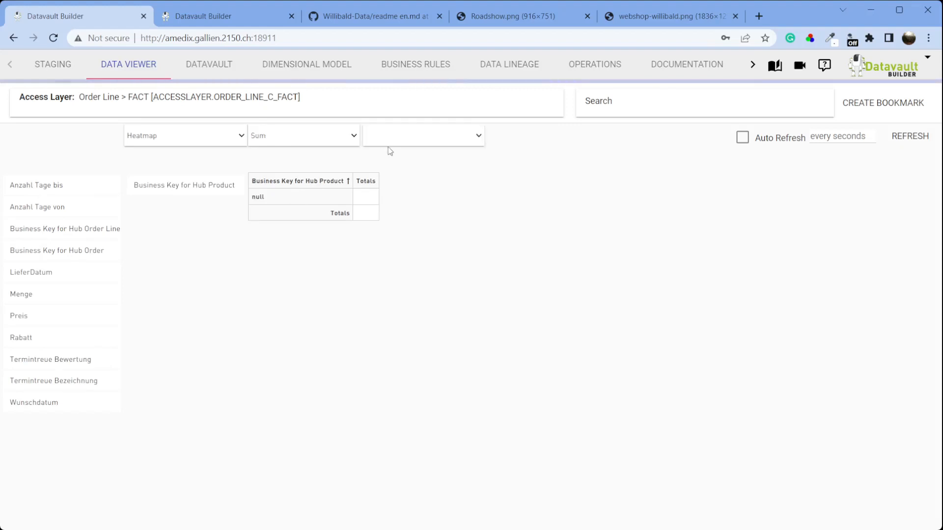
click(408, 169)
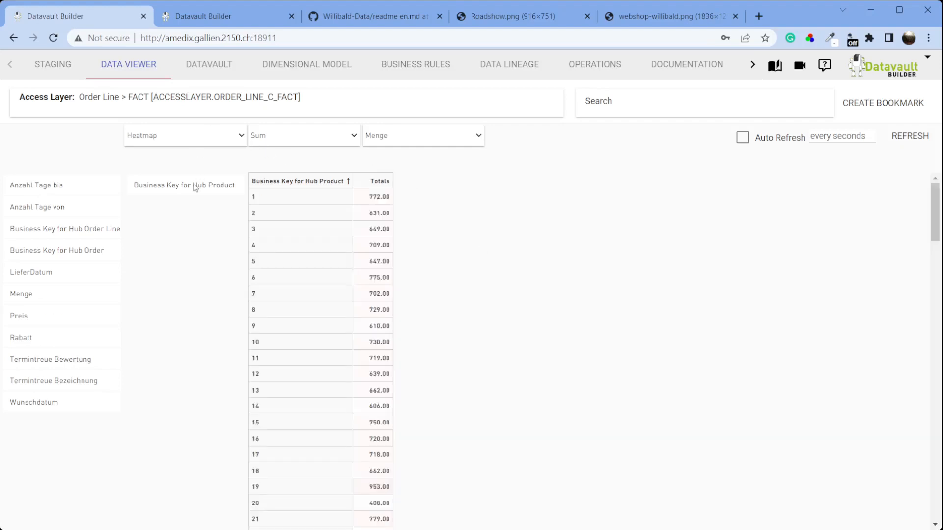
click(176, 244)
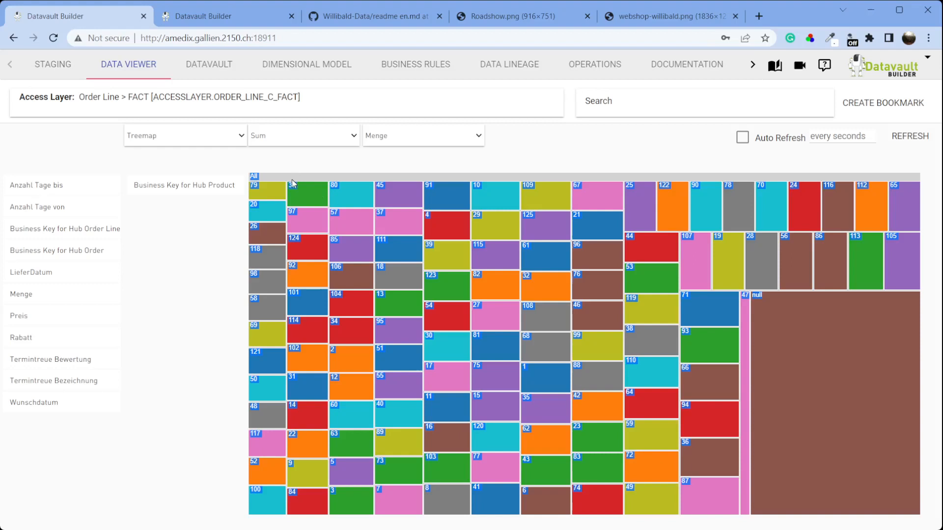
Step: Inspect the Webshop default ruleset of Order Line - fact, widening the two business key columns in the data preview
click(413, 66)
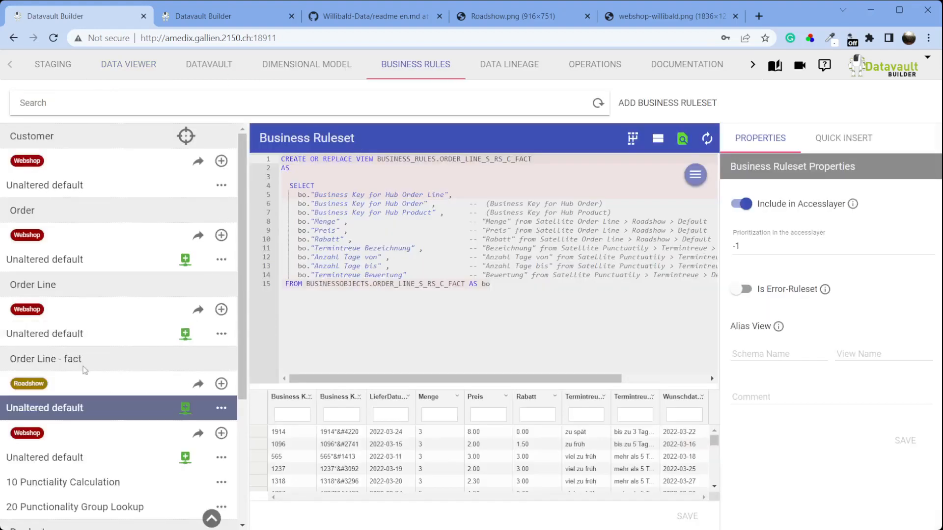
click(81, 337)
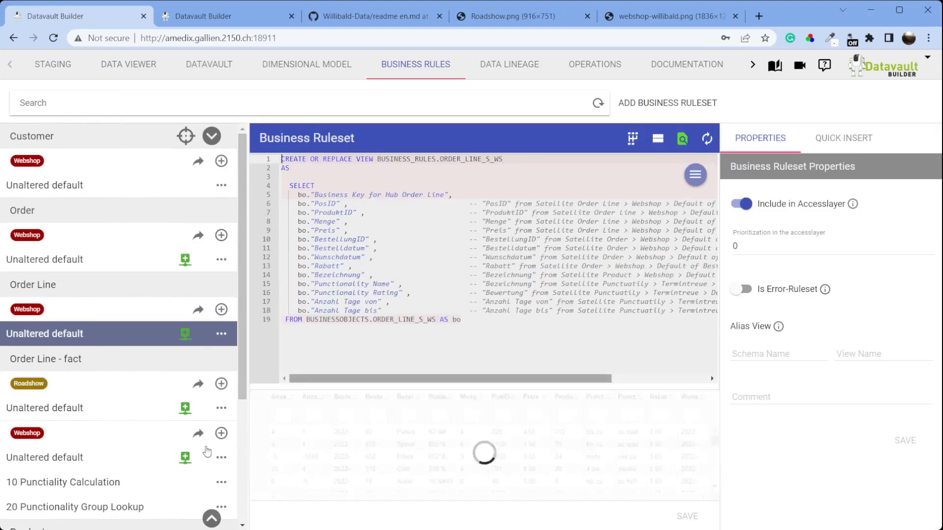
click(64, 457)
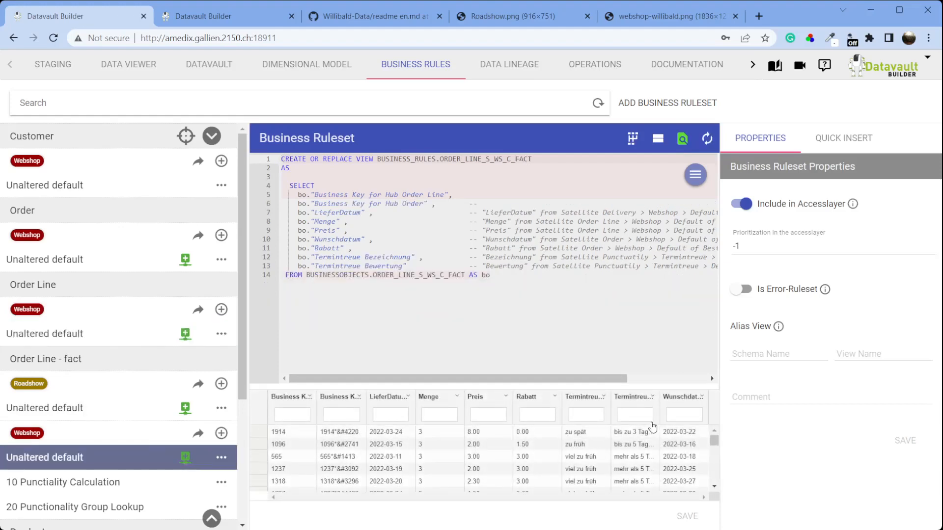
drag(366, 401, 417, 400)
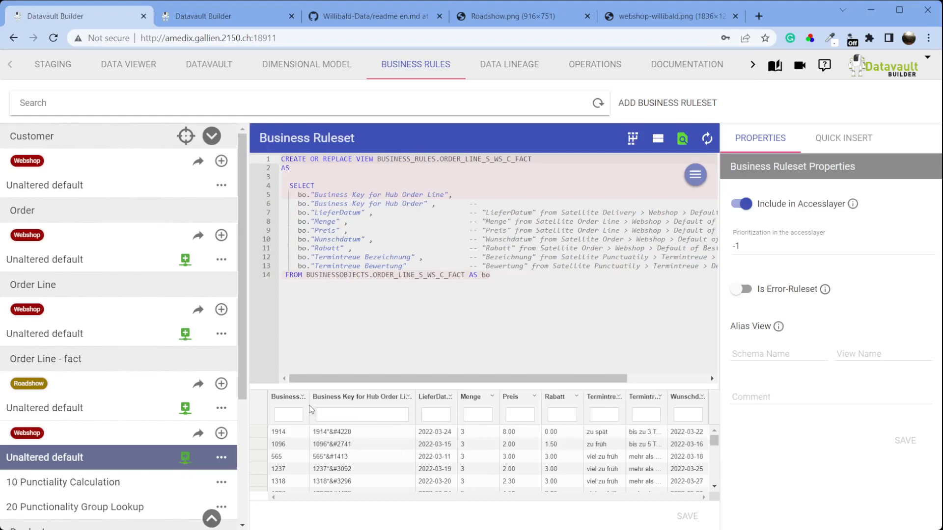
drag(308, 403, 358, 406)
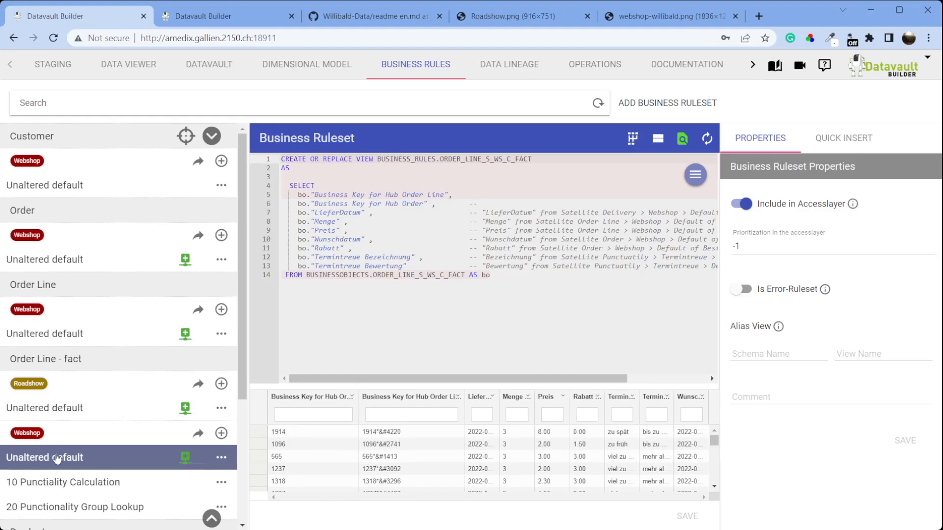
Step: Add Business Key for Hub Product to the Webshop Order Line - fact business object, right after Business Key for Hub Order
click(324, 69)
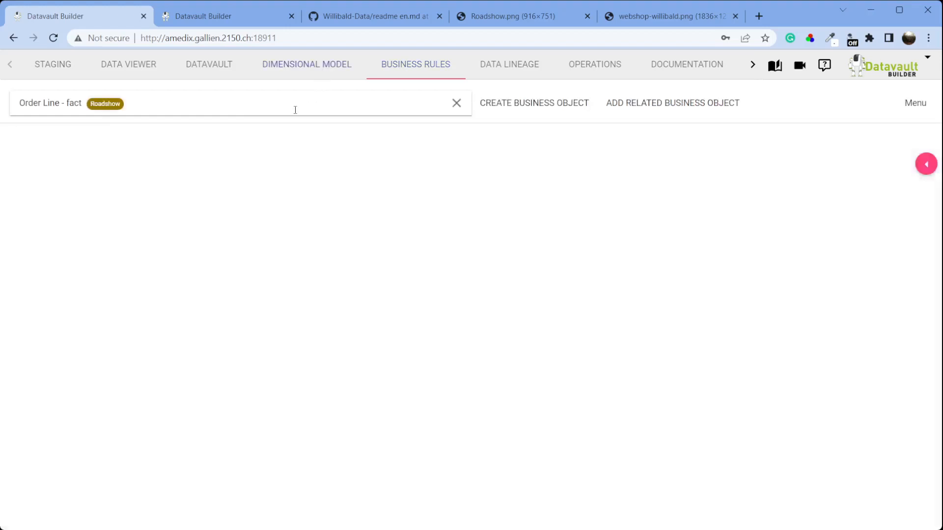
click(269, 104)
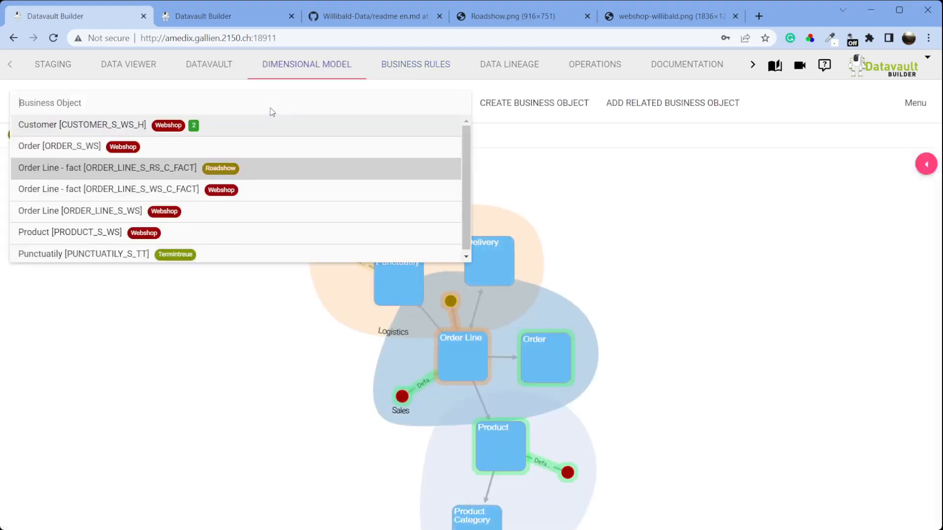
click(198, 191)
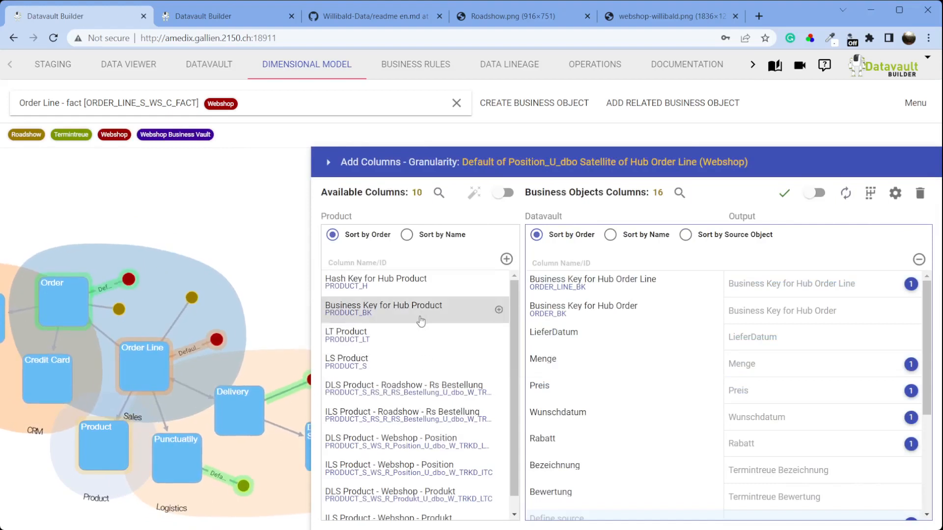
drag(559, 338, 585, 336)
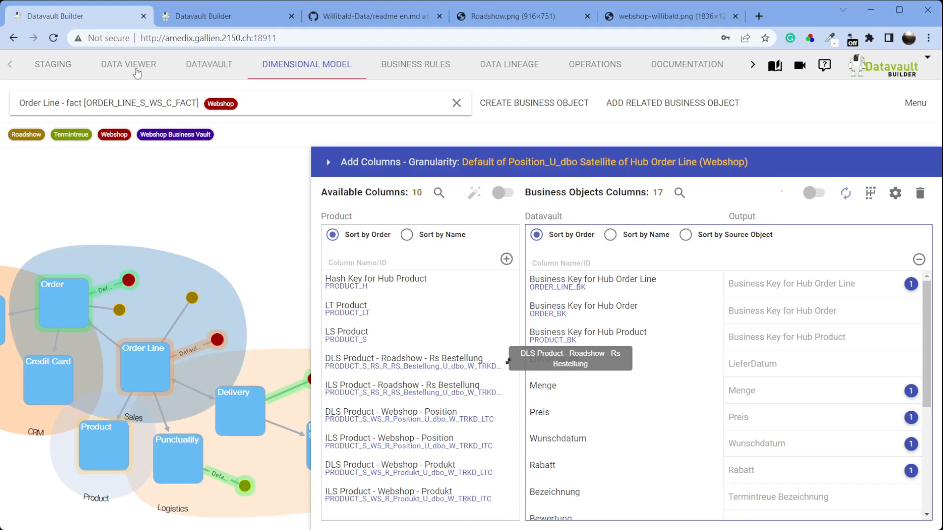
Step: Refresh the Order Line FACT treemap and group it by Termintreue Bewertung and Termintreue Bezeichnung instead of Business Key for Hub Product
click(137, 72)
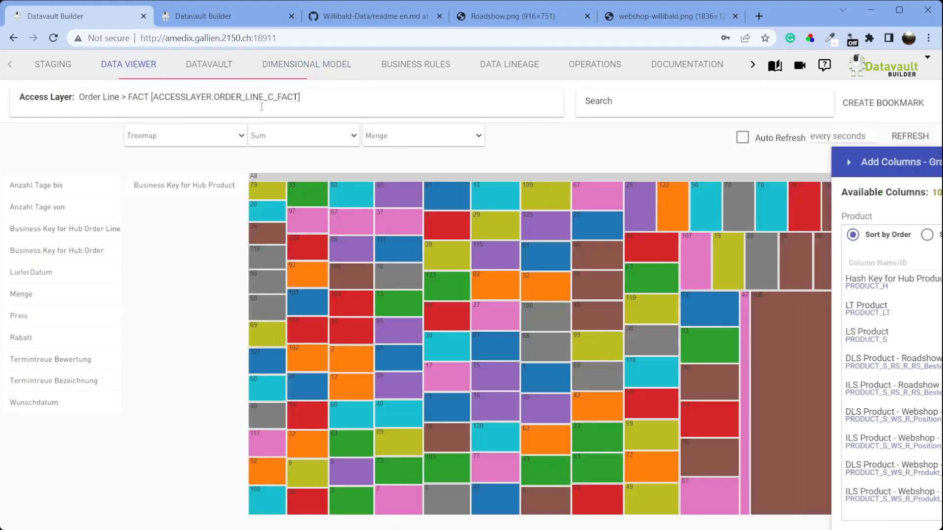
click(910, 146)
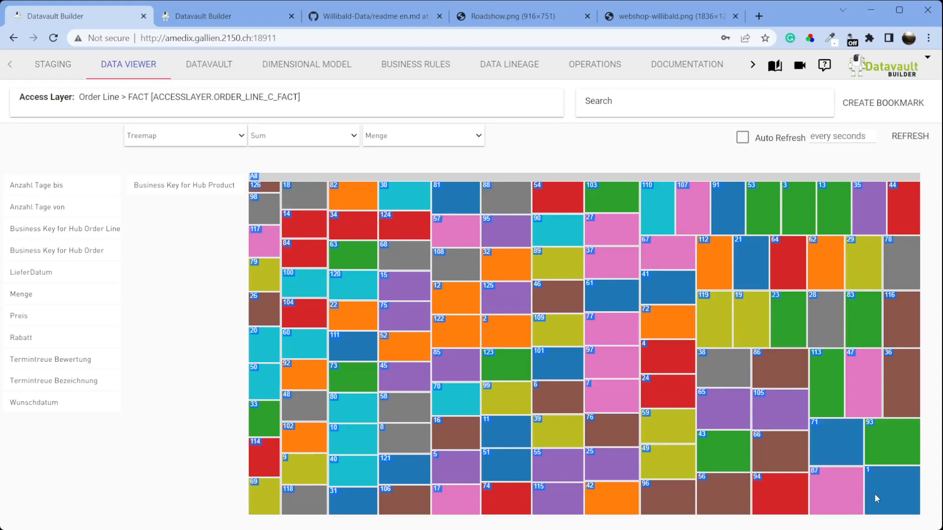
drag(223, 191, 100, 205)
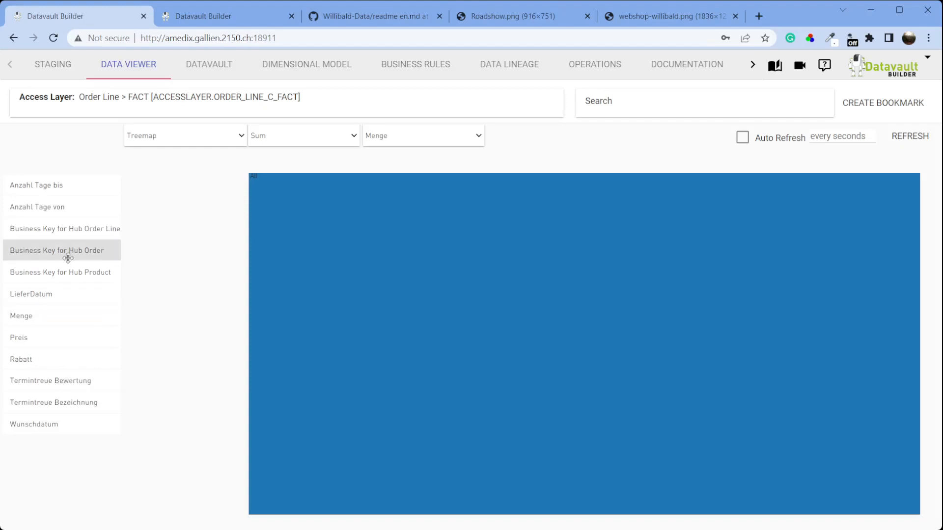
drag(81, 382, 199, 233)
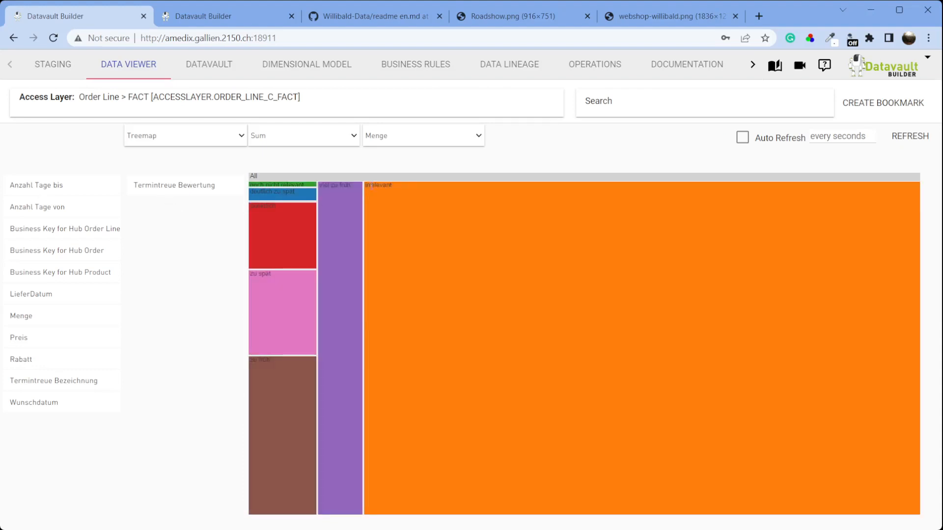
double_click(379, 186)
drag(80, 379, 182, 209)
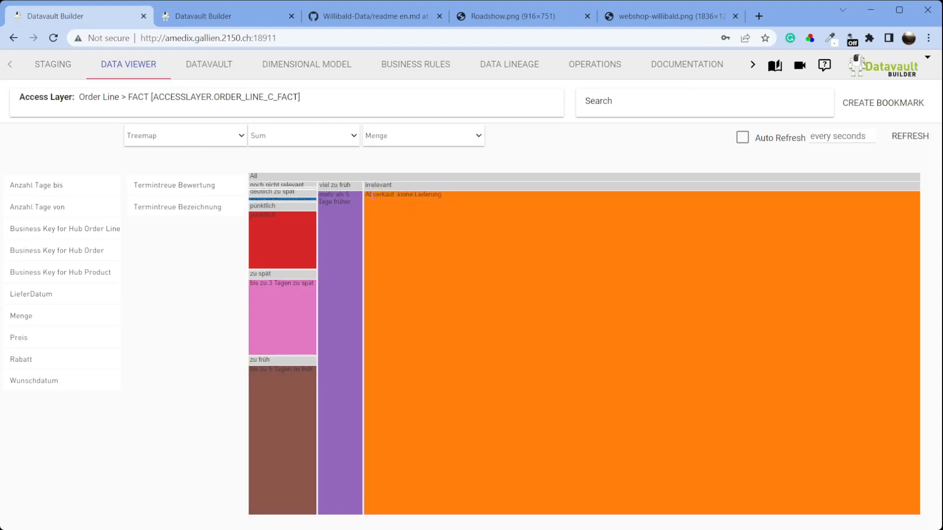
drag(366, 194, 435, 195)
Step: Show the Menge sums as a table and sort the rows by Totals in descending order
click(169, 204)
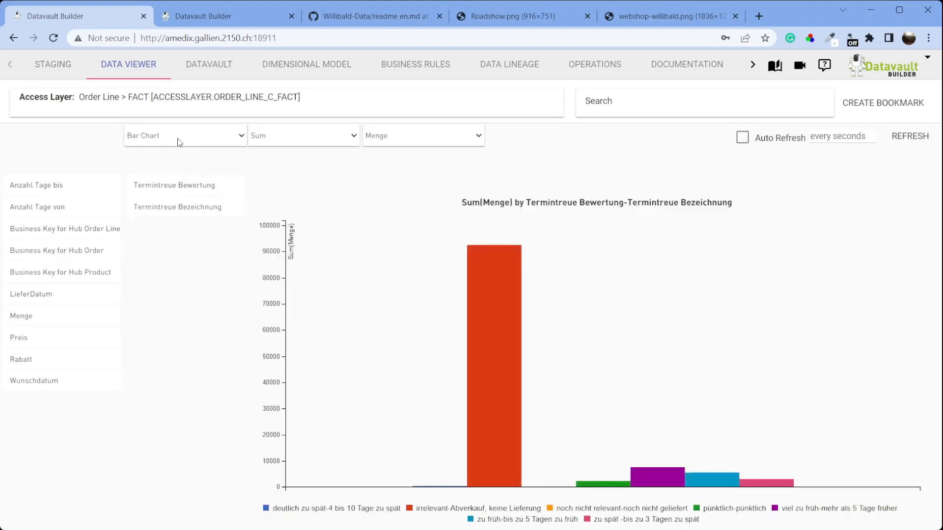
click(169, 152)
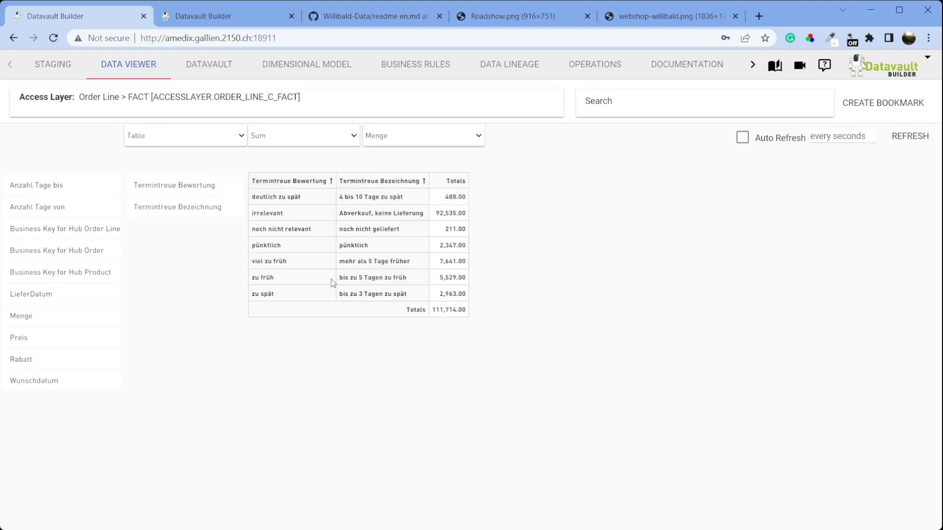
click(451, 183)
click(453, 182)
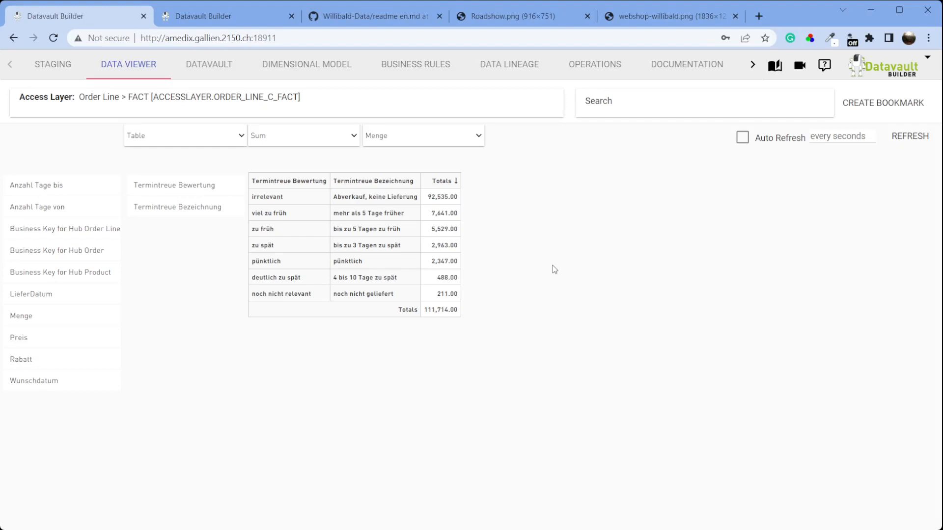
Step: Switch to Testcases en.md on GitHub and read the fact table requirements on open orders, delivery deviation and orders without customers
click(218, 77)
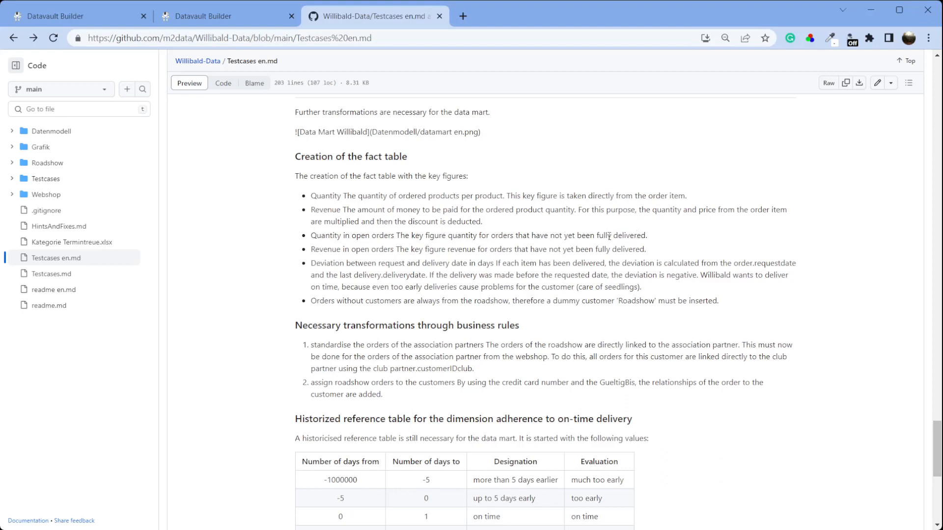
drag(609, 236, 648, 235)
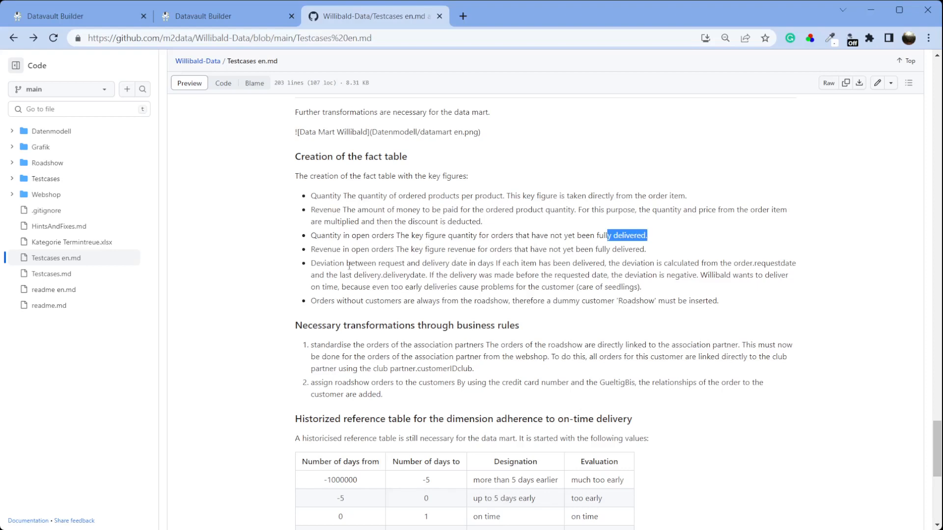
drag(326, 263, 556, 286)
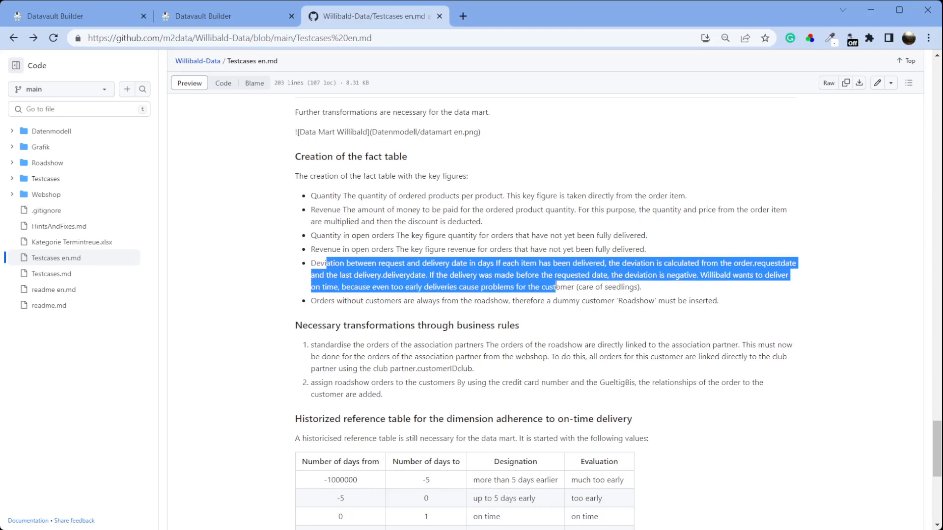
drag(328, 301, 487, 301)
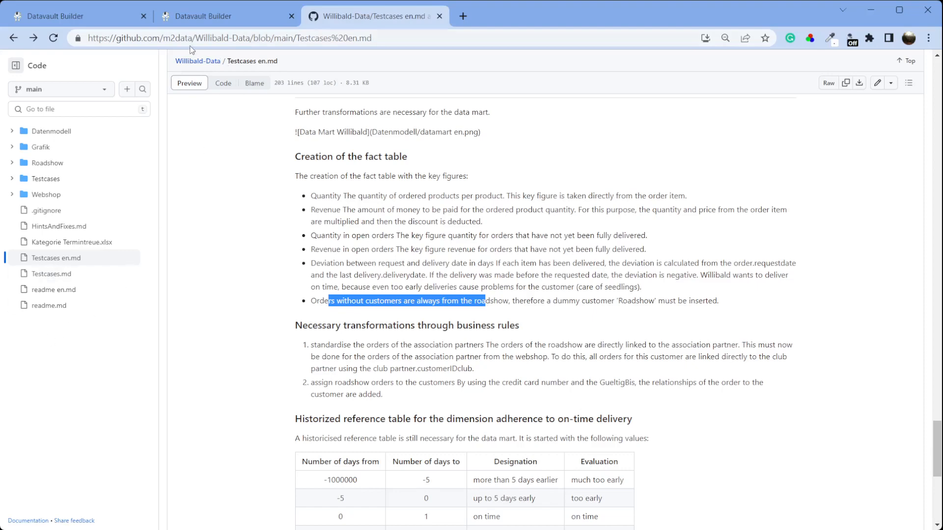
Step: Return to Datavault Builder and compare the columns of the Roadshow and Webshop default rulesets of Order Line - fact
click(81, 19)
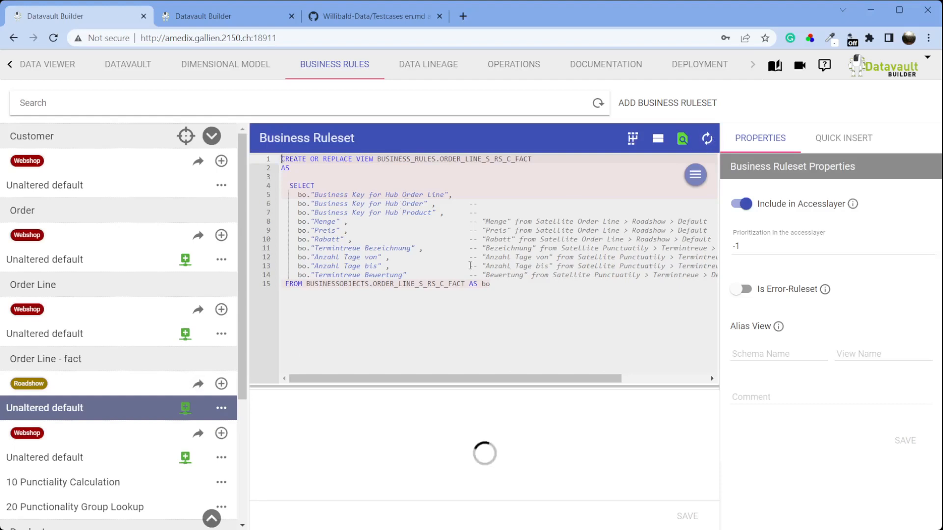
drag(389, 195, 415, 213)
scroll(90, 423, down, 1)
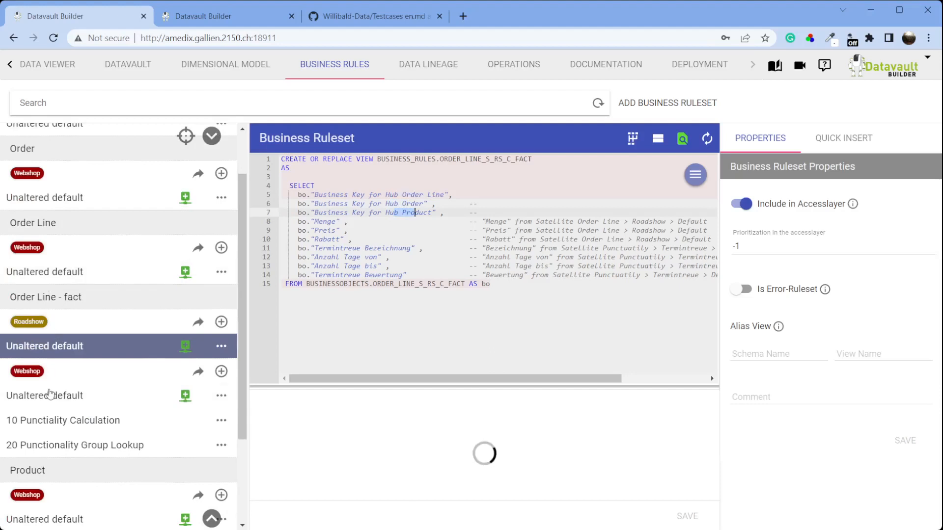
click(54, 396)
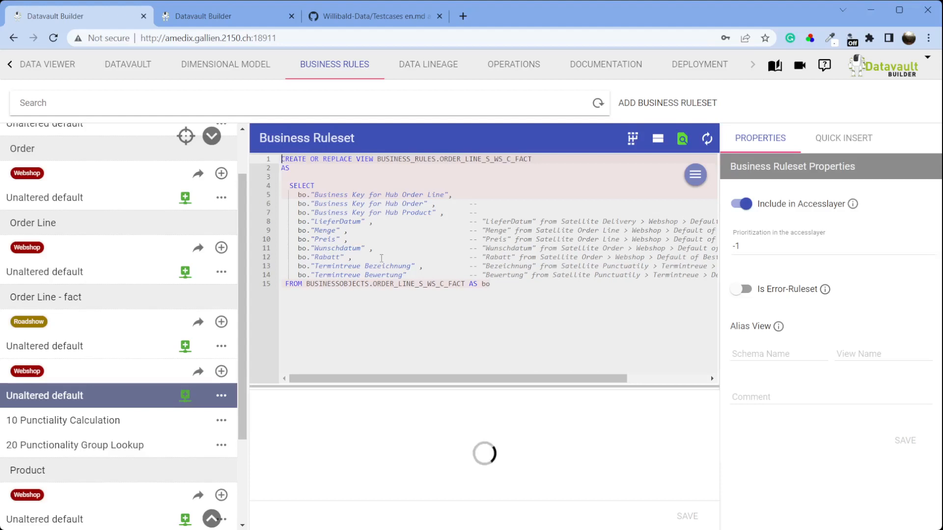
click(295, 266)
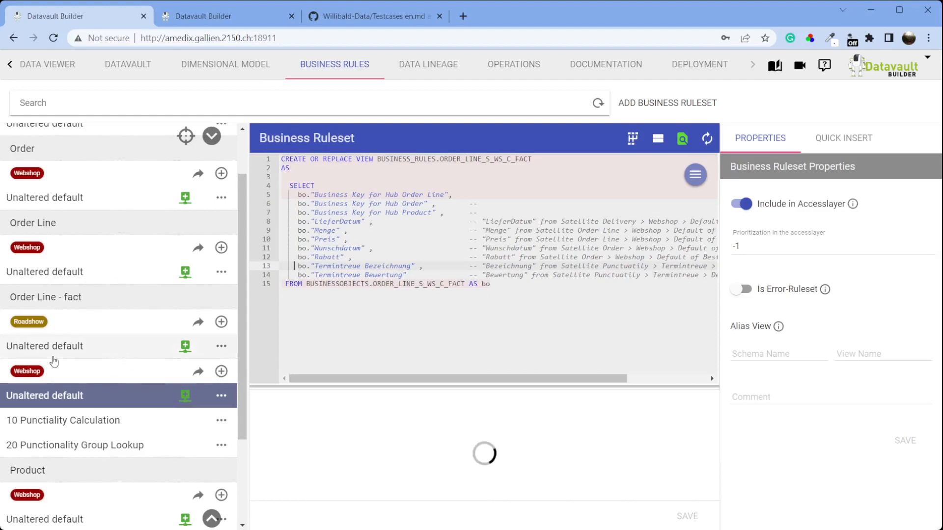
Step: Check the Roadshow Order Line - fact column mappings for outputs without a source and reopen its default business ruleset
click(260, 72)
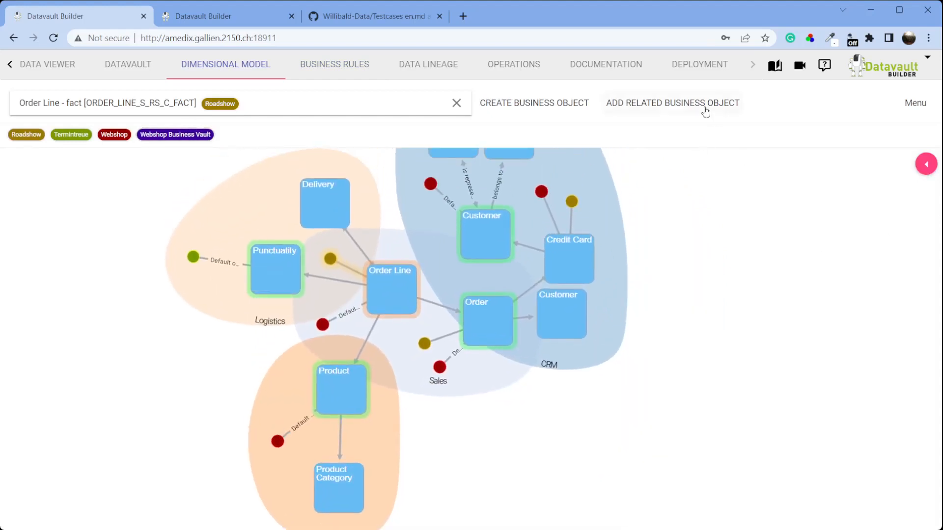
click(453, 105)
click(299, 114)
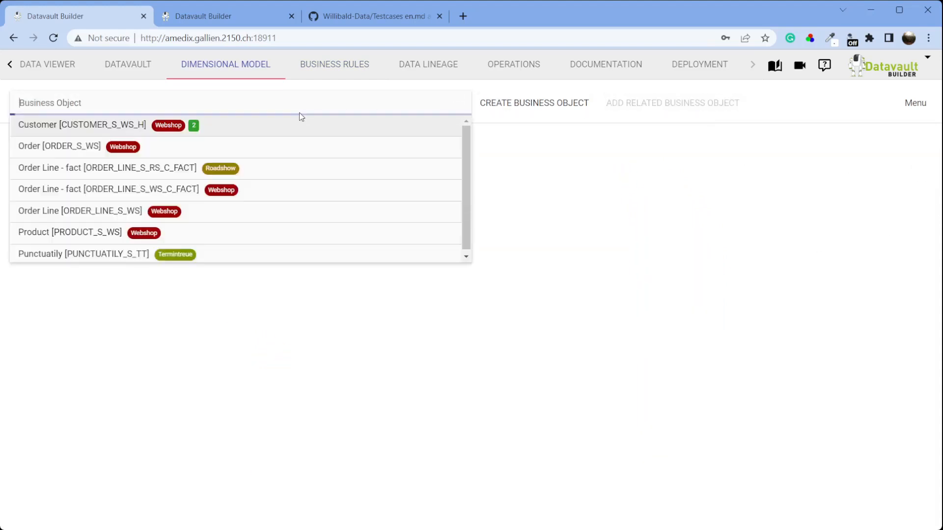
click(238, 174)
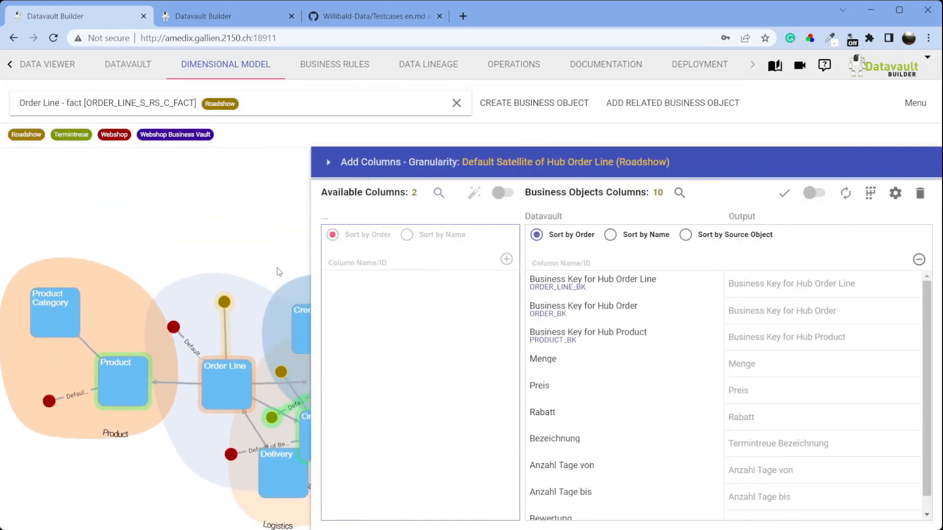
scroll(837, 406, down, 3)
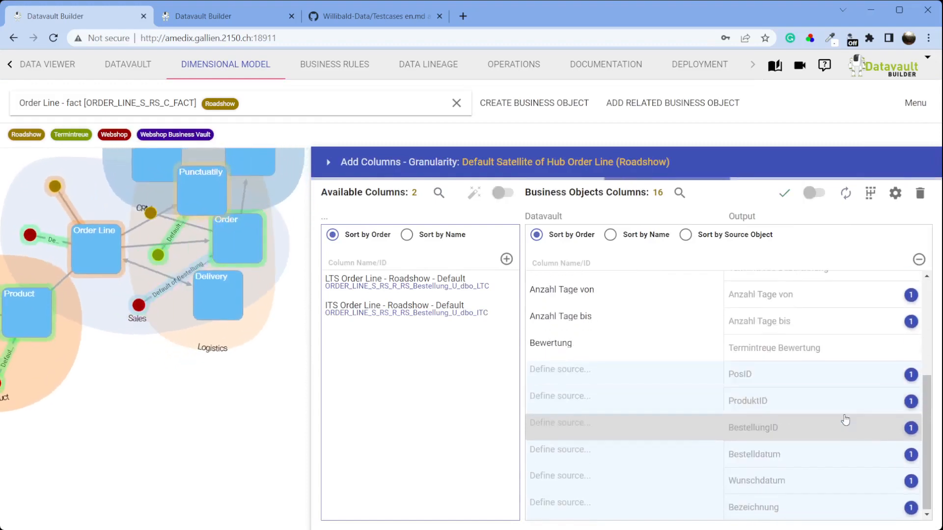
click(330, 72)
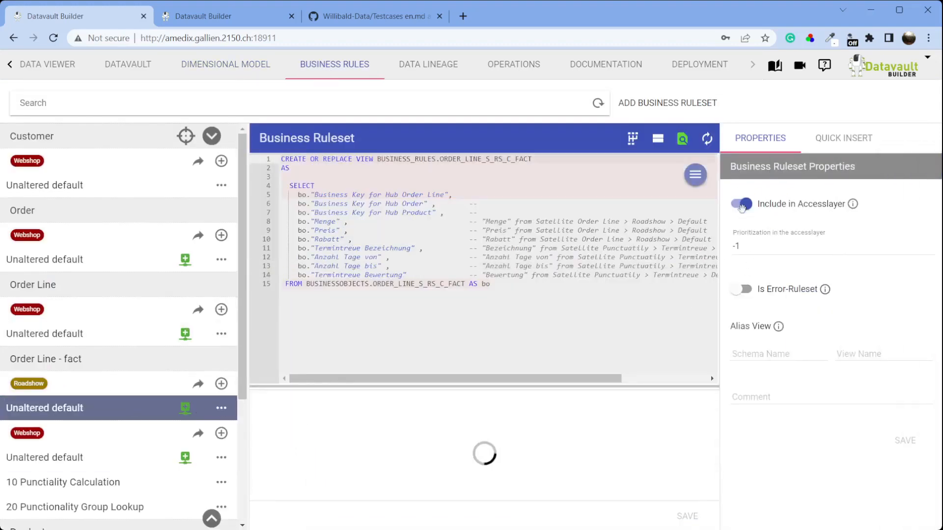
Step: Exclude the Roadshow and Webshop default rulesets of Order Line - fact from the access layer and save the change
click(903, 440)
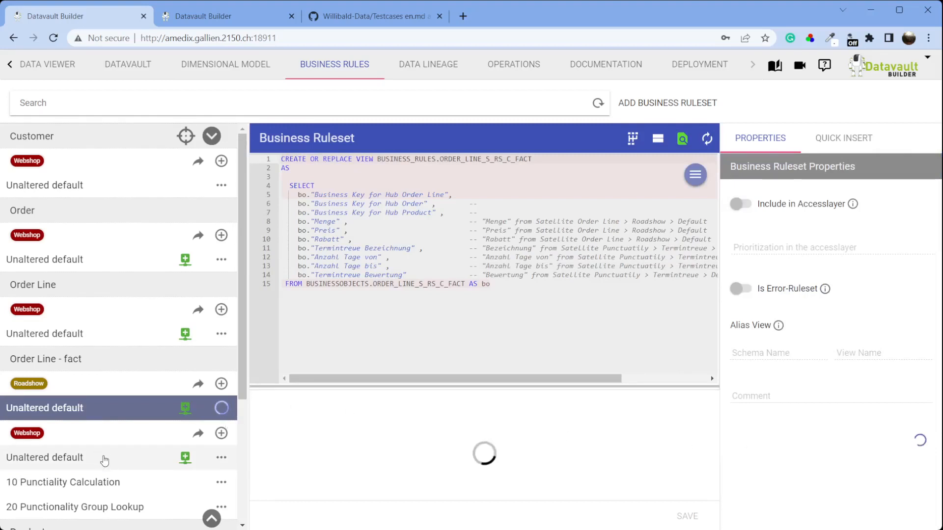
click(104, 458)
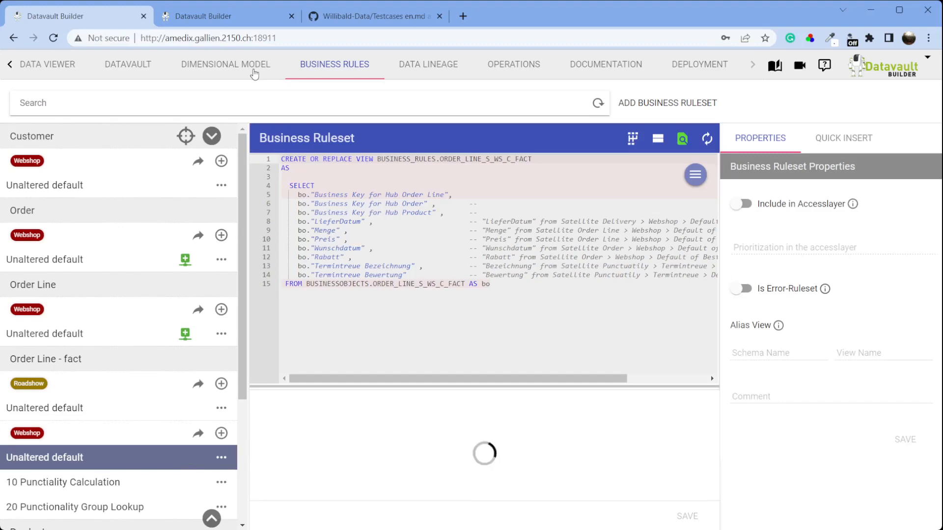
click(254, 74)
click(341, 73)
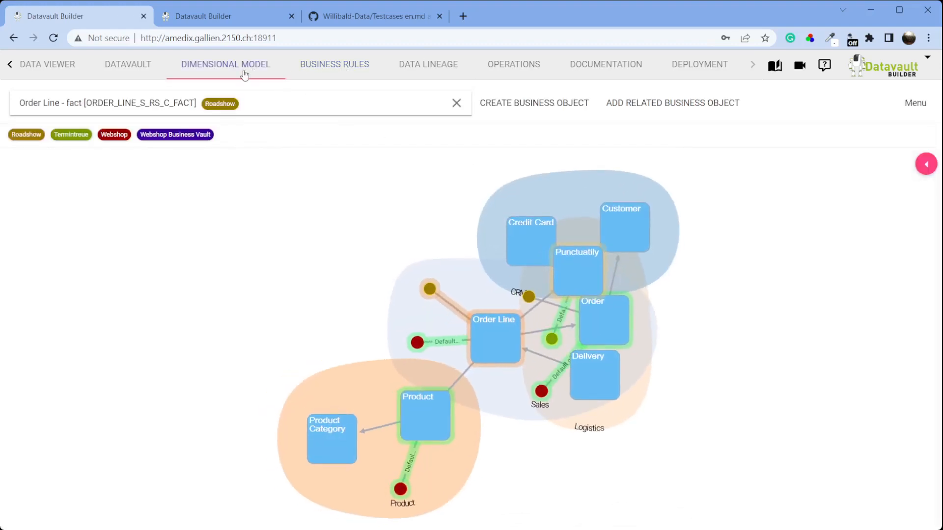
Step: Remove the Anzahl Tage von, Anzahl Tage bis, Termintreue Bewertung and Termintreue Bezeichnung columns from the Roadshow Order Line - fact business object
click(240, 73)
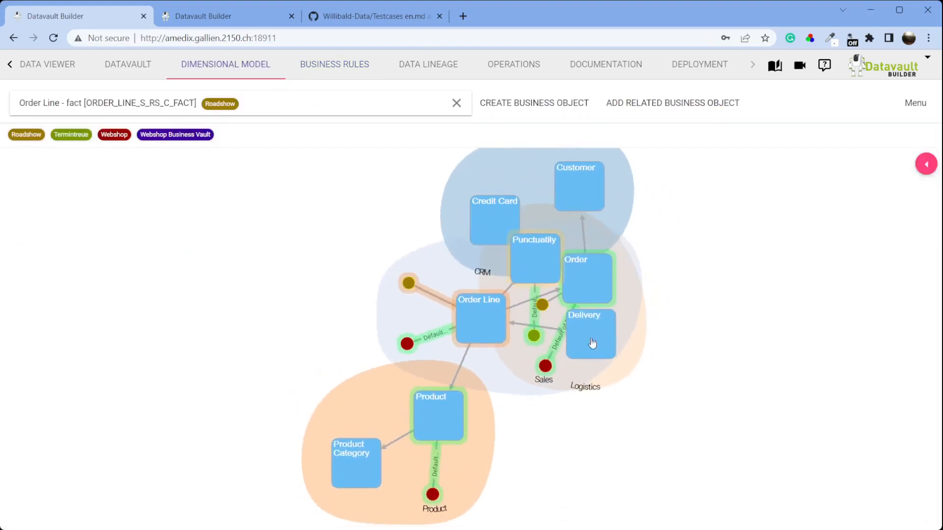
click(926, 164)
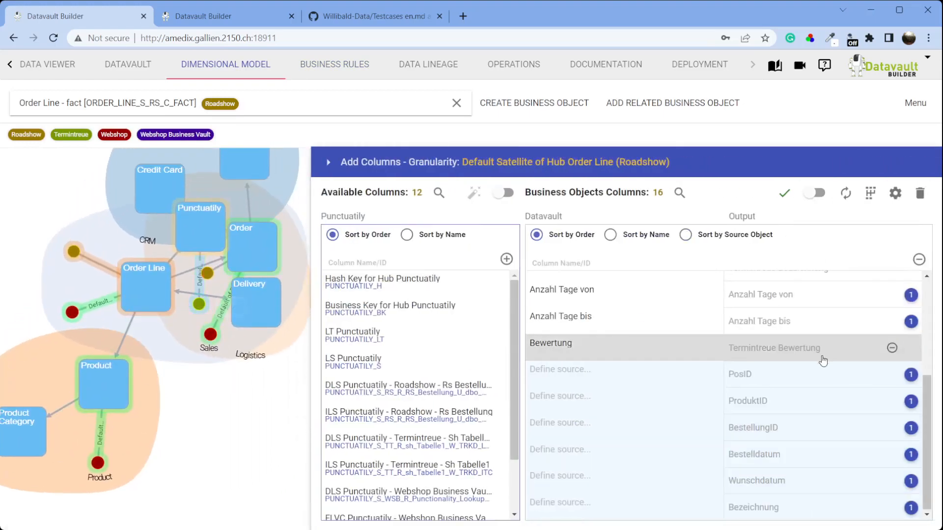
scroll(820, 362, up, 3)
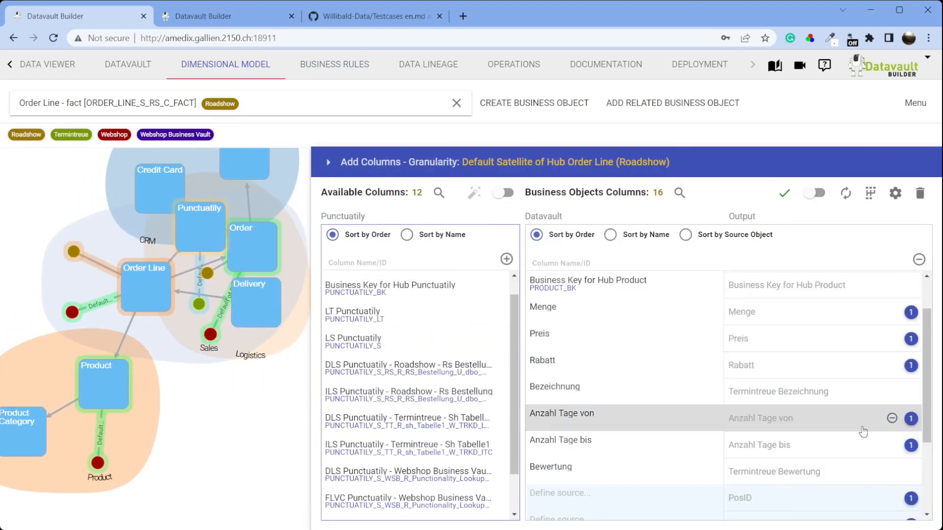
click(892, 419)
click(891, 419)
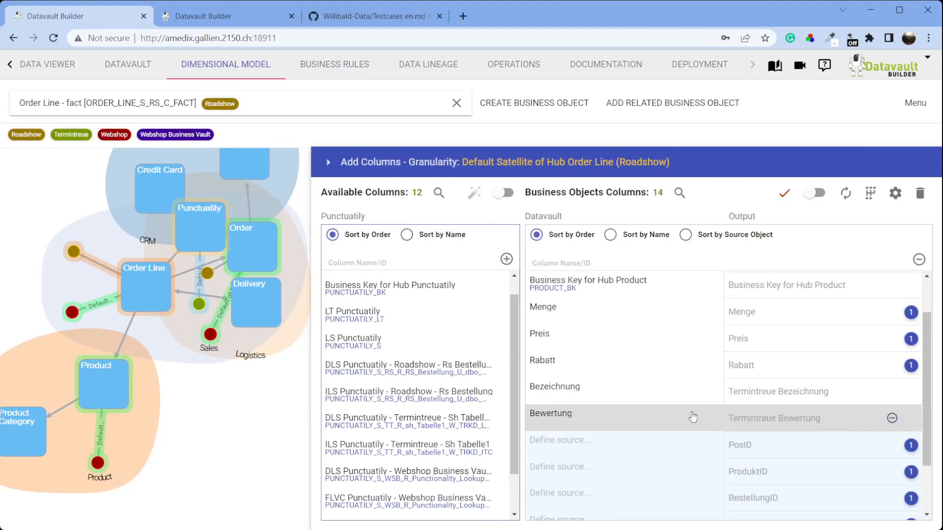
click(892, 422)
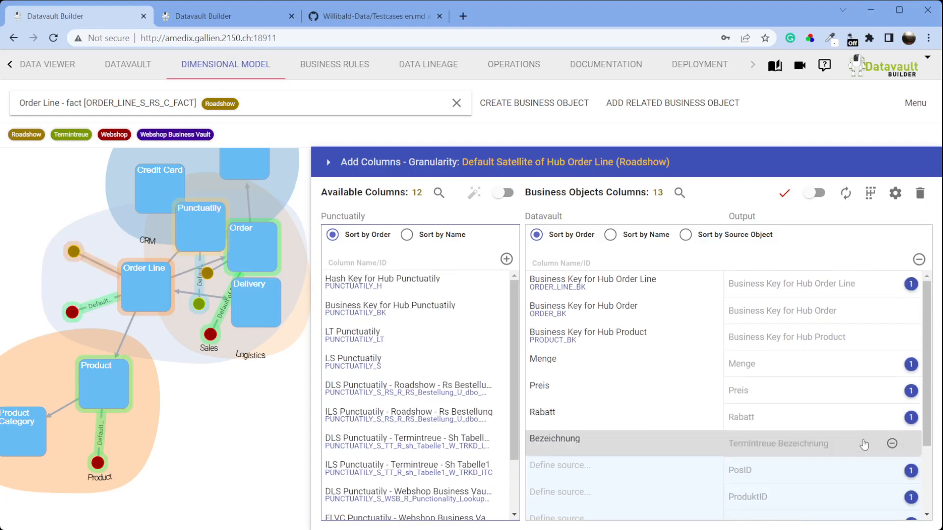
click(891, 444)
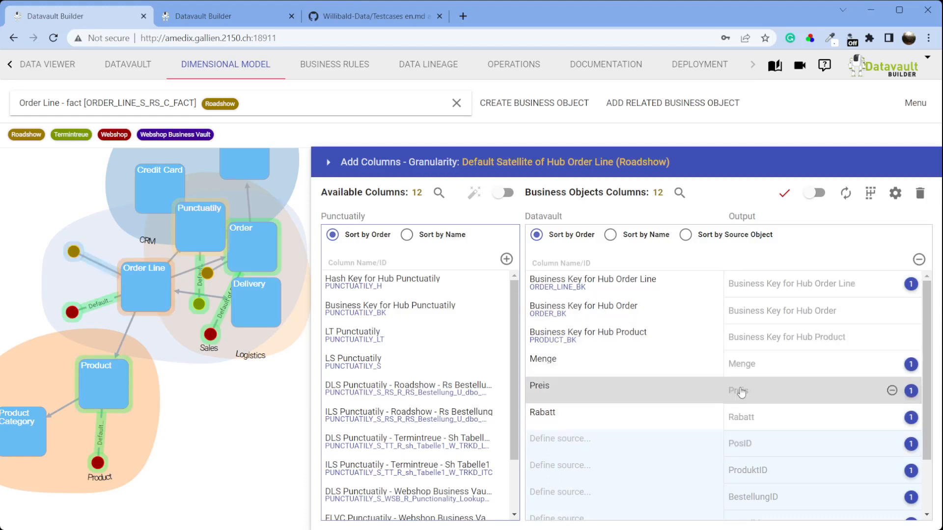
Step: Compare the remaining Roadshow fact columns with the fact table key figures in Testcases en.md on GitHub, and return to Datavault Builder
scroll(741, 393, down, 2)
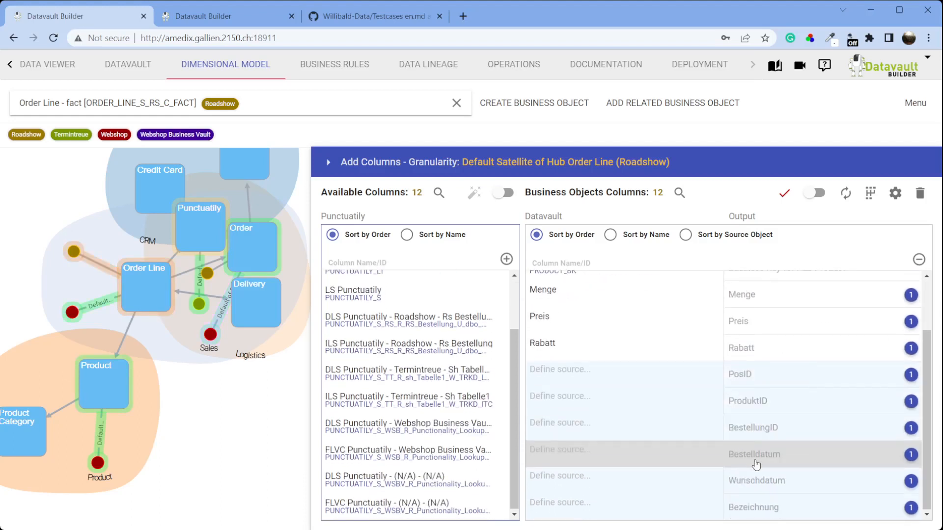
scroll(737, 452, up, 2)
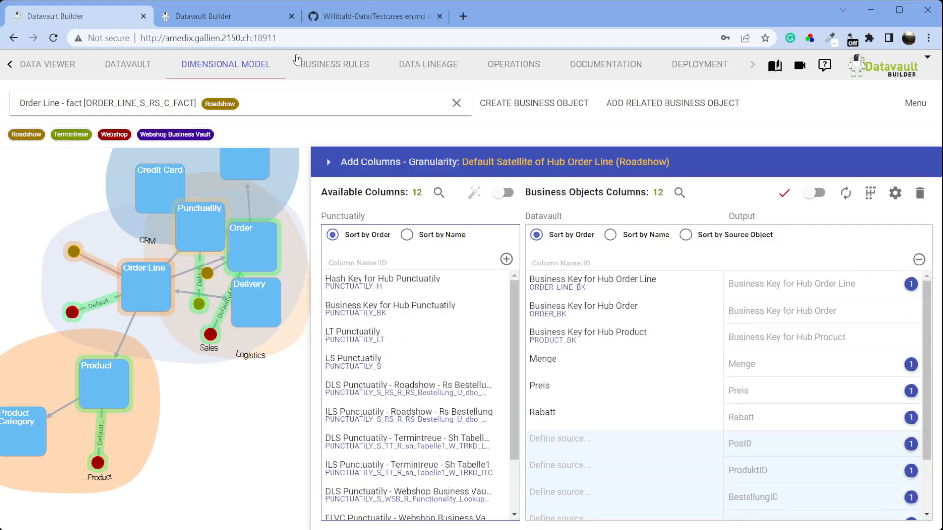
click(332, 22)
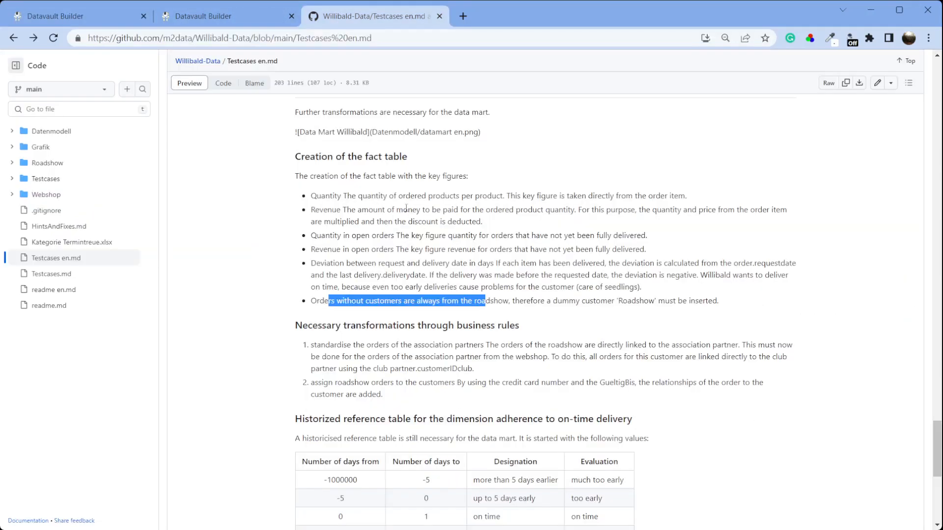
click(87, 24)
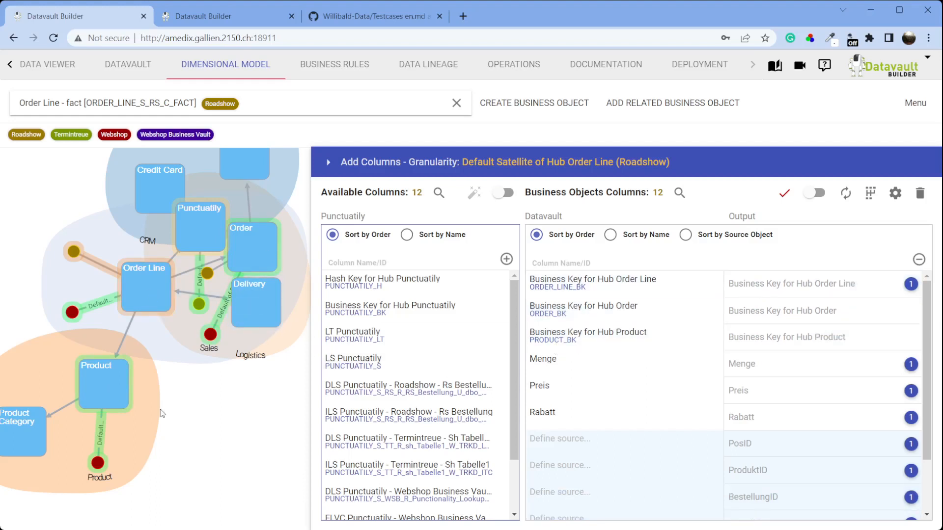
Step: Add the business keys for Hub Punctuatily and for Hub Customer, reached through Credit Card, to the Roadshow fact and save it
drag(164, 227, 236, 400)
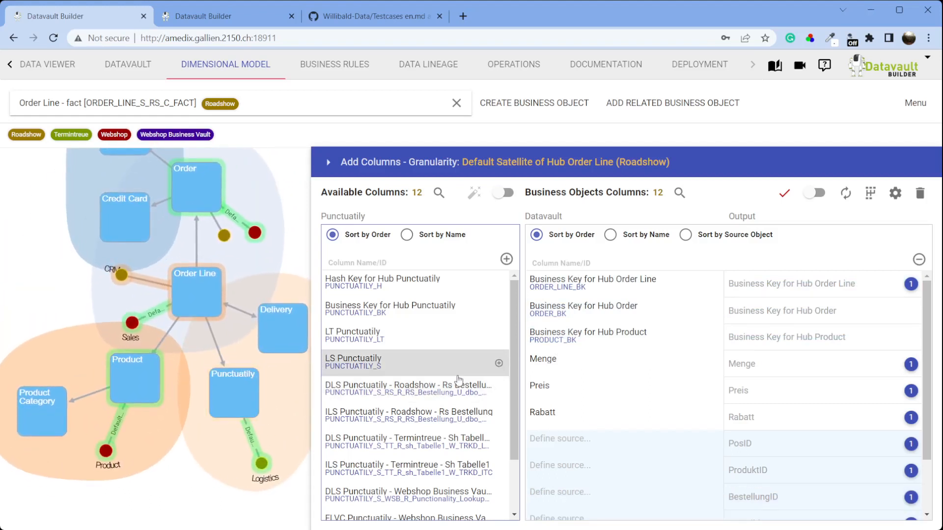
drag(403, 312, 621, 363)
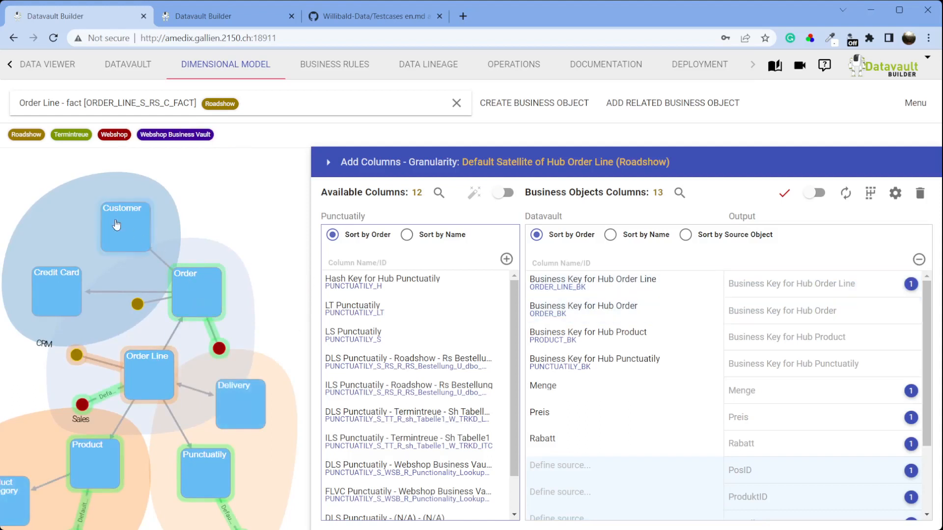
click(68, 299)
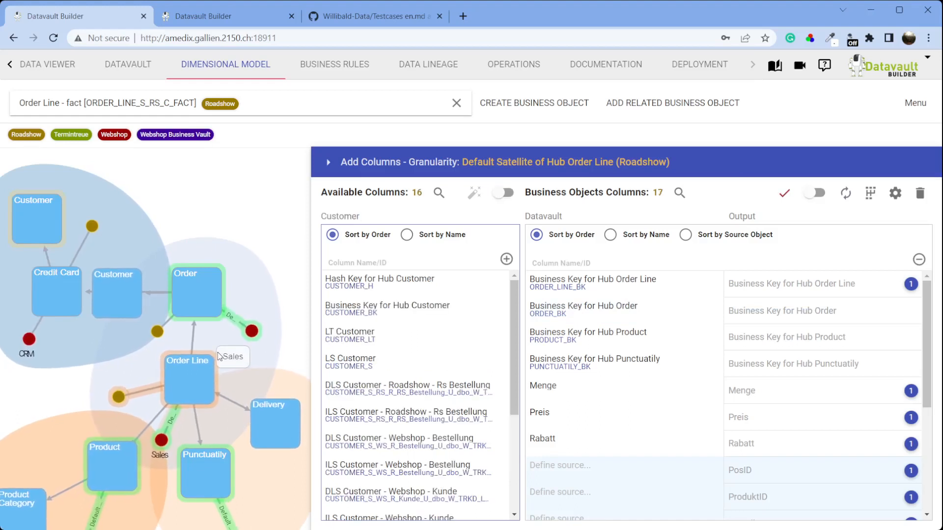
drag(409, 312, 606, 390)
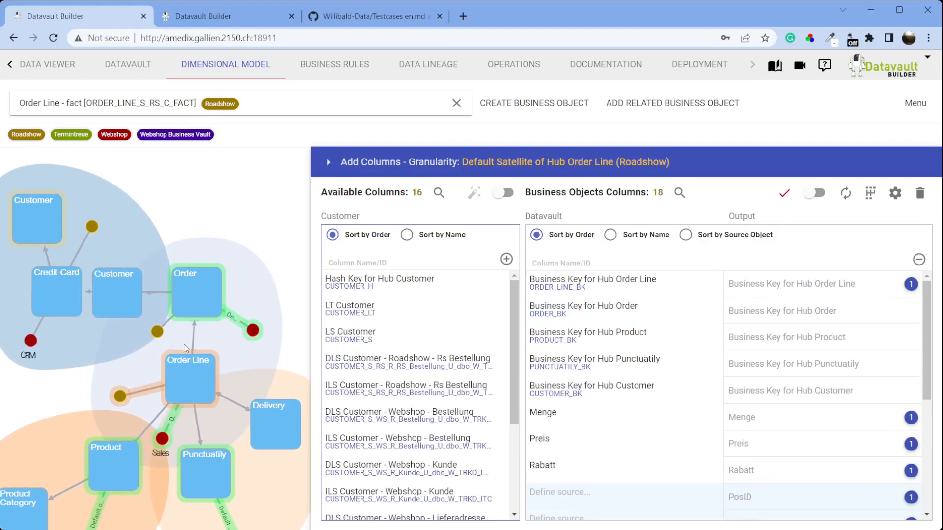
drag(122, 293, 114, 249)
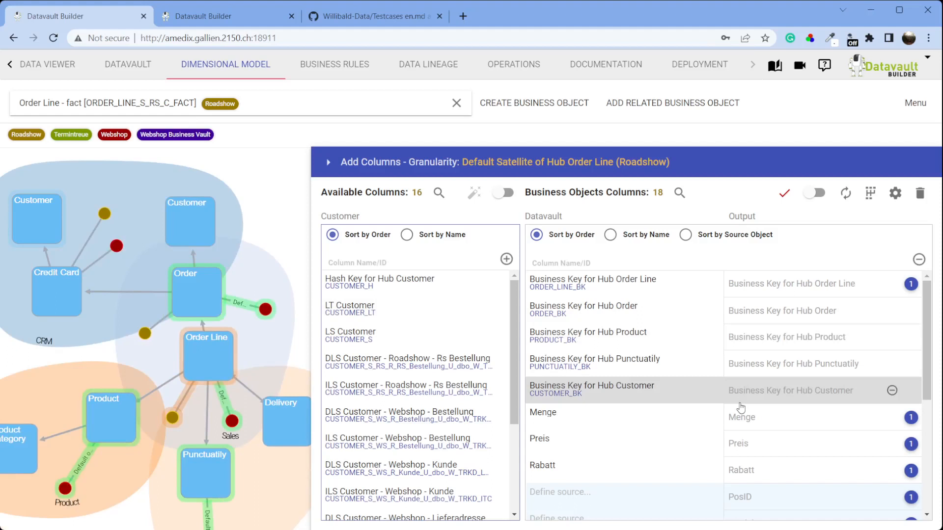
click(783, 192)
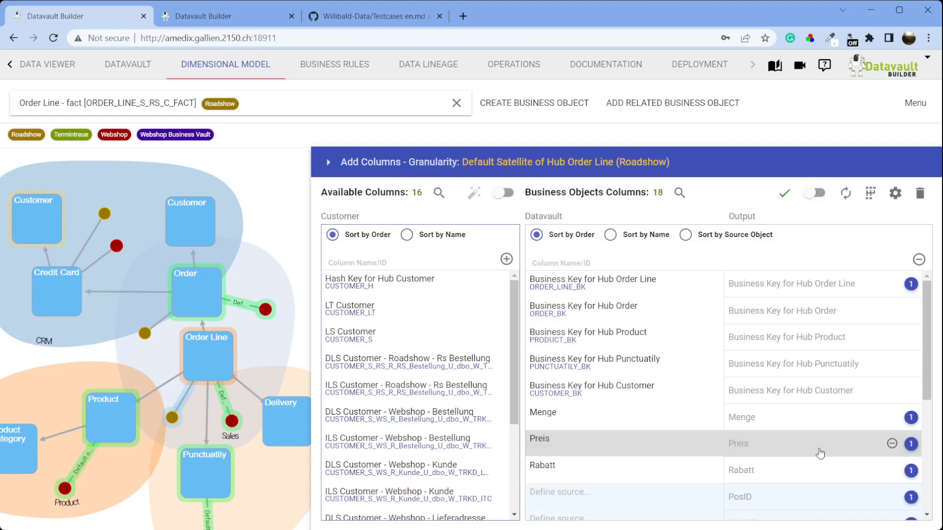
Step: Load the Webshop Order Line - fact business object and add the Business Key for Hub Punctuatily after the product key
click(351, 104)
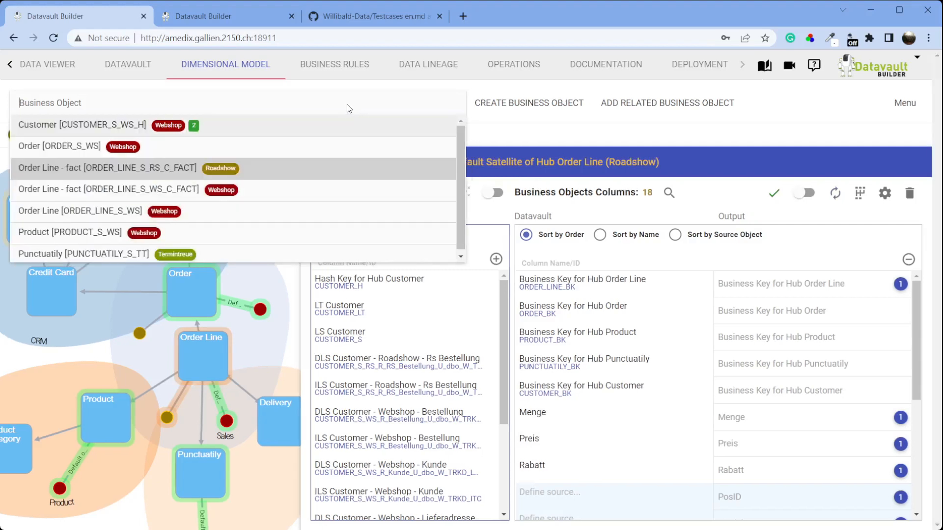
click(202, 189)
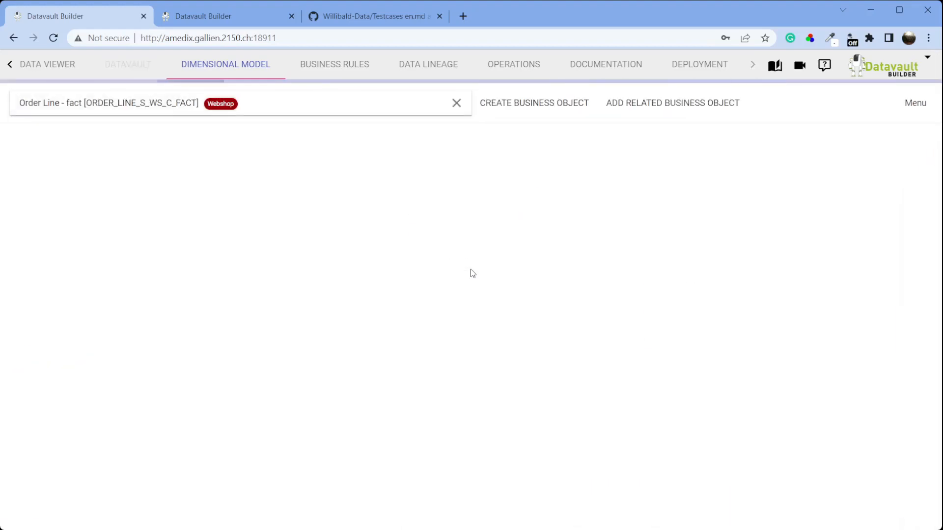
drag(38, 362, 319, 225)
drag(267, 325, 312, 360)
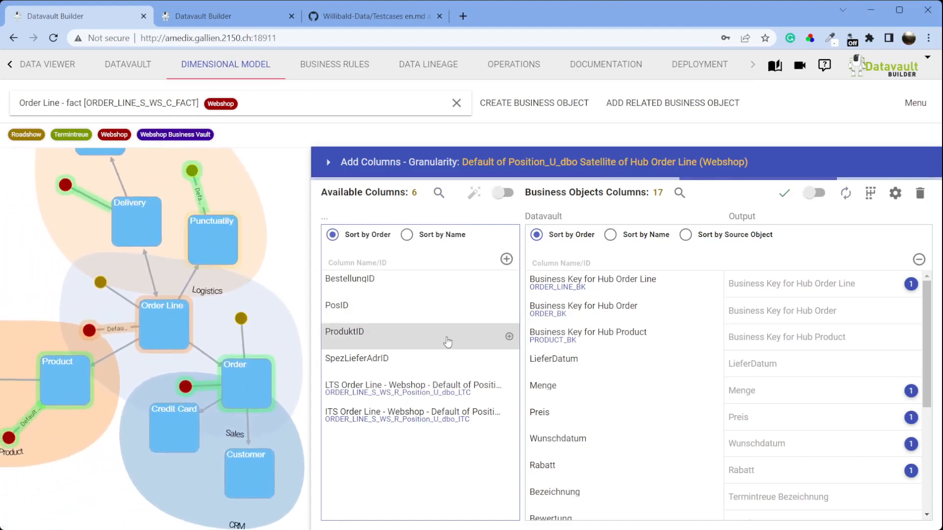
drag(445, 315, 589, 363)
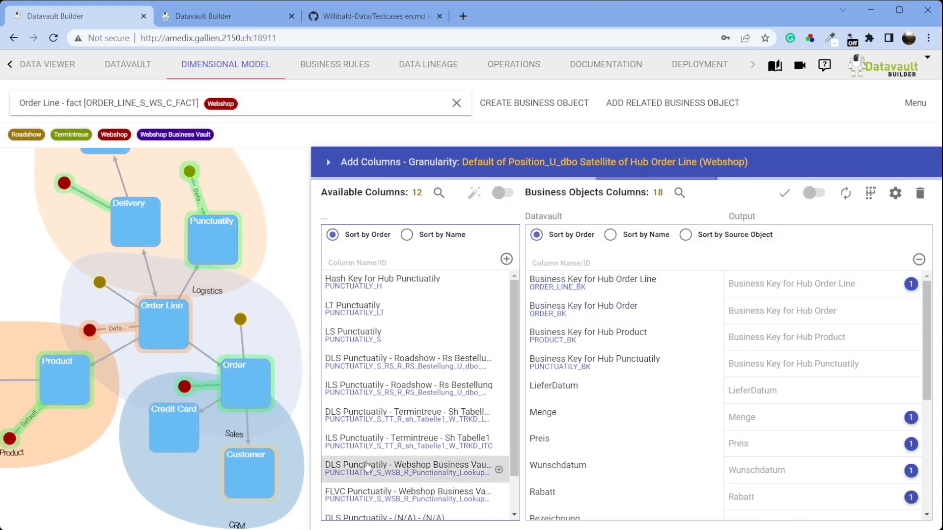
Step: Add the Business Key for Hub Customer to the Webshop fact as a new column after the Punctuatily key
click(256, 467)
drag(421, 316, 634, 394)
click(642, 400)
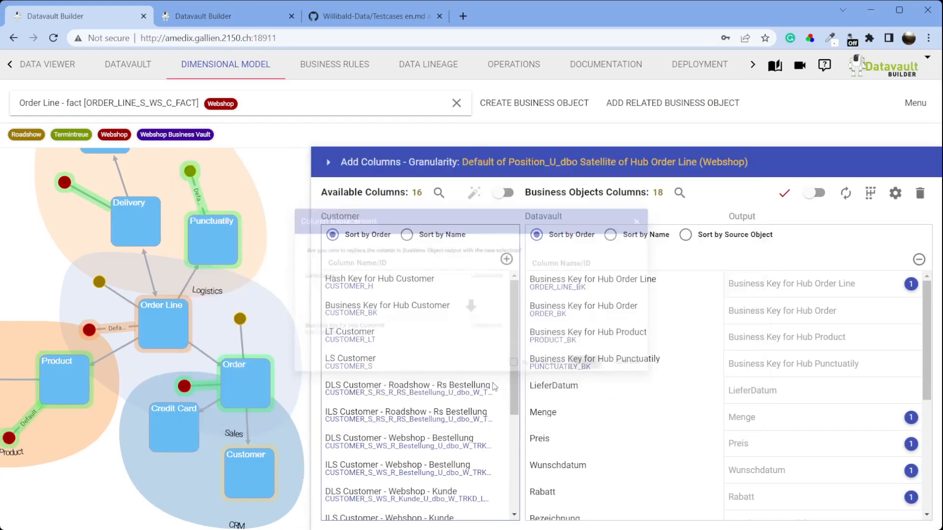
drag(410, 312, 675, 393)
Step: Remove the Termintreue Bezeichnung and Termintreue Bewertung columns from the Webshop fact and save the business object
scroll(820, 393, down, 3)
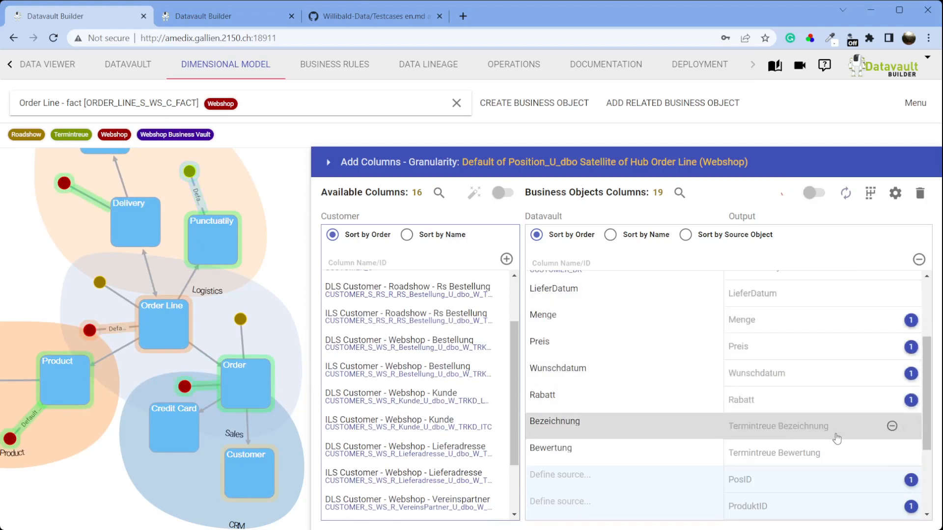
click(892, 426)
click(892, 427)
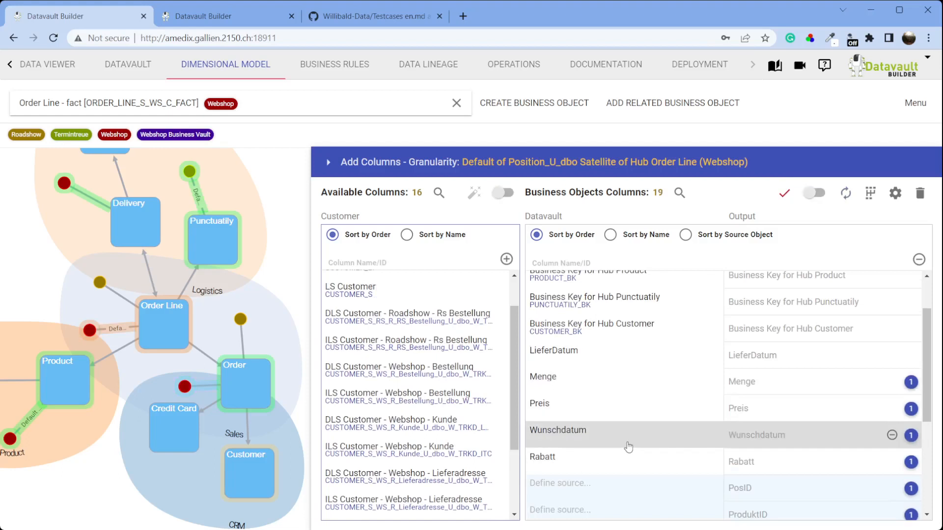
click(784, 194)
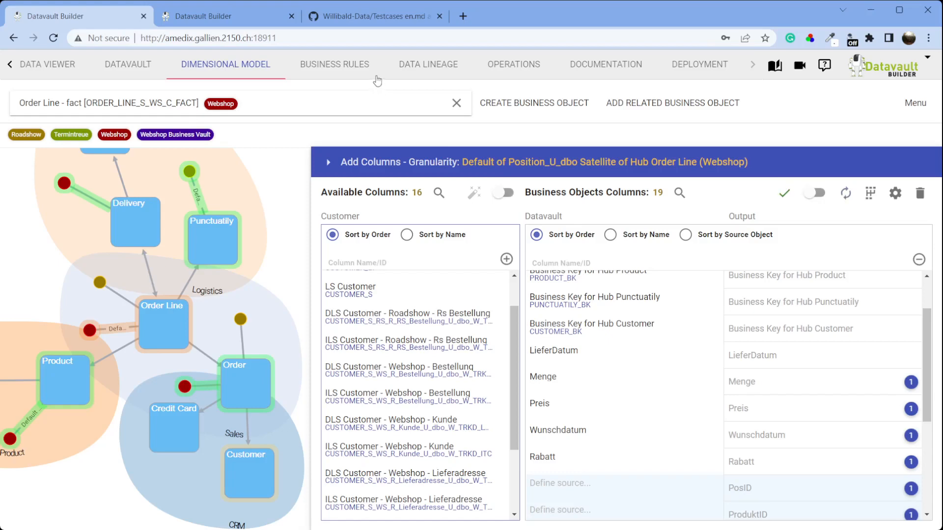
Step: Review the Roadshow default ruleset of Order Line - fact, include it in the access layer and save its properties
click(364, 68)
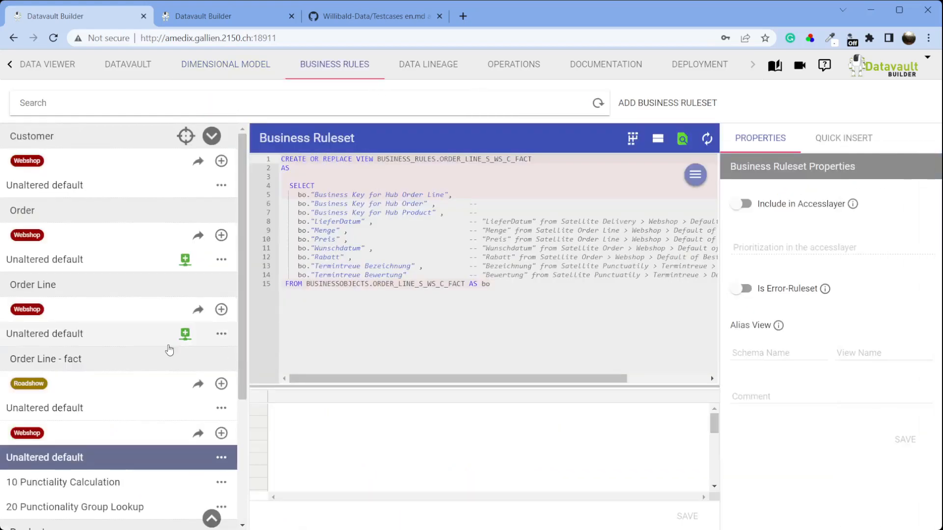
scroll(168, 352, down, 3)
click(102, 287)
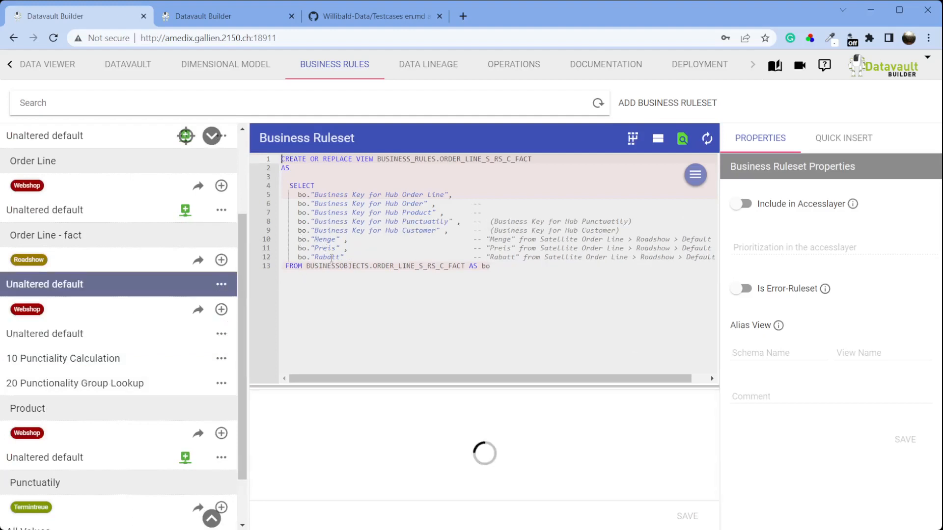
drag(297, 241, 278, 266)
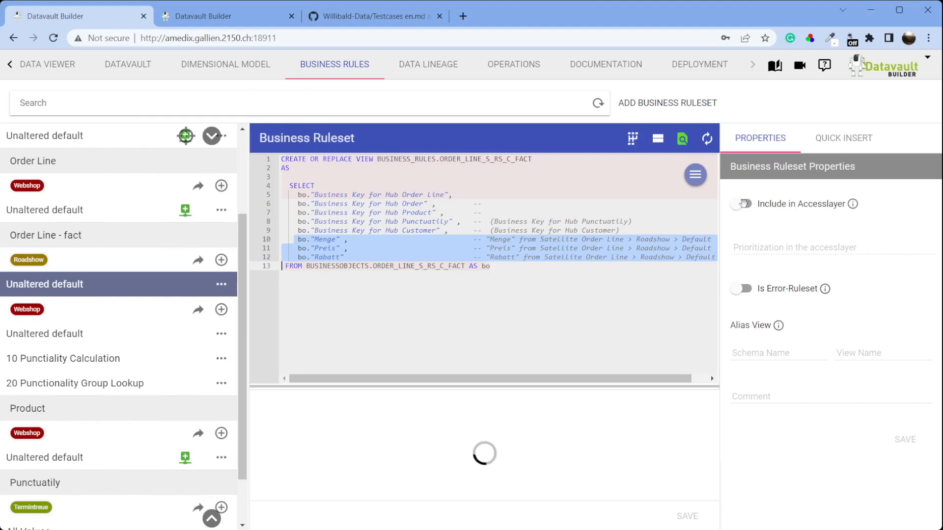
click(742, 203)
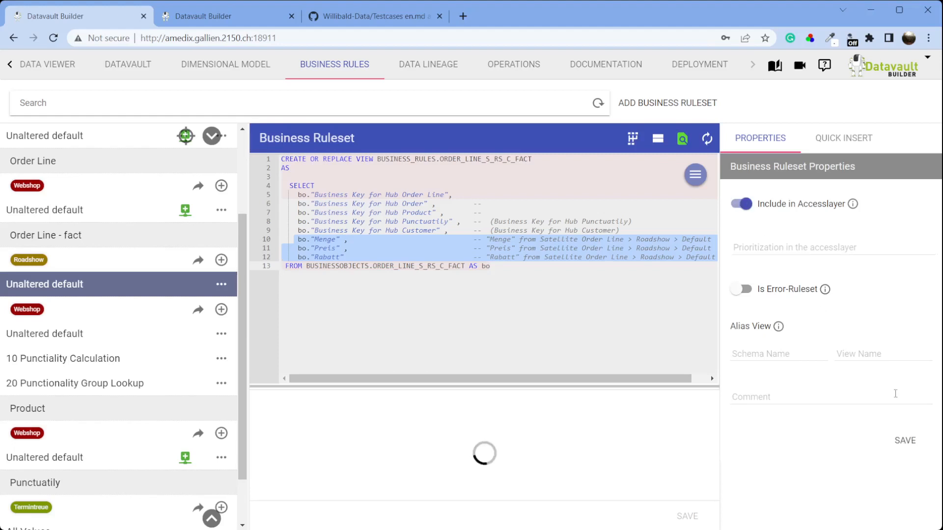
click(904, 440)
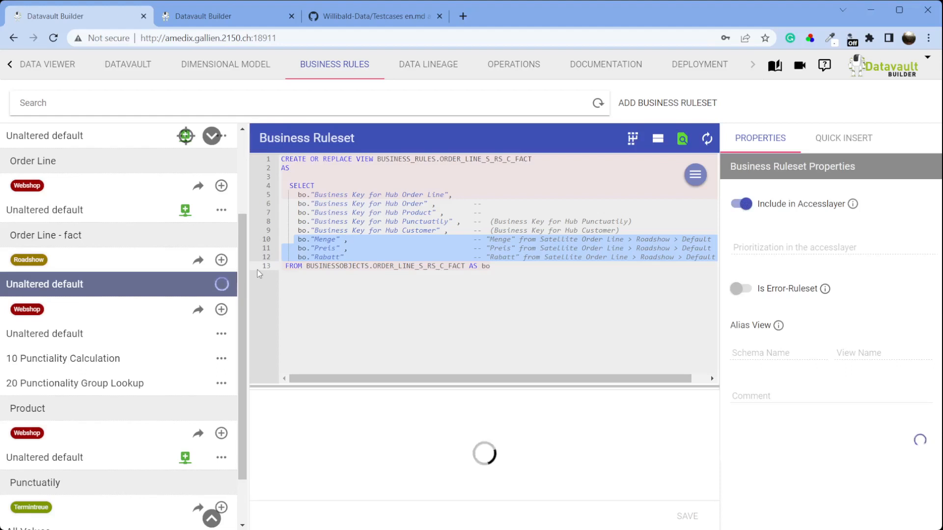
Step: Add a business ruleset named Sales Order Line Total to the Roadshow system of Order Line - fact
click(222, 260)
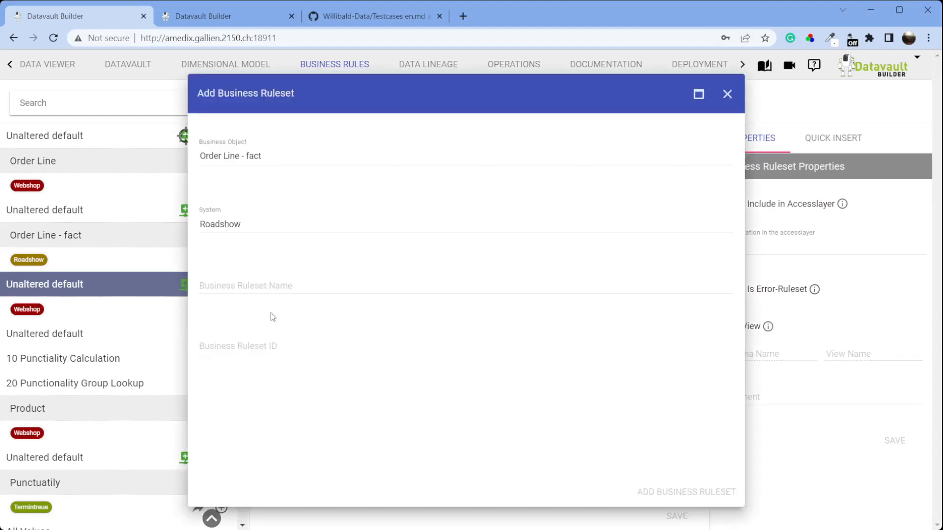
click(273, 295)
text(Sales Order Line)
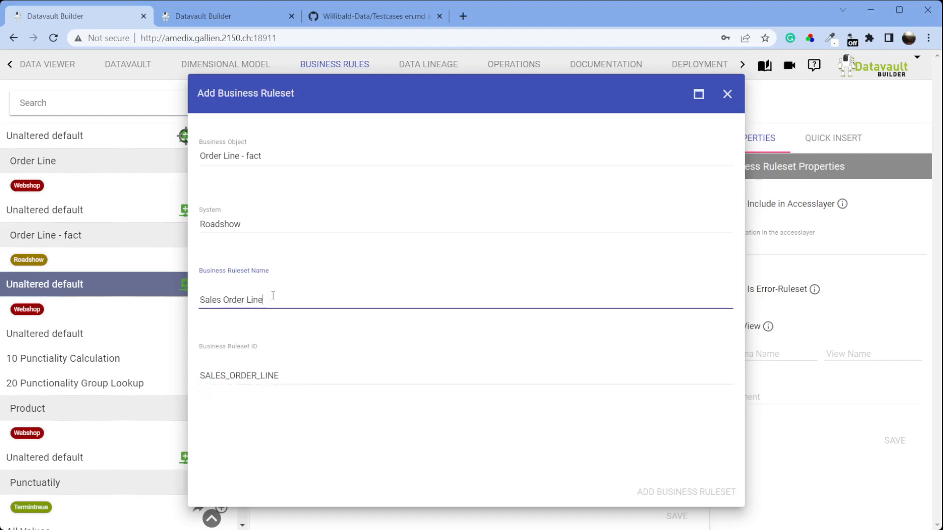
text( Total)
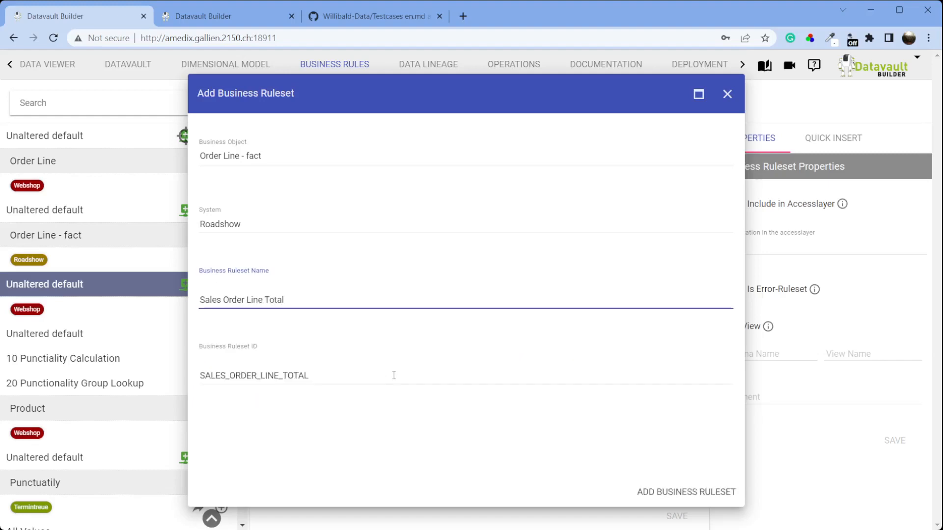
click(687, 492)
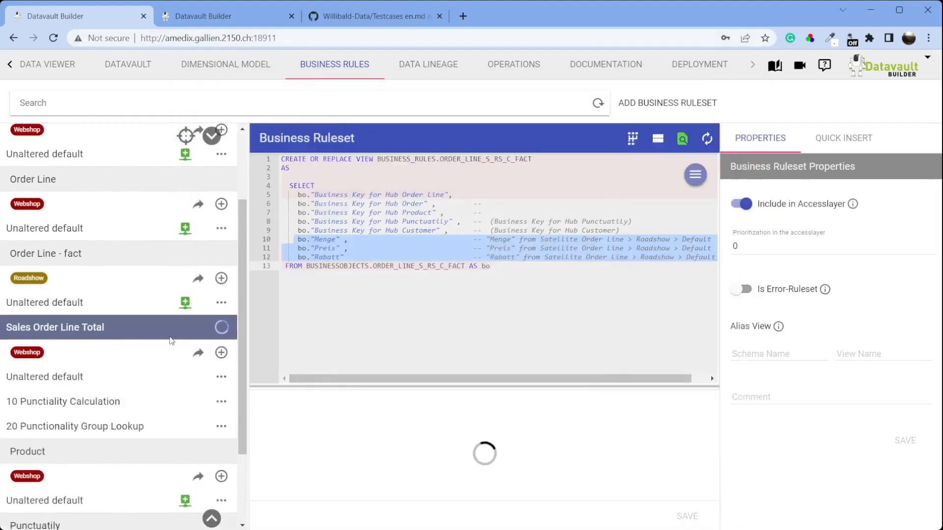
Step: Remove the Order, Product, Punctuatily and Customer business key columns from the new Roadshow ruleset's SELECT list
drag(294, 205, 392, 280)
drag(302, 273, 285, 271)
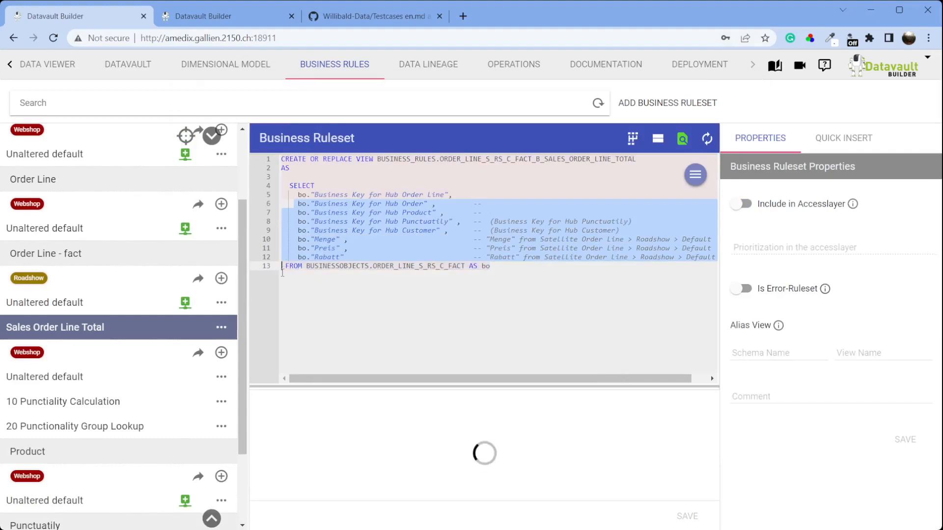
key(Up)
key(Up)
key(Up)
key(Down)
key(Down)
key(shift+Down)
key(shift+Down)
key(shift+Down)
key(shift+Down)
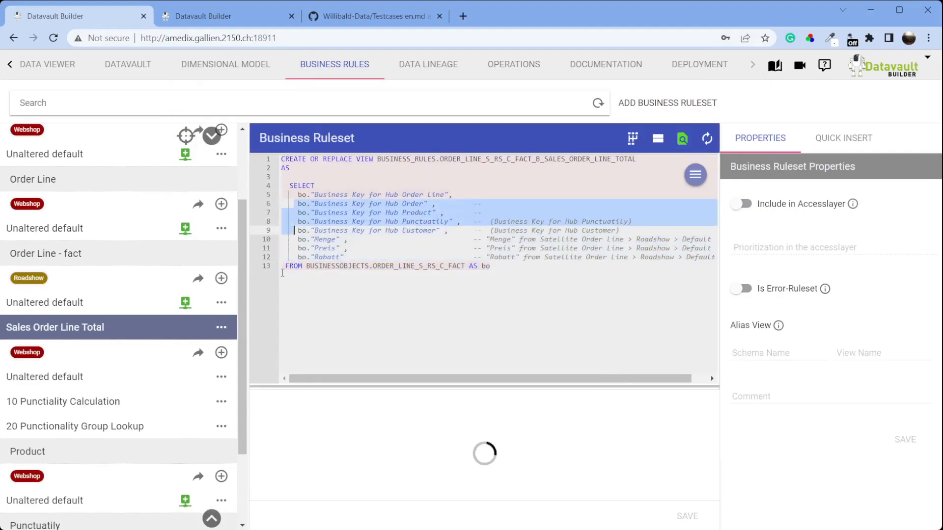
key(Delete)
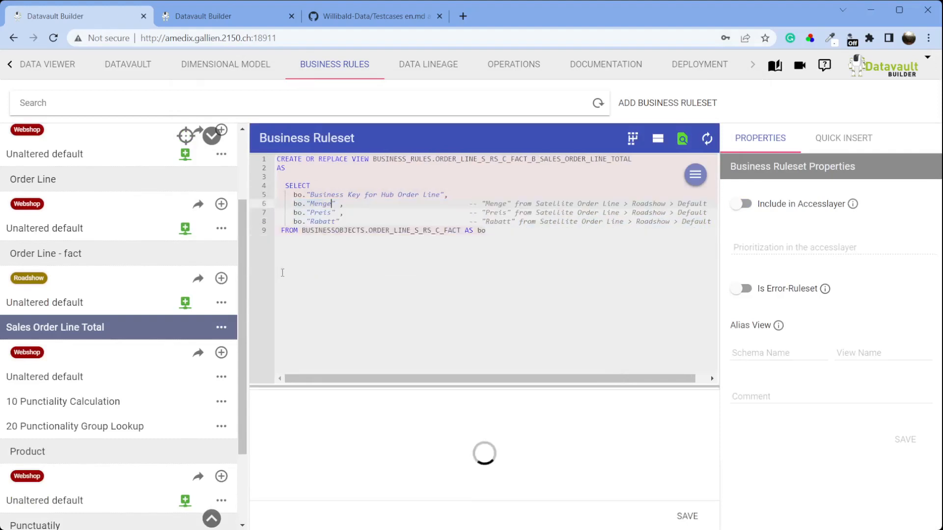
Step: Bring the Menge, Preis and Rabatt columns onto one line of the query, deleting the comments after Menge and Preis
key(shift+Down)
key(shift+ctrl+Left)
key(shift+ctrl+Left)
key(shift+ctrl+Left)
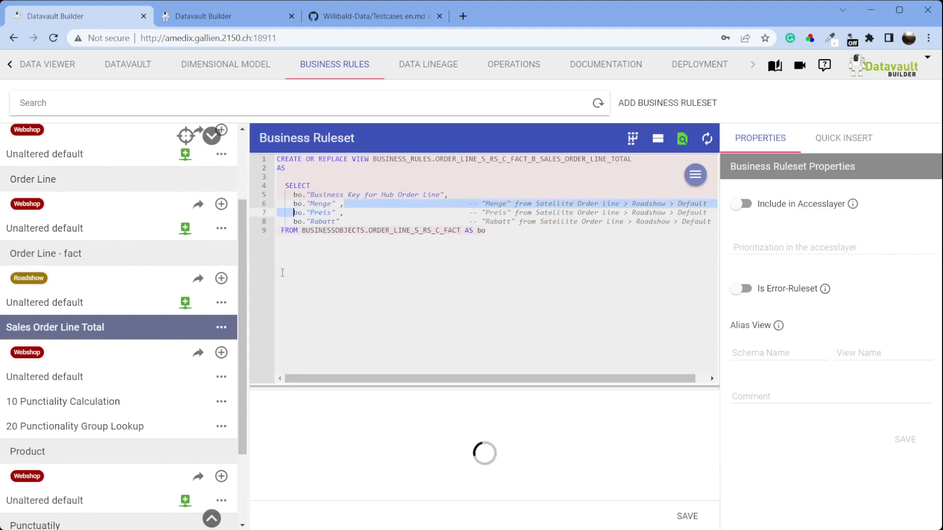
key(Delete)
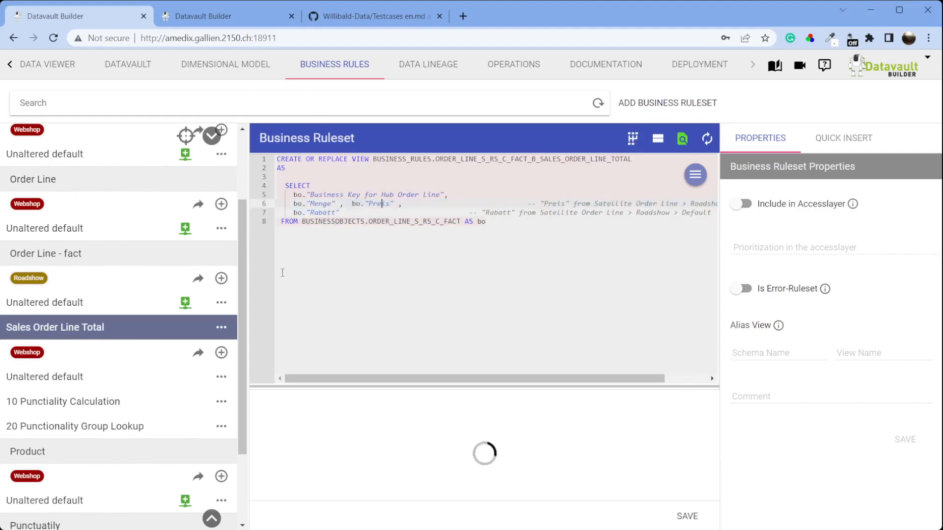
key(shift+Down)
key(shift+ctrl+Left)
key(shift+ctrl+Left)
key(shift+ctrl+Left)
key(shift+ctrl+Left)
key(shift+ctrl+Left)
key(shift+ctrl+Left)
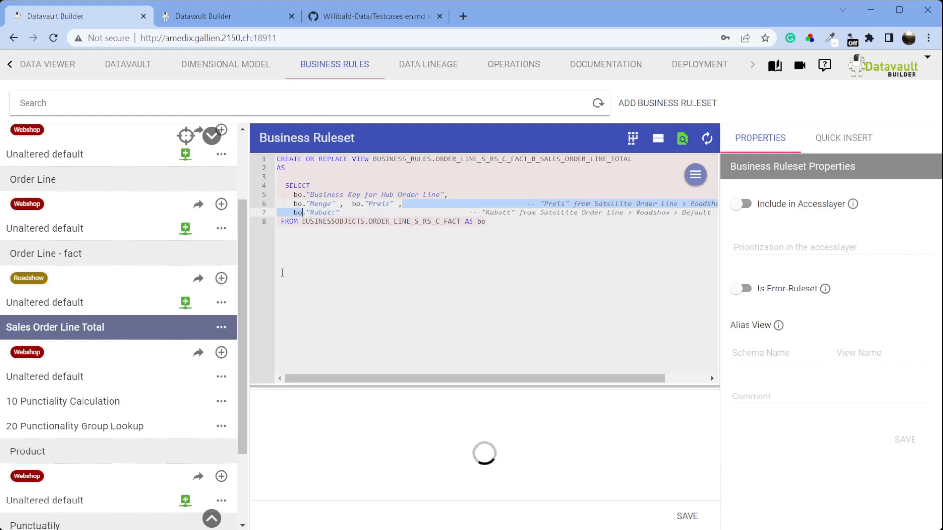
key(Delete)
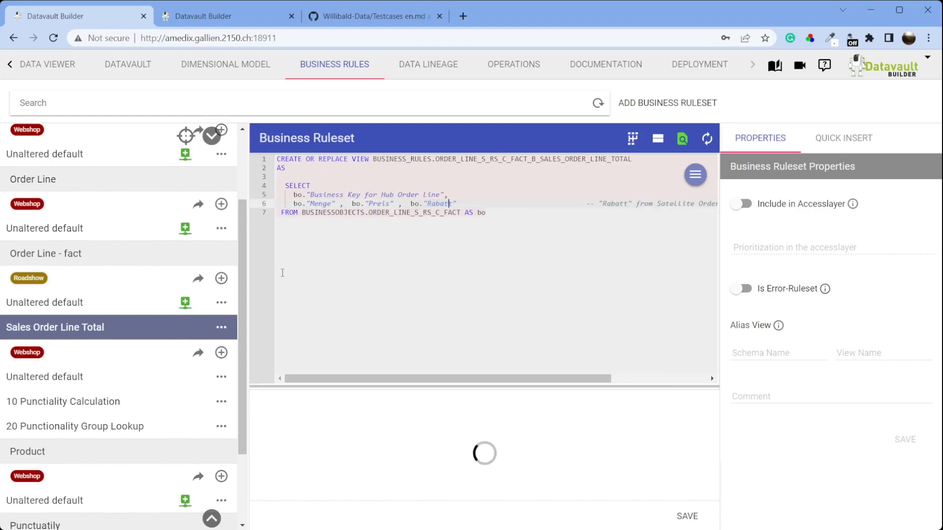
Step: Delete the comment after the Rabatt column and separate the FROM clause from the column line with blank lines
key(shift+Down)
key(shift+Left)
key(shift+Left)
key(shift+Left)
key(shift+Left)
key(shift+Left)
key(shift+Left)
key(shift+Left)
key(shift+Left)
key(shift+Left)
key(shift+Left)
key(shift+Left)
key(shift+Left)
key(shift+Left)
key(shift+Left)
key(shift+Left)
key(shift+Left)
key(shift+Left)
key(shift+Left)
key(shift+Left)
key(shift+Left)
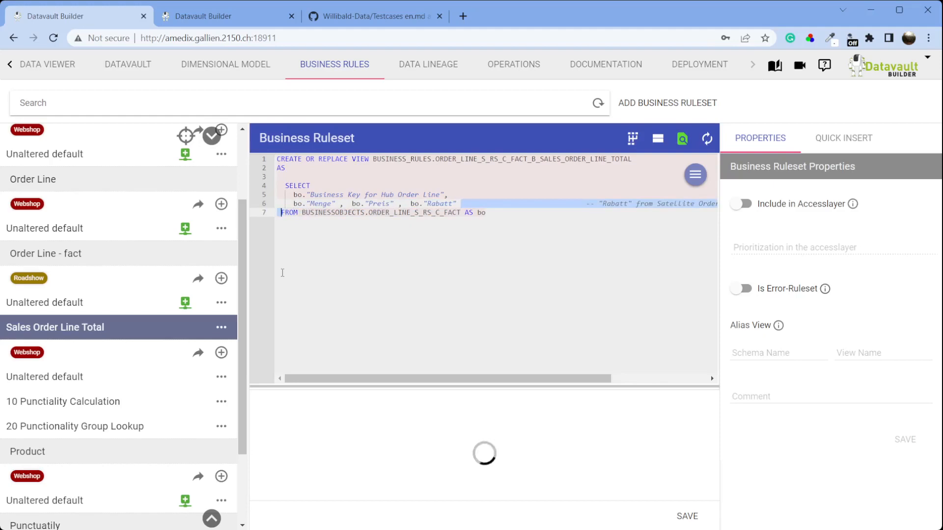
key(Delete)
key(Return)
key(Return)
key(Return)
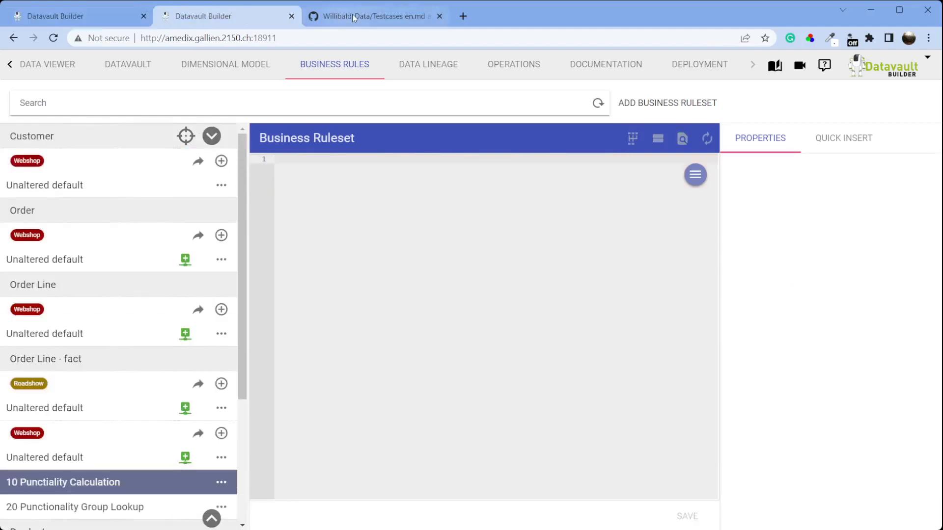
Step: Switch to the Testcases en.md page on GitHub and read how the fact table's Revenue key figure is defined
click(353, 14)
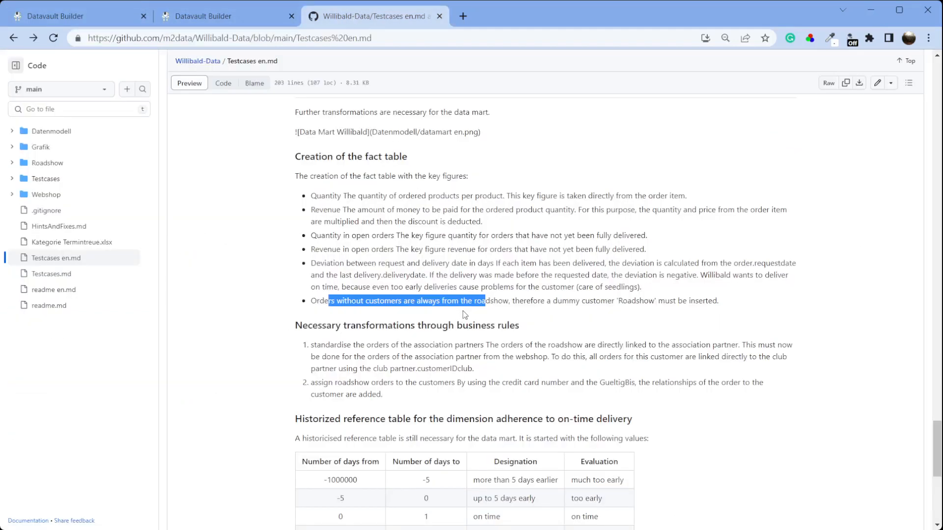
click(413, 198)
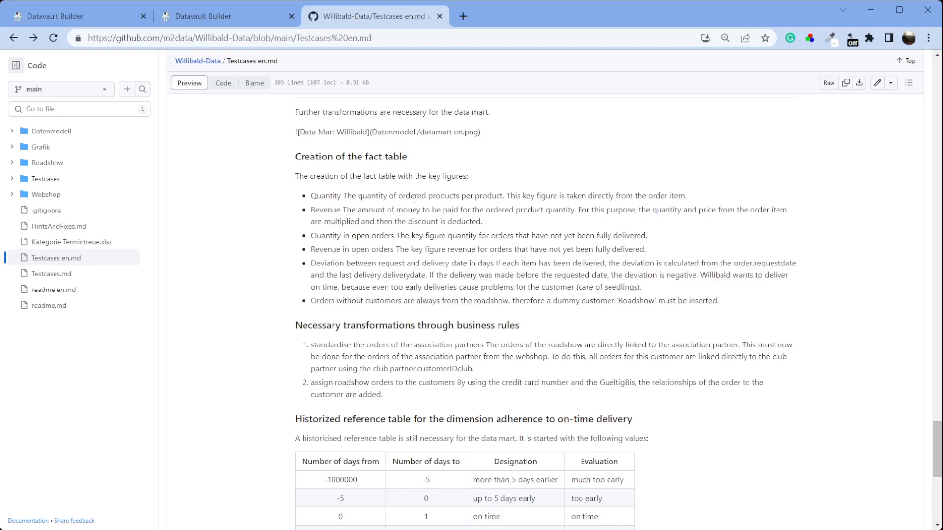
drag(360, 210, 658, 214)
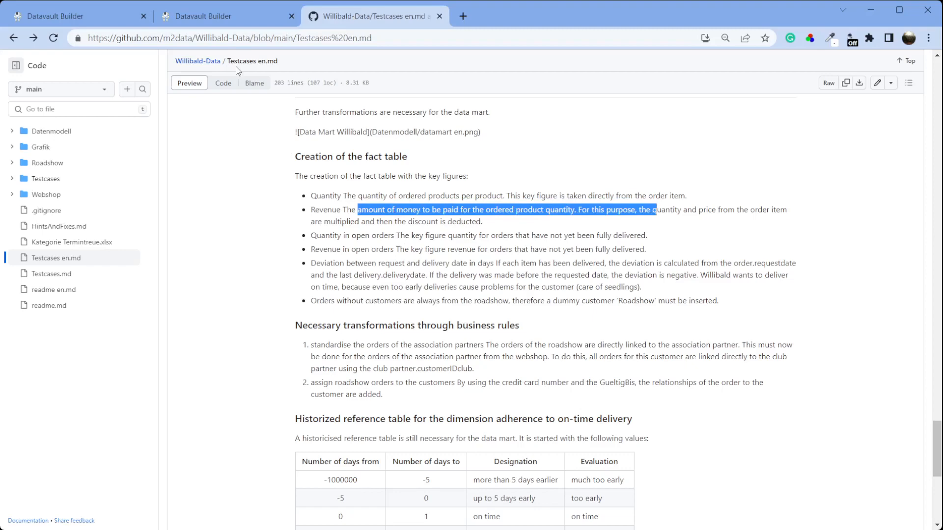
Step: Back in Datavault Builder, hide the data preview and write the formula ( bo."Menge" * bo."Preis" * (1- bo."Rabatt"/100) with alias "Sales Order Line Total"
click(96, 21)
click(288, 204)
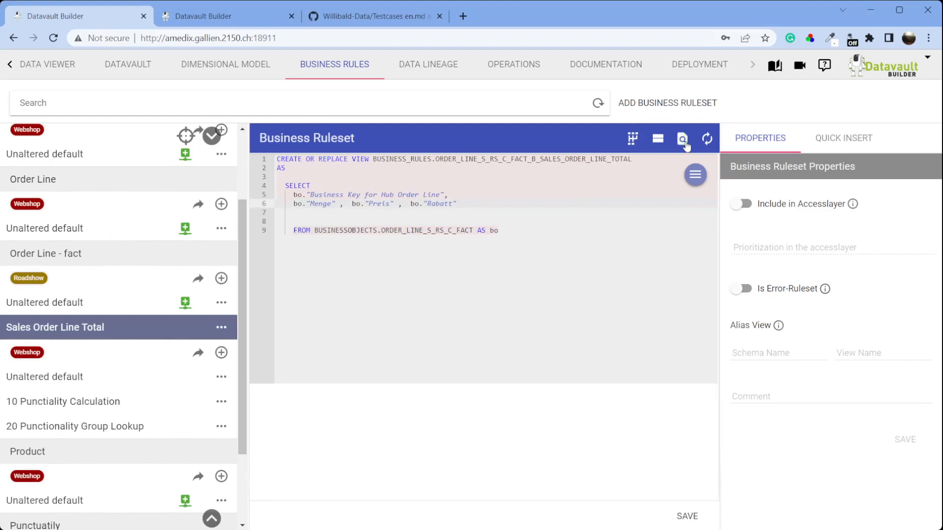
click(686, 143)
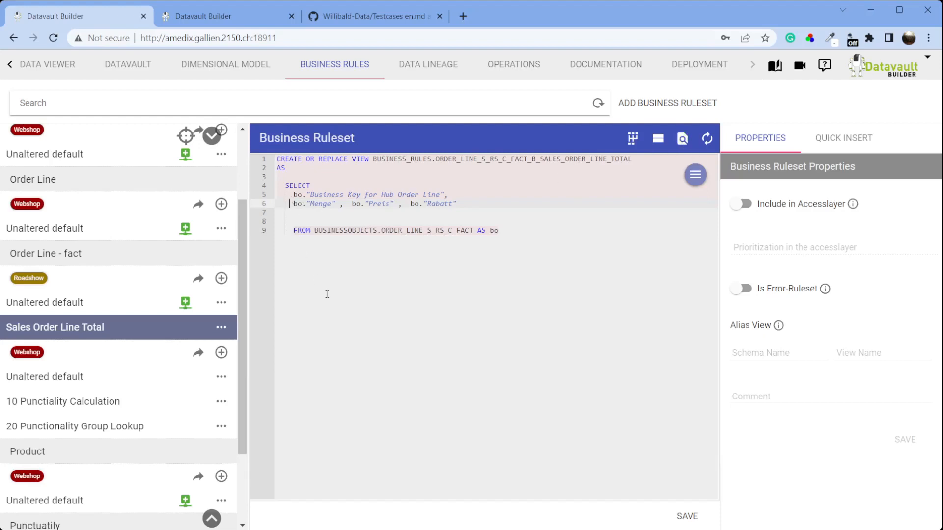
text(()
text((1-)
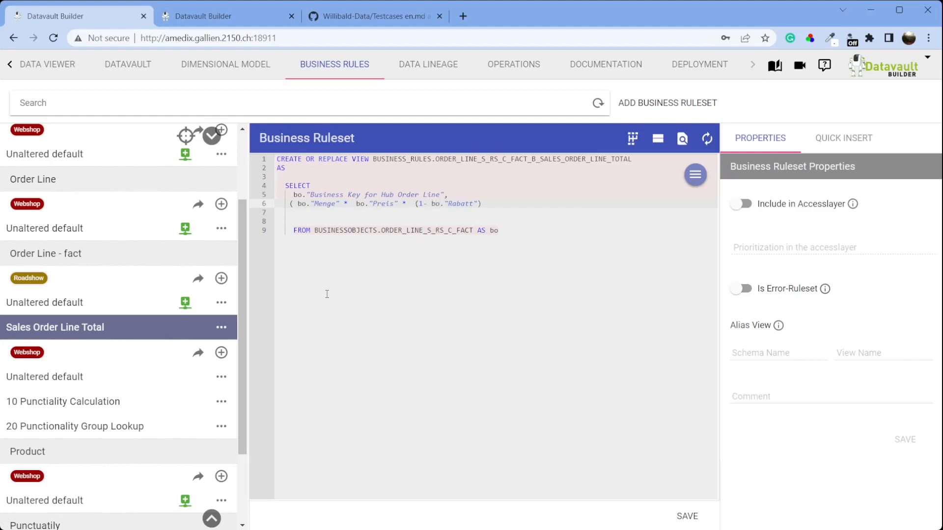
text(100))
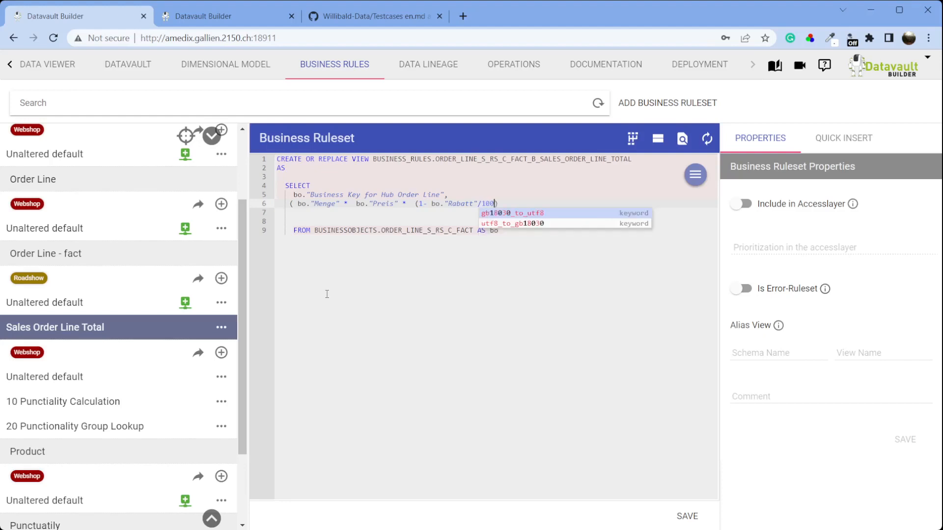
text( "Sales Order )
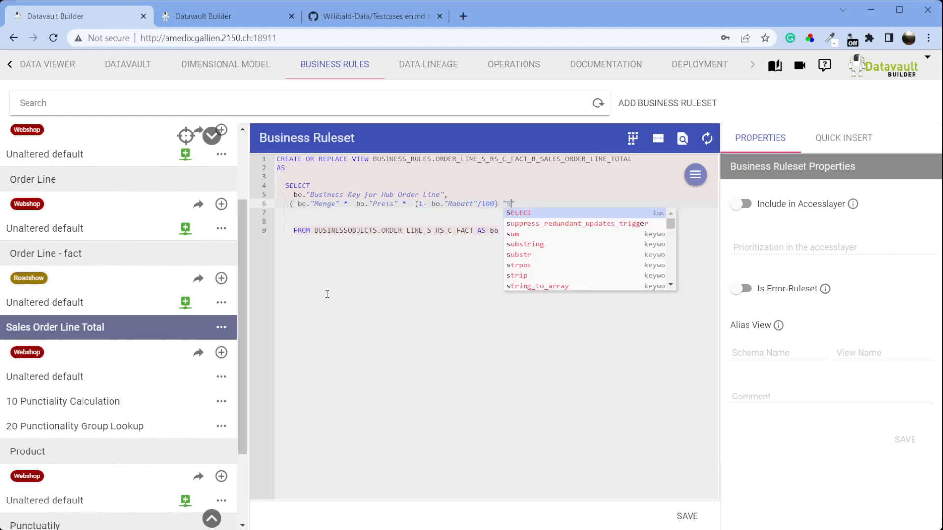
text(Line Total)
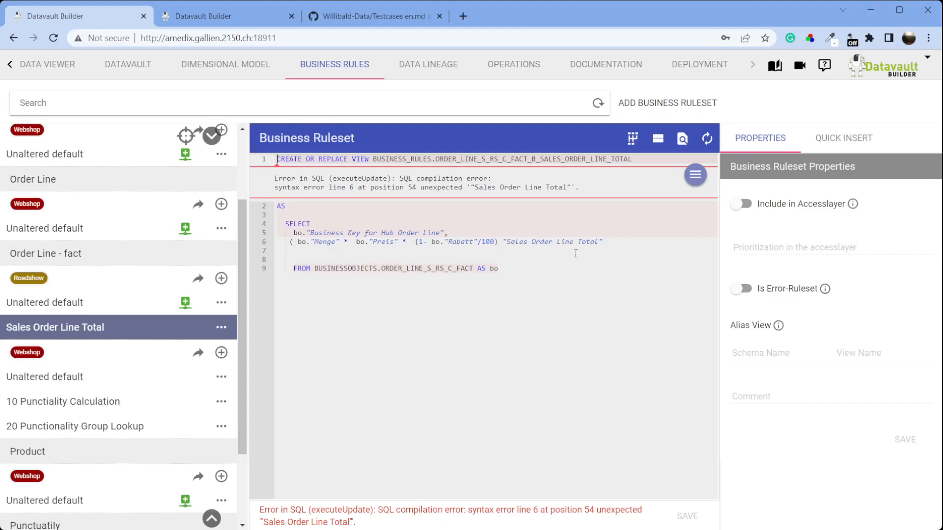
Step: Add the missing closing parenthesis before the "Sales Order Line Total" alias, save the ruleset and preview its data
click(503, 241)
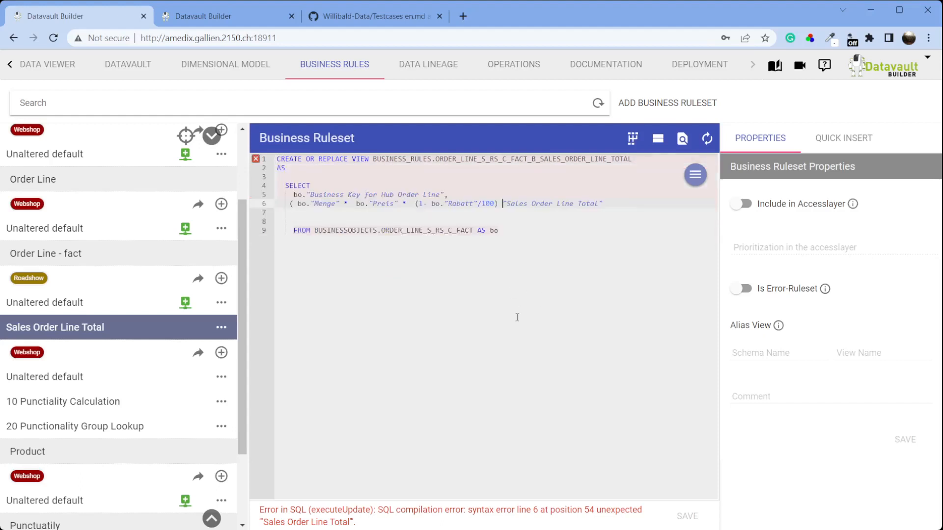
text())
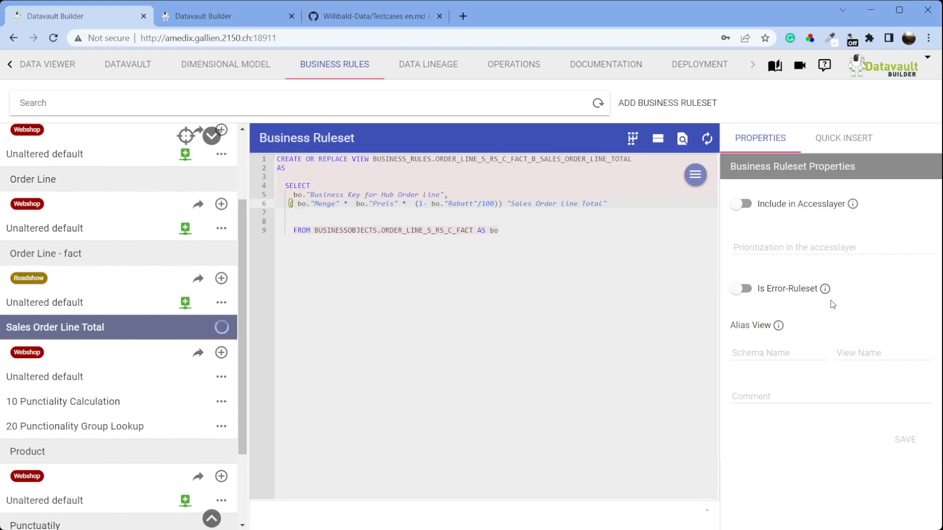
click(682, 139)
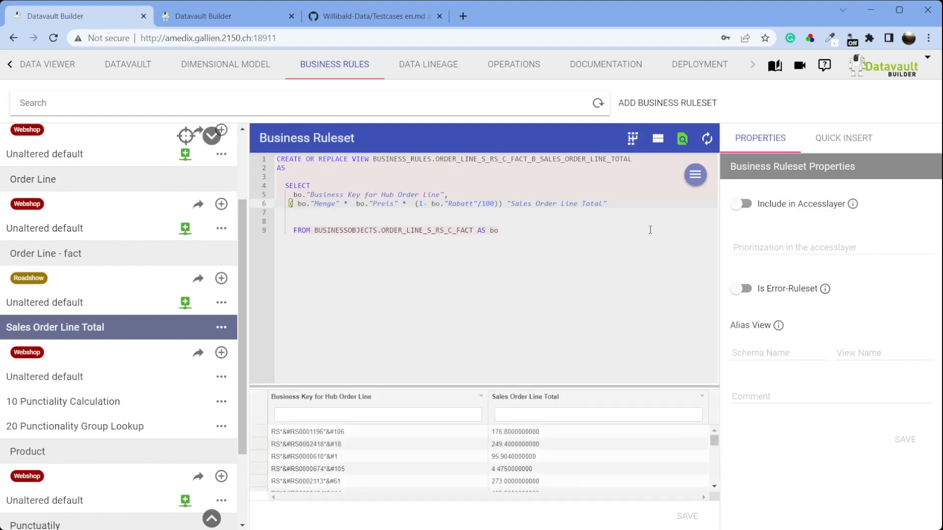
Step: Copy the Sales Order Line Total formula, include the Roadshow ruleset in the access layer and save its properties
drag(616, 204, 445, 196)
key(ctrl+c)
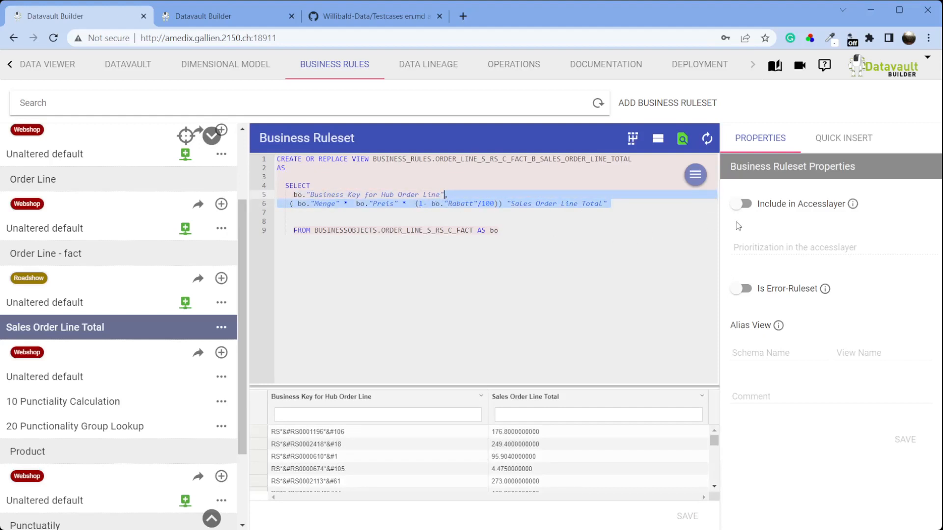
click(740, 203)
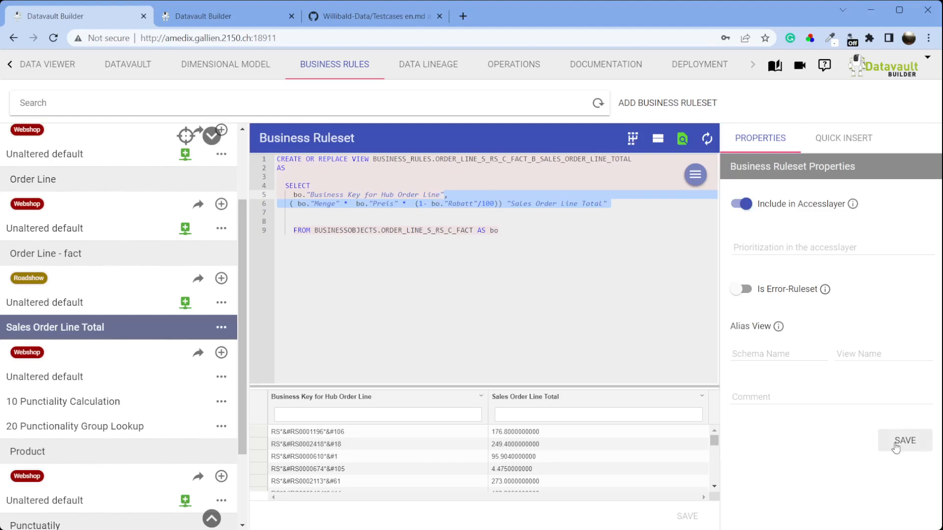
click(896, 445)
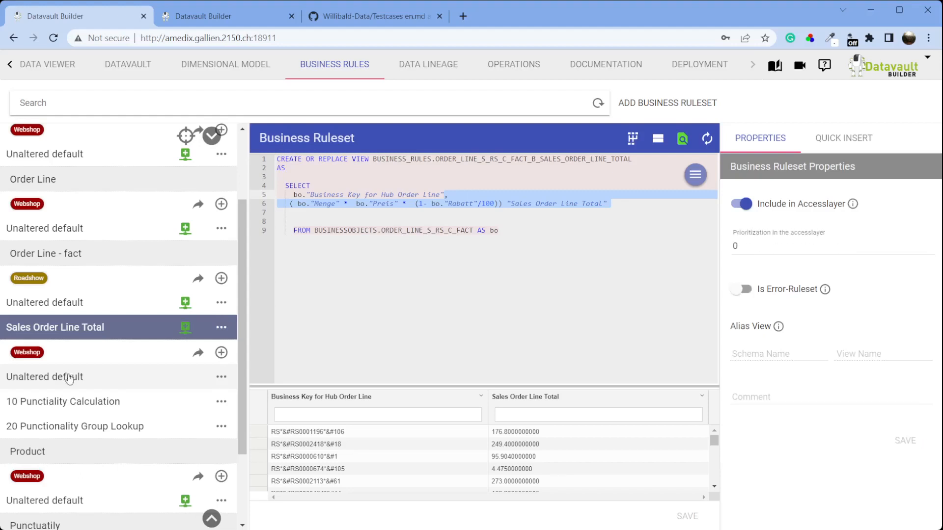
Step: Include the Webshop Unaltered default ruleset of Order Line - fact in the access layer and save its properties
click(69, 378)
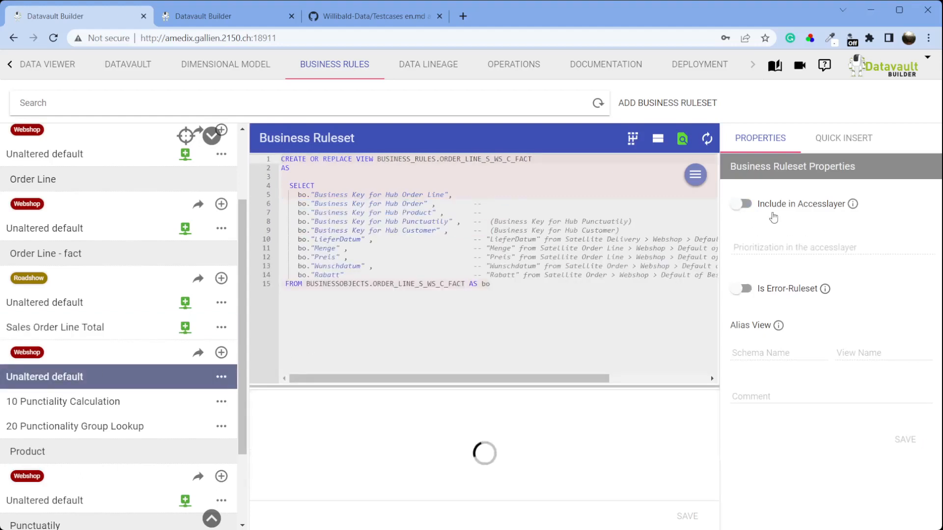
click(743, 203)
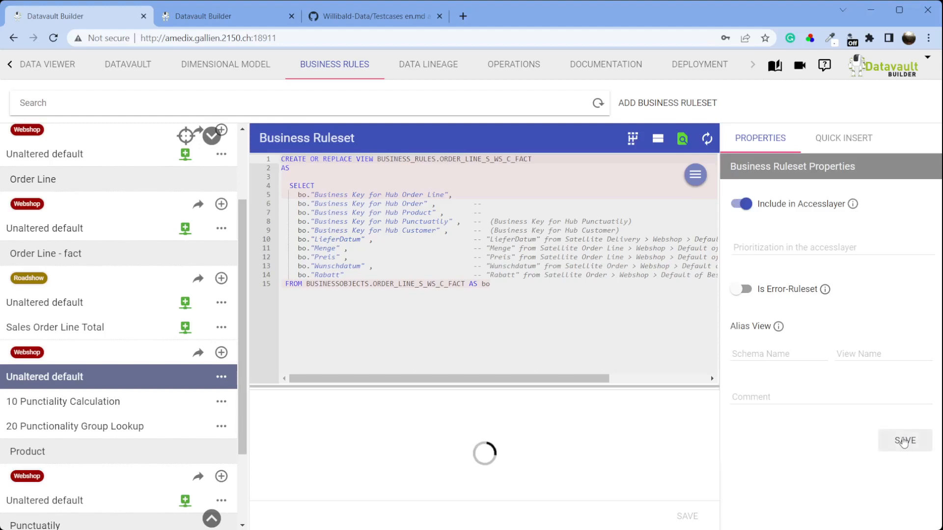
click(903, 441)
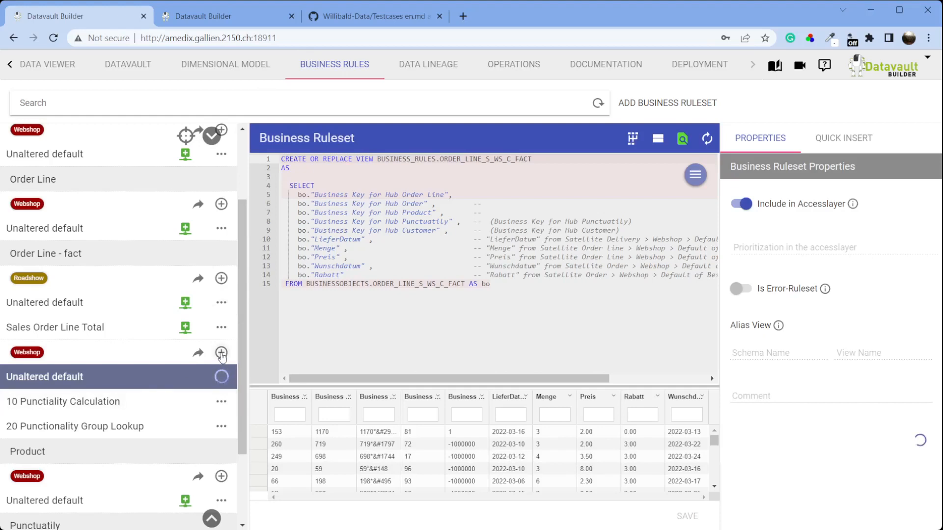
Step: Add a business ruleset named Sales Order Line Total to the Webshop system of Order Line - fact
click(221, 353)
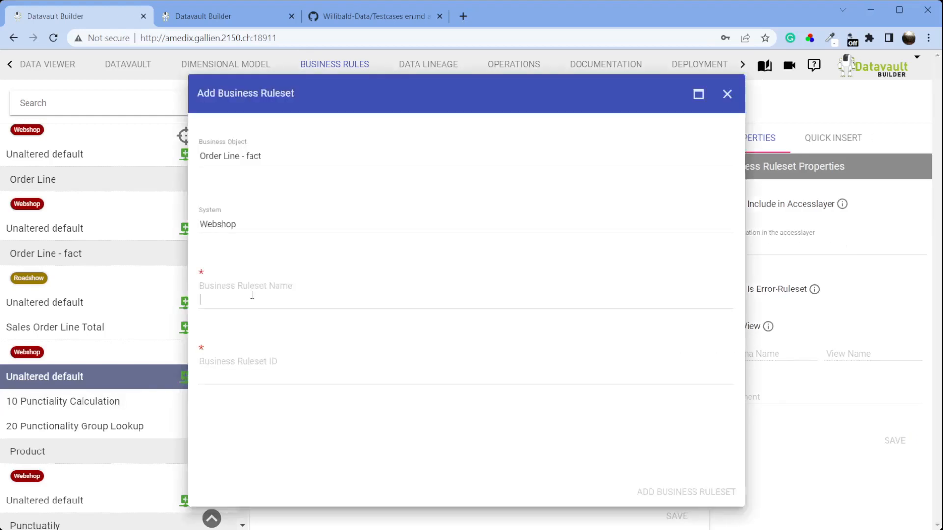
text(Sales Order Line Total)
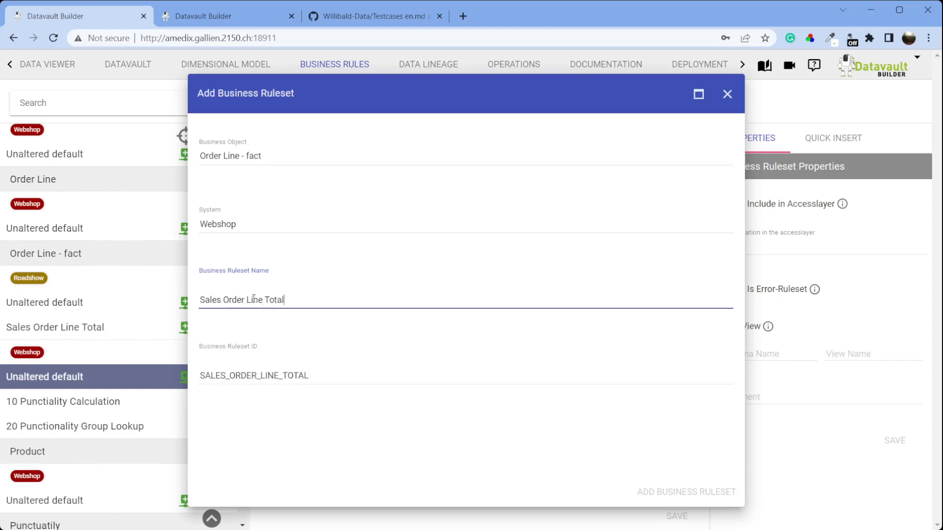
click(683, 492)
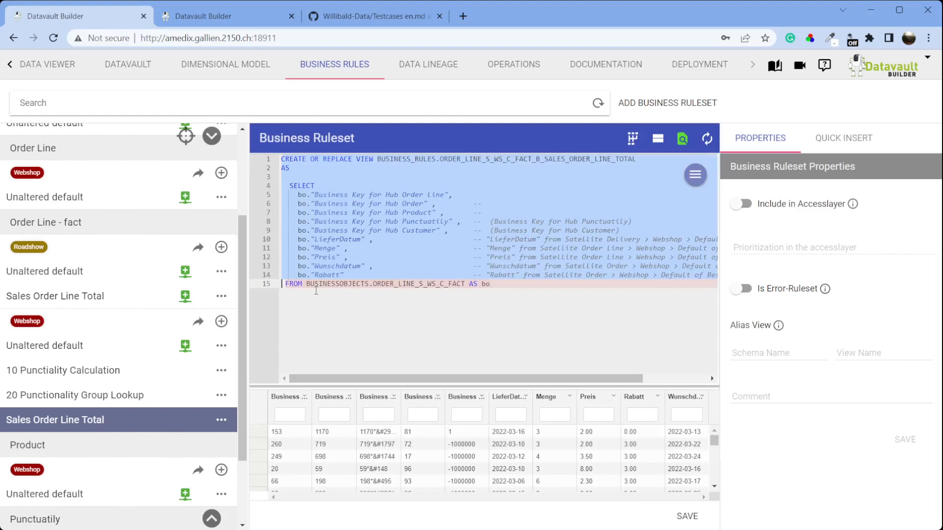
Step: Remove all columns after the Order Line business key from the Webshop Sales Order Line Total query
key(Down)
key(Down)
key(Down)
key(Down)
key(Down)
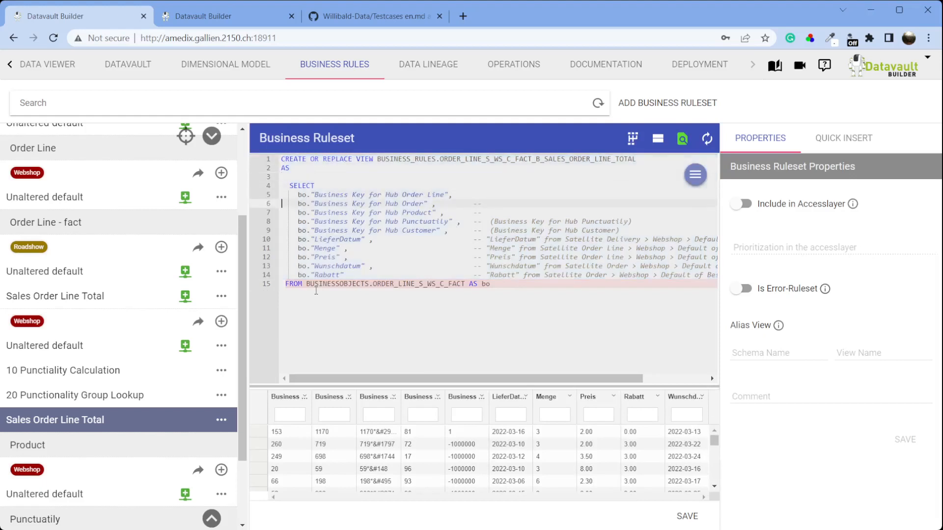
key(shift+Down)
key(shift+Down)
key(shift+Down)
key(shift+Down)
key(shift+Down)
key(shift+Down)
key(shift+Down)
key(shift+Down)
key(shift+Down)
key(Delete)
Step: Insert the copied Sales Order Line Total formula below the business key without its leading comma, save the ruleset and include it in the access layer
key(Return)
key(Up)
key(ctrl+v)
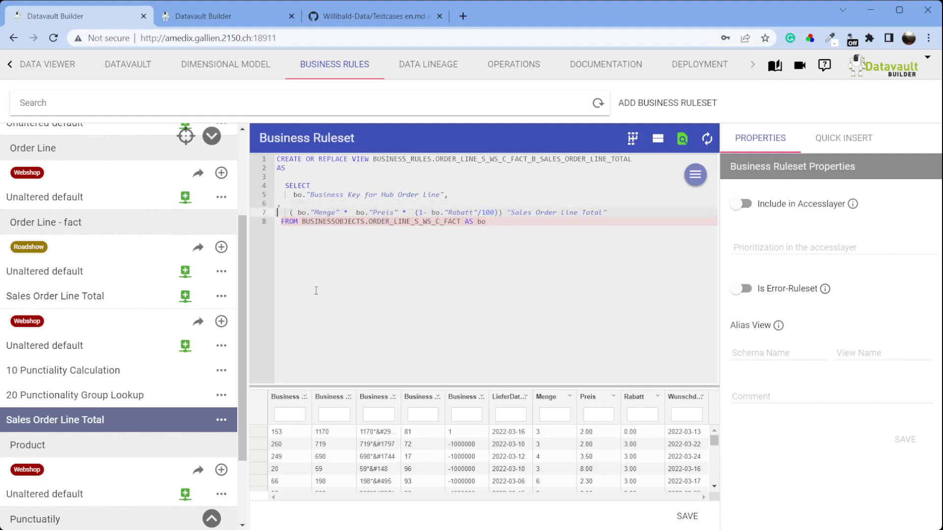
key(BackSpace)
key(BackSpace)
key(ctrl+s)
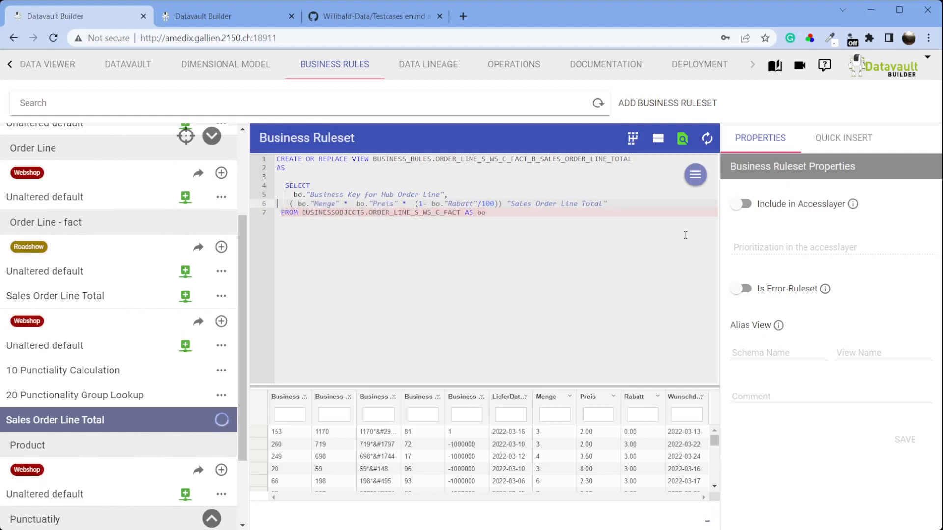
click(740, 205)
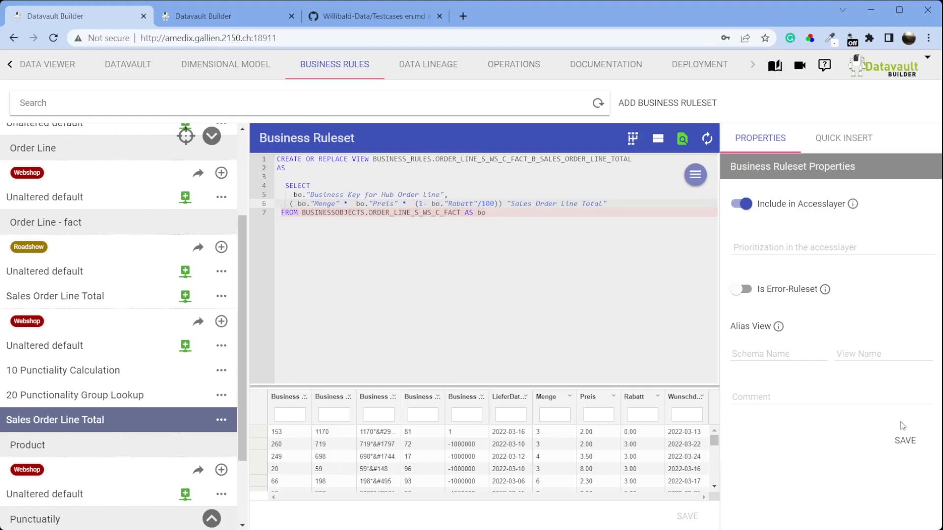
click(904, 438)
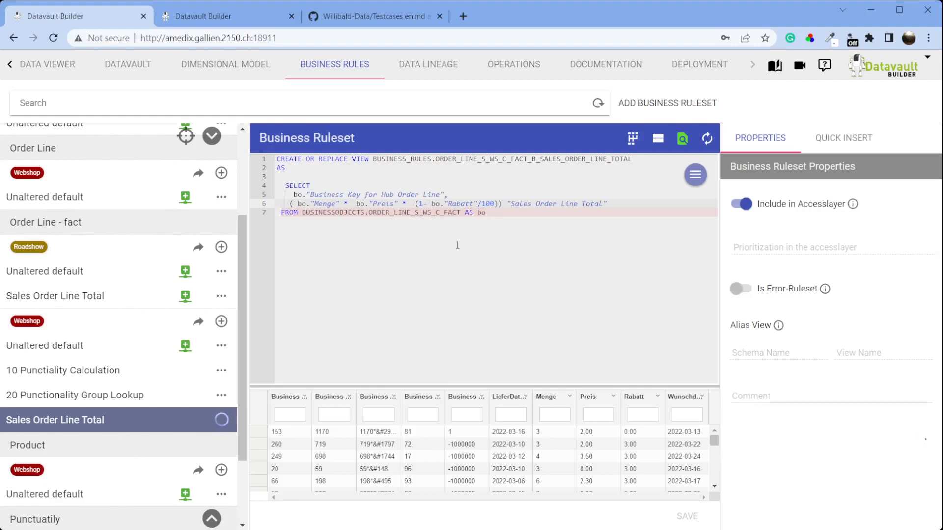
Step: Check the open-order key figures in the test case document and include the Webshop 10 Punctiality Calculation ruleset in the access layer
click(373, 16)
drag(337, 236, 449, 249)
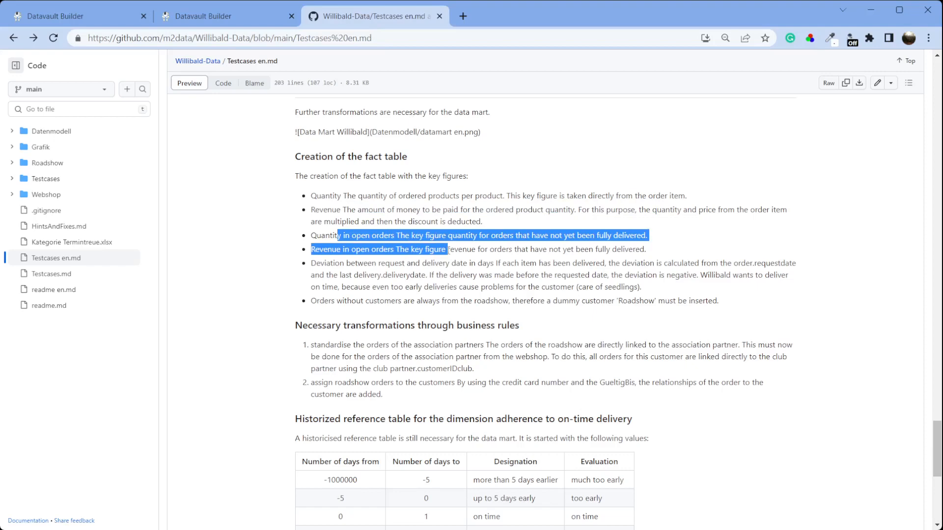
drag(589, 235, 629, 246)
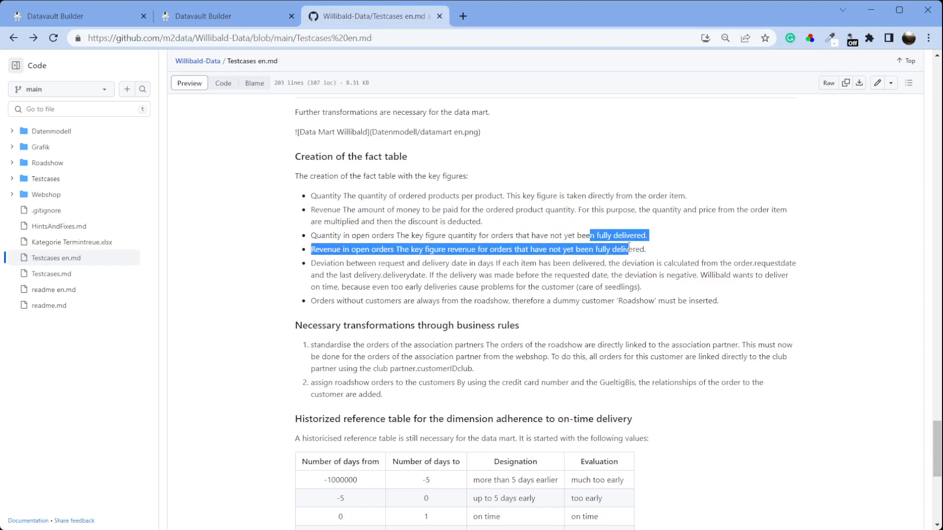
click(95, 17)
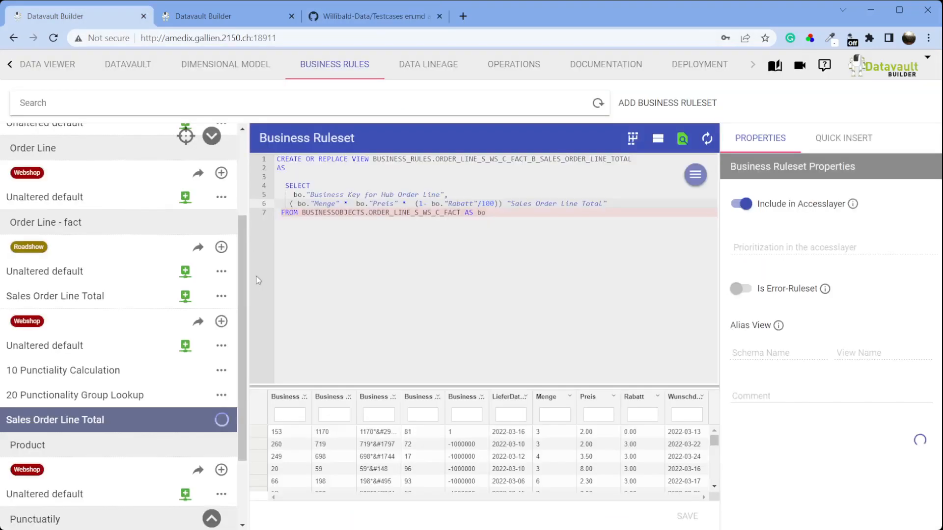
click(92, 373)
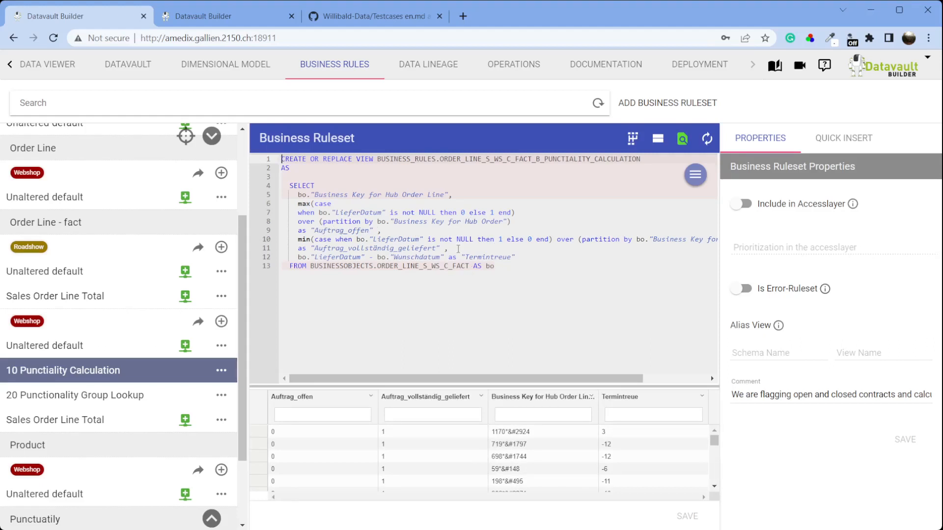
click(741, 204)
click(905, 439)
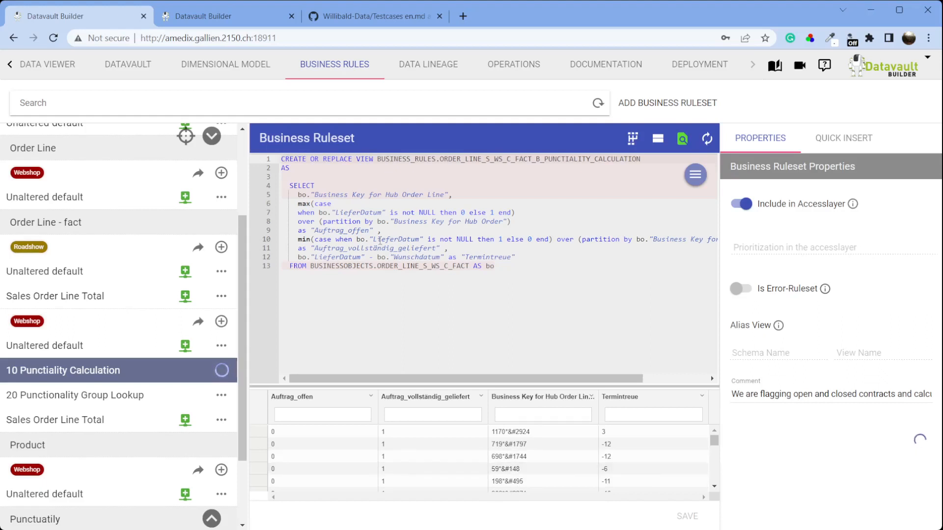
Step: Copy the "Auftrag_offen" alias and add a business ruleset named Puncionality Calculation to the Roadshow system of Order Line - fact
drag(313, 229, 381, 230)
key(ctrl+c)
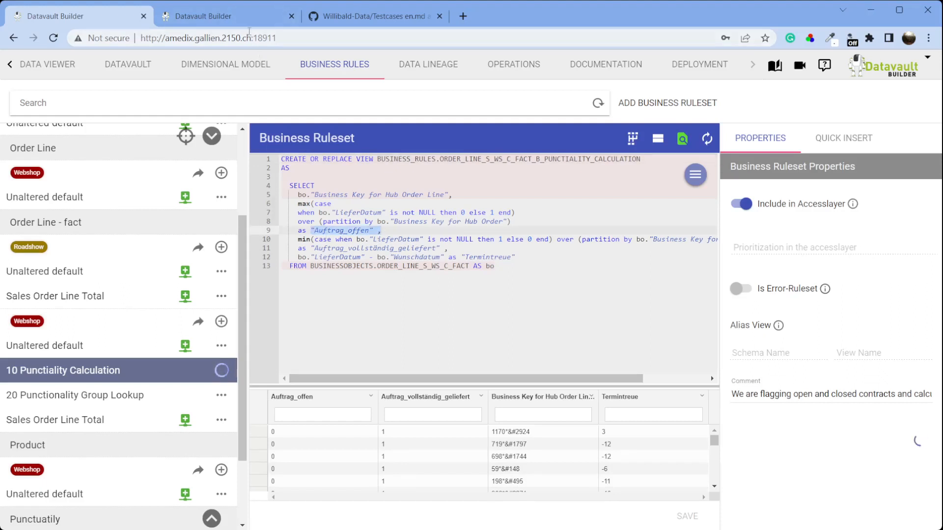
click(248, 19)
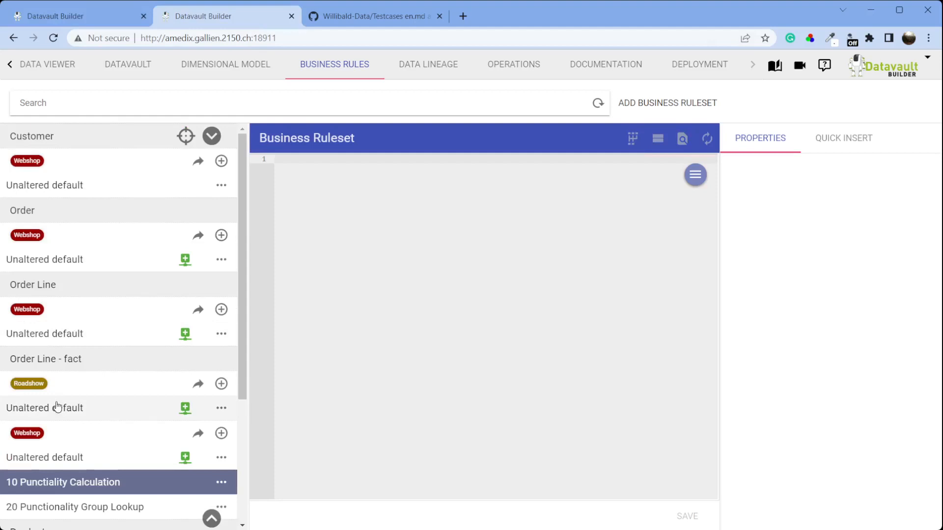
scroll(63, 414, down, 3)
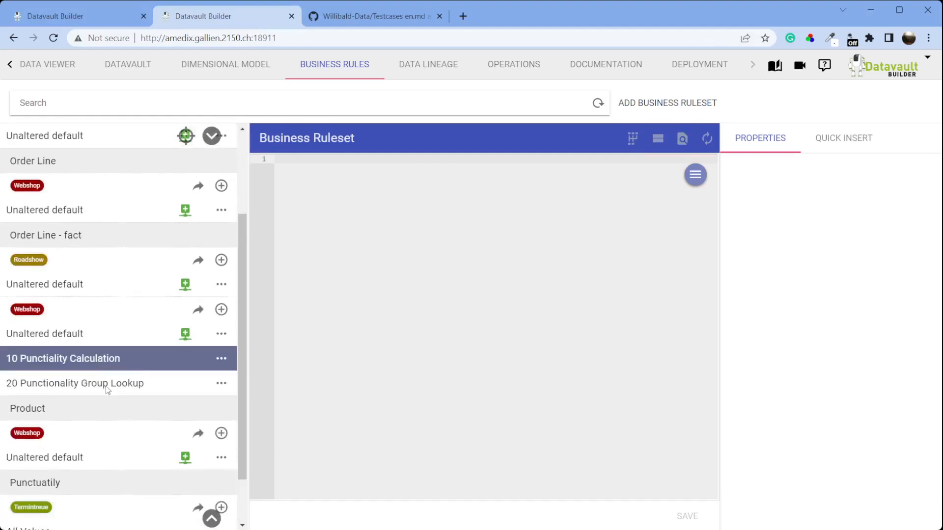
click(221, 259)
click(249, 301)
text(Pu)
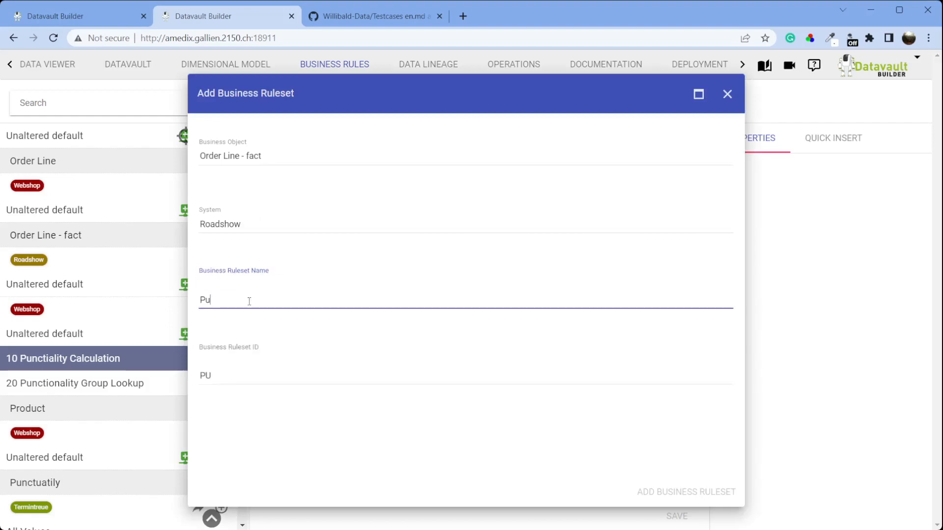
text(ncionality Caluculation)
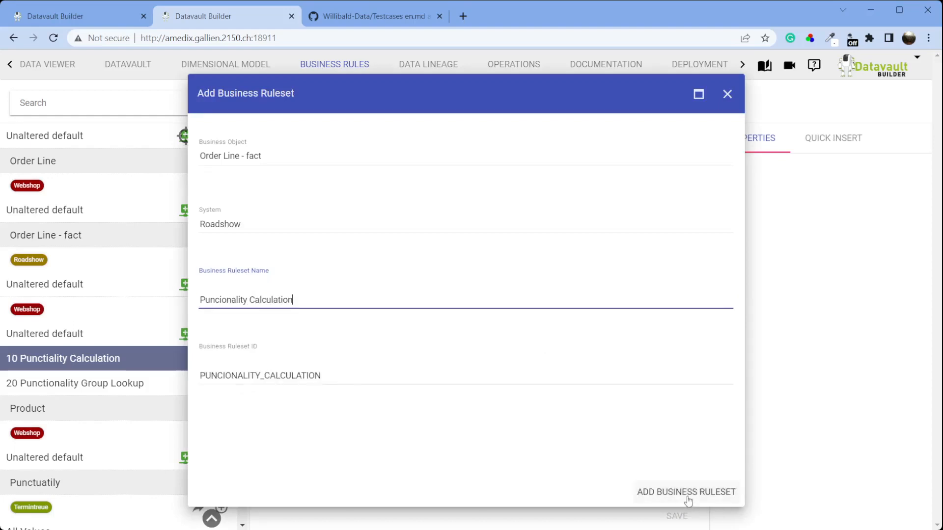
click(688, 502)
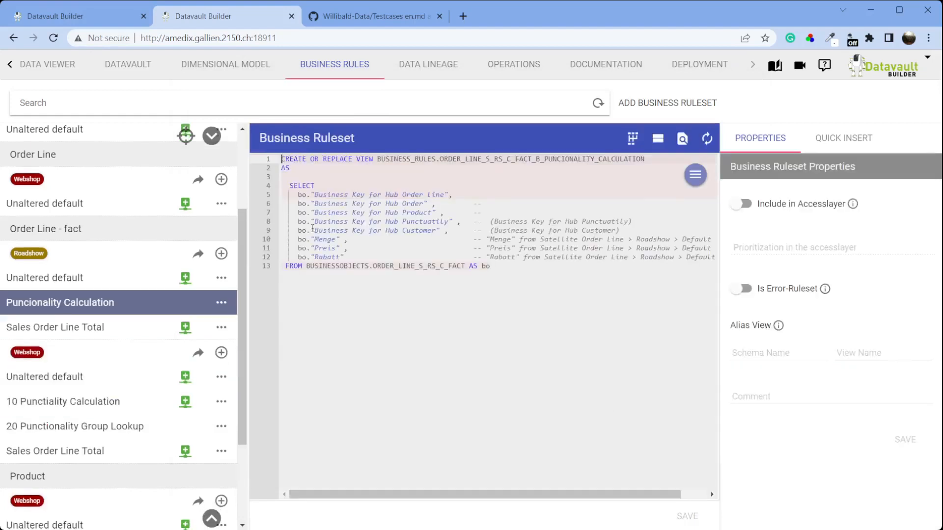
Step: Replace the columns after the Order Line business key with the constant 0 named "Auftrag_offen"
drag(290, 203, 278, 273)
key(Delete)
key(Return)
key(Up)
key(ctrl+v)
key(Home)
text(0)
key(End)
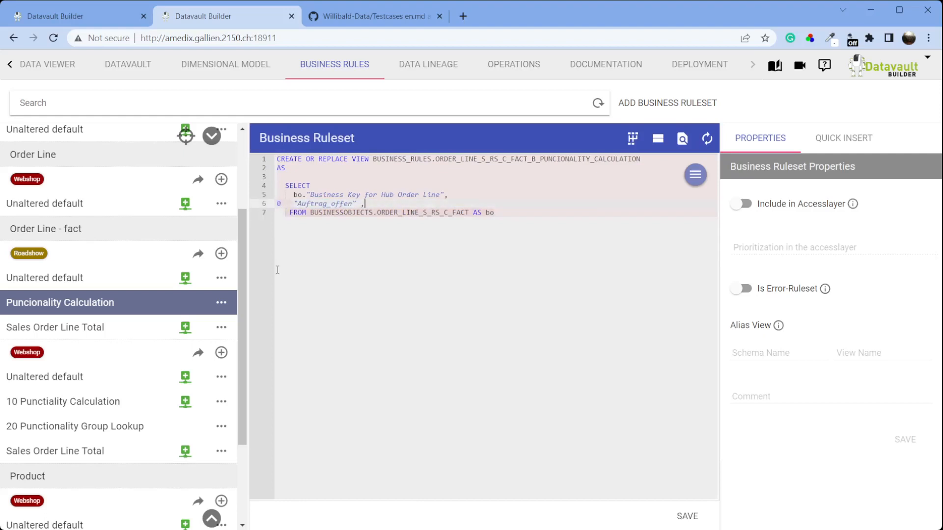
key(Return)
Step: Add the constant 1 named "Auftrag_vollständig_geliefert", copying the alias from the Webshop 10 Punctiality Calculation ruleset, and save the Roadshow ruleset
click(79, 17)
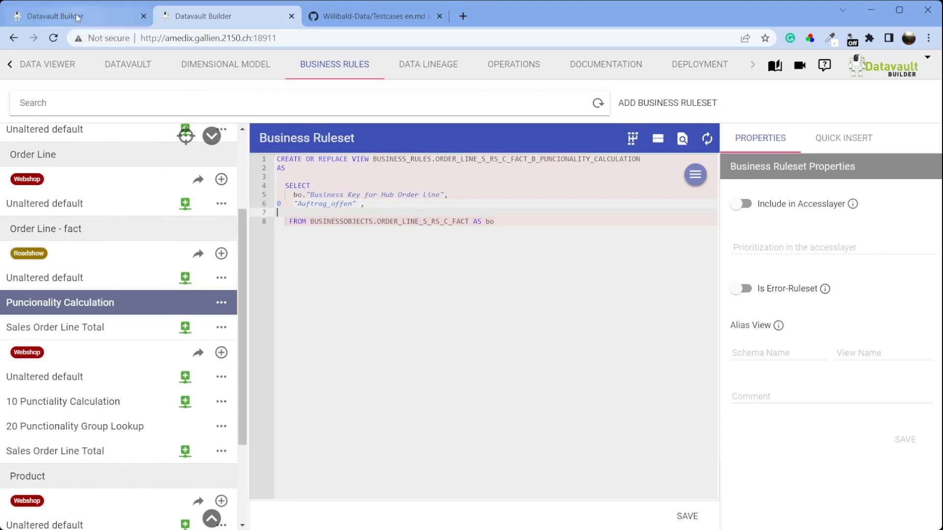
click(344, 239)
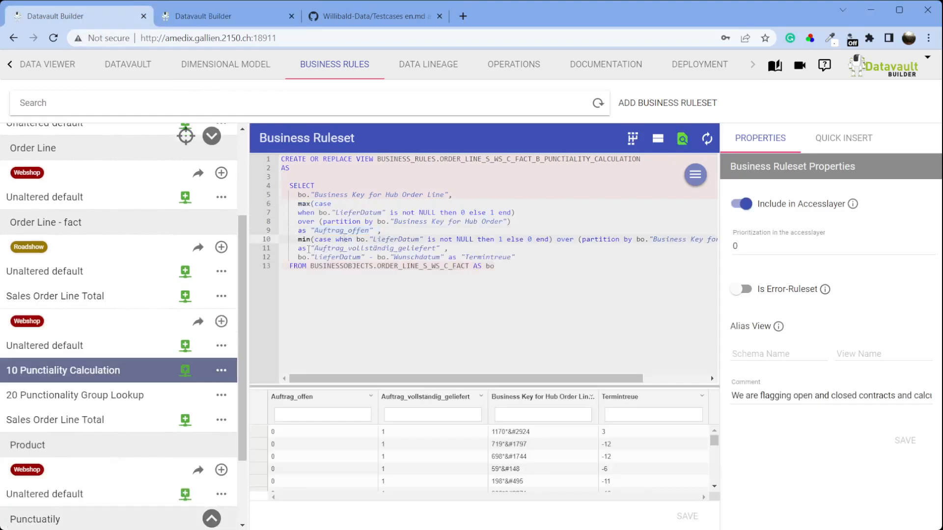
drag(311, 249, 440, 249)
key(ctrl+c)
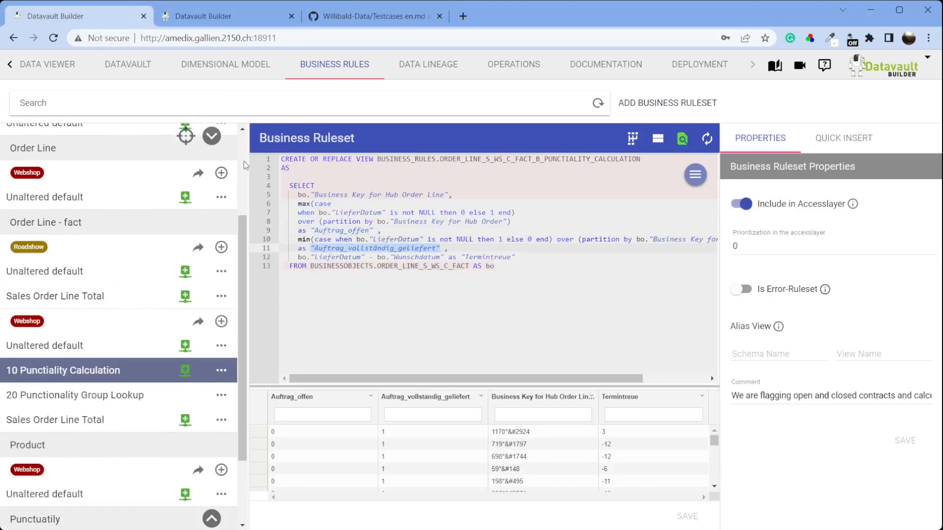
click(207, 20)
text(1)
key(Return)
key(ctrl+z)
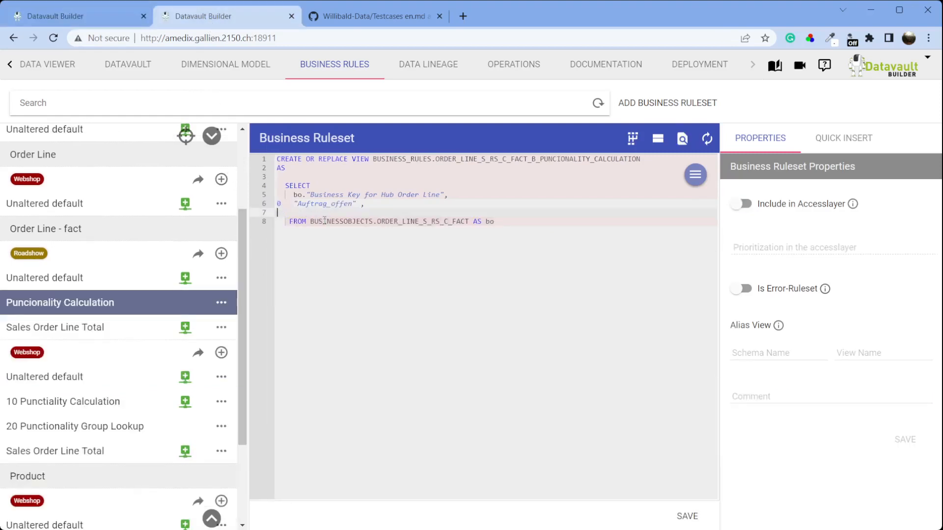
text(1)
key(Escape)
key(ctrl+v)
key(ctrl+s)
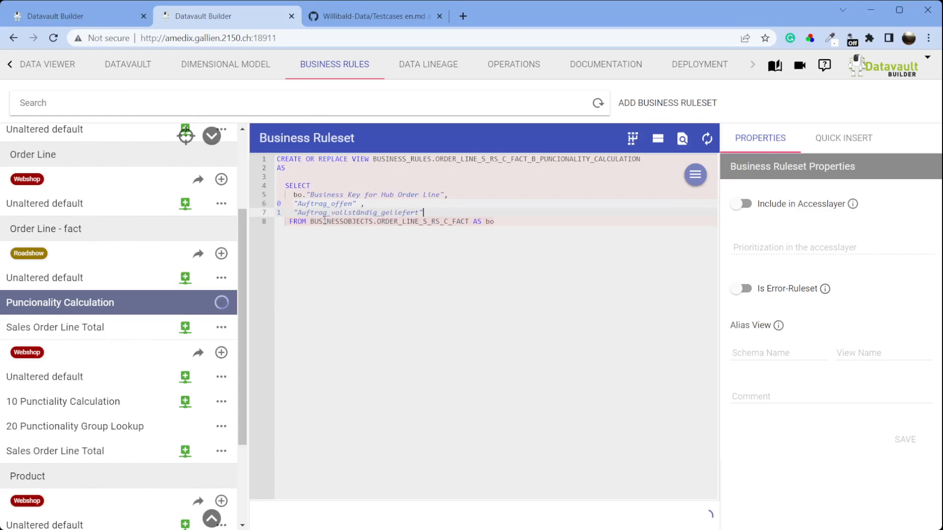
Step: Include the Roadshow Puncionality Calculation ruleset in the access layer and save its properties
click(740, 205)
click(905, 440)
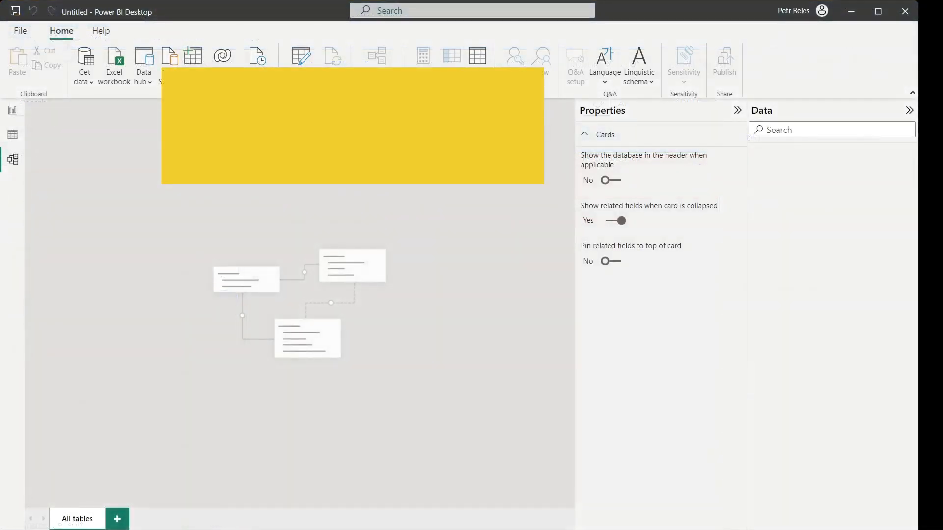
Step: Switch to Power BI Desktop, connect to the recent Snowflake DEMO_WH source and expand the ACCESSLAYER schema of the Willibald database
click(256, 74)
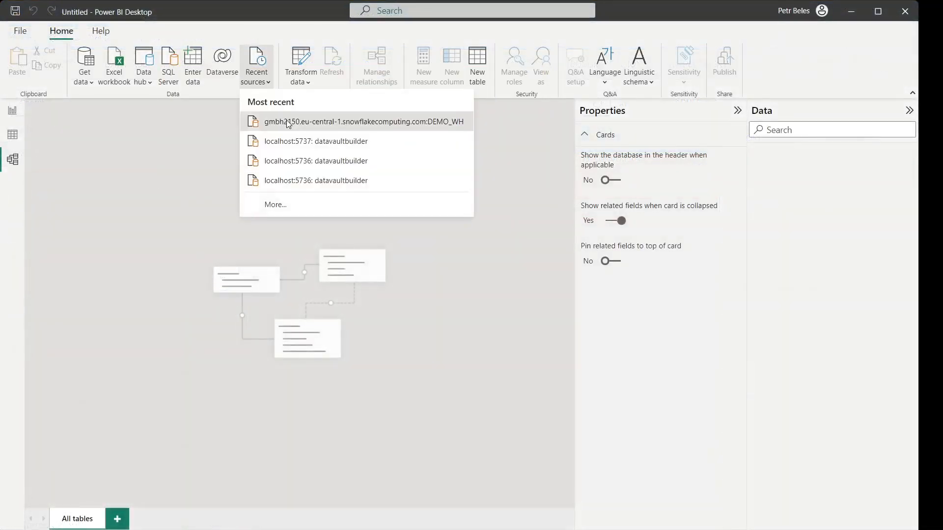
click(288, 122)
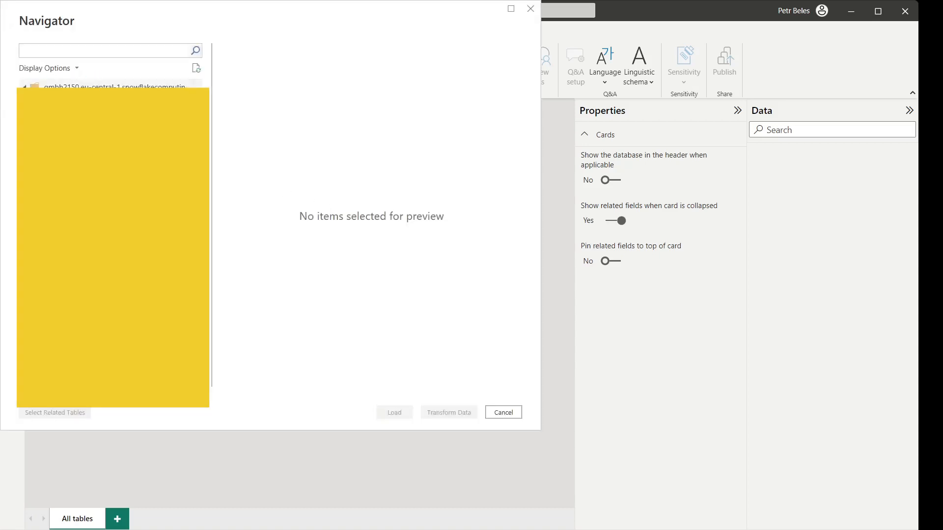
click(52, 55)
text(willi)
click(195, 51)
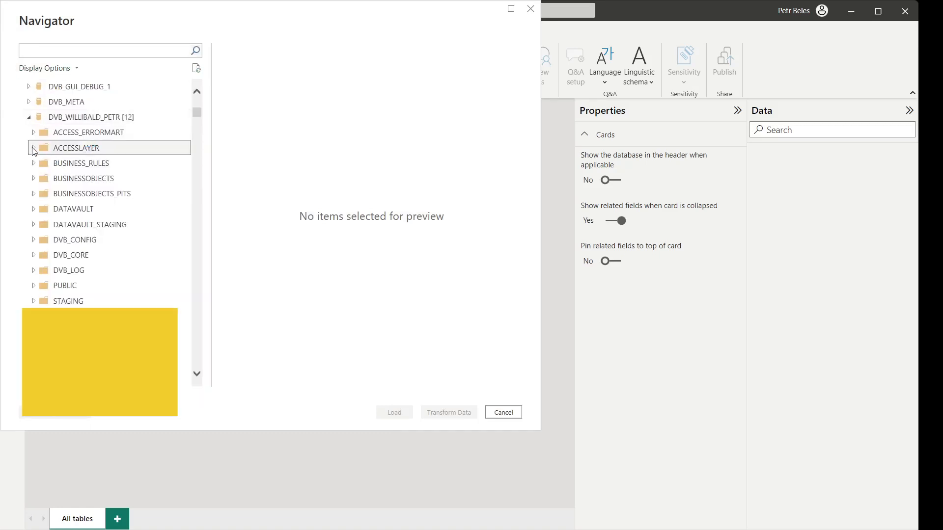
click(34, 148)
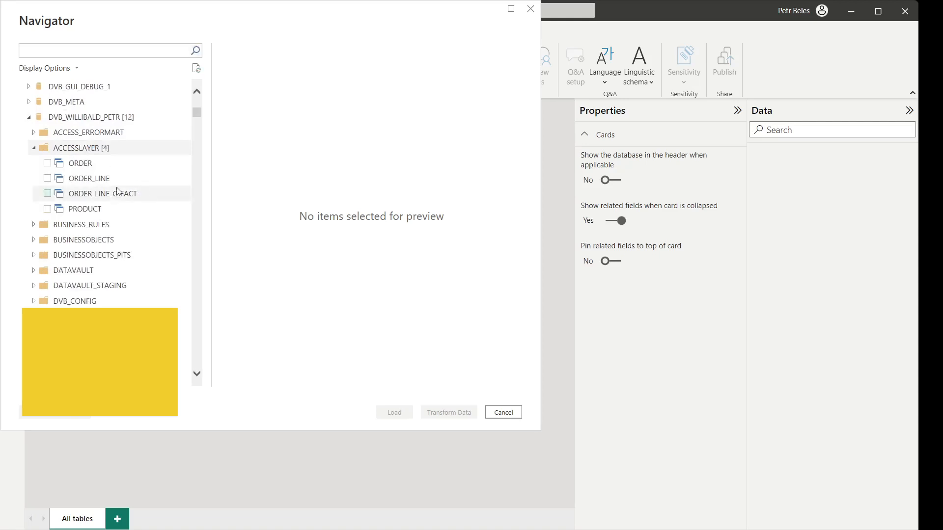
Step: Select the ORDER_LINE_C_FACT table for import and examine its key figure, business key and date columns in the preview
click(47, 193)
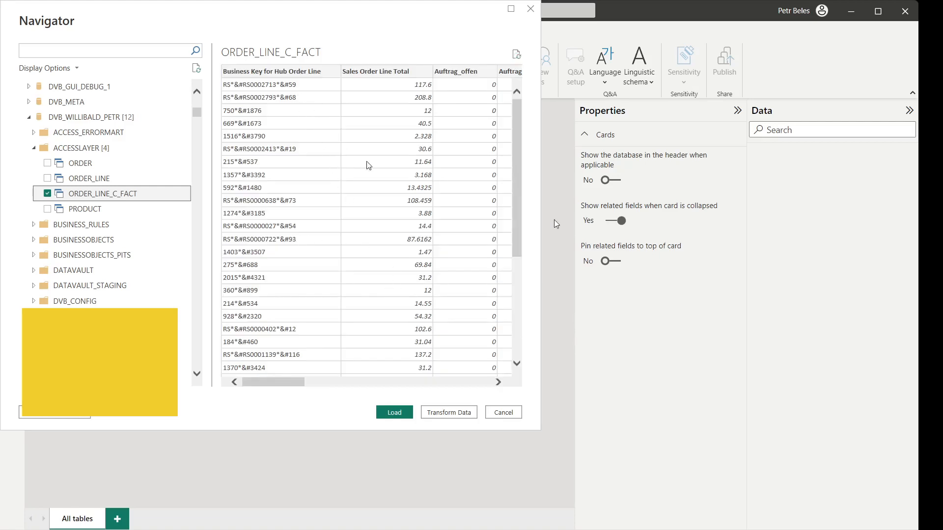
drag(296, 384, 334, 392)
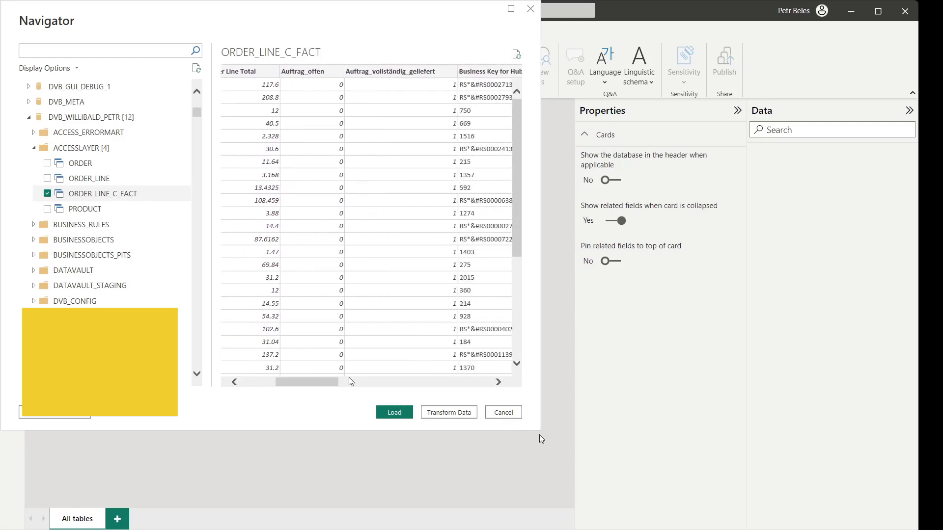
drag(316, 390, 354, 390)
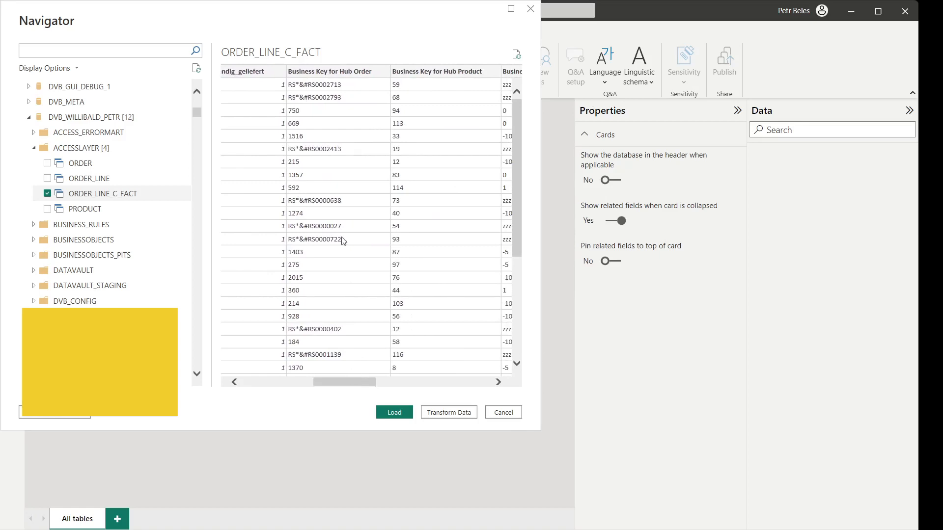
drag(354, 382, 379, 390)
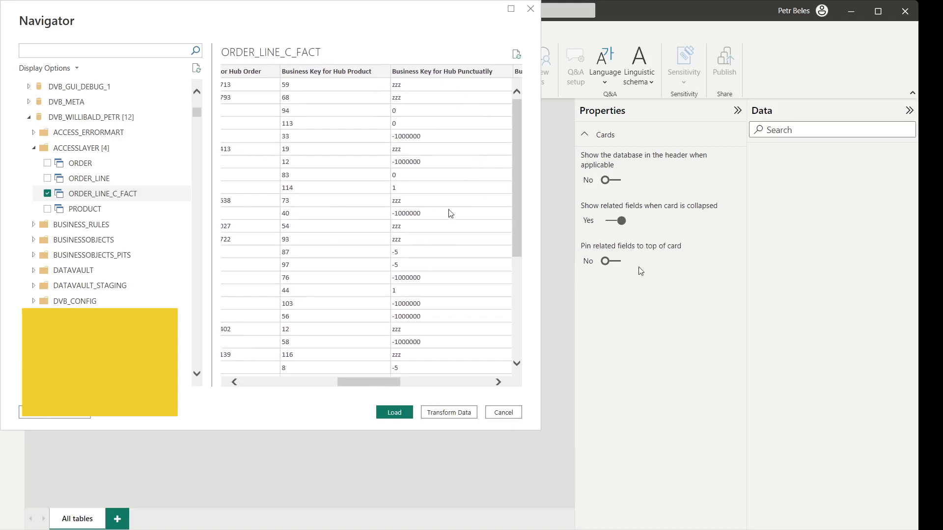
drag(377, 385, 480, 397)
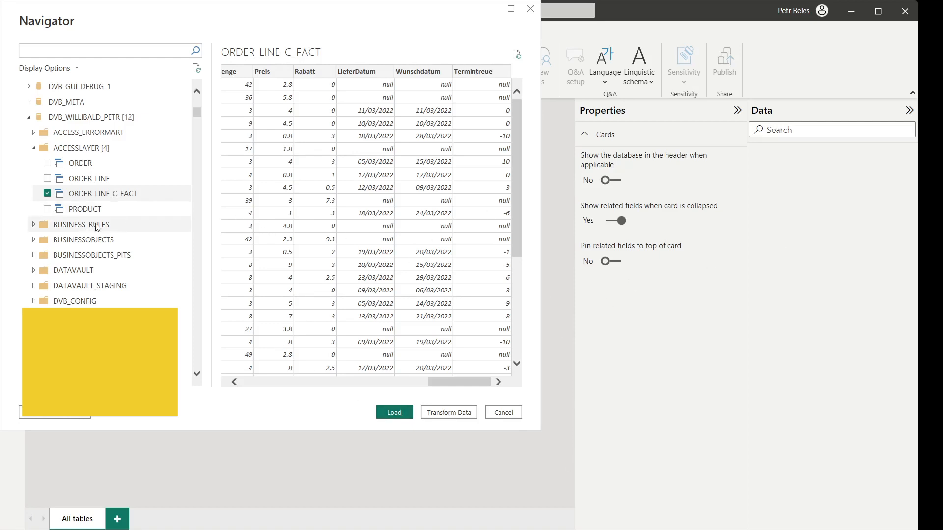
Step: Add the PRODUCT table to the selection, check its category columns and load both tables in Import mode
click(100, 210)
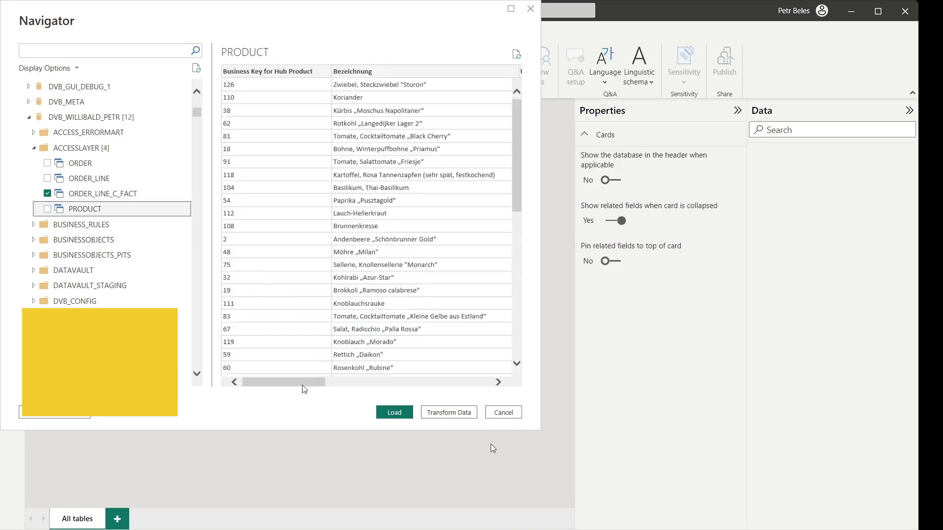
drag(305, 385, 473, 396)
click(48, 210)
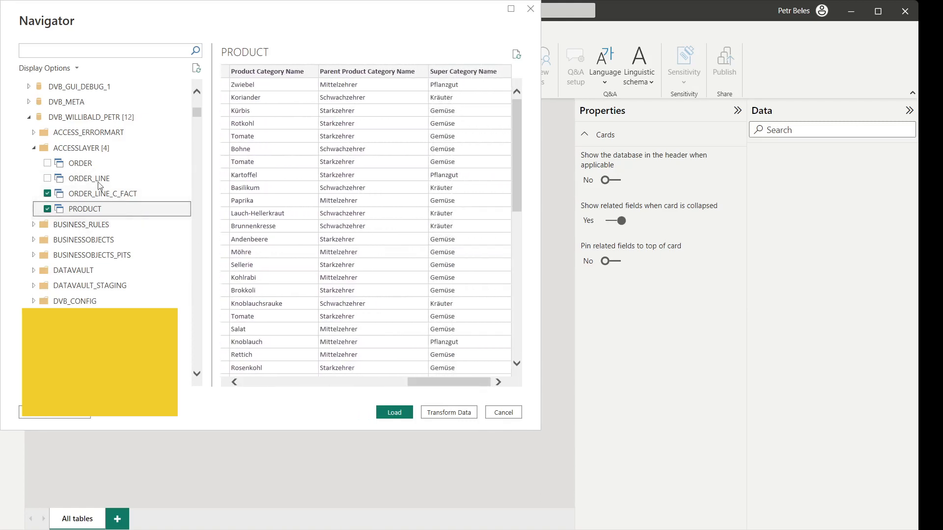
click(395, 413)
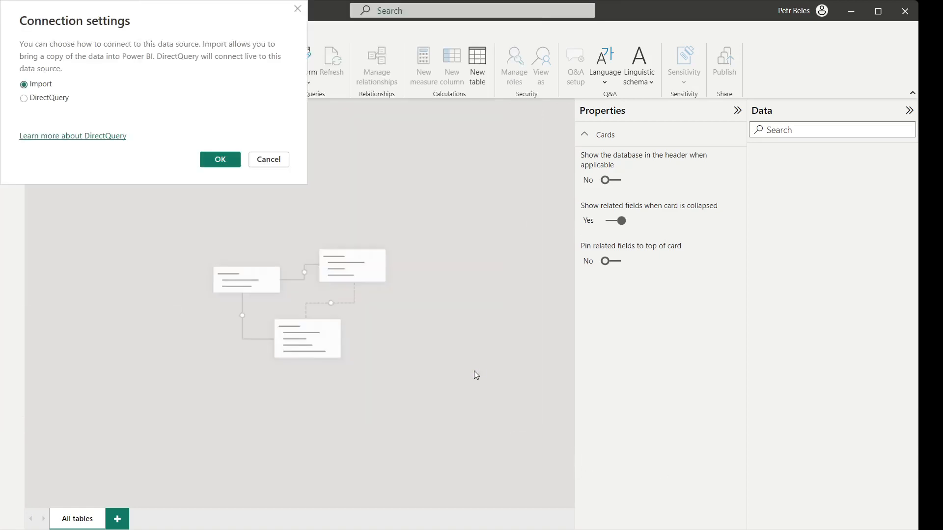
click(210, 161)
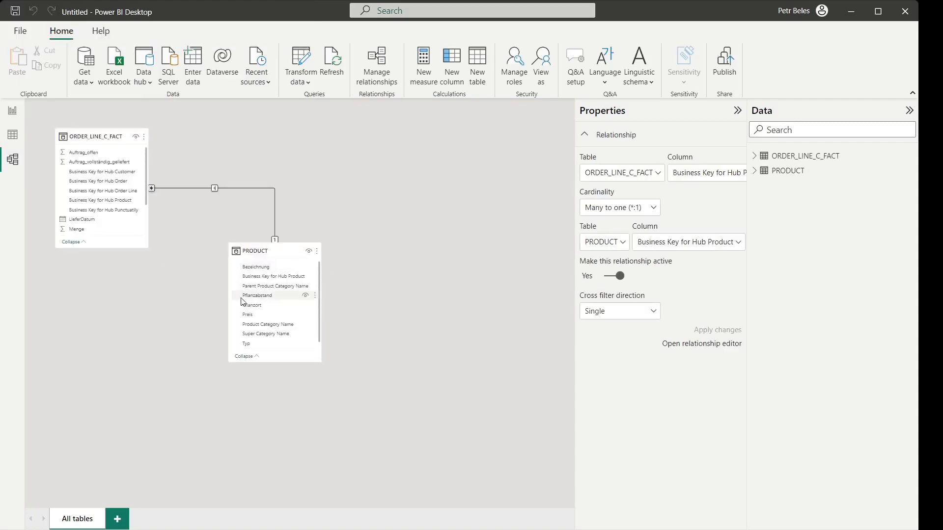
Step: Replace the Sum of Menge chart on the report page with an empty stacked column chart in focus mode
click(12, 110)
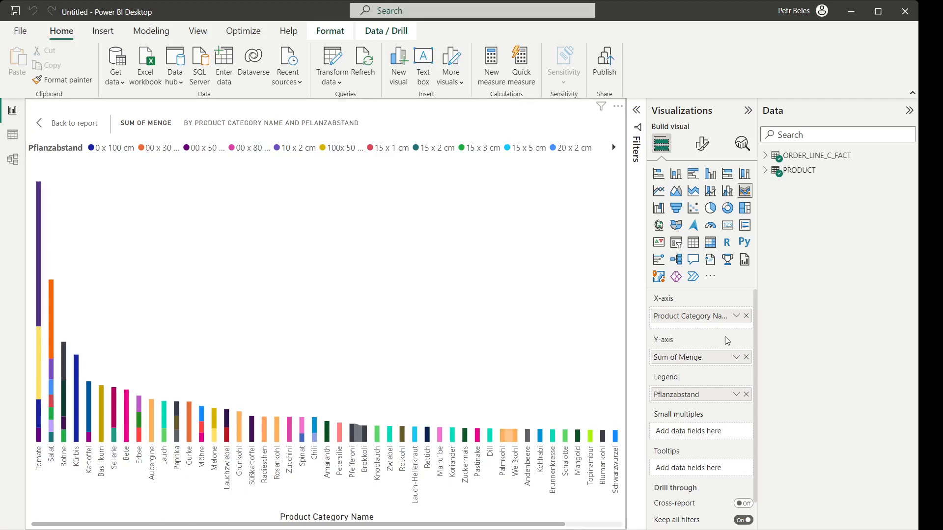
click(58, 123)
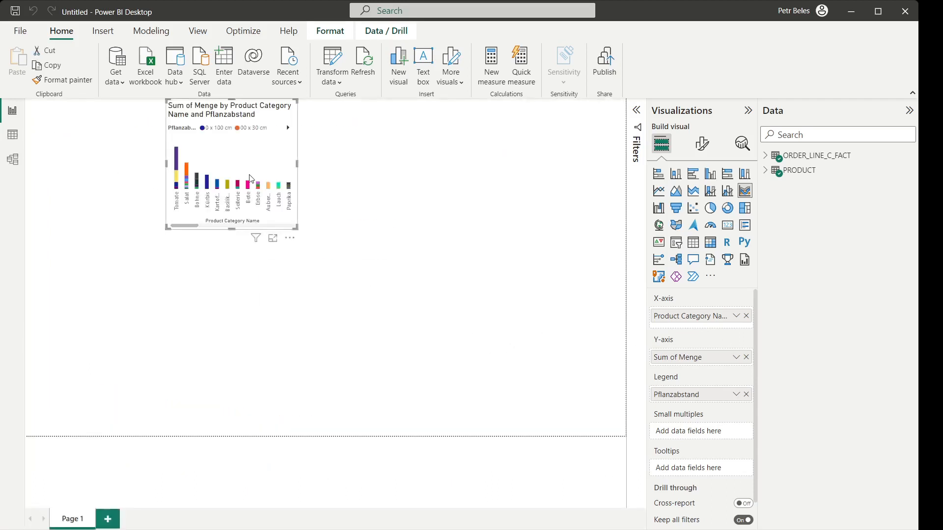
key(Delete)
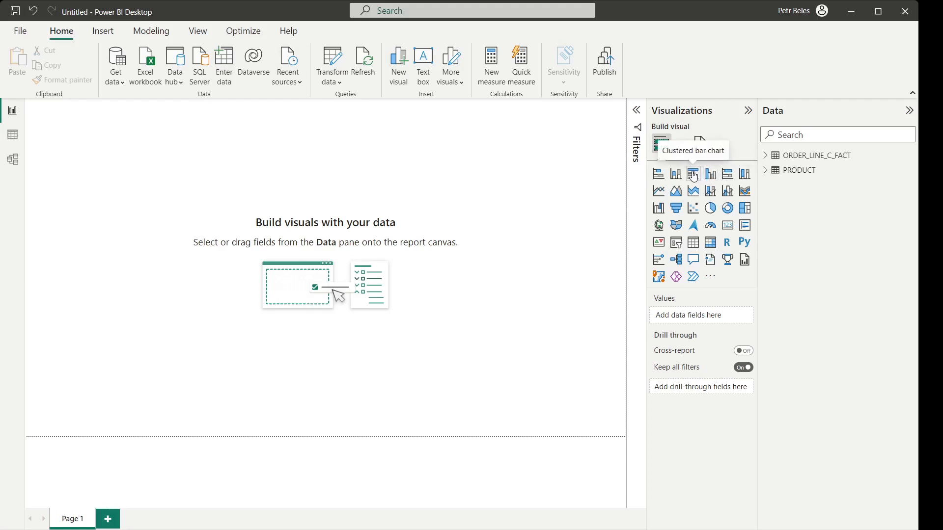
click(677, 174)
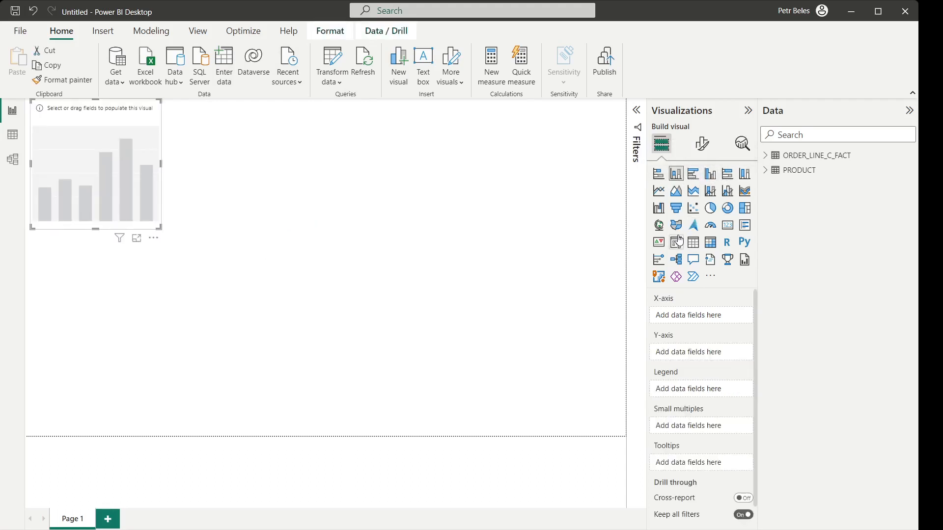
click(136, 239)
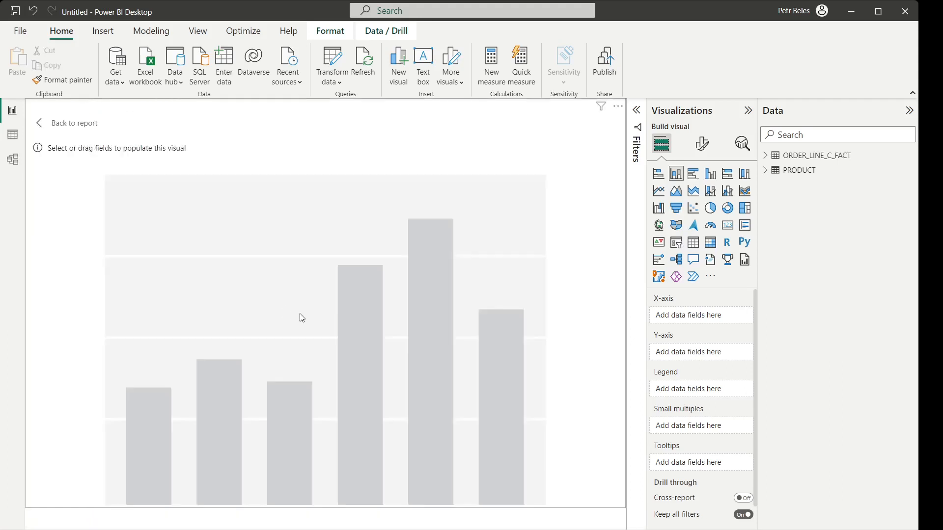
Step: Plot Sales Order Line Total on the Y-axis by Product Category Name on the X-axis
click(774, 176)
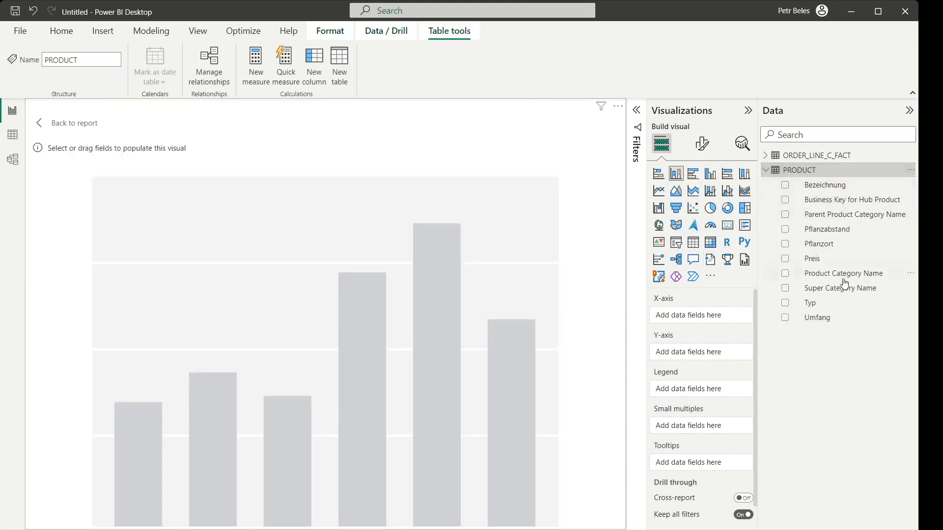
drag(825, 289, 696, 392)
click(766, 156)
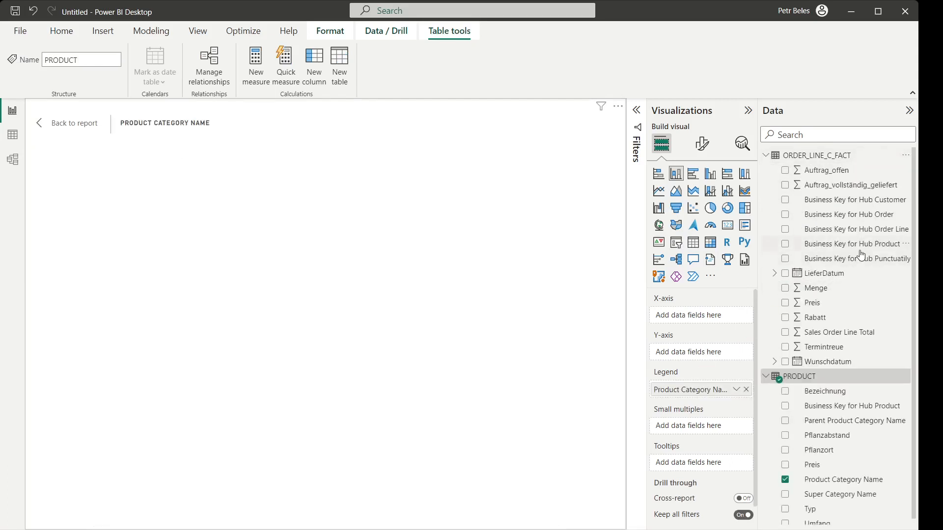
drag(831, 332, 698, 356)
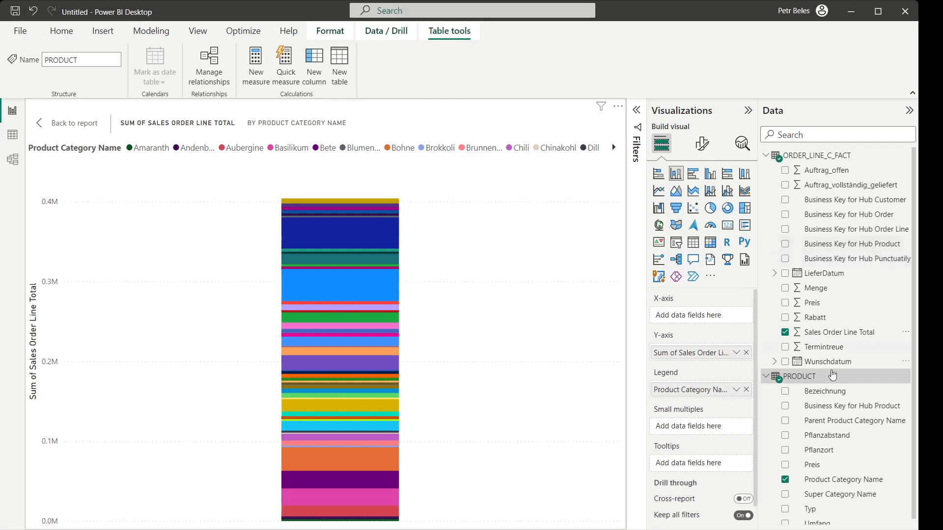
drag(702, 390, 712, 317)
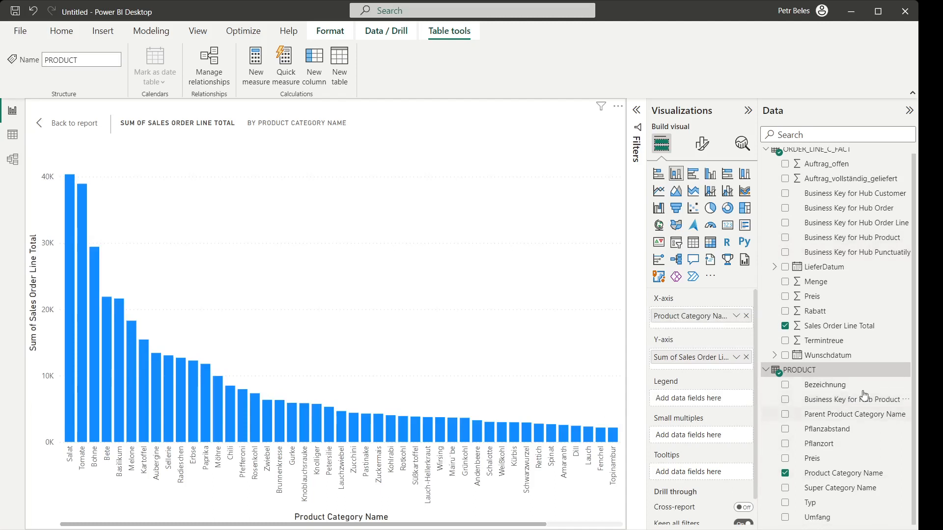
Step: Split the chart's columns by using Auftrag_vollständig_geliefert from the fact table as the legend
click(775, 274)
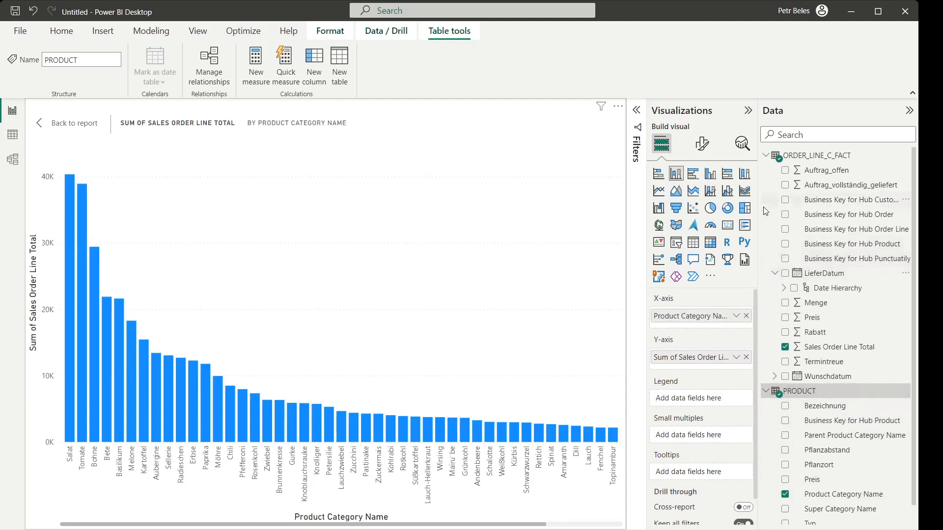
click(775, 274)
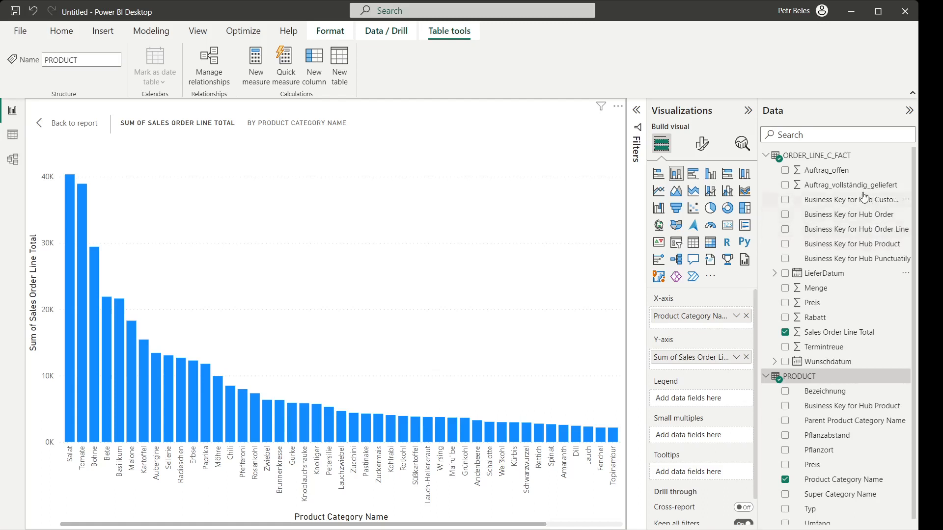
click(848, 187)
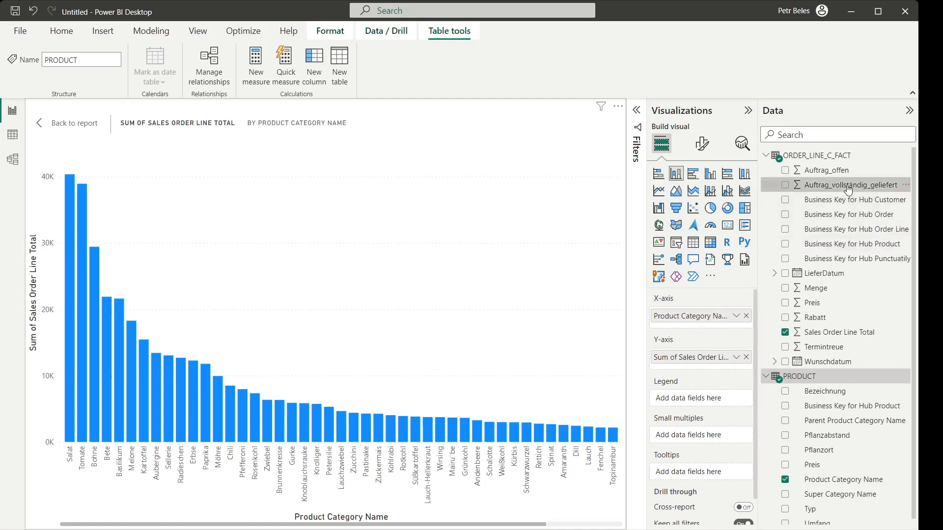
click(824, 174)
click(825, 188)
drag(825, 188, 710, 401)
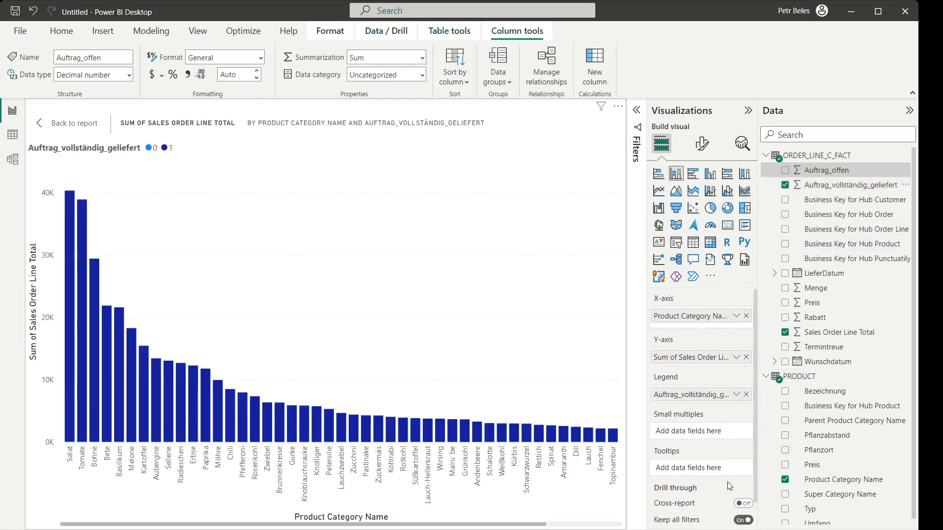
Step: Highlight the legend values 0 and 1 in turn to compare their sales, and clear the highlighting
click(157, 152)
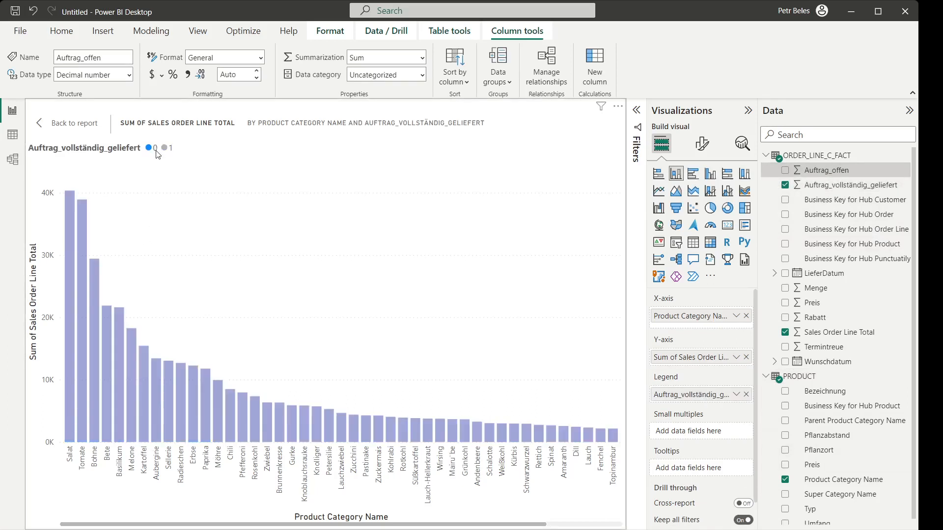
click(167, 149)
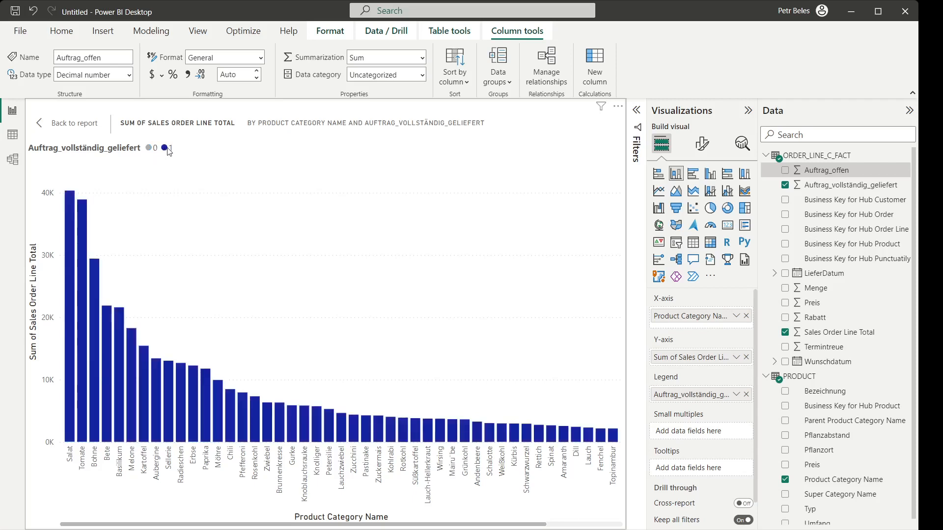
click(149, 147)
click(148, 147)
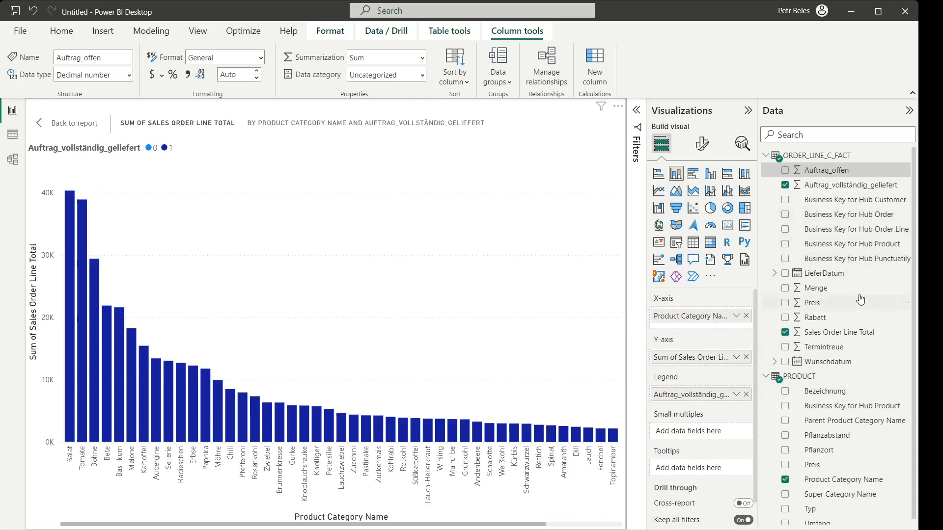
Step: Change the X-axis to Super Category Name and the legend to Product Category Name, and return to the model view
drag(840, 494, 717, 327)
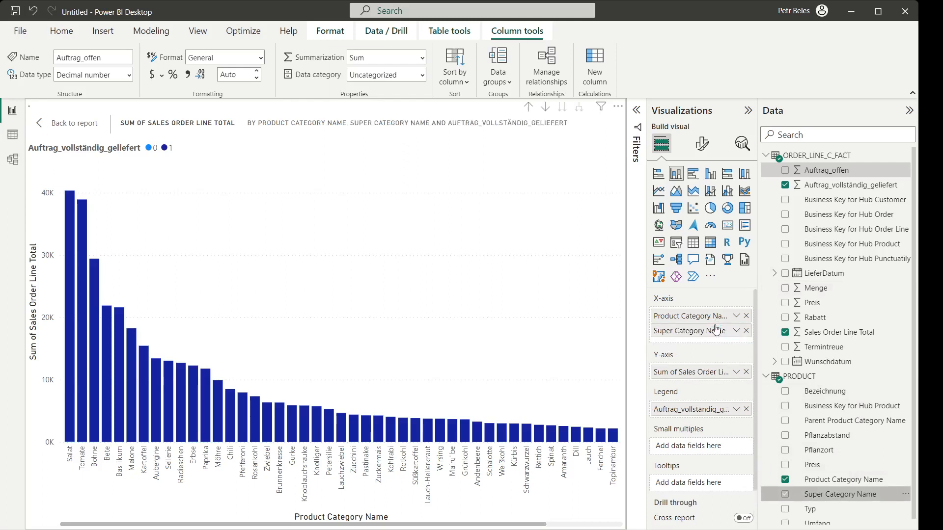
click(745, 322)
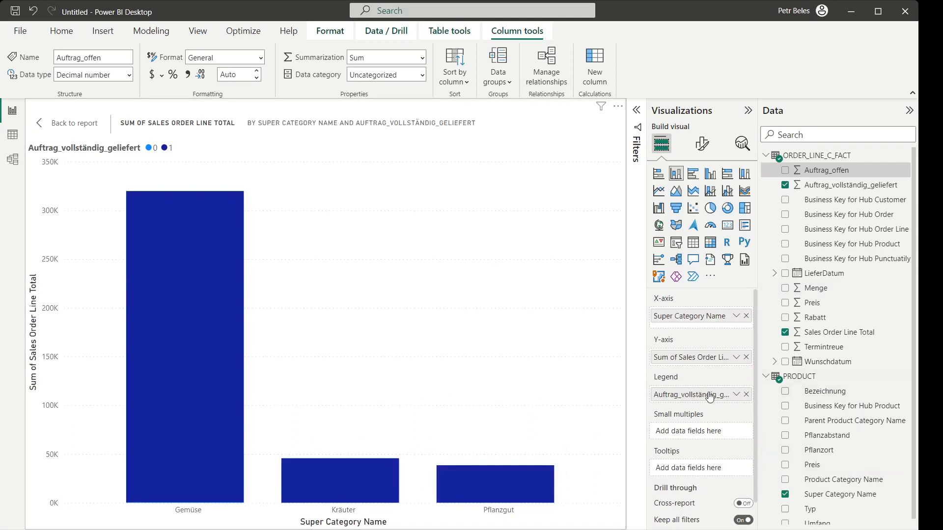
click(746, 394)
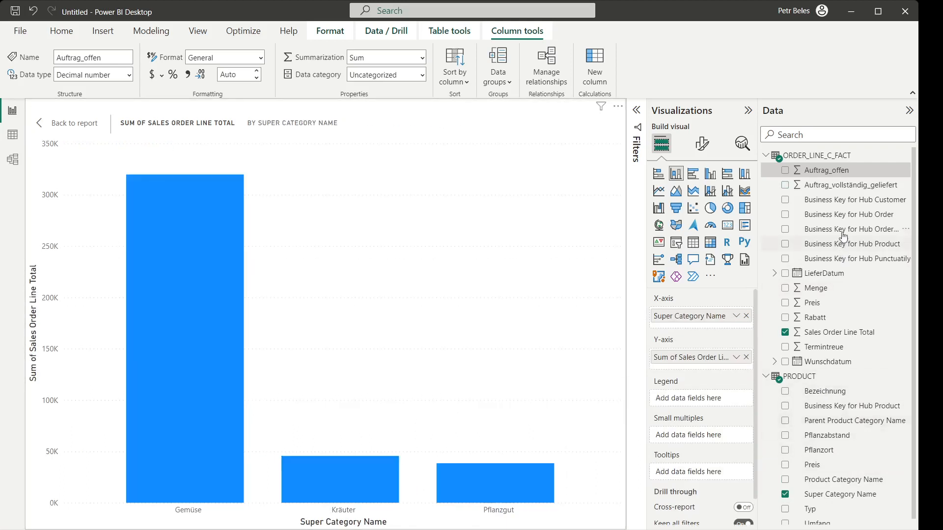
drag(810, 478, 717, 399)
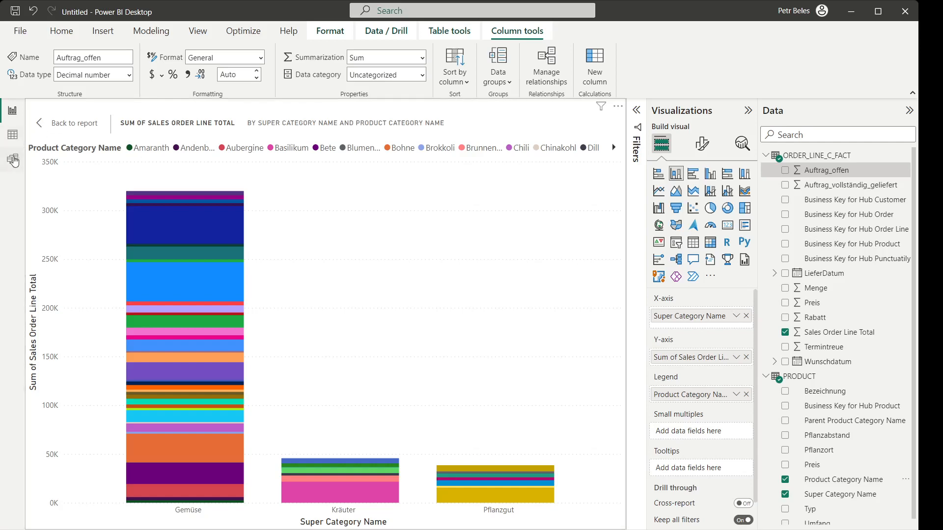
click(12, 159)
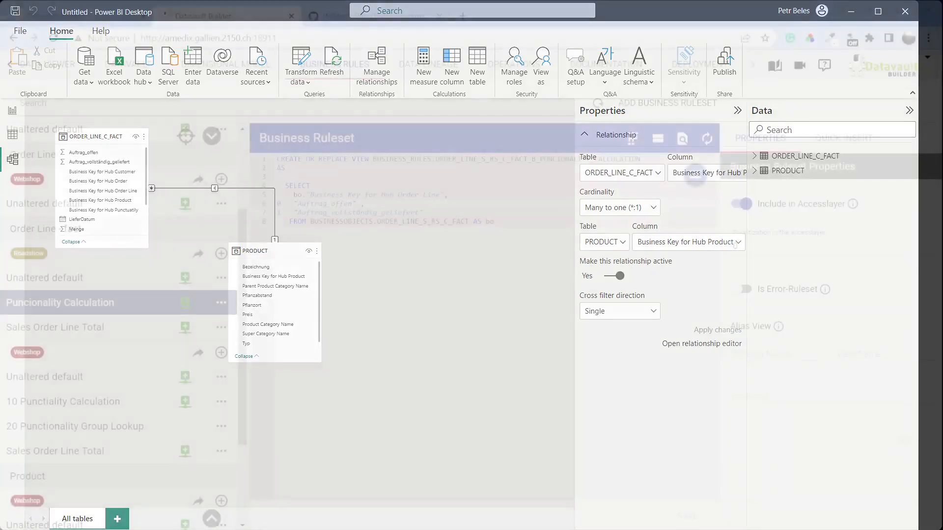
Step: Switch to Datavault Builder, include the Punctuatily All Values ruleset in the access layer and save its properties
scroll(186, 136, up, 3)
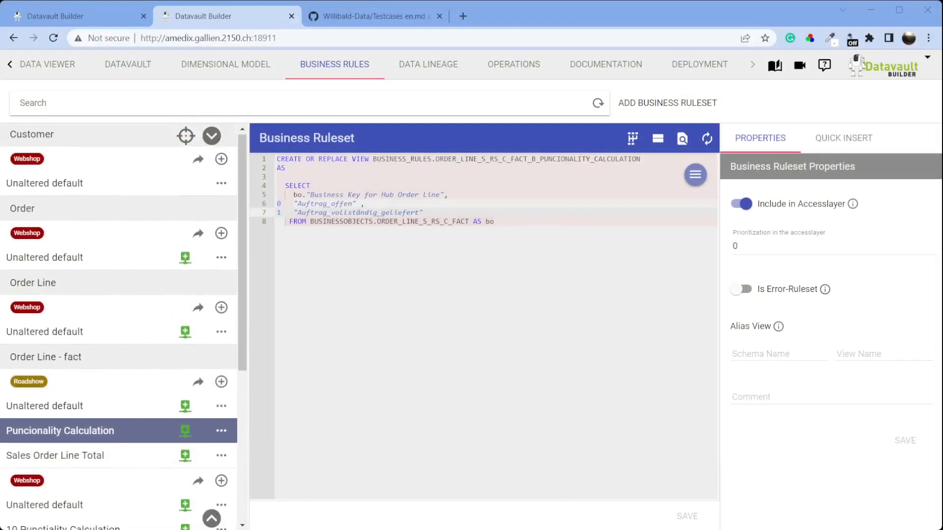
scroll(186, 136, down, 5)
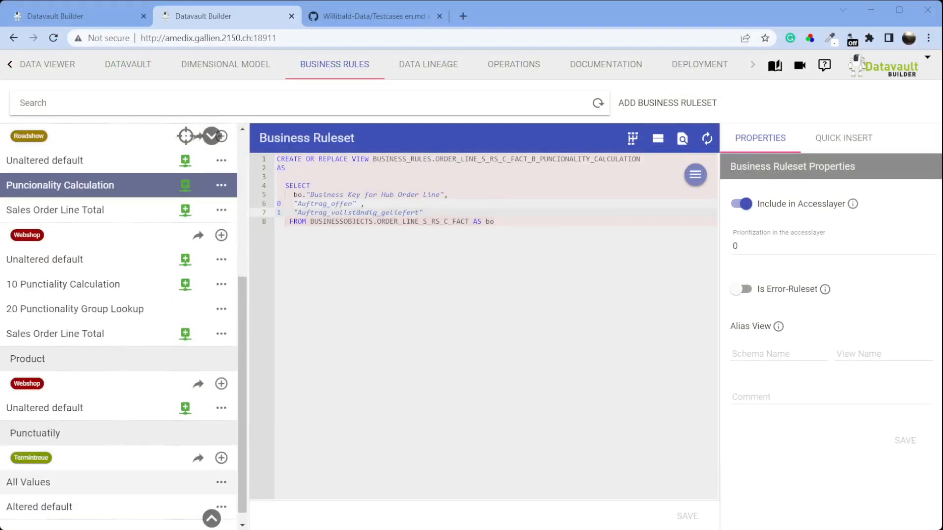
click(98, 482)
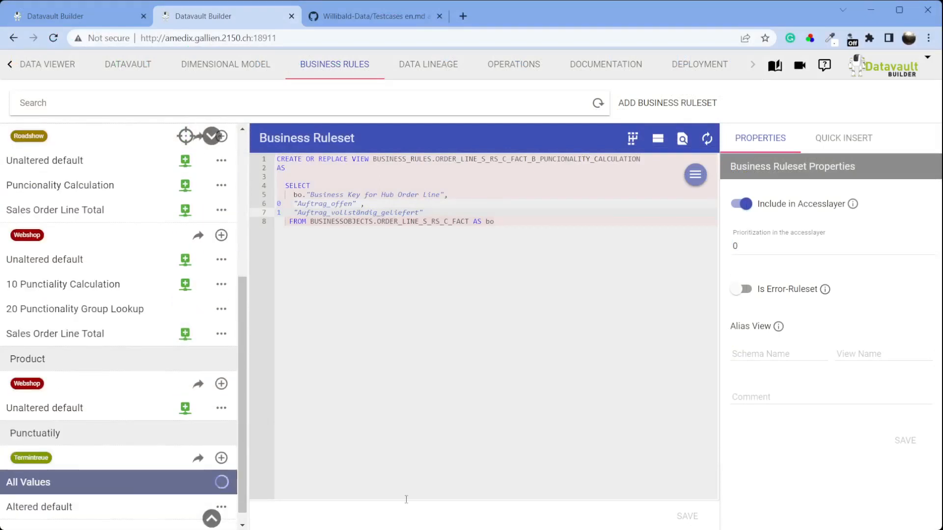
click(741, 205)
click(905, 440)
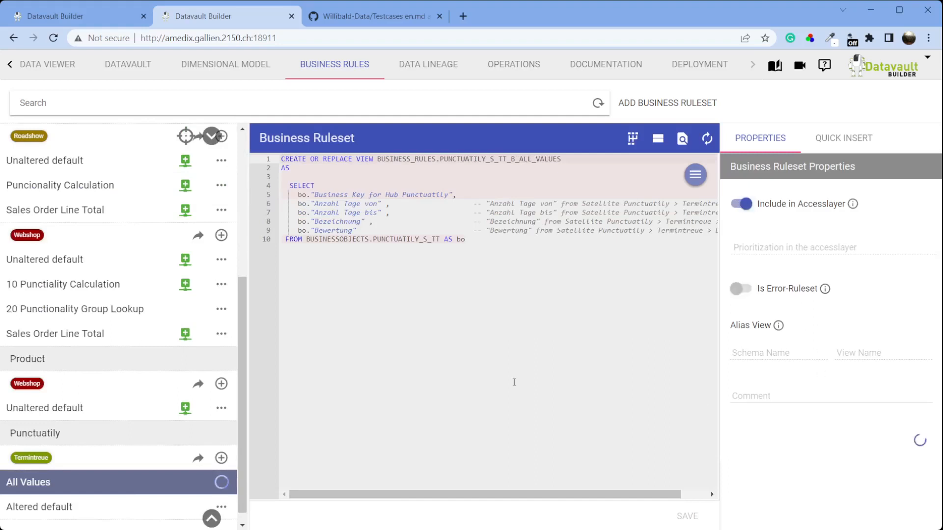
Step: Start a new business object in the dimensional model with Customer as its start hub
scroll(143, 339, up, 2)
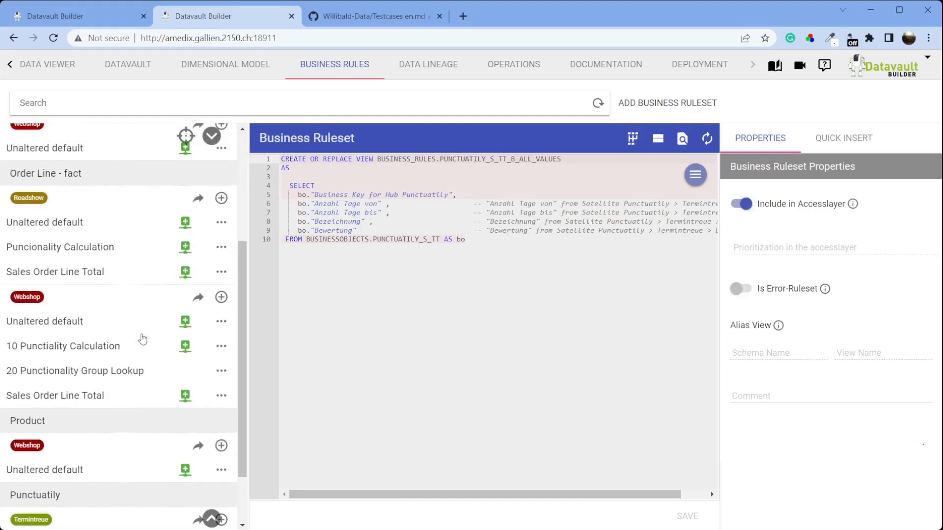
scroll(155, 356, up, 6)
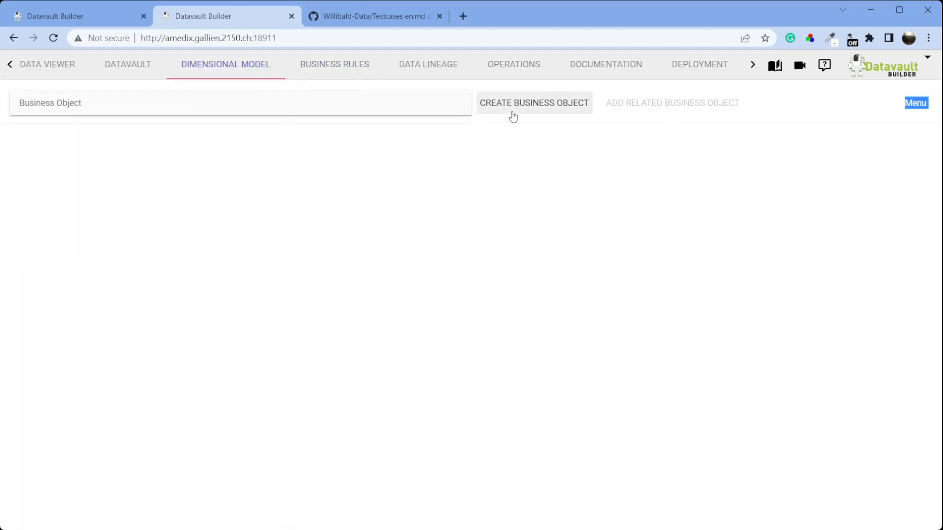
click(513, 107)
click(288, 155)
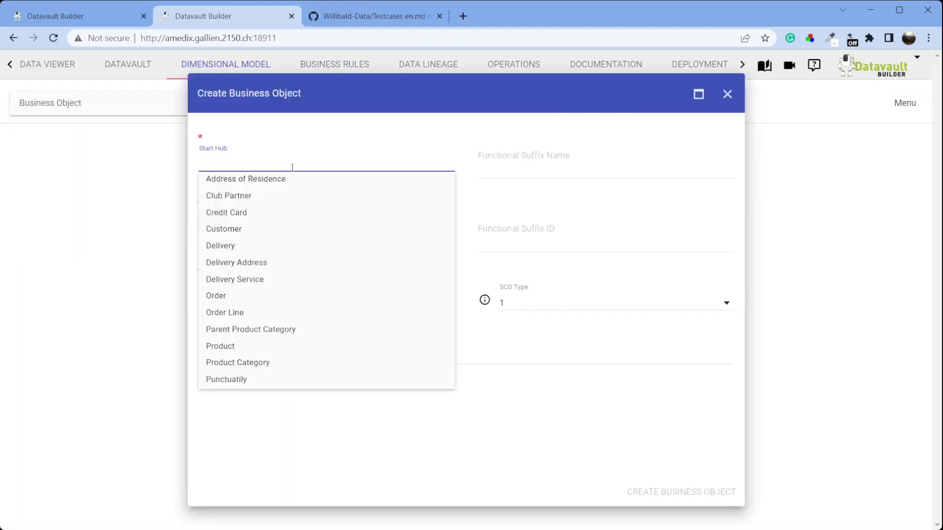
text(Custo)
key(Tab)
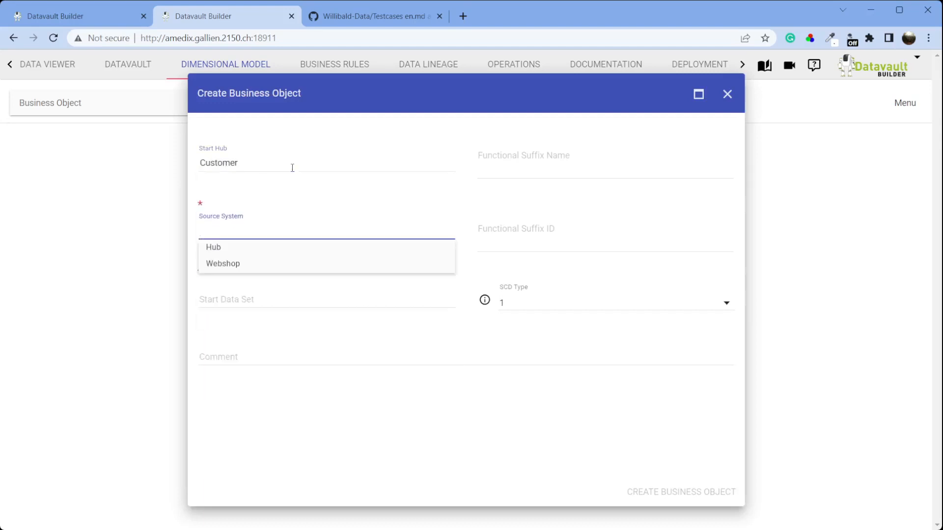
Step: Set the source system to Webshop, the start data set to Default of Kunde_U_dbo and the functional suffix name to "As is"
click(274, 260)
click(267, 300)
click(268, 322)
click(523, 168)
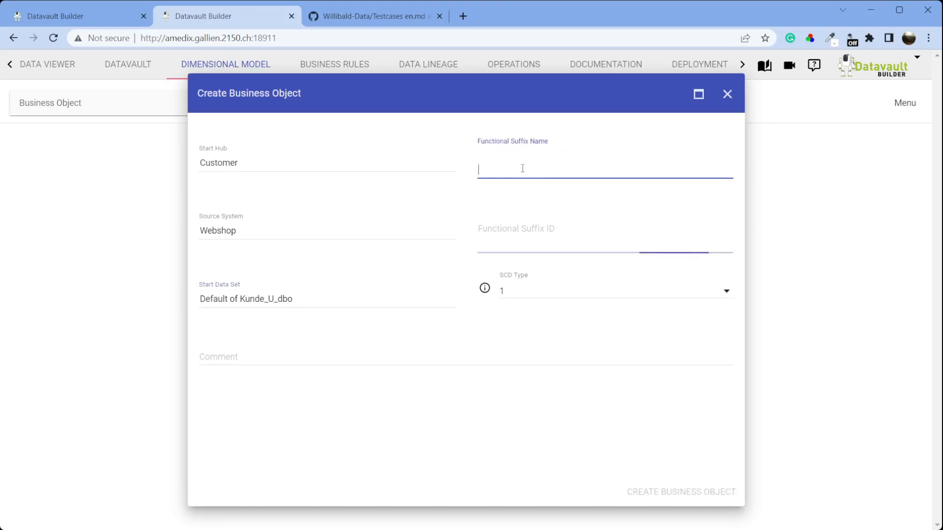
text(As is)
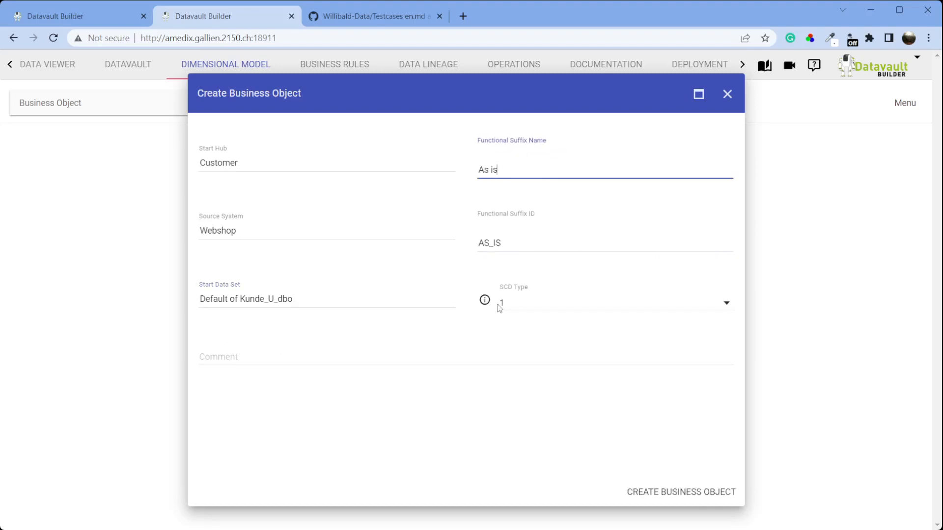
Step: Create the Customer - As is business object and assign the Kunde_U_dbo source columns that match its output columns
click(681, 491)
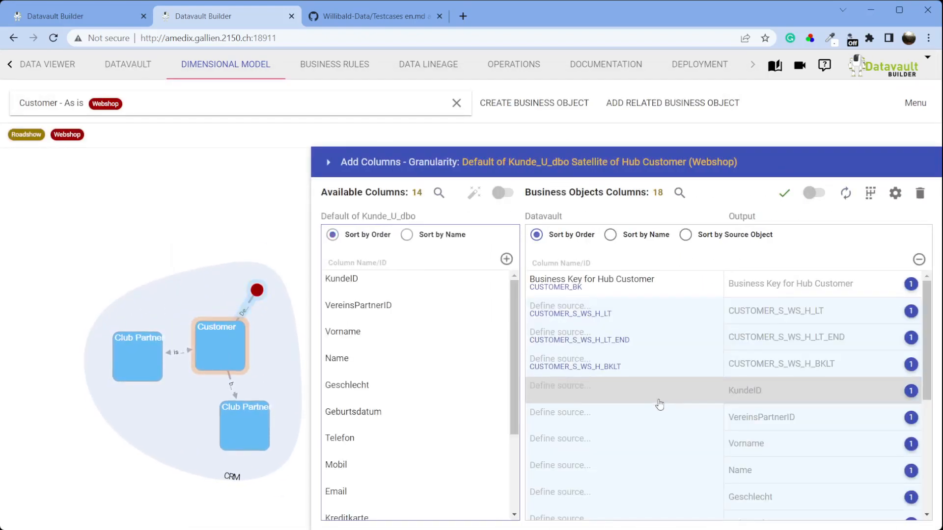
click(503, 193)
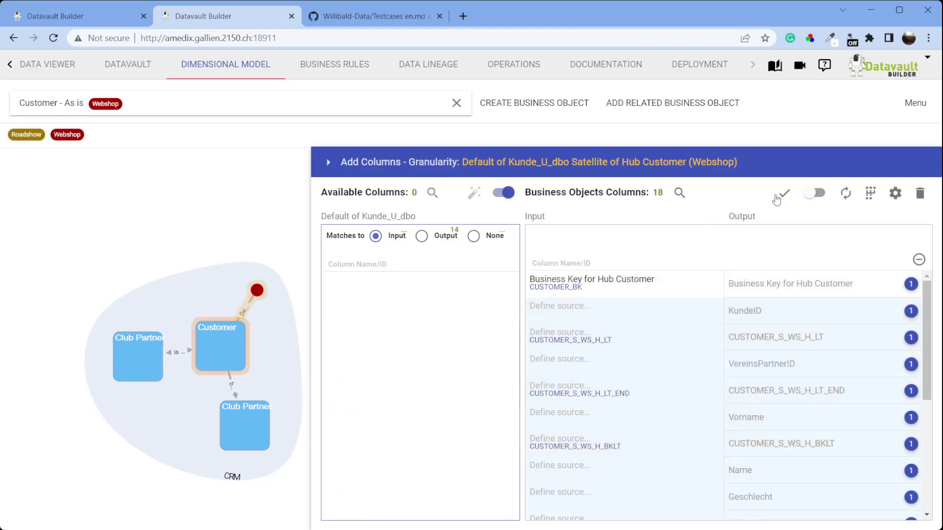
click(422, 237)
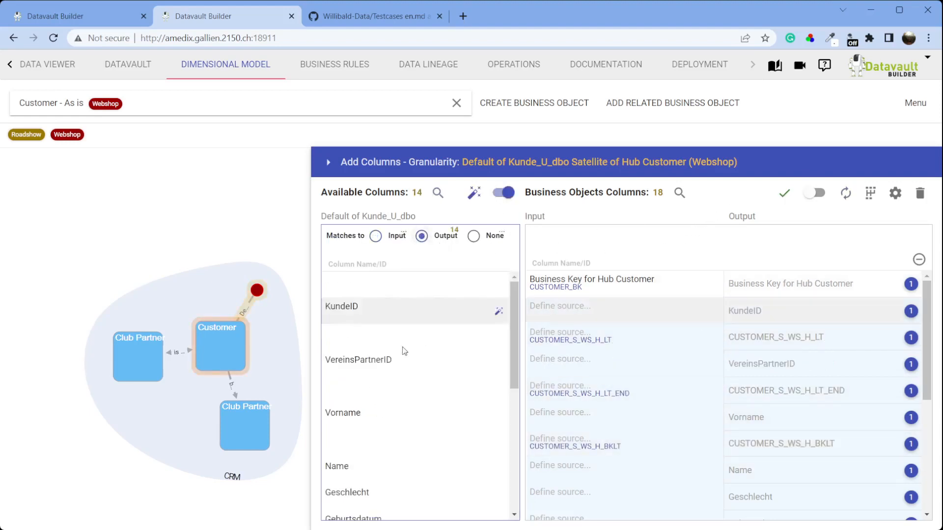
click(784, 193)
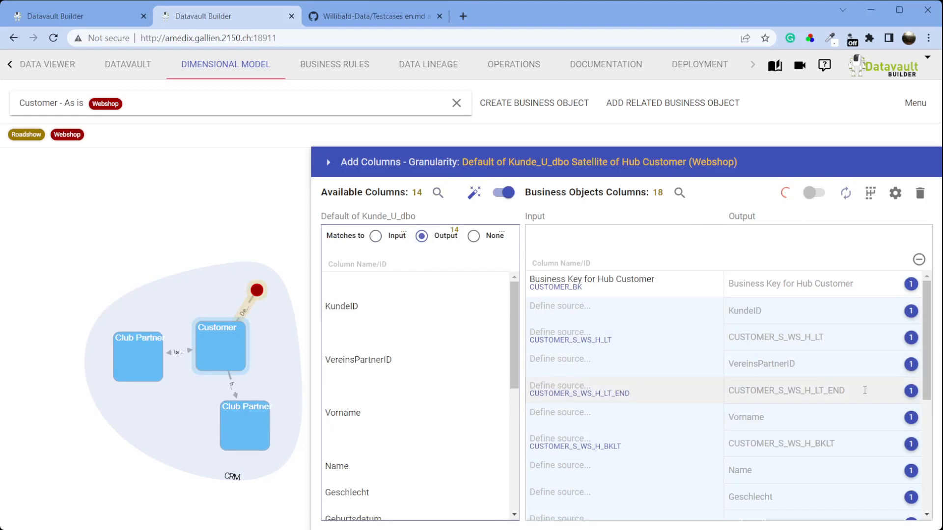
scroll(801, 348, down, 4)
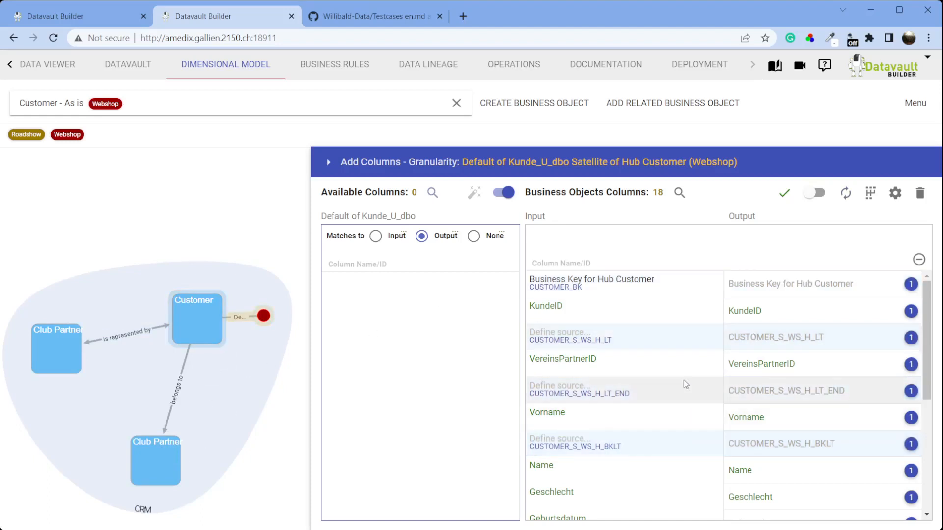
Step: Include the Unaltered default ruleset of Customer - As is in the access layer and save its properties
click(334, 65)
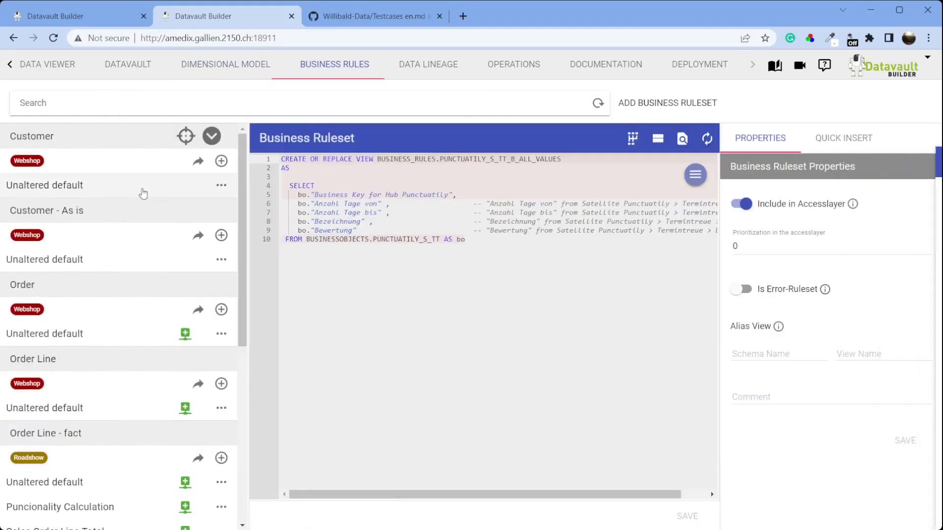
click(72, 255)
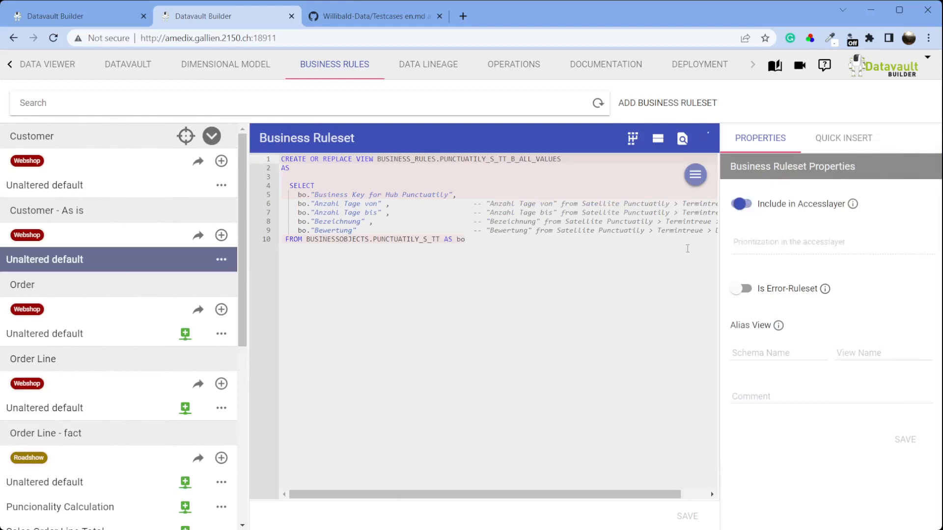
click(742, 205)
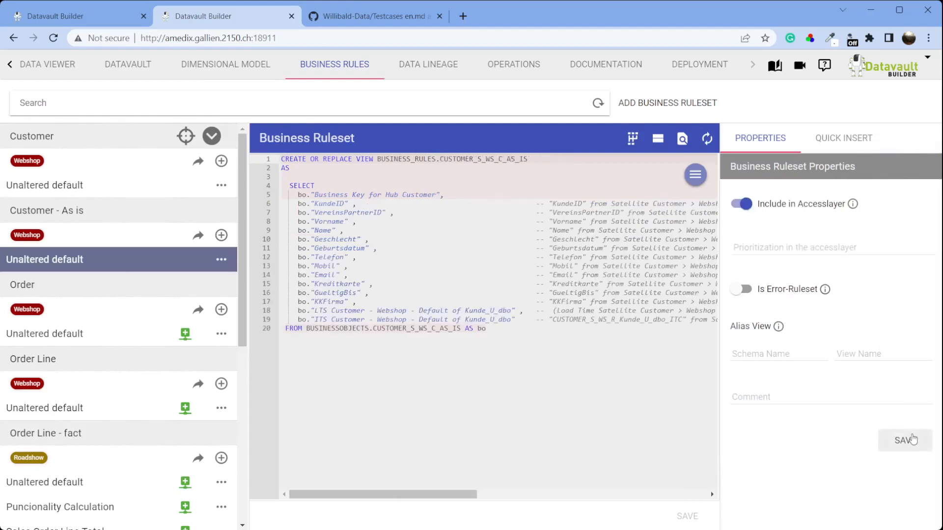
click(910, 442)
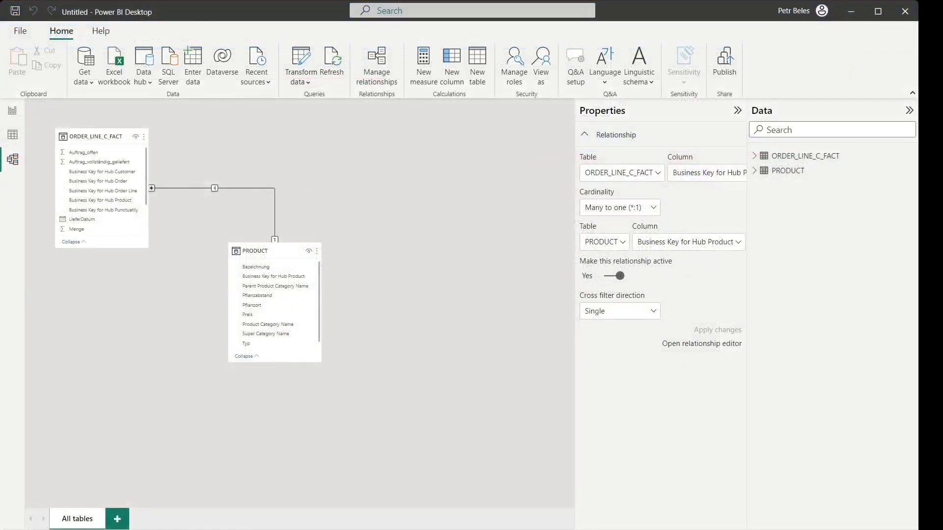
Step: Switch to Power BI, reopen the data source navigator, clear the table search and expand the ACCESSLAYER schema
right_click(829, 259)
click(329, 89)
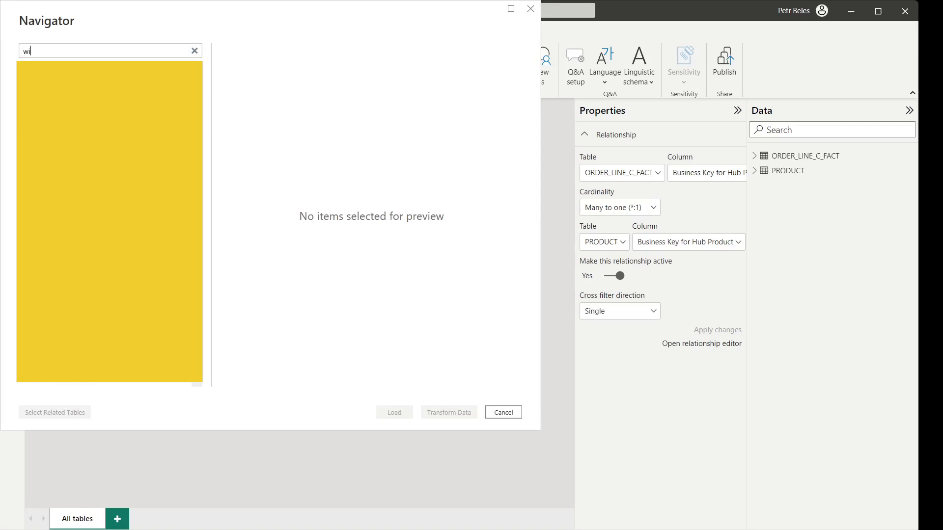
key(BackSpace)
key(BackSpace)
key(BackSpace)
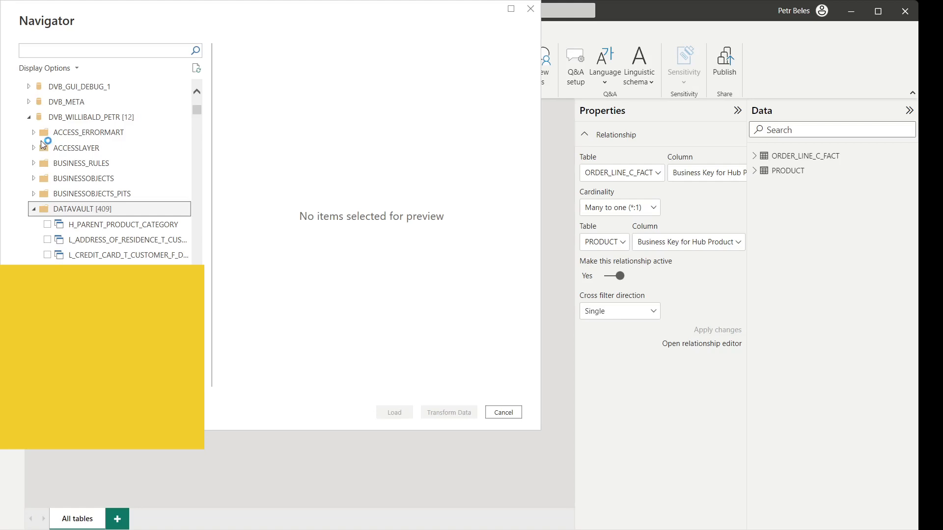
click(43, 145)
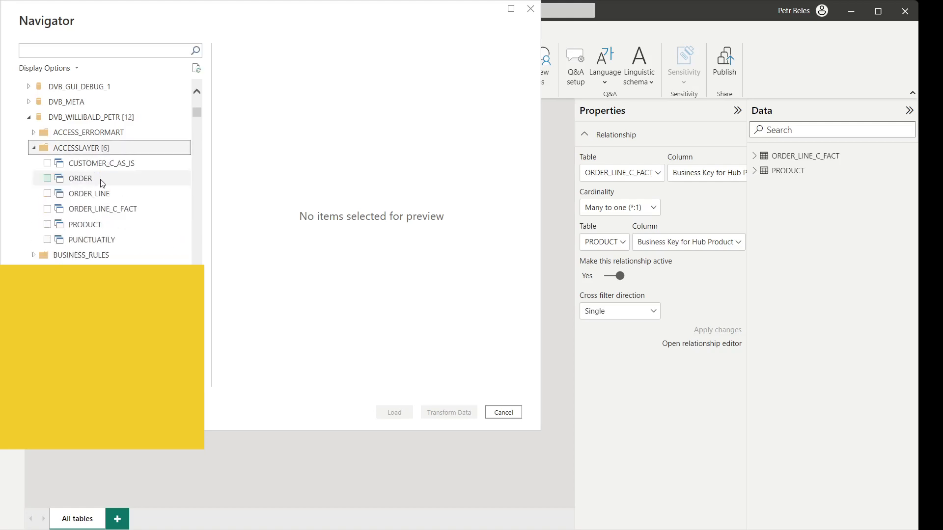
Step: Load the PUNCTUATILY and CUSTOMER_C_AS_IS tables from the access layer in Import mode
click(47, 240)
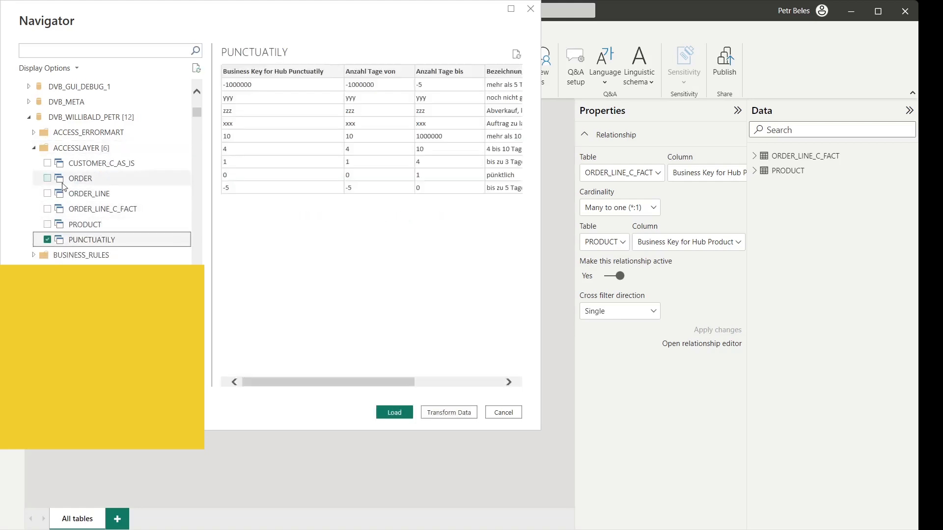
click(47, 163)
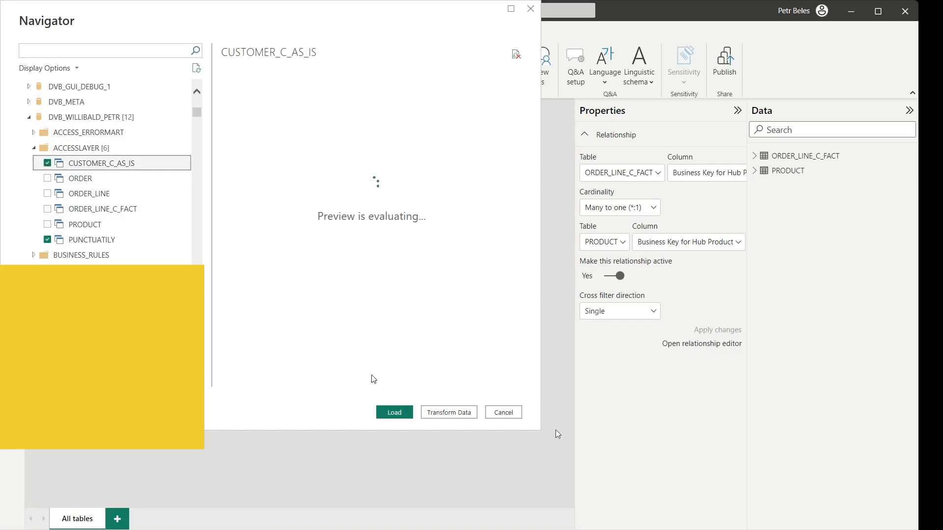
click(395, 413)
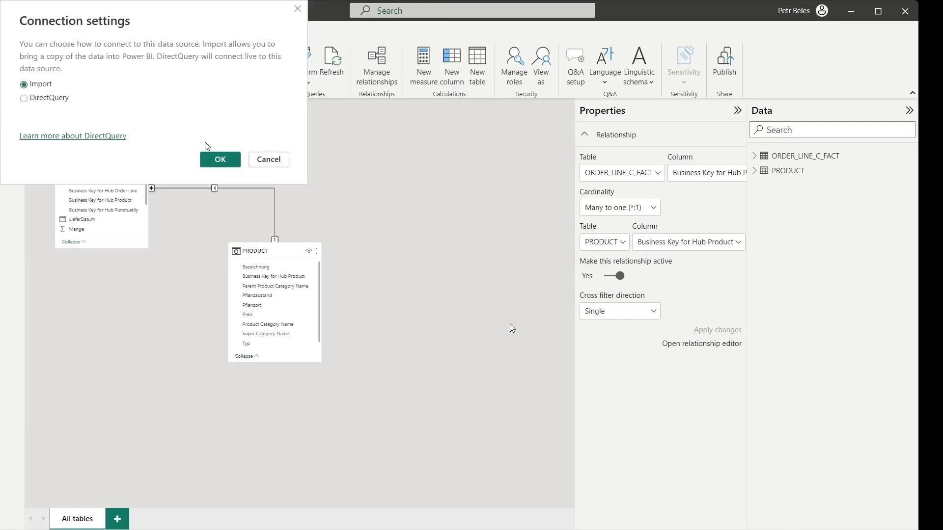
click(213, 164)
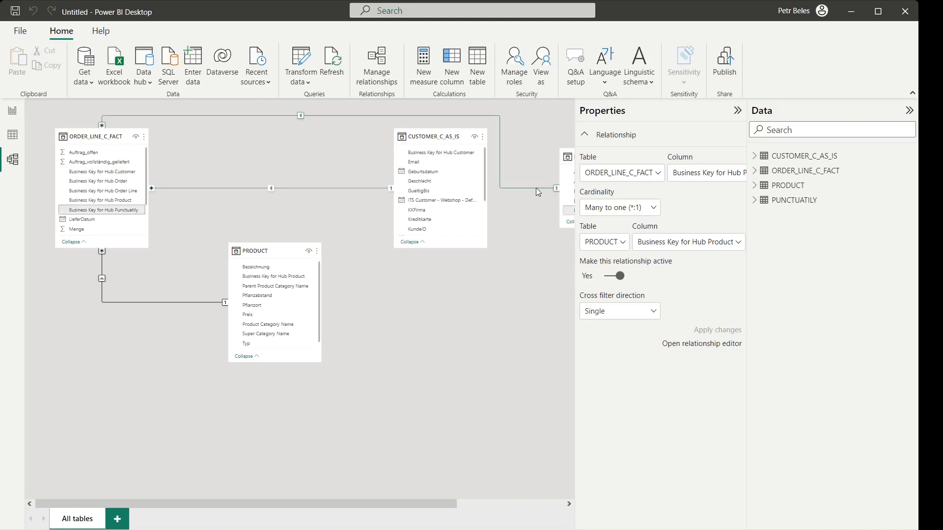
Step: Rearrange the model diagram with PUNCTUATILY beside the fact table, CUSTOMER_C_AS_IS farther out and PRODUCT below
drag(380, 502, 450, 502)
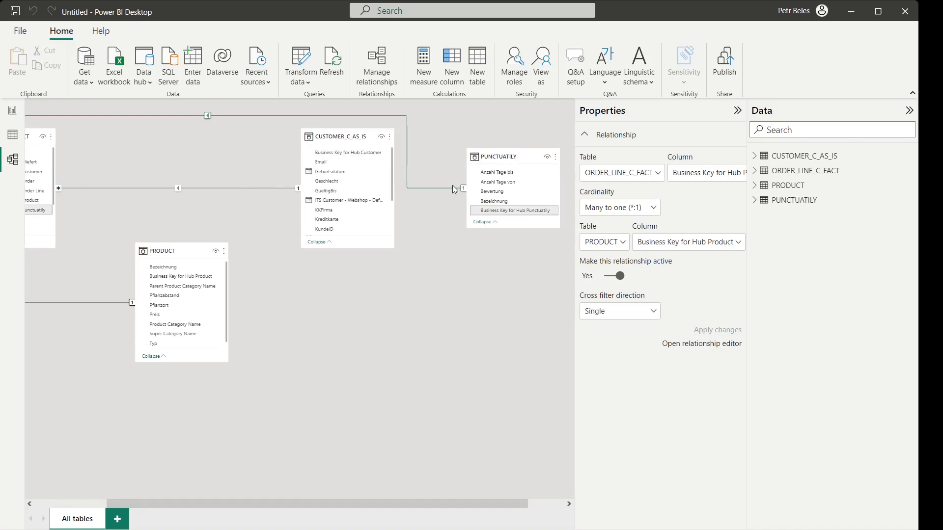
drag(371, 505, 301, 504)
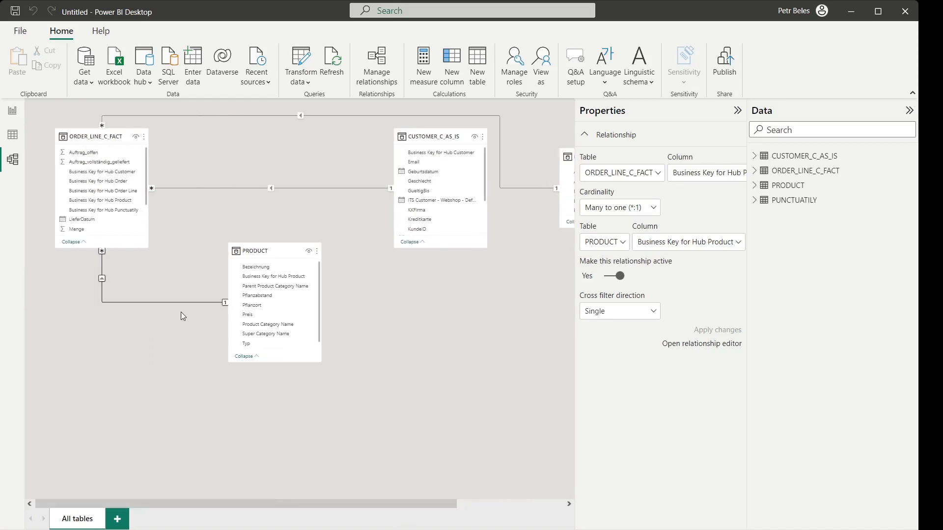
click(530, 268)
drag(432, 505, 485, 505)
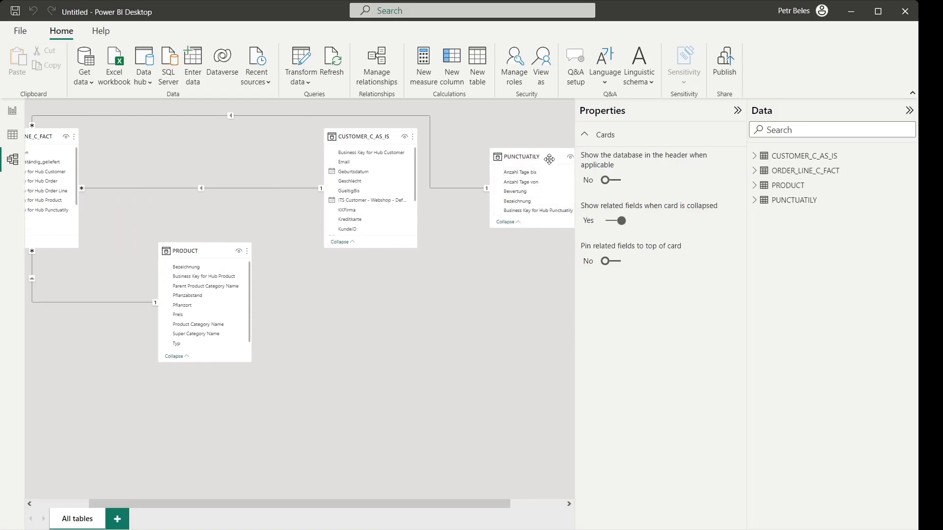
drag(549, 159, 303, 138)
drag(430, 132, 465, 243)
drag(275, 251, 258, 293)
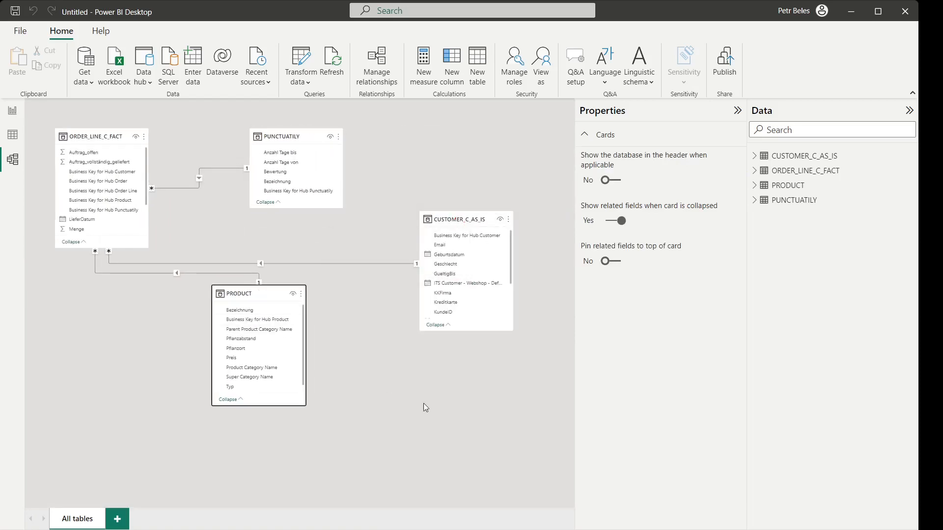
Step: Return to the report and replace the column chart's legend field with VereinsPartnerID from CUSTOMER_C_AS_IS
click(12, 110)
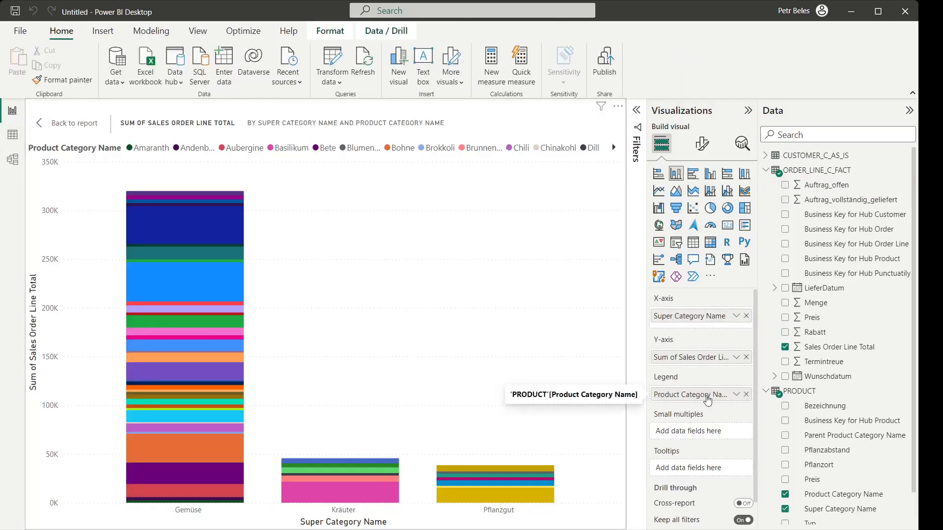
scroll(885, 369, down, 1)
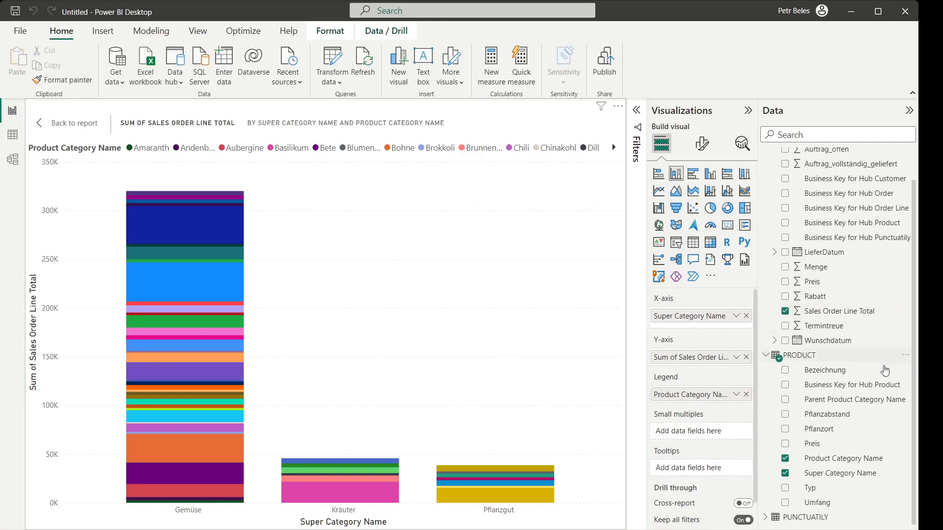
scroll(872, 390, up, 1)
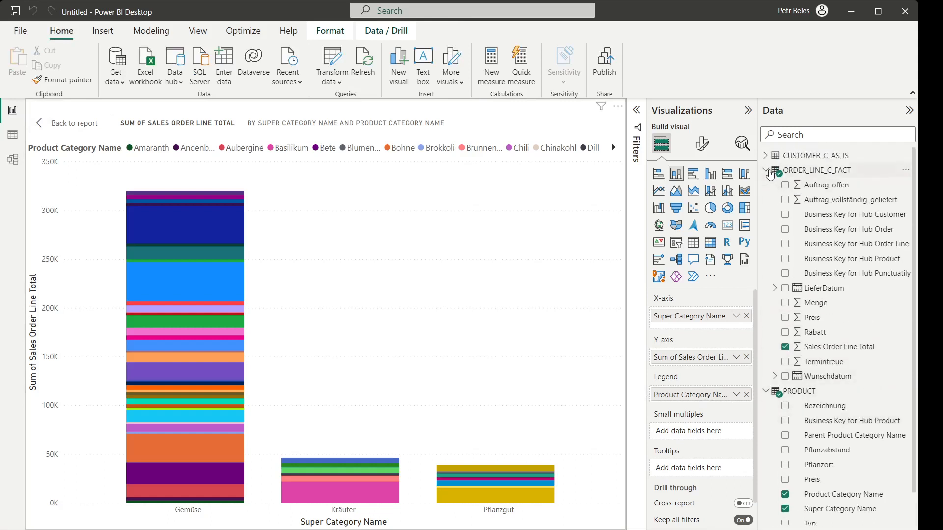
click(767, 171)
click(766, 185)
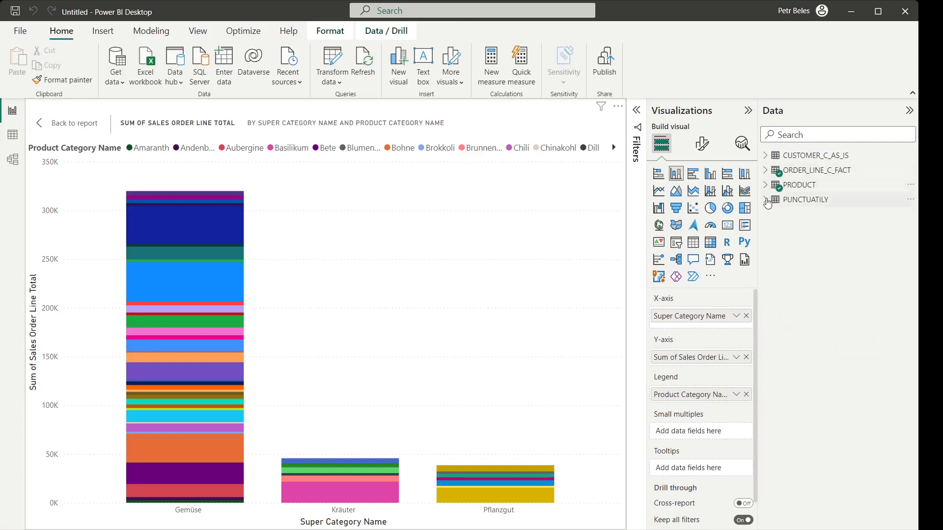
click(765, 155)
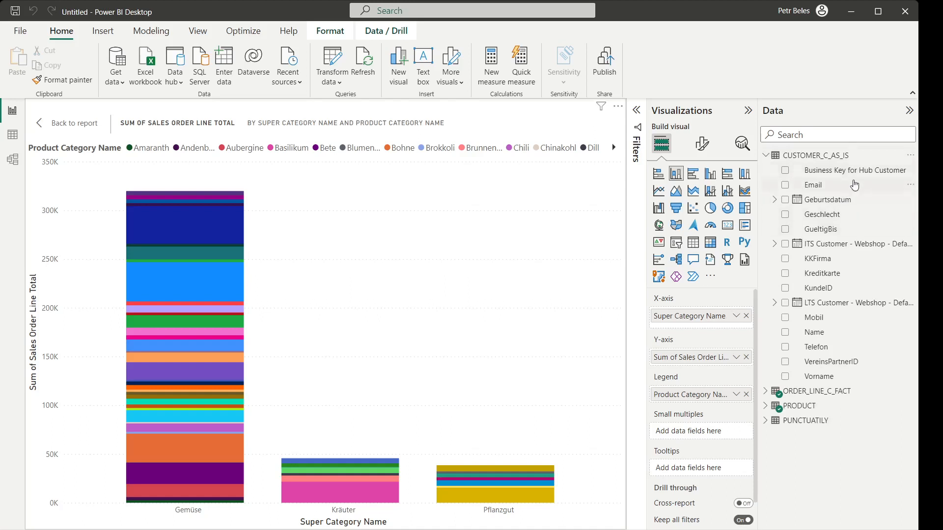
drag(824, 364, 696, 397)
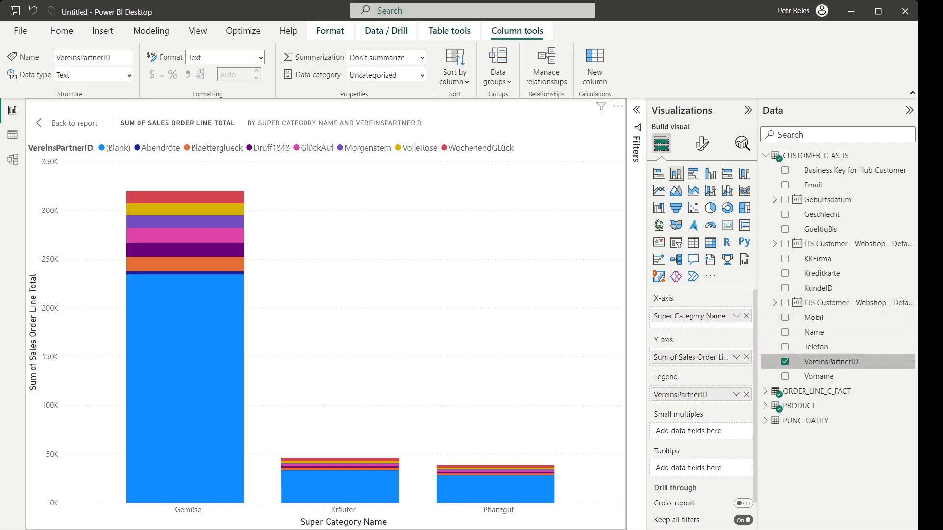
click(785, 361)
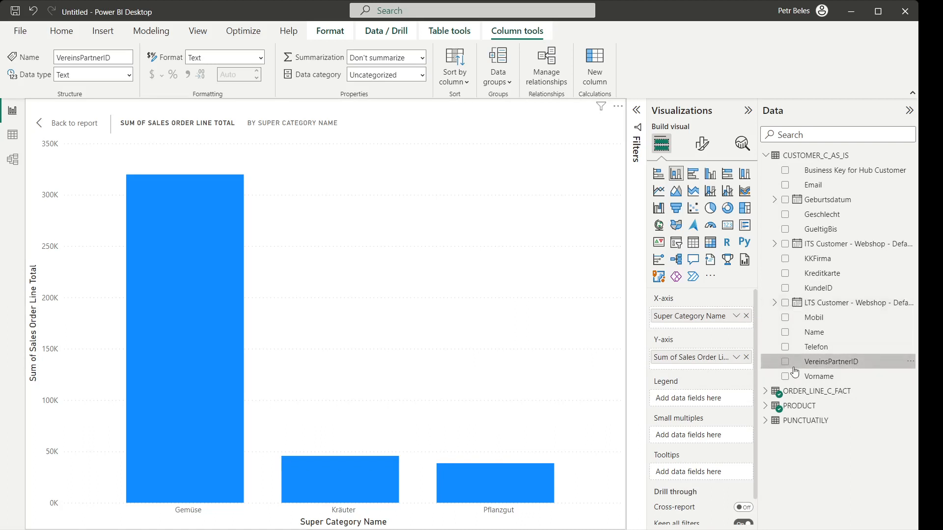
drag(820, 365, 703, 398)
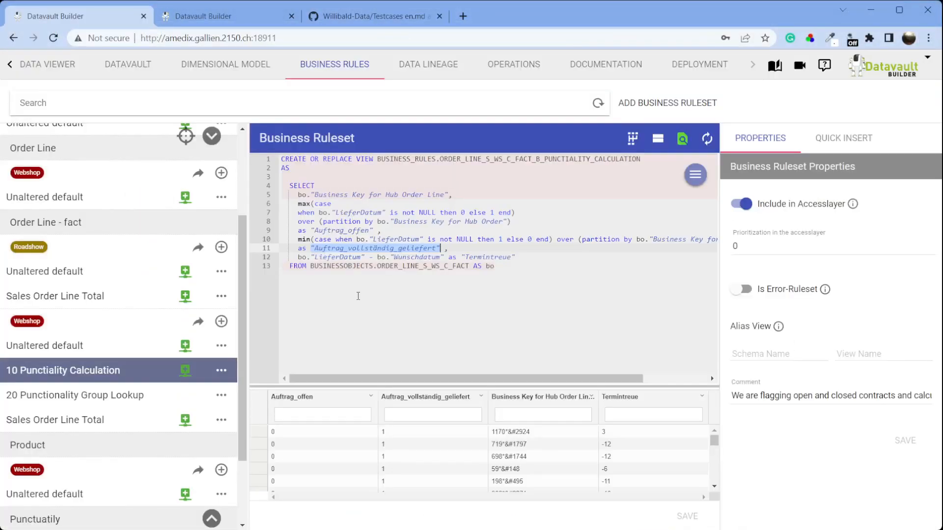
Step: Switch to Datavault Builder, set the access layer prioritization of Order Line - fact's Roadshow Unaltered default ruleset to 1 and save
scroll(199, 390, up, 1)
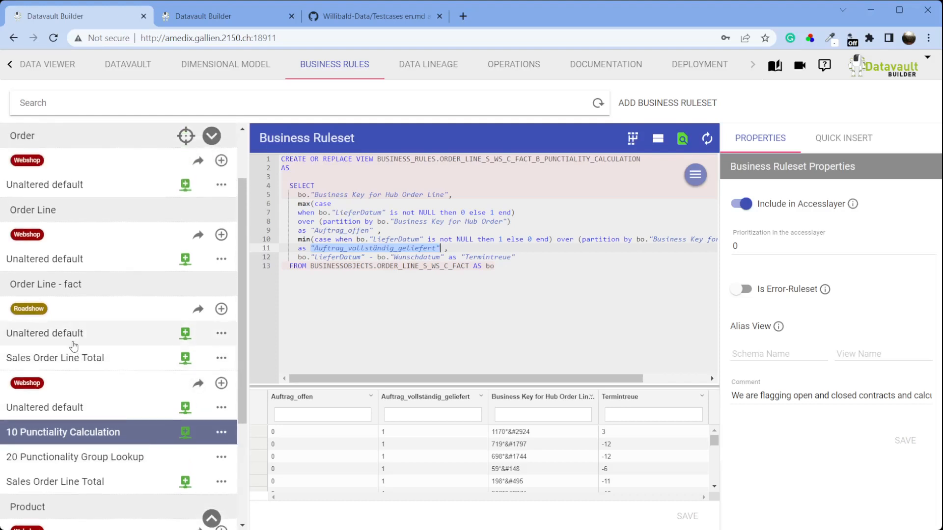
click(73, 338)
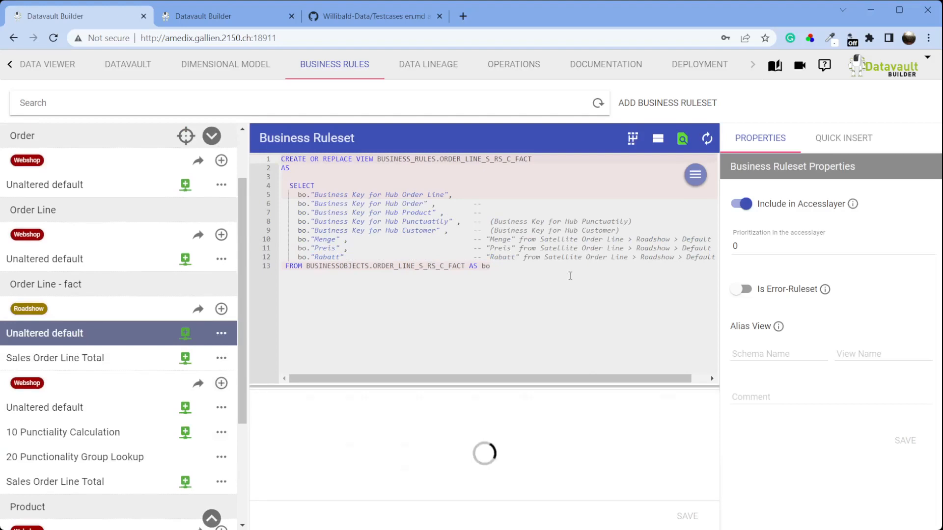
double_click(745, 246)
text(1)
click(905, 440)
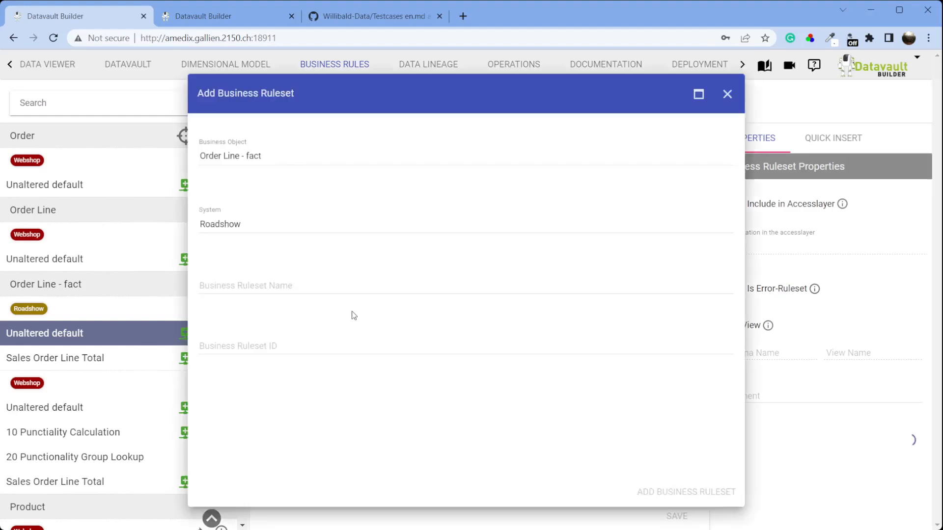
Step: Add a business ruleset named Dummy Customer to the Roadshow system of Order Line - fact
click(318, 302)
text(Dummy Customer)
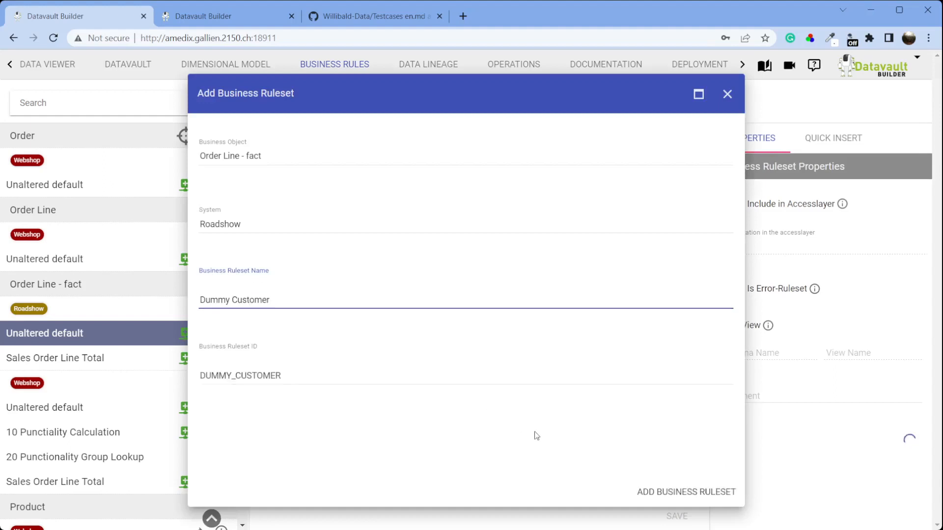
click(661, 491)
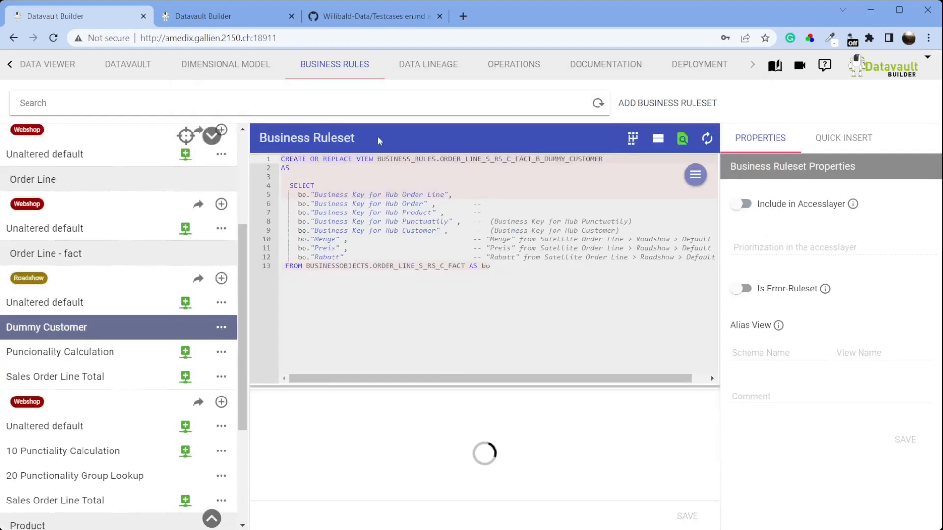
Step: Replace the bo. prefix of "Business Key for Hub Customer" with the literal 'Roadshop' in the Dummy Customer view
drag(294, 230, 311, 230)
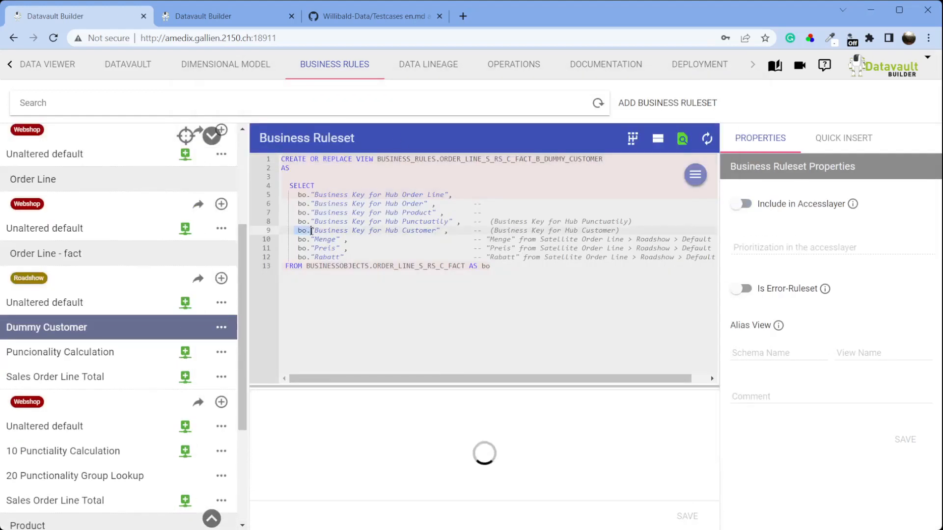
text('')
key(BackSpace)
key(BackSpace)
text(Roaad)
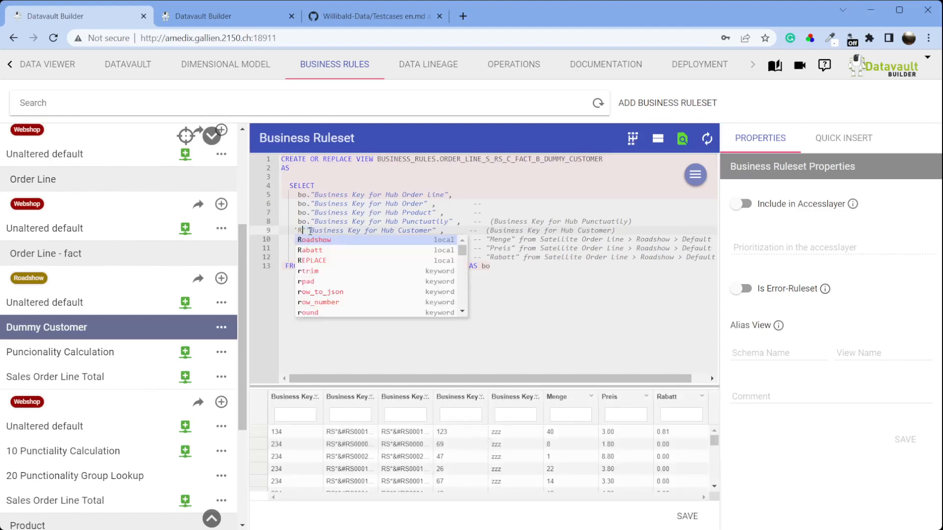
key(BackSpace)
key(BackSpace)
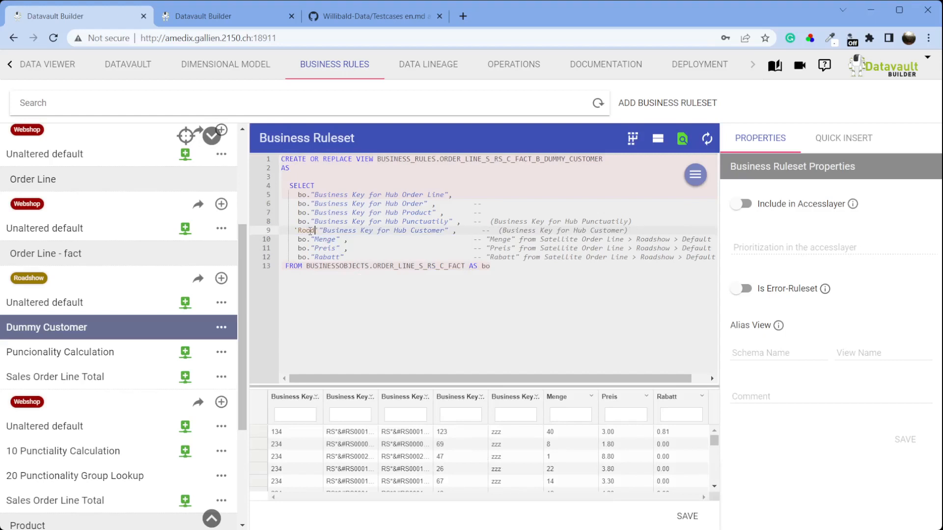
text(dshop')
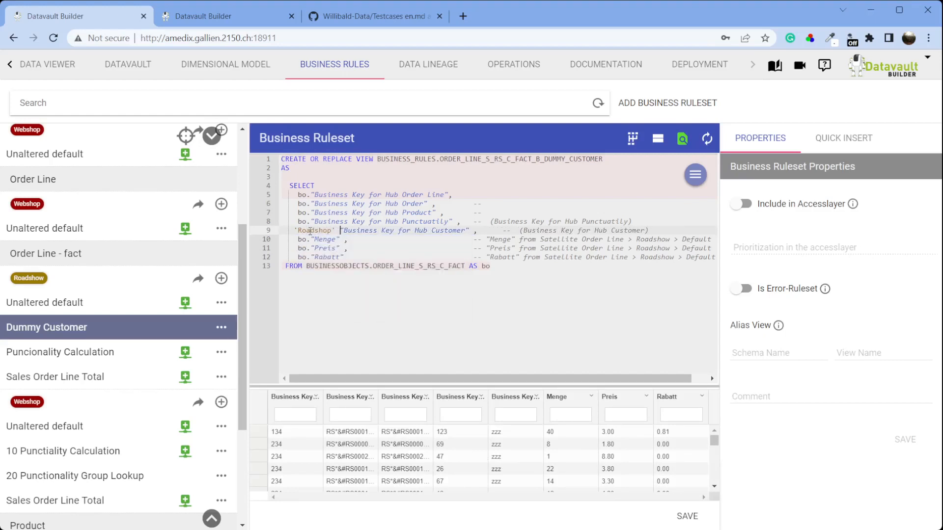
Step: Delete the Hub Order, Hub Product and Hub Punctuatily business key lines from the select list
key(Up)
key(Up)
key(Up)
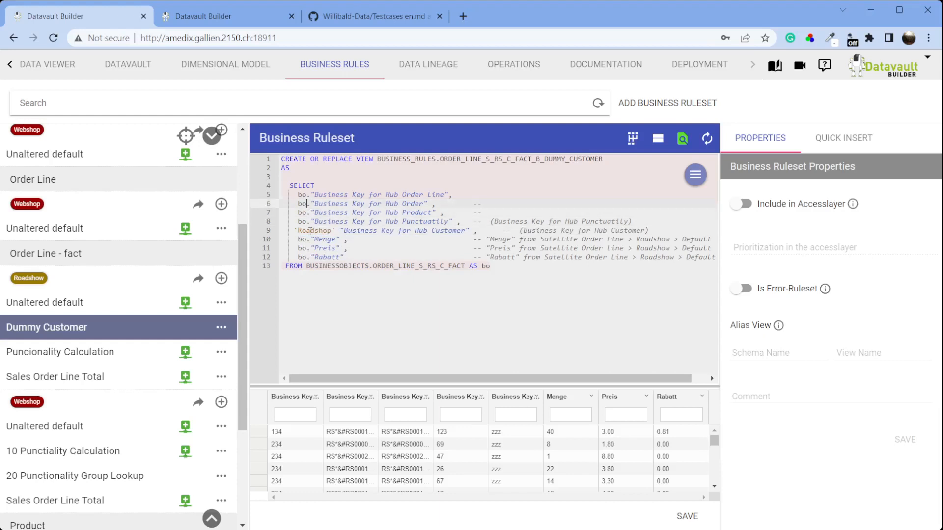
key(shift+Down)
key(shift+Down)
key(shift+Down)
key(Delete)
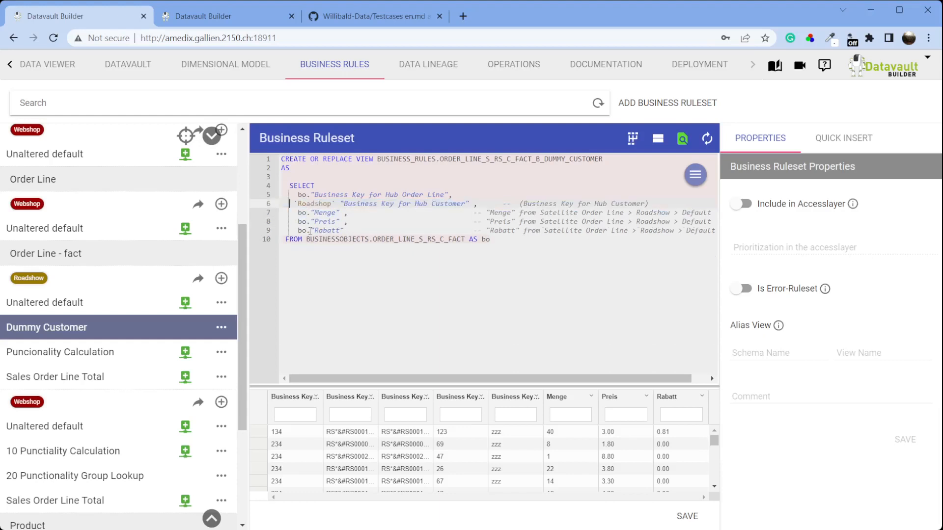
Step: Remove the Menge, Preis and Rabatt columns after the customer business key from the select list
key(Left)
key(shift+Down)
key(shift+Down)
key(shift+Down)
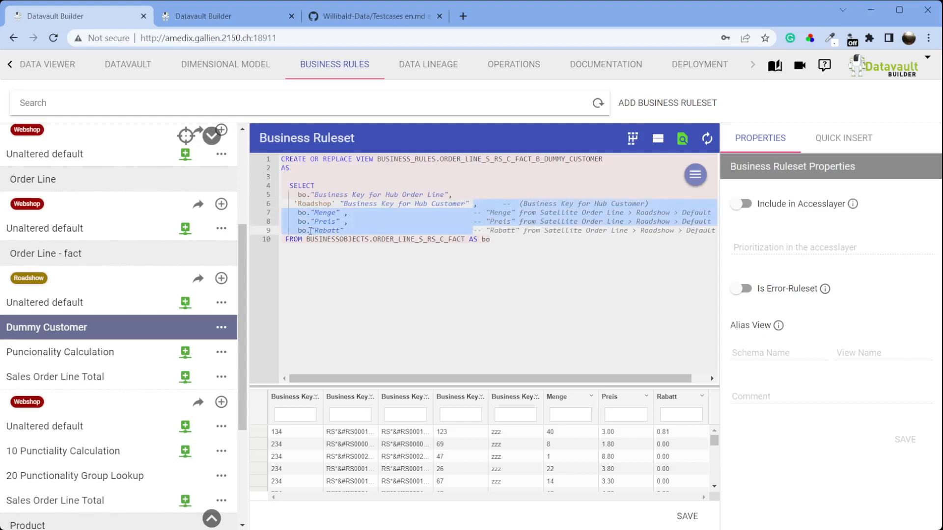
key(Delete)
key(Up)
key(Right)
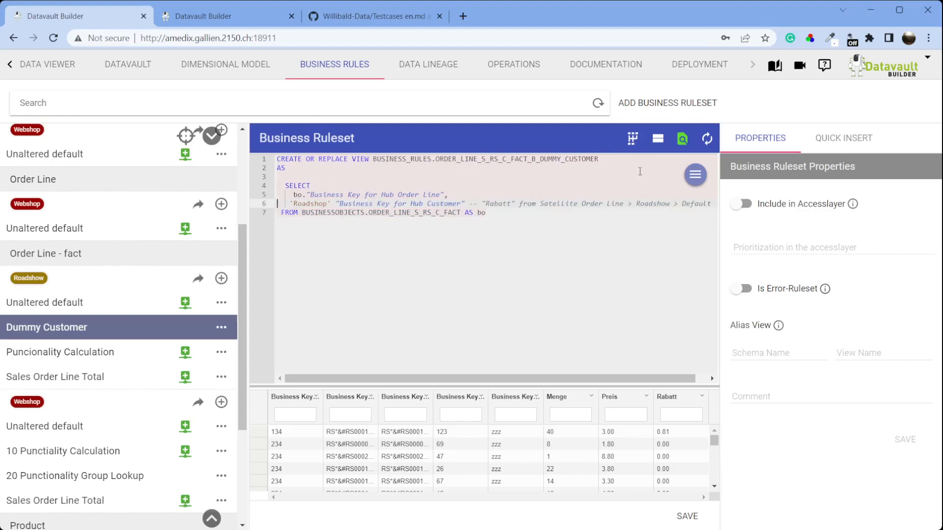
Step: Copy the FROM clause, delete it from the Dummy Customer view and try to save the ruleset without it
drag(481, 213, 252, 213)
key(ctrl+c)
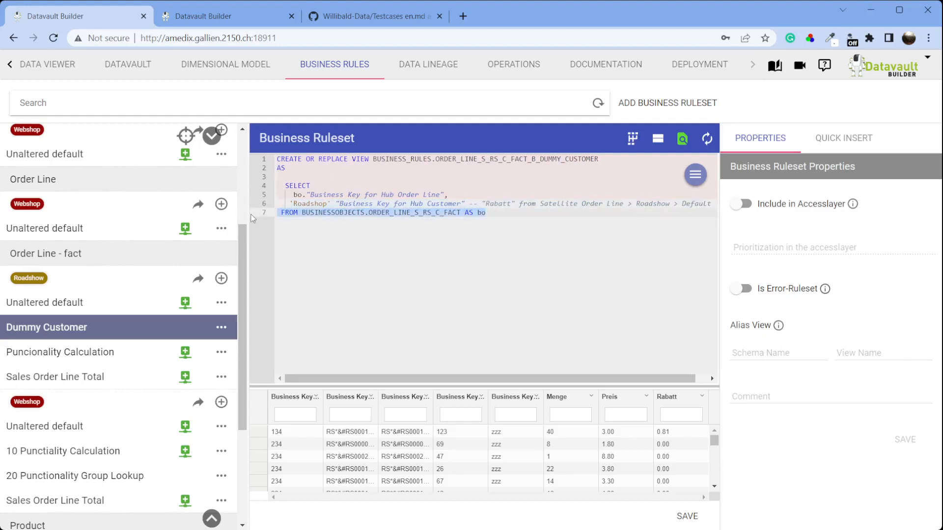
key(Delete)
key(ctrl+s)
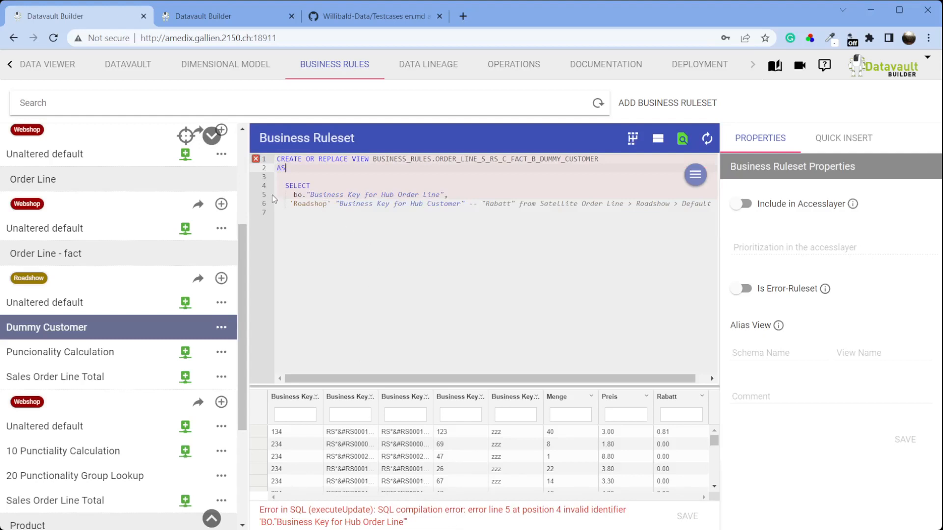
Step: Restore the FROM BUSINESSOBJECTS.ORDER_LINE_S_RS_C_FACT AS bo clause and save the ruleset
click(287, 195)
key(Down)
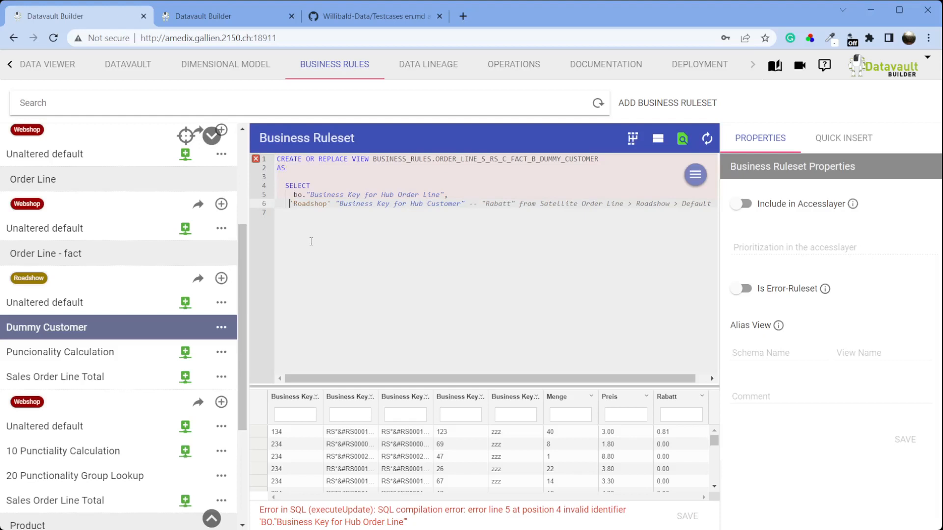
key(ctrl+v)
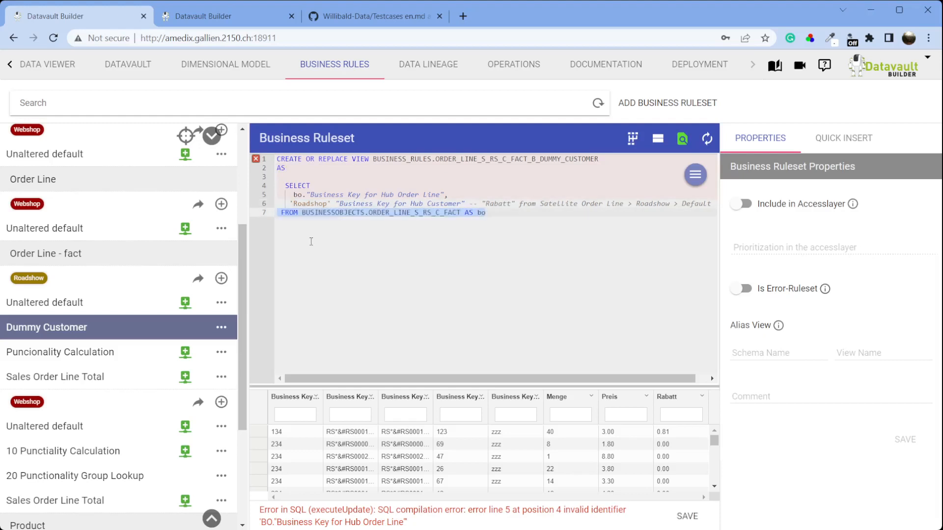
key(ctrl+s)
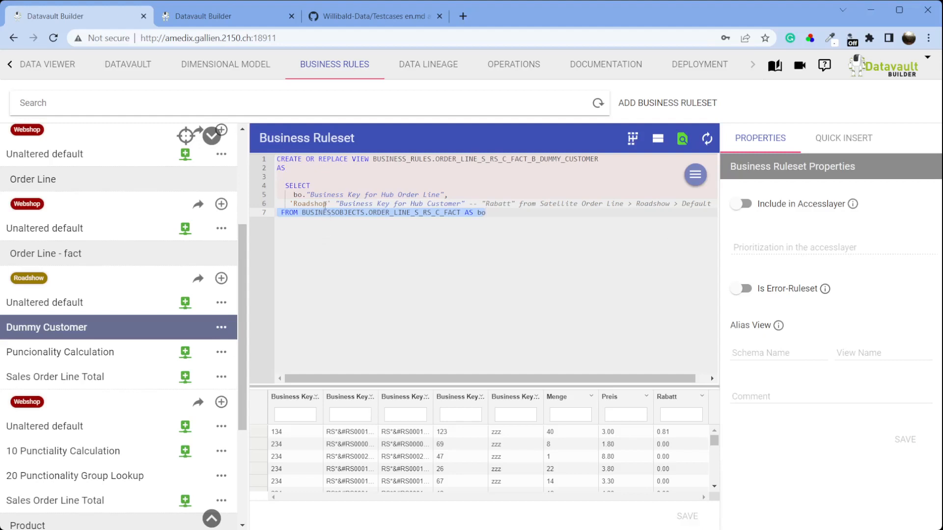
Step: Correct the customer key literal to 'Roadshow' and save the Dummy Customer ruleset, cancelling the prompt about leaving it
click(326, 203)
key(BackSpace)
text(w)
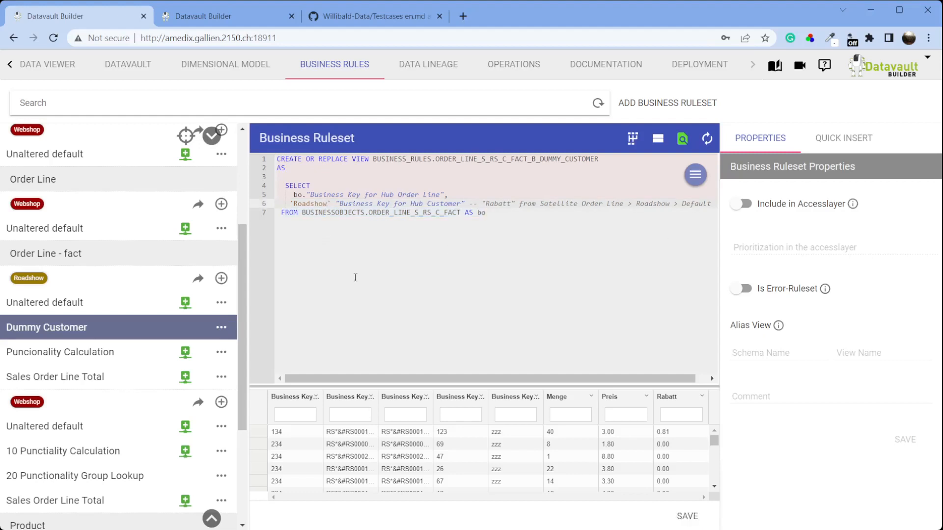
click(686, 516)
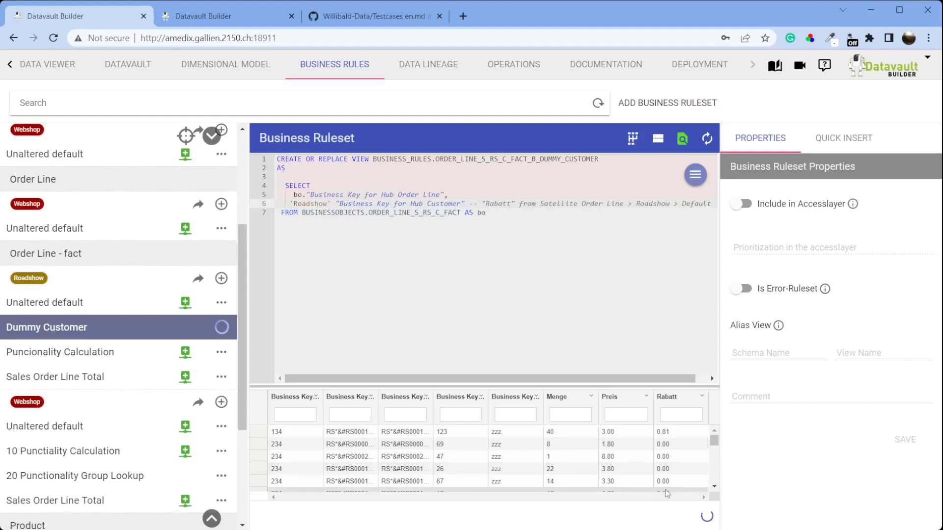
click(708, 139)
click(549, 314)
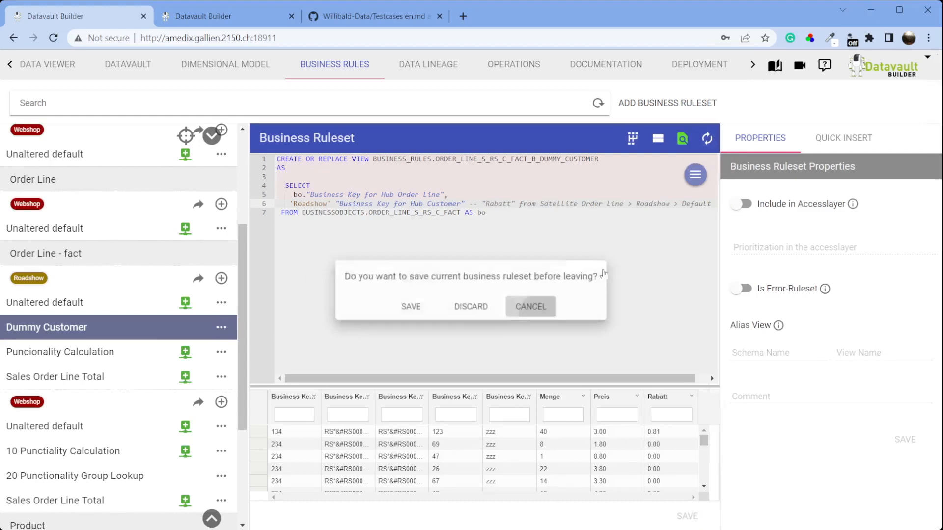
Step: Include the Dummy Customer ruleset in the access layer with prioritization 2 and save its properties
click(741, 204)
click(754, 246)
text(2)
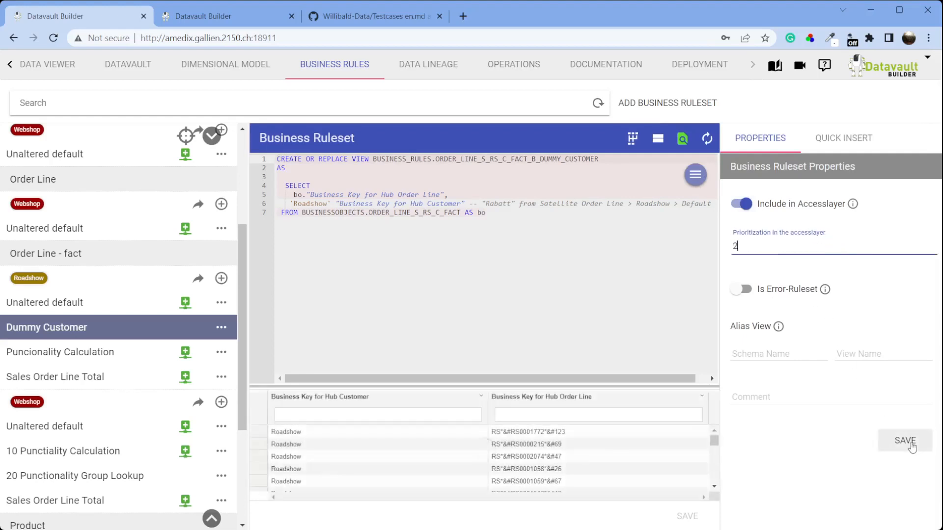
click(909, 445)
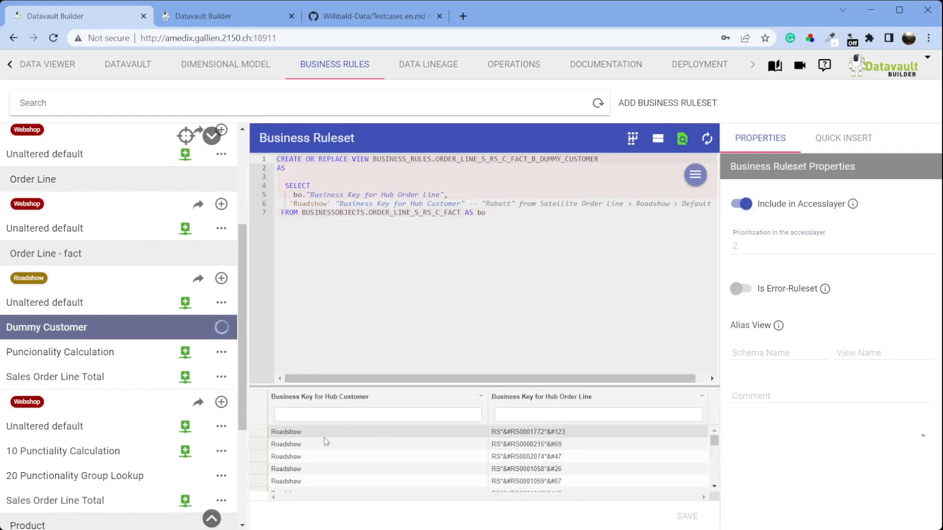
Step: Check the dummy customer name required for roadshow orders in the GitHub test cases document, and return to Datavault Builder
double_click(310, 204)
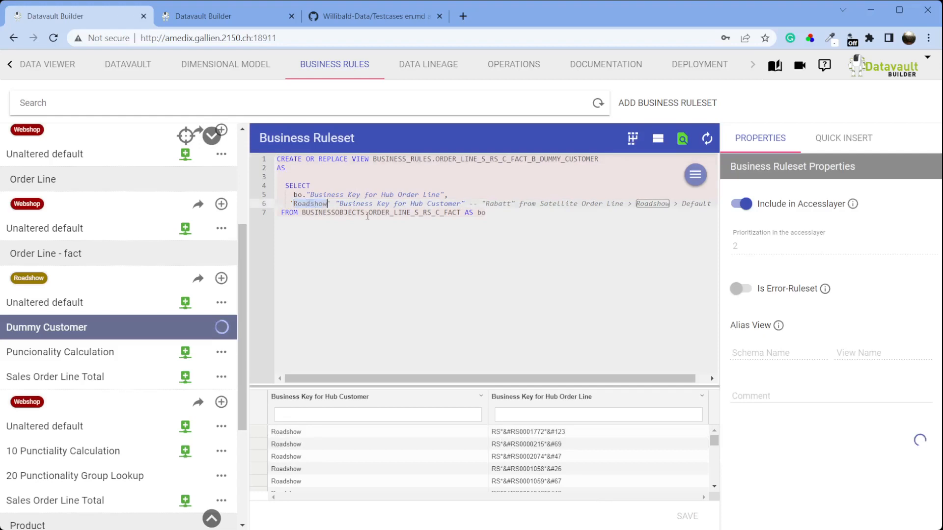
click(376, 20)
click(409, 303)
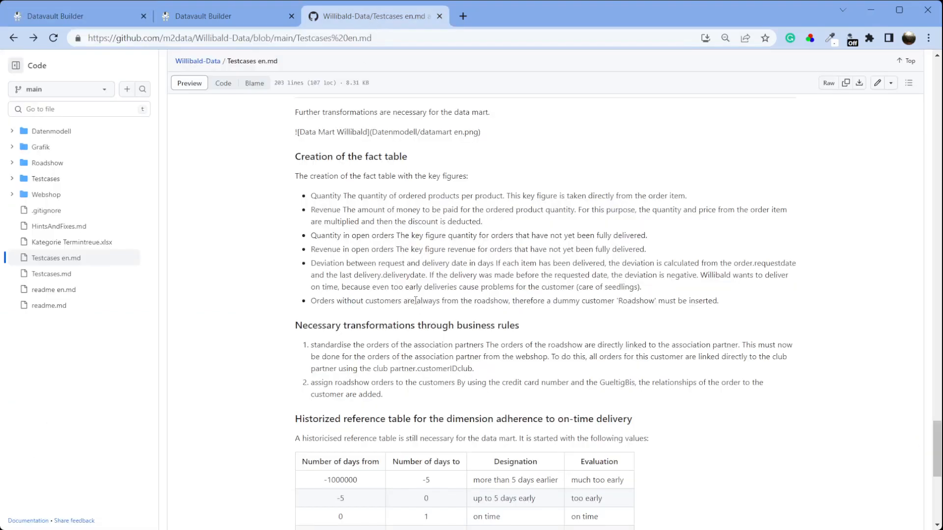
double_click(487, 301)
double_click(638, 301)
click(92, 16)
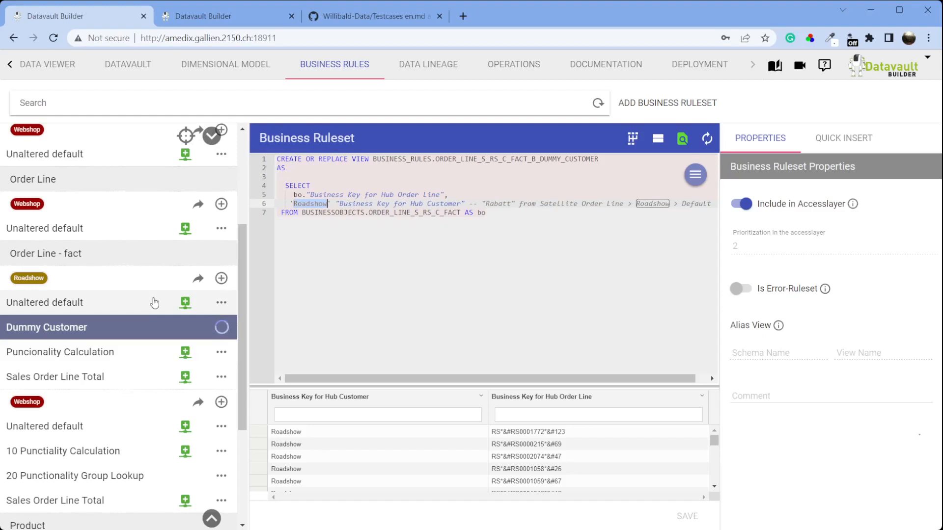
Step: Add a business ruleset named Dummy Roadshow to the Webshop system of Customer - As is
scroll(167, 329, up, 3)
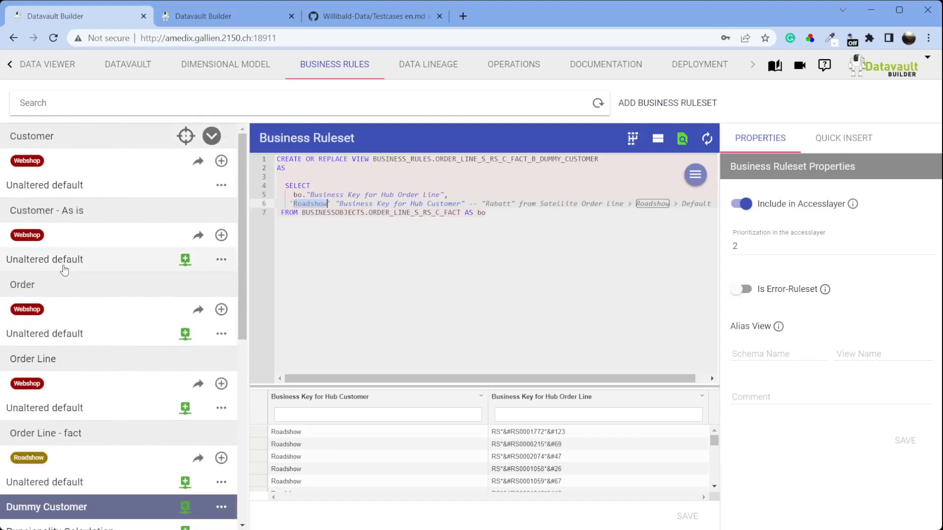
click(63, 269)
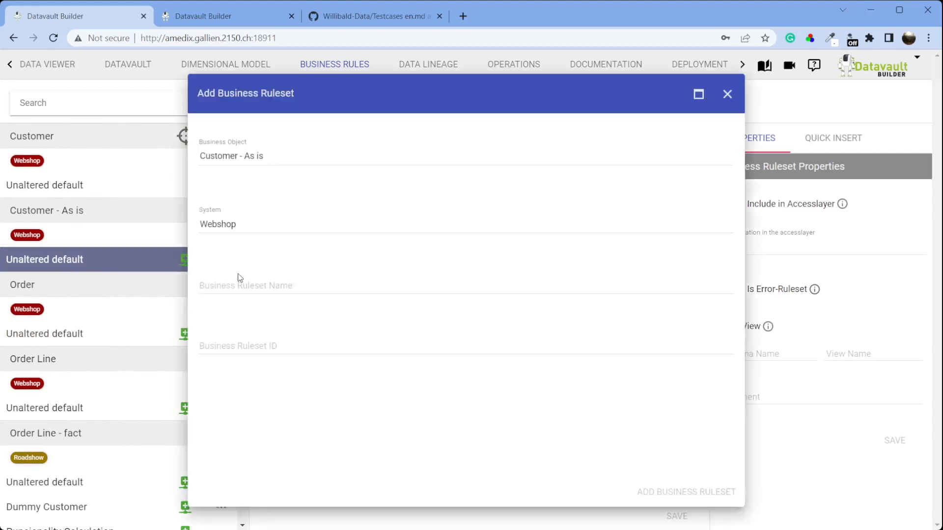
click(239, 297)
text(Dumm Roadshow)
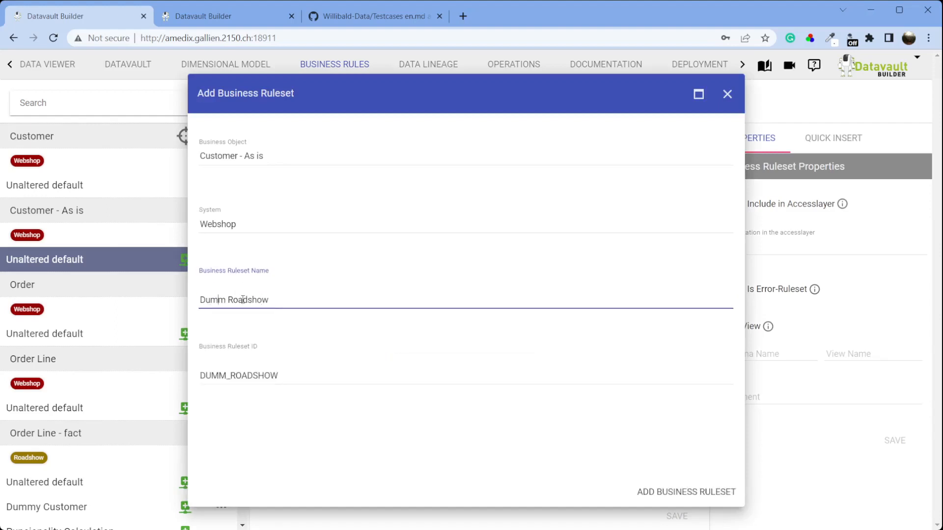
key(Right)
text(y)
click(655, 497)
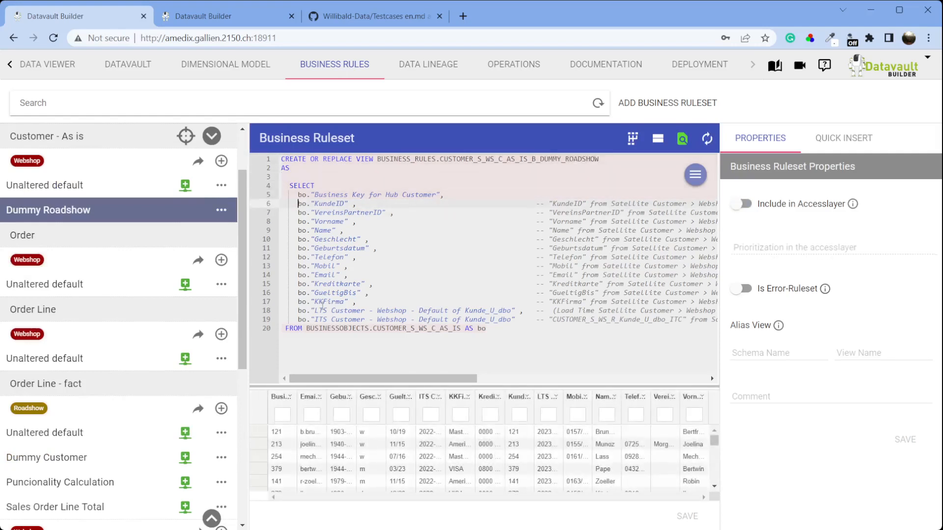
key(shift+Right)
key(shift+Right)
key(shift+Right)
key(Delete)
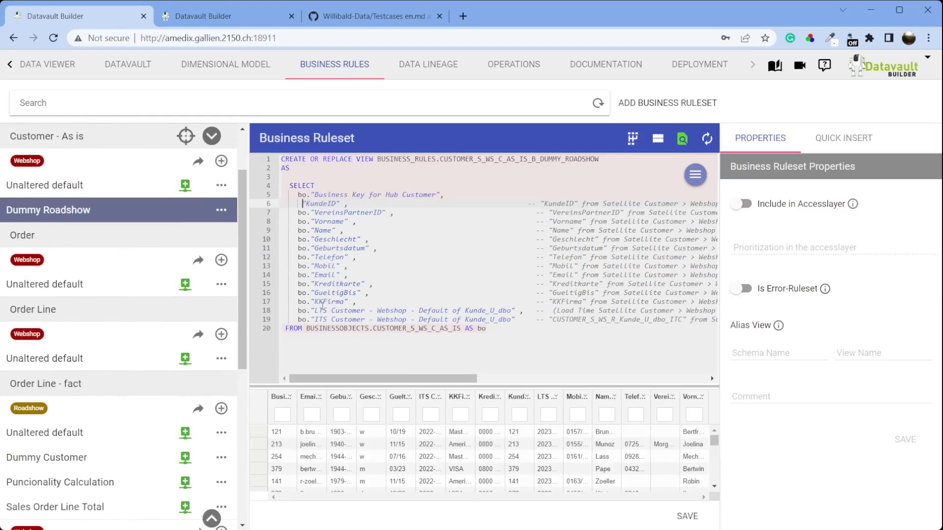
key(Up)
key(ctrl+z)
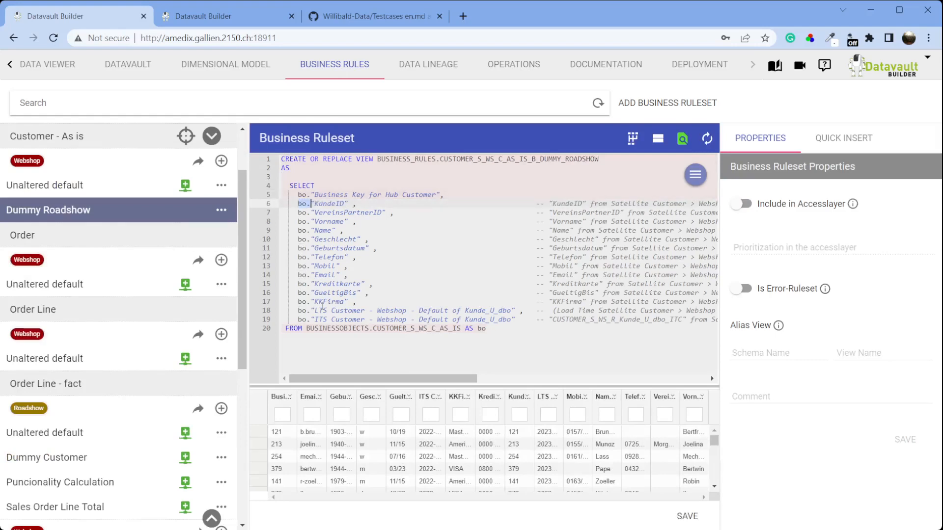
key(Up)
key(F5)
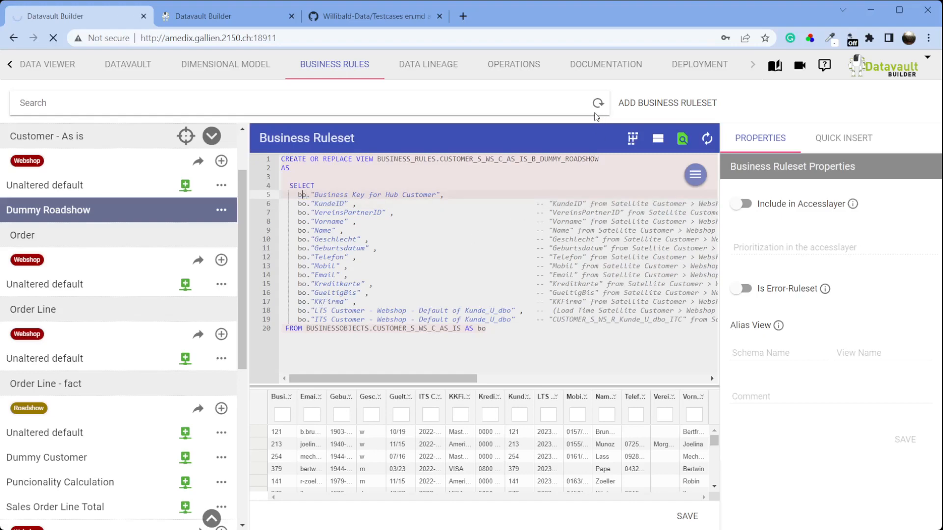
Step: Replace every bo. with 'Roadshow' in the Dummy Roadshow view and delete its FROM clause
click(695, 175)
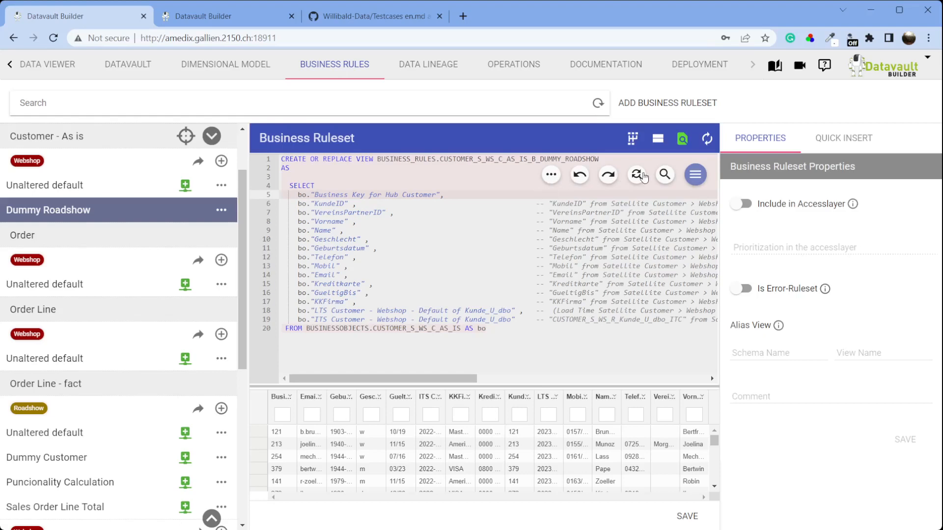
click(638, 175)
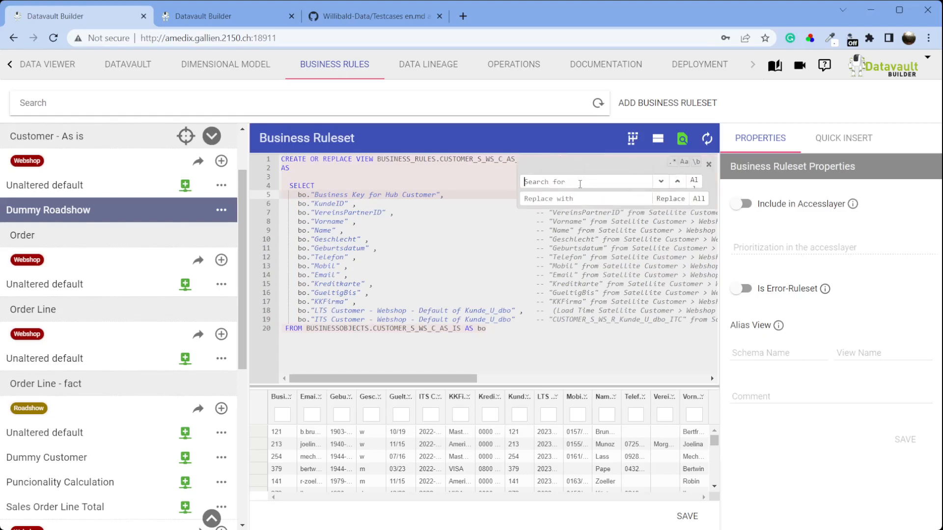
text(bo.)
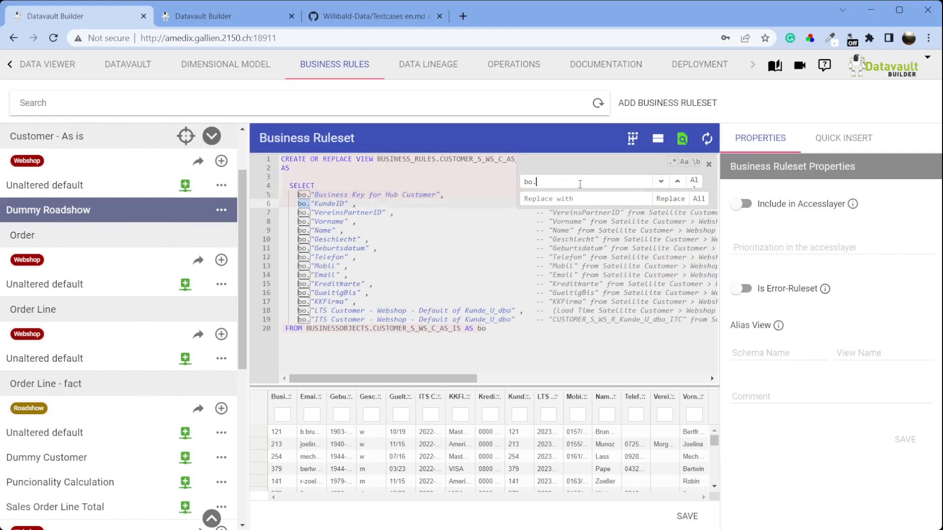
key(BackSpace)
key(Tab)
text('Road)
text(Roadshow)
click(700, 199)
click(492, 335)
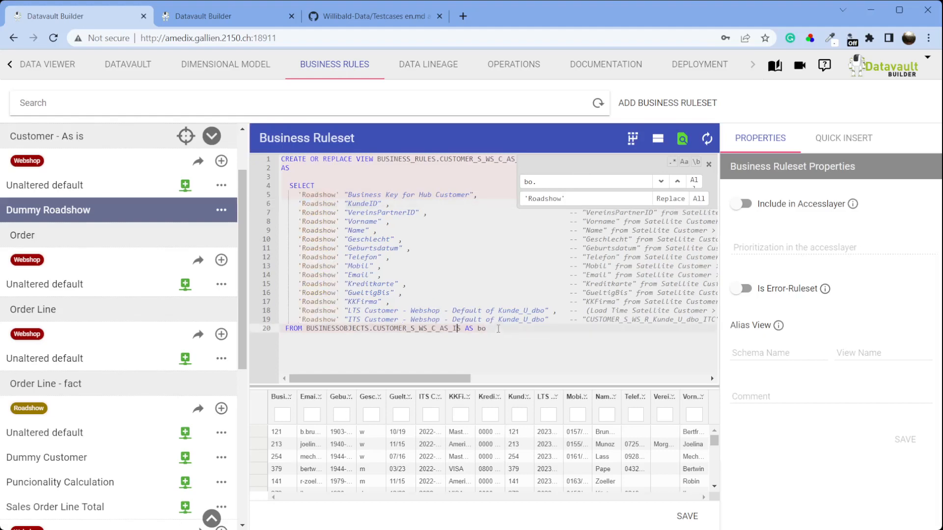
drag(498, 329, 281, 331)
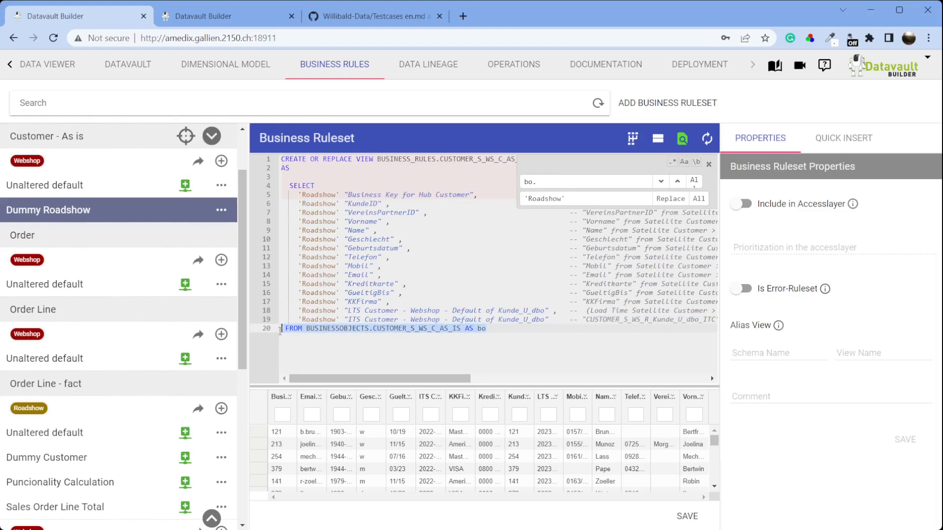
key(BackSpace)
Step: Delete the Kreditkarte, GueltigBis and KKFirma column lines from the Dummy Roadshow view
key(Up)
key(Up)
key(Up)
key(Up)
key(Up)
key(Up)
key(Up)
key(Up)
key(Up)
key(Up)
key(Up)
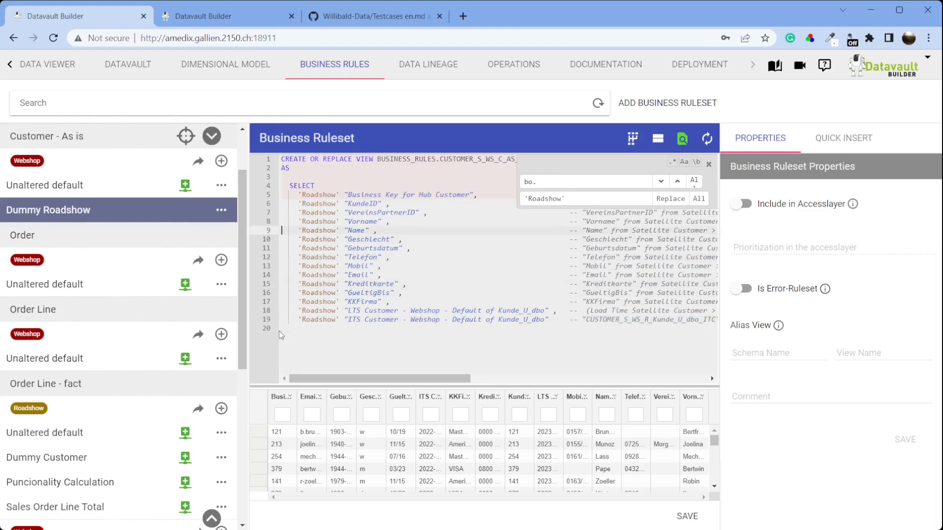
key(Up)
key(Up)
key(Right)
key(Right)
key(Right)
key(Right)
key(Down)
key(Down)
key(Down)
key(Down)
key(Down)
key(Down)
key(Down)
key(Down)
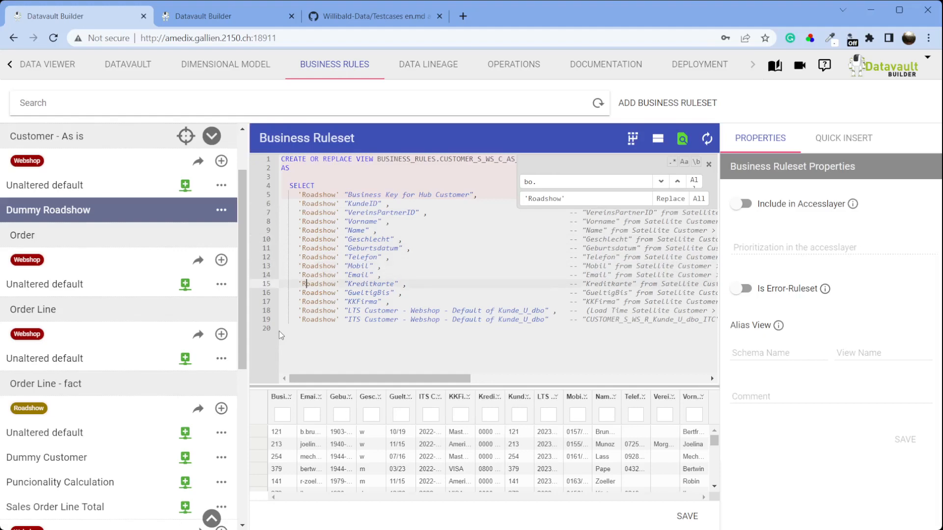
key(Left)
key(Home)
key(shift+Down)
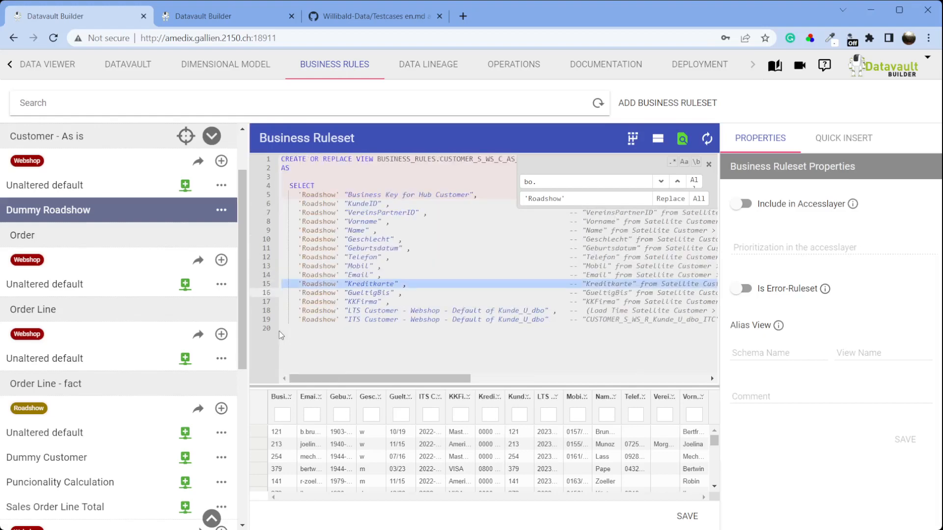
key(shift+Down)
key(shift+Down)
key(Delete)
Step: Delete the Geburtsdatum line and the LTS Customer and ITS Customer lines from the Dummy Roadshow view
key(Up)
key(Up)
key(Up)
key(Up)
key(shift+Down)
key(Delete)
key(Up)
key(Up)
key(Up)
key(Up)
key(Up)
key(Down)
key(Down)
key(Down)
key(Down)
key(Down)
key(Down)
key(Down)
key(Down)
key(shift+Down)
key(shift+Down)
key(Delete)
Step: Remove the trailing comma after the "Email" column in the Dummy Roadshow view
key(Up)
key(Right)
key(Right)
key(Right)
key(Right)
key(Right)
key(Right)
key(Right)
key(Right)
key(Right)
key(Right)
key(Right)
key(Right)
key(Right)
key(Right)
key(Right)
key(Right)
key(Right)
key(Right)
key(Right)
key(Right)
key(Delete)
Step: Save the Dummy Roadshow view, include the ruleset in the access layer and save its properties
key(ctrl+s)
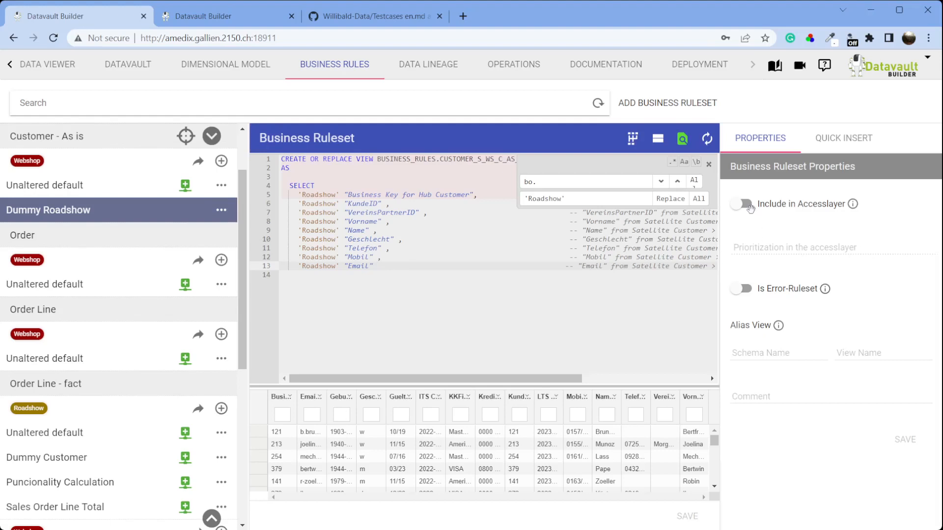
click(746, 203)
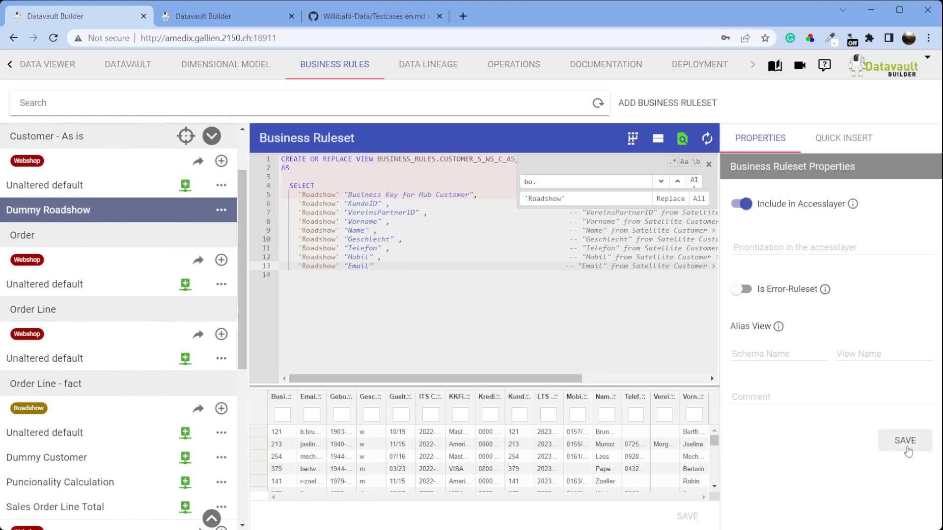
click(905, 439)
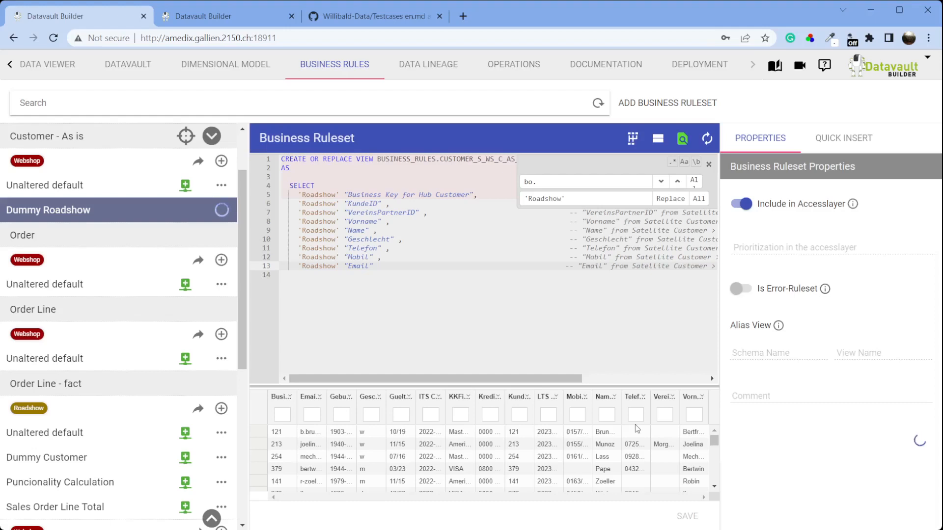
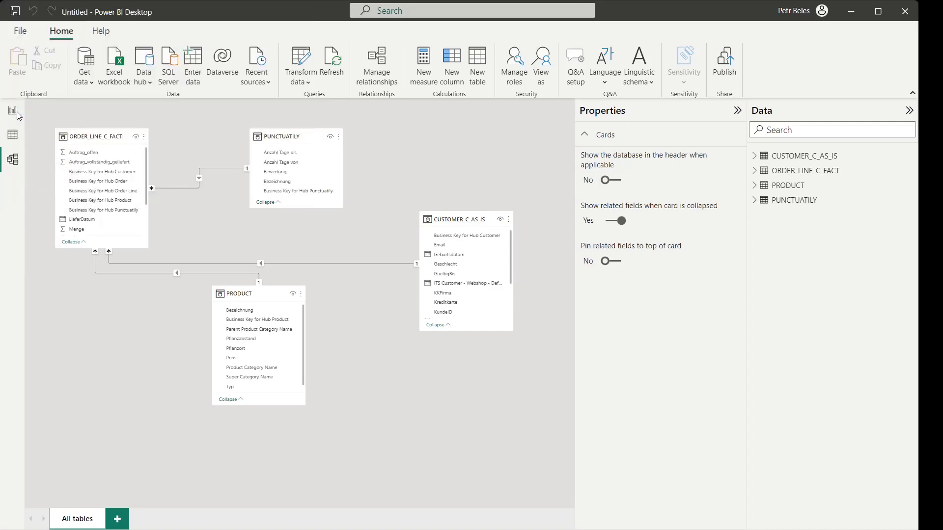
Step: In Power BI's report view, enlarge the sales chart and inspect the customer business keys of the (Blank) VereinsPartnerID rows
click(10, 113)
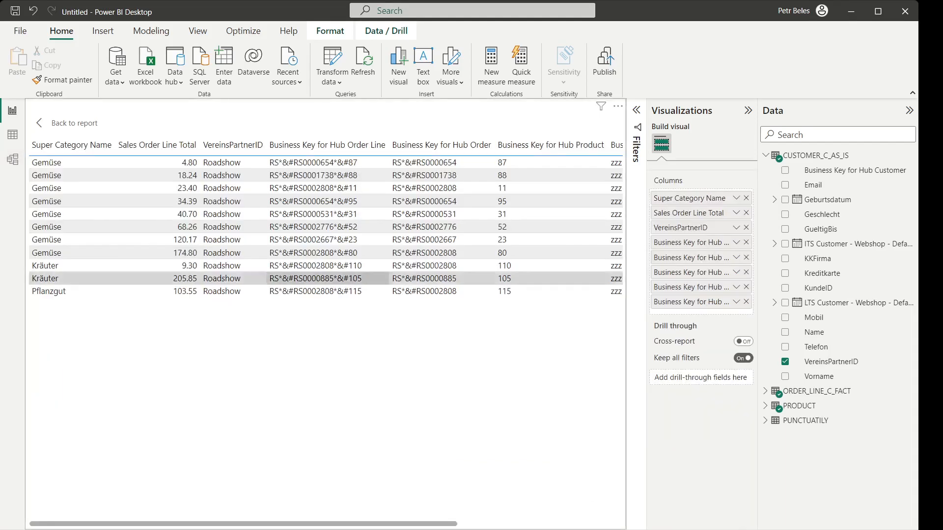
click(69, 123)
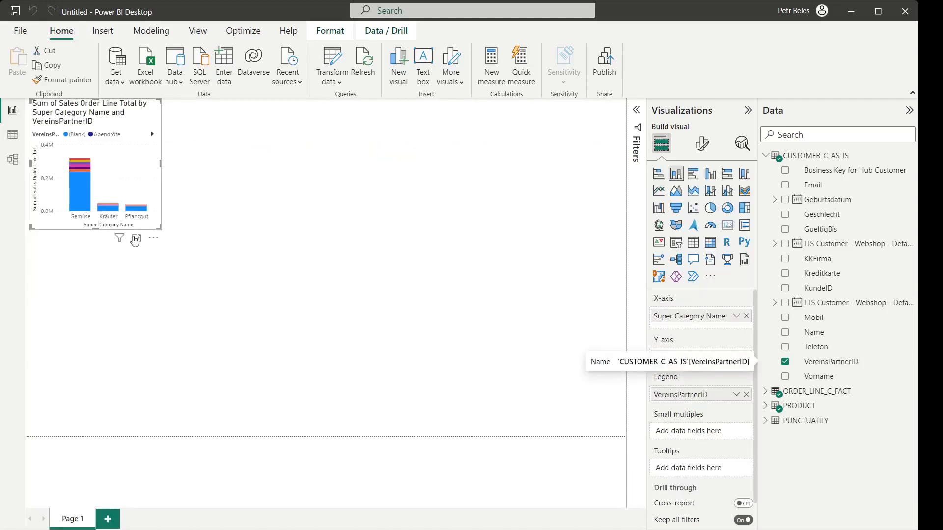
click(136, 239)
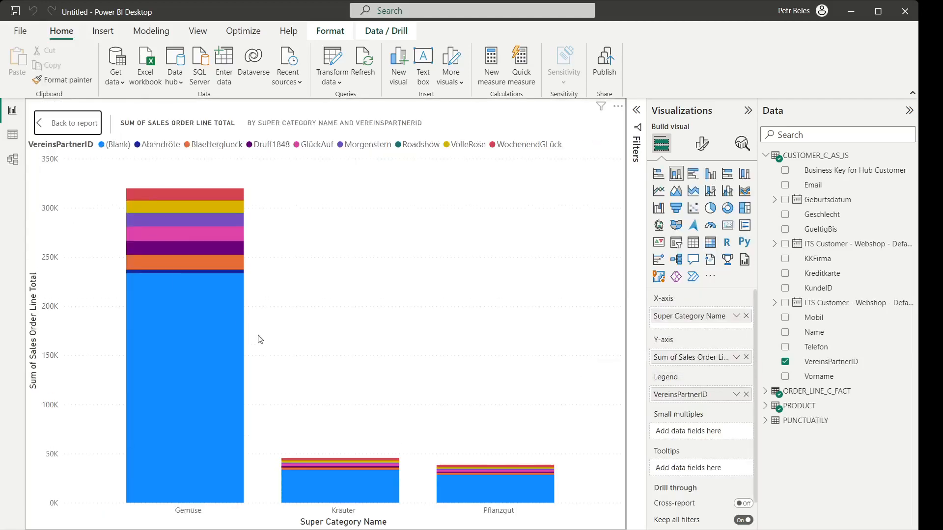
click(108, 145)
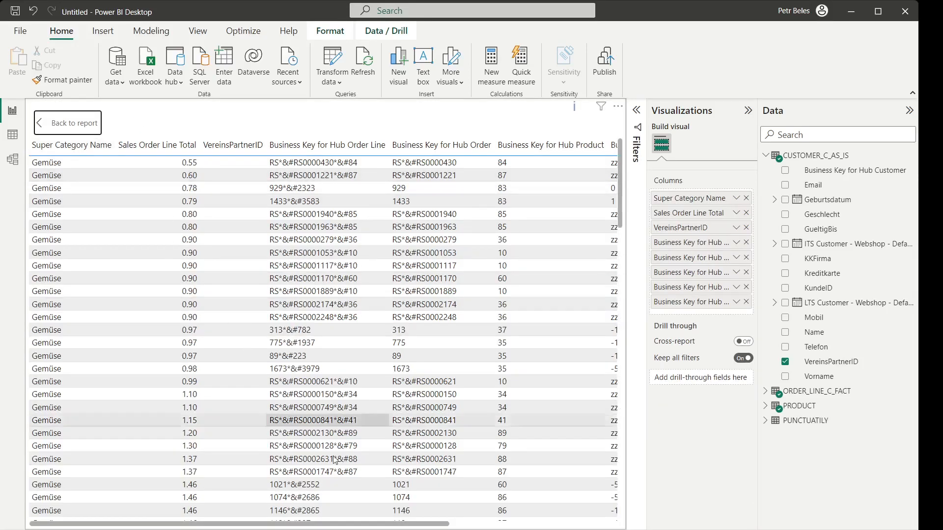
drag(431, 525, 598, 525)
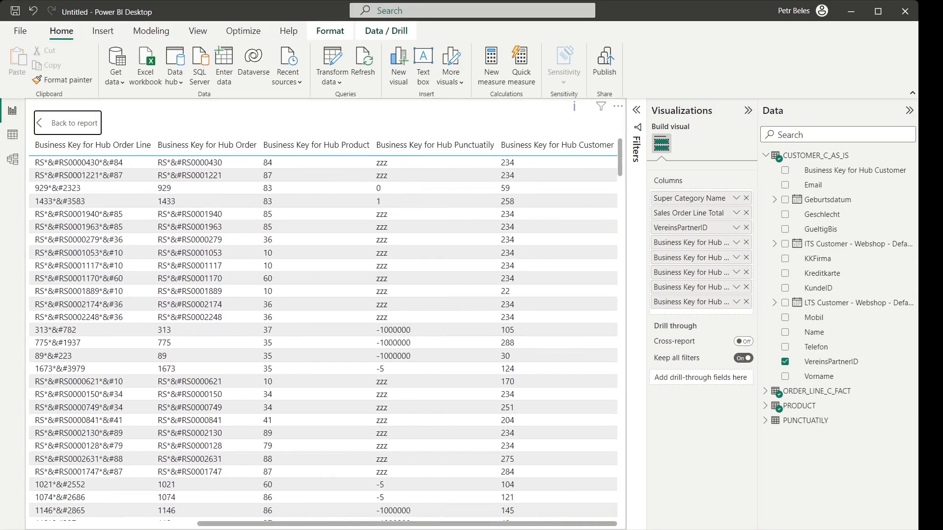
click(509, 167)
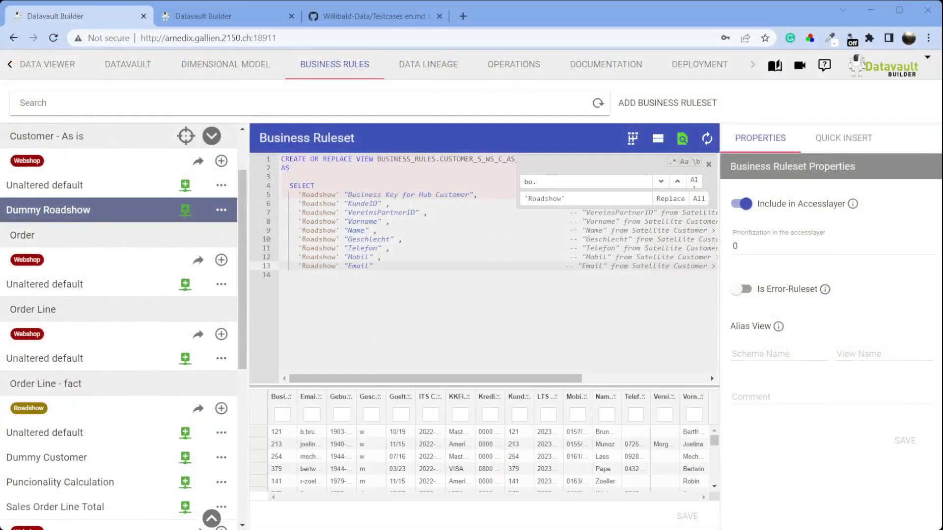
Step: In Datavault Builder, filter the Unaltered default ruleset of Customer - As is by one customer's business key and check its VereinsPartnerID
scroll(185, 136, down, 2)
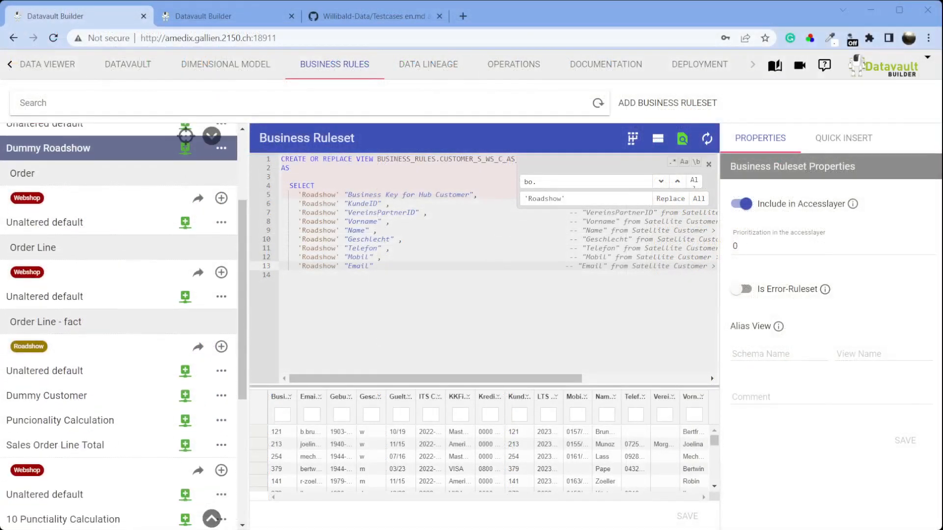
scroll(76, 265, up, 3)
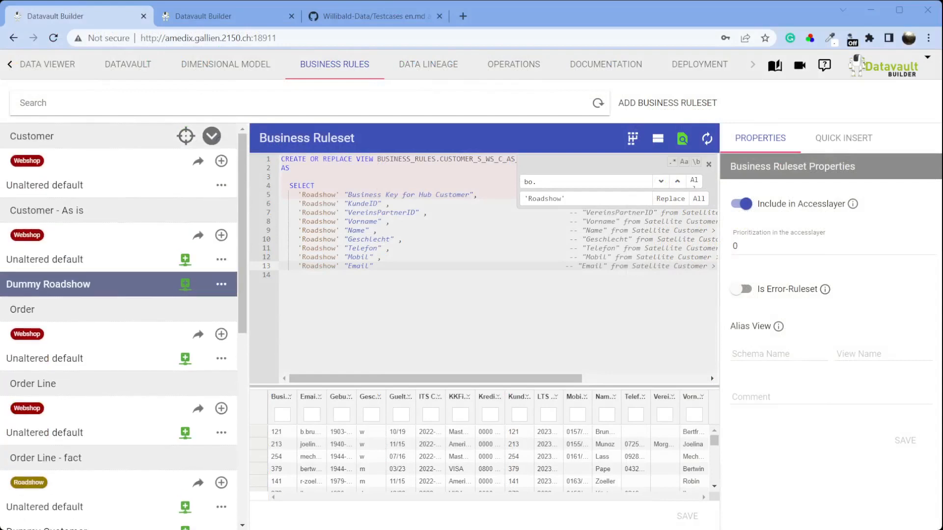
click(76, 266)
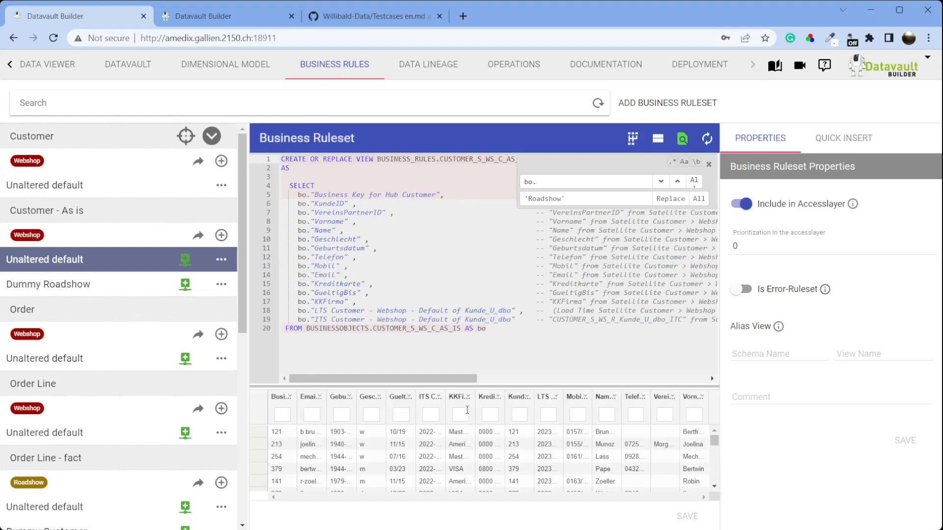
drag(296, 404, 459, 412)
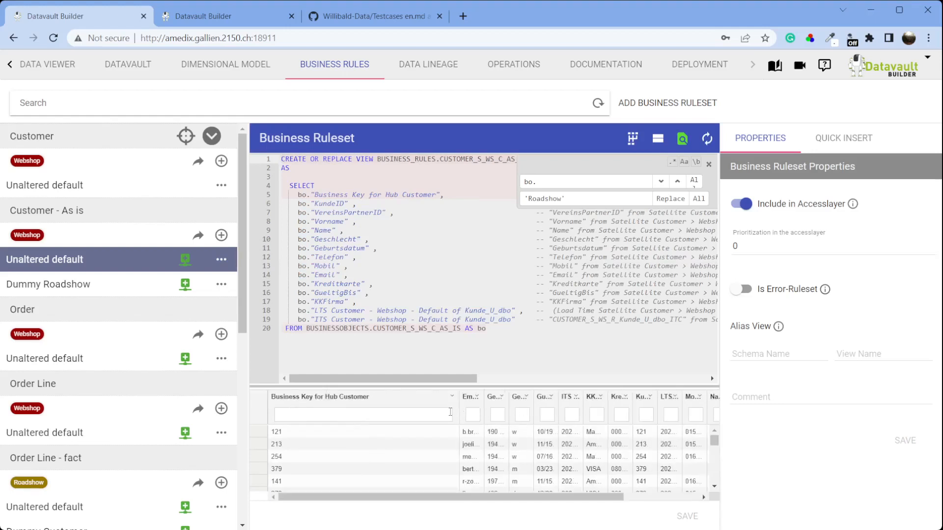
click(317, 420)
text(234)
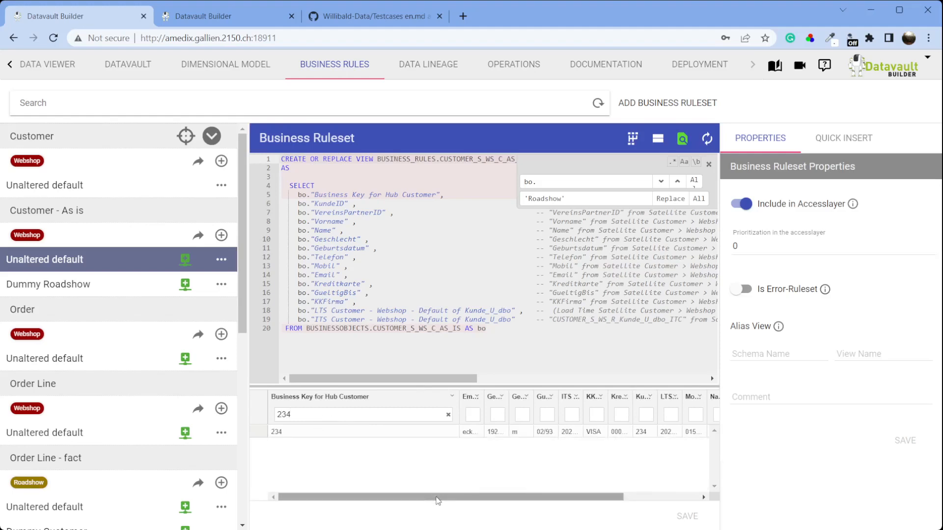
drag(459, 397, 377, 397)
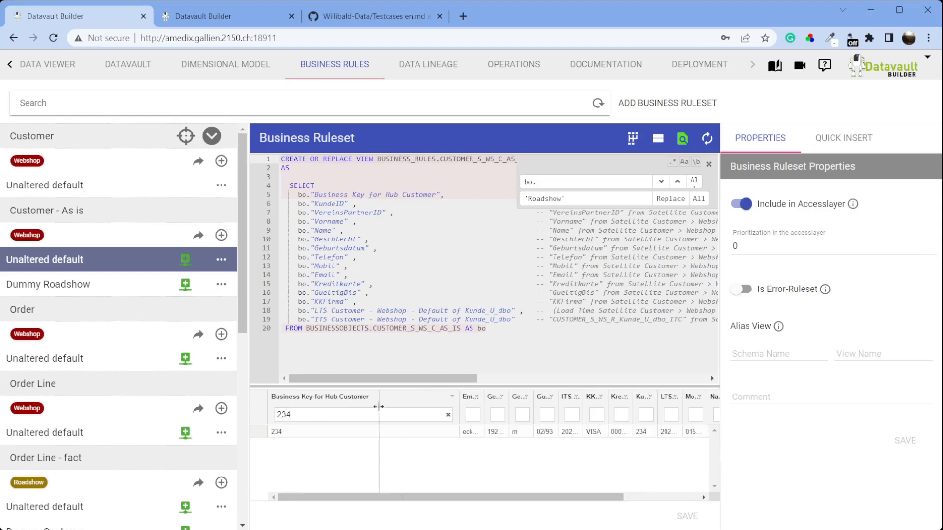
drag(701, 397, 713, 398)
drag(631, 502, 655, 501)
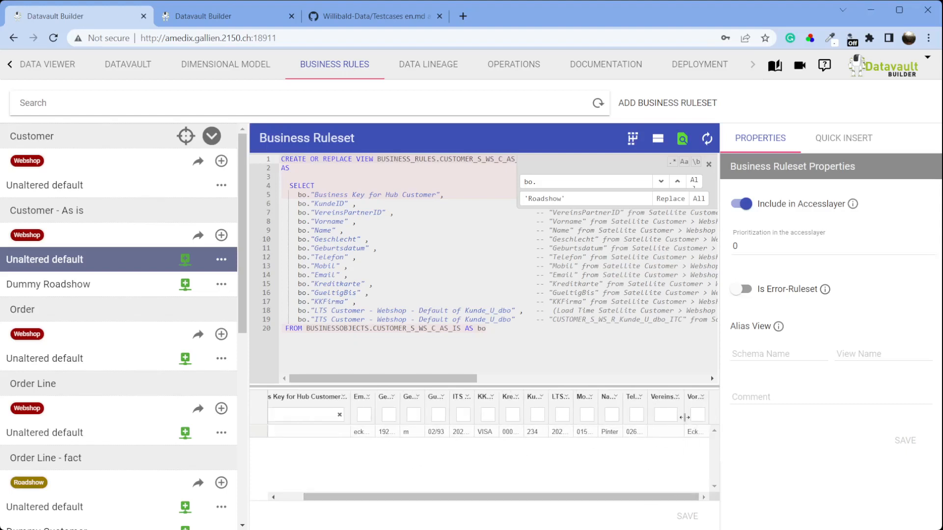
drag(684, 400, 704, 403)
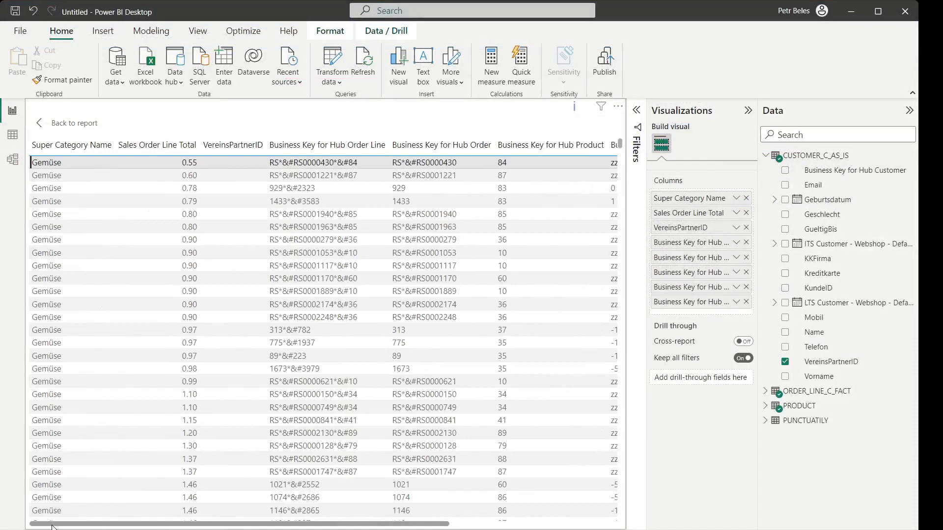
Step: Return to Power BI, review the (Blank) rows' business keys, and examine the (Blank) Gemüse segment in the enlarged sales chart
drag(85, 524, 252, 524)
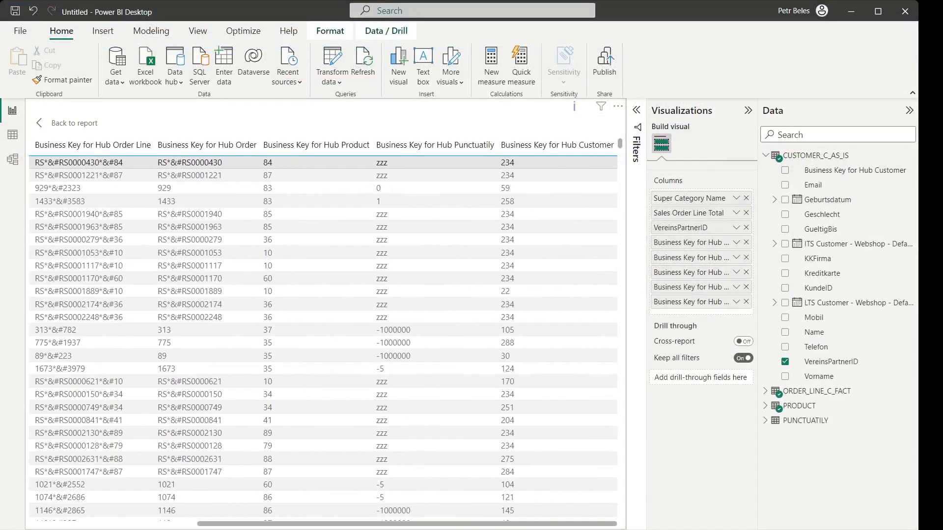
scroll(96, 217, left, 5)
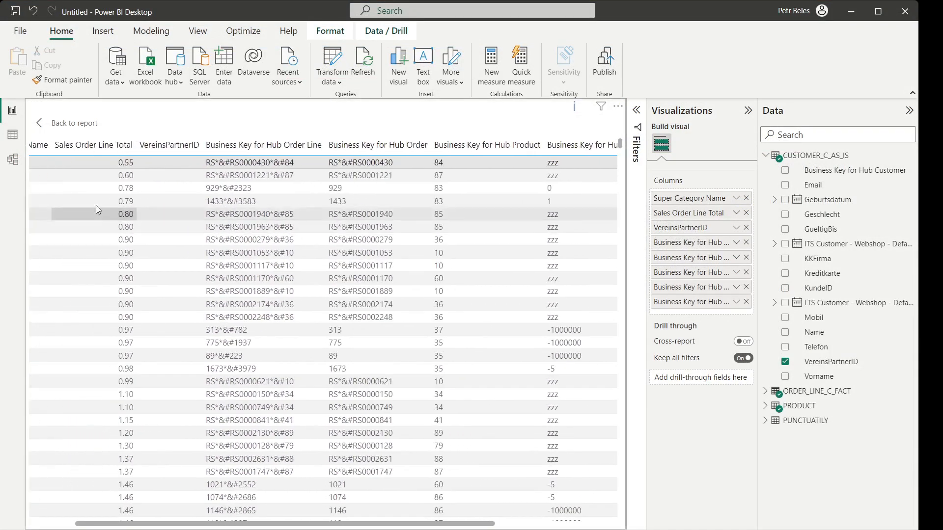
click(92, 127)
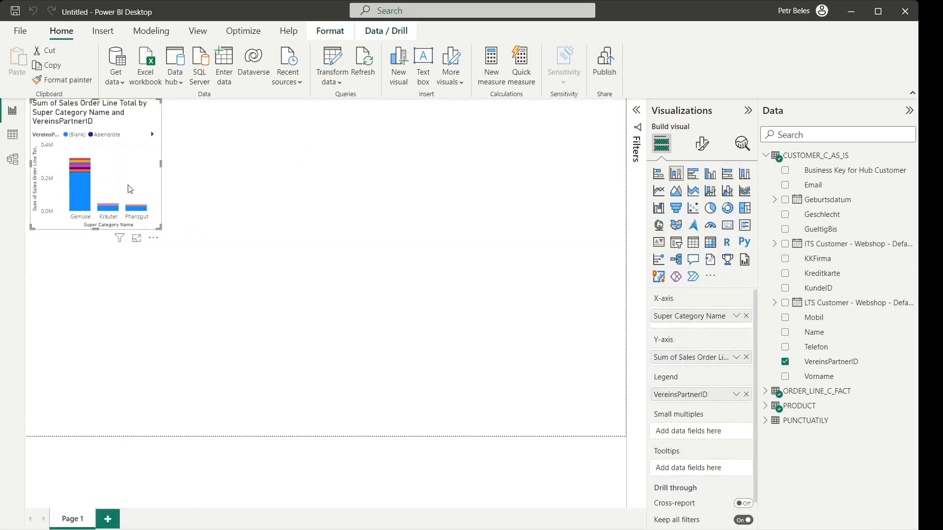
click(136, 238)
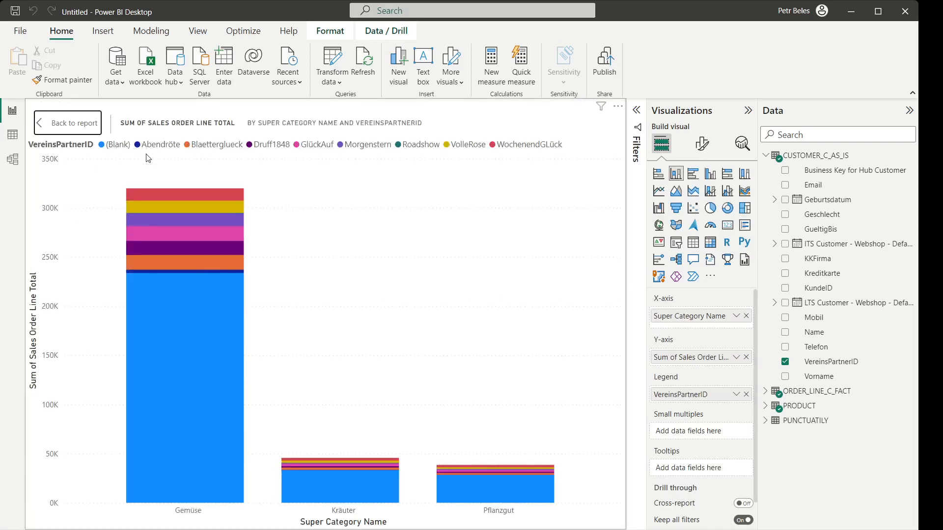
mouse_move(213, 406)
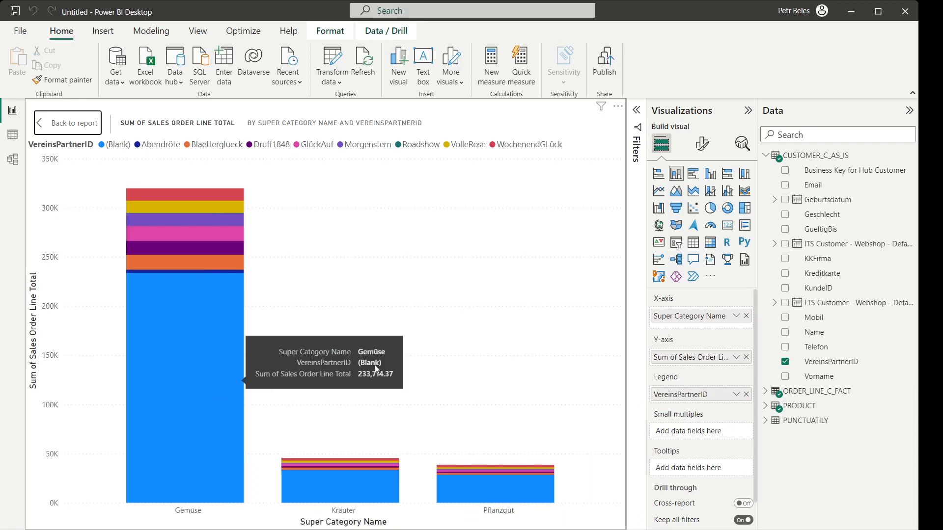
Step: Try swapping the chart fields, with VereinsPartnerID on the Y-axis and Sales Order Line Total as legend, and restore the original assignment
drag(703, 397, 704, 357)
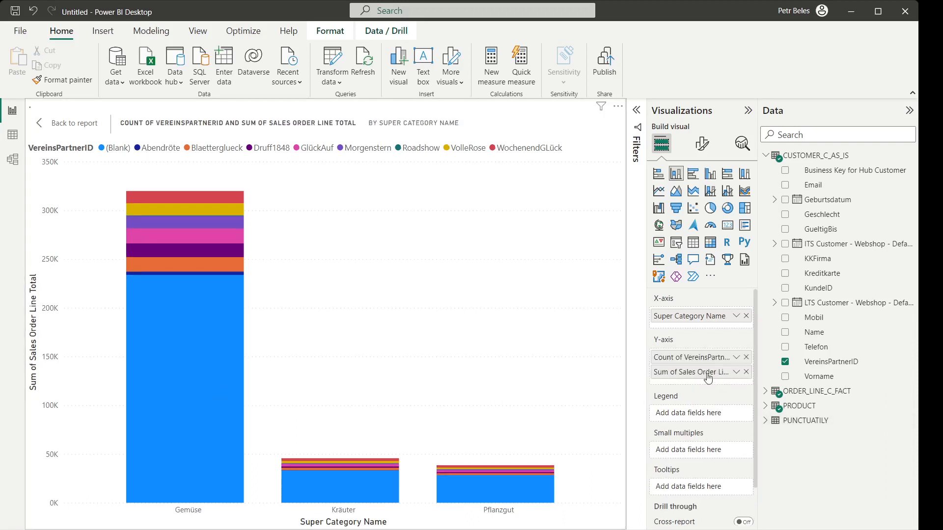
mouse_move(700, 402)
mouse_down()
mouse_move(701, 420)
mouse_move(703, 381)
mouse_move(700, 412)
mouse_move(690, 398)
mouse_up()
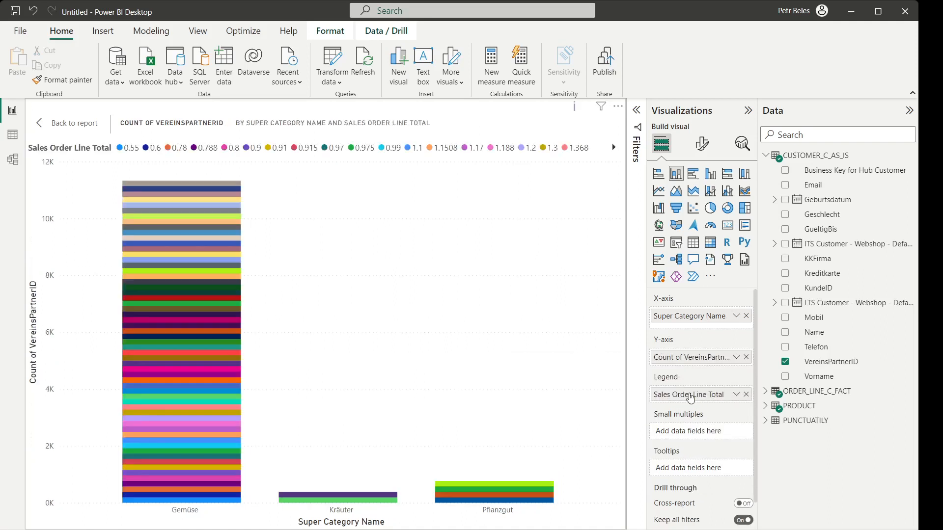
drag(690, 398, 711, 422)
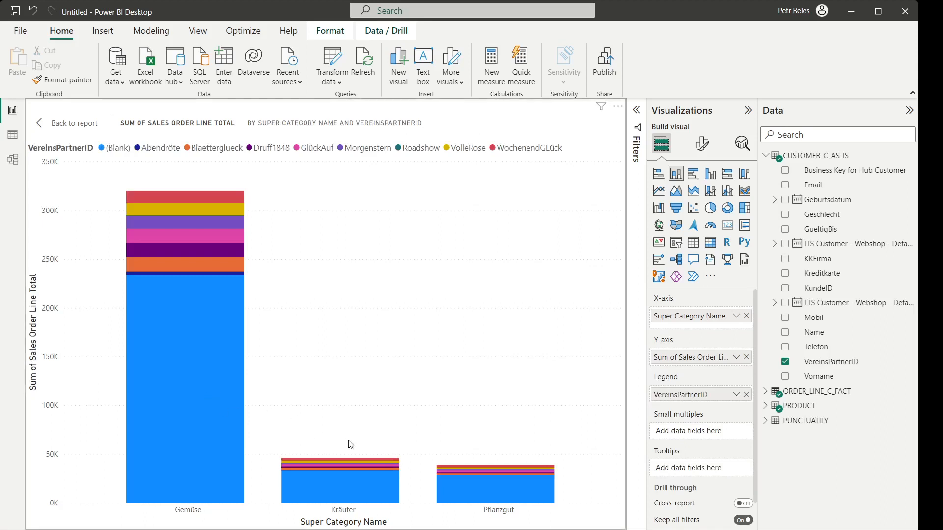
mouse_move(325, 467)
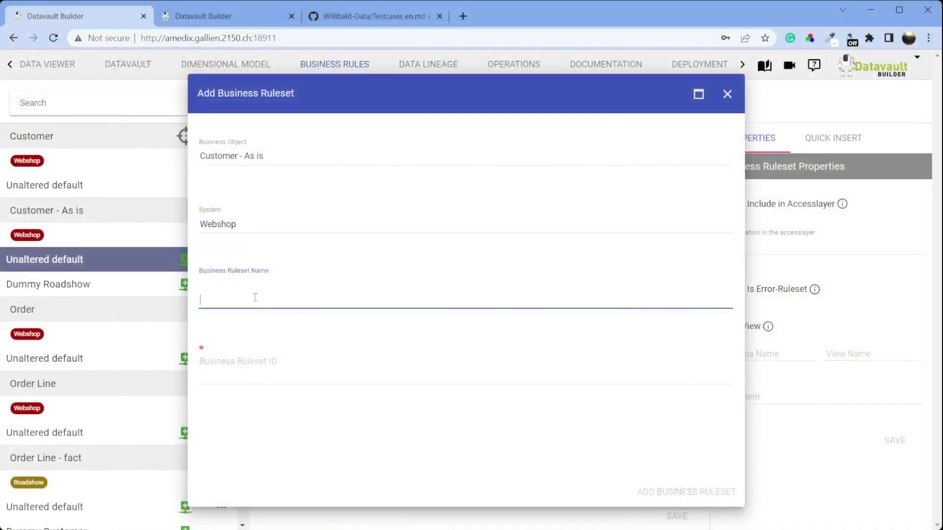
Step: Switch to Datavault Builder and add a business ruleset named No Partner ID to the Webshop system of Customer - As is
text(No Partner ID)
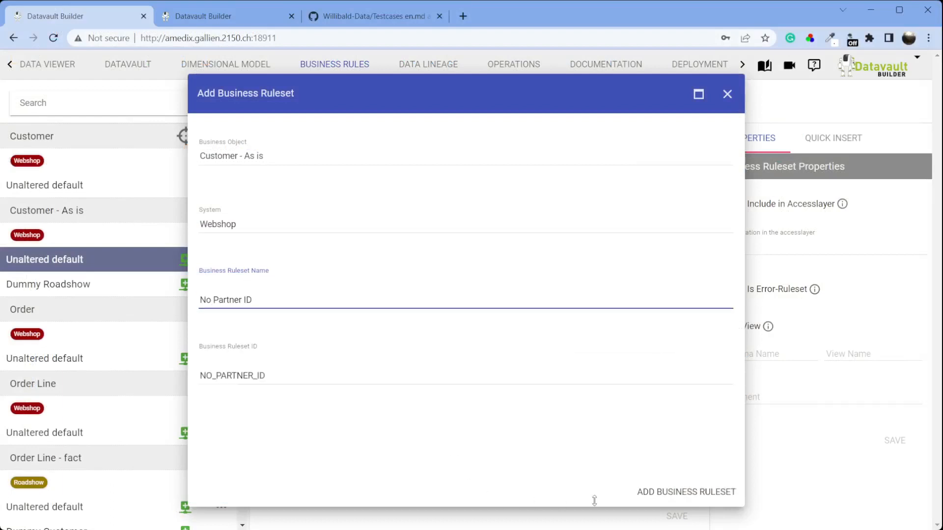
click(653, 492)
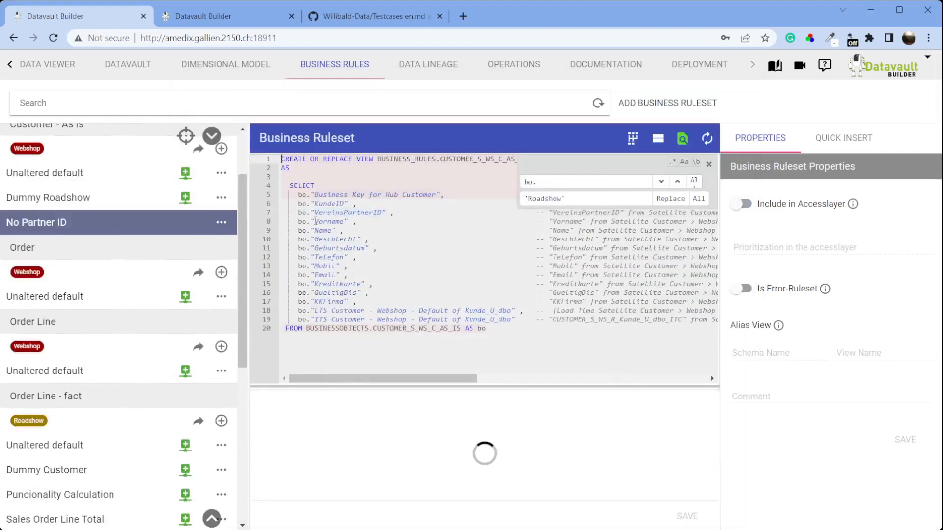
Step: Delete the KundeID column line from the No Partner ID view
click(308, 213)
drag(290, 205, 283, 214)
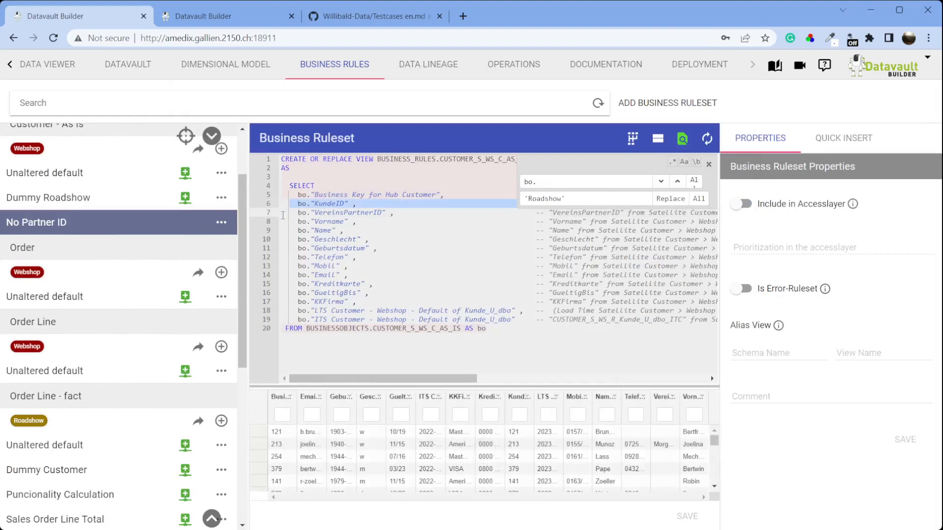
key(Delete)
Step: Delete all column lines from Vorname through ITS Customer in the No Partner ID view, leaving only the business key and VereinsPartnerID
key(Down)
key(shift+Down)
key(shift+Down)
key(shift+Down)
key(shift+Down)
key(shift+Down)
key(shift+Down)
key(shift+Down)
key(shift+Down)
key(shift+Down)
key(shift+Down)
key(shift+Down)
key(shift+Down)
key(shift+Down)
key(shift+Left)
key(shift+Left)
key(shift+Left)
key(shift+Left)
key(shift+Left)
key(shift+Left)
key(shift+Left)
key(shift+Left)
key(shift+Left)
key(shift+Left)
key(shift+Left)
key(shift+Left)
key(shift+Left)
key(shift+Left)
key(shift+Left)
key(shift+Left)
key(shift+Left)
key(shift+Left)
key(shift+Left)
key(shift+Left)
key(shift+Left)
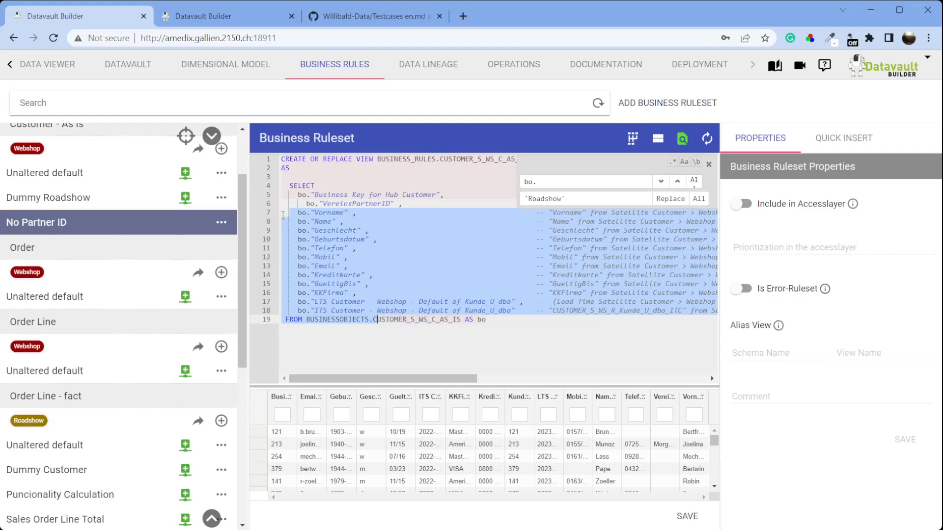
key(shift+Left)
key(shift+Left)
key(shift+Left)
key(shift+Left)
key(shift+Left)
key(shift+Left)
key(shift+Left)
key(shift+Left)
key(shift+Left)
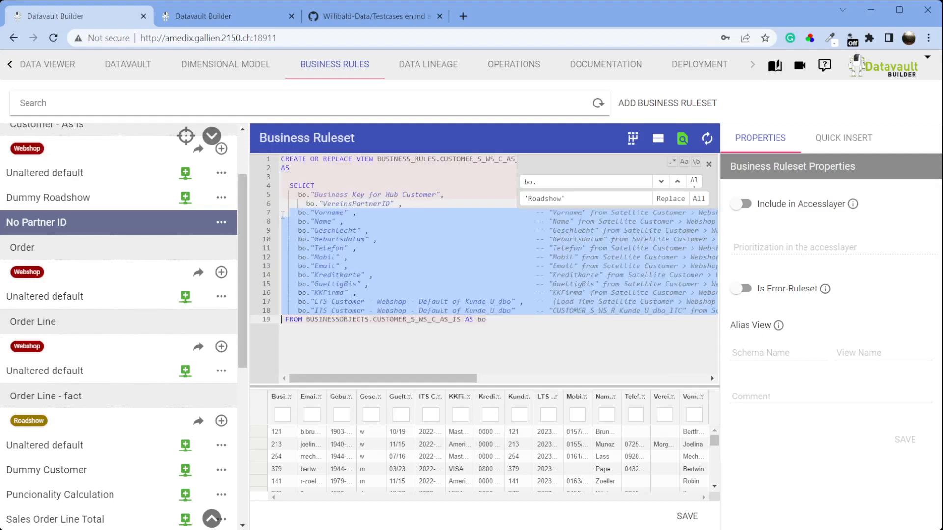
key(Delete)
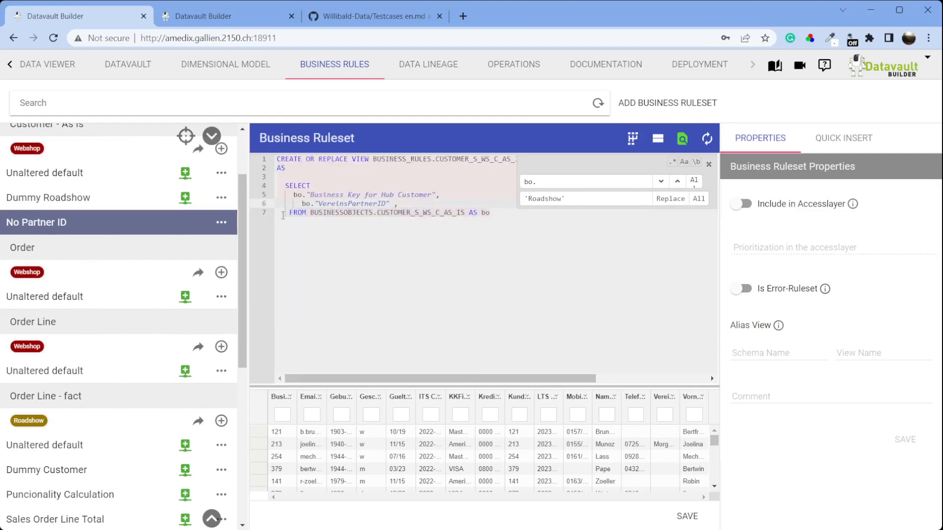
Step: Replace the bo. prefix before "VereinsPartnerID" with the constant 'No Partner' in the No Partner ID view
text('No Partner')
key(F3)
key(BackSpace)
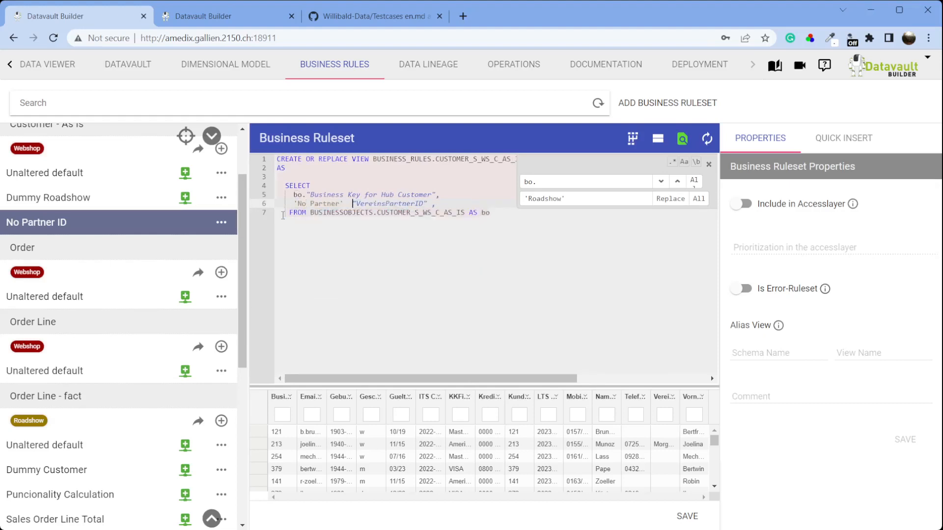
Step: Include the No Partner ID ruleset in the access layer with prioritization 2, save its view and refresh the code
click(742, 204)
click(766, 245)
text(2)
click(883, 431)
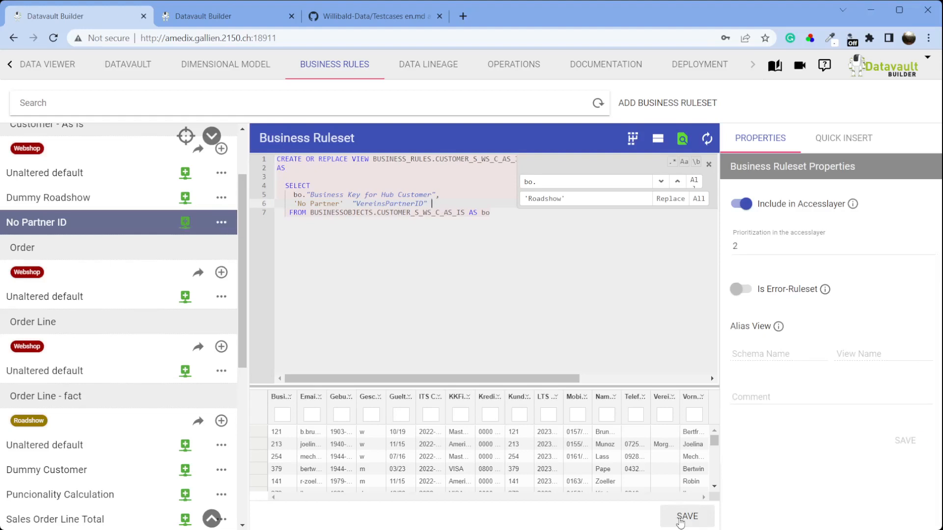
click(682, 517)
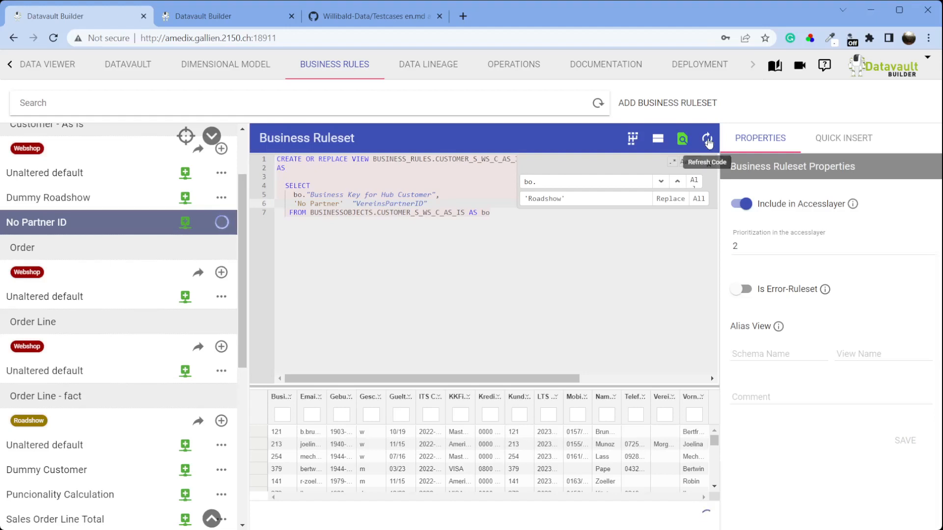
click(707, 142)
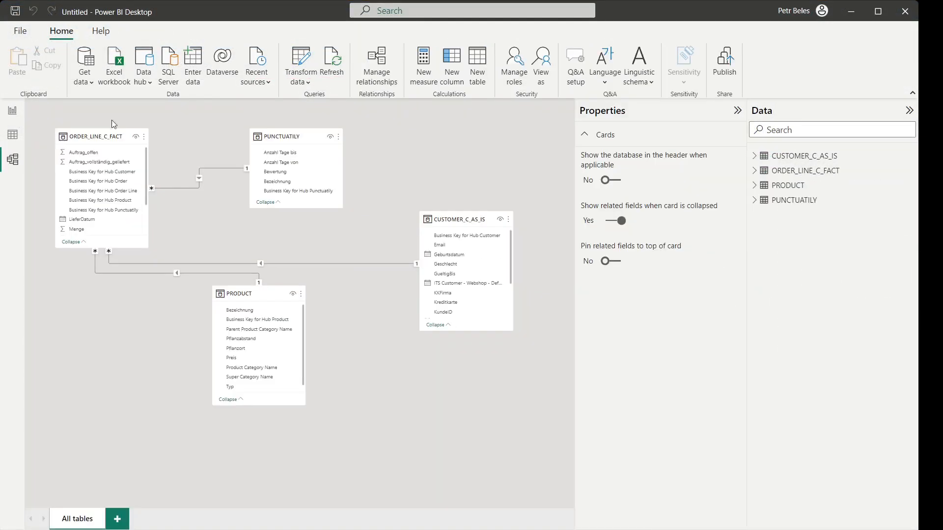
Step: Switch to Power BI and replace VereinsPartnerID with Bewertung from PUNCTUATILY as the sales chart's legend, then return to the data model
click(12, 159)
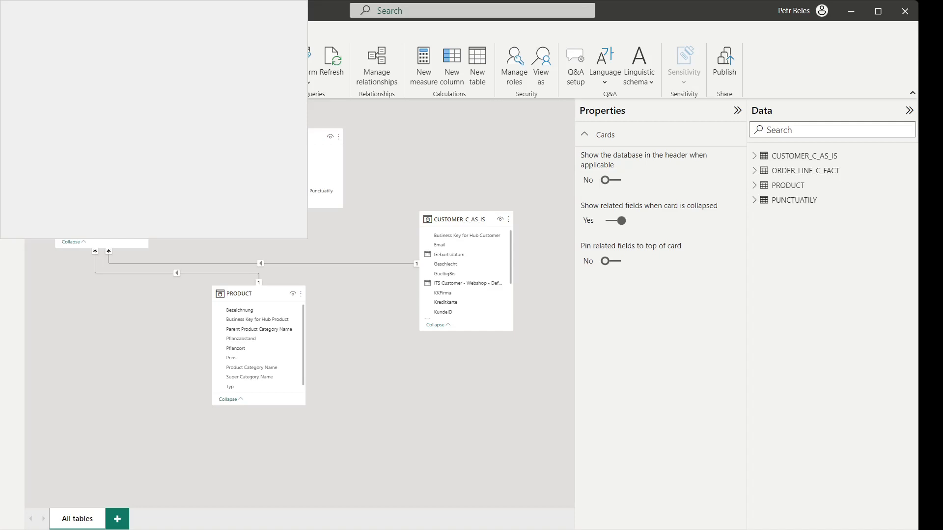
click(12, 110)
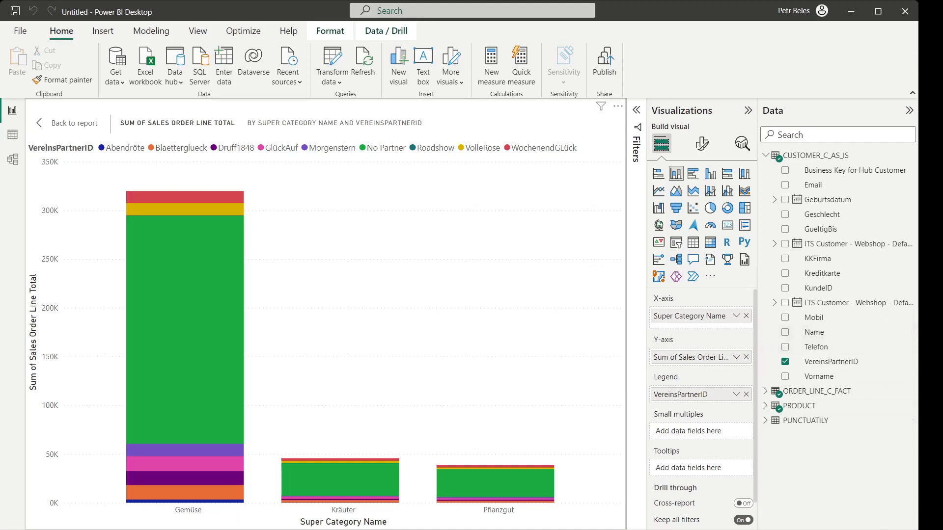
click(805, 420)
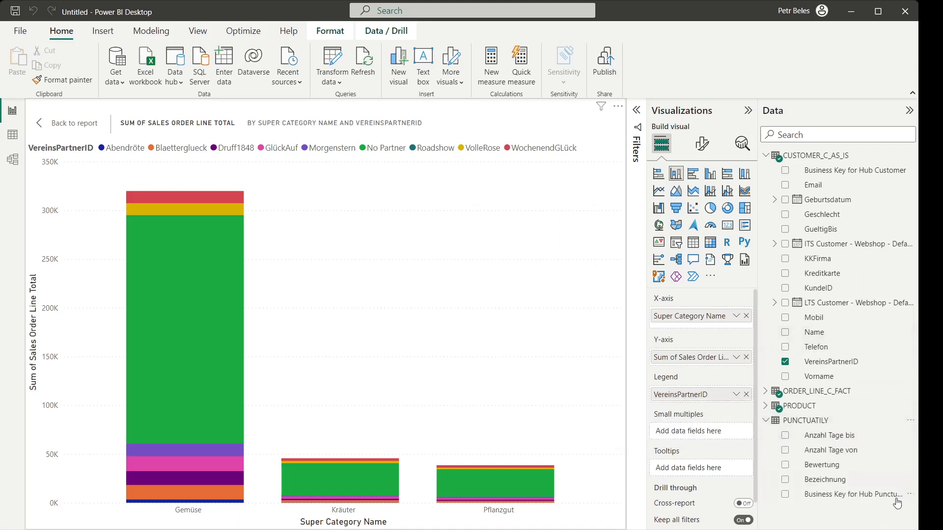
drag(829, 466, 711, 398)
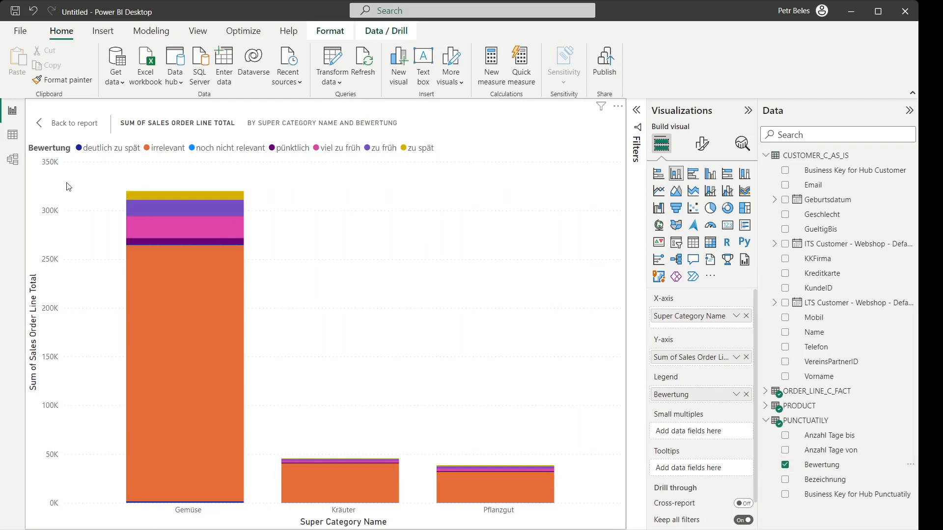
click(12, 159)
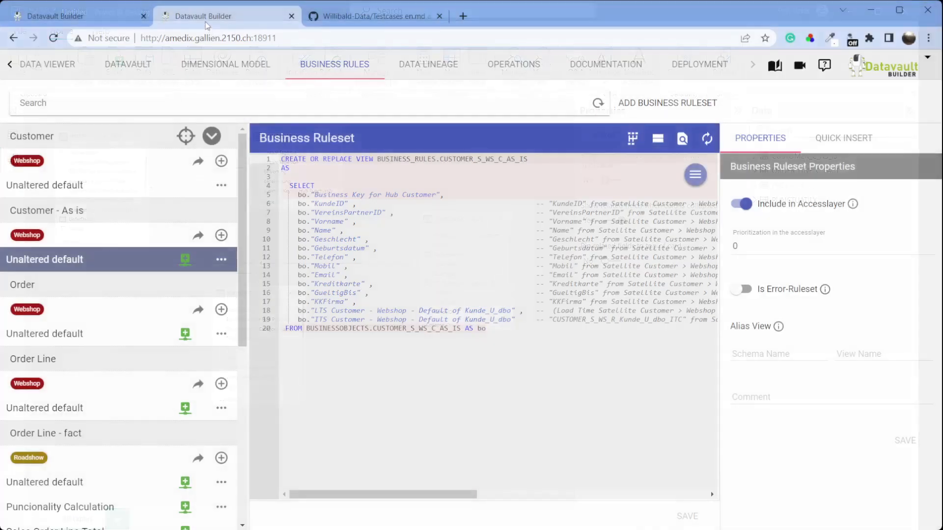
Step: Switch to Datavault Builder, view the data lineage without the ORDER_LINE filter, and load a bookmarked model on the Datavault canvas
click(415, 69)
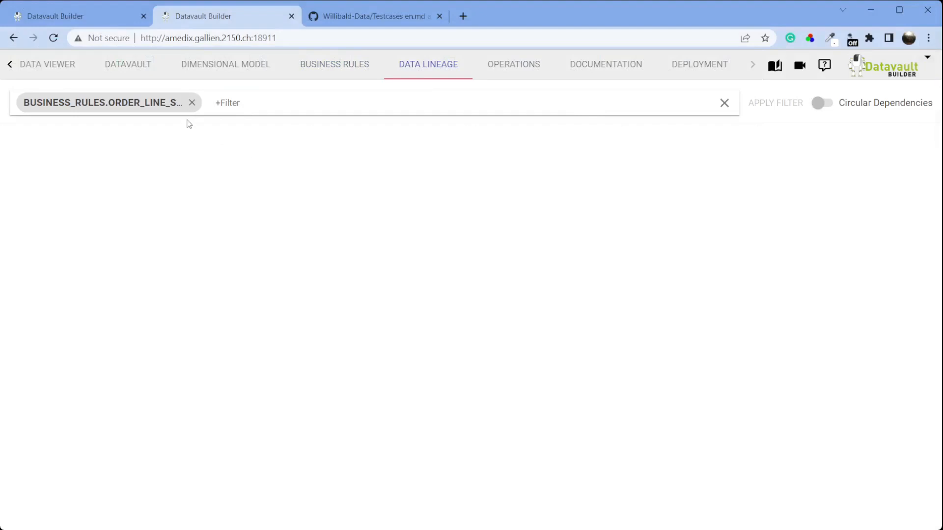
click(189, 102)
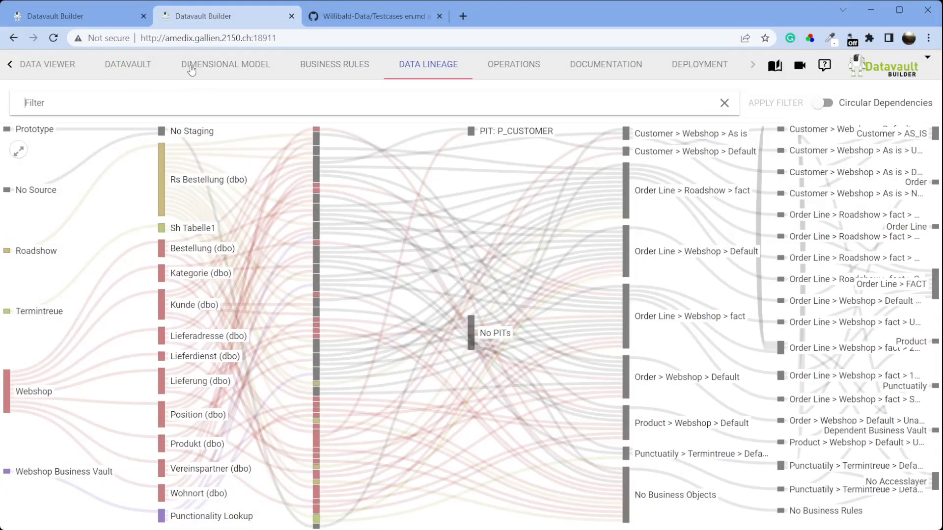
click(143, 68)
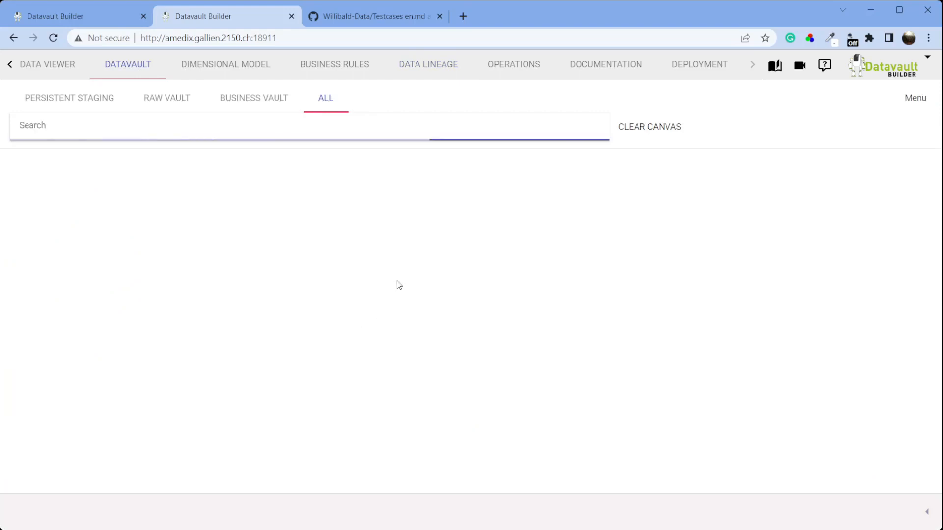
click(915, 98)
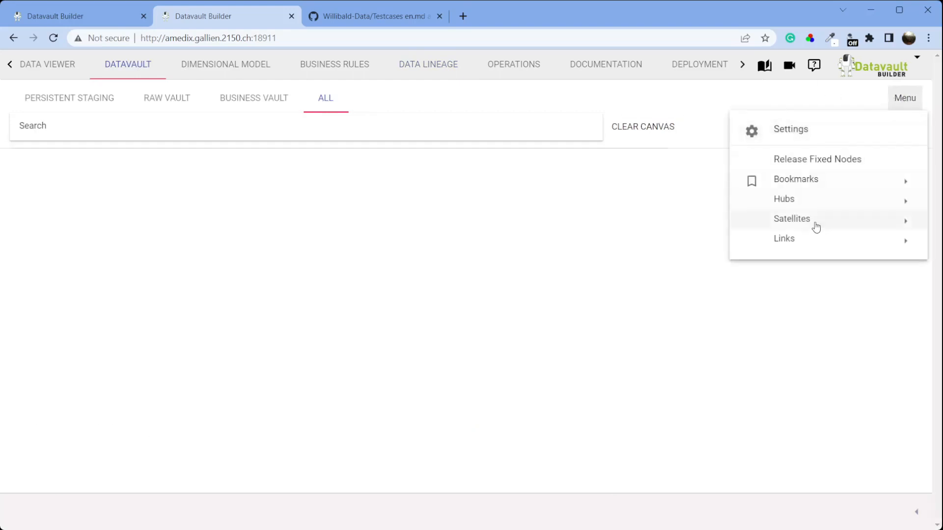
mouse_move(799, 181)
click(620, 321)
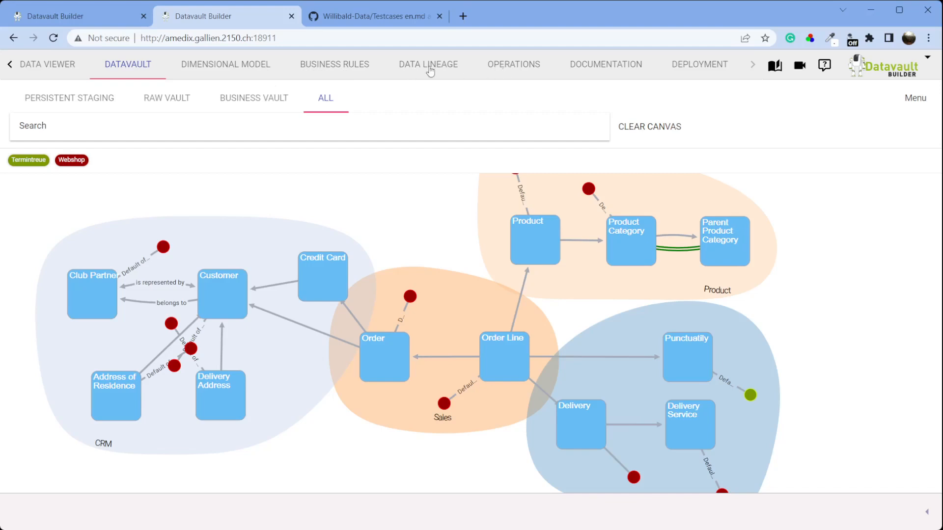
Step: Load the Customer [CUSTOMER_S_WS_H] Webshop business object in the dimensional model and examine its data in an enlarged preview
click(249, 75)
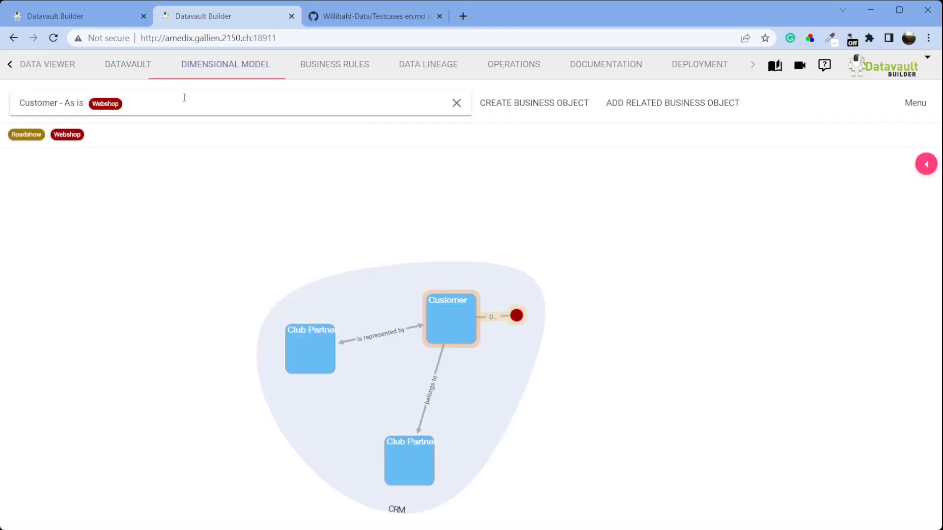
click(171, 105)
click(98, 146)
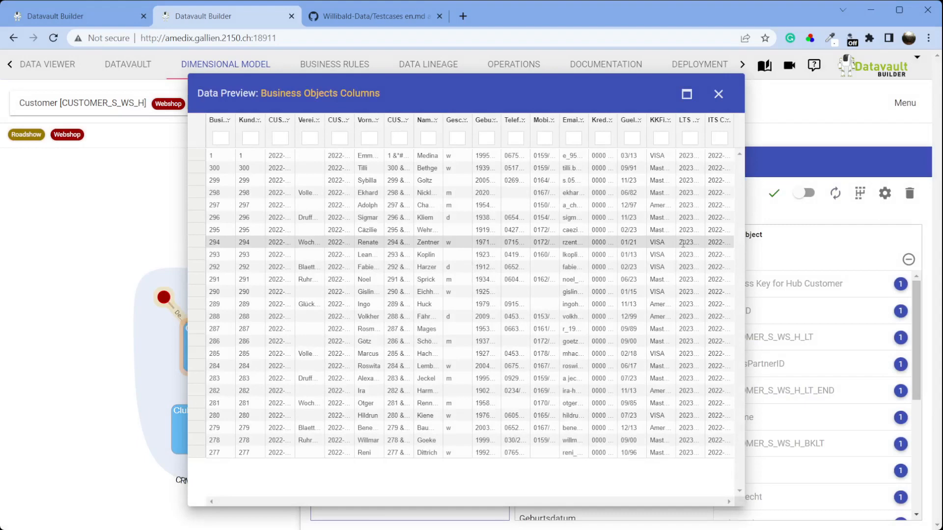
click(687, 94)
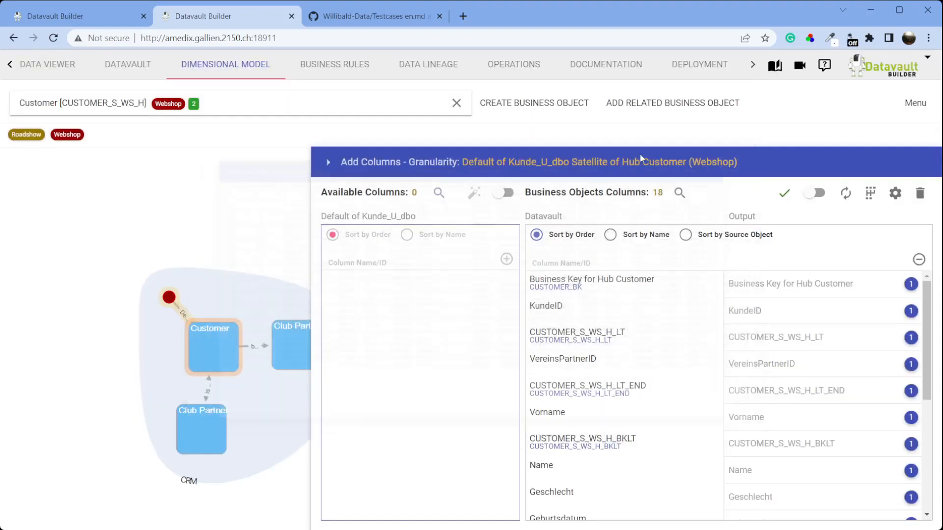
click(906, 70)
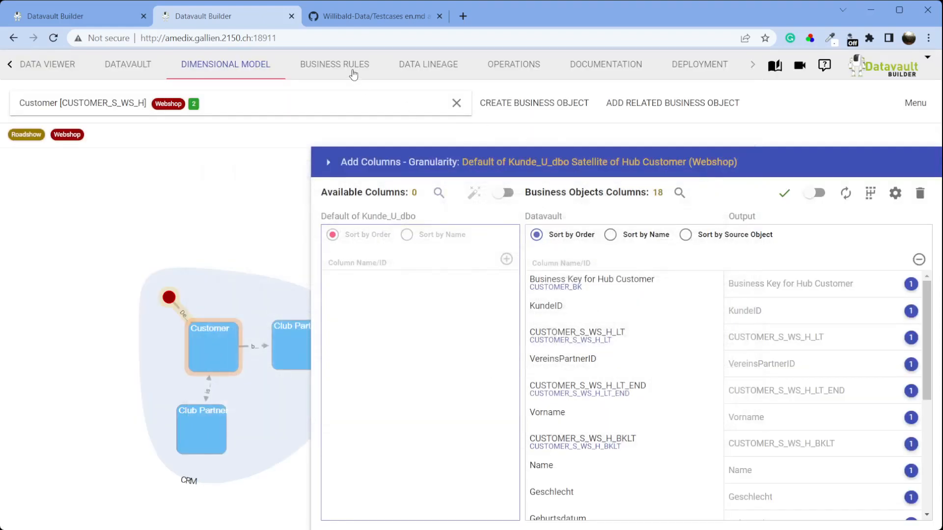
Step: Start a run of the Webshop job Default [WS_J_DEFAULT]
click(526, 72)
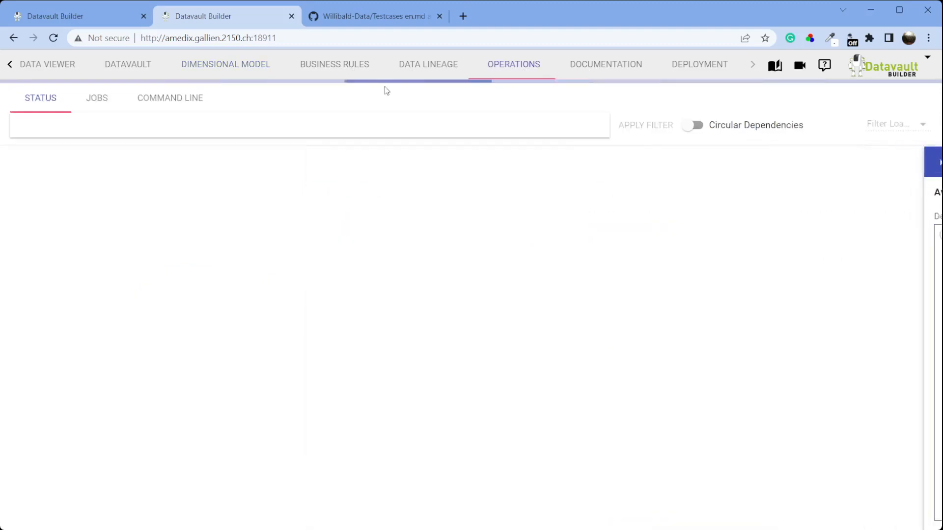
click(100, 114)
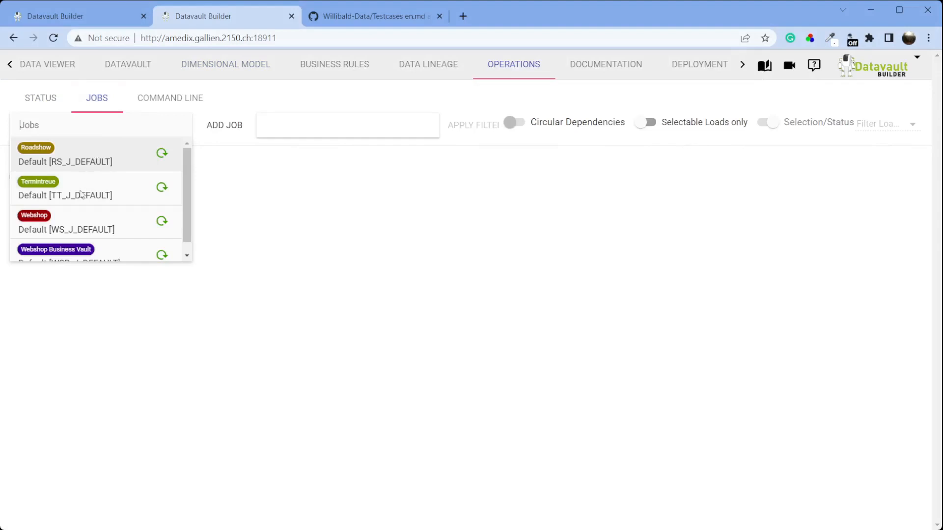
click(74, 229)
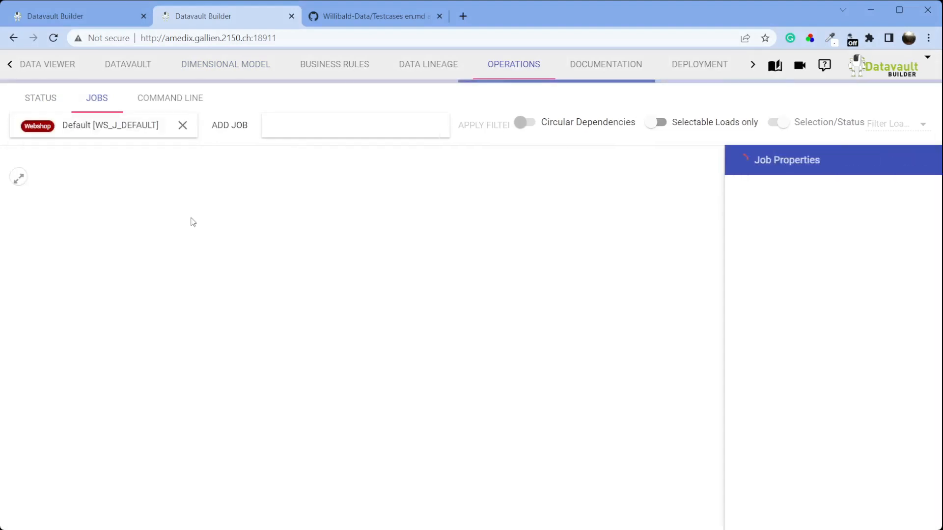
click(854, 191)
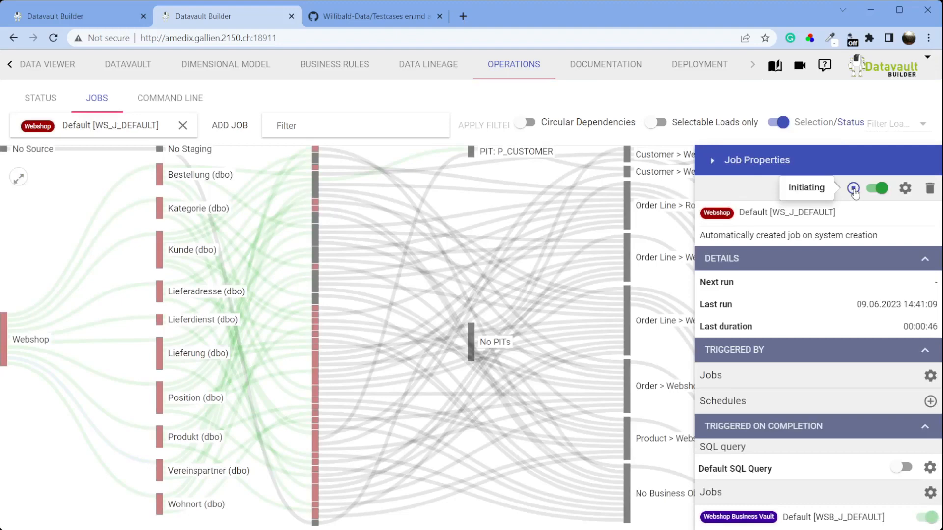
Step: Generate the documentation for the Datavault Builder environment
click(605, 65)
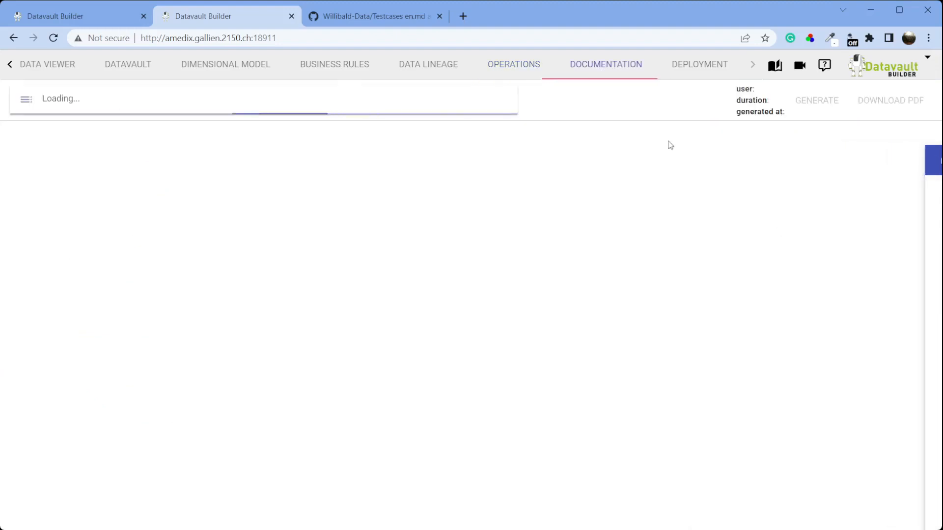
click(790, 112)
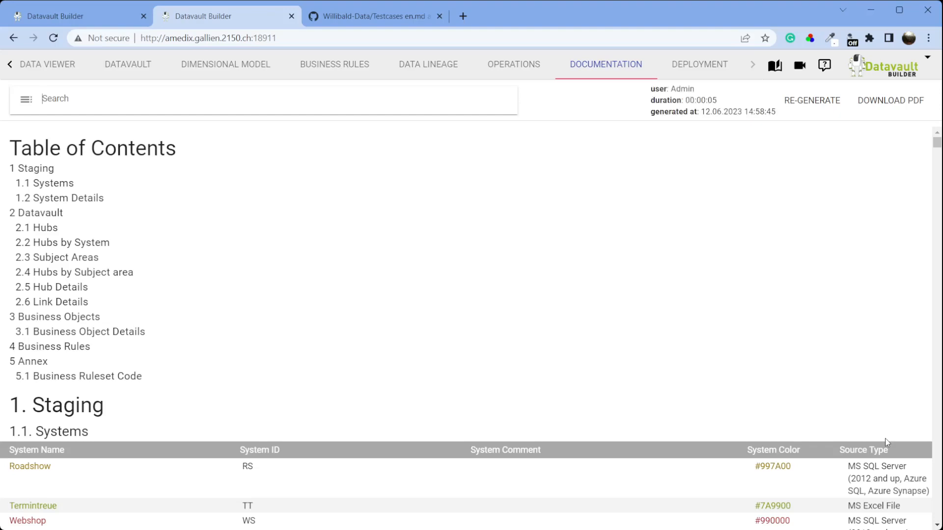
Step: Examine the local and remote deployment pages and the export format options for the local environment without exporting
click(678, 66)
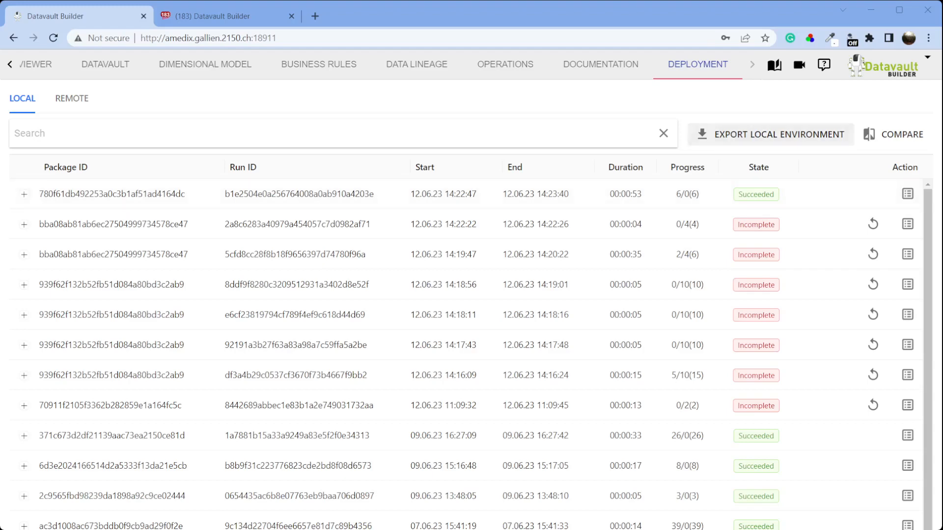
click(70, 106)
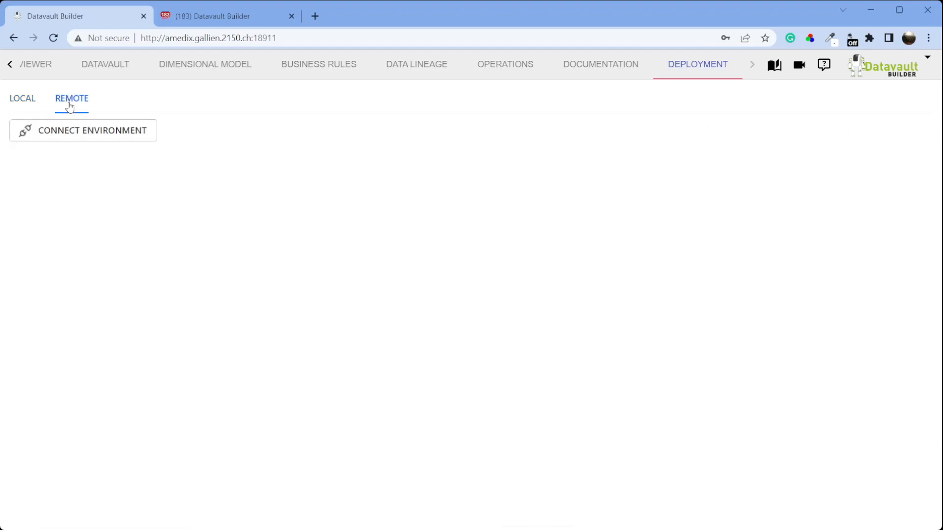
click(24, 105)
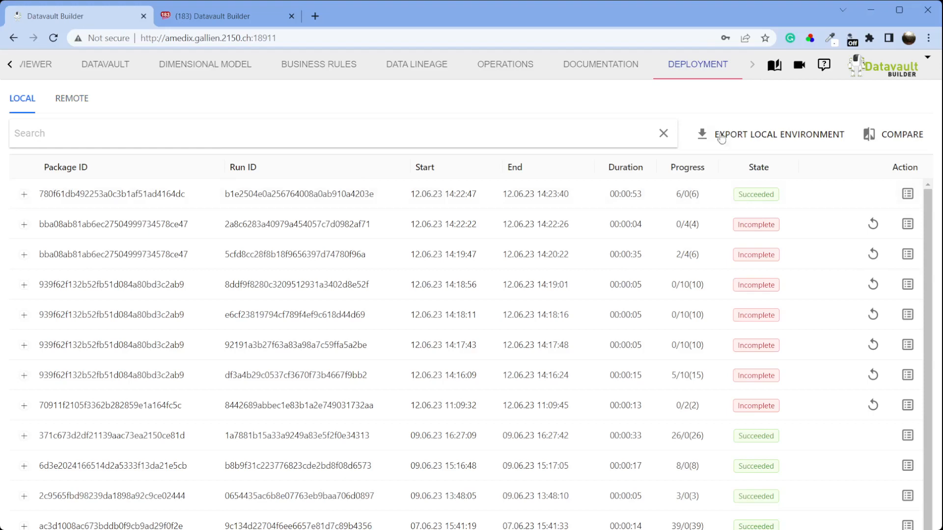
click(776, 134)
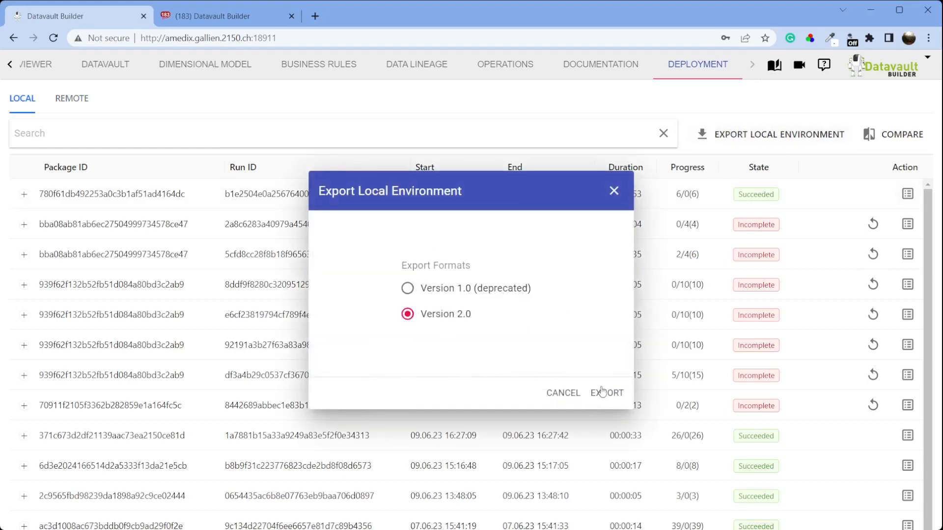
click(564, 394)
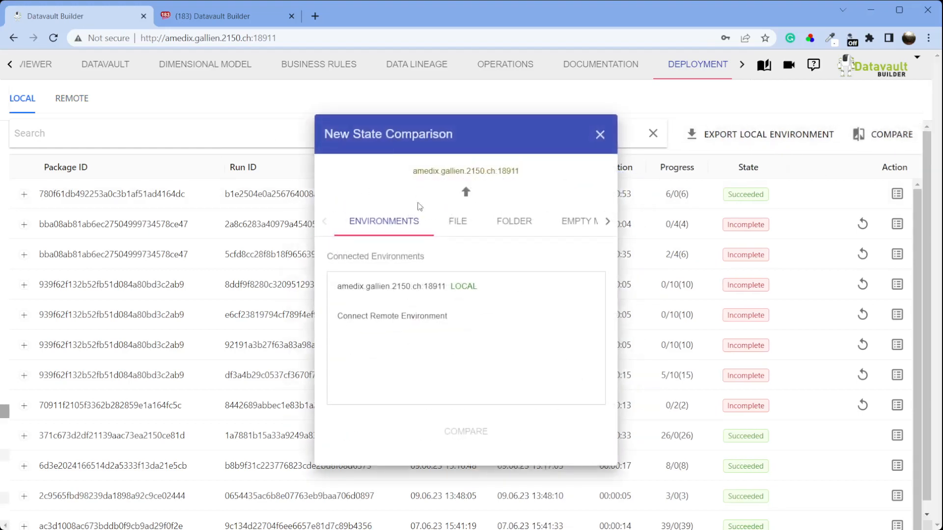
Step: Compare the local environment with an empty model, using local as the source, and enlarge the list of compared objects
click(567, 221)
click(466, 192)
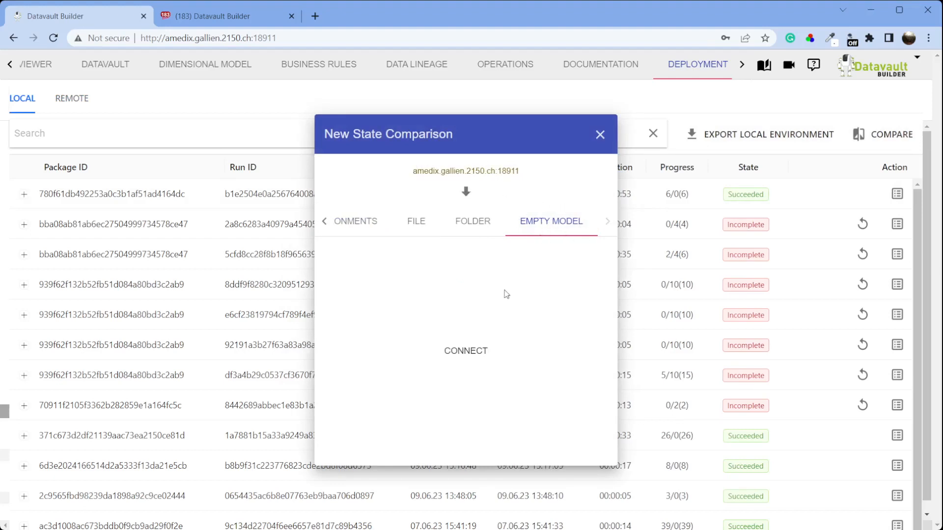
click(480, 354)
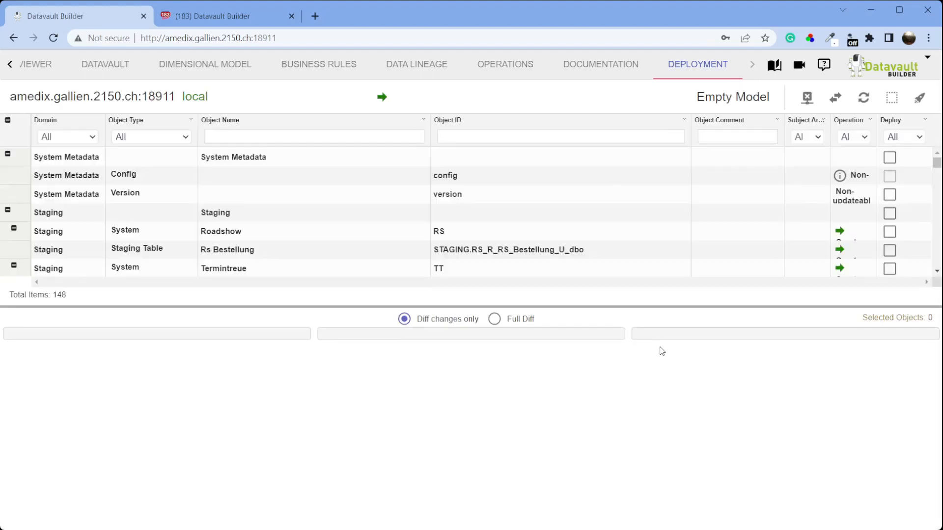
drag(660, 309, 683, 422)
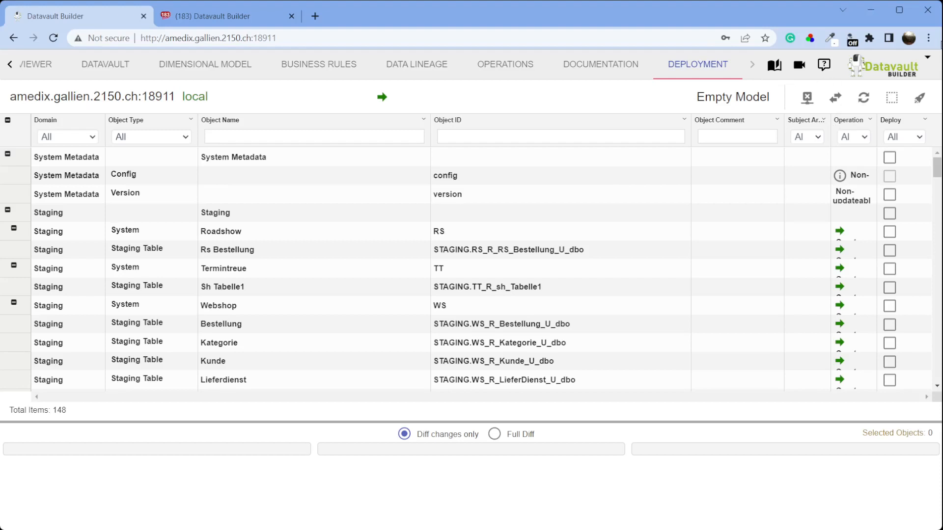
Step: Select the All Values business ruleset of PUNCTUATILY_S_TT with all its dependencies and download the API call change script against the empty model
key(ctrl+minus)
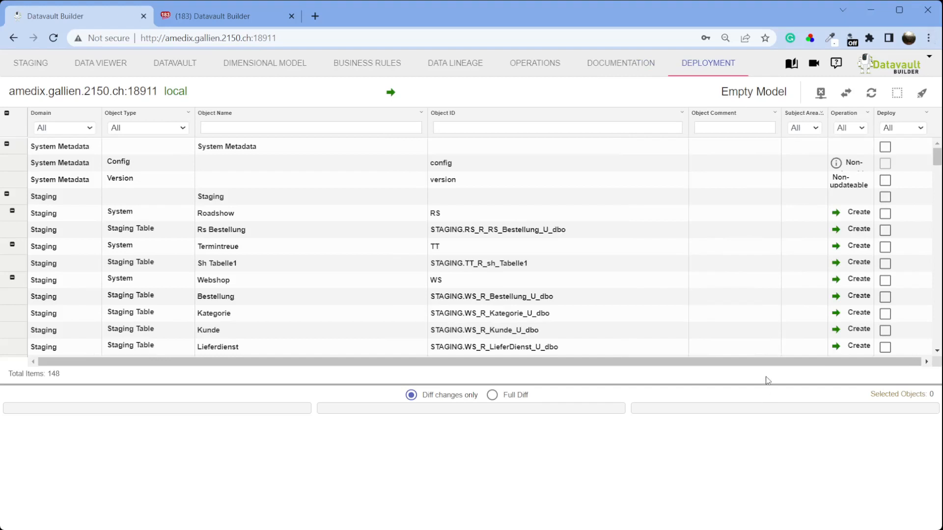
drag(937, 165, 938, 351)
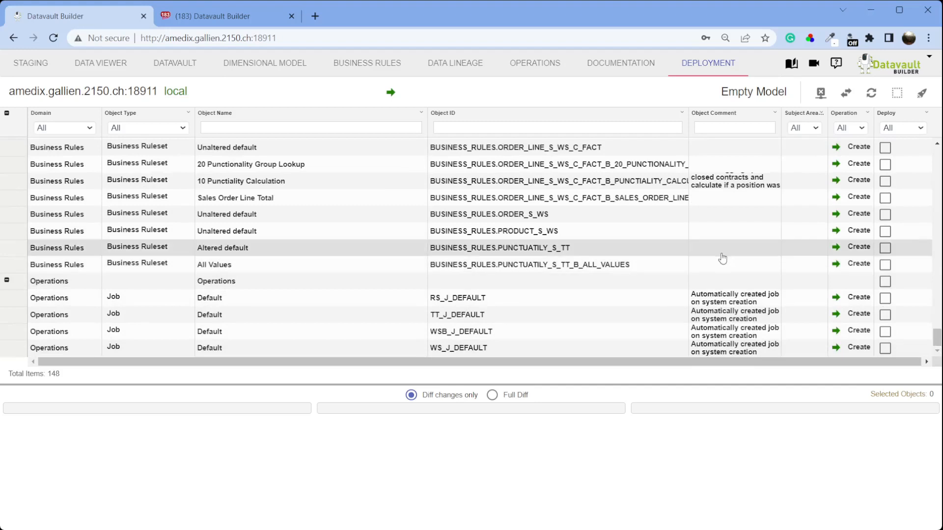
click(886, 266)
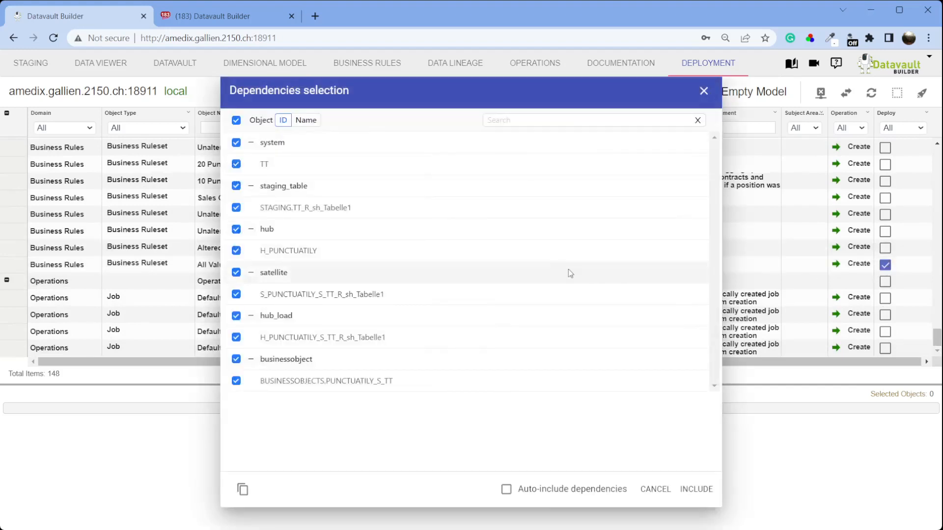
click(696, 489)
click(916, 93)
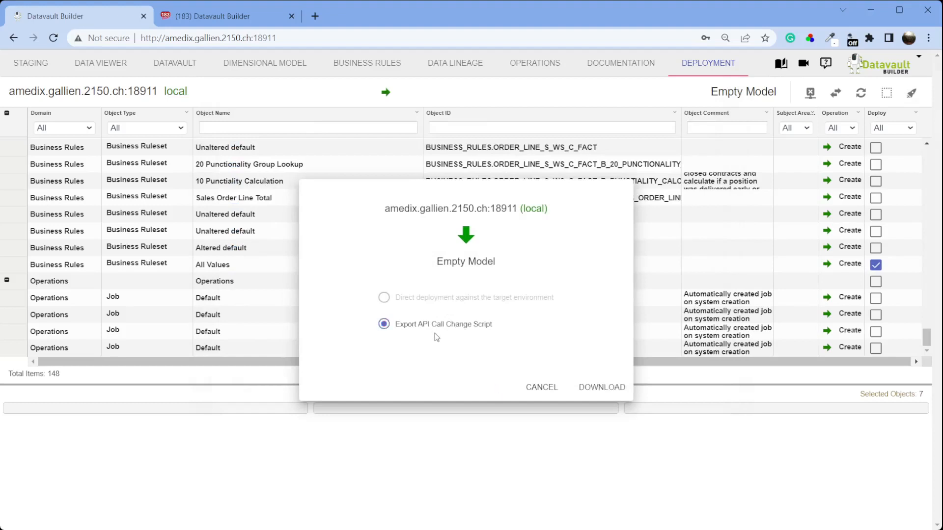
click(614, 394)
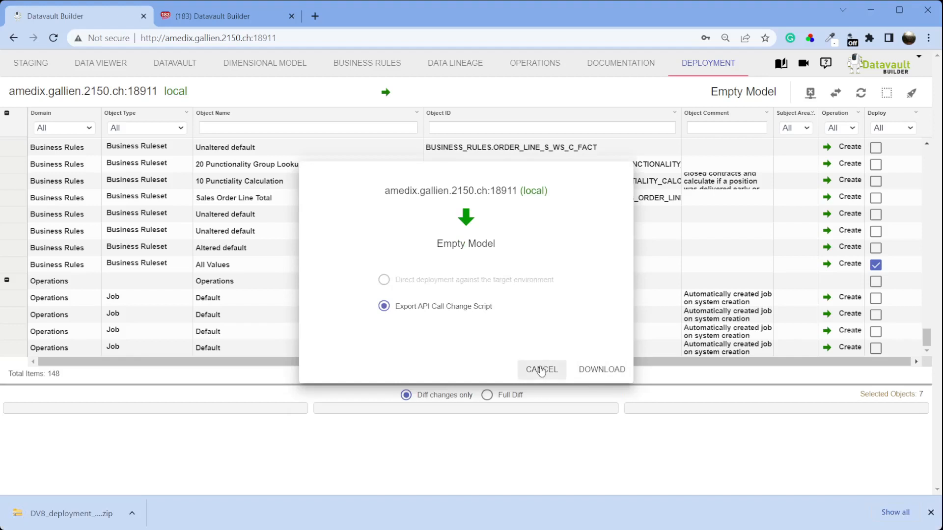
click(542, 369)
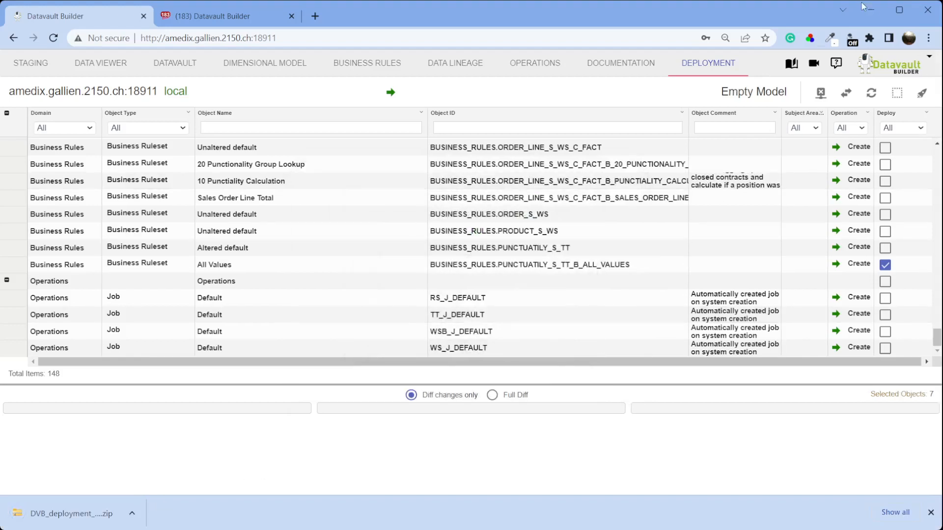
Step: Select all compared objects for deployment and download their API call change script against the empty model
click(899, 96)
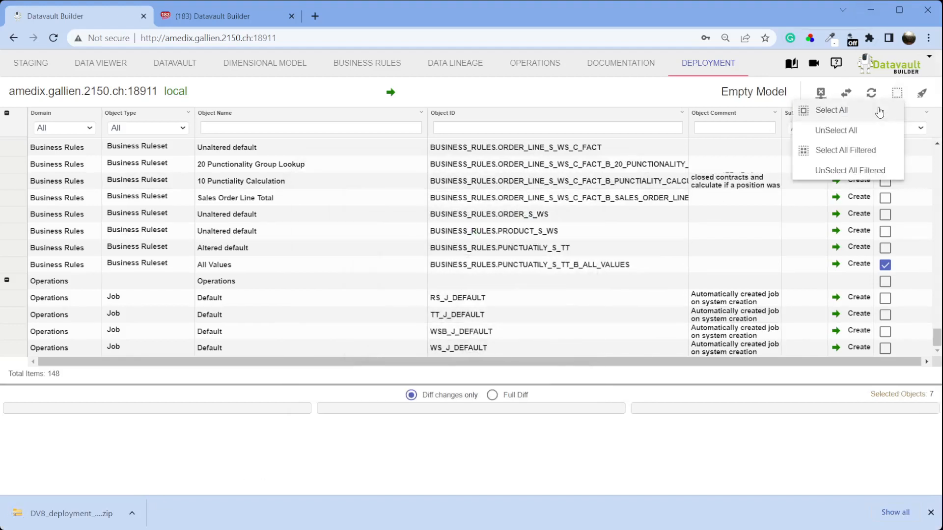
click(871, 112)
click(921, 93)
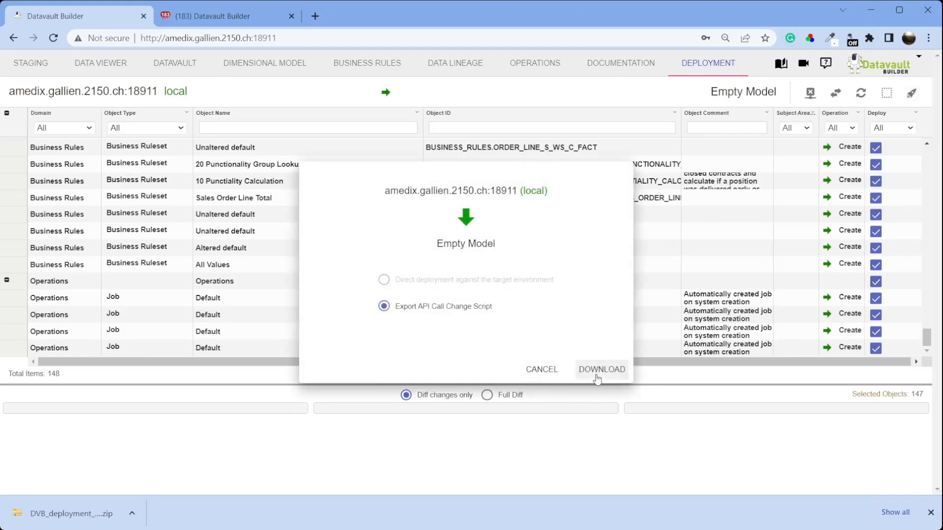
click(597, 373)
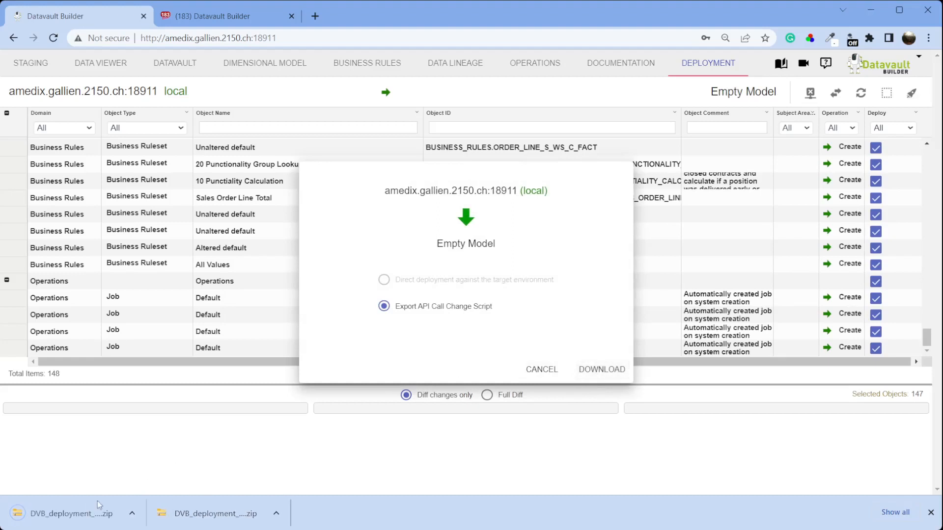
click(542, 369)
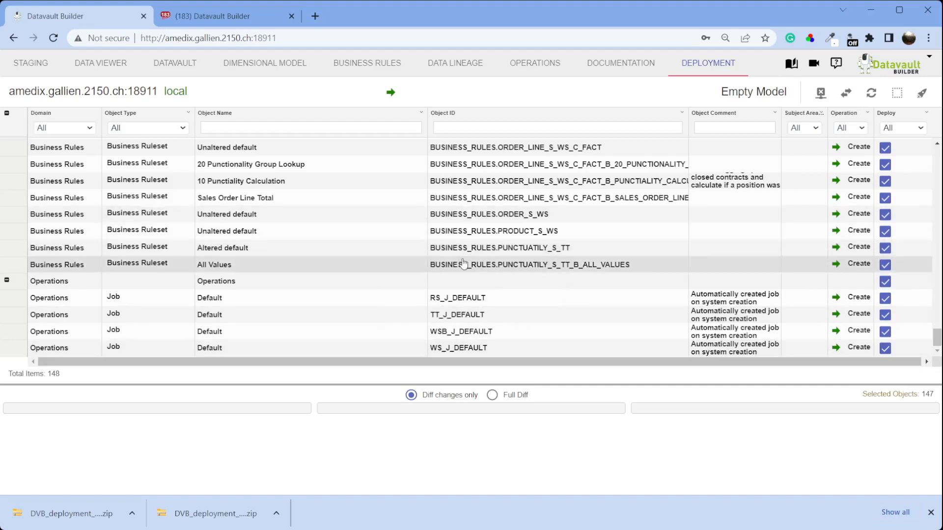
Step: Leave the comparison and export the local environment in the Version 2.0 format
click(820, 94)
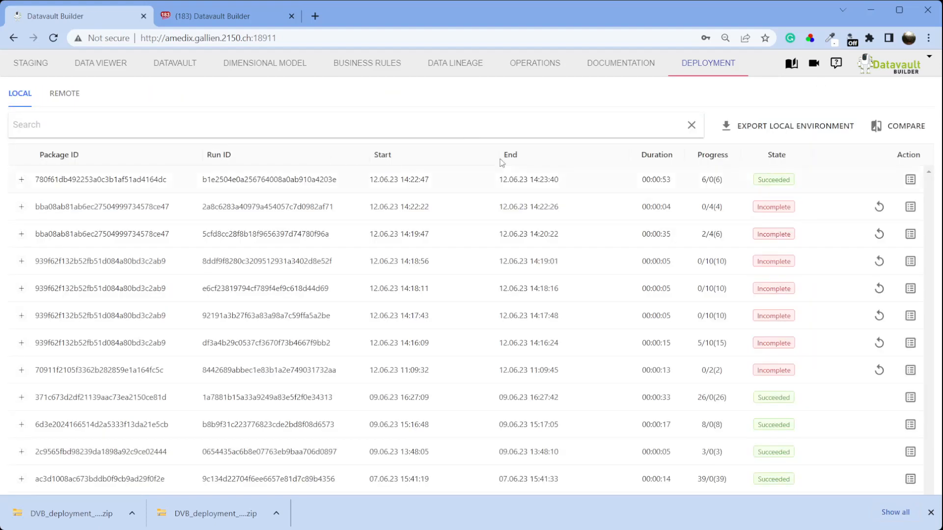
click(800, 129)
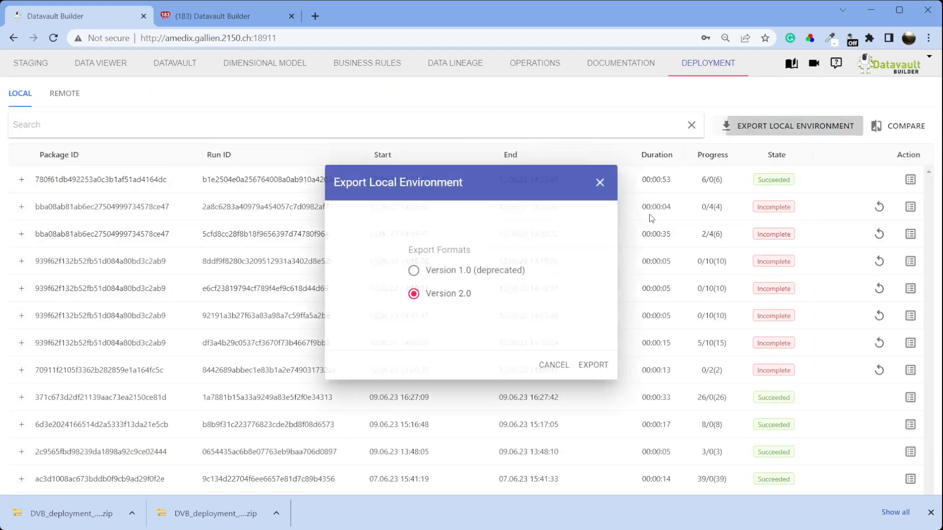
click(581, 364)
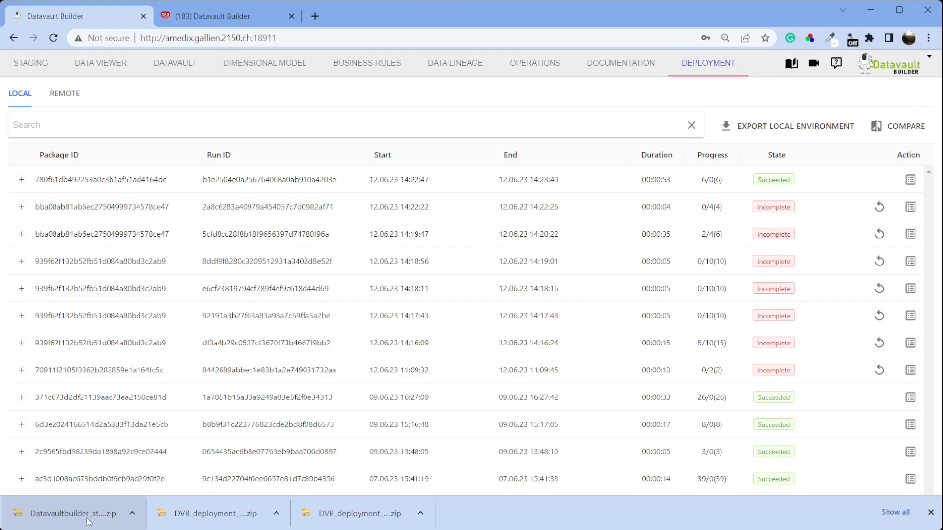
Step: Open the Webshop job Default [WS_J_DEFAULT] to review its load flow, triggers and schedules, and dismiss the browser's downloads bar
click(523, 69)
click(89, 94)
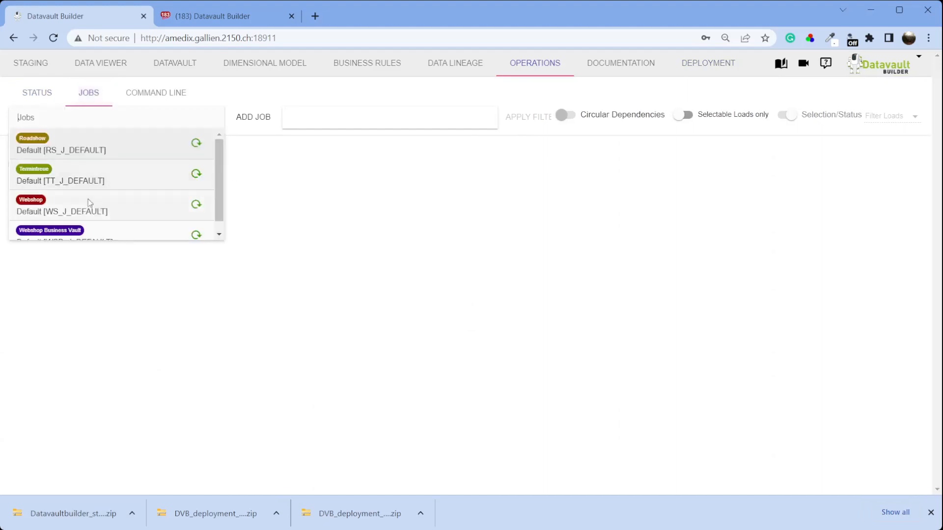
click(88, 198)
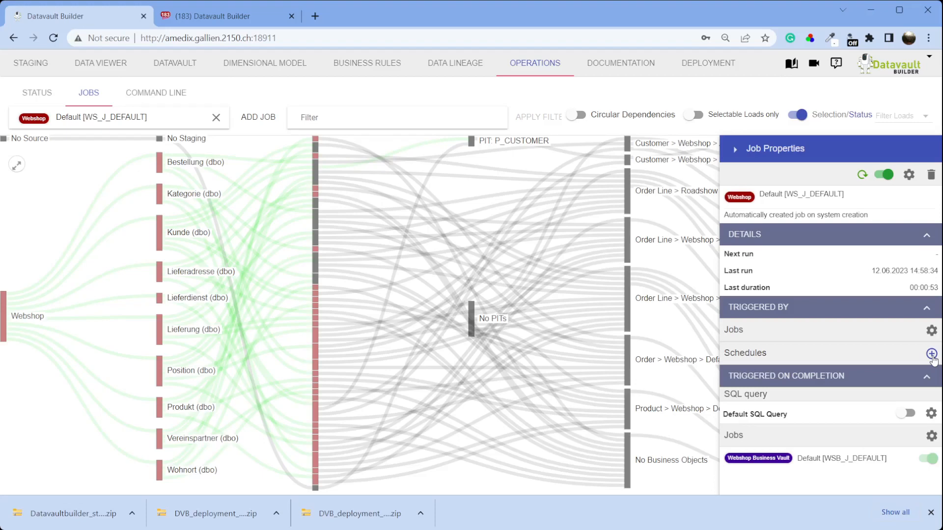
click(930, 513)
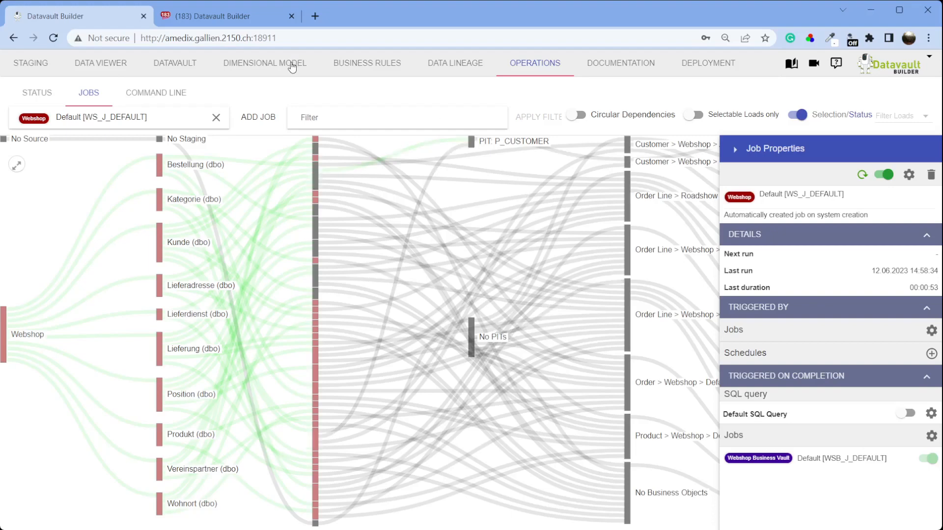
Step: Display the shared Demo bookmark on the Datavault canvas covering all vault layers
click(168, 64)
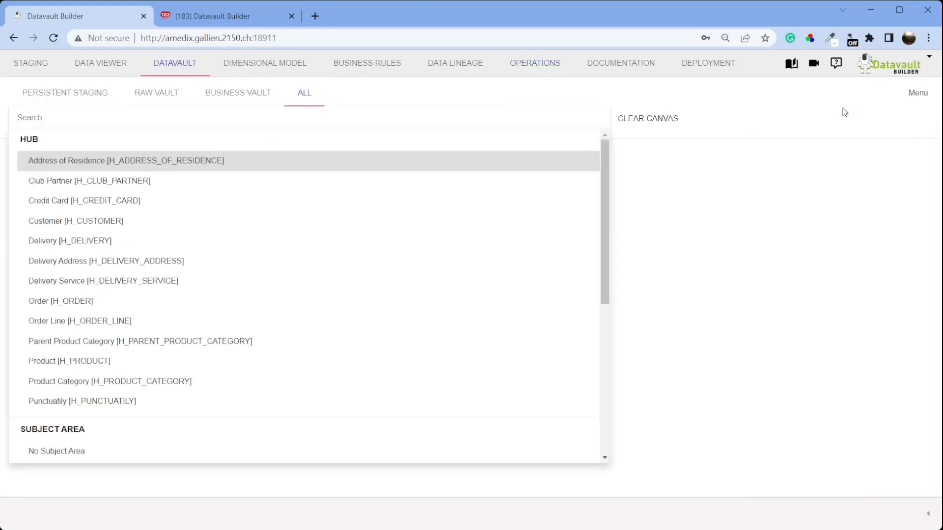
click(903, 90)
click(904, 93)
mouse_move(831, 172)
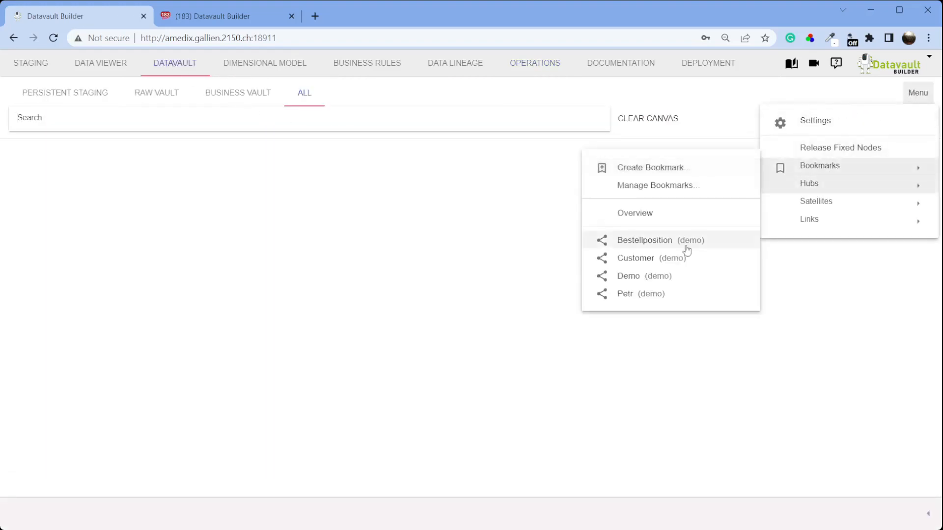
click(716, 280)
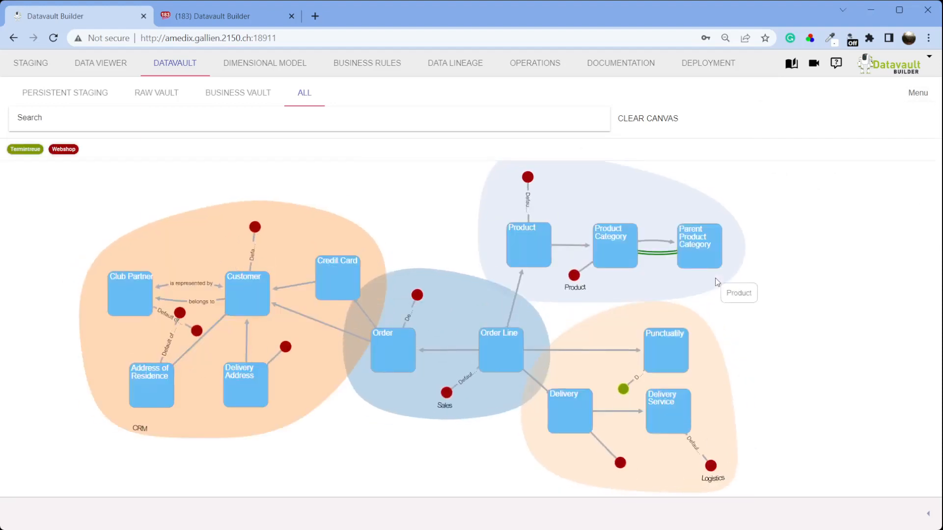